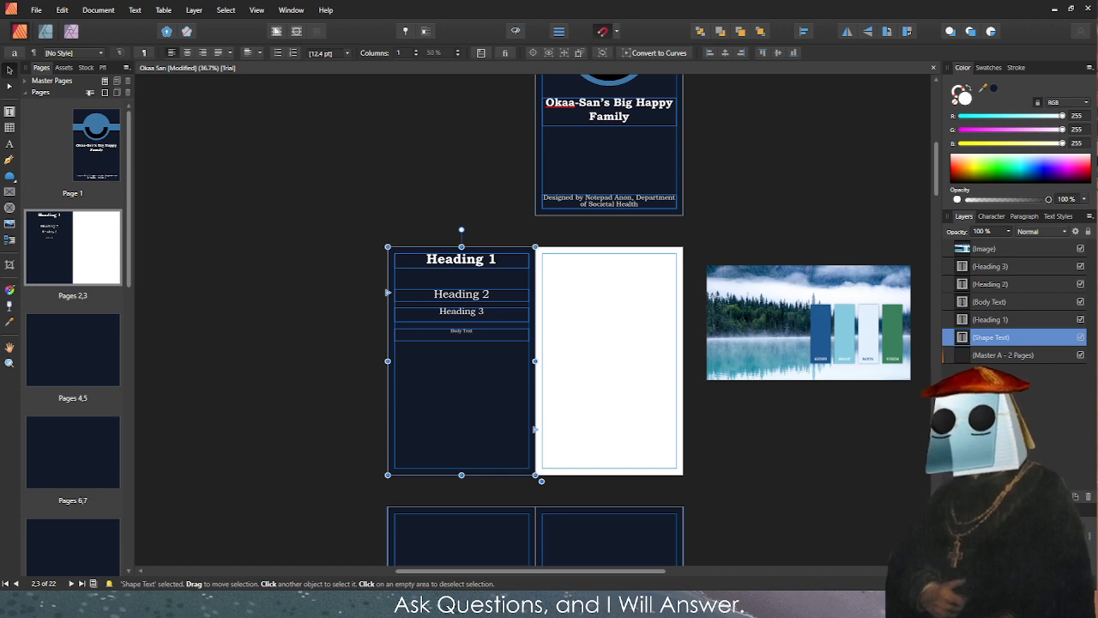
Examine the front cover on page 1, including its emblem, title and designer credit.
{"action": "left_click", "coordinate": [712, 120]}
{"action": "scroll", "coordinate": [685, 118], "scroll_direction": "up", "scroll_amount": 3}
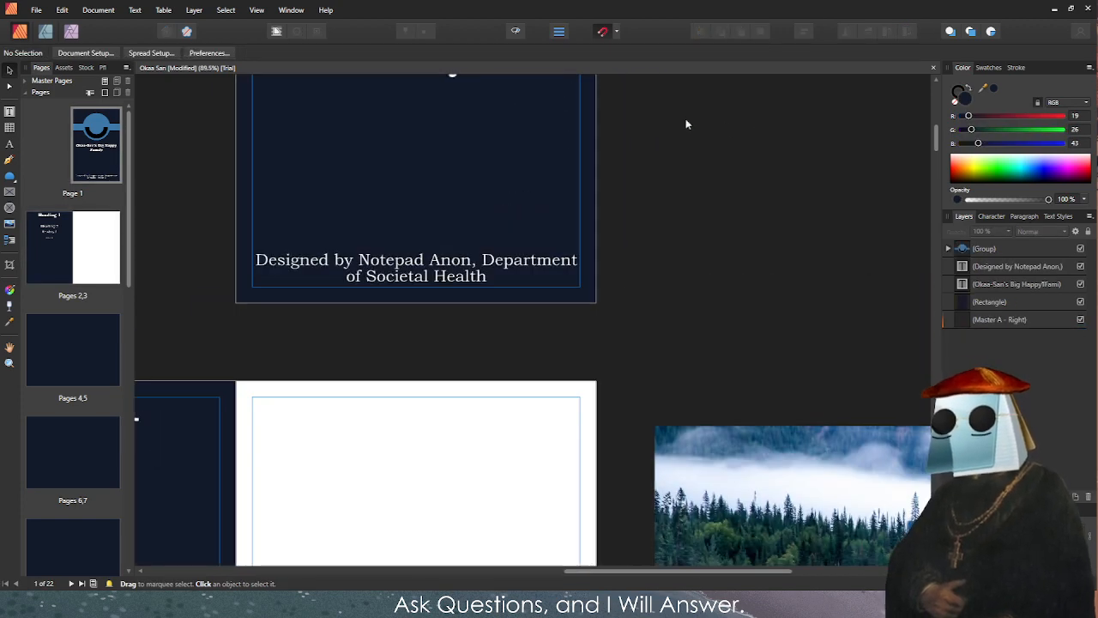
{"action": "scroll", "coordinate": [685, 118], "scroll_direction": "up", "scroll_amount": 2}
{"action": "scroll", "coordinate": [509, 147], "scroll_direction": "up", "scroll_amount": 2}
{"action": "scroll", "coordinate": [804, 213], "scroll_direction": "up", "scroll_amount": 3}
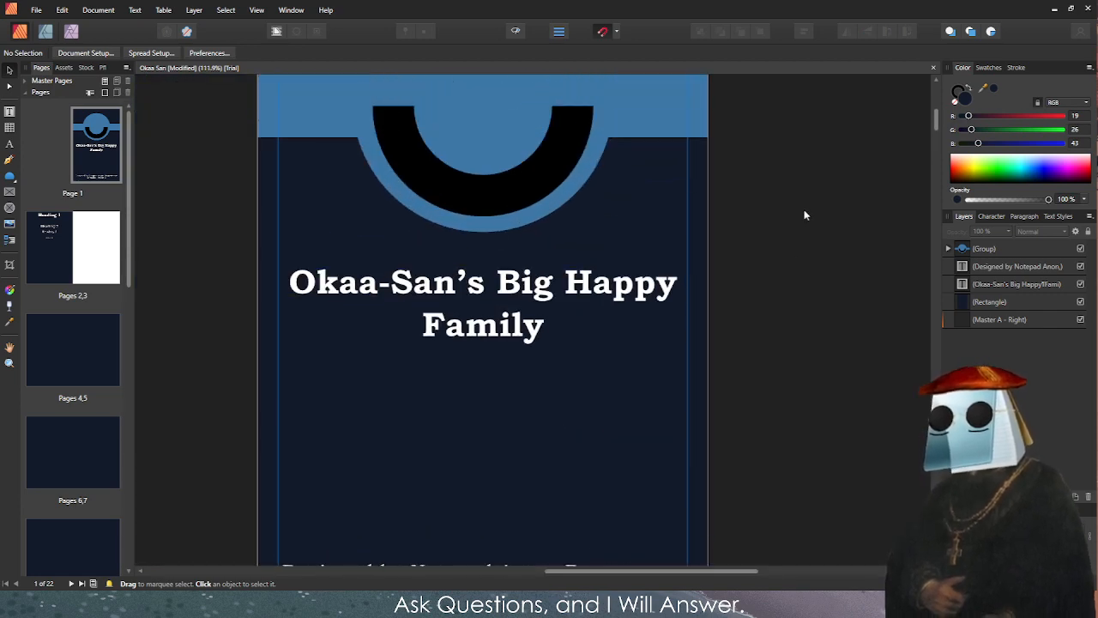
{"action": "scroll", "coordinate": [779, 287], "scroll_direction": "down", "scroll_amount": 3}
{"action": "scroll", "coordinate": [840, 299], "scroll_direction": "up", "scroll_amount": 2}
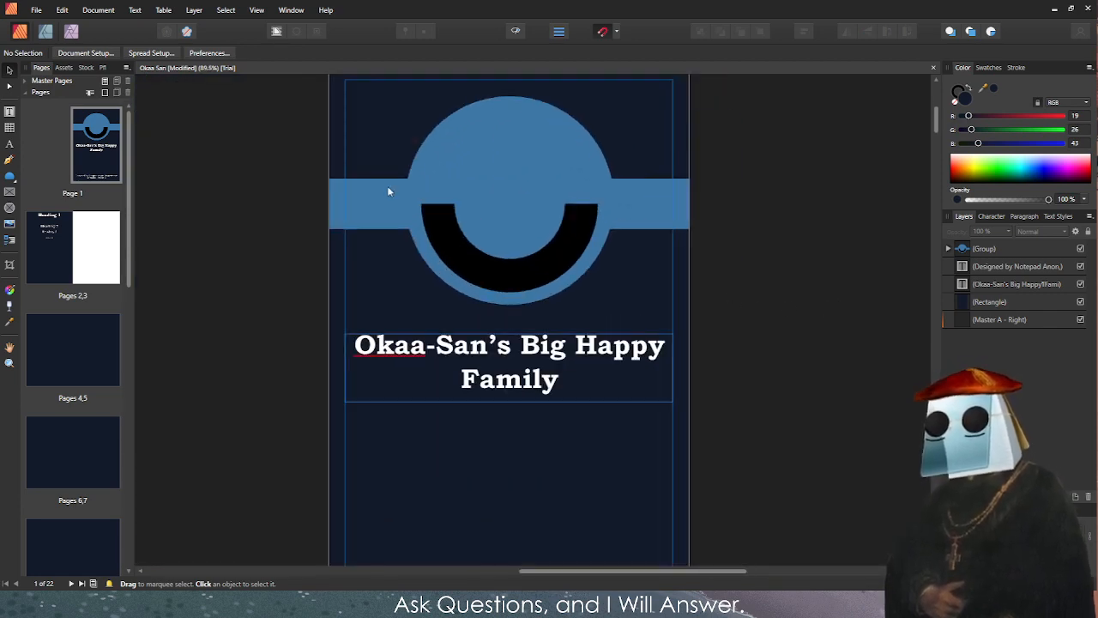
{"action": "double_click", "coordinate": [96, 146]}
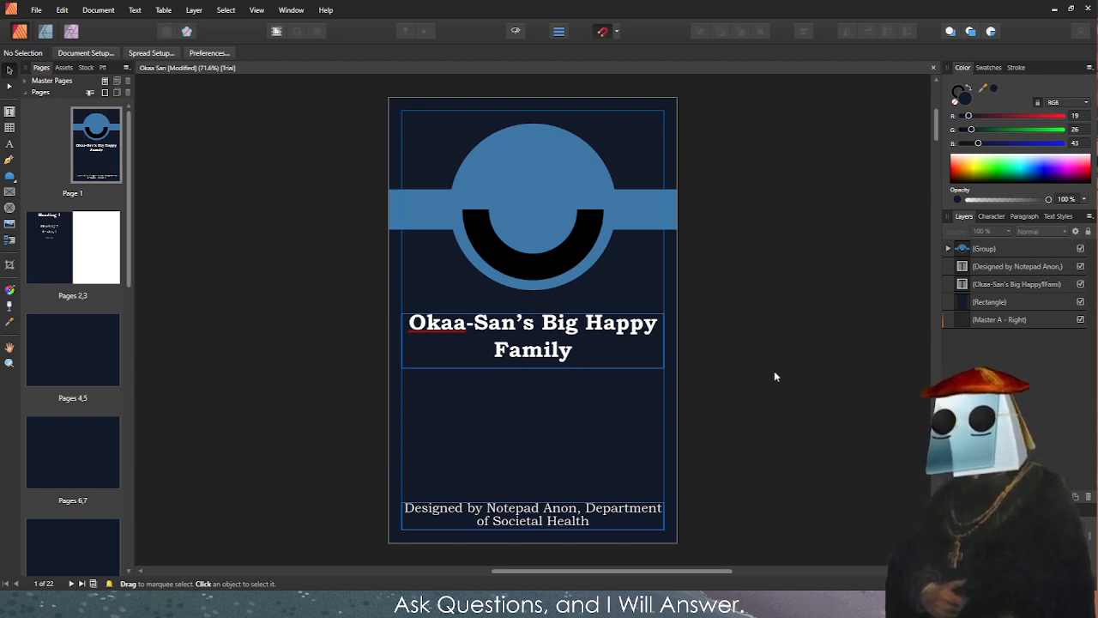
{"action": "scroll", "coordinate": [524, 167], "scroll_direction": "up", "scroll_amount": 5}
{"action": "scroll", "coordinate": [423, 257], "scroll_direction": "down", "scroll_amount": 1}
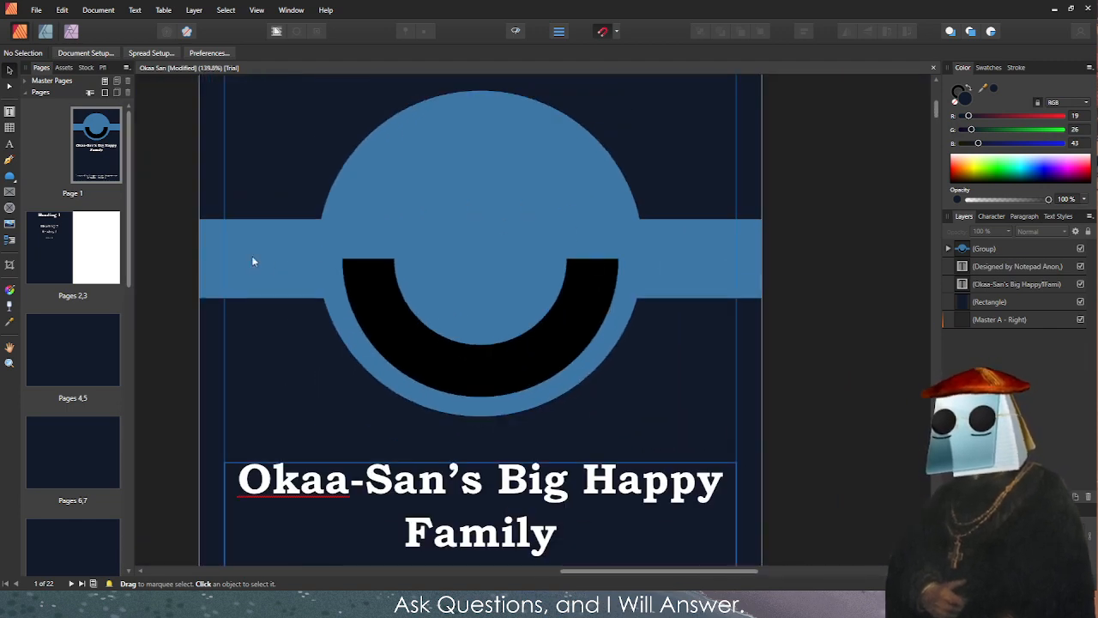
Inspect the layer structure of the cover emblem's group and its nested subgroup, then collapse and deselect it.
{"action": "left_click", "coordinate": [520, 263]}
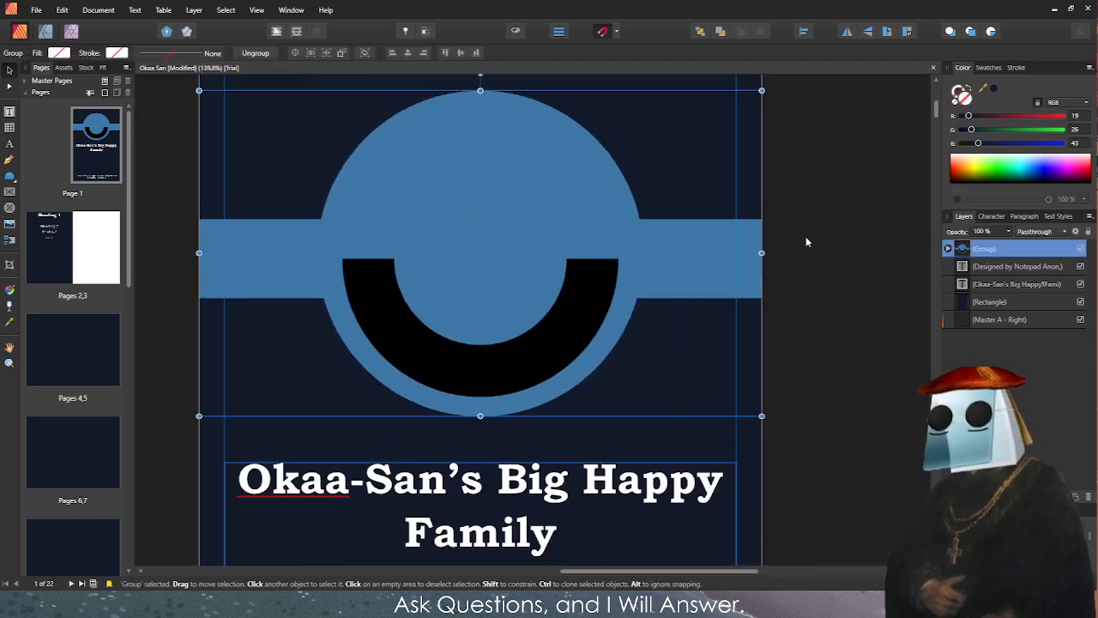
{"action": "left_click", "coordinate": [948, 249]}
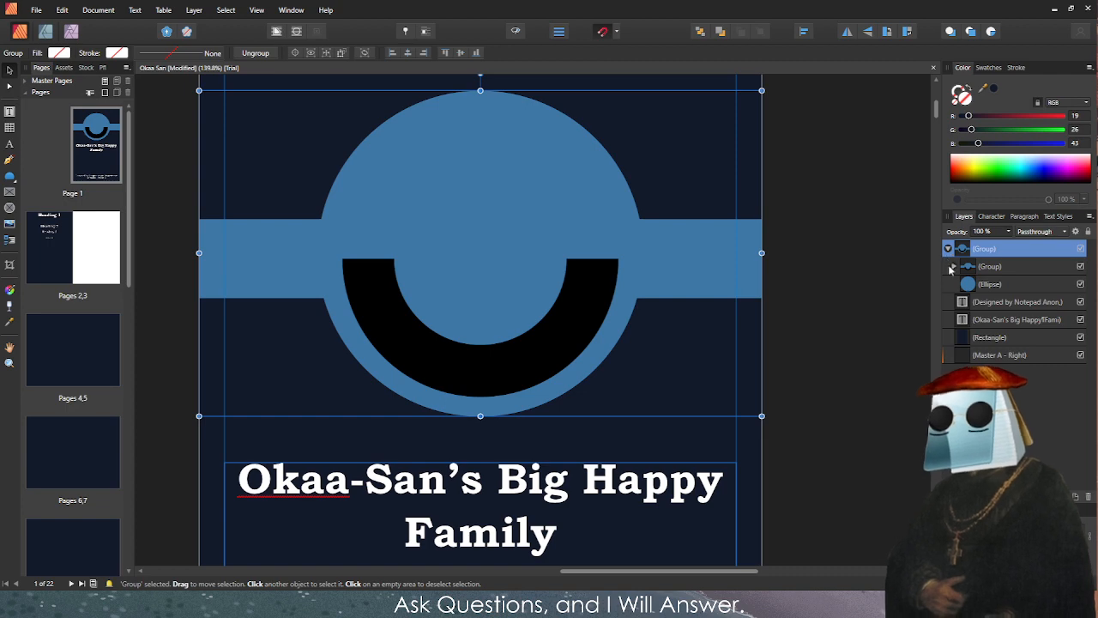
{"action": "left_click", "coordinate": [954, 266]}
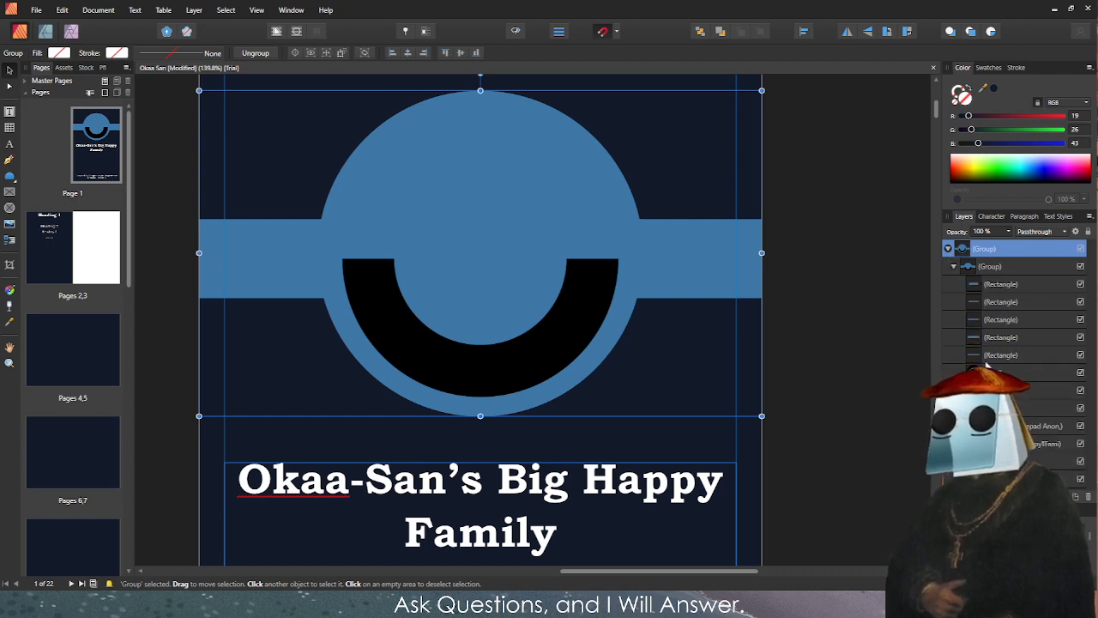
{"action": "left_click", "coordinate": [953, 266]}
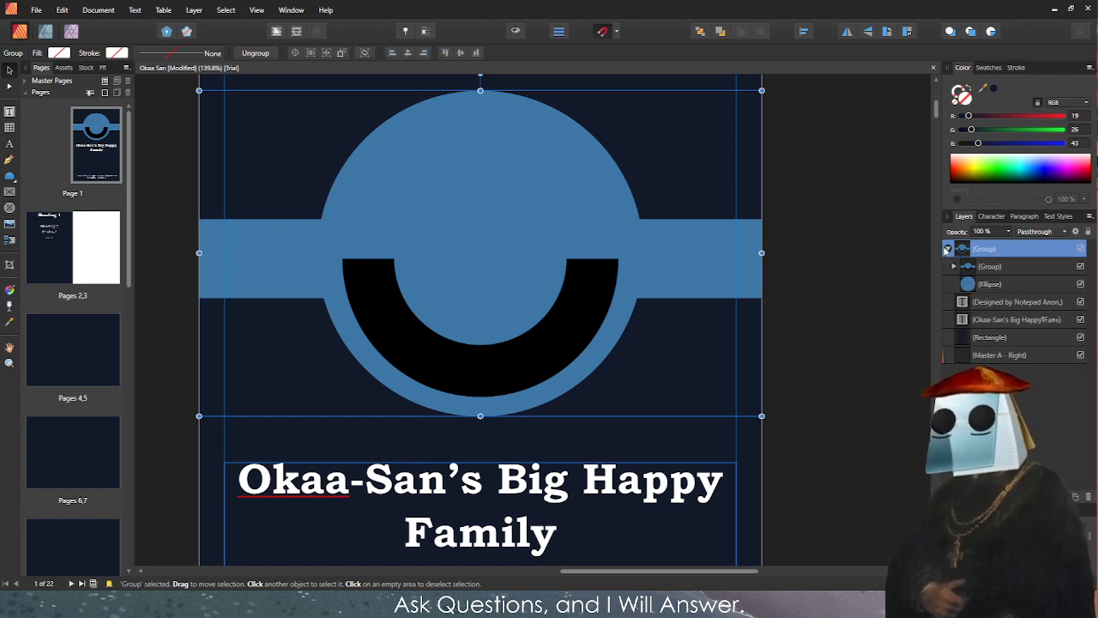
{"action": "left_click", "coordinate": [948, 249]}
{"action": "left_click", "coordinate": [835, 300]}
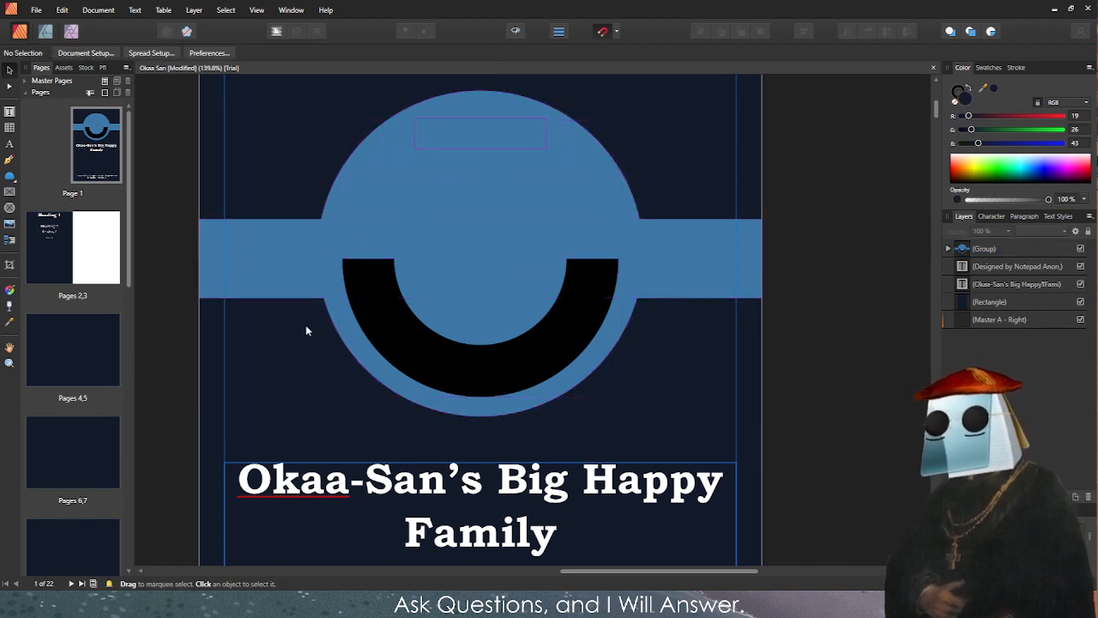
Look through the document's page thumbnails to page 22 and return to page 1.
{"action": "scroll", "coordinate": [112, 334], "scroll_direction": "down", "scroll_amount": 10}
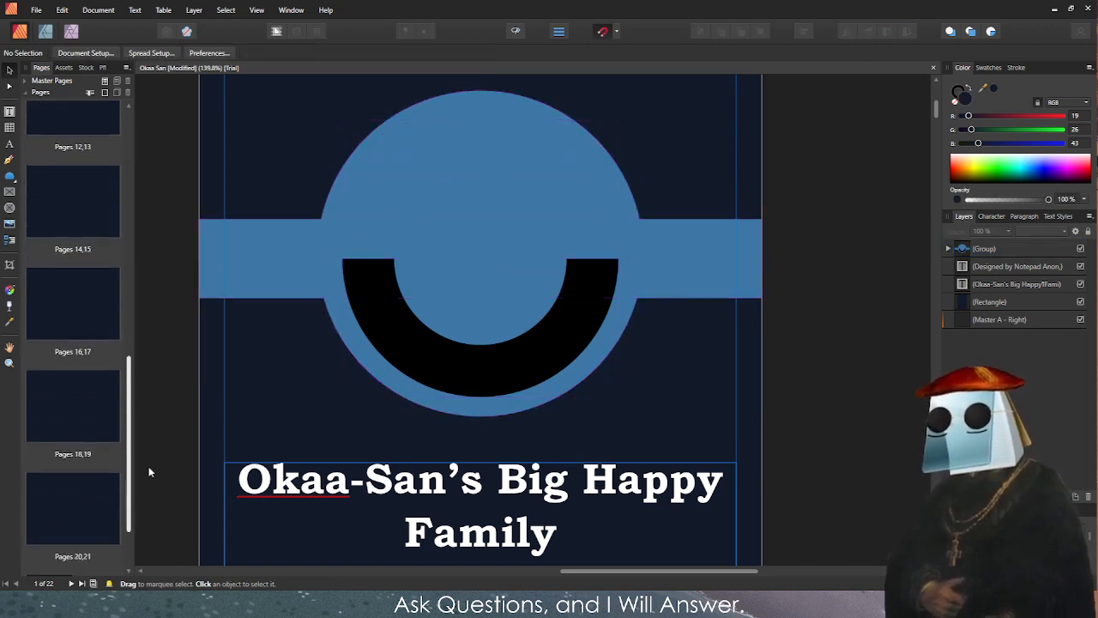
{"action": "scroll", "coordinate": [94, 539], "scroll_direction": "down", "scroll_amount": 2}
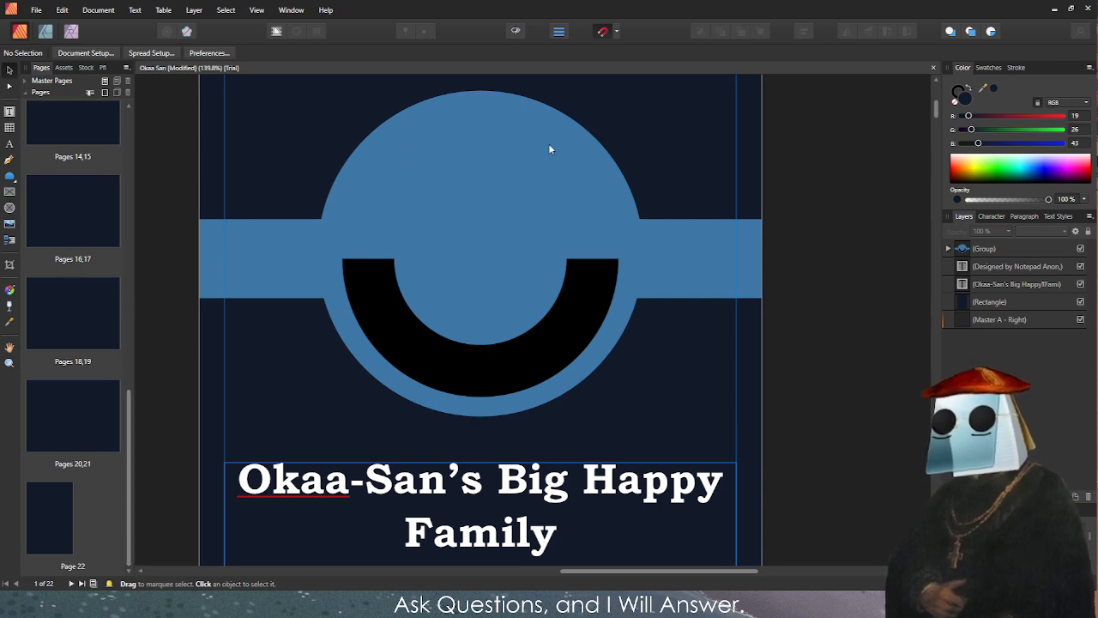
{"action": "scroll", "coordinate": [82, 335], "scroll_direction": "up", "scroll_amount": 2}
{"action": "scroll", "coordinate": [77, 341], "scroll_direction": "up", "scroll_amount": 3}
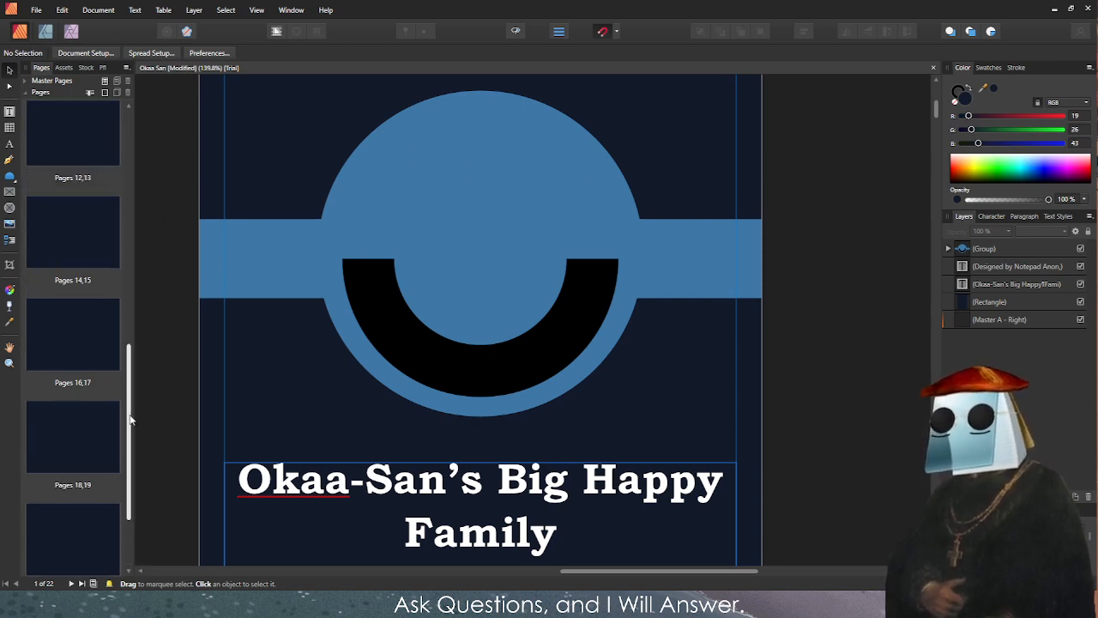
{"action": "left_click_drag", "start_coordinate": [133, 411], "coordinate": [139, 171]}
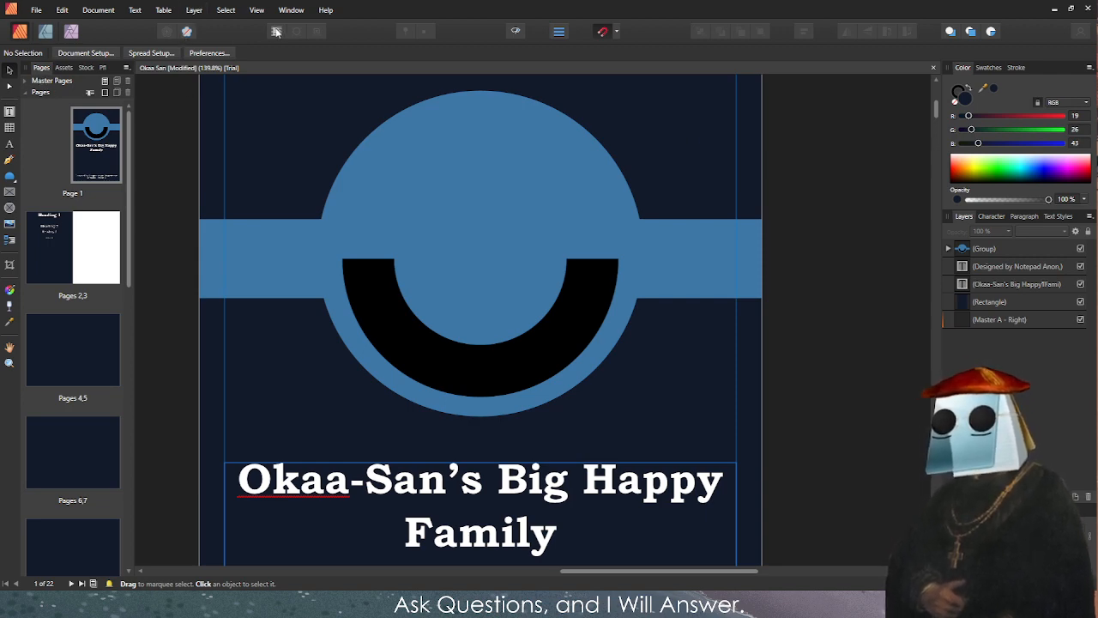
Preview the cover and the following spread without guides and frame outlines, then restore the normal view.
{"action": "left_click", "coordinate": [515, 32]}
{"action": "scroll", "coordinate": [755, 230], "scroll_direction": "down", "scroll_amount": 3}
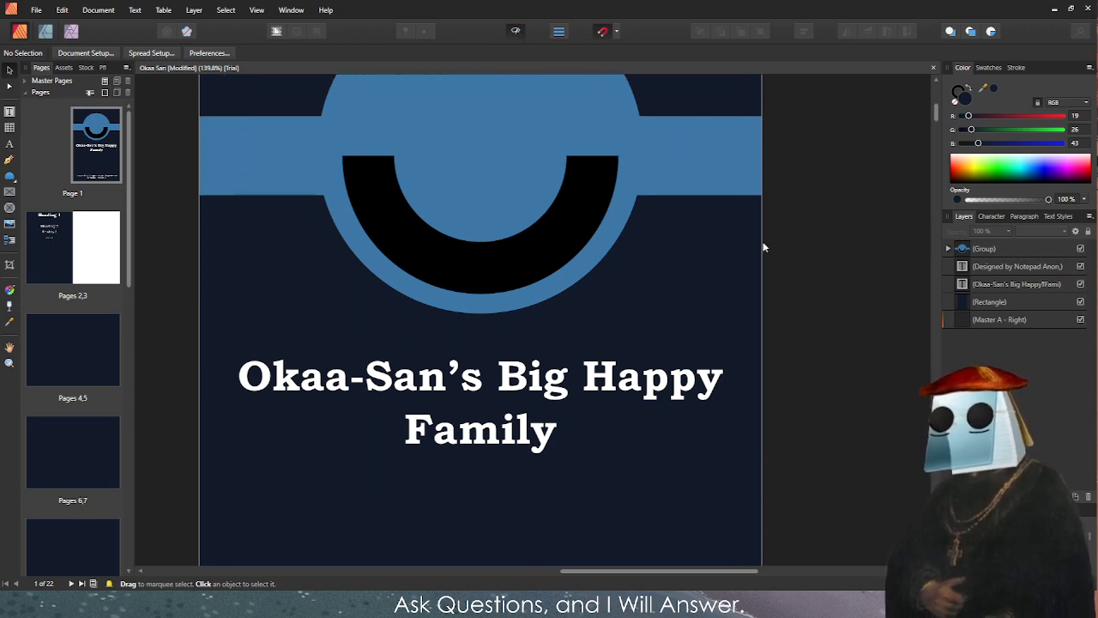
{"action": "scroll", "coordinate": [763, 241], "scroll_direction": "down", "scroll_amount": 5}
{"action": "scroll", "coordinate": [826, 246], "scroll_direction": "up", "scroll_amount": 3}
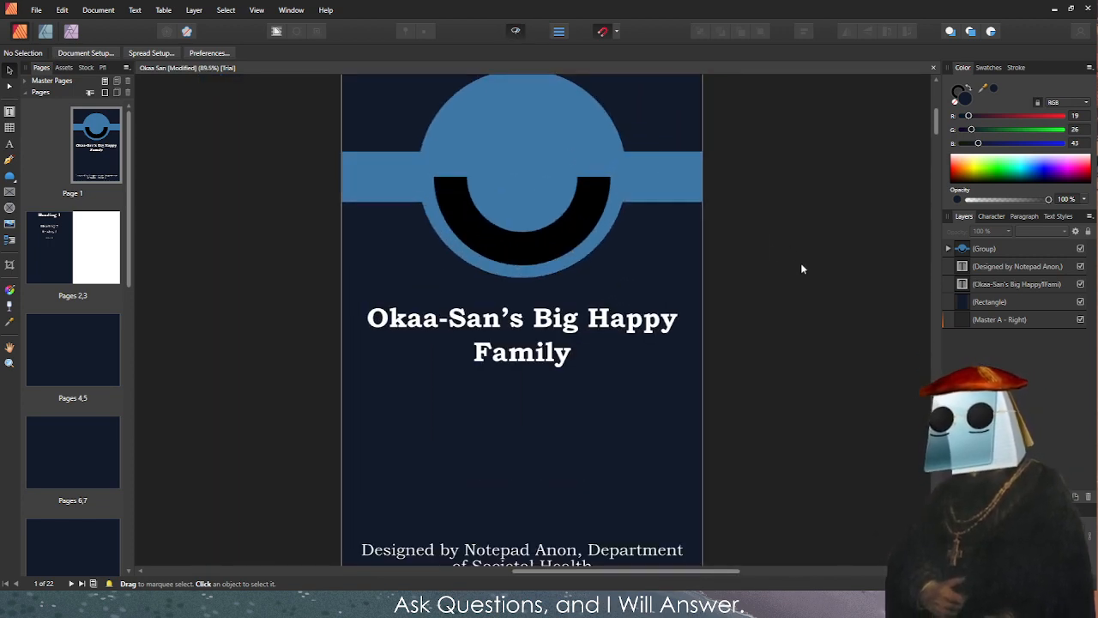
{"action": "scroll", "coordinate": [801, 268], "scroll_direction": "down", "scroll_amount": 1}
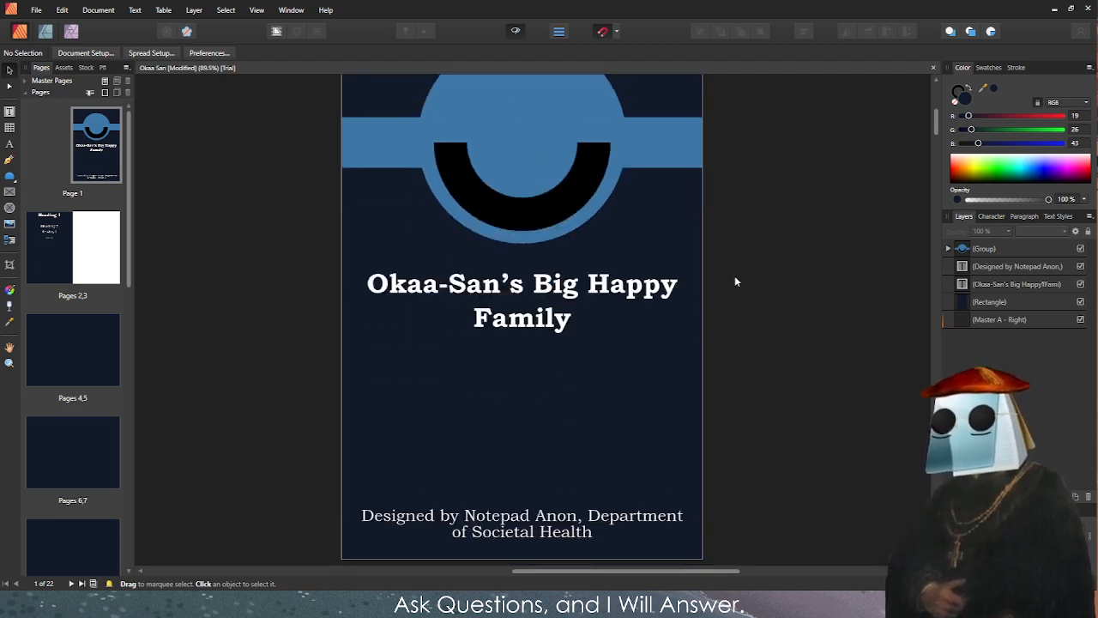
{"action": "scroll", "coordinate": [732, 276], "scroll_direction": "up", "scroll_amount": 3}
{"action": "scroll", "coordinate": [727, 277], "scroll_direction": "down", "scroll_amount": 8}
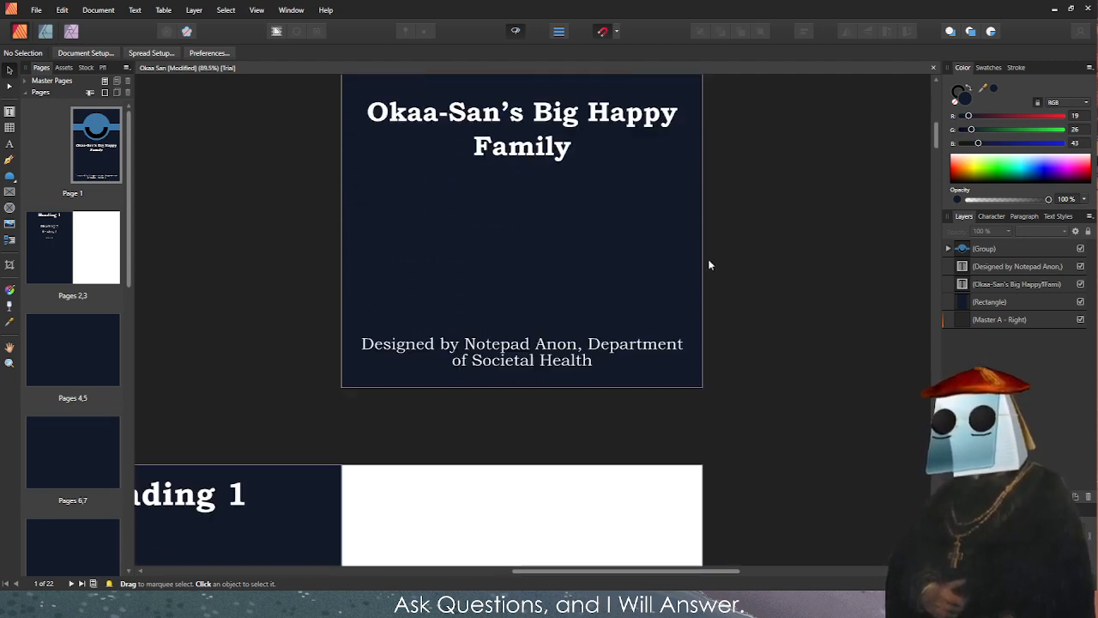
{"action": "scroll", "coordinate": [708, 265], "scroll_direction": "down", "scroll_amount": 6}
{"action": "scroll", "coordinate": [711, 263], "scroll_direction": "up", "scroll_amount": 12}
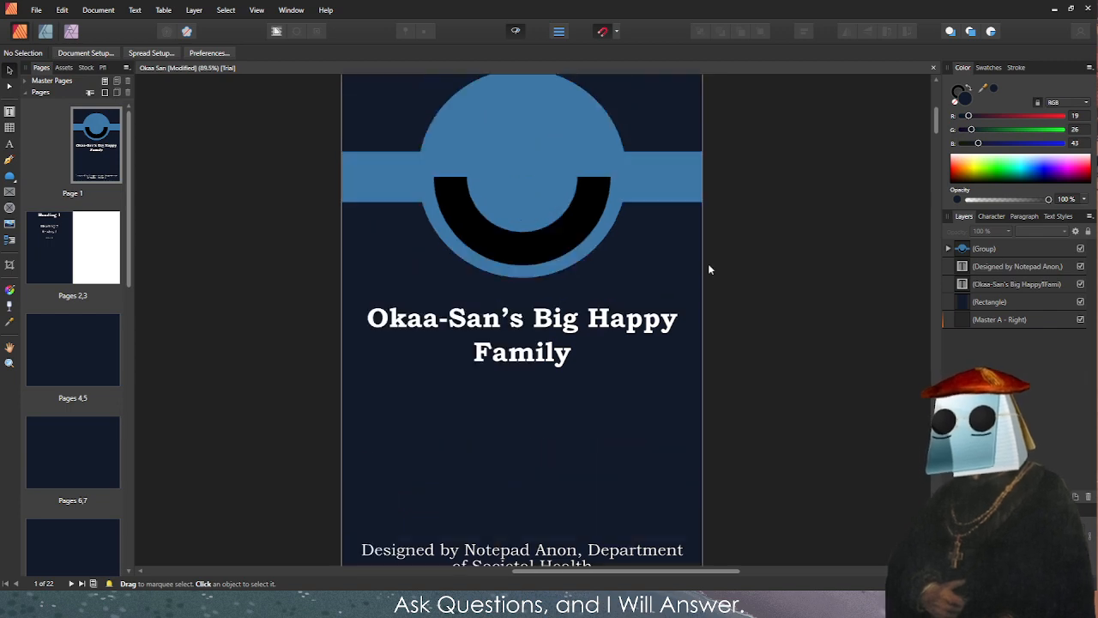
{"action": "scroll", "coordinate": [708, 269], "scroll_direction": "up", "scroll_amount": 2}
{"action": "left_click", "coordinate": [515, 31]}
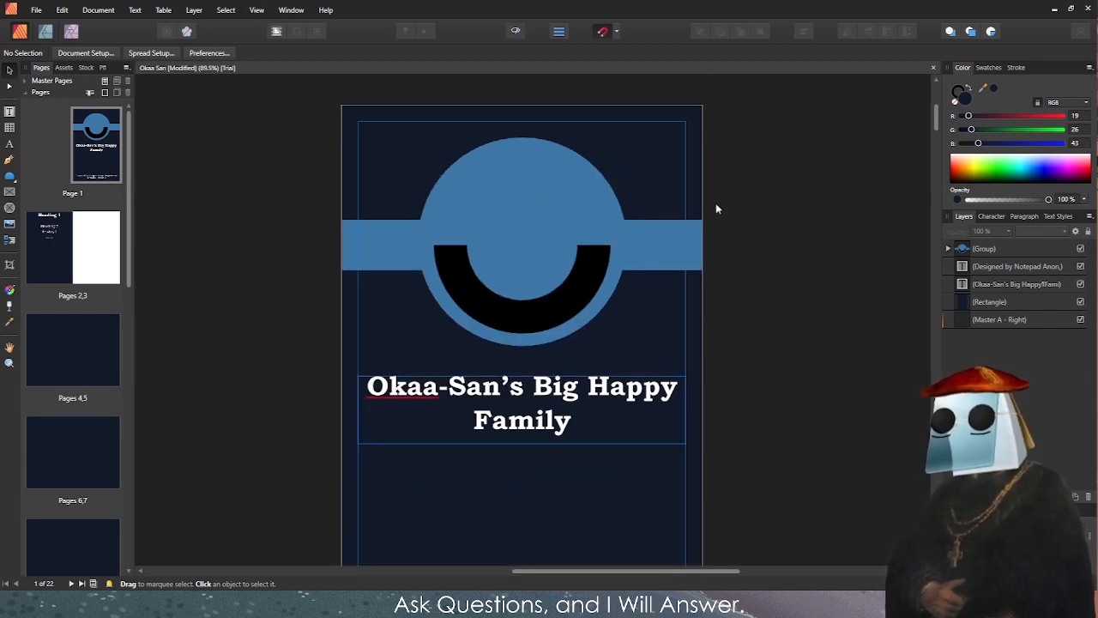
{"action": "scroll", "coordinate": [715, 202], "scroll_direction": "down", "scroll_amount": 2}
{"action": "scroll", "coordinate": [739, 246], "scroll_direction": "up", "scroll_amount": 2}
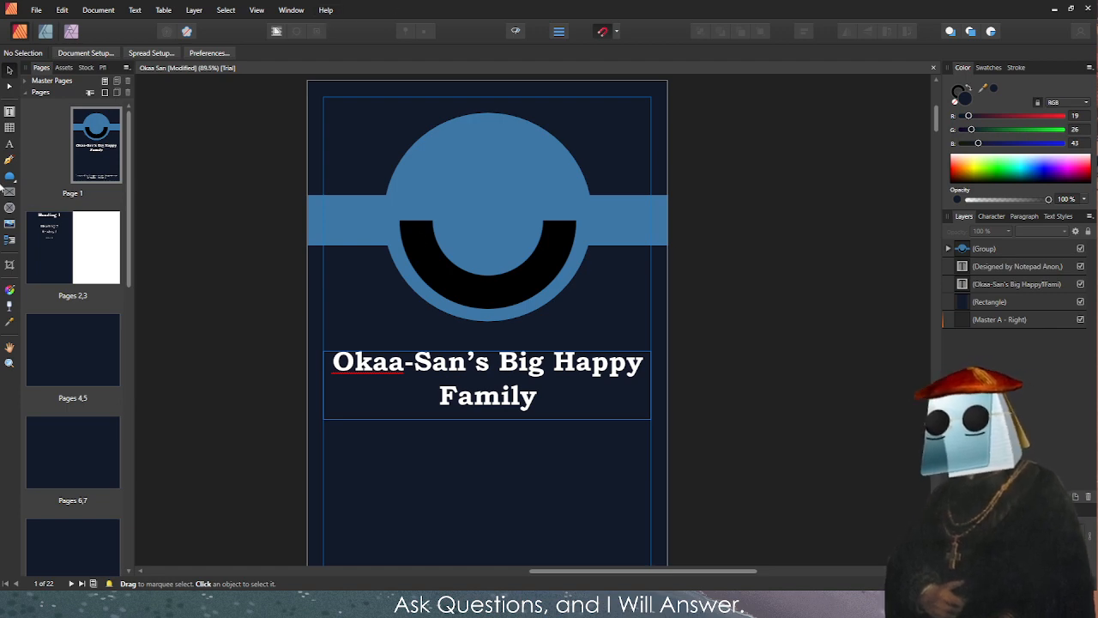
{"action": "scroll", "coordinate": [411, 168], "scroll_direction": "up", "scroll_amount": 5}
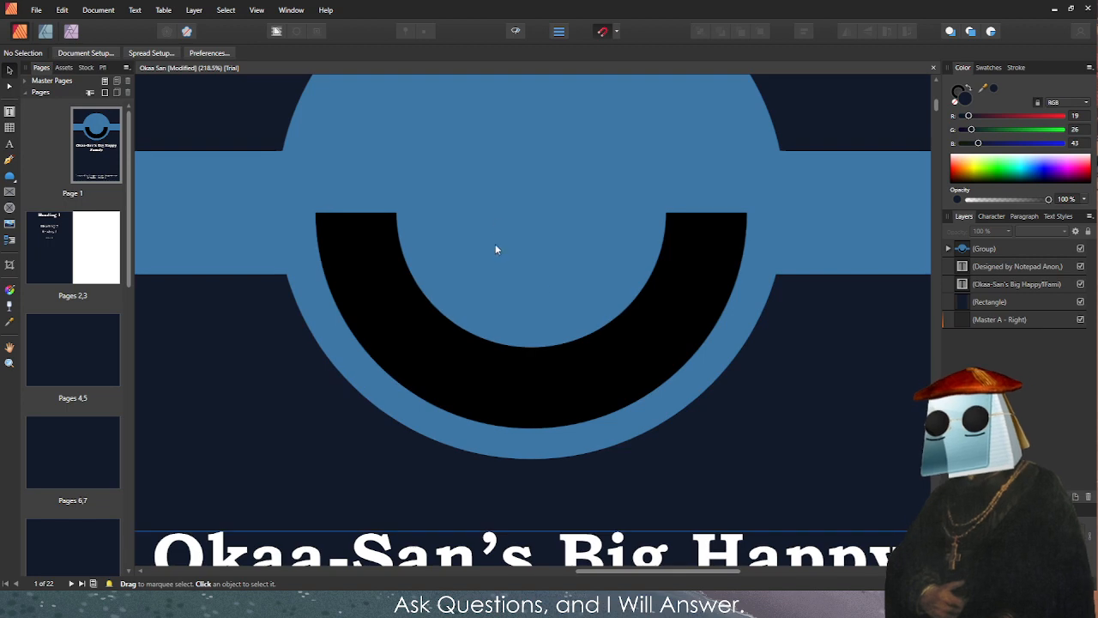
{"action": "scroll", "coordinate": [495, 243], "scroll_direction": "up", "scroll_amount": 3}
{"action": "scroll", "coordinate": [452, 339], "scroll_direction": "down", "scroll_amount": 4}
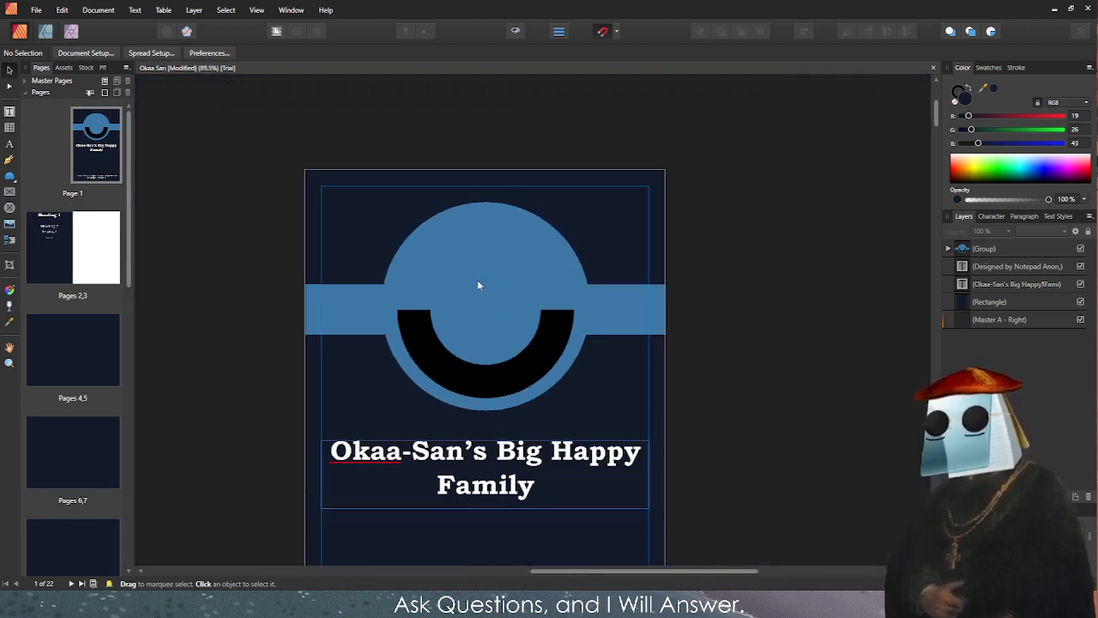
{"action": "scroll", "coordinate": [478, 284], "scroll_direction": "up", "scroll_amount": 3}
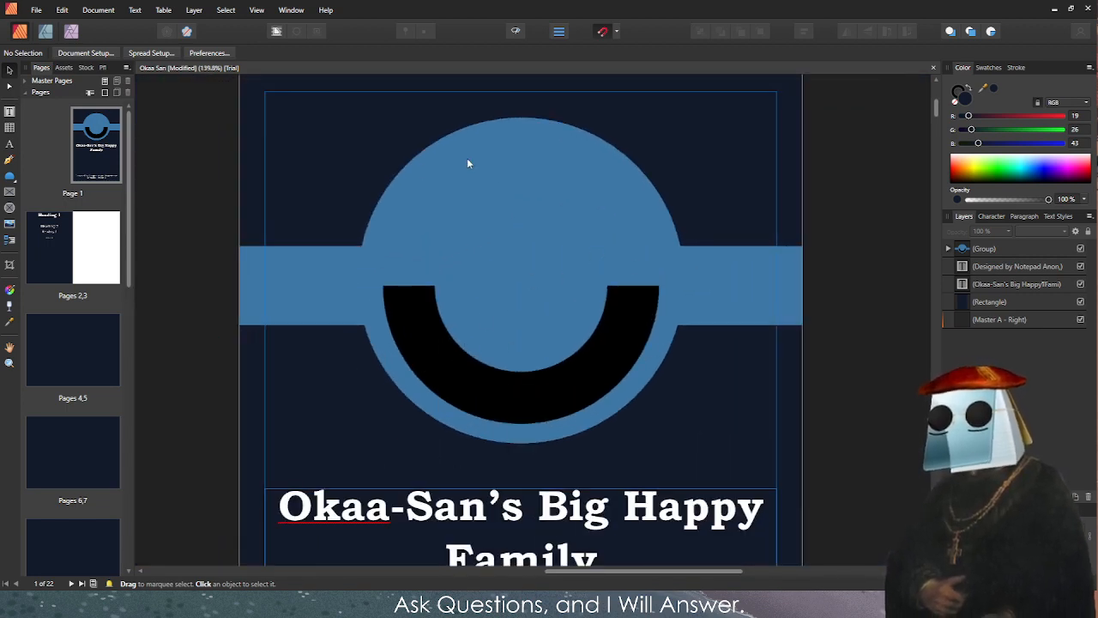
{"action": "scroll", "coordinate": [576, 367], "scroll_direction": "down", "scroll_amount": 3}
{"action": "scroll", "coordinate": [437, 238], "scroll_direction": "up", "scroll_amount": 3}
{"action": "scroll", "coordinate": [429, 274], "scroll_direction": "down", "scroll_amount": 3}
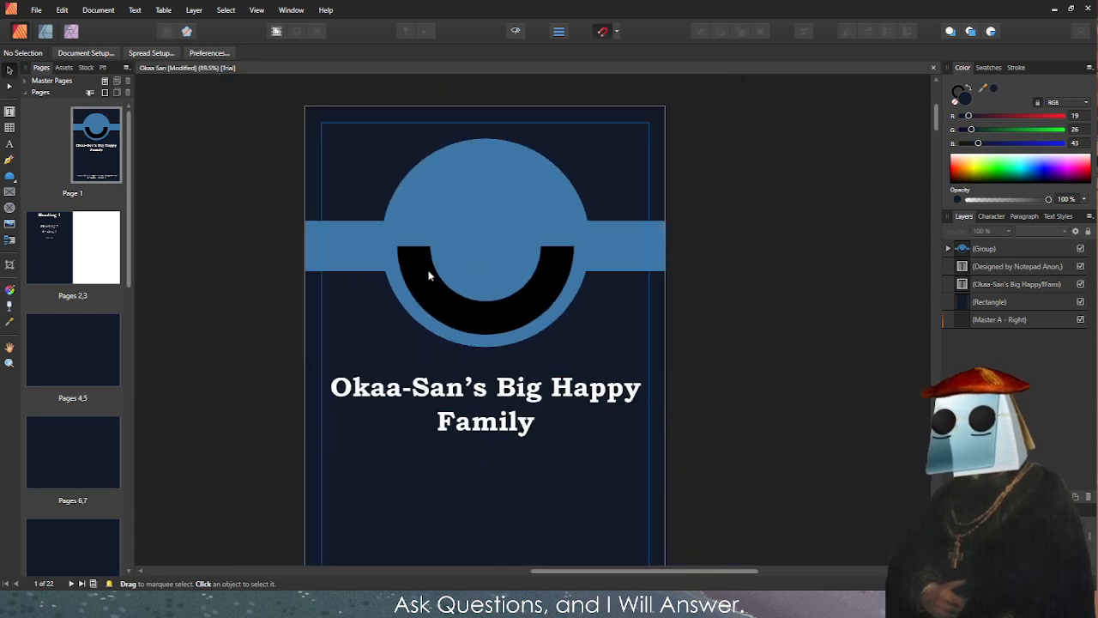
Copy the emblem group from the front cover to the same place on page 22.
{"action": "scroll", "coordinate": [107, 428], "scroll_direction": "down", "scroll_amount": 2}
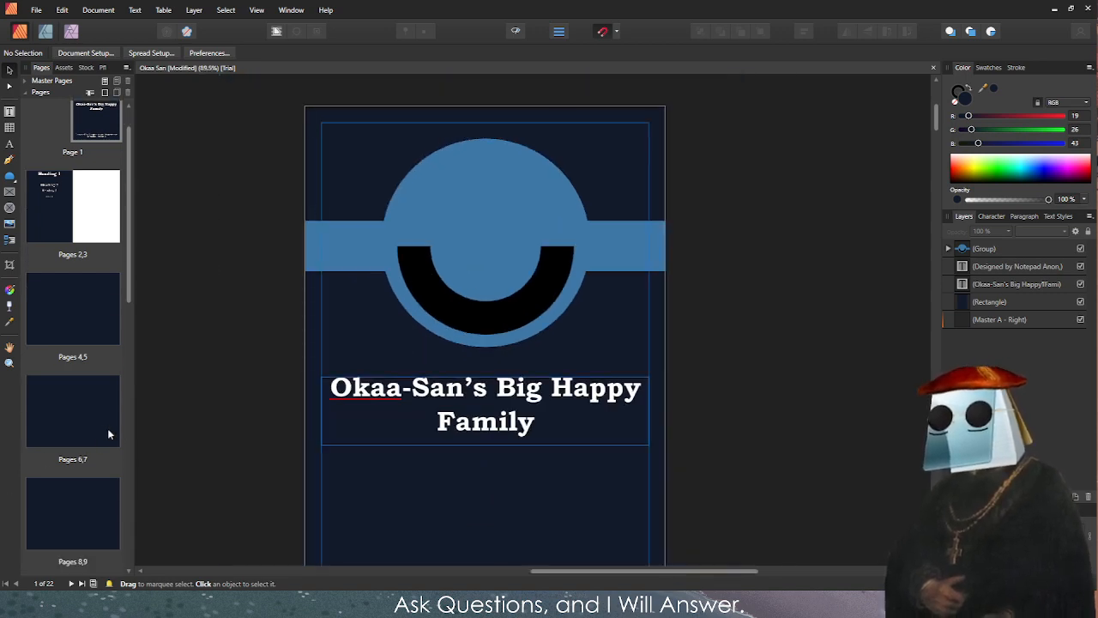
{"action": "left_click_drag", "start_coordinate": [125, 313], "coordinate": [140, 544]}
{"action": "left_click", "coordinate": [329, 247]}
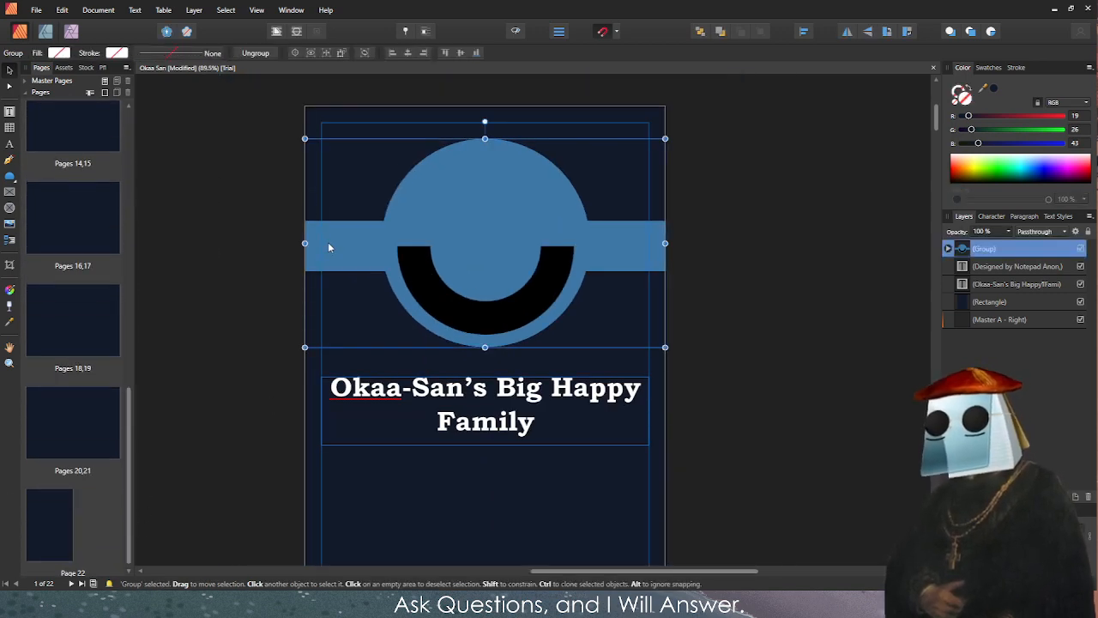
{"action": "double_click", "coordinate": [56, 517]}
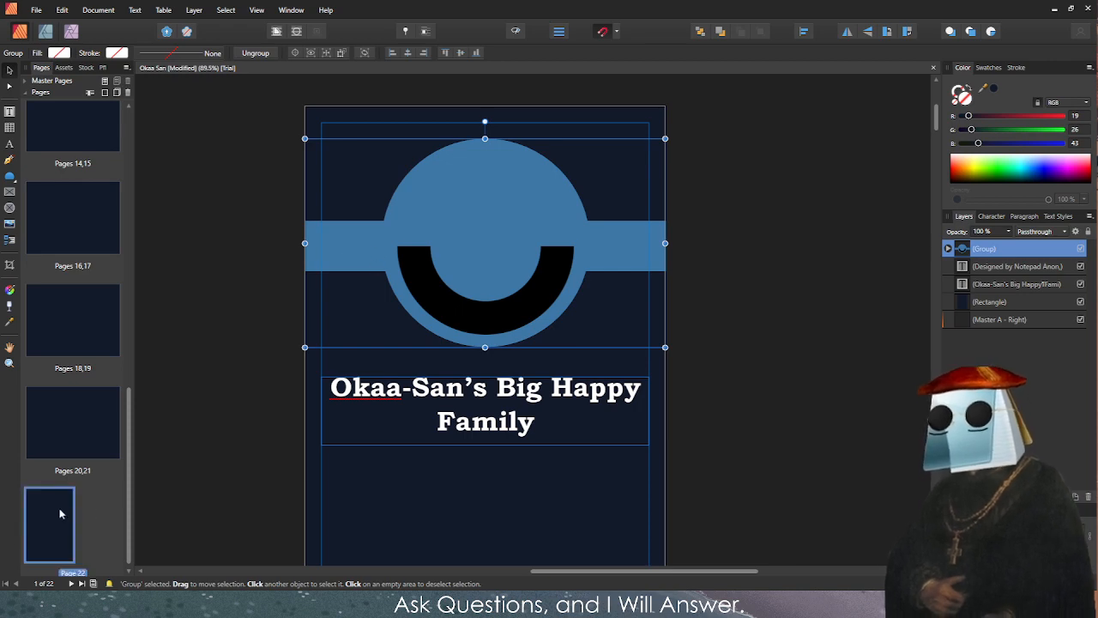
{"action": "key", "text": "ctrl+v"}
{"action": "left_click", "coordinate": [281, 343]}
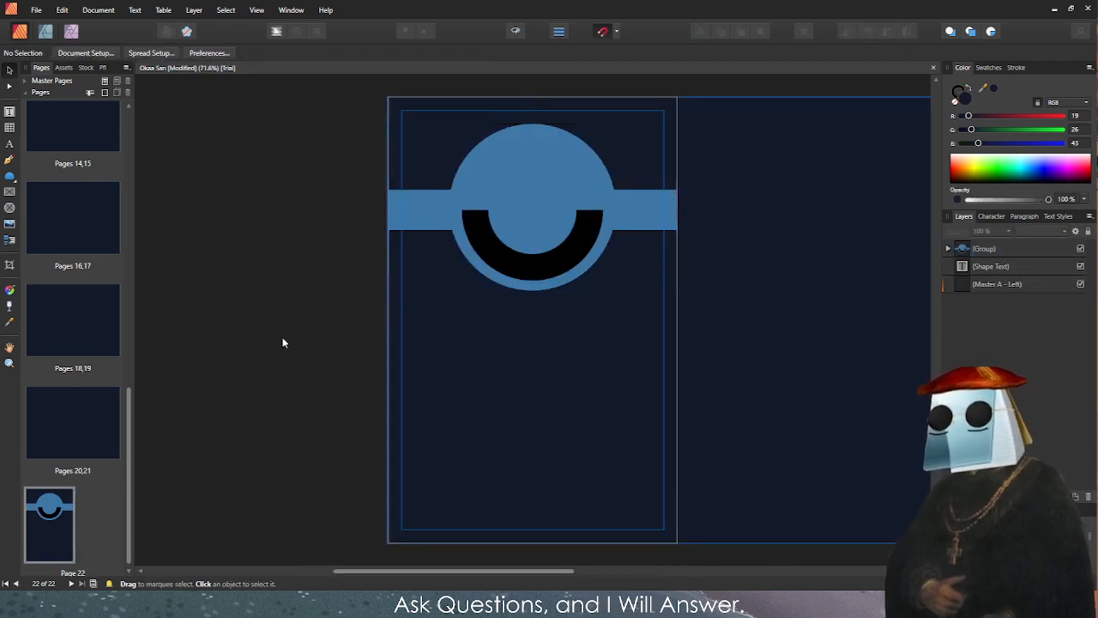
{"action": "left_click", "coordinate": [801, 247]}
{"action": "scroll", "coordinate": [744, 280], "scroll_direction": "down", "scroll_amount": 3}
{"action": "mouse_move", "coordinate": [695, 298]}
{"action": "left_mouse_down"}
{"action": "mouse_move", "coordinate": [846, 297]}
{"action": "mouse_move", "coordinate": [689, 297]}
{"action": "left_mouse_up"}
{"action": "left_click", "coordinate": [682, 240]}
Delete the five rectangles covering the upper half of the black ring in page 22's emblem group.
{"action": "scroll", "coordinate": [658, 215], "scroll_direction": "up", "scroll_amount": 6}
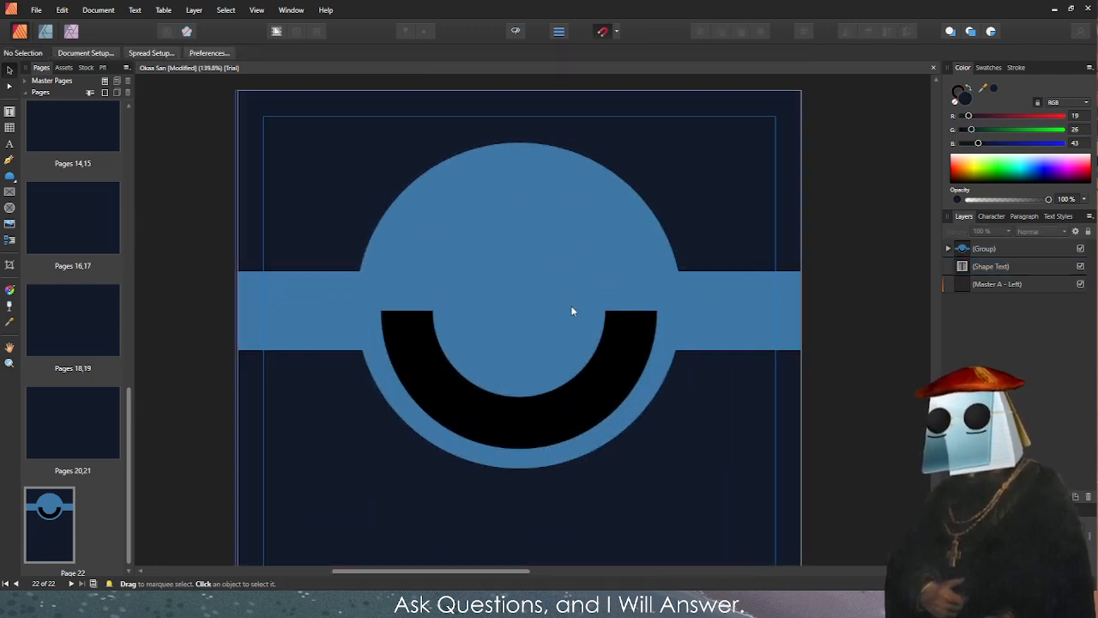
{"action": "left_click", "coordinate": [947, 249]}
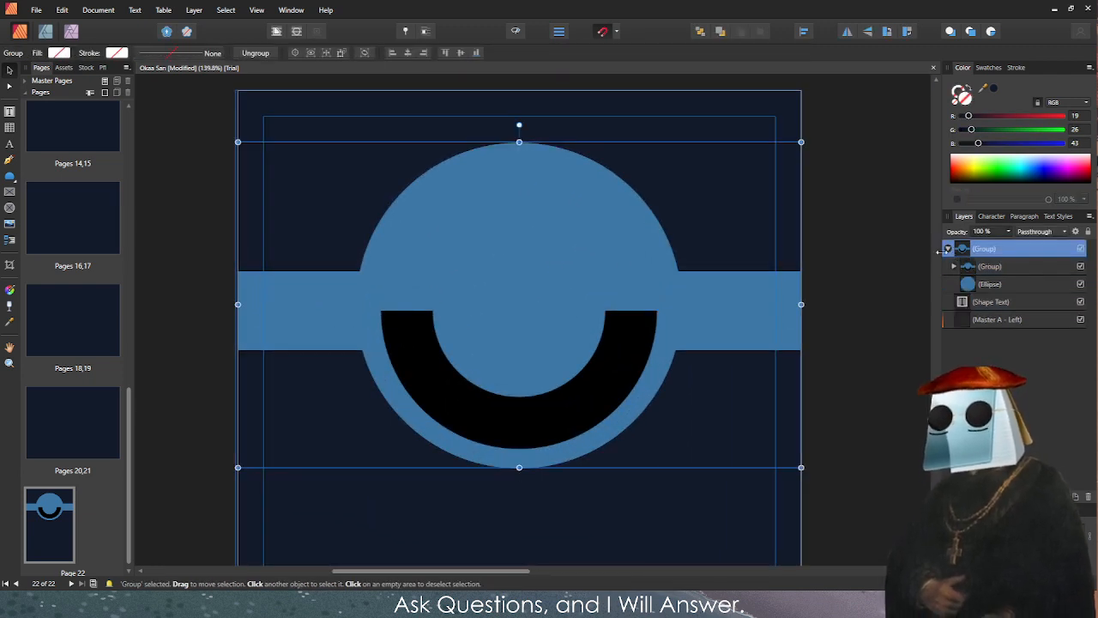
{"action": "left_click", "coordinate": [954, 267]}
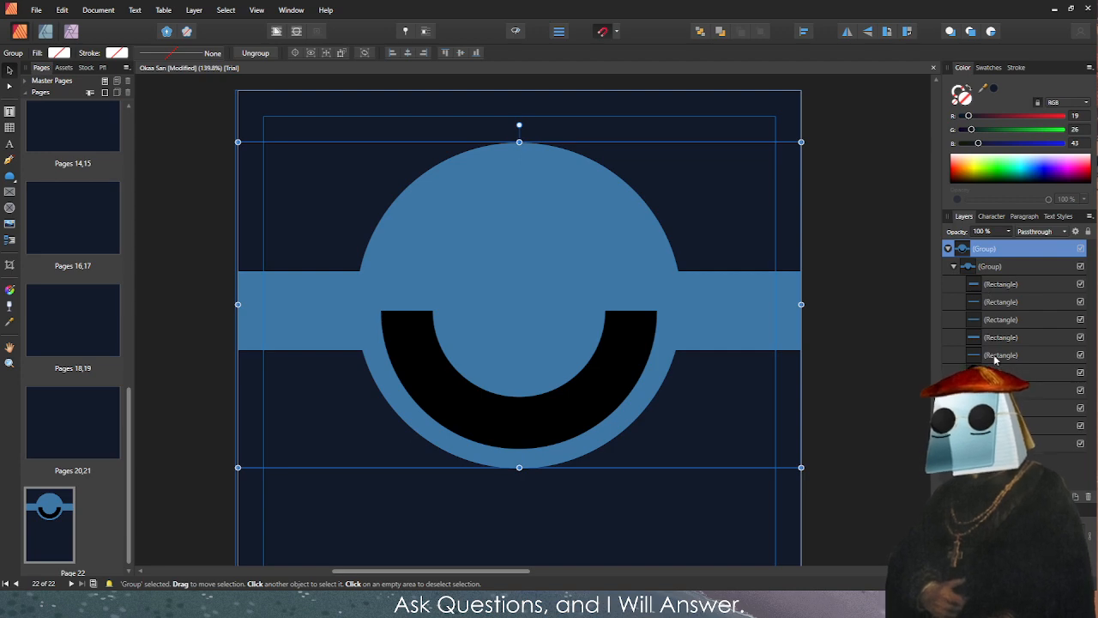
{"action": "left_click", "coordinate": [995, 355]}
{"action": "left_click", "coordinate": [993, 288], "text": "shift"}
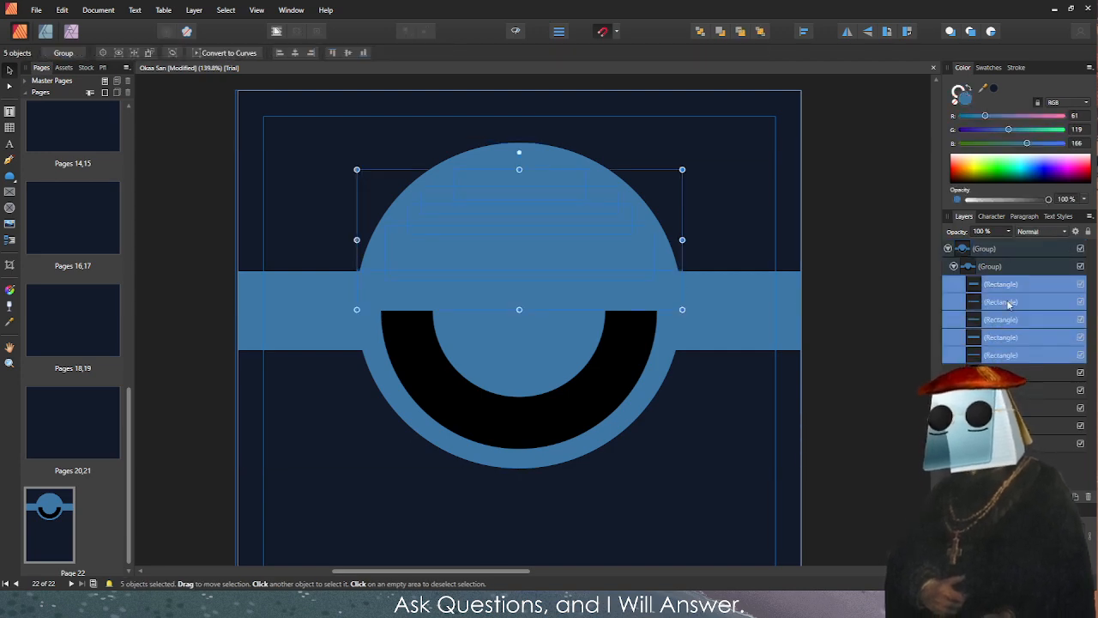
{"action": "key", "text": "Delete"}
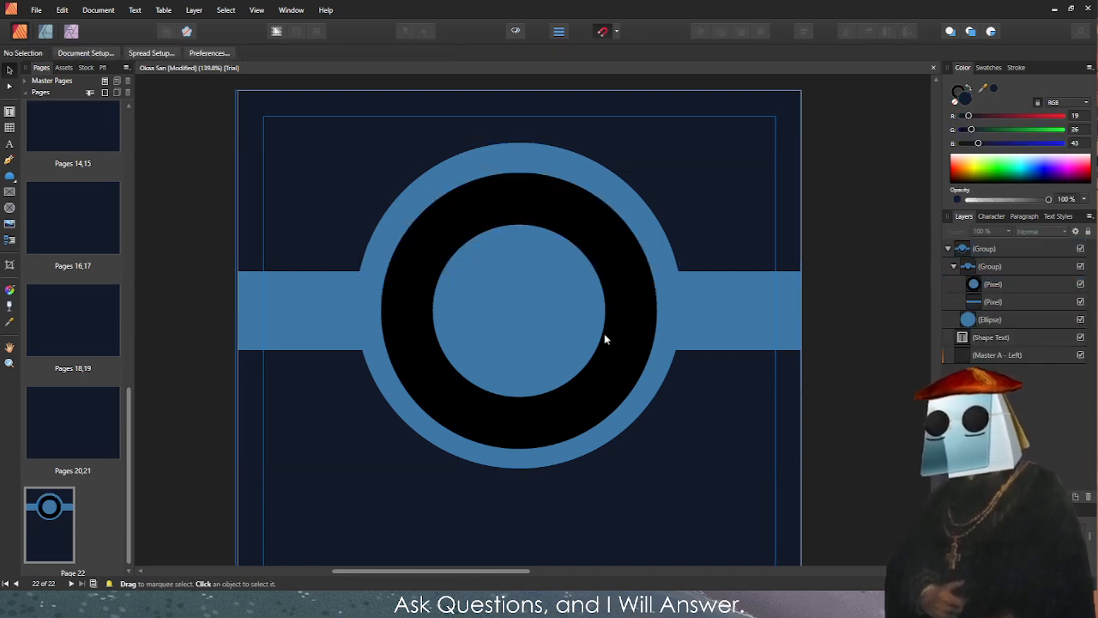
Draw a white-filled ellipse over the blue centre of page 22's emblem and align it with that circle.
{"action": "left_click", "coordinate": [10, 177]}
{"action": "key", "text": "e"}
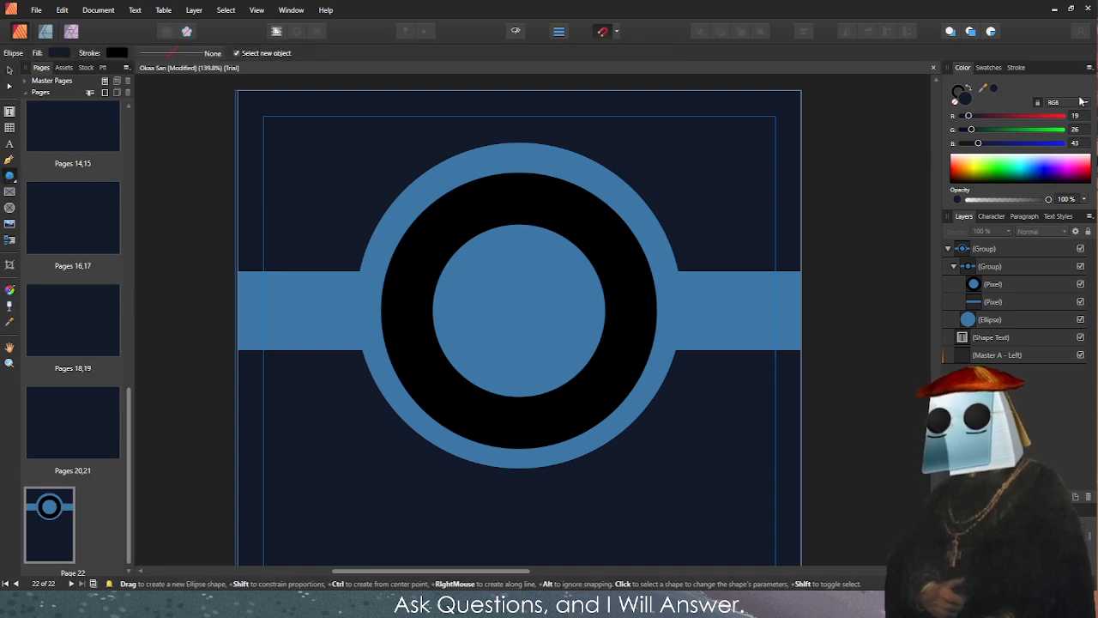
{"action": "left_click_drag", "start_coordinate": [1050, 168], "coordinate": [1058, 157]}
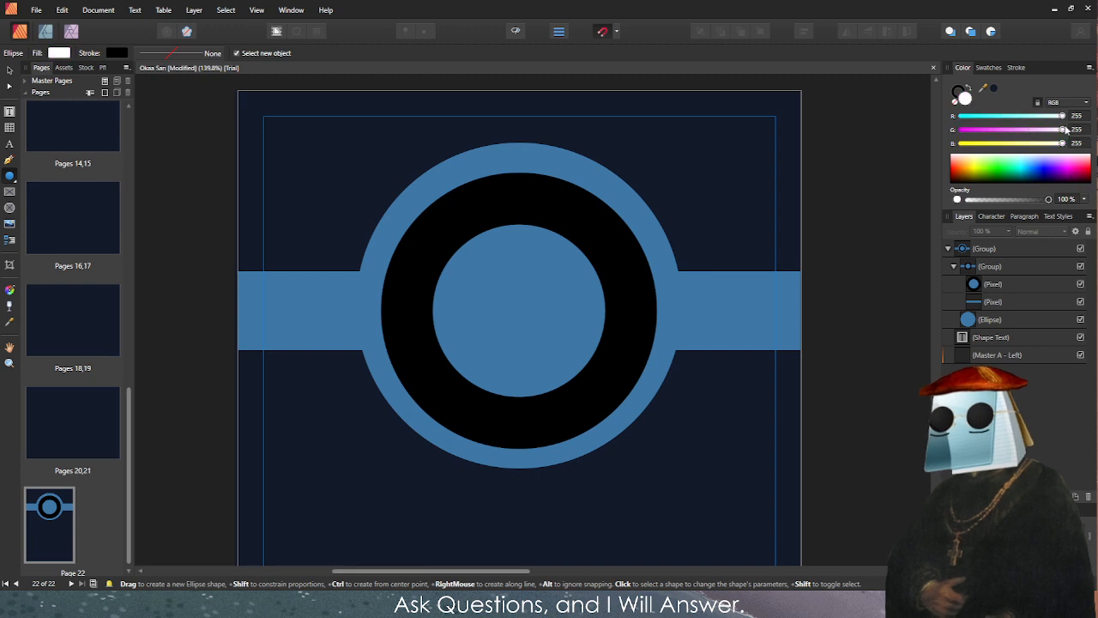
{"action": "left_click_drag", "start_coordinate": [461, 383], "coordinate": [643, 203]}
{"action": "left_click_drag", "start_coordinate": [568, 266], "coordinate": [537, 268]}
{"action": "key", "text": "ctrl+z"}
{"action": "key", "text": "v"}
{"action": "scroll", "coordinate": [515, 382], "scroll_direction": "up", "scroll_amount": 8}
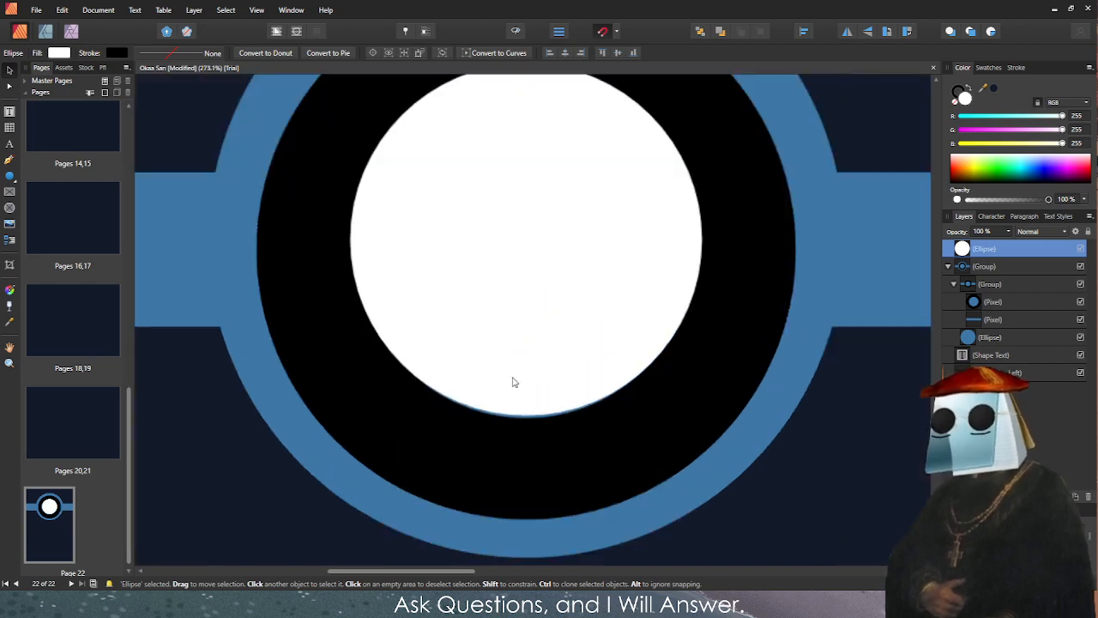
{"action": "left_click_drag", "start_coordinate": [544, 465], "coordinate": [546, 469]}
{"action": "scroll", "coordinate": [552, 363], "scroll_direction": "down", "scroll_amount": 10}
{"action": "scroll", "coordinate": [575, 378], "scroll_direction": "up", "scroll_amount": 4}
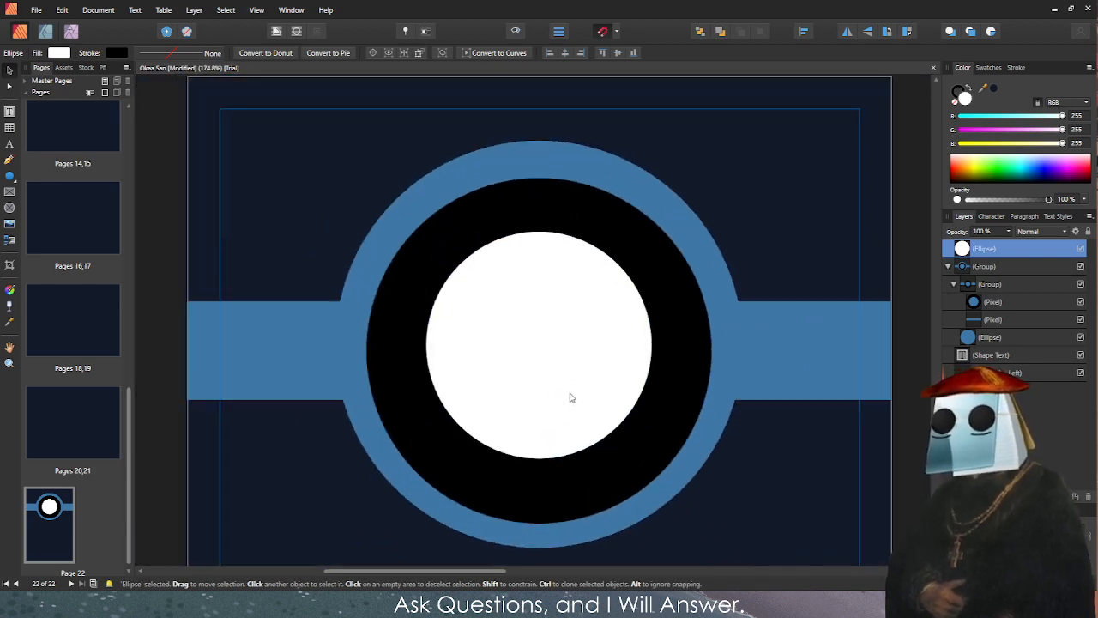
Enlarge the white ellipse so only a thin, even black ring surrounds it, and nudge it to the emblem's centre.
{"action": "scroll", "coordinate": [571, 397], "scroll_direction": "up", "scroll_amount": 2}
{"action": "left_click_drag", "start_coordinate": [532, 471], "coordinate": [532, 510]}
{"action": "left_click_drag", "start_coordinate": [532, 190], "coordinate": [532, 146]}
{"action": "left_click_drag", "start_coordinate": [526, 257], "coordinate": [529, 255]}
{"action": "key", "text": "Down"}
{"action": "key", "text": "Down"}
{"action": "key", "text": "Down"}
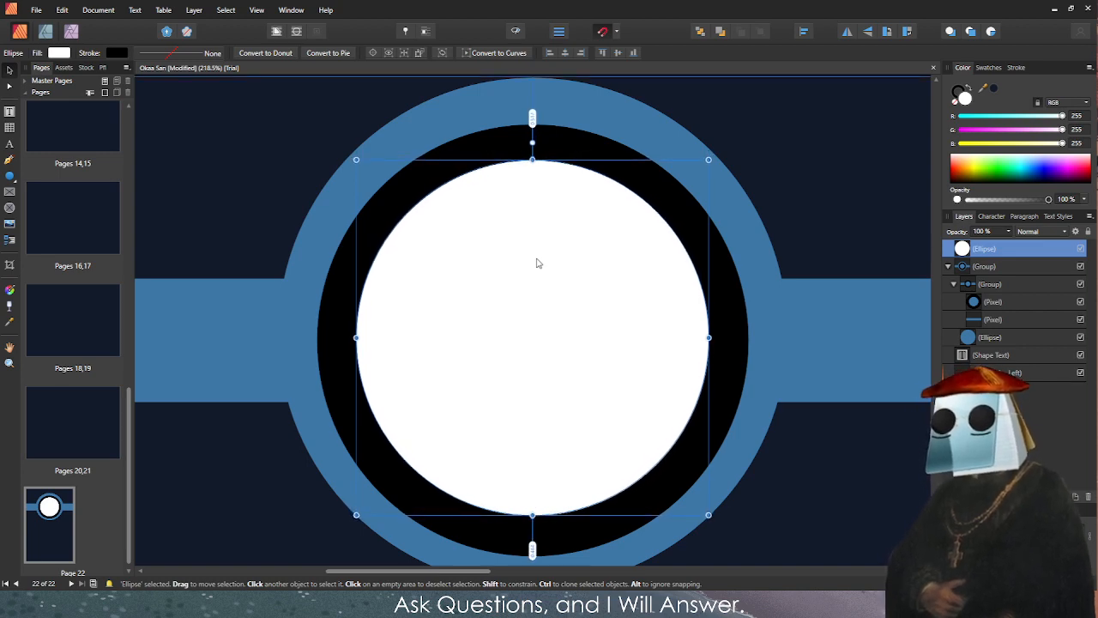
{"action": "left_click_drag", "start_coordinate": [515, 333], "coordinate": [512, 332]}
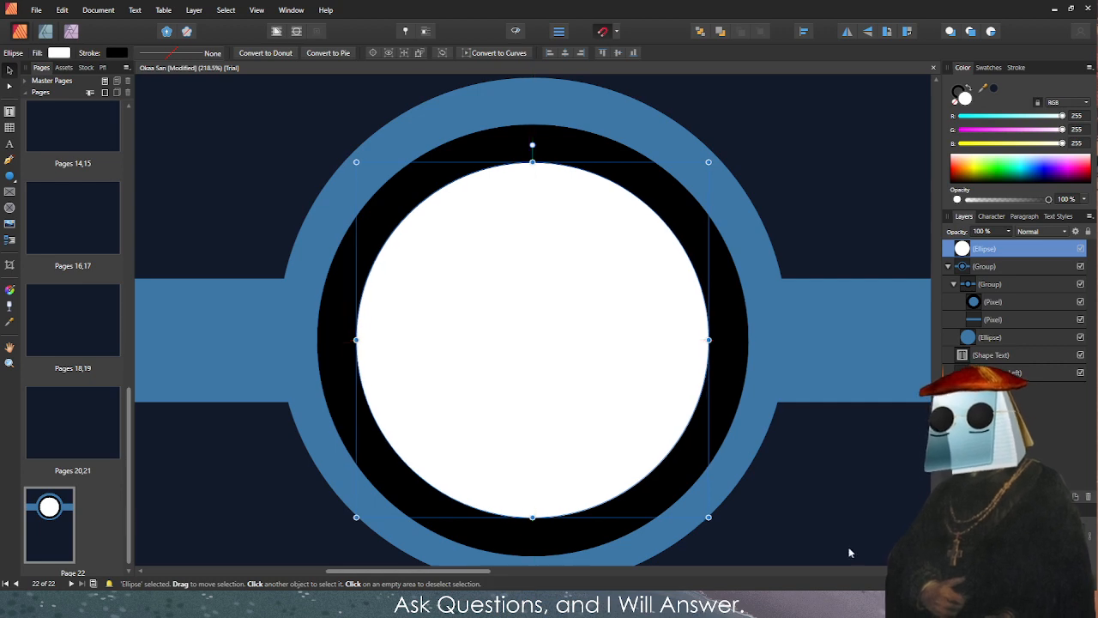
{"action": "left_click", "coordinate": [753, 469]}
{"action": "scroll", "coordinate": [751, 468], "scroll_direction": "down", "scroll_amount": 2}
{"action": "scroll", "coordinate": [774, 468], "scroll_direction": "up", "scroll_amount": 1}
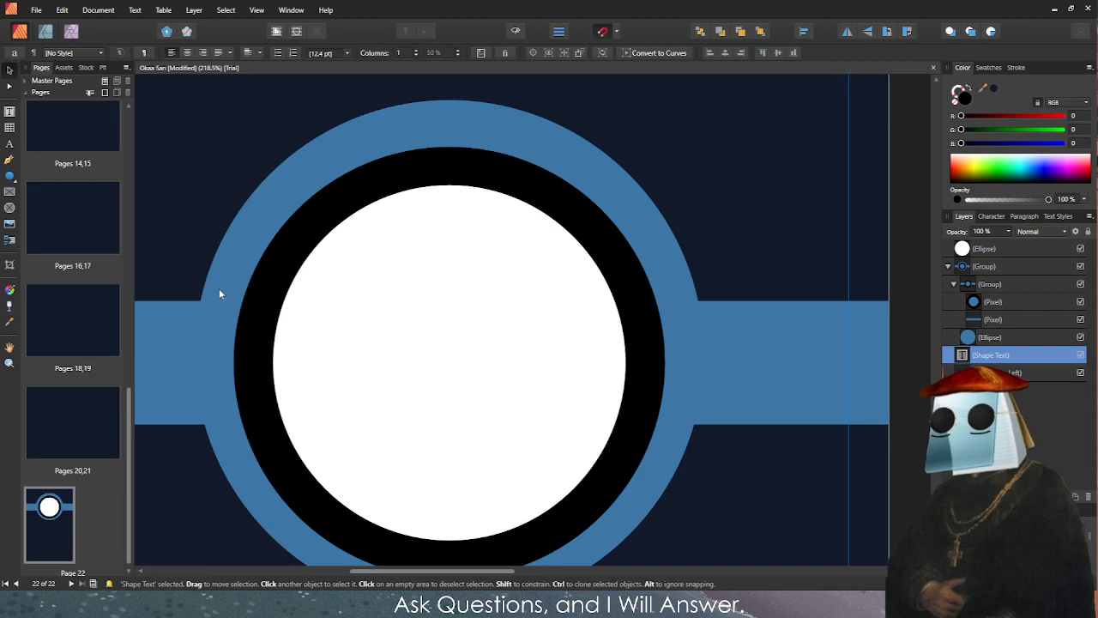
{"action": "left_click", "coordinate": [9, 175]}
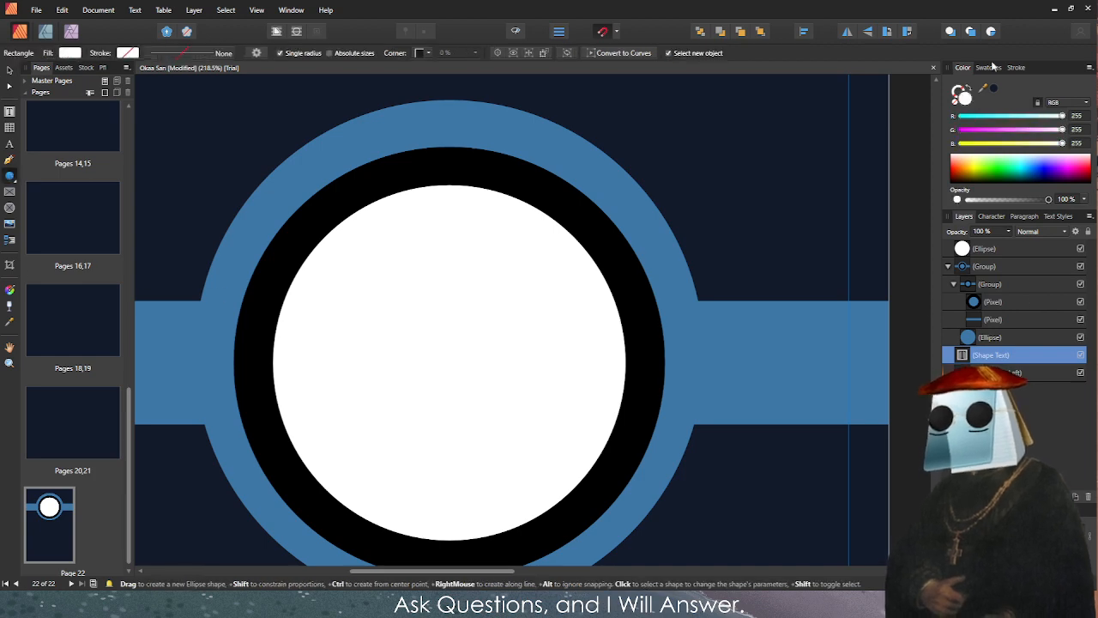
{"action": "left_click_drag", "start_coordinate": [374, 288], "coordinate": [560, 419]}
{"action": "key", "text": "ctrl+z"}
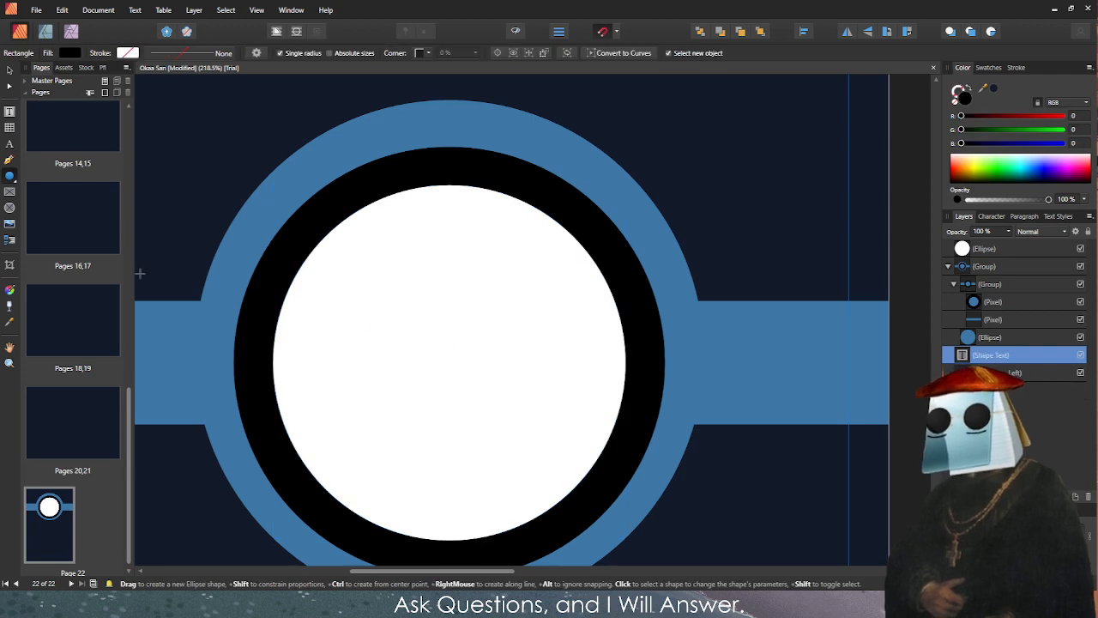
Draw a black ellipse inside the white circle, then enlarge and centre it to leave a white ring around it.
{"action": "left_click", "coordinate": [985, 337]}
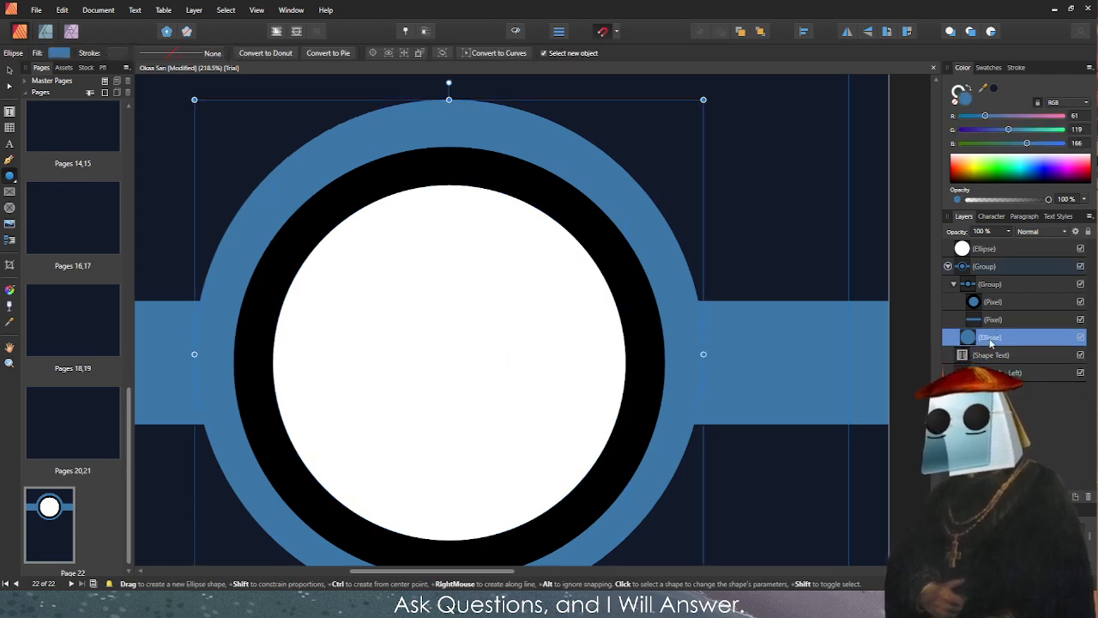
{"action": "left_click", "coordinate": [991, 249]}
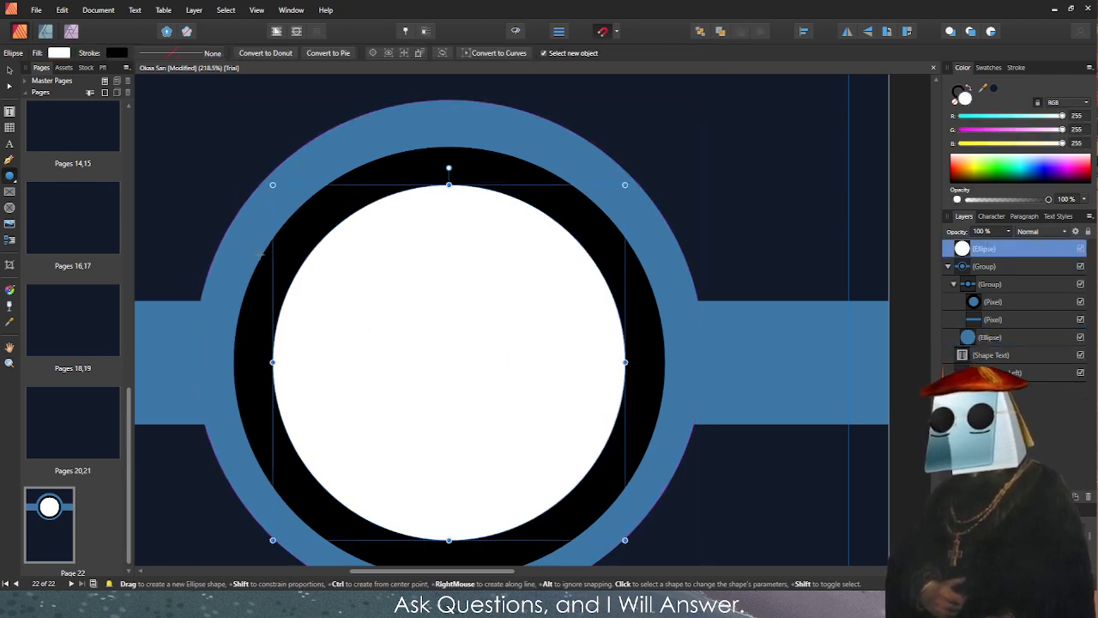
{"action": "key", "text": "ctrl+d"}
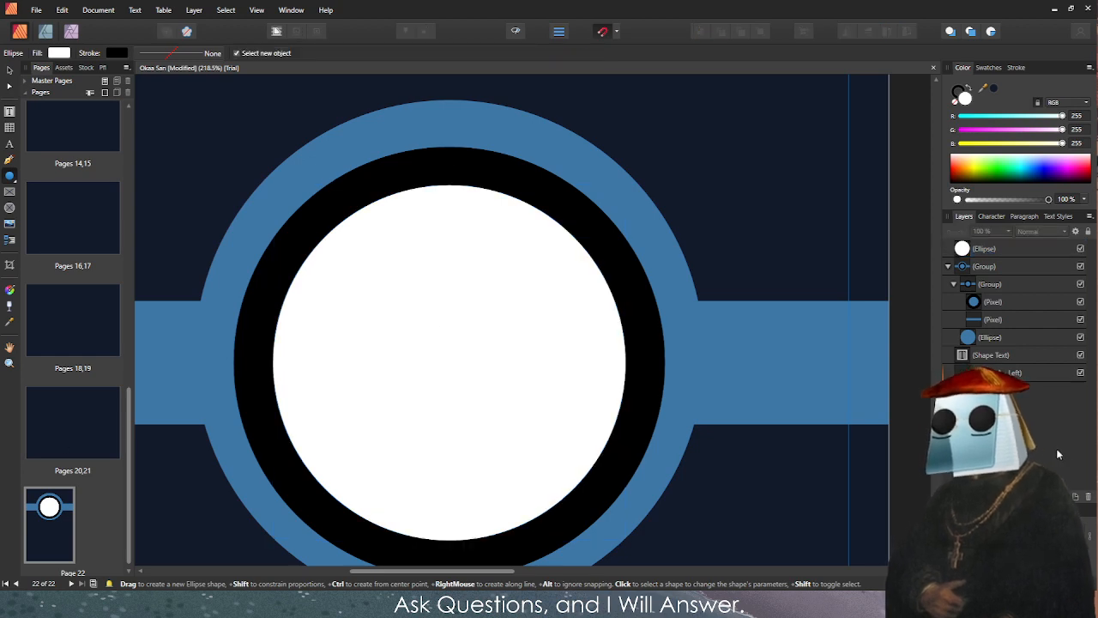
{"action": "left_click_drag", "start_coordinate": [350, 268], "coordinate": [579, 466]}
{"action": "left_click_drag", "start_coordinate": [1003, 180], "coordinate": [1018, 212]}
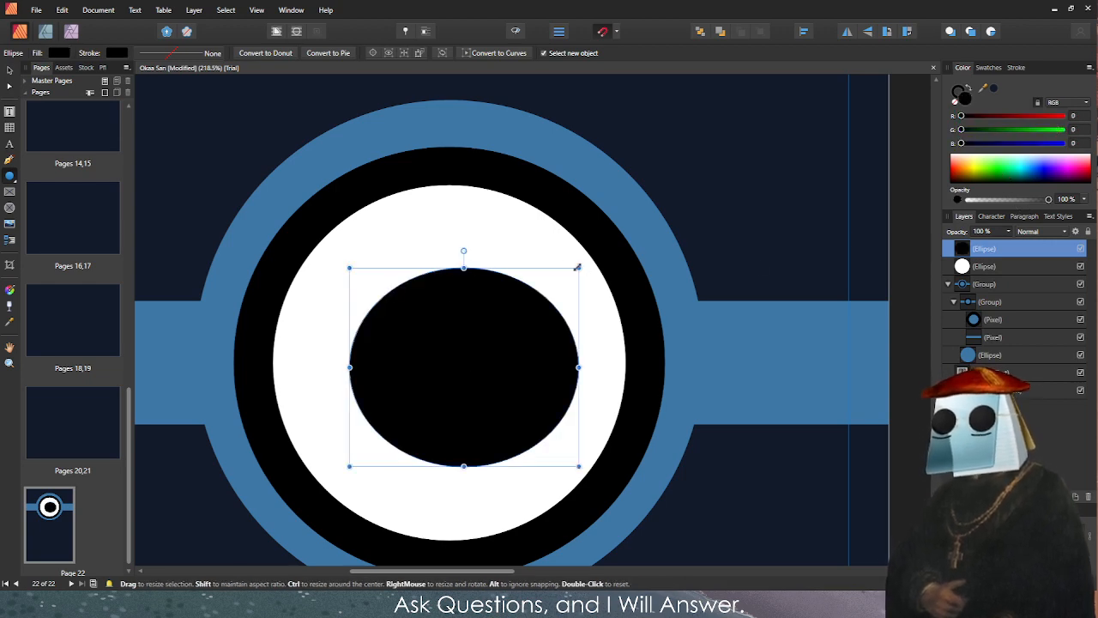
{"action": "left_click_drag", "start_coordinate": [577, 267], "coordinate": [602, 221]}
{"action": "key", "text": "v"}
{"action": "left_click_drag", "start_coordinate": [512, 296], "coordinate": [478, 322]}
Examine the ringed emblem on page 22 both close up and as part of the whole back cover.
{"action": "scroll", "coordinate": [742, 483], "scroll_direction": "down", "scroll_amount": 5}
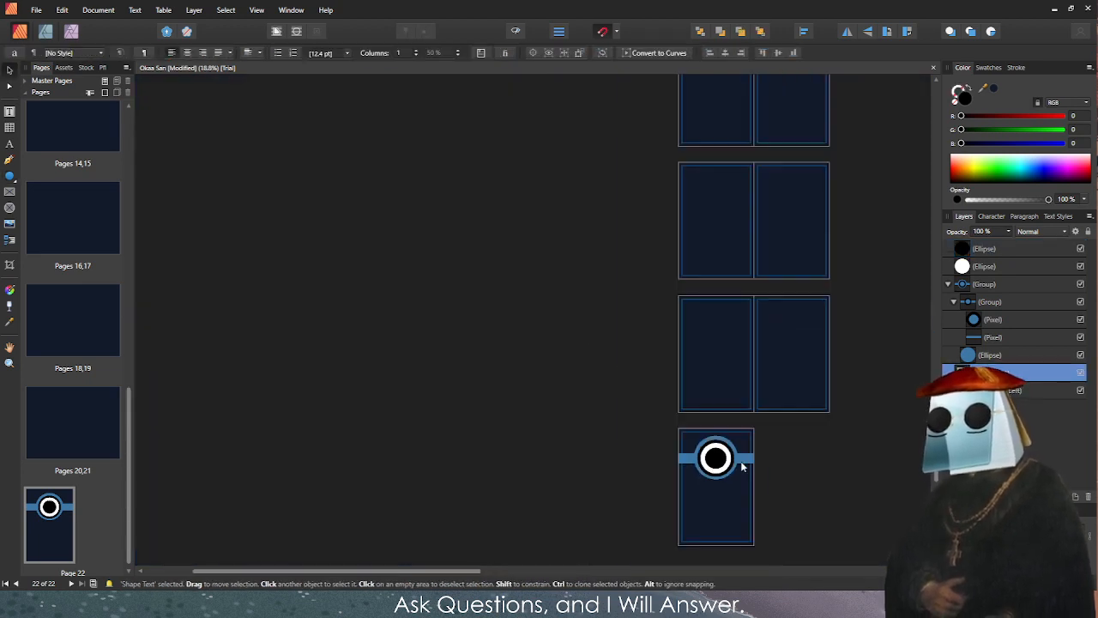
{"action": "scroll", "coordinate": [569, 418], "scroll_direction": "up", "scroll_amount": 3}
{"action": "left_click", "coordinate": [607, 368]}
{"action": "scroll", "coordinate": [607, 368], "scroll_direction": "down", "scroll_amount": 3}
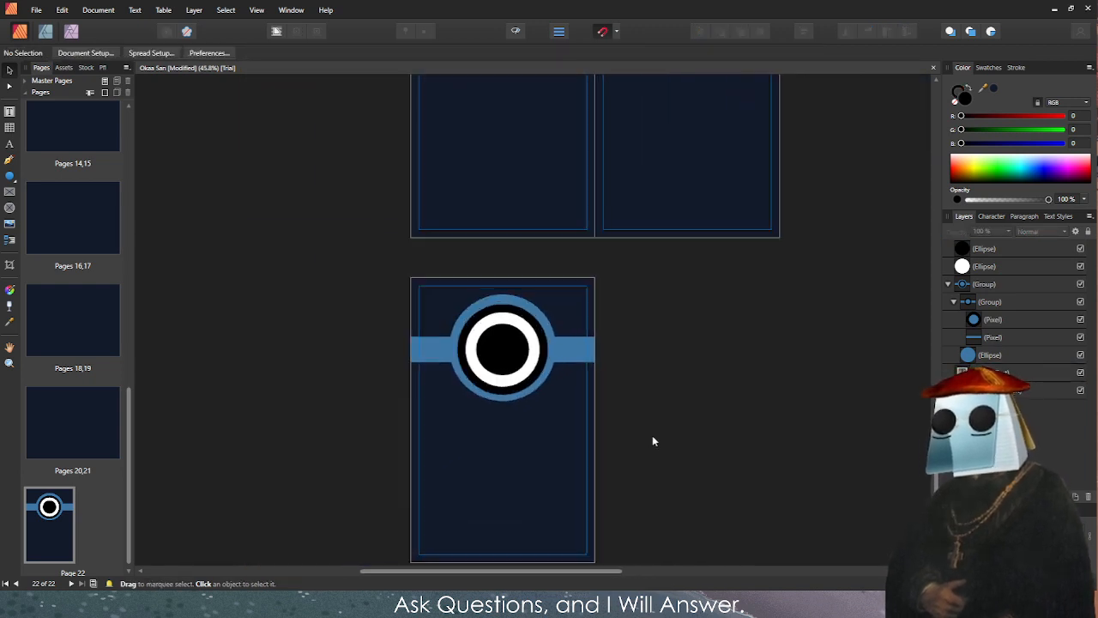
{"action": "scroll", "coordinate": [406, 283], "scroll_direction": "up", "scroll_amount": 2}
{"action": "scroll", "coordinate": [406, 283], "scroll_direction": "up", "scroll_amount": 3}
{"action": "scroll", "coordinate": [372, 314], "scroll_direction": "down", "scroll_amount": 5}
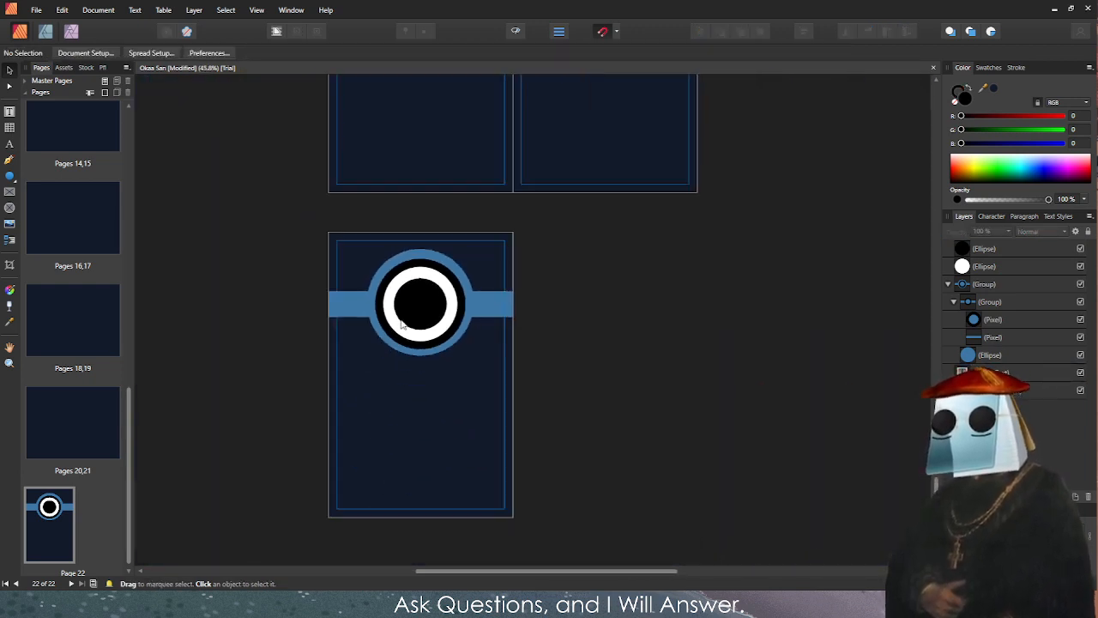
{"action": "scroll", "coordinate": [374, 286], "scroll_direction": "up", "scroll_amount": 3}
{"action": "scroll", "coordinate": [374, 285], "scroll_direction": "up", "scroll_amount": 2}
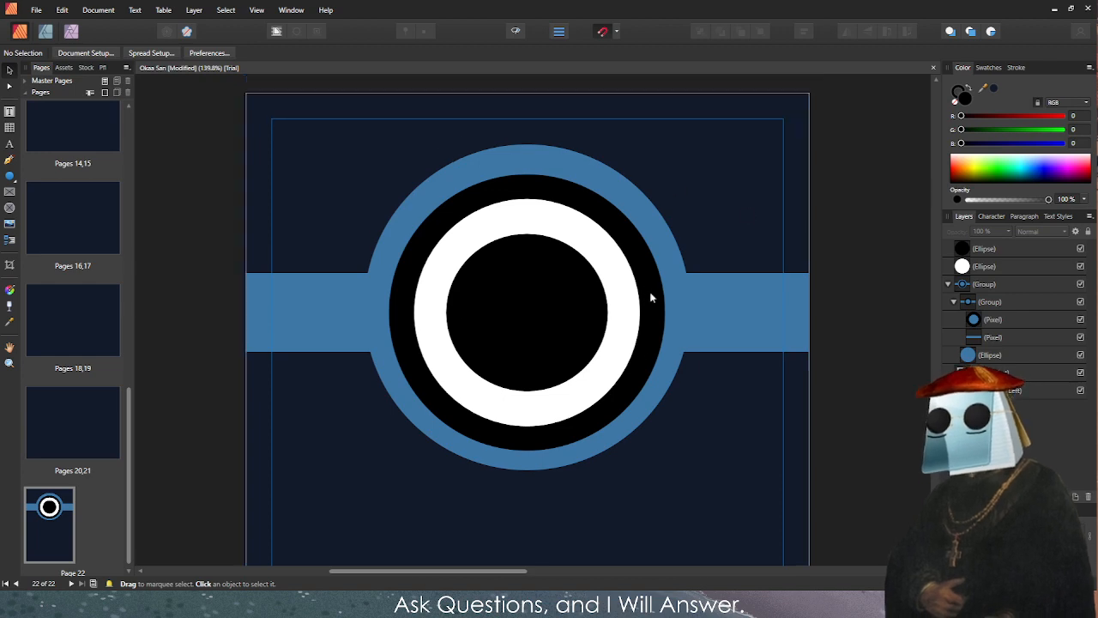
{"action": "scroll", "coordinate": [742, 324], "scroll_direction": "down", "scroll_amount": 5}
{"action": "scroll", "coordinate": [792, 351], "scroll_direction": "up", "scroll_amount": 2}
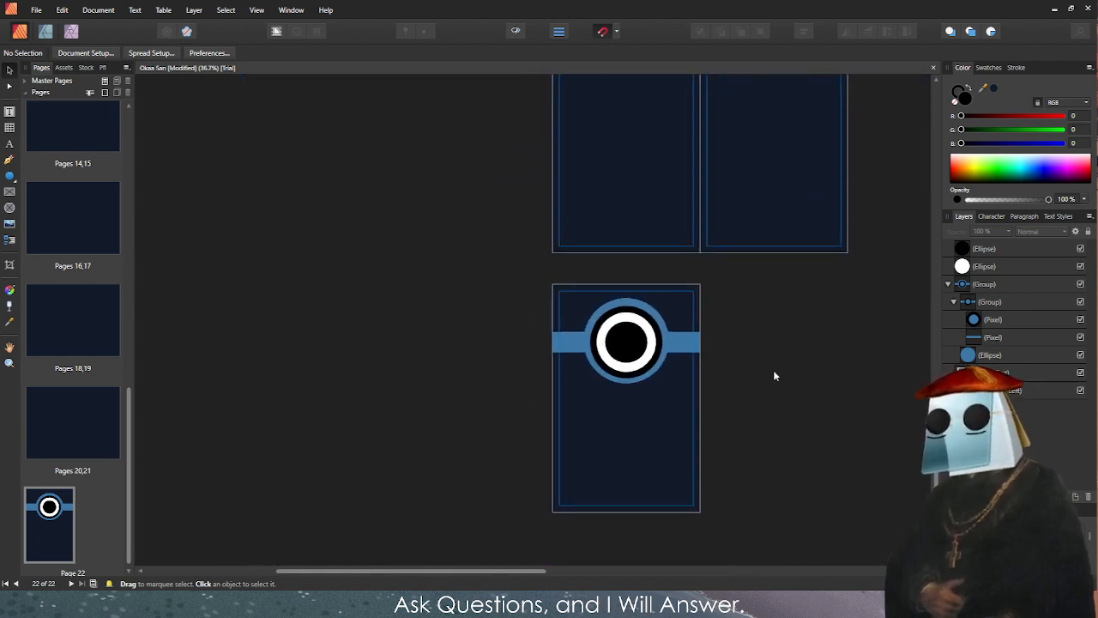
{"action": "left_click_drag", "start_coordinate": [775, 375], "coordinate": [594, 452]}
Look through the spreads up to the front cover and back to page 22 to compare the two covers.
{"action": "scroll", "coordinate": [596, 452], "scroll_direction": "up", "scroll_amount": 10}
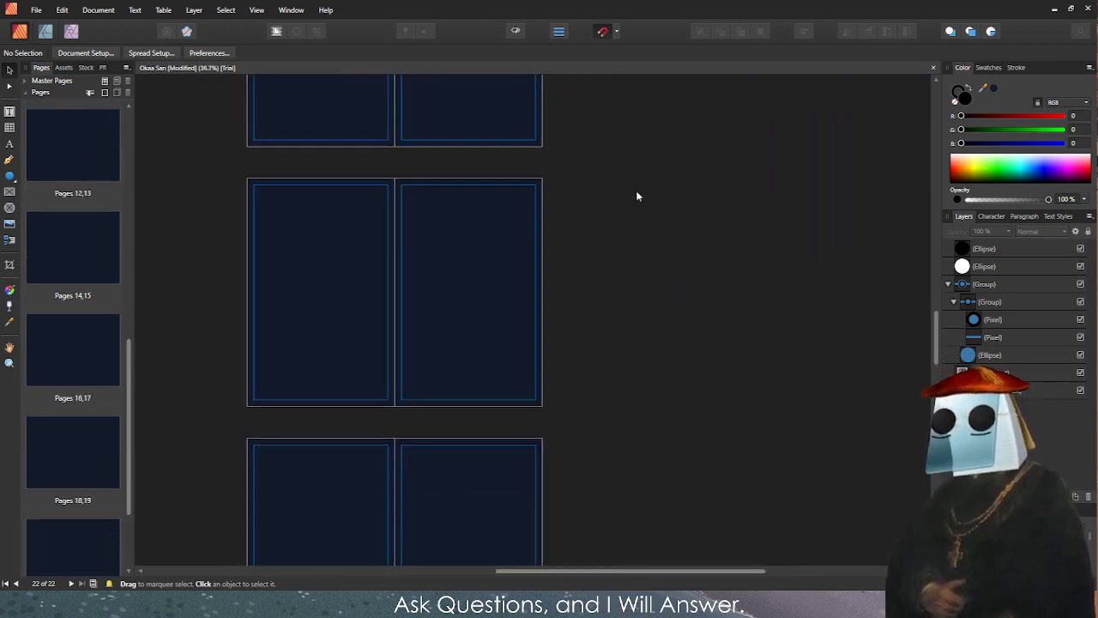
{"action": "scroll", "coordinate": [600, 429], "scroll_direction": "up", "scroll_amount": 5}
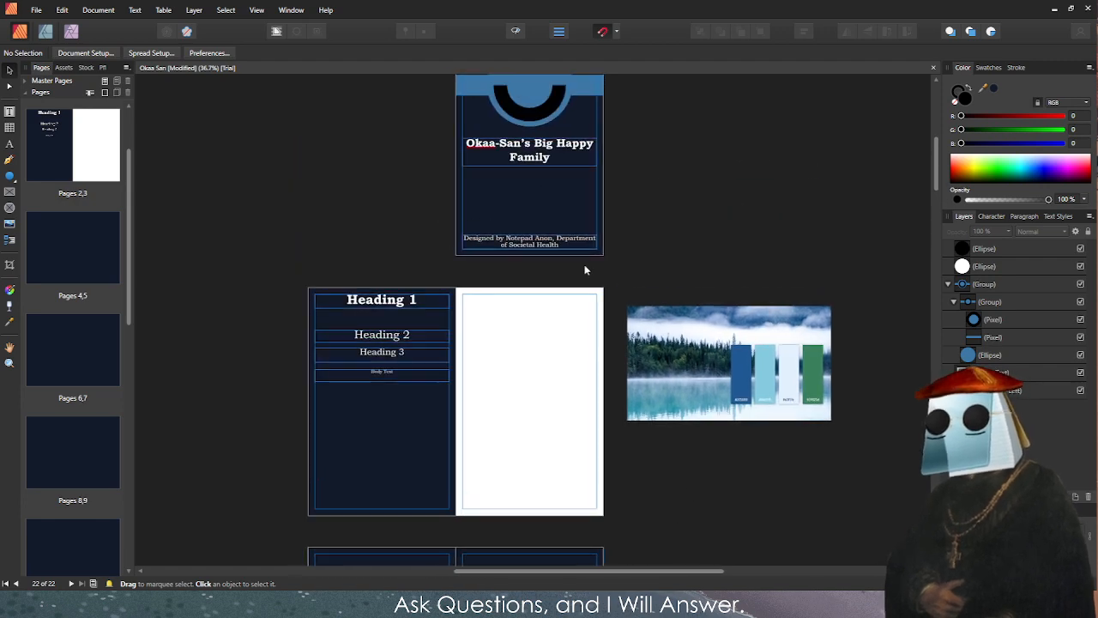
{"action": "scroll", "coordinate": [586, 270], "scroll_direction": "down", "scroll_amount": 4}
{"action": "scroll", "coordinate": [585, 270], "scroll_direction": "right", "scroll_amount": 2}
{"action": "scroll", "coordinate": [706, 152], "scroll_direction": "left", "scroll_amount": 2}
{"action": "scroll", "coordinate": [706, 458], "scroll_direction": "down", "scroll_amount": 8}
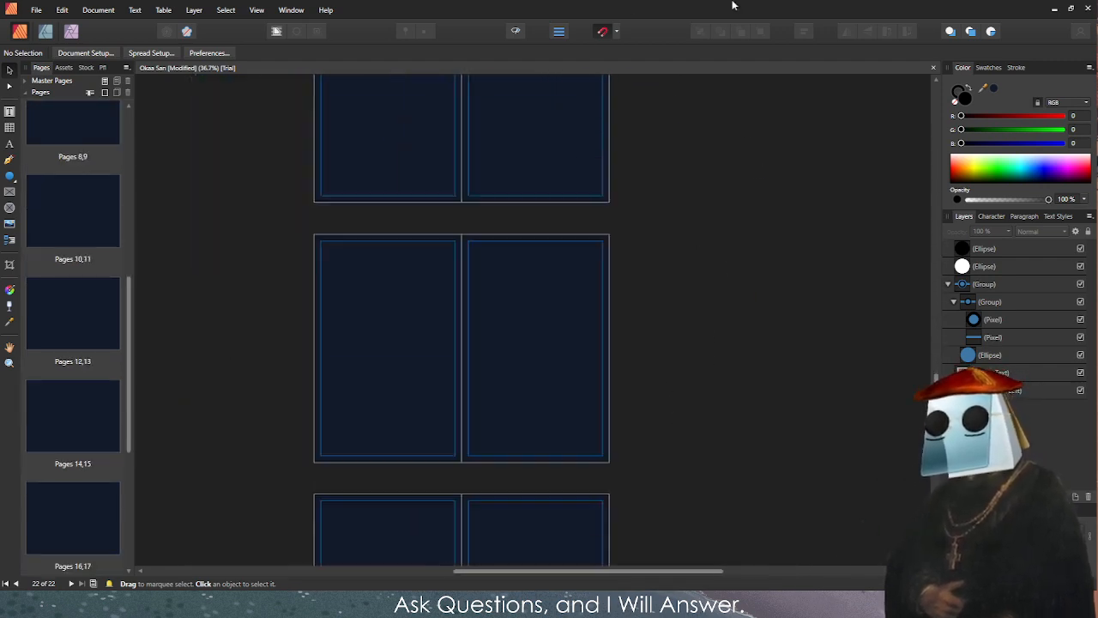
{"action": "scroll", "coordinate": [660, 344], "scroll_direction": "down", "scroll_amount": 10}
{"action": "scroll", "coordinate": [372, 197], "scroll_direction": "left", "scroll_amount": 1}
{"action": "scroll", "coordinate": [397, 237], "scroll_direction": "up", "scroll_amount": 1}
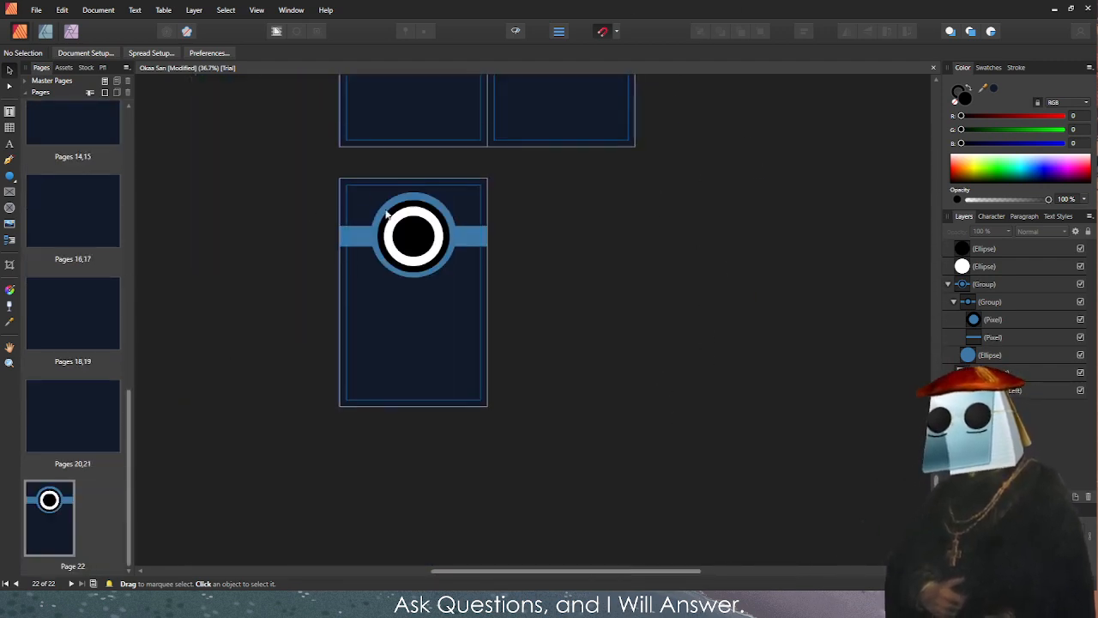
{"action": "scroll", "coordinate": [392, 277], "scroll_direction": "up", "scroll_amount": 2}
{"action": "scroll", "coordinate": [392, 277], "scroll_direction": "up", "scroll_amount": 3}
{"action": "scroll", "coordinate": [589, 233], "scroll_direction": "down", "scroll_amount": 4}
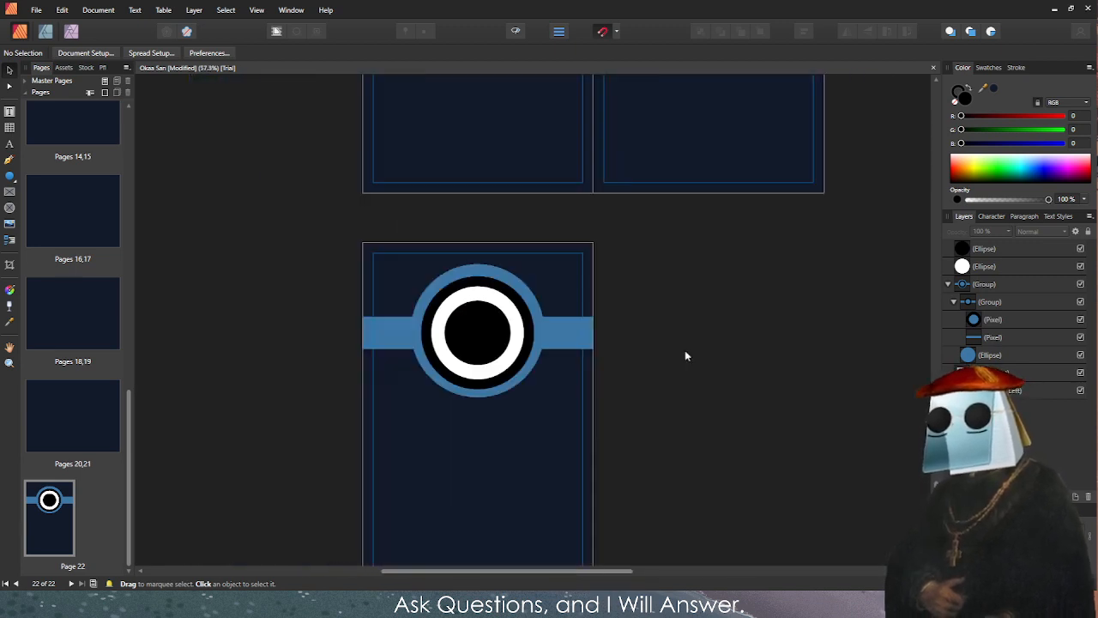
{"action": "scroll", "coordinate": [611, 271], "scroll_direction": "up", "scroll_amount": 1}
{"action": "scroll", "coordinate": [611, 271], "scroll_direction": "right", "scroll_amount": 1}
{"action": "scroll", "coordinate": [694, 143], "scroll_direction": "up", "scroll_amount": 5}
{"action": "scroll", "coordinate": [711, 198], "scroll_direction": "down", "scroll_amount": 3}
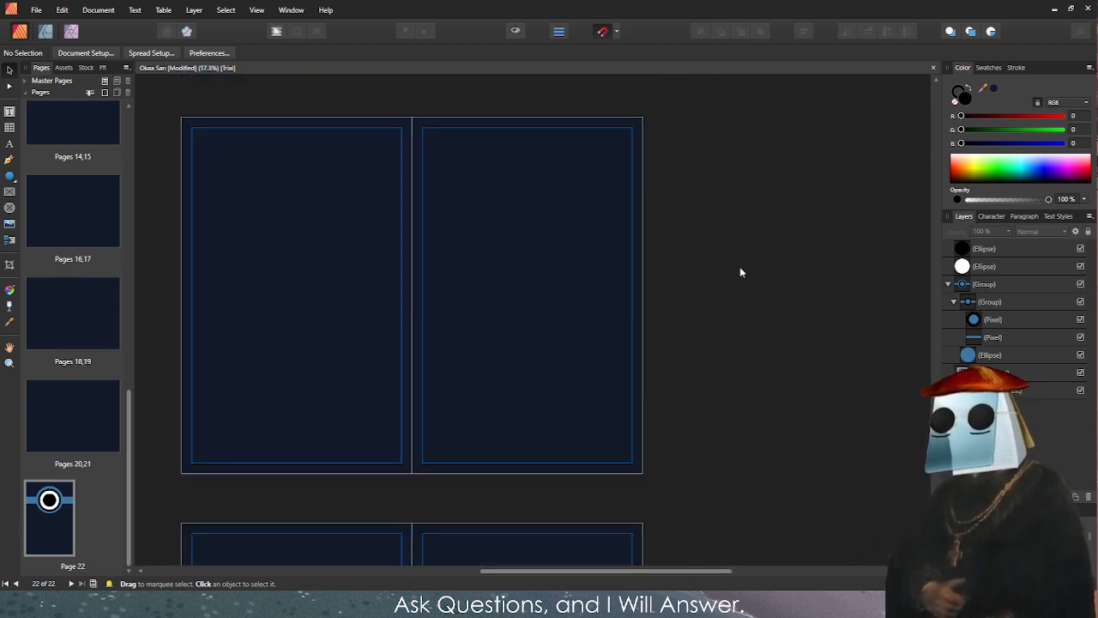
Delete the dark background shape from page 2, keeping the heading and body text frames.
{"action": "scroll", "coordinate": [729, 291], "scroll_direction": "up", "scroll_amount": 10}
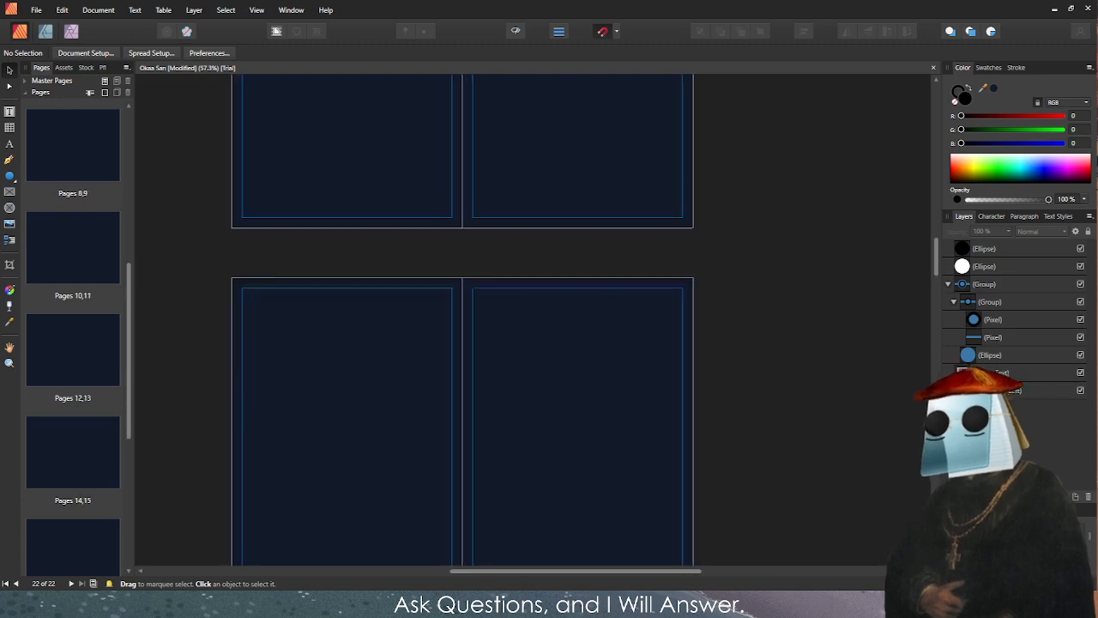
{"action": "scroll", "coordinate": [783, 521], "scroll_direction": "up", "scroll_amount": 10}
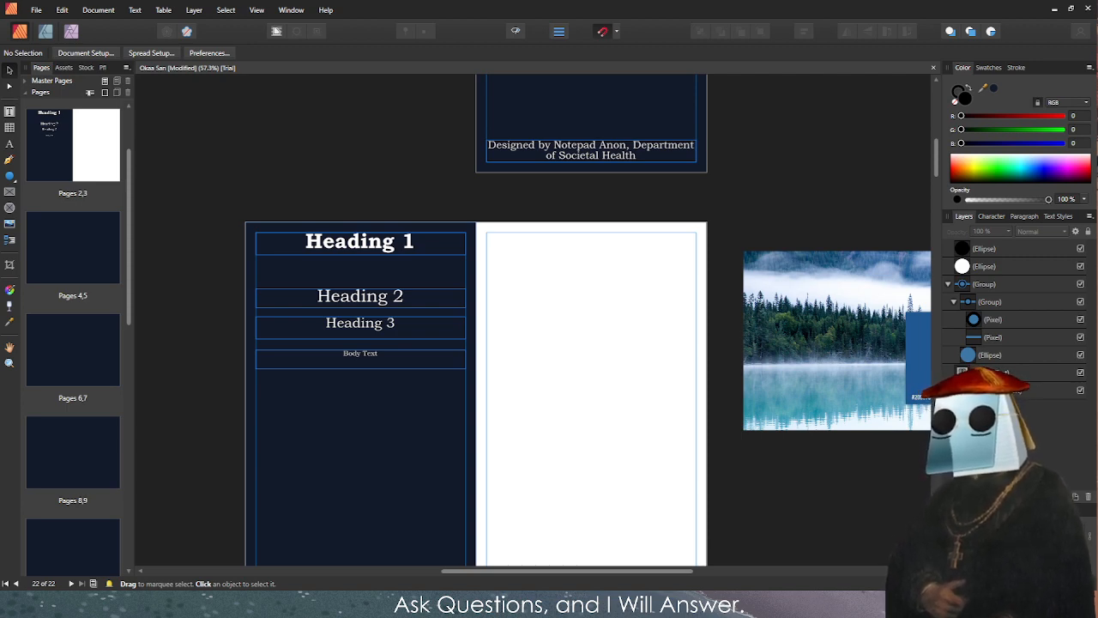
{"action": "left_click", "coordinate": [73, 145]}
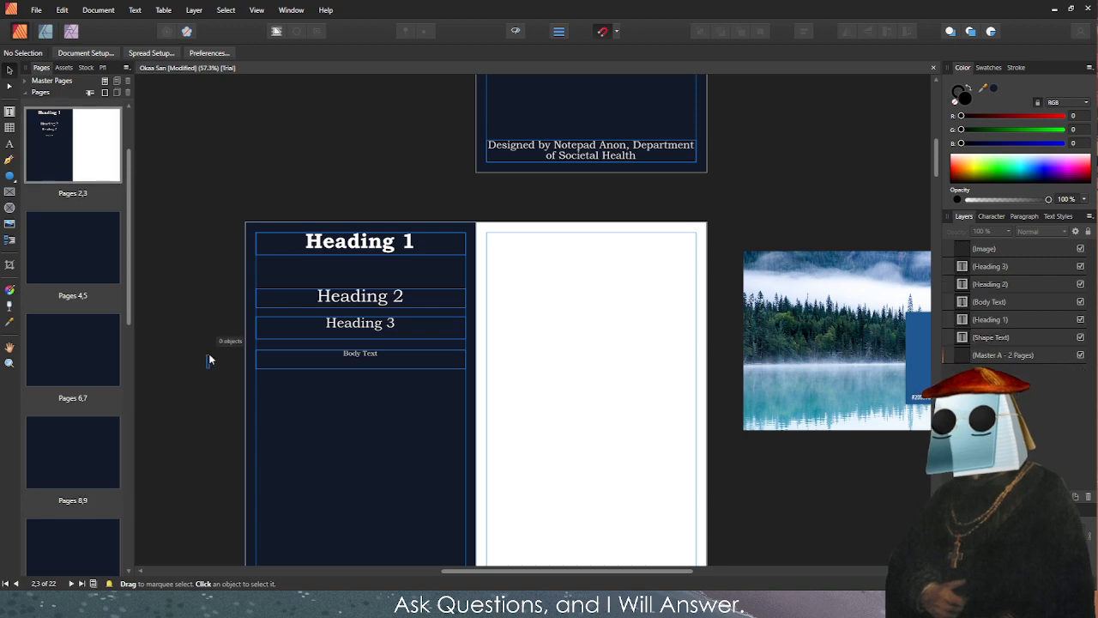
{"action": "left_click_drag", "start_coordinate": [228, 194], "coordinate": [248, 266]}
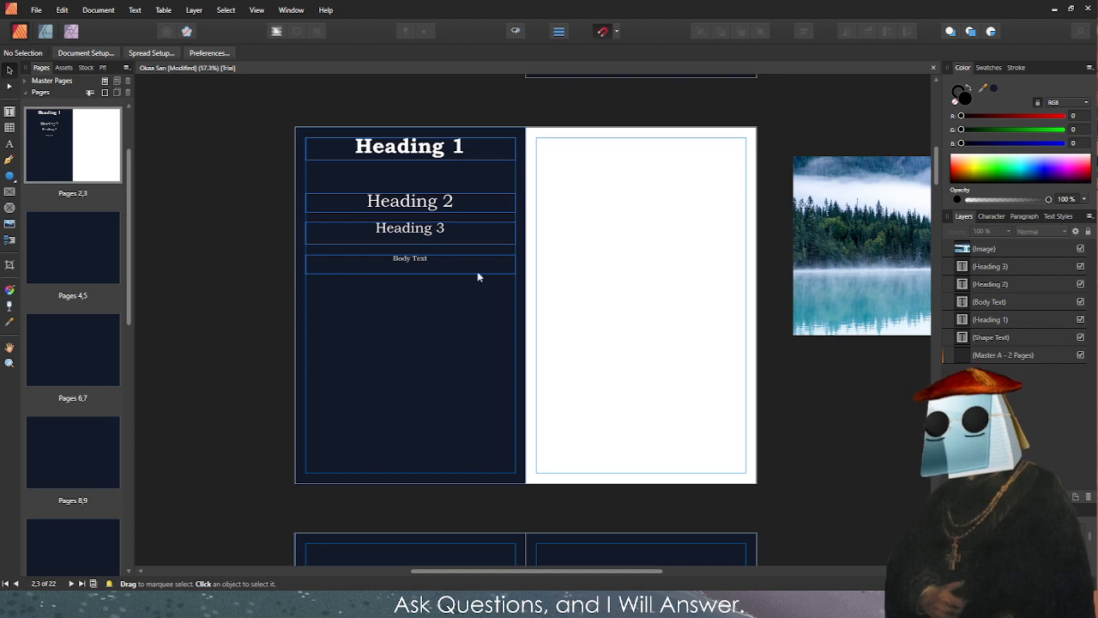
{"action": "left_click", "coordinate": [472, 347]}
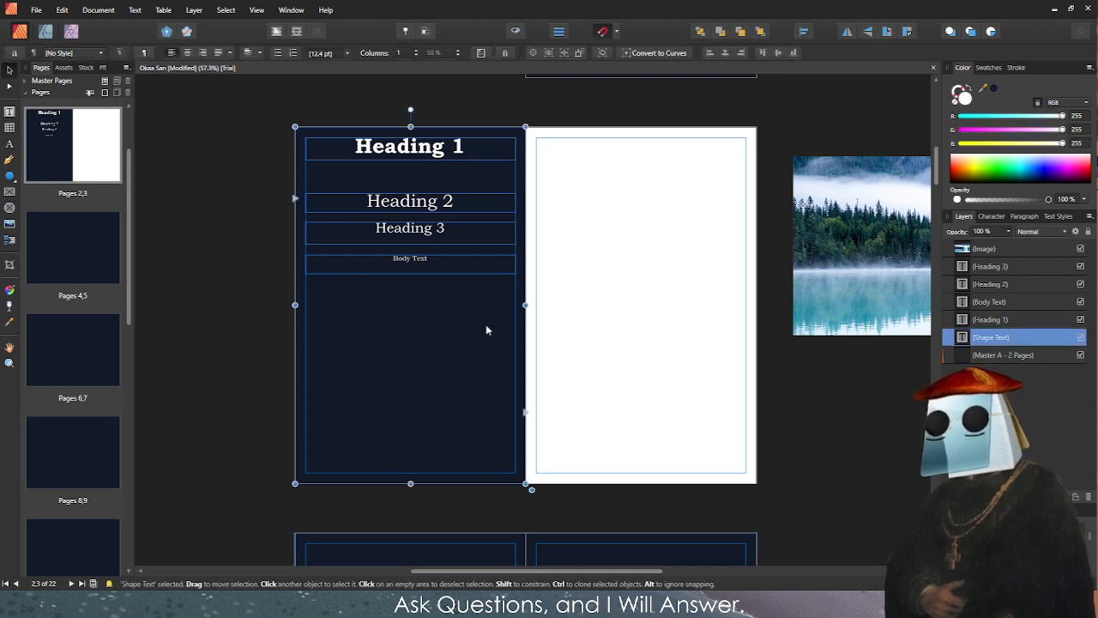
{"action": "key", "text": "Delete"}
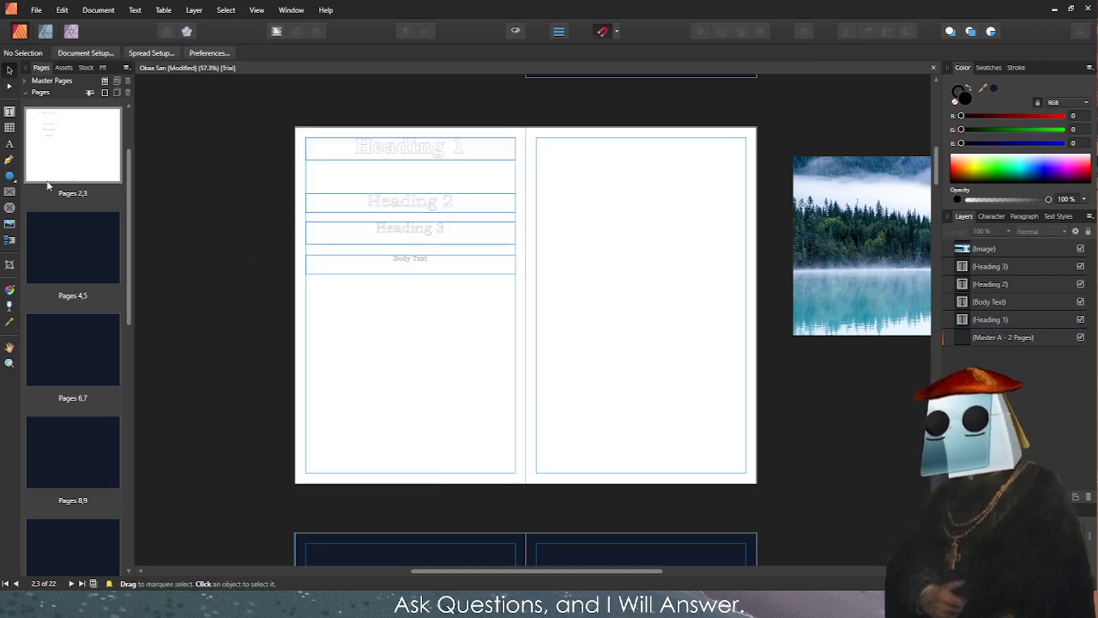
Sample the dark blue #205890 swatch from the lake palette image as the fill colour for the Rectangle tool.
{"action": "key", "text": "e"}
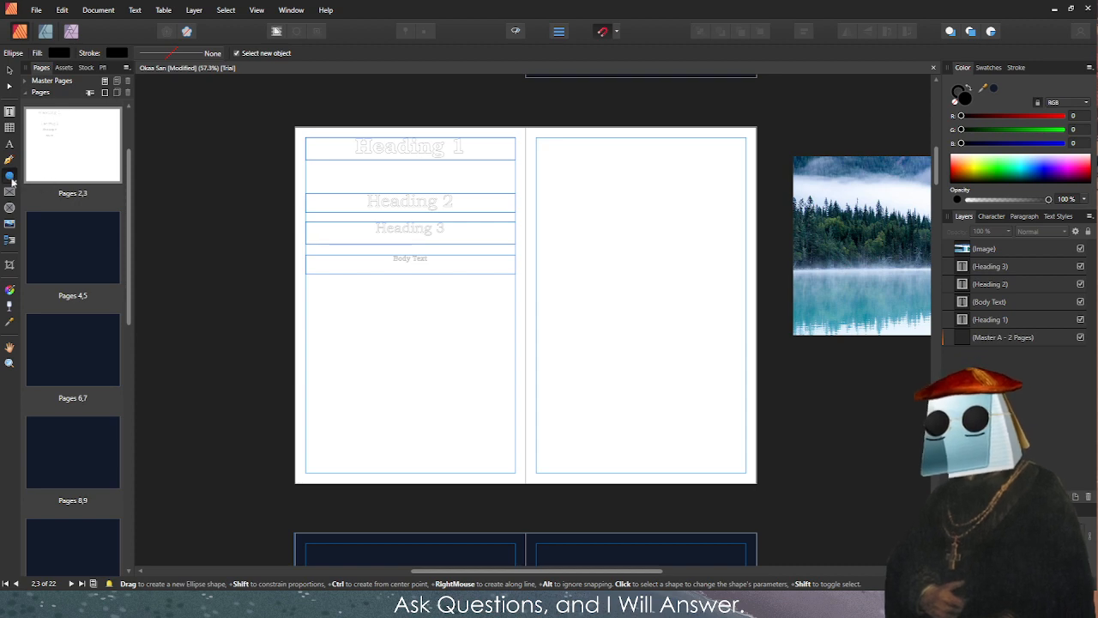
{"action": "key", "text": "m"}
{"action": "scroll", "coordinate": [579, 285], "scroll_direction": "down", "scroll_amount": 3}
{"action": "scroll", "coordinate": [806, 296], "scroll_direction": "up", "scroll_amount": 2}
{"action": "scroll", "coordinate": [713, 299], "scroll_direction": "up", "scroll_amount": 2}
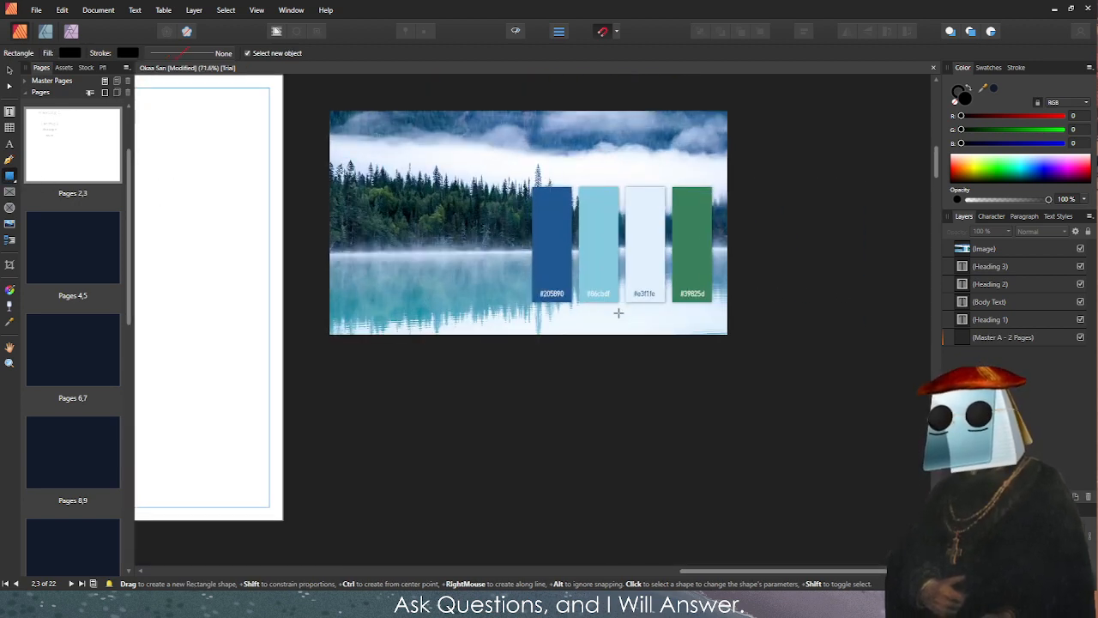
{"action": "key", "text": "i"}
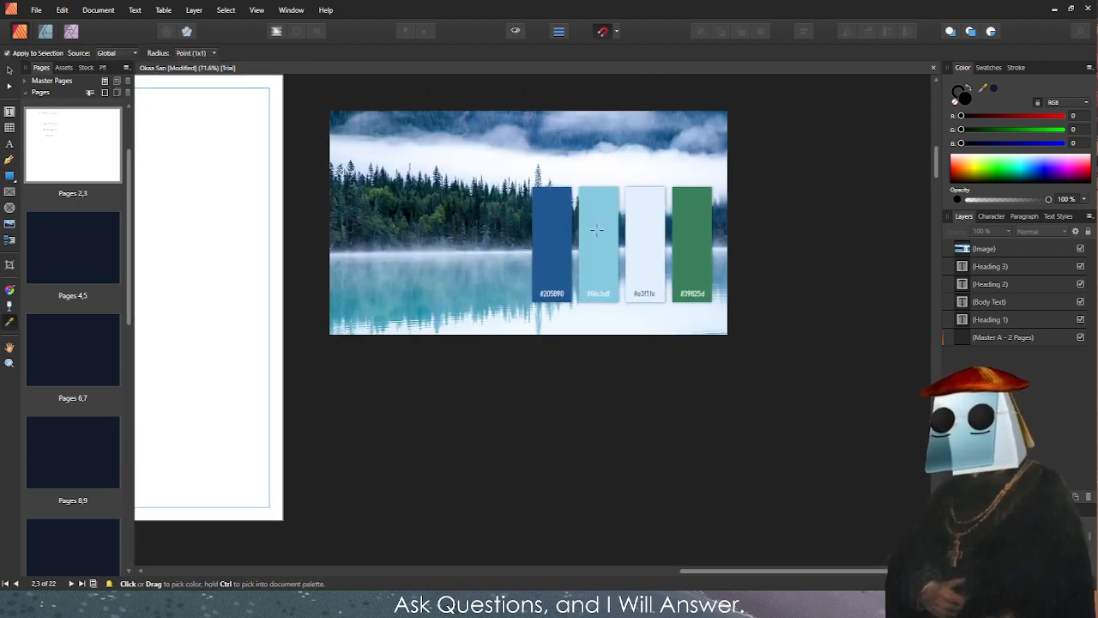
{"action": "left_click", "coordinate": [601, 225]}
{"action": "left_click", "coordinate": [547, 239]}
{"action": "scroll", "coordinate": [546, 239], "scroll_direction": "down", "scroll_amount": 3}
{"action": "scroll", "coordinate": [302, 282], "scroll_direction": "up", "scroll_amount": 2}
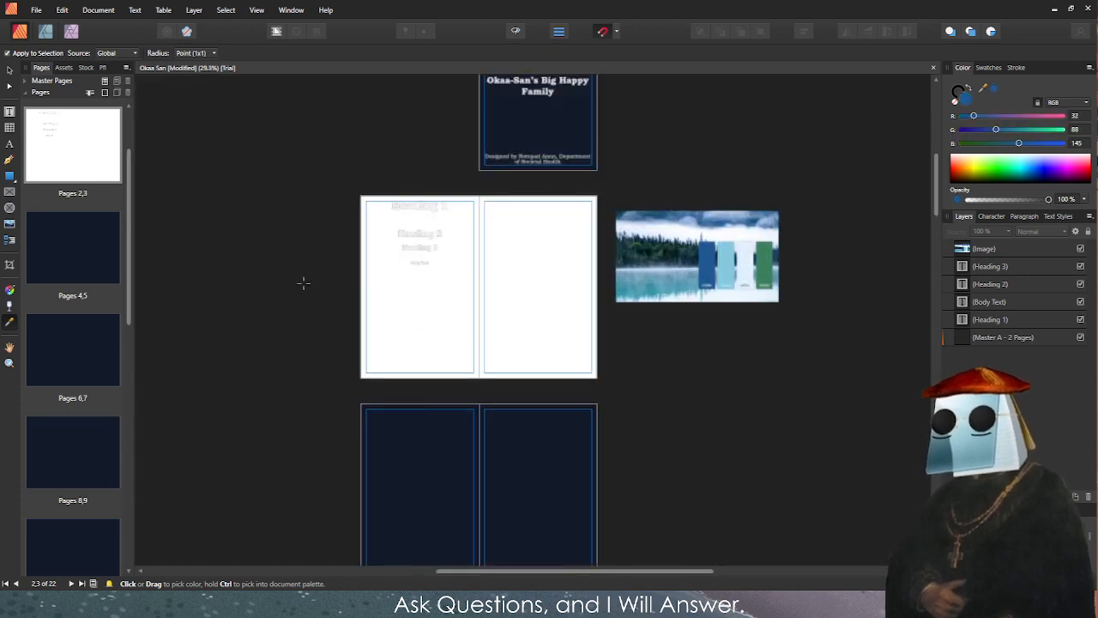
{"action": "left_click", "coordinate": [11, 175]}
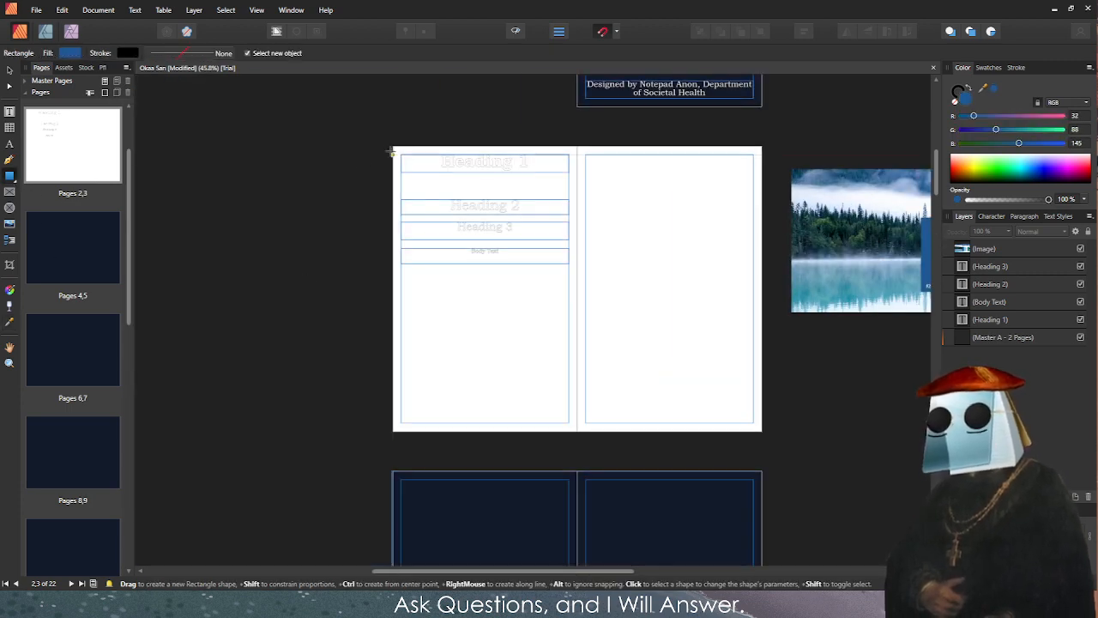
Draw a #205890 blue rectangle across the pages 2,3 spread, place it beneath the text layers and check it in preview.
{"action": "left_click_drag", "start_coordinate": [393, 146], "coordinate": [762, 431]}
{"action": "left_click_drag", "start_coordinate": [995, 251], "coordinate": [995, 329]}
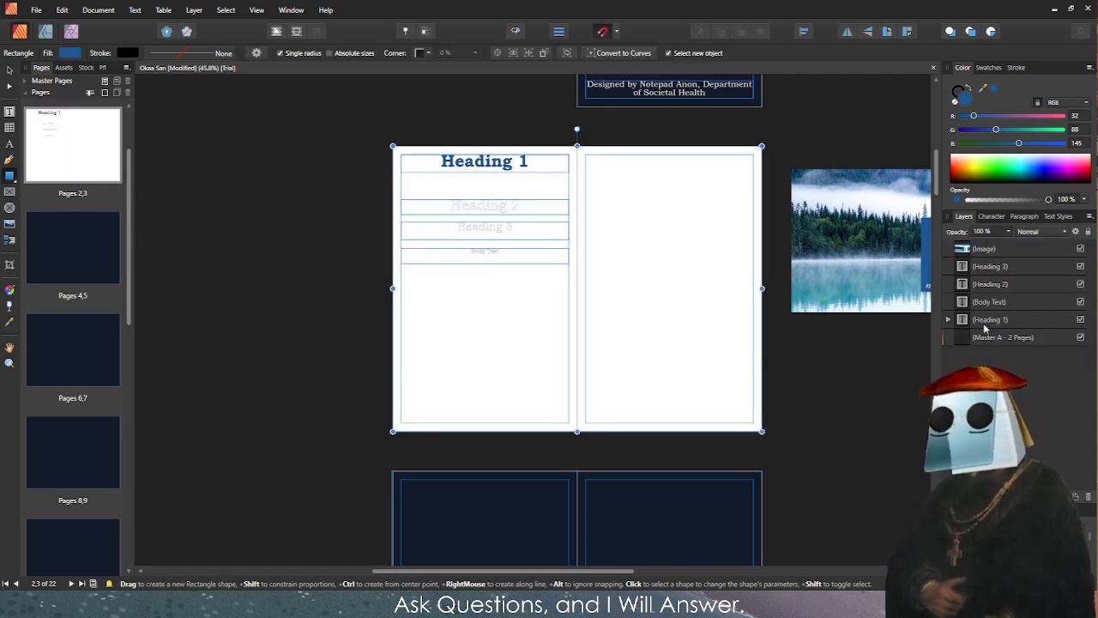
{"action": "left_click", "coordinate": [981, 362]}
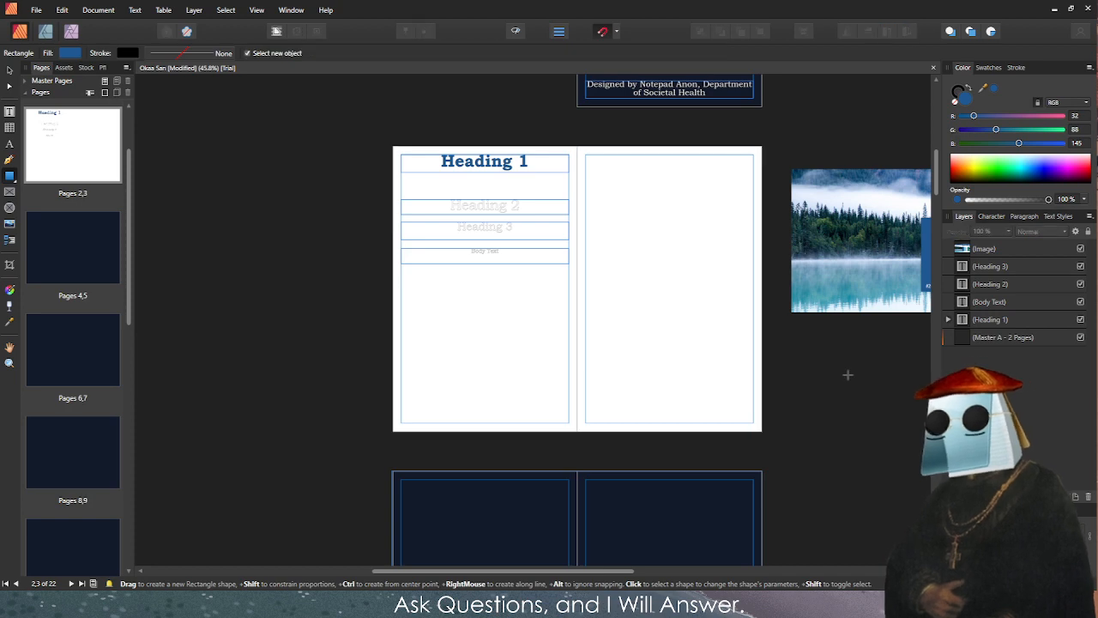
{"action": "key", "text": "ctrl+z"}
{"action": "left_click_drag", "start_coordinate": [1009, 341], "coordinate": [986, 247]}
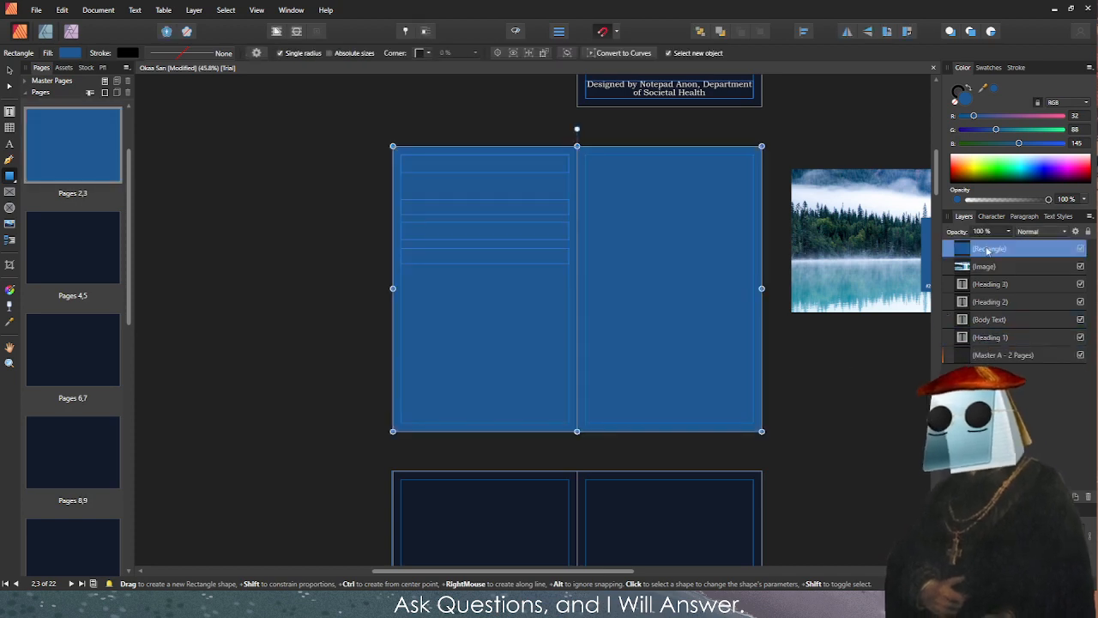
{"action": "left_click_drag", "start_coordinate": [987, 357], "coordinate": [985, 352]}
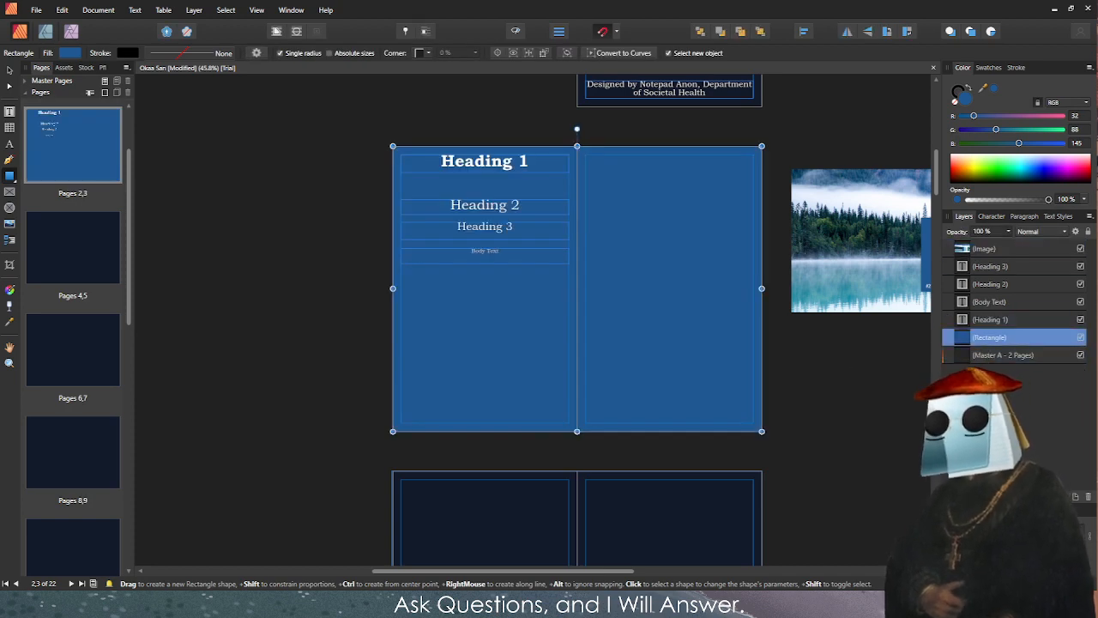
{"action": "left_click", "coordinate": [810, 352]}
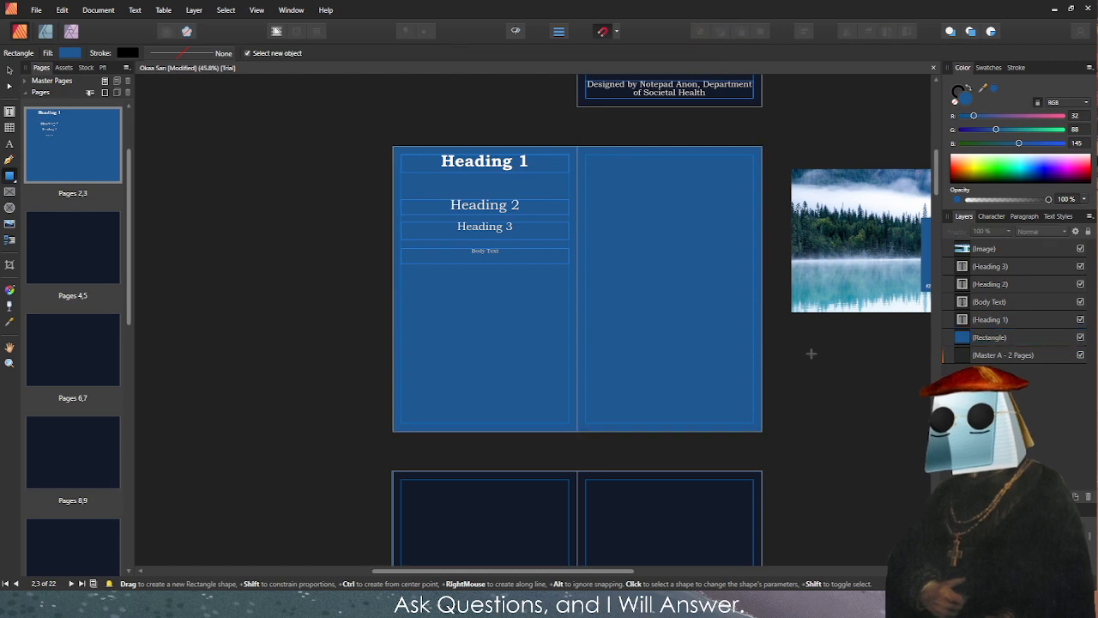
{"action": "left_click", "coordinate": [518, 32]}
{"action": "left_click", "coordinate": [517, 31]}
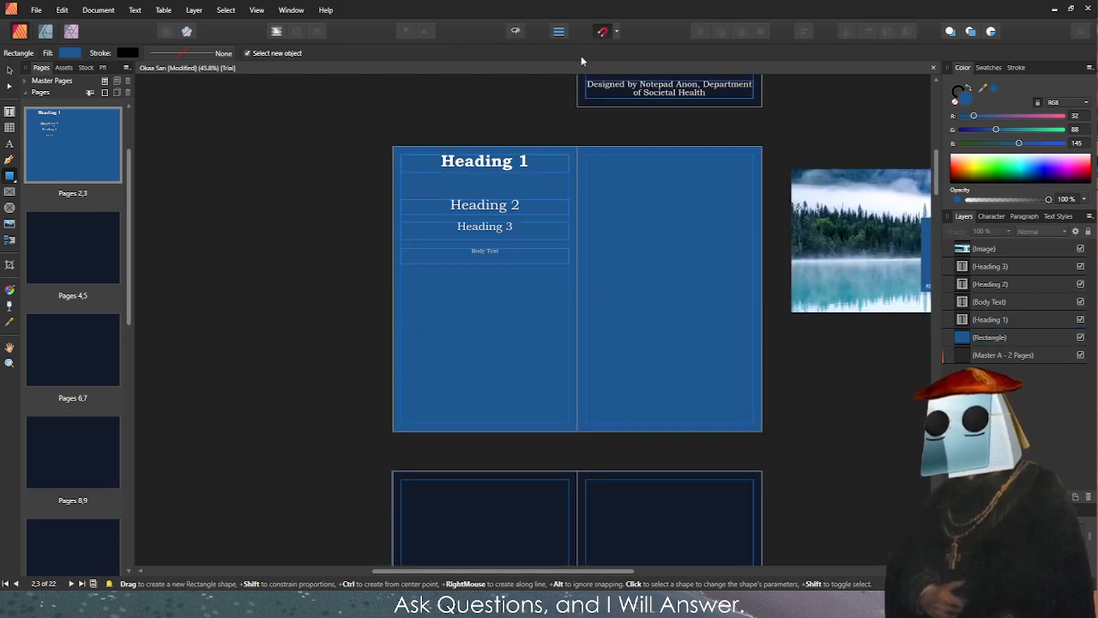
Undo the blue rectangle and the deletion of page 2's dark background shape.
{"action": "key", "text": "ctrl+z"}
{"action": "key", "text": "ctrl+z"}
{"action": "left_click_drag", "start_coordinate": [460, 337], "coordinate": [470, 338]}
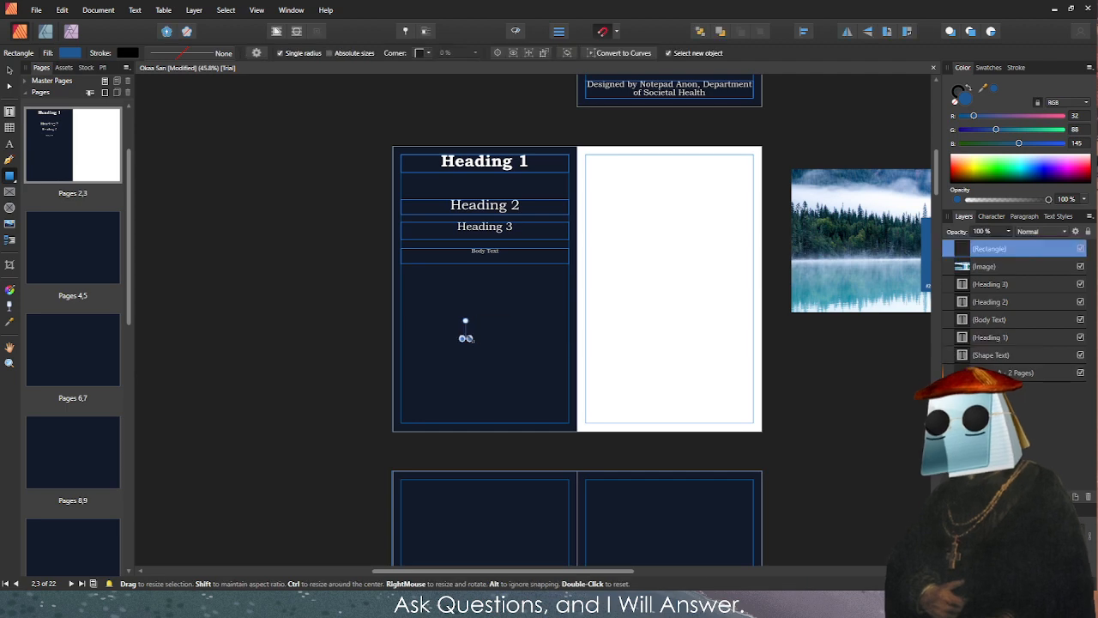
{"action": "key", "text": "ctrl+d"}
{"action": "key", "text": "v"}
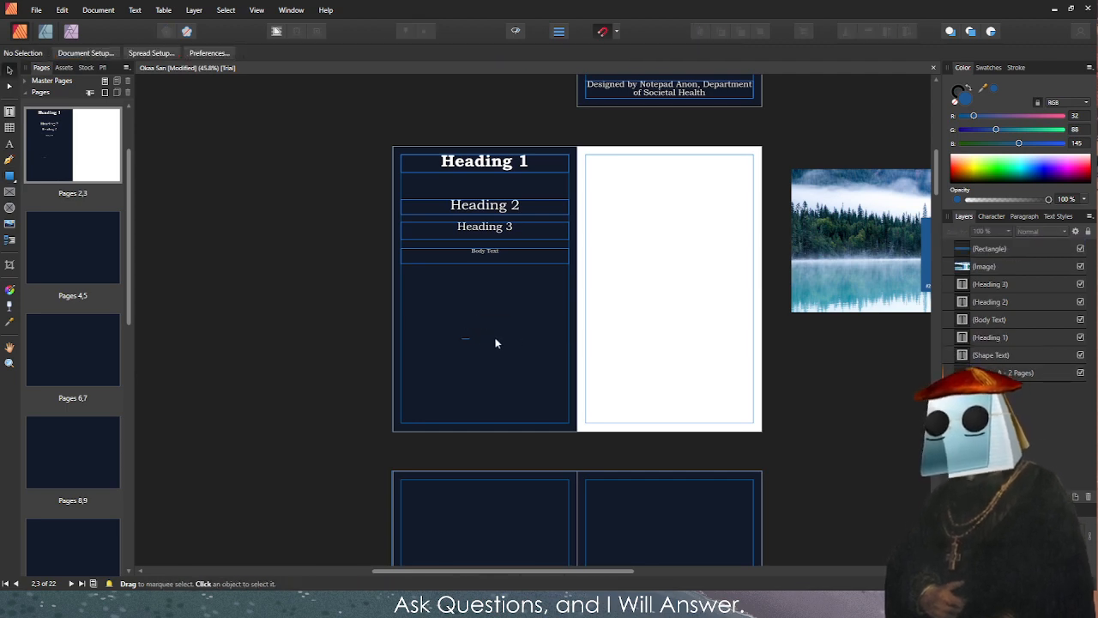
{"action": "key", "text": "ctrl+z"}
{"action": "key", "text": "ctrl+z"}
Widen page 2's dark background shape across page 3 so it fills the whole spread.
{"action": "left_click", "coordinate": [514, 341]}
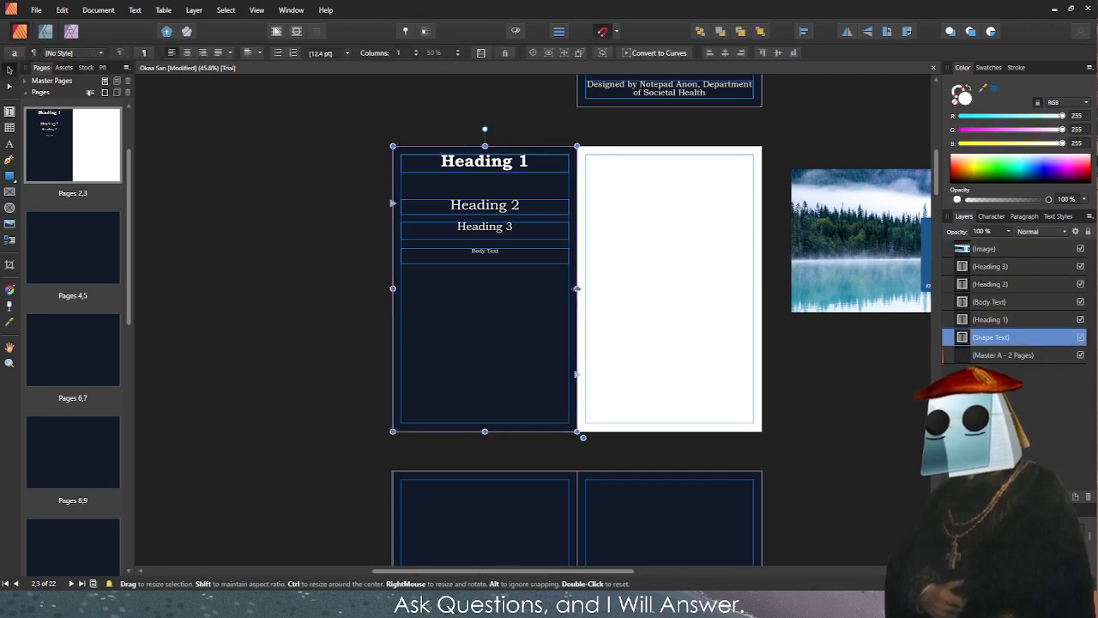
{"action": "left_click_drag", "start_coordinate": [577, 289], "coordinate": [762, 288]}
{"action": "left_click", "coordinate": [815, 336]}
{"action": "scroll", "coordinate": [773, 341], "scroll_direction": "up", "scroll_amount": 3}
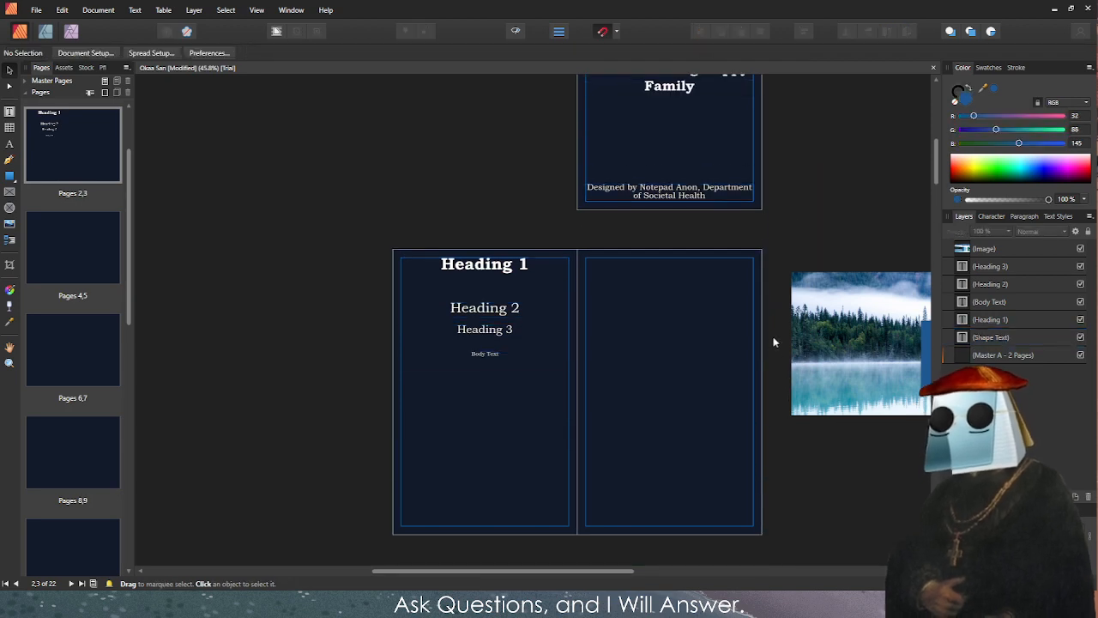
{"action": "scroll", "coordinate": [773, 341], "scroll_direction": "up", "scroll_amount": 3}
{"action": "scroll", "coordinate": [824, 263], "scroll_direction": "down", "scroll_amount": 3}
{"action": "scroll", "coordinate": [825, 263], "scroll_direction": "up", "scroll_amount": 4}
{"action": "scroll", "coordinate": [429, 253], "scroll_direction": "down", "scroll_amount": 2}
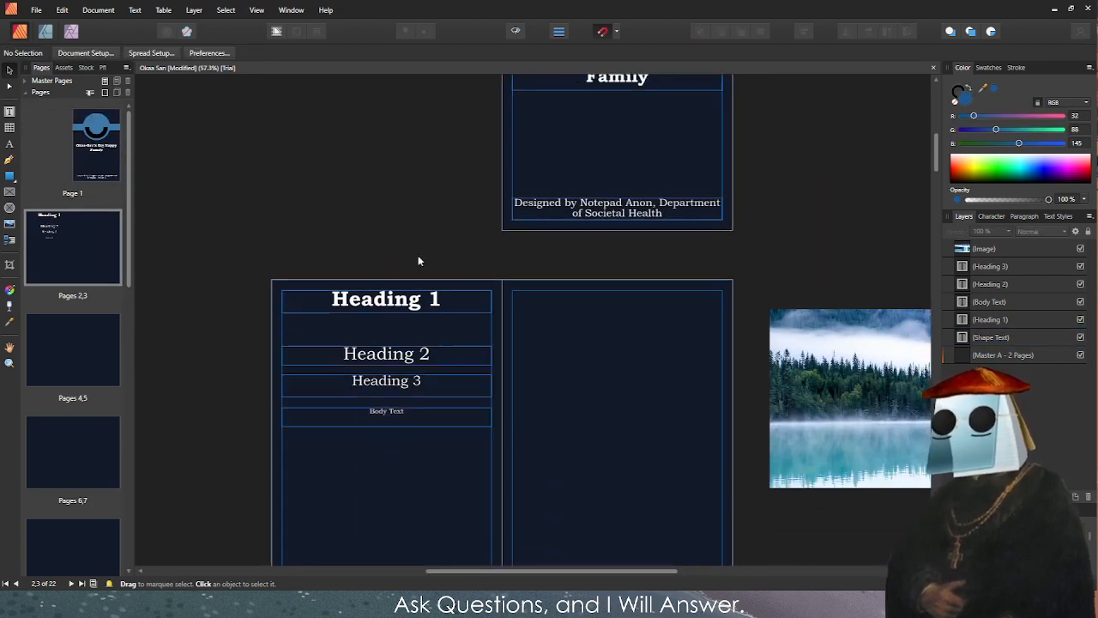
Change the font of the Body Text sample on page 2 to Liberation Sans.
{"action": "scroll", "coordinate": [419, 260], "scroll_direction": "down", "scroll_amount": 4}
{"action": "left_click", "coordinate": [396, 200]}
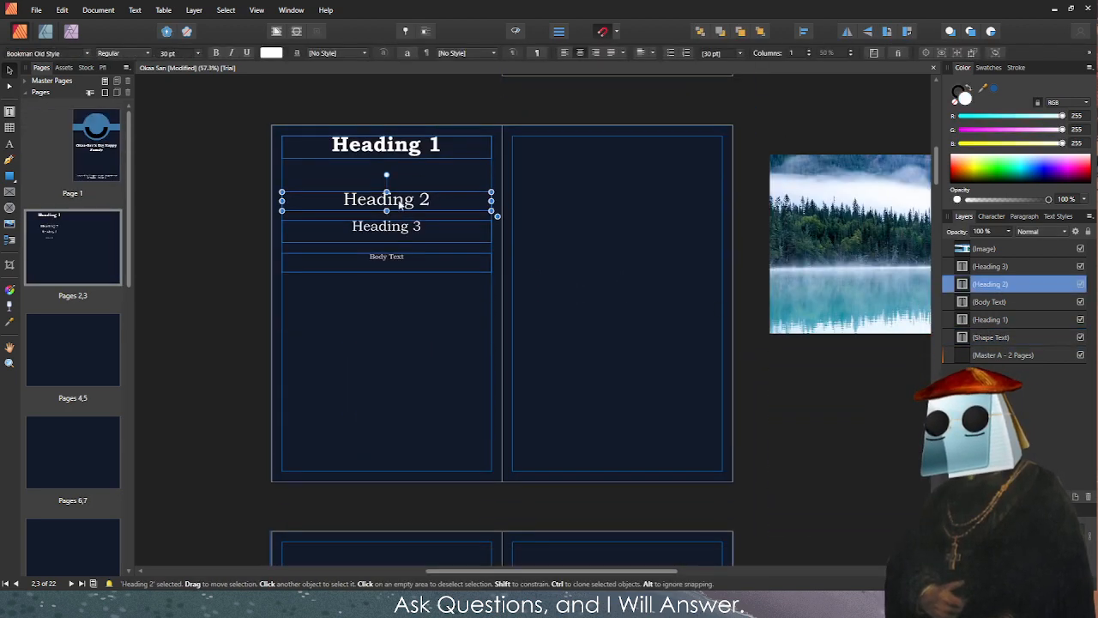
{"action": "left_click", "coordinate": [377, 262]}
{"action": "scroll", "coordinate": [360, 158], "scroll_direction": "up", "scroll_amount": 3}
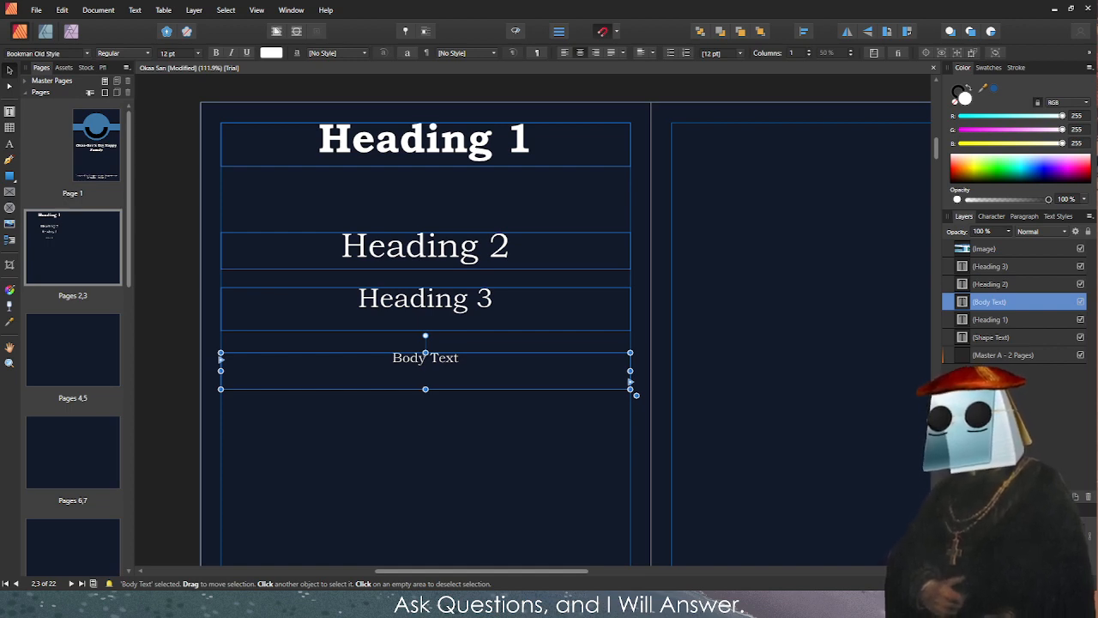
{"action": "double_click", "coordinate": [422, 358]}
{"action": "key", "text": "ctrl+a"}
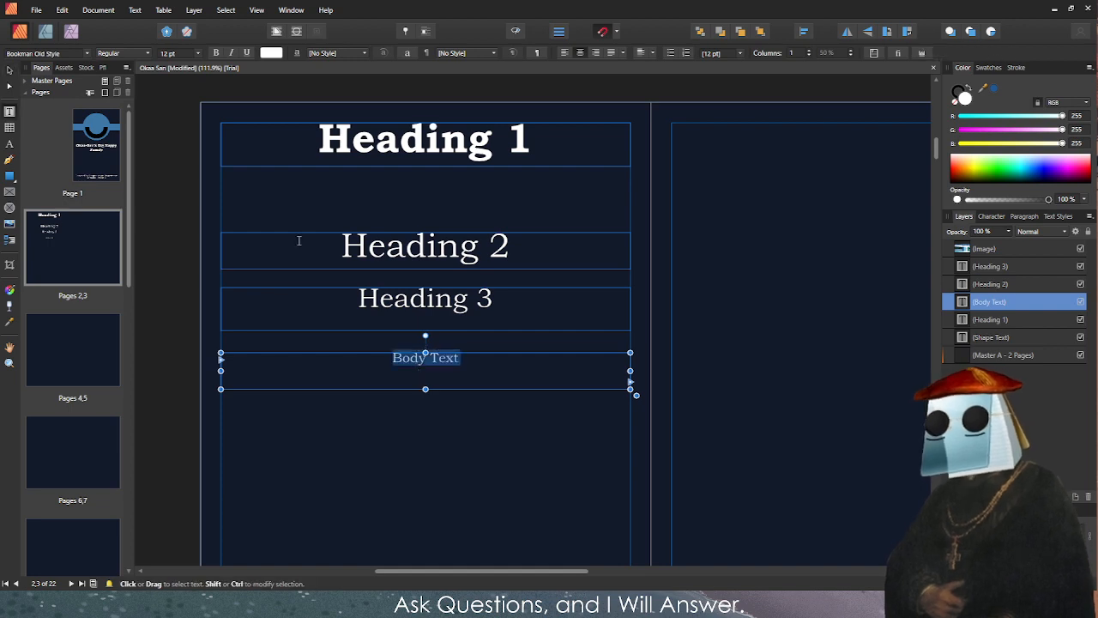
{"action": "left_click", "coordinate": [40, 54]}
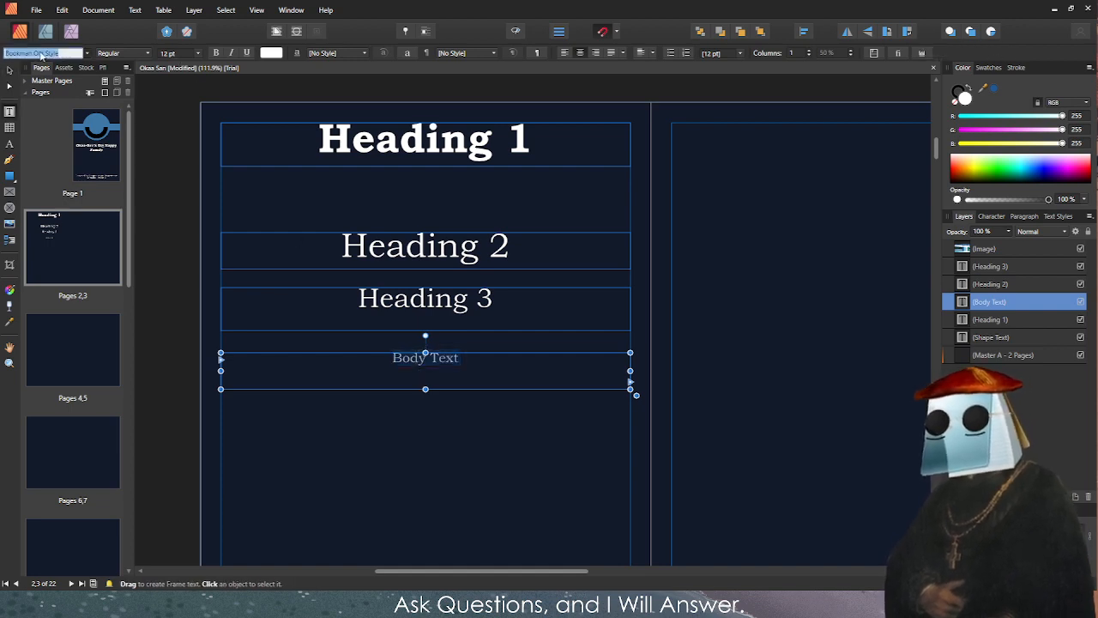
{"action": "key", "text": "BackSpace"}
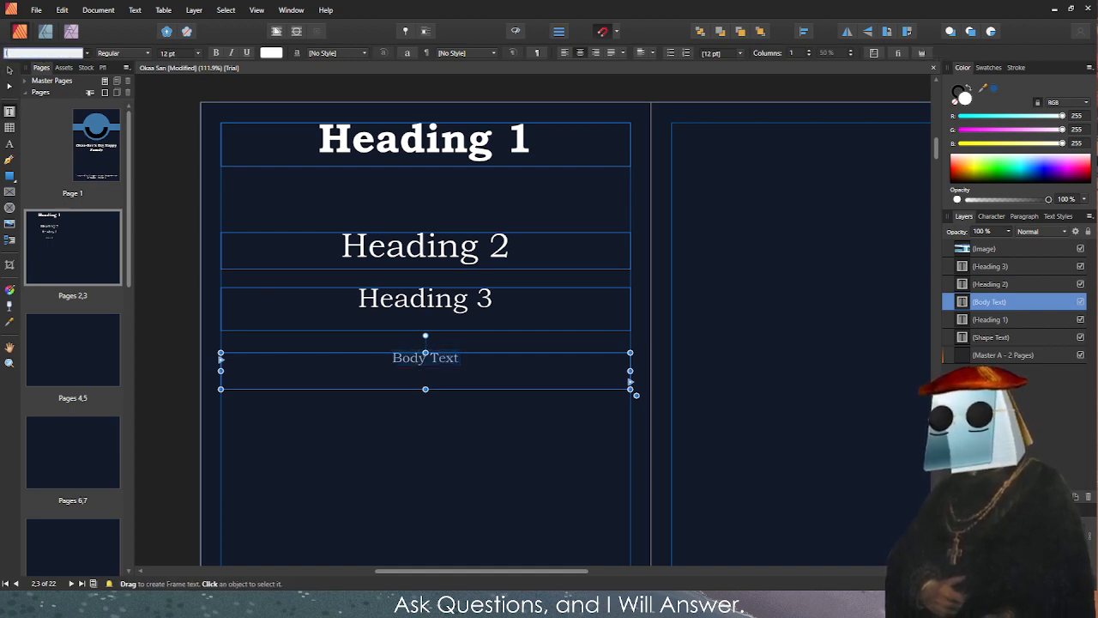
{"action": "type", "text": "c"}
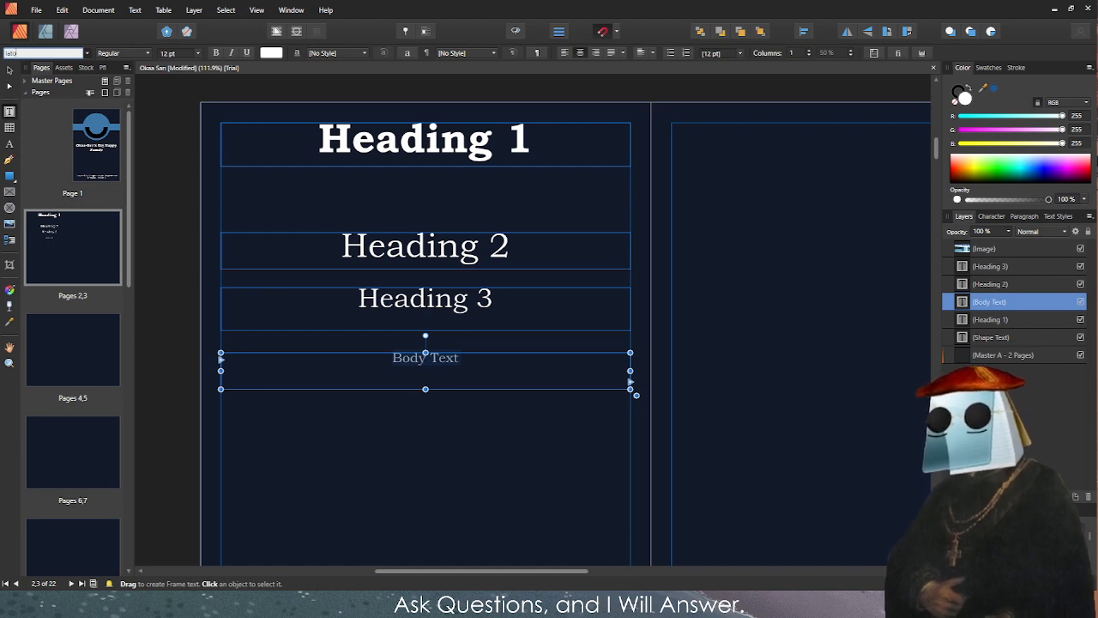
{"action": "key", "text": "BackSpace"}
{"action": "key", "text": "BackSpace"}
{"action": "key", "text": "BackSpace"}
{"action": "key", "text": "BackSpace"}
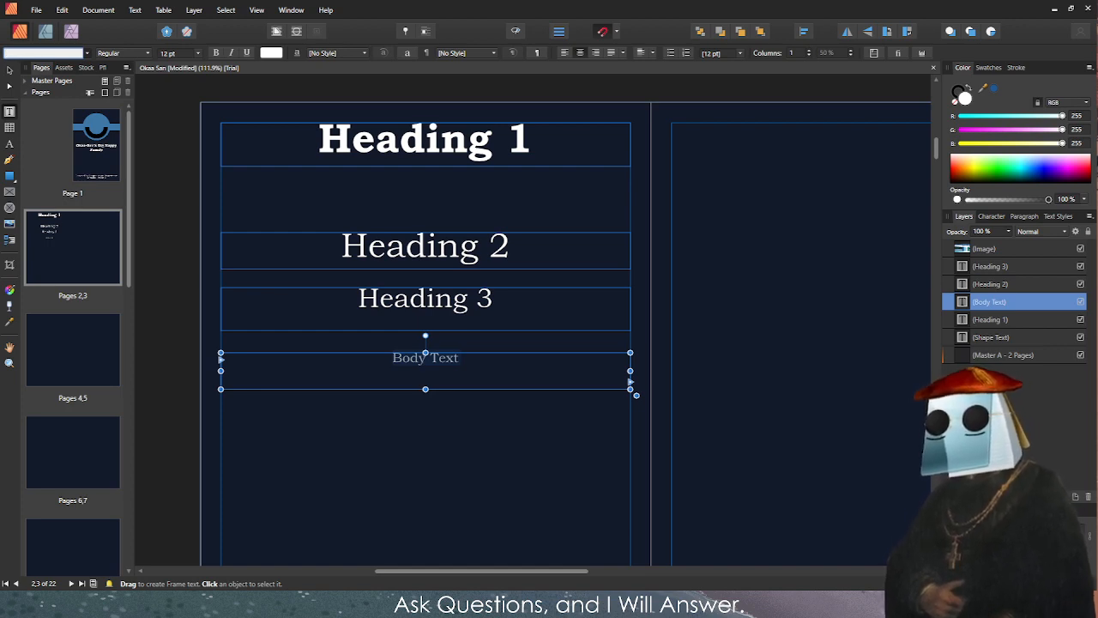
{"action": "key", "text": "Escape"}
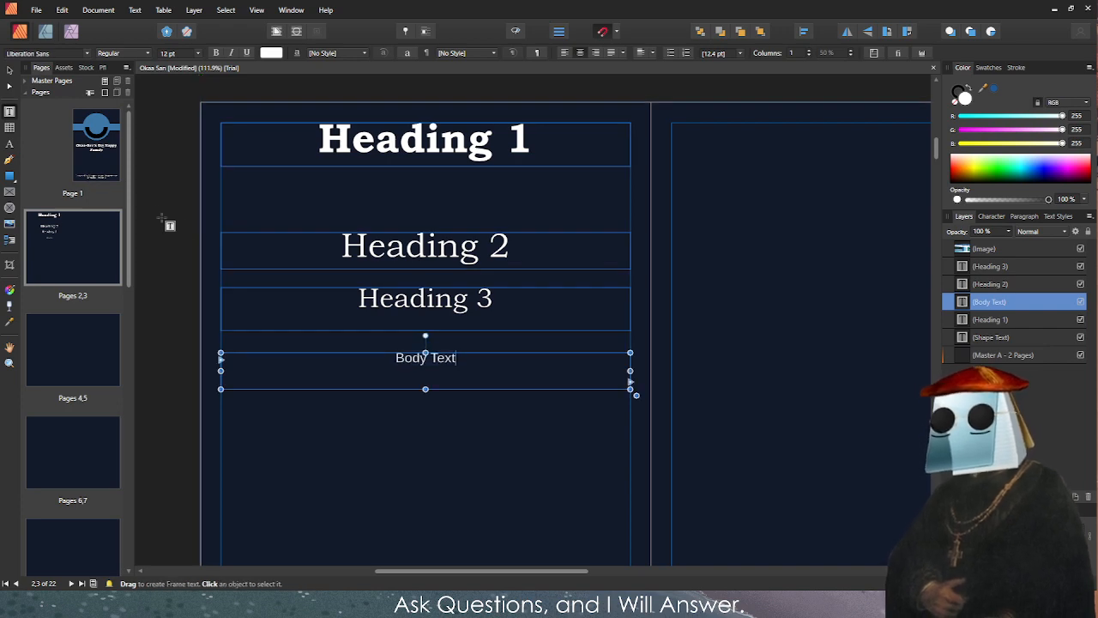
{"action": "type", "text": "cv"}
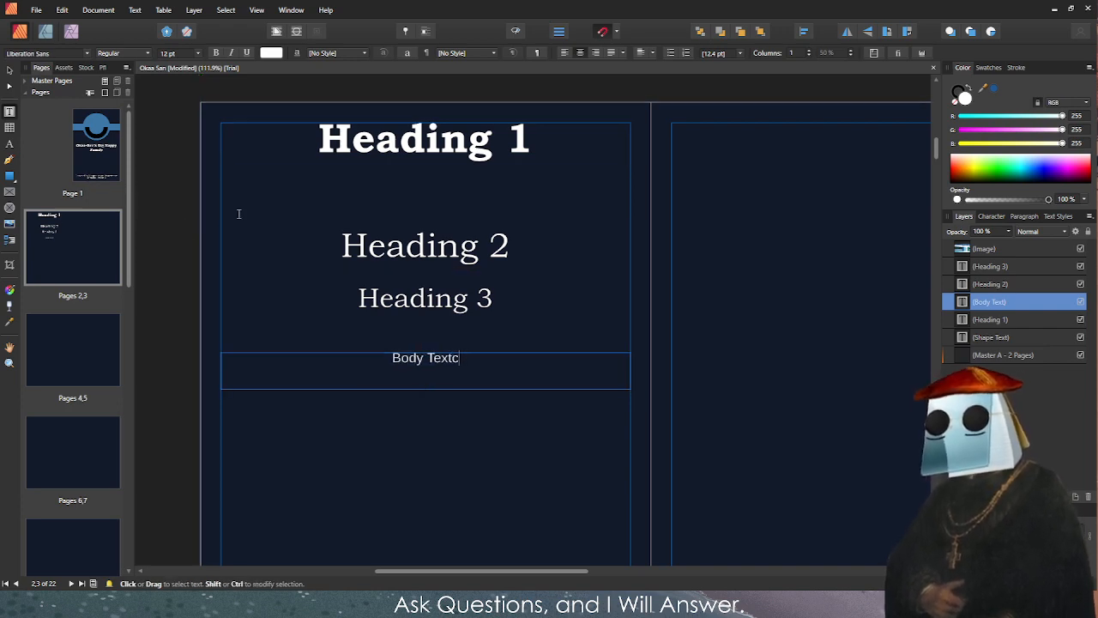
{"action": "key", "text": "BackSpace"}
{"action": "key", "text": "BackSpace"}
{"action": "key", "text": "Escape"}
{"action": "left_click", "coordinate": [255, 340]}
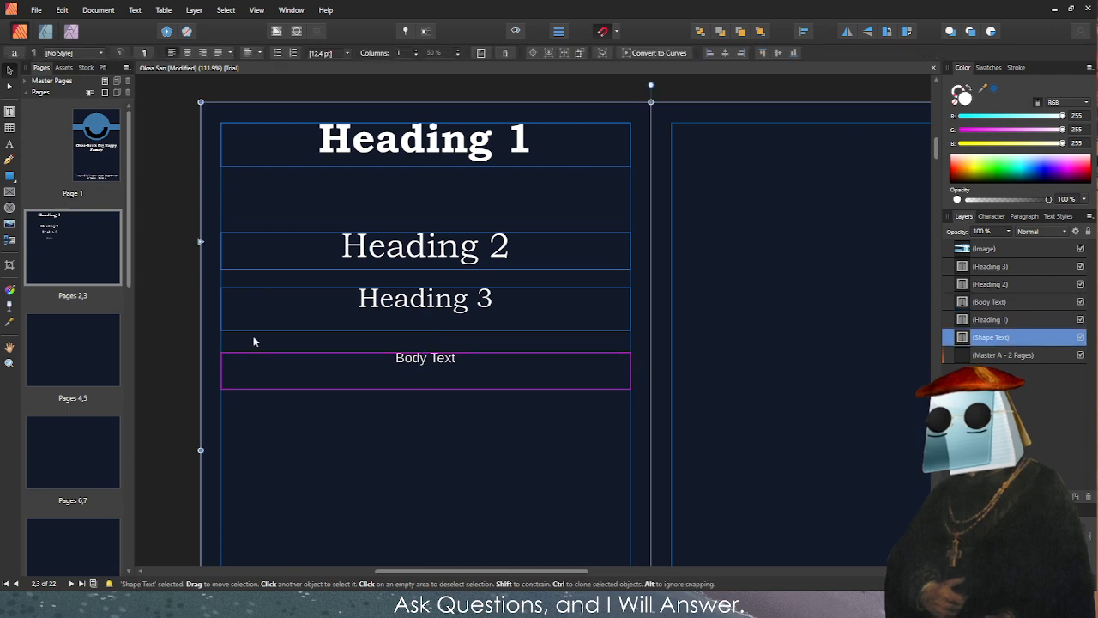
Examine the heading and body text styles on pages 2,3 against the front cover and the lake palette image.
{"action": "scroll", "coordinate": [369, 377], "scroll_direction": "down", "scroll_amount": 3, "text": "ctrl"}
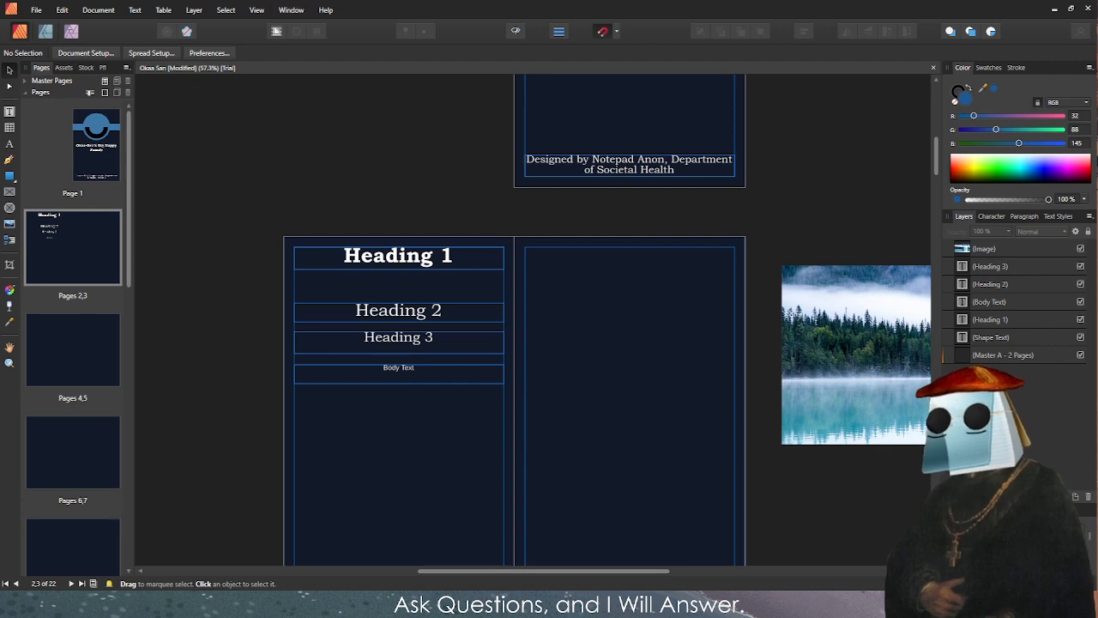
{"action": "scroll", "coordinate": [476, 300], "scroll_direction": "down", "scroll_amount": 3}
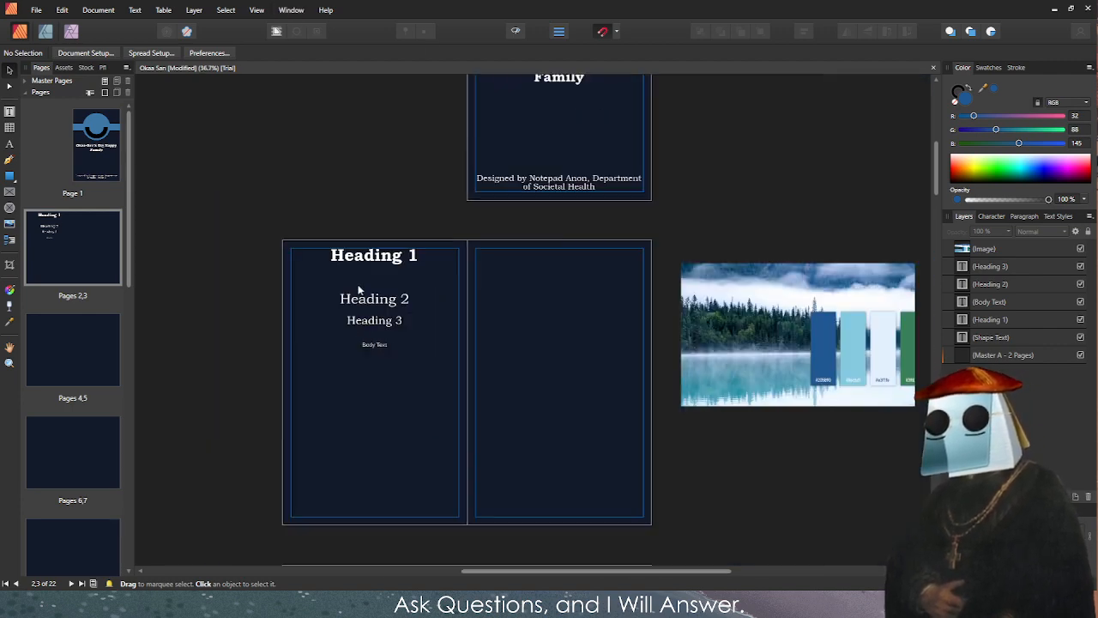
{"action": "scroll", "coordinate": [434, 309], "scroll_direction": "up", "scroll_amount": 3}
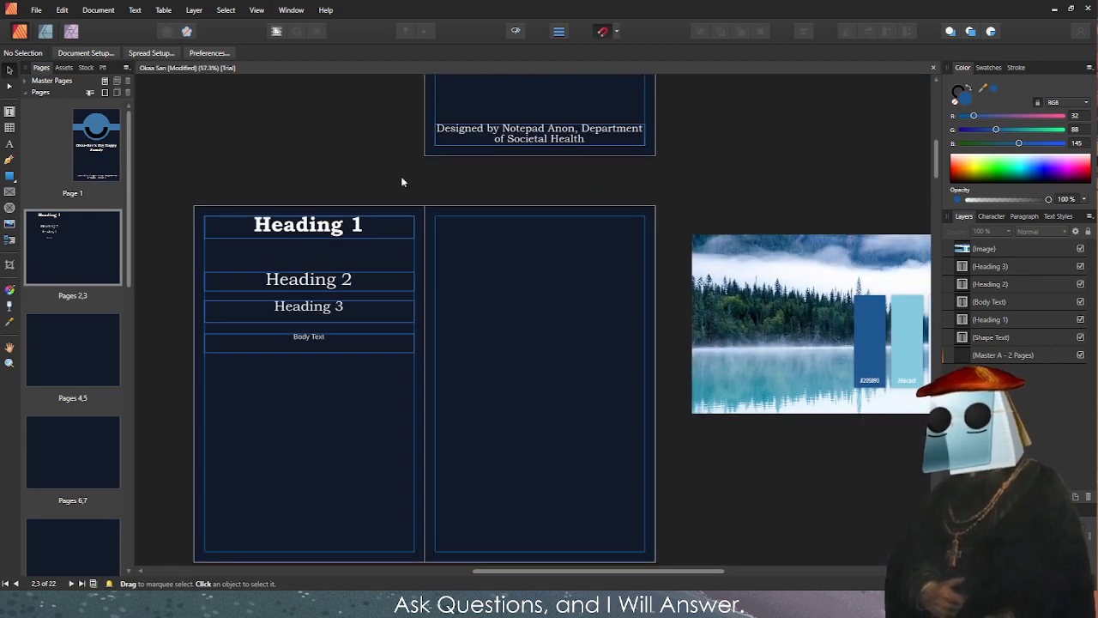
{"action": "scroll", "coordinate": [277, 252], "scroll_direction": "down", "scroll_amount": 3}
{"action": "scroll", "coordinate": [301, 257], "scroll_direction": "up", "scroll_amount": 6}
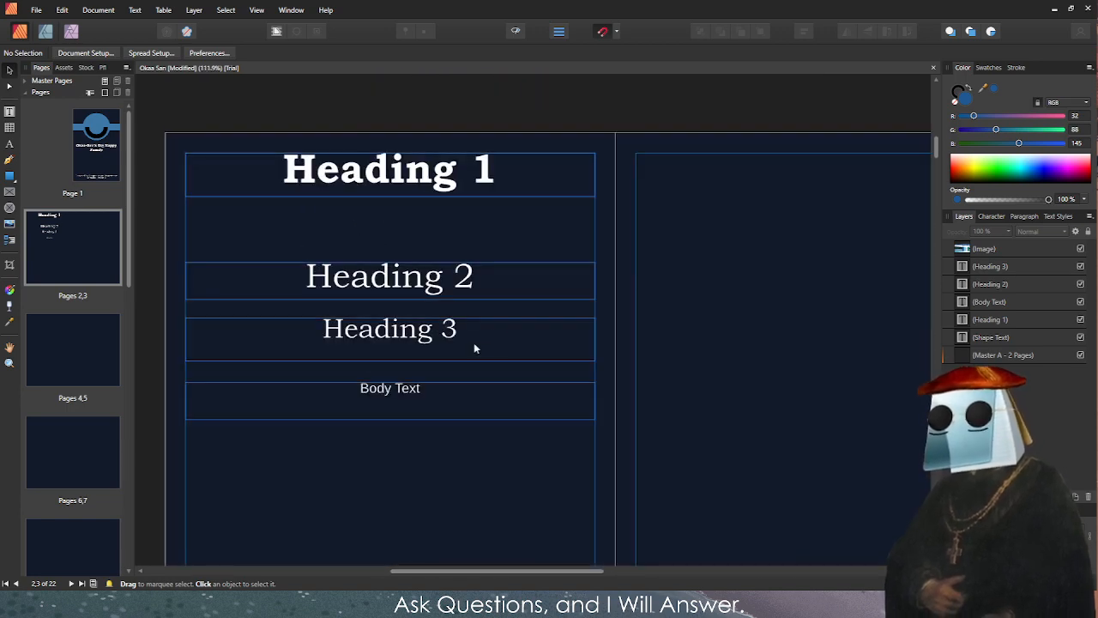
{"action": "scroll", "coordinate": [479, 330], "scroll_direction": "down", "scroll_amount": 4}
{"action": "scroll", "coordinate": [656, 289], "scroll_direction": "up", "scroll_amount": 2}
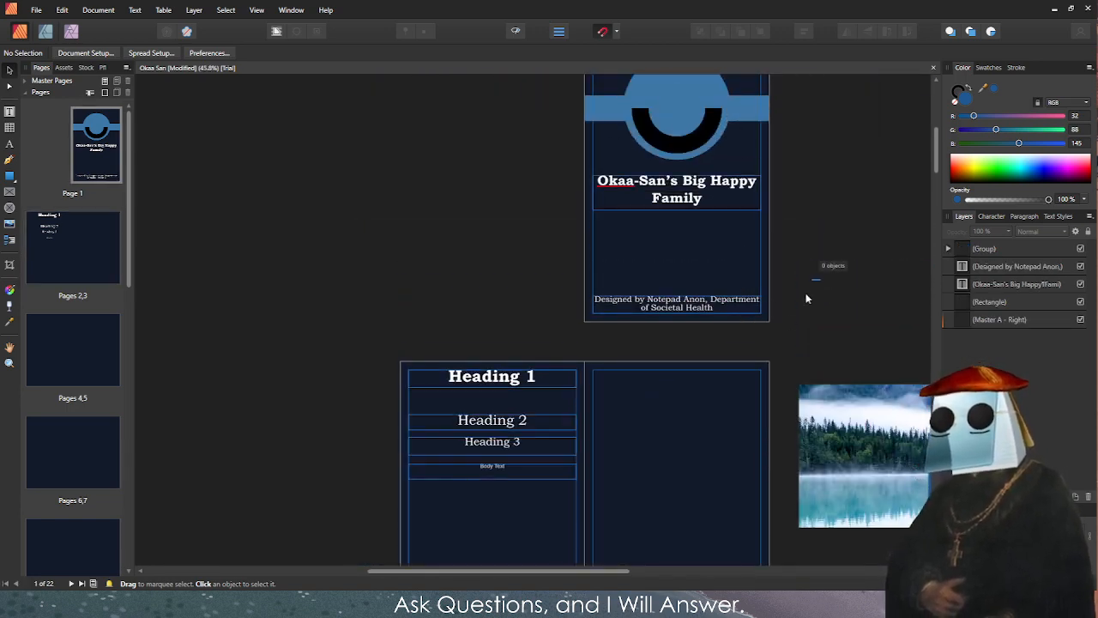
{"action": "key", "text": "t"}
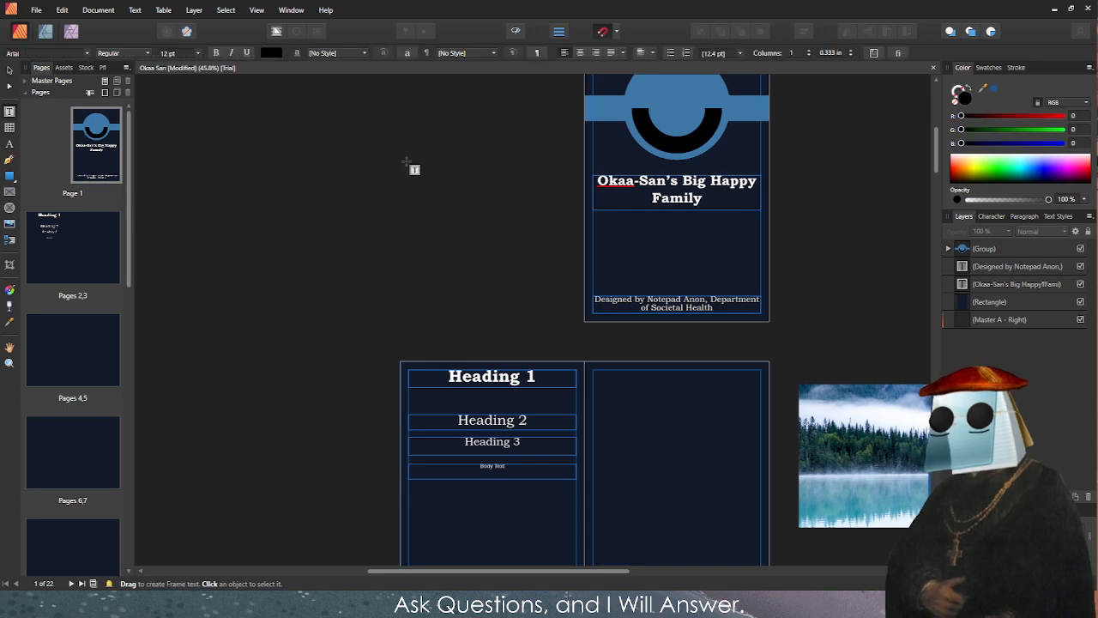
{"action": "key", "text": "v"}
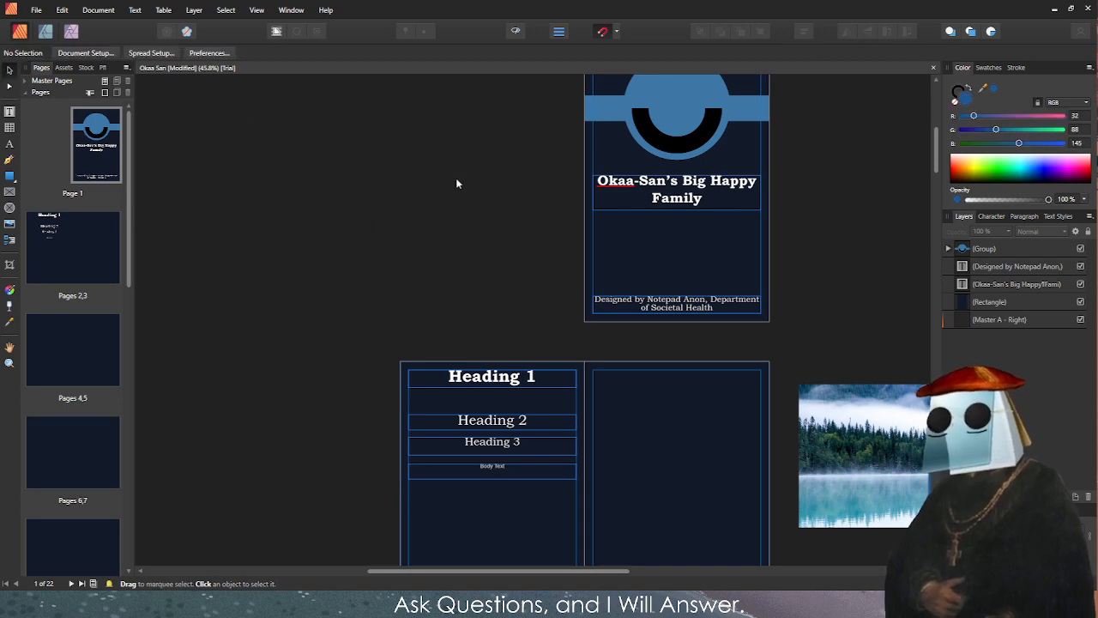
{"action": "left_click_drag", "start_coordinate": [456, 178], "coordinate": [355, 238]}
{"action": "left_click_drag", "start_coordinate": [755, 309], "coordinate": [776, 107]}
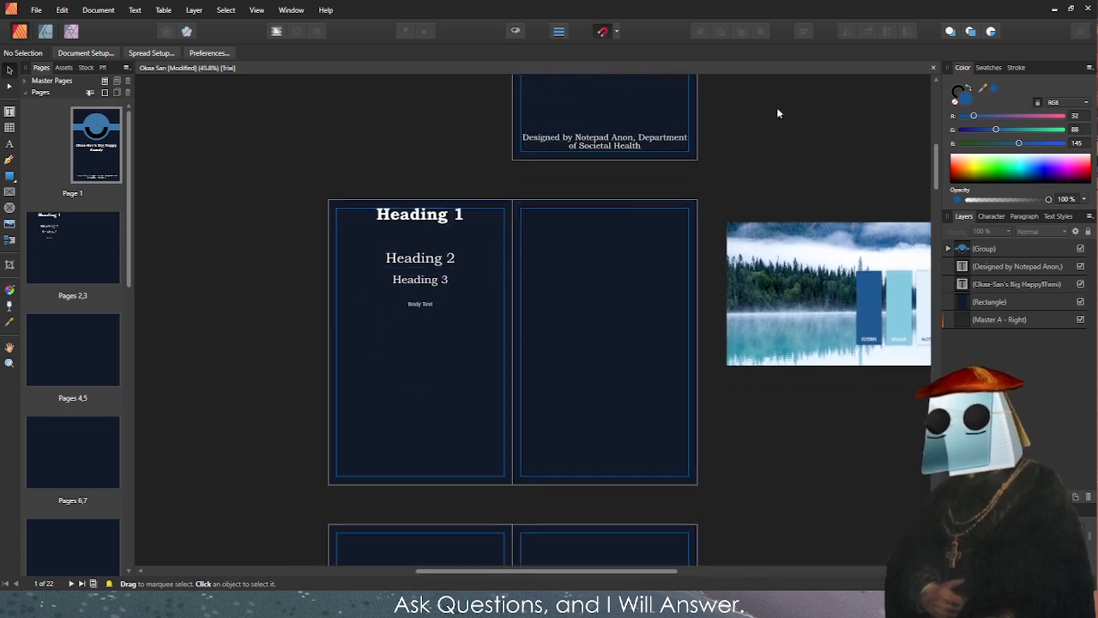
{"action": "scroll", "coordinate": [436, 404], "scroll_direction": "up", "scroll_amount": 1}
{"action": "scroll", "coordinate": [441, 299], "scroll_direction": "down", "scroll_amount": 4}
{"action": "scroll", "coordinate": [610, 356], "scroll_direction": "up", "scroll_amount": 2}
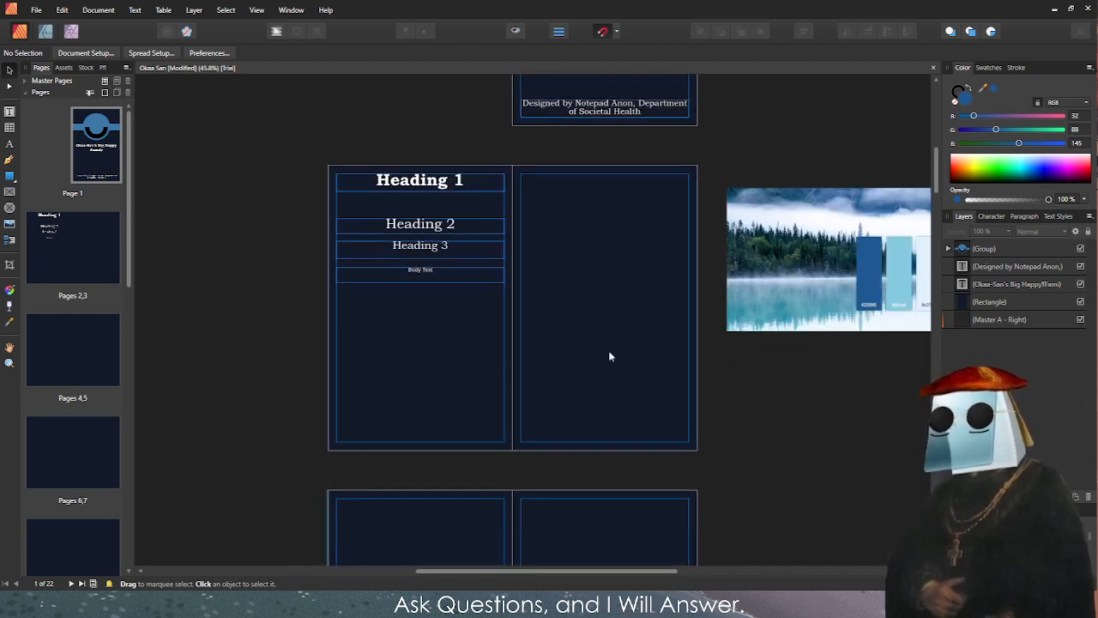
{"action": "scroll", "coordinate": [421, 275], "scroll_direction": "up", "scroll_amount": 2}
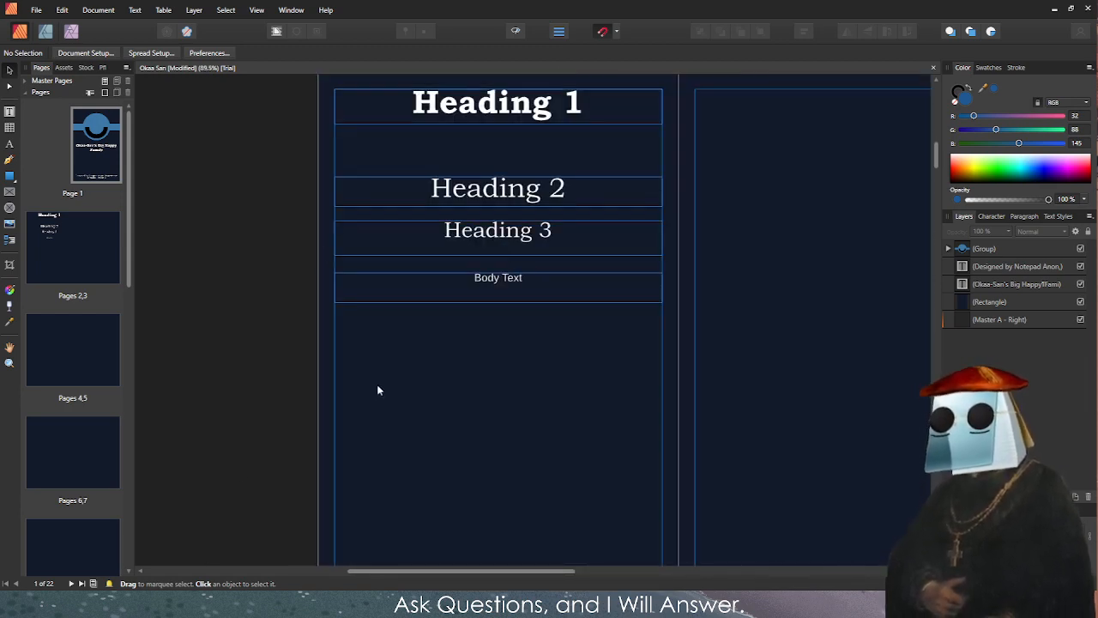
Lock the dark background shape behind the text on the pages 2,3 spread.
{"action": "left_click", "coordinate": [471, 274]}
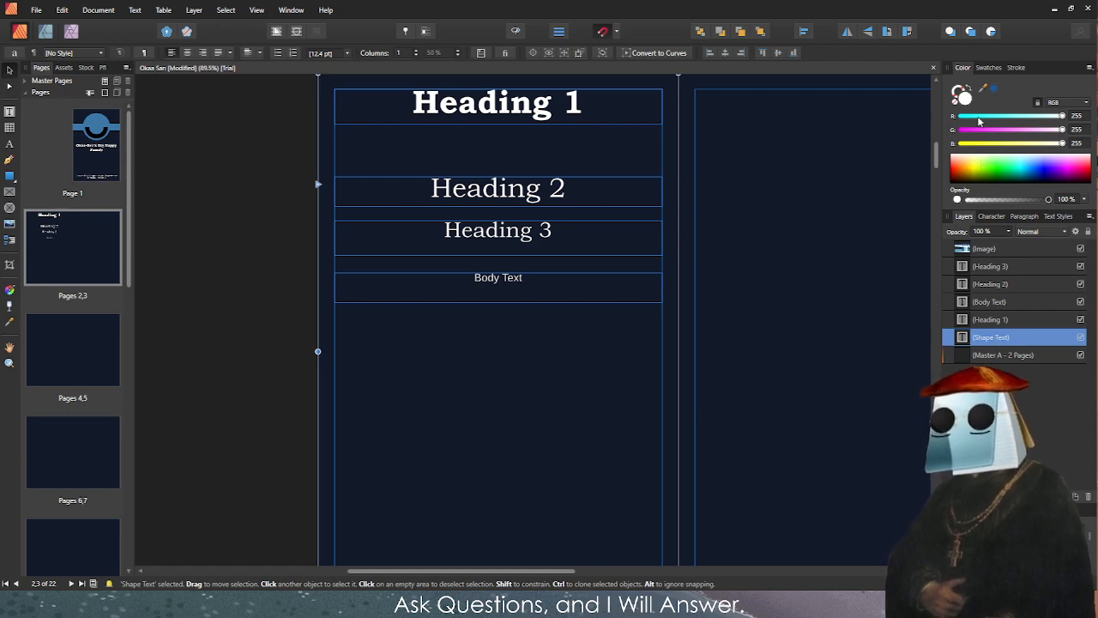
{"action": "key", "text": "ctrl+shift+l"}
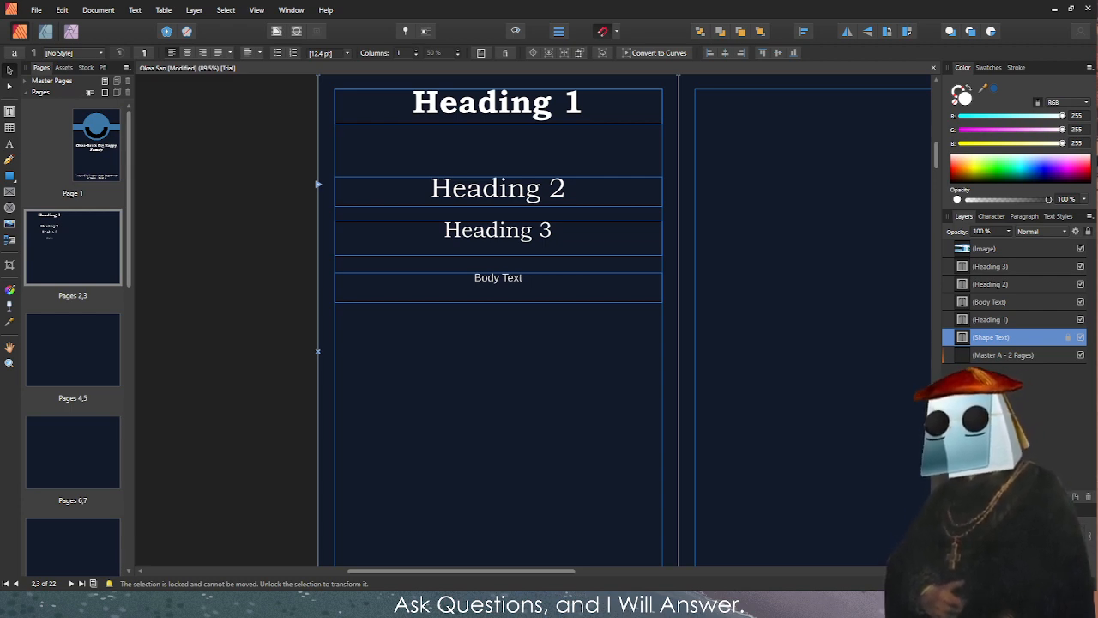
{"action": "left_click", "coordinate": [321, 355]}
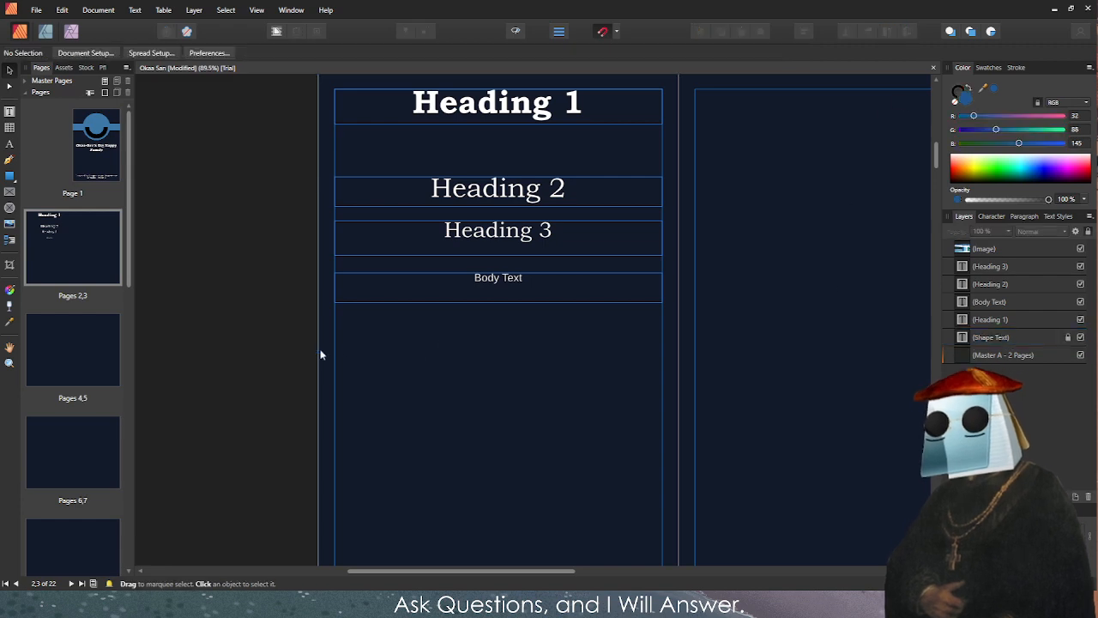
{"action": "left_click", "coordinate": [1074, 337]}
{"action": "double_click", "coordinate": [1068, 319]}
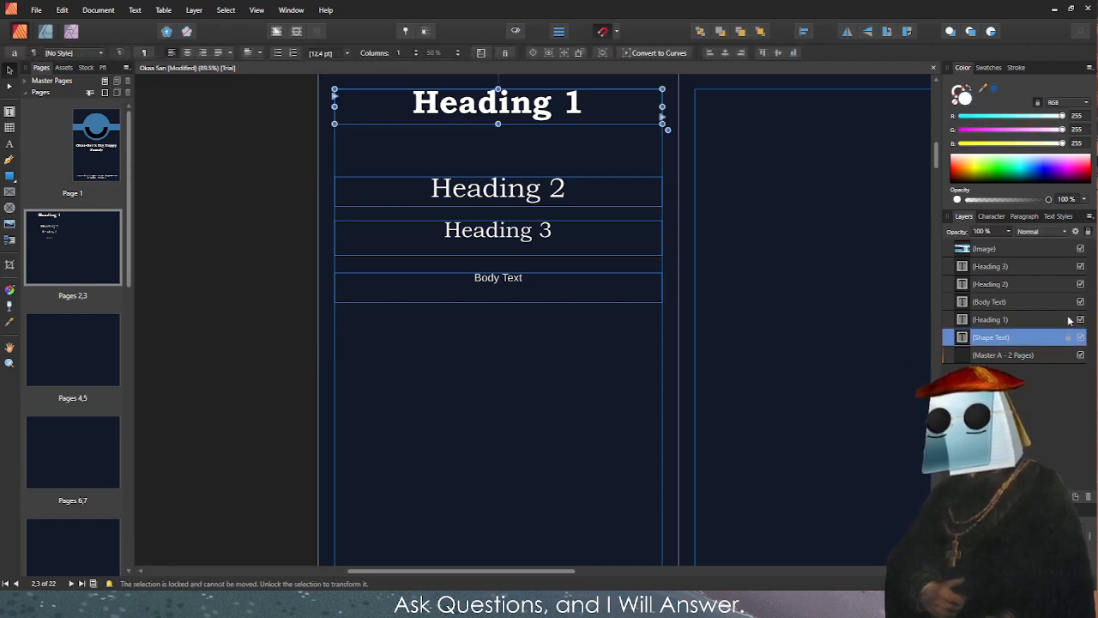
Duplicate the Heading 1, Heading 2, Heading 3 and Body Text samples together onto the pasteboard beside page 2.
{"action": "left_click", "coordinate": [292, 352]}
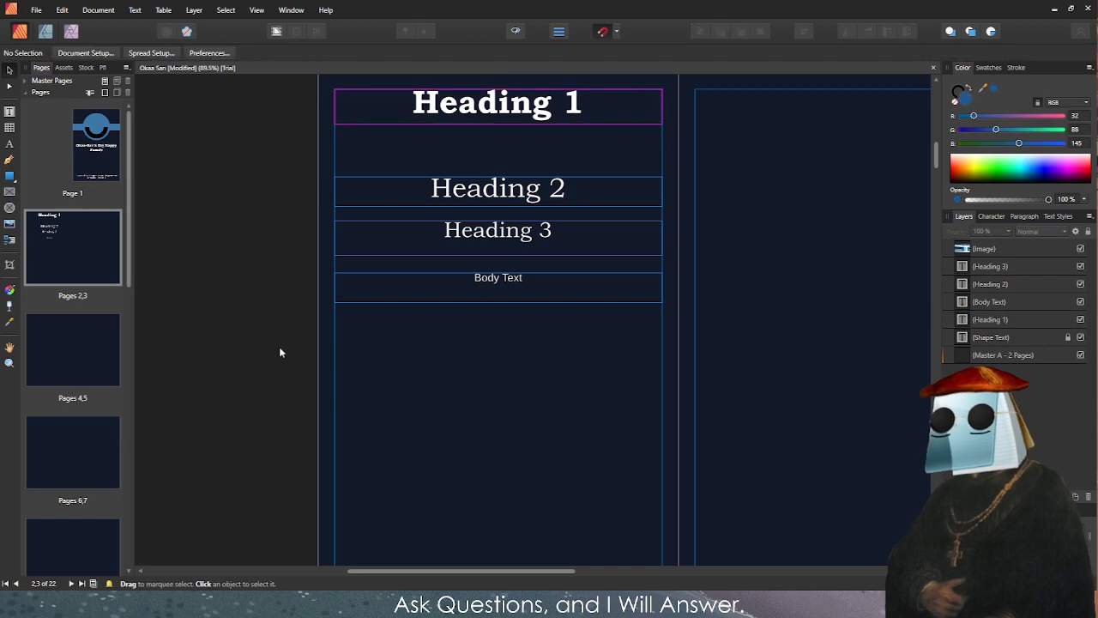
{"action": "scroll", "coordinate": [283, 347], "scroll_direction": "down", "scroll_amount": 3}
{"action": "left_click", "coordinate": [327, 329]}
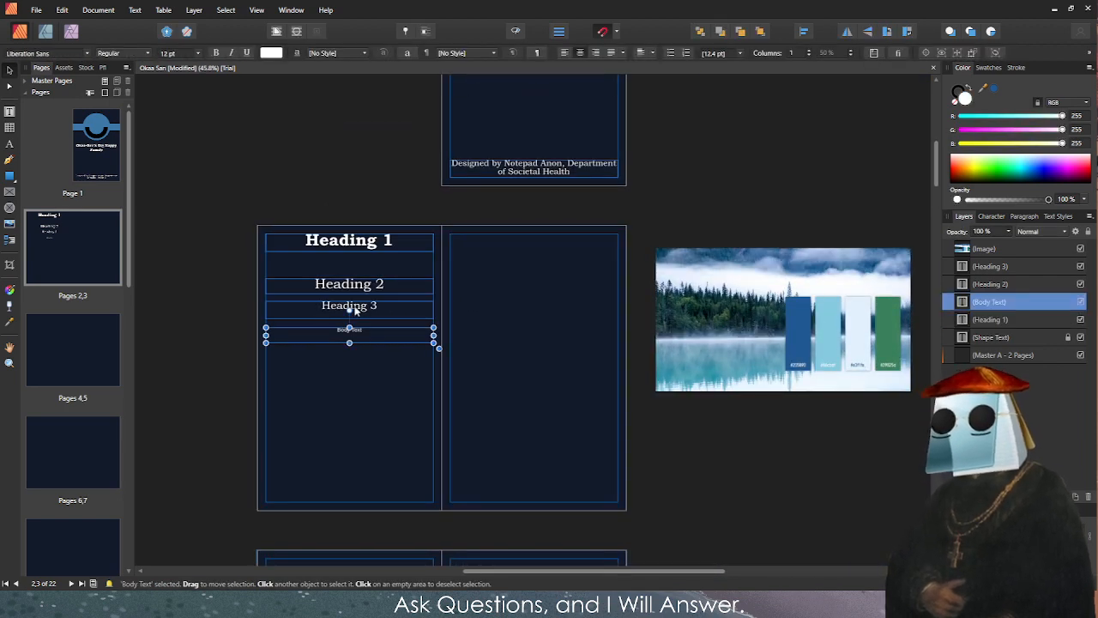
{"action": "left_click", "coordinate": [359, 309], "text": "shift"}
{"action": "left_click", "coordinate": [353, 285], "text": "shift"}
{"action": "left_click", "coordinate": [378, 248], "text": "shift"}
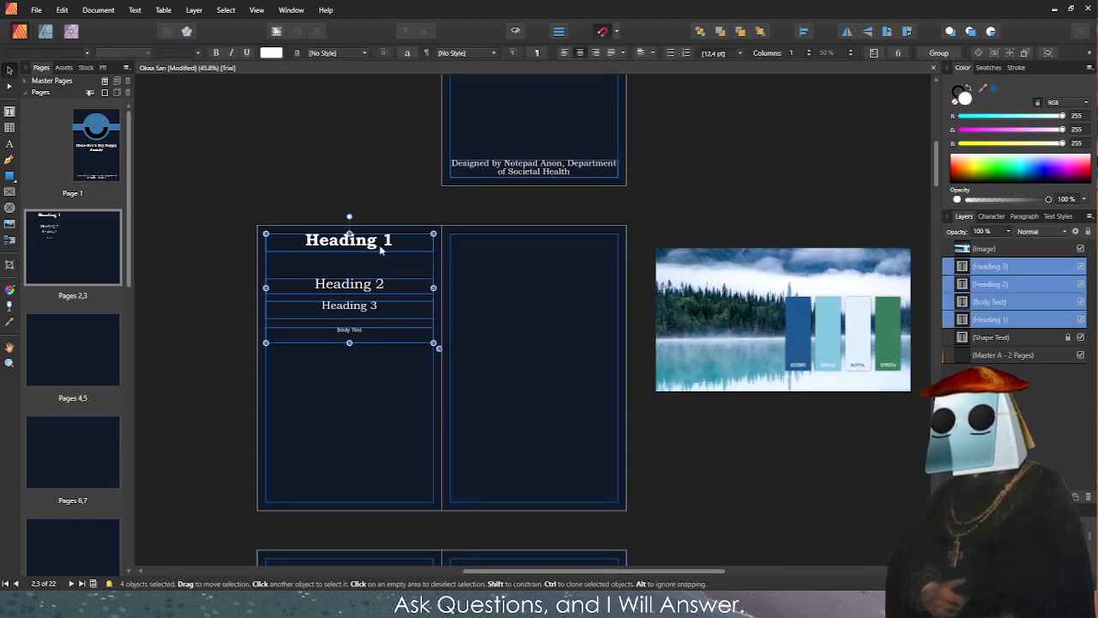
{"action": "left_click_drag", "start_coordinate": [386, 247], "coordinate": [191, 246]}
{"action": "left_click", "coordinate": [213, 391]}
{"action": "scroll", "coordinate": [210, 393], "scroll_direction": "down", "scroll_amount": 2}
{"action": "scroll", "coordinate": [204, 378], "scroll_direction": "down", "scroll_amount": 2, "text": "ctrl"}
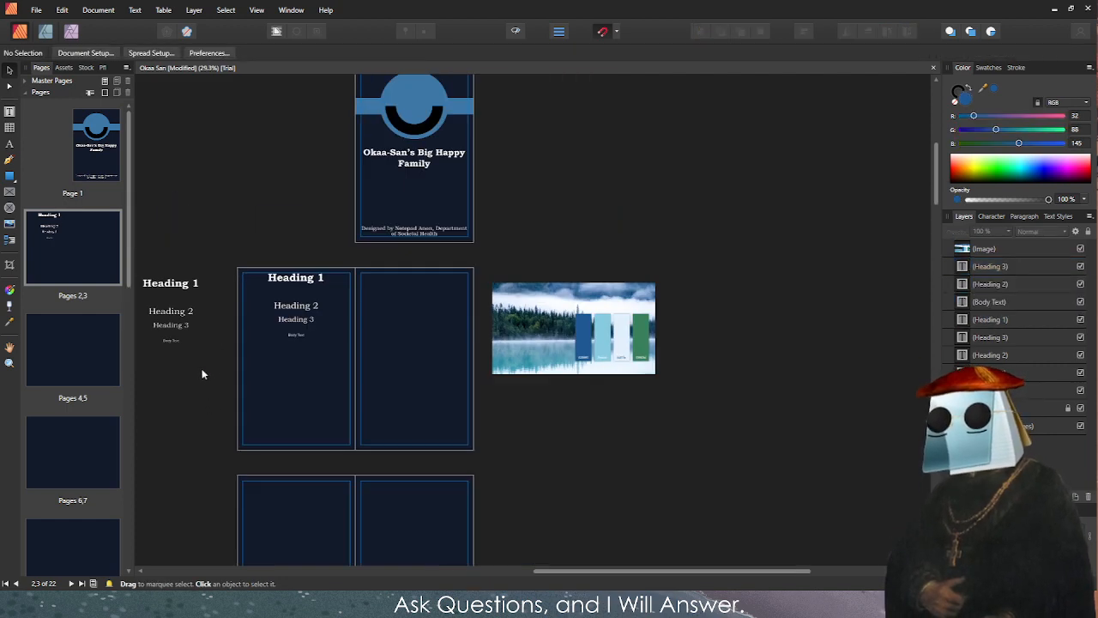
Delete the original Heading 2, Heading 3 and Body Text samples from page 2, keeping Heading 1.
{"action": "scroll", "coordinate": [258, 352], "scroll_direction": "up", "scroll_amount": 4, "text": "ctrl"}
{"action": "left_click", "coordinate": [441, 295]}
{"action": "left_click", "coordinate": [441, 264], "text": "shift"}
{"action": "left_click", "coordinate": [464, 231], "text": "shift"}
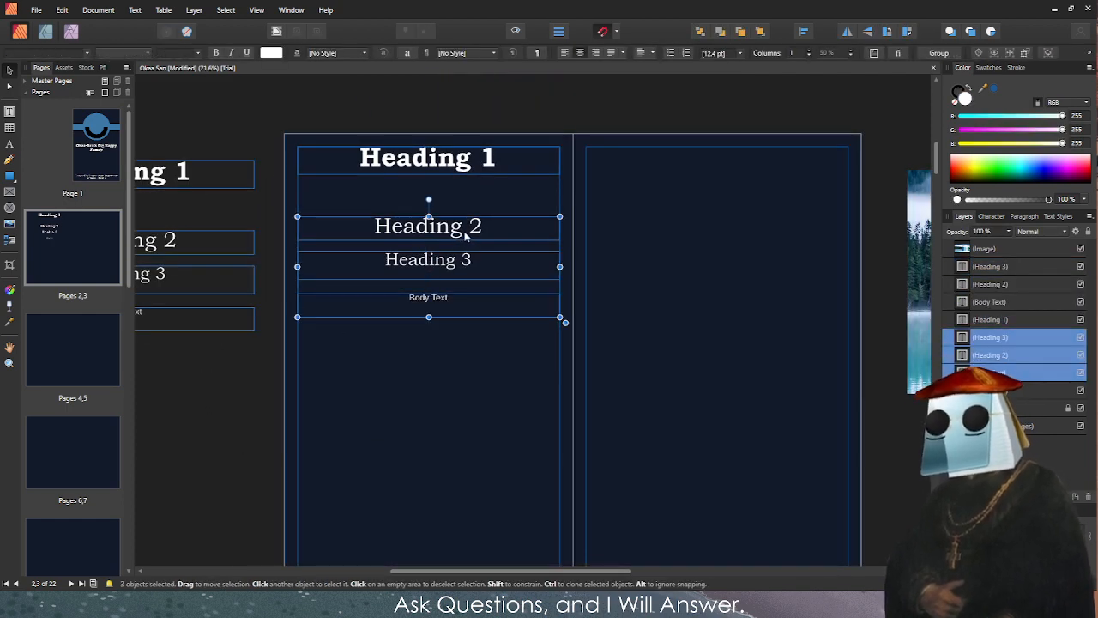
{"action": "key", "text": "Delete"}
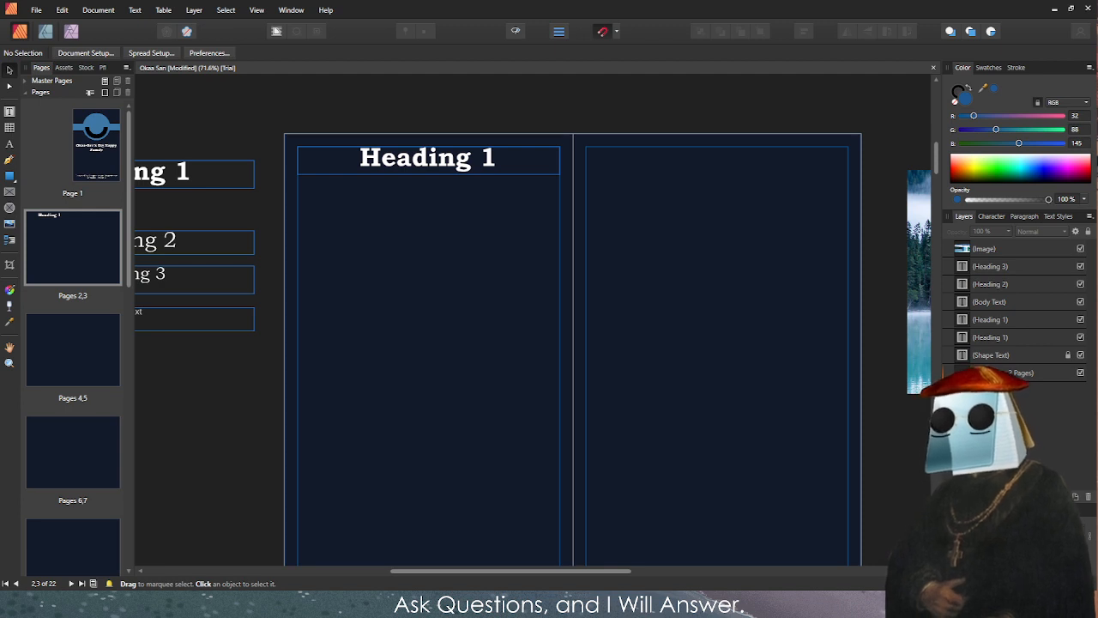
{"action": "left_click", "coordinate": [532, 169]}
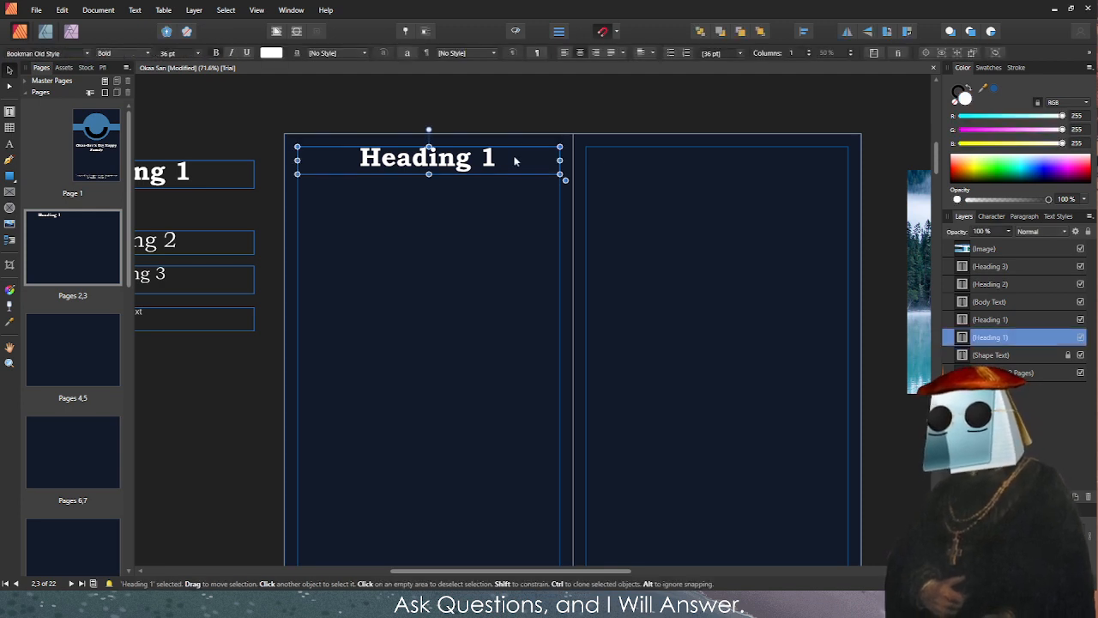
{"action": "left_click_drag", "start_coordinate": [532, 169], "coordinate": [815, 163]}
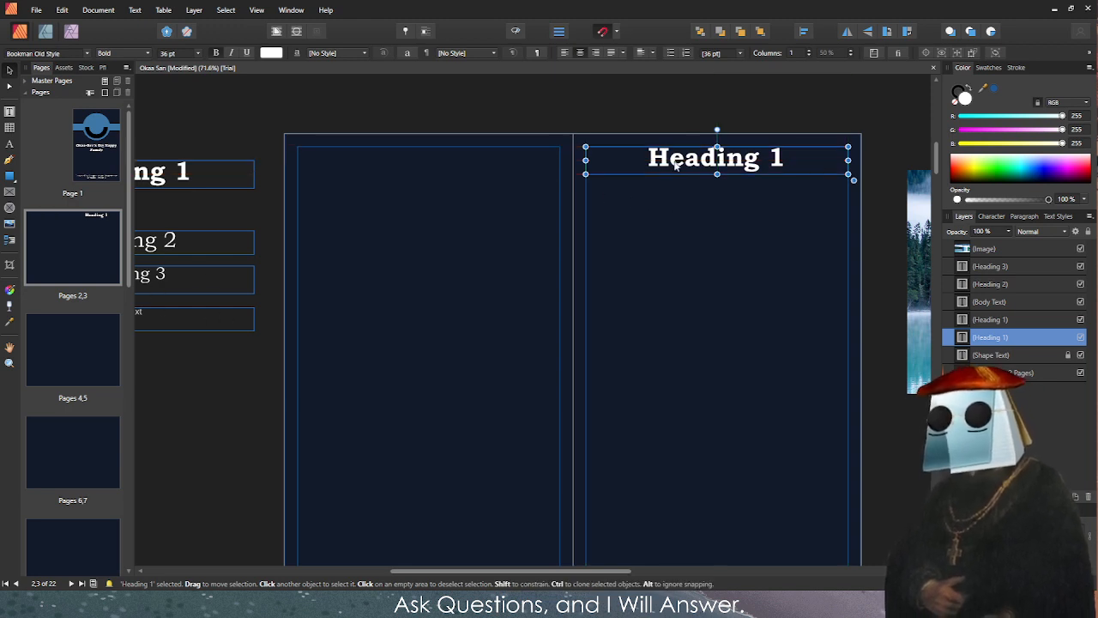
{"action": "left_click_drag", "start_coordinate": [676, 163], "coordinate": [388, 163]}
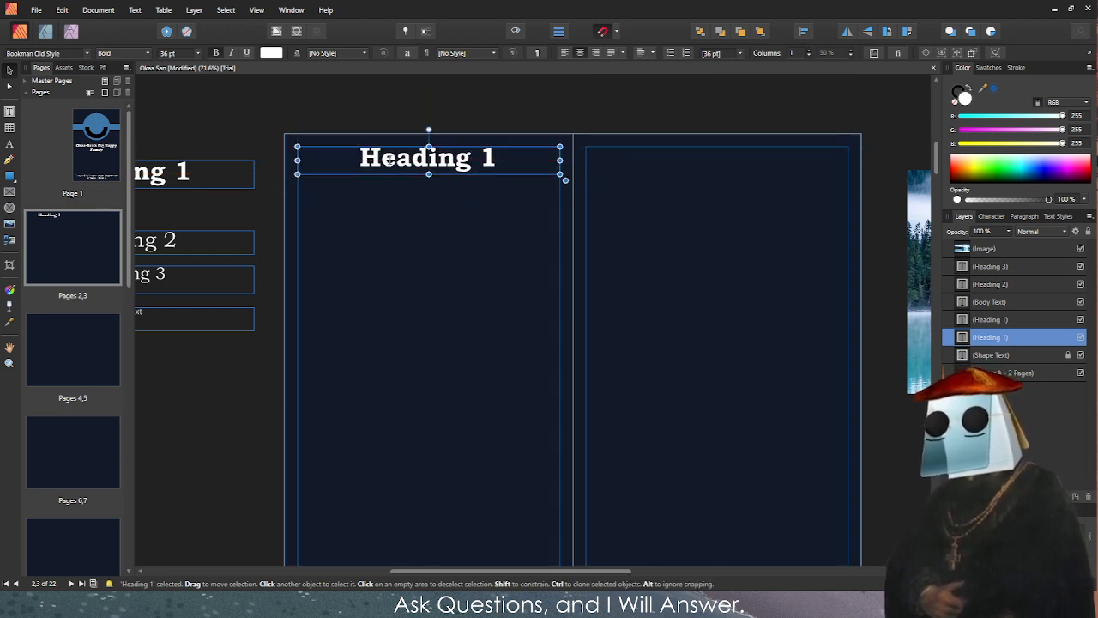
Replace the Heading 1 text on page 2 with "Page Left Blank".
{"action": "triple_click", "coordinate": [390, 159]}
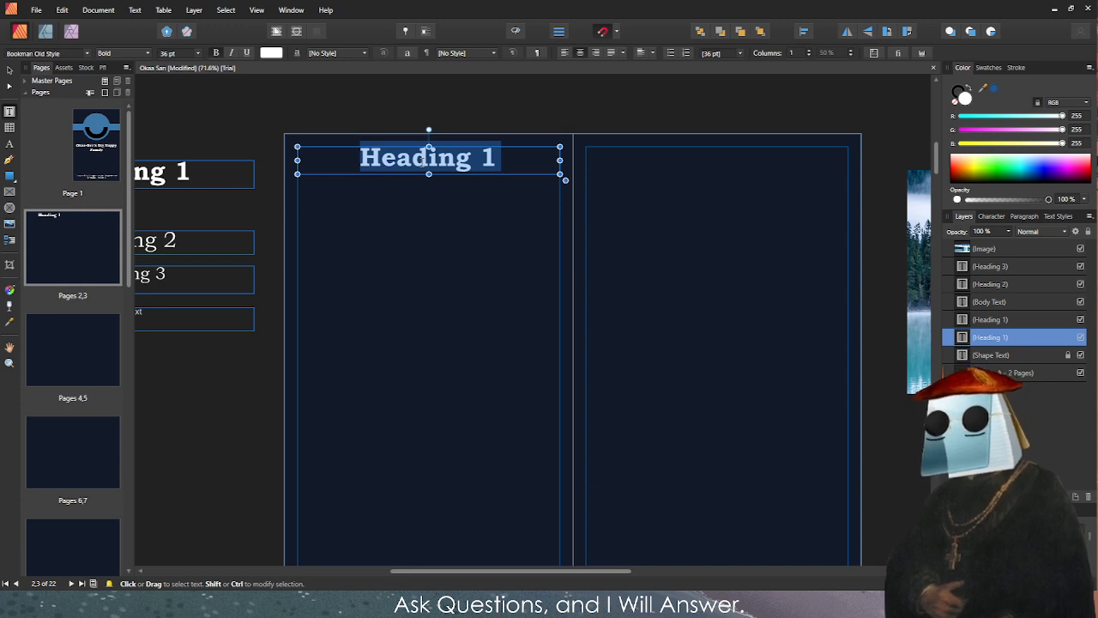
{"action": "type", "text": "Page Left "}
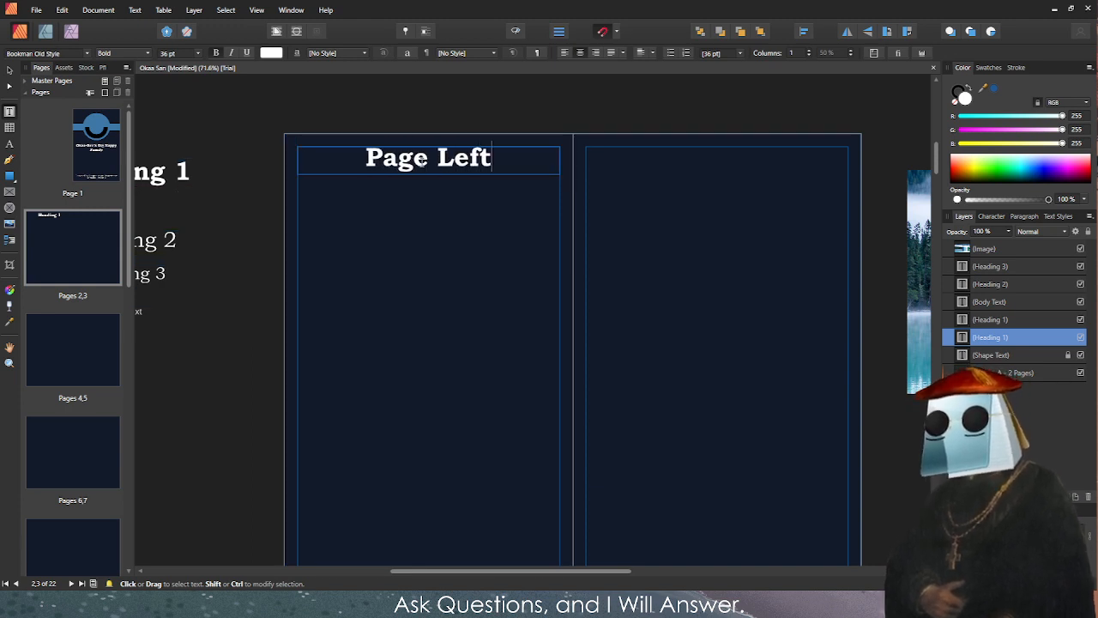
{"action": "type", "text": "Blank"}
{"action": "key", "text": "Escape"}
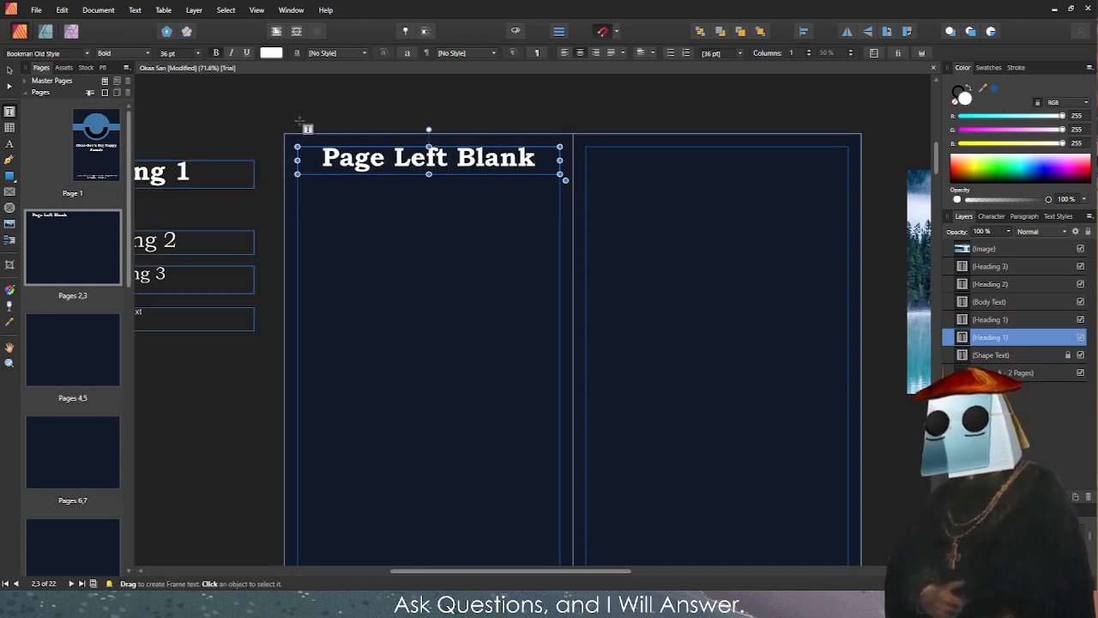
{"action": "left_click", "coordinate": [274, 176]}
{"action": "left_click", "coordinate": [331, 182]}
{"action": "key", "text": "Escape"}
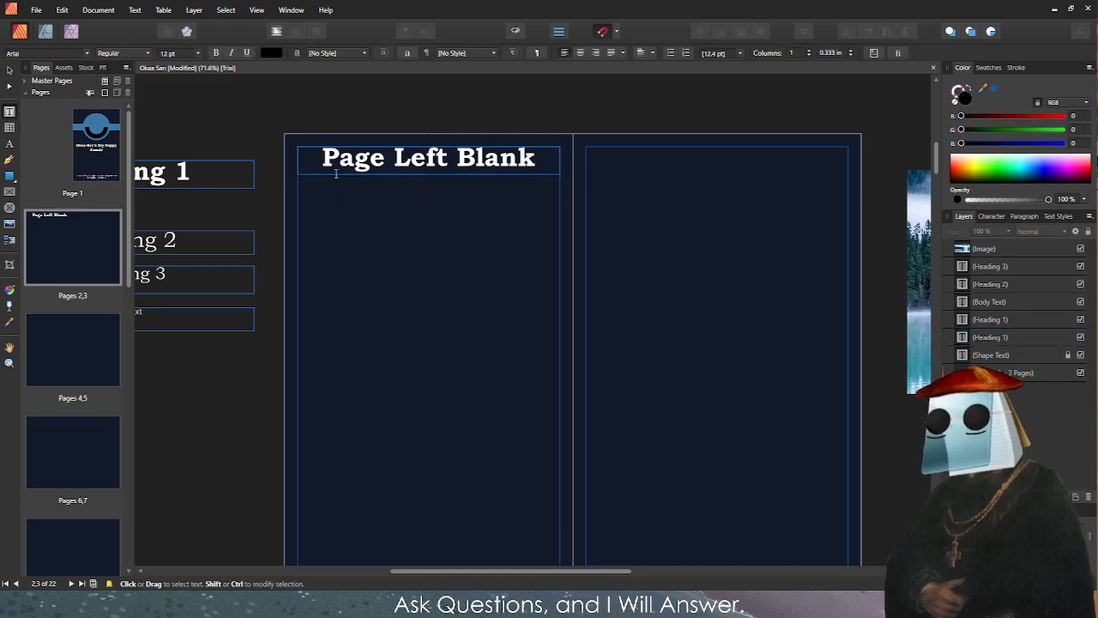
Duplicate the "Page Left Blank" heading across to page 3 and change the copy's text to "Table of Contents".
{"action": "left_click", "coordinate": [332, 170]}
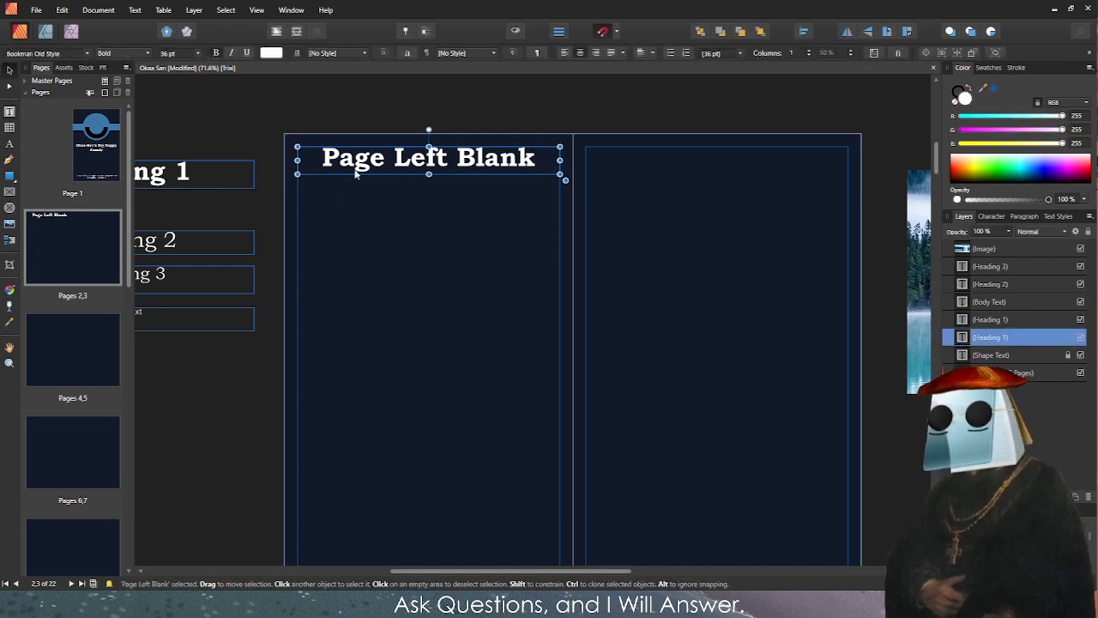
{"action": "left_click_drag", "start_coordinate": [359, 172], "coordinate": [647, 171]}
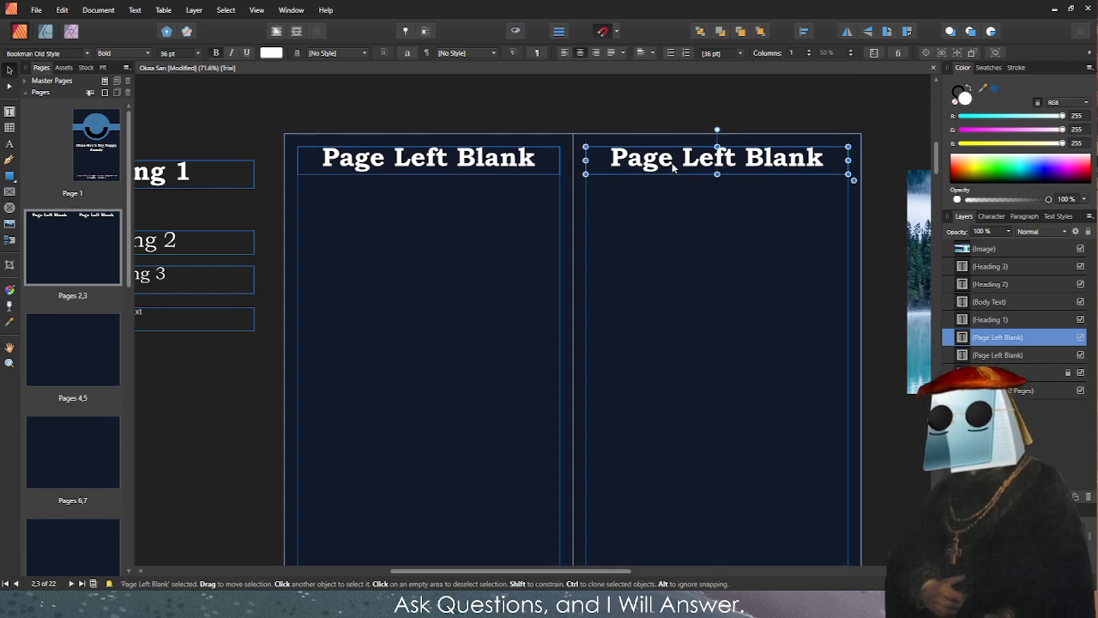
{"action": "triple_click", "coordinate": [672, 163]}
{"action": "type", "text": "Table of Co"}
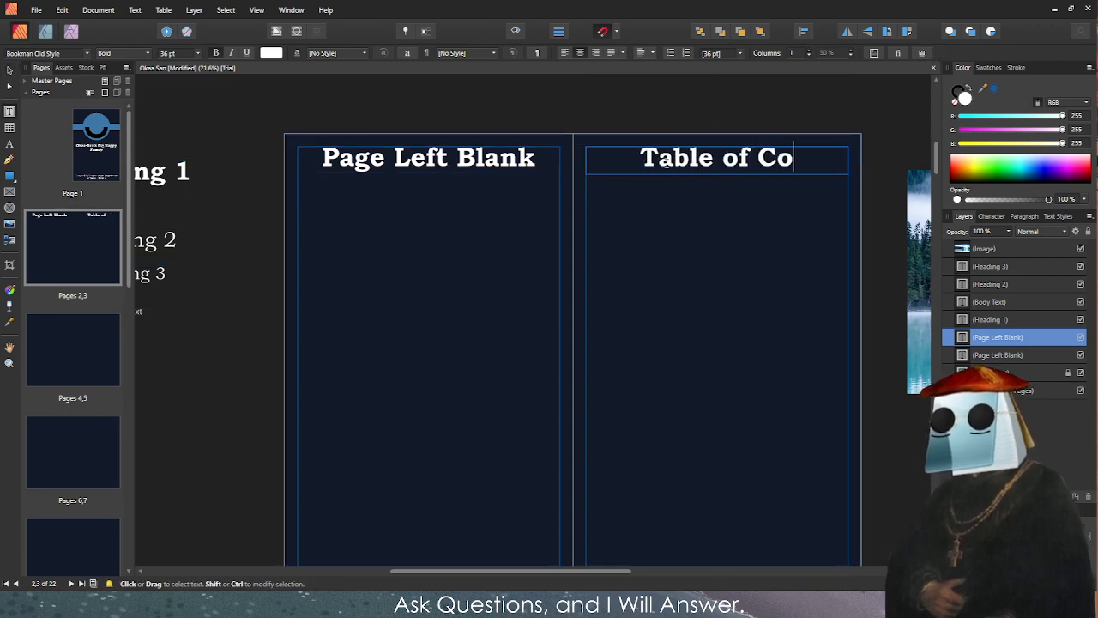
{"action": "type", "text": "ntents"}
{"action": "key", "text": "Escape"}
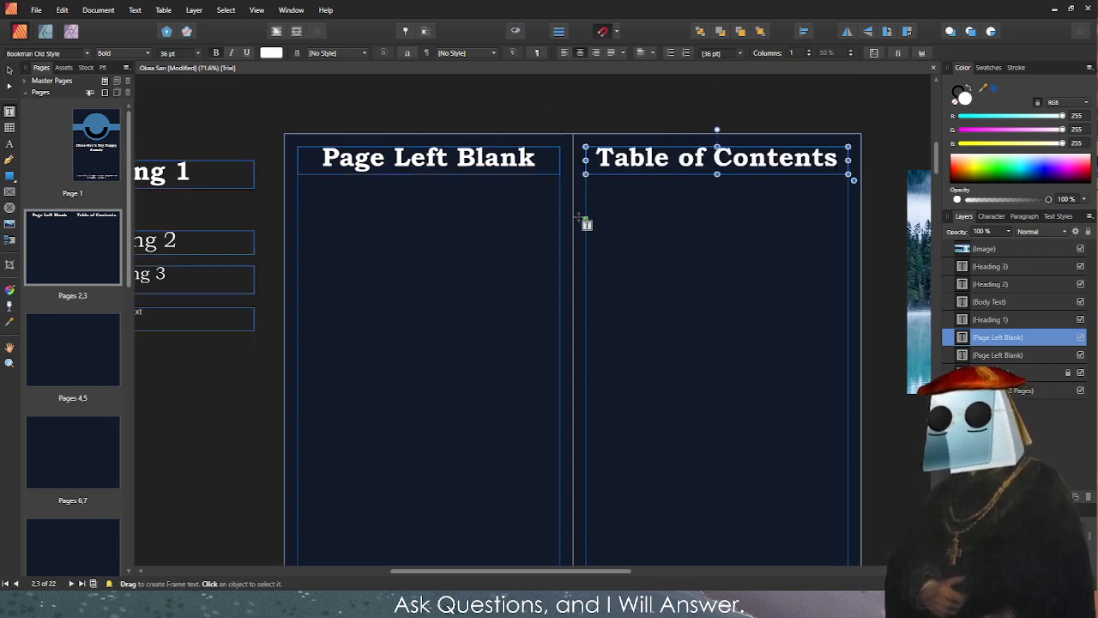
{"action": "key", "text": "Escape"}
{"action": "key", "text": "v"}
Copy the "Table of Contents" heading onto the pages 4,5 spread and align it within page 4's upper margin.
{"action": "left_click", "coordinate": [605, 182]}
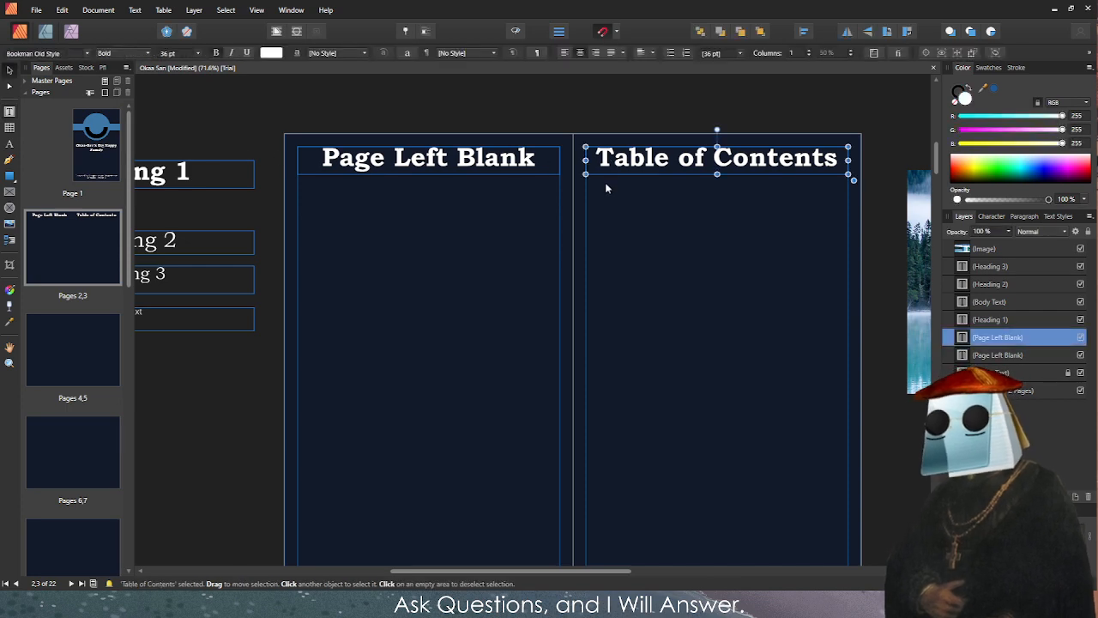
{"action": "key", "text": "ctrl+c"}
{"action": "scroll", "coordinate": [346, 277], "scroll_direction": "down", "scroll_amount": 10}
{"action": "left_click", "coordinate": [334, 411]}
{"action": "key", "text": "ctrl+v"}
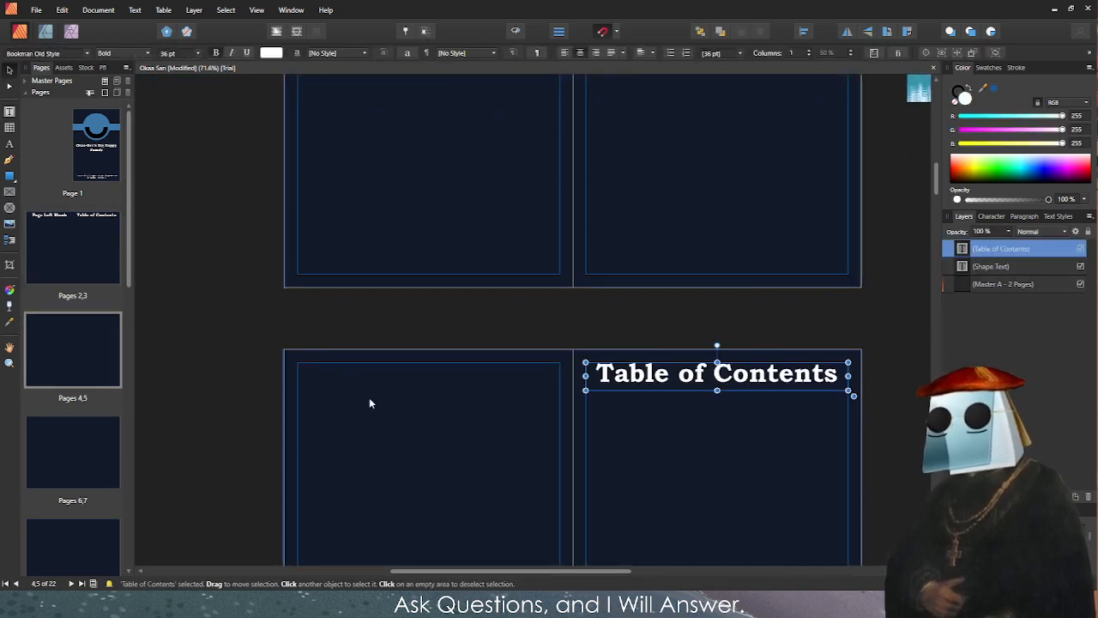
{"action": "left_click_drag", "start_coordinate": [686, 378], "coordinate": [399, 379]}
{"action": "left_click", "coordinate": [350, 311]}
Change the copied heading on page 4 to "Preface".
{"action": "scroll", "coordinate": [343, 326], "scroll_direction": "down", "scroll_amount": 2}
{"action": "scroll", "coordinate": [432, 316], "scroll_direction": "up", "scroll_amount": 5}
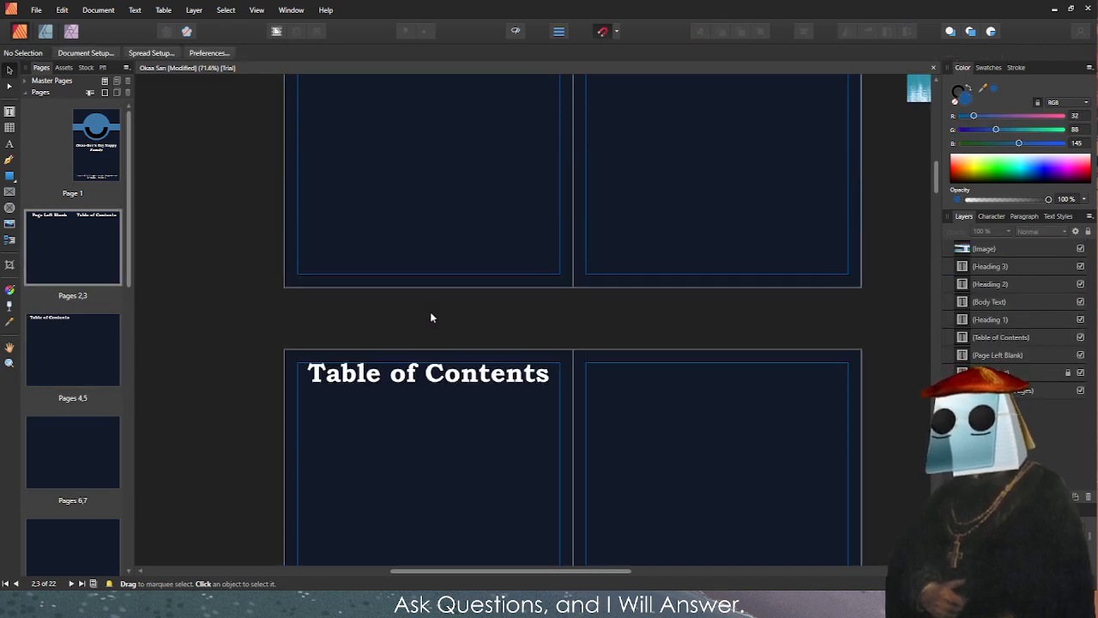
{"action": "scroll", "coordinate": [450, 330], "scroll_direction": "up", "scroll_amount": 3}
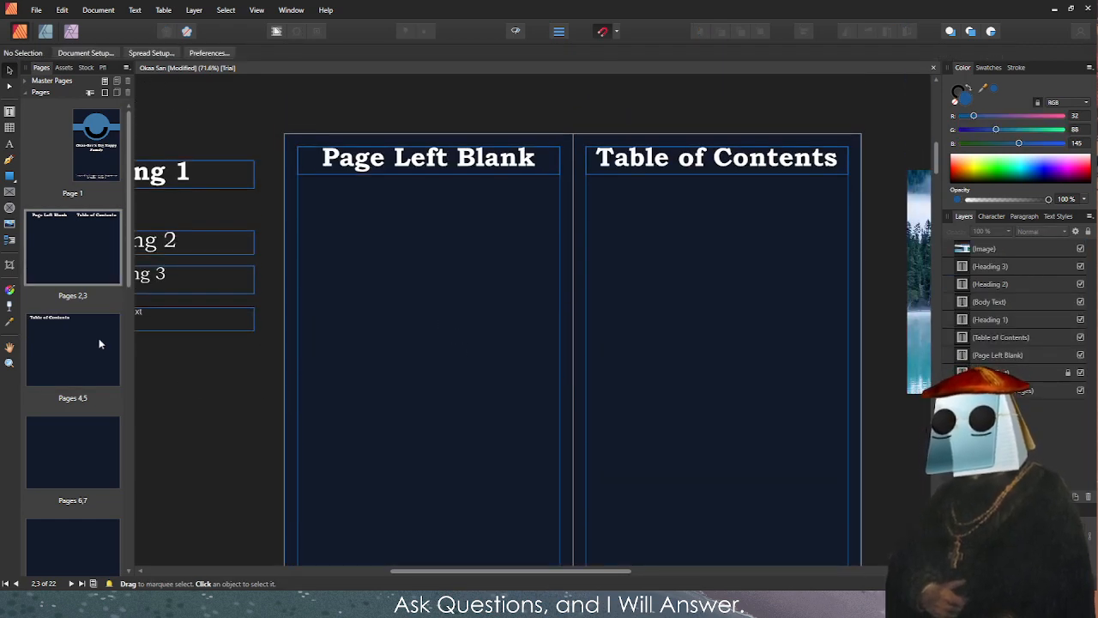
{"action": "left_click", "coordinate": [46, 344]}
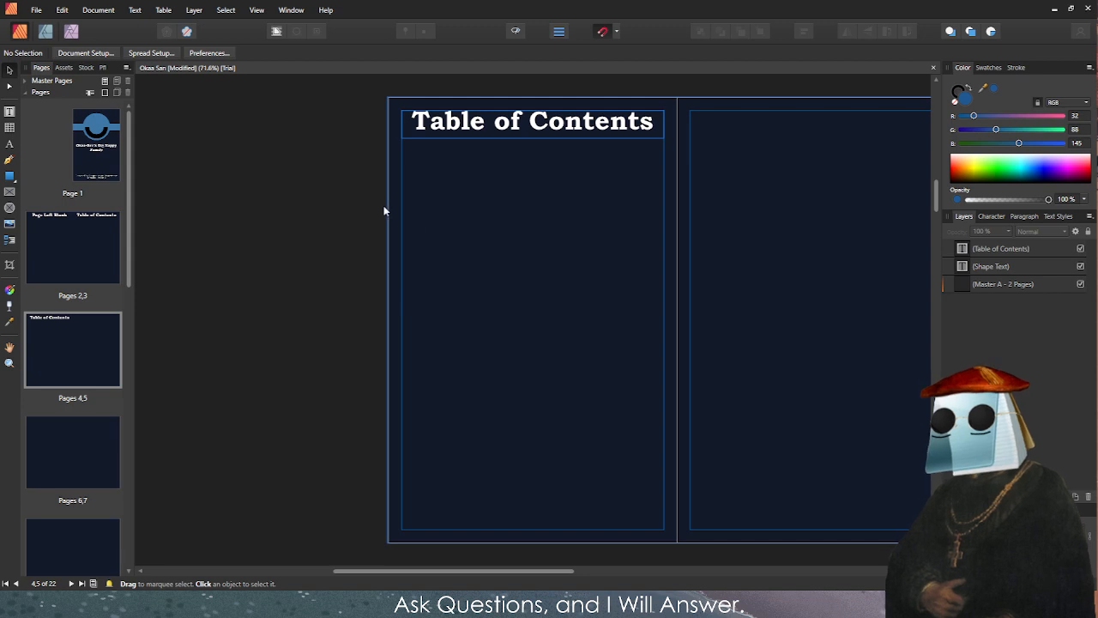
{"action": "left_click_drag", "start_coordinate": [309, 142], "coordinate": [238, 205]}
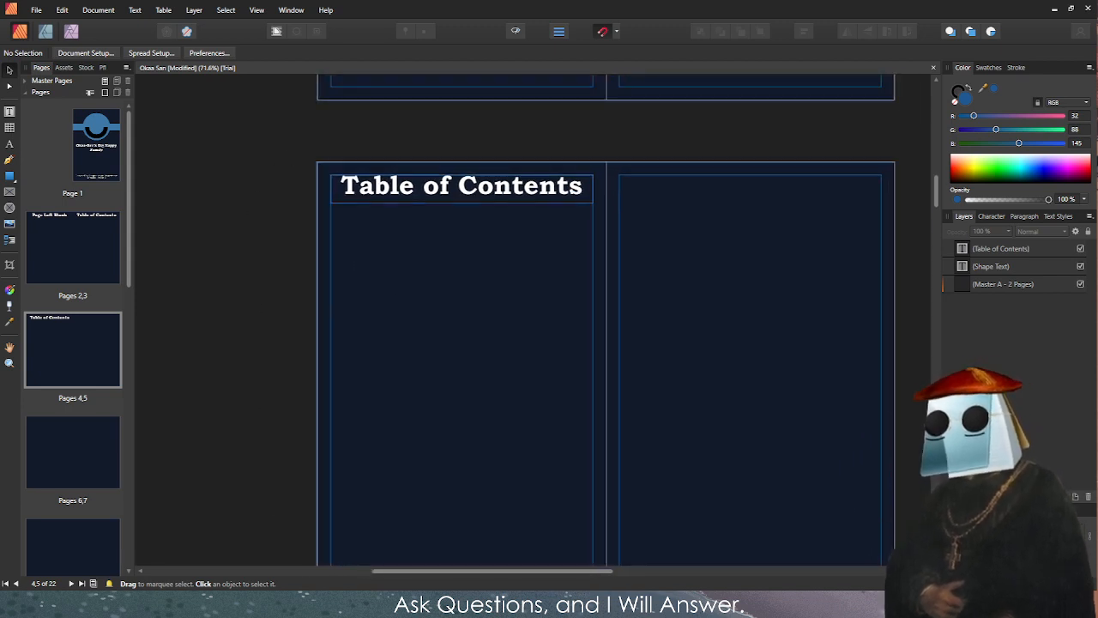
{"action": "type", "text": "Preface"}
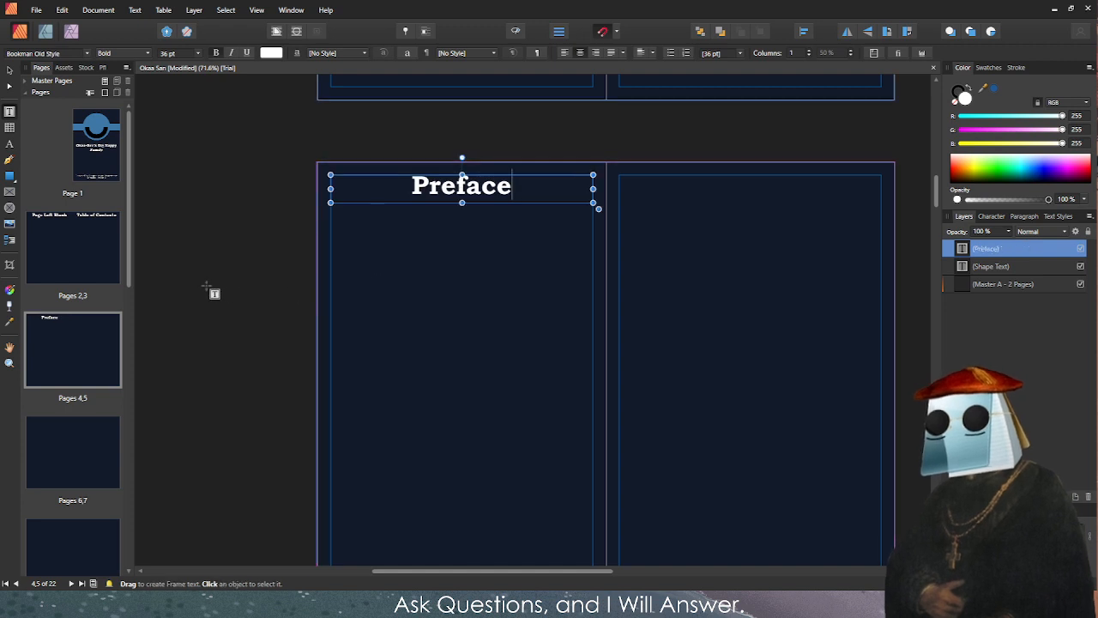
{"action": "key", "text": "Escape"}
Copy the Body Text sample from the pasteboard and place it directly beneath the Preface heading on page 4.
{"action": "scroll", "coordinate": [208, 229], "scroll_direction": "up", "scroll_amount": 2}
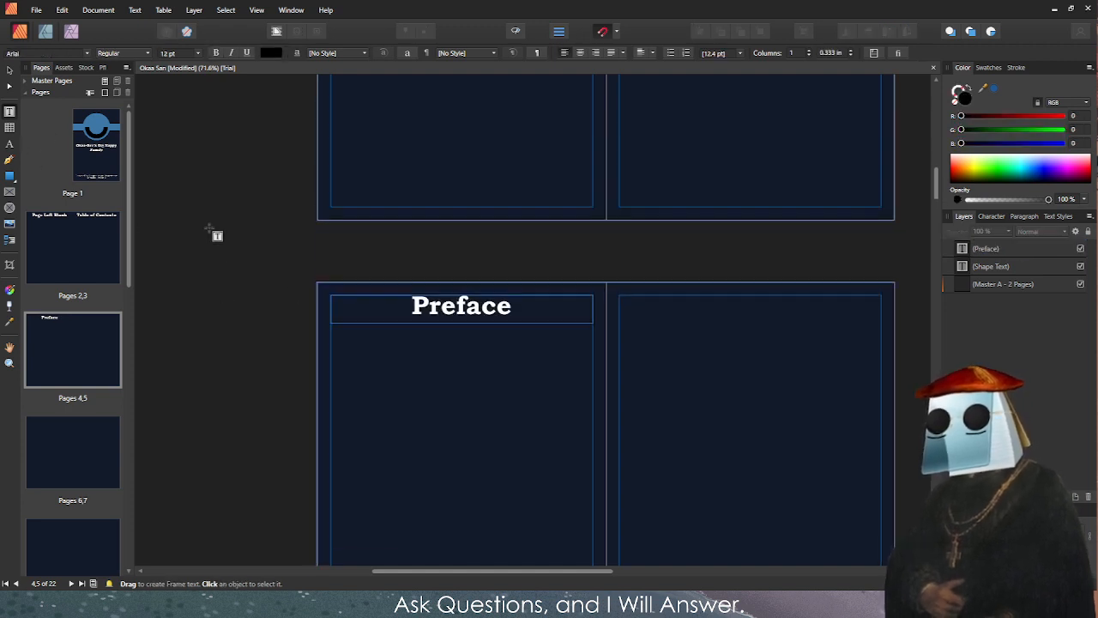
{"action": "scroll", "coordinate": [214, 234], "scroll_direction": "up", "scroll_amount": 3}
{"action": "left_click", "coordinate": [207, 143]}
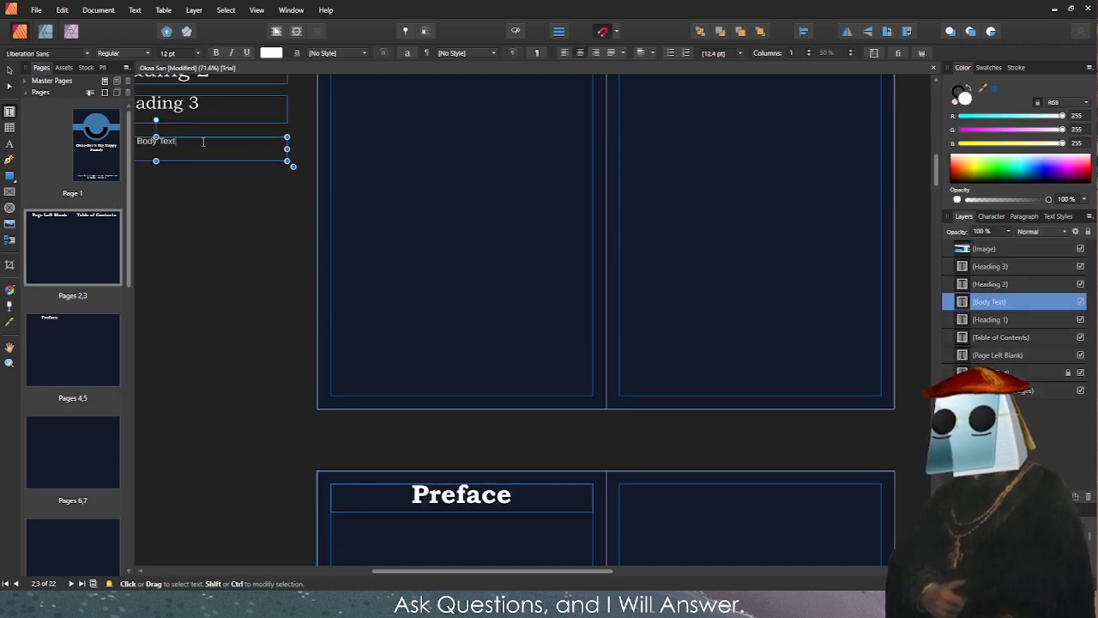
{"action": "key", "text": "Escape"}
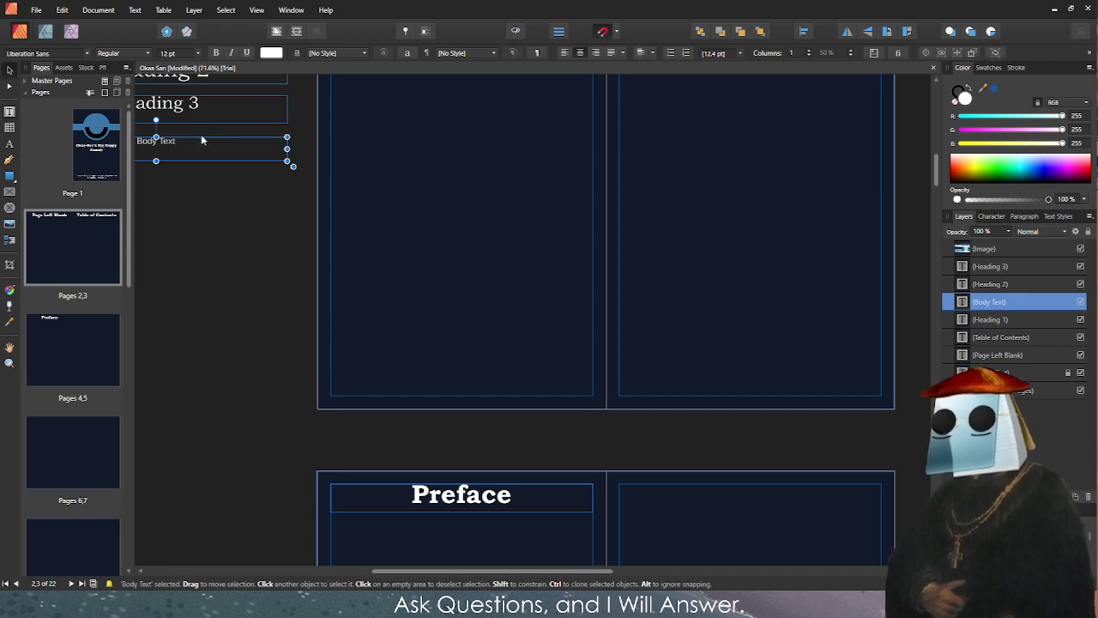
{"action": "key", "text": "ctrl+c"}
{"action": "key", "text": "ctrl+v"}
{"action": "left_click_drag", "start_coordinate": [569, 161], "coordinate": [410, 353]}
{"action": "scroll", "coordinate": [429, 347], "scroll_direction": "up", "scroll_amount": 4}
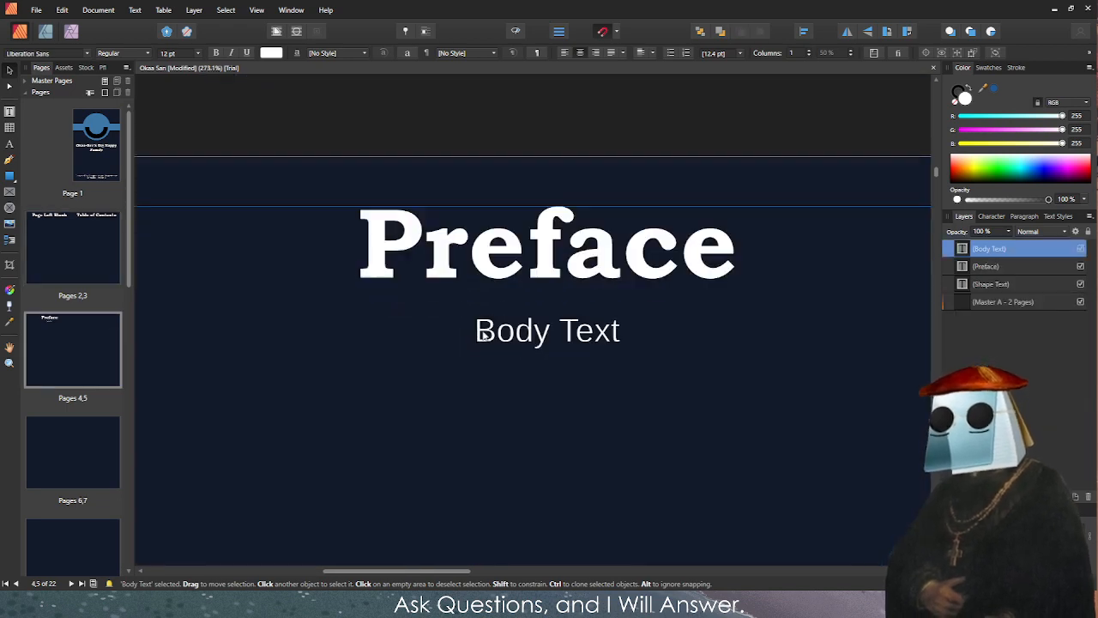
Left-align the Body Text sample beneath the Preface heading.
{"action": "triple_click", "coordinate": [549, 333]}
{"action": "left_click", "coordinate": [563, 53]}
{"action": "scroll", "coordinate": [540, 272], "scroll_direction": "down", "scroll_amount": 2}
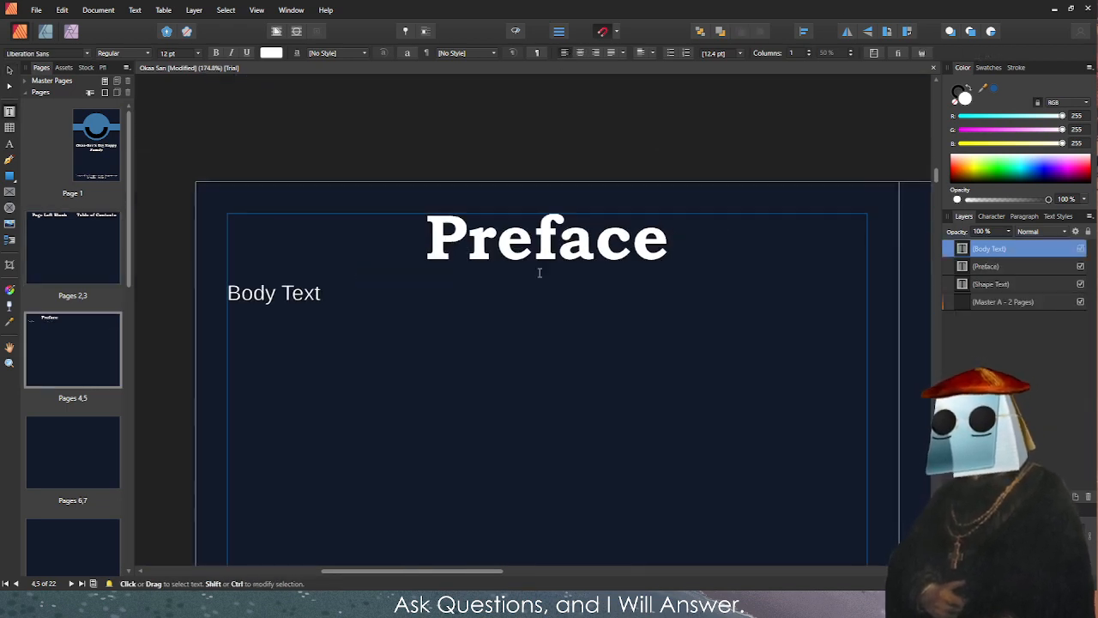
{"action": "key", "text": "Escape"}
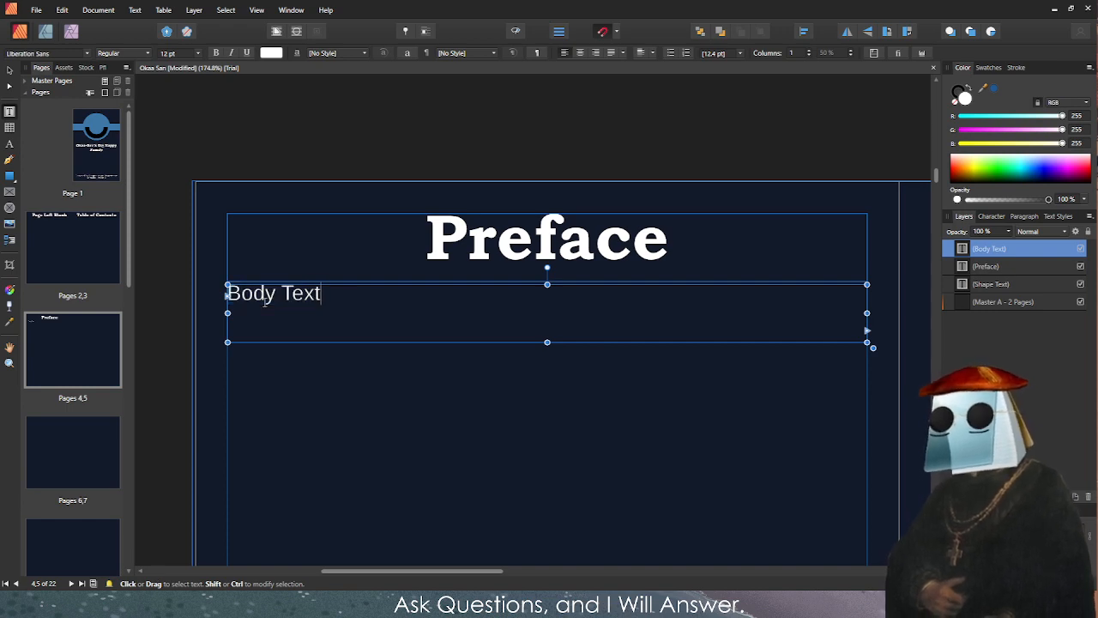
Replace the sample with the pasted preface text, starting "Okaa-San's Big Happy Family has been in my head", and extend its frame to fit.
{"action": "key", "text": "ctrl+a"}
{"action": "key", "text": "ctrl+v"}
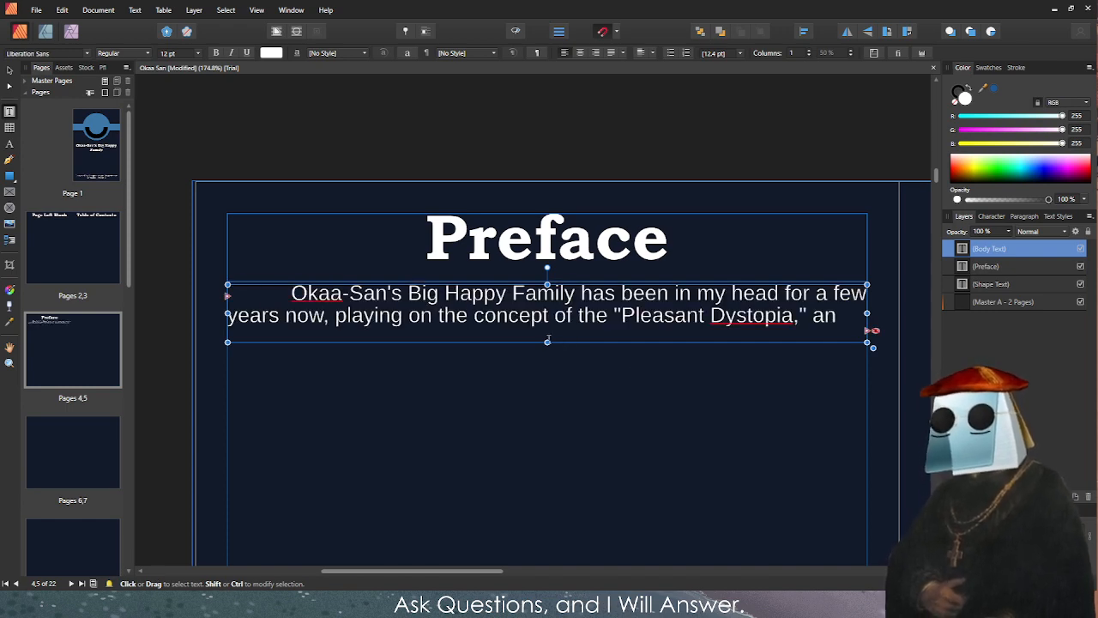
{"action": "left_click_drag", "start_coordinate": [547, 343], "coordinate": [583, 330]}
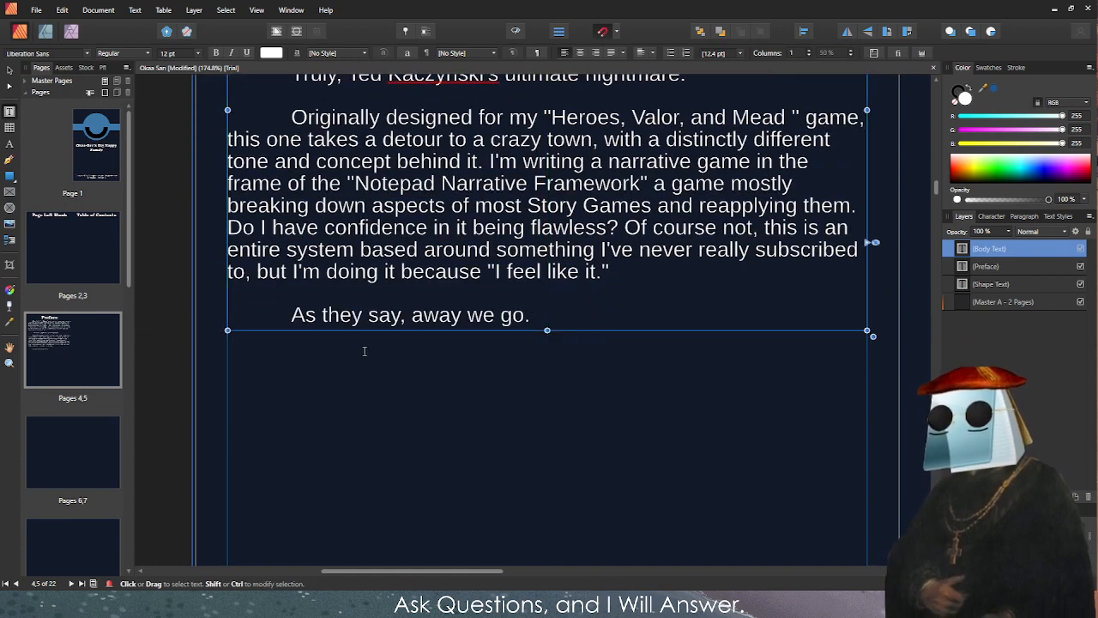
{"action": "left_click", "coordinate": [192, 309]}
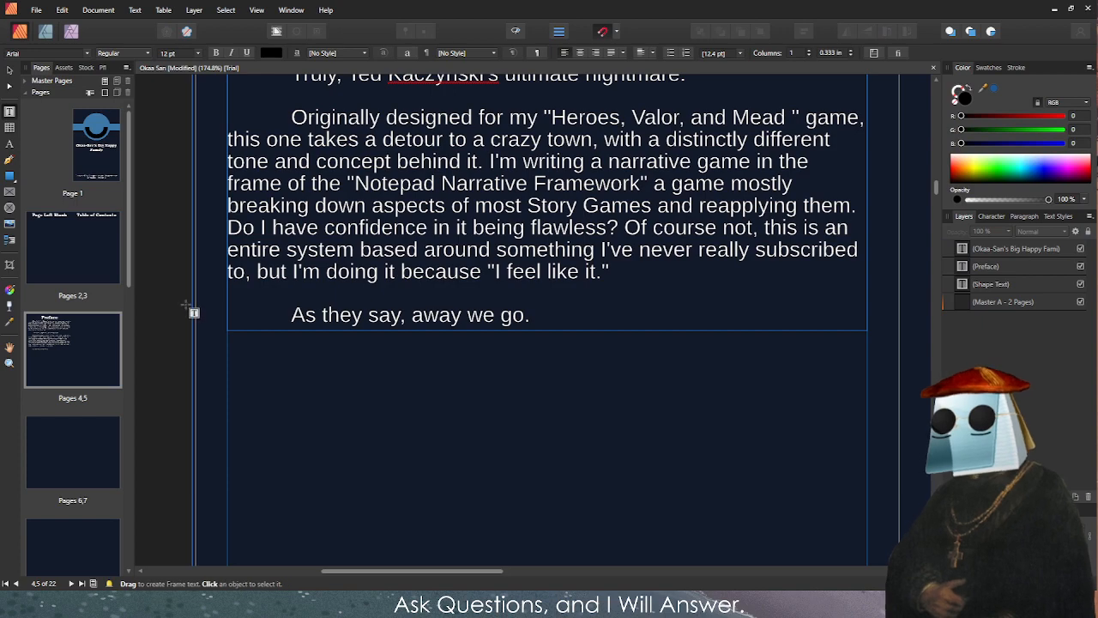
Check the layout of the preface text beneath its heading on page 4.
{"action": "scroll", "coordinate": [191, 309], "scroll_direction": "down", "scroll_amount": 3}
{"action": "scroll", "coordinate": [191, 309], "scroll_direction": "up", "scroll_amount": 2}
{"action": "left_click", "coordinate": [306, 223]}
{"action": "key", "text": "ctrl+a"}
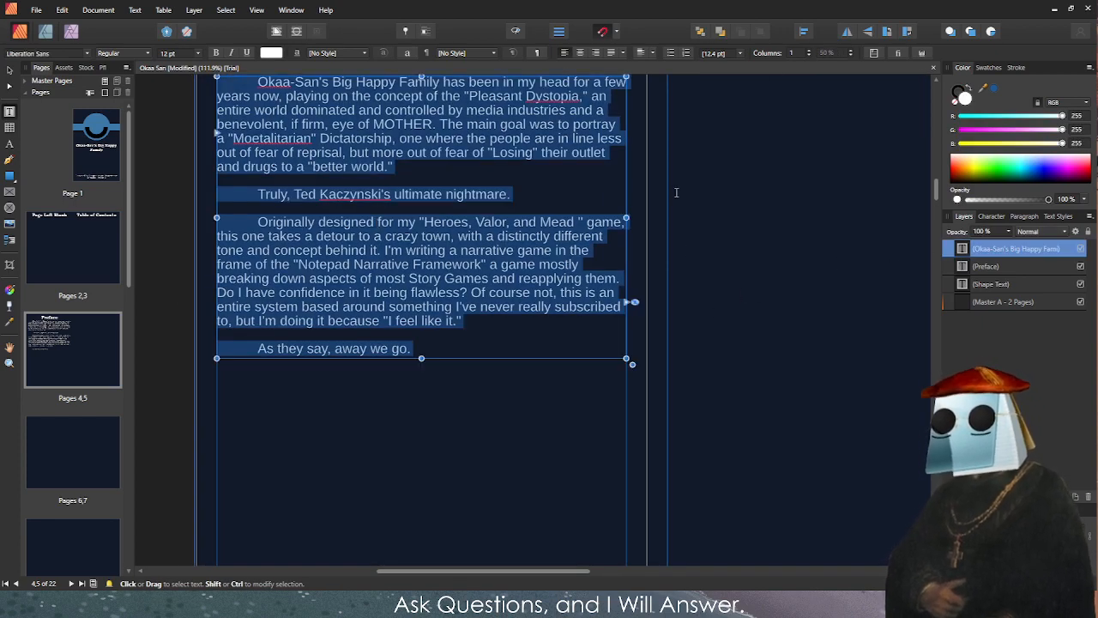
{"action": "scroll", "coordinate": [361, 225], "scroll_direction": "up", "scroll_amount": 2}
{"action": "left_click", "coordinate": [279, 183]}
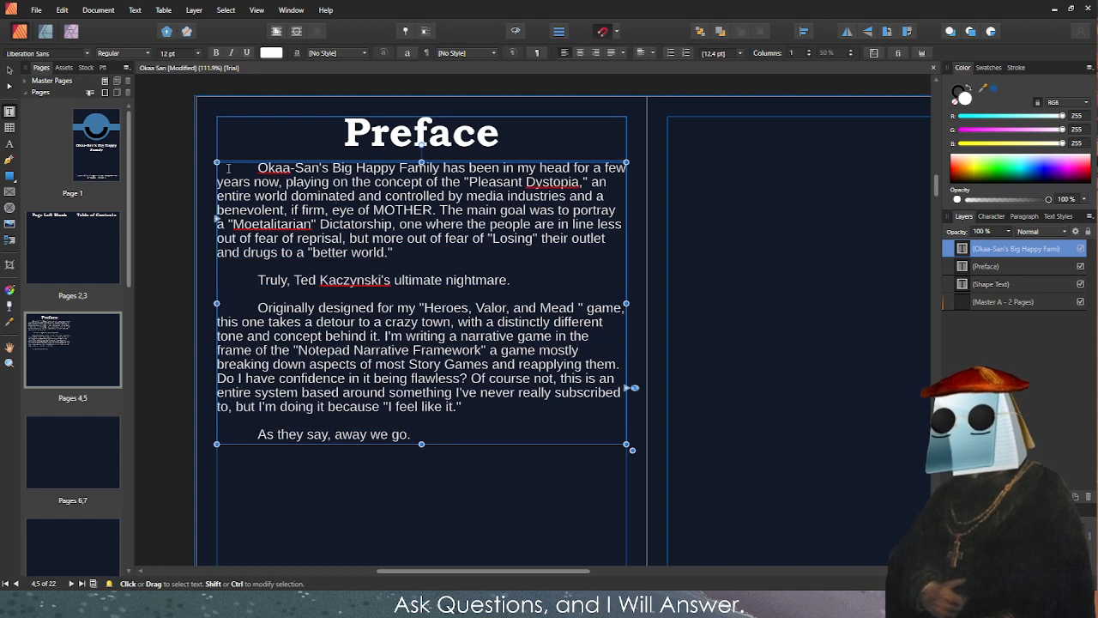
Remove the extra tab indent from the second and third paragraphs of the preface text, leaving a single first-line indent.
{"action": "left_click_drag", "start_coordinate": [278, 183], "coordinate": [514, 377]}
{"action": "left_click", "coordinate": [413, 268]}
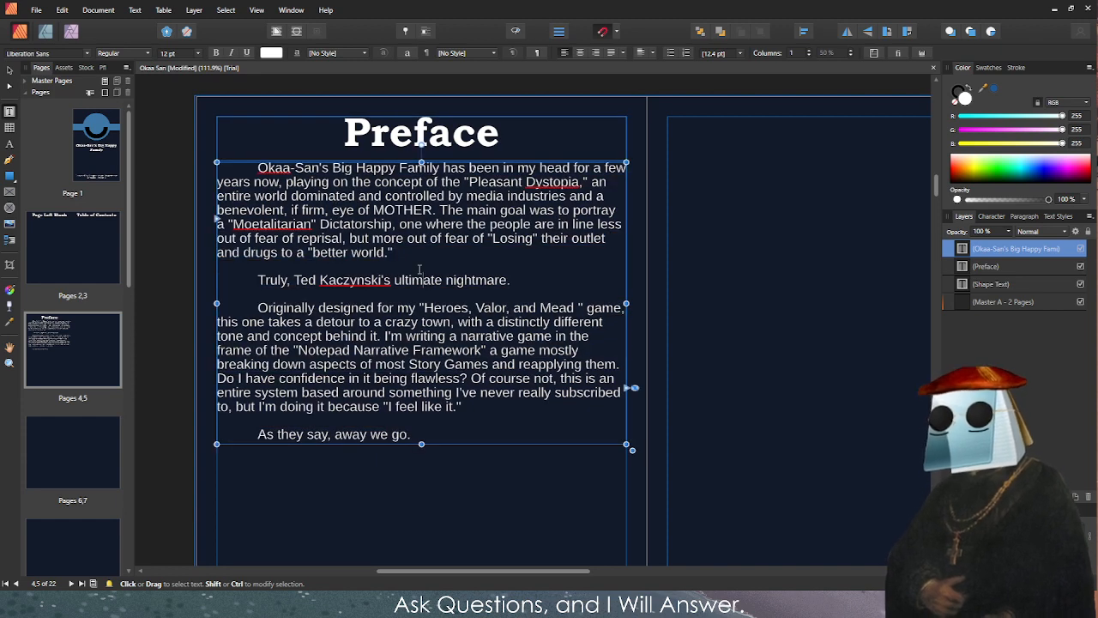
{"action": "left_click", "coordinate": [252, 276]}
{"action": "key", "text": "BackSpace"}
{"action": "key", "text": "BackSpace"}
{"action": "key", "text": "Return"}
{"action": "key", "text": "Return"}
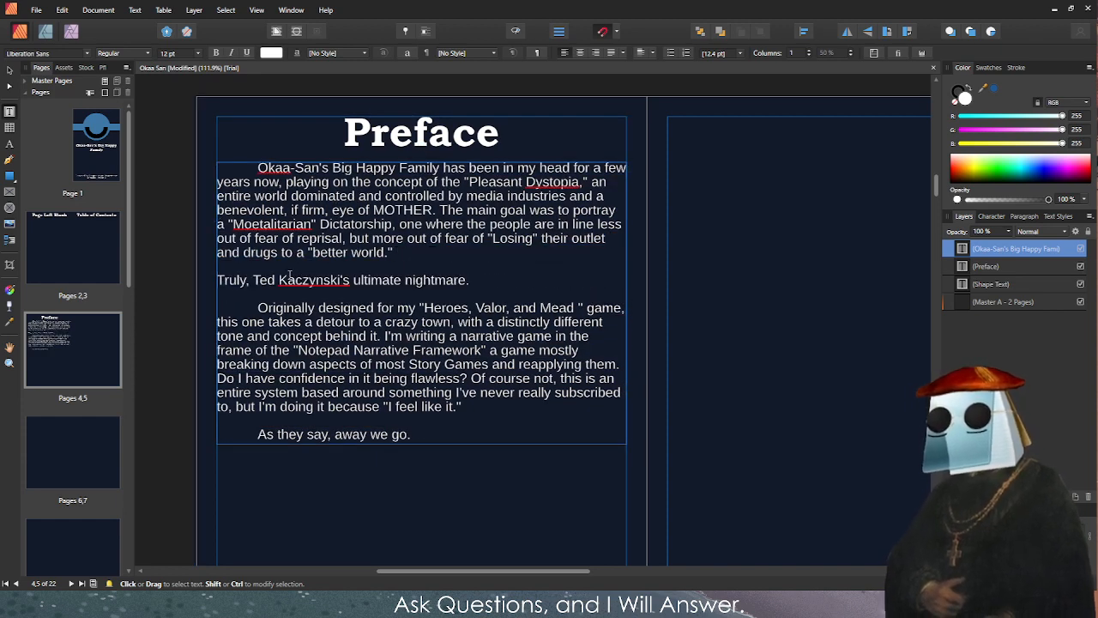
{"action": "key", "text": "Tab"}
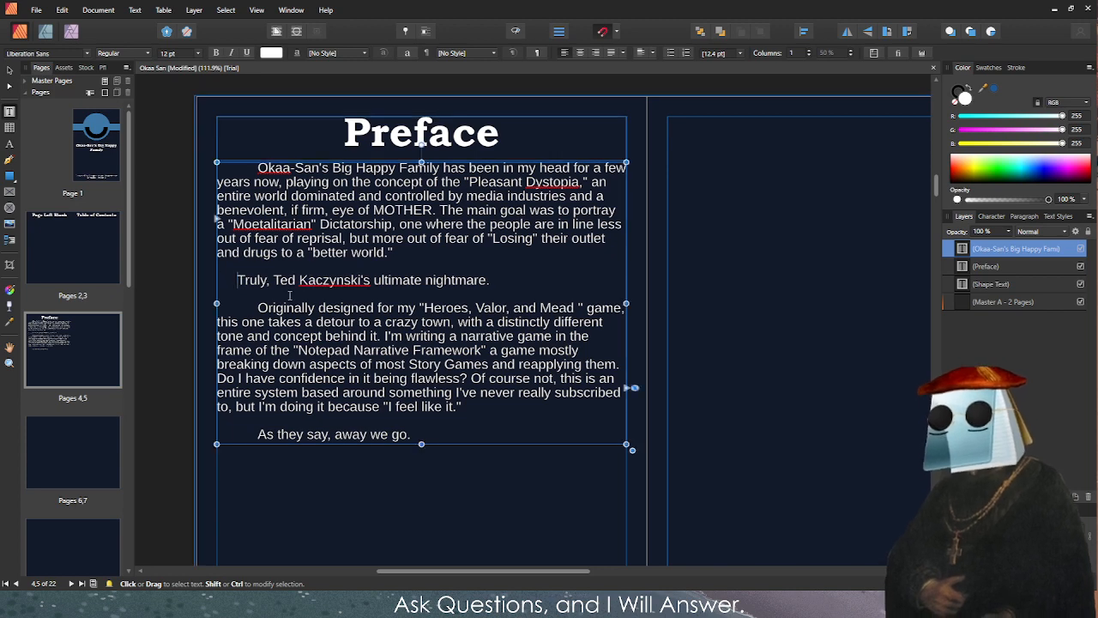
{"action": "key", "text": "BackSpace"}
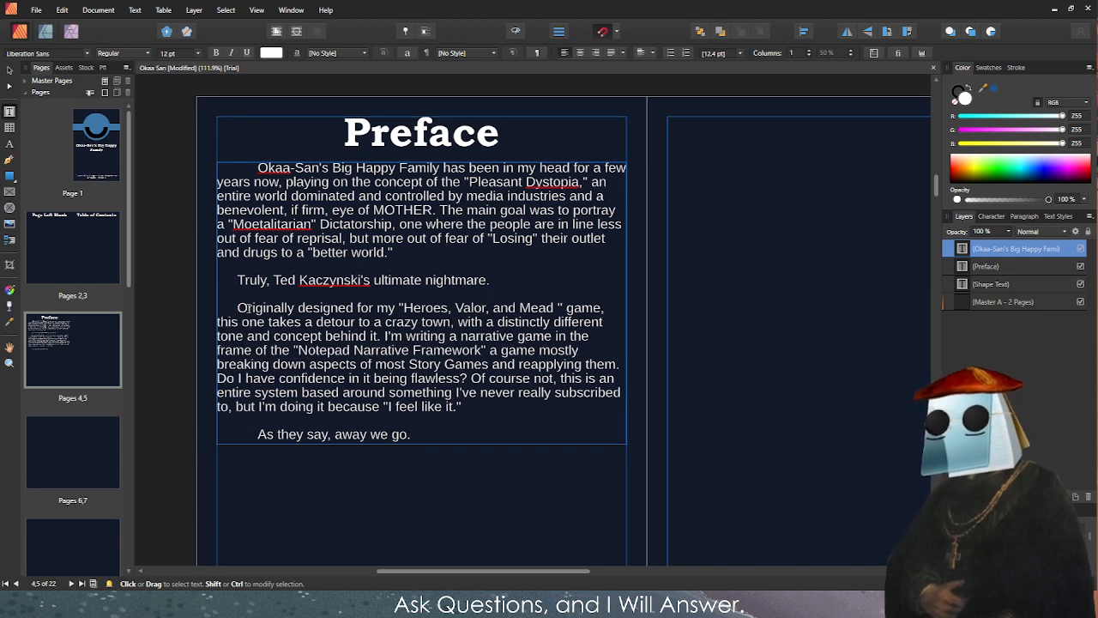
Remove the extra tab indent from the first and last paragraphs of the preface text.
{"action": "left_click", "coordinate": [257, 169]}
{"action": "key", "text": "BackSpace"}
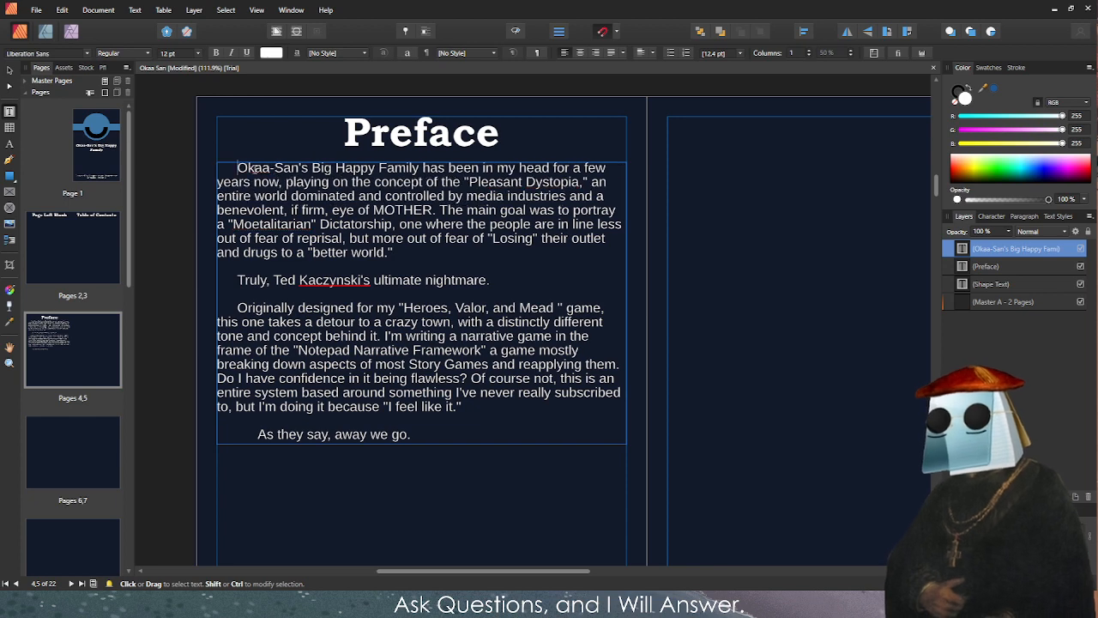
{"action": "left_click", "coordinate": [246, 430]}
{"action": "key", "text": "BackSpace"}
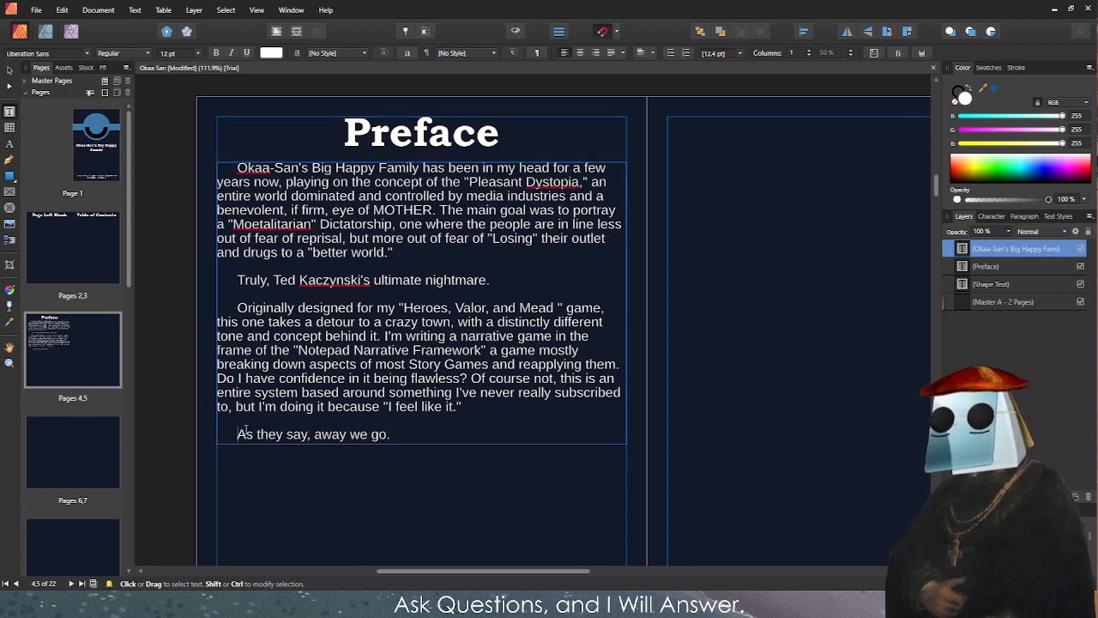
Justify all four paragraphs of the preface text, keeping the last lines left-aligned.
{"action": "left_click_drag", "start_coordinate": [410, 436], "coordinate": [466, 95]}
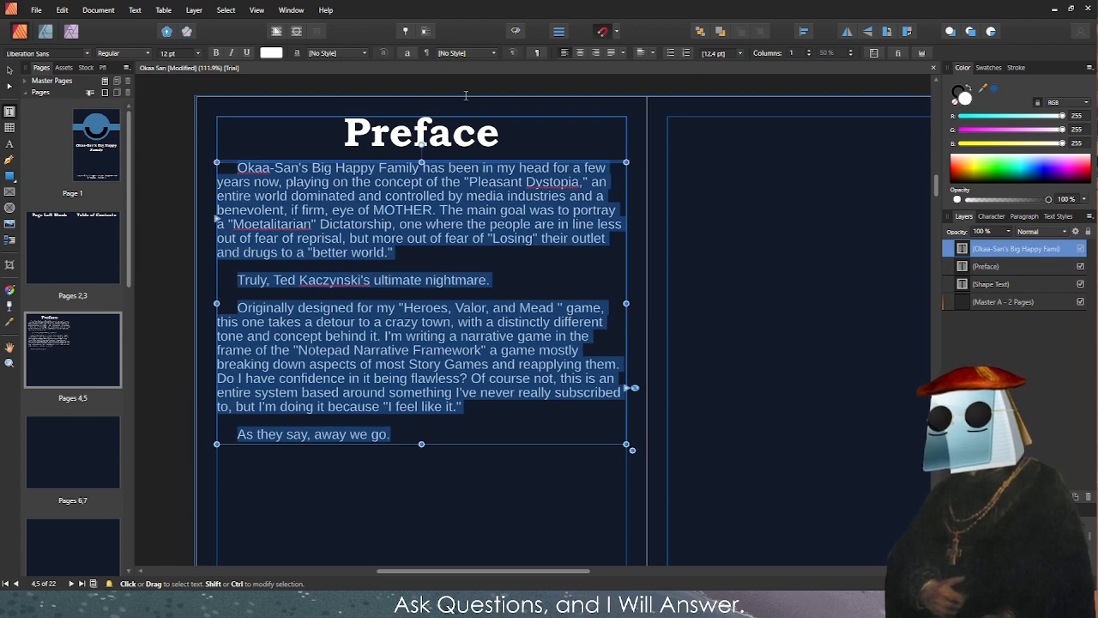
{"action": "left_click", "coordinate": [610, 54]}
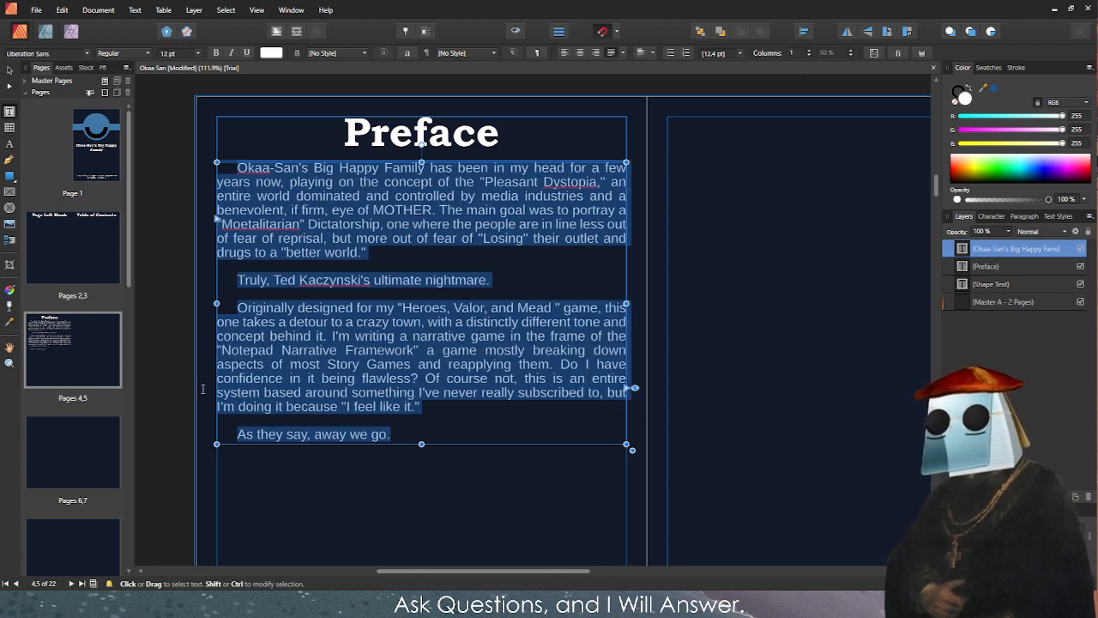
{"action": "left_click", "coordinate": [199, 222]}
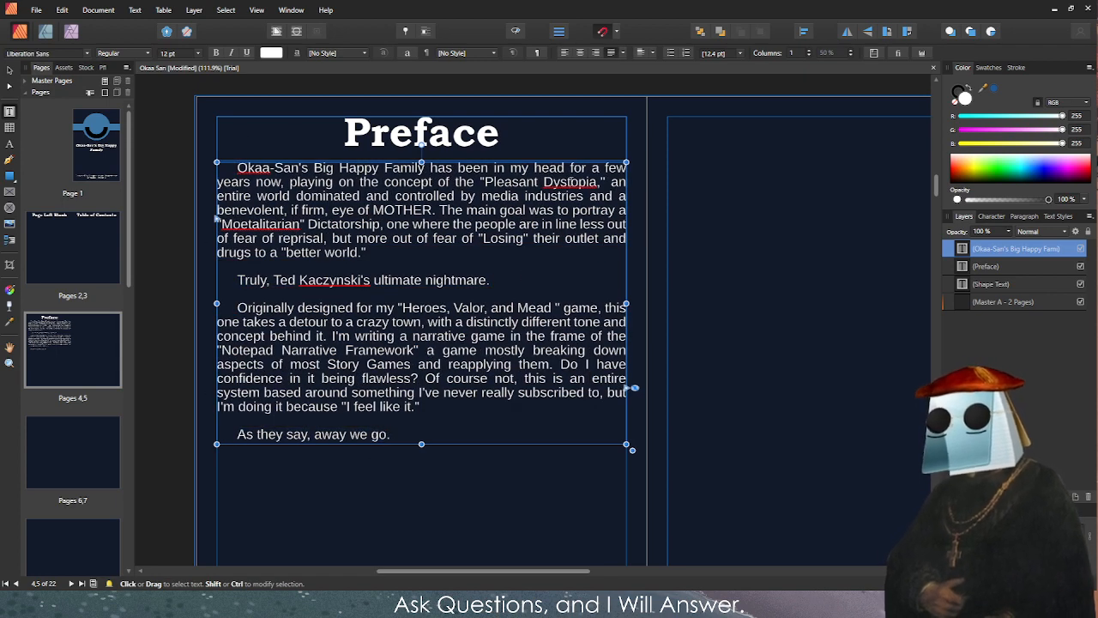
{"action": "double_click", "coordinate": [570, 183]}
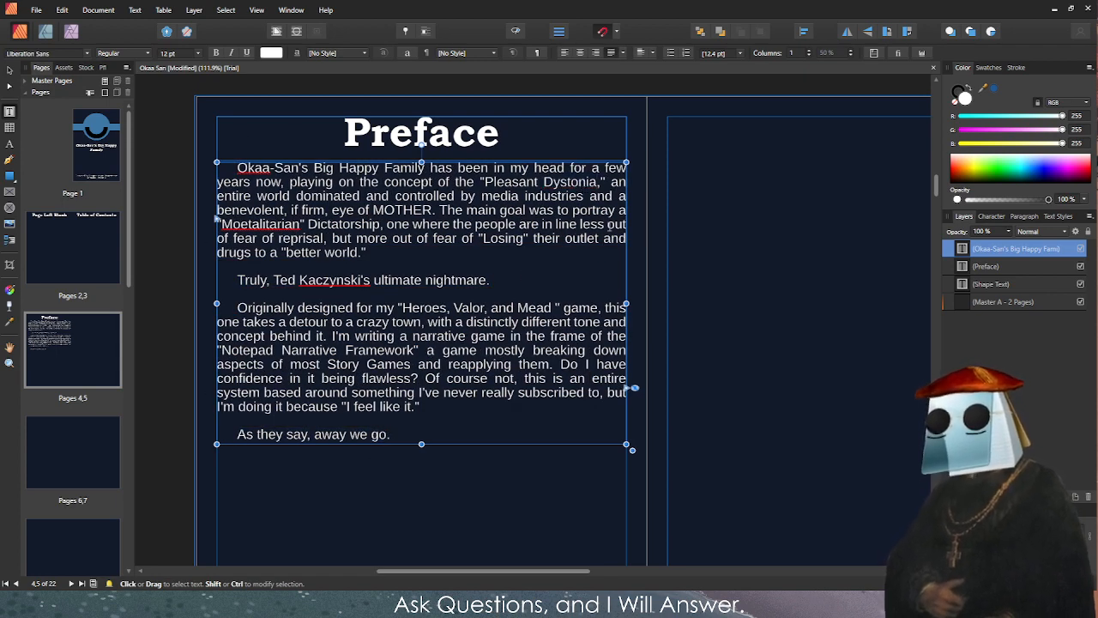
{"action": "left_click", "coordinate": [256, 206]}
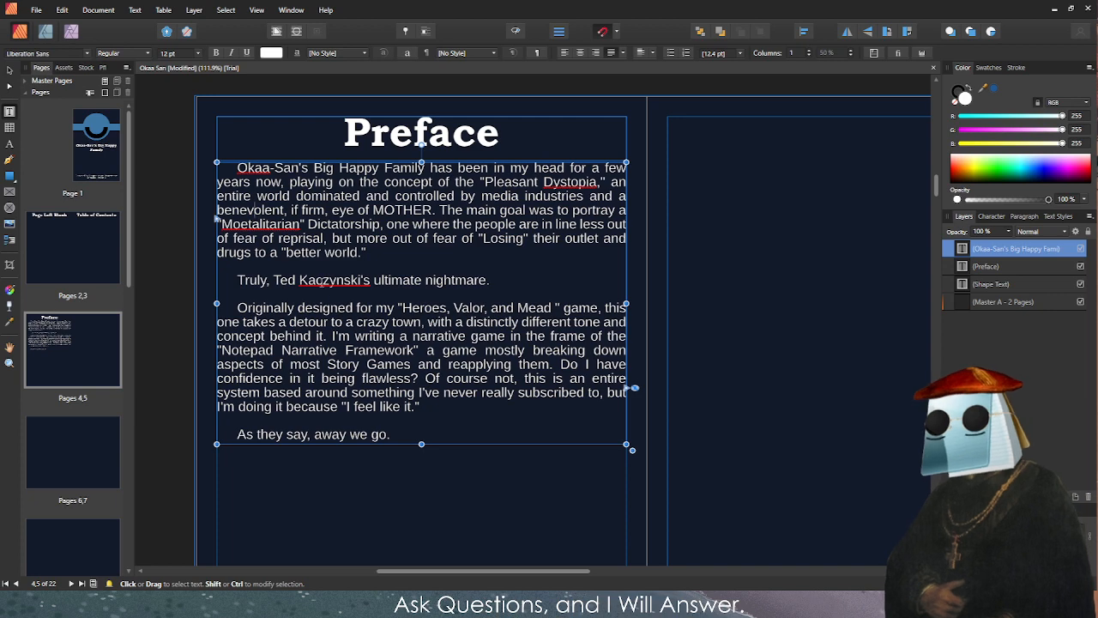
{"action": "double_click", "coordinate": [311, 281]}
{"action": "left_click", "coordinate": [310, 281]}
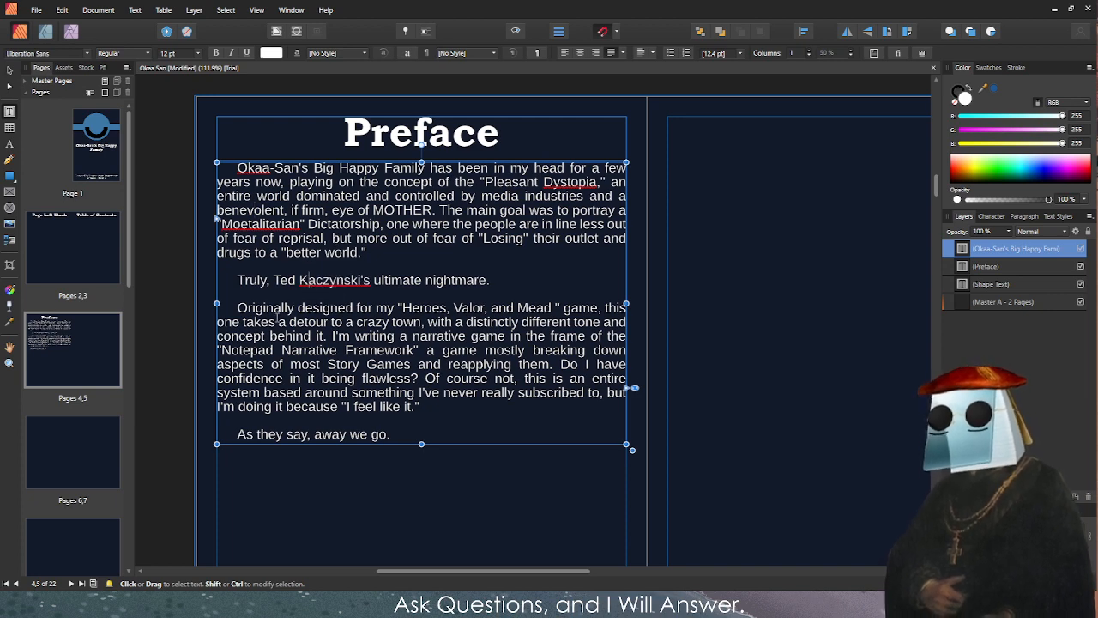
{"action": "key", "text": "Escape"}
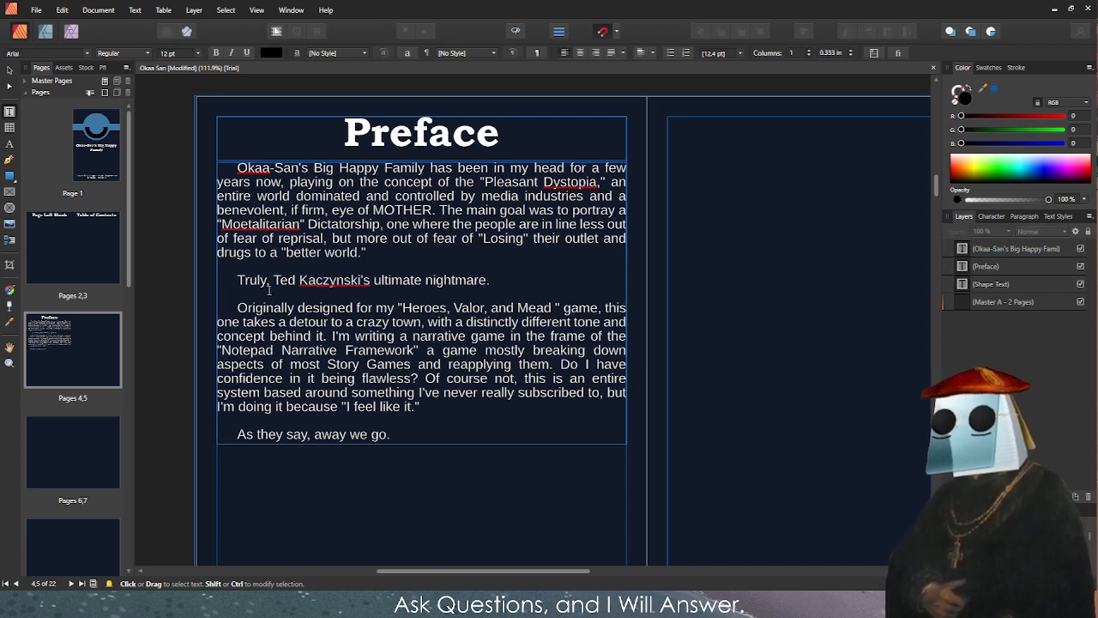
Select the whole preface text and set the space after its paragraphs to 8 pt.
{"action": "left_click", "coordinate": [228, 169]}
{"action": "key", "text": "ctrl+a"}
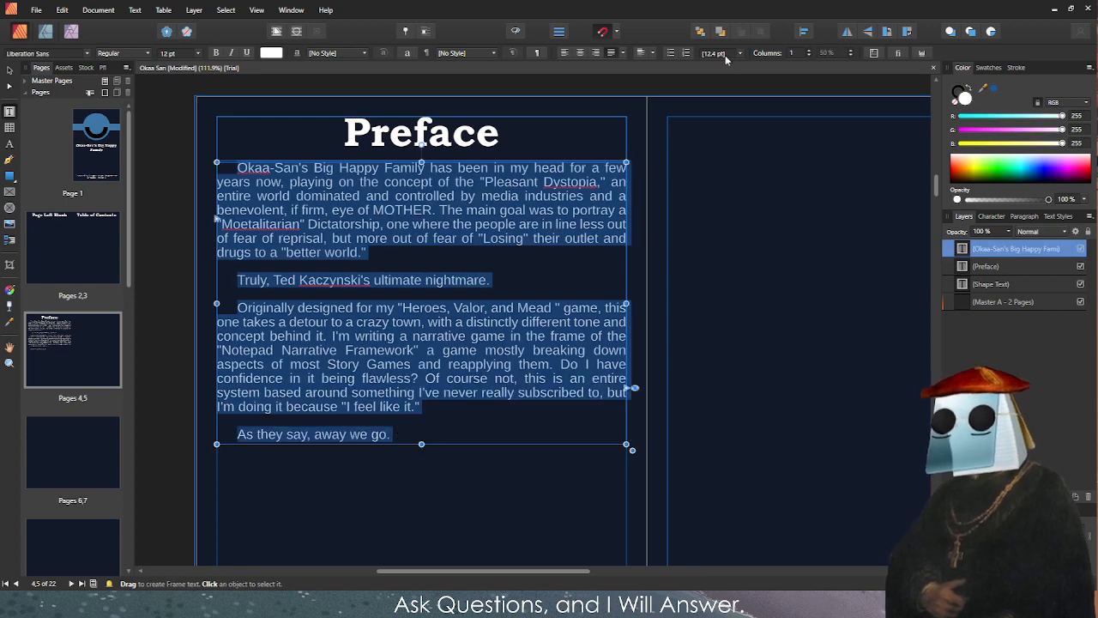
{"action": "left_click", "coordinate": [541, 52]}
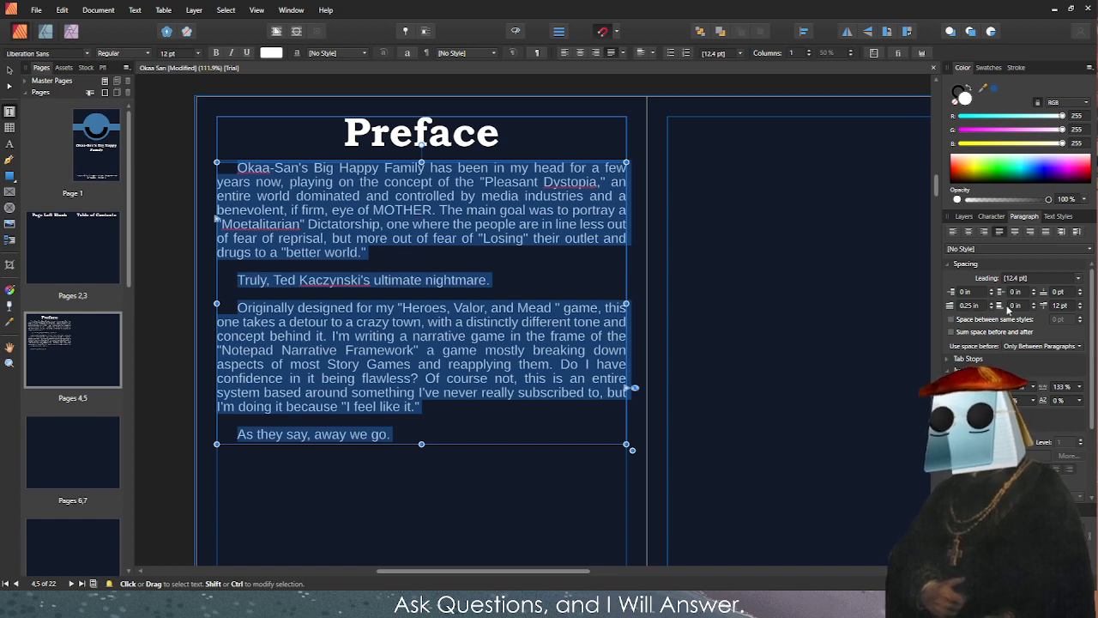
{"action": "left_click", "coordinate": [1061, 307]}
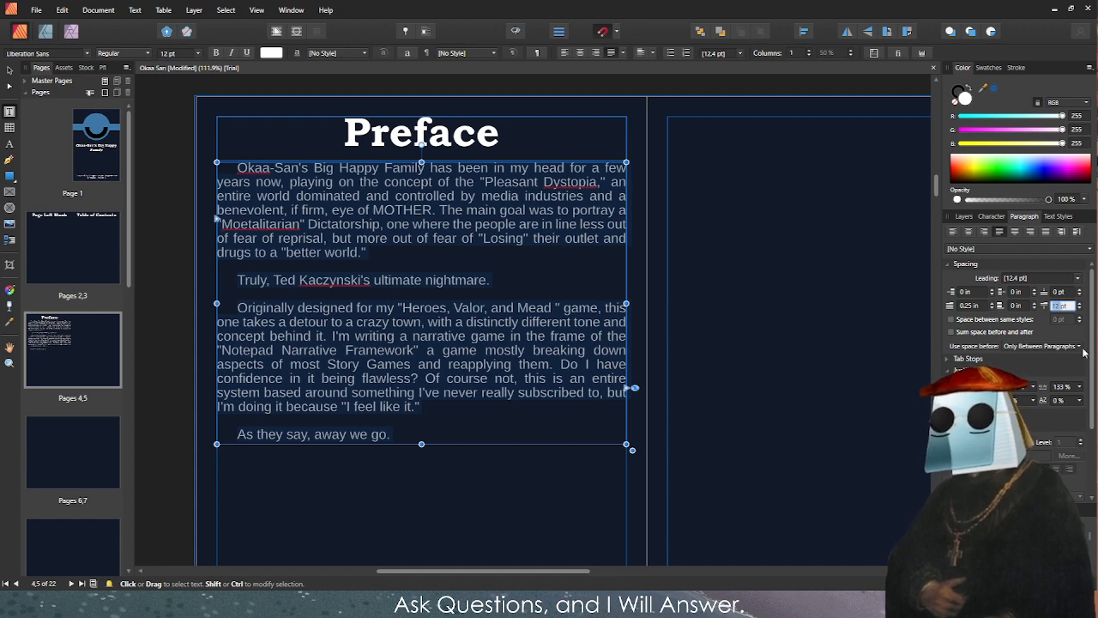
{"action": "type", "text": "6pt"}
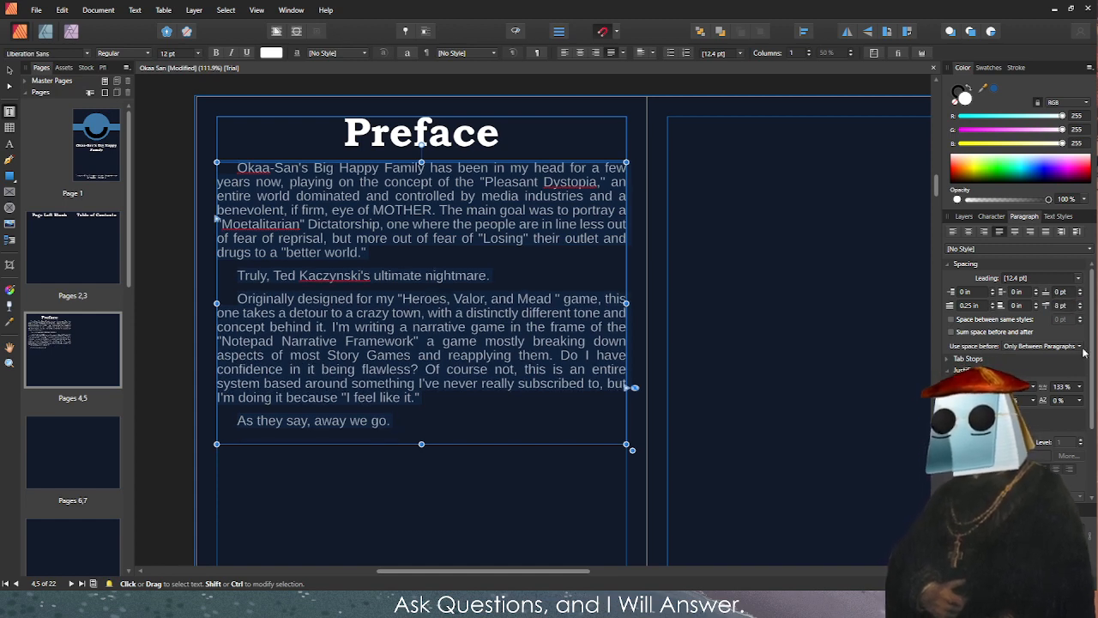
Try the preface text with 0 pt of space after its paragraphs.
{"action": "left_click", "coordinate": [1062, 305]}
{"action": "type", "text": "0"}
{"action": "key", "text": "Return"}
Set the space after the preface paragraphs to 6 pt and shorten the text frame to fit.
{"action": "left_click", "coordinate": [1062, 306]}
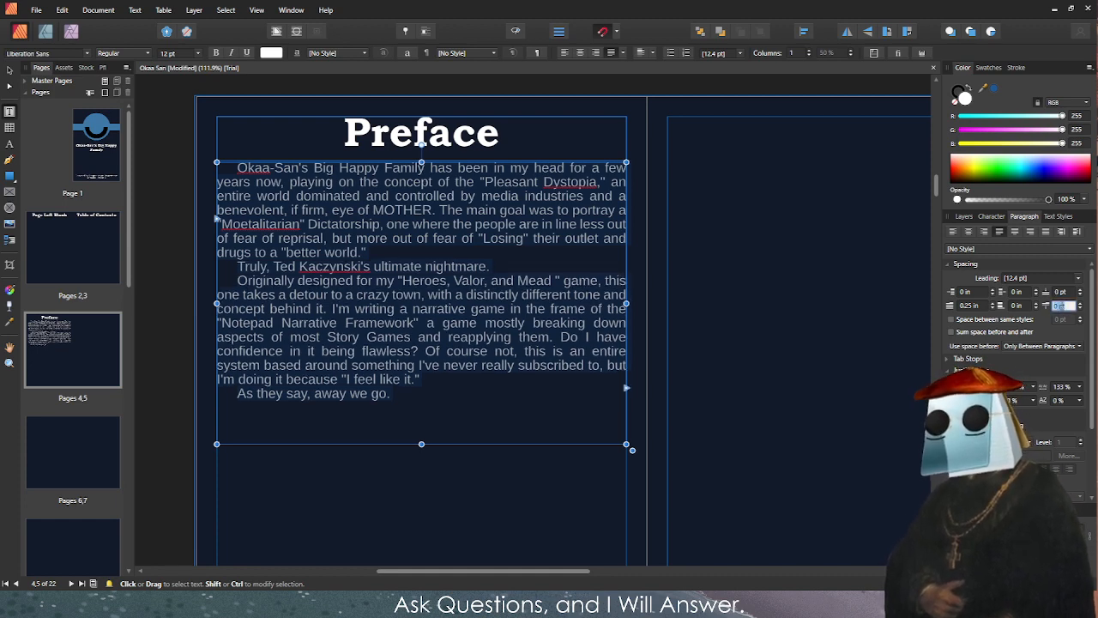
{"action": "type", "text": "1"}
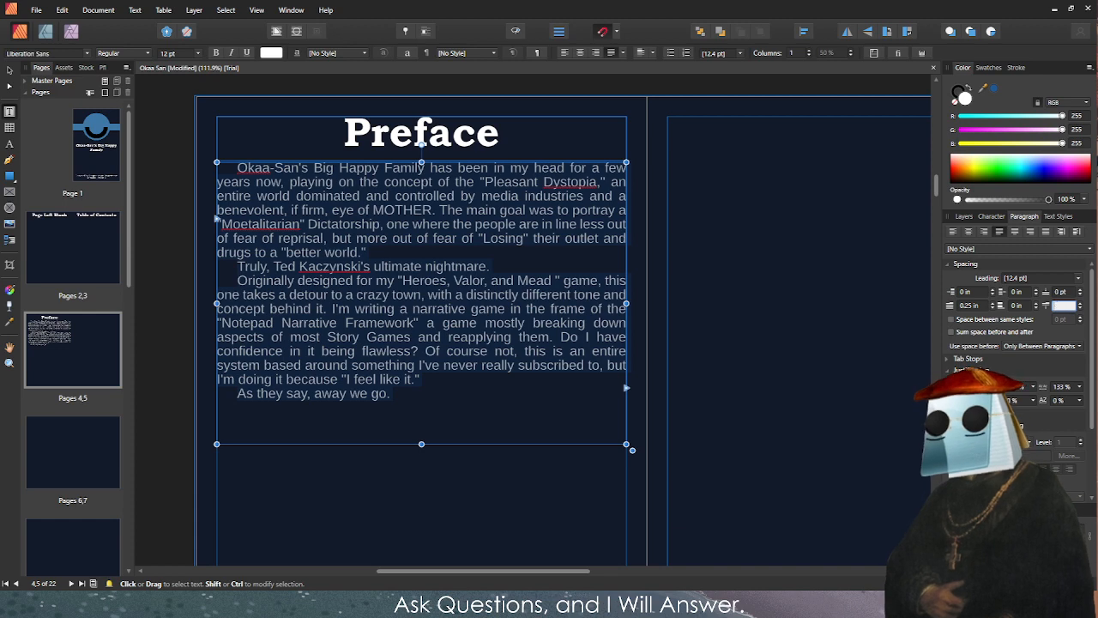
{"action": "type", "text": "6"}
{"action": "key", "text": "Return"}
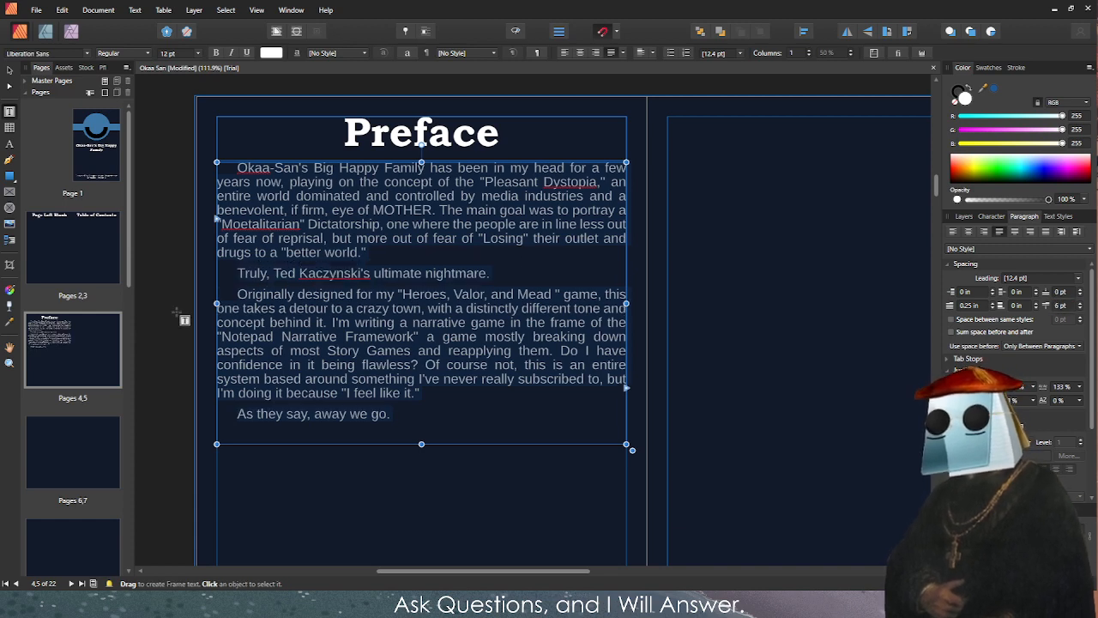
{"action": "left_click_drag", "start_coordinate": [421, 443], "coordinate": [421, 427]}
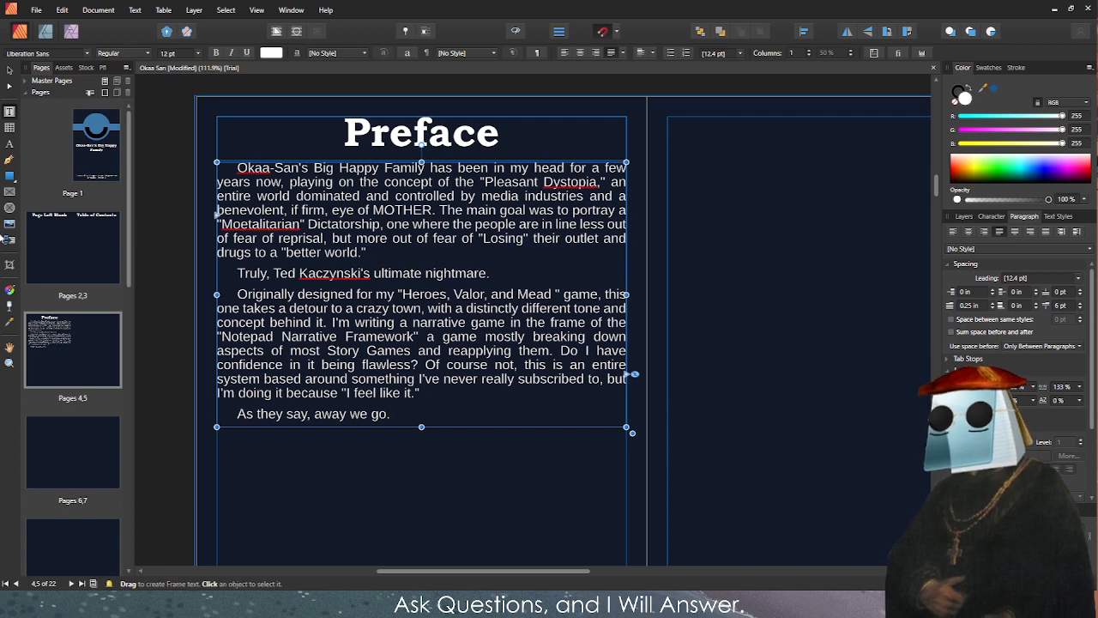
Draw a large blue rectangle without a stroke beneath the preface text and centre it between the page 4 margins.
{"action": "left_click", "coordinate": [9, 176]}
{"action": "scroll", "coordinate": [231, 254], "scroll_direction": "down", "scroll_amount": 3}
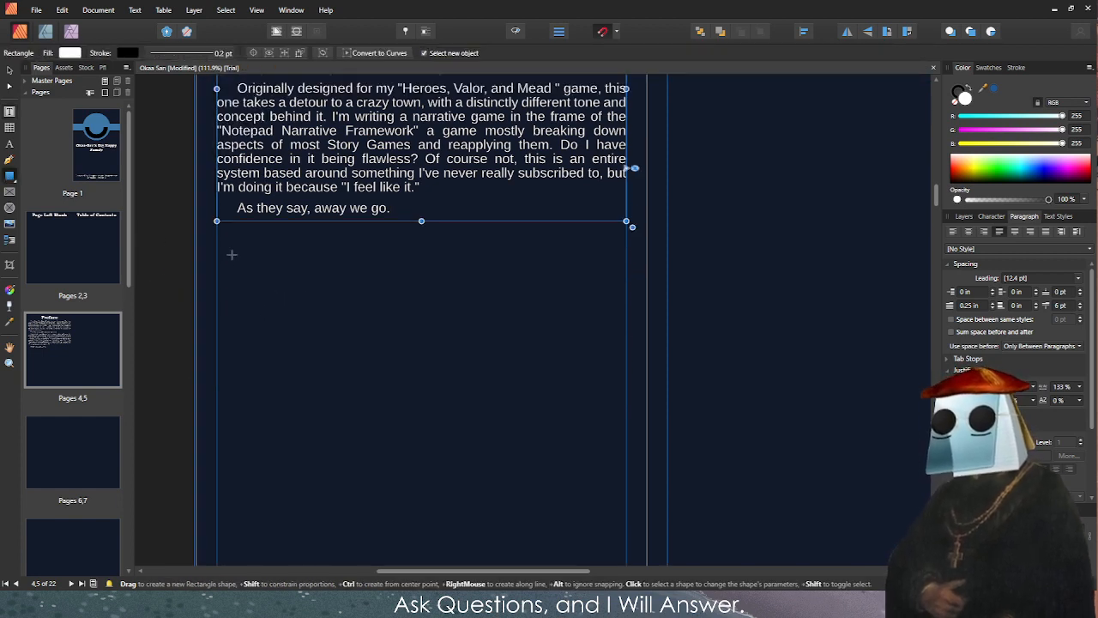
{"action": "left_click", "coordinate": [1021, 166]}
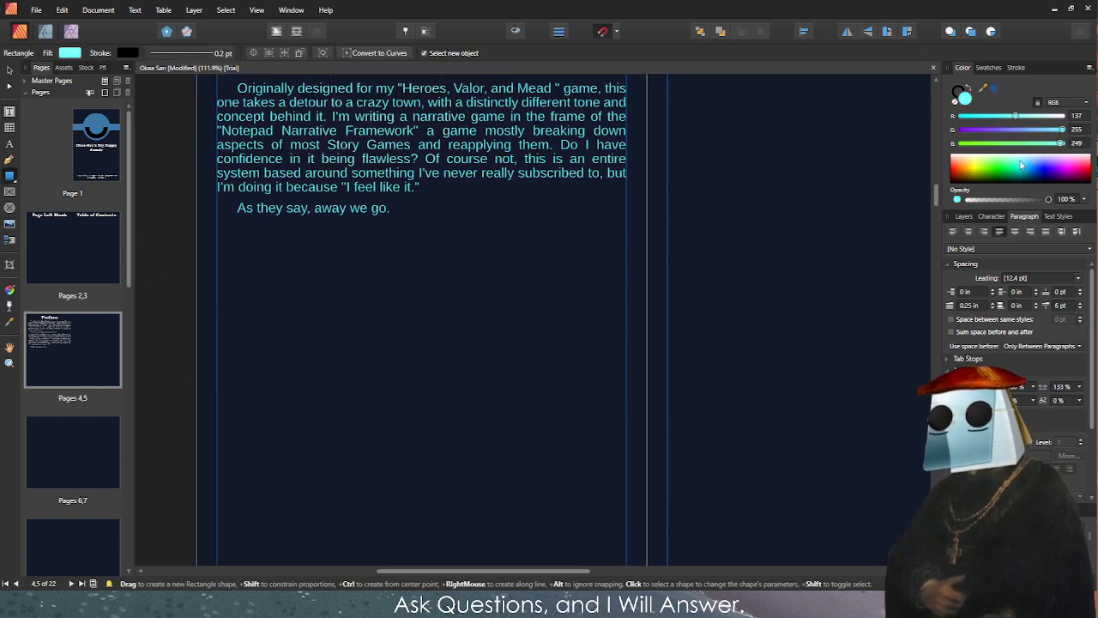
{"action": "left_click", "coordinate": [1042, 176]}
{"action": "key", "text": "ctrl+z"}
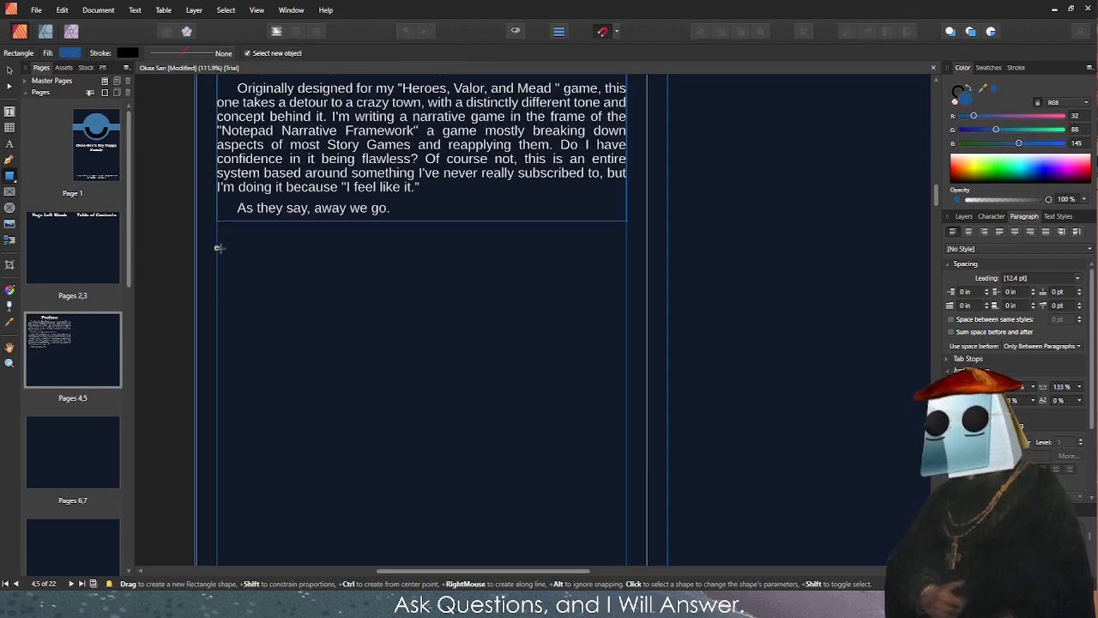
{"action": "left_click_drag", "start_coordinate": [217, 248], "coordinate": [607, 541]}
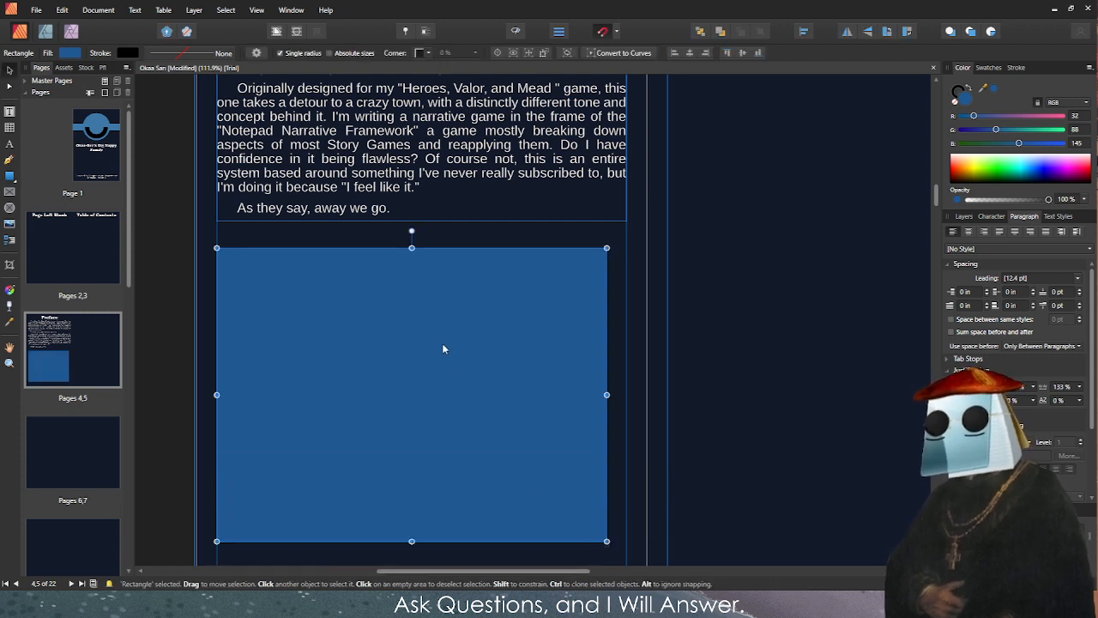
{"action": "left_click_drag", "start_coordinate": [442, 349], "coordinate": [453, 361]}
{"action": "scroll", "coordinate": [412, 363], "scroll_direction": "down", "scroll_amount": 2}
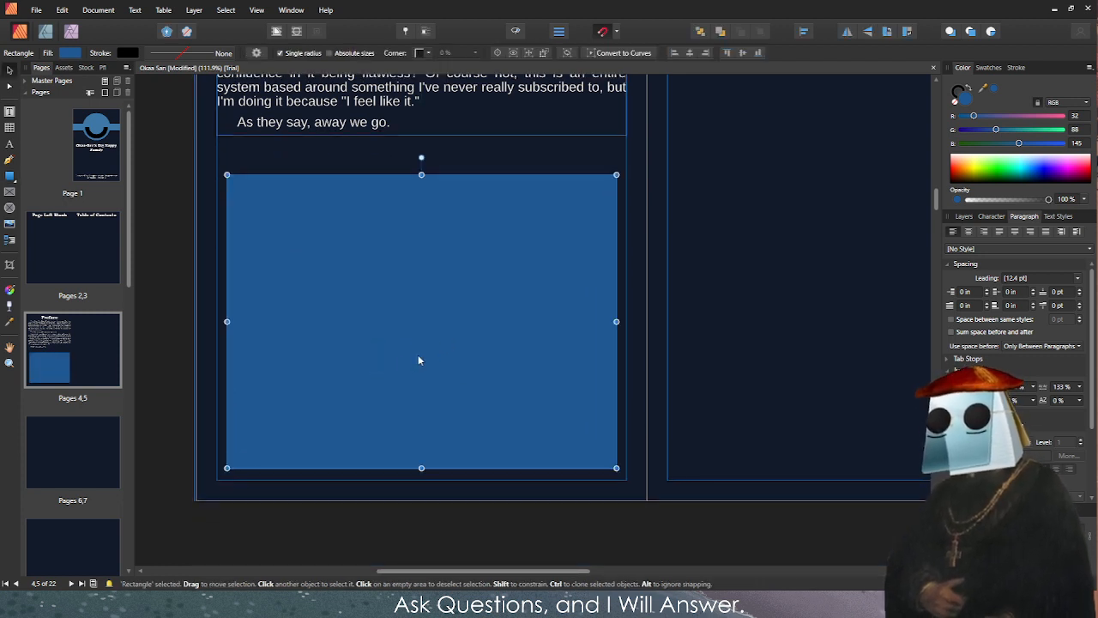
{"action": "left_click", "coordinate": [549, 473]}
Extend the blue rectangle upward so its top edge sits just below the preface text frame.
{"action": "scroll", "coordinate": [403, 364], "scroll_direction": "up", "scroll_amount": 2}
{"action": "scroll", "coordinate": [457, 342], "scroll_direction": "down", "scroll_amount": 4}
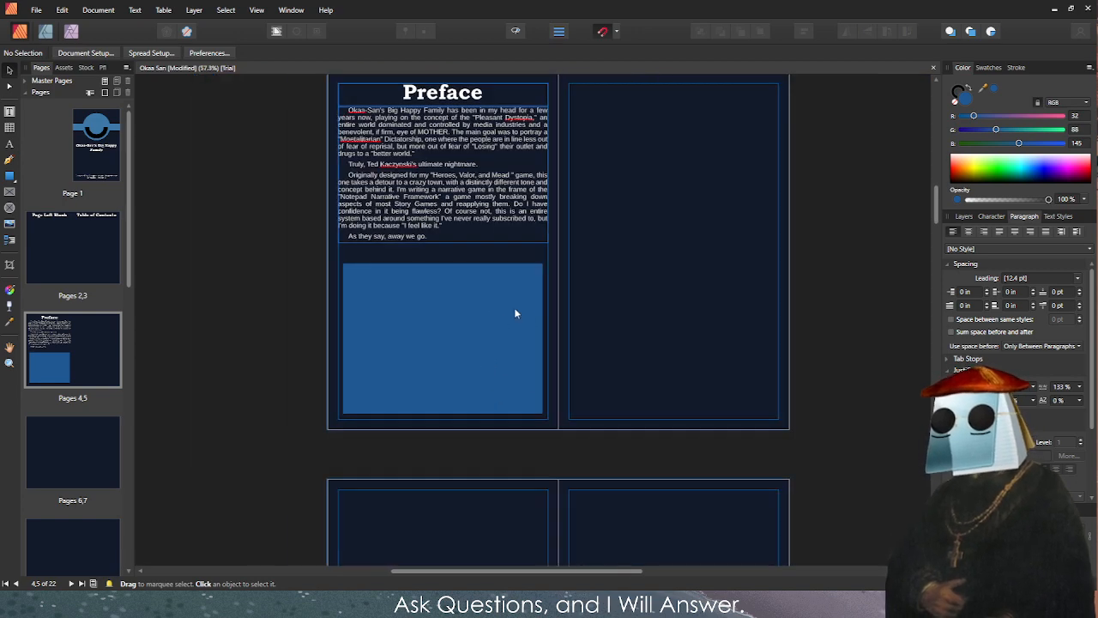
{"action": "scroll", "coordinate": [735, 221], "scroll_direction": "up", "scroll_amount": 2}
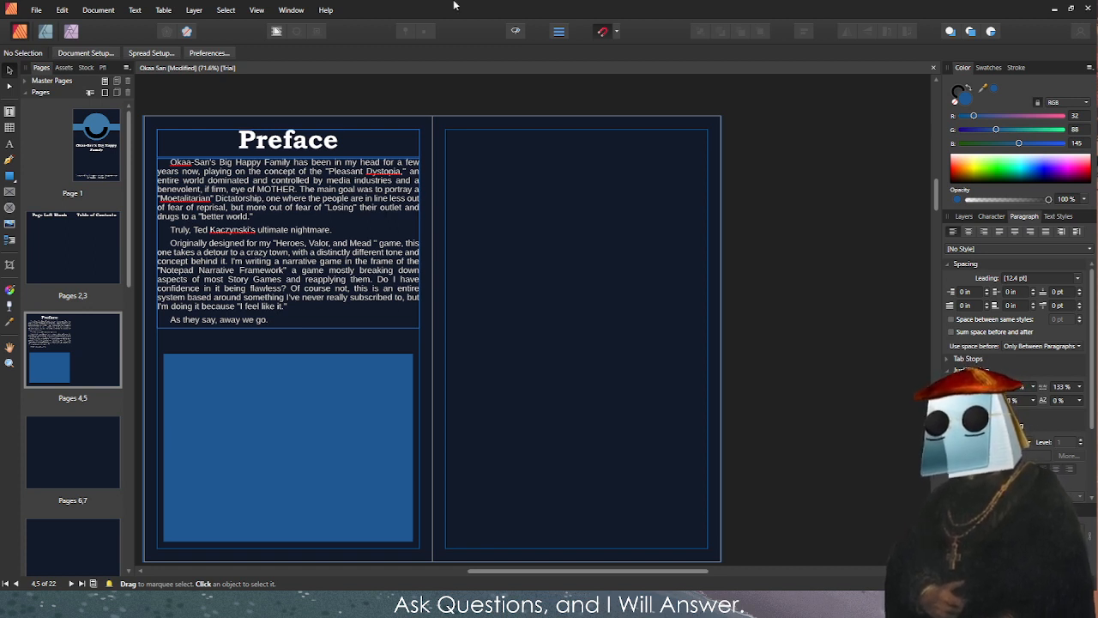
{"action": "left_click", "coordinate": [215, 418]}
{"action": "left_click_drag", "start_coordinate": [288, 353], "coordinate": [288, 339]}
{"action": "key", "text": "Escape"}
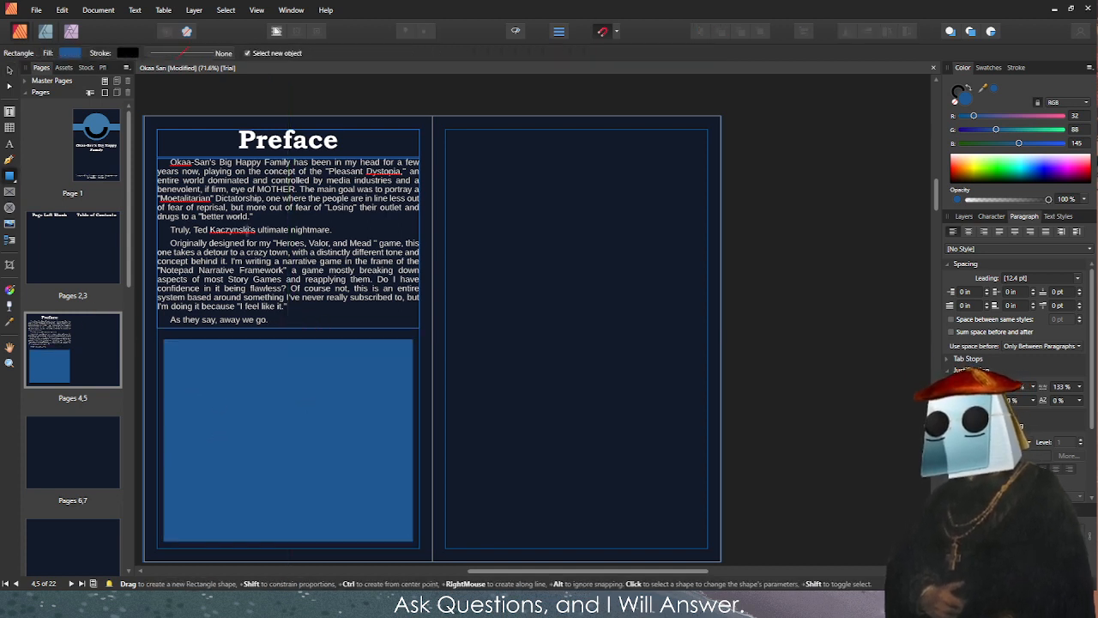
Duplicate the Preface heading onto page 5 and align it with that page's top and side margins.
{"action": "left_click", "coordinate": [10, 70]}
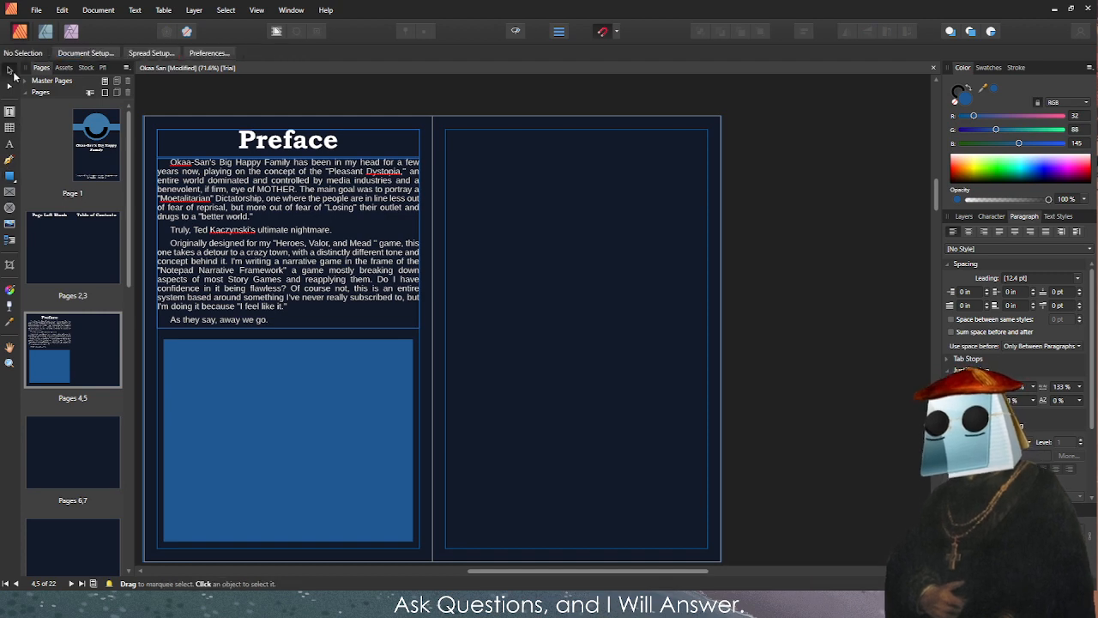
{"action": "left_click", "coordinate": [354, 136]}
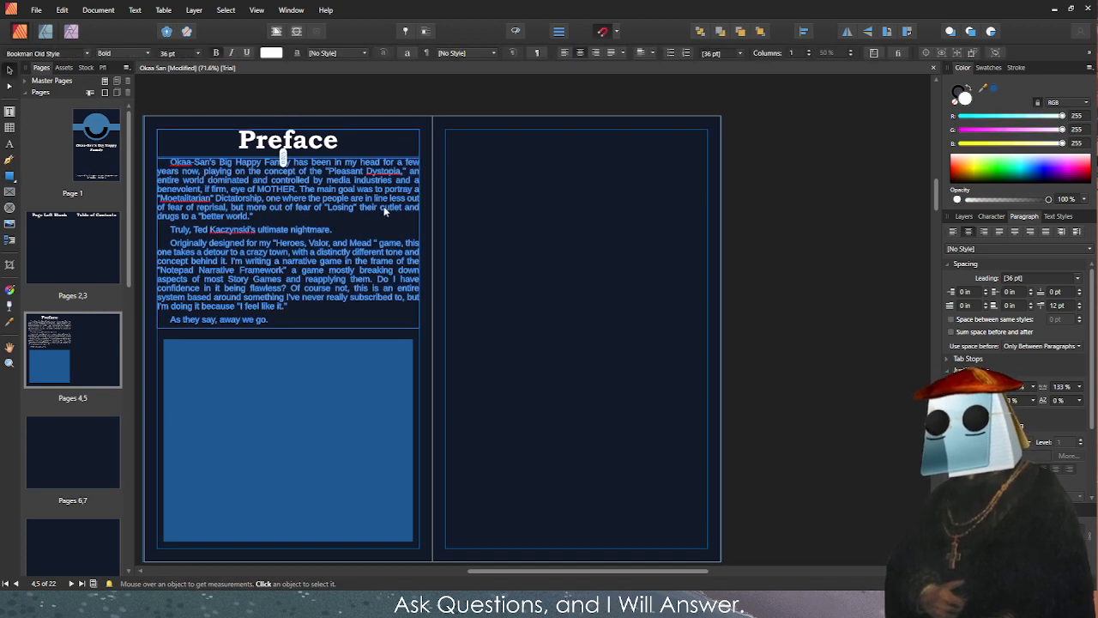
{"action": "left_click_drag", "start_coordinate": [364, 143], "coordinate": [653, 145]}
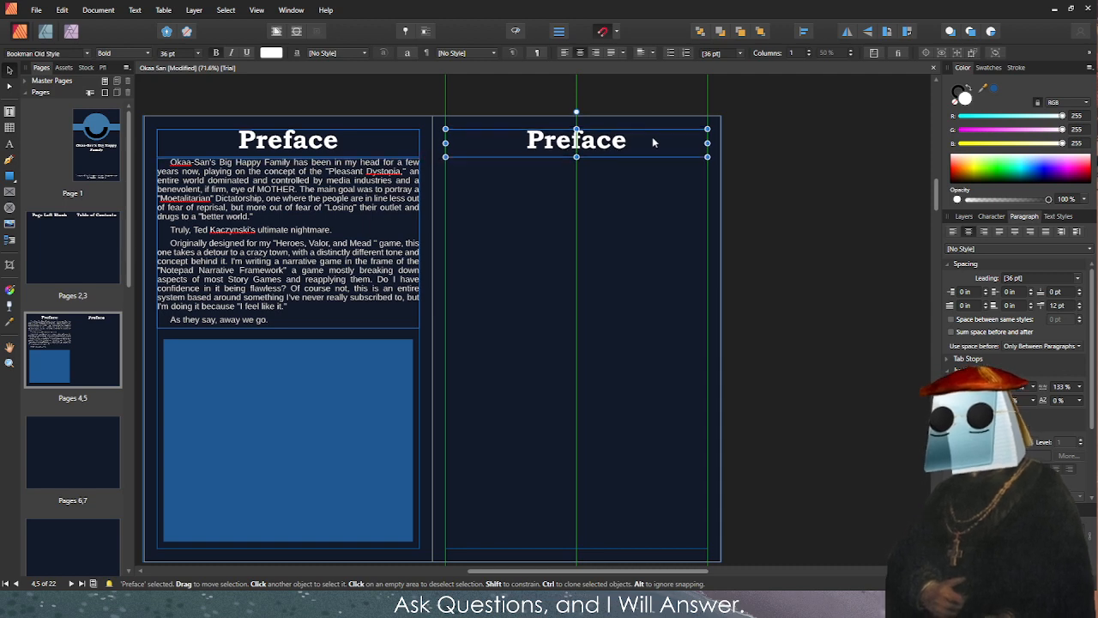
{"action": "key", "text": "Escape"}
{"action": "scroll", "coordinate": [450, 129], "scroll_direction": "up", "scroll_amount": 5}
{"action": "left_click", "coordinate": [449, 215]}
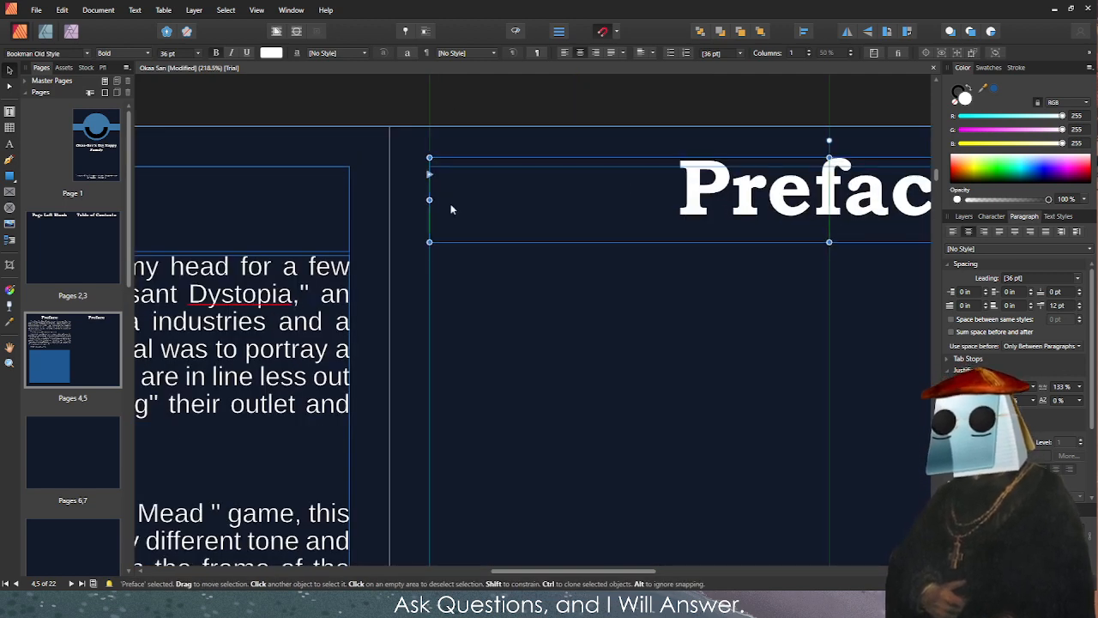
{"action": "left_click", "coordinate": [498, 303]}
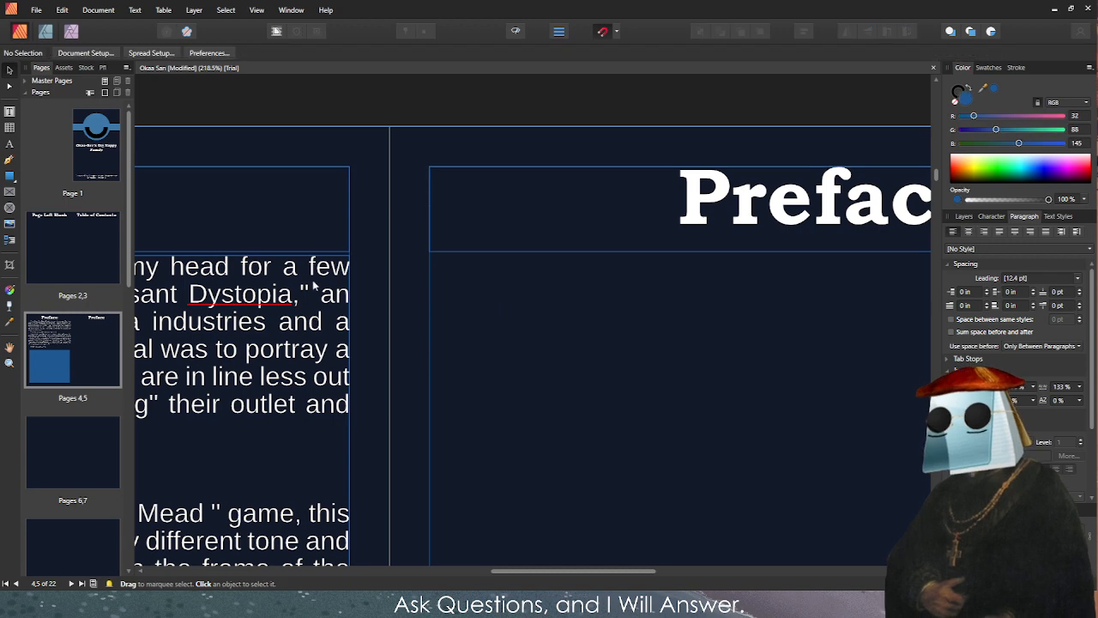
Retitle the page 5 heading as "The Future is Great" and extend its frame downward to fit both lines.
{"action": "left_click", "coordinate": [316, 287]}
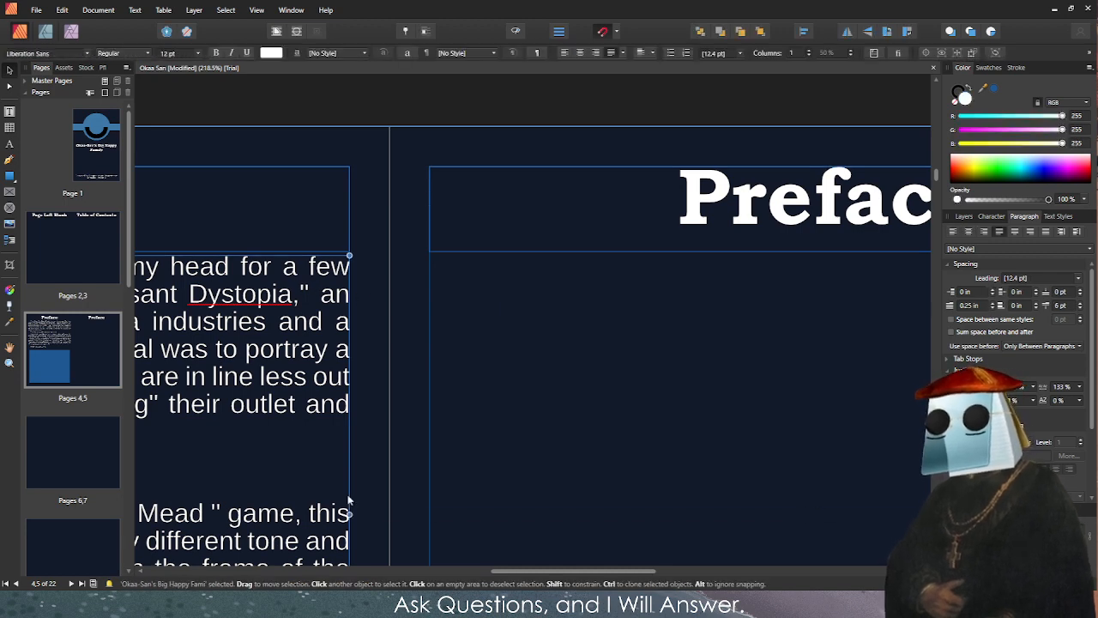
{"action": "scroll", "coordinate": [349, 500], "scroll_direction": "down", "scroll_amount": 5}
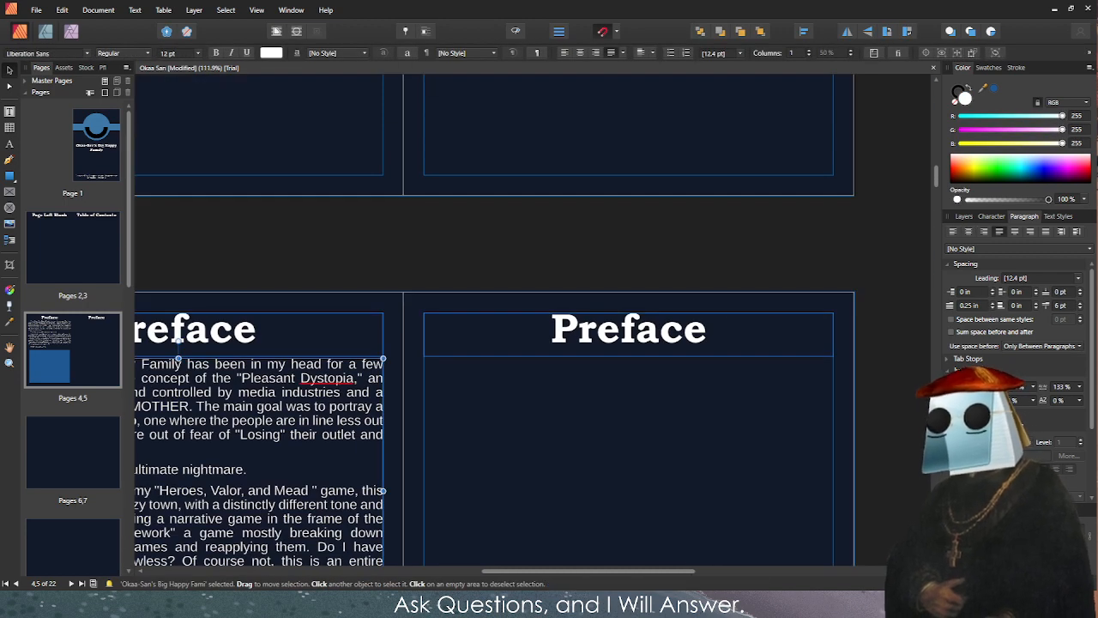
{"action": "scroll", "coordinate": [388, 380], "scroll_direction": "down", "scroll_amount": 3}
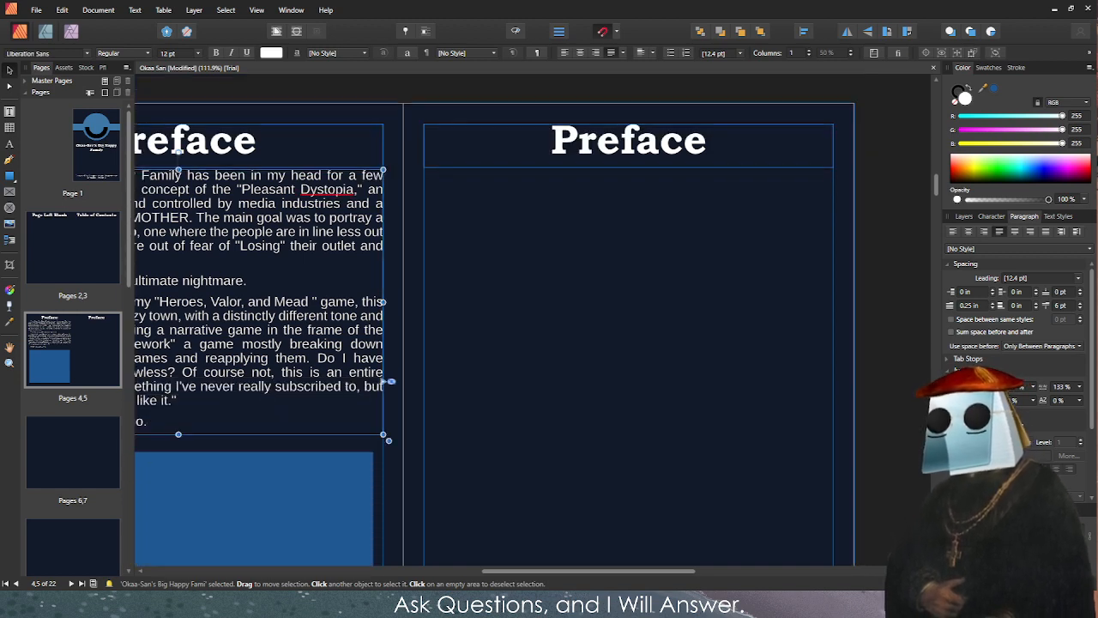
{"action": "double_click", "coordinate": [510, 154]}
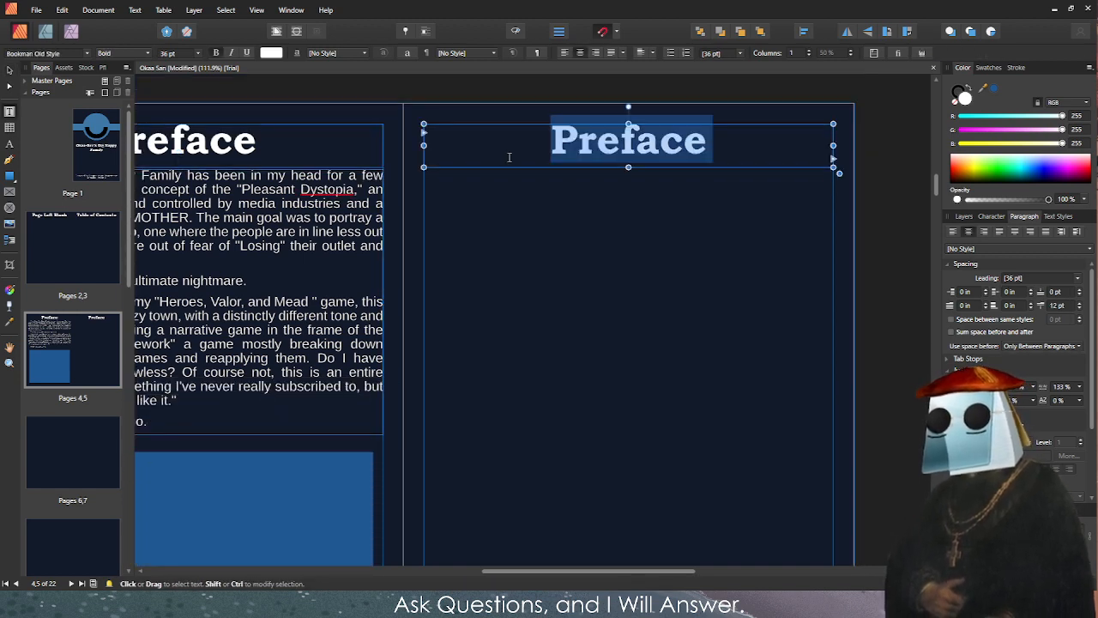
{"action": "type", "text": "The Future is Grea"}
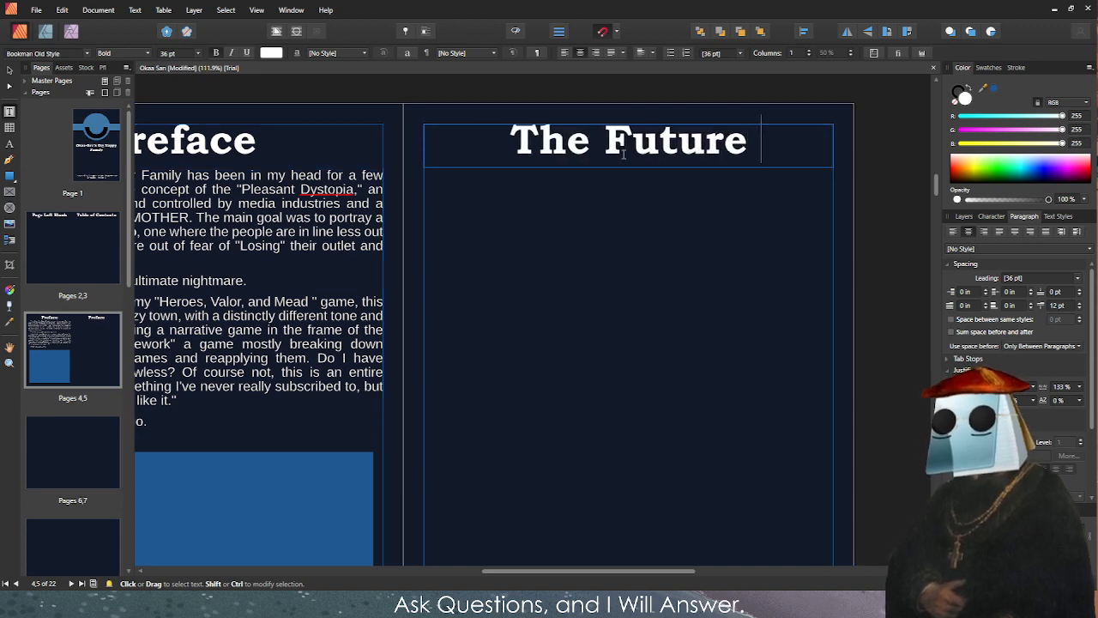
{"action": "key", "text": "BackSpace"}
{"action": "key", "text": "BackSpace"}
{"action": "key", "text": "BackSpace"}
{"action": "key", "text": "BackSpace"}
{"action": "key", "text": "Escape"}
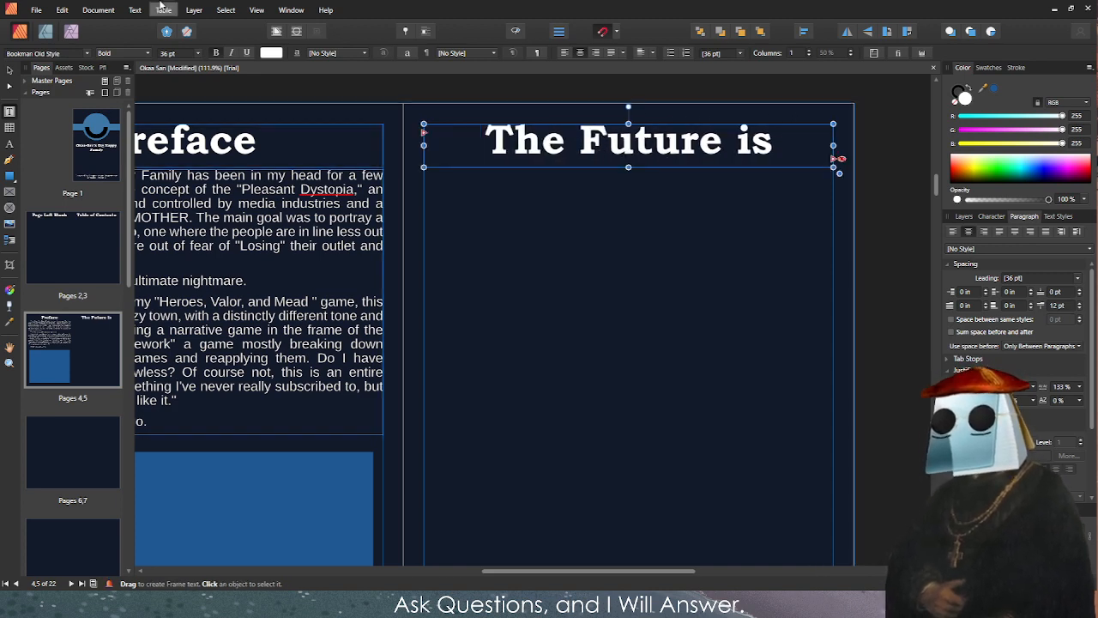
{"action": "key", "text": "Escape"}
{"action": "left_click", "coordinate": [639, 166]}
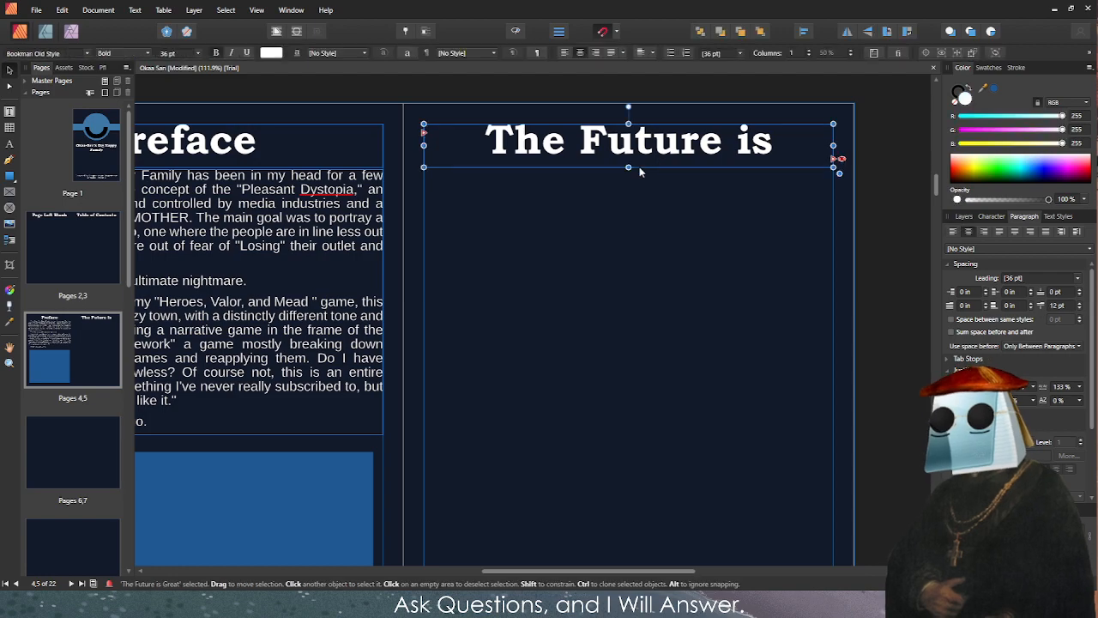
{"action": "left_click_drag", "start_coordinate": [639, 166], "coordinate": [639, 207]}
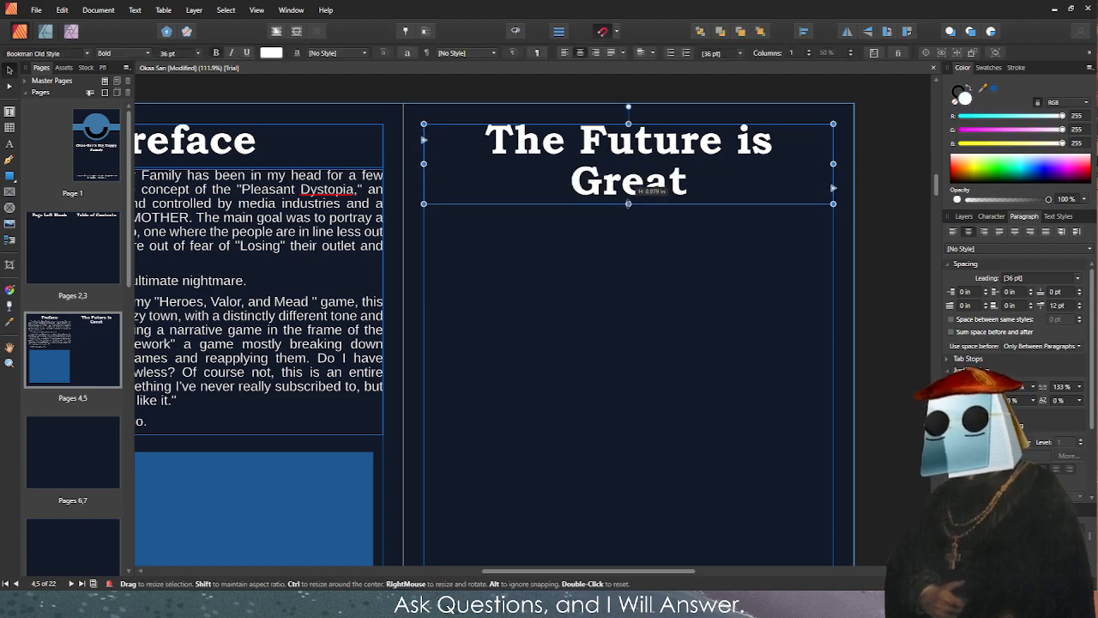
Duplicate the preface body text frame onto page 5, directly beneath the heading and between the side margins.
{"action": "left_click", "coordinate": [336, 216]}
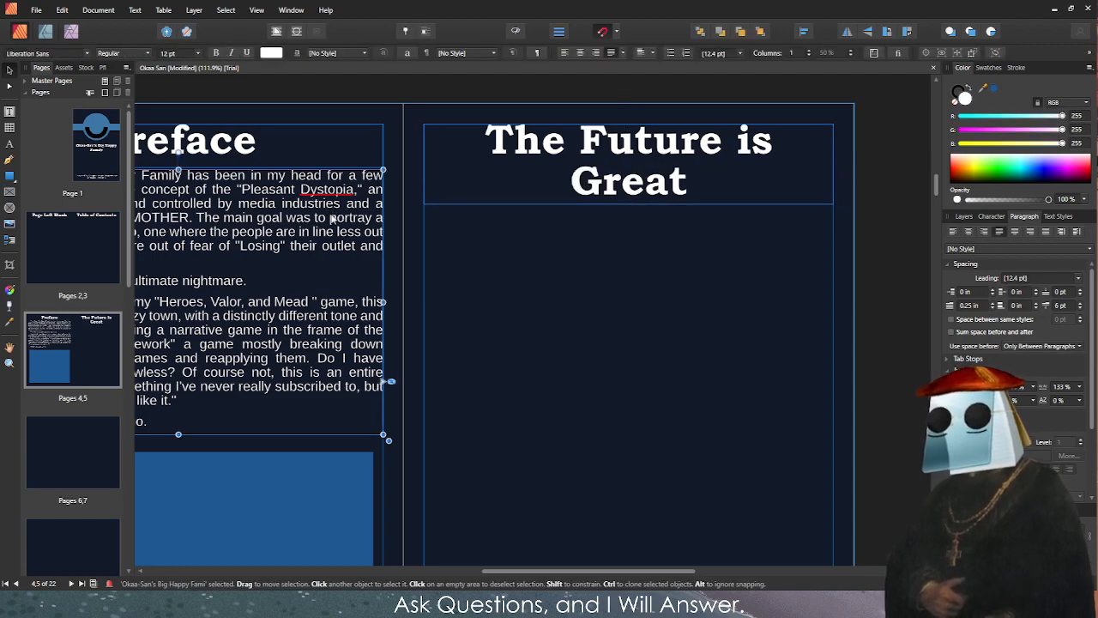
{"action": "mouse_move", "coordinate": [339, 220]}
{"action": "left_mouse_down"}
{"action": "mouse_move", "coordinate": [749, 288]}
{"action": "mouse_move", "coordinate": [784, 261]}
{"action": "left_mouse_up"}
{"action": "left_click", "coordinate": [879, 230]}
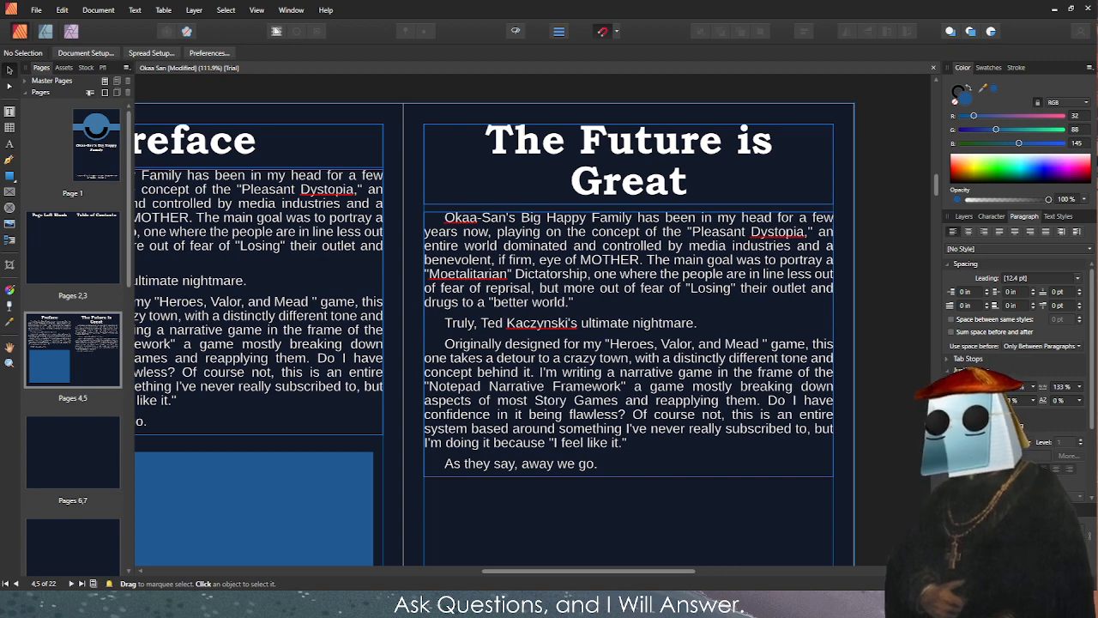
Replace the duplicated body text on page 5 with the copied setting description and extend the frame to the bottom margin.
{"action": "double_click", "coordinate": [491, 247]}
{"action": "triple_click", "coordinate": [491, 247]}
{"action": "key", "text": "ctrl+a"}
{"action": "key", "text": "ctrl+v"}
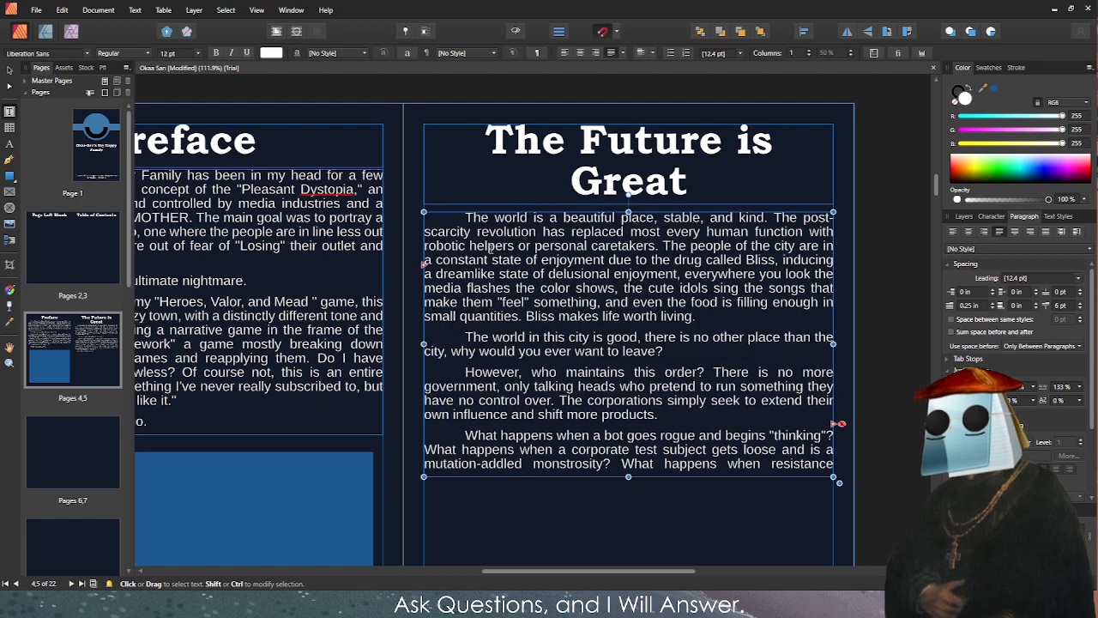
{"action": "scroll", "coordinate": [491, 248], "scroll_direction": "down", "scroll_amount": 5}
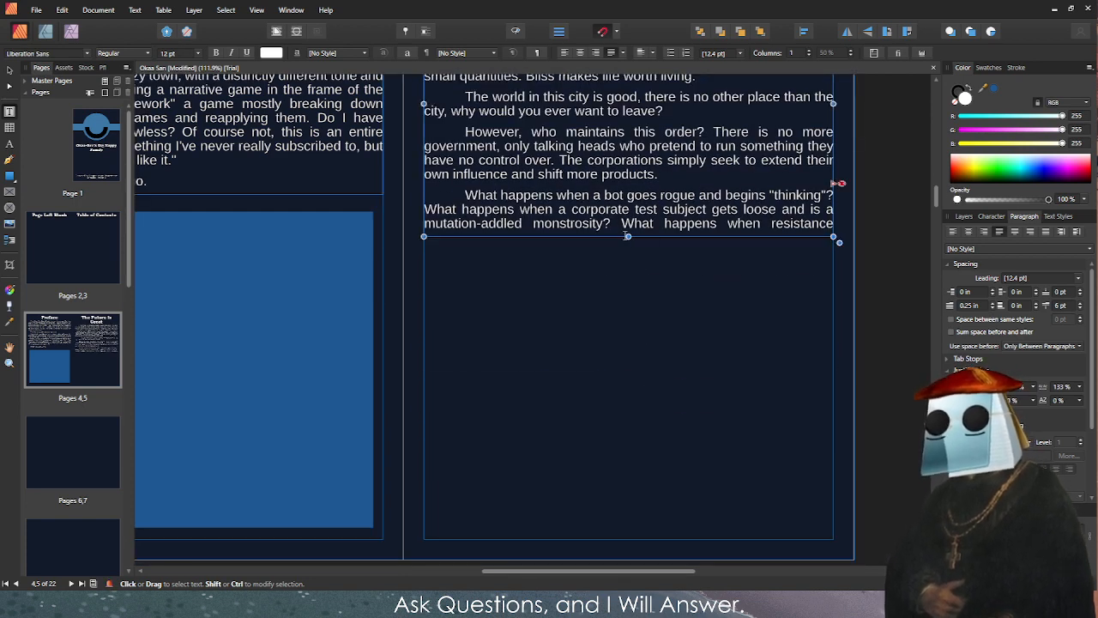
{"action": "left_click_drag", "start_coordinate": [629, 237], "coordinate": [628, 542]}
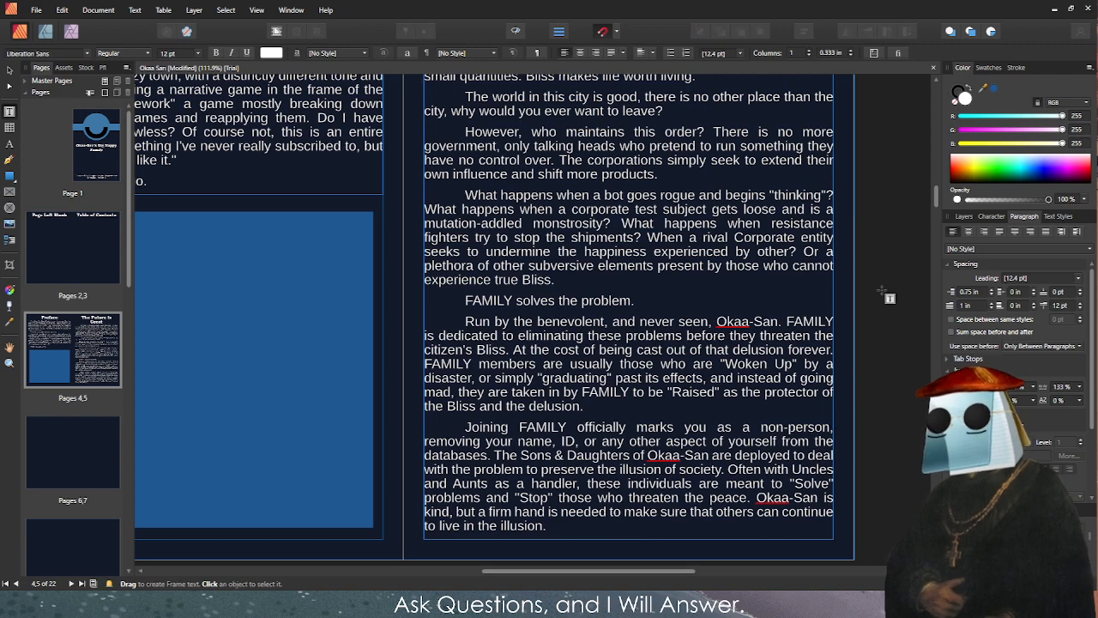
Remove the extra indentation before the first page 5 paragraph, "The world is a beautiful place".
{"action": "scroll", "coordinate": [849, 283], "scroll_direction": "down", "scroll_amount": 1, "text": "ctrl"}
{"action": "scroll", "coordinate": [849, 284], "scroll_direction": "down", "scroll_amount": 1, "text": "ctrl"}
{"action": "scroll", "coordinate": [845, 283], "scroll_direction": "up", "scroll_amount": 1, "text": "ctrl"}
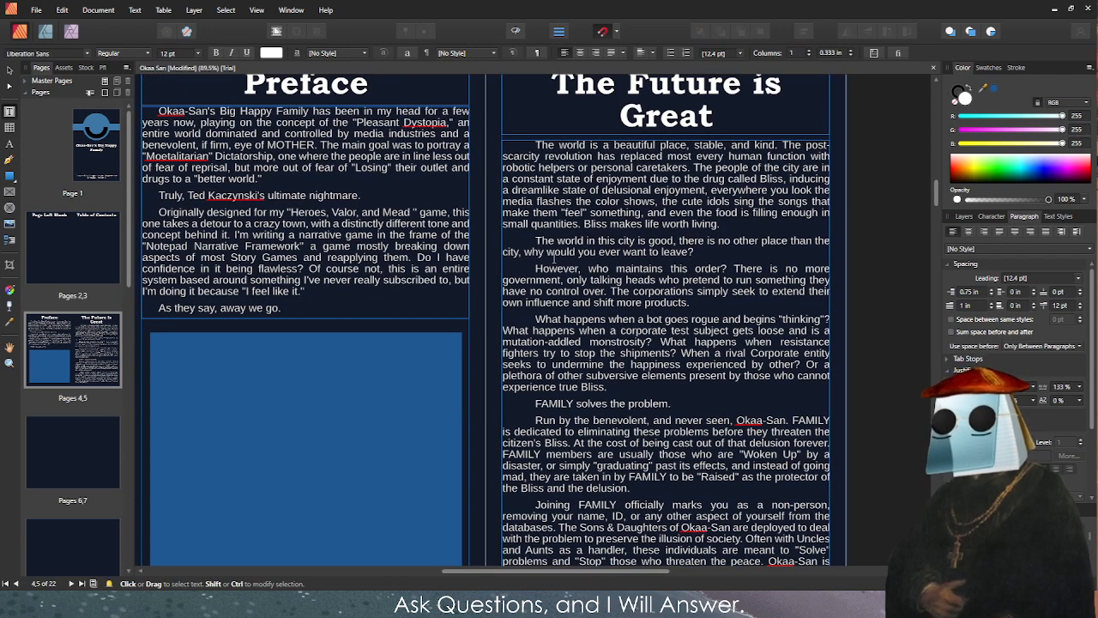
{"action": "scroll", "coordinate": [553, 258], "scroll_direction": "down", "scroll_amount": 2, "text": "ctrl"}
{"action": "scroll", "coordinate": [553, 257], "scroll_direction": "up", "scroll_amount": 1, "text": "ctrl"}
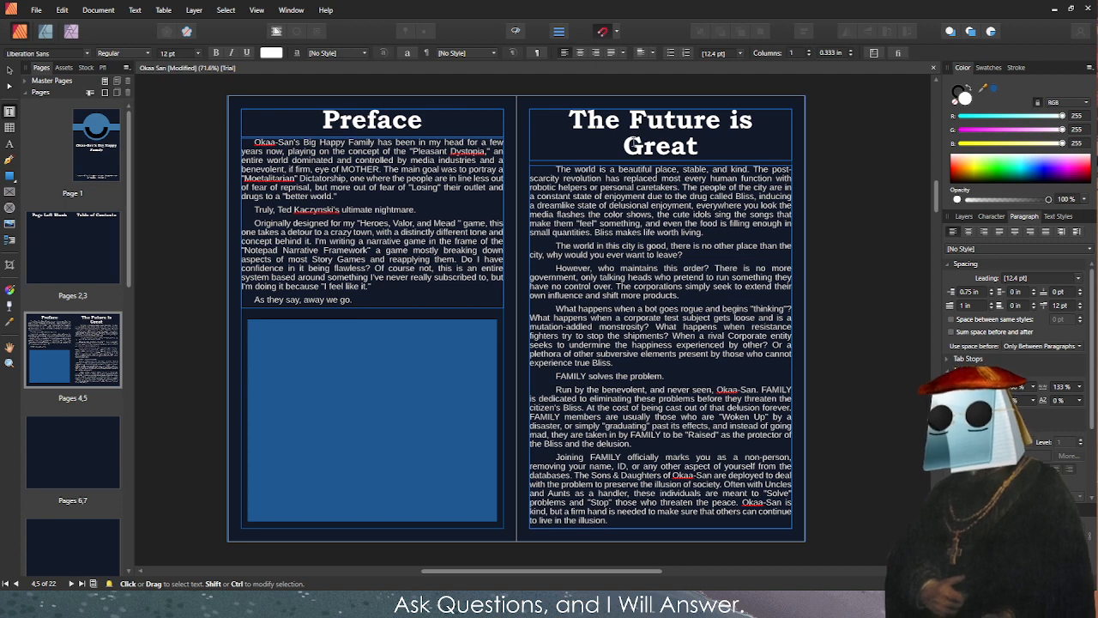
{"action": "scroll", "coordinate": [632, 143], "scroll_direction": "up", "scroll_amount": 1}
{"action": "left_click", "coordinate": [544, 171]}
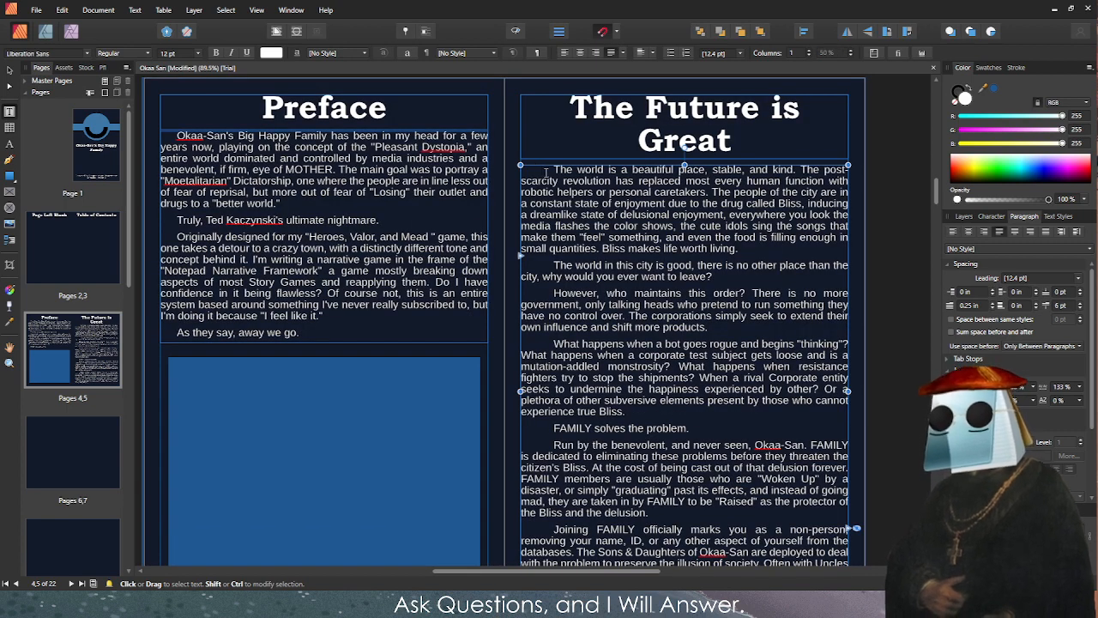
{"action": "scroll", "coordinate": [545, 171], "scroll_direction": "up", "scroll_amount": 1}
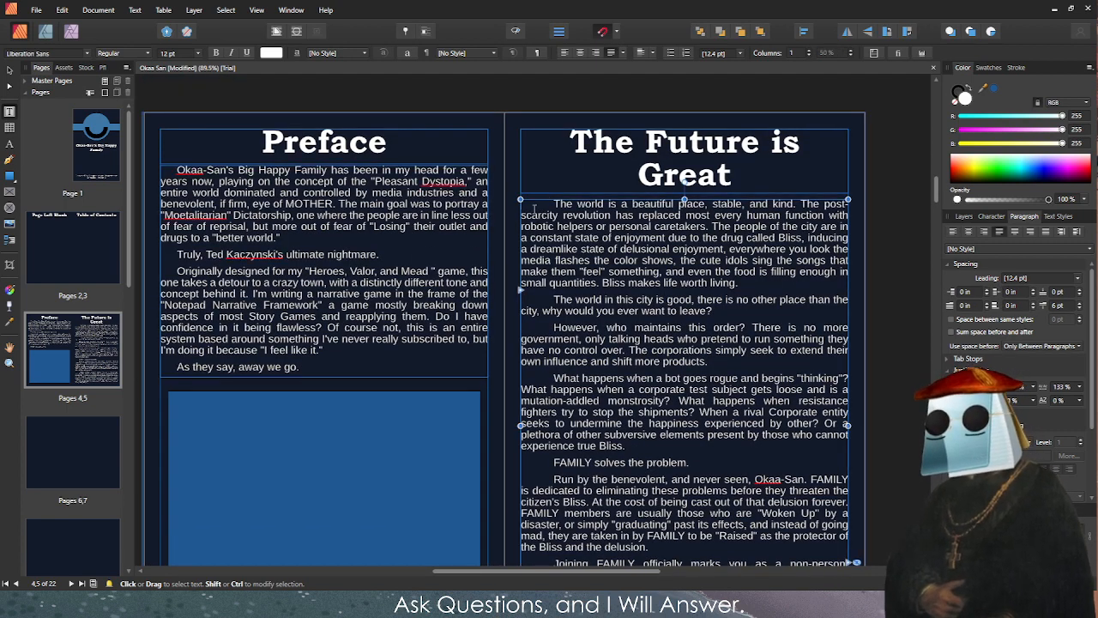
{"action": "key", "text": "Delete"}
{"action": "key", "text": "ctrl+z"}
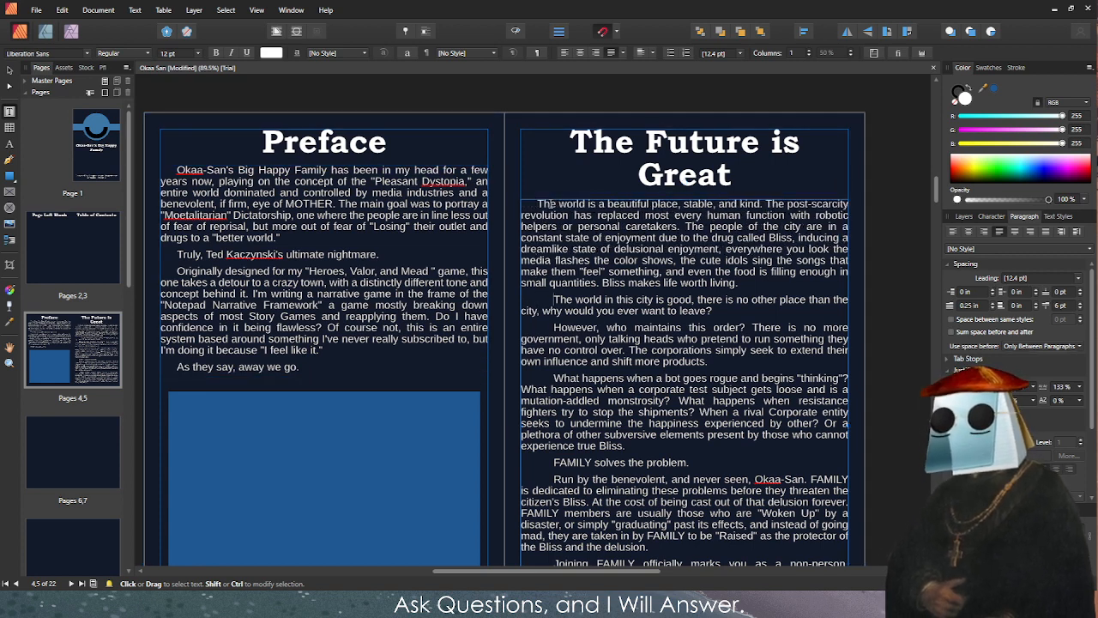
Remove the extra indentation from the page 5 paragraphs between "The world in this city" and "Run by the benevolent".
{"action": "key", "text": "Delete"}
{"action": "key", "text": "Down"}
{"action": "key", "text": "Down"}
{"action": "key", "text": "Delete"}
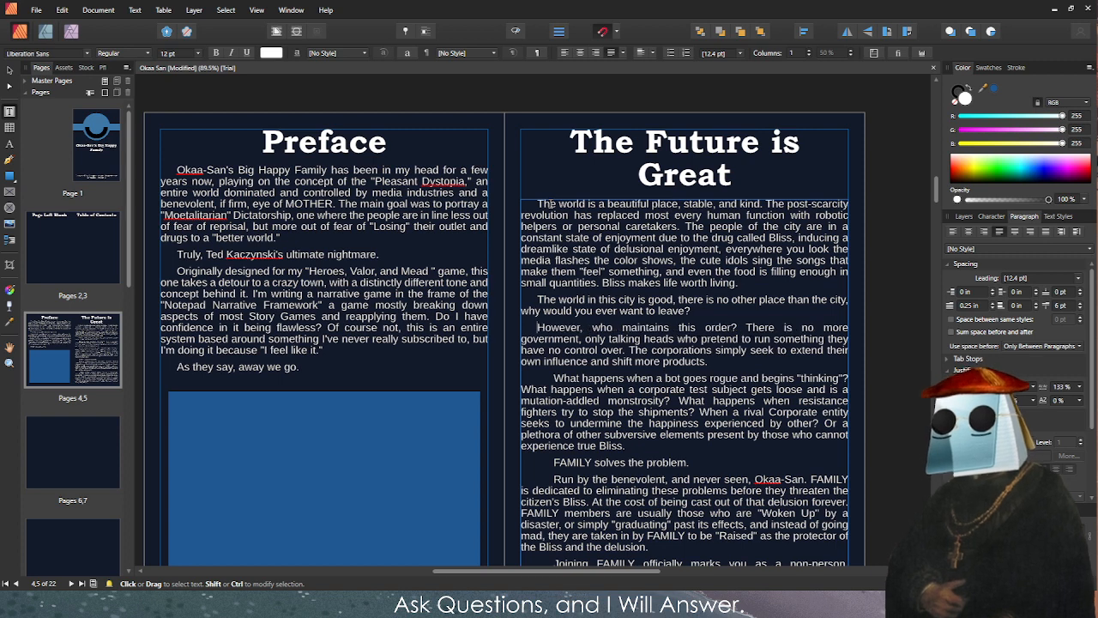
{"action": "key", "text": "Delete"}
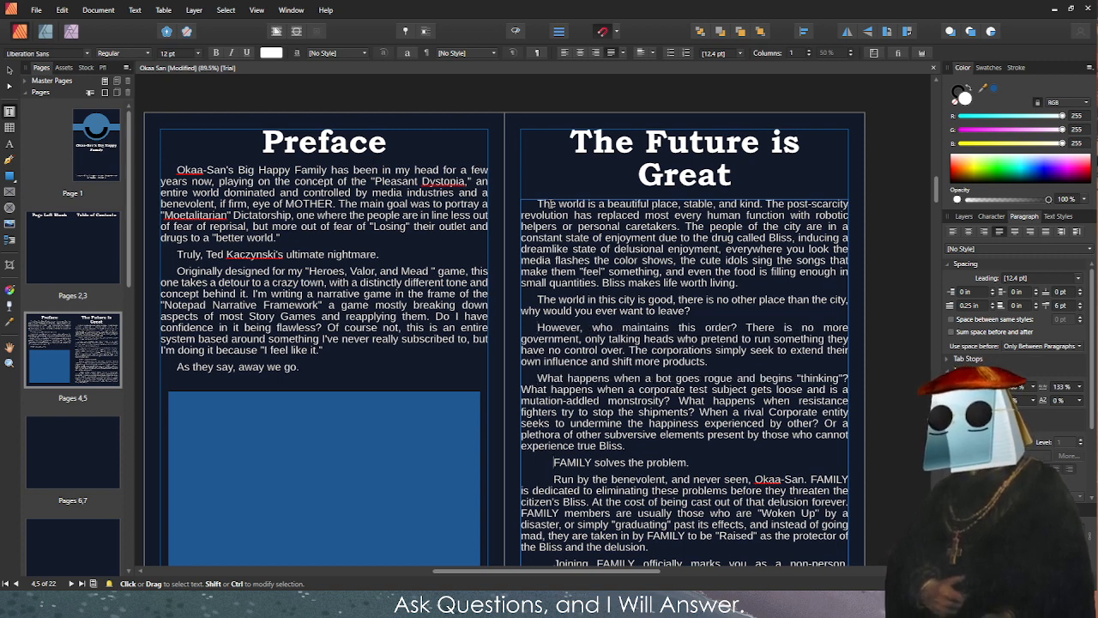
{"action": "key", "text": "Delete"}
{"action": "key", "text": "Down"}
{"action": "key", "text": "Delete"}
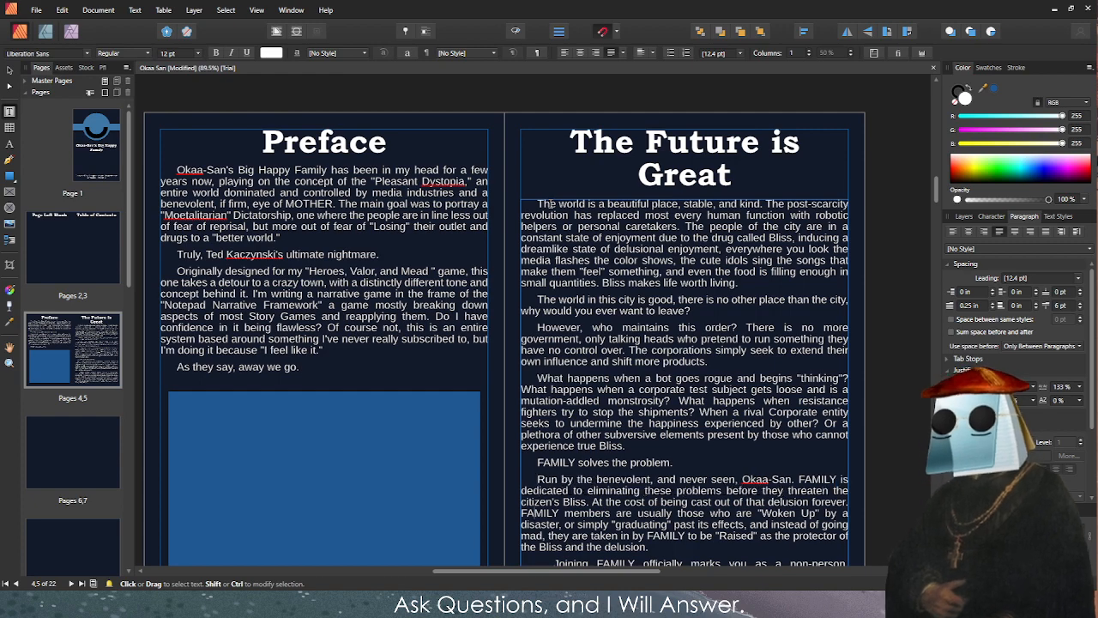
Replace the indentation of the last page 5 paragraph, "Joining FAMILY", with a single tab.
{"action": "scroll", "coordinate": [549, 203], "scroll_direction": "up", "scroll_amount": 5}
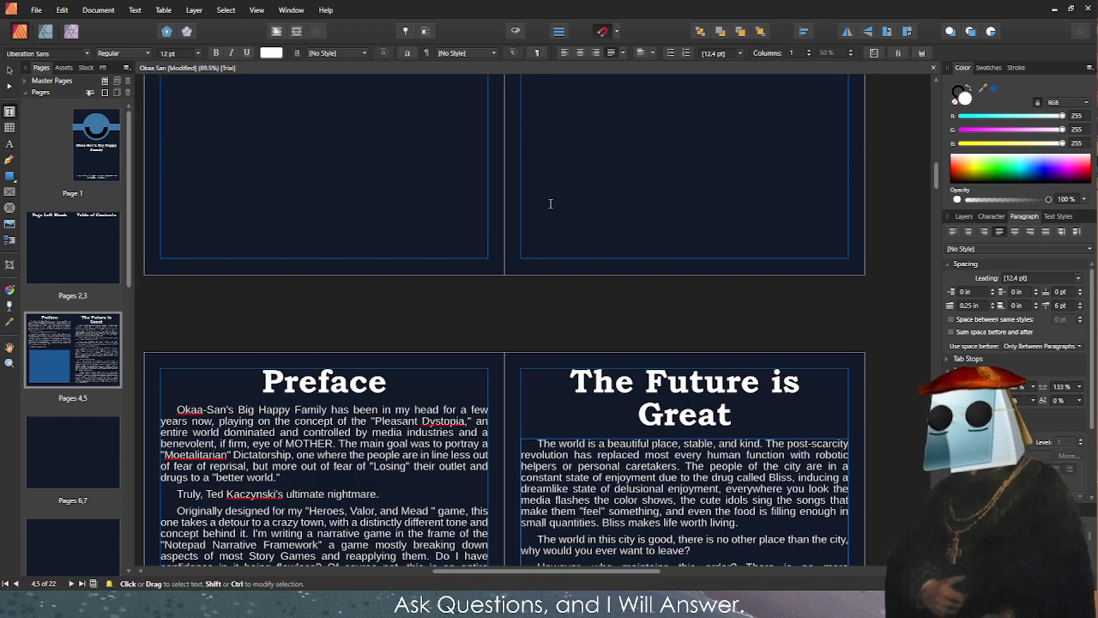
{"action": "scroll", "coordinate": [550, 203], "scroll_direction": "down", "scroll_amount": 7}
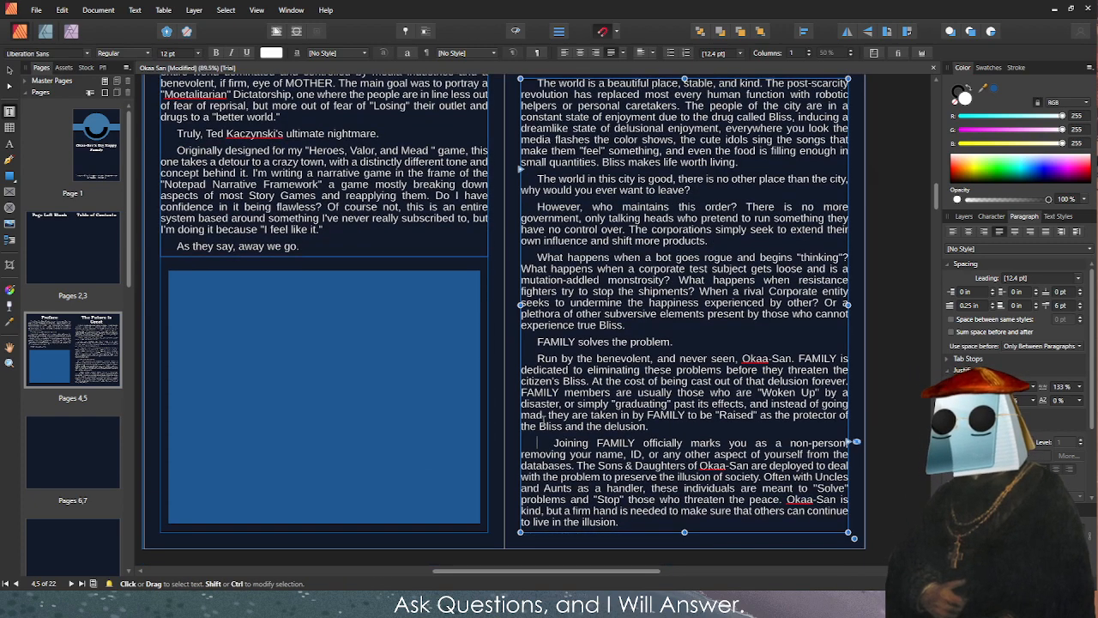
{"action": "key", "text": "Escape"}
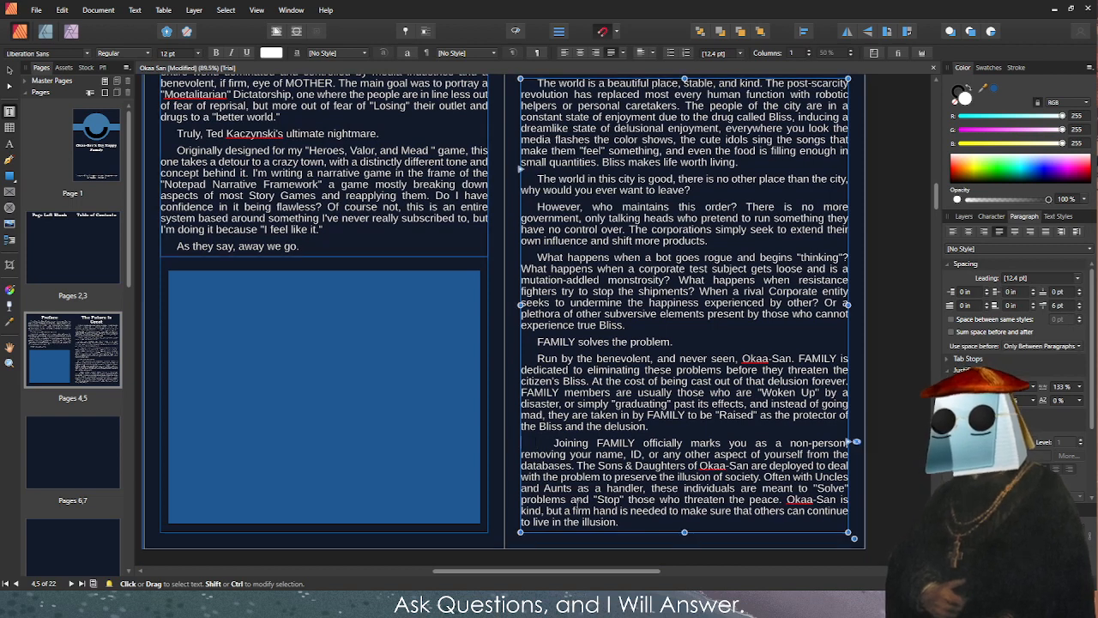
{"action": "left_click", "coordinate": [544, 441]}
{"action": "key", "text": "BackSpace"}
{"action": "key", "text": "BackSpace"}
{"action": "key", "text": "BackSpace"}
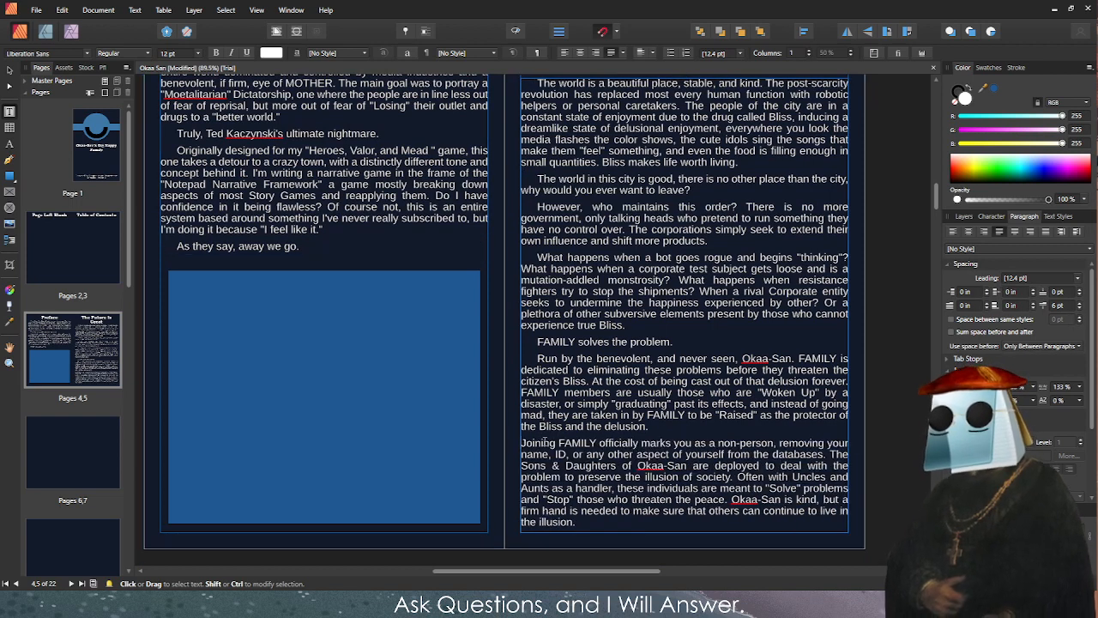
{"action": "key", "text": "Tab"}
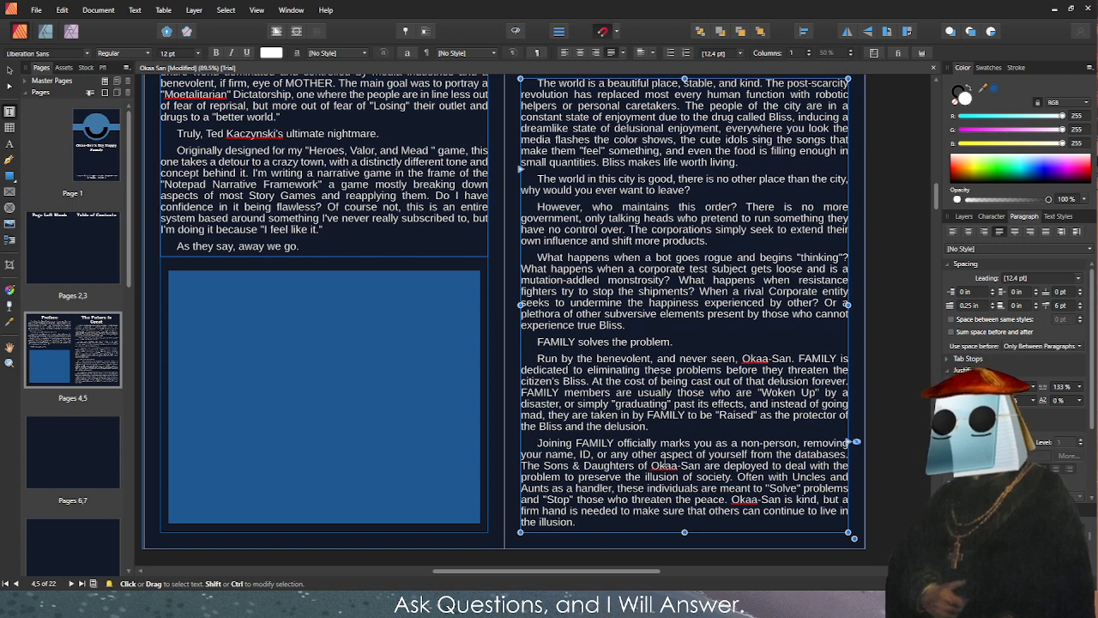
{"action": "key", "text": "Escape"}
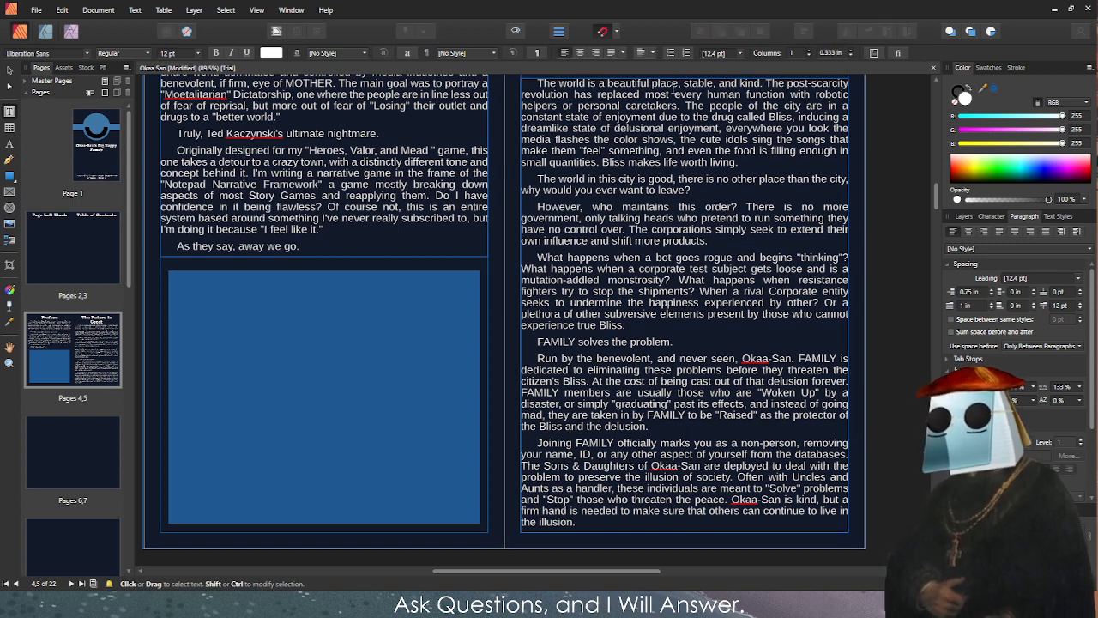
Preview the page 4 and 5 spread without guides or frame outlines, and return to the normal editing view.
{"action": "left_click", "coordinate": [516, 31]}
{"action": "scroll", "coordinate": [576, 255], "scroll_direction": "up", "scroll_amount": 3}
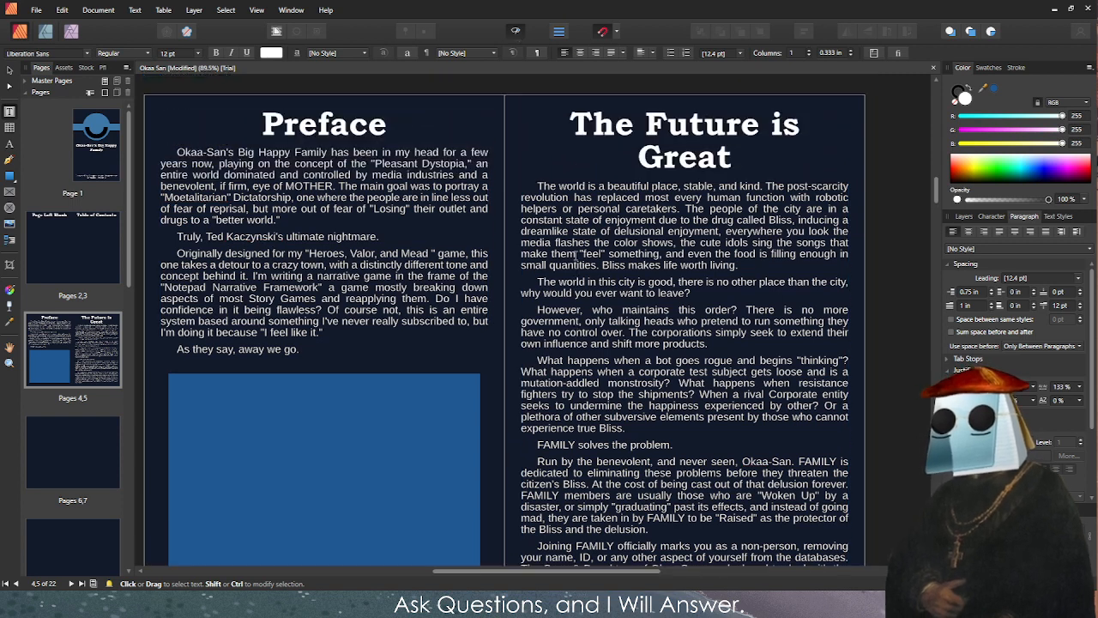
{"action": "scroll", "coordinate": [576, 255], "scroll_direction": "down", "scroll_amount": 3}
{"action": "scroll", "coordinate": [570, 255], "scroll_direction": "up", "scroll_amount": 3}
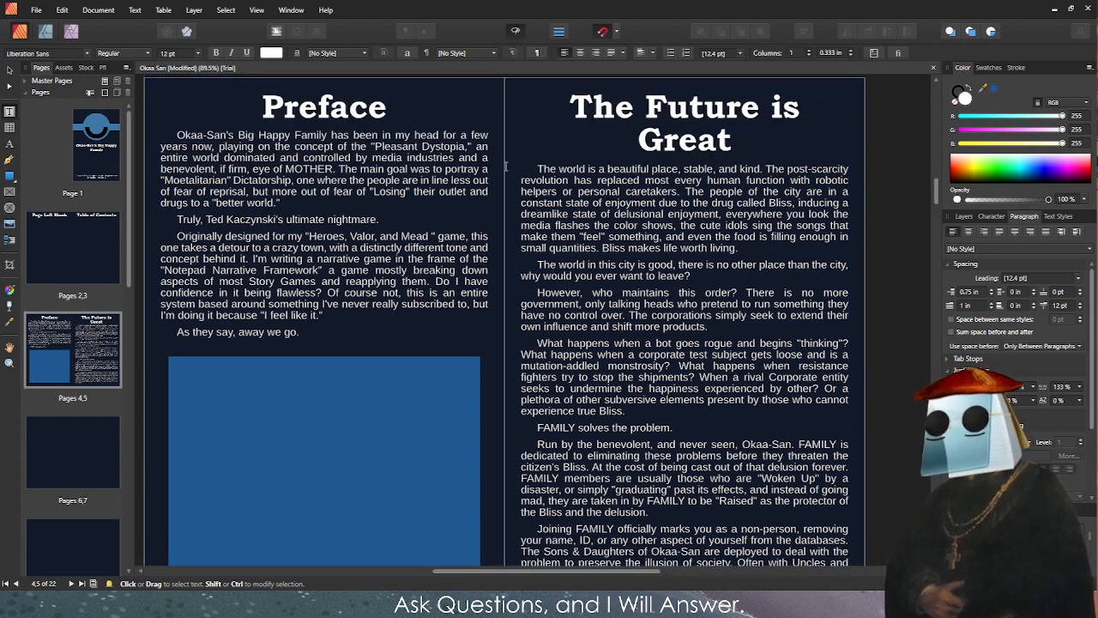
{"action": "left_click", "coordinate": [515, 31]}
{"action": "scroll", "coordinate": [390, 267], "scroll_direction": "down", "scroll_amount": 3}
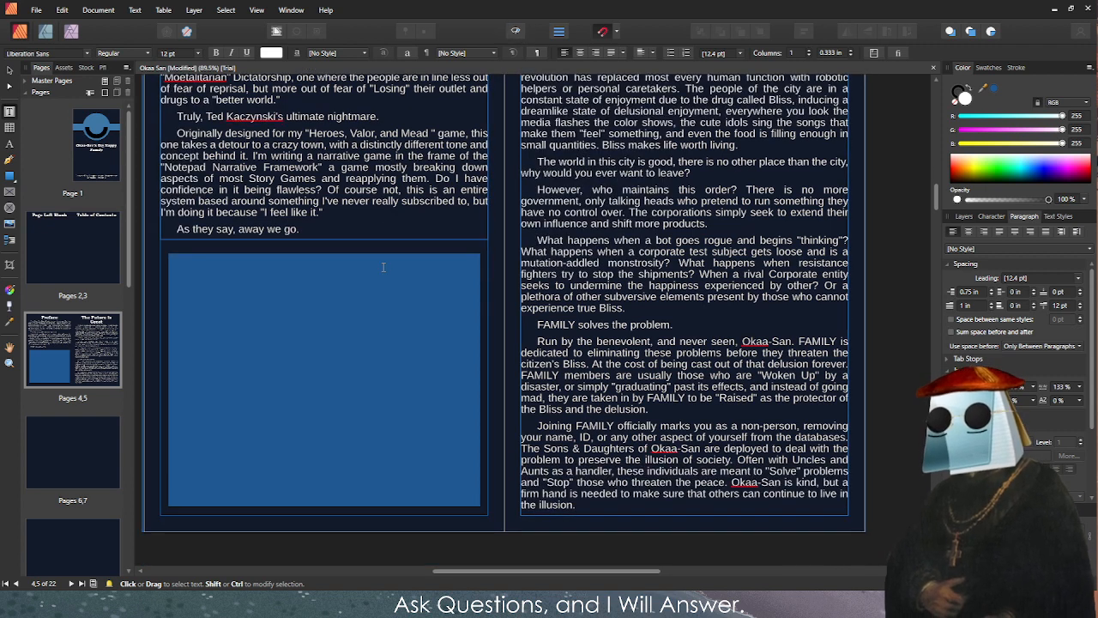
Copy the Preface heading and body text frames from page 4 onto page 6.
{"action": "left_click", "coordinate": [10, 70]}
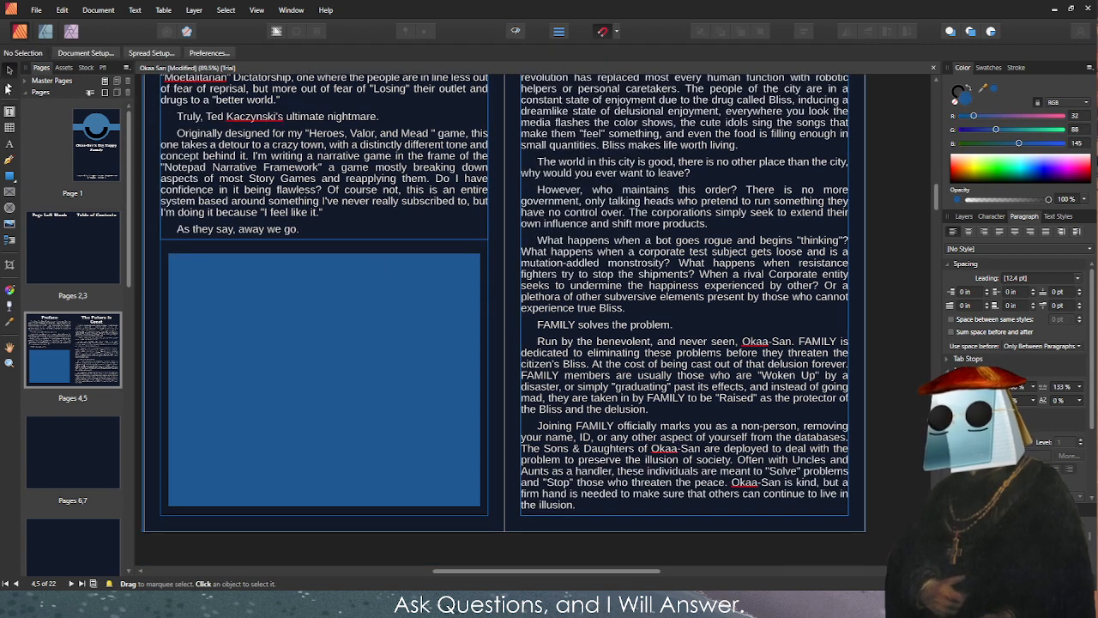
{"action": "scroll", "coordinate": [402, 204], "scroll_direction": "up", "scroll_amount": 4}
{"action": "left_click", "coordinate": [442, 160]}
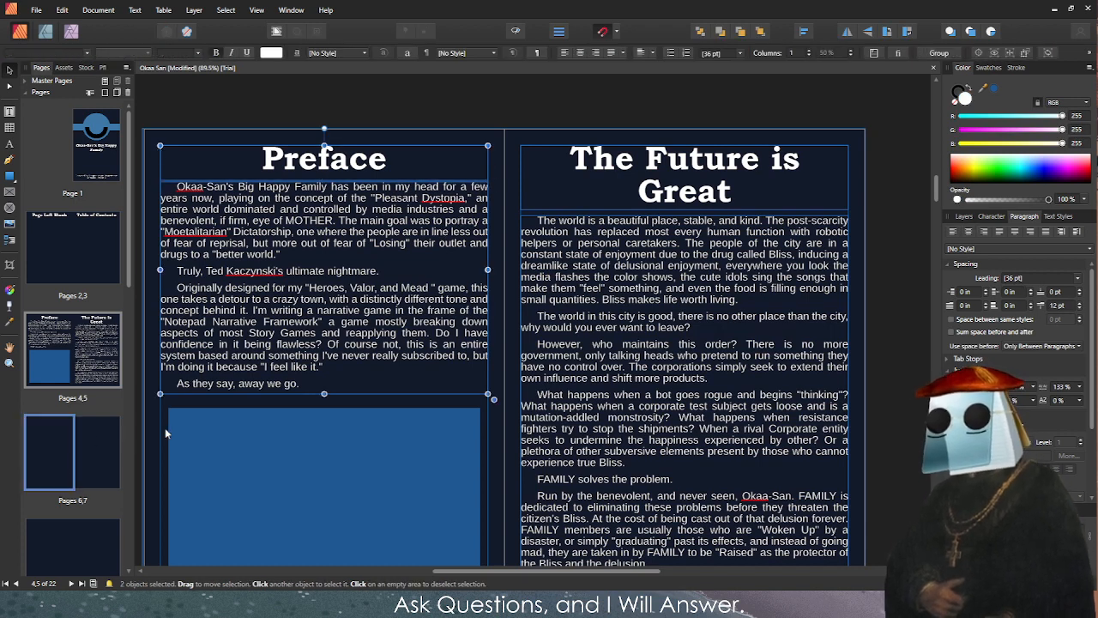
{"action": "left_click", "coordinate": [62, 442]}
{"action": "key", "text": "ctrl+v"}
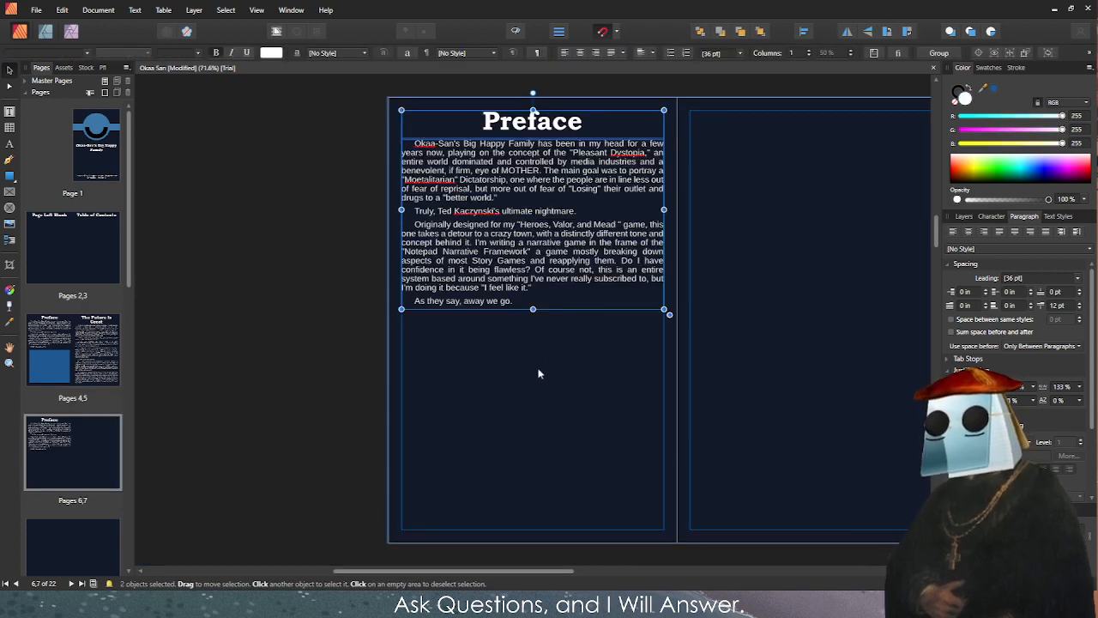
{"action": "left_click", "coordinate": [198, 539]}
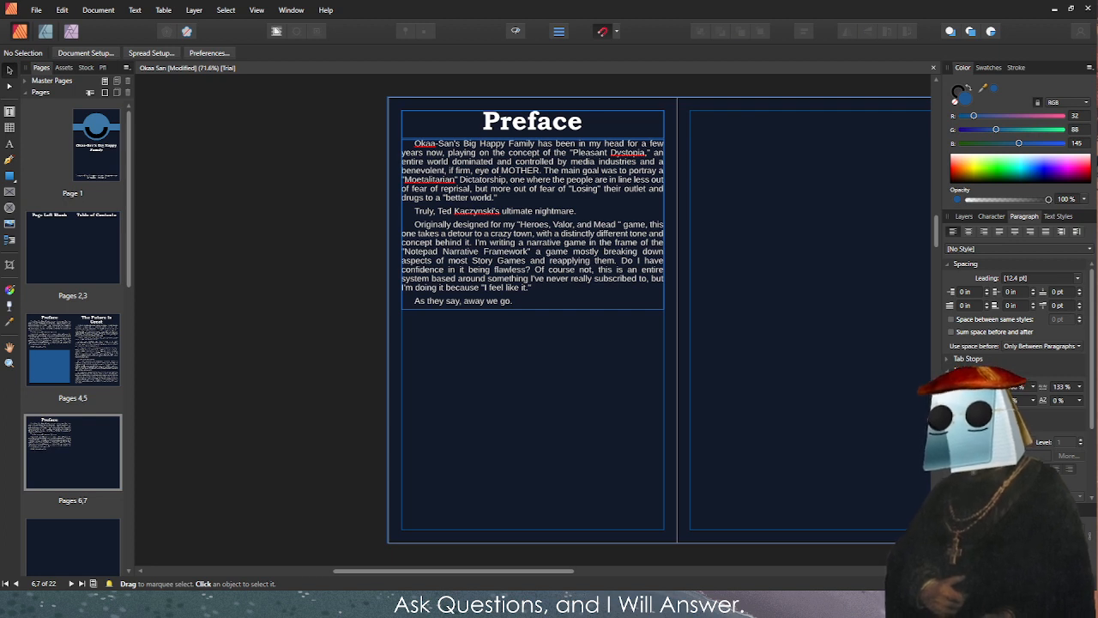
Change the page 6 heading to "Delusion Walkers: Playing the Game" on two lines, enlarging its frame and moving the body text frame down.
{"action": "left_click", "coordinate": [532, 121]}
{"action": "double_click", "coordinate": [532, 121]}
{"action": "type", "text": "Delusion Walkers:"}
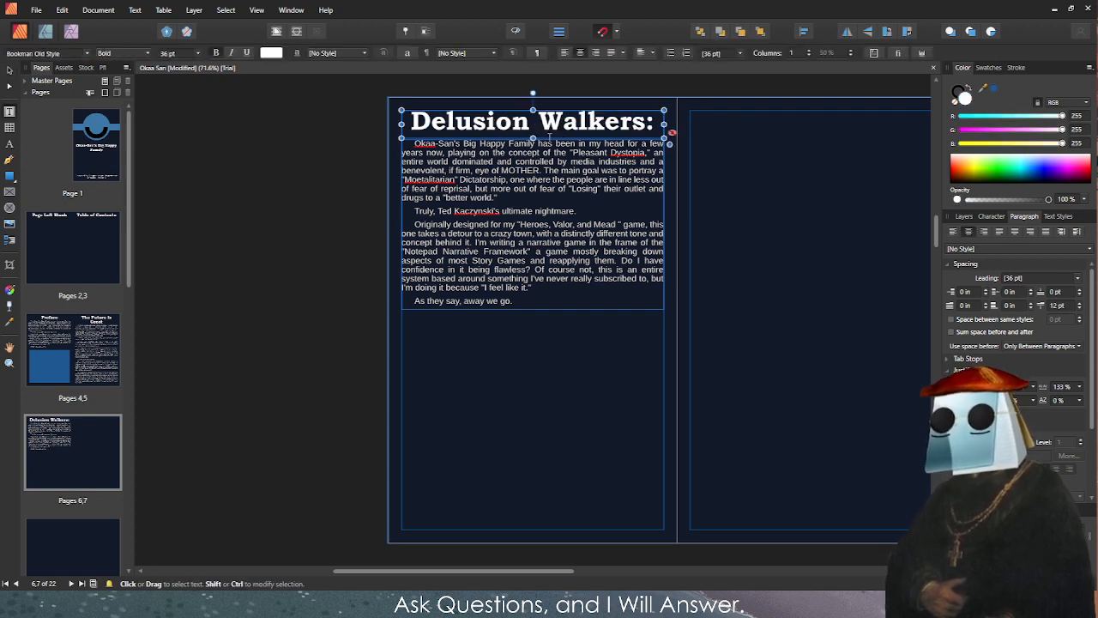
{"action": "key", "text": "Escape"}
{"action": "left_click", "coordinate": [546, 305]}
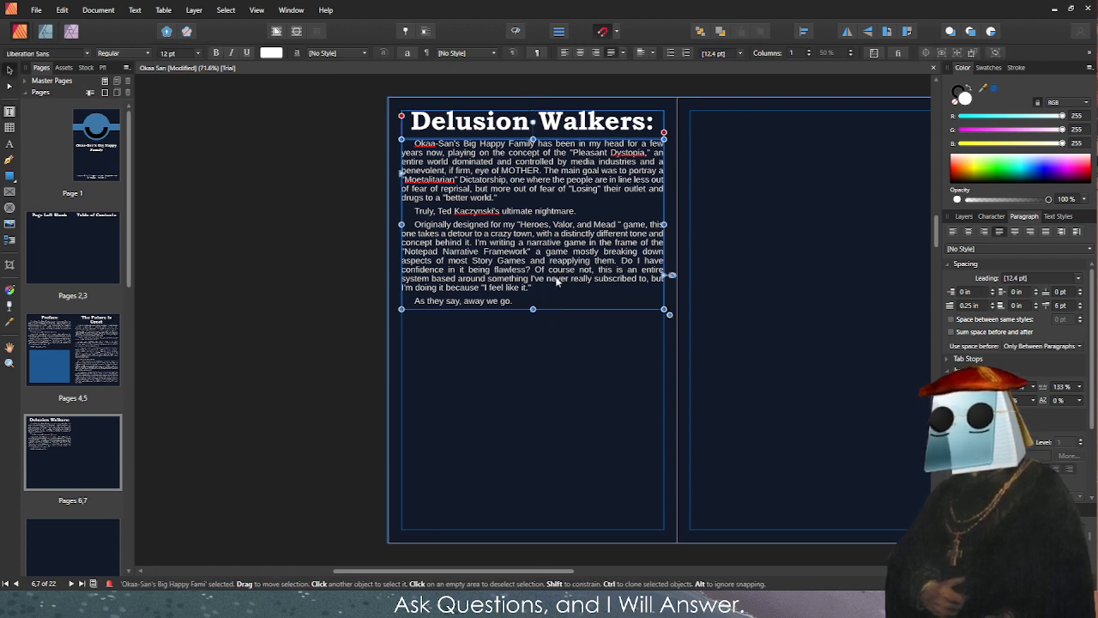
{"action": "left_click_drag", "start_coordinate": [546, 305], "coordinate": [544, 393]}
{"action": "left_click", "coordinate": [544, 126]}
{"action": "left_click_drag", "start_coordinate": [541, 140], "coordinate": [545, 162]}
{"action": "left_click", "coordinate": [560, 240]}
{"action": "left_click_drag", "start_coordinate": [574, 274], "coordinate": [535, 311]}
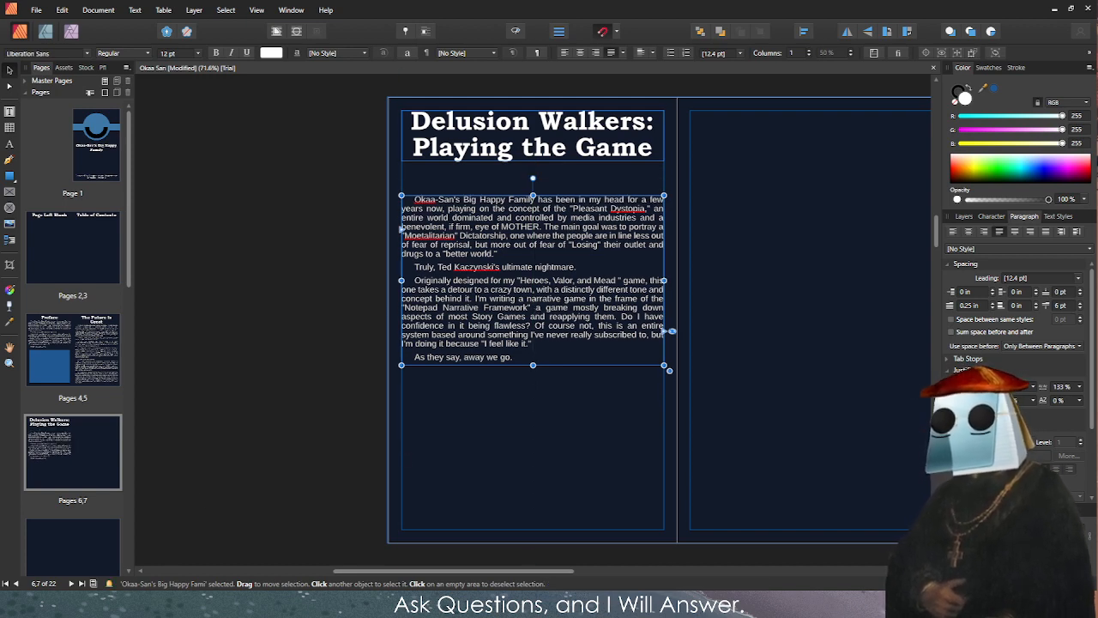
Replace the page 6 body text with the copied rules text starting "Okaa-San's Big Happy Family (OS-BHF) is played entirely" and lengthen its frame to fit.
{"action": "double_click", "coordinate": [468, 276]}
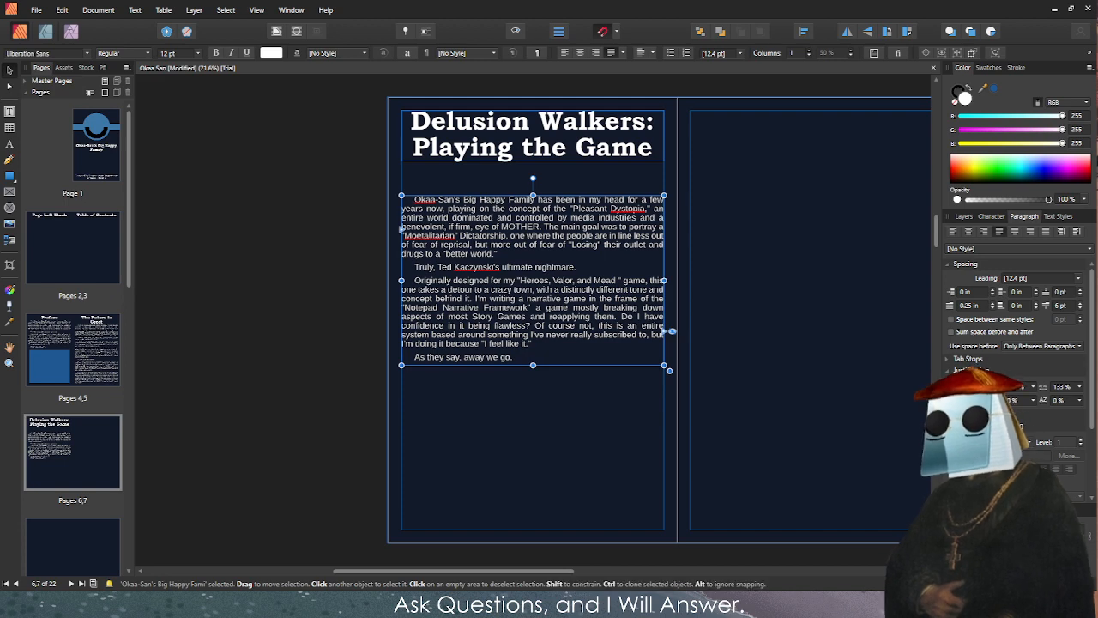
{"action": "key", "text": "ctrl+a"}
{"action": "key", "text": "ctrl+v"}
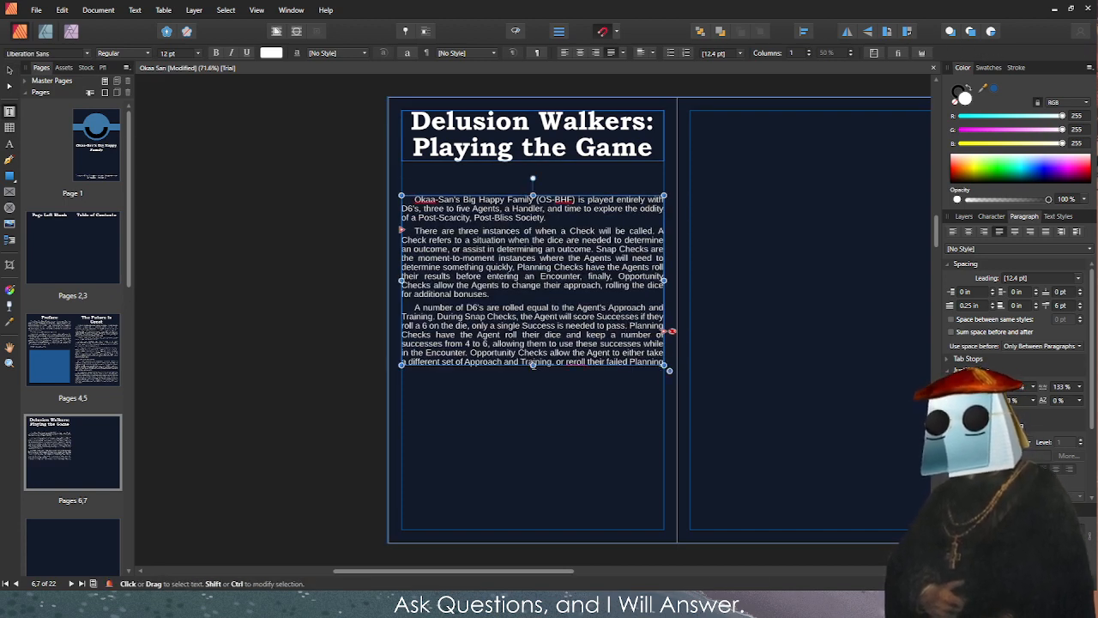
{"action": "mouse_move", "coordinate": [533, 364]}
{"action": "left_mouse_down"}
{"action": "mouse_move", "coordinate": [534, 413]}
{"action": "mouse_move", "coordinate": [533, 383]}
{"action": "left_mouse_up"}
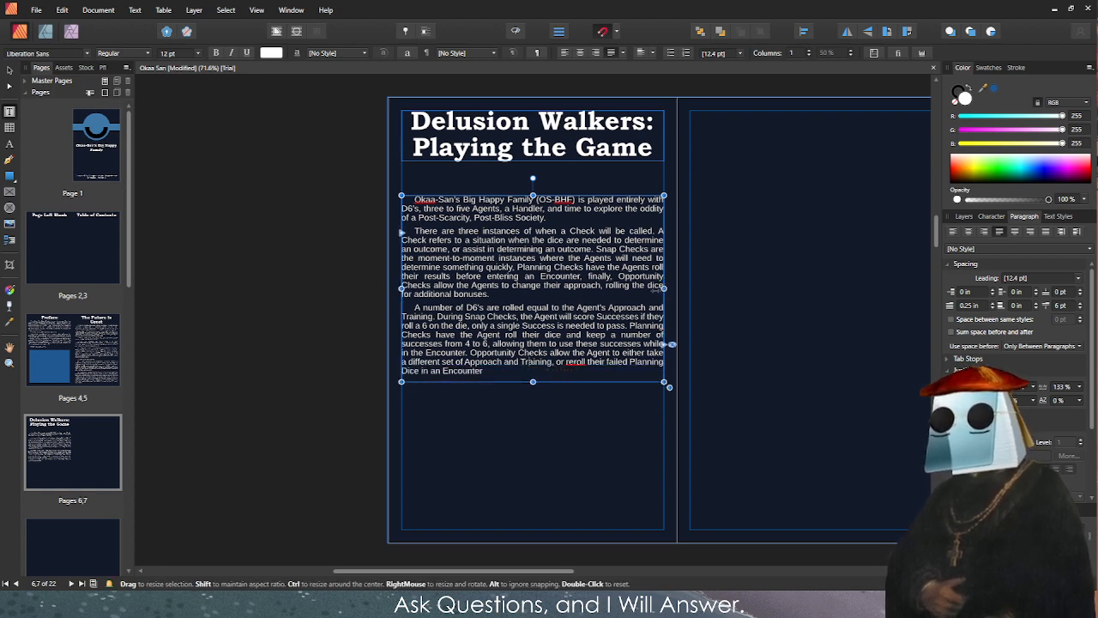
Resize the page 6 body text frame to start just under the heading, span the full margin width and end below the last line.
{"action": "left_click_drag", "start_coordinate": [672, 344], "coordinate": [531, 344]}
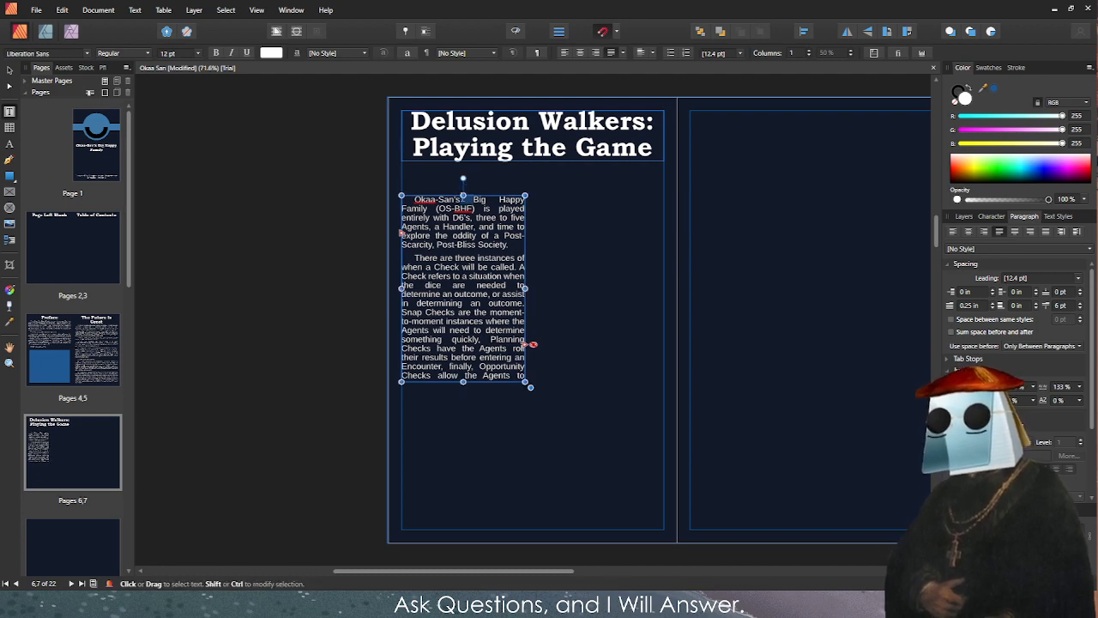
{"action": "left_click_drag", "start_coordinate": [464, 196], "coordinate": [464, 163]}
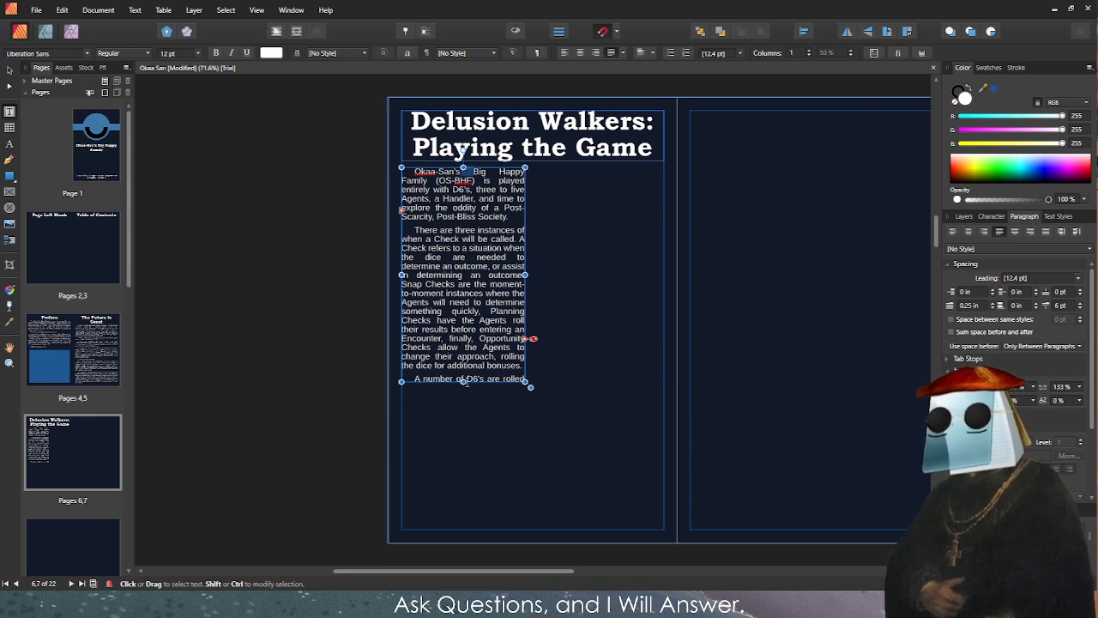
{"action": "left_click_drag", "start_coordinate": [463, 382], "coordinate": [463, 529]}
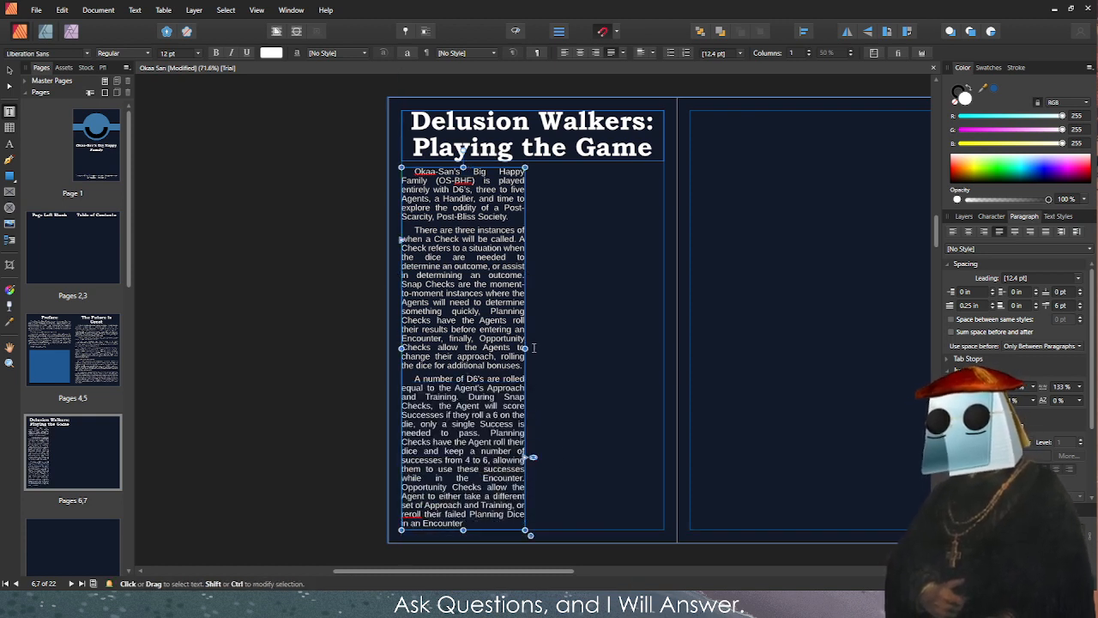
{"action": "left_click_drag", "start_coordinate": [527, 349], "coordinate": [664, 349]}
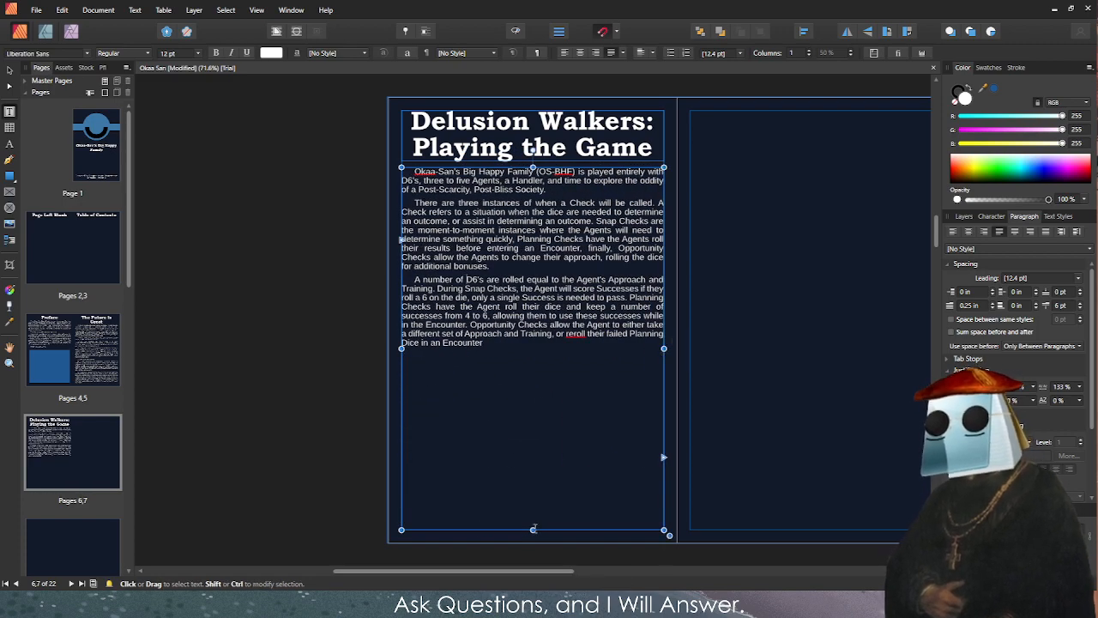
{"action": "left_click_drag", "start_coordinate": [532, 530], "coordinate": [530, 347]}
Correct the page 6 body text by hyphenating "reroll" as "re-roll" and adding a comma after "Post-Bliss".
{"action": "scroll", "coordinate": [587, 352], "scroll_direction": "up", "scroll_amount": 2}
{"action": "scroll", "coordinate": [586, 352], "scroll_direction": "up", "scroll_amount": 1}
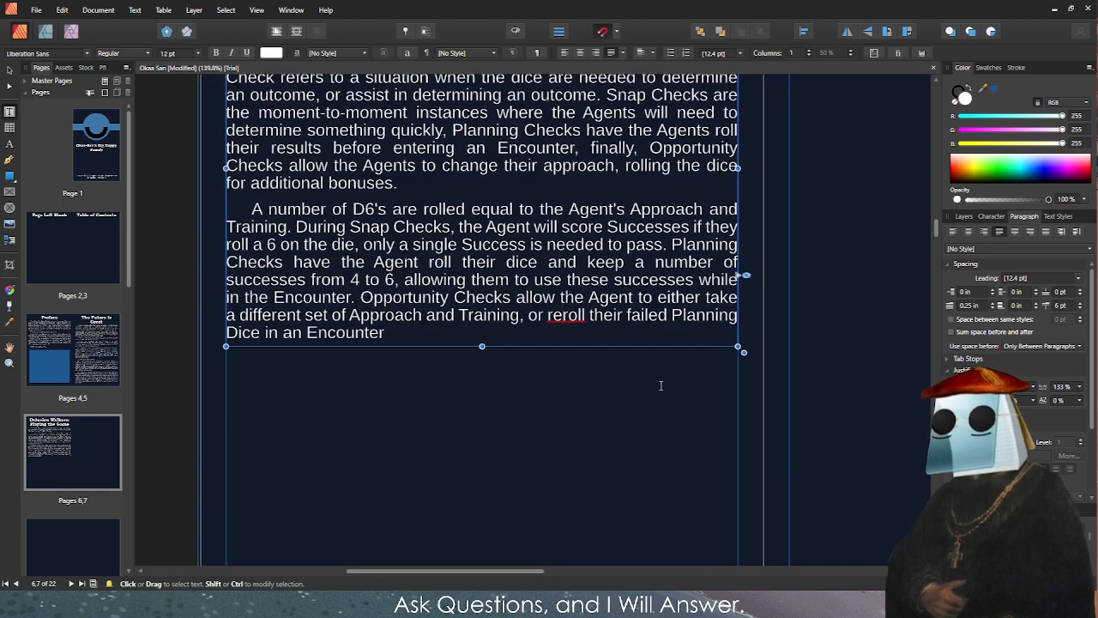
{"action": "type", "text": "-"}
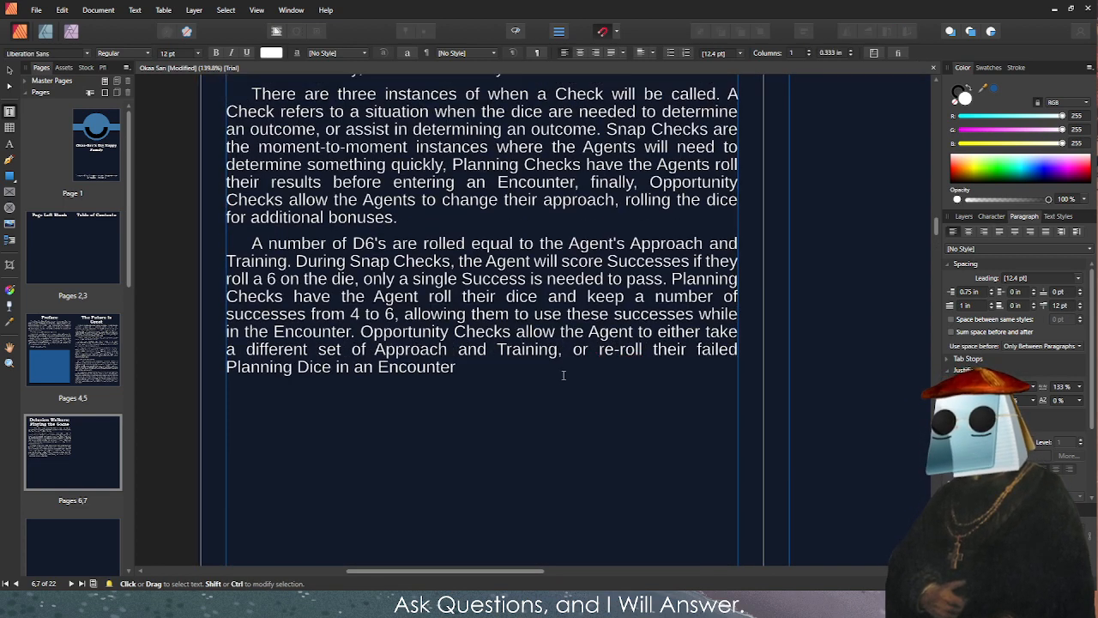
{"action": "scroll", "coordinate": [621, 360], "scroll_direction": "up", "scroll_amount": 4}
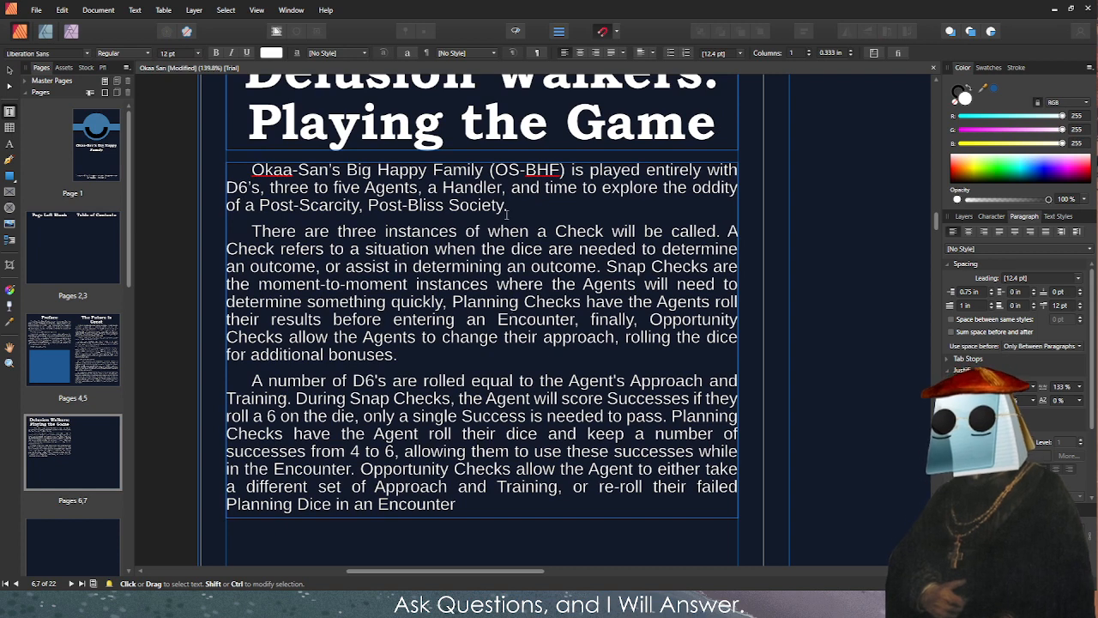
{"action": "left_click_drag", "start_coordinate": [260, 188], "coordinate": [444, 205]}
{"action": "left_click", "coordinate": [469, 199]}
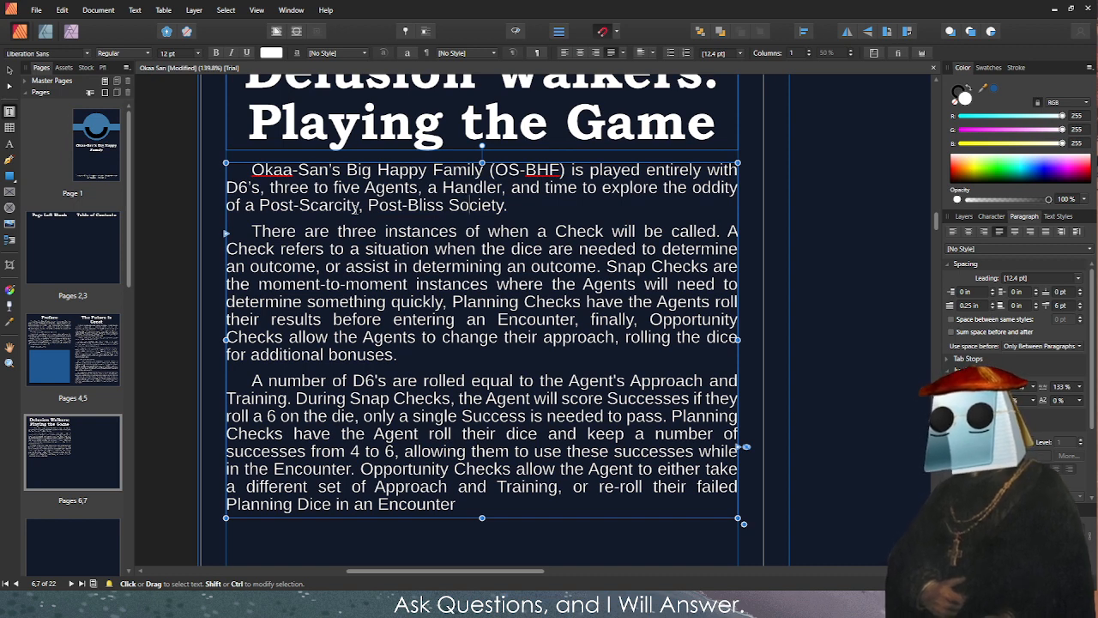
{"action": "left_click", "coordinate": [445, 204]}
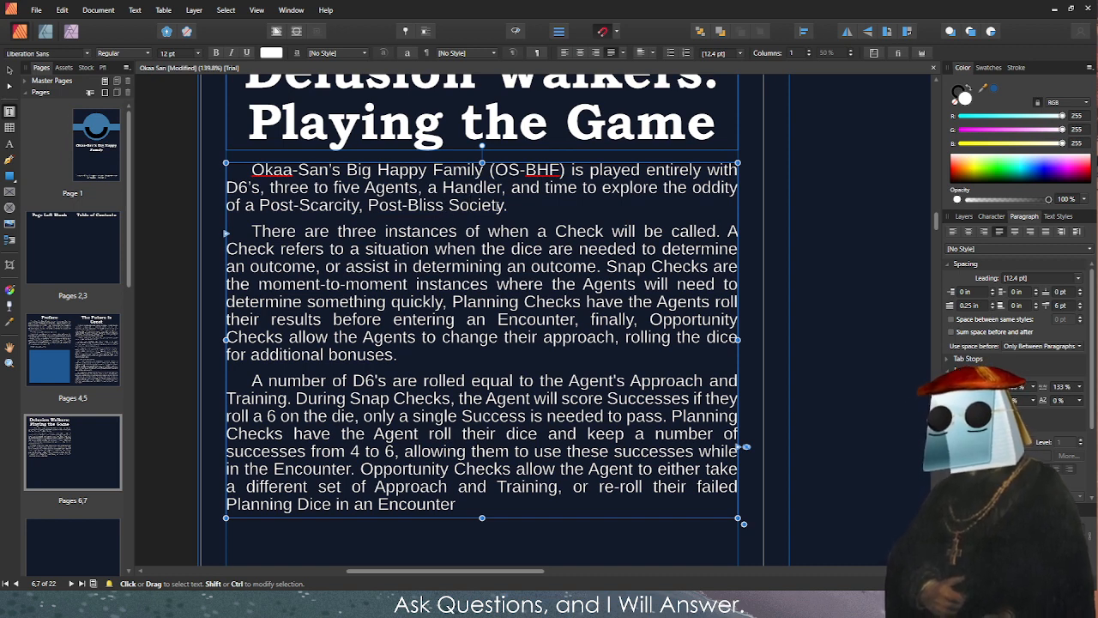
{"action": "type", "text": ","}
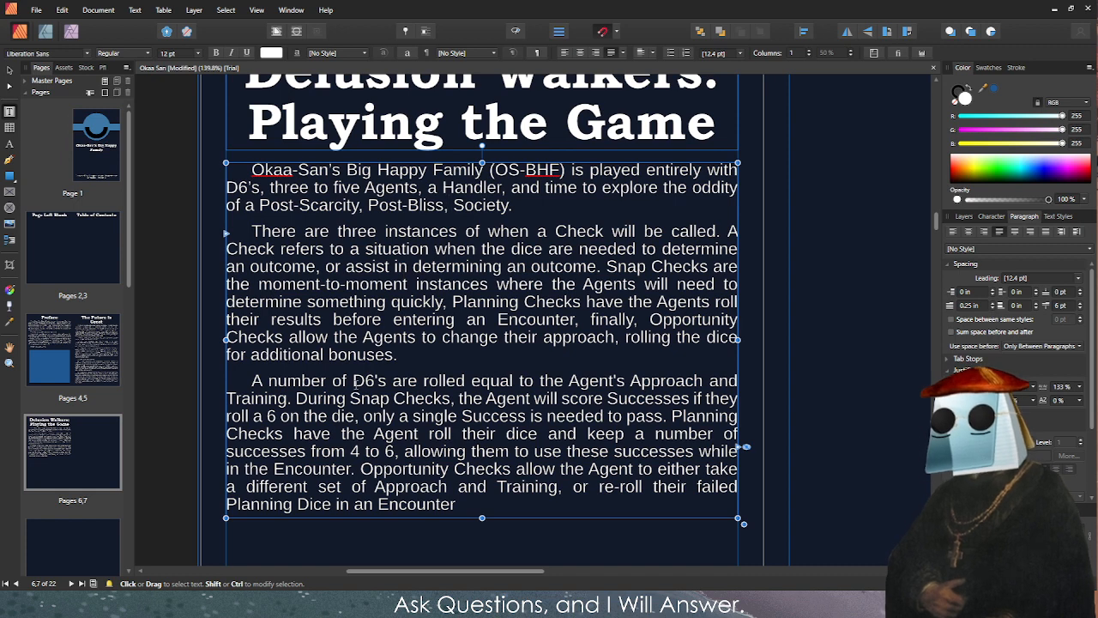
Draw a blue rectangle without an outline as an image placeholder below the page 6 text, just inside the margins.
{"action": "scroll", "coordinate": [364, 384], "scroll_direction": "down", "scroll_amount": 8}
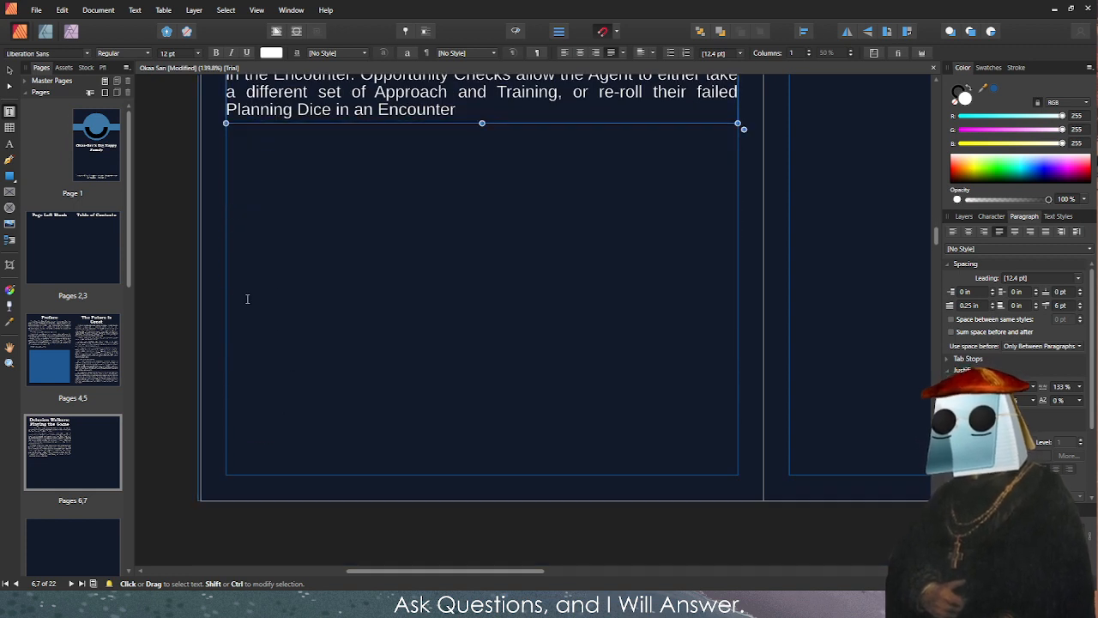
{"action": "left_click", "coordinate": [10, 175]}
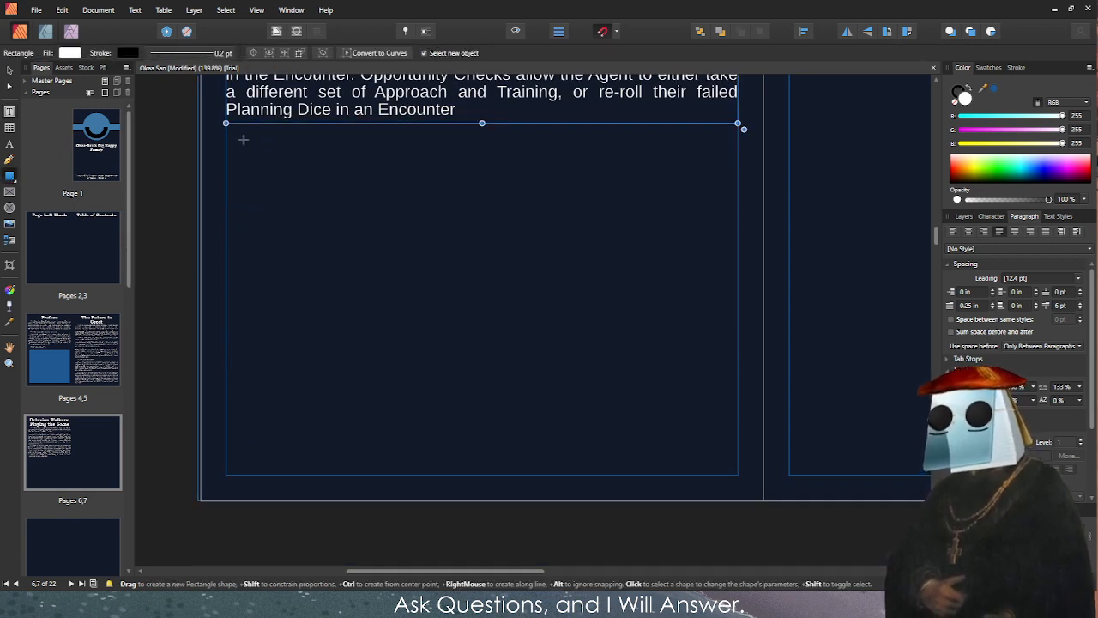
{"action": "mouse_move", "coordinate": [237, 144]}
{"action": "left_mouse_down"}
{"action": "mouse_move", "coordinate": [343, 251]}
{"action": "mouse_move", "coordinate": [696, 429]}
{"action": "mouse_move", "coordinate": [726, 463]}
{"action": "left_mouse_up"}
{"action": "key", "text": "v"}
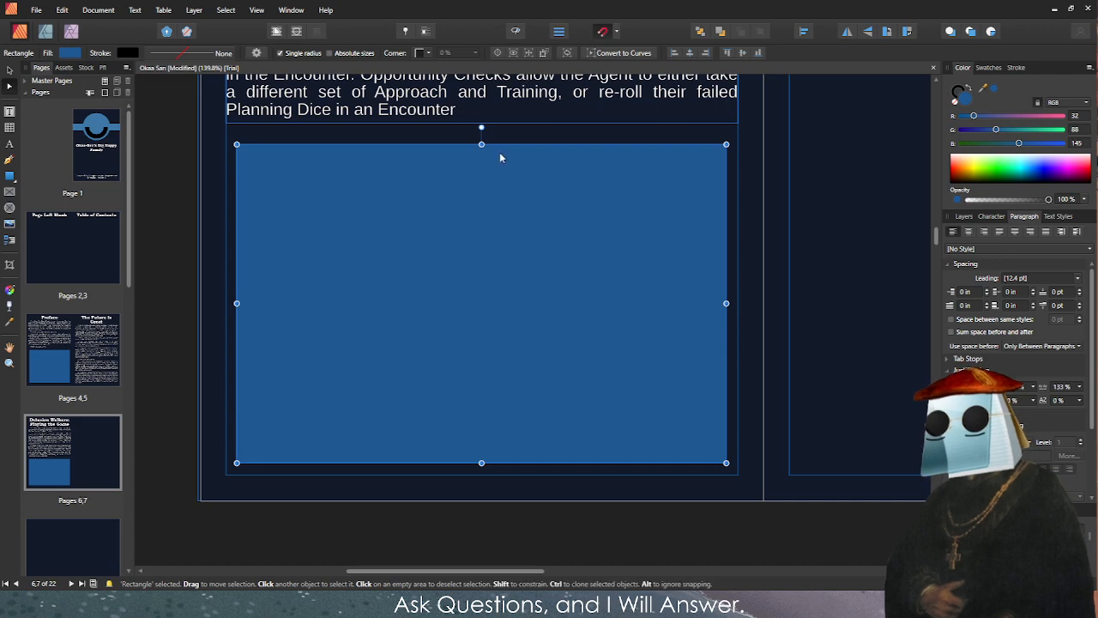
{"action": "left_click_drag", "start_coordinate": [1013, 161], "coordinate": [993, 158]}
{"action": "key", "text": "ctrl+z"}
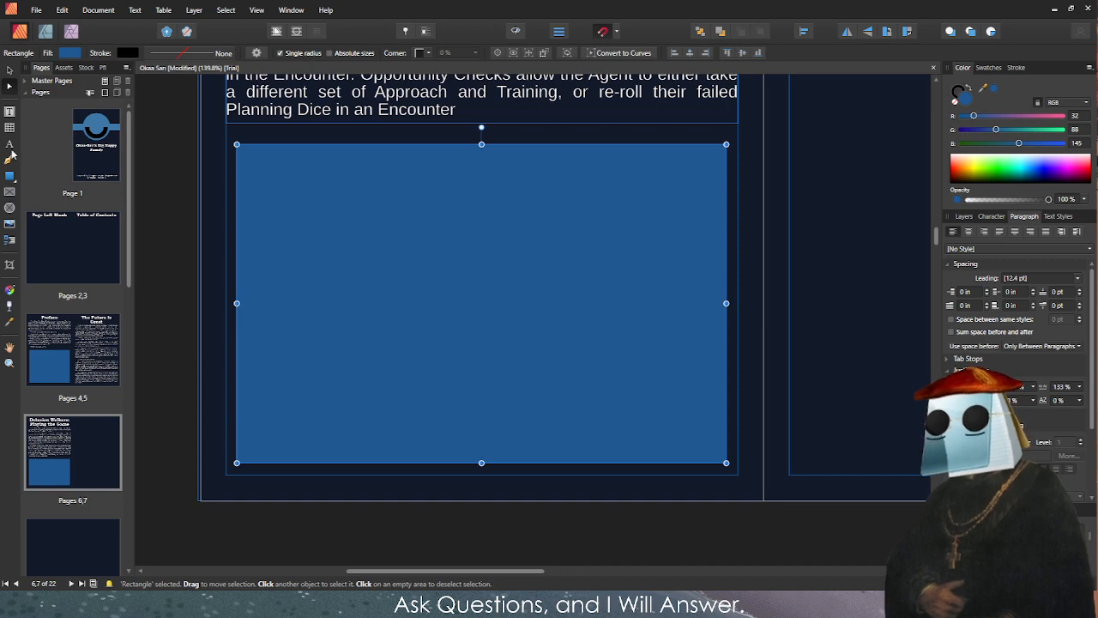
Try to add artistic text over the blue placeholder rectangle on page 6.
{"action": "key", "text": "t"}
{"action": "left_click", "coordinate": [483, 305]}
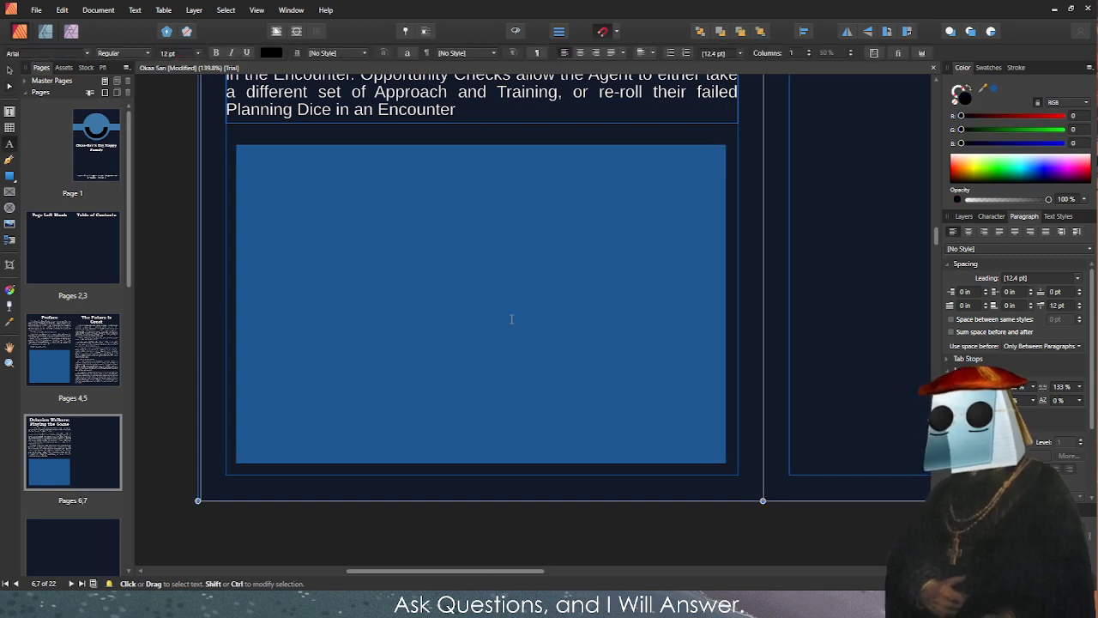
{"action": "scroll", "coordinate": [512, 319], "scroll_direction": "down", "scroll_amount": 3}
{"action": "key", "text": "Escape"}
{"action": "scroll", "coordinate": [504, 323], "scroll_direction": "up", "scroll_amount": 1}
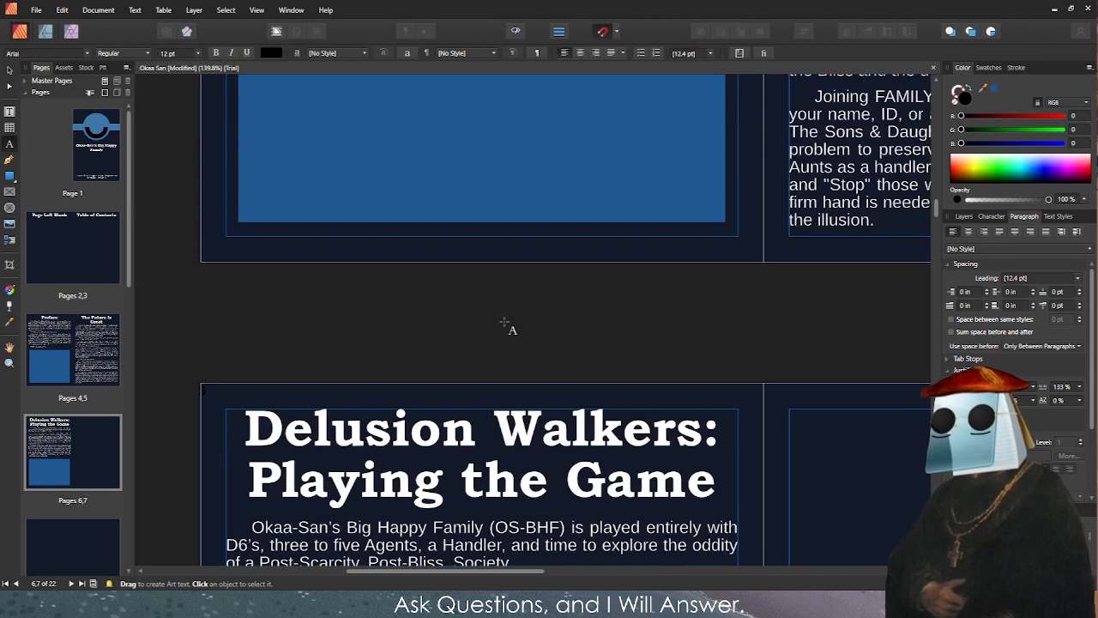
{"action": "scroll", "coordinate": [504, 323], "scroll_direction": "down", "scroll_amount": 5}
{"action": "scroll", "coordinate": [497, 331], "scroll_direction": "up", "scroll_amount": 2}
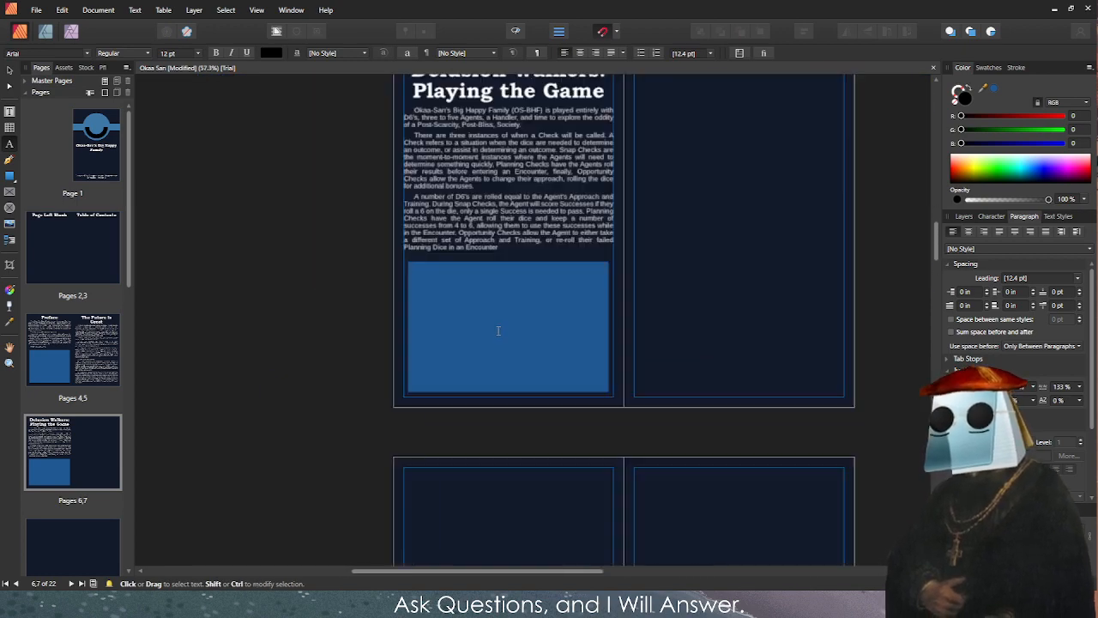
{"action": "scroll", "coordinate": [498, 330], "scroll_direction": "up", "scroll_amount": 4}
Try deleting the stray "s" text object from the layers of pages 6 and 7, and undo the deletion.
{"action": "left_click", "coordinate": [547, 274]}
{"action": "scroll", "coordinate": [548, 277], "scroll_direction": "down", "scroll_amount": 3}
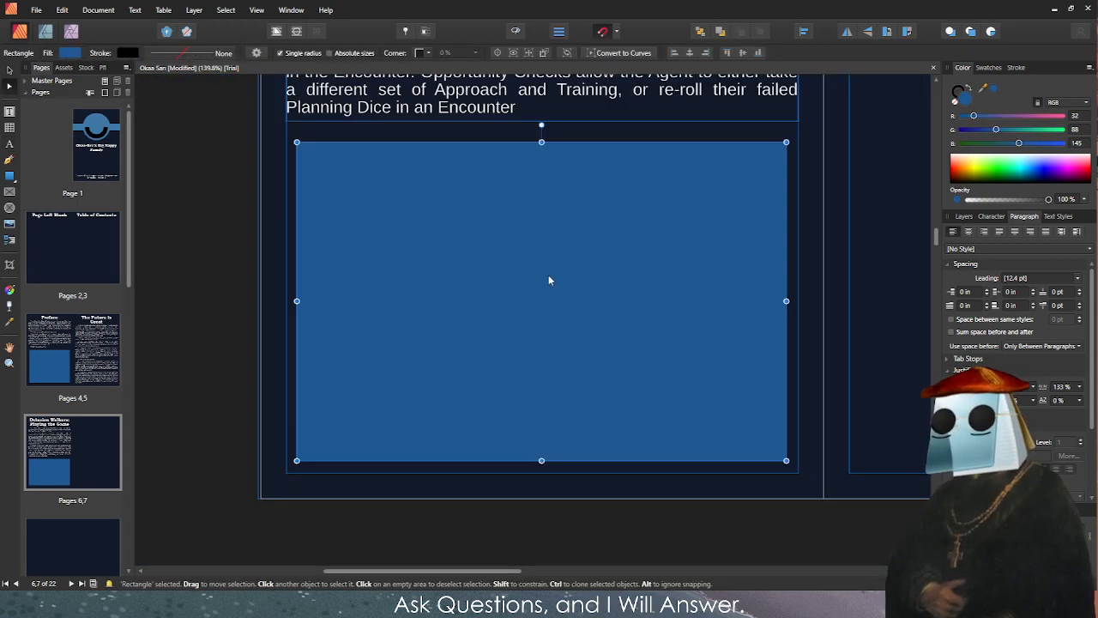
{"action": "left_click", "coordinate": [217, 267]}
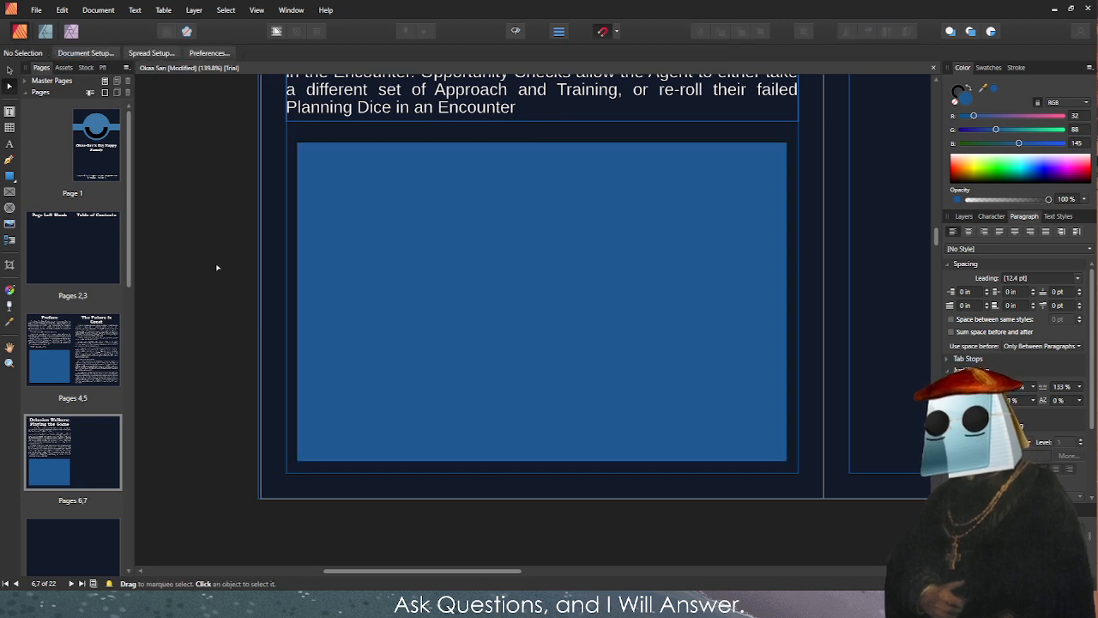
{"action": "left_click", "coordinate": [503, 286]}
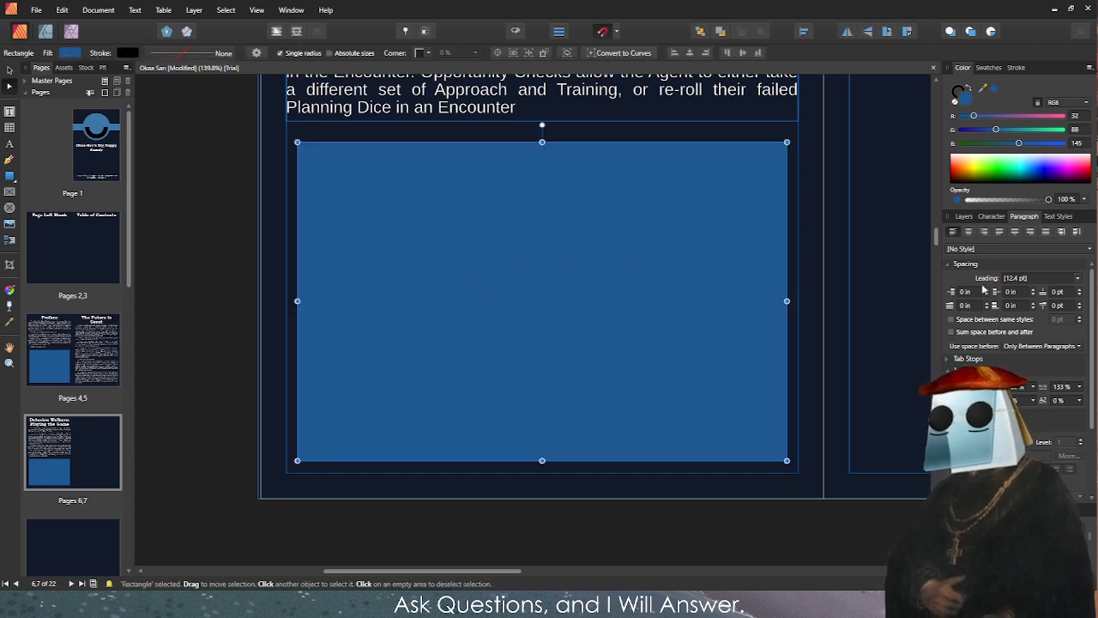
{"action": "left_click", "coordinate": [964, 216]}
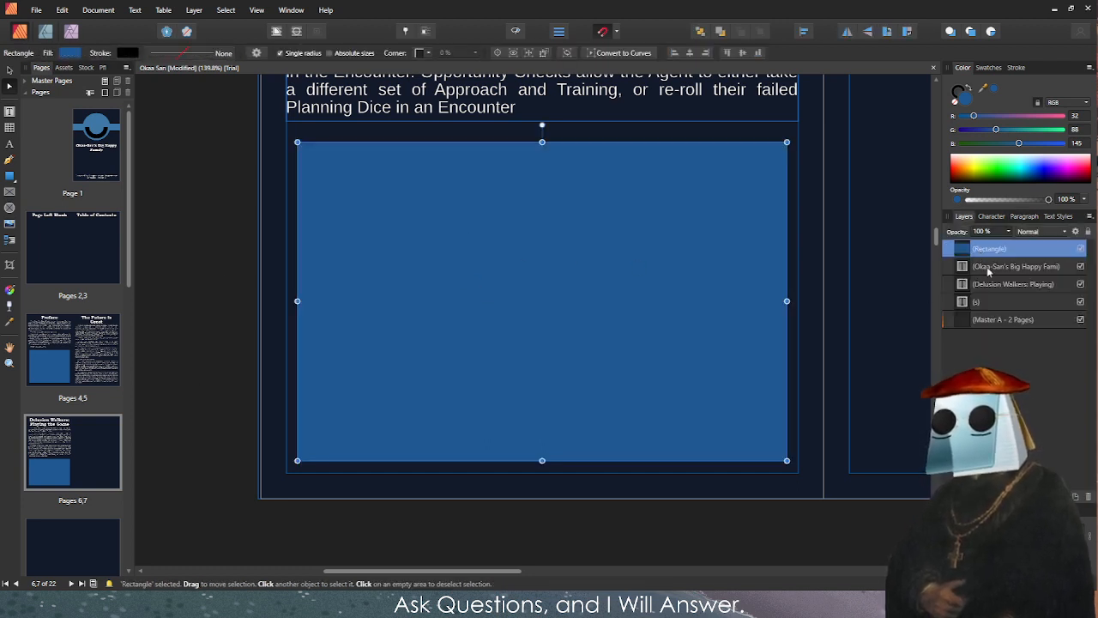
{"action": "left_click", "coordinate": [978, 301]}
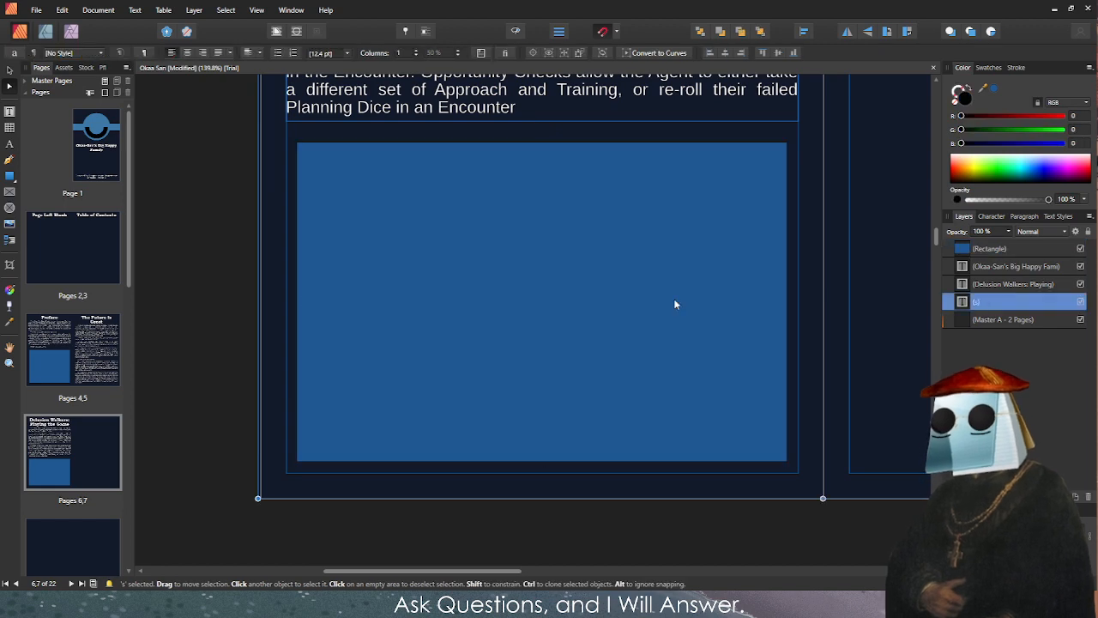
{"action": "scroll", "coordinate": [733, 364], "scroll_direction": "up", "scroll_amount": 5}
{"action": "double_click", "coordinate": [967, 302]}
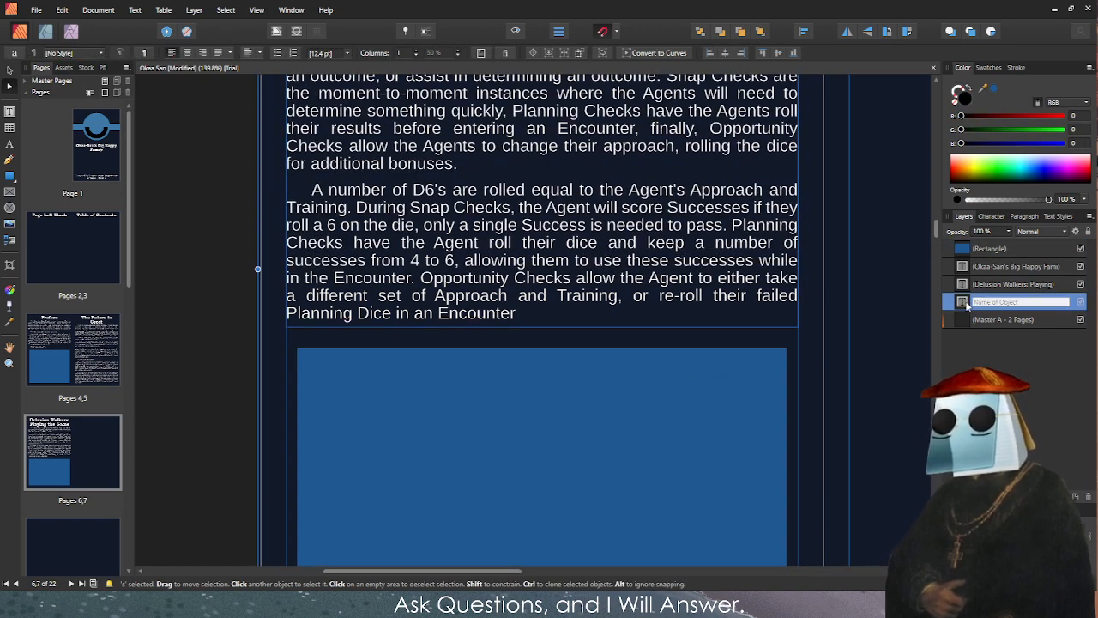
{"action": "key", "text": "Escape"}
{"action": "key", "text": "Delete"}
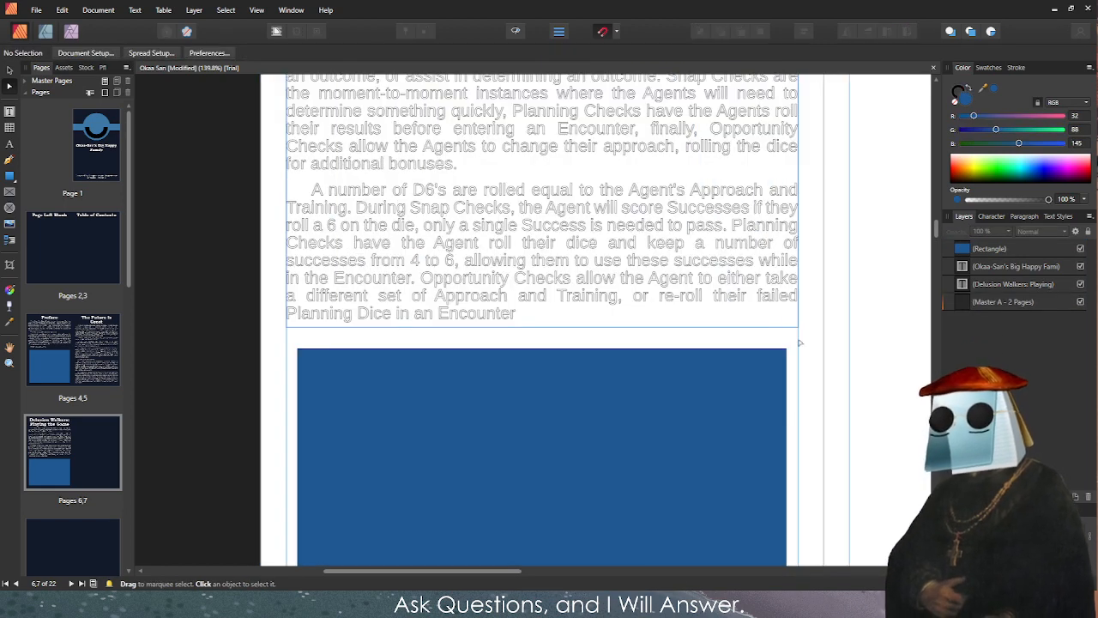
{"action": "key", "text": "ctrl+z"}
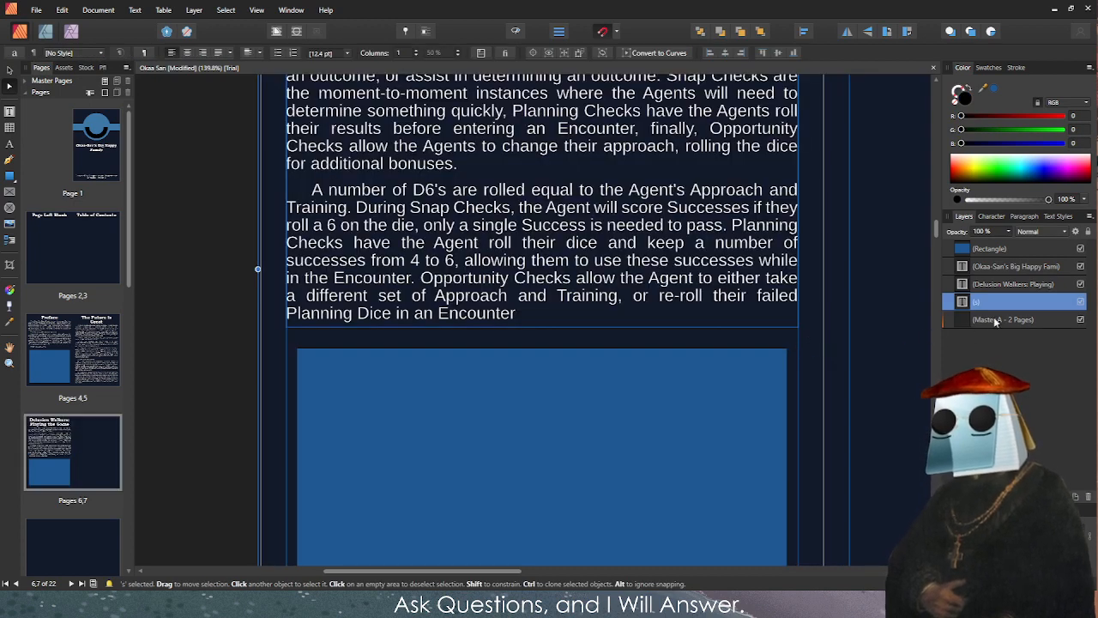
Lock the stray "s" text frame that spans pages 6 and 7.
{"action": "left_click", "coordinate": [239, 361]}
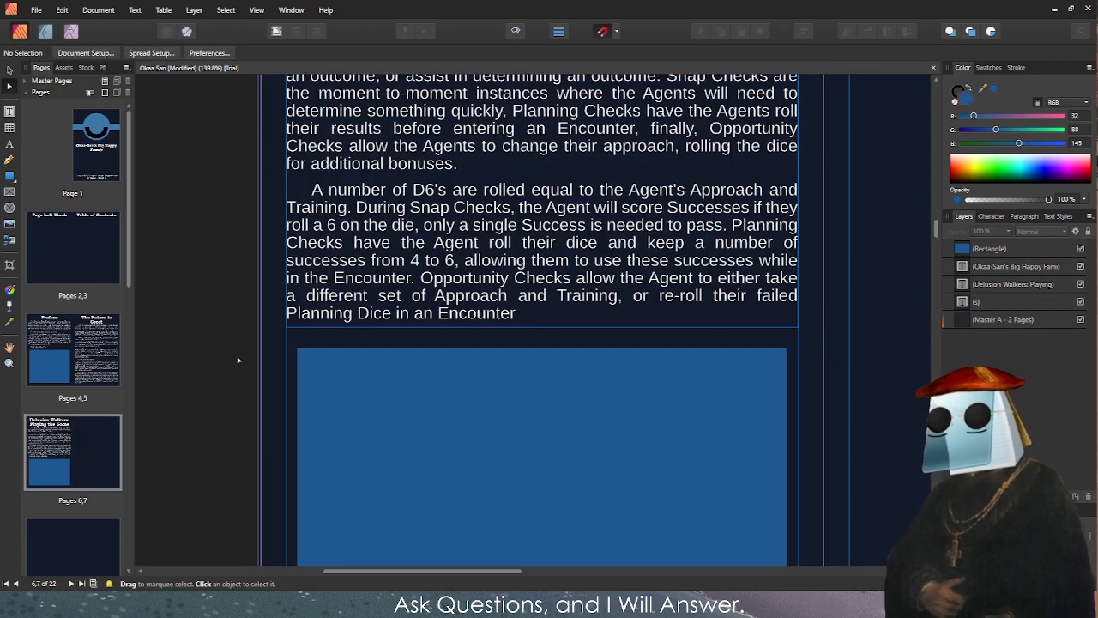
{"action": "scroll", "coordinate": [540, 363], "scroll_direction": "down", "scroll_amount": 2}
{"action": "scroll", "coordinate": [336, 321], "scroll_direction": "down", "scroll_amount": 5}
{"action": "left_click", "coordinate": [699, 296]}
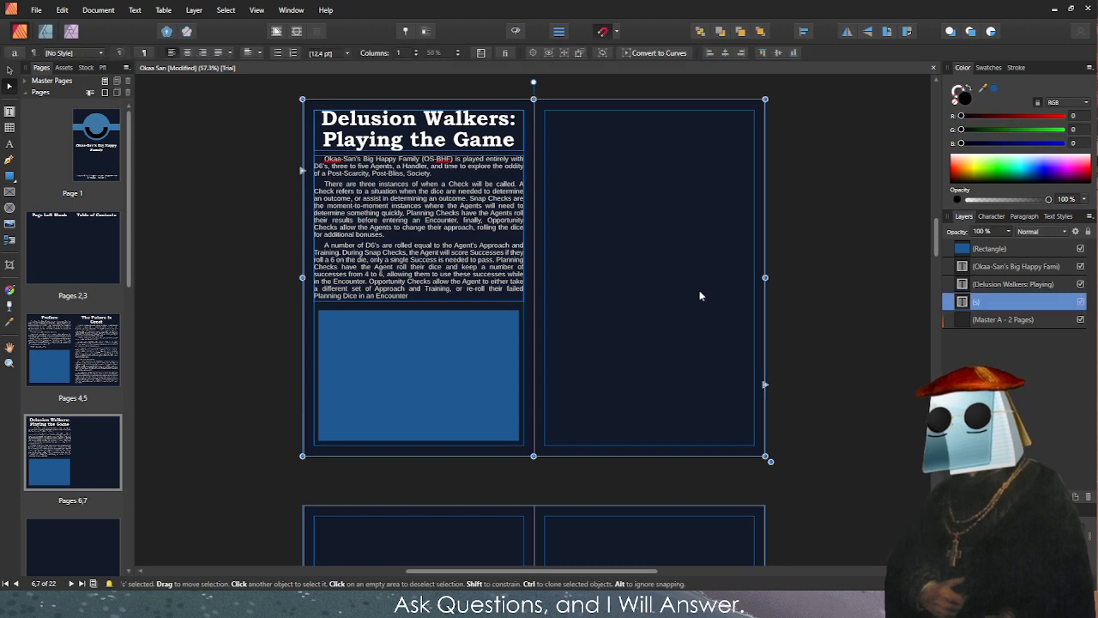
{"action": "left_click", "coordinate": [990, 254]}
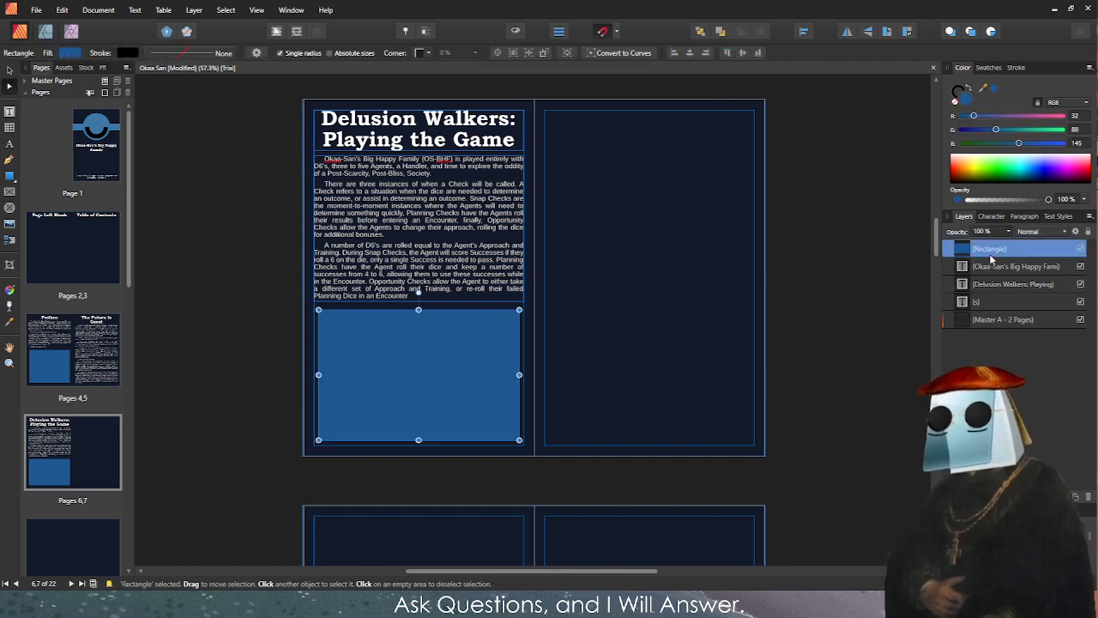
{"action": "left_click", "coordinate": [1001, 306]}
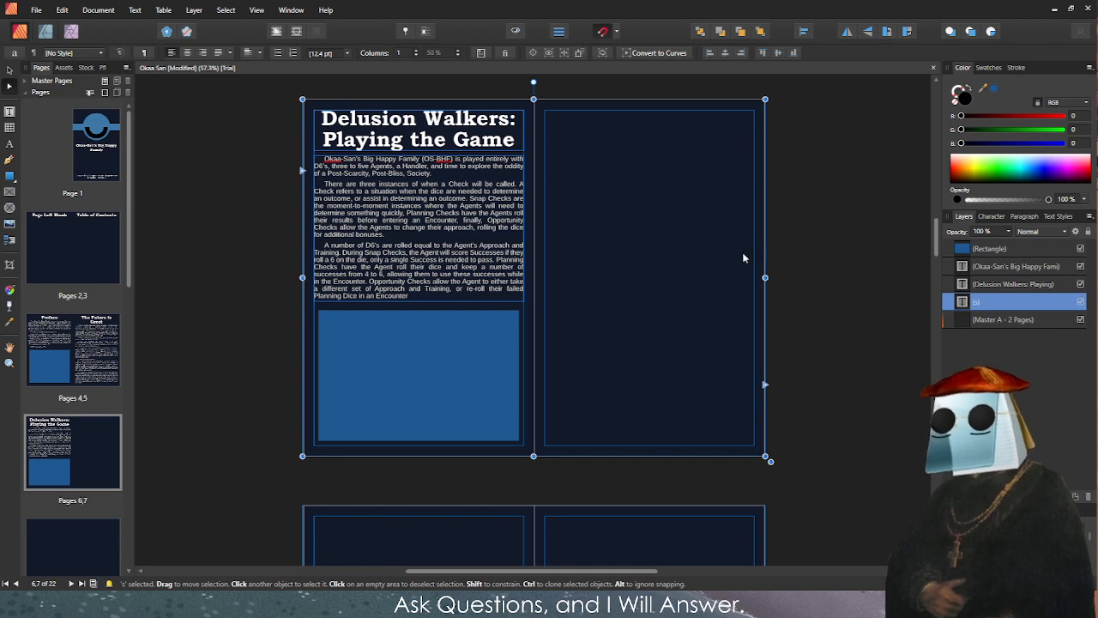
{"action": "scroll", "coordinate": [744, 258], "scroll_direction": "right", "scroll_amount": 2}
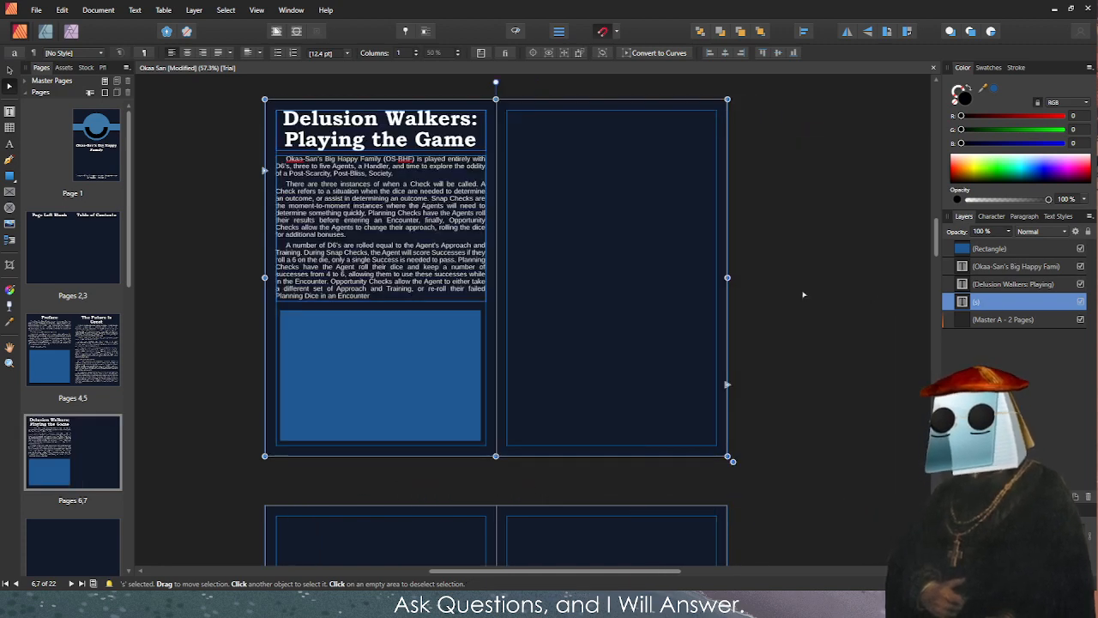
{"action": "left_click", "coordinate": [803, 294]}
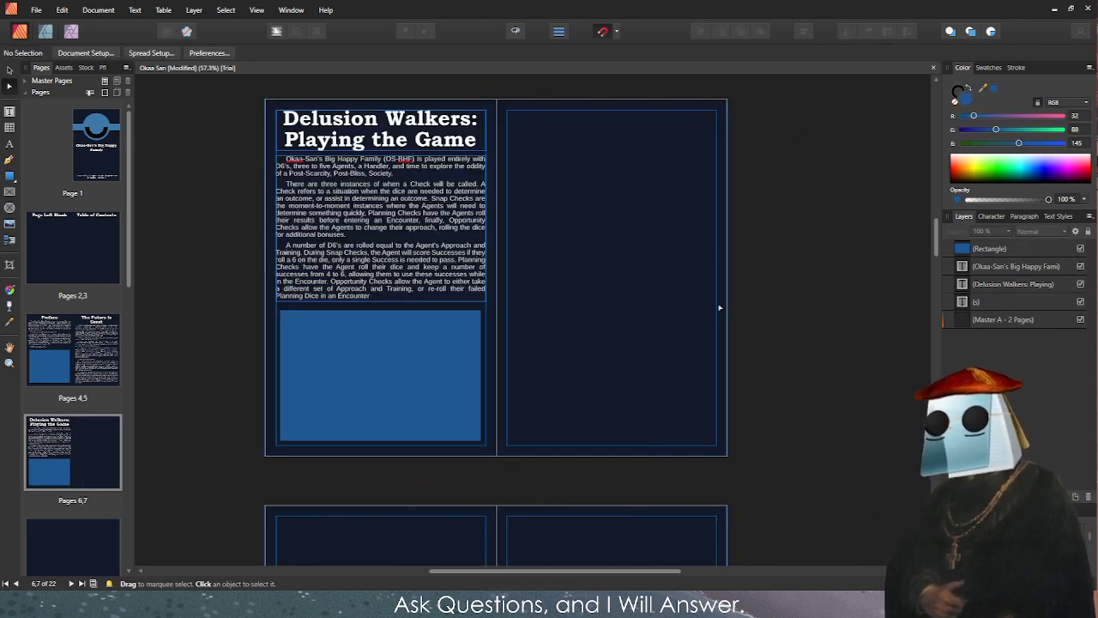
{"action": "left_click", "coordinate": [1032, 306]}
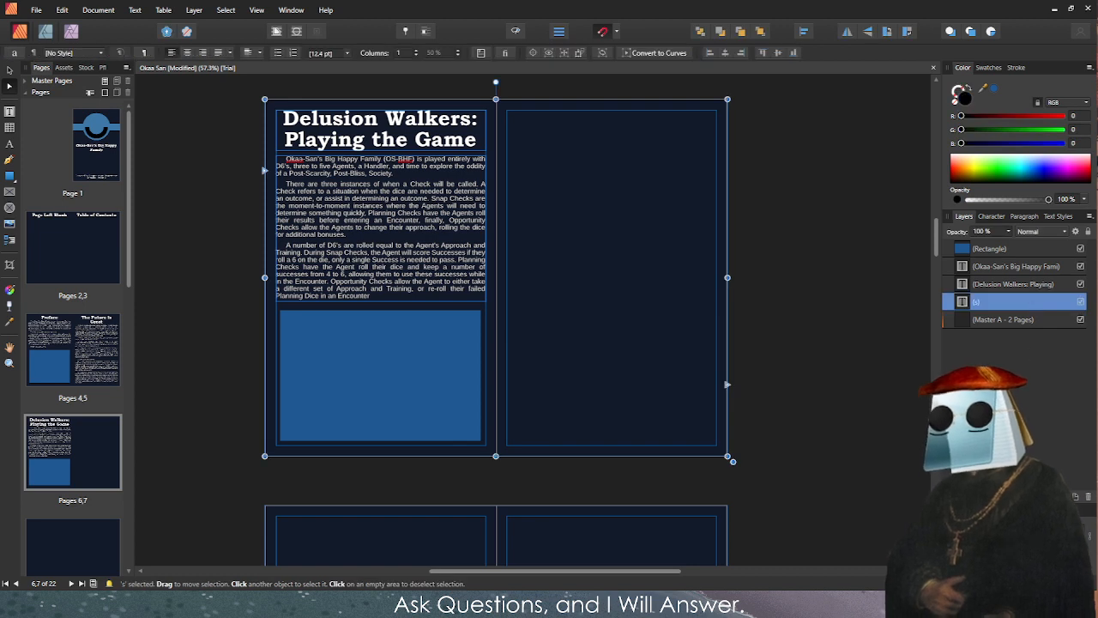
{"action": "key", "text": "ctrl+l"}
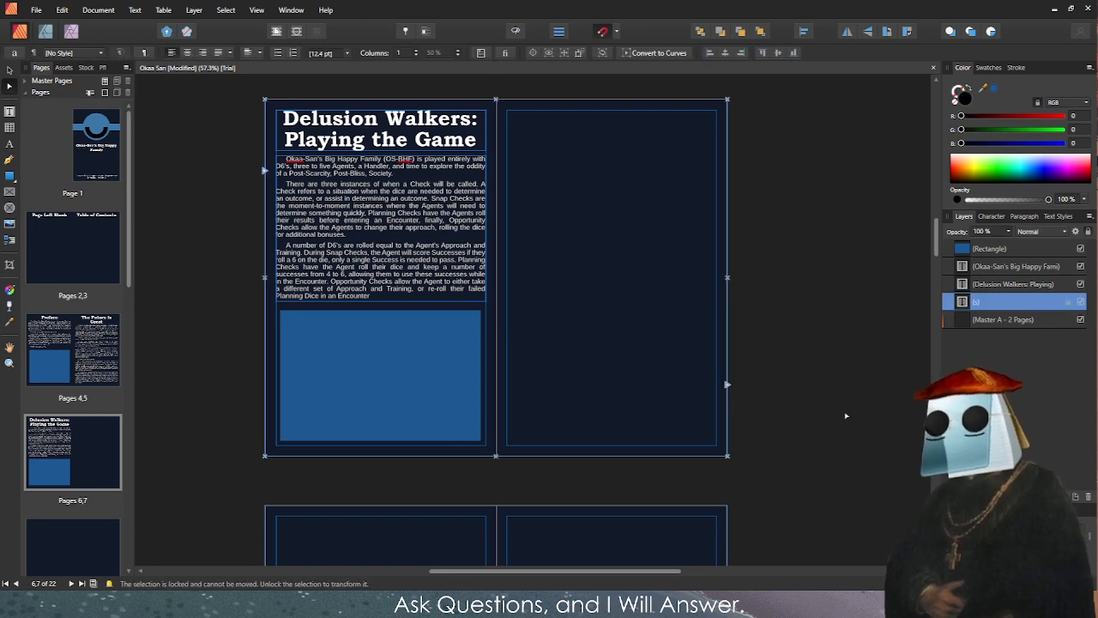
{"action": "left_click", "coordinate": [846, 416]}
{"action": "left_click", "coordinate": [362, 396]}
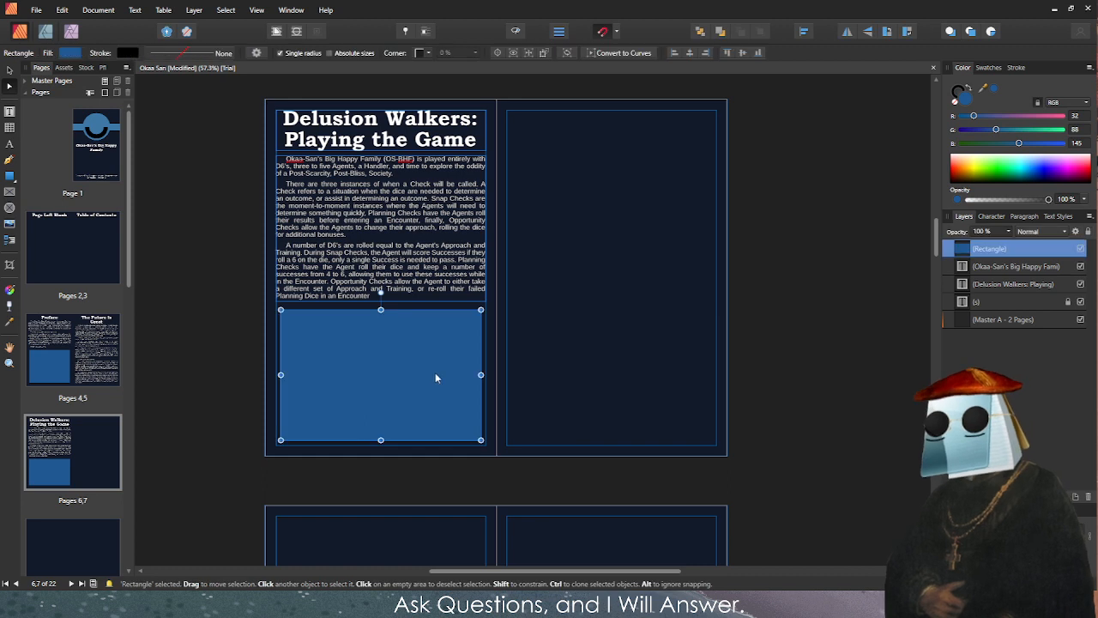
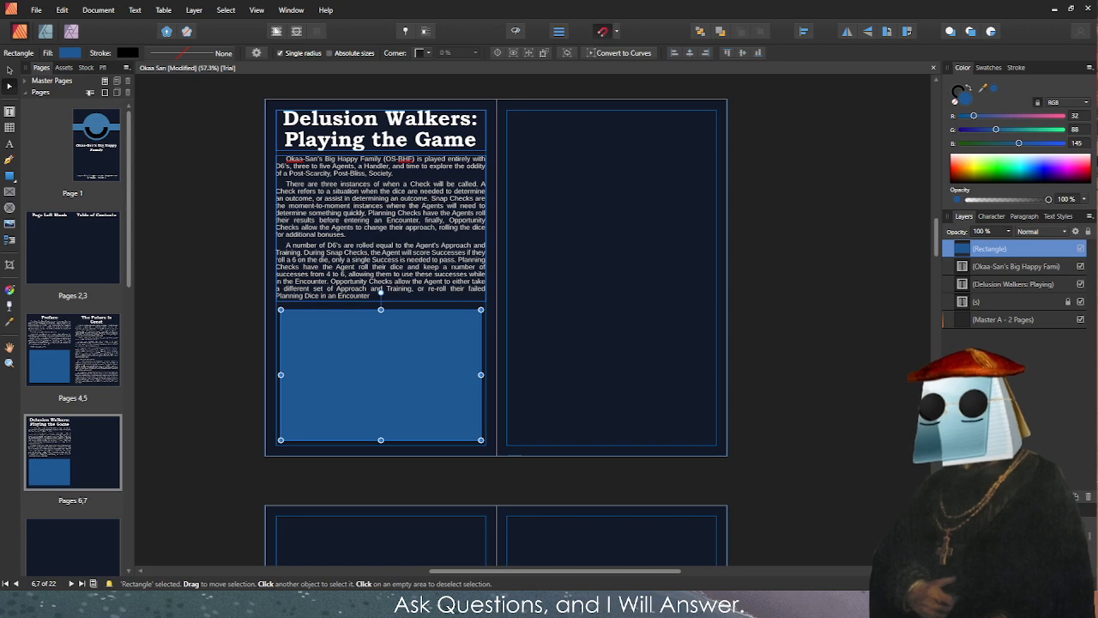
Check the page 6 layout by selecting the title, body text and blue placeholder rectangle individually.
{"action": "key", "text": "ctrl+d"}
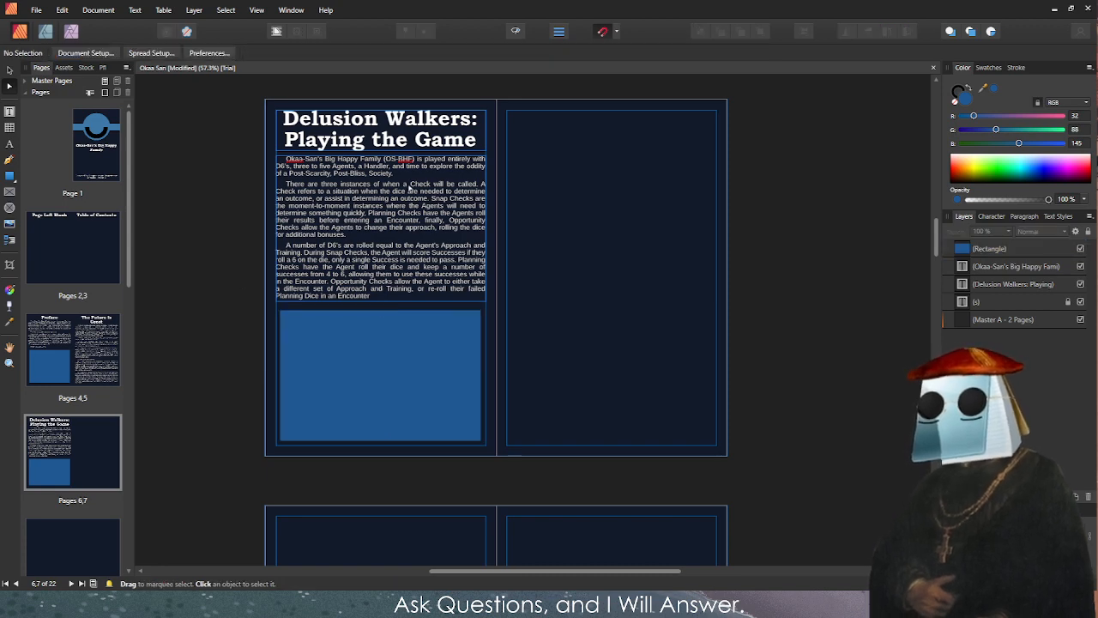
{"action": "scroll", "coordinate": [409, 188], "scroll_direction": "up", "scroll_amount": 3}
{"action": "scroll", "coordinate": [287, 187], "scroll_direction": "down", "scroll_amount": 2}
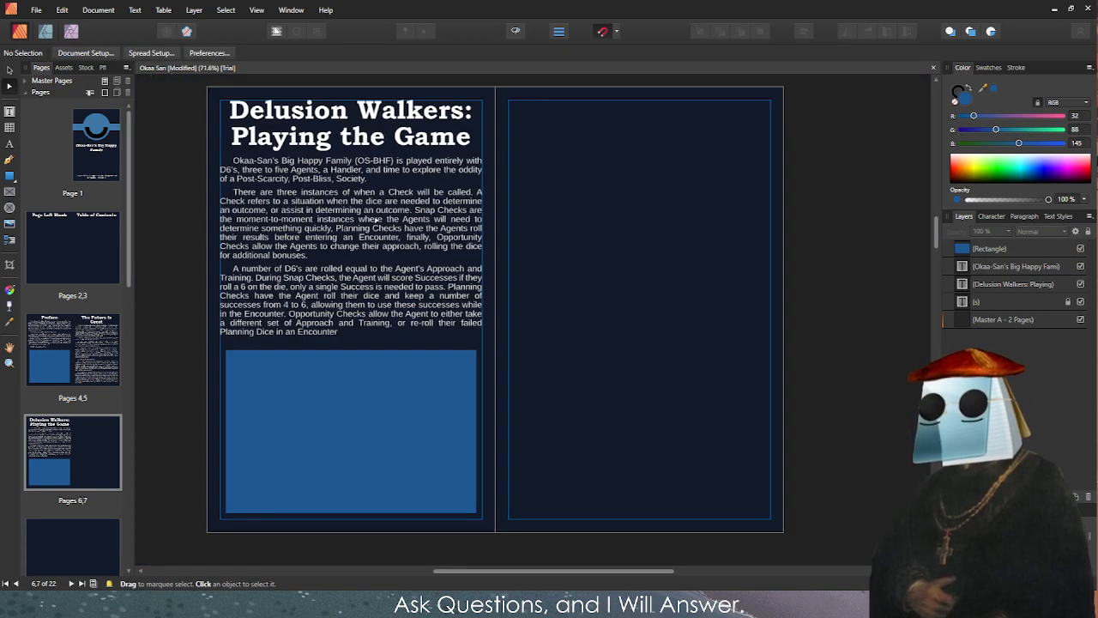
{"action": "left_click", "coordinate": [397, 135]}
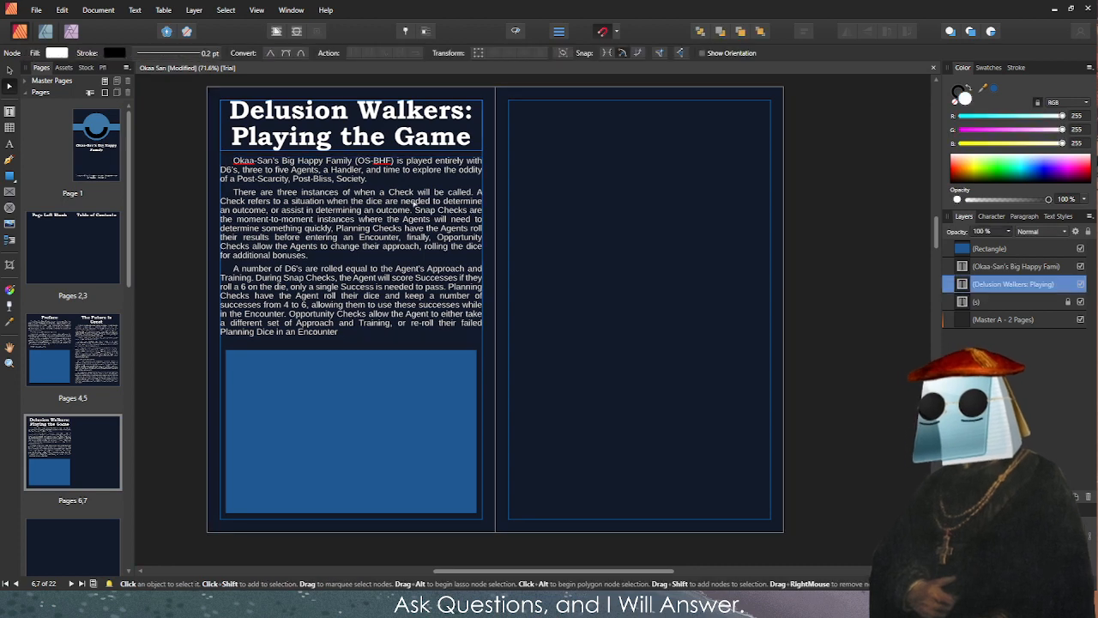
{"action": "left_click", "coordinate": [434, 234]}
{"action": "left_click", "coordinate": [447, 385]}
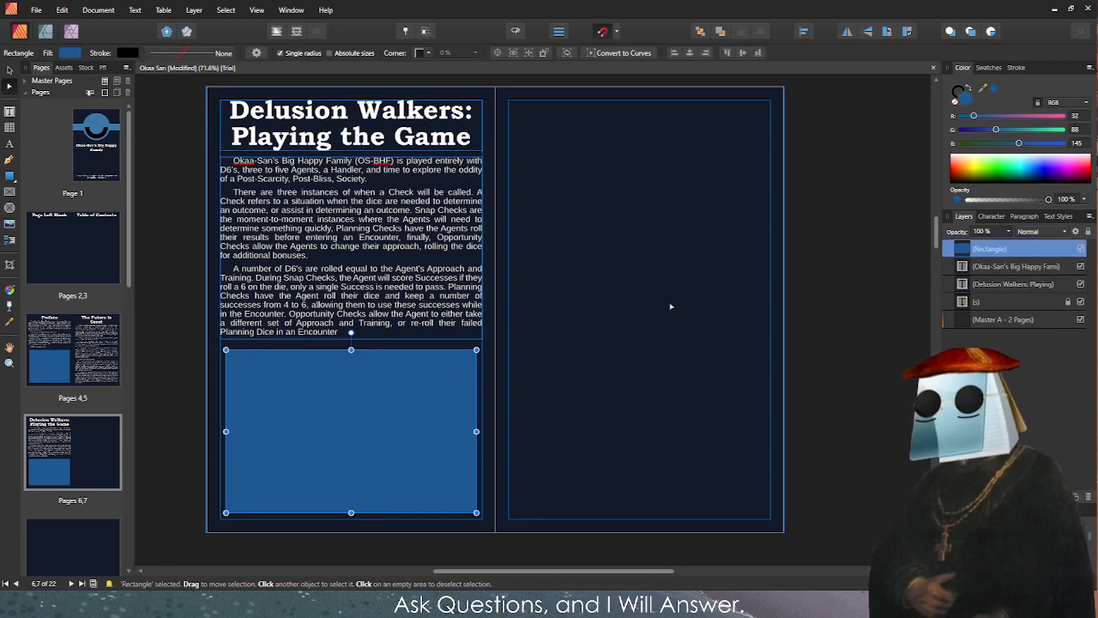
{"action": "left_click", "coordinate": [837, 235]}
{"action": "scroll", "coordinate": [259, 285], "scroll_direction": "up", "scroll_amount": 3}
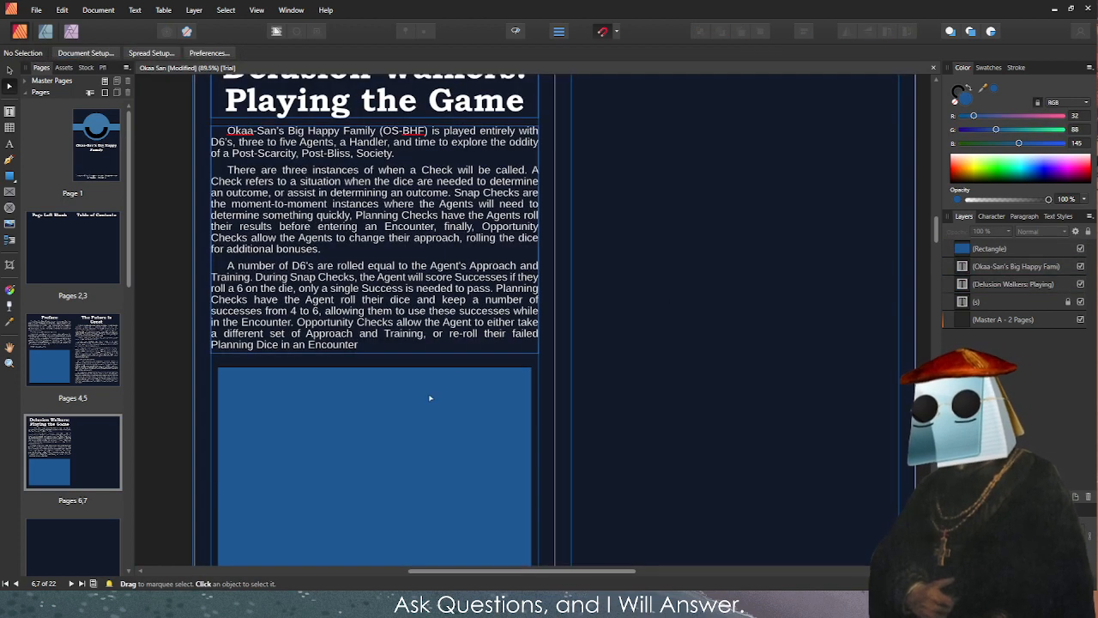
{"action": "scroll", "coordinate": [677, 215], "scroll_direction": "down", "scroll_amount": 4}
{"action": "scroll", "coordinate": [491, 175], "scroll_direction": "up", "scroll_amount": 2}
{"action": "scroll", "coordinate": [491, 175], "scroll_direction": "down", "scroll_amount": 2}
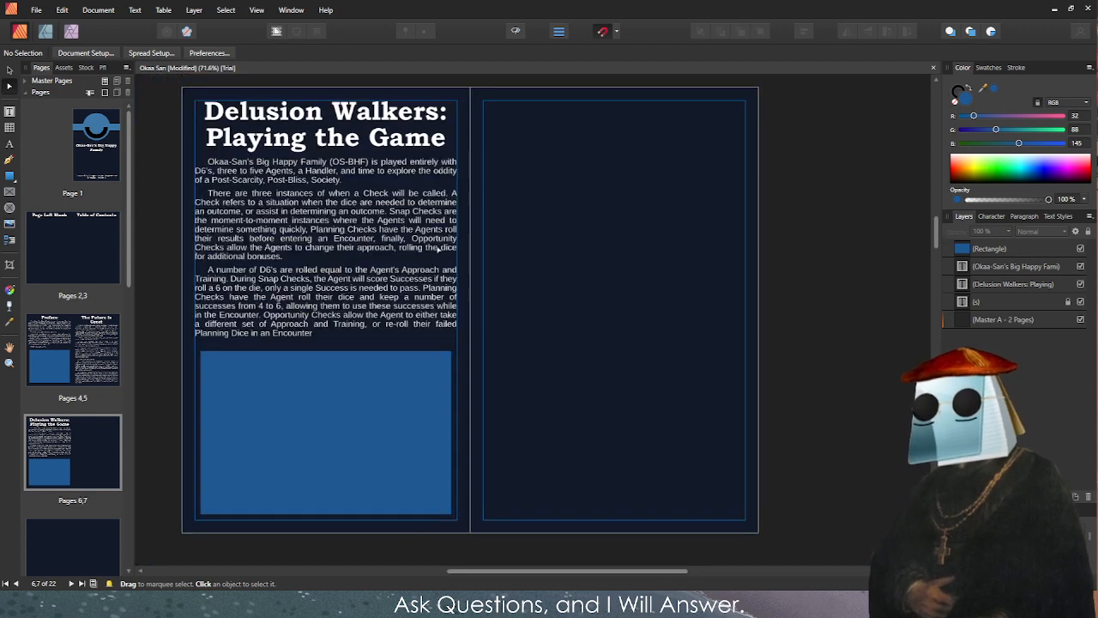
Add the artistic text "EXAMPLE OF PLAY IMAGE" over the blue placeholder rectangle on page 6.
{"action": "left_click", "coordinate": [392, 400]}
{"action": "scroll", "coordinate": [319, 315], "scroll_direction": "up", "scroll_amount": 2}
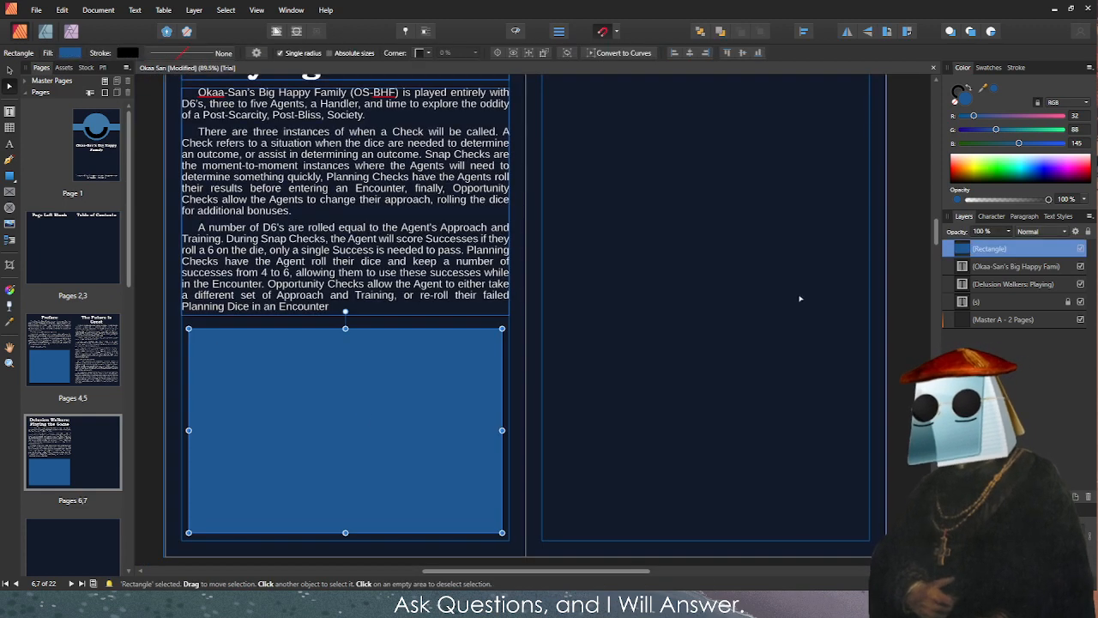
{"action": "left_click", "coordinate": [10, 143]}
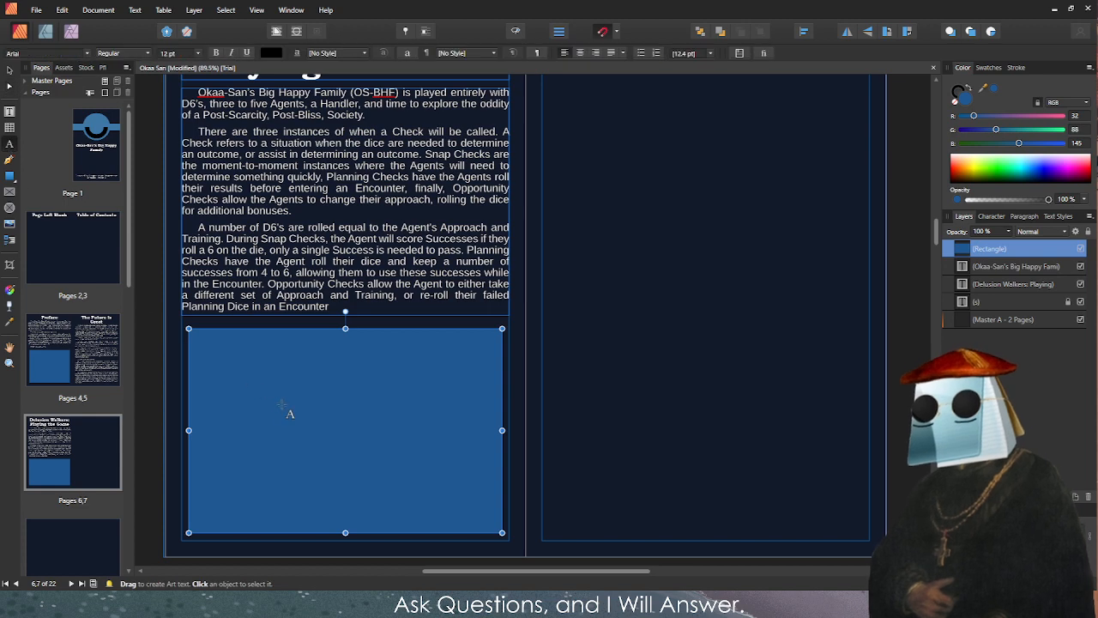
{"action": "left_click", "coordinate": [335, 410]}
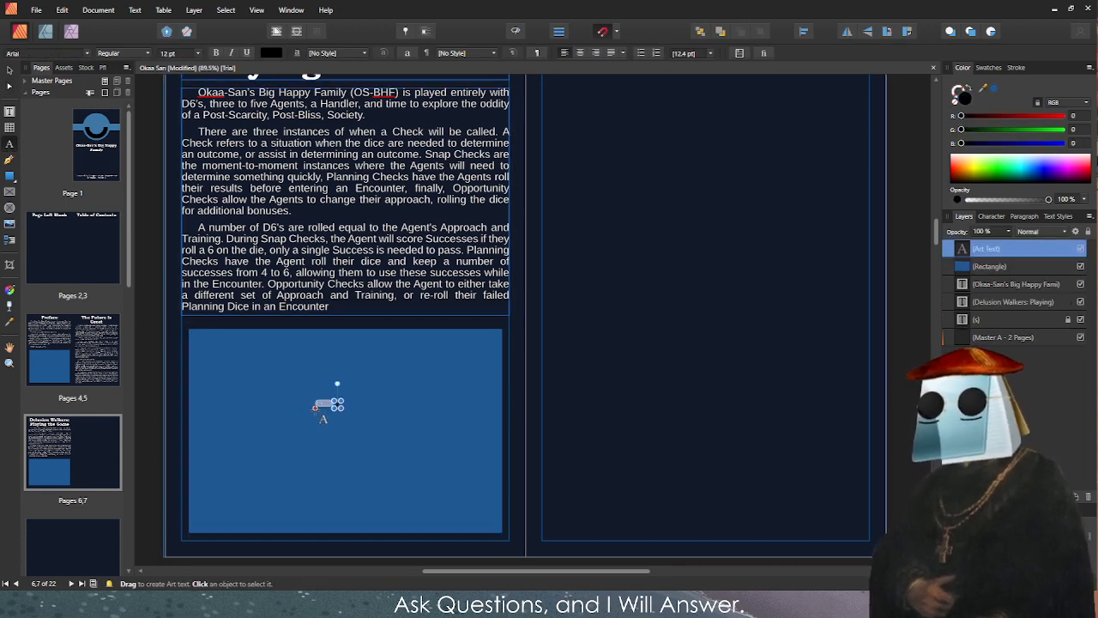
{"action": "type", "text": "EXAMPLE OF PLAY IMAGE"}
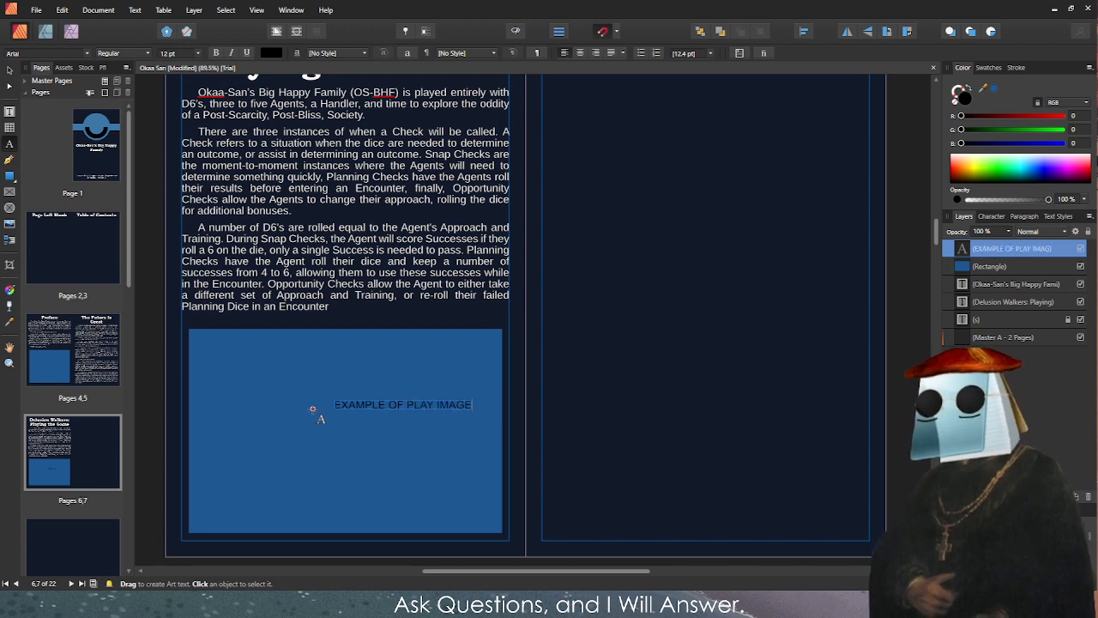
{"action": "key", "text": "Escape"}
{"action": "key", "text": "Escape"}
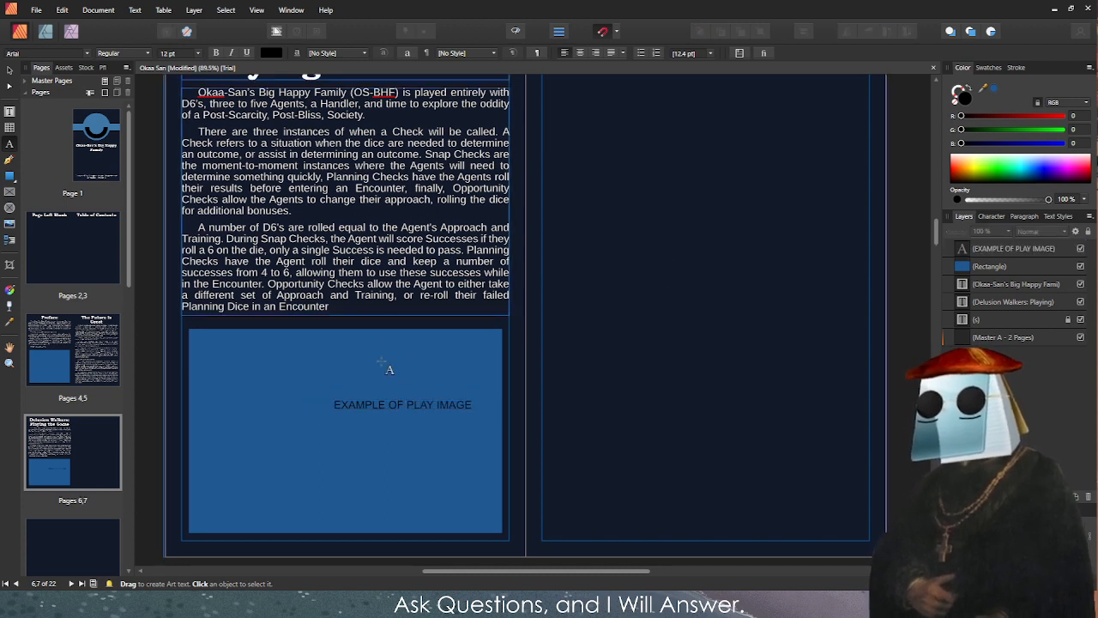
{"action": "left_click", "coordinate": [10, 69]}
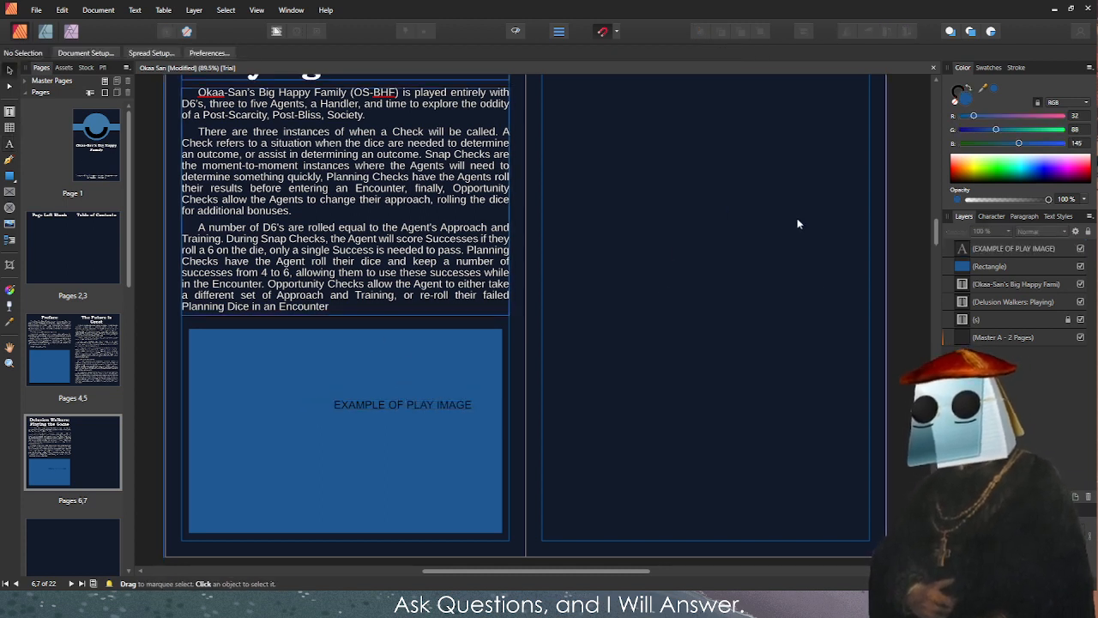
Duplicate the page 6 title and body text frames onto page 7, aligned to the page margins.
{"action": "scroll", "coordinate": [485, 407], "scroll_direction": "up", "scroll_amount": 2}
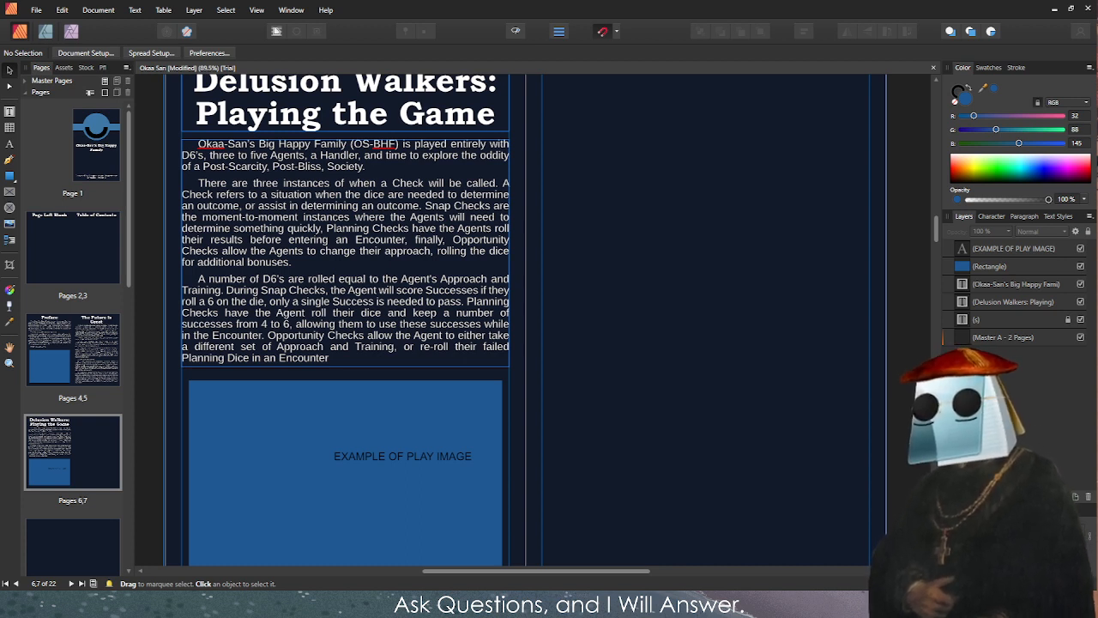
{"action": "left_click", "coordinate": [464, 112]}
{"action": "left_click", "coordinate": [463, 182], "text": "shift"}
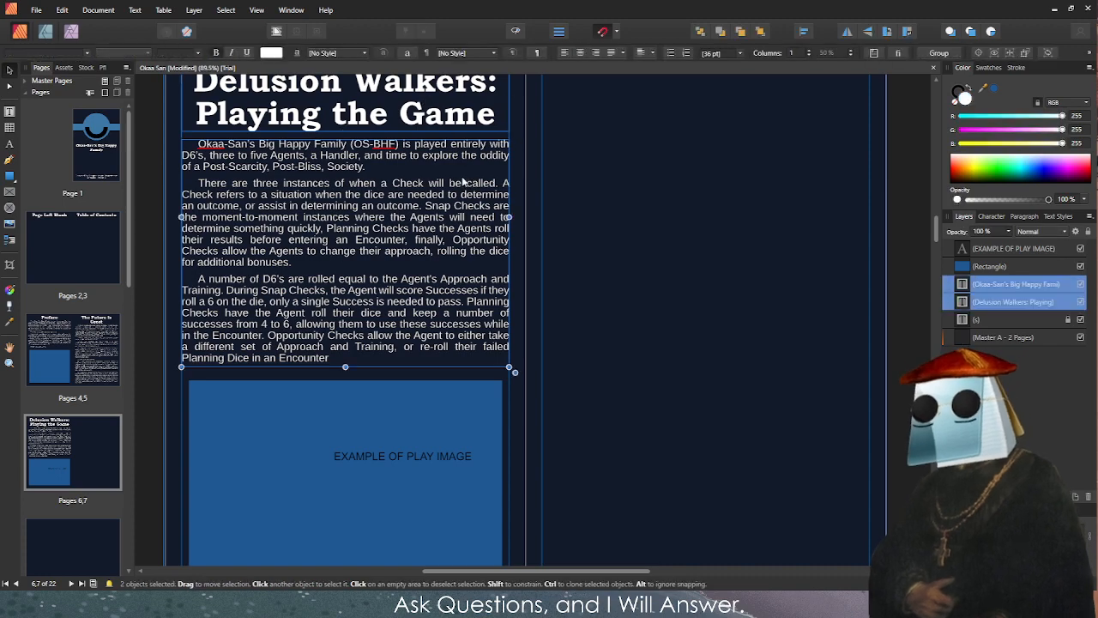
{"action": "left_click_drag", "start_coordinate": [489, 185], "coordinate": [849, 186]}
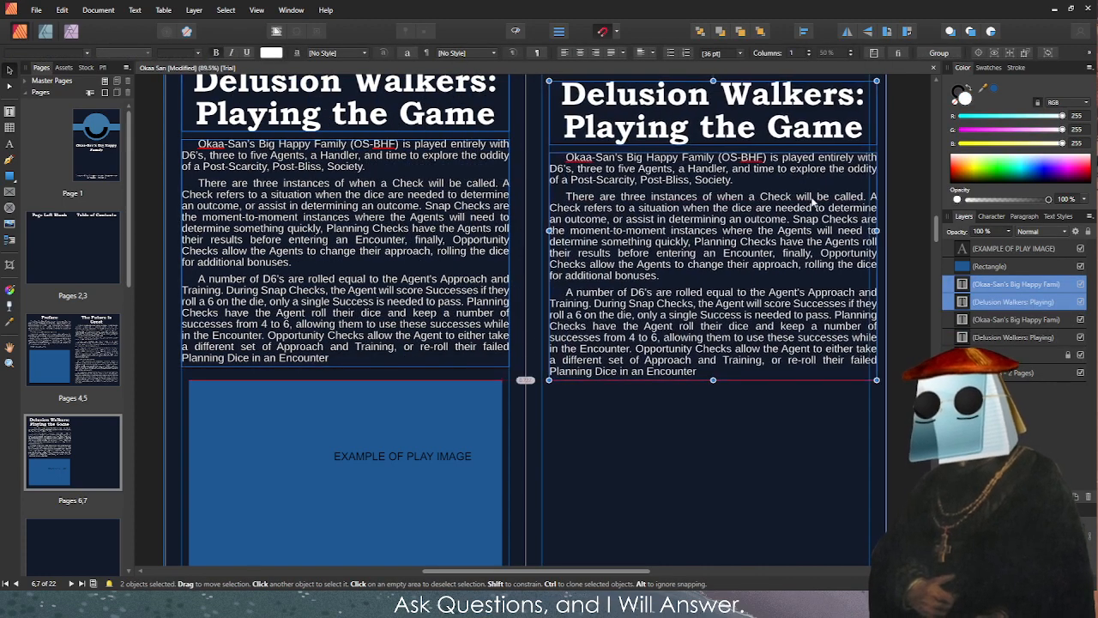
{"action": "scroll", "coordinate": [617, 146], "scroll_direction": "up", "scroll_amount": 1}
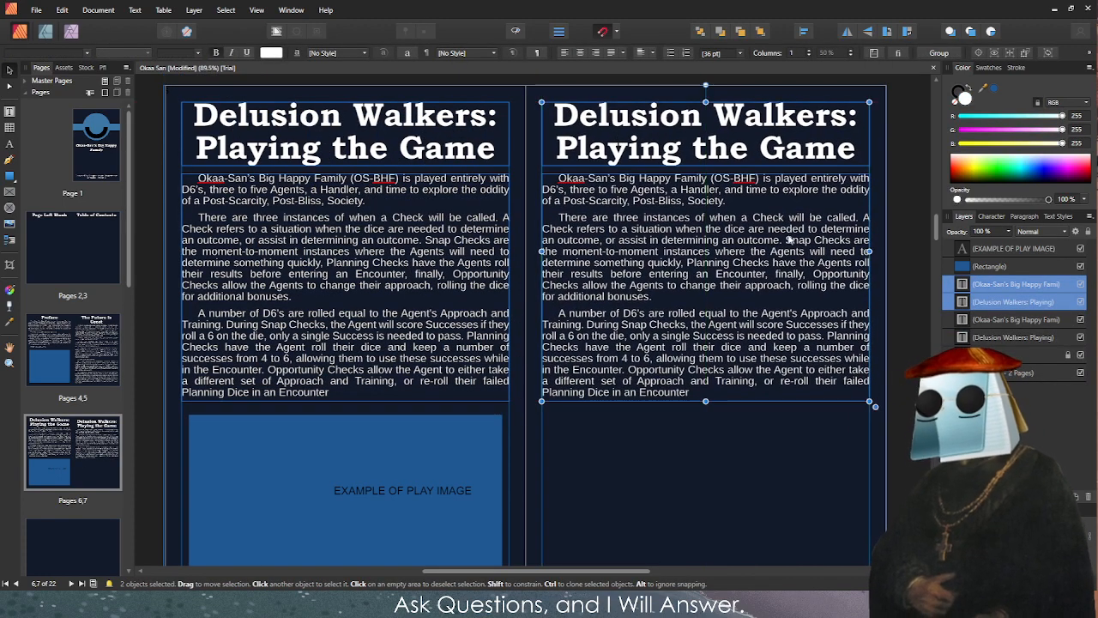
{"action": "left_click", "coordinate": [883, 193]}
Replace the page 7 title with "Happy Birthday Kyōdai Shimai: Agent Creation".
{"action": "scroll", "coordinate": [894, 189], "scroll_direction": "down", "scroll_amount": 1}
{"action": "scroll", "coordinate": [894, 188], "scroll_direction": "up", "scroll_amount": 3}
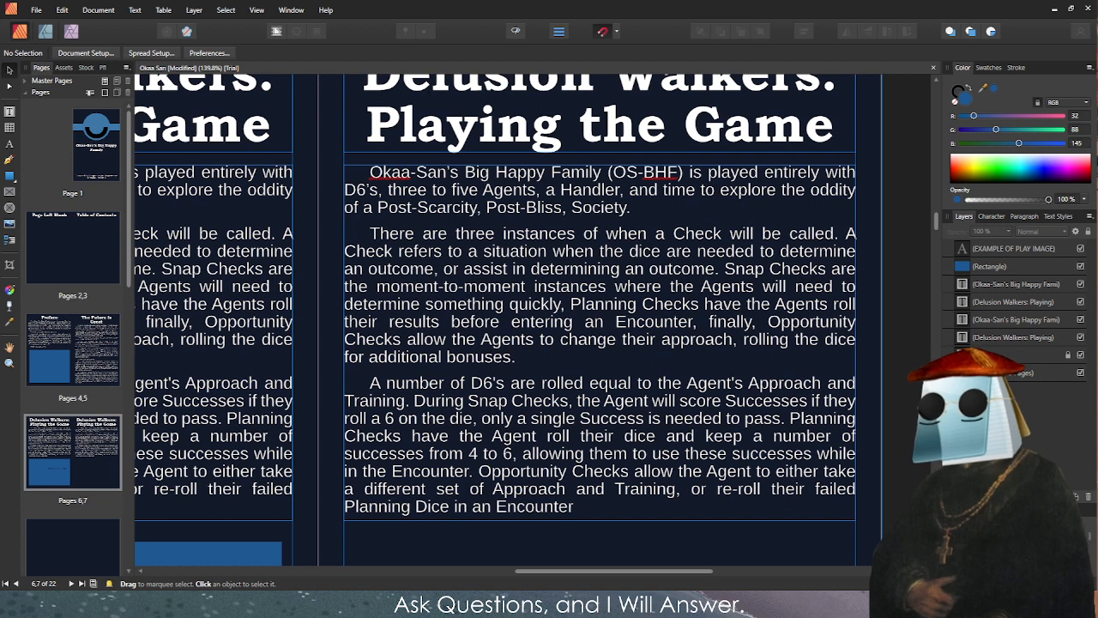
{"action": "scroll", "coordinate": [503, 147], "scroll_direction": "up", "scroll_amount": 1}
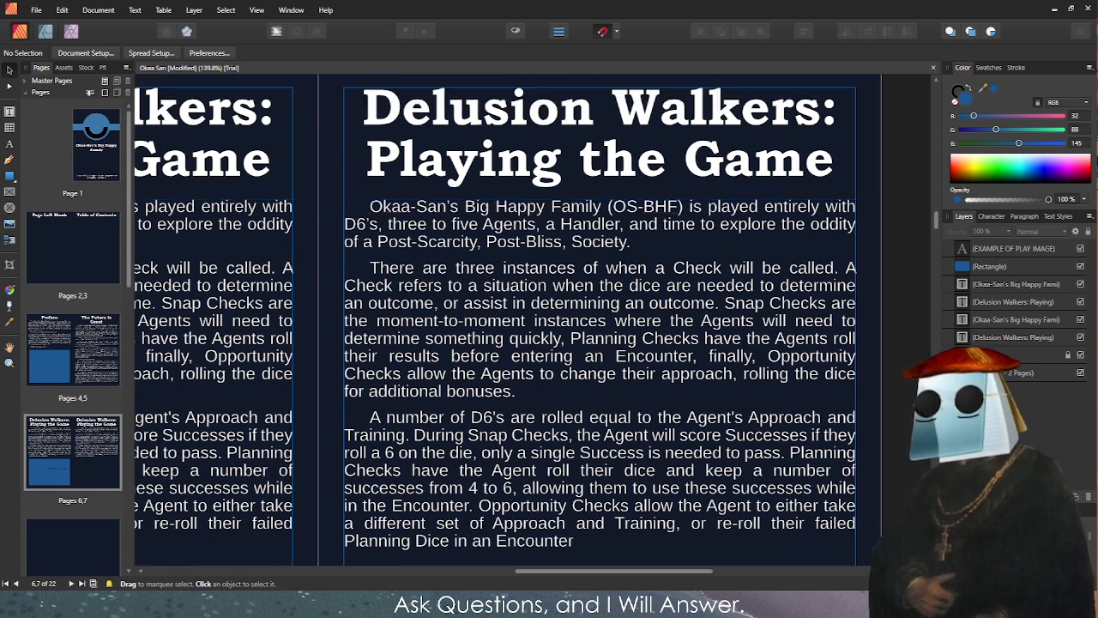
{"action": "triple_click", "coordinate": [503, 148]}
{"action": "left_click", "coordinate": [502, 148]}
{"action": "type", "text": "Happy Birthday Kyōdai Shimai:"}
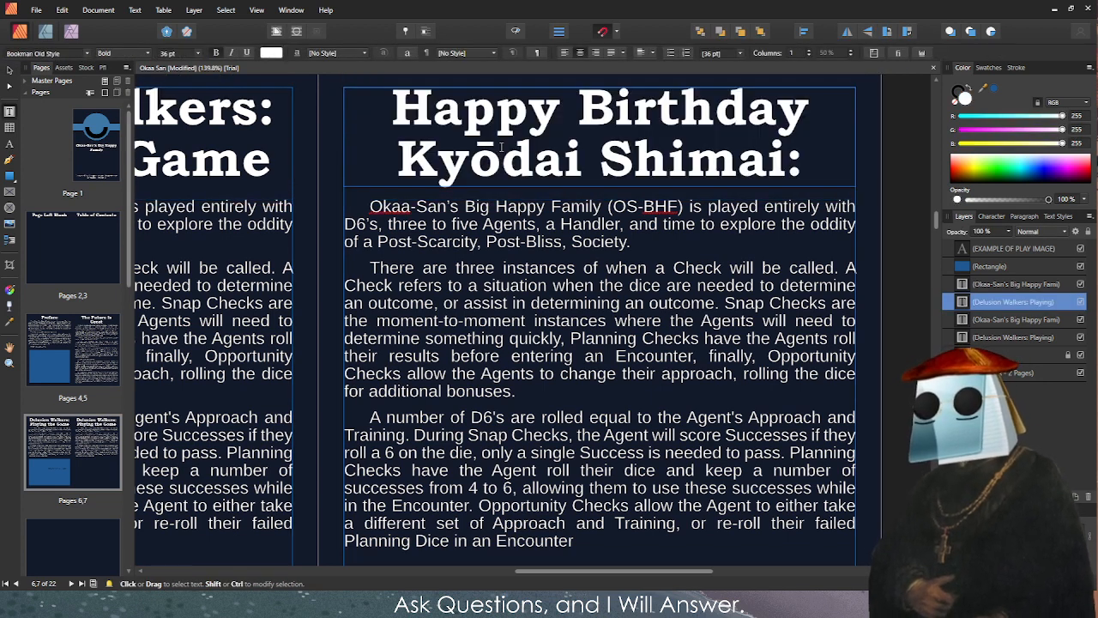
{"action": "key", "text": "Escape"}
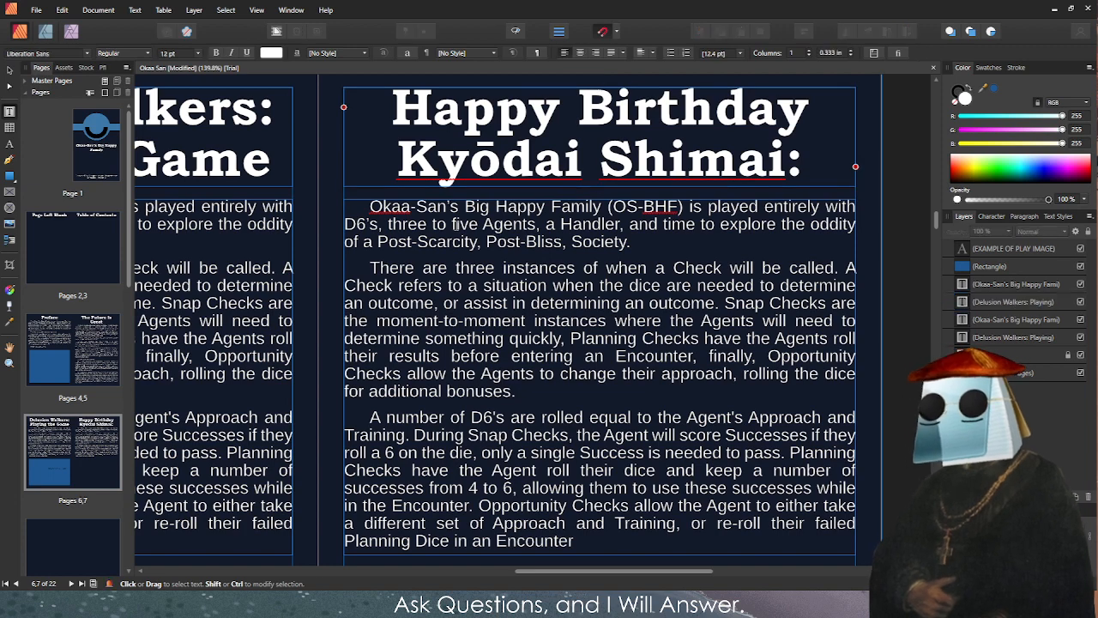
Extend the page 7 title frame downward to fit three lines and place the body text frame directly beneath it within the margins.
{"action": "left_click_drag", "start_coordinate": [343, 230], "coordinate": [353, 344]}
{"action": "left_click", "coordinate": [581, 174]}
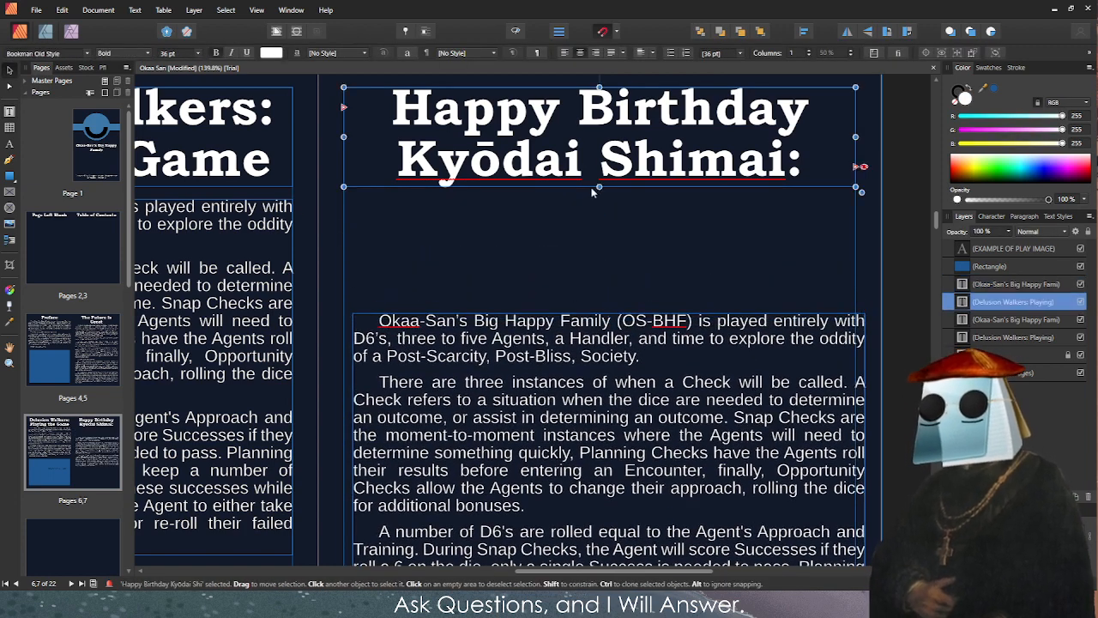
{"action": "left_click_drag", "start_coordinate": [599, 185], "coordinate": [598, 245]}
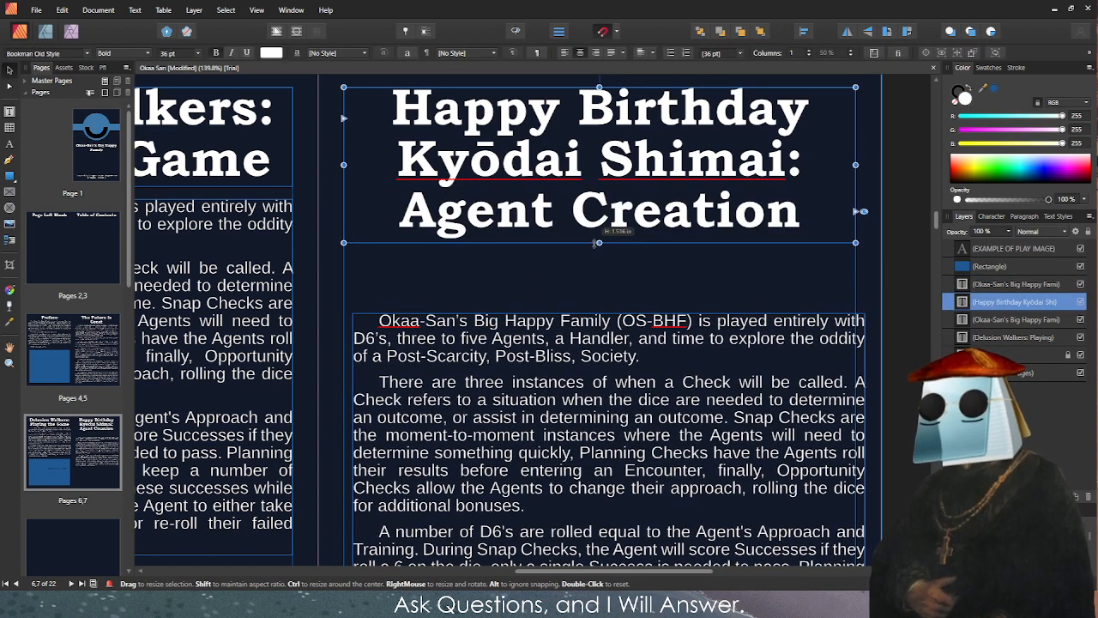
{"action": "left_click_drag", "start_coordinate": [591, 341], "coordinate": [581, 277]}
{"action": "key", "text": "Escape"}
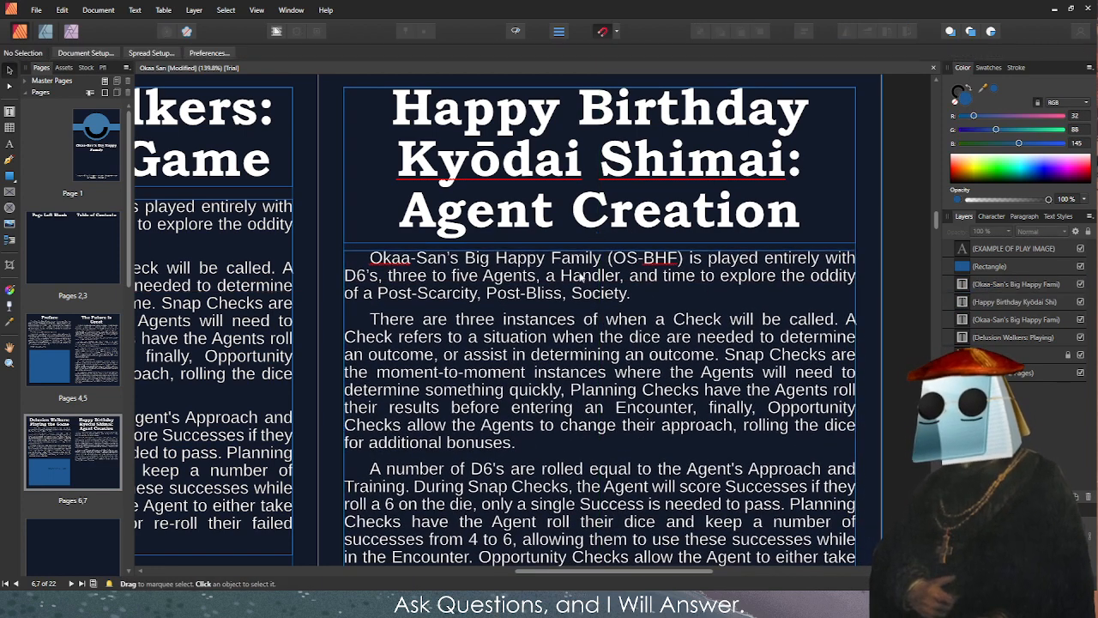
Replace the page 7 body text with the copied "Agents of FAMILY" paragraphs and remove the empty line after them.
{"action": "scroll", "coordinate": [514, 281], "scroll_direction": "down", "scroll_amount": 2}
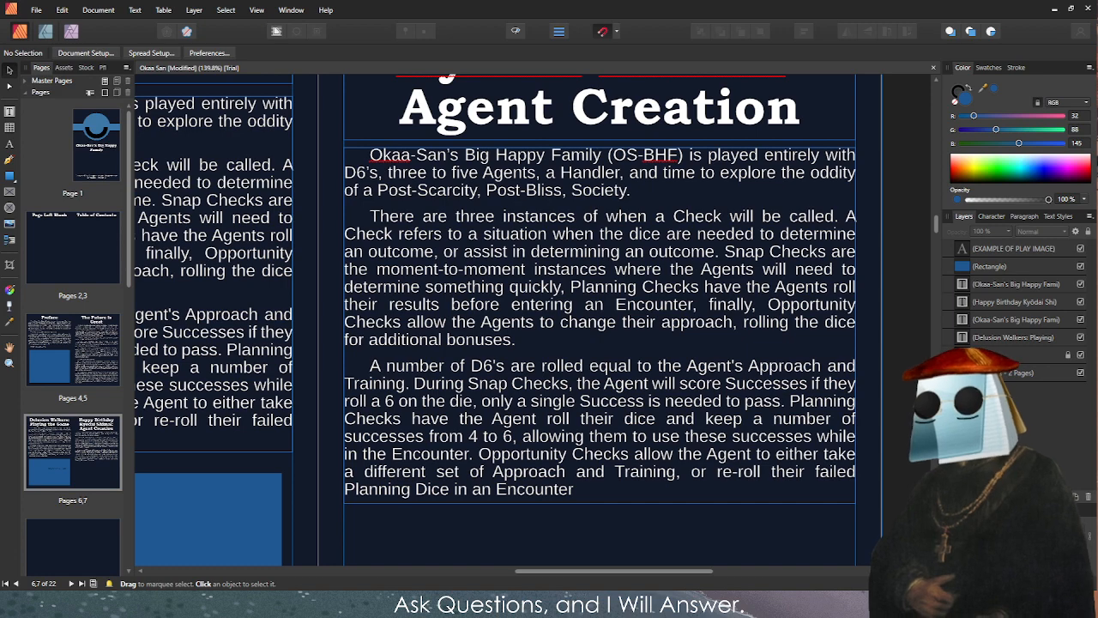
{"action": "double_click", "coordinate": [438, 222]}
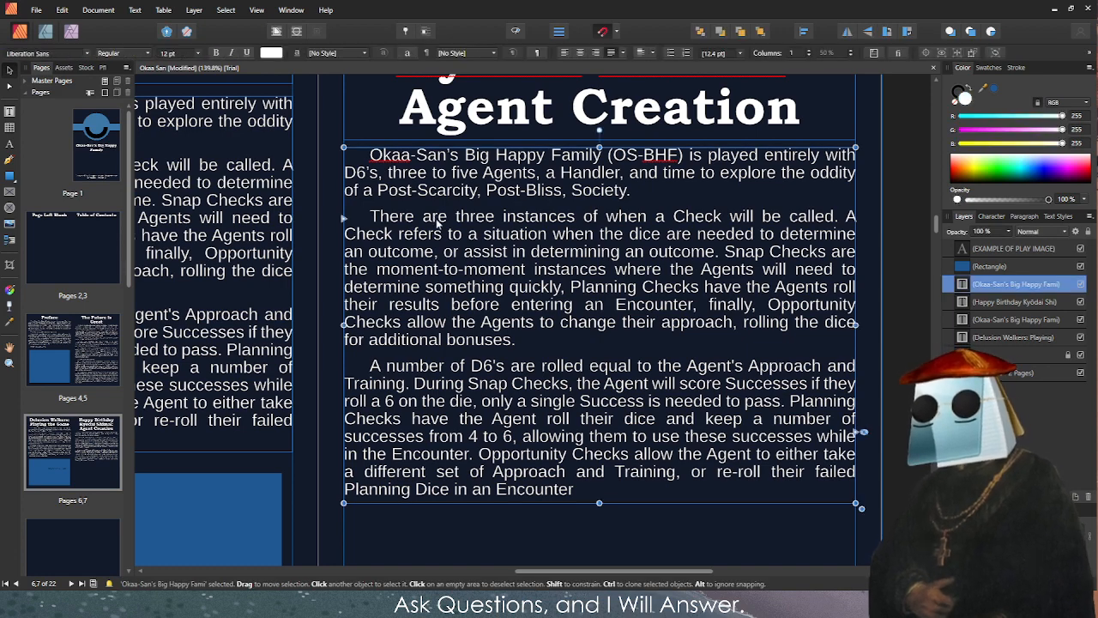
{"action": "key", "text": "ctrl+a"}
{"action": "key", "text": "ctrl+v"}
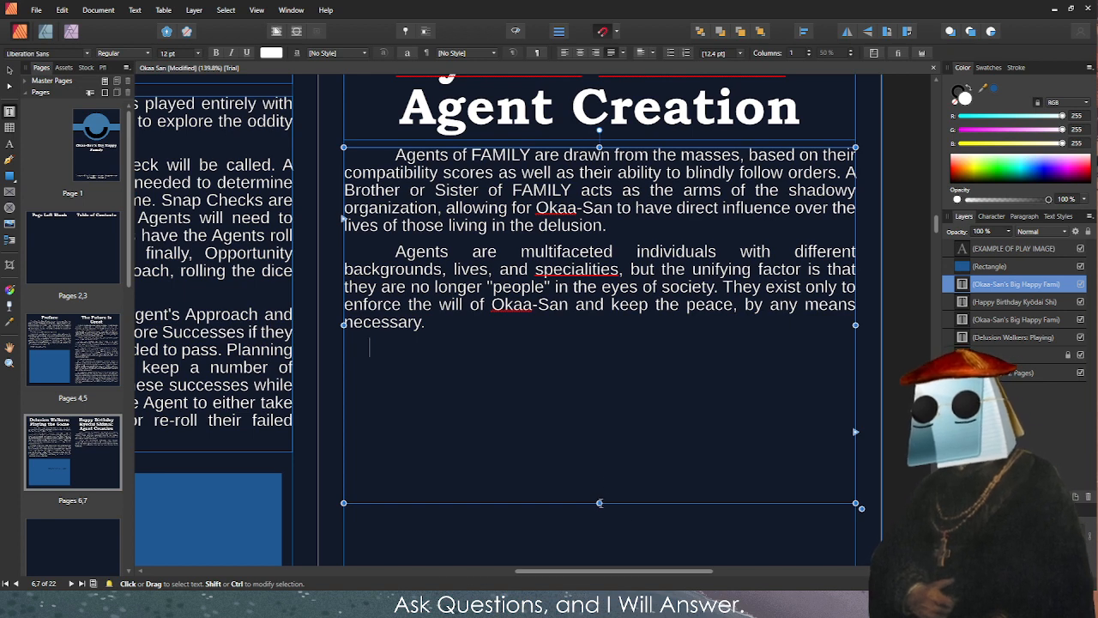
{"action": "key", "text": "BackSpace"}
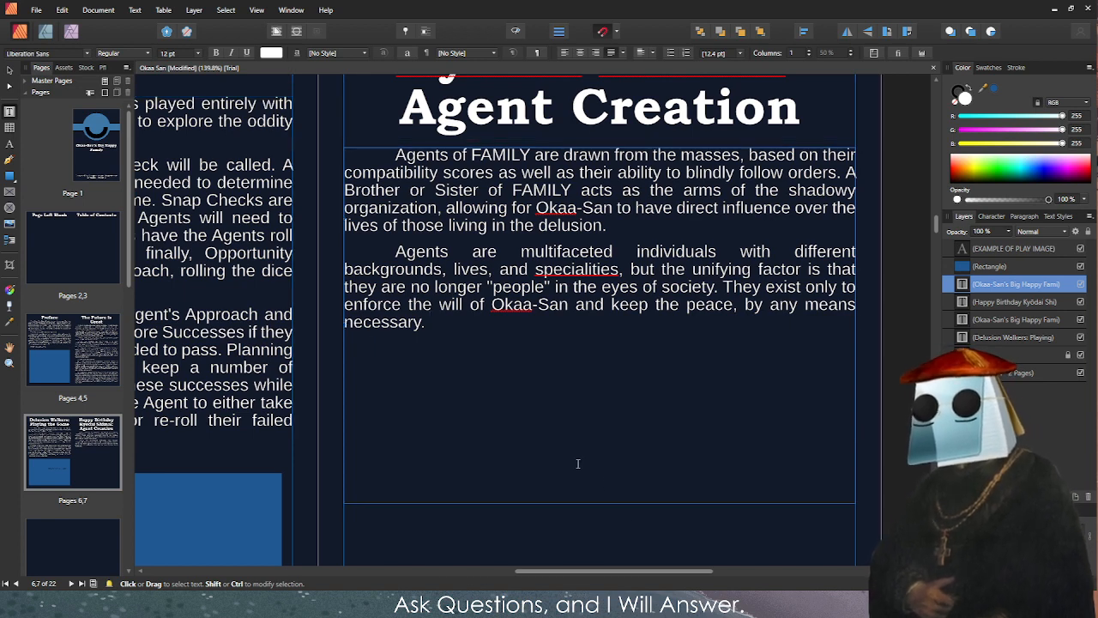
{"action": "type", "text": "V"}
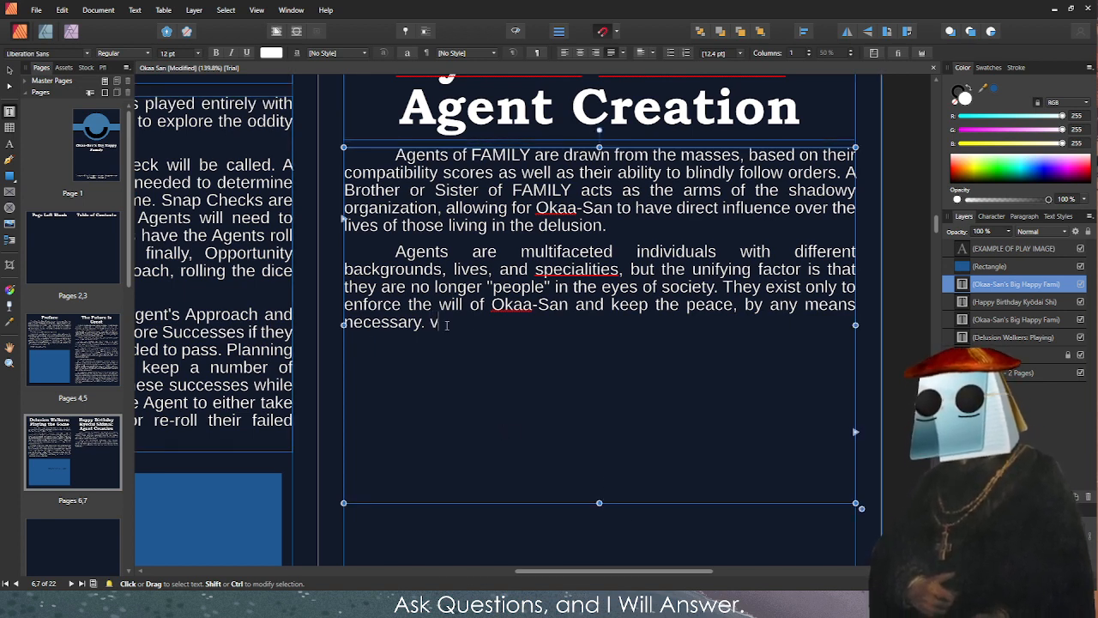
{"action": "key", "text": "BackSpace"}
{"action": "key", "text": "BackSpace"}
{"action": "key", "text": "Escape"}
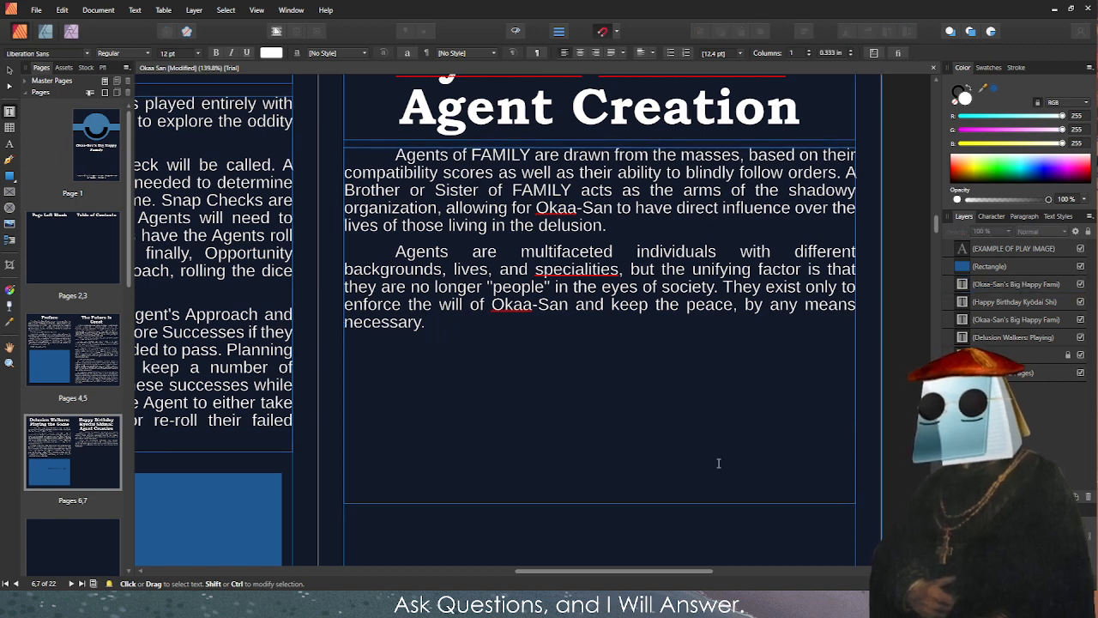
Shorten the page 7 body text frame to fit its text and correct "specialities" to "specialties" in the second paragraph.
{"action": "left_click", "coordinate": [707, 464]}
{"action": "left_click_drag", "start_coordinate": [599, 504], "coordinate": [589, 337]}
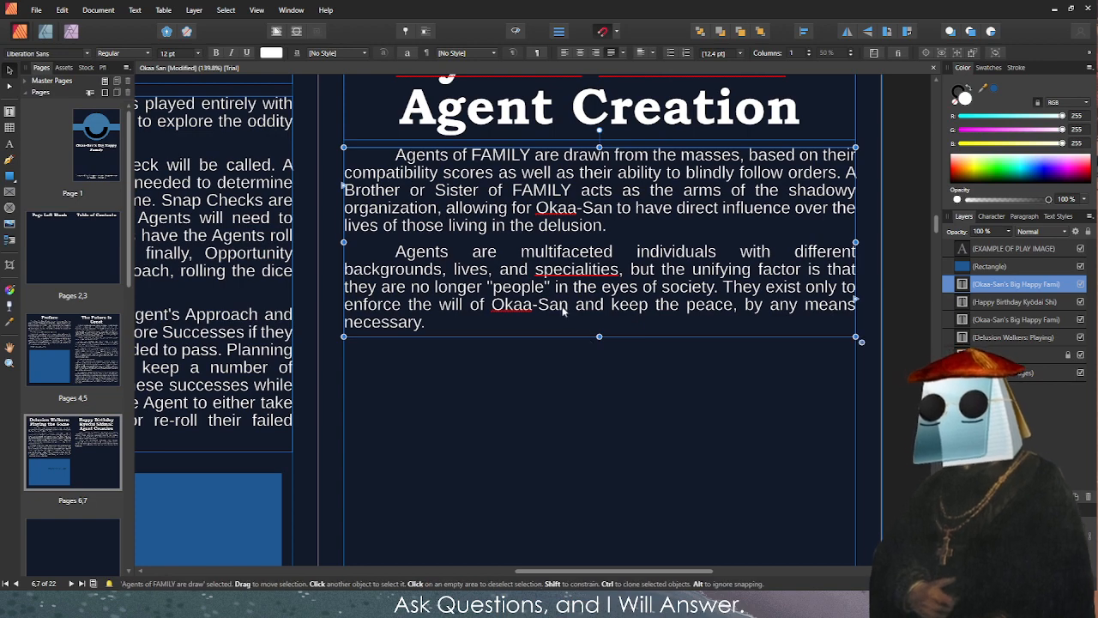
{"action": "double_click", "coordinate": [574, 270]}
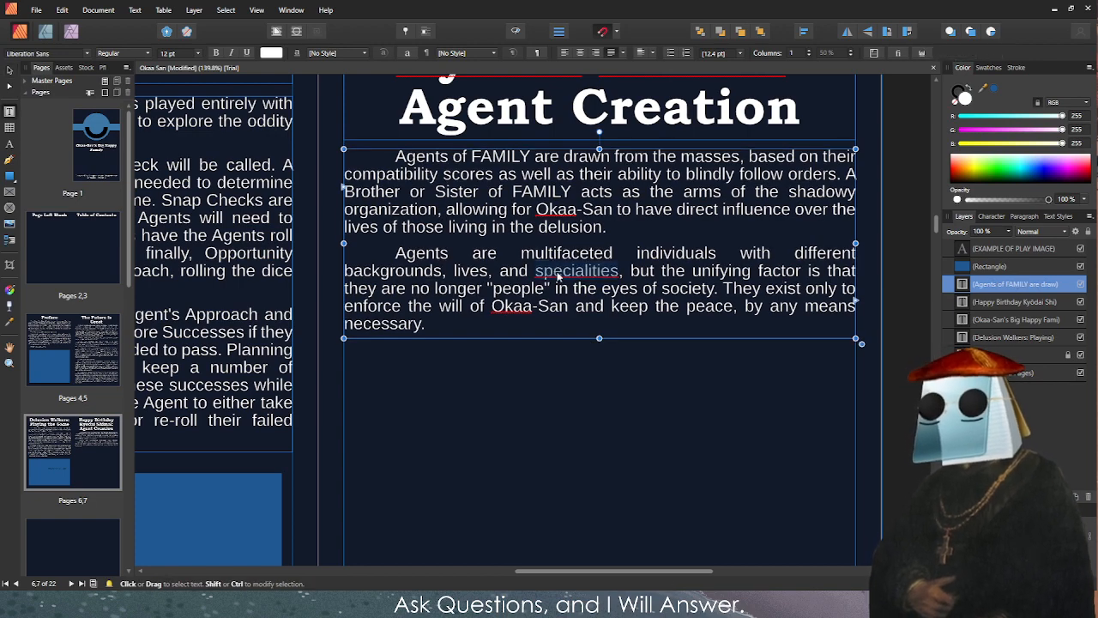
{"action": "key", "text": "BackSpace"}
{"action": "key", "text": "Escape"}
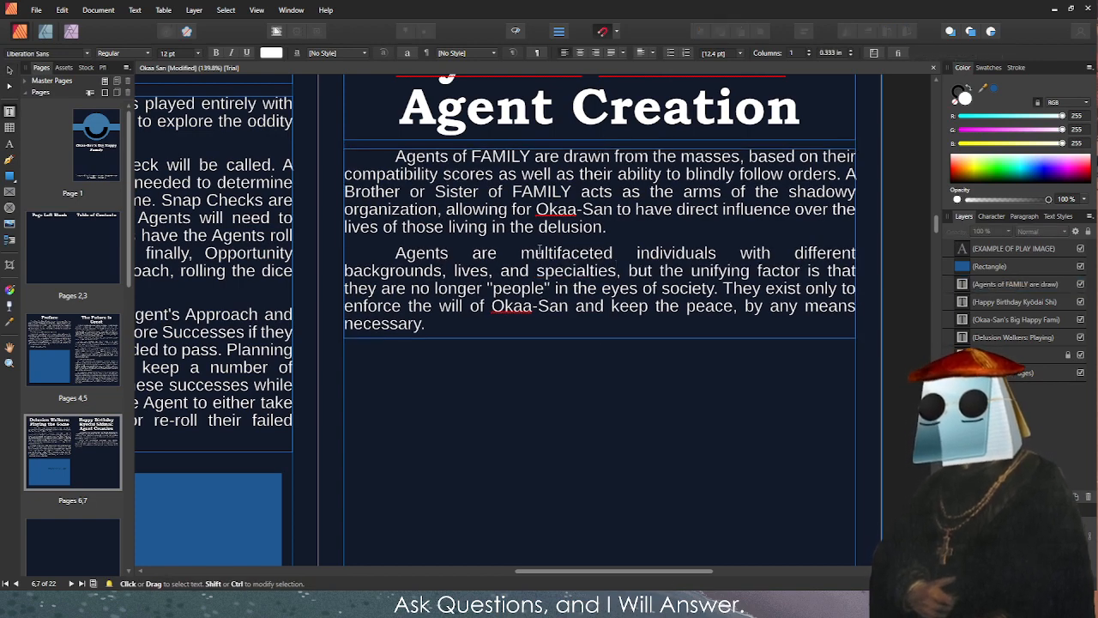
Copy the sample "Heading 2" frame from the pasteboard onto page 7, directly beneath the body text and within the margins.
{"action": "scroll", "coordinate": [534, 322], "scroll_direction": "down", "scroll_amount": 3}
{"action": "scroll", "coordinate": [415, 287], "scroll_direction": "up", "scroll_amount": 2}
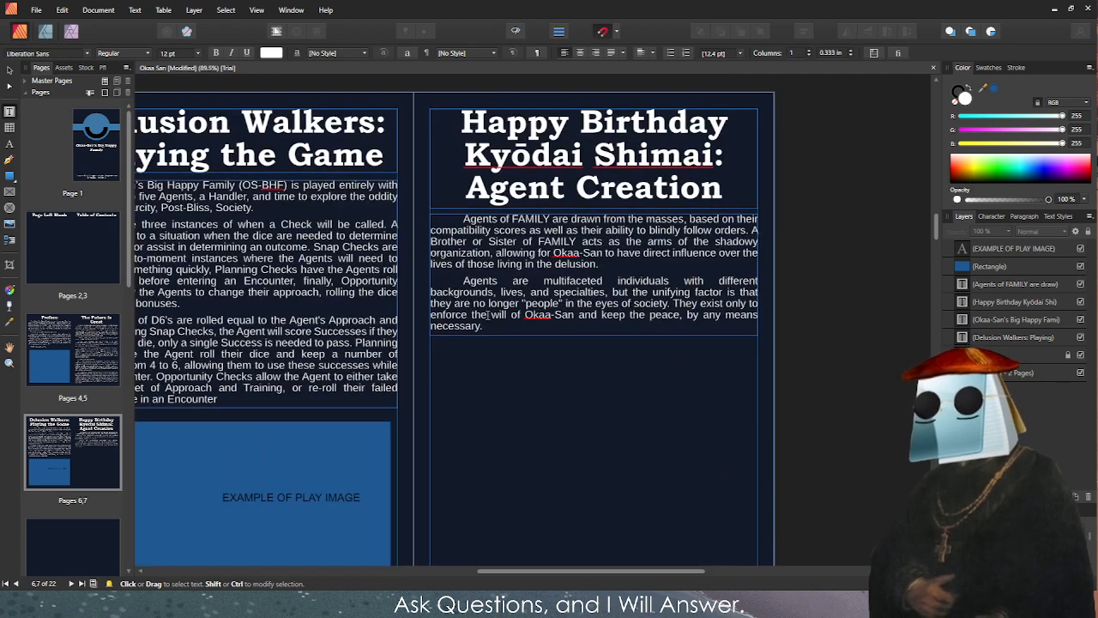
{"action": "scroll", "coordinate": [501, 295], "scroll_direction": "down", "scroll_amount": 2}
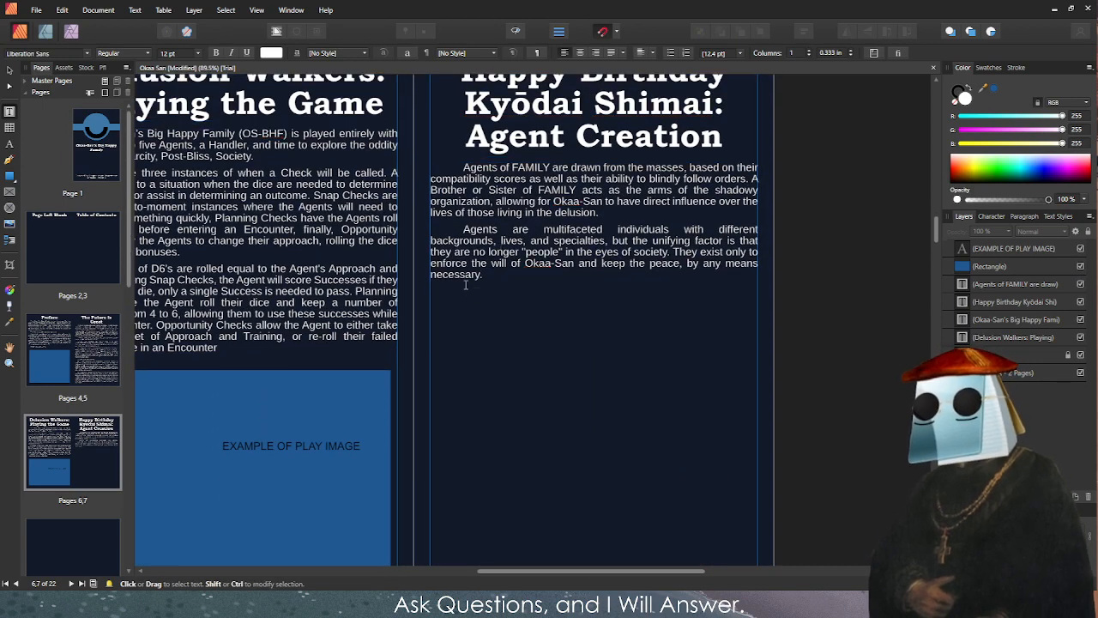
{"action": "key", "text": "v"}
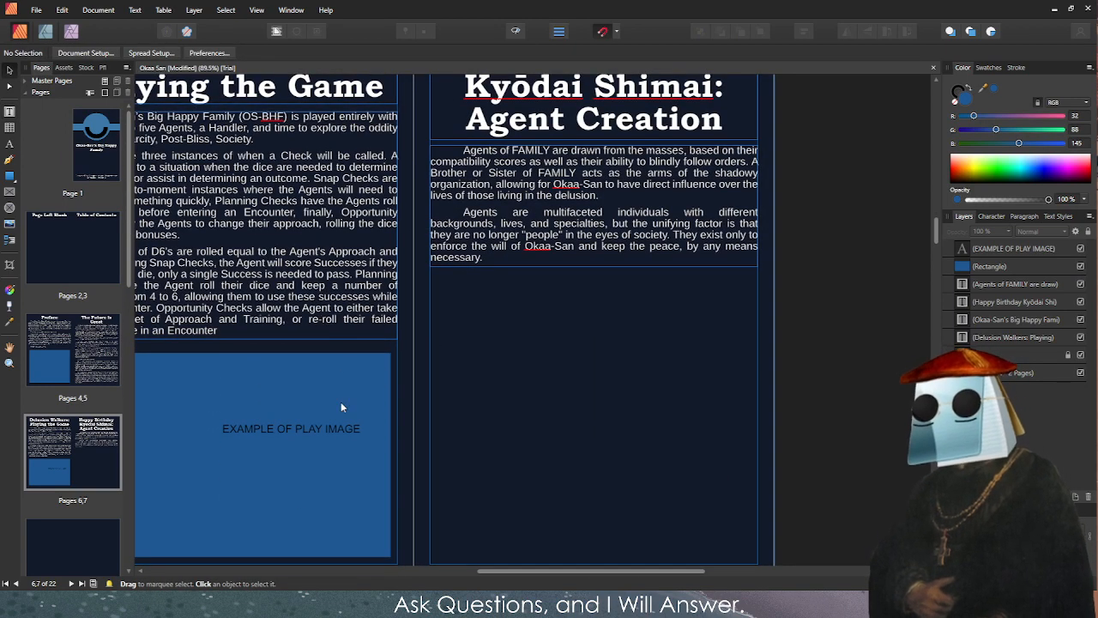
{"action": "scroll", "coordinate": [300, 377], "scroll_direction": "down", "scroll_amount": 4}
{"action": "scroll", "coordinate": [211, 238], "scroll_direction": "up", "scroll_amount": 5}
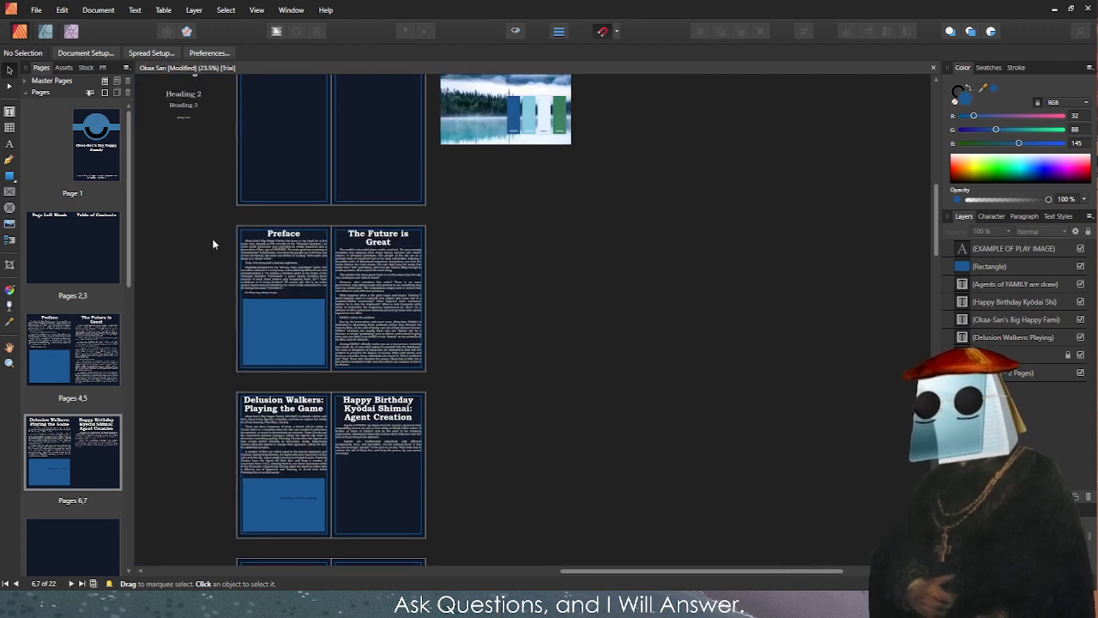
{"action": "left_click", "coordinate": [213, 219]}
{"action": "left_click_drag", "start_coordinate": [212, 213], "coordinate": [353, 420]}
{"action": "scroll", "coordinate": [425, 420], "scroll_direction": "down", "scroll_amount": 2}
{"action": "scroll", "coordinate": [378, 421], "scroll_direction": "down", "scroll_amount": 2}
{"action": "scroll", "coordinate": [353, 421], "scroll_direction": "up", "scroll_amount": 6}
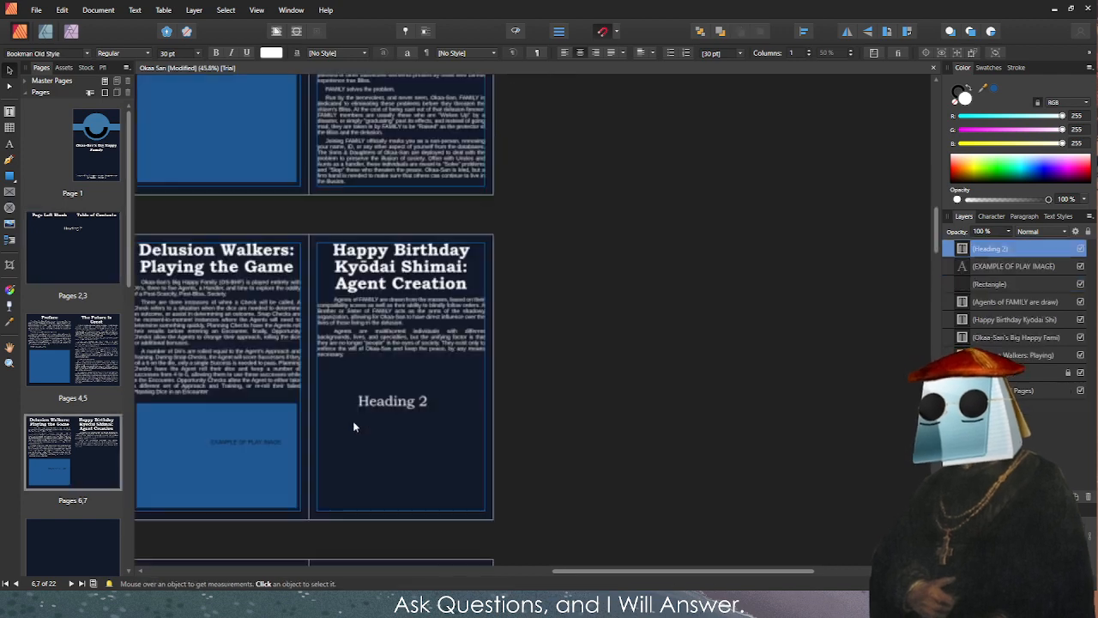
{"action": "left_click_drag", "start_coordinate": [356, 376], "coordinate": [374, 290]}
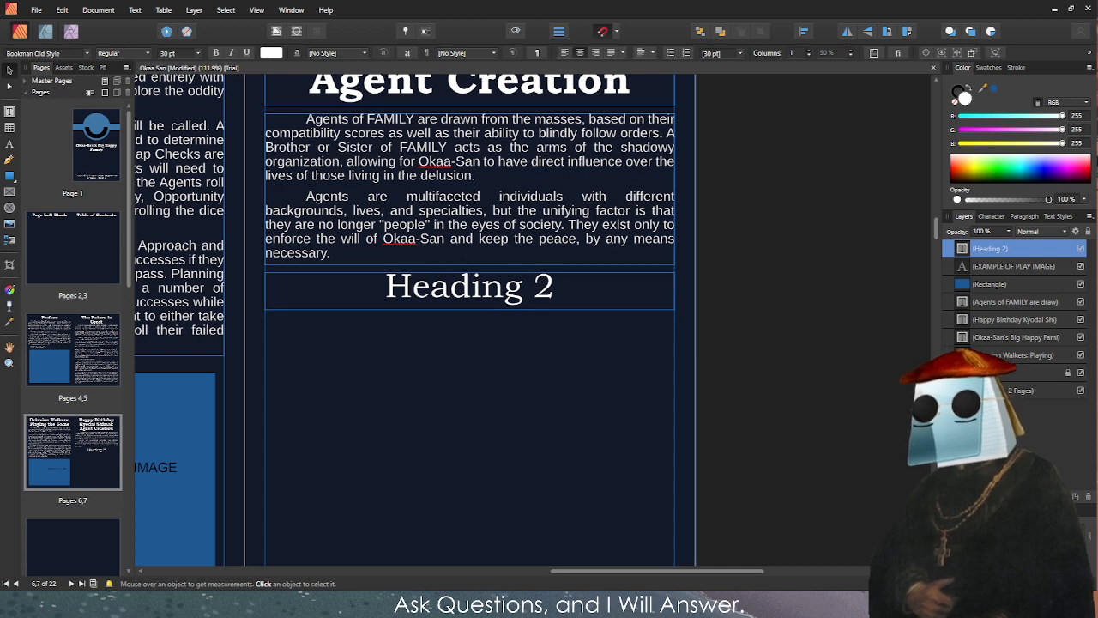
Replace the page 7 subheading text with "Specialty" and duplicate the body text frame directly beneath it.
{"action": "triple_click", "coordinate": [470, 285]}
{"action": "type", "text": "Specialty"}
{"action": "key", "text": "Escape"}
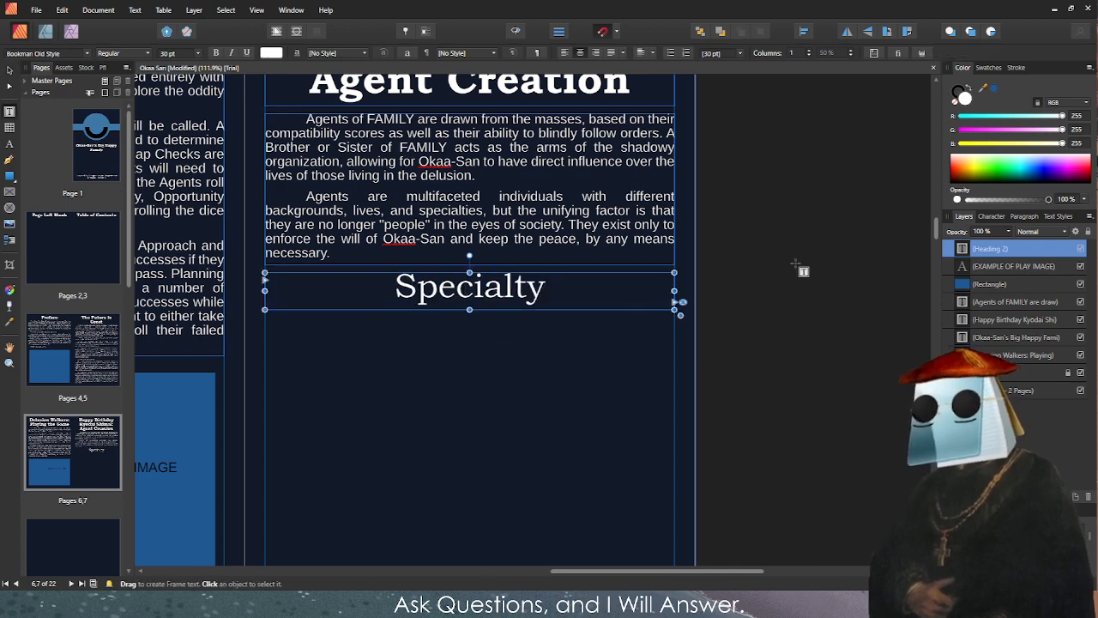
{"action": "left_click", "coordinate": [746, 269]}
{"action": "left_click", "coordinate": [560, 210]}
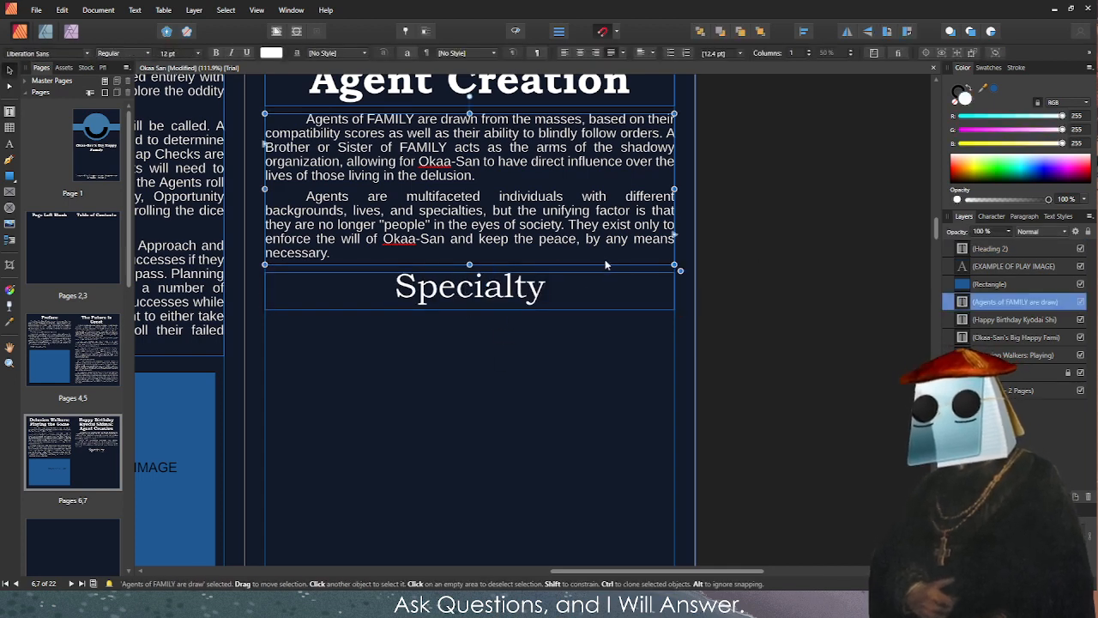
{"action": "mouse_move", "coordinate": [559, 211]}
{"action": "left_mouse_down"}
{"action": "mouse_move", "coordinate": [559, 441]}
{"action": "mouse_move", "coordinate": [559, 412]}
{"action": "left_mouse_up"}
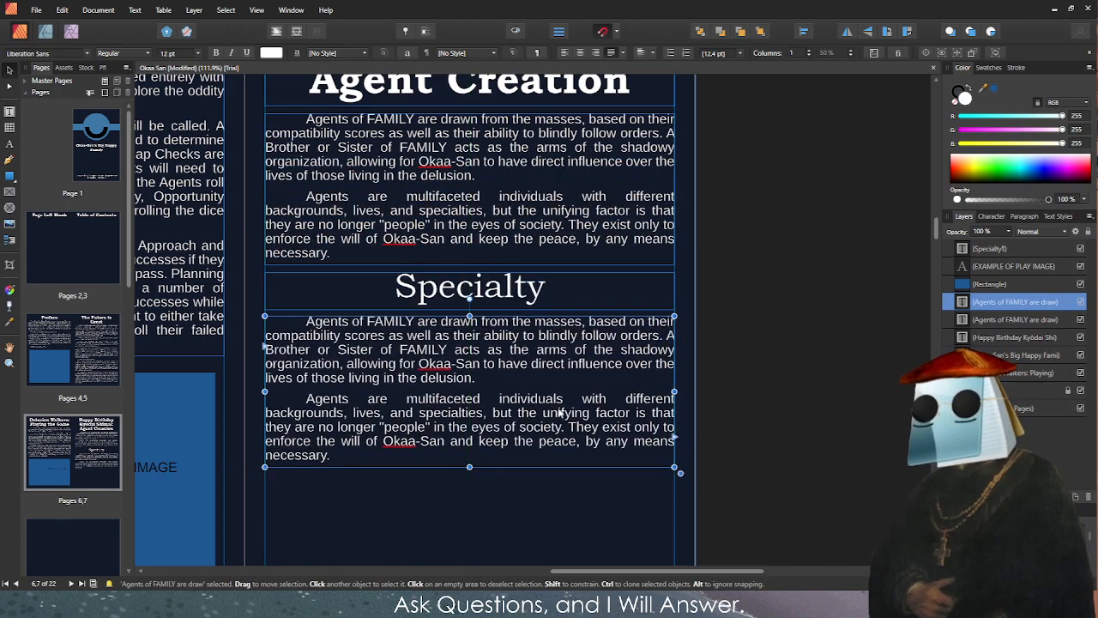
Reduce the first-line indent of both paragraphs in the upper page 7 body text and shorten its frame to fit.
{"action": "left_click", "coordinate": [321, 250]}
{"action": "left_click", "coordinate": [299, 116]}
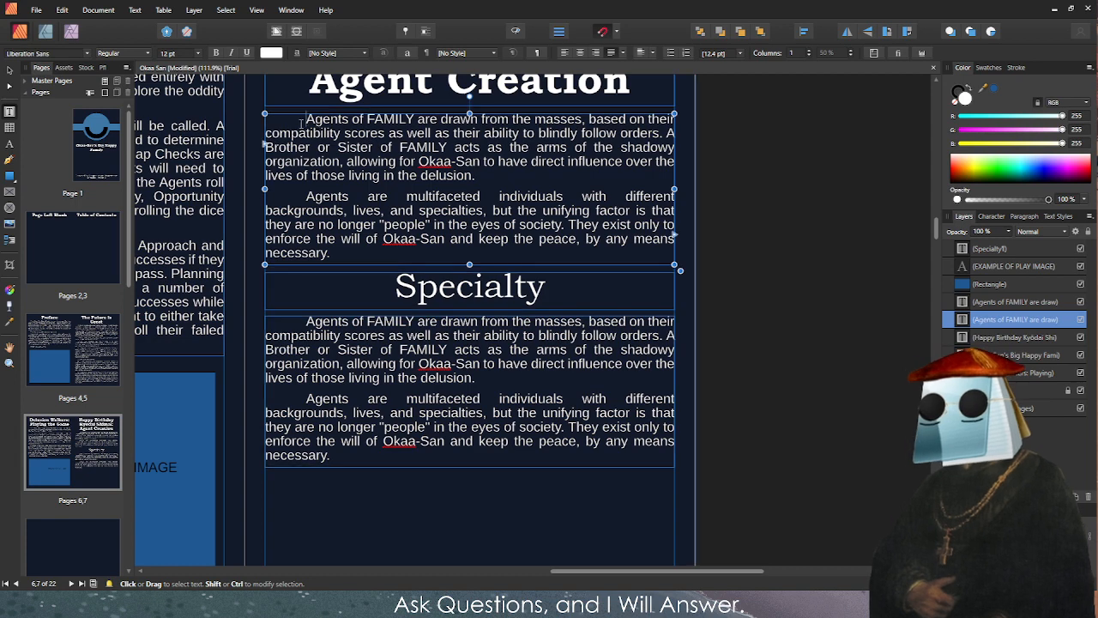
{"action": "key", "text": "BackSpace"}
{"action": "key", "text": "Tab"}
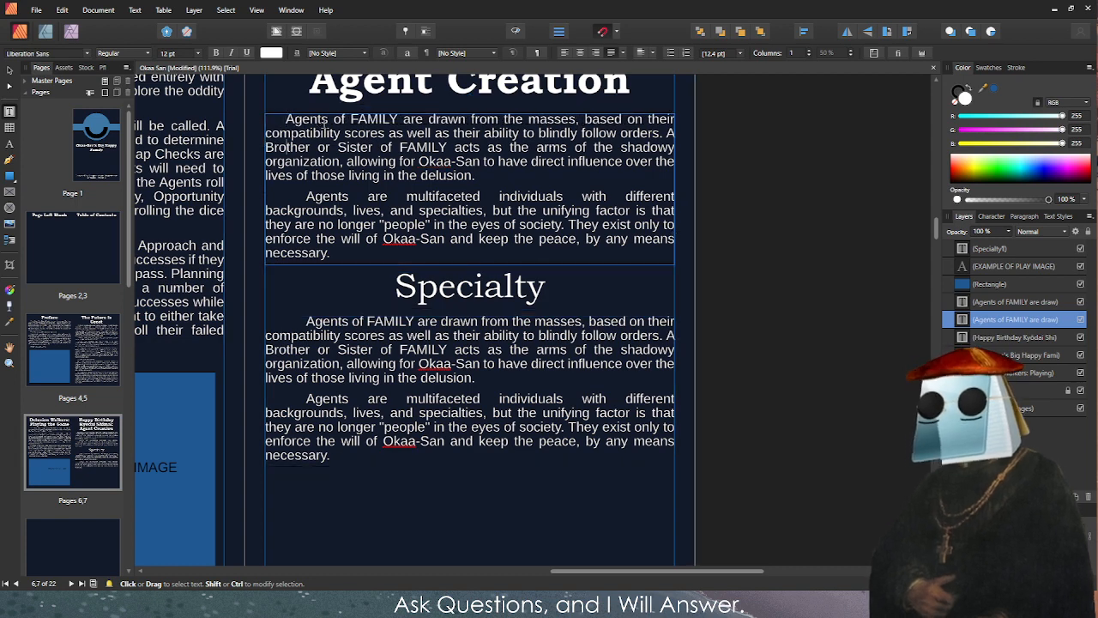
{"action": "key", "text": "Down"}
{"action": "key", "text": "Down"}
{"action": "key", "text": "Right"}
{"action": "key", "text": "BackSpace"}
{"action": "key", "text": "Tab"}
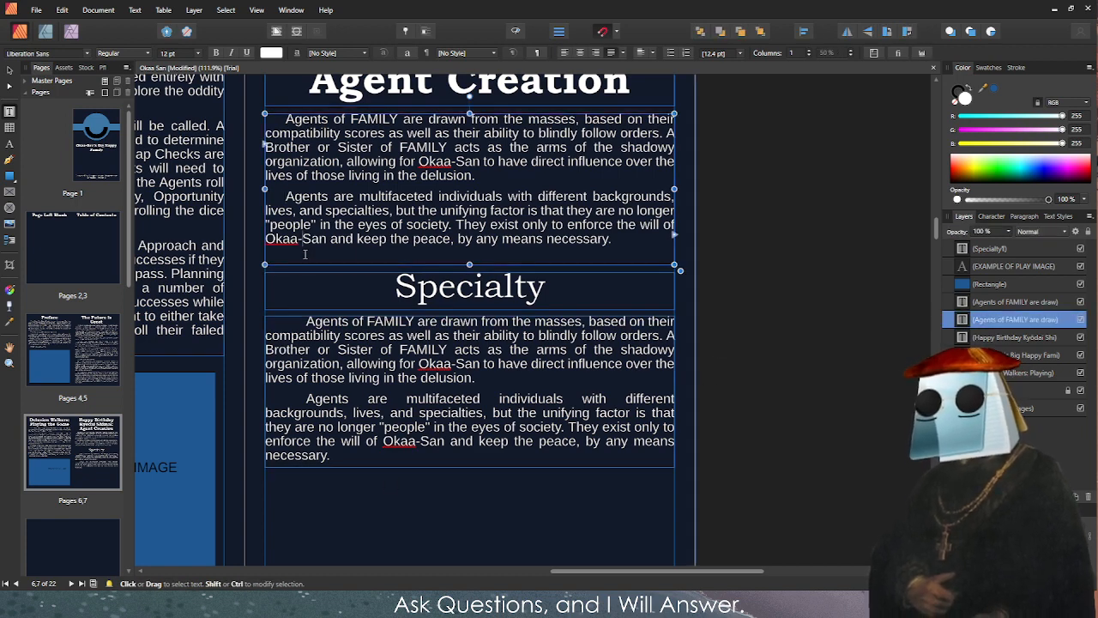
{"action": "left_click_drag", "start_coordinate": [469, 264], "coordinate": [469, 249]}
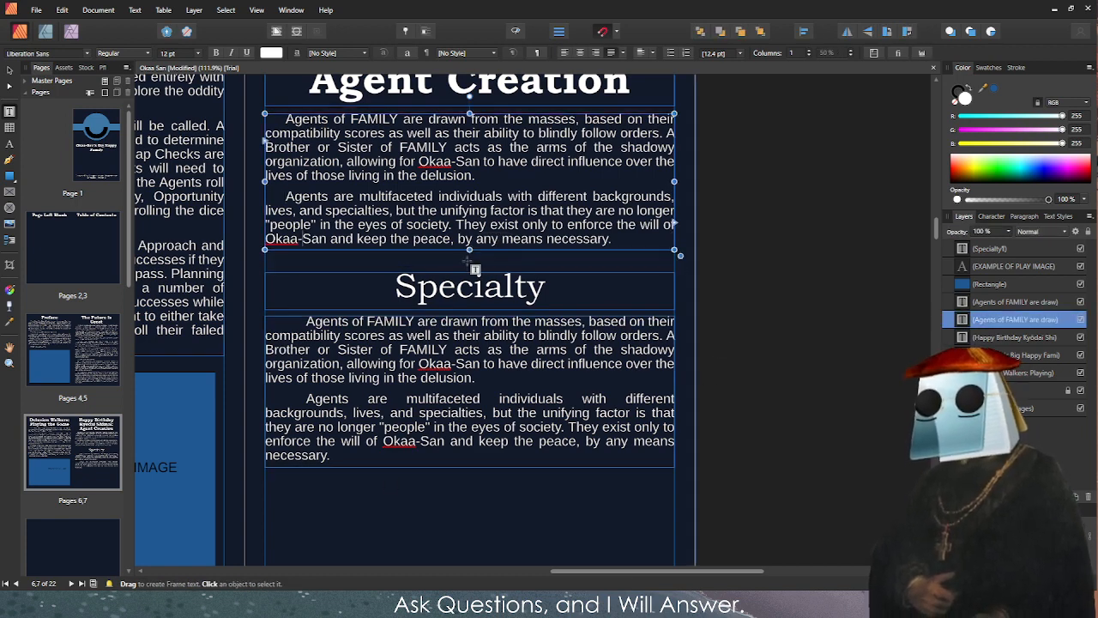
Move the Specialty heading and the body text frame beneath it down together to the bottom margin of page 7.
{"action": "left_click", "coordinate": [415, 298]}
{"action": "left_click", "coordinate": [359, 323], "text": "shift"}
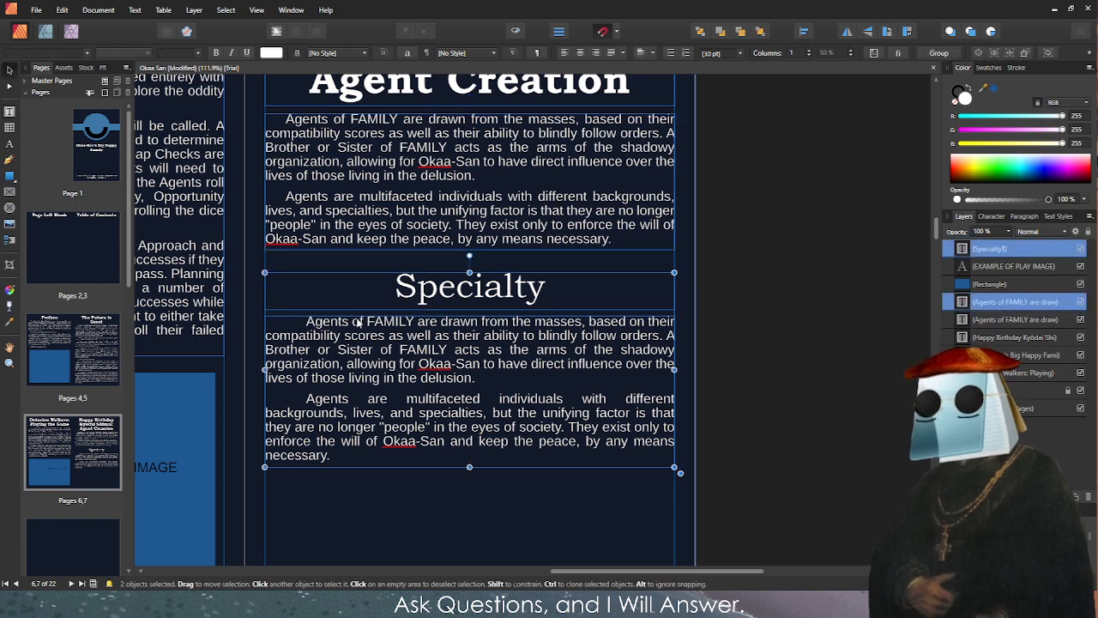
{"action": "scroll", "coordinate": [347, 172], "scroll_direction": "down", "scroll_amount": 4}
{"action": "left_click_drag", "start_coordinate": [346, 287], "coordinate": [344, 326]}
{"action": "scroll", "coordinate": [347, 189], "scroll_direction": "down", "scroll_amount": 1}
{"action": "scroll", "coordinate": [503, 247], "scroll_direction": "up", "scroll_amount": 2}
{"action": "left_click", "coordinate": [585, 354]}
{"action": "scroll", "coordinate": [514, 340], "scroll_direction": "down", "scroll_amount": 3}
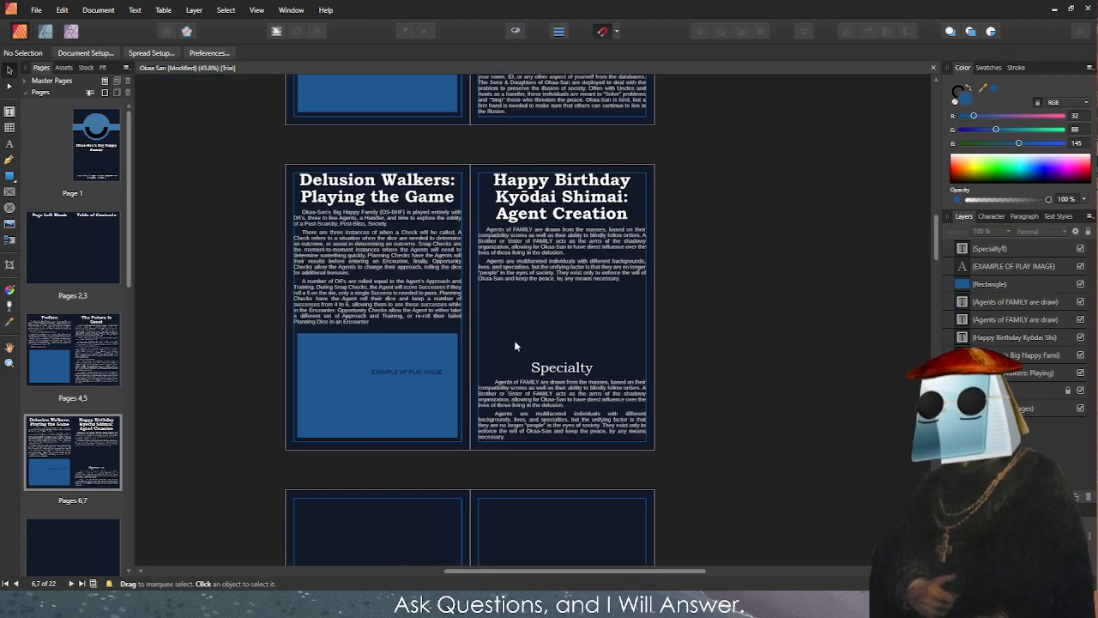
{"action": "scroll", "coordinate": [514, 340], "scroll_direction": "up", "scroll_amount": 1}
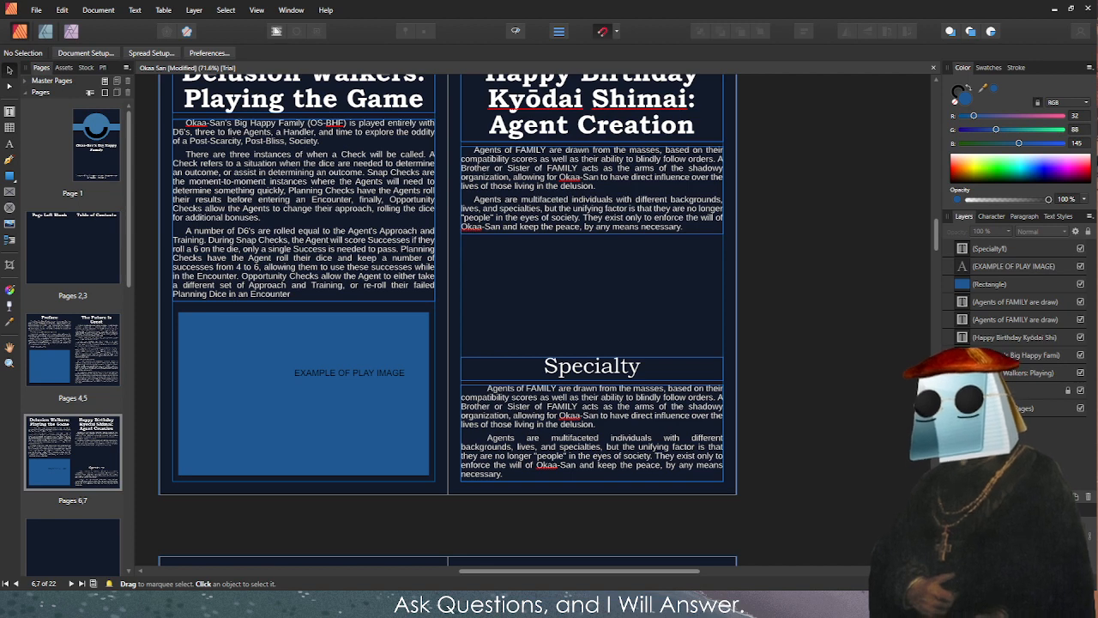
Replace the body text beneath the Specialty heading with the copied paragraphs about an Agent's specialty, removing the empty line after them.
{"action": "double_click", "coordinate": [569, 392]}
{"action": "key", "text": "ctrl+a"}
{"action": "key", "text": "ctrl+v"}
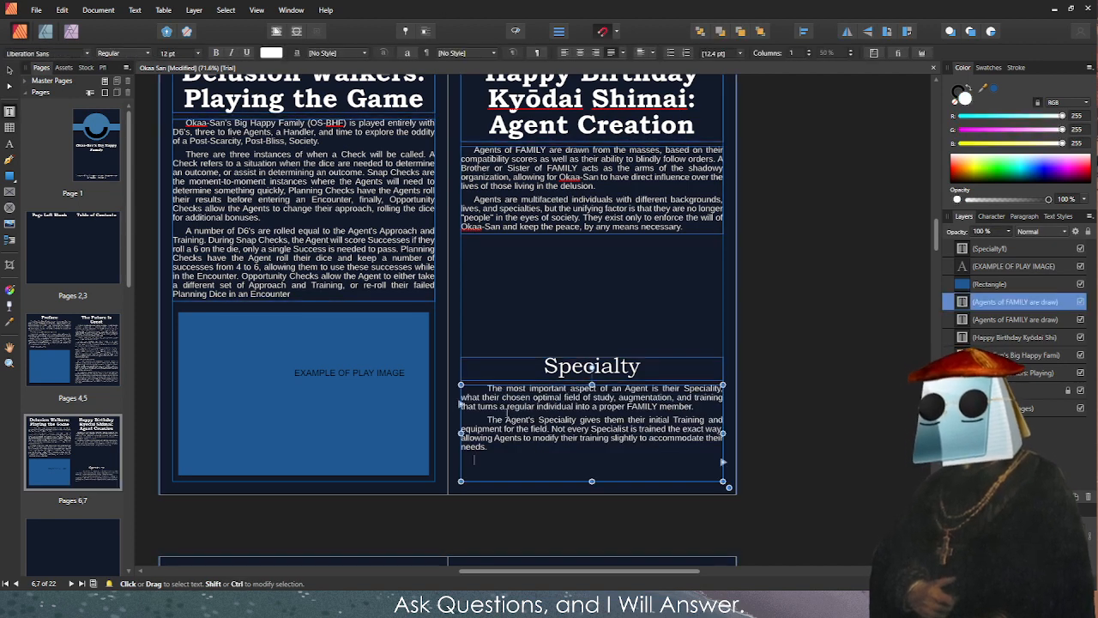
{"action": "key", "text": "Escape"}
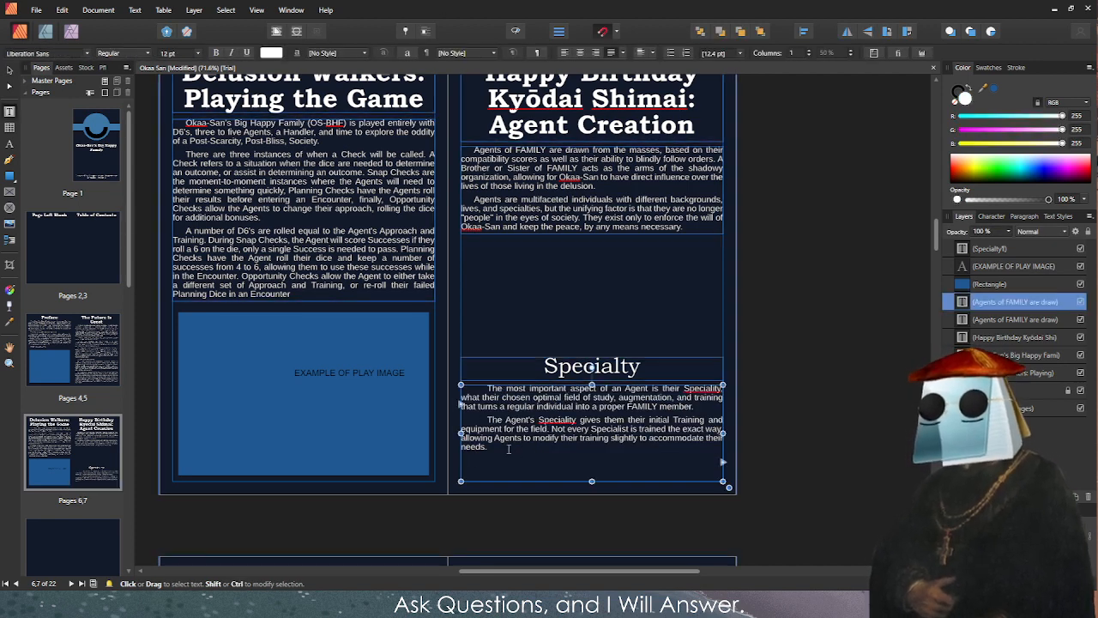
Reduce the first-line indent of both paragraphs beneath the Specialty heading.
{"action": "left_click", "coordinate": [486, 421]}
{"action": "key", "text": "BackSpace"}
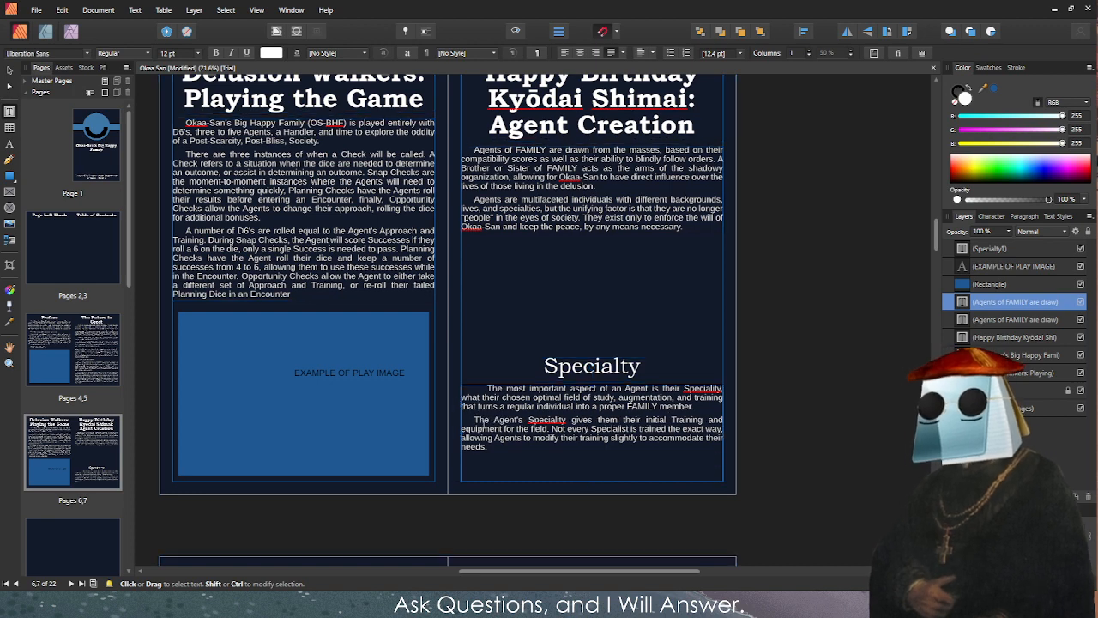
{"action": "left_click", "coordinate": [485, 388]}
{"action": "key", "text": "BackSpace"}
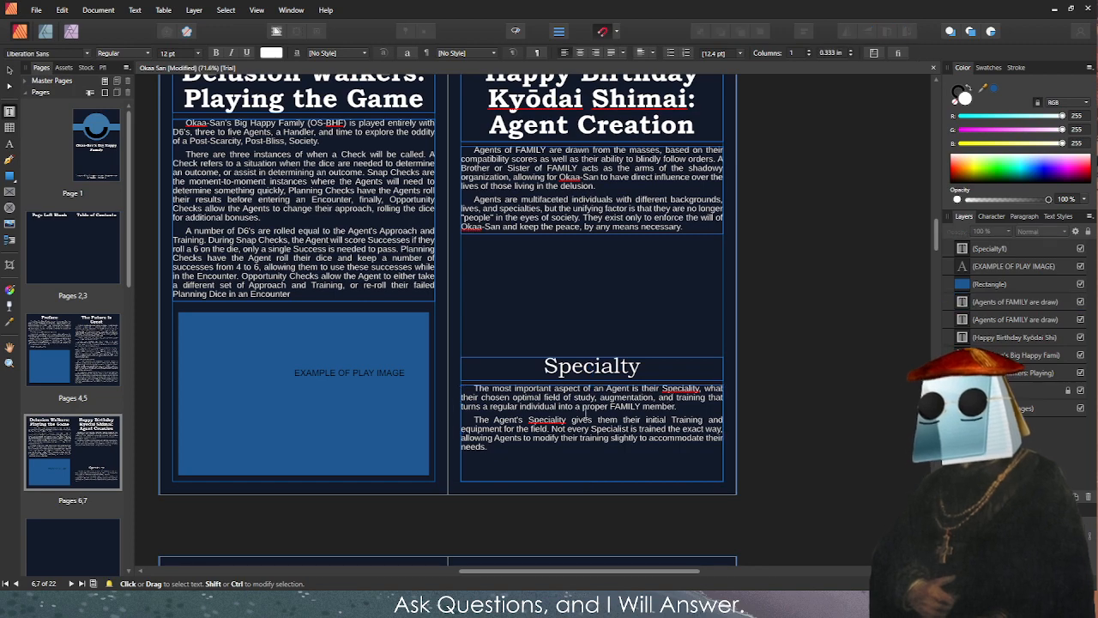
Correct "Speciality" to "Specialty" in both paragraphs beneath the Specialty heading.
{"action": "scroll", "coordinate": [584, 416], "scroll_direction": "up", "scroll_amount": 7}
{"action": "type", "text": "Specialty"}
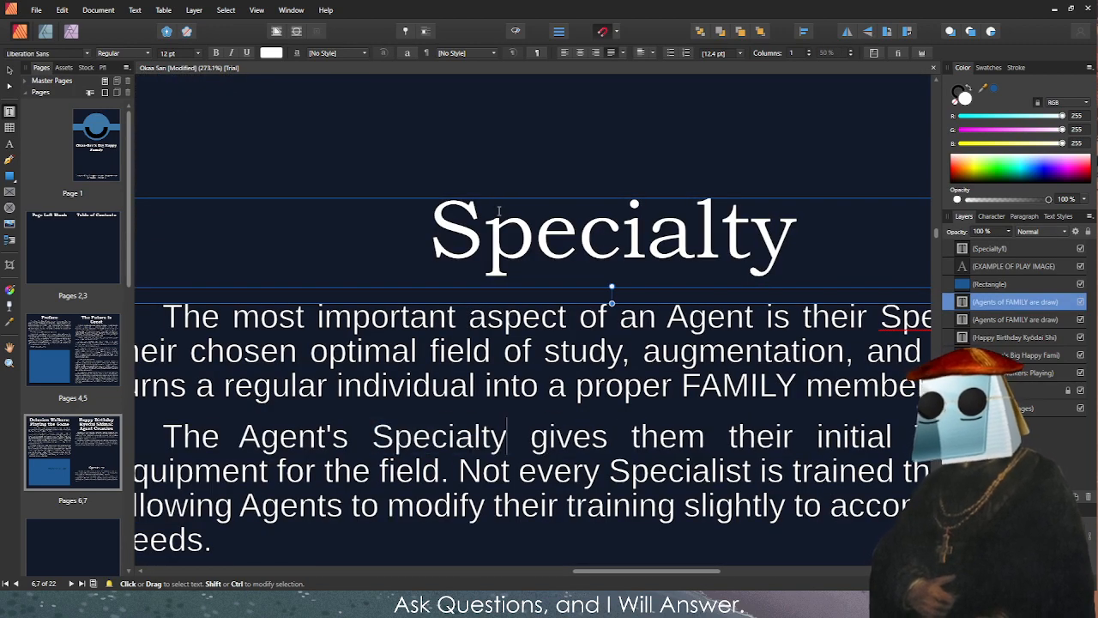
{"action": "scroll", "coordinate": [601, 342], "scroll_direction": "down", "scroll_amount": 3}
{"action": "double_click", "coordinate": [823, 325]}
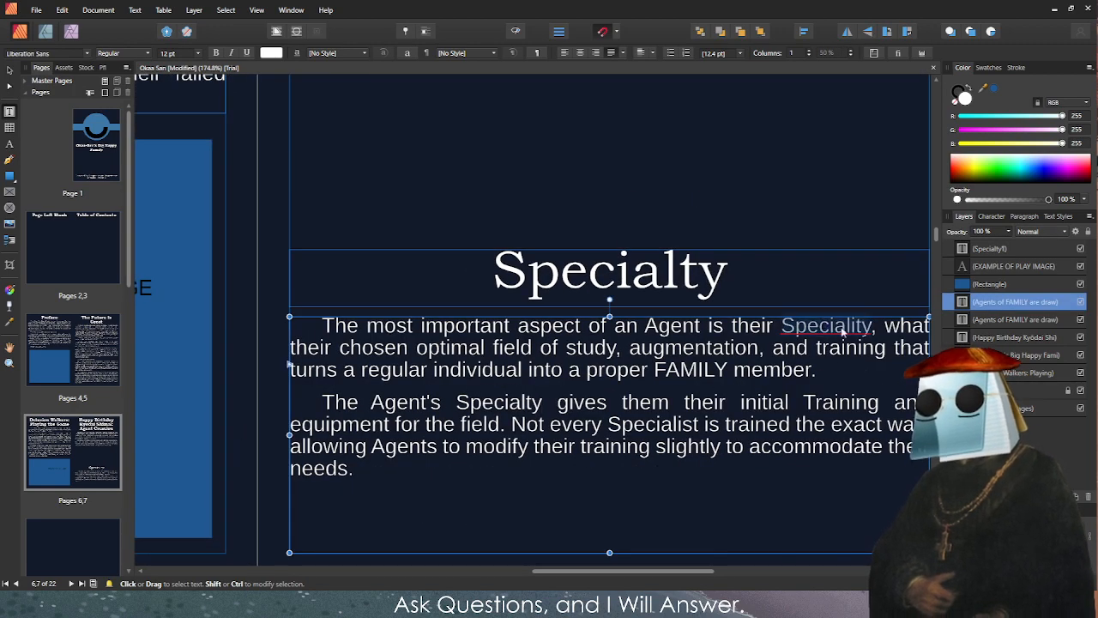
{"action": "type", "text": "Specialty"}
{"action": "scroll", "coordinate": [590, 325], "scroll_direction": "down", "scroll_amount": 3}
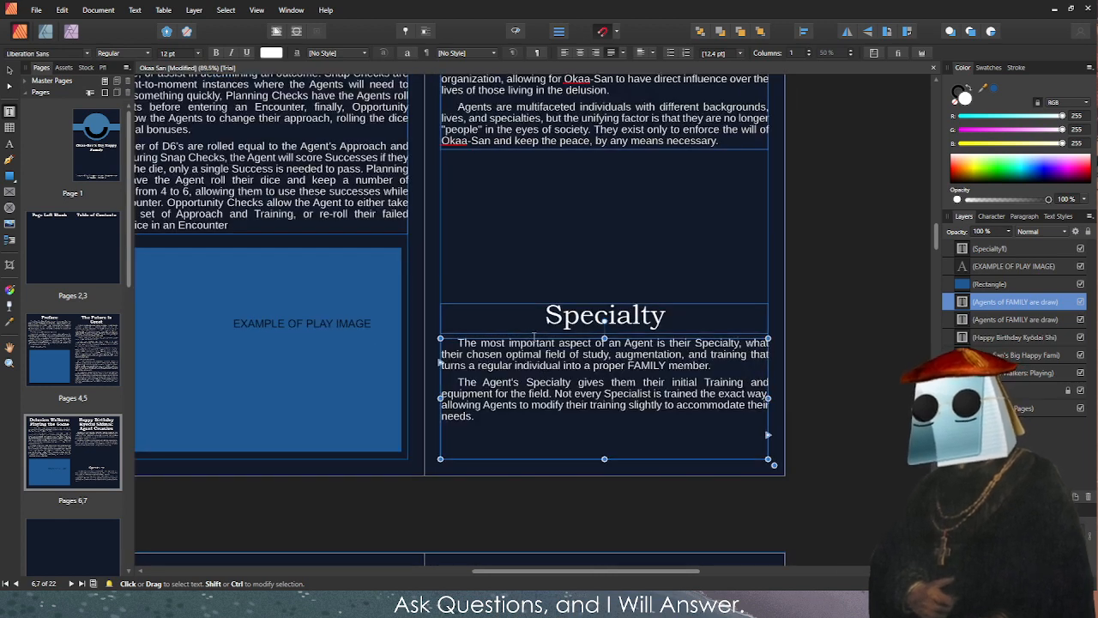
Remove the stray characters below the Specialty paragraphs, shorten their frame to fit the text, and select the Specialty heading.
{"action": "left_click", "coordinate": [602, 452]}
{"action": "type", "text": "v"}
{"action": "key", "text": "BackSpace"}
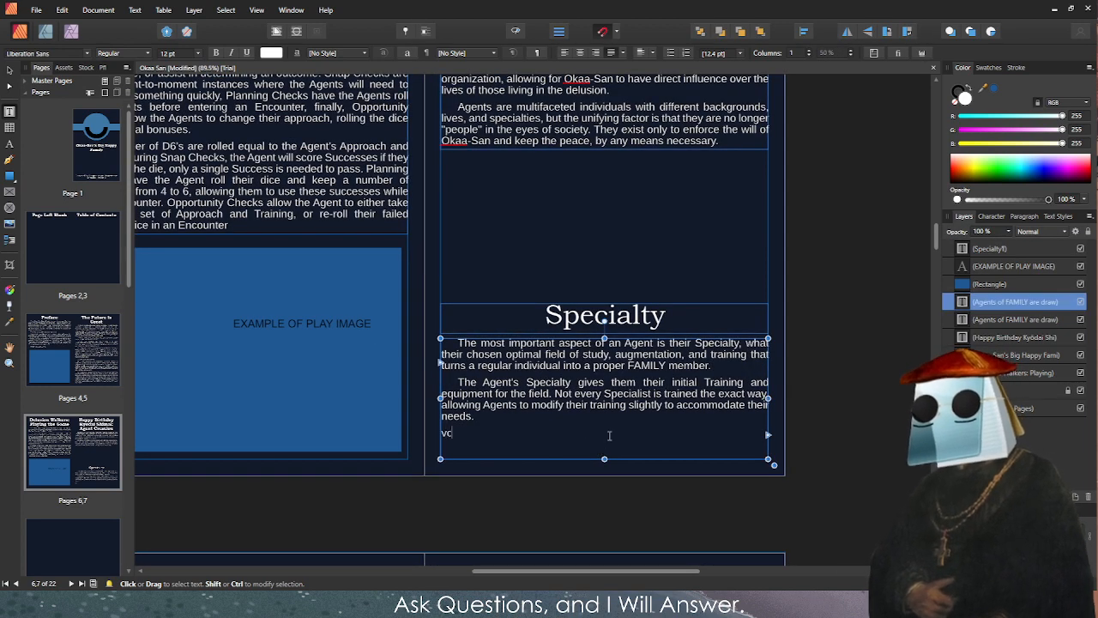
{"action": "key", "text": "Escape"}
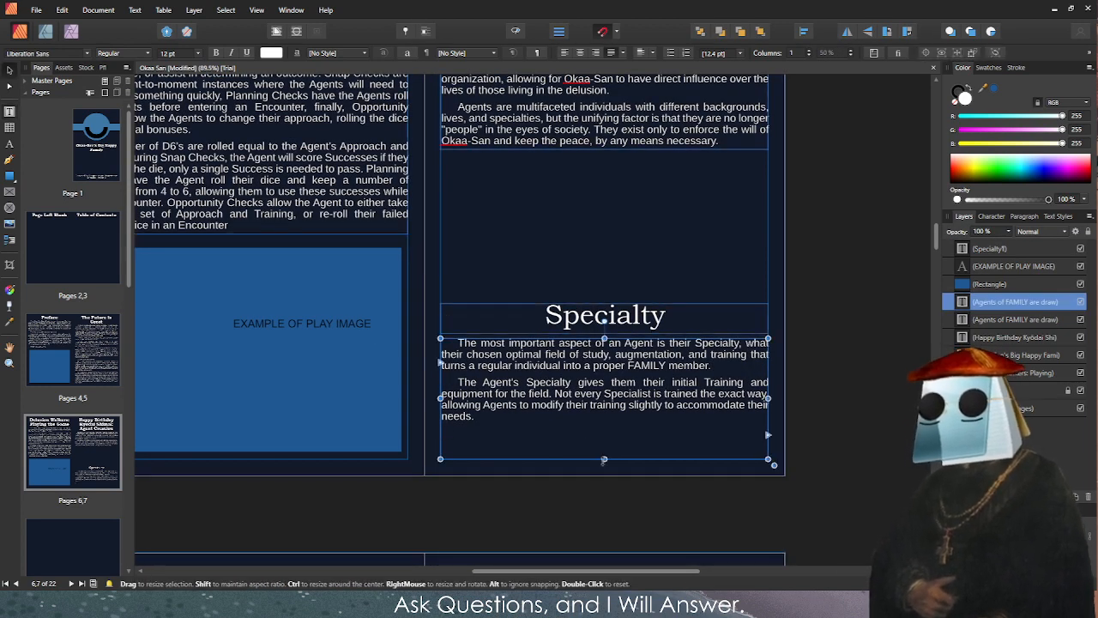
{"action": "key", "text": "Escape"}
{"action": "left_click", "coordinate": [689, 327]}
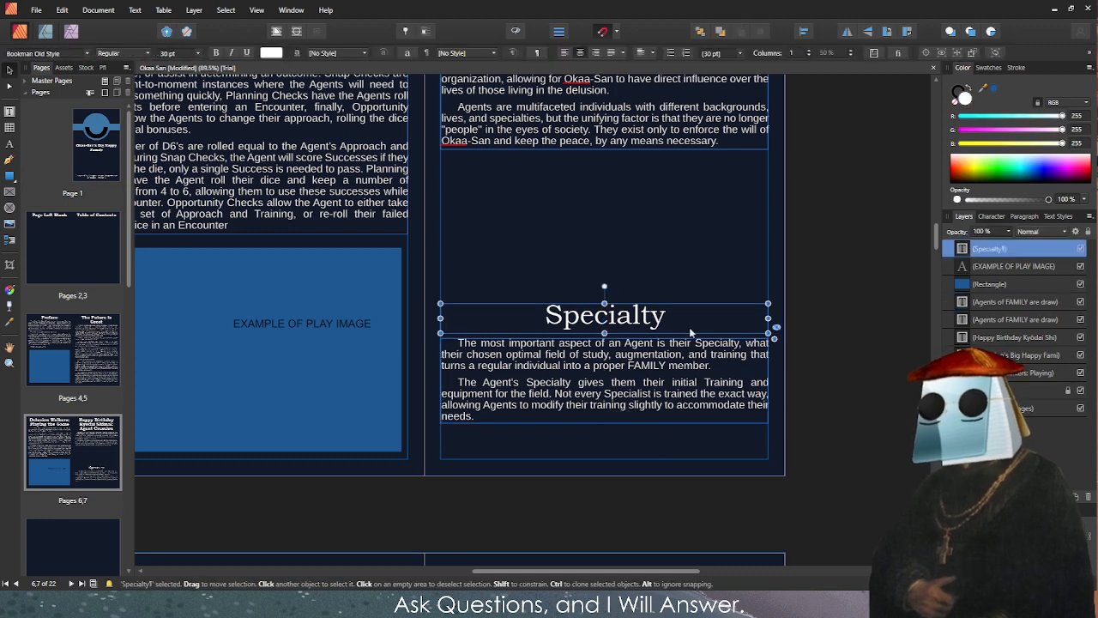
Move the Specialty heading and its paragraphs down together to the bottom margin of page 7.
{"action": "left_click", "coordinate": [711, 356], "text": "shift"}
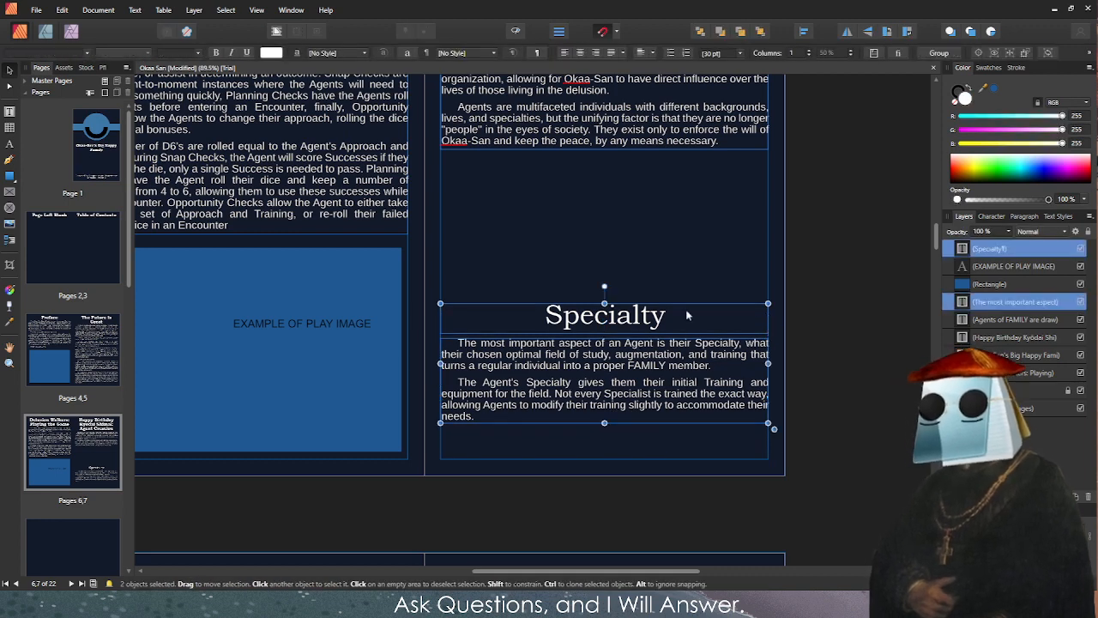
{"action": "key", "text": "shift+Down"}
{"action": "key", "text": "shift+Down"}
{"action": "key", "text": "shift+Down"}
{"action": "key", "text": "shift+Down"}
{"action": "left_click", "coordinate": [887, 330]}
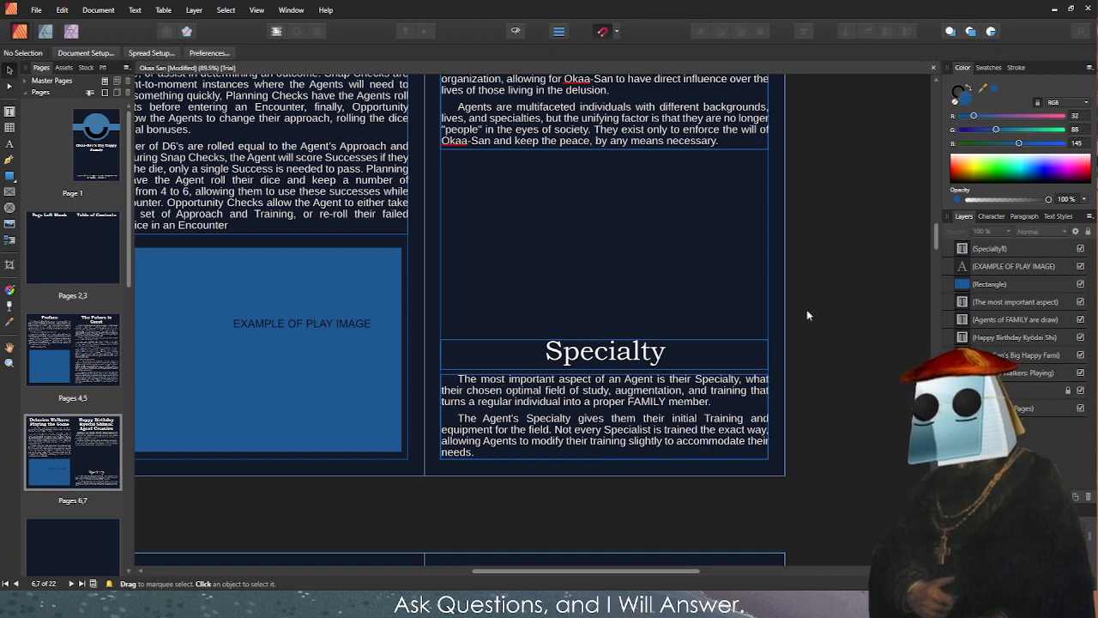
Draw a blue placeholder rectangle about 4.77 by 2.53 in between the introductory text and the Specialty heading on page 7.
{"action": "scroll", "coordinate": [807, 309], "scroll_direction": "down", "scroll_amount": 1}
{"action": "key", "text": "t"}
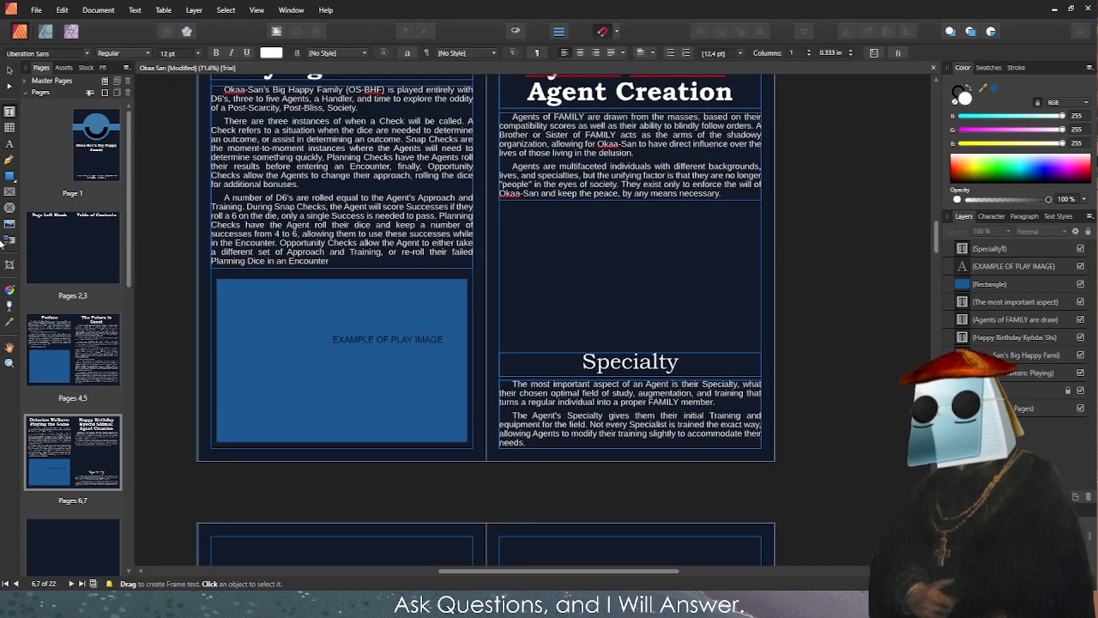
{"action": "left_click", "coordinate": [10, 176]}
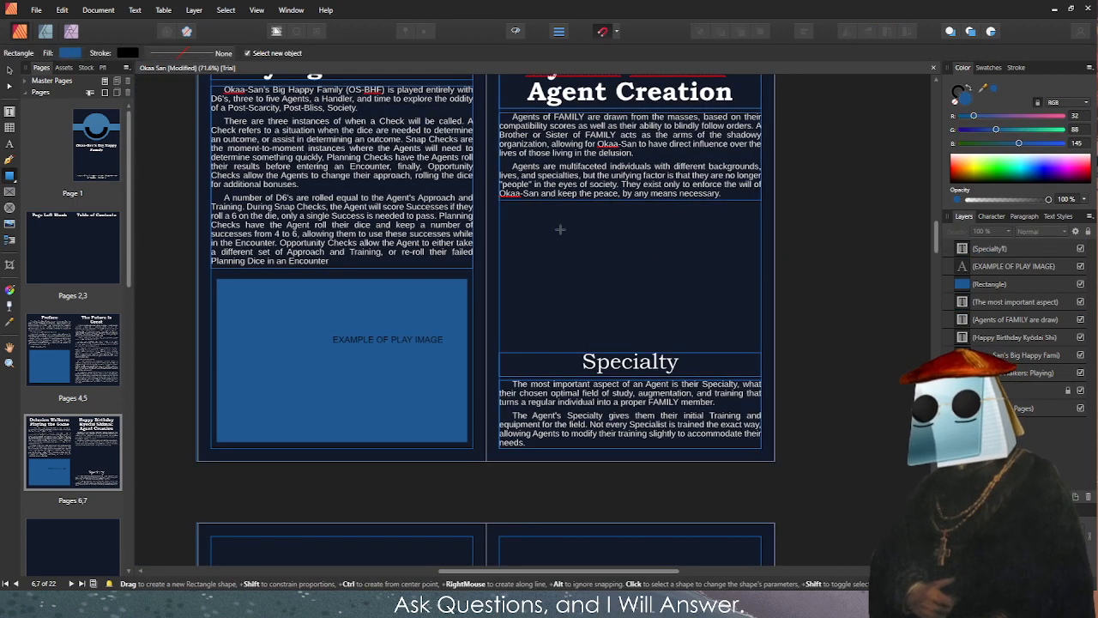
{"action": "left_click_drag", "start_coordinate": [505, 209], "coordinate": [756, 342]}
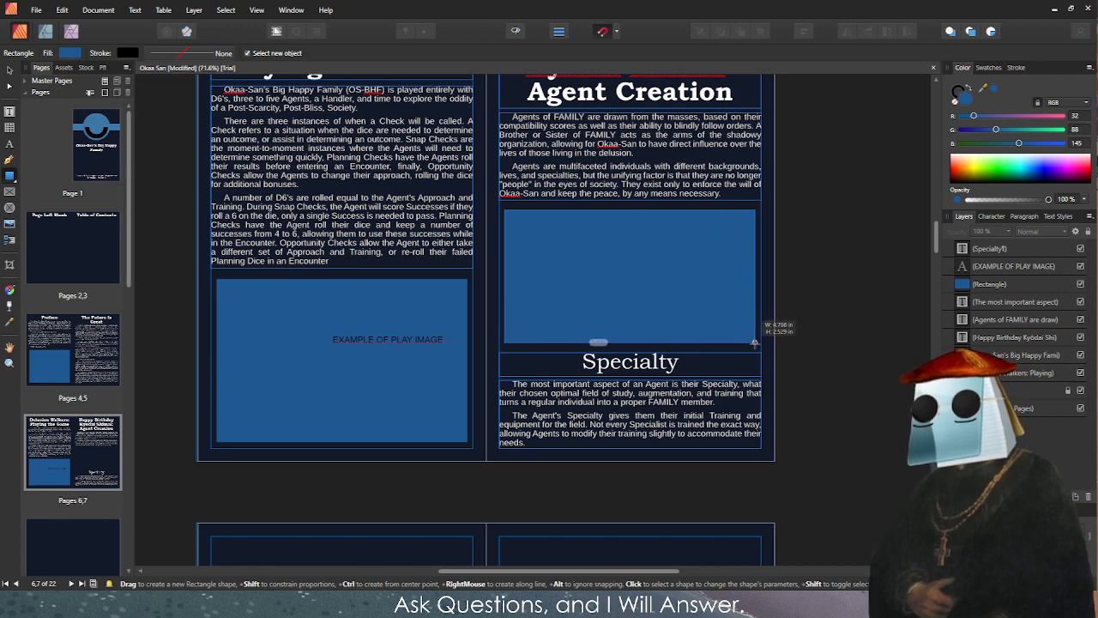
{"action": "key", "text": "v"}
{"action": "key", "text": "Escape"}
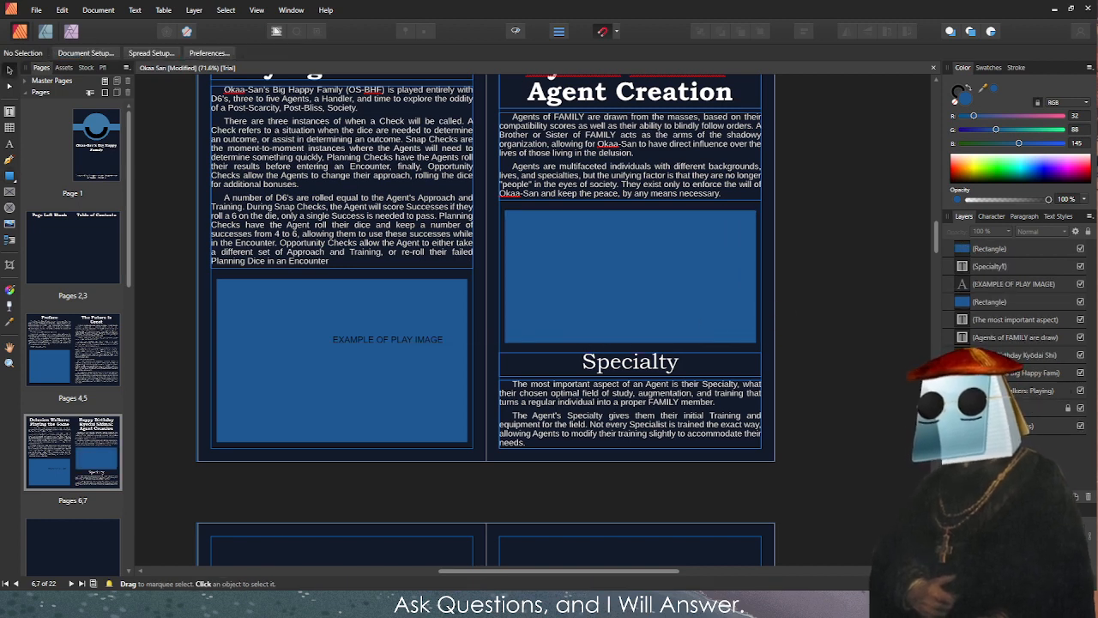
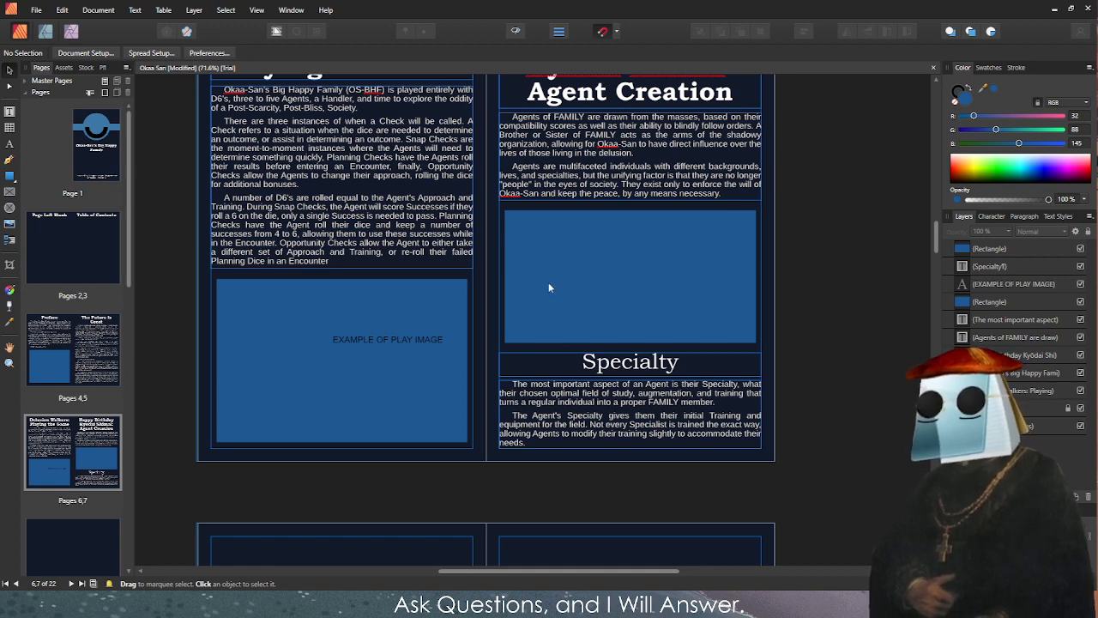
Duplicate the Heading 3 sample kept beside the Page Left Blank page.
{"action": "scroll", "coordinate": [428, 480], "scroll_direction": "down", "scroll_amount": 5}
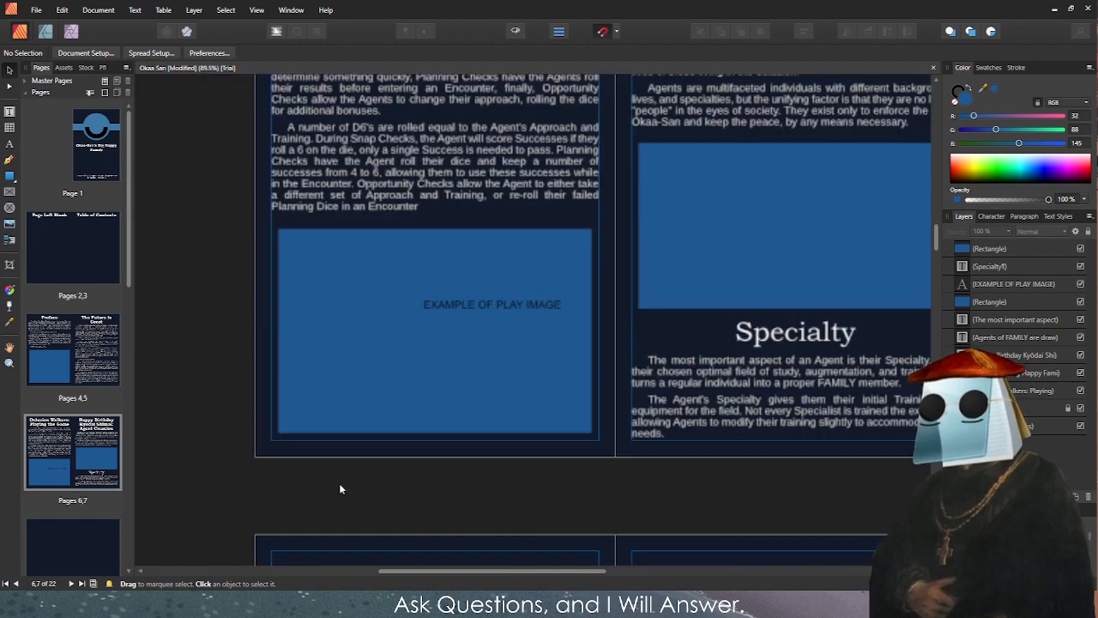
{"action": "scroll", "coordinate": [684, 414], "scroll_direction": "down", "scroll_amount": 3}
{"action": "scroll", "coordinate": [684, 411], "scroll_direction": "up", "scroll_amount": 3}
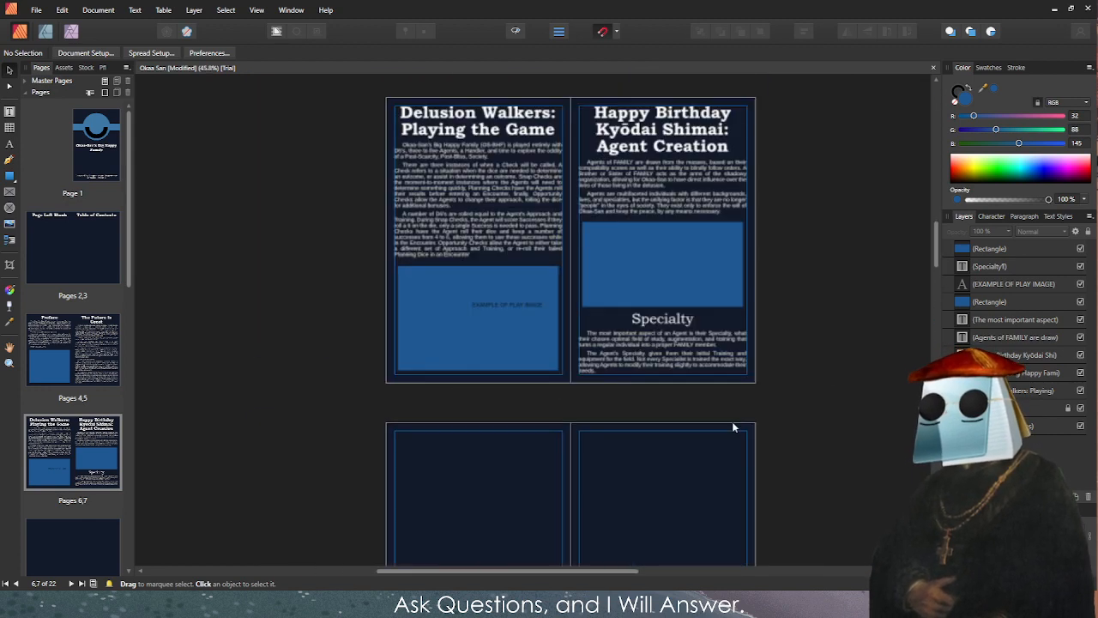
{"action": "scroll", "coordinate": [497, 442], "scroll_direction": "down", "scroll_amount": 2}
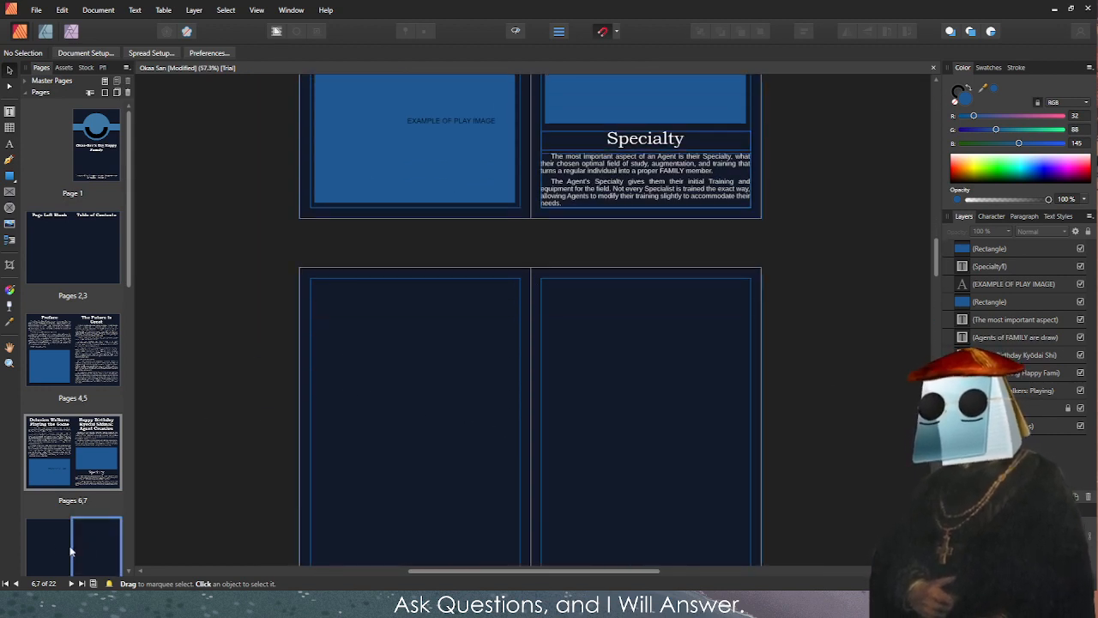
{"action": "left_click", "coordinate": [43, 541]}
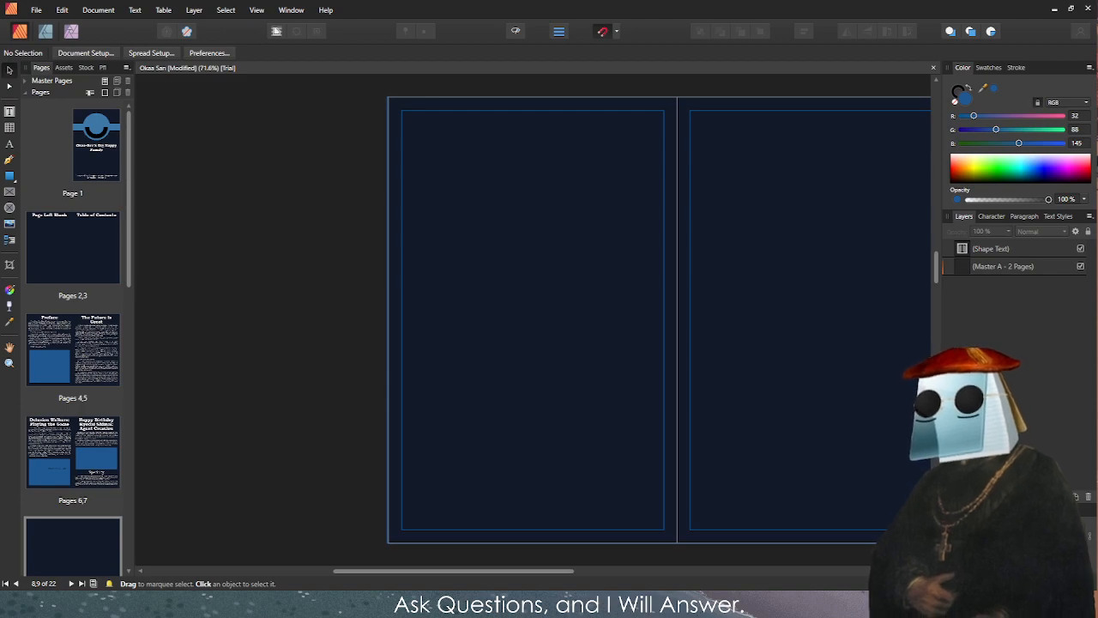
{"action": "scroll", "coordinate": [376, 309], "scroll_direction": "up", "scroll_amount": 15}
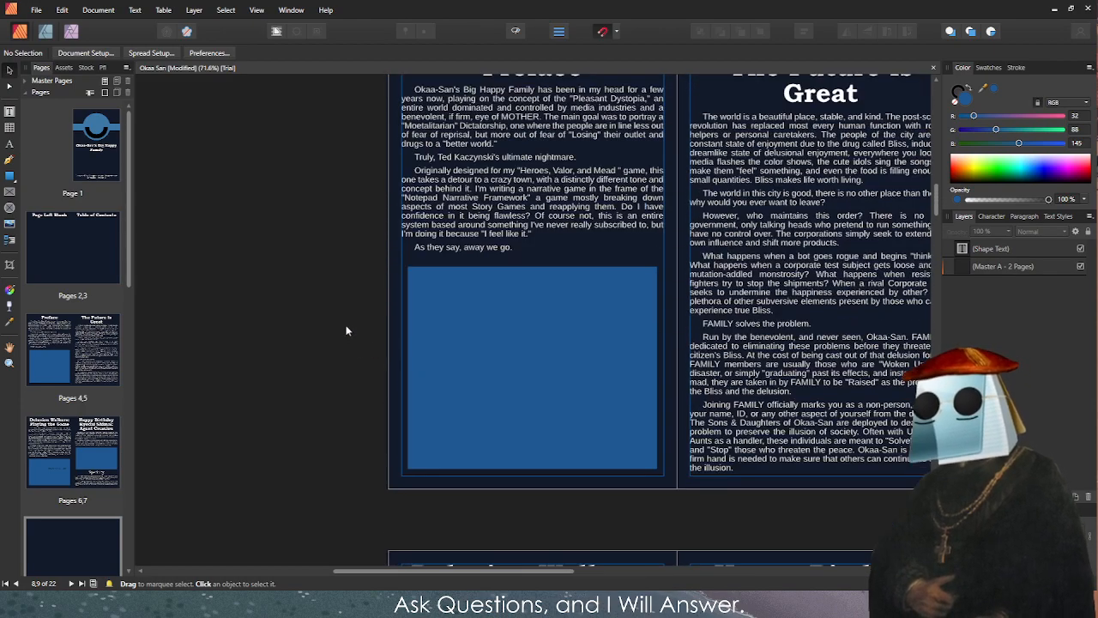
{"action": "scroll", "coordinate": [347, 330], "scroll_direction": "up", "scroll_amount": 8}
{"action": "left_click", "coordinate": [275, 221]}
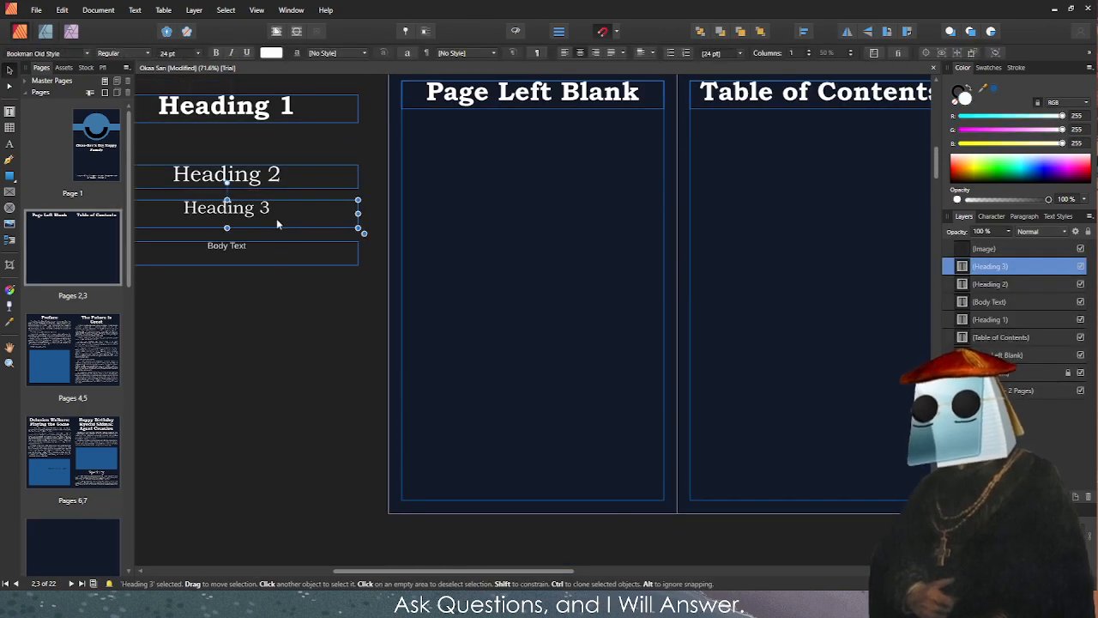
{"action": "key", "text": "ctrl+c"}
{"action": "key", "text": "ctrl+v"}
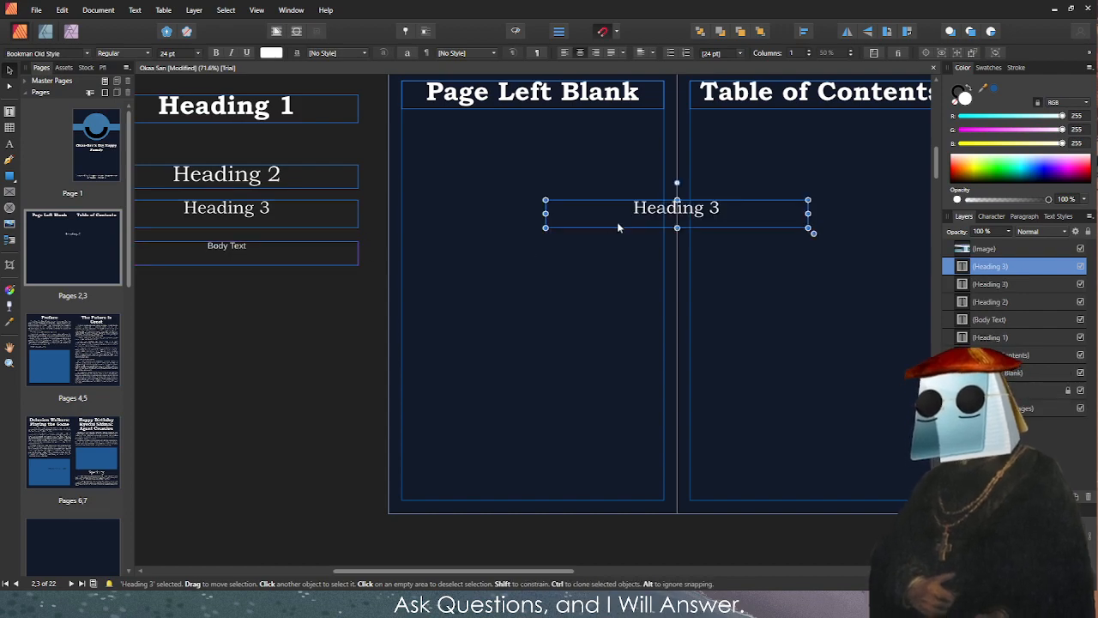
Move the Heading 3 copy to the top margin of page 8 and narrow its frame to half the text area's width.
{"action": "scroll", "coordinate": [507, 404], "scroll_direction": "down", "scroll_amount": 12}
{"action": "left_click_drag", "start_coordinate": [617, 227], "coordinate": [473, 449]}
{"action": "scroll", "coordinate": [497, 410], "scroll_direction": "down", "scroll_amount": 10}
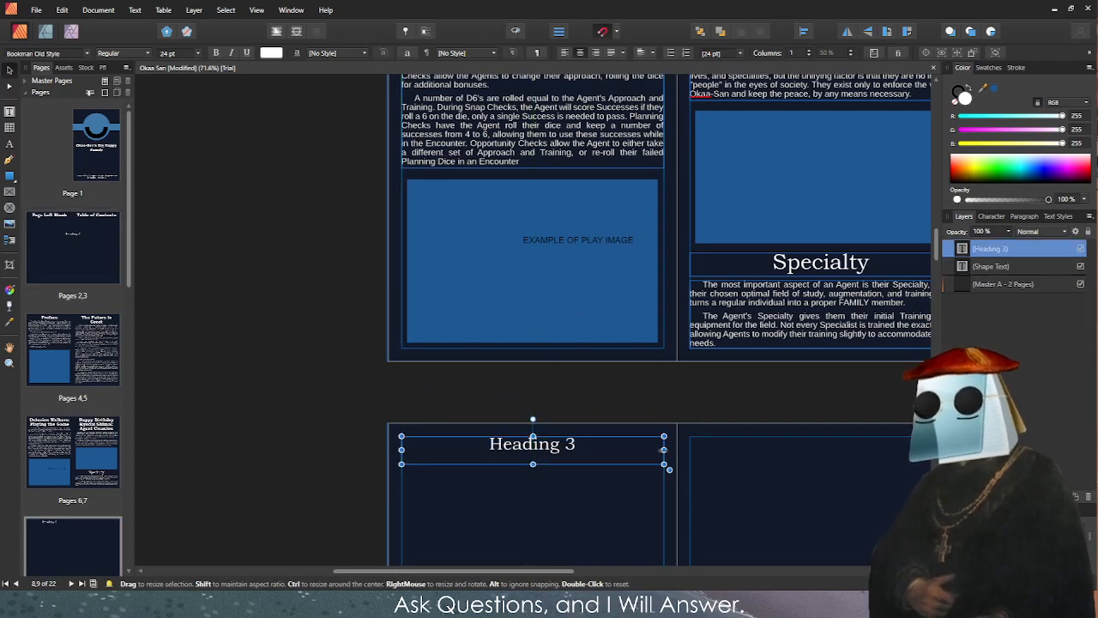
{"action": "left_click_drag", "start_coordinate": [664, 450], "coordinate": [533, 450]}
{"action": "scroll", "coordinate": [466, 426], "scroll_direction": "down", "scroll_amount": 2}
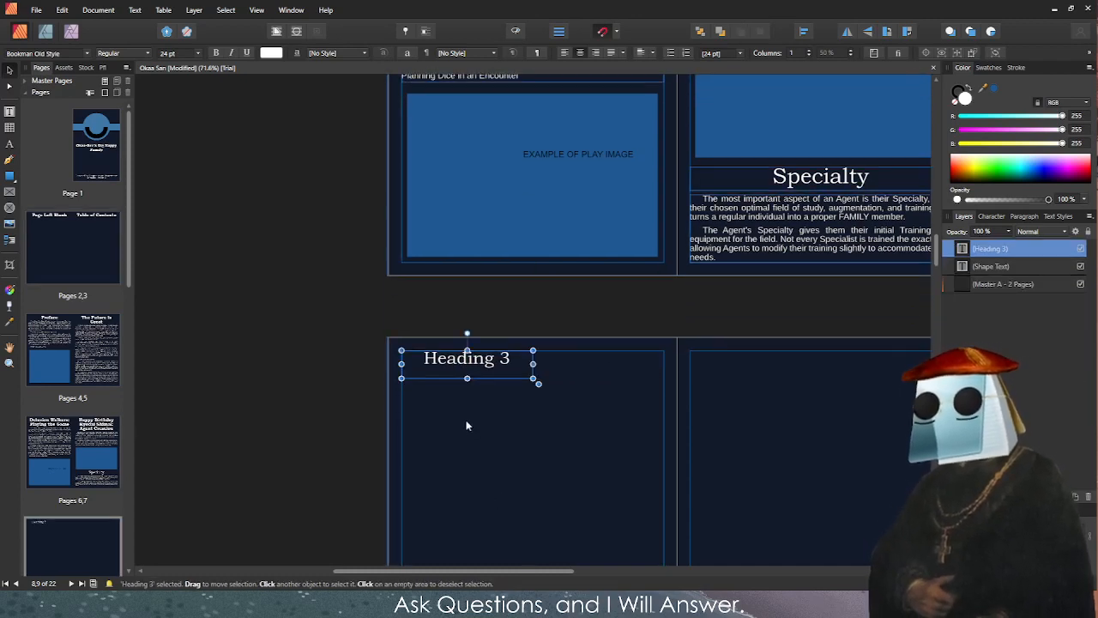
Place a copy of the Specialty paragraphs beneath Heading 3 on page 8 and narrow its frame to the heading's width.
{"action": "scroll", "coordinate": [481, 411], "scroll_direction": "down", "scroll_amount": 2}
{"action": "scroll", "coordinate": [692, 368], "scroll_direction": "up", "scroll_amount": 2}
{"action": "left_click", "coordinate": [687, 230]}
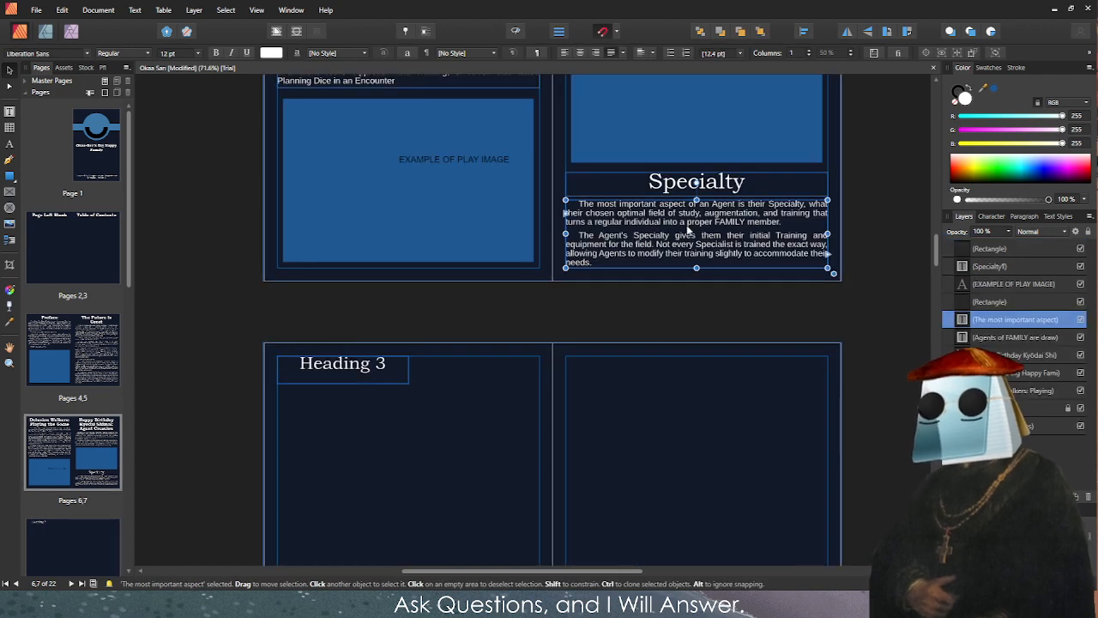
{"action": "mouse_move", "coordinate": [687, 230]}
{"action": "left_mouse_down"}
{"action": "mouse_move", "coordinate": [690, 345]}
{"action": "mouse_move", "coordinate": [351, 440]}
{"action": "left_mouse_up"}
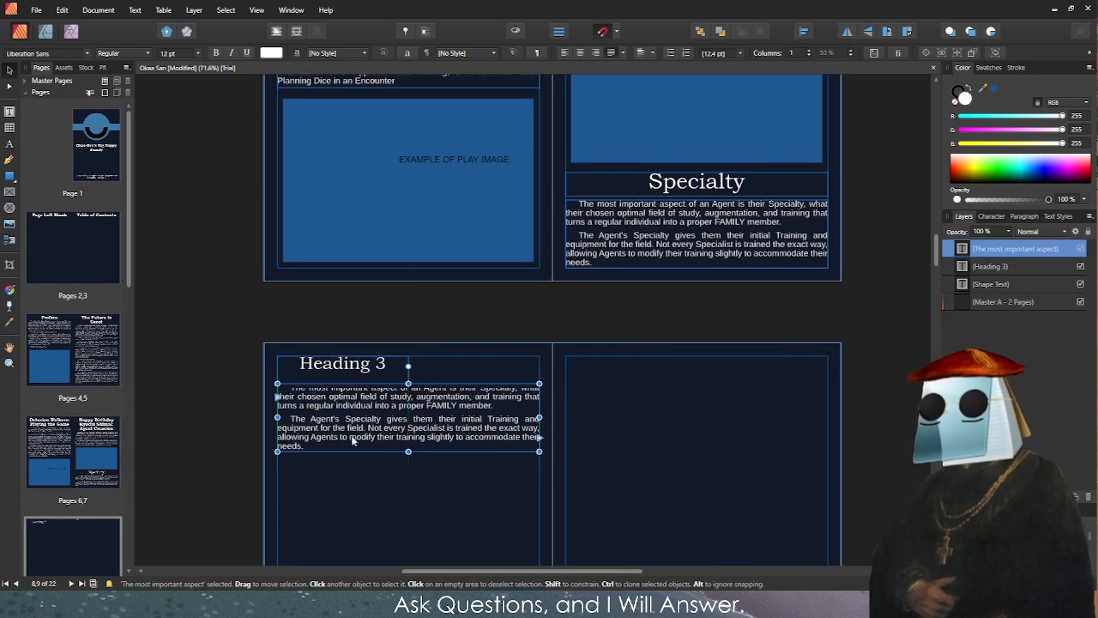
{"action": "left_click_drag", "start_coordinate": [539, 417], "coordinate": [409, 417]}
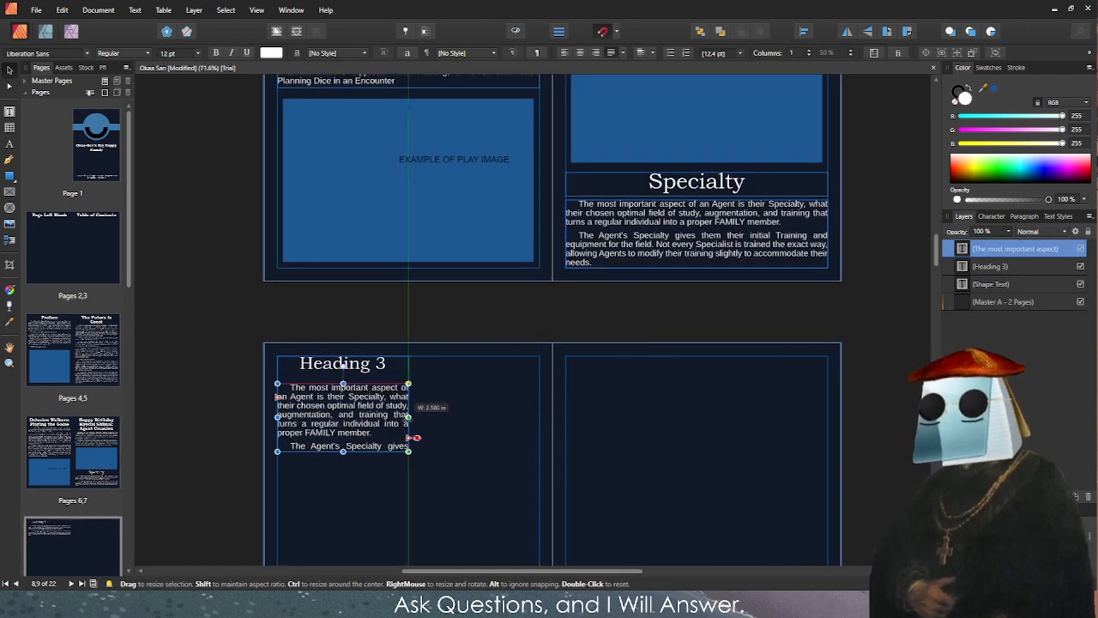
{"action": "left_click", "coordinate": [443, 448]}
{"action": "left_click", "coordinate": [213, 437]}
Lengthen the paragraph frame beneath Heading 3 on page 8 so both copied paragraphs fit.
{"action": "scroll", "coordinate": [308, 447], "scroll_direction": "up", "scroll_amount": 1}
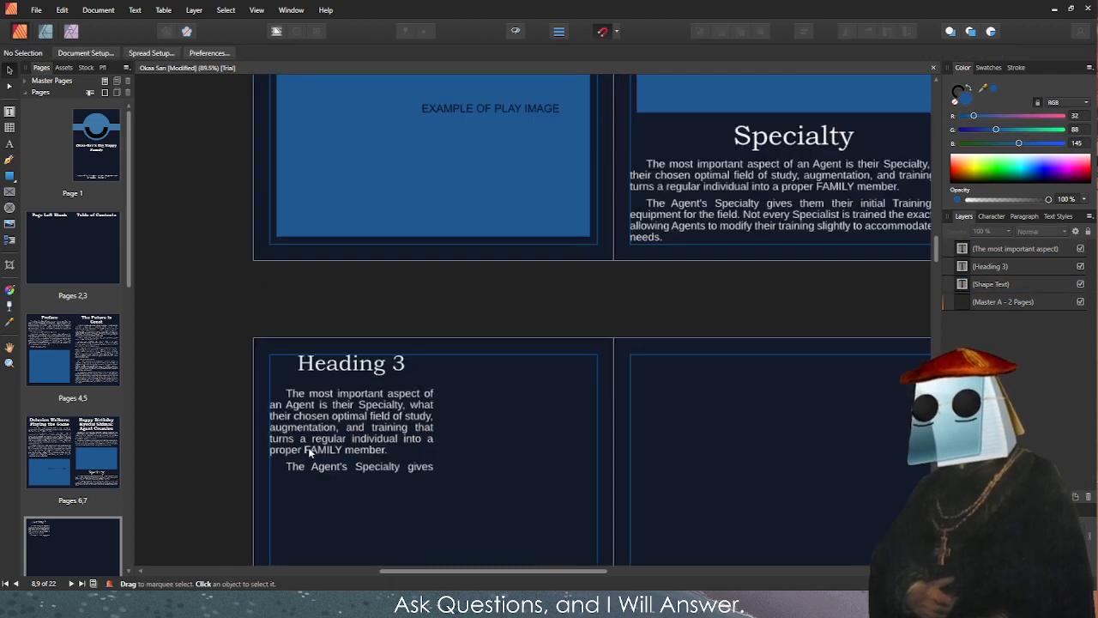
{"action": "scroll", "coordinate": [308, 447], "scroll_direction": "up", "scroll_amount": 2}
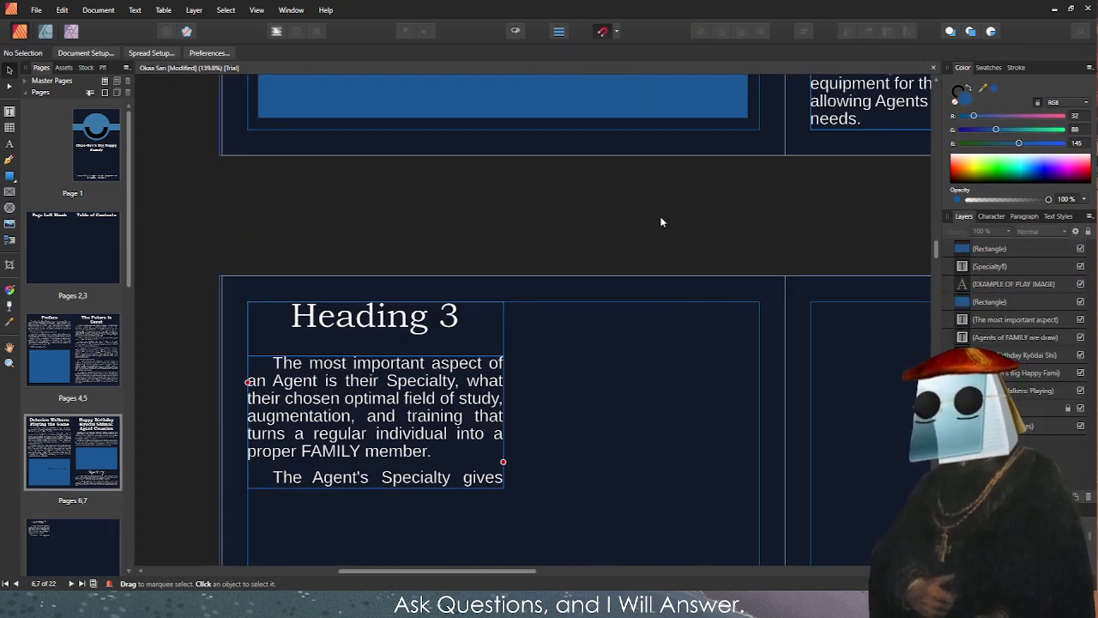
{"action": "scroll", "coordinate": [660, 222], "scroll_direction": "down", "scroll_amount": 4}
{"action": "scroll", "coordinate": [661, 222], "scroll_direction": "right", "scroll_amount": 2}
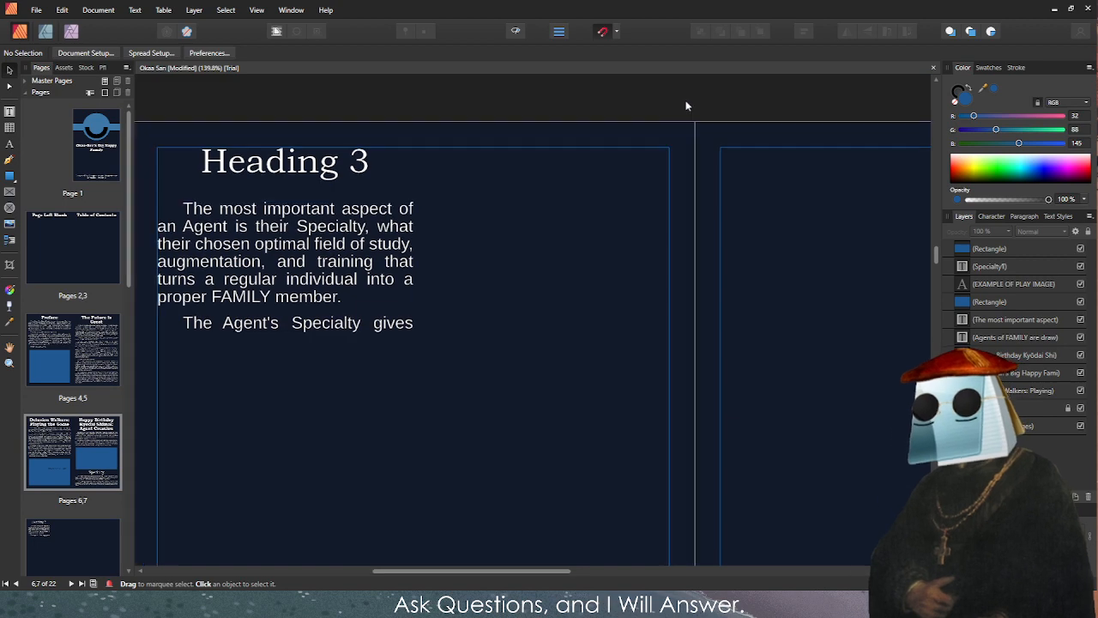
{"action": "scroll", "coordinate": [675, 163], "scroll_direction": "down", "scroll_amount": 2}
{"action": "scroll", "coordinate": [727, 155], "scroll_direction": "up", "scroll_amount": 1}
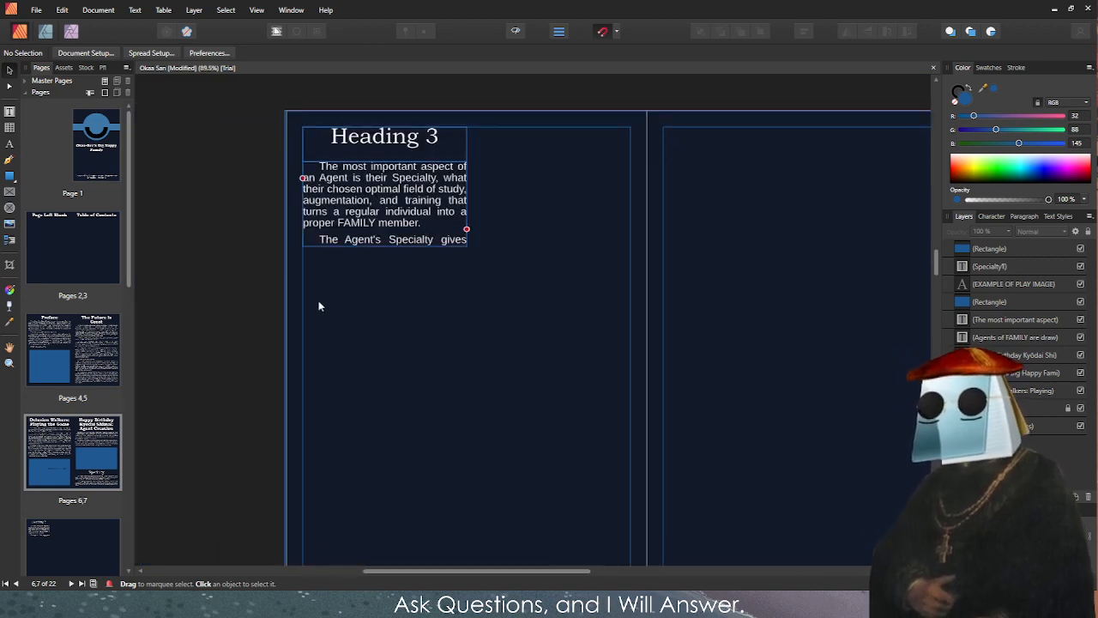
{"action": "left_click", "coordinate": [441, 242]}
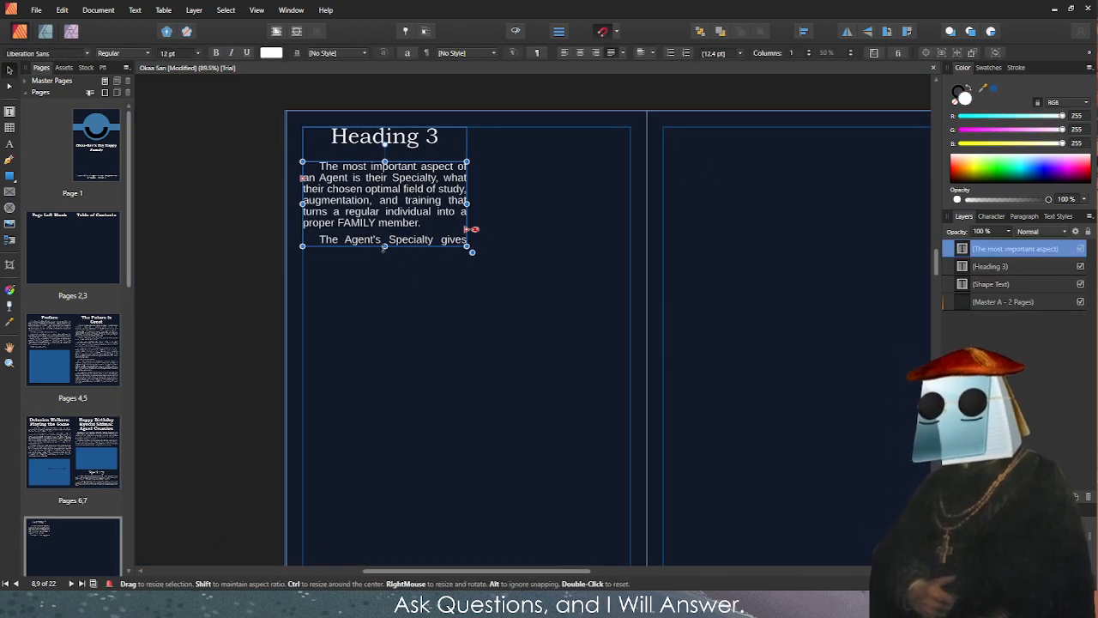
{"action": "left_click_drag", "start_coordinate": [385, 247], "coordinate": [385, 318]}
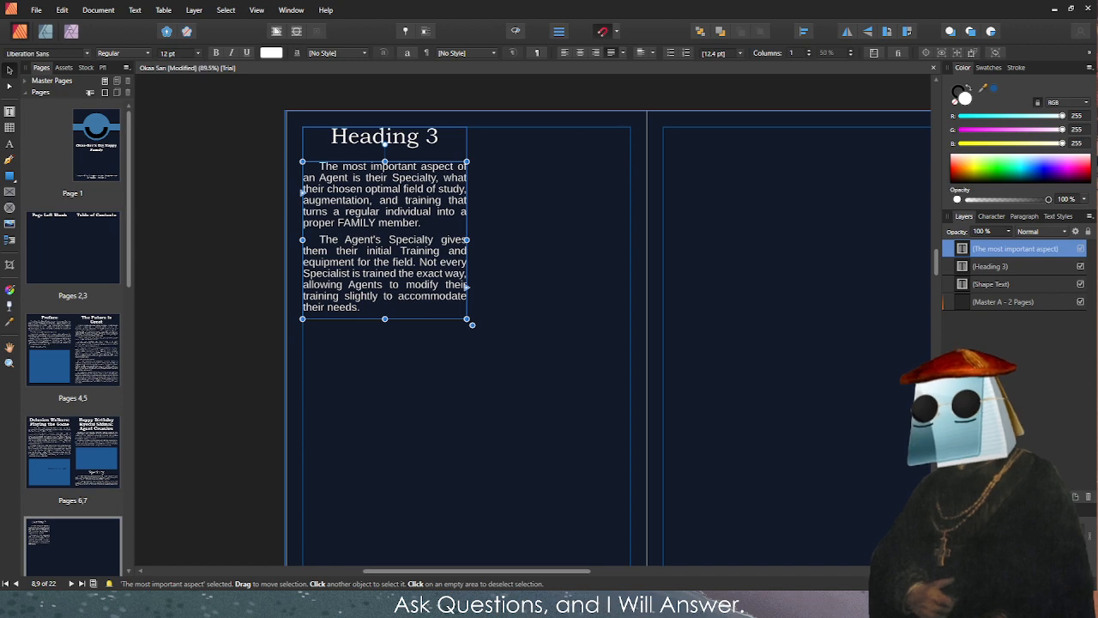
Replace the text beneath Heading 3 with the copied Outsiders description and lengthen the frame to fit its stat and equipment lines.
{"action": "triple_click", "coordinate": [419, 295]}
{"action": "key", "text": "ctrl+a"}
{"action": "key", "text": "ctrl+v"}
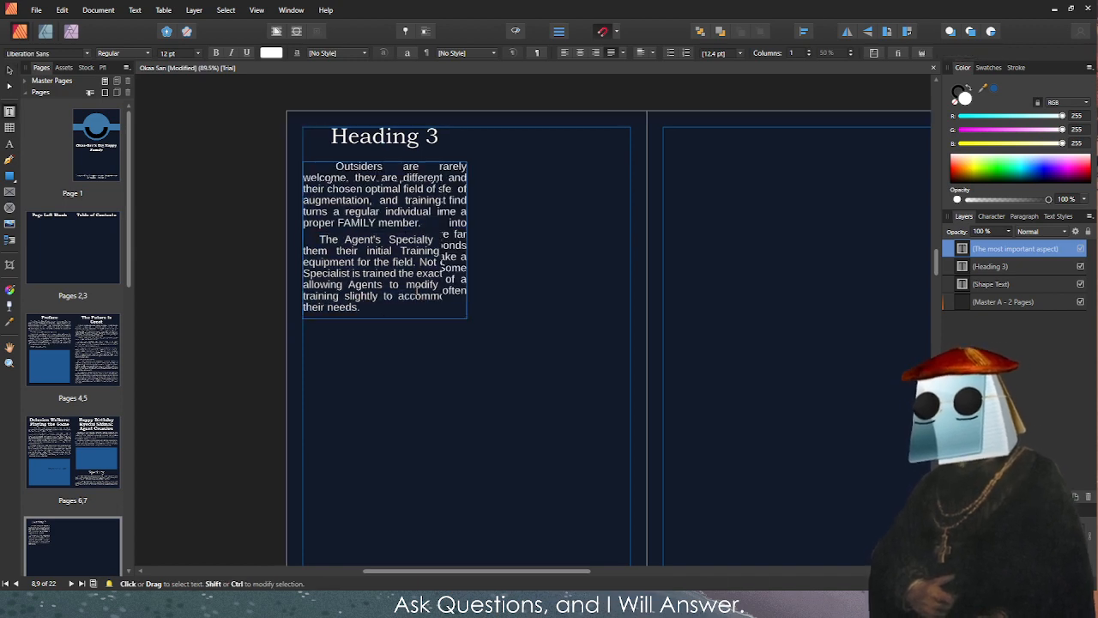
{"action": "key", "text": "Escape"}
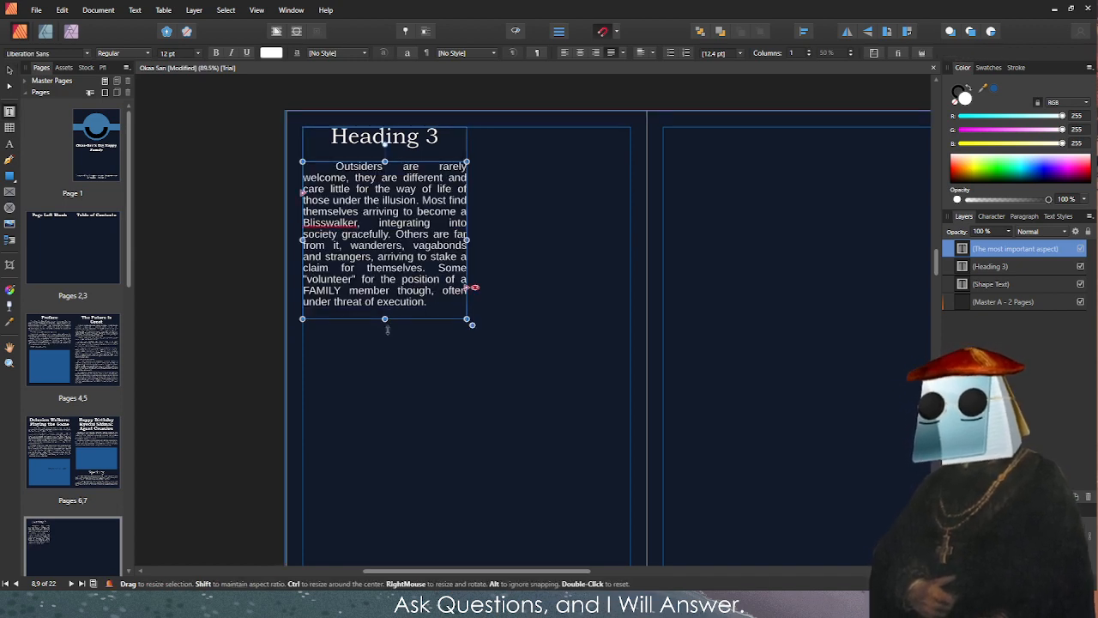
{"action": "left_click_drag", "start_coordinate": [386, 329], "coordinate": [412, 479]}
Remove the indents from the "Old Reminder of the Past (Drama)" and "A Foreign Weapon (Physicality)" lines.
{"action": "left_click", "coordinate": [319, 446]}
{"action": "key", "text": "BackSpace"}
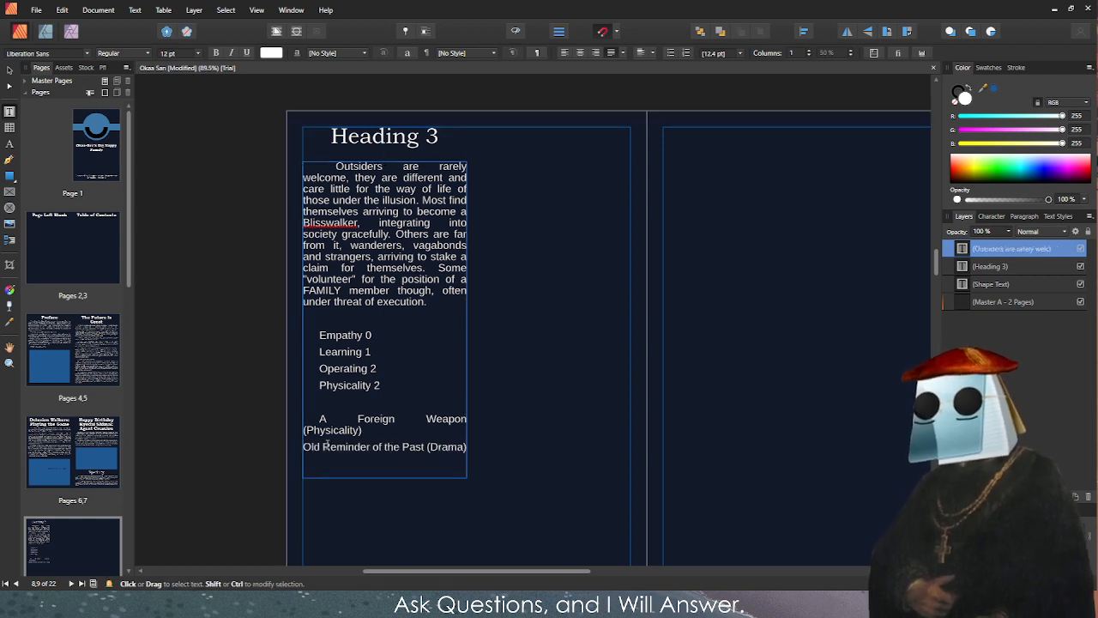
{"action": "key", "text": "Escape"}
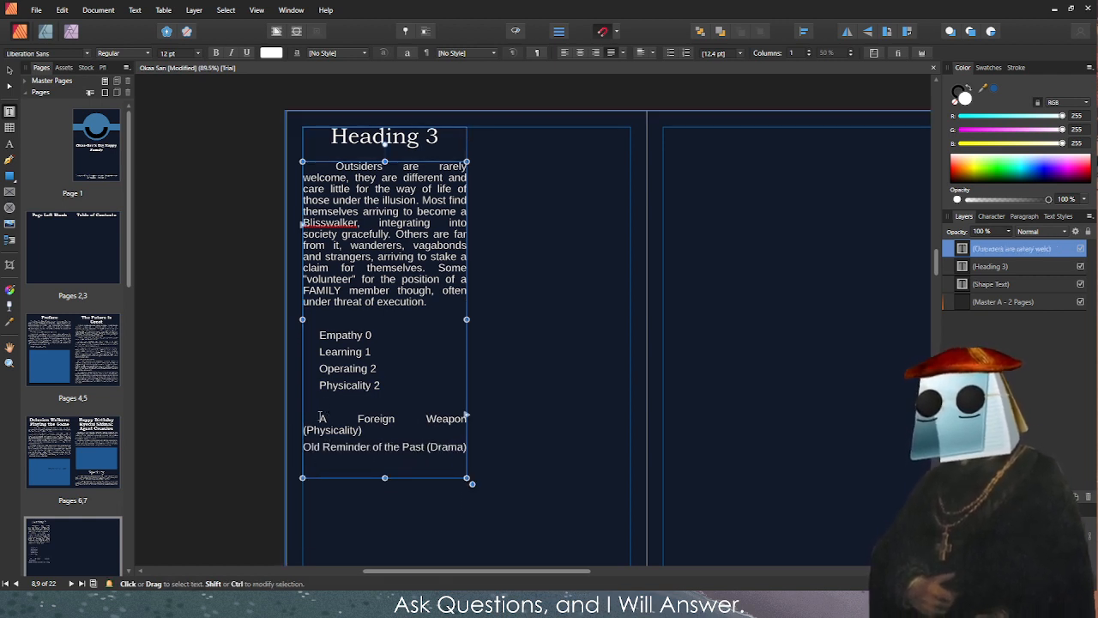
{"action": "left_click", "coordinate": [319, 419]}
{"action": "key", "text": "BackSpace"}
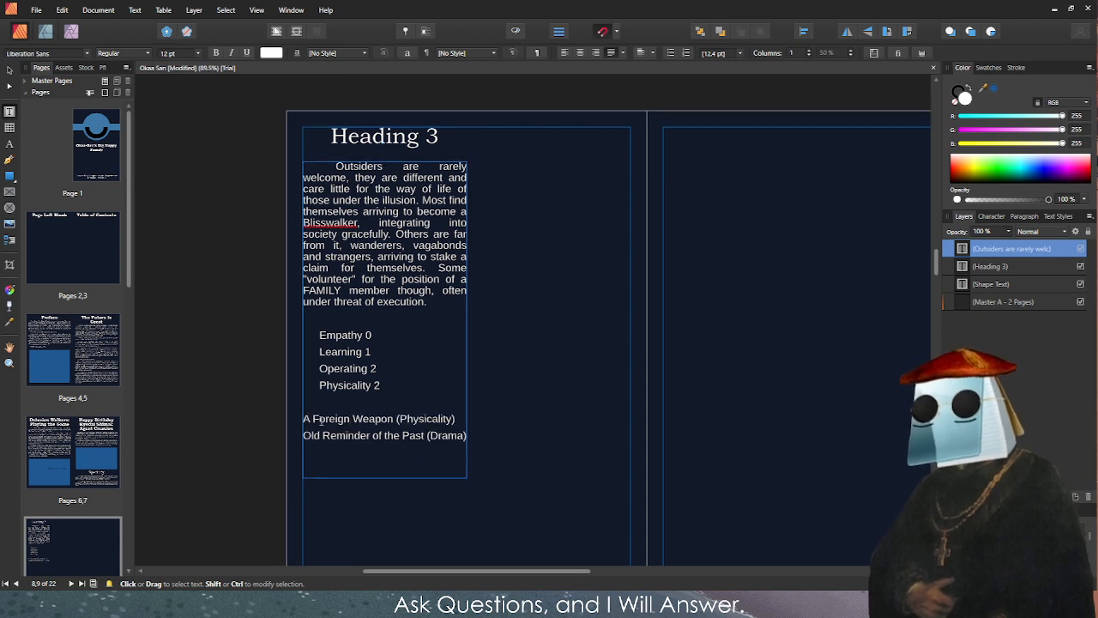
{"action": "key", "text": "Escape"}
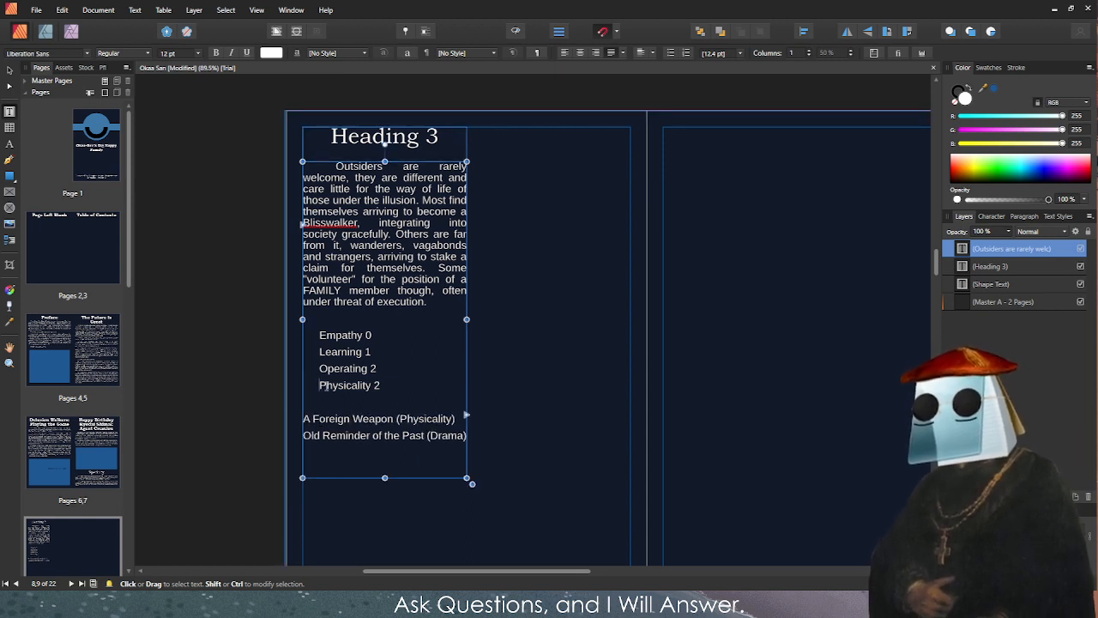
Remove the indents from the Physicality, Operating, Learning and Empathy lines in the Outsiders text.
{"action": "left_click", "coordinate": [320, 386]}
{"action": "key", "text": "BackSpace"}
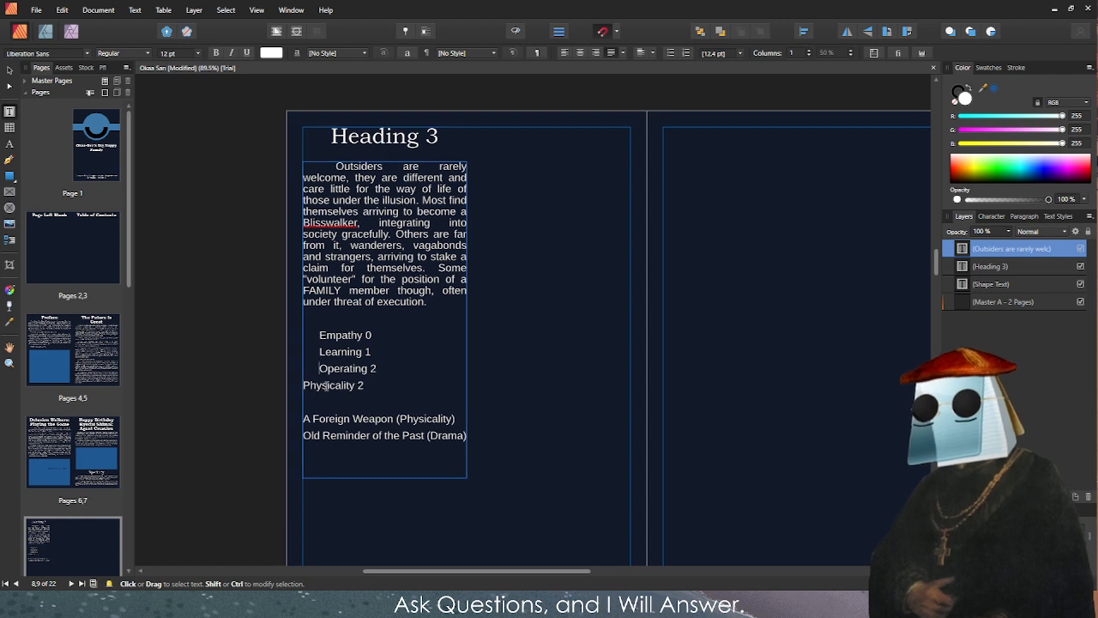
{"action": "key", "text": "Up"}
{"action": "key", "text": "Delete"}
{"action": "key", "text": "Up"}
{"action": "key", "text": "Delete"}
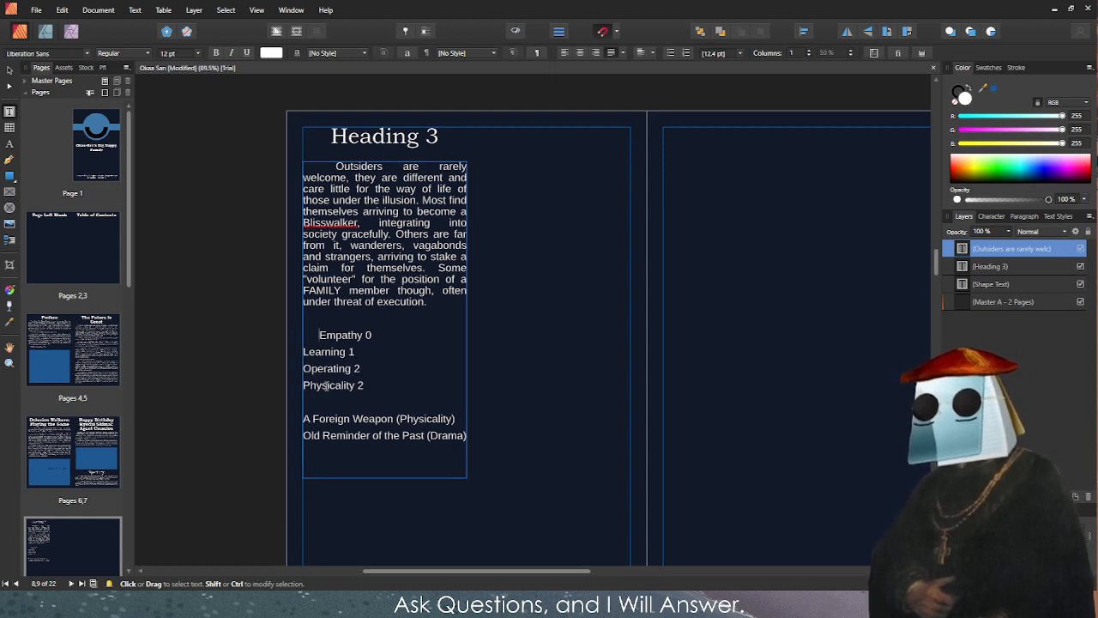
{"action": "key", "text": "Up"}
{"action": "key", "text": "Delete"}
Center the four stat lines from Empathy 0 to Physicality 2.
{"action": "left_click_drag", "start_coordinate": [364, 386], "coordinate": [303, 331]}
{"action": "left_click", "coordinate": [581, 53]}
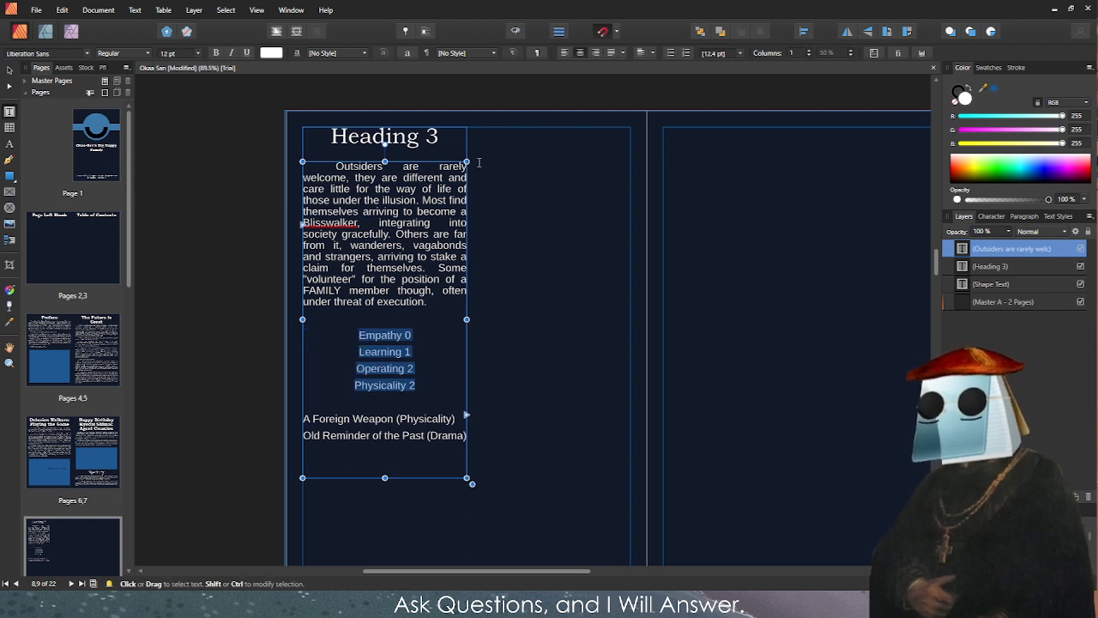
{"action": "left_click", "coordinate": [273, 352]}
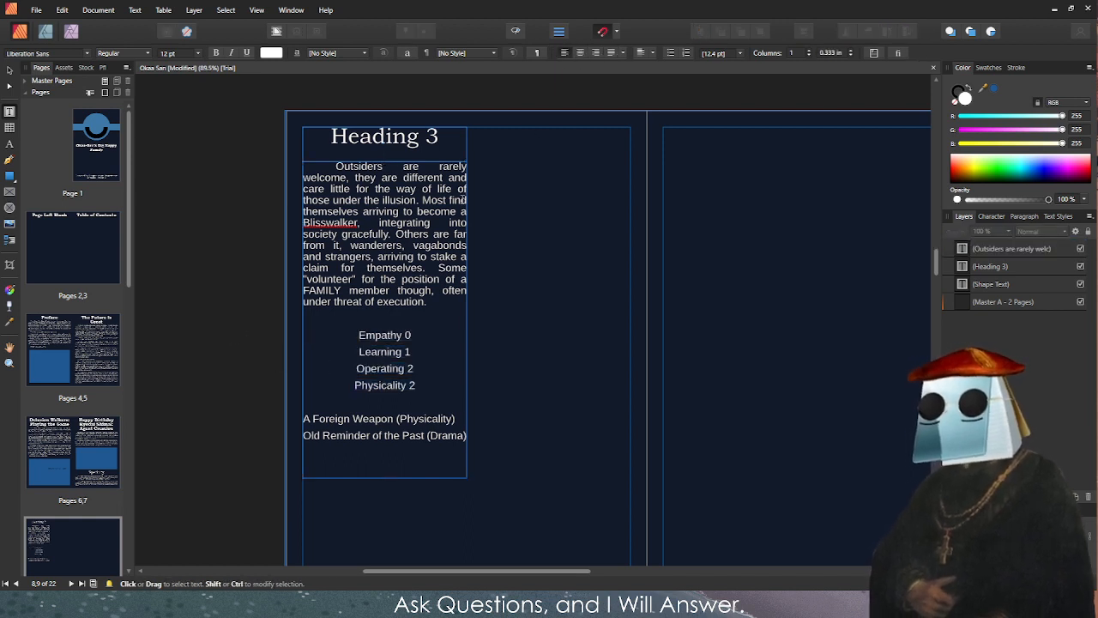
Remove the extra tab before the Outsiders paragraph, keeping its single first-line indent.
{"action": "left_click", "coordinate": [330, 167]}
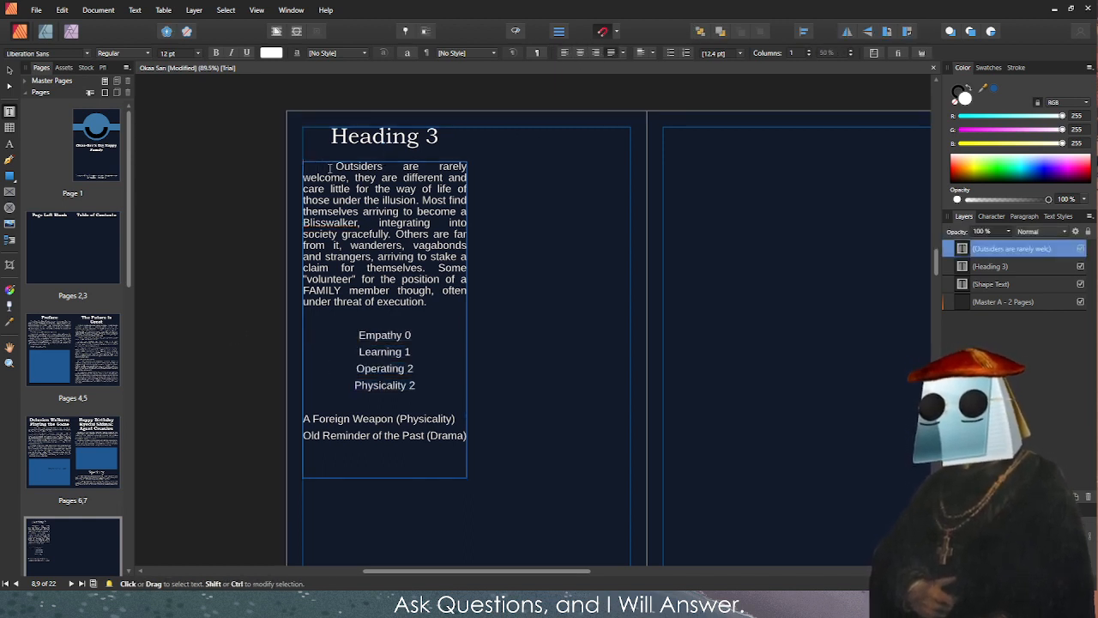
{"action": "key", "text": "BackSpace"}
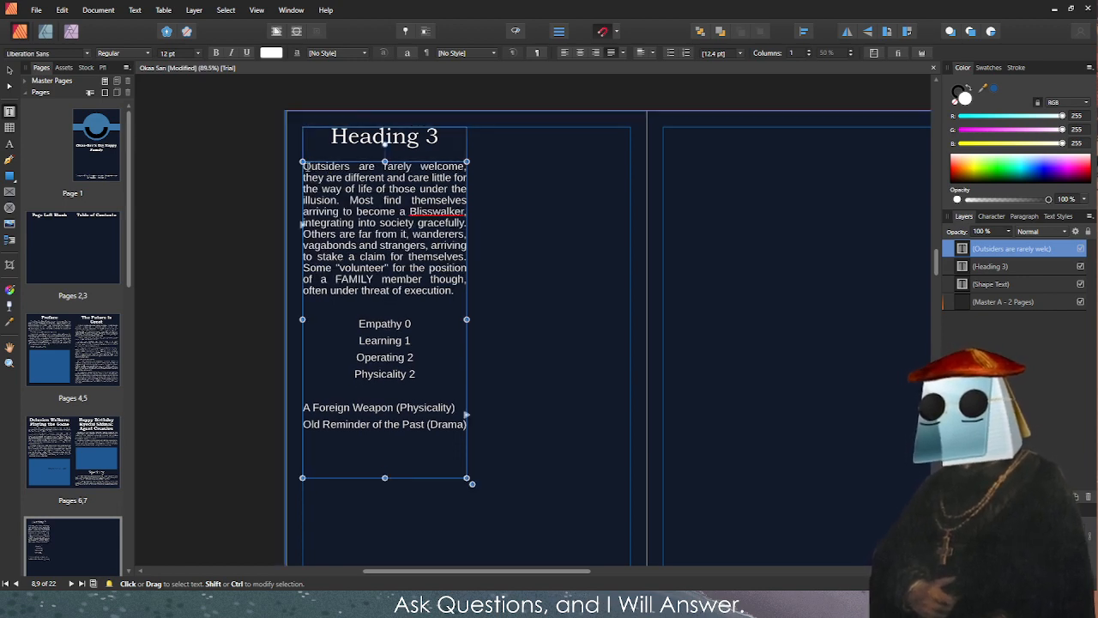
{"action": "key", "text": "ctrl+z"}
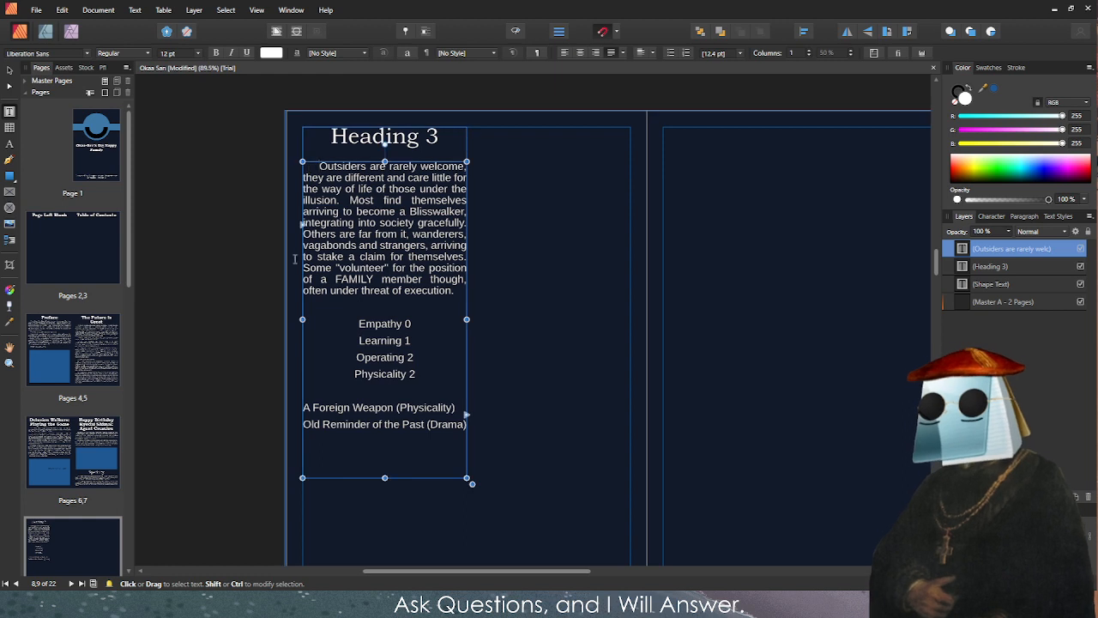
{"action": "left_click", "coordinate": [251, 302]}
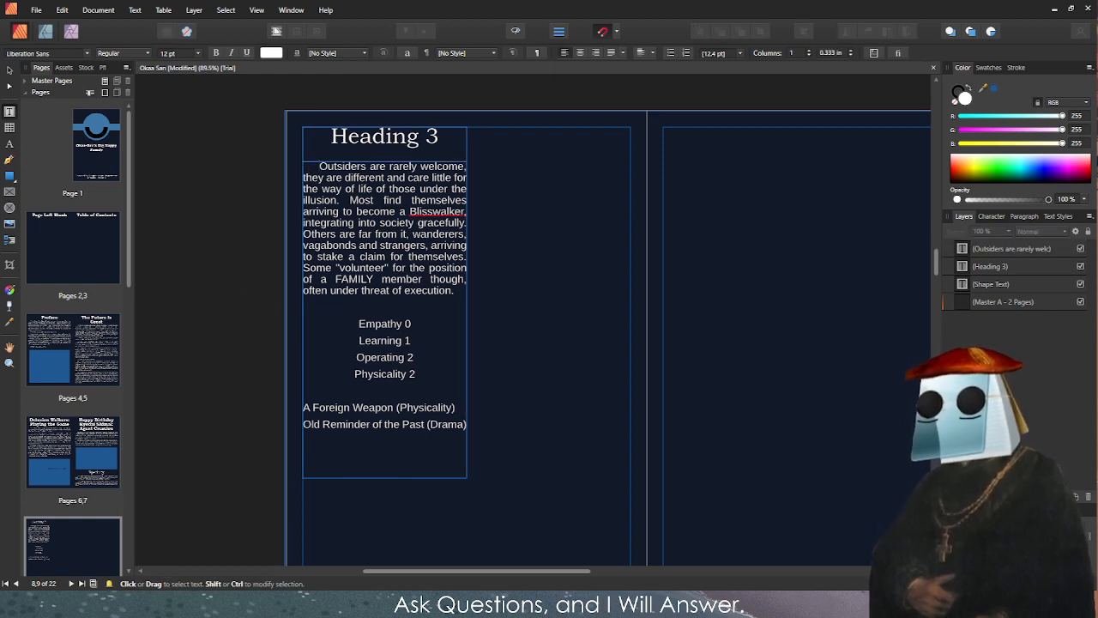
Replace the Heading 3 text above the Outsiders paragraph with "Burakumin".
{"action": "triple_click", "coordinate": [384, 139]}
{"action": "type", "text": "Burakumin"}
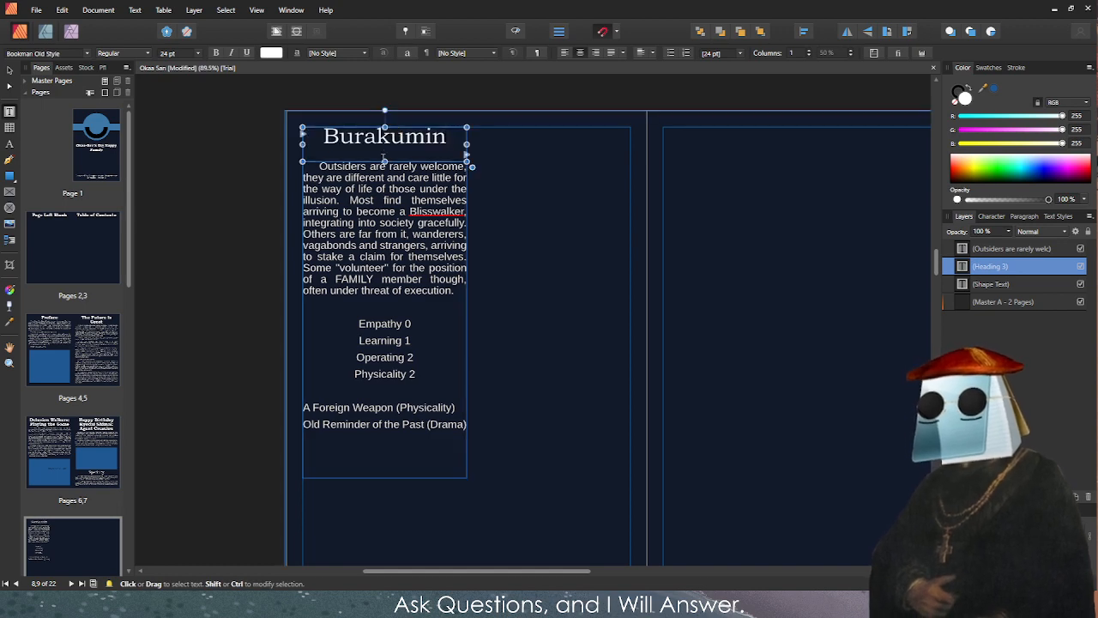
{"action": "scroll", "coordinate": [384, 160], "scroll_direction": "up", "scroll_amount": 5}
{"action": "left_click", "coordinate": [395, 185]}
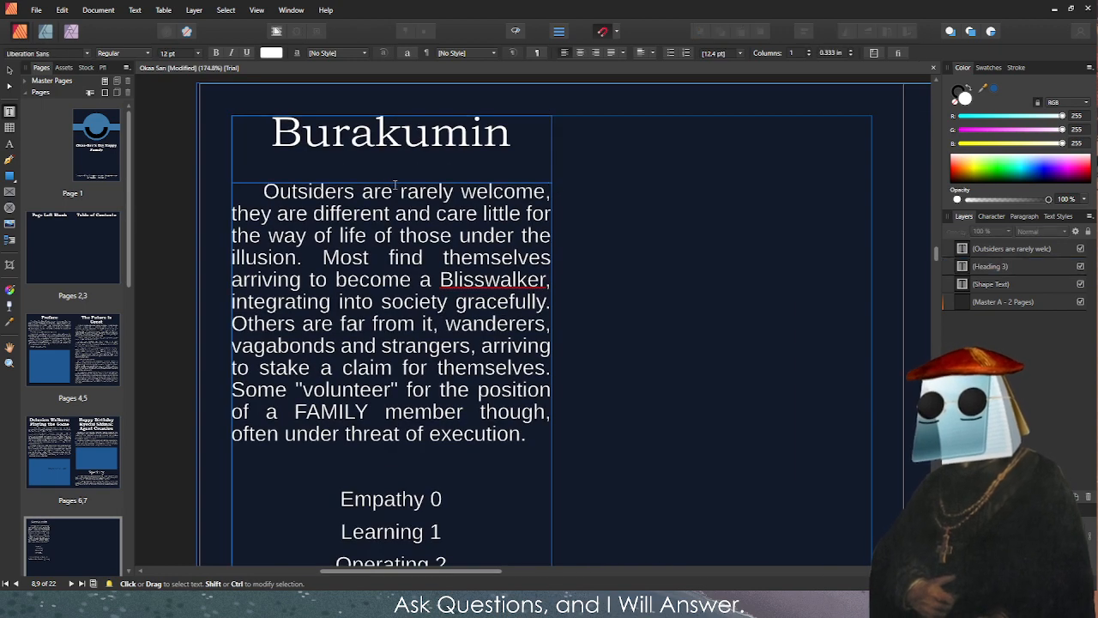
Shorten the Burakumin heading frame and move the Outsiders text frame up close beneath it.
{"action": "left_click", "coordinate": [9, 69]}
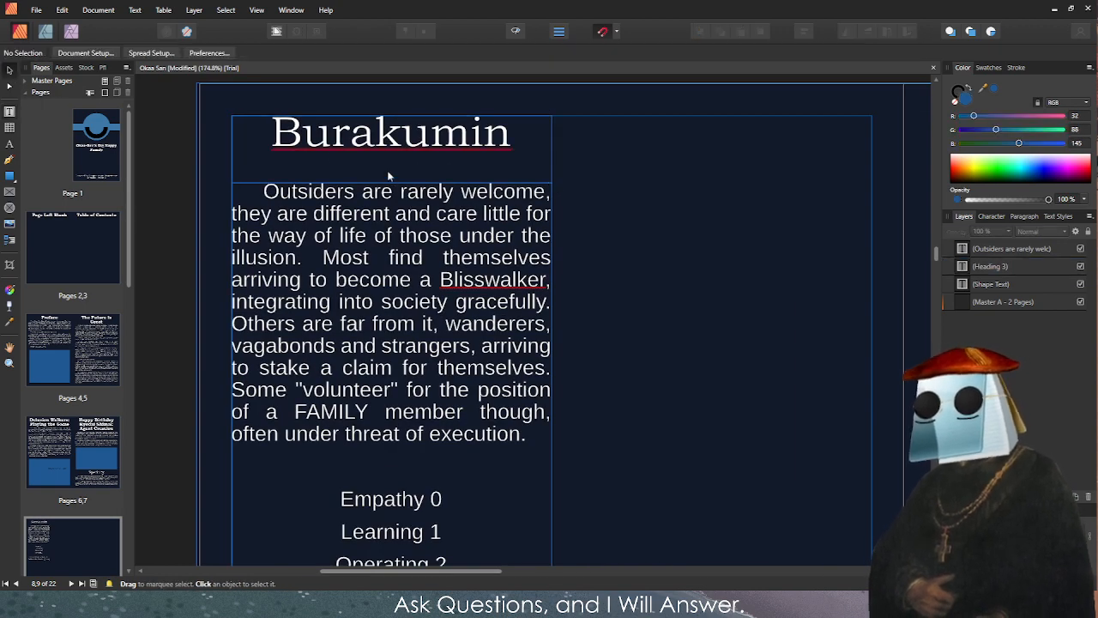
{"action": "left_click", "coordinate": [388, 176]}
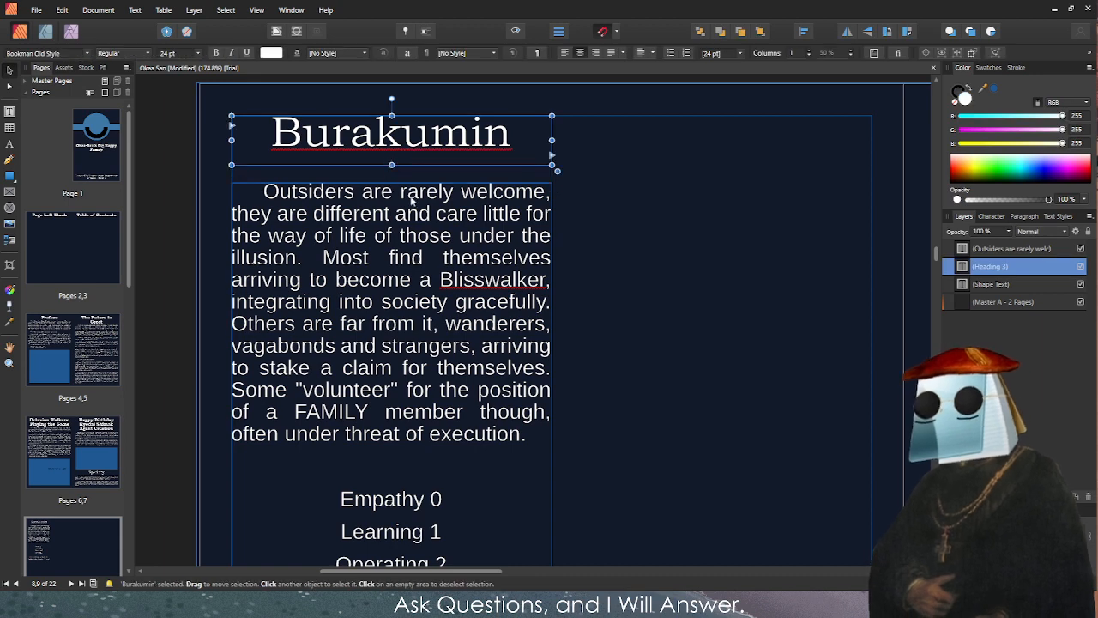
{"action": "left_click_drag", "start_coordinate": [411, 199], "coordinate": [411, 188]}
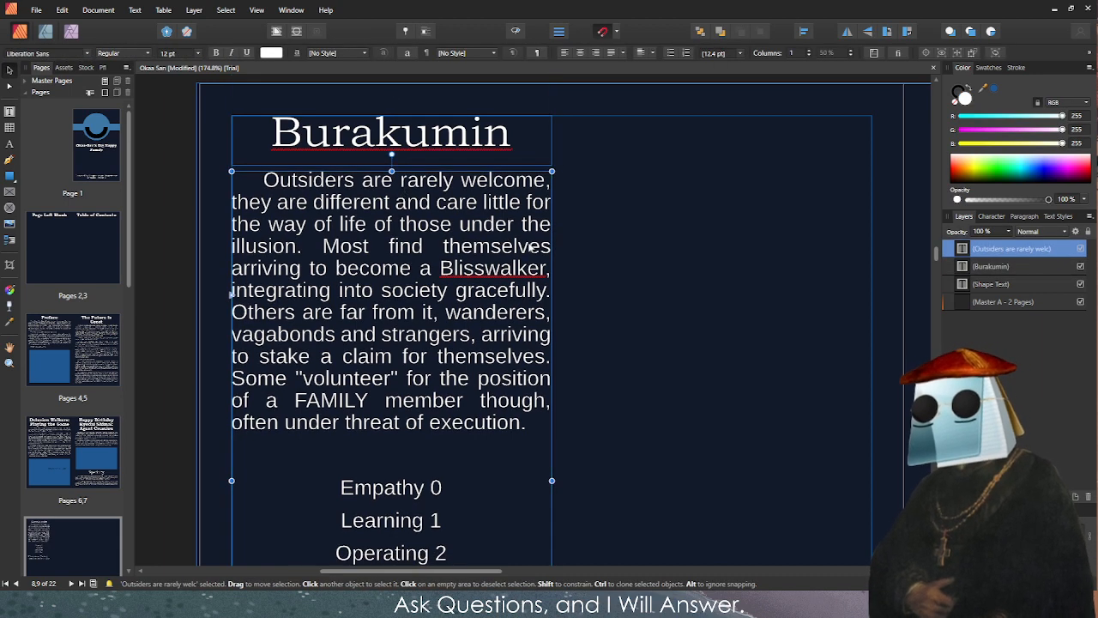
{"action": "key", "text": "Escape"}
{"action": "scroll", "coordinate": [531, 248], "scroll_direction": "down", "scroll_amount": 5}
{"action": "scroll", "coordinate": [603, 315], "scroll_direction": "up", "scroll_amount": 4}
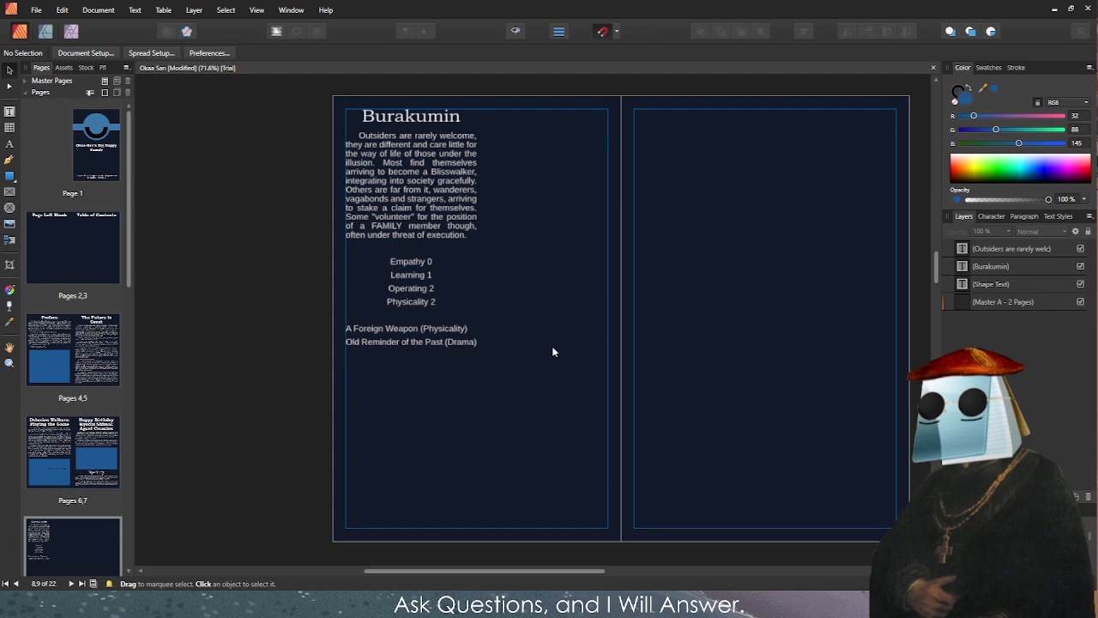
Shorten the Outsiders text frame to fit its lines and duplicate the heading and text into the empty half of the same page.
{"action": "left_click", "coordinate": [395, 377]}
{"action": "left_click_drag", "start_coordinate": [376, 395], "coordinate": [376, 355]}
{"action": "scroll", "coordinate": [444, 235], "scroll_direction": "up", "scroll_amount": 2}
{"action": "left_click", "coordinate": [418, 118], "text": "shift"}
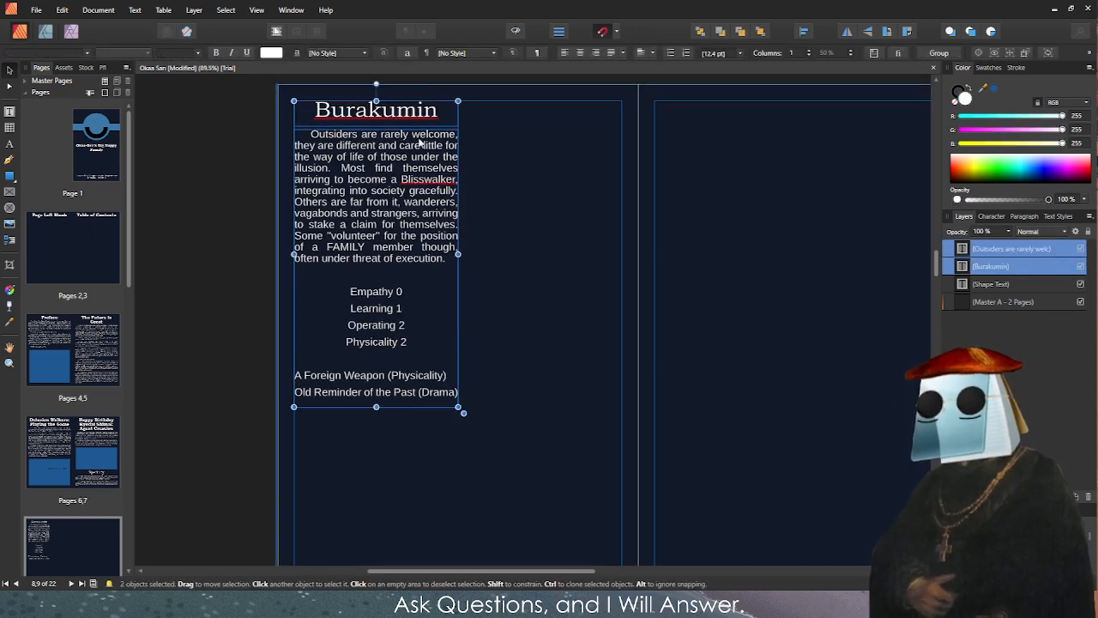
{"action": "mouse_move", "coordinate": [413, 156]}
{"action": "left_mouse_down"}
{"action": "mouse_move", "coordinate": [560, 169]}
{"action": "mouse_move", "coordinate": [577, 157]}
{"action": "mouse_move", "coordinate": [579, 170]}
{"action": "left_mouse_up"}
{"action": "left_click", "coordinate": [624, 197]}
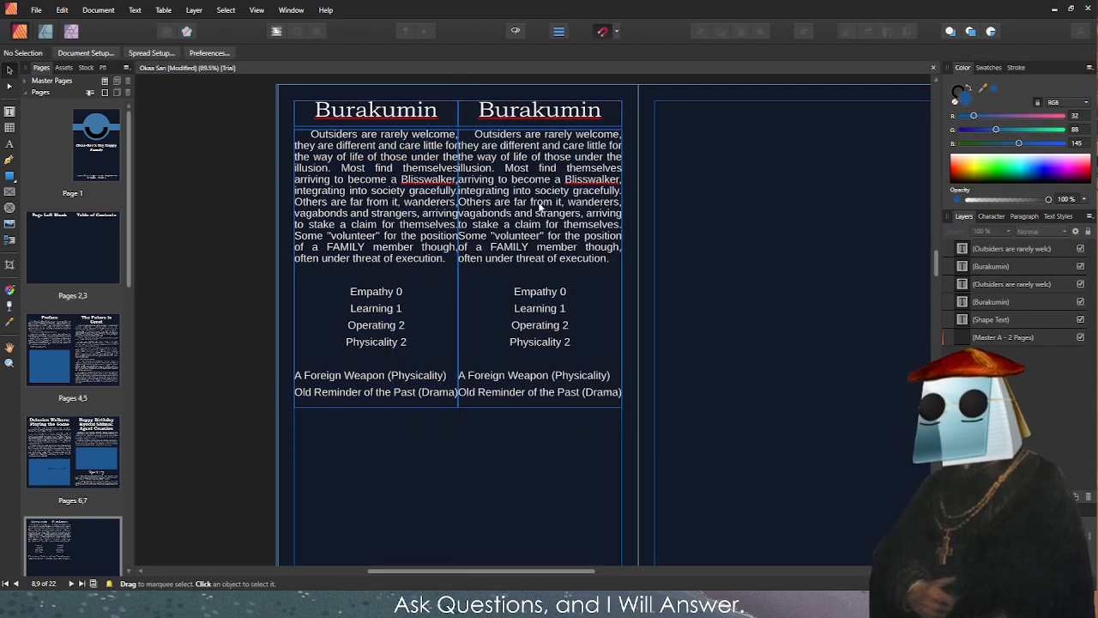
Turn on space between same styles at 0 pt for the original Burakumin entry's text frame.
{"action": "scroll", "coordinate": [464, 191], "scroll_direction": "up", "scroll_amount": 4}
{"action": "scroll", "coordinate": [457, 226], "scroll_direction": "down", "scroll_amount": 2}
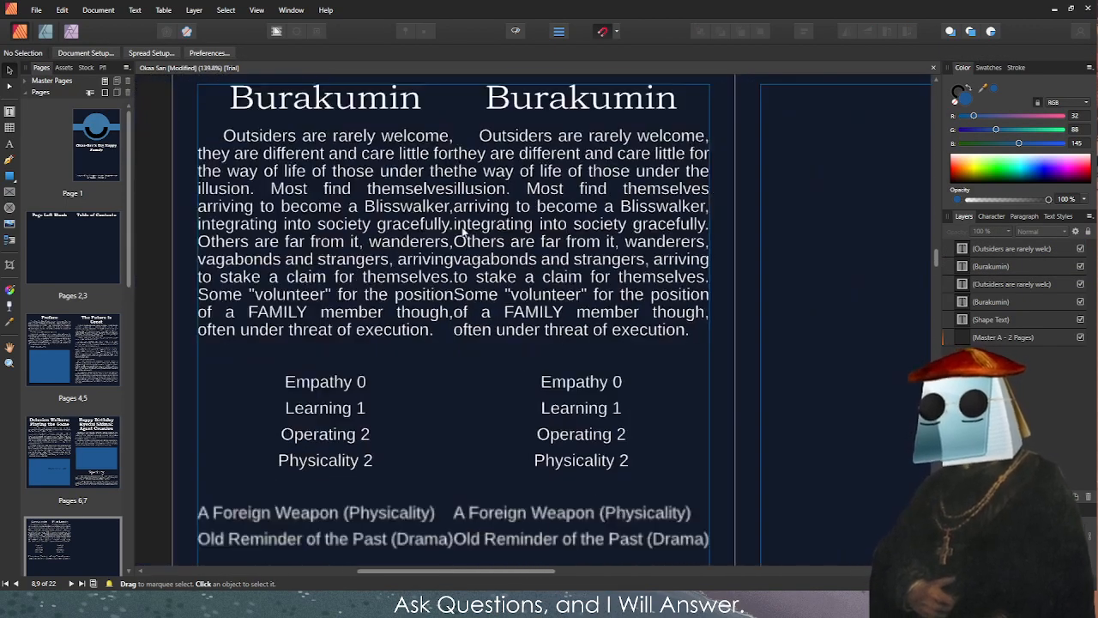
{"action": "scroll", "coordinate": [465, 231], "scroll_direction": "down", "scroll_amount": 2}
{"action": "left_click", "coordinate": [421, 197]}
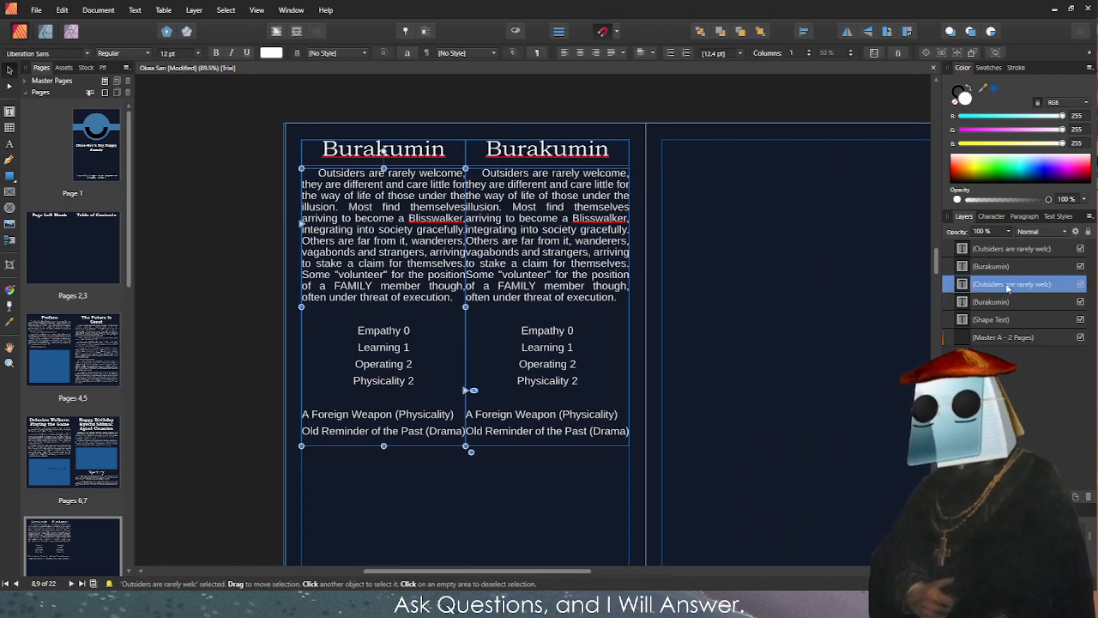
{"action": "left_click", "coordinate": [1042, 220]}
{"action": "left_click", "coordinate": [1026, 220]}
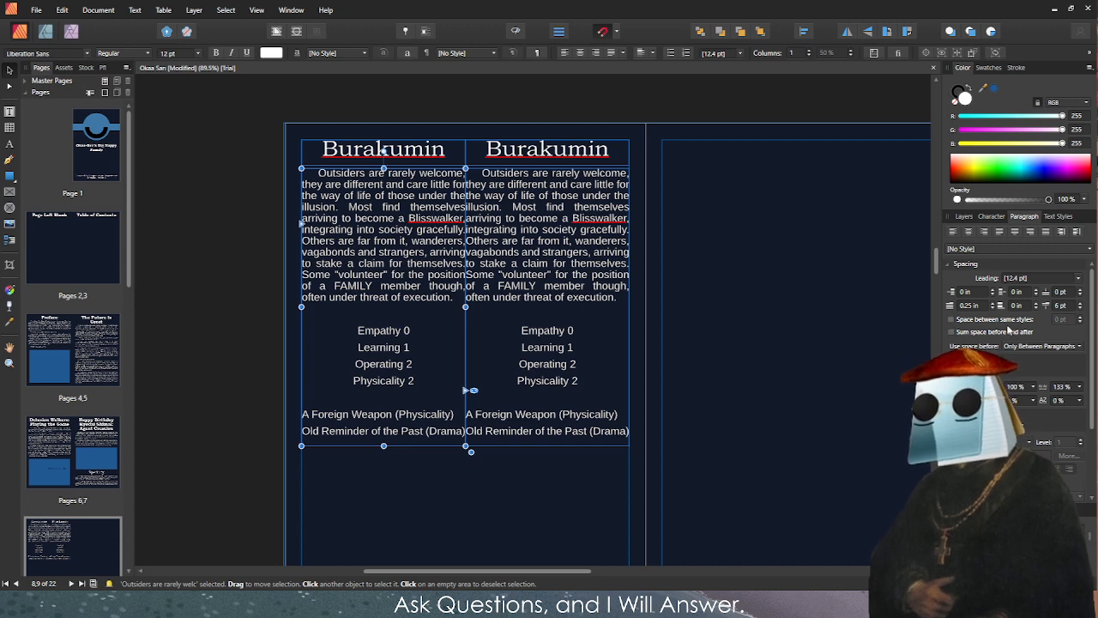
{"action": "left_click", "coordinate": [999, 318]}
{"action": "left_click", "coordinate": [999, 319]}
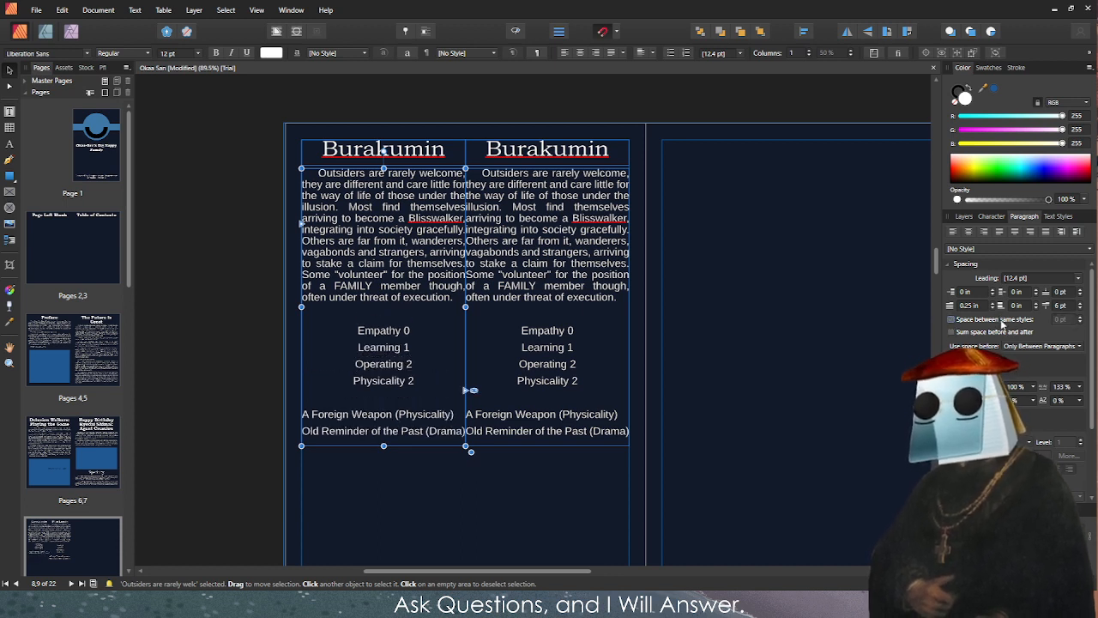
{"action": "left_click", "coordinate": [1001, 320]}
{"action": "left_click", "coordinate": [1002, 324]}
{"action": "left_click", "coordinate": [1003, 325]}
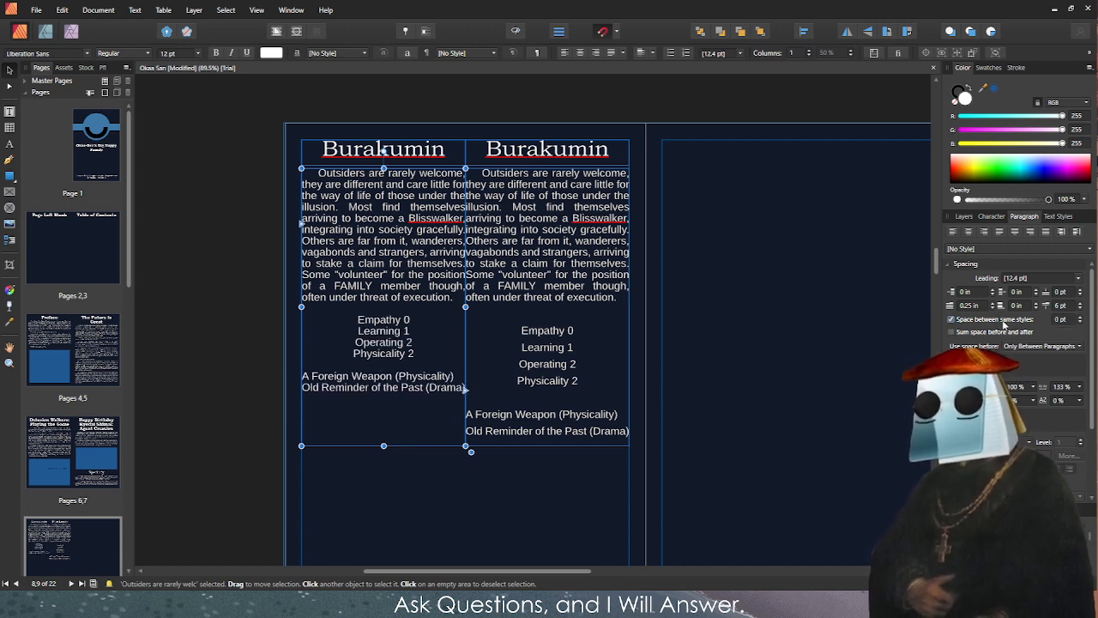
Turn on space between same styles for the duplicated Outsiders text frame as well.
{"action": "left_click", "coordinate": [601, 405]}
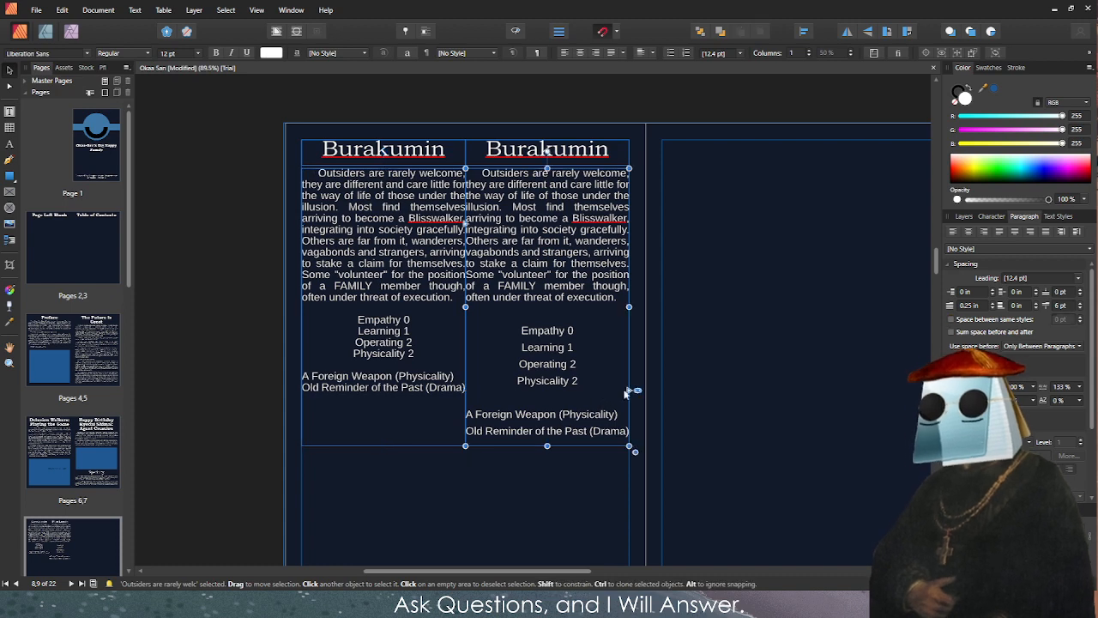
{"action": "left_click", "coordinate": [1020, 322]}
{"action": "left_click", "coordinate": [254, 371]}
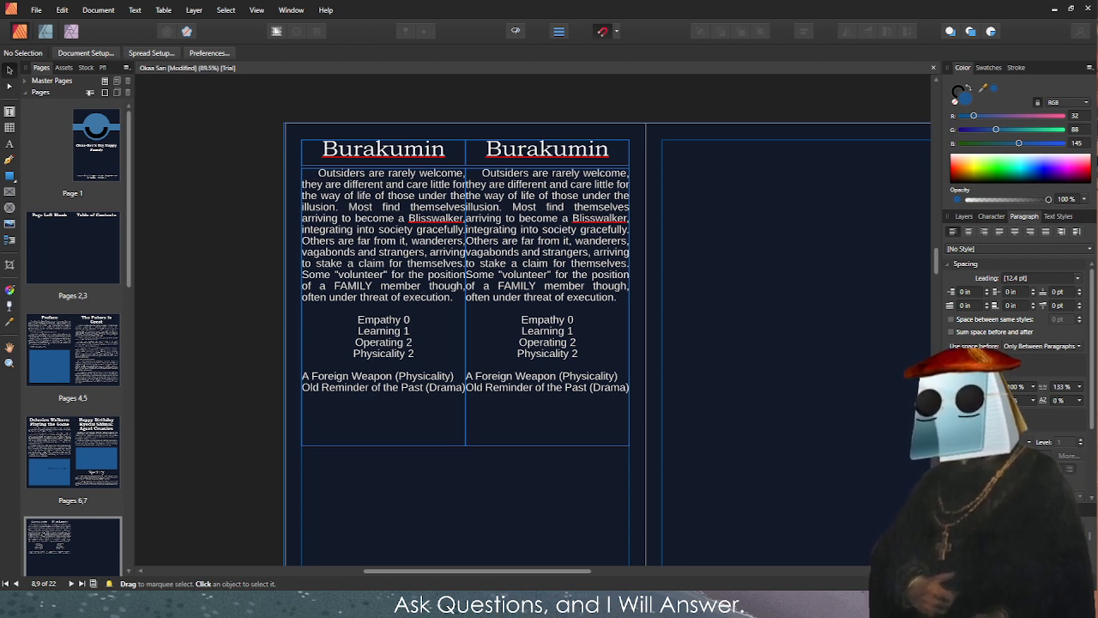
Change the duplicated entry's heading to "Kusoidol".
{"action": "double_click", "coordinate": [497, 153]}
{"action": "double_click", "coordinate": [497, 153]}
{"action": "type", "text": "Kusoidol"}
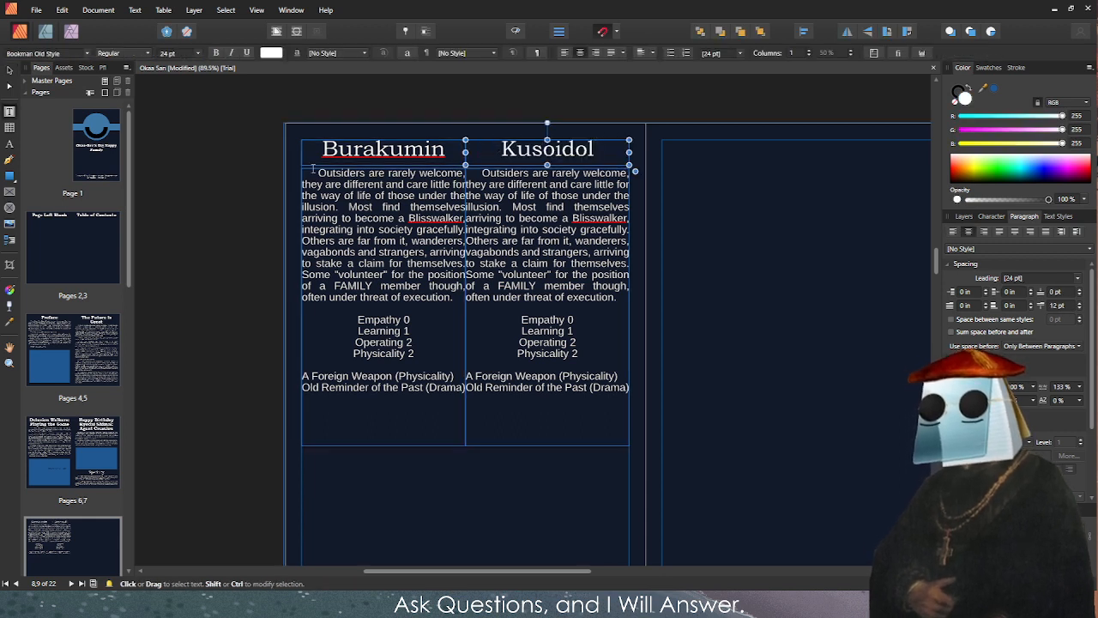
{"action": "key", "text": "Escape"}
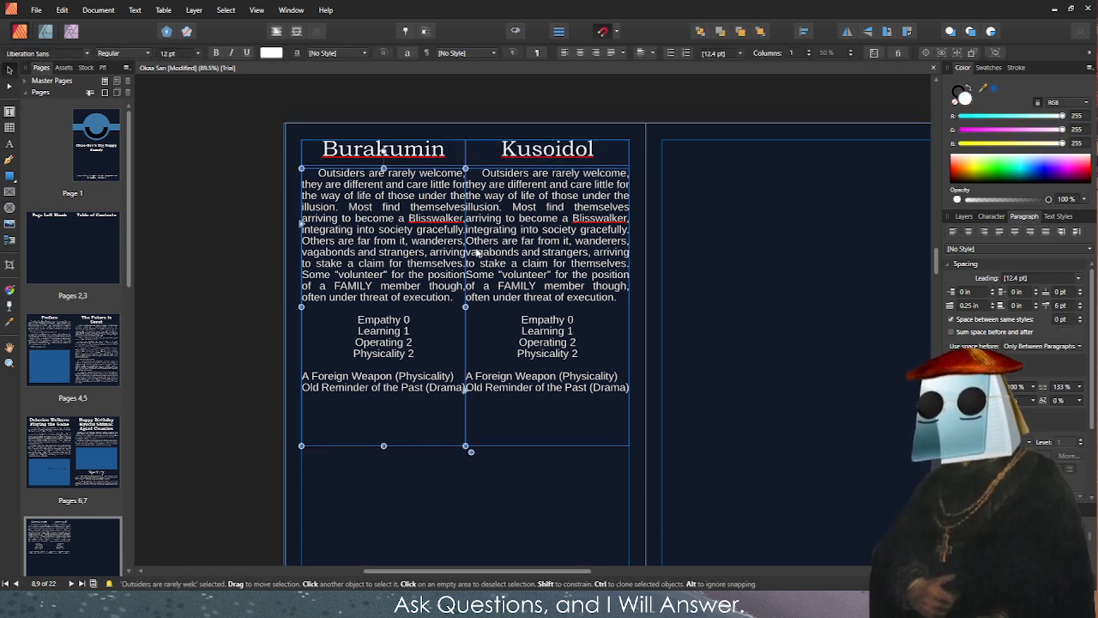
Narrow the text frames under Burakumin and Kusoidol along their shared edge to leave a small gap between the columns.
{"action": "left_click", "coordinate": [463, 251]}
{"action": "left_click", "coordinate": [420, 303]}
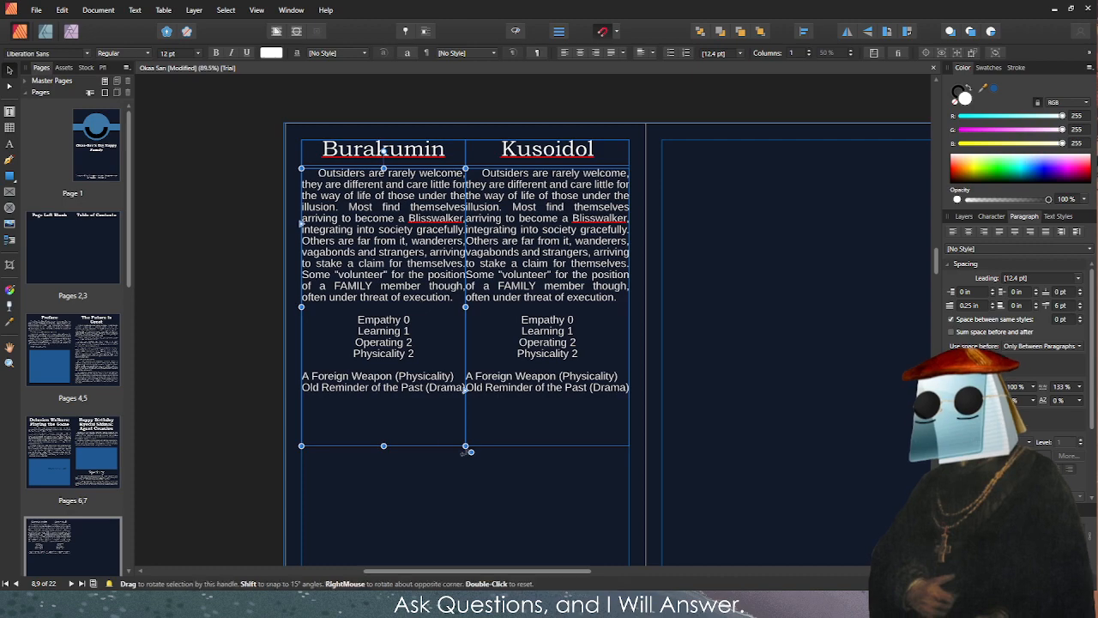
{"action": "scroll", "coordinate": [463, 306], "scroll_direction": "up", "scroll_amount": 5}
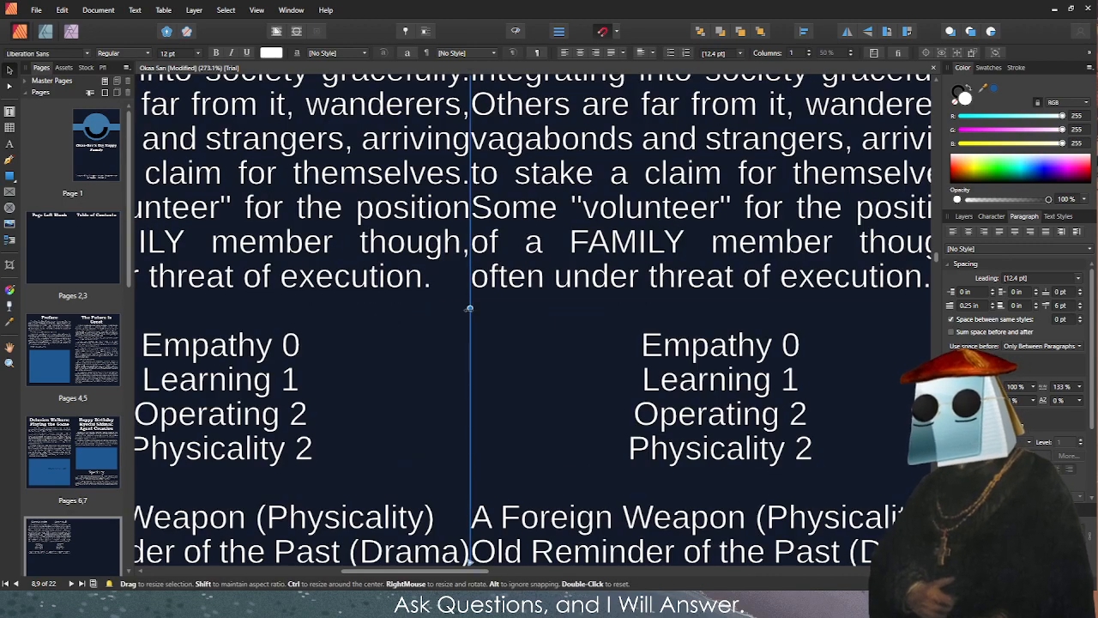
{"action": "left_click_drag", "start_coordinate": [463, 305], "coordinate": [481, 307]}
{"action": "scroll", "coordinate": [483, 307], "scroll_direction": "down", "scroll_amount": 3}
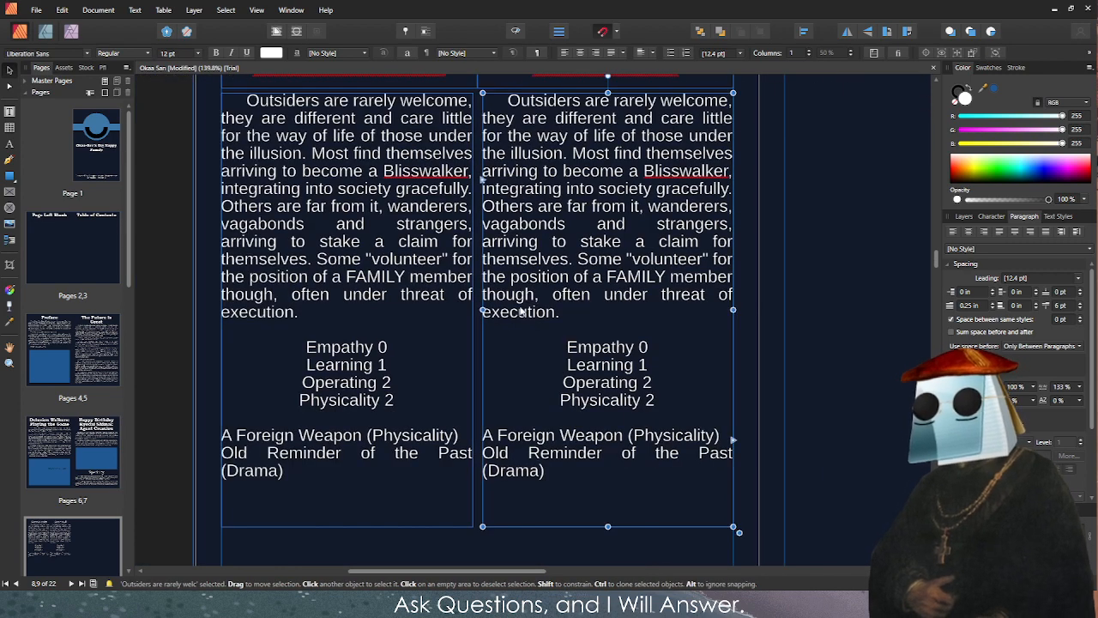
{"action": "key", "text": "Escape"}
Move the text frame under Kusoidol slightly up to meet the bottom of its heading frame.
{"action": "left_click", "coordinate": [624, 262]}
{"action": "left_click", "coordinate": [478, 274]}
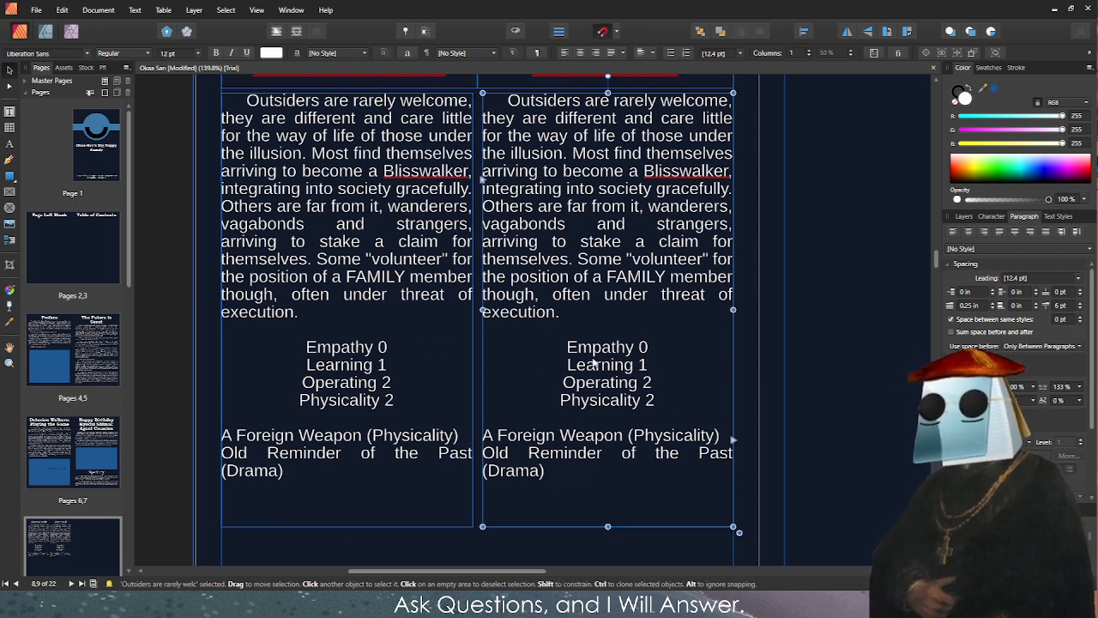
{"action": "key", "text": "Tab"}
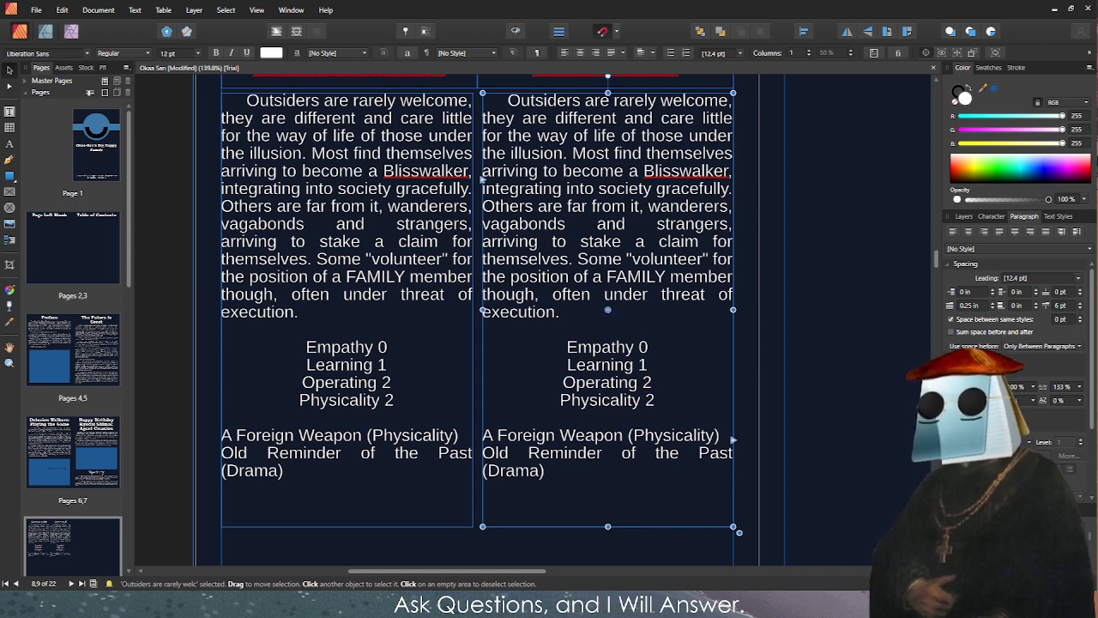
{"action": "mouse_move", "coordinate": [614, 357]}
{"action": "left_mouse_down"}
{"action": "mouse_move", "coordinate": [610, 376]}
{"action": "mouse_move", "coordinate": [625, 373]}
{"action": "mouse_move", "coordinate": [614, 356]}
{"action": "left_mouse_up"}
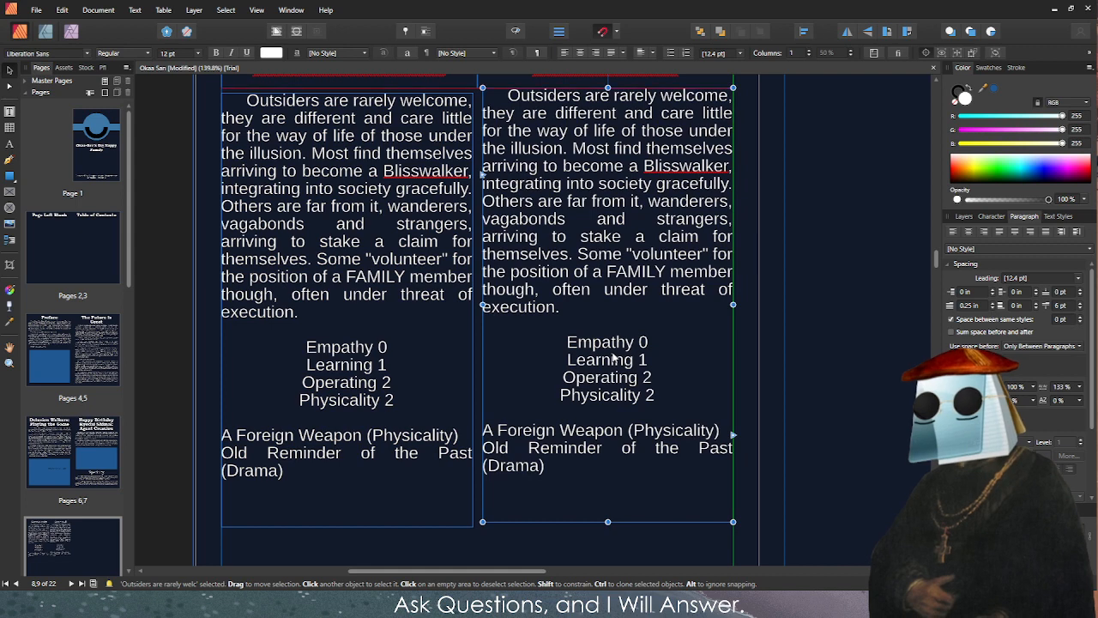
Narrow the Burakumin heading frame to about 2.457 in so its edge lines up with the body text column below it.
{"action": "left_click", "coordinate": [430, 345]}
{"action": "scroll", "coordinate": [430, 345], "scroll_direction": "up", "scroll_amount": 2}
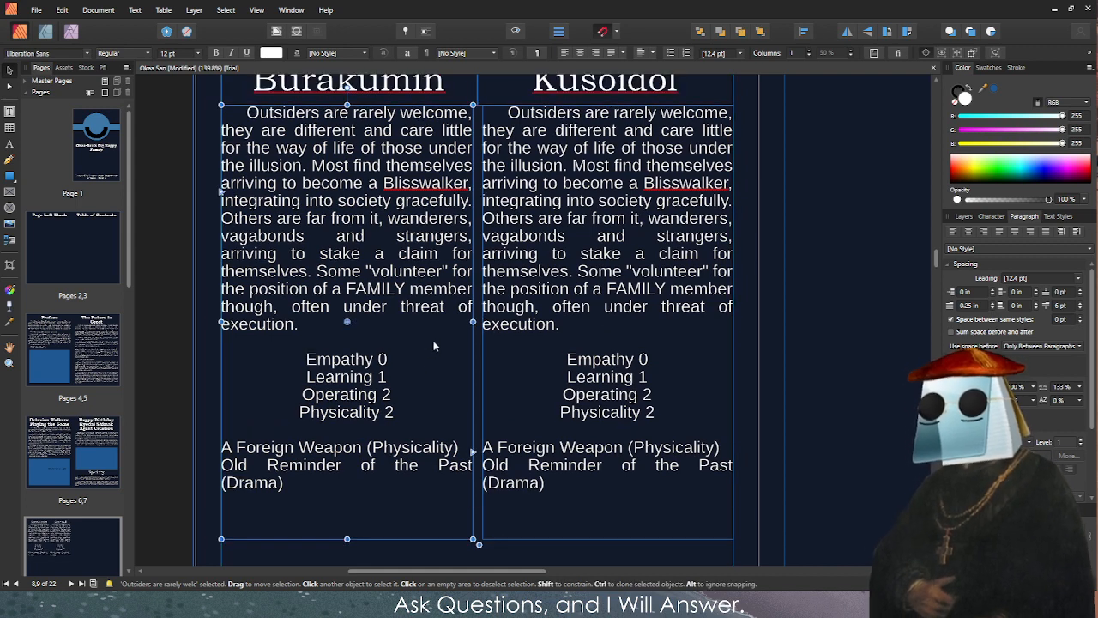
{"action": "left_click", "coordinate": [669, 130]}
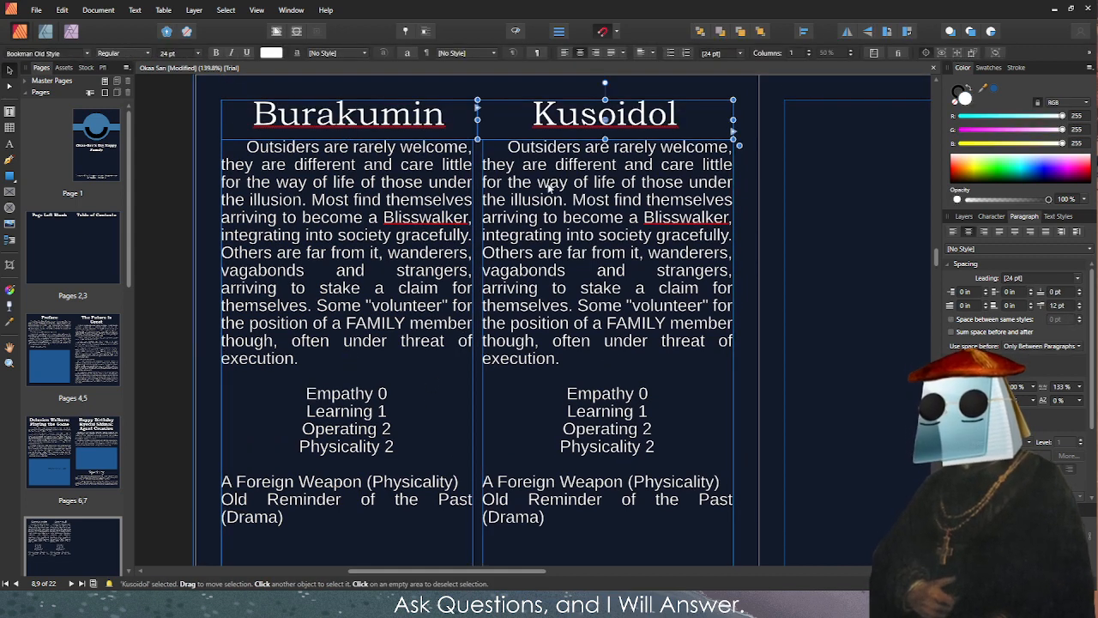
{"action": "left_click_drag", "start_coordinate": [502, 126], "coordinate": [473, 120]}
{"action": "left_click", "coordinate": [459, 129]}
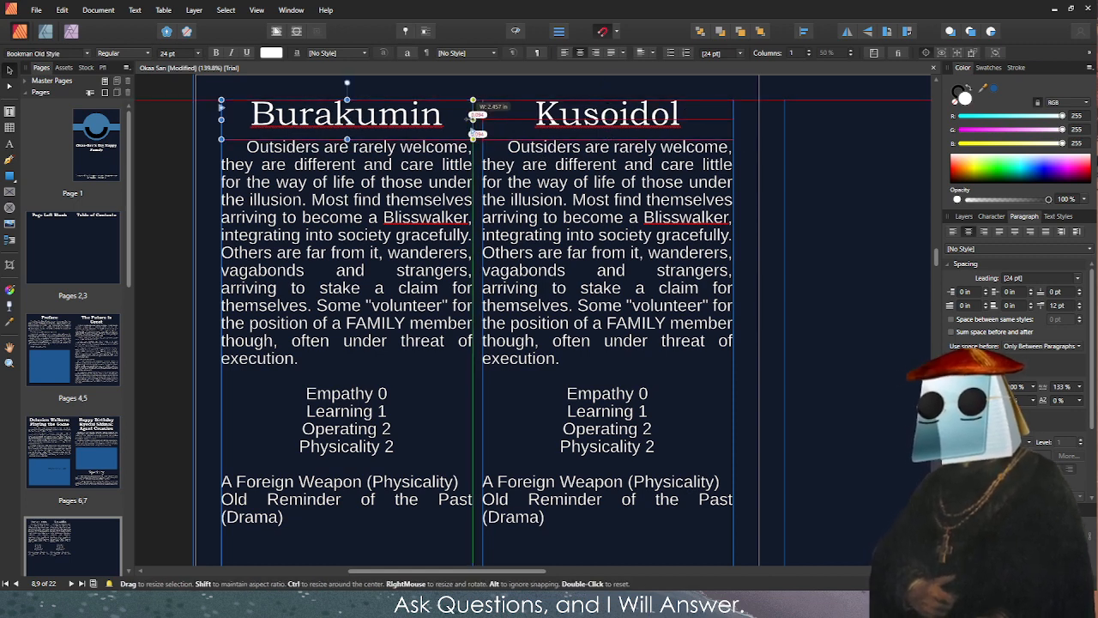
{"action": "left_click", "coordinate": [188, 278]}
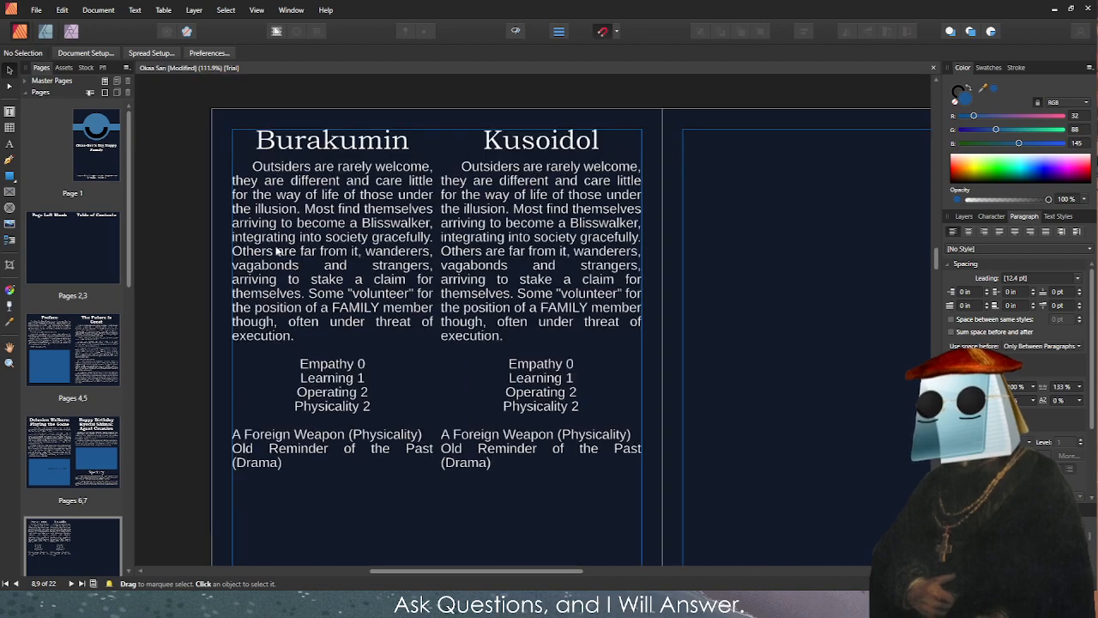
Preview the page without frames and guides to check the two-column layout.
{"action": "left_click", "coordinate": [514, 32]}
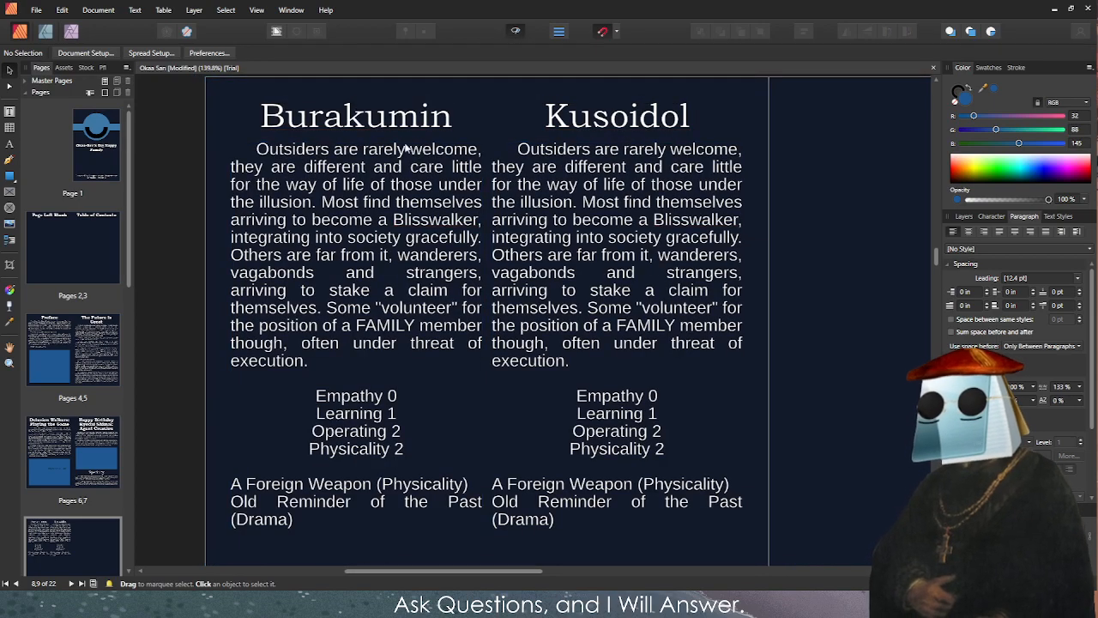
{"action": "scroll", "coordinate": [350, 176], "scroll_direction": "up", "scroll_amount": 2}
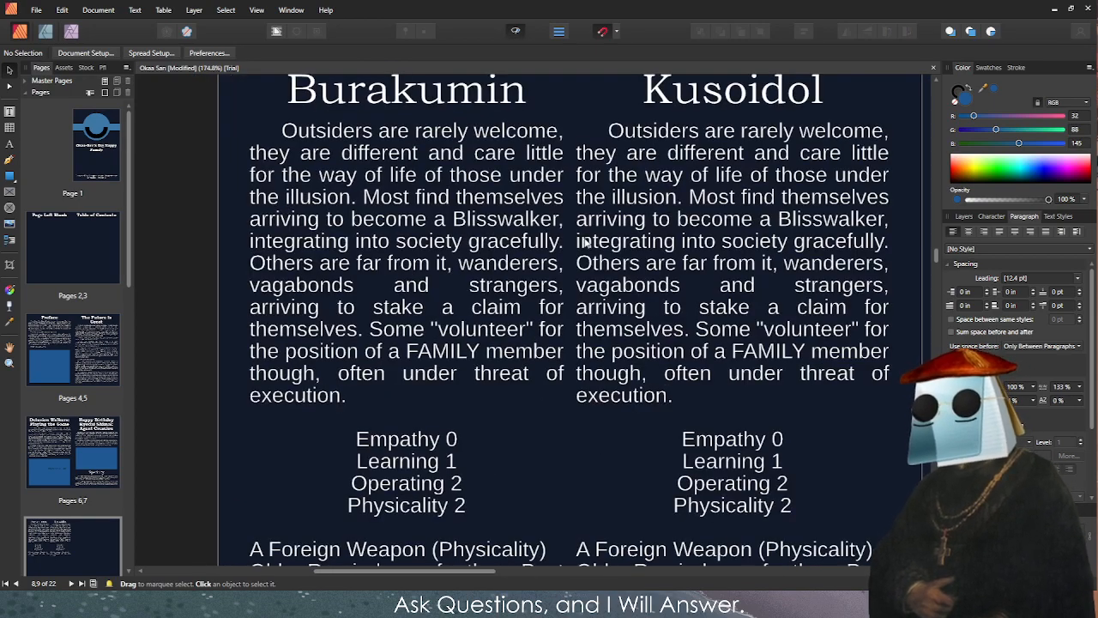
{"action": "scroll", "coordinate": [584, 243], "scroll_direction": "down", "scroll_amount": 2}
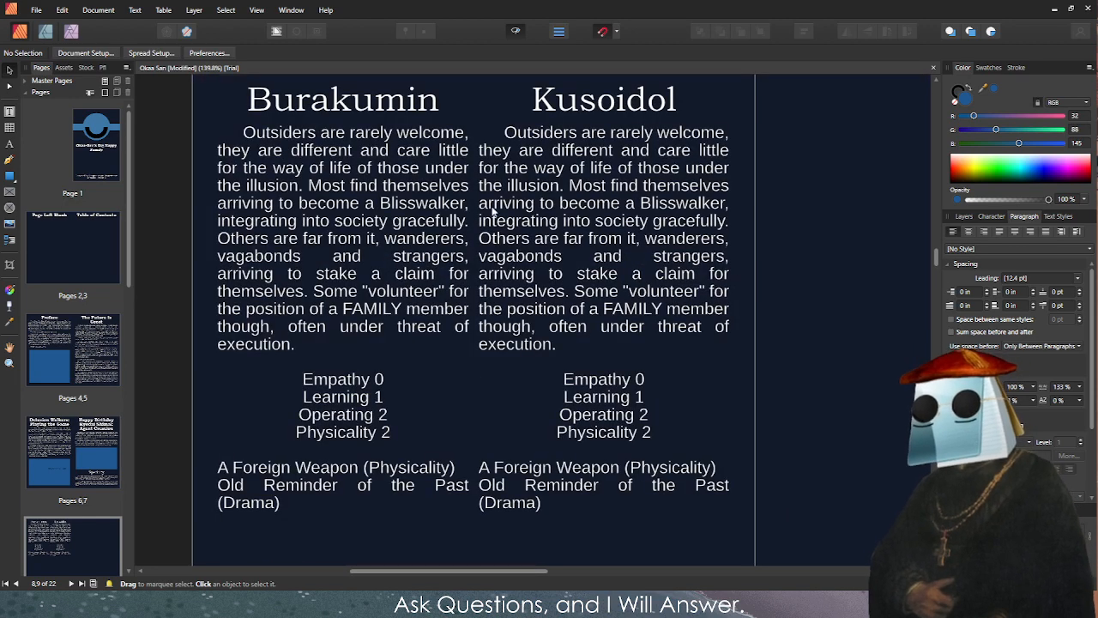
{"action": "left_click", "coordinate": [9, 174]}
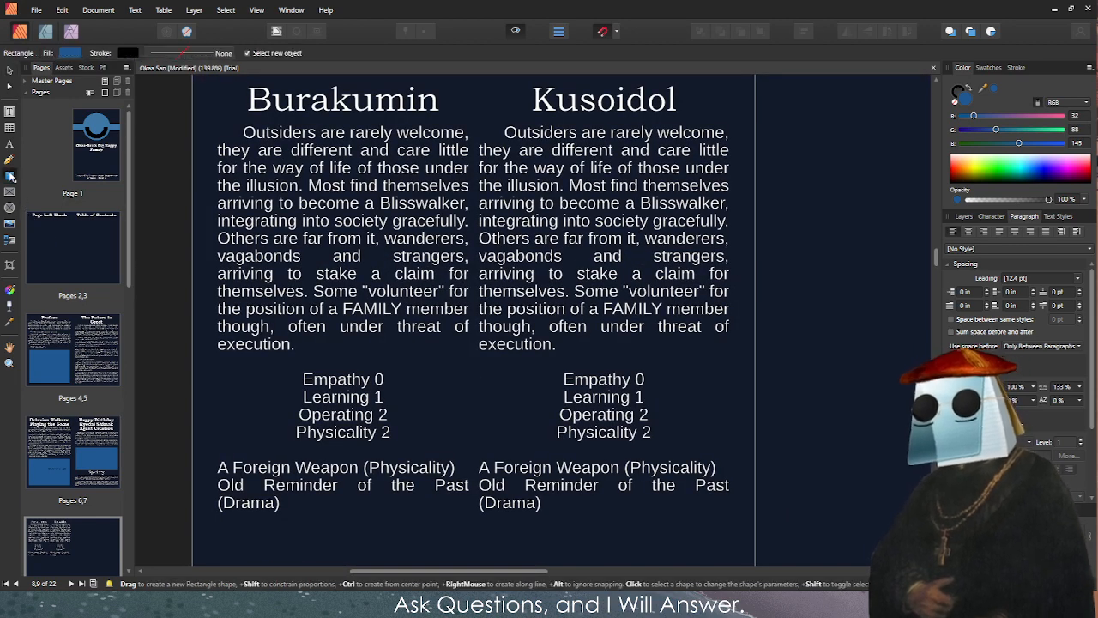
{"action": "scroll", "coordinate": [370, 152], "scroll_direction": "up", "scroll_amount": 1}
{"action": "left_click_drag", "start_coordinate": [475, 101], "coordinate": [478, 317]}
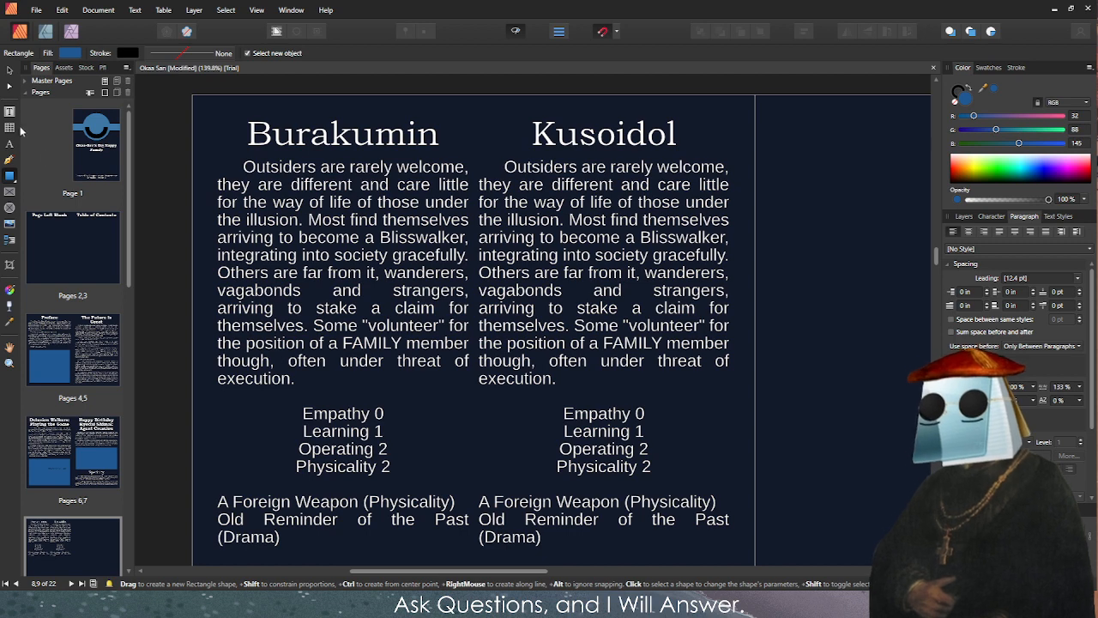
{"action": "scroll", "coordinate": [273, 169], "scroll_direction": "down", "scroll_amount": 2}
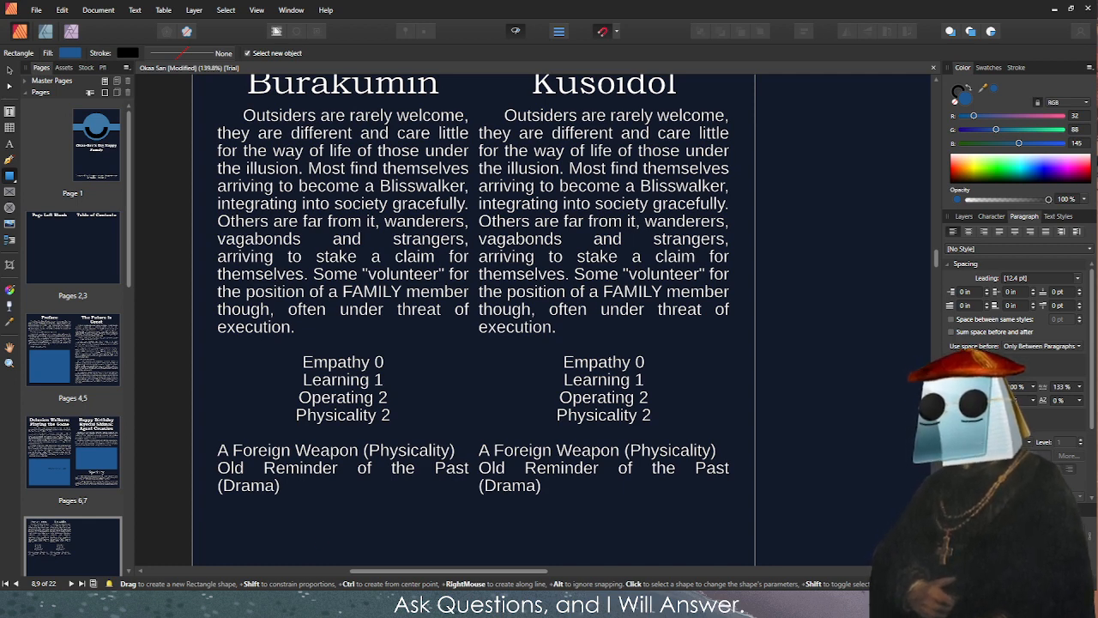
{"action": "scroll", "coordinate": [484, 190], "scroll_direction": "up", "scroll_amount": 2}
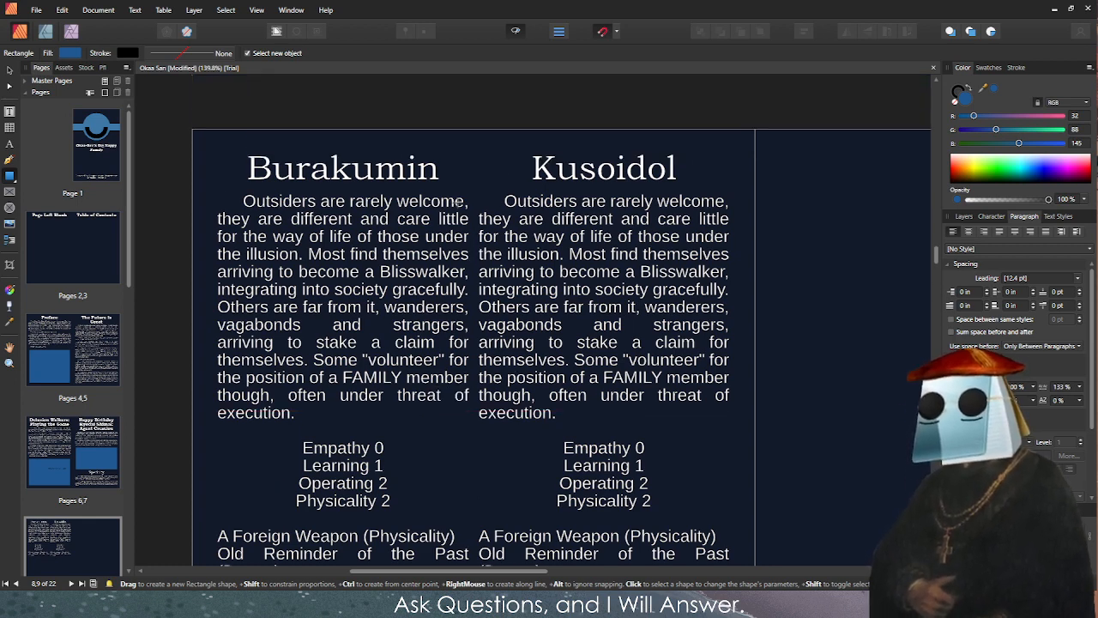
Delete the two body text frames below the Burakumin and Kusoidol headings.
{"action": "left_click", "coordinate": [8, 69]}
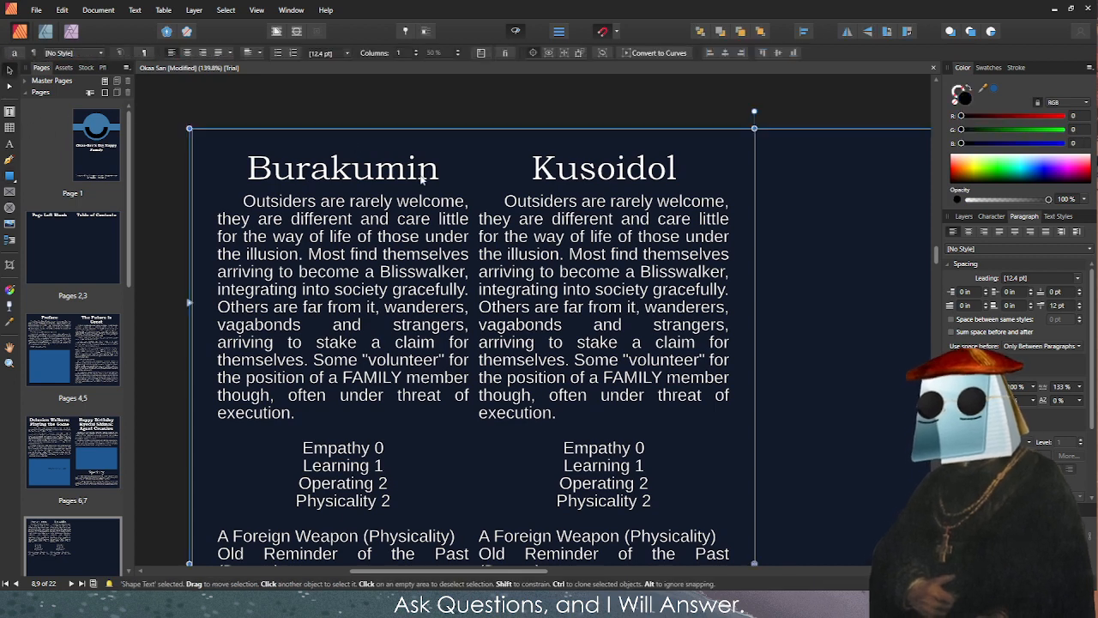
{"action": "left_click", "coordinate": [348, 167]}
{"action": "left_click", "coordinate": [443, 219]}
{"action": "left_click", "coordinate": [548, 224], "text": "shift"}
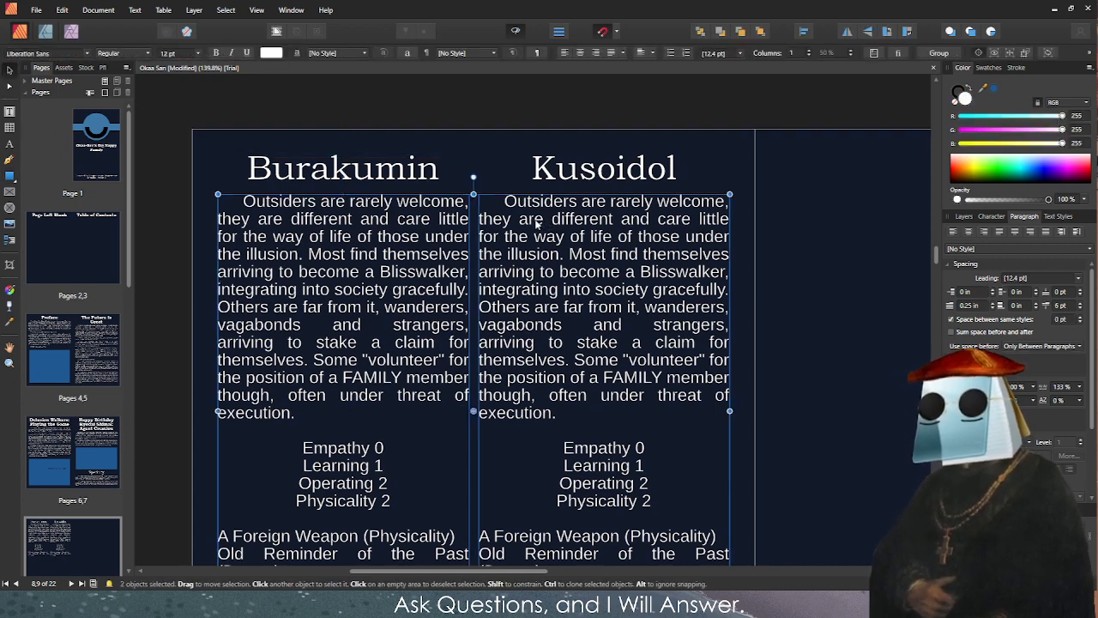
{"action": "key", "text": "Delete"}
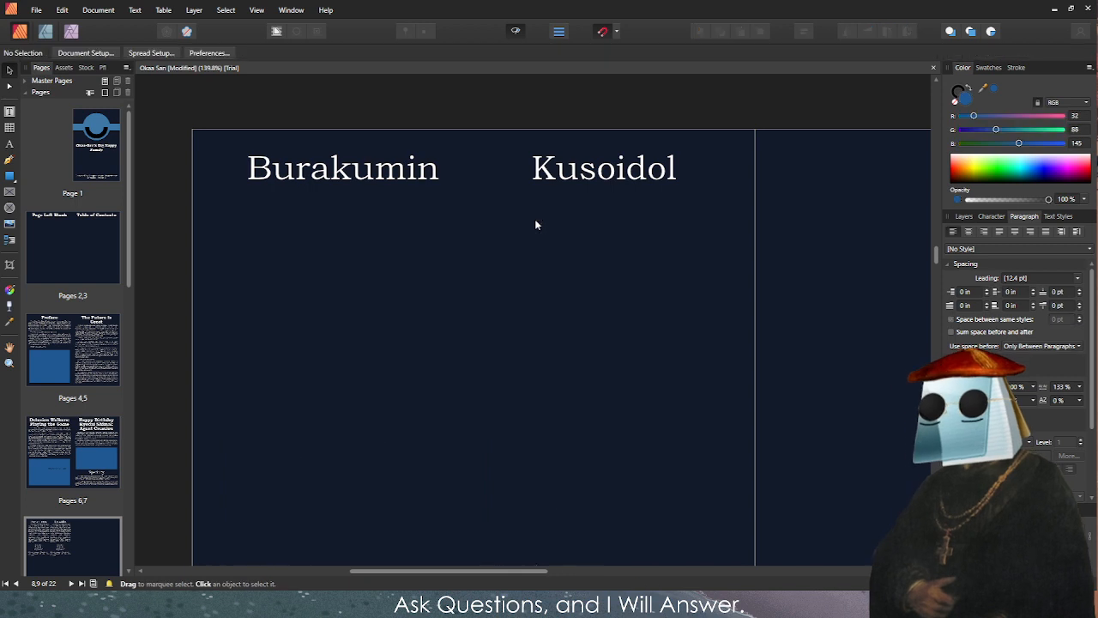
{"action": "left_click", "coordinate": [10, 112]}
{"action": "left_click", "coordinate": [282, 265]}
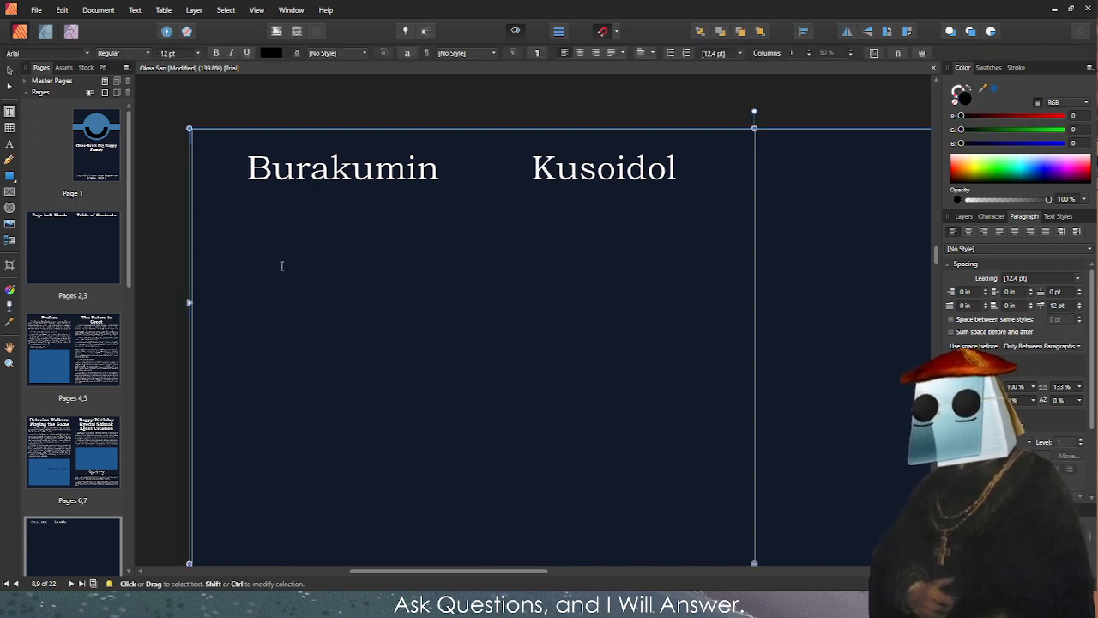
{"action": "left_click", "coordinate": [11, 112]}
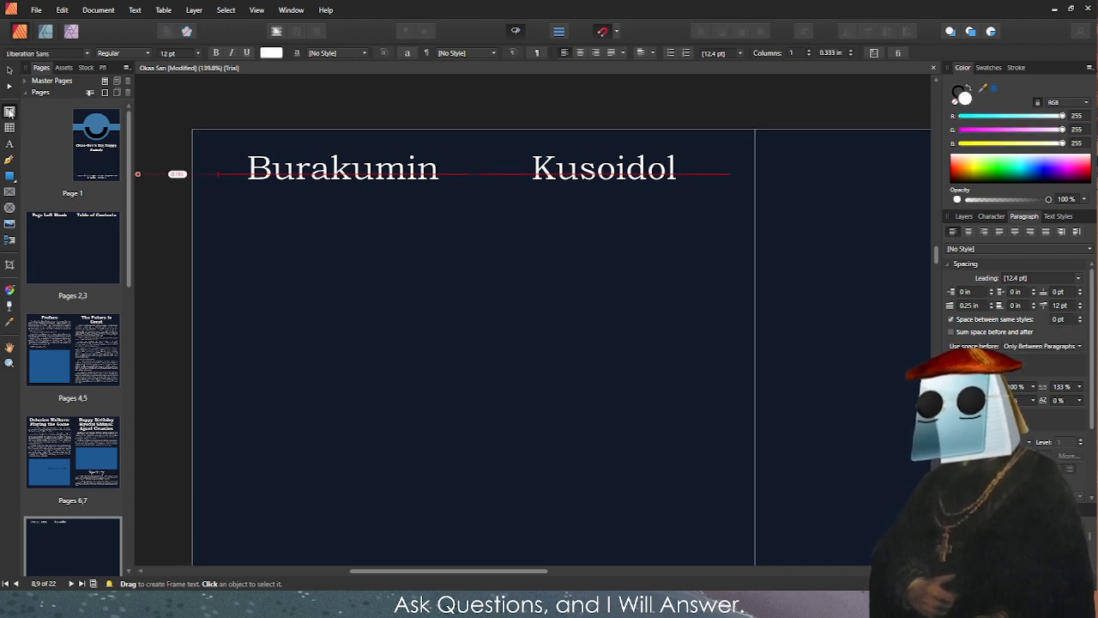
{"action": "key", "text": "v"}
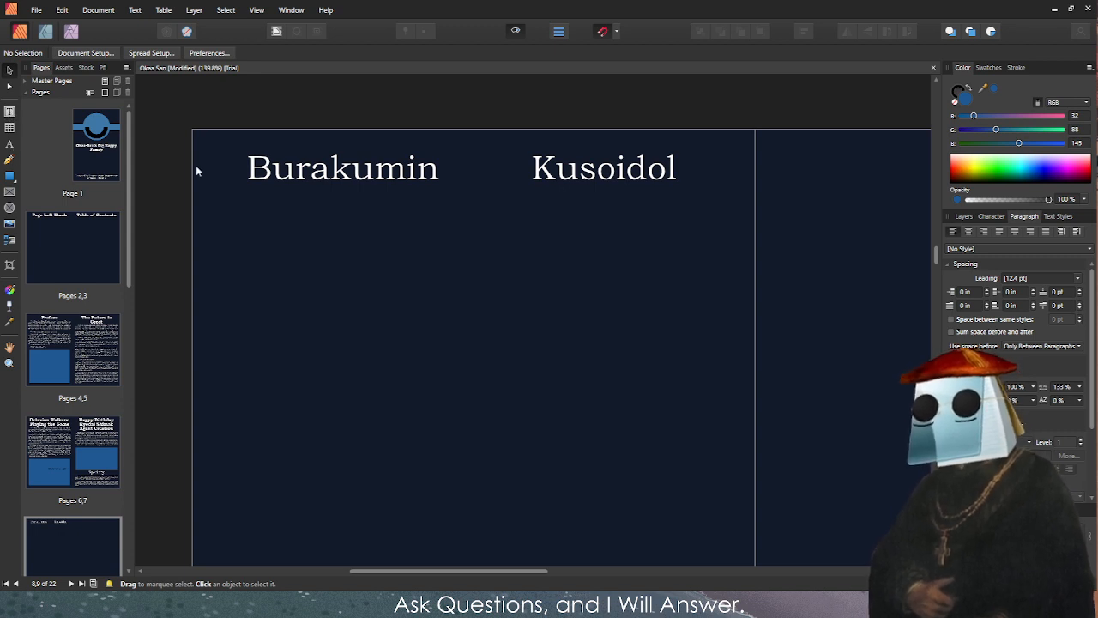
{"action": "mouse_move", "coordinate": [237, 189]}
{"action": "left_mouse_down"}
{"action": "mouse_move", "coordinate": [238, 218]}
{"action": "mouse_move", "coordinate": [241, 195]}
{"action": "left_mouse_up"}
{"action": "left_click", "coordinate": [590, 224]}
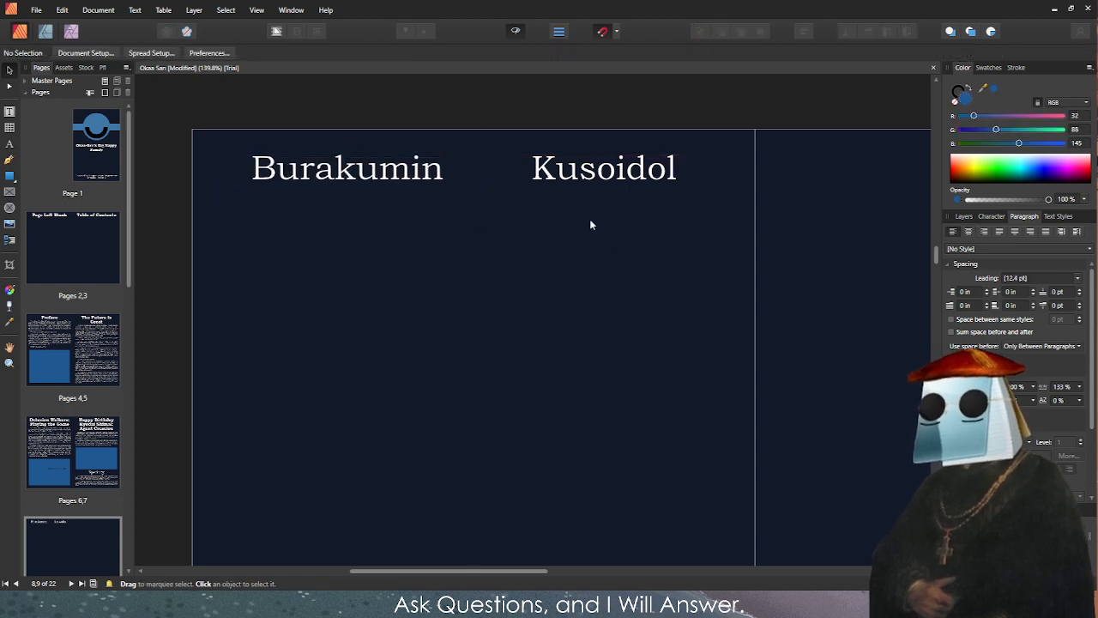
{"action": "scroll", "coordinate": [504, 111], "scroll_direction": "down", "scroll_amount": 3}
{"action": "scroll", "coordinate": [503, 226], "scroll_direction": "up", "scroll_amount": 2}
{"action": "left_click", "coordinate": [507, 243]}
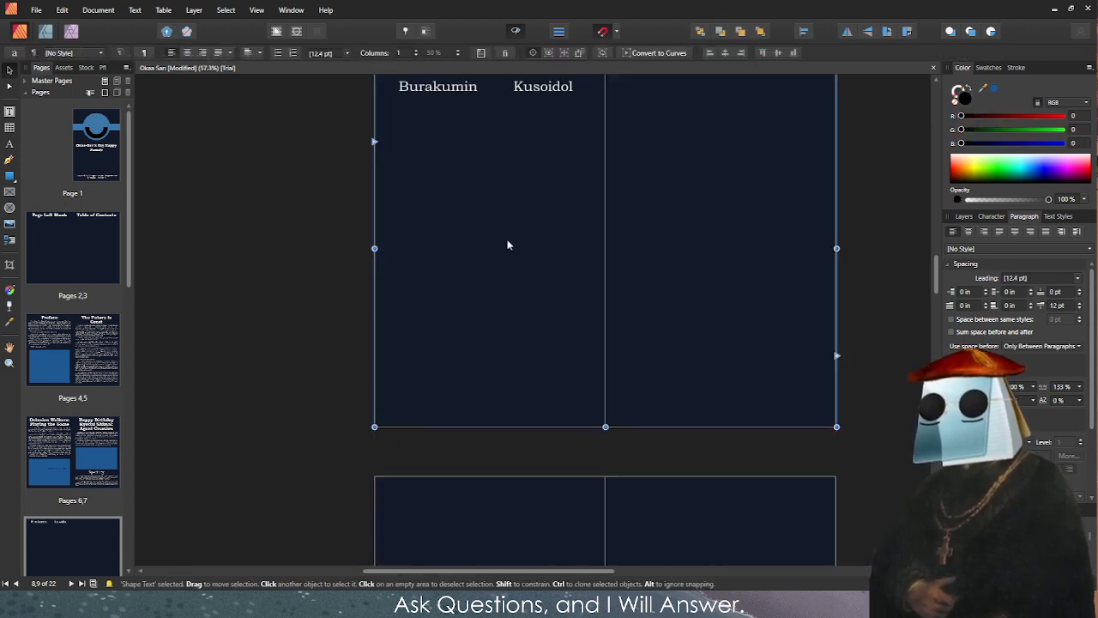
{"action": "left_click_drag", "start_coordinate": [507, 243], "coordinate": [736, 316]}
{"action": "left_click_drag", "start_coordinate": [696, 272], "coordinate": [491, 164]}
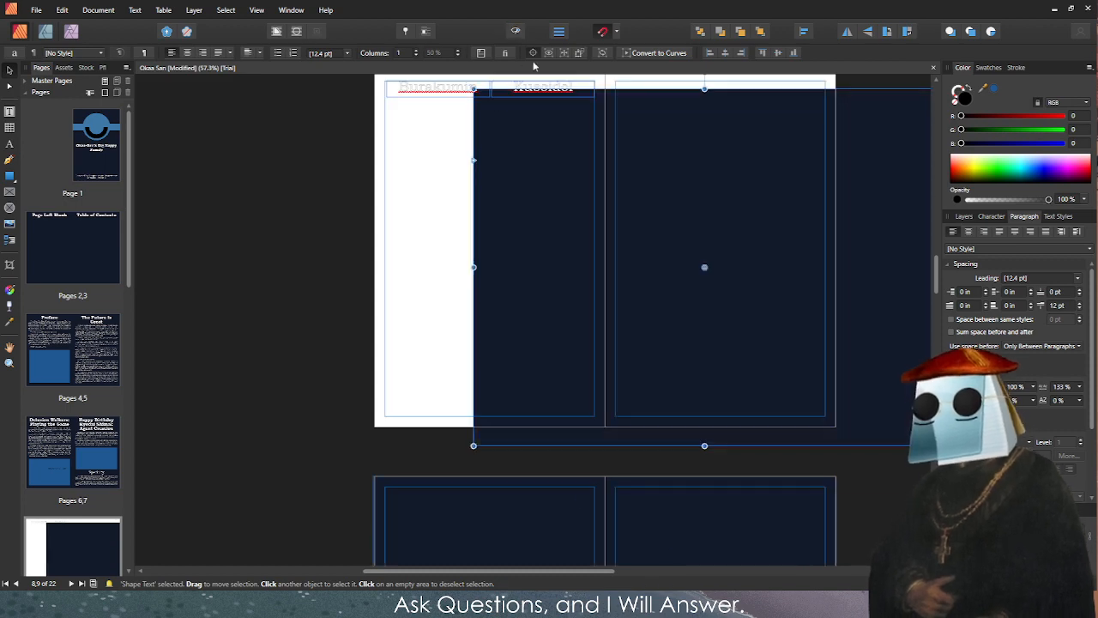
{"action": "left_click_drag", "start_coordinate": [683, 287], "coordinate": [585, 264]}
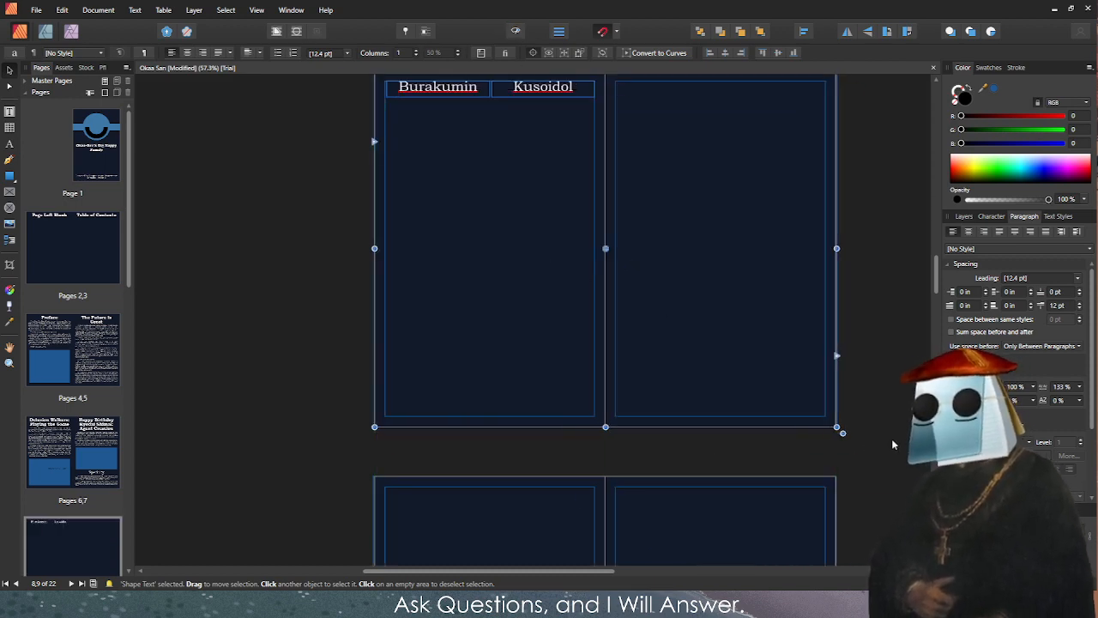
Lock the Shape Text layer that forms the dark background of the spread.
{"action": "left_click", "coordinate": [964, 216]}
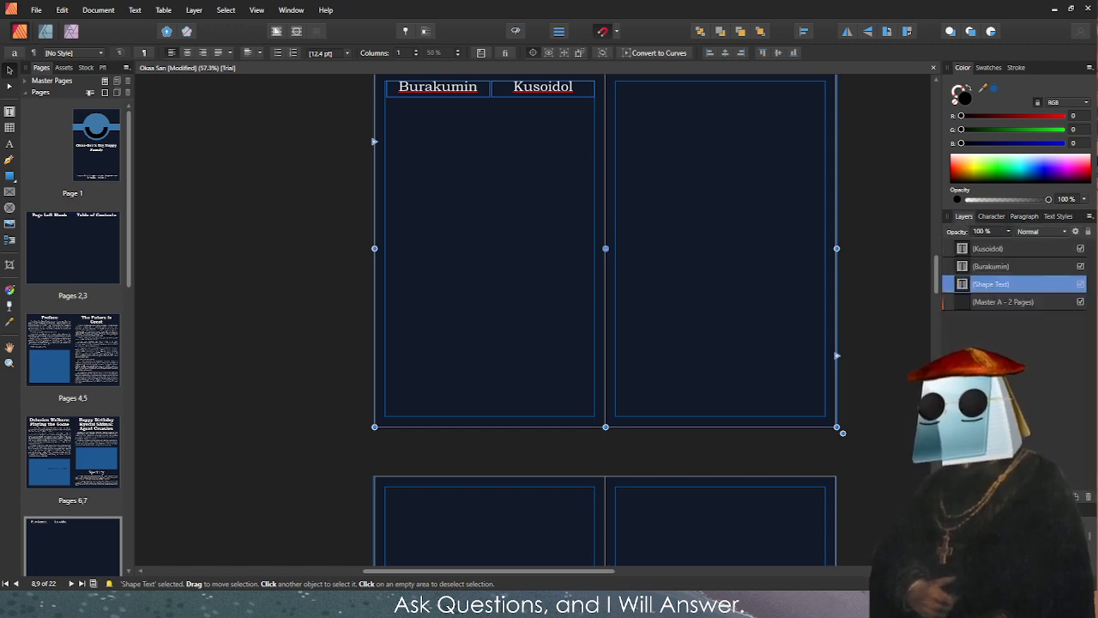
{"action": "left_click", "coordinate": [359, 337]}
{"action": "scroll", "coordinate": [431, 350], "scroll_direction": "up", "scroll_amount": 3}
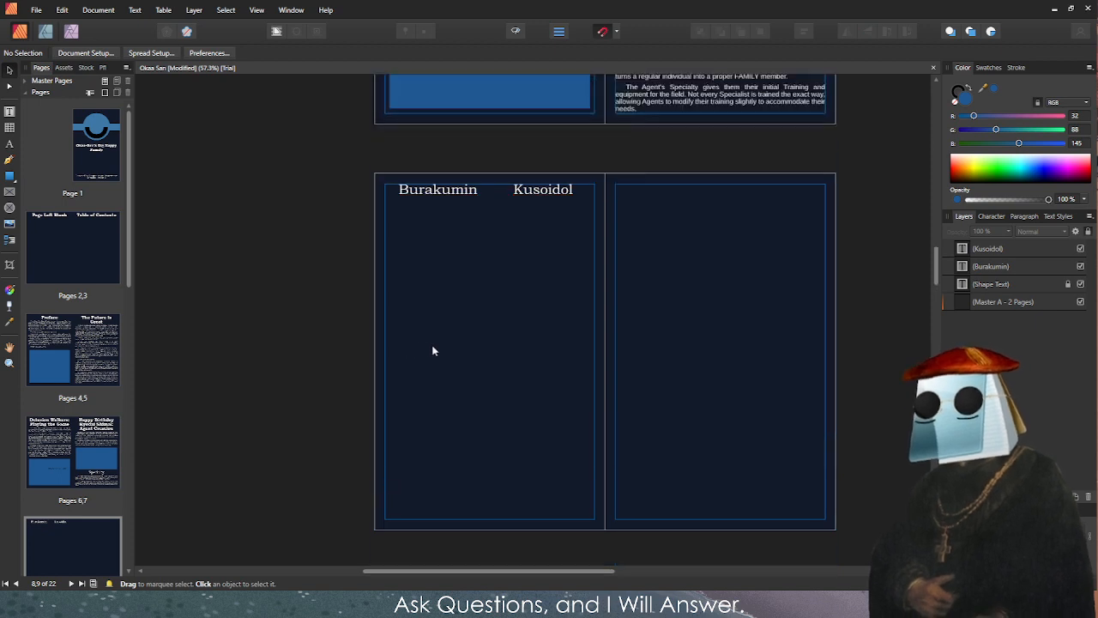
Realign the Burakumin heading frame with the outer margin of its page, leaving a gap before the Kusoidol heading.
{"action": "scroll", "coordinate": [421, 240], "scroll_direction": "up", "scroll_amount": 3}
{"action": "scroll", "coordinate": [536, 230], "scroll_direction": "up", "scroll_amount": 4}
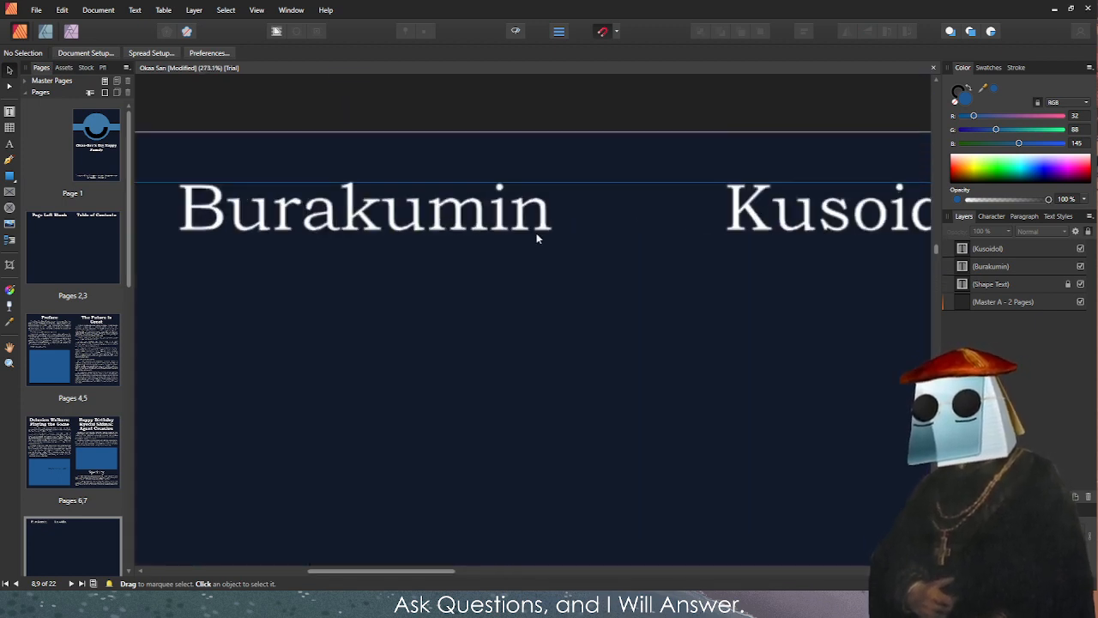
{"action": "scroll", "coordinate": [537, 236], "scroll_direction": "down", "scroll_amount": 3}
{"action": "scroll", "coordinate": [549, 272], "scroll_direction": "down", "scroll_amount": 3}
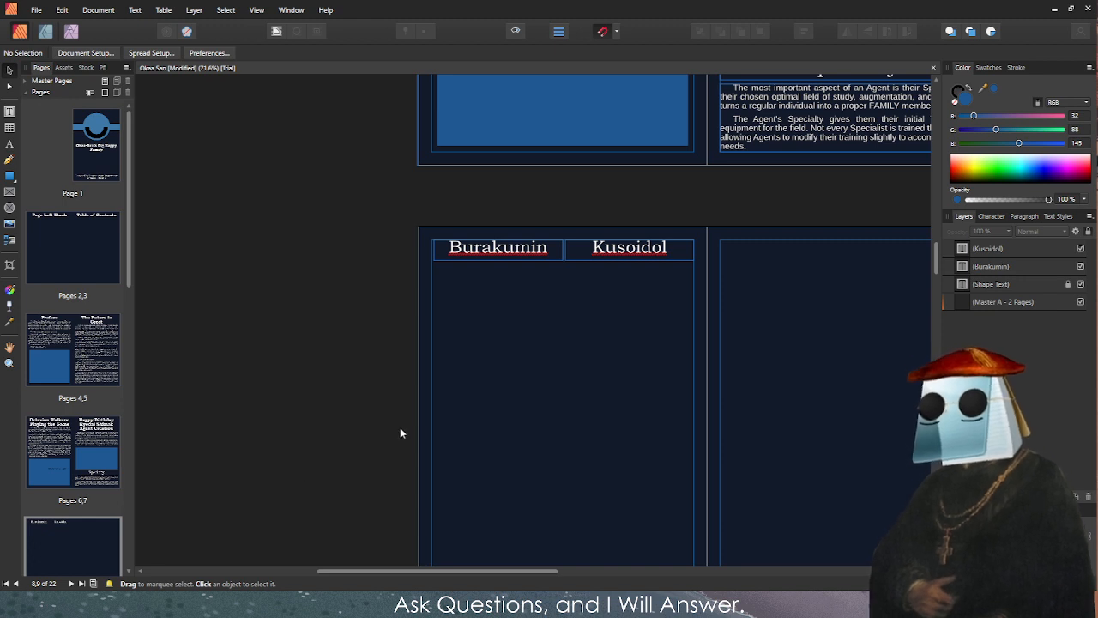
{"action": "scroll", "coordinate": [512, 250], "scroll_direction": "up", "scroll_amount": 4}
{"action": "left_click", "coordinate": [472, 248]}
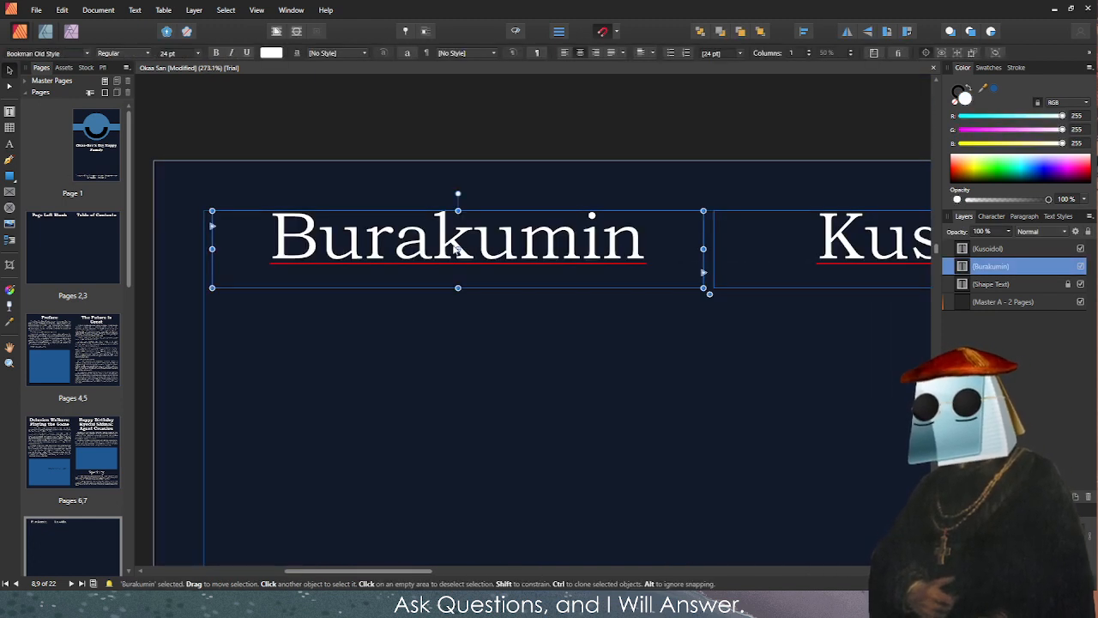
{"action": "scroll", "coordinate": [732, 261], "scroll_direction": "down", "scroll_amount": 2}
{"action": "scroll", "coordinate": [857, 283], "scroll_direction": "down", "scroll_amount": 4}
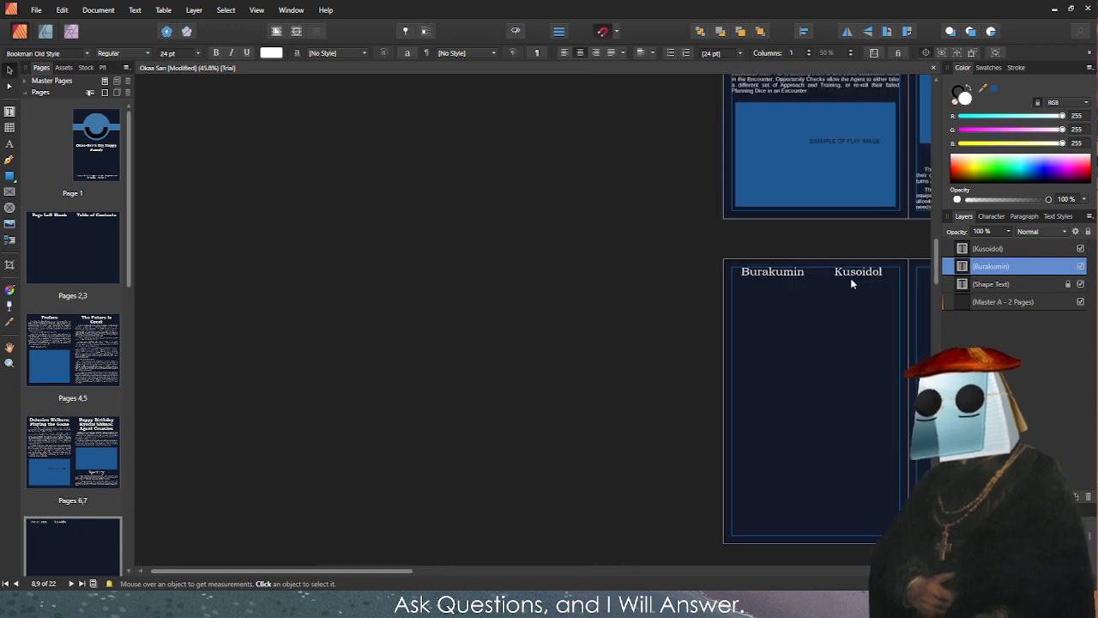
{"action": "scroll", "coordinate": [875, 277], "scroll_direction": "up", "scroll_amount": 3}
{"action": "left_click", "coordinate": [874, 262]}
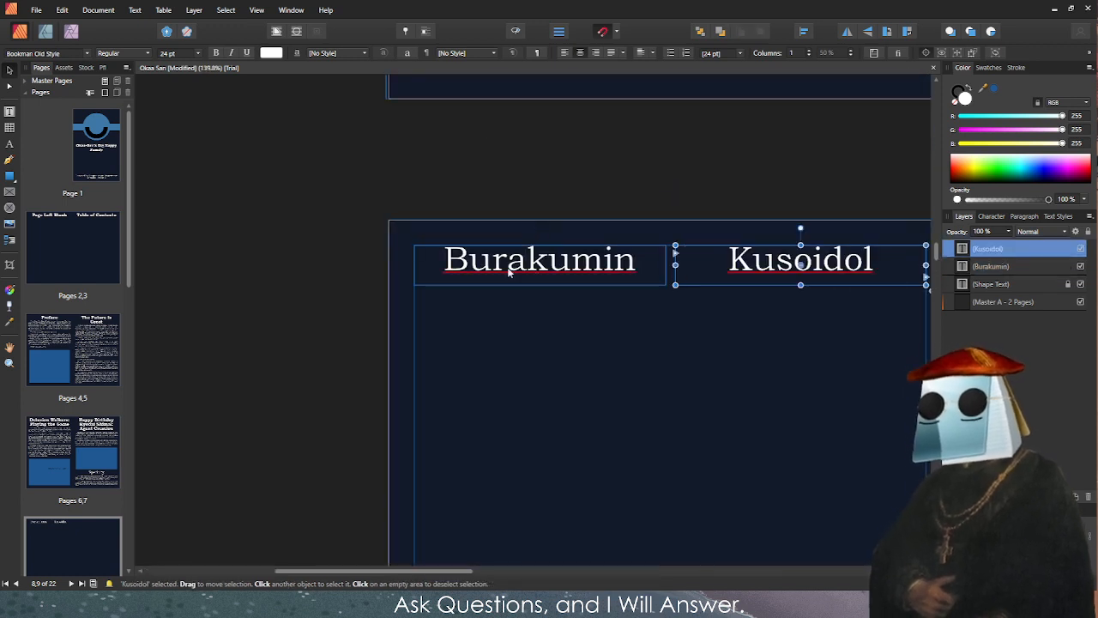
Draw a blue rectangle below the Burakumin heading, matching its frame width and reaching down to the page's lower margin.
{"action": "left_click", "coordinate": [11, 176]}
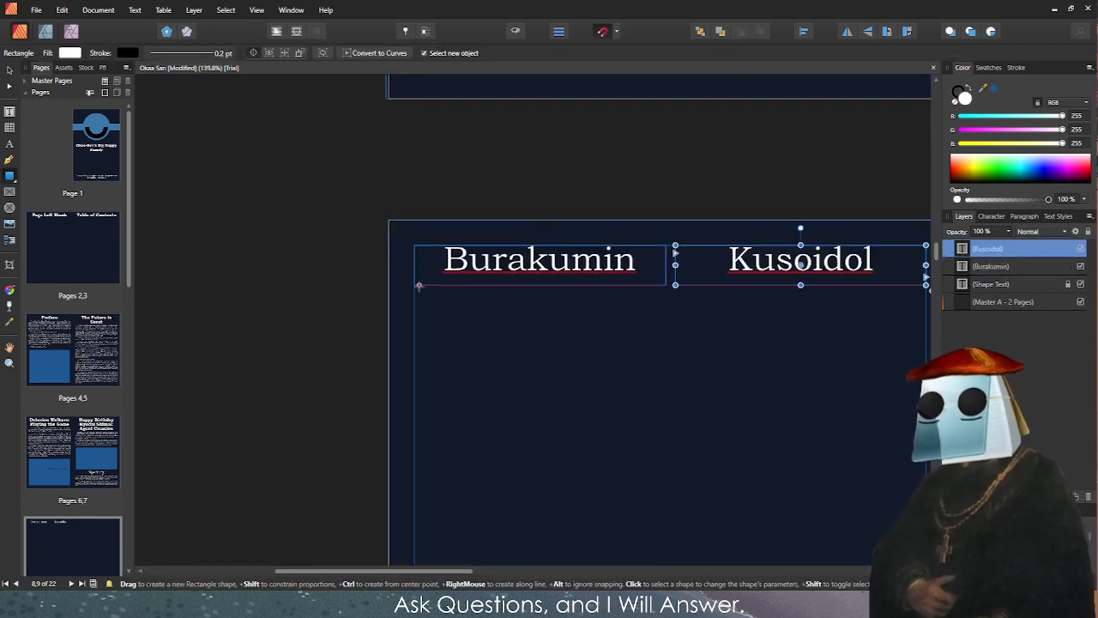
{"action": "left_click_drag", "start_coordinate": [414, 285], "coordinate": [663, 466]}
{"action": "scroll", "coordinate": [730, 385], "scroll_direction": "up", "scroll_amount": 5}
{"action": "scroll", "coordinate": [696, 396], "scroll_direction": "up", "scroll_amount": 2}
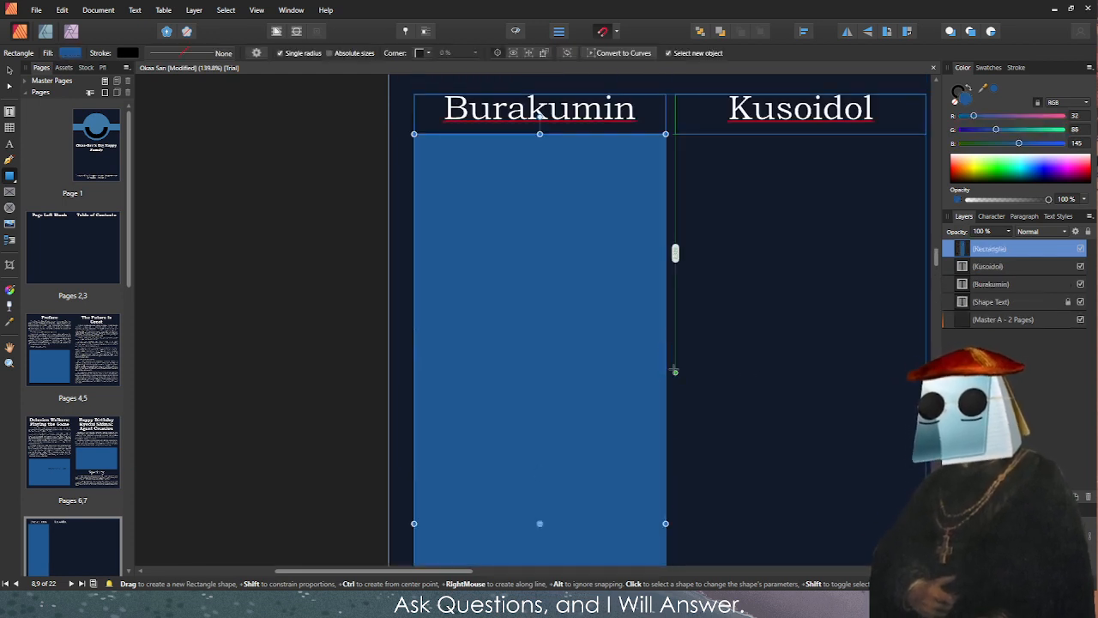
Duplicate the blue rectangle into the column below the Kusoidol heading, aligned with that heading's frame, and check the gap between the columns.
{"action": "left_click", "coordinate": [8, 68]}
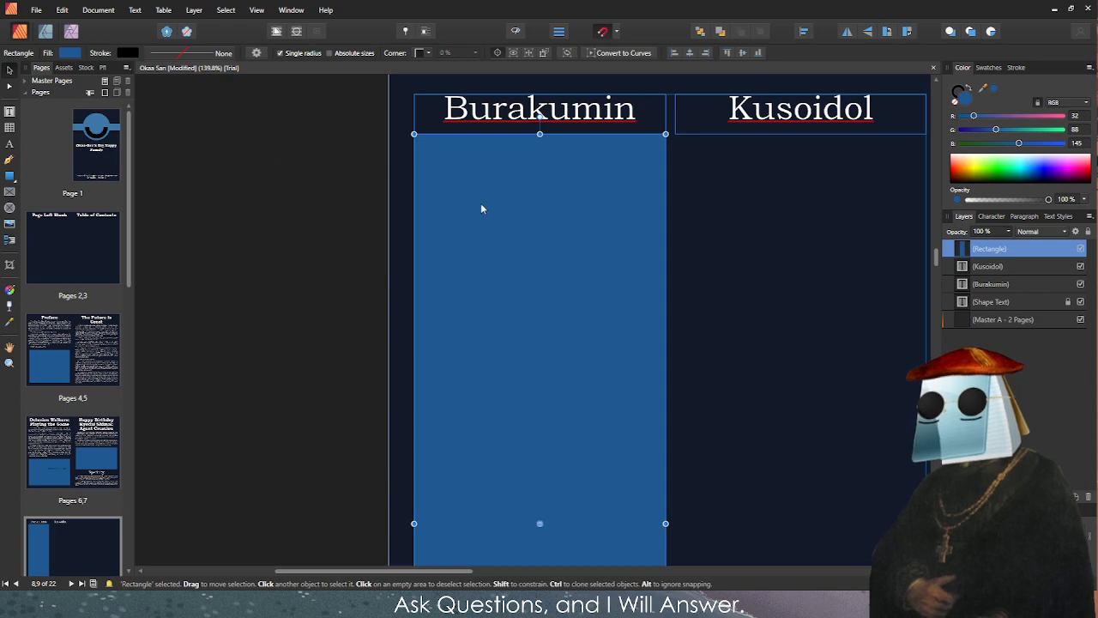
{"action": "mouse_move", "coordinate": [483, 208]}
{"action": "left_mouse_down"}
{"action": "mouse_move", "coordinate": [735, 238]}
{"action": "mouse_move", "coordinate": [746, 204]}
{"action": "left_mouse_up"}
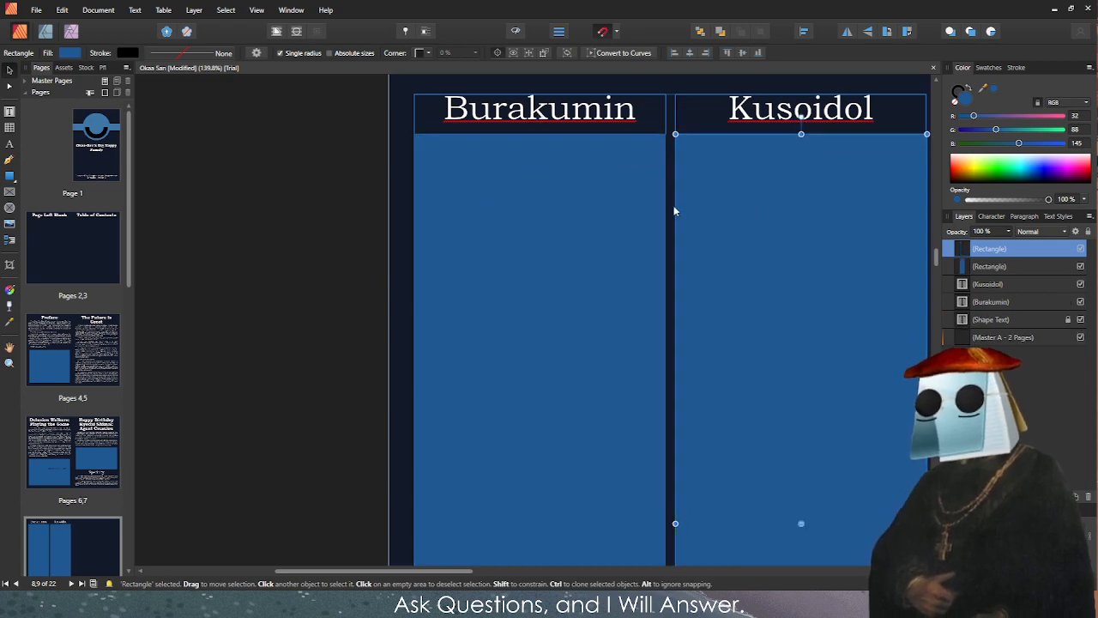
{"action": "scroll", "coordinate": [746, 204], "scroll_direction": "down", "scroll_amount": 4}
{"action": "scroll", "coordinate": [689, 216], "scroll_direction": "up", "scroll_amount": 3}
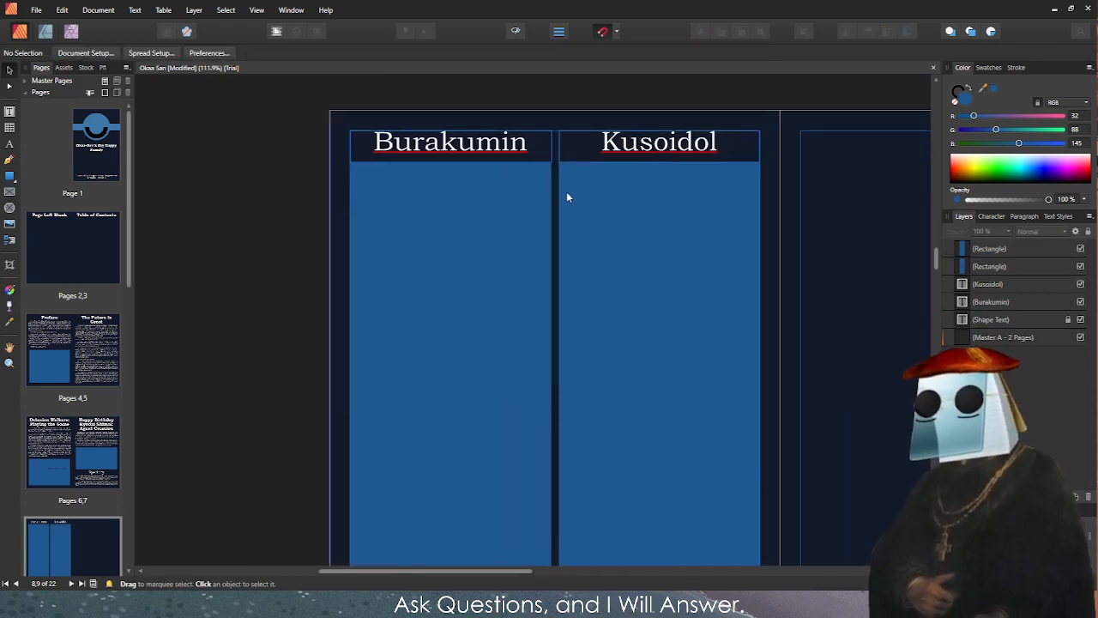
{"action": "scroll", "coordinate": [566, 172], "scroll_direction": "up", "scroll_amount": 8}
{"action": "left_click", "coordinate": [548, 150]}
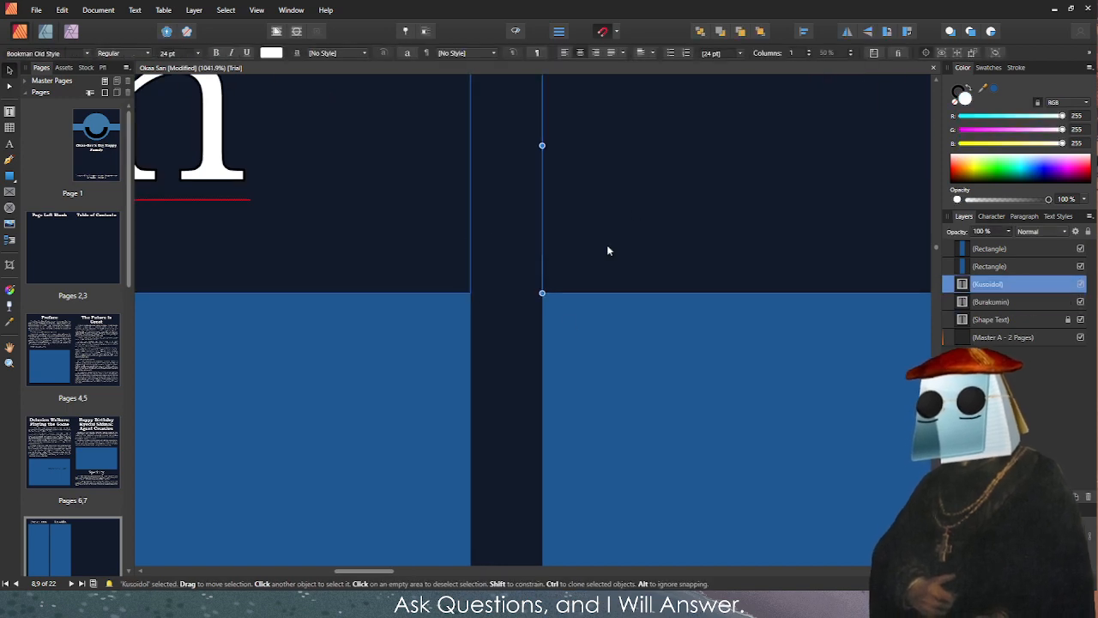
{"action": "left_click", "coordinate": [533, 347]}
{"action": "scroll", "coordinate": [557, 355], "scroll_direction": "down", "scroll_amount": 5}
{"action": "scroll", "coordinate": [557, 350], "scroll_direction": "down", "scroll_amount": 6}
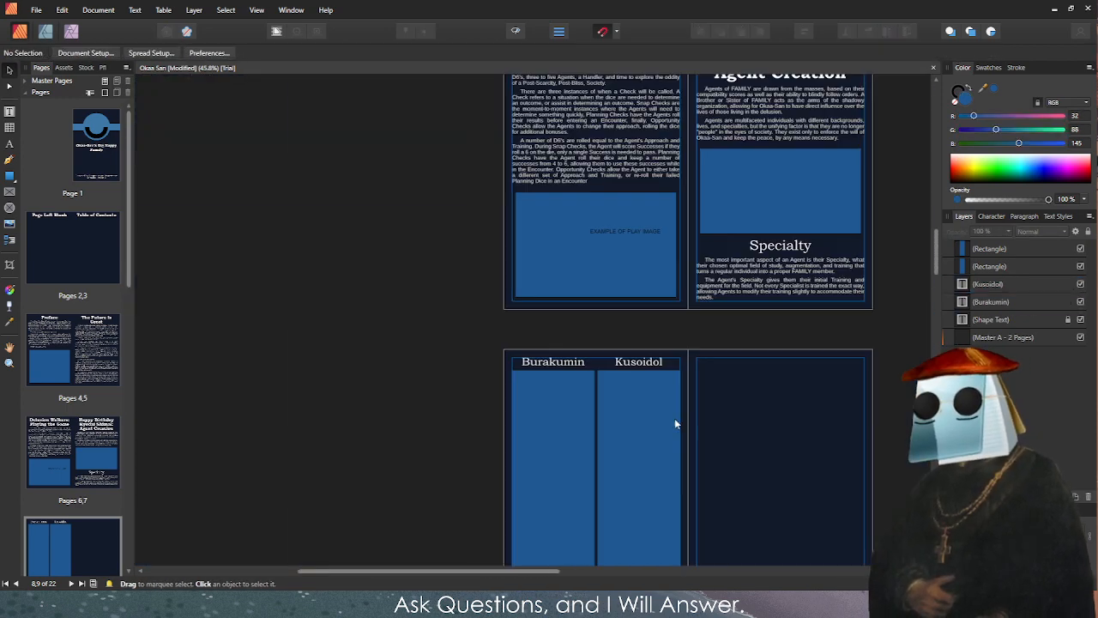
{"action": "scroll", "coordinate": [647, 464], "scroll_direction": "down", "scroll_amount": 5}
{"action": "scroll", "coordinate": [684, 416], "scroll_direction": "up", "scroll_amount": 2}
{"action": "scroll", "coordinate": [642, 308], "scroll_direction": "up", "scroll_amount": 1}
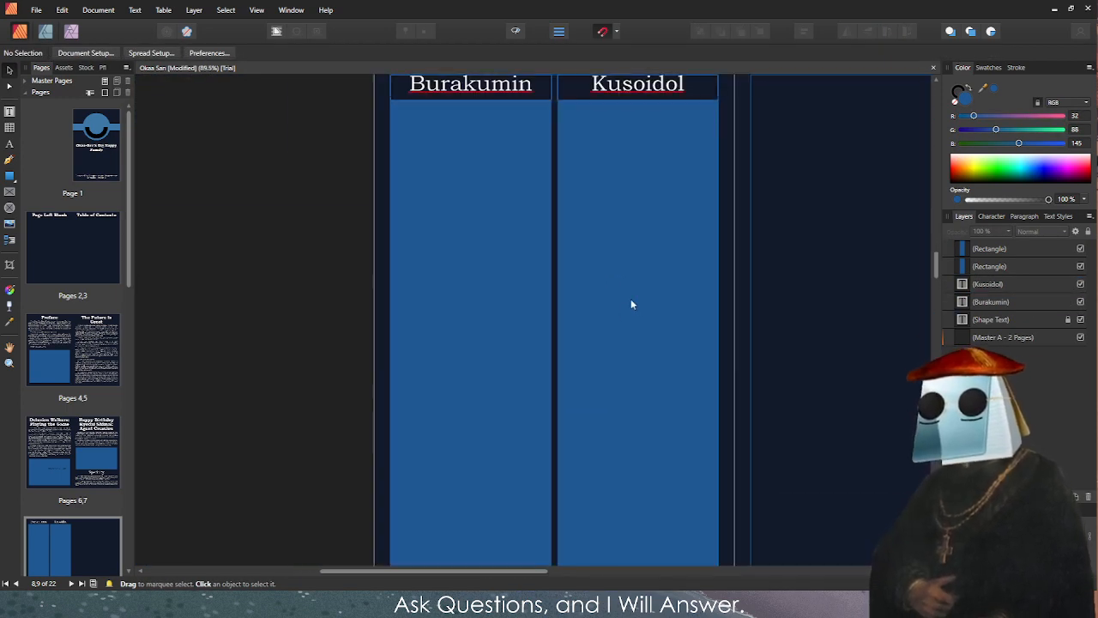
{"action": "left_click", "coordinate": [630, 296]}
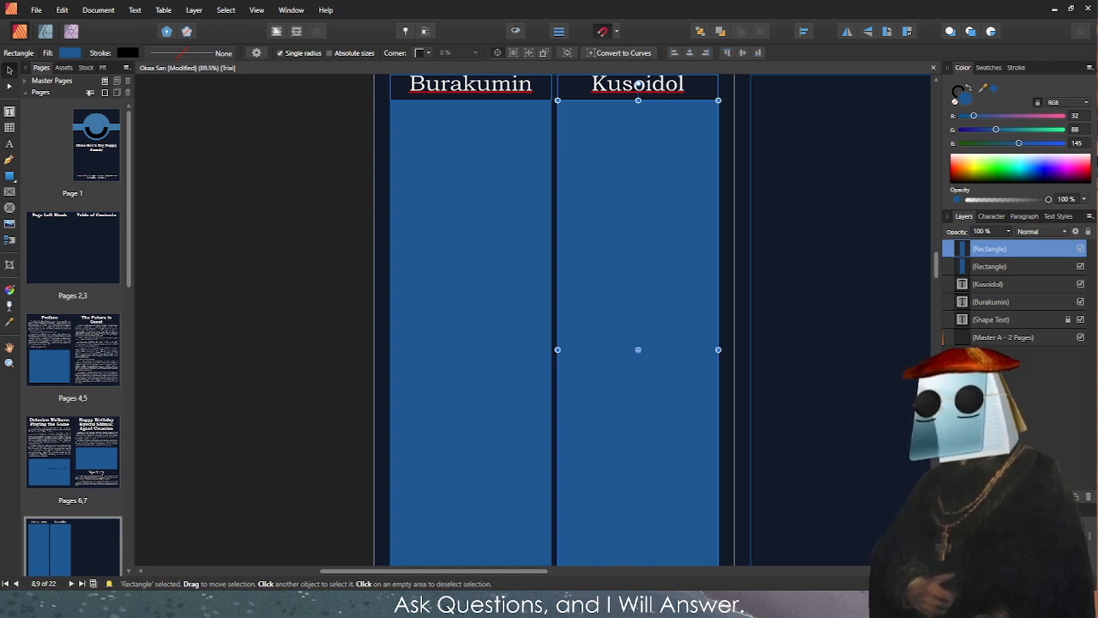
{"action": "left_click", "coordinate": [280, 248]}
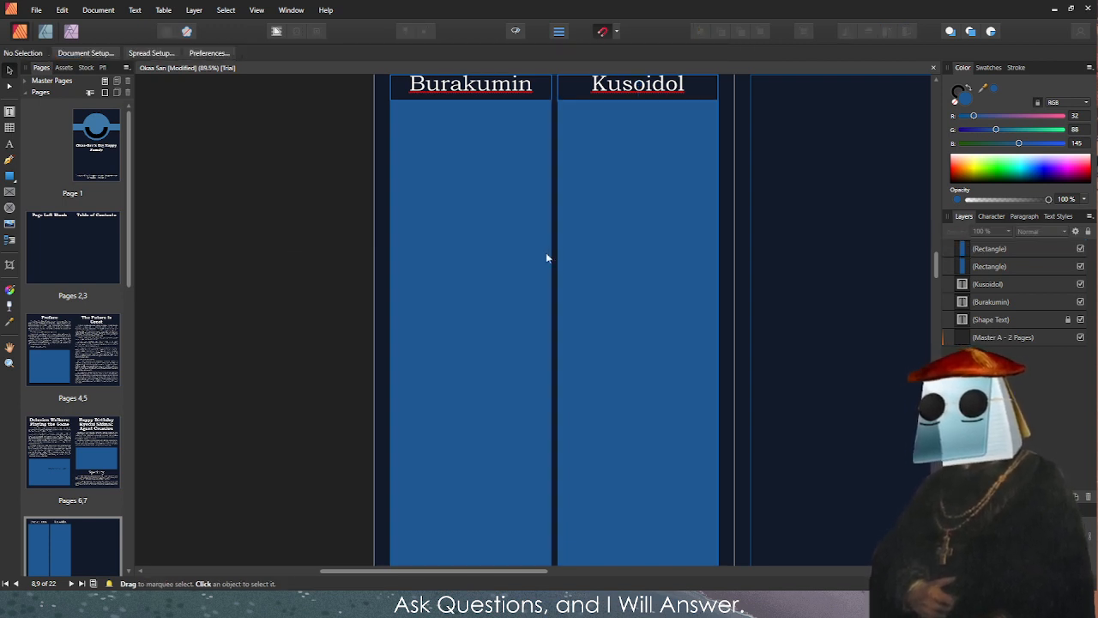
{"action": "scroll", "coordinate": [566, 244], "scroll_direction": "down", "scroll_amount": 2}
{"action": "scroll", "coordinate": [480, 154], "scroll_direction": "up", "scroll_amount": 3}
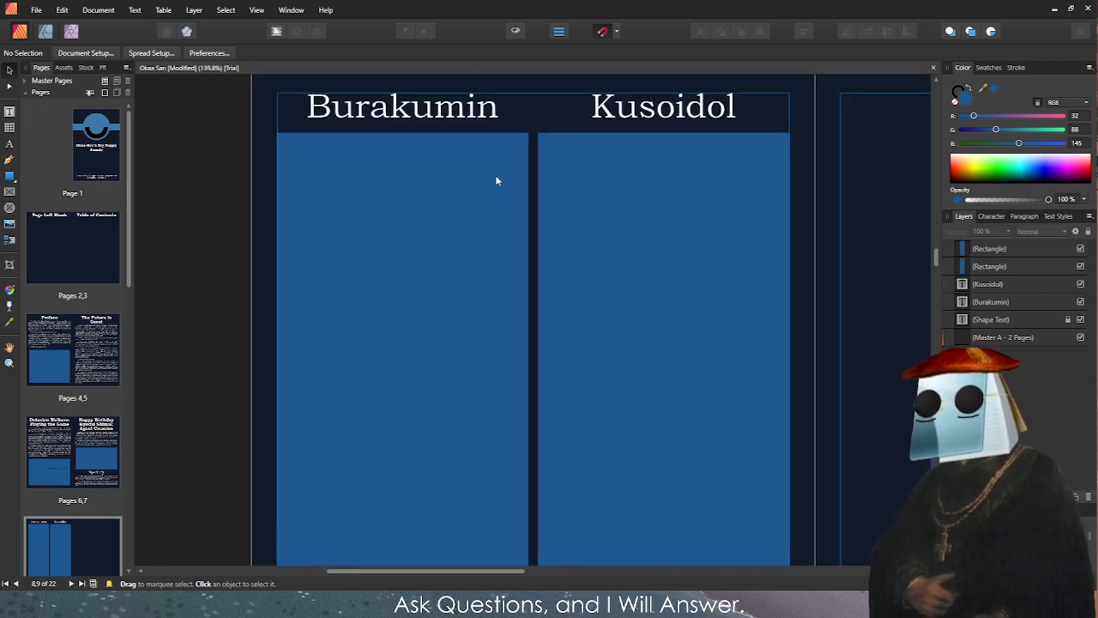
Try to enter text directly inside the blue rectangle below the Burakumin heading, and undo the test characters.
{"action": "left_click", "coordinate": [408, 298]}
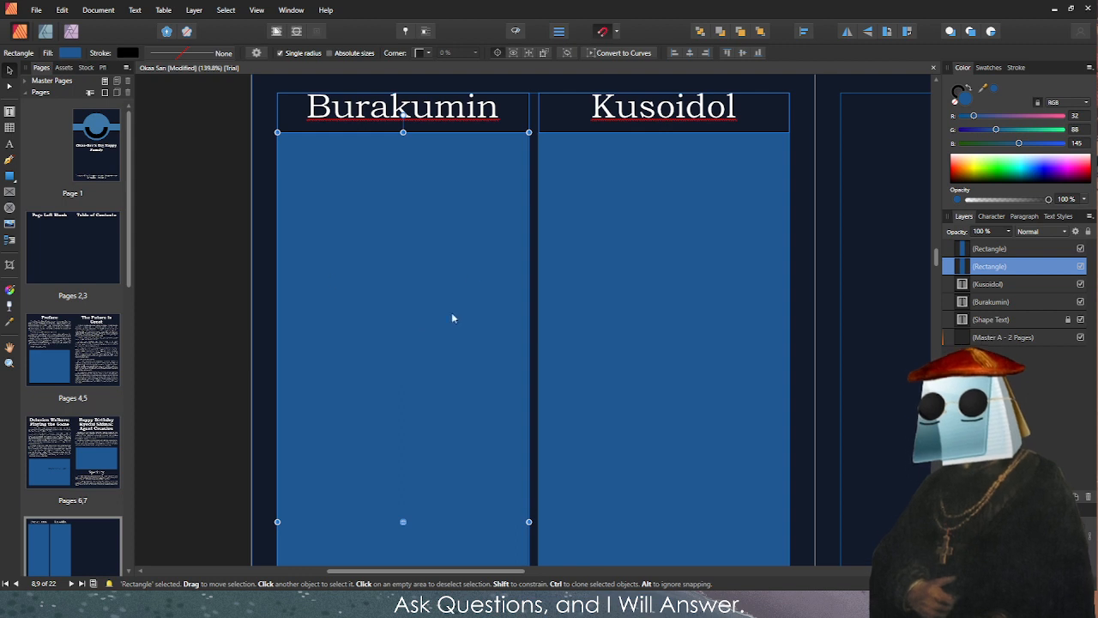
{"action": "left_click", "coordinate": [10, 111]}
{"action": "left_click", "coordinate": [319, 156]}
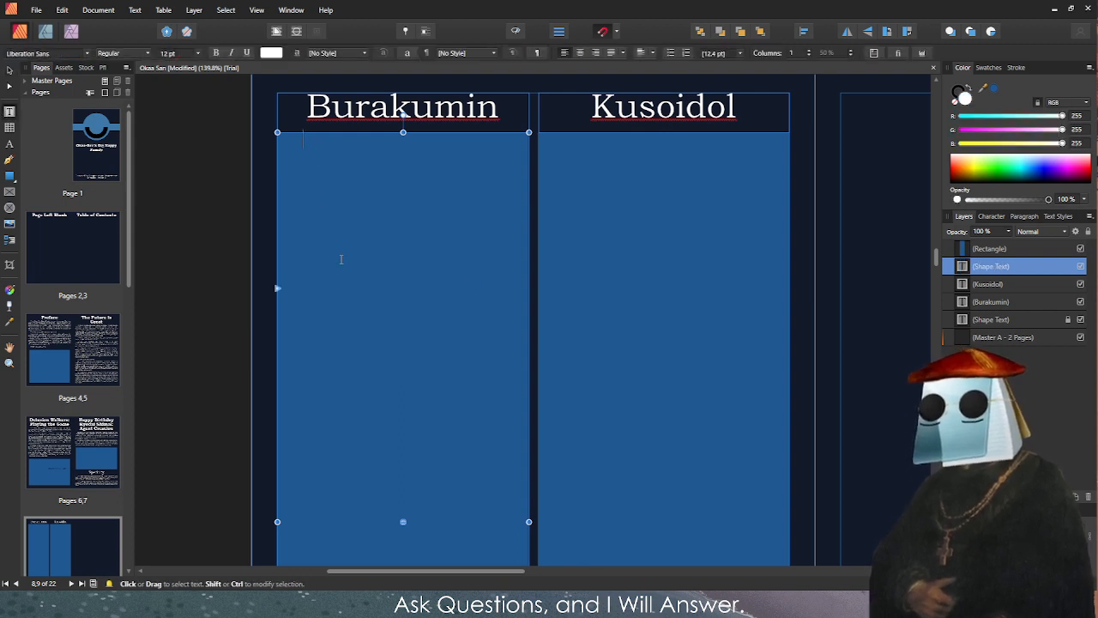
{"action": "type", "text": "sd"}
{"action": "key", "text": "ctrl+z"}
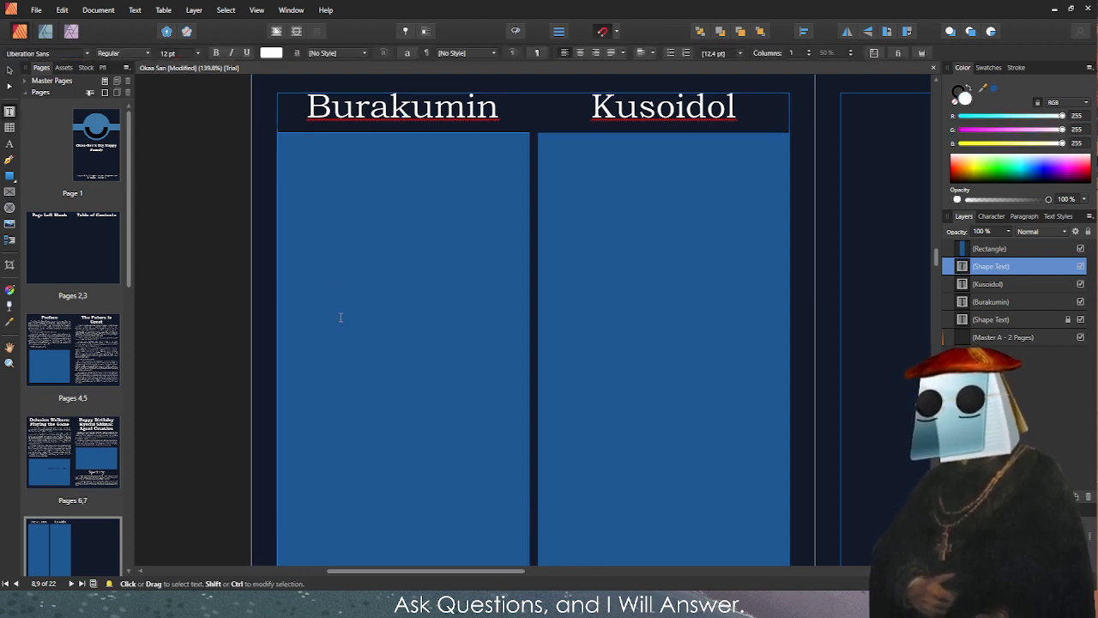
{"action": "left_click", "coordinate": [233, 185]}
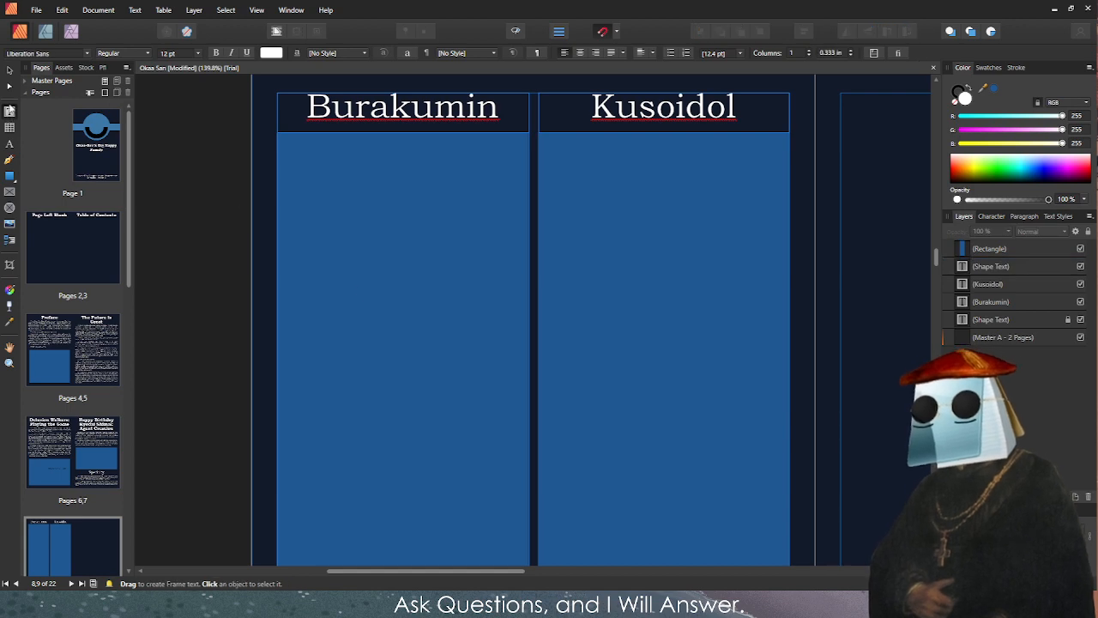
Move the Burakumin rectangle off the page and place a copy of the Specialty body text below the heading, aligned with the outer margin.
{"action": "left_click", "coordinate": [10, 72]}
{"action": "left_click_drag", "start_coordinate": [410, 214], "coordinate": [220, 166]}
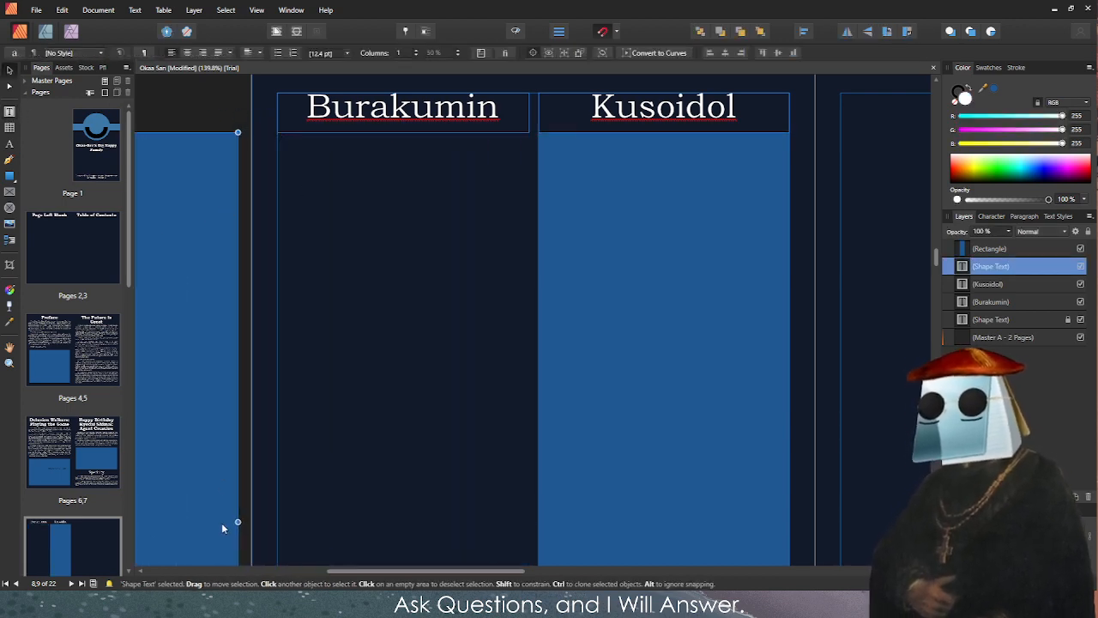
{"action": "scroll", "coordinate": [544, 370], "scroll_direction": "up", "scroll_amount": 4}
{"action": "scroll", "coordinate": [544, 371], "scroll_direction": "down", "scroll_amount": 5}
{"action": "left_click", "coordinate": [738, 289]}
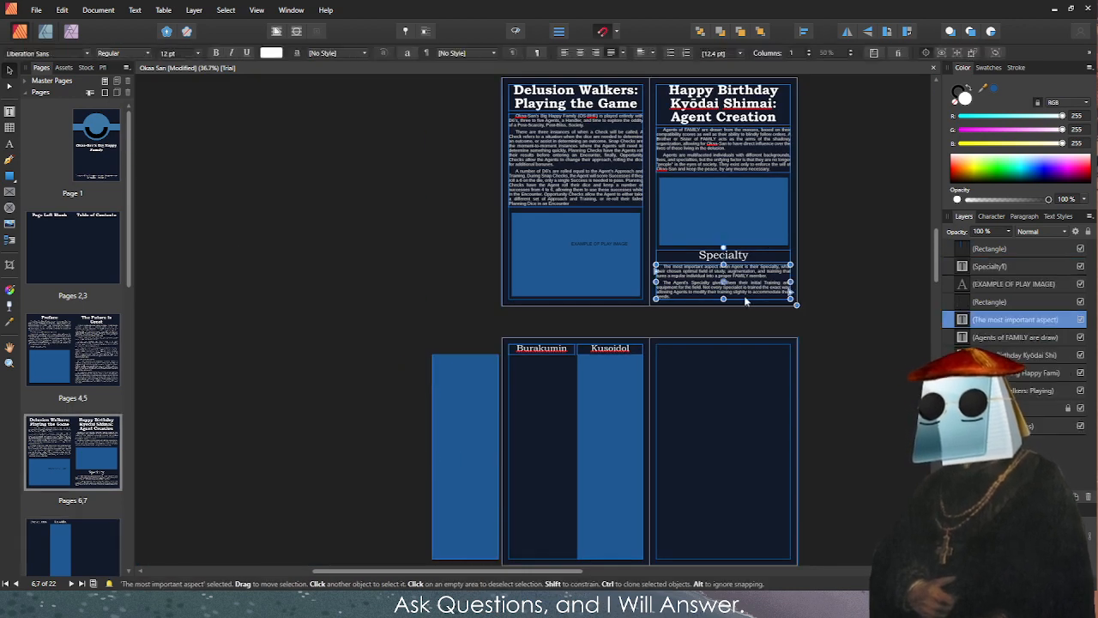
{"action": "left_click_drag", "start_coordinate": [738, 287], "coordinate": [589, 376]}
{"action": "scroll", "coordinate": [478, 448], "scroll_direction": "up", "scroll_amount": 2}
{"action": "scroll", "coordinate": [561, 410], "scroll_direction": "up", "scroll_amount": 5}
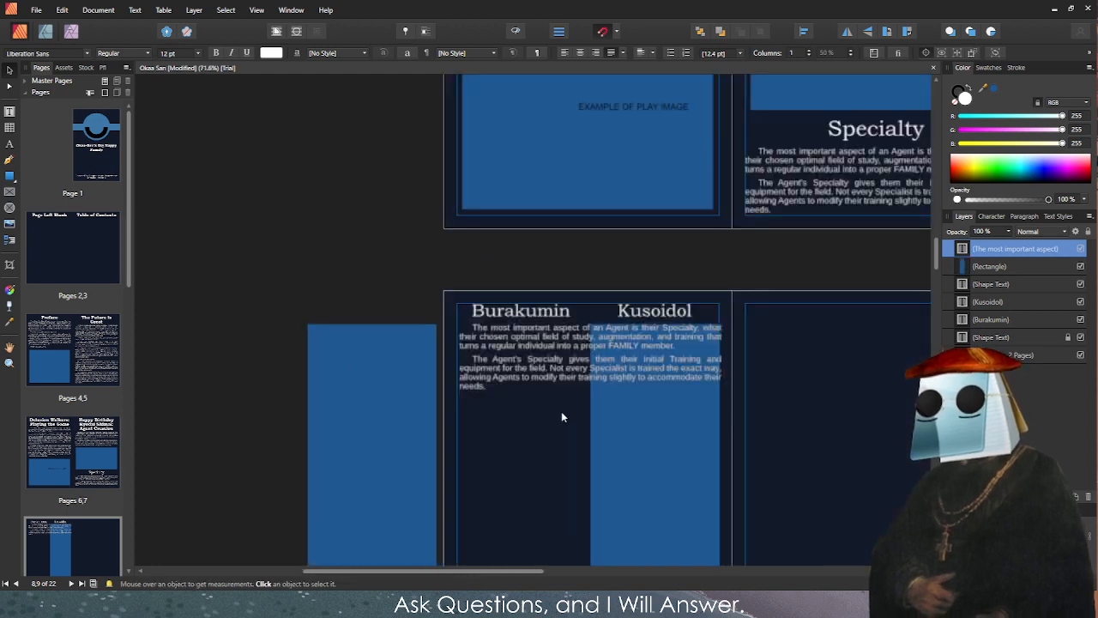
{"action": "key", "text": "Left"}
{"action": "key", "text": "Left"}
{"action": "key", "text": "Left"}
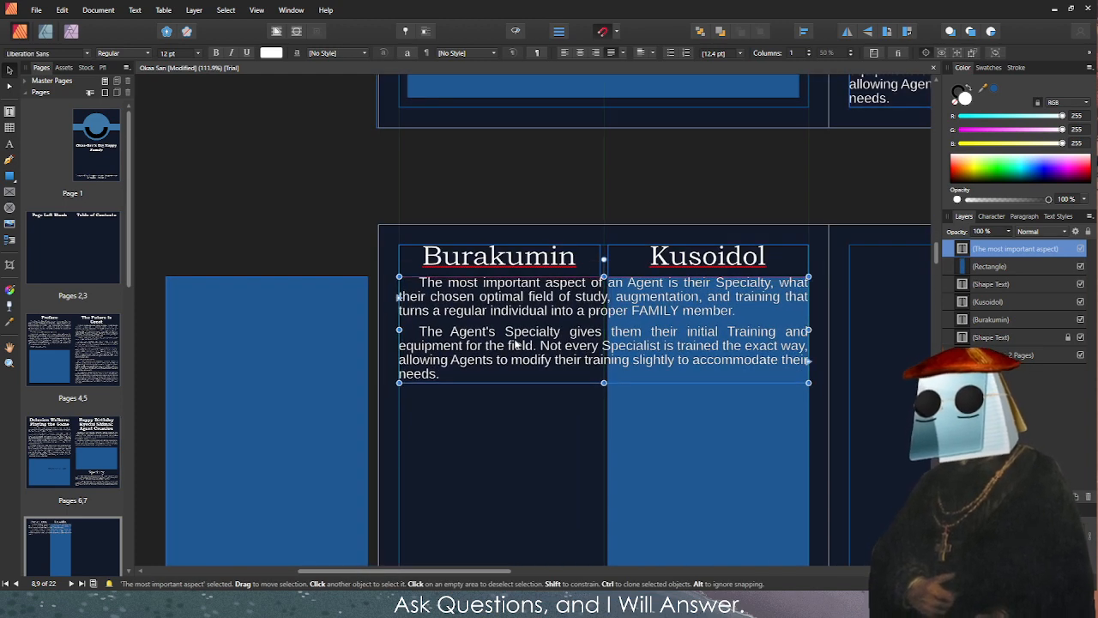
Narrow the copied text frame to the width of the Burakumin heading and extend it downward to fit more text.
{"action": "left_click_drag", "start_coordinate": [809, 360], "coordinate": [606, 361]}
{"action": "scroll", "coordinate": [499, 446], "scroll_direction": "down", "scroll_amount": 2}
{"action": "left_click_drag", "start_coordinate": [498, 383], "coordinate": [498, 496]}
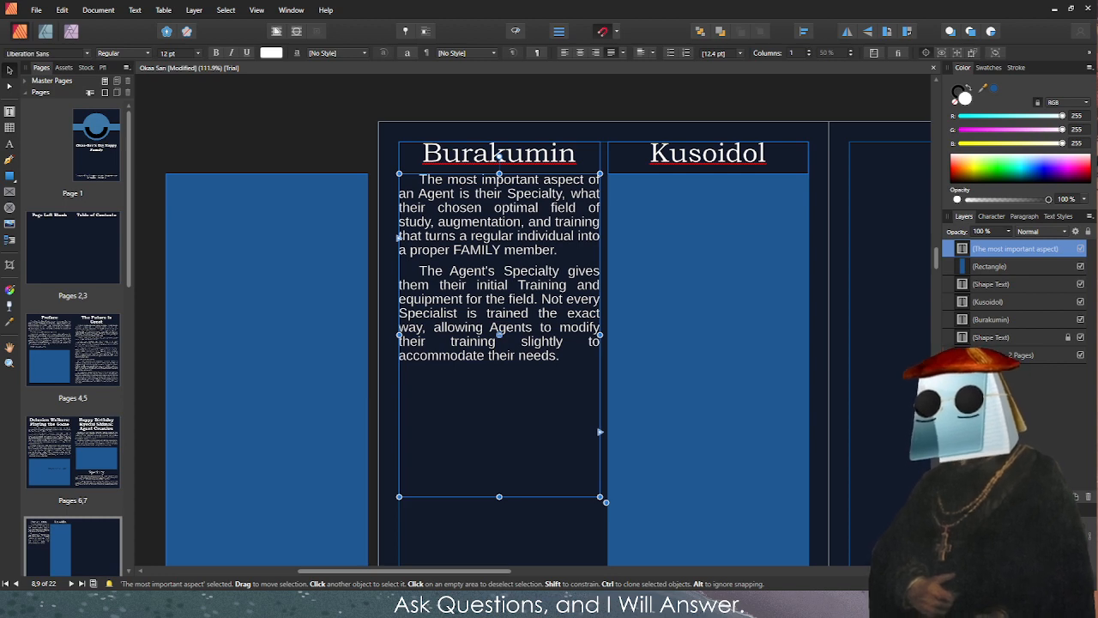
Replace the copied text with the pasted Burakumin description starting "Outsiders are rarely welcome" and remove the extra indent before its first word.
{"action": "double_click", "coordinate": [476, 241]}
{"action": "key", "text": "ctrl+a"}
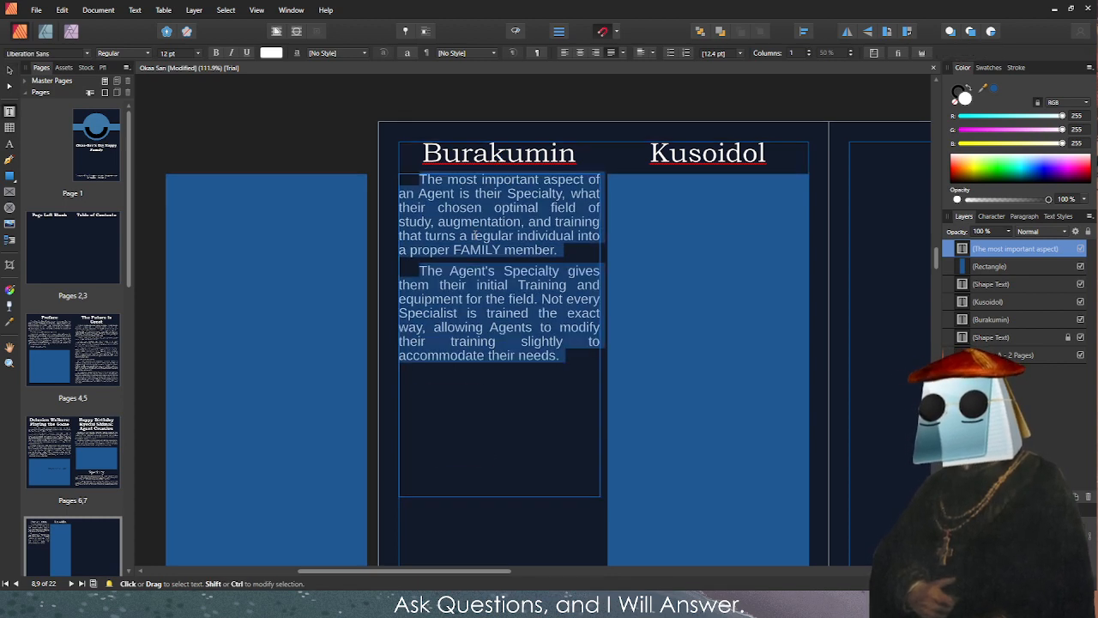
{"action": "key", "text": "ctrl+v"}
{"action": "key", "text": "Escape"}
{"action": "double_click", "coordinate": [446, 181]}
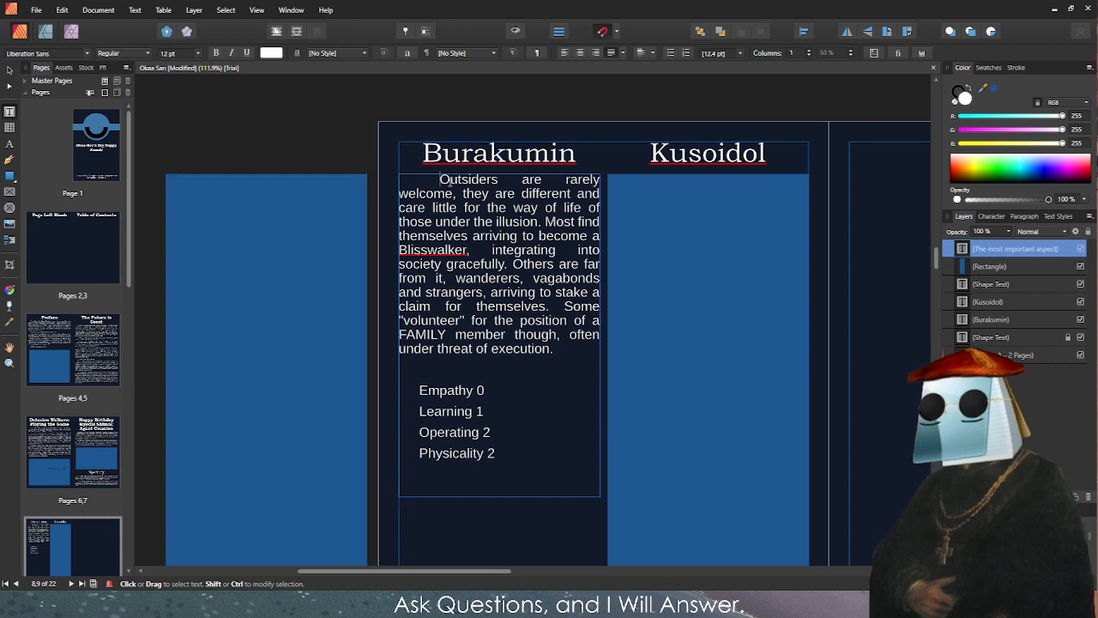
{"action": "key", "text": "BackSpace"}
{"action": "key", "text": "Escape"}
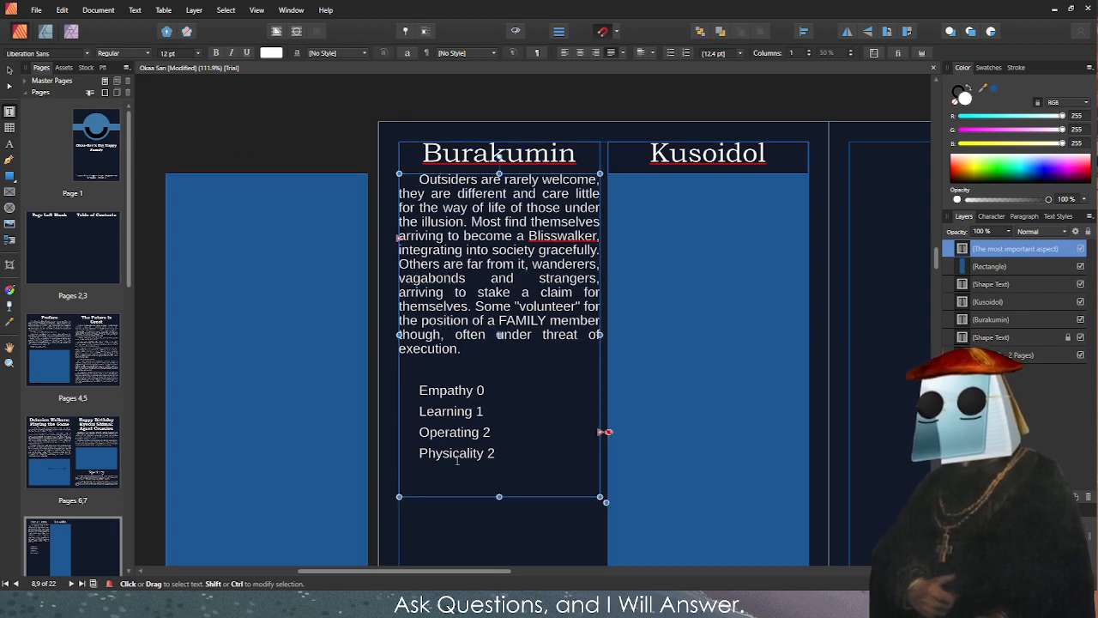
Extend the Burakumin text frame to about 4.78 in tall and remove the indents from the attribute and item lines below the description.
{"action": "mouse_move", "coordinate": [498, 496]}
{"action": "left_mouse_down"}
{"action": "mouse_move", "coordinate": [498, 557]}
{"action": "mouse_move", "coordinate": [487, 483]}
{"action": "left_mouse_up"}
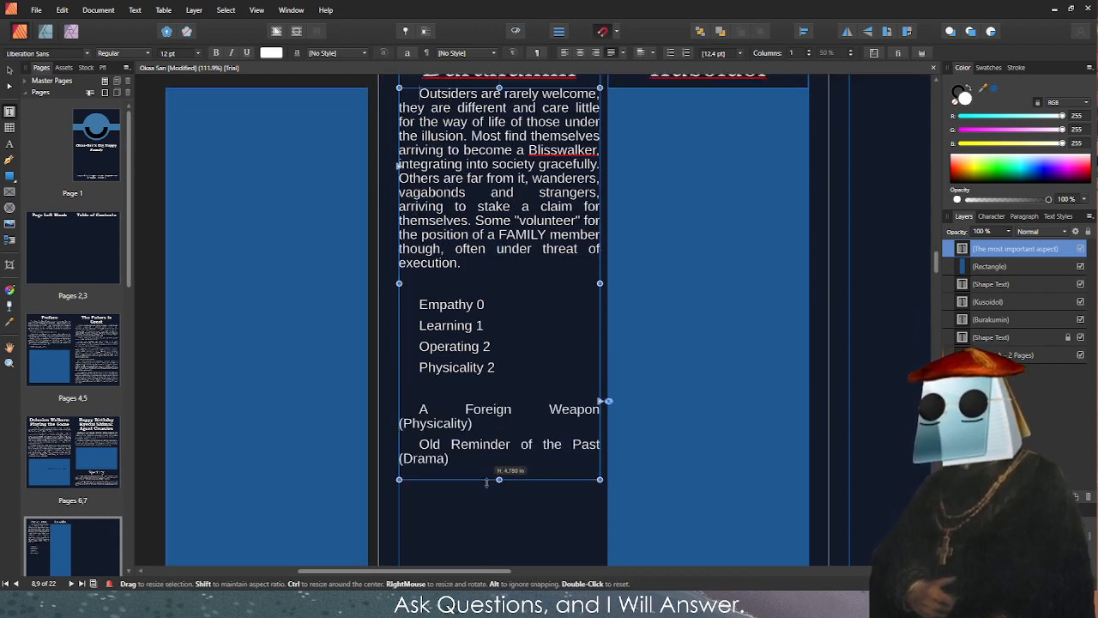
{"action": "double_click", "coordinate": [410, 443]}
{"action": "key", "text": "BackSpace"}
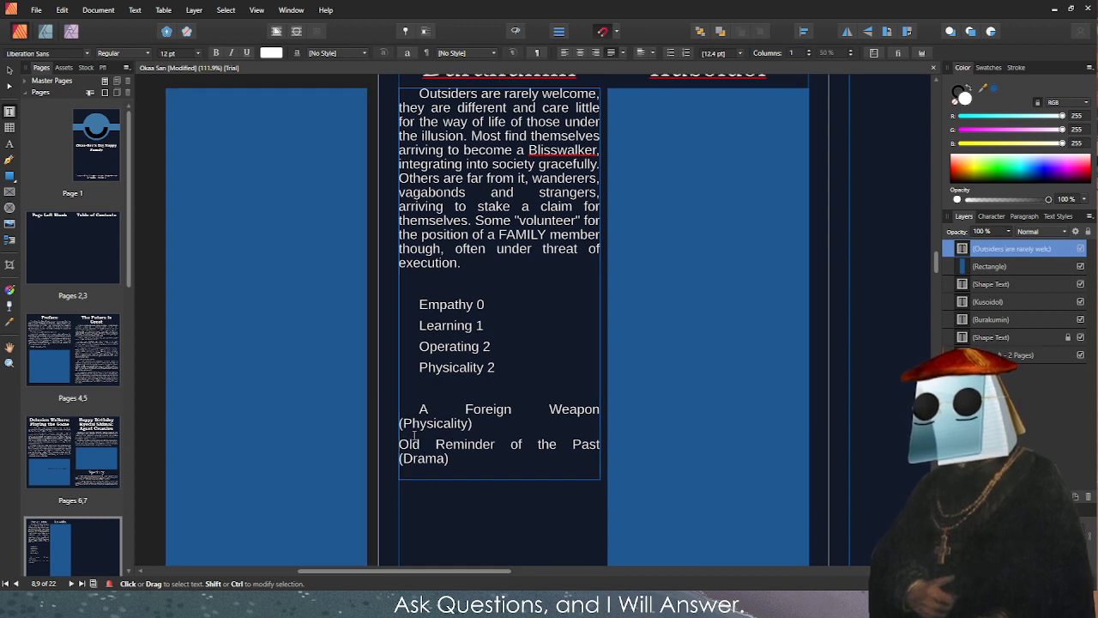
{"action": "key", "text": "BackSpace"}
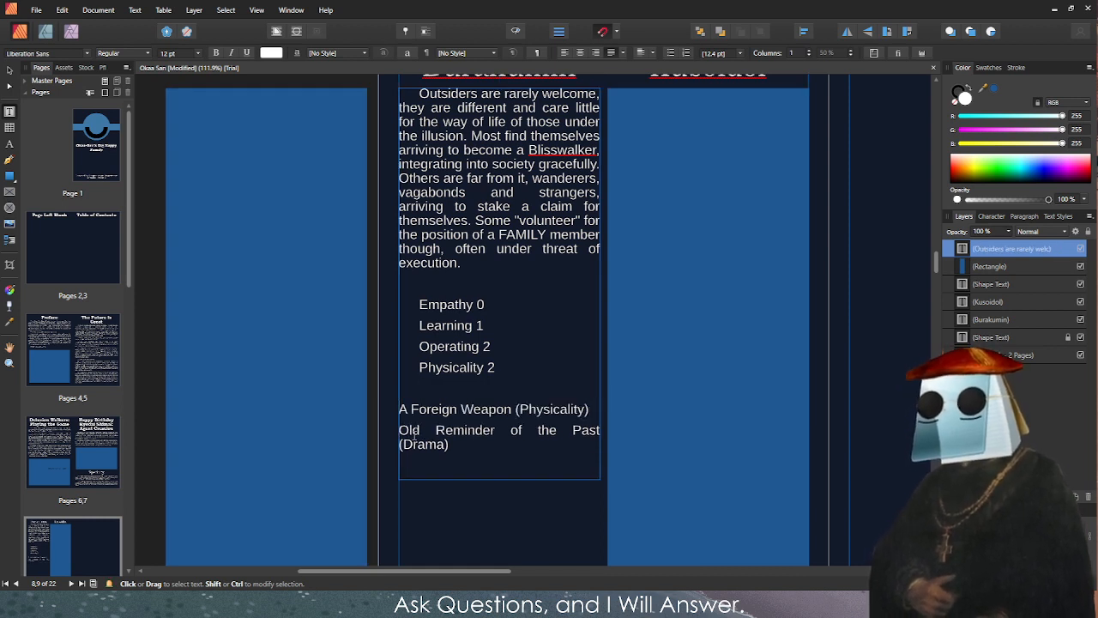
{"action": "key", "text": "BackSpace"}
{"action": "key", "text": "Up"}
{"action": "key", "text": "Delete"}
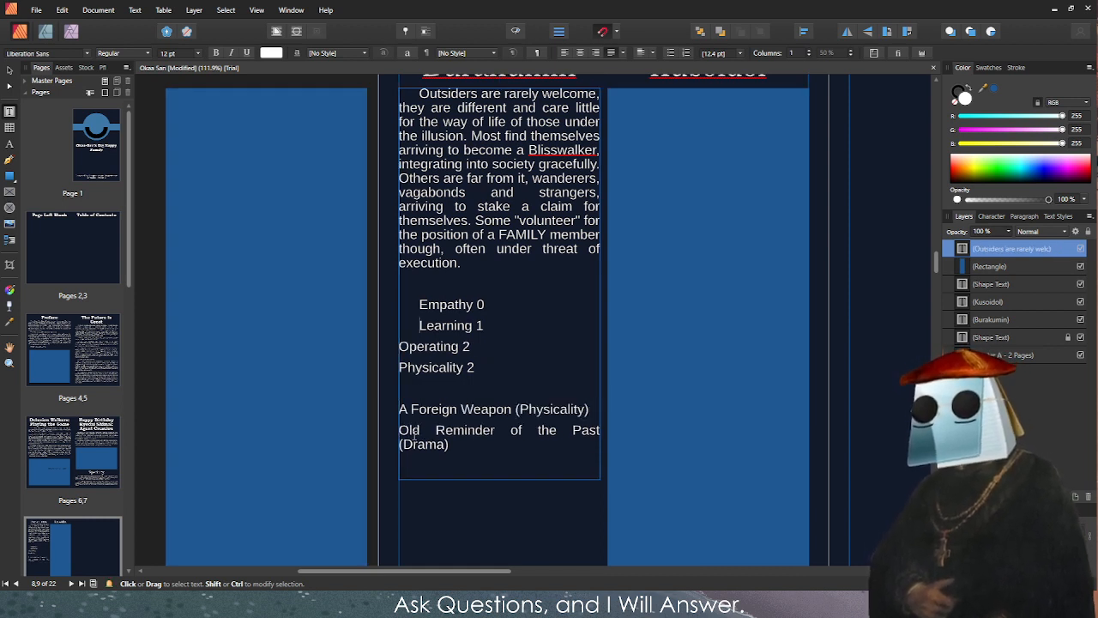
{"action": "key", "text": "BackSpace"}
{"action": "key", "text": "Up"}
{"action": "key", "text": "Delete"}
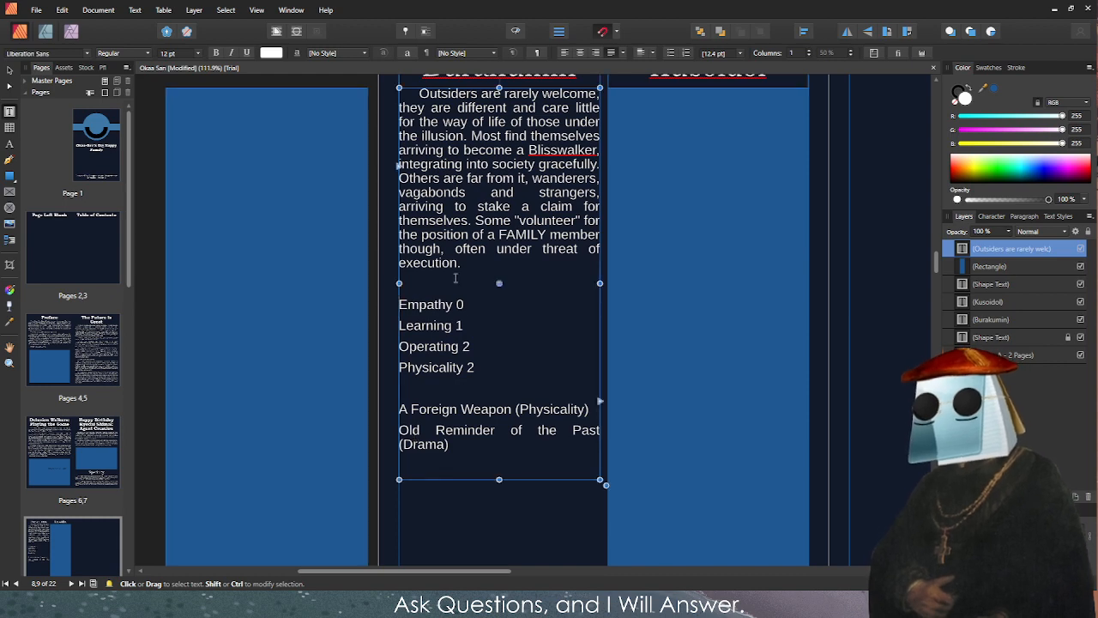
Enable Space between same styles for the lines from "Empathy 0" through "Old Reminder of the Past (Drama)".
{"action": "key", "text": "ctrl+a"}
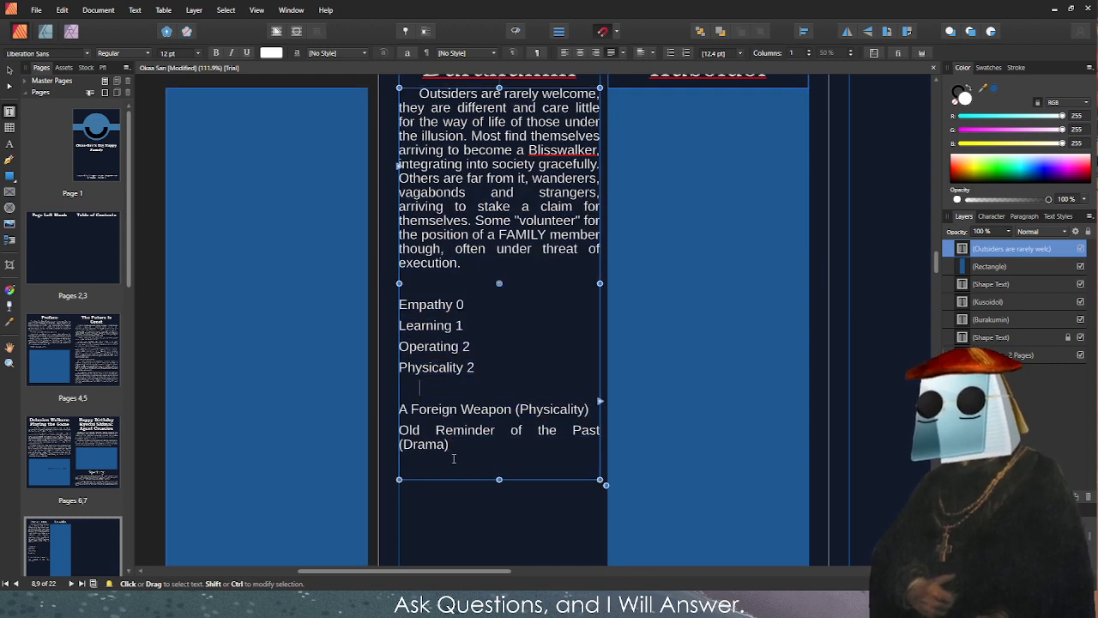
{"action": "left_click_drag", "start_coordinate": [399, 298], "coordinate": [601, 455]}
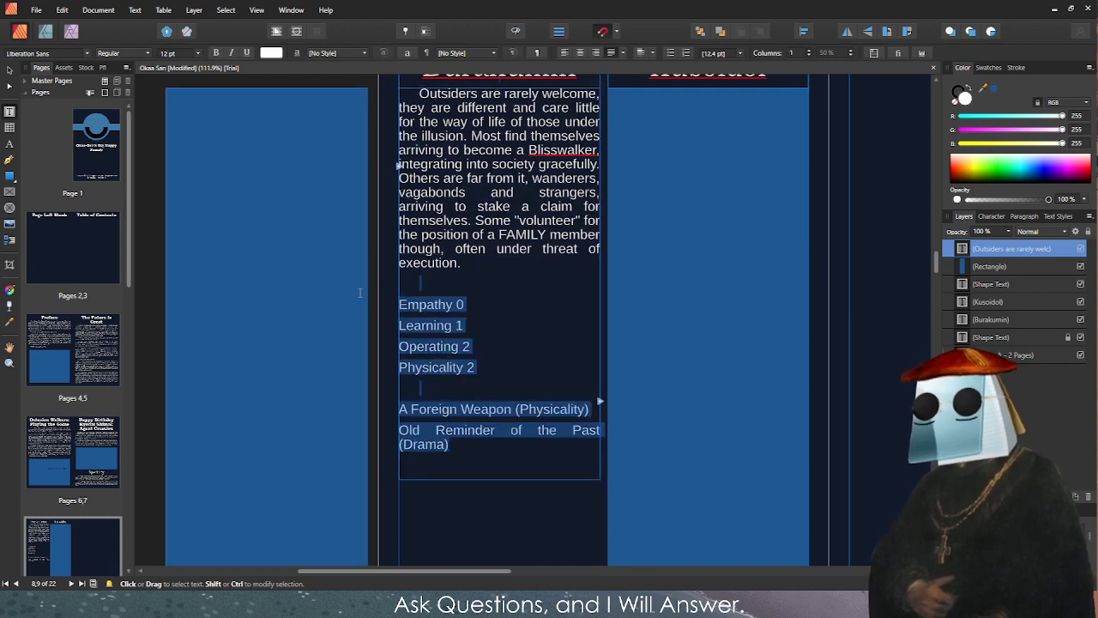
{"action": "left_click", "coordinate": [1023, 216]}
{"action": "left_click", "coordinate": [950, 319]}
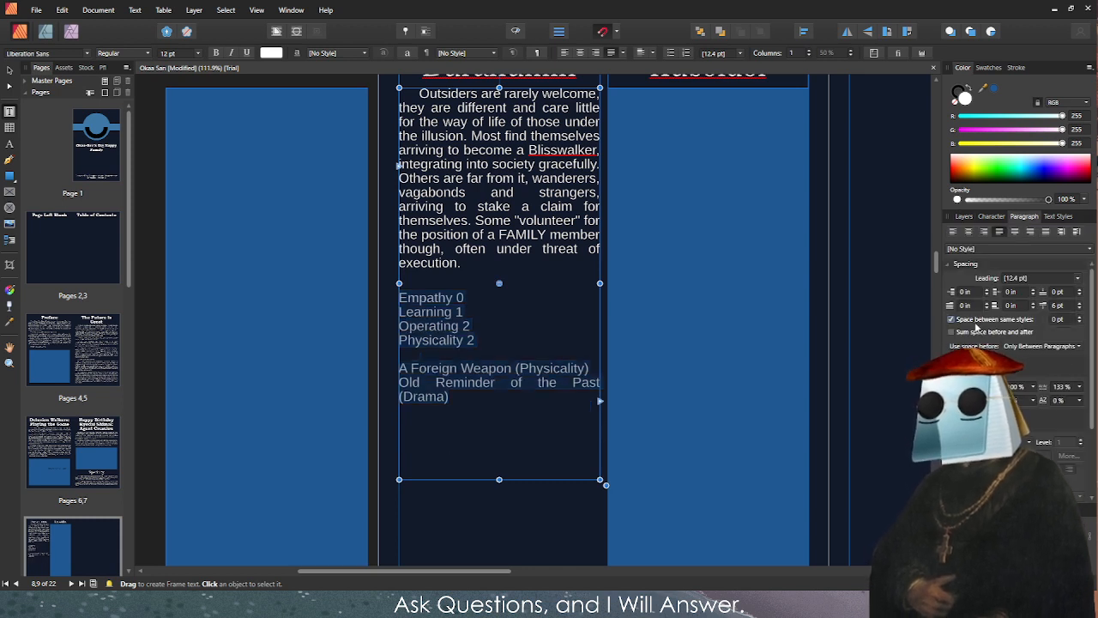
{"action": "left_click", "coordinate": [588, 388]}
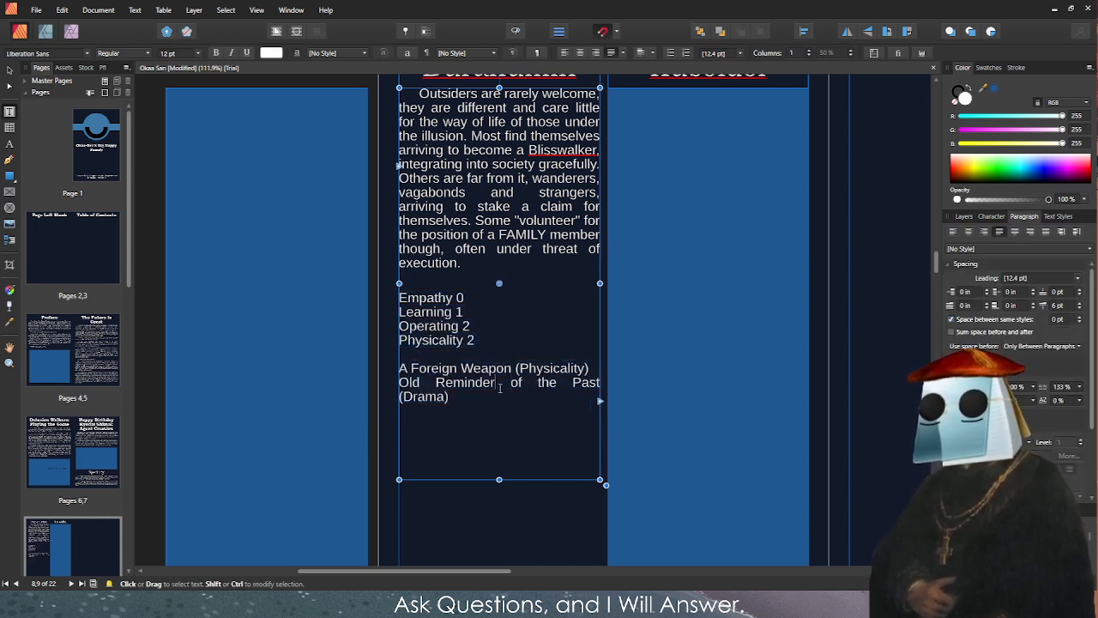
Centre-align the attribute and item lines below the Burakumin description.
{"action": "triple_click", "coordinate": [449, 397]}
{"action": "left_click", "coordinate": [421, 385]}
{"action": "scroll", "coordinate": [463, 395], "scroll_direction": "up", "scroll_amount": 2}
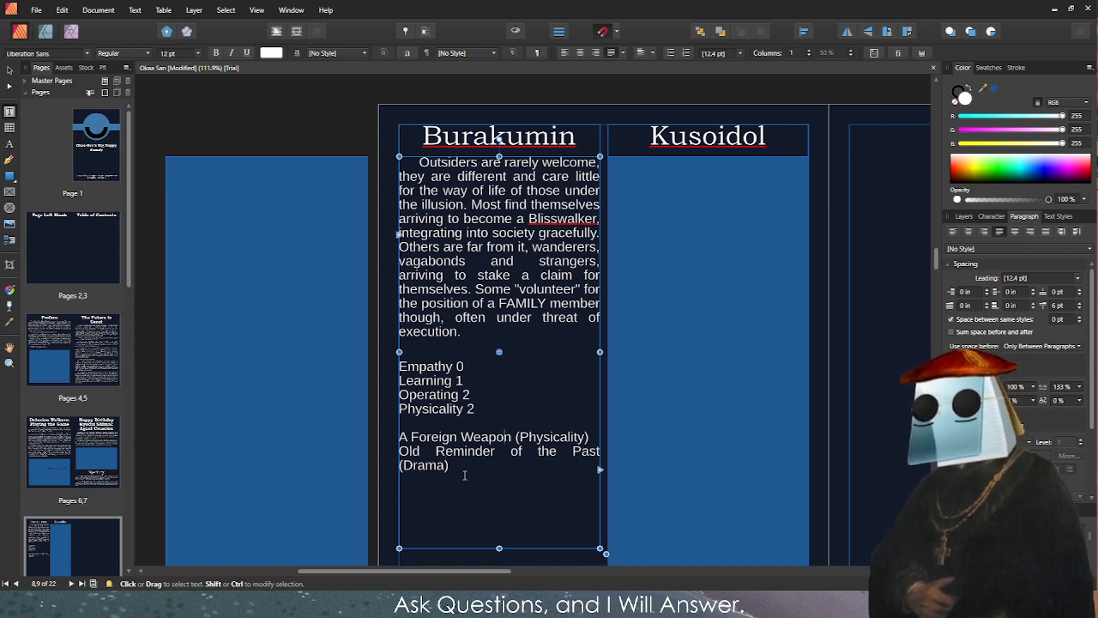
{"action": "left_click_drag", "start_coordinate": [464, 475], "coordinate": [398, 368]}
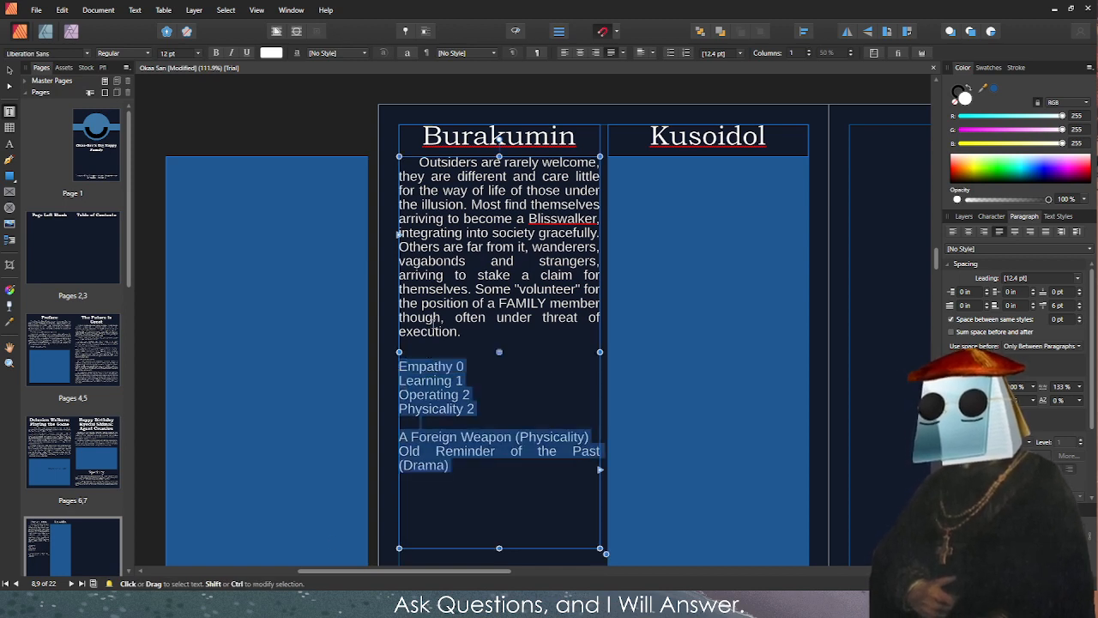
{"action": "left_click", "coordinate": [580, 53]}
{"action": "left_click", "coordinate": [301, 313]}
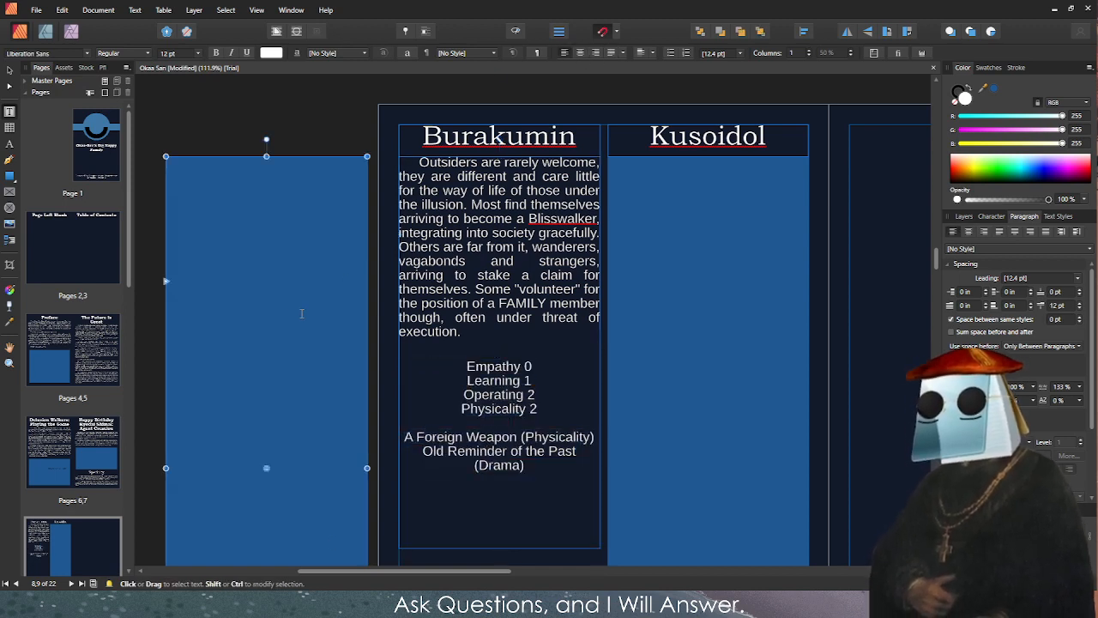
Delete the word "Old" from the "Reminder of the Past" line and shorten the text frame to about 3.81 in tall.
{"action": "left_click", "coordinate": [520, 440]}
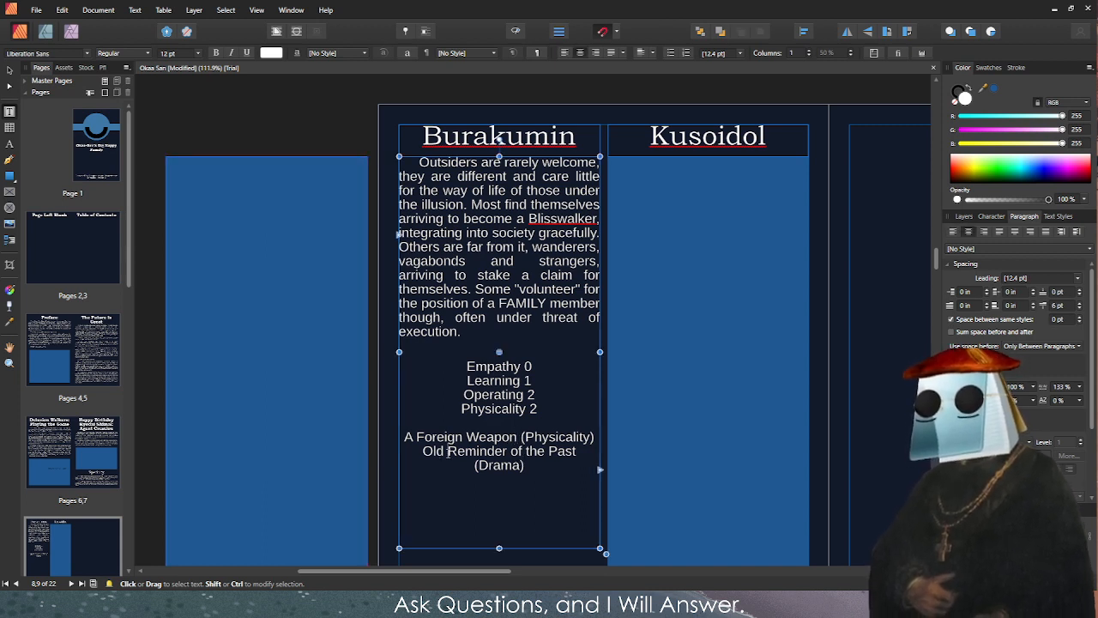
{"action": "left_click_drag", "start_coordinate": [447, 451], "coordinate": [423, 450]}
{"action": "key", "text": "BackSpace"}
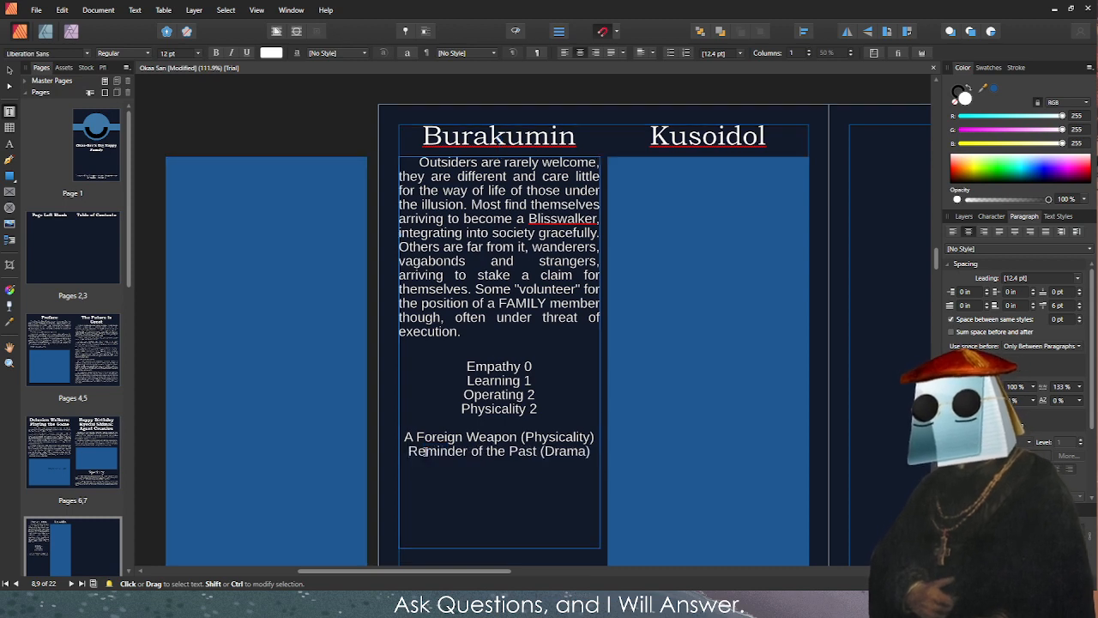
{"action": "key", "text": "Escape"}
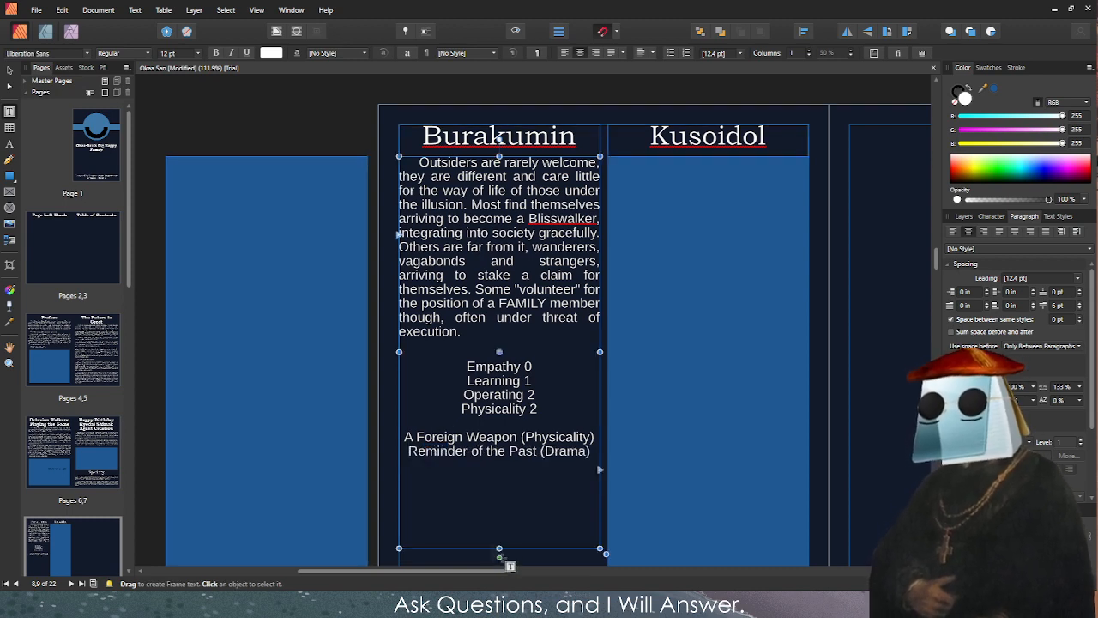
{"action": "left_click_drag", "start_coordinate": [498, 547], "coordinate": [498, 467]}
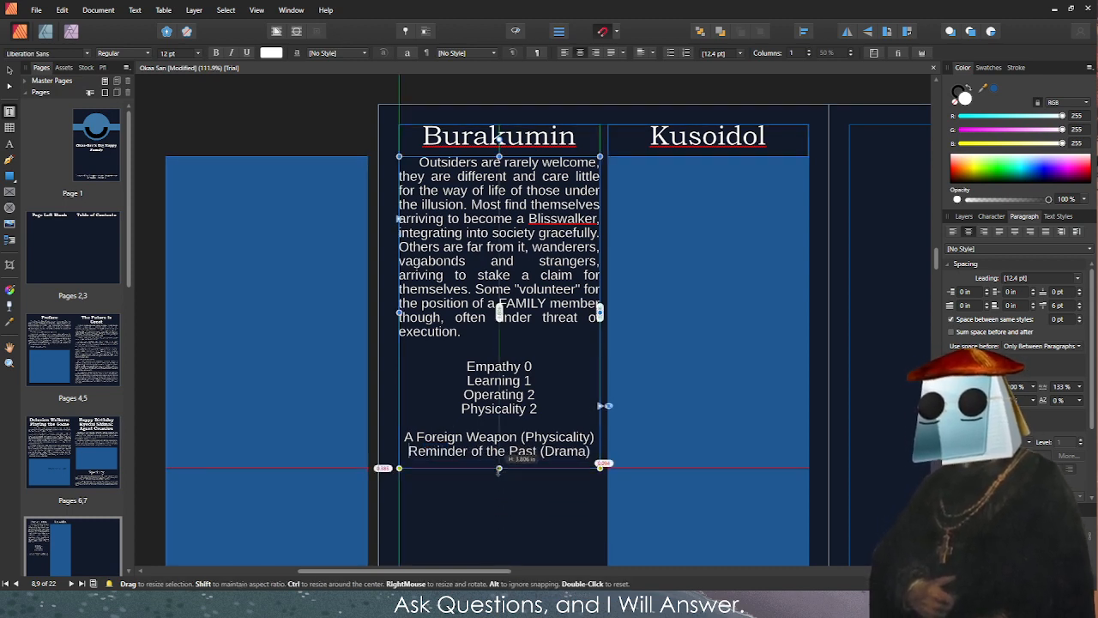
Delete the leftover blue shape beside the page and inspect the gap between the Burakumin text frame and the Kusoidol rectangle.
{"action": "left_click", "coordinate": [168, 141]}
{"action": "left_click", "coordinate": [235, 162]}
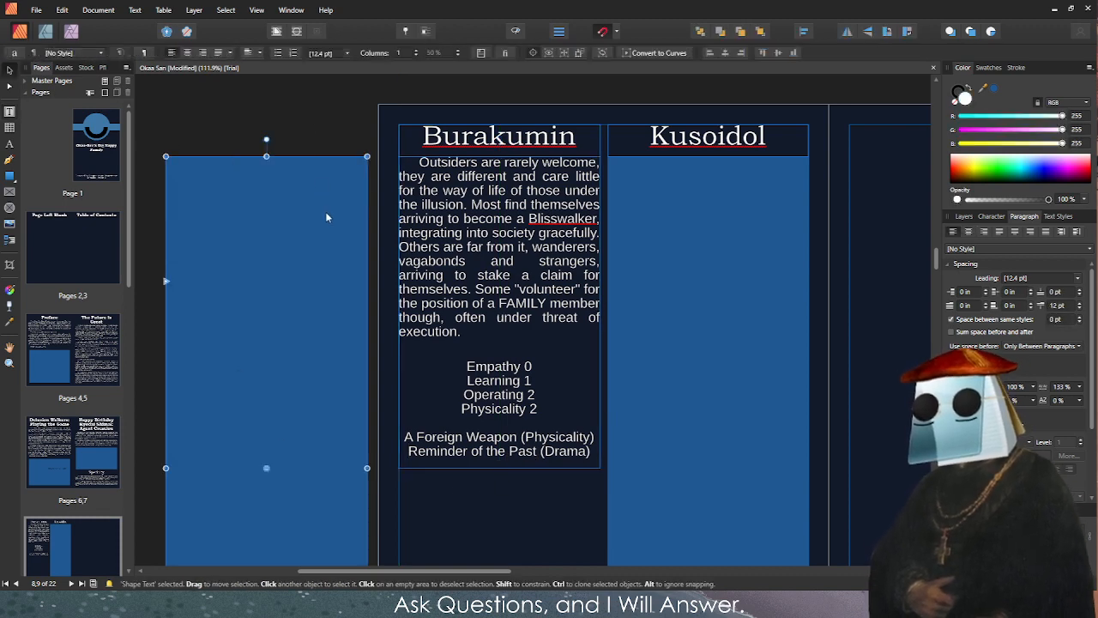
{"action": "key", "text": "Delete"}
{"action": "left_click", "coordinate": [607, 214]}
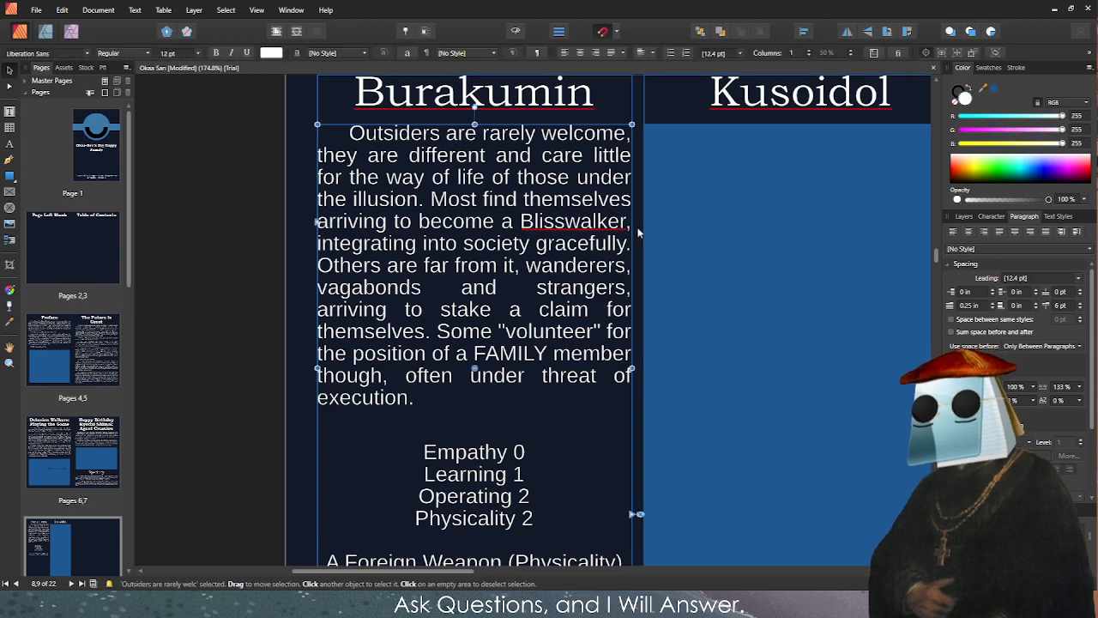
{"action": "scroll", "coordinate": [629, 255], "scroll_direction": "up", "scroll_amount": 3}
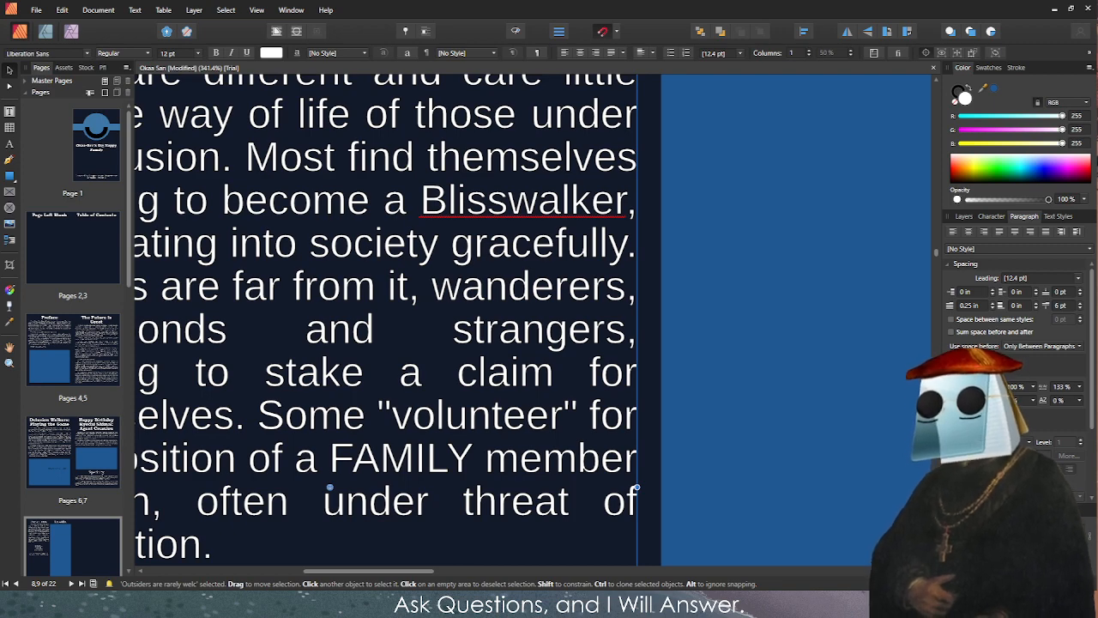
Select the blue rectangle below the Kusoidol heading and examine its alignment with the heading and the Burakumin text.
{"action": "scroll", "coordinate": [660, 255], "scroll_direction": "down", "scroll_amount": 6}
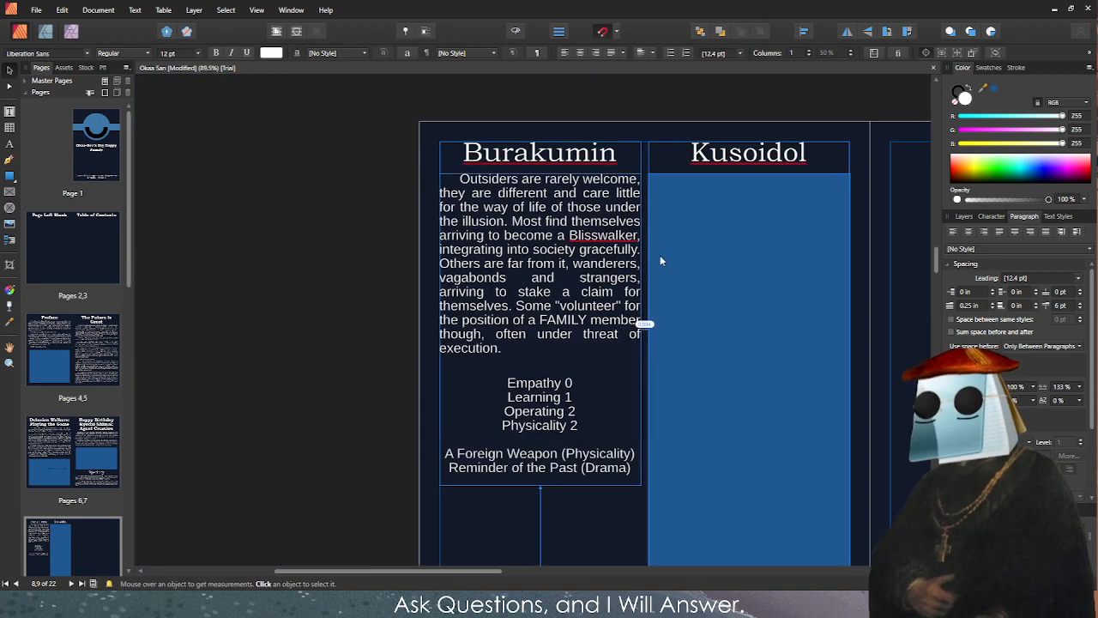
{"action": "scroll", "coordinate": [464, 248], "scroll_direction": "up", "scroll_amount": 2}
{"action": "left_click", "coordinate": [471, 211]}
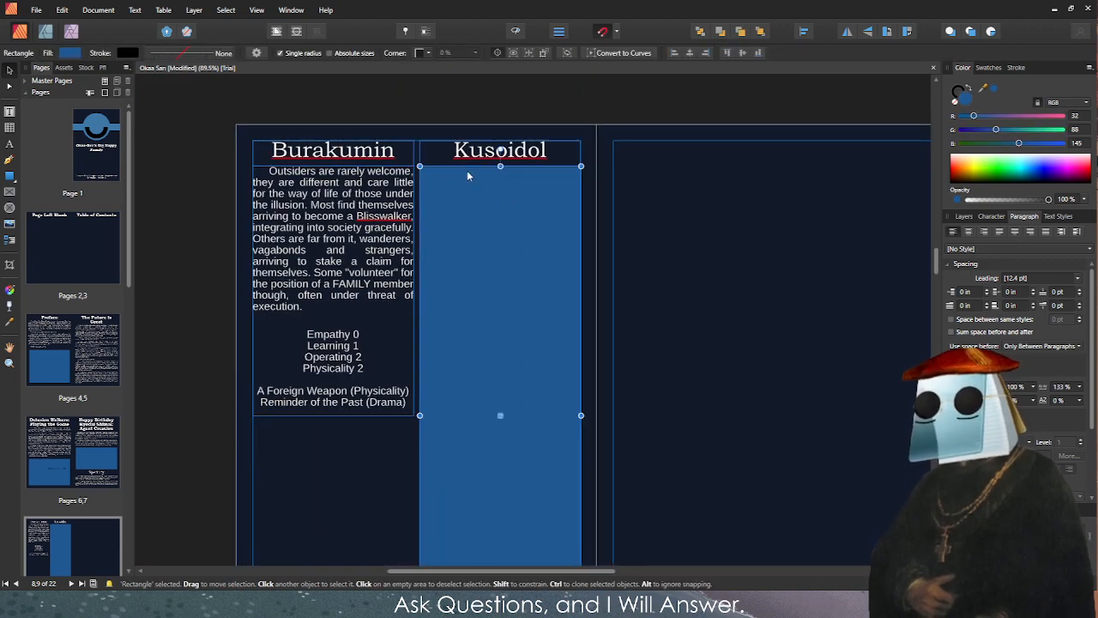
{"action": "scroll", "coordinate": [464, 176], "scroll_direction": "up", "scroll_amount": 4}
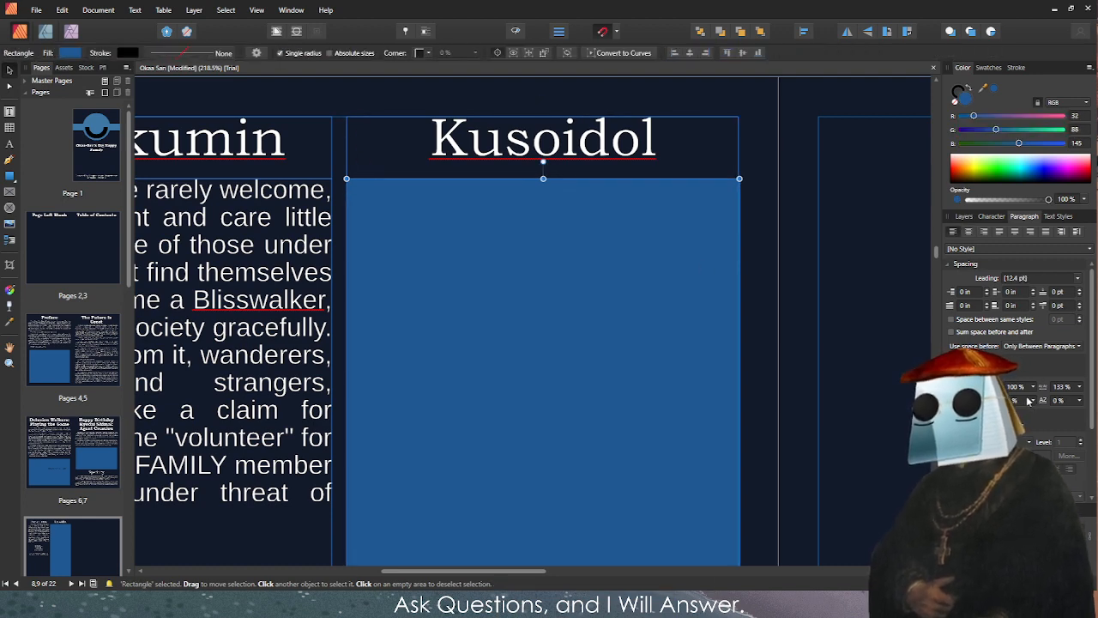
{"action": "scroll", "coordinate": [1027, 402], "scroll_direction": "down", "scroll_amount": 1}
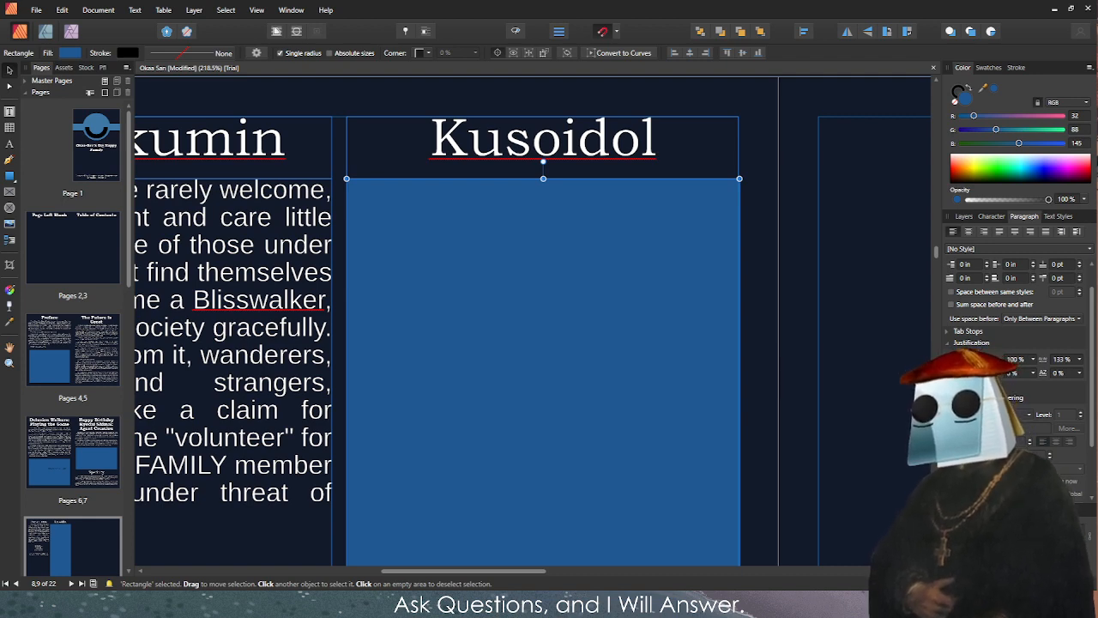
Undo the recent position changes of the blue rectangle in the Kusoidol column.
{"action": "key", "text": "ctrl+z"}
{"action": "scroll", "coordinate": [731, 397], "scroll_direction": "down", "scroll_amount": 5, "text": "ctrl"}
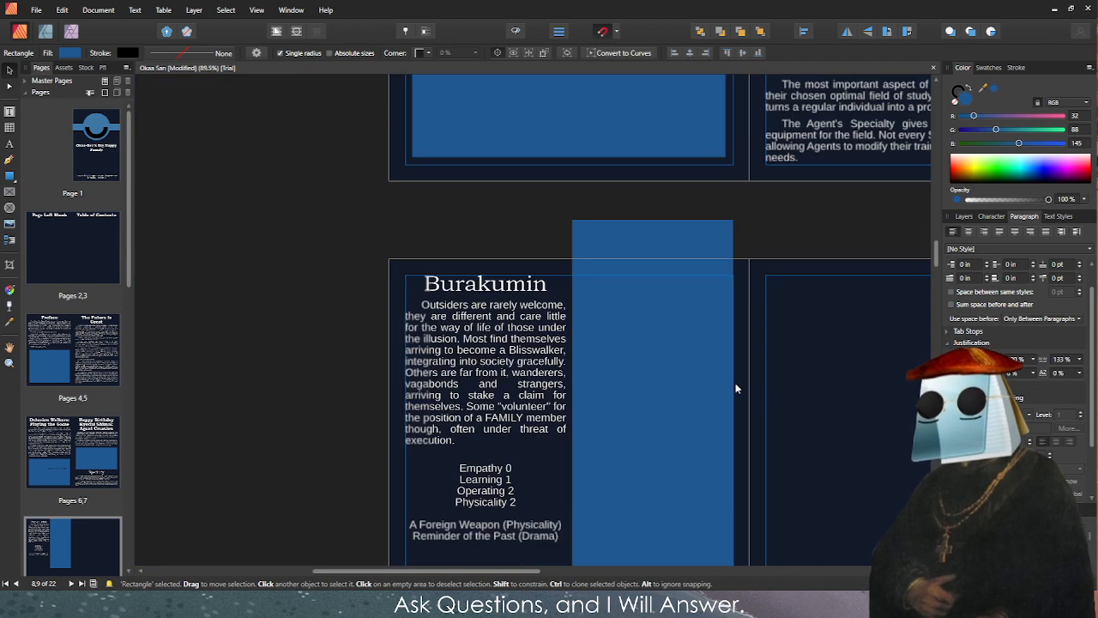
{"action": "scroll", "coordinate": [768, 356], "scroll_direction": "down", "scroll_amount": 4}
{"action": "key", "text": "ctrl+z"}
{"action": "key", "text": "ctrl+z"}
{"action": "key", "text": "ctrl+z"}
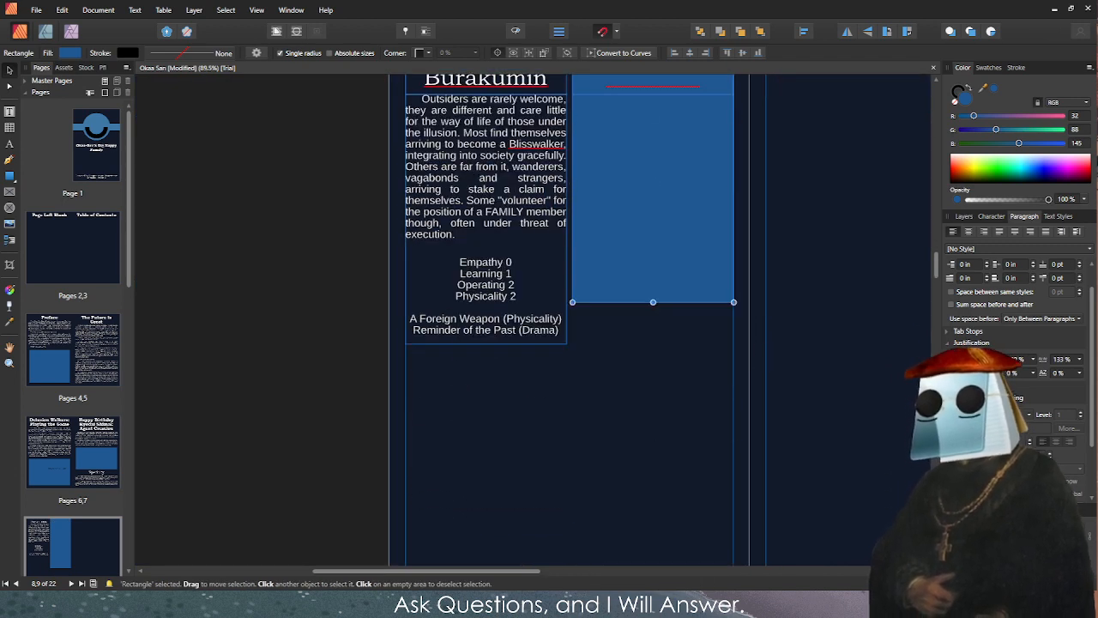
{"action": "key", "text": "ctrl+z"}
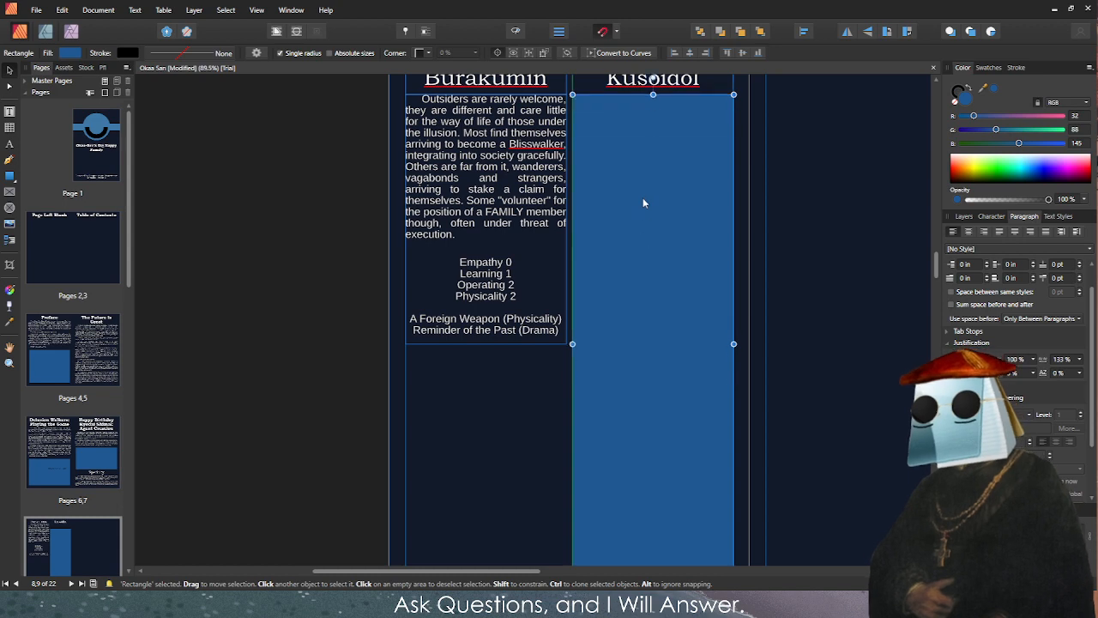
Try to adjust the blue rectangle's edge facing the Burakumin text frame, and undo the last adjustment.
{"action": "left_click", "coordinate": [424, 405]}
{"action": "left_click", "coordinate": [666, 311]}
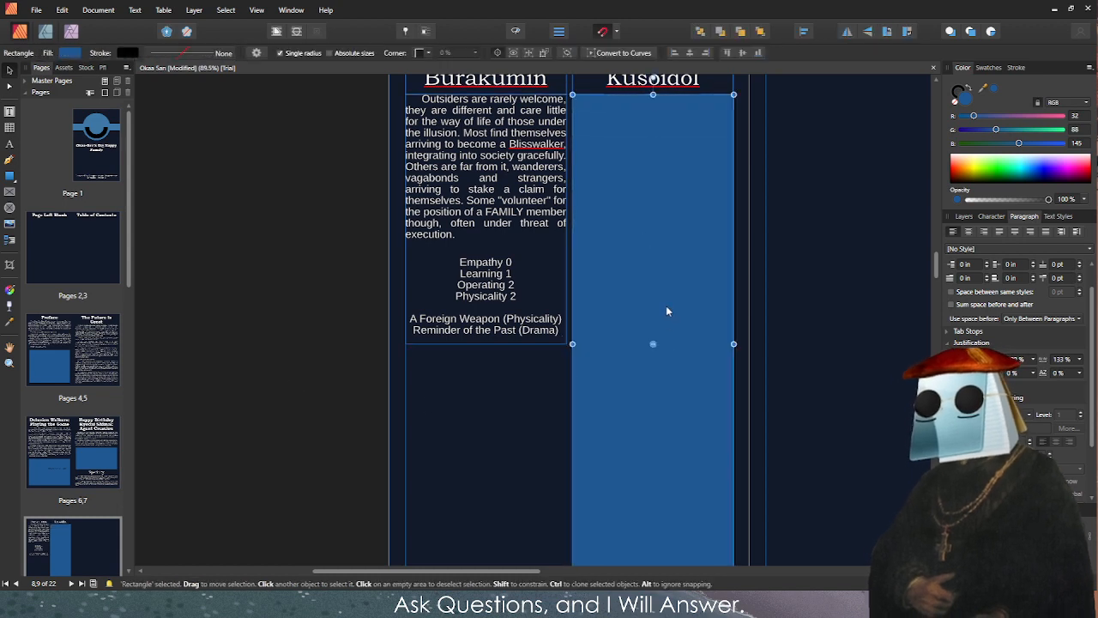
{"action": "scroll", "coordinate": [590, 354], "scroll_direction": "up", "scroll_amount": 5, "text": "ctrl"}
{"action": "scroll", "coordinate": [543, 346], "scroll_direction": "up", "scroll_amount": 1}
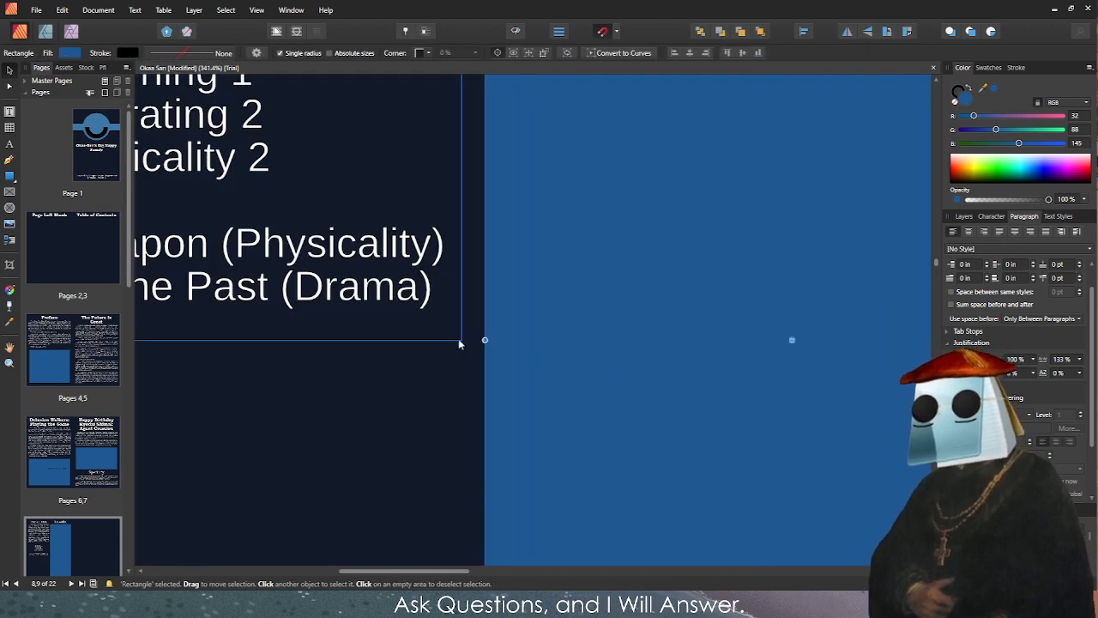
{"action": "mouse_move", "coordinate": [483, 339]}
{"action": "left_mouse_down"}
{"action": "mouse_move", "coordinate": [472, 339]}
{"action": "mouse_move", "coordinate": [484, 340]}
{"action": "left_mouse_up"}
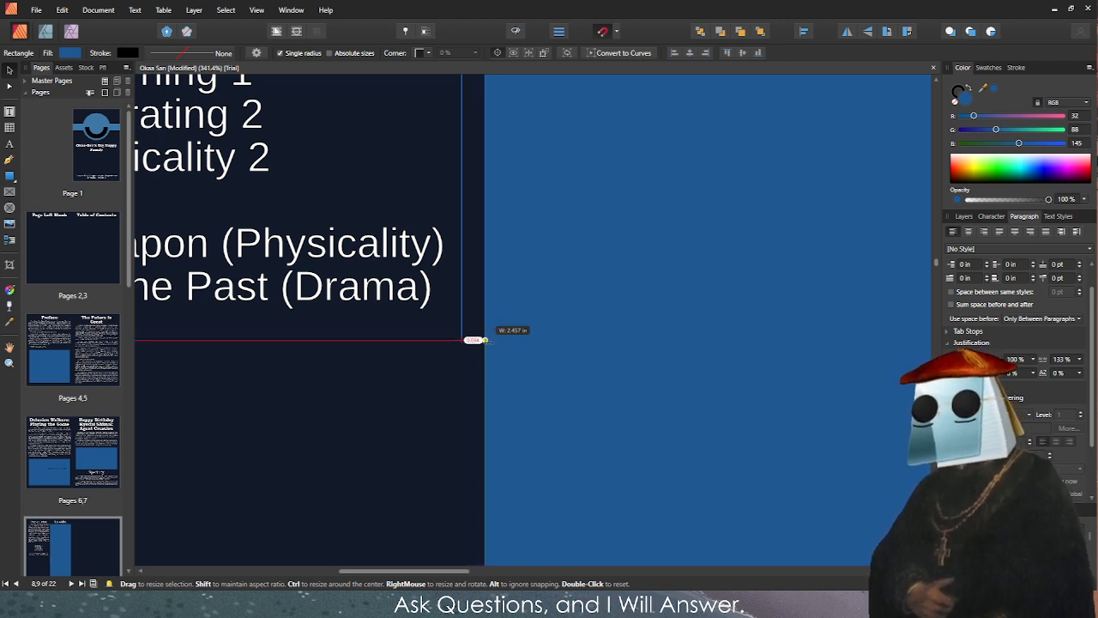
{"action": "left_click_drag", "start_coordinate": [485, 339], "coordinate": [485, 339]}
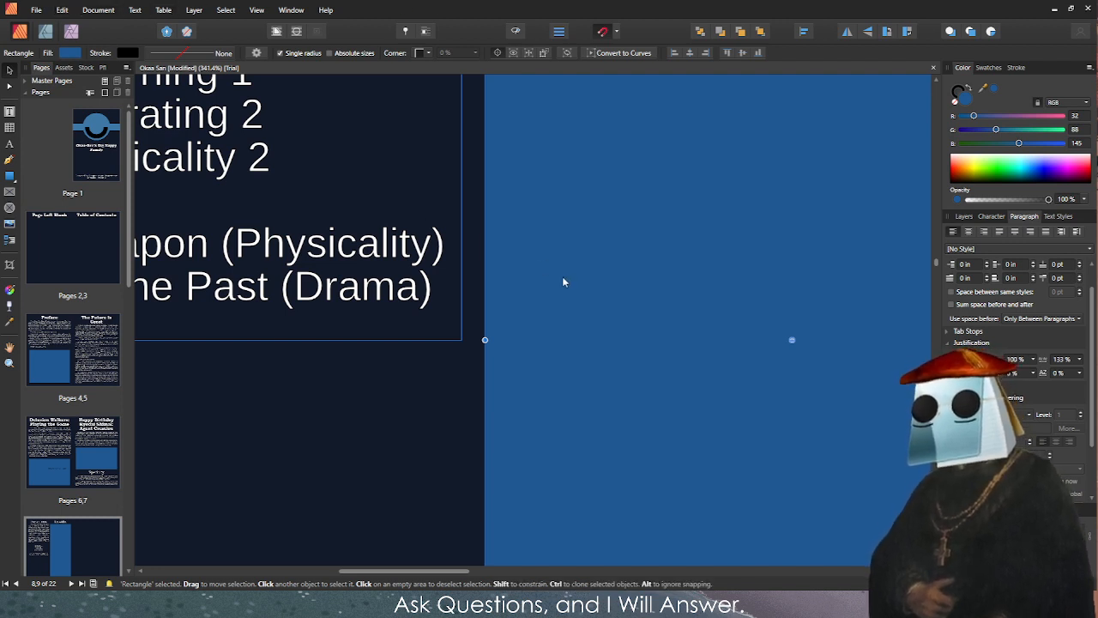
{"action": "left_click_drag", "start_coordinate": [649, 333], "coordinate": [649, 333]}
{"action": "scroll", "coordinate": [649, 333], "scroll_direction": "down", "scroll_amount": 8}
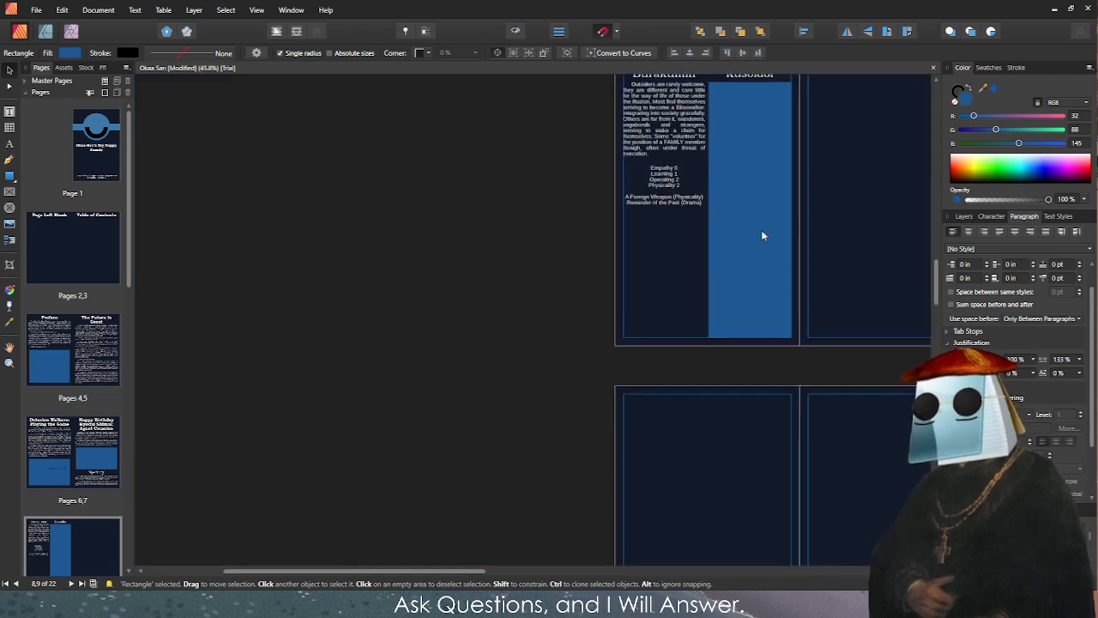
{"action": "scroll", "coordinate": [771, 177], "scroll_direction": "up", "scroll_amount": 6}
{"action": "scroll", "coordinate": [566, 200], "scroll_direction": "down", "scroll_amount": 2}
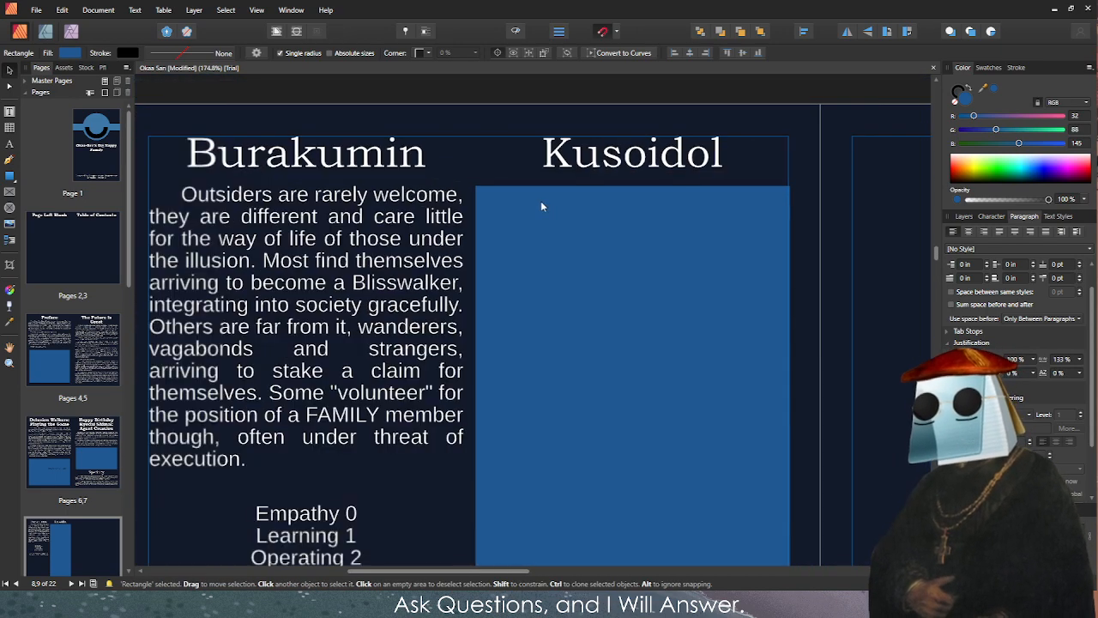
{"action": "key", "text": "ctrl+z"}
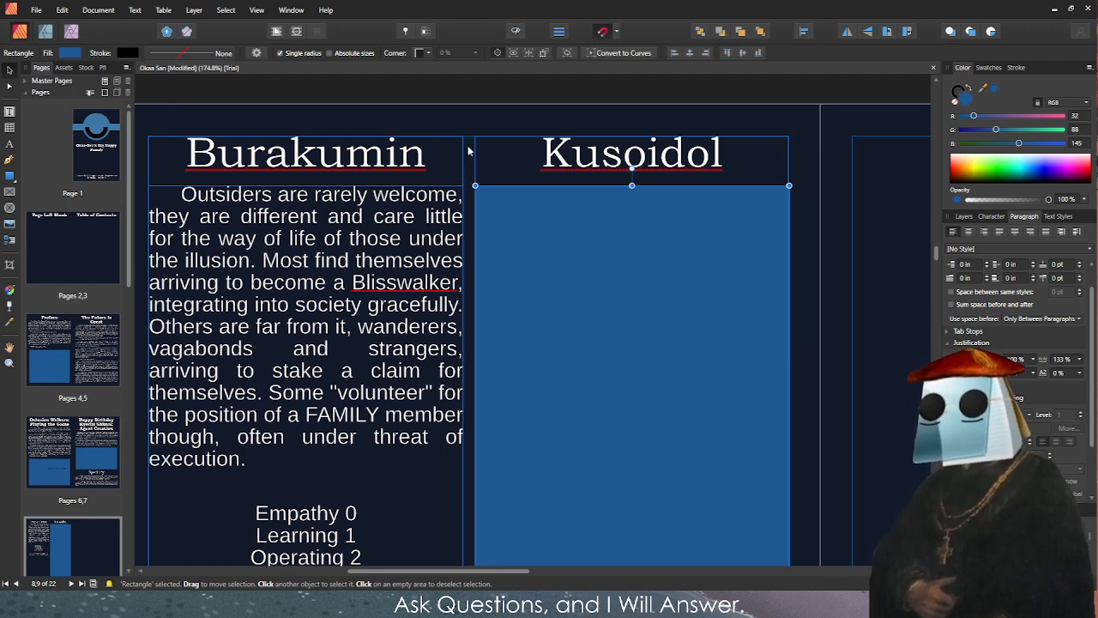
Check the formatting of the Burakumin description against the Body Text sample beside pages 2 and 3.
{"action": "scroll", "coordinate": [424, 205], "scroll_direction": "down", "scroll_amount": 1}
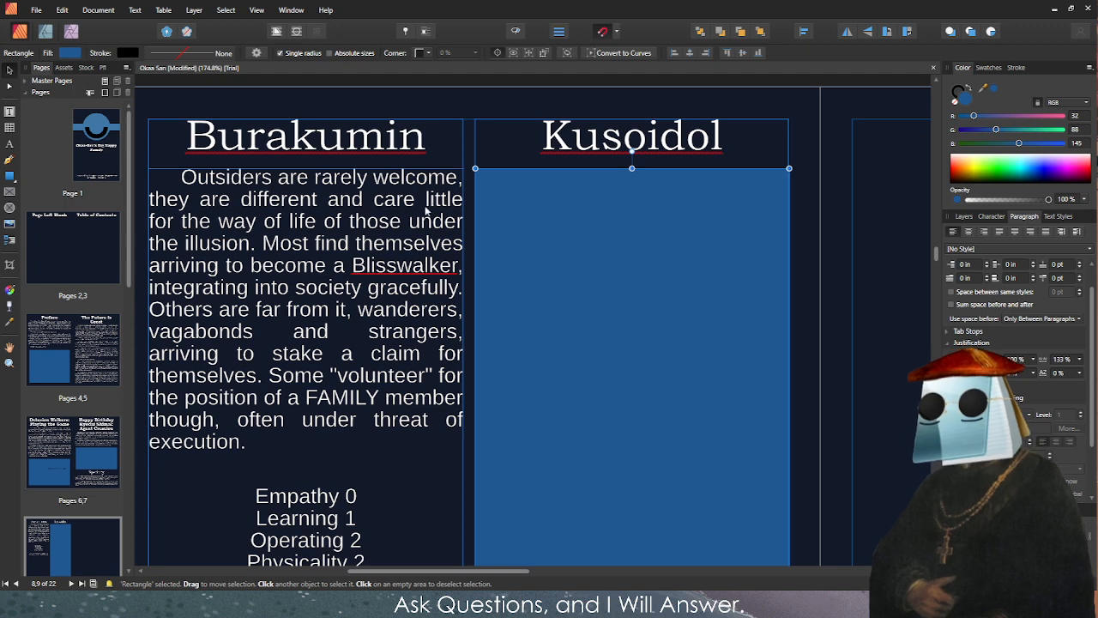
{"action": "left_click", "coordinate": [349, 204]}
{"action": "scroll", "coordinate": [348, 202], "scroll_direction": "down", "scroll_amount": 1}
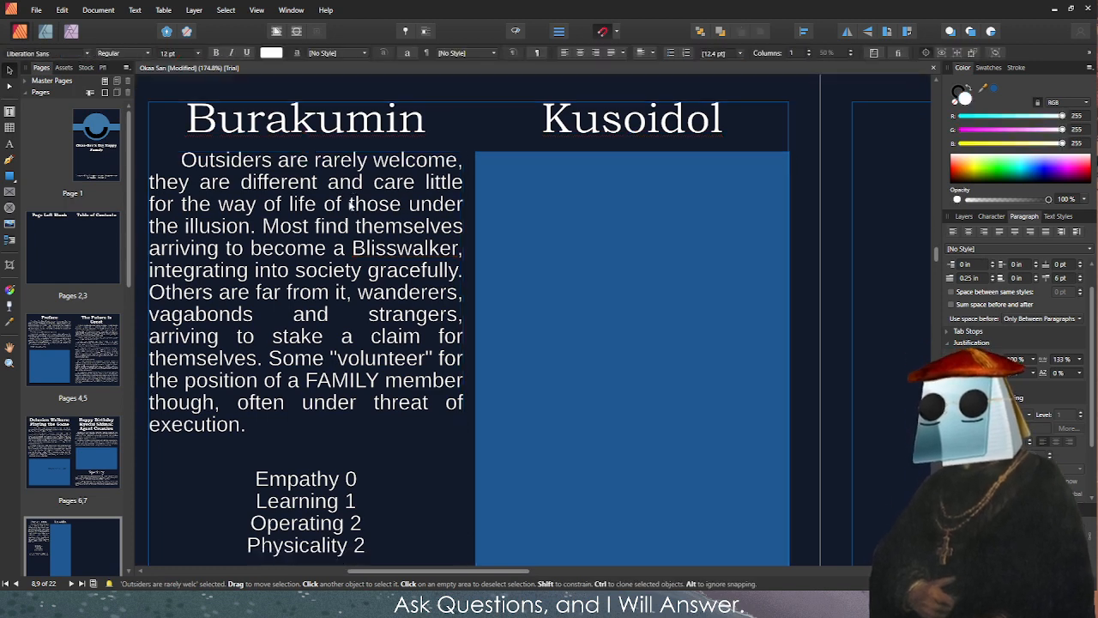
{"action": "scroll", "coordinate": [348, 203], "scroll_direction": "up", "scroll_amount": 7}
{"action": "key", "text": "Escape"}
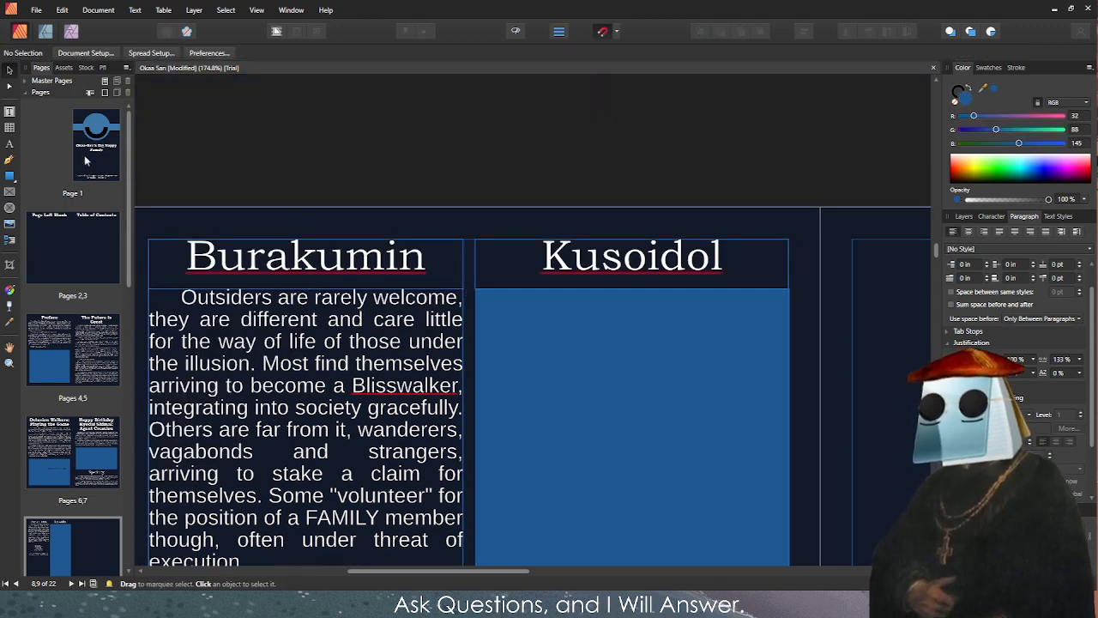
{"action": "double_click", "coordinate": [44, 253]}
{"action": "left_click", "coordinate": [189, 283]}
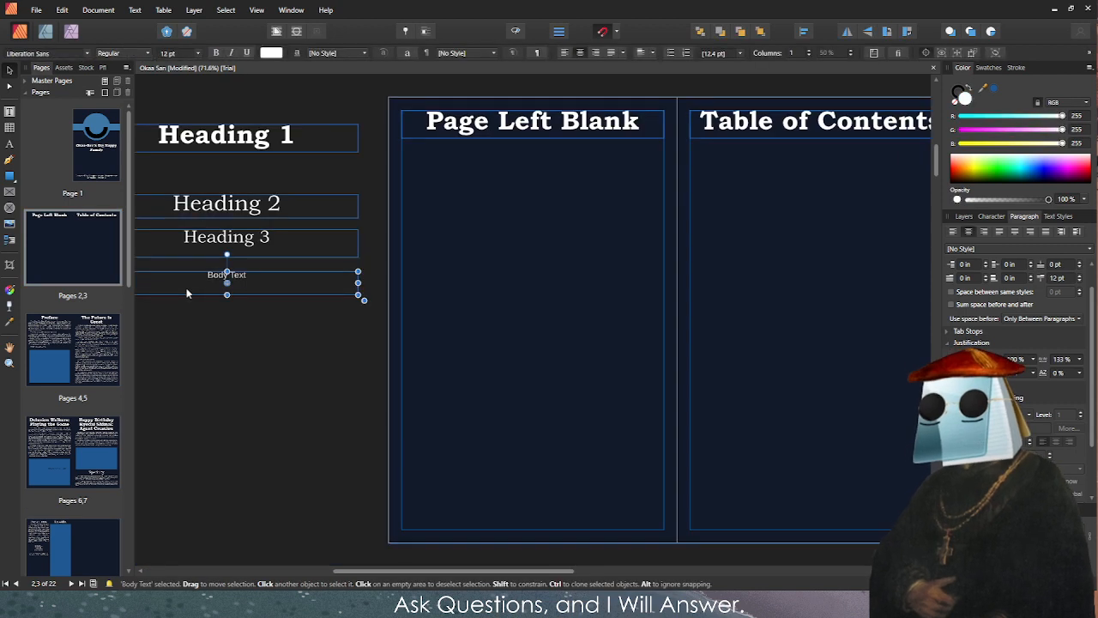
{"action": "triple_click", "coordinate": [204, 274]}
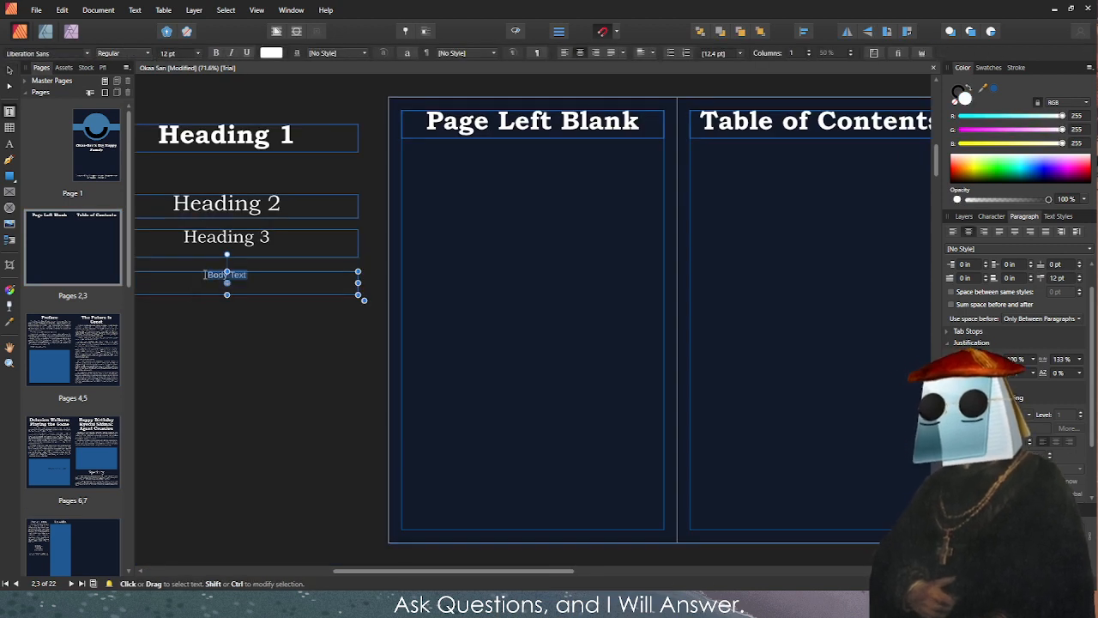
{"action": "left_click", "coordinate": [206, 275]}
{"action": "left_click_drag", "start_coordinate": [206, 274], "coordinate": [299, 284]}
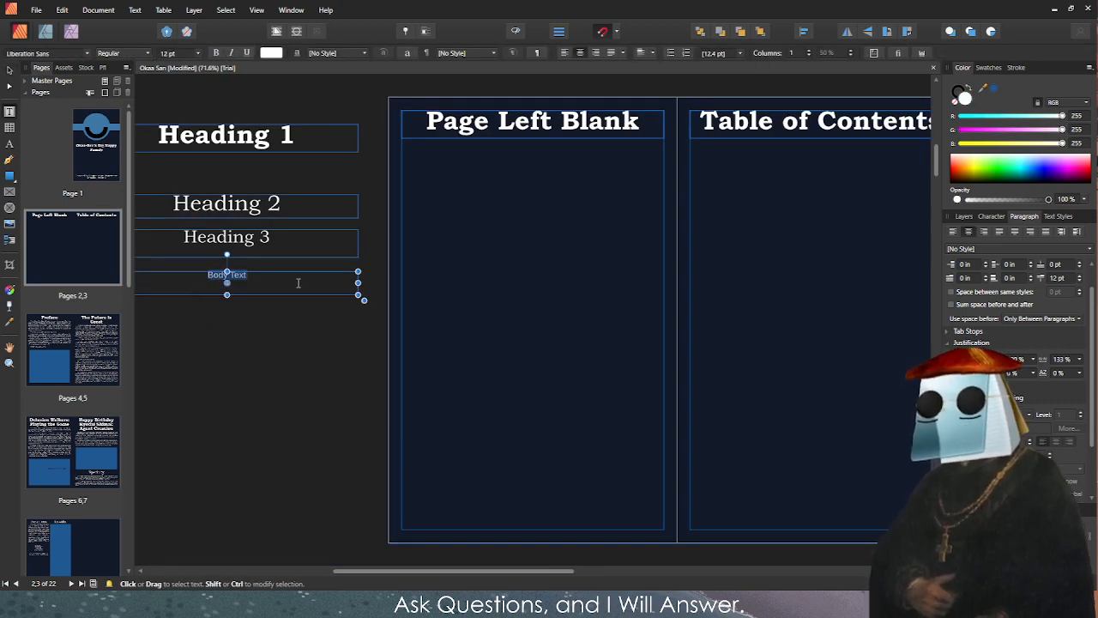
{"action": "left_click", "coordinate": [289, 284]}
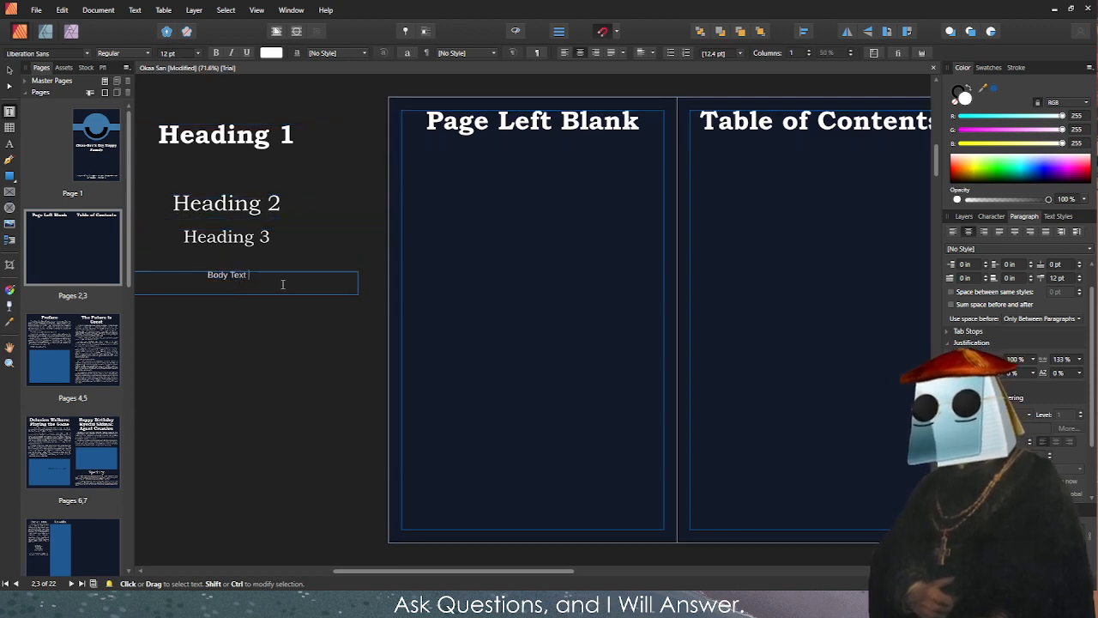
{"action": "key", "text": "Escape"}
Review the body text from the Preface through the Specialty section and the Burakumin description for consistent formatting.
{"action": "scroll", "coordinate": [282, 284], "scroll_direction": "down", "scroll_amount": 5}
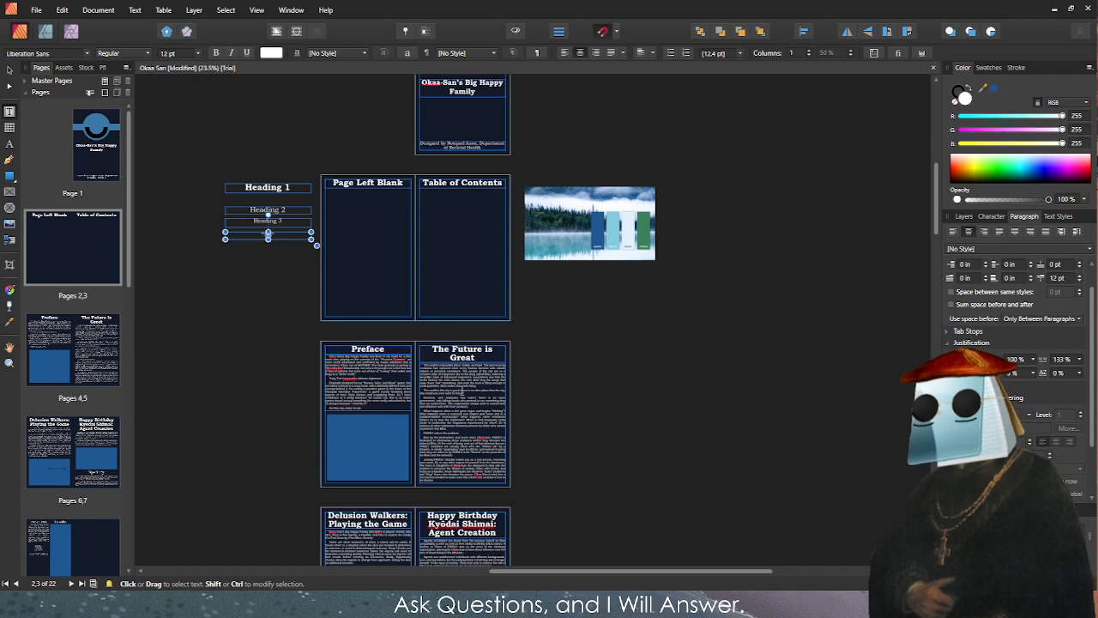
{"action": "left_click", "coordinate": [269, 444]}
{"action": "scroll", "coordinate": [289, 505], "scroll_direction": "up", "scroll_amount": 3}
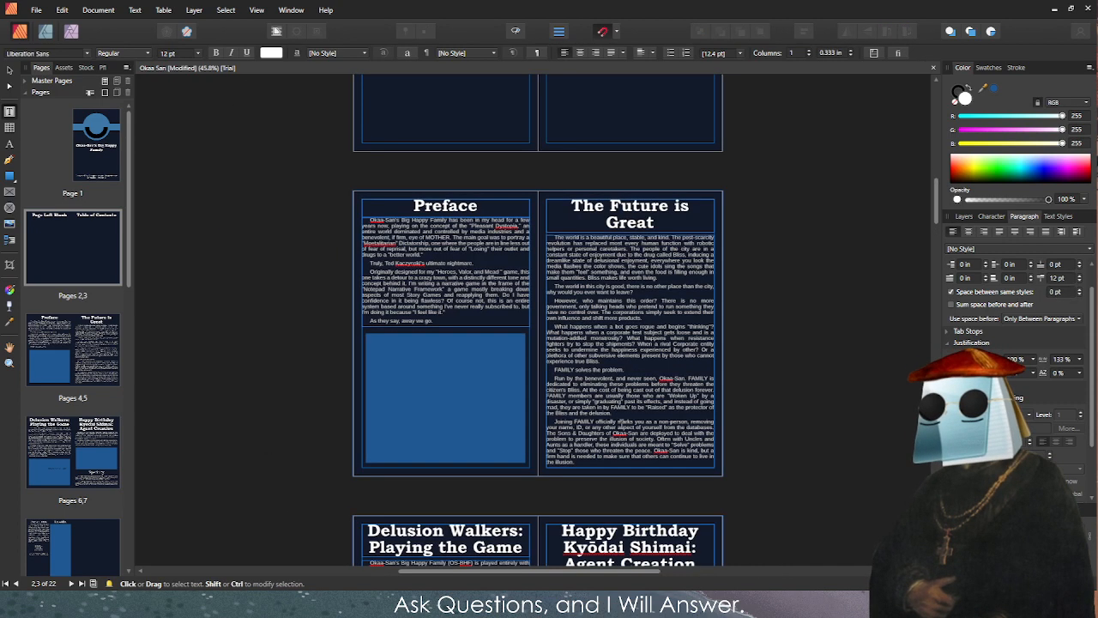
{"action": "scroll", "coordinate": [622, 420], "scroll_direction": "down", "scroll_amount": 5}
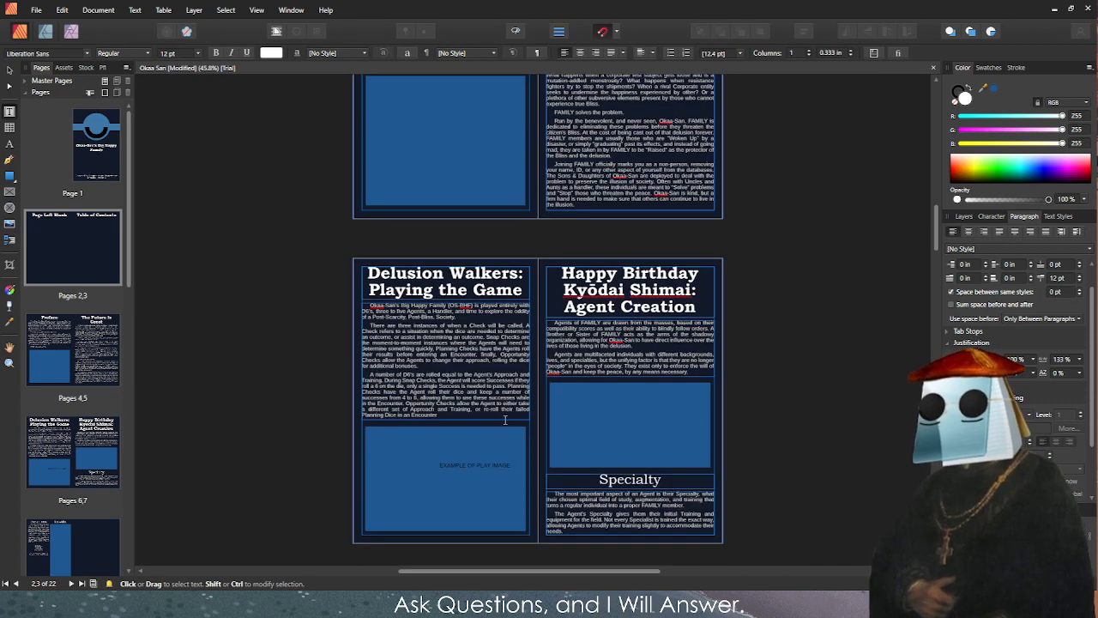
{"action": "scroll", "coordinate": [527, 369], "scroll_direction": "up", "scroll_amount": 1}
{"action": "scroll", "coordinate": [443, 239], "scroll_direction": "down", "scroll_amount": 9}
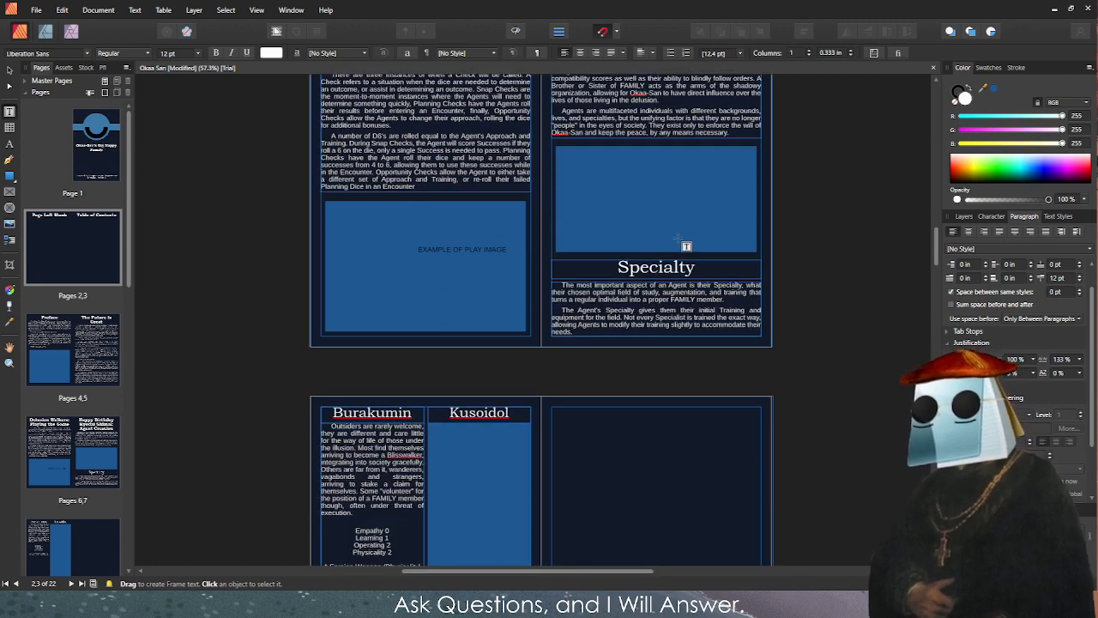
{"action": "scroll", "coordinate": [306, 243], "scroll_direction": "up", "scroll_amount": 4}
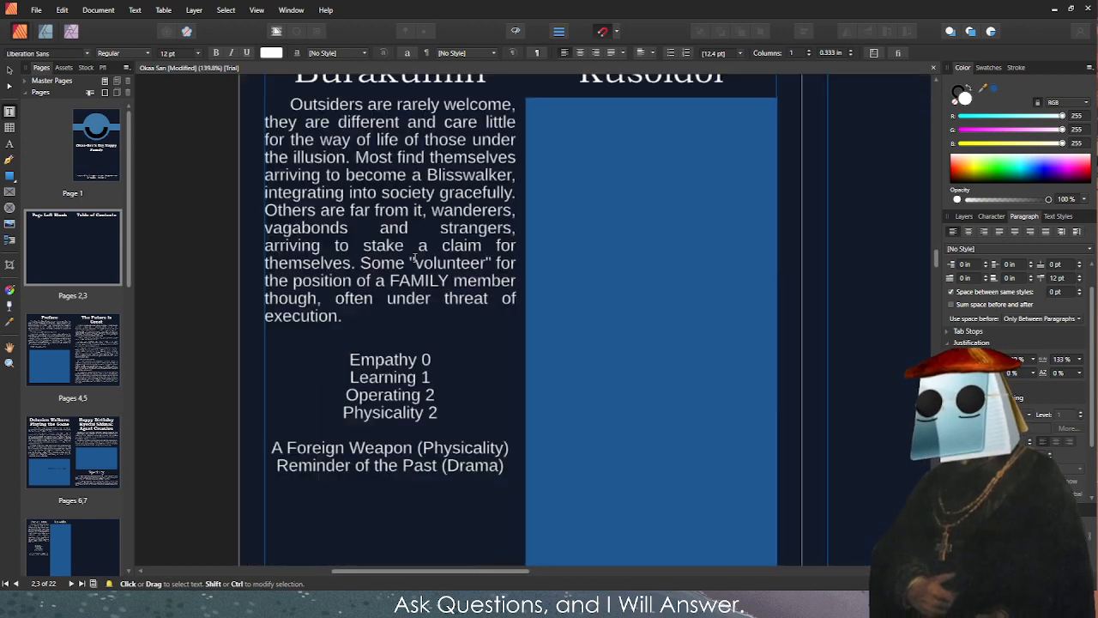
{"action": "scroll", "coordinate": [408, 246], "scroll_direction": "down", "scroll_amount": 4}
{"action": "scroll", "coordinate": [350, 124], "scroll_direction": "up", "scroll_amount": 4}
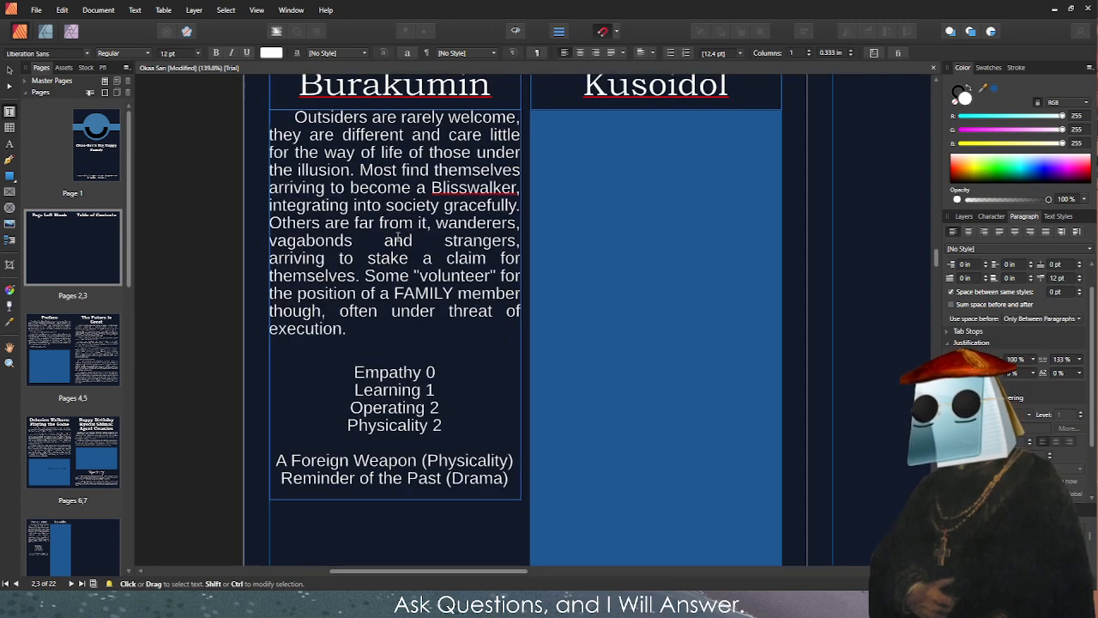
{"action": "scroll", "coordinate": [291, 124], "scroll_direction": "up", "scroll_amount": 1}
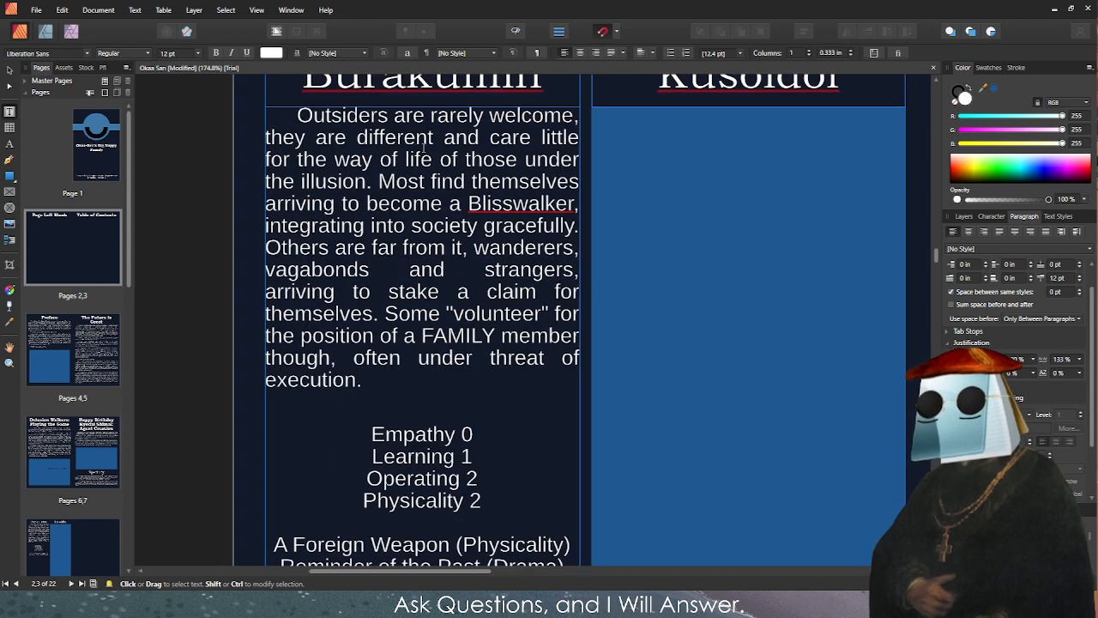
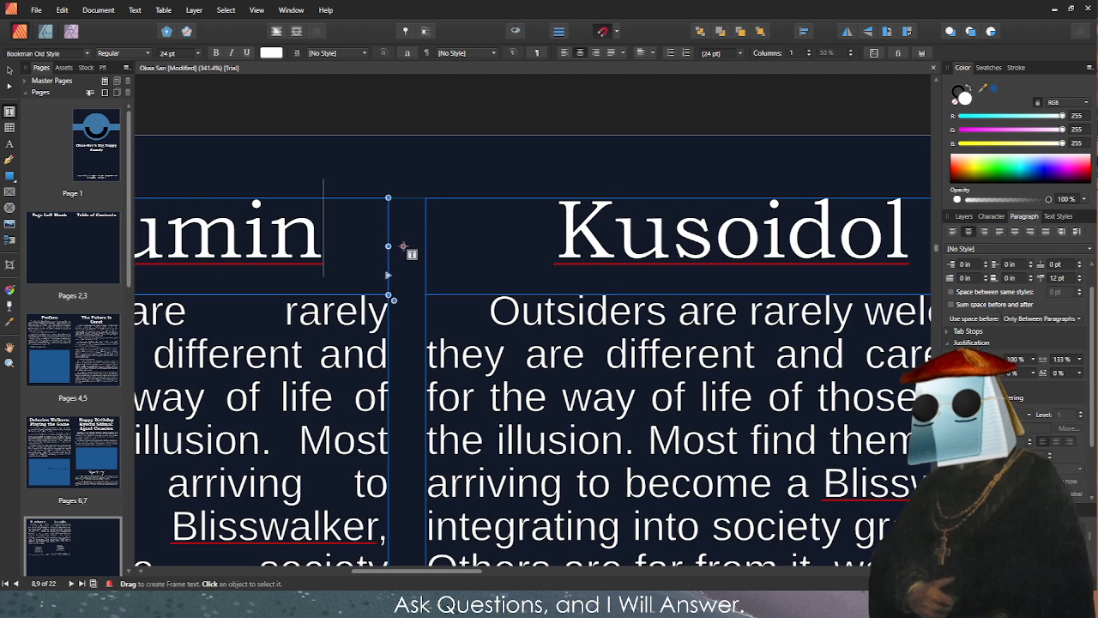
Widen the Burakumin heading and description frames slightly toward the Kusoidol column so that their facing edges line up.
{"action": "left_click_drag", "start_coordinate": [388, 246], "coordinate": [396, 246]}
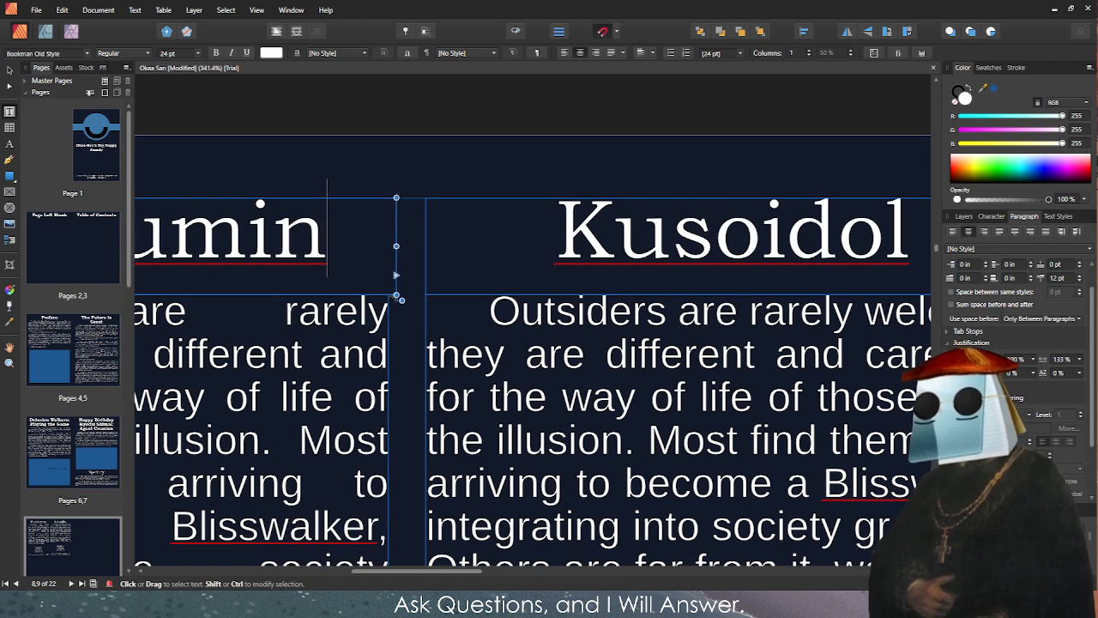
{"action": "key", "text": "Escape"}
{"action": "scroll", "coordinate": [400, 491], "scroll_direction": "down", "scroll_amount": 5}
{"action": "scroll", "coordinate": [400, 491], "scroll_direction": "down", "scroll_amount": 2}
{"action": "left_click", "coordinate": [400, 491]}
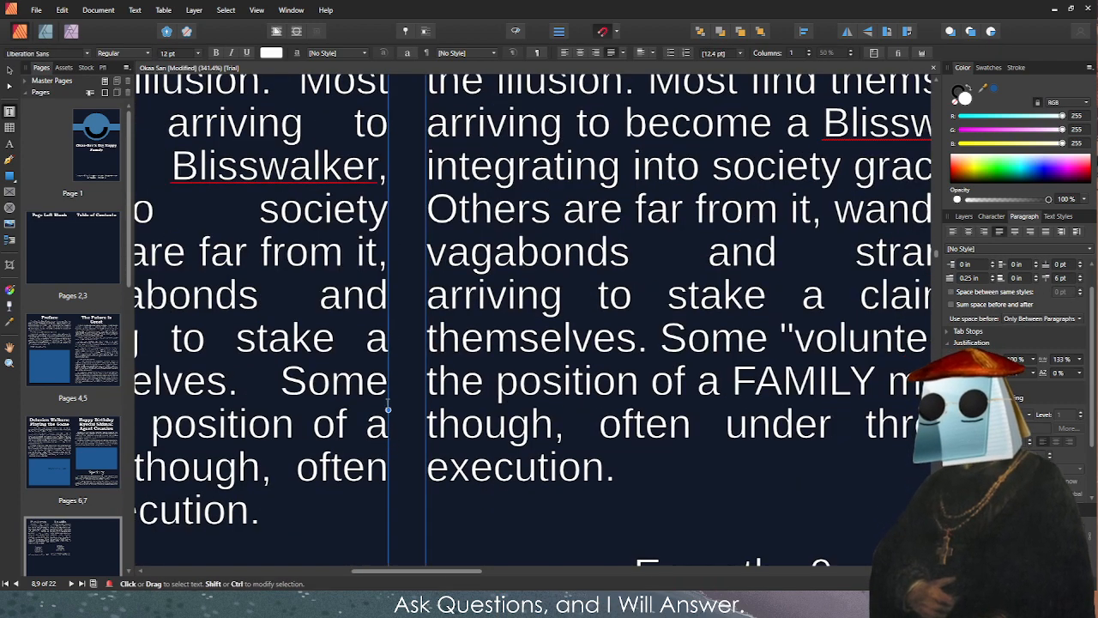
{"action": "left_click_drag", "start_coordinate": [388, 410], "coordinate": [400, 410]}
{"action": "scroll", "coordinate": [400, 410], "scroll_direction": "down", "scroll_amount": 5}
{"action": "scroll", "coordinate": [310, 321], "scroll_direction": "up", "scroll_amount": 5}
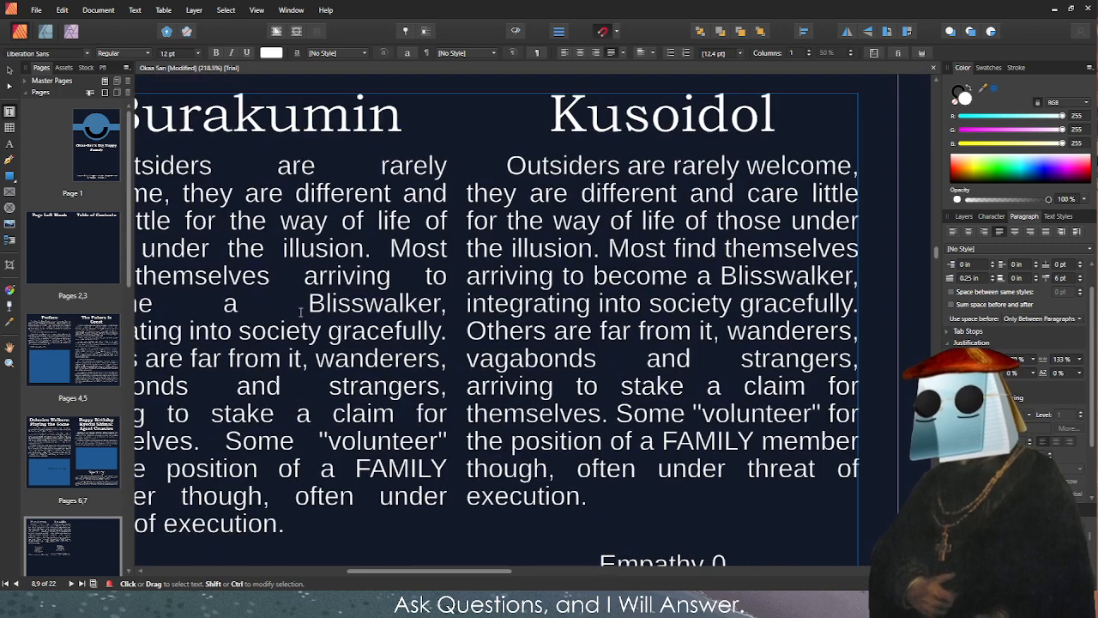
Examine the justified word spacing before "Blisswalker" in the Burakumin description and compare the text flow of both columns.
{"action": "left_click_drag", "start_coordinate": [311, 303], "coordinate": [238, 303]}
{"action": "left_click", "coordinate": [307, 303]}
{"action": "left_click_drag", "start_coordinate": [310, 303], "coordinate": [239, 303]}
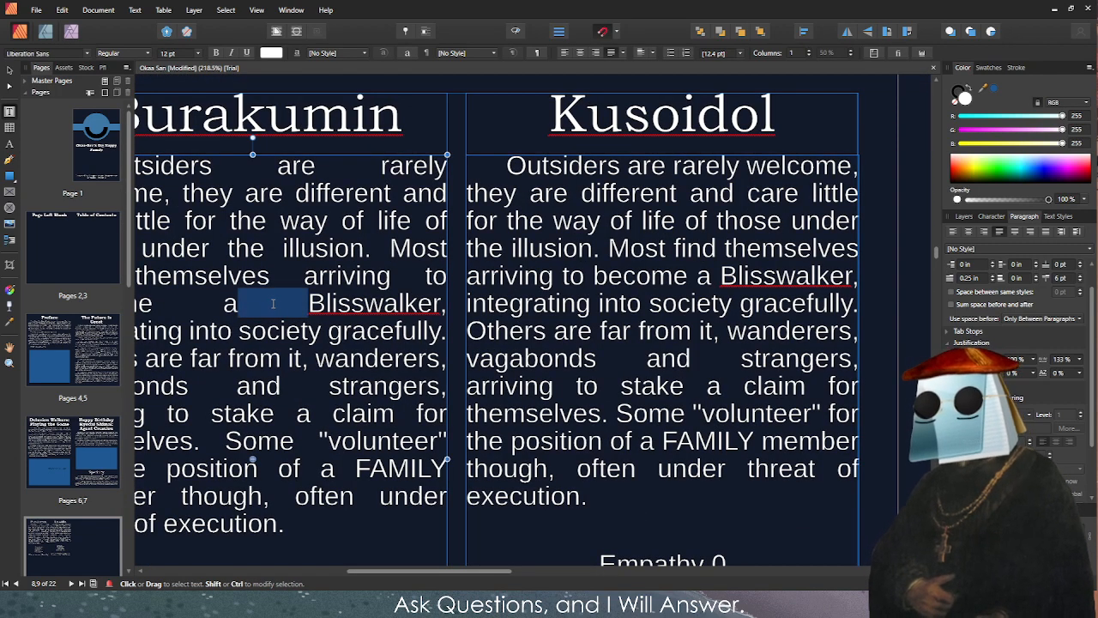
{"action": "scroll", "coordinate": [238, 303], "scroll_direction": "down", "scroll_amount": 6}
{"action": "scroll", "coordinate": [238, 303], "scroll_direction": "up", "scroll_amount": 4}
{"action": "key", "text": "Escape"}
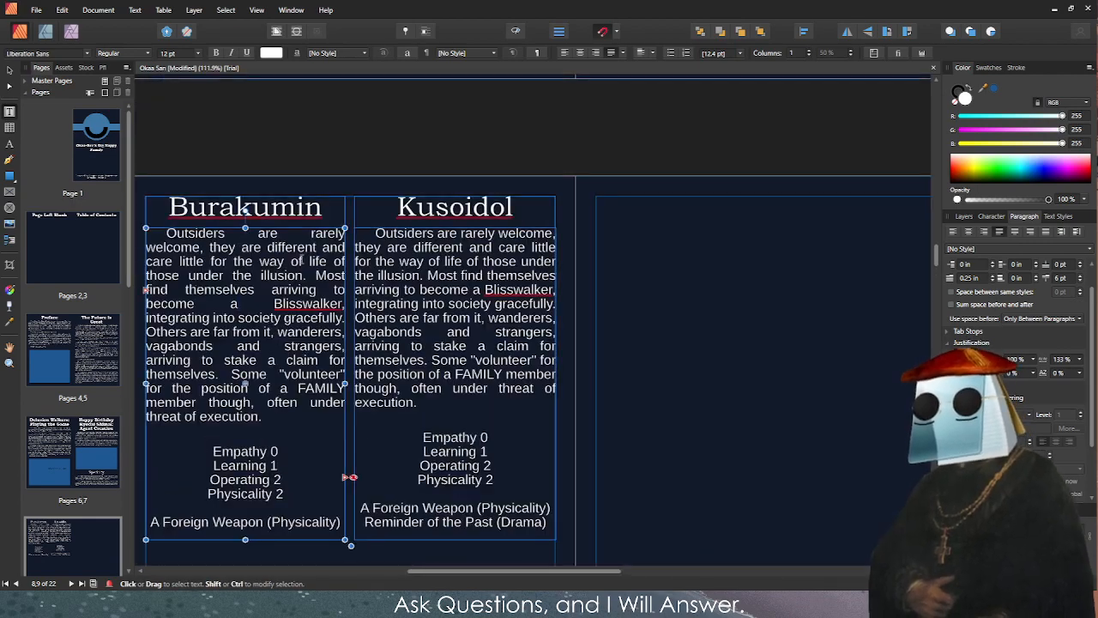
{"action": "scroll", "coordinate": [309, 223], "scroll_direction": "down", "scroll_amount": 2}
{"action": "scroll", "coordinate": [247, 228], "scroll_direction": "up", "scroll_amount": 4}
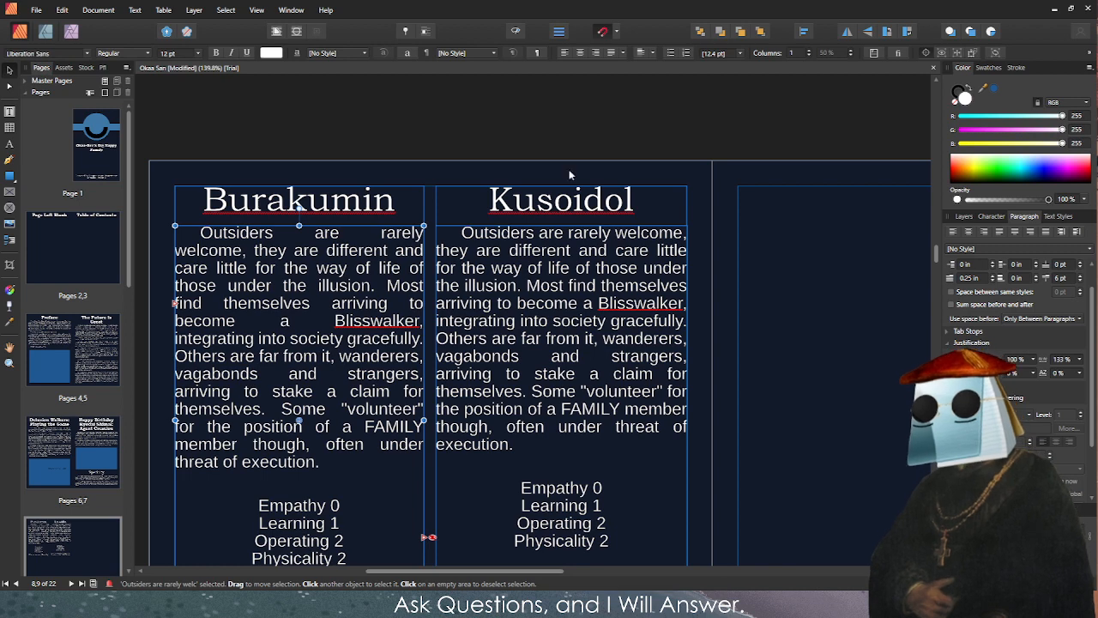
Try left-aligned and centred text in the Burakumin description frame.
{"action": "left_click", "coordinate": [565, 53]}
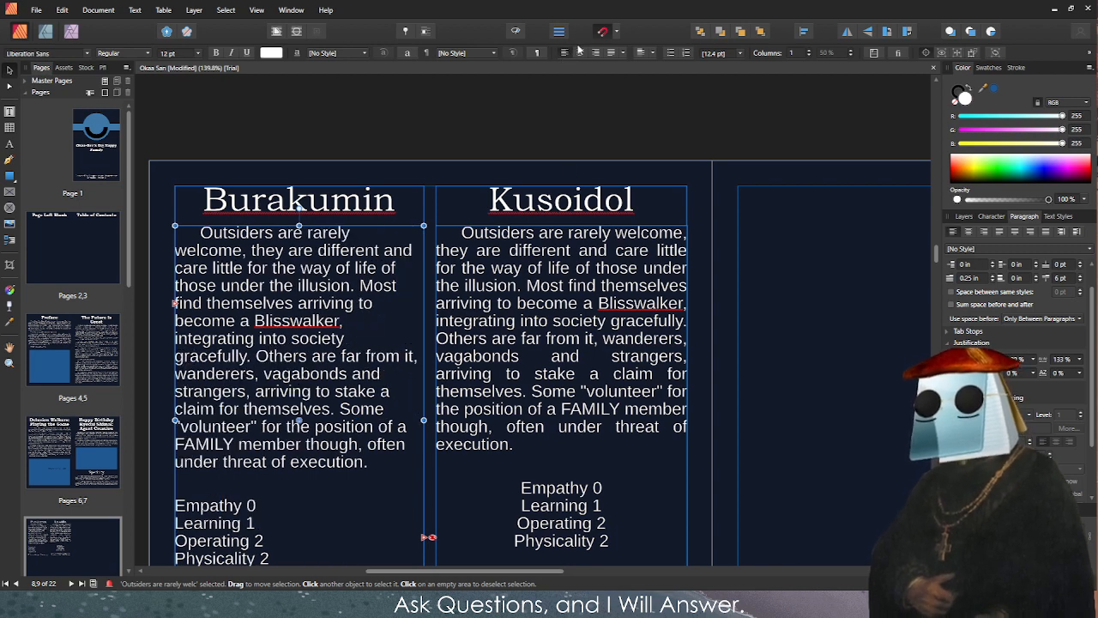
{"action": "left_click", "coordinate": [580, 53]}
{"action": "key", "text": "ctrl+z"}
{"action": "key", "text": "ctrl+z"}
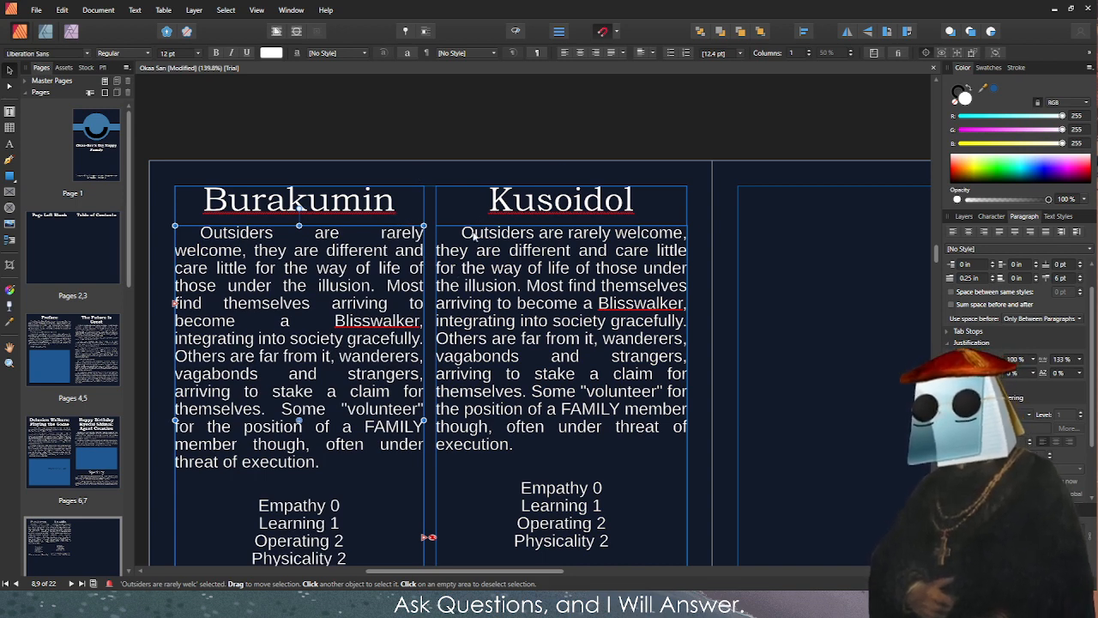
Move the Kusoidol heading and description onto the facing page and widen the Burakumin heading and description to the full width between the margins.
{"action": "left_click", "coordinate": [474, 273]}
{"action": "left_click_drag", "start_coordinate": [472, 206], "coordinate": [897, 244]}
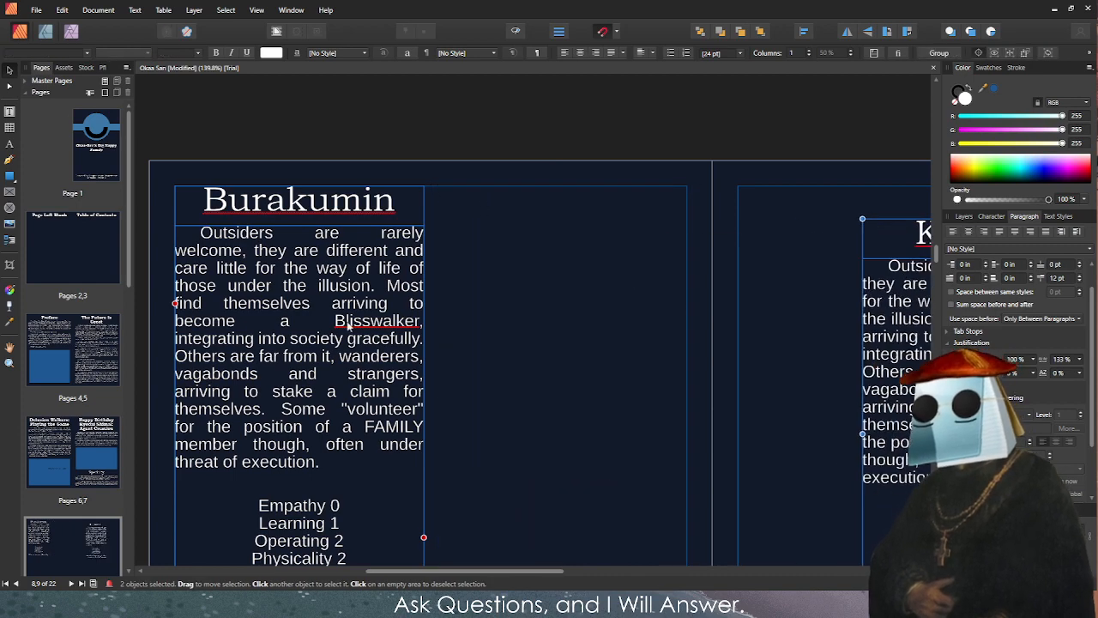
{"action": "left_click", "coordinate": [403, 403]}
{"action": "left_click_drag", "start_coordinate": [423, 420], "coordinate": [687, 420]}
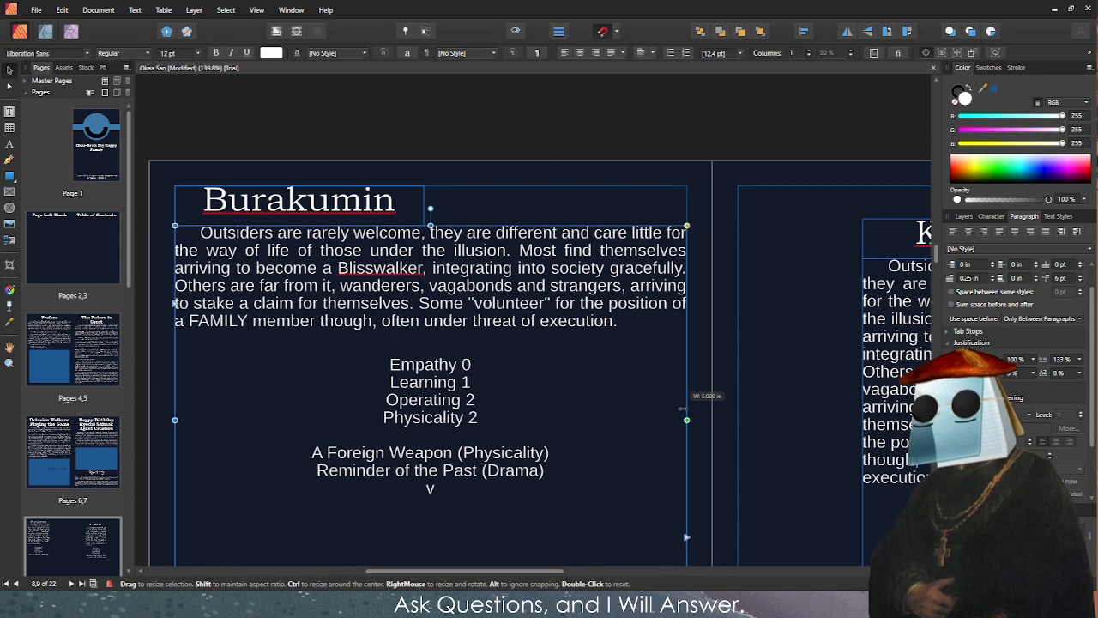
{"action": "left_click", "coordinate": [412, 202]}
{"action": "left_click_drag", "start_coordinate": [424, 206], "coordinate": [686, 206]}
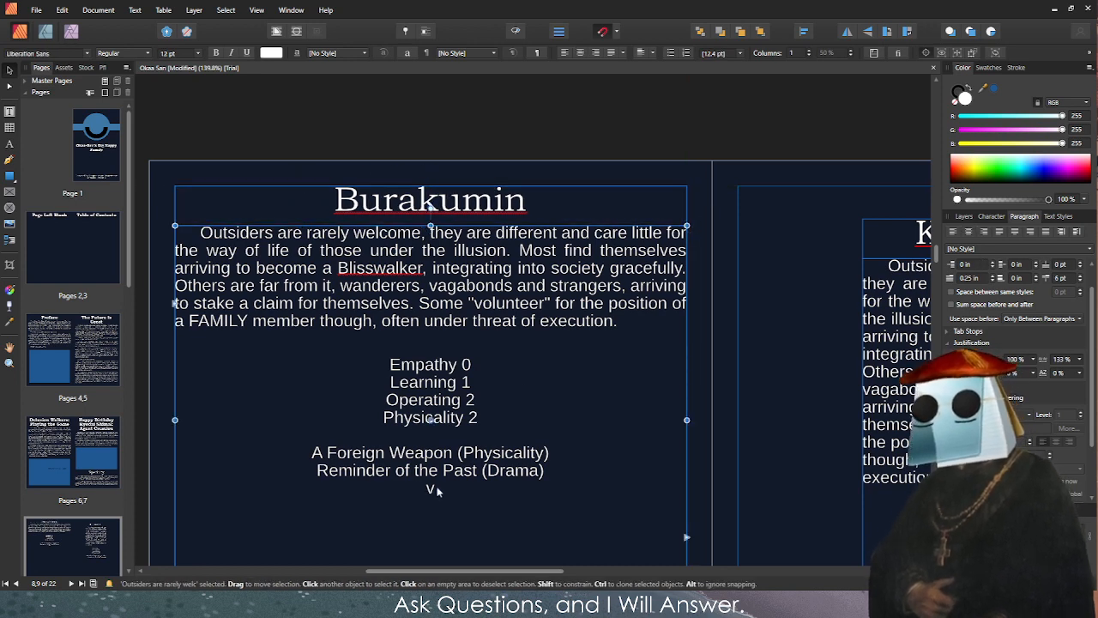
Delete the stray "v" below Reminder of the Past (Drama) and shorten the Burakumin description frame to end just below that line.
{"action": "double_click", "coordinate": [437, 487]}
{"action": "key", "text": "BackSpace"}
{"action": "key", "text": "BackSpace"}
{"action": "scroll", "coordinate": [436, 490], "scroll_direction": "down", "scroll_amount": 3}
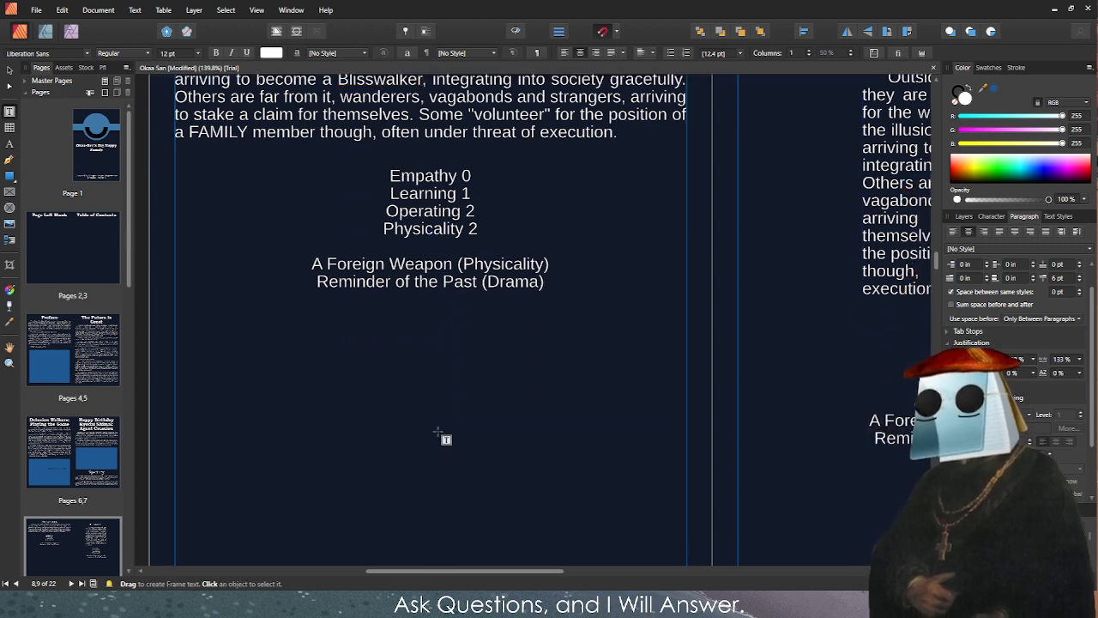
{"action": "type", "text": "v"}
{"action": "key", "text": "BackSpace"}
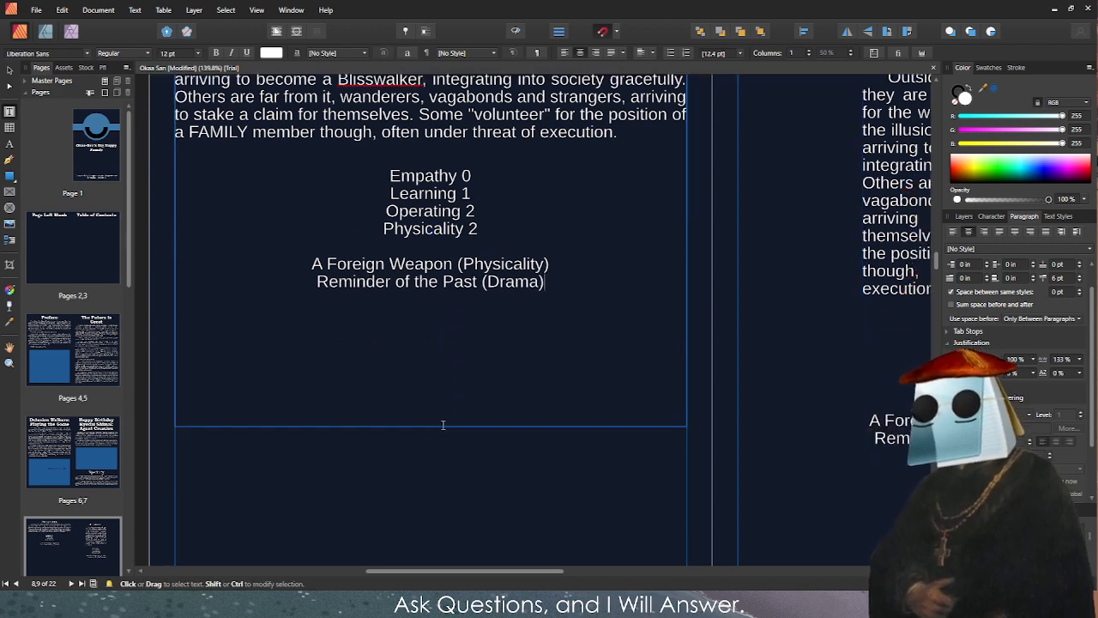
{"action": "key", "text": "Escape"}
{"action": "left_click_drag", "start_coordinate": [431, 427], "coordinate": [455, 296]}
{"action": "left_click", "coordinate": [459, 305]}
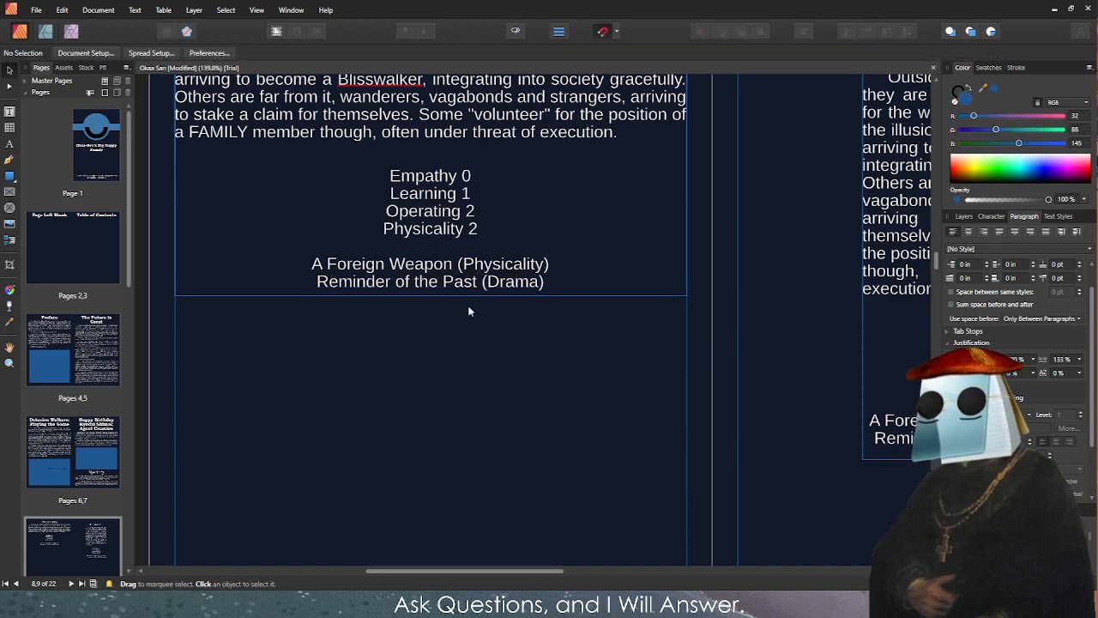
Move the Kusoidol heading and description back to the left-hand page, stacked below the Burakumin section.
{"action": "scroll", "coordinate": [473, 292], "scroll_direction": "down", "scroll_amount": 4}
{"action": "scroll", "coordinate": [378, 266], "scroll_direction": "up", "scroll_amount": 2}
{"action": "scroll", "coordinate": [377, 267], "scroll_direction": "down", "scroll_amount": 5}
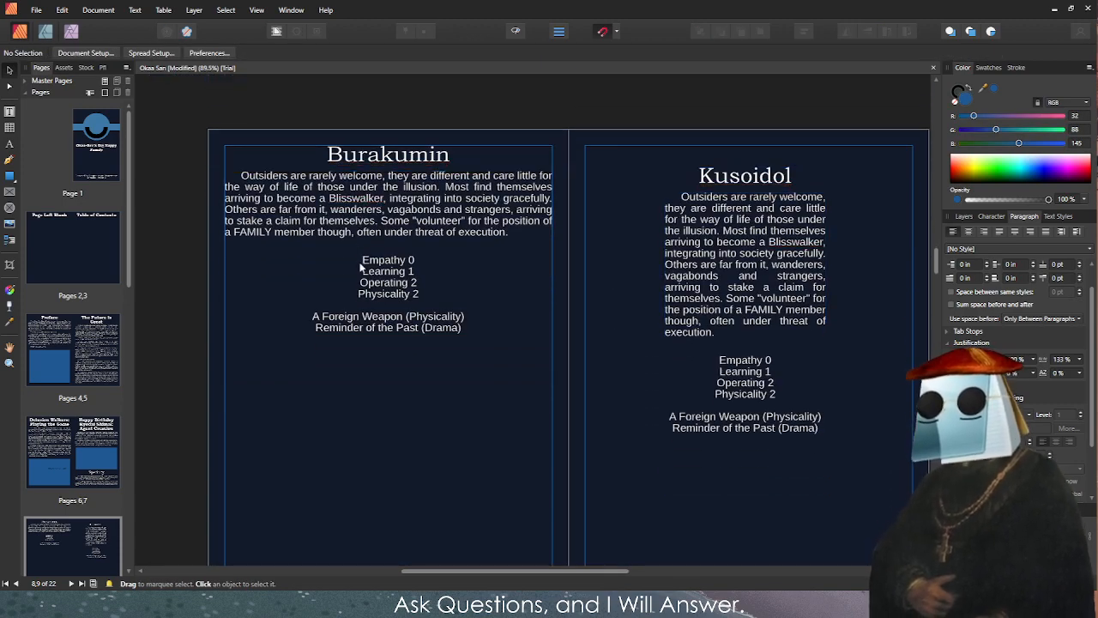
{"action": "scroll", "coordinate": [729, 248], "scroll_direction": "up", "scroll_amount": 1}
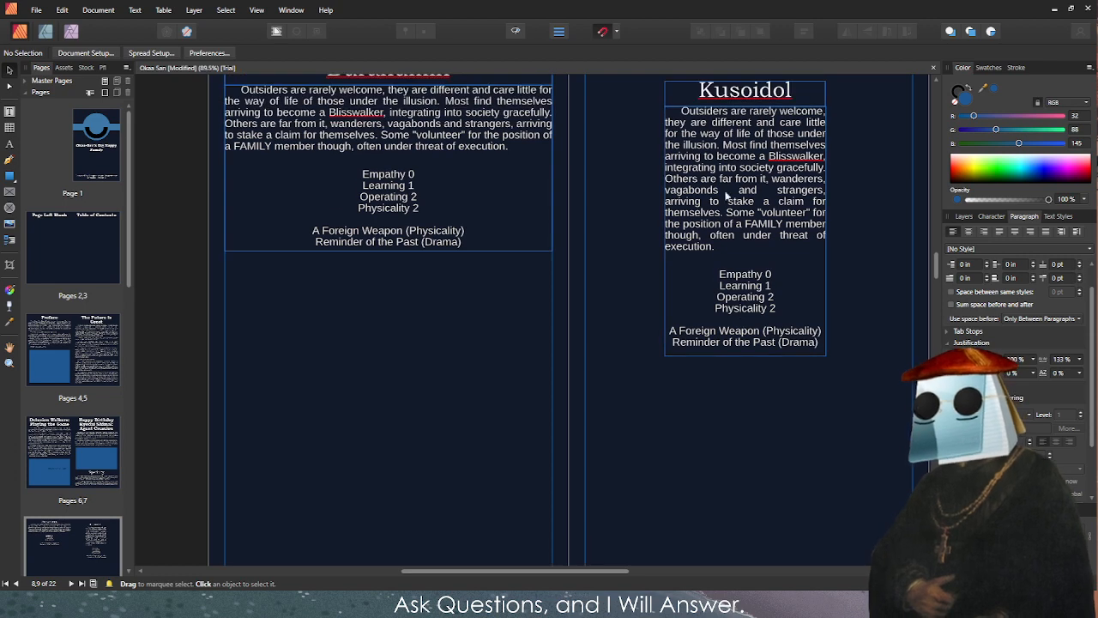
{"action": "left_click", "coordinate": [725, 210]}
{"action": "scroll", "coordinate": [731, 145], "scroll_direction": "up", "scroll_amount": 1}
{"action": "left_click_drag", "start_coordinate": [727, 149], "coordinate": [290, 463]}
{"action": "left_click_drag", "start_coordinate": [748, 200], "coordinate": [309, 376]}
{"action": "scroll", "coordinate": [350, 409], "scroll_direction": "down", "scroll_amount": 1}
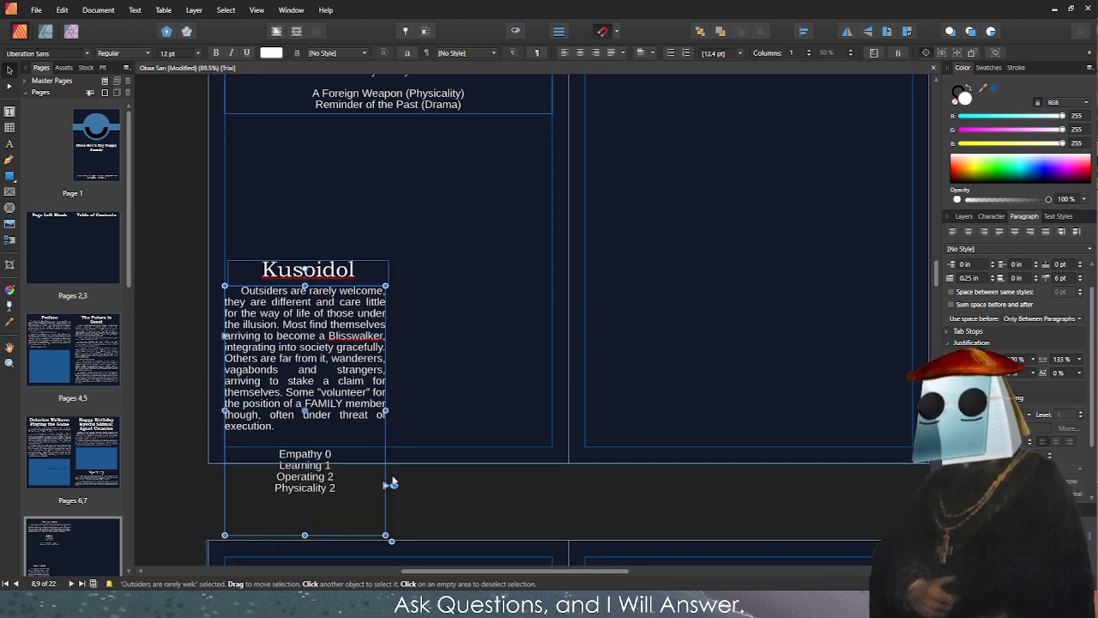
Widen the Kusoidol heading and description to both side margins and shorten the description frame to end at the bottom margin.
{"action": "left_click_drag", "start_coordinate": [387, 409], "coordinate": [552, 403]}
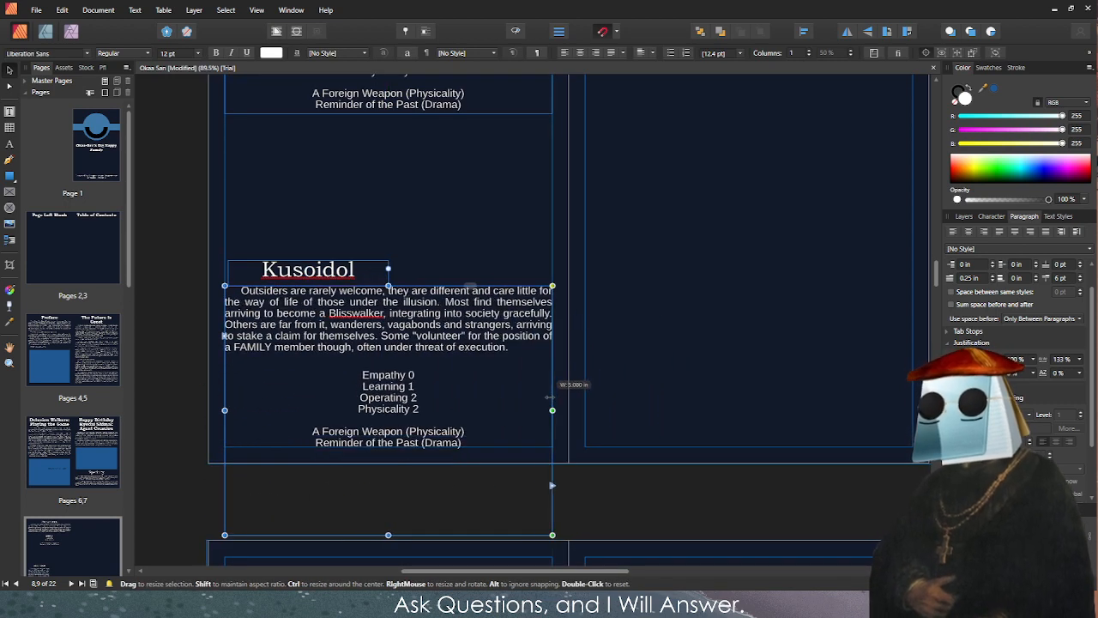
{"action": "left_click_drag", "start_coordinate": [552, 485], "coordinate": [558, 447]}
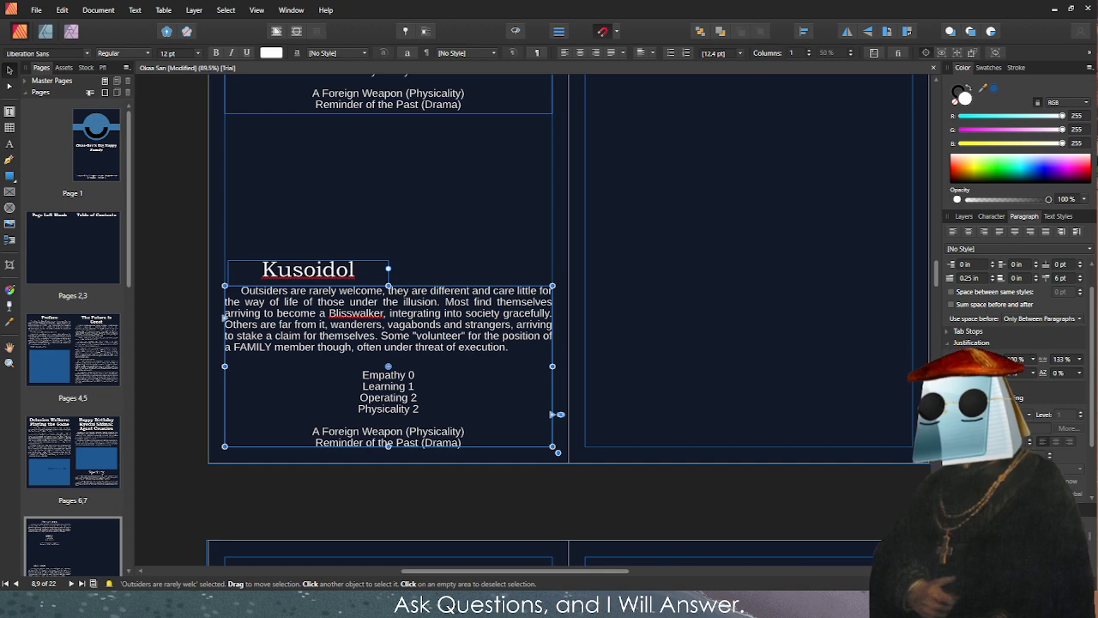
{"action": "left_click_drag", "start_coordinate": [432, 314], "coordinate": [427, 314]}
{"action": "left_click", "coordinate": [348, 271]}
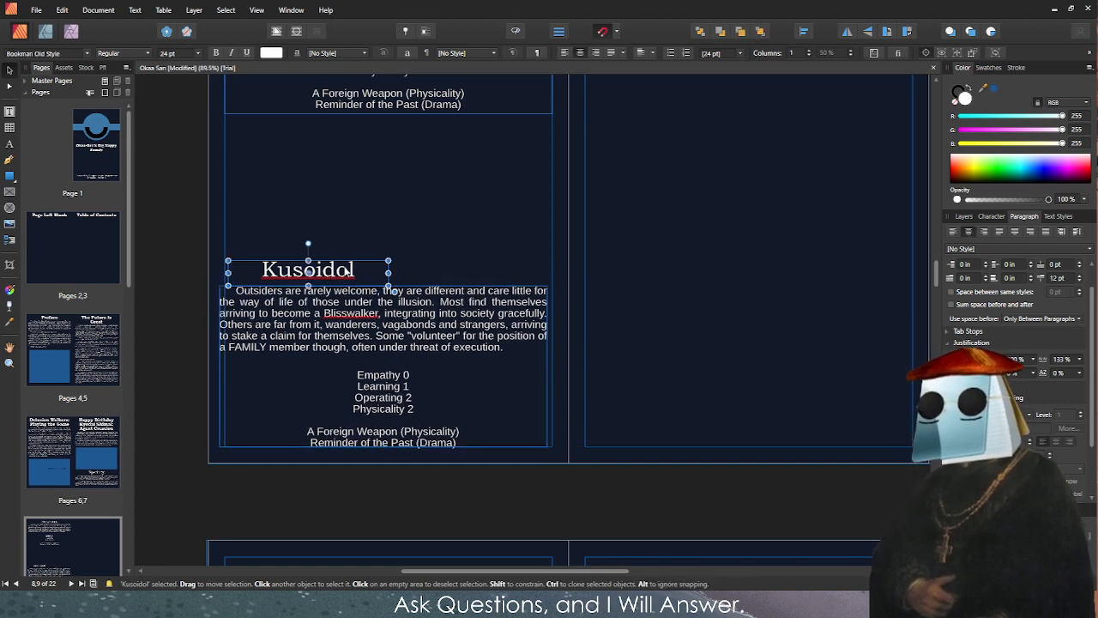
{"action": "left_click", "coordinate": [551, 411]}
{"action": "left_click_drag", "start_coordinate": [556, 414], "coordinate": [555, 414]}
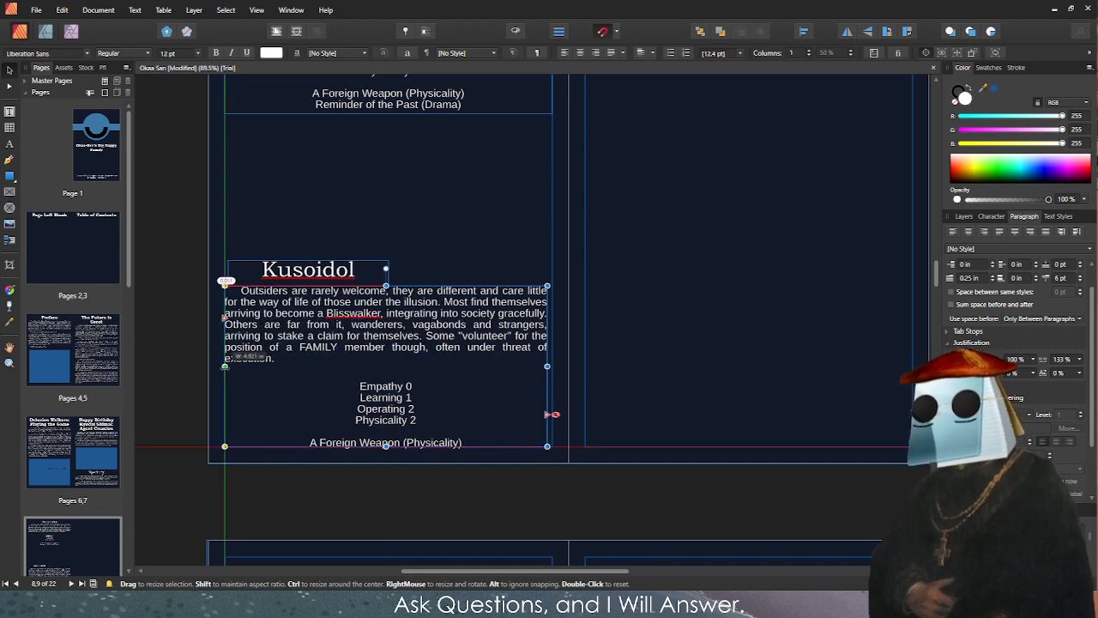
{"action": "left_click", "coordinate": [351, 278]}
{"action": "left_click_drag", "start_coordinate": [385, 272], "coordinate": [552, 272]}
{"action": "left_click", "coordinate": [551, 415]}
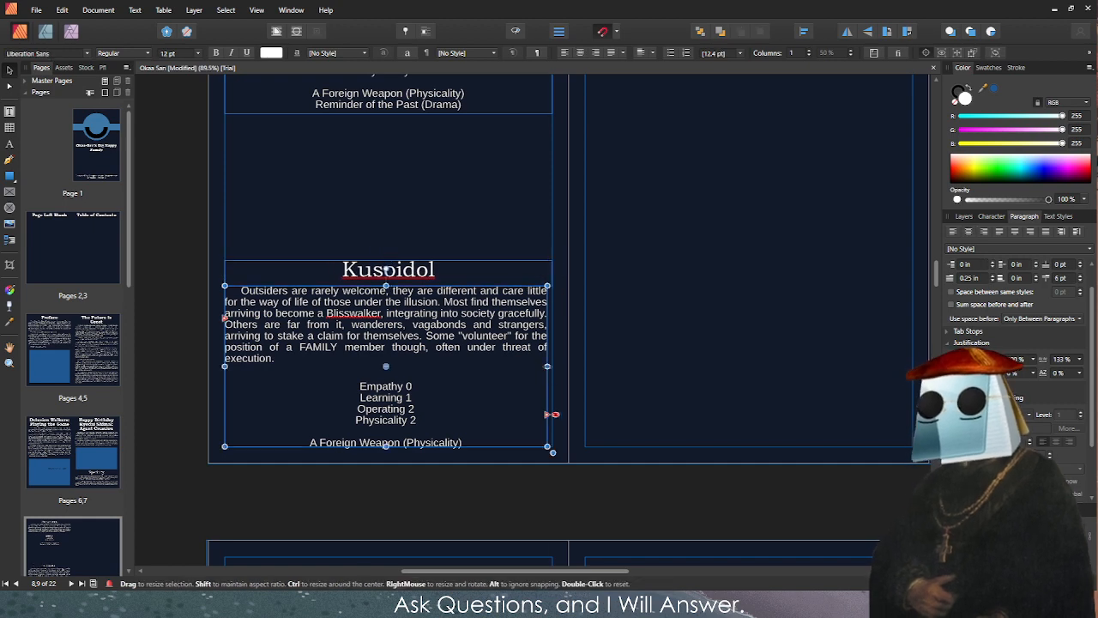
{"action": "left_click_drag", "start_coordinate": [553, 414], "coordinate": [558, 414]}
{"action": "left_click", "coordinate": [192, 352]}
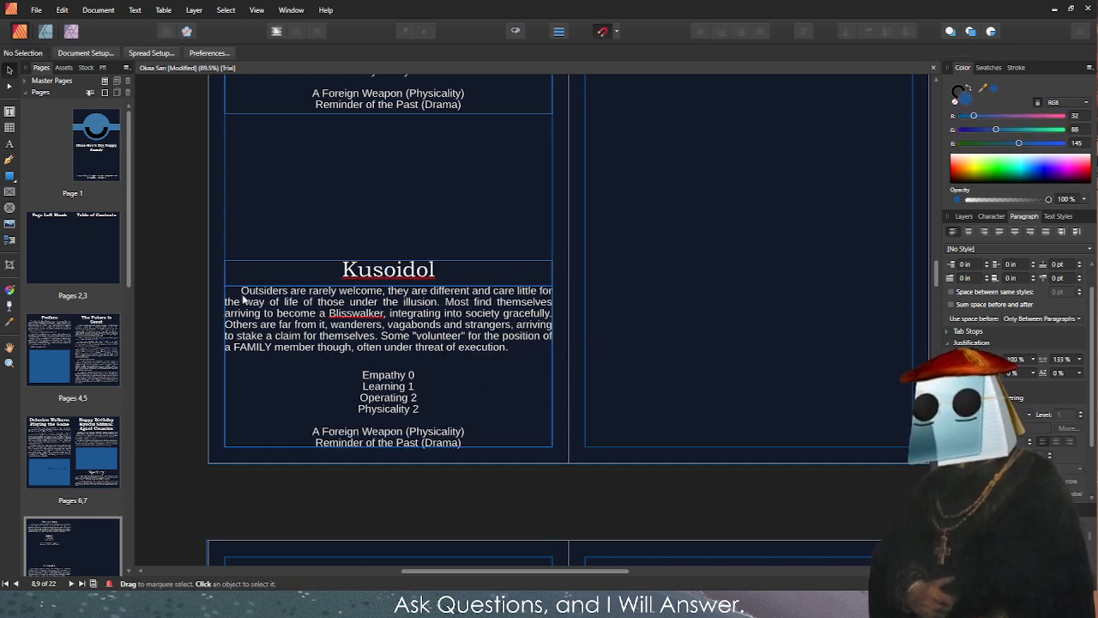
Examine the vertical spacing of the Burakumin and Kusoidol sections and how they fill the page.
{"action": "scroll", "coordinate": [264, 296], "scroll_direction": "up", "scroll_amount": 2}
{"action": "scroll", "coordinate": [264, 294], "scroll_direction": "down", "scroll_amount": 3}
{"action": "scroll", "coordinate": [287, 270], "scroll_direction": "up", "scroll_amount": 5}
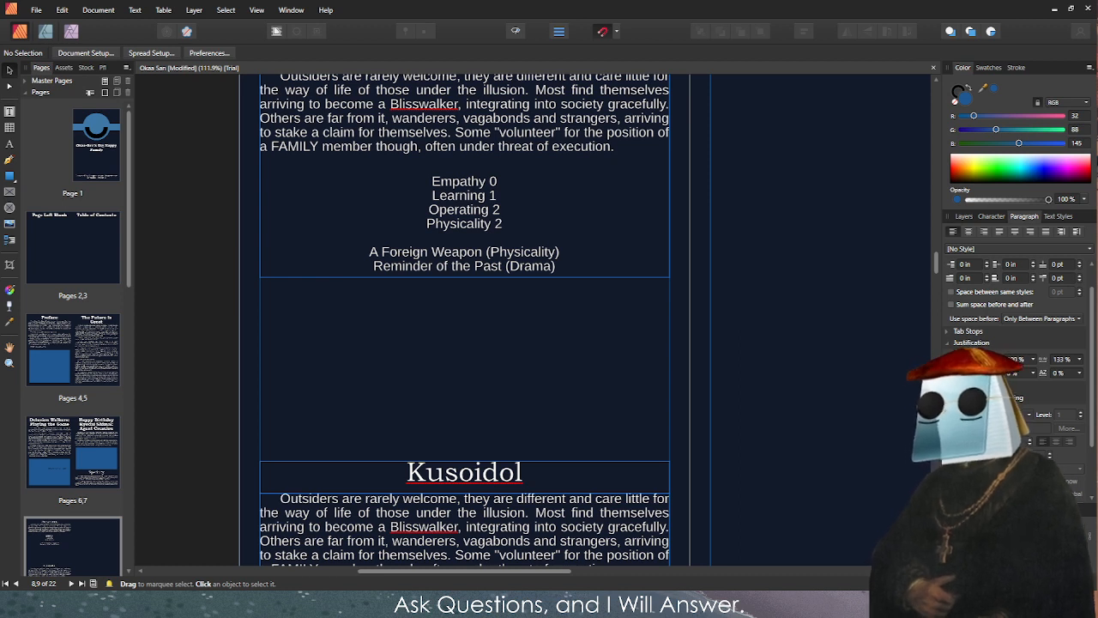
{"action": "left_click", "coordinate": [566, 208]}
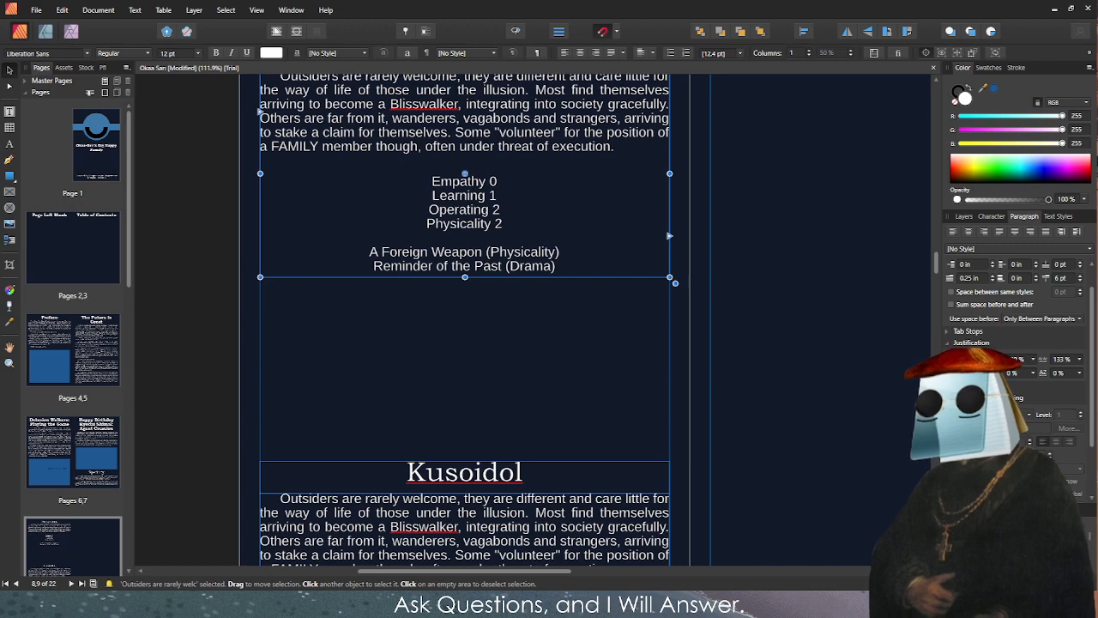
{"action": "scroll", "coordinate": [901, 484], "scroll_direction": "down", "scroll_amount": 3}
{"action": "scroll", "coordinate": [601, 412], "scroll_direction": "down", "scroll_amount": 5}
{"action": "scroll", "coordinate": [627, 361], "scroll_direction": "up", "scroll_amount": 5}
{"action": "scroll", "coordinate": [422, 378], "scroll_direction": "down", "scroll_amount": 2}
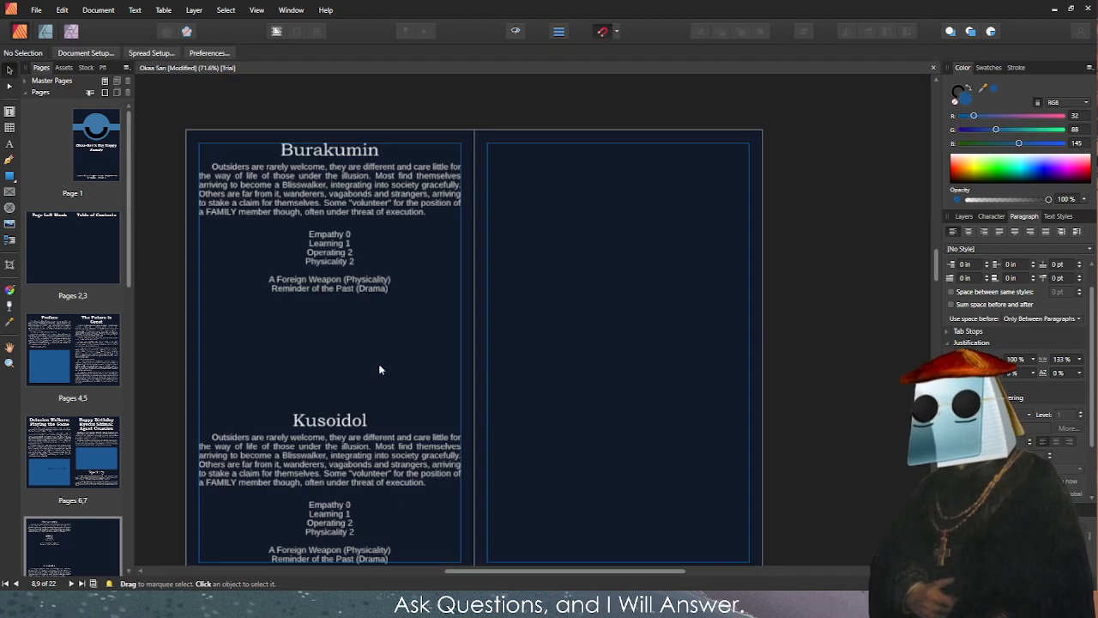
{"action": "scroll", "coordinate": [427, 335], "scroll_direction": "down", "scroll_amount": 1}
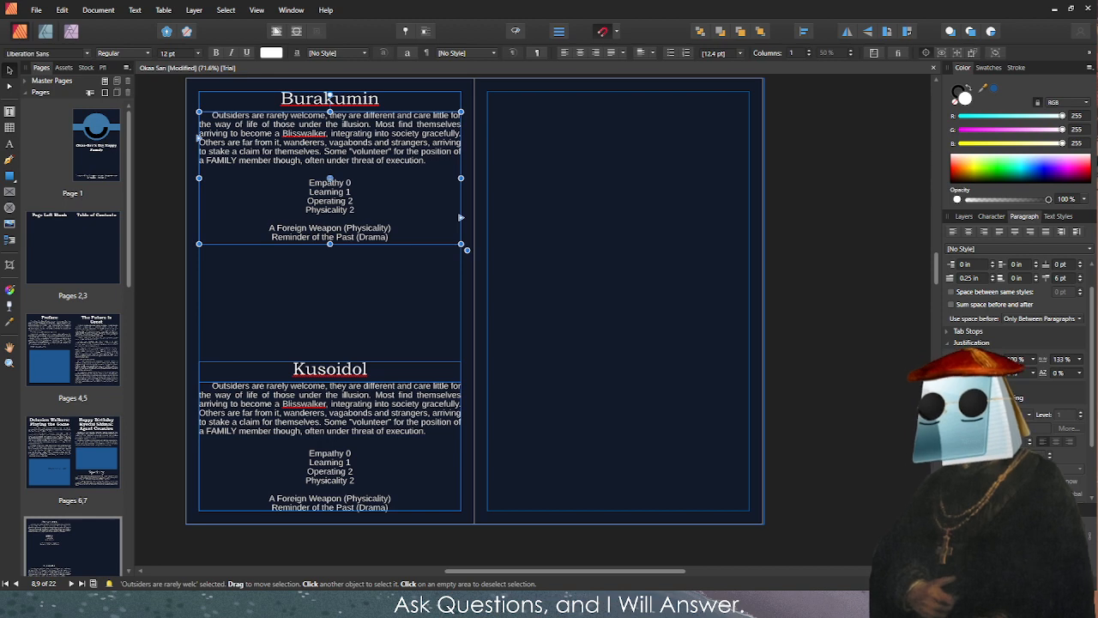
Replace the Kusoidol description with the paragraph beginning "Those who "Wake Up" are drawn from the higher echelons" and ending "to a maximum of five (5).".
{"action": "left_click", "coordinate": [371, 404]}
{"action": "triple_click", "coordinate": [371, 403]}
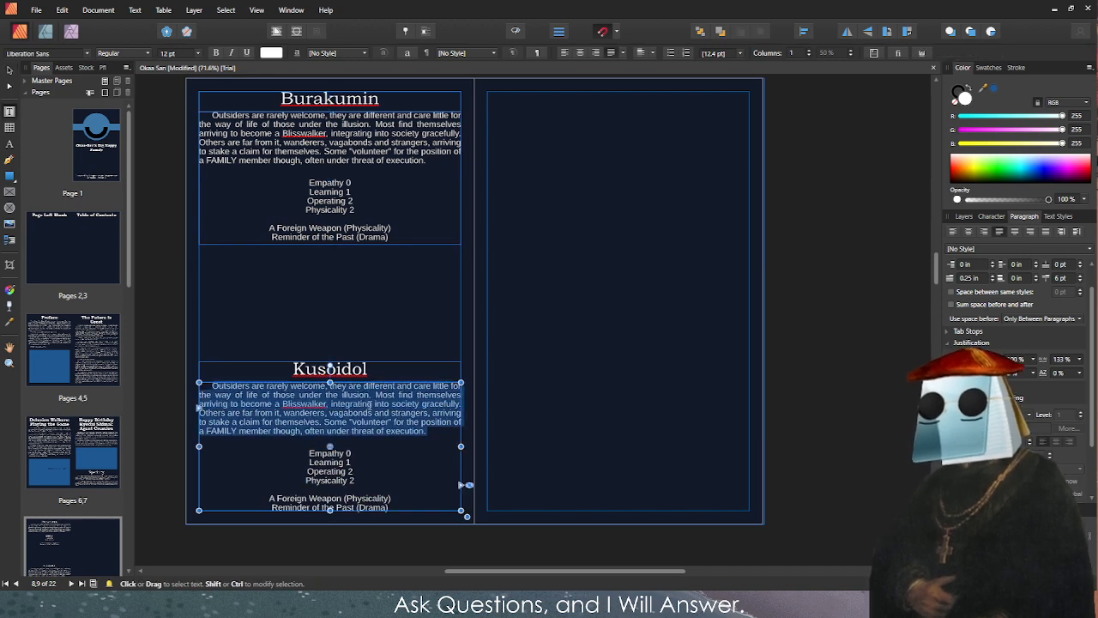
{"action": "type", "text": "Those who \"Wake Up\" are drawn from the higher echelons of society, especially the incredibly popular Idol scene that Okaa-San and the Authority have cultivated. \"Woken Up\" Idols are often given a simple choice, work for FAMILY or go do a dark, dark, place. They are able to distribute three (3) additional Training to any of the below to a maximum of five (5)."}
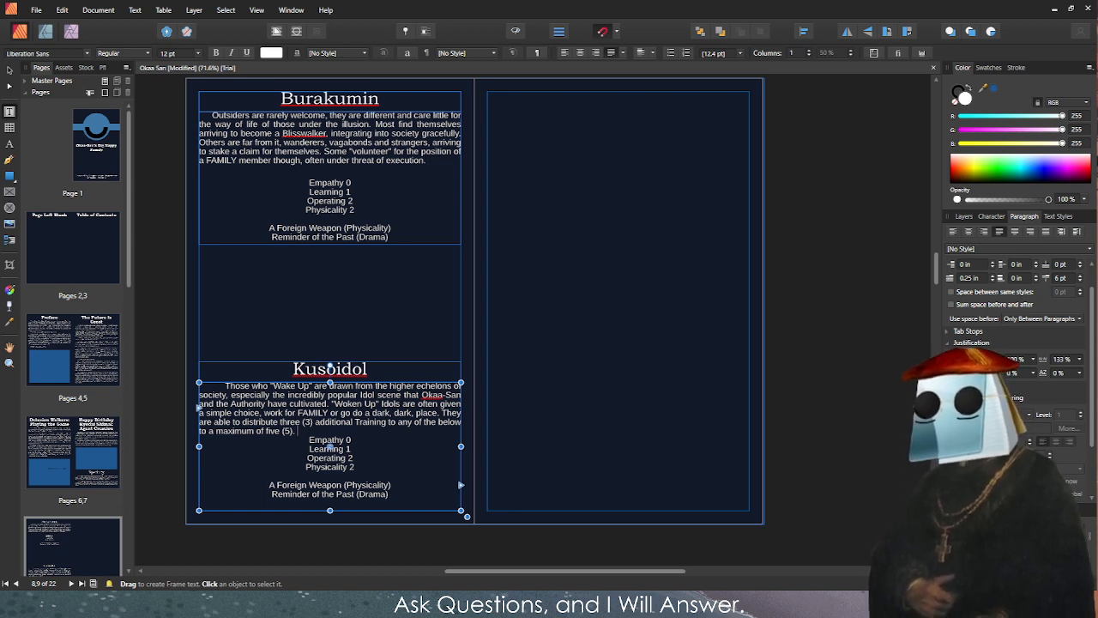
{"action": "triple_click", "coordinate": [350, 413]}
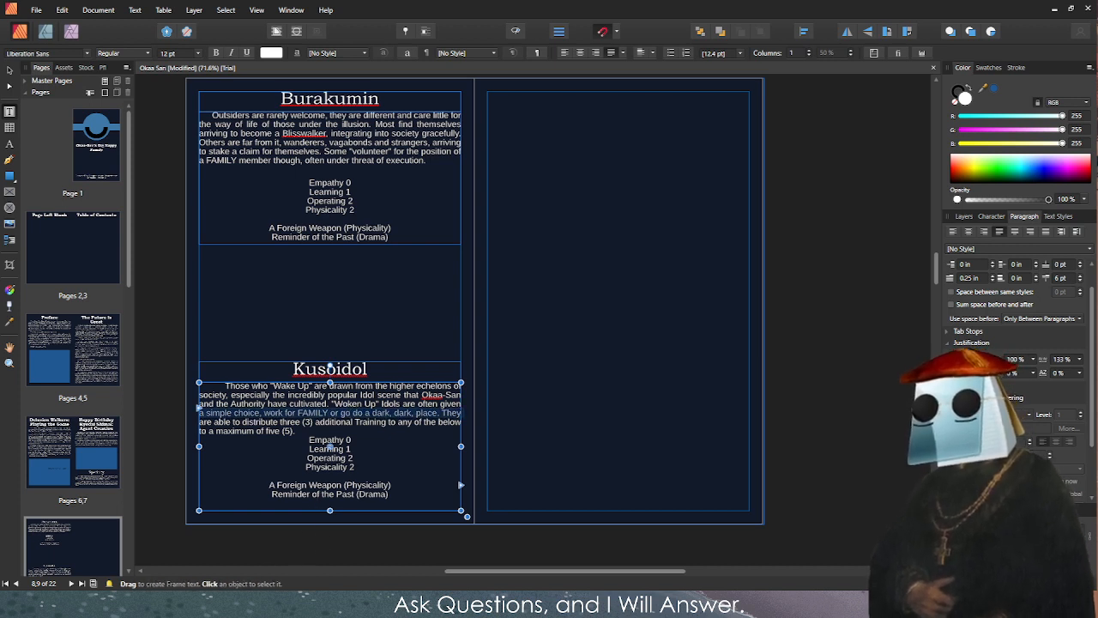
{"action": "left_click", "coordinate": [181, 603]}
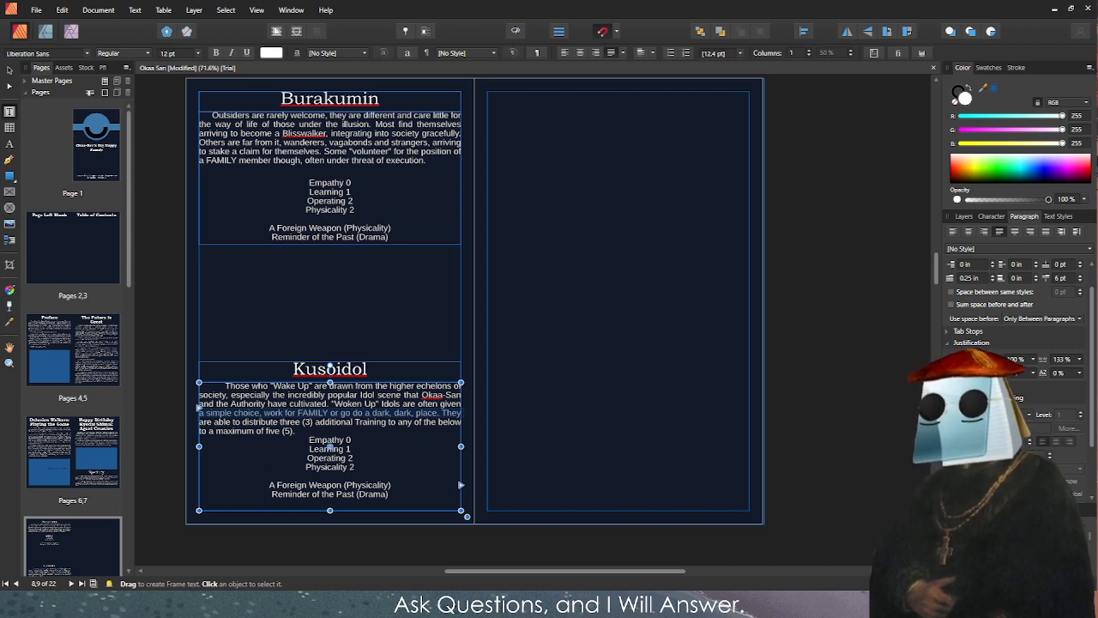
Replace the Kusoidol attributes and items with Empathy 3, Learning 1, Operating 1, Physicality 0, Cute Outfit (Drama) and Idol Augments (Empathy), without stray characters.
{"action": "left_click_drag", "start_coordinate": [391, 495], "coordinate": [309, 439]}
{"action": "type", "text": "Empathy 3 Learning 1 Operating 1 Physicality 0  Cute Outfit (Drama) Idol Augments (Empathy)"}
{"action": "left_click", "coordinate": [380, 488]}
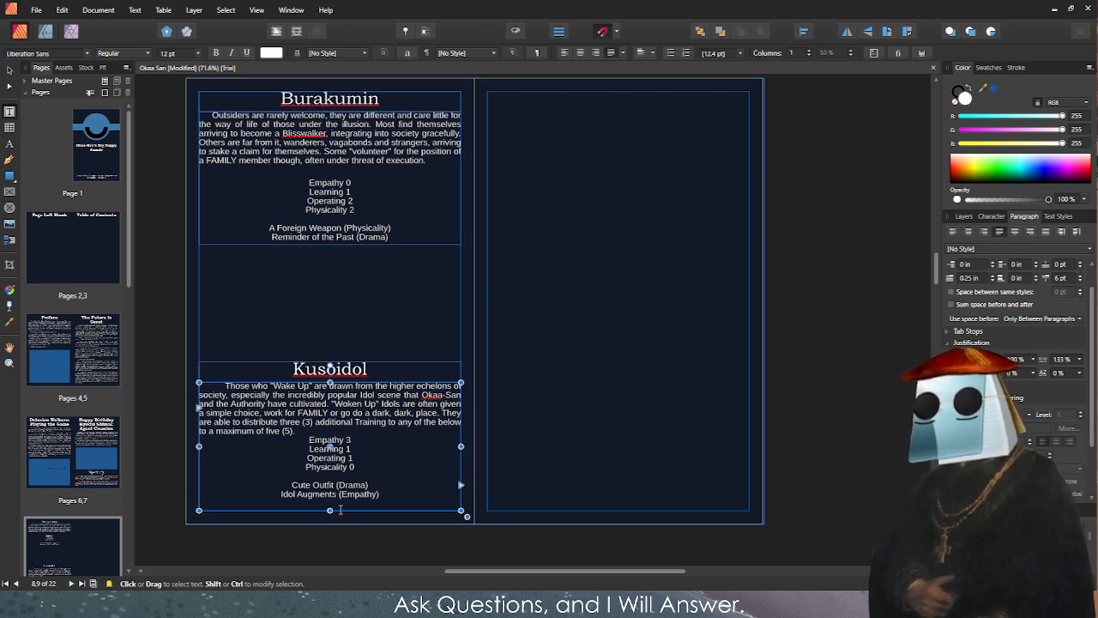
{"action": "left_click", "coordinate": [340, 508]}
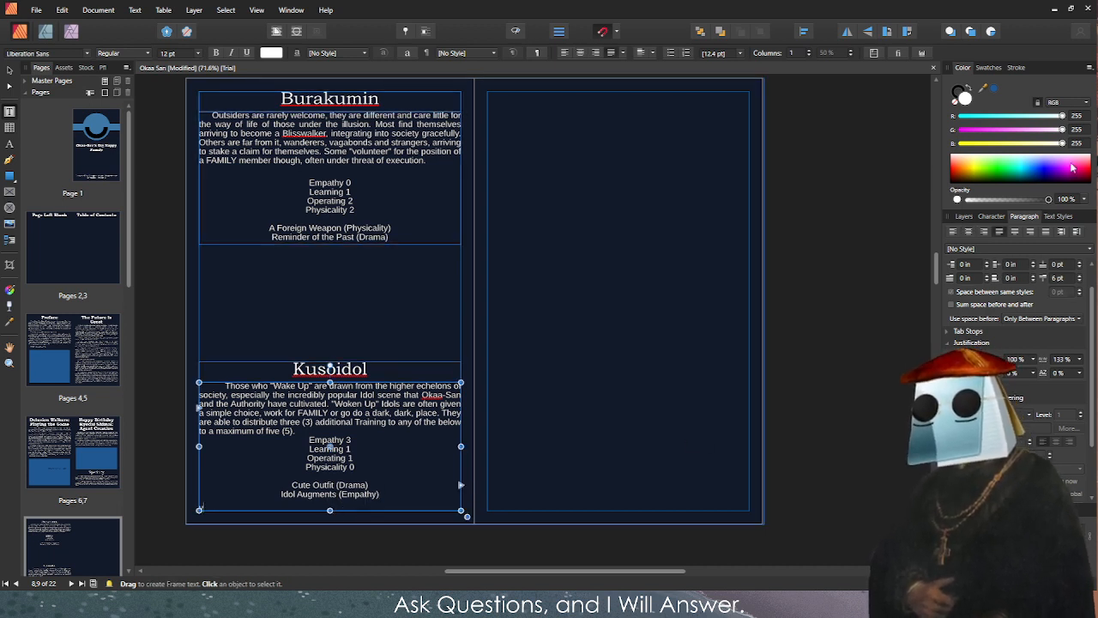
{"action": "left_click", "coordinate": [965, 216]}
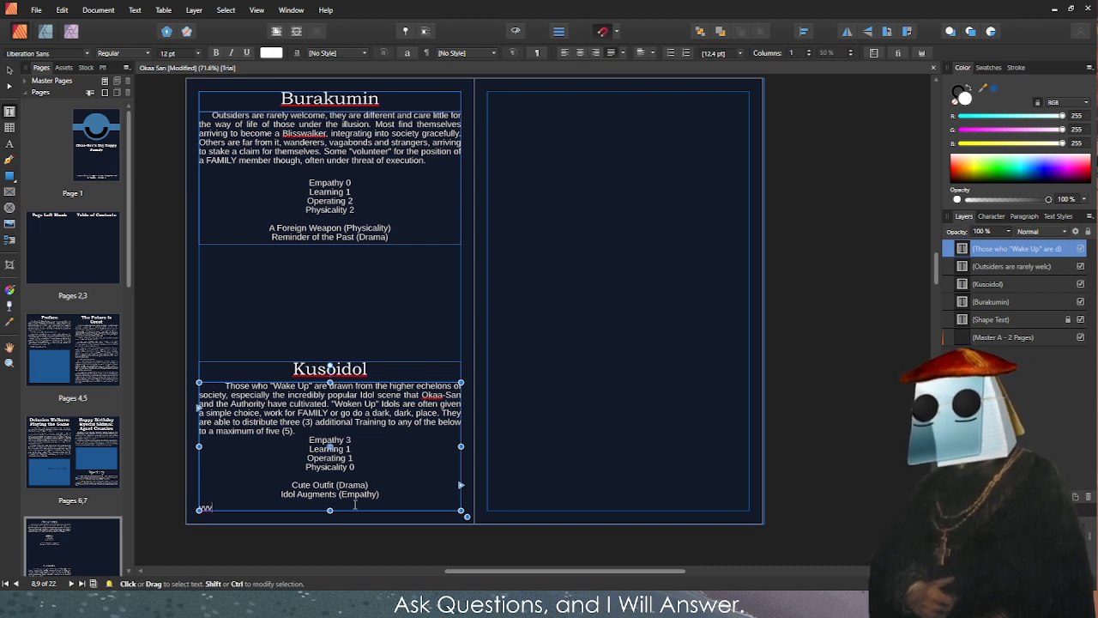
{"action": "left_click", "coordinate": [420, 503]}
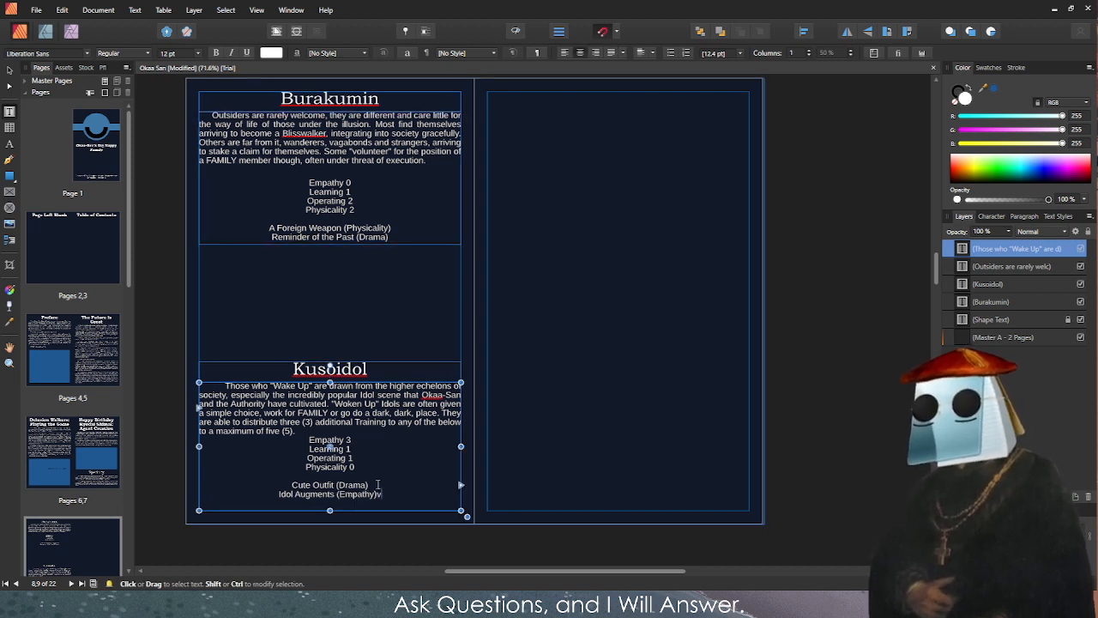
{"action": "key", "text": "Escape"}
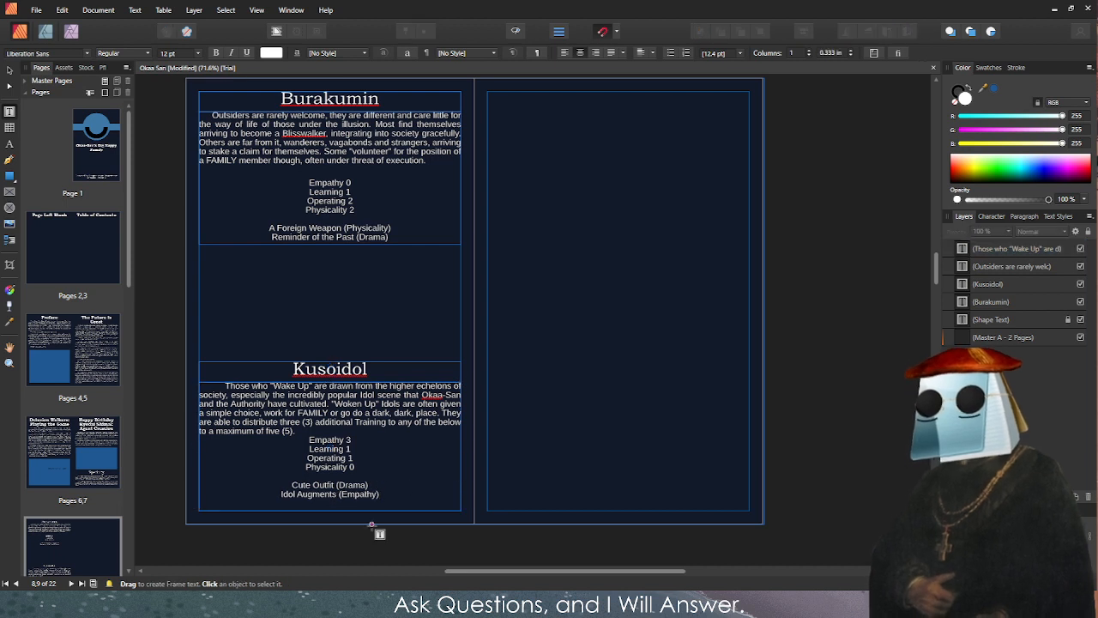
{"action": "key", "text": "v"}
Shorten the Kusoidol description frame to fit its text, lower it to the bottom margin and move the heading down directly above it.
{"action": "left_click", "coordinate": [339, 501]}
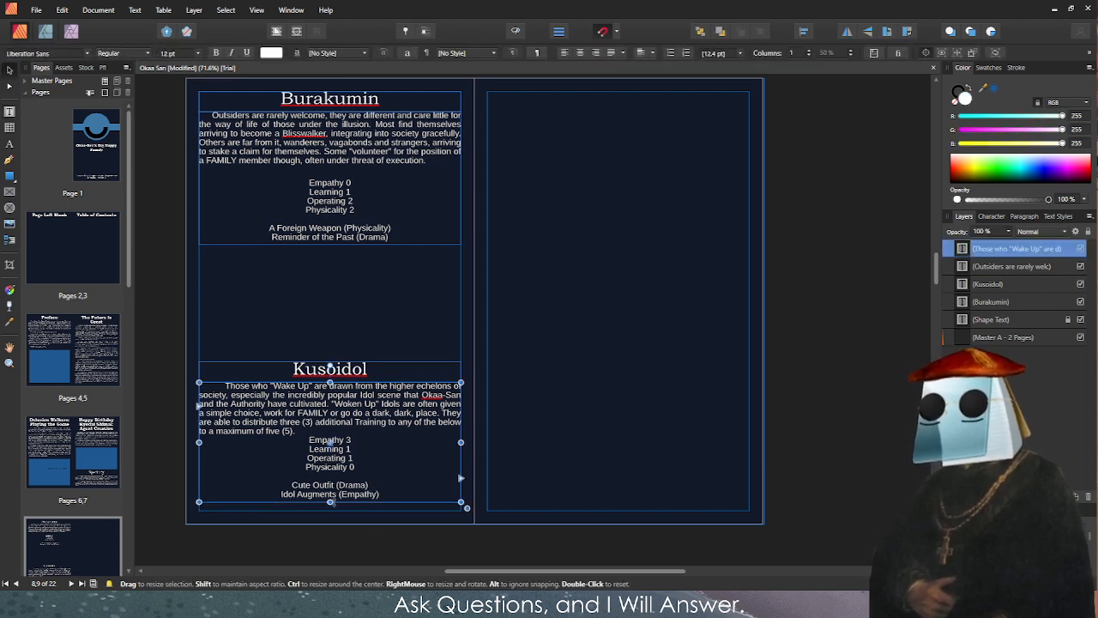
{"action": "left_click_drag", "start_coordinate": [401, 429], "coordinate": [399, 438]}
{"action": "left_click", "coordinate": [394, 366]}
{"action": "left_click", "coordinate": [395, 365]}
{"action": "type", "text": "v"}
{"action": "key", "text": "BackSpace"}
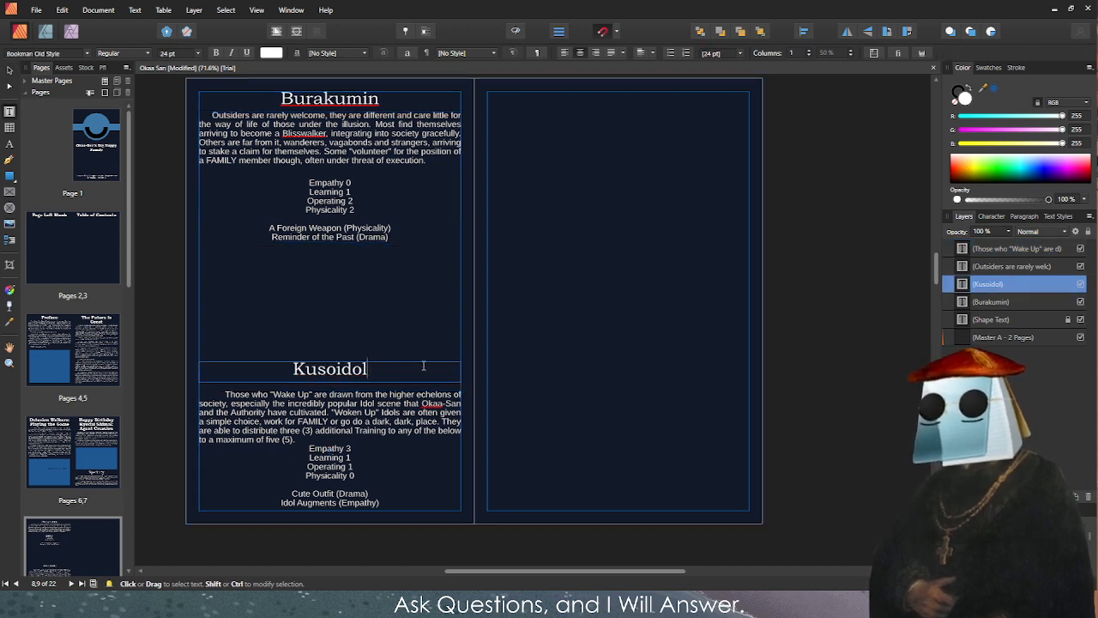
{"action": "left_click", "coordinate": [209, 339]}
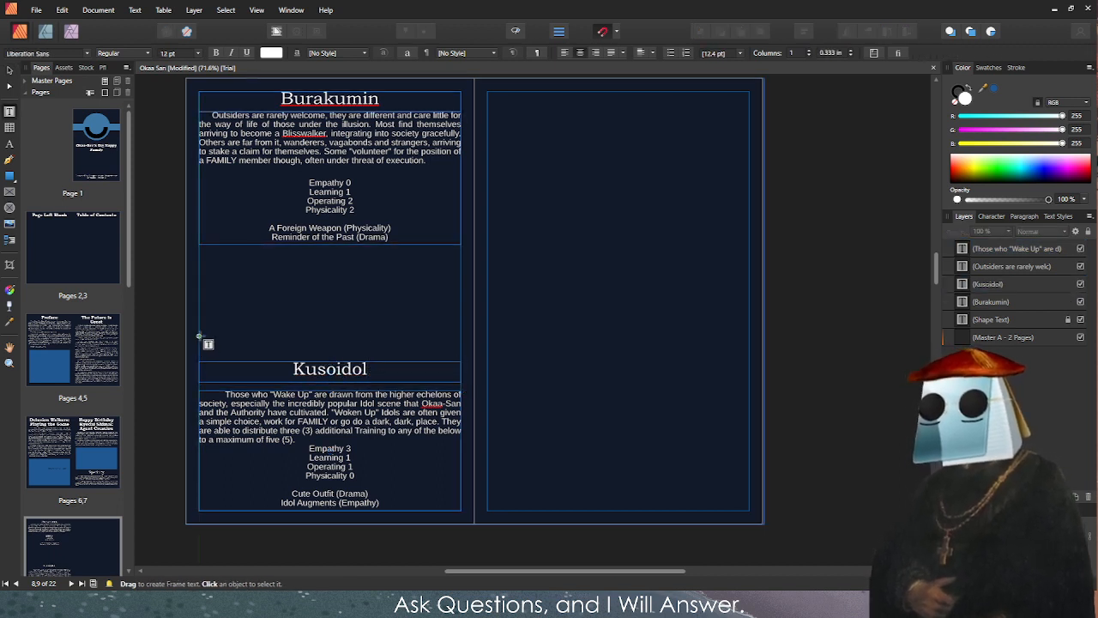
{"action": "key", "text": "v"}
{"action": "left_click_drag", "start_coordinate": [222, 372], "coordinate": [221, 384]}
{"action": "left_click", "coordinate": [198, 412]}
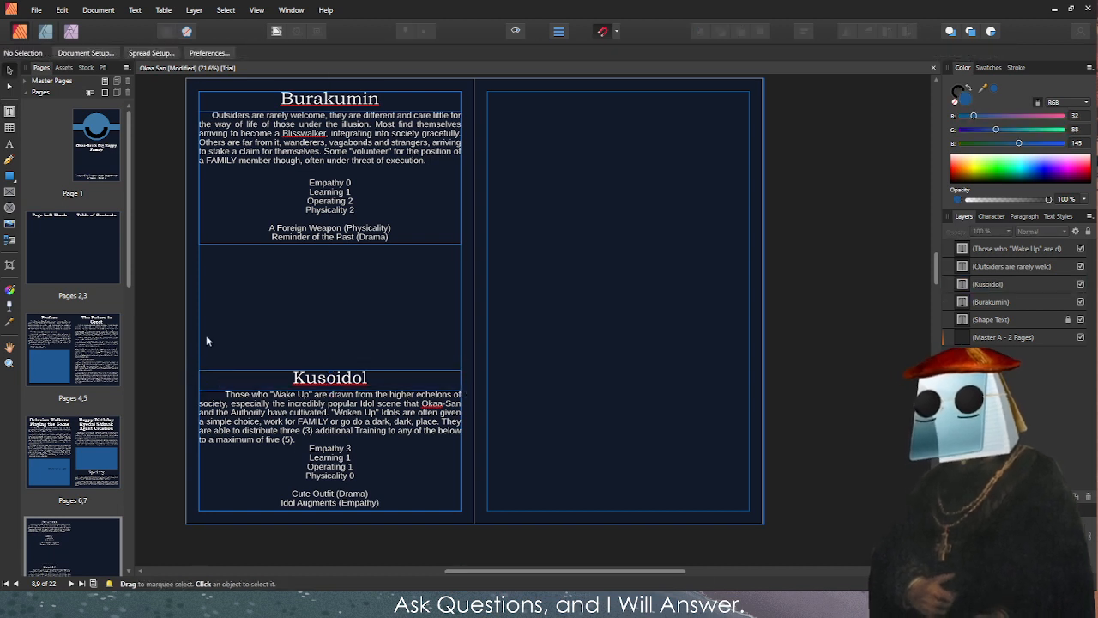
Duplicate the Burakumin heading and description onto the right-hand page, aligned with its top and side margins.
{"action": "left_click", "coordinate": [519, 32]}
{"action": "left_click", "coordinate": [519, 34]}
{"action": "left_click", "coordinate": [398, 161]}
{"action": "left_click", "coordinate": [402, 103], "text": "shift"}
{"action": "mouse_move", "coordinate": [408, 113]}
{"action": "left_mouse_down"}
{"action": "mouse_move", "coordinate": [514, 110]}
{"action": "mouse_move", "coordinate": [400, 106]}
{"action": "mouse_move", "coordinate": [679, 100]}
{"action": "left_mouse_up"}
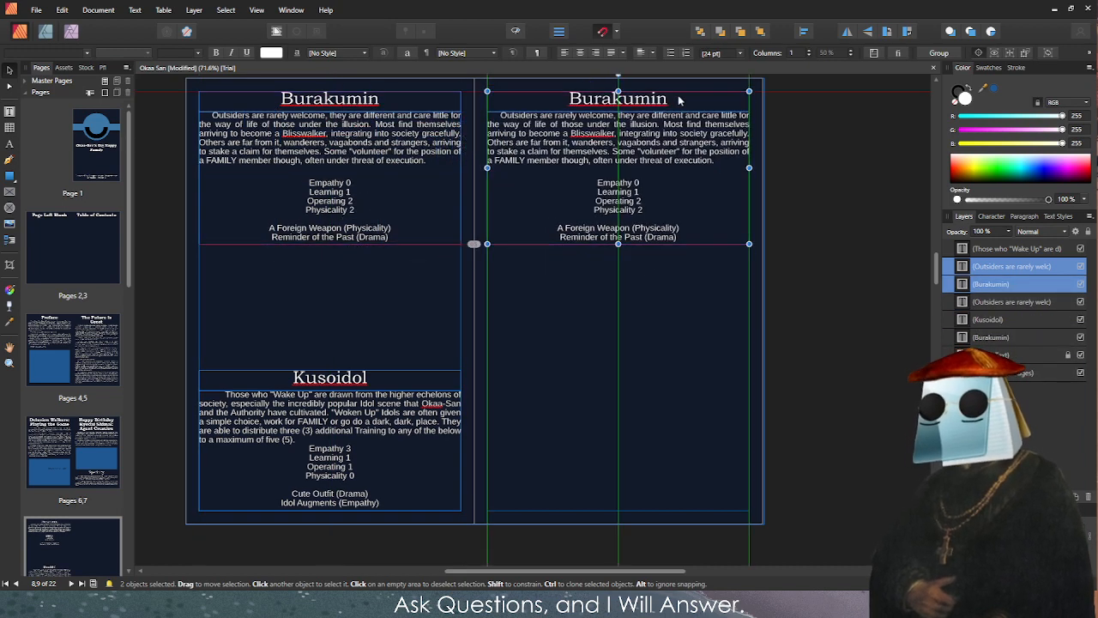
Narrow the copied Burakumin heading and description to a 2.5 in column and lengthen them until all the items fit.
{"action": "left_click_drag", "start_coordinate": [749, 167], "coordinate": [619, 167]}
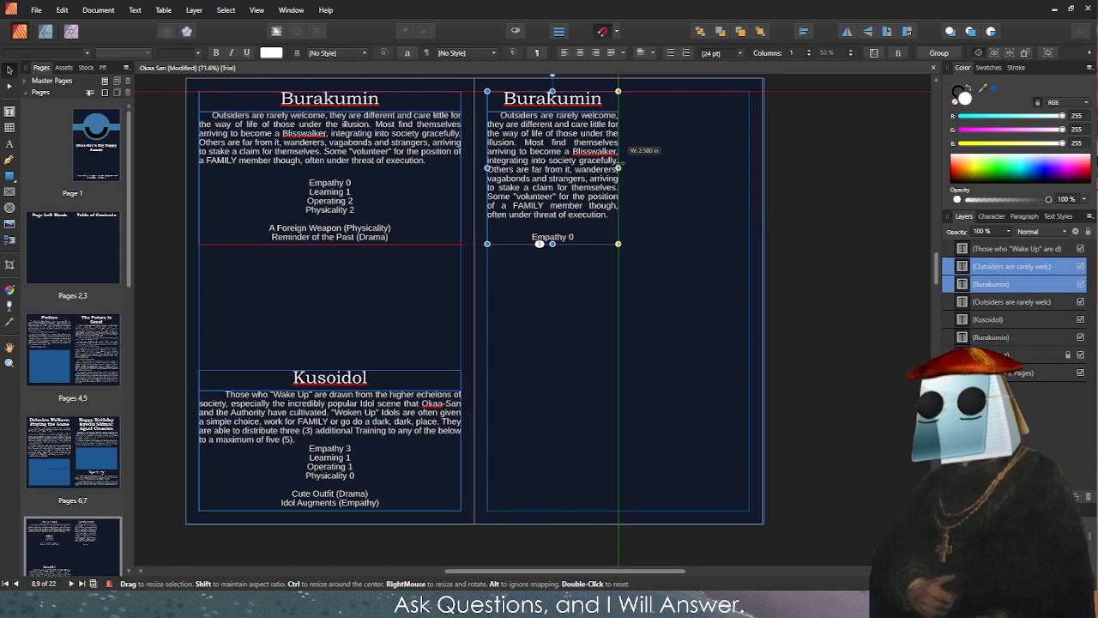
{"action": "left_click_drag", "start_coordinate": [553, 244], "coordinate": [553, 315]}
{"action": "left_click", "coordinate": [416, 368]}
Duplicate the Kusoidol heading and description beside the narrow Burakumin column, narrow them to the page margin and lengthen them to fit the text.
{"action": "left_click", "coordinate": [371, 397]}
{"action": "left_click", "coordinate": [369, 385], "text": "shift"}
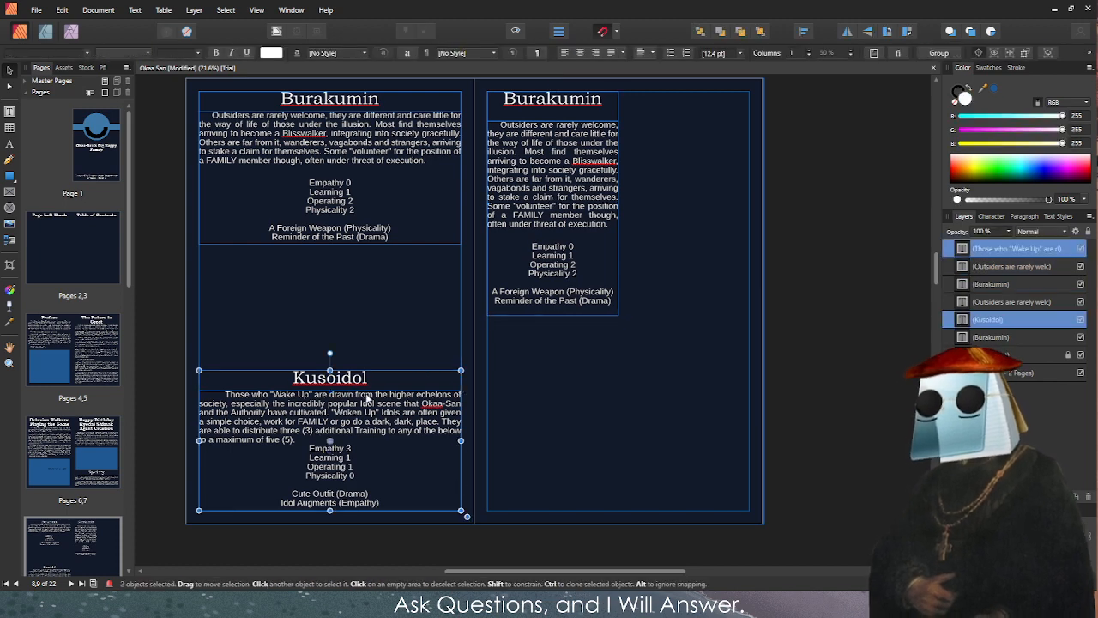
{"action": "left_click_drag", "start_coordinate": [378, 381], "coordinate": [796, 100]}
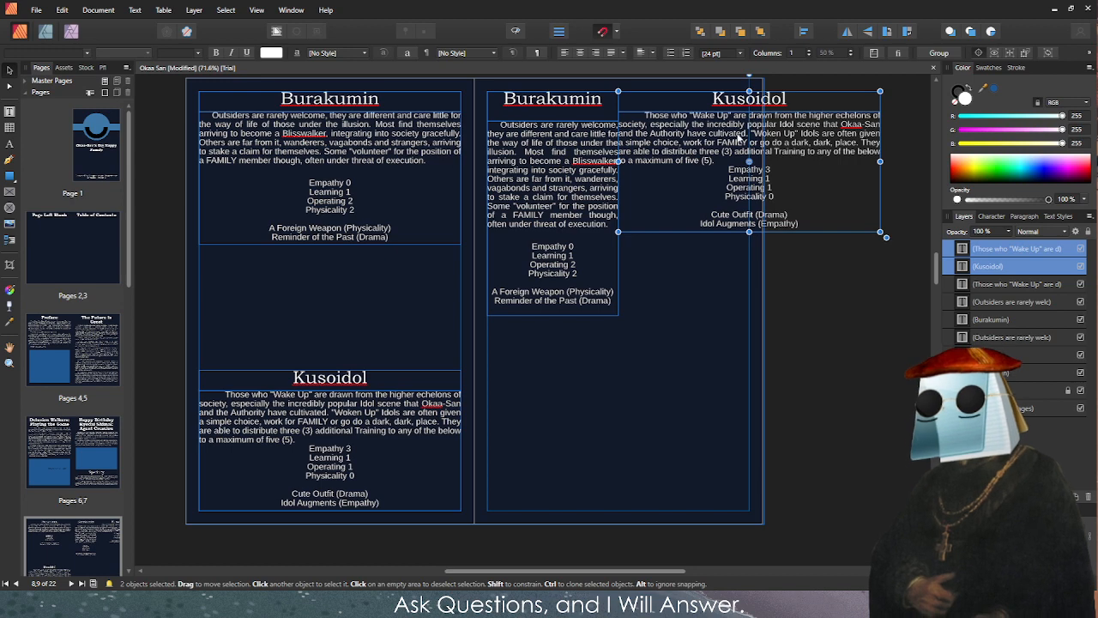
{"action": "left_click_drag", "start_coordinate": [880, 161], "coordinate": [749, 160]}
{"action": "left_click_drag", "start_coordinate": [684, 232], "coordinate": [683, 301]}
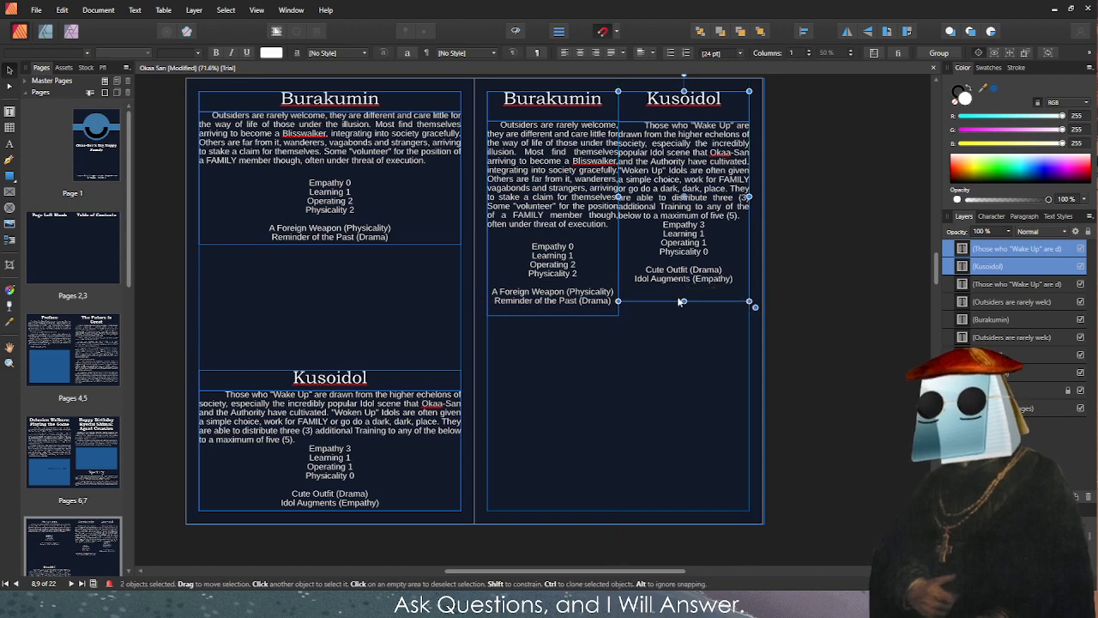
Shorten the Kusoidol and Burakumin heading frames on the right-hand page to fit closely around their titles.
{"action": "scroll", "coordinate": [666, 163], "scroll_direction": "up", "scroll_amount": 4}
{"action": "scroll", "coordinate": [631, 152], "scroll_direction": "up", "scroll_amount": 2}
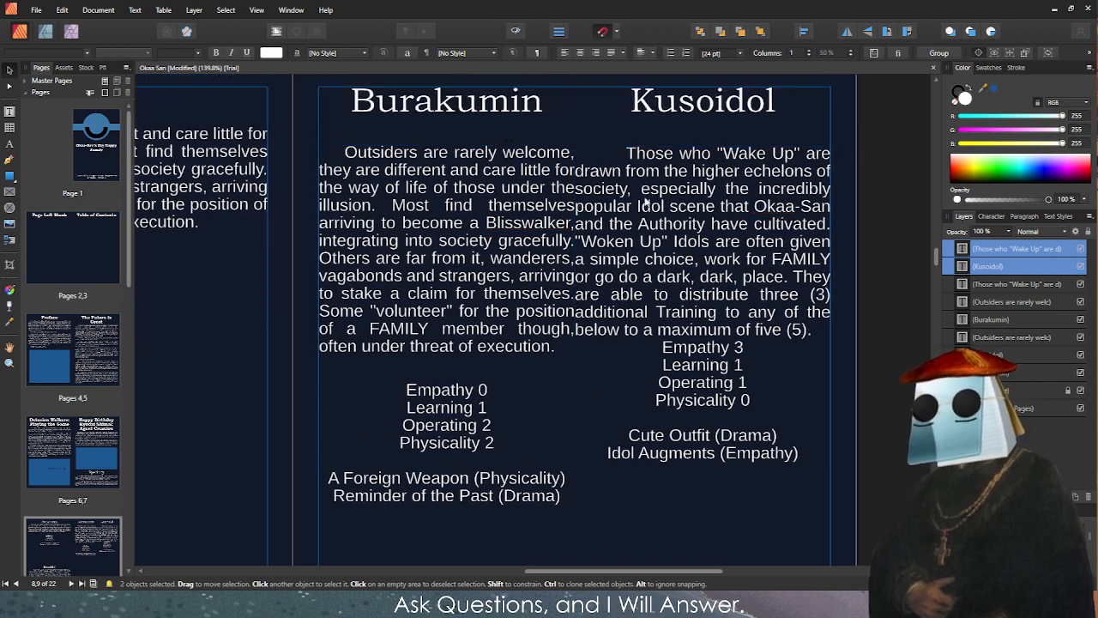
{"action": "key", "text": "Tab"}
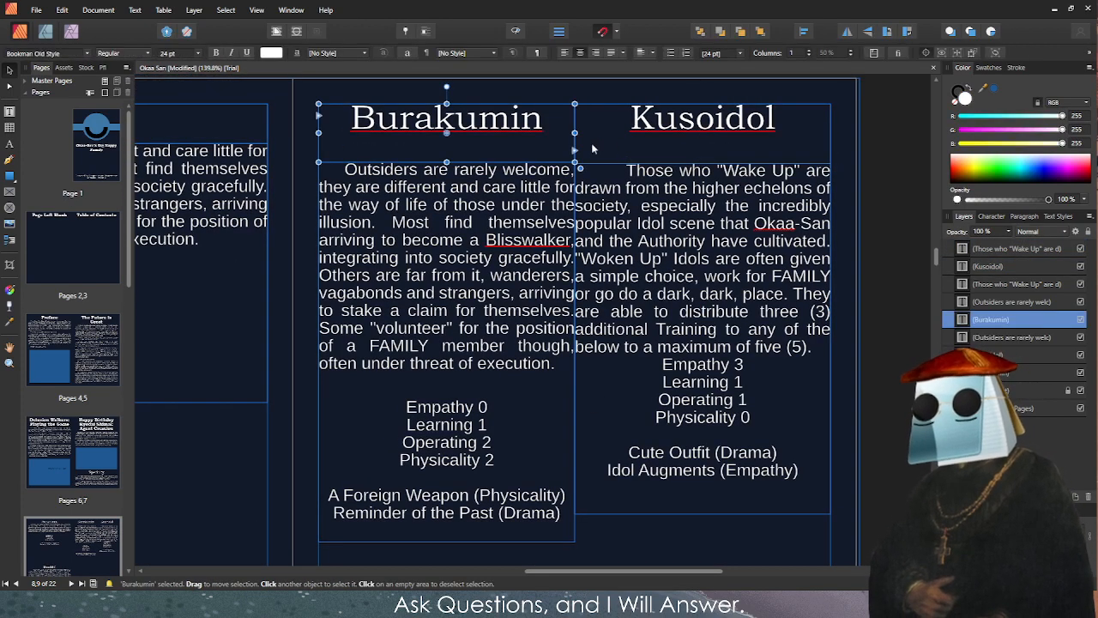
{"action": "left_click", "coordinate": [701, 161]}
{"action": "left_click_drag", "start_coordinate": [702, 161], "coordinate": [701, 139]}
{"action": "left_click", "coordinate": [446, 162]}
{"action": "left_click_drag", "start_coordinate": [446, 161], "coordinate": [444, 142]}
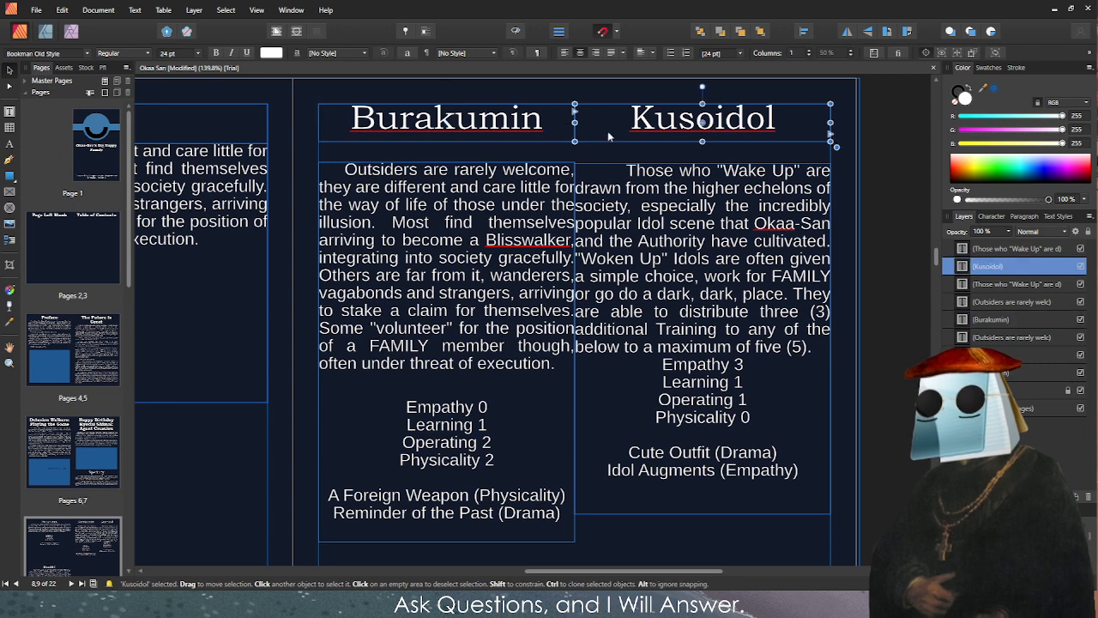
Move the two narrow descriptions up directly beneath the Burakumin and Kusoidol headings on the right-hand page.
{"action": "left_click", "coordinate": [595, 200]}
{"action": "mouse_move", "coordinate": [601, 175]}
{"action": "left_mouse_down"}
{"action": "mouse_move", "coordinate": [597, 153]}
{"action": "mouse_move", "coordinate": [562, 151]}
{"action": "mouse_move", "coordinate": [830, 149]}
{"action": "left_mouse_up"}
{"action": "left_click", "coordinate": [562, 171]}
Remove the extra indentation before "Those who" in the narrow Kusoidol description, keeping the rest of its first line.
{"action": "left_click", "coordinate": [605, 155]}
{"action": "key", "text": "BackSpace"}
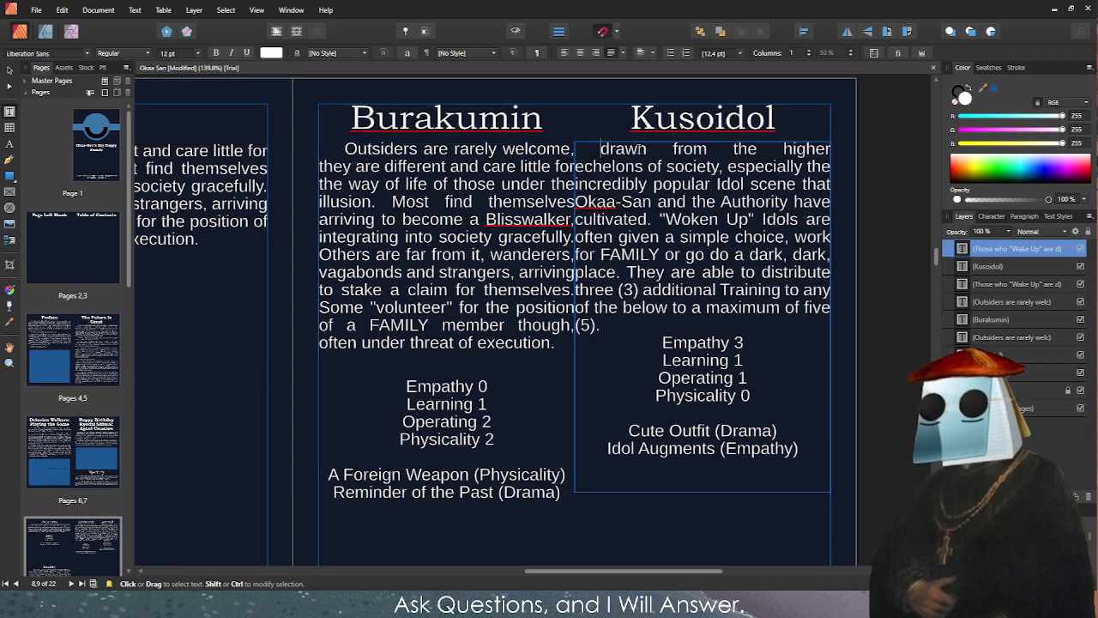
{"action": "key", "text": "ctrl+z"}
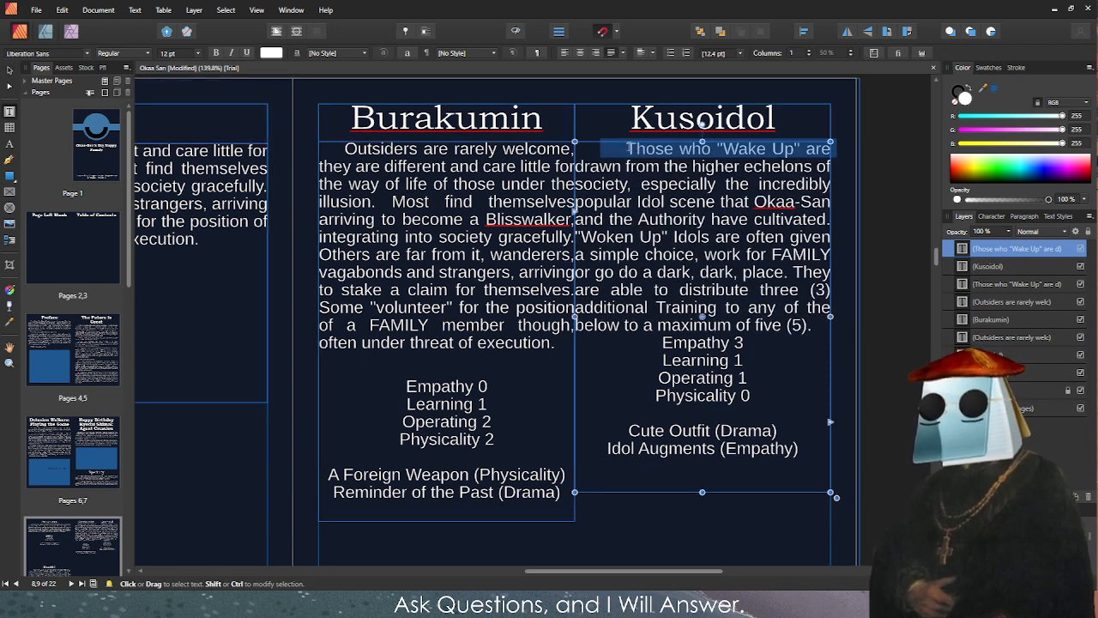
{"action": "left_click", "coordinate": [618, 148]}
{"action": "key", "text": "Escape"}
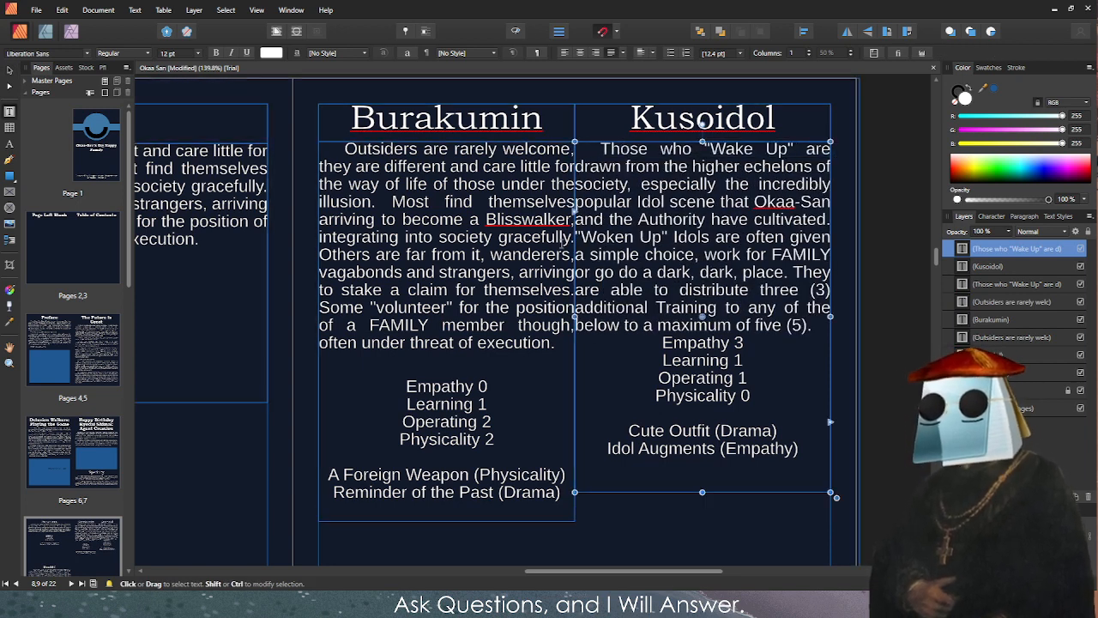
{"action": "key", "text": "Escape"}
{"action": "key", "text": "v"}
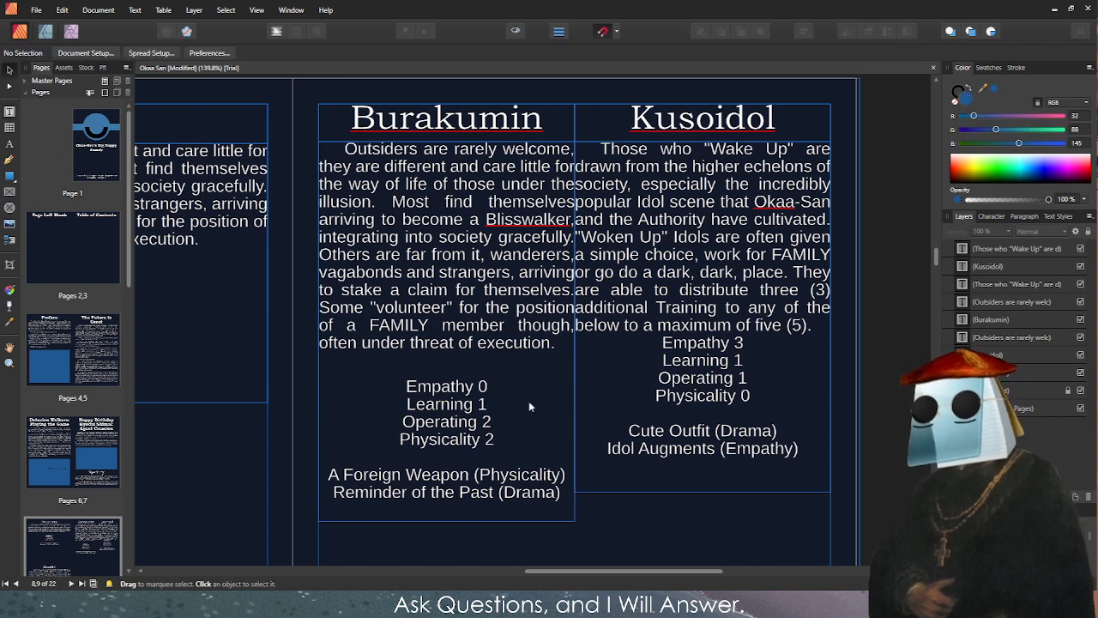
Narrow the Burakumin and Kusoidol columns on the right-hand page slightly and evenly about their centres, leaving a gap between them.
{"action": "left_click", "coordinate": [546, 305]}
{"action": "scroll", "coordinate": [550, 298], "scroll_direction": "down", "scroll_amount": 1}
{"action": "scroll", "coordinate": [550, 297], "scroll_direction": "down", "scroll_amount": 2}
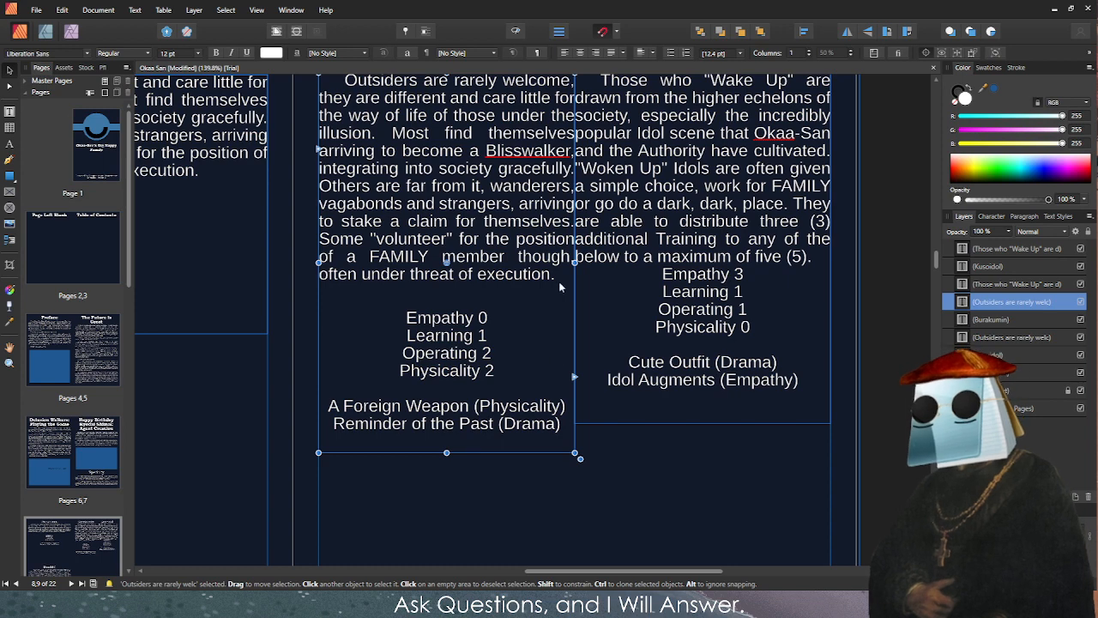
{"action": "scroll", "coordinate": [567, 282], "scroll_direction": "up", "scroll_amount": 3}
{"action": "key", "text": "Escape"}
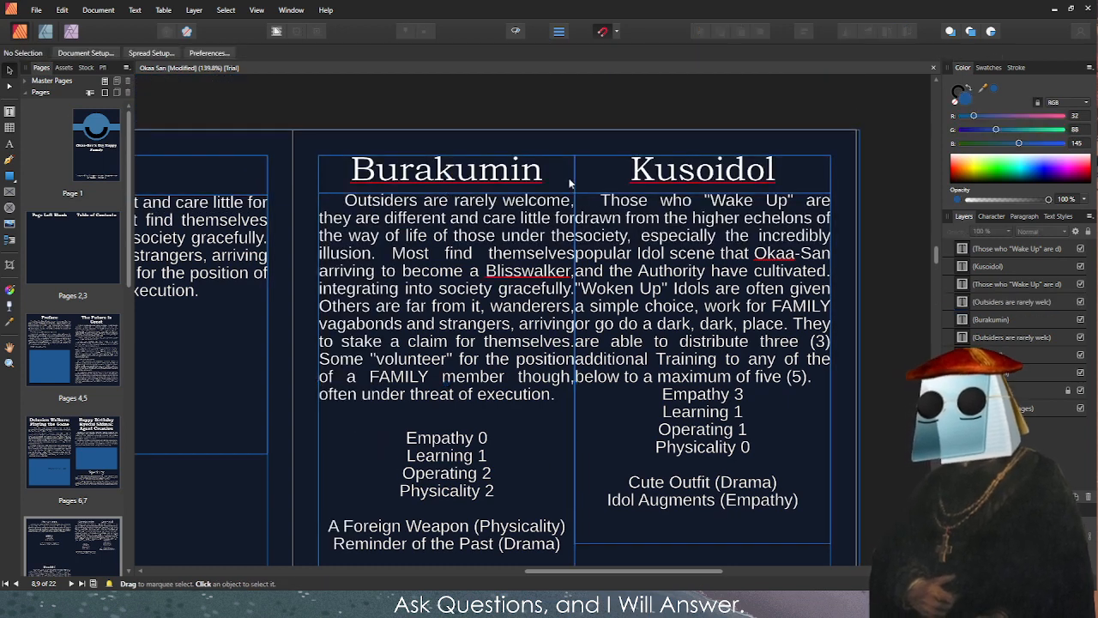
{"action": "left_click", "coordinate": [568, 206]}
{"action": "left_click", "coordinate": [552, 255], "text": "shift"}
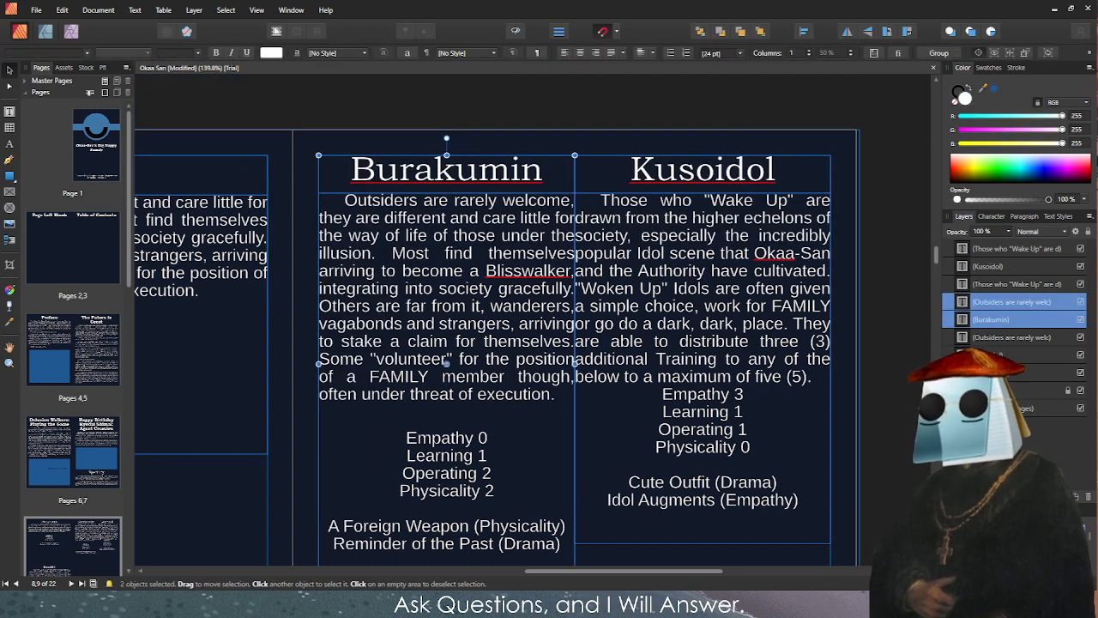
{"action": "left_click_drag", "start_coordinate": [574, 363], "coordinate": [564, 364]}
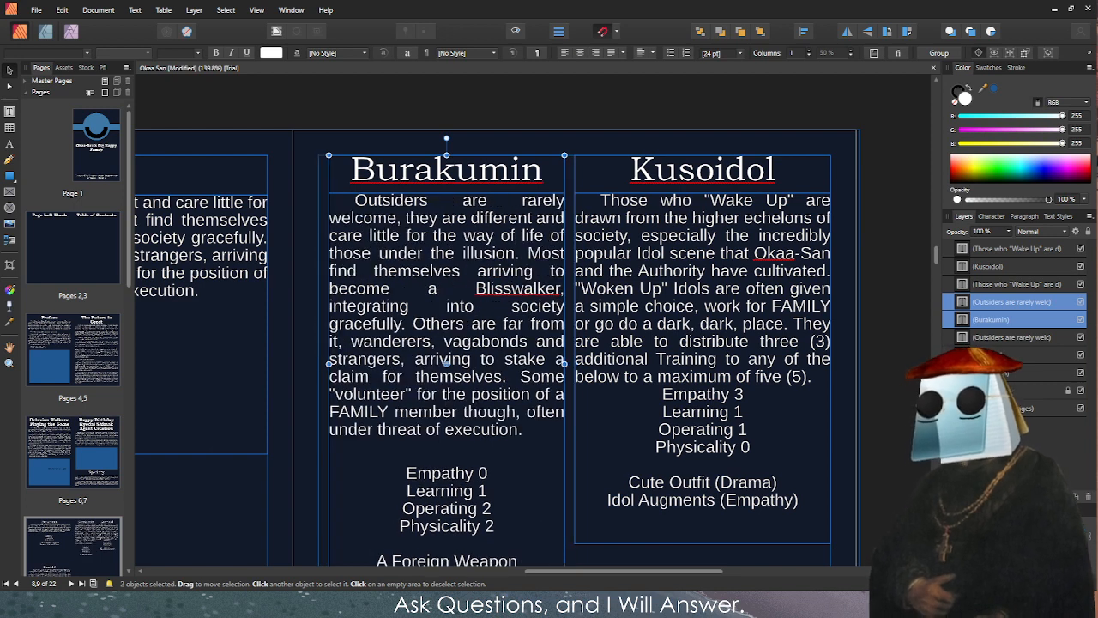
{"action": "left_click", "coordinate": [729, 296]}
{"action": "left_click", "coordinate": [802, 163], "text": "shift"}
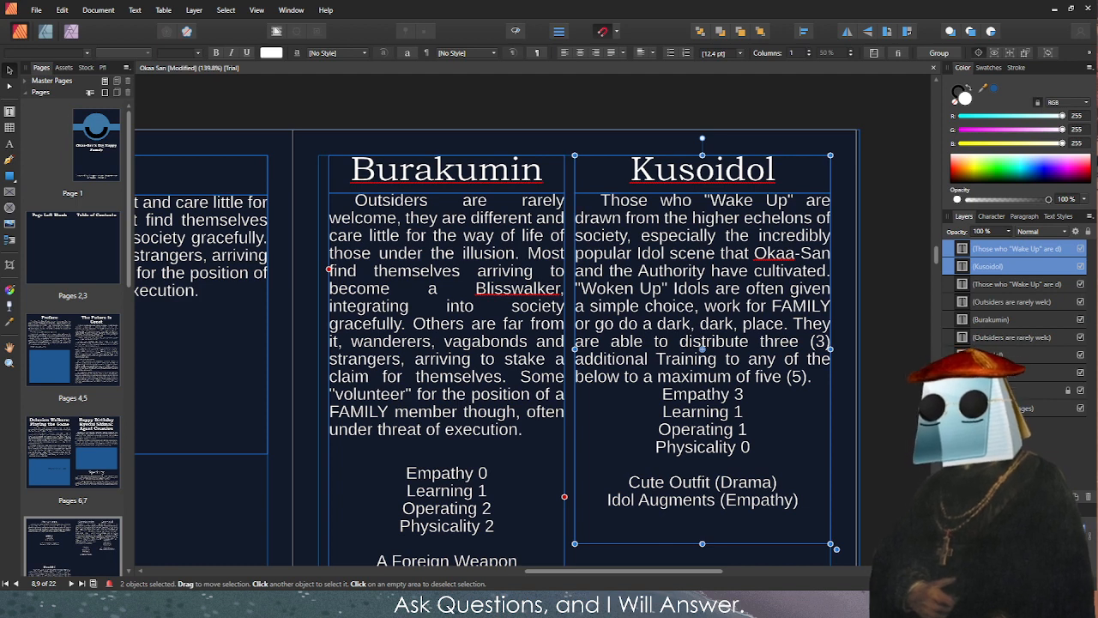
{"action": "left_click_drag", "start_coordinate": [831, 350], "coordinate": [821, 349]}
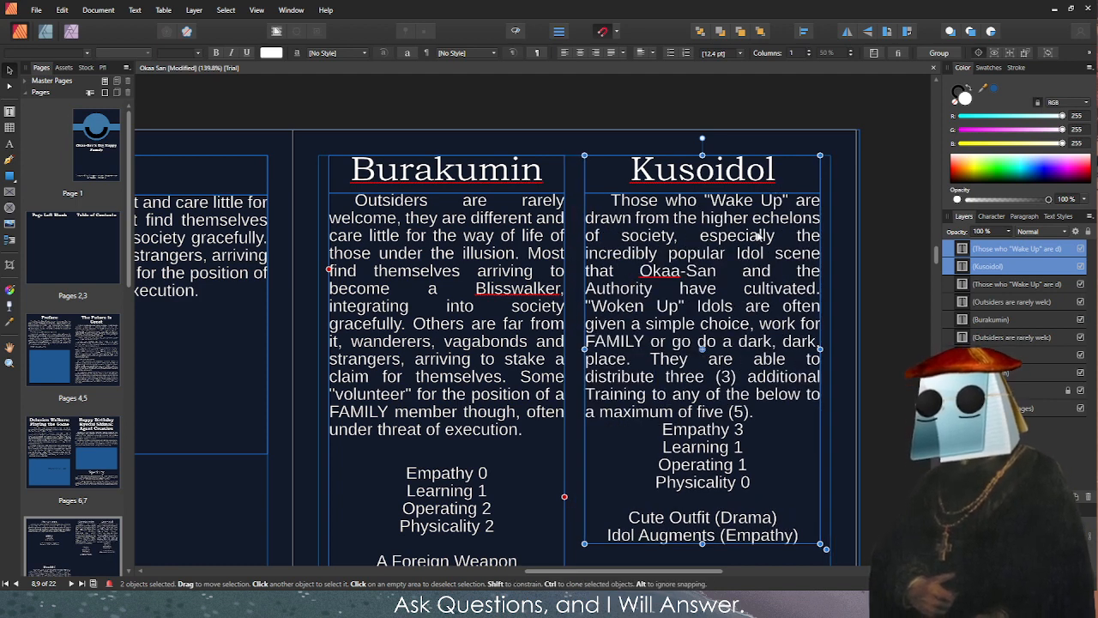
Align the Kusoidol heading and description with the right-hand page's outer margin and the Burakumin ones with its inner margin.
{"action": "left_click", "coordinate": [807, 178]}
{"action": "left_click_drag", "start_coordinate": [806, 178], "coordinate": [802, 178]}
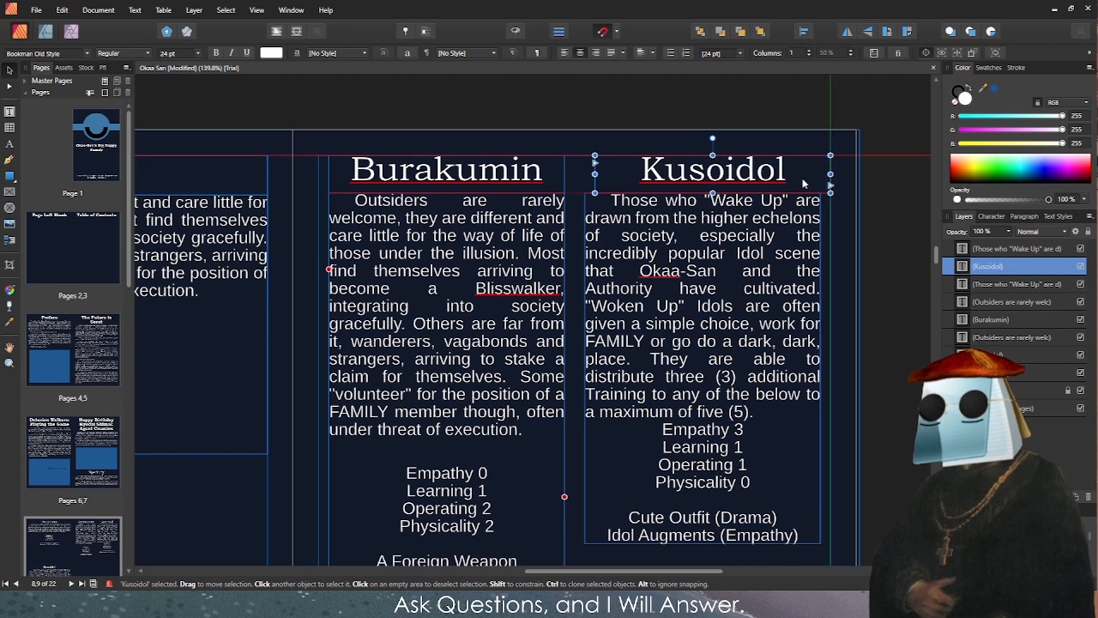
{"action": "left_click_drag", "start_coordinate": [762, 271], "coordinate": [771, 271]}
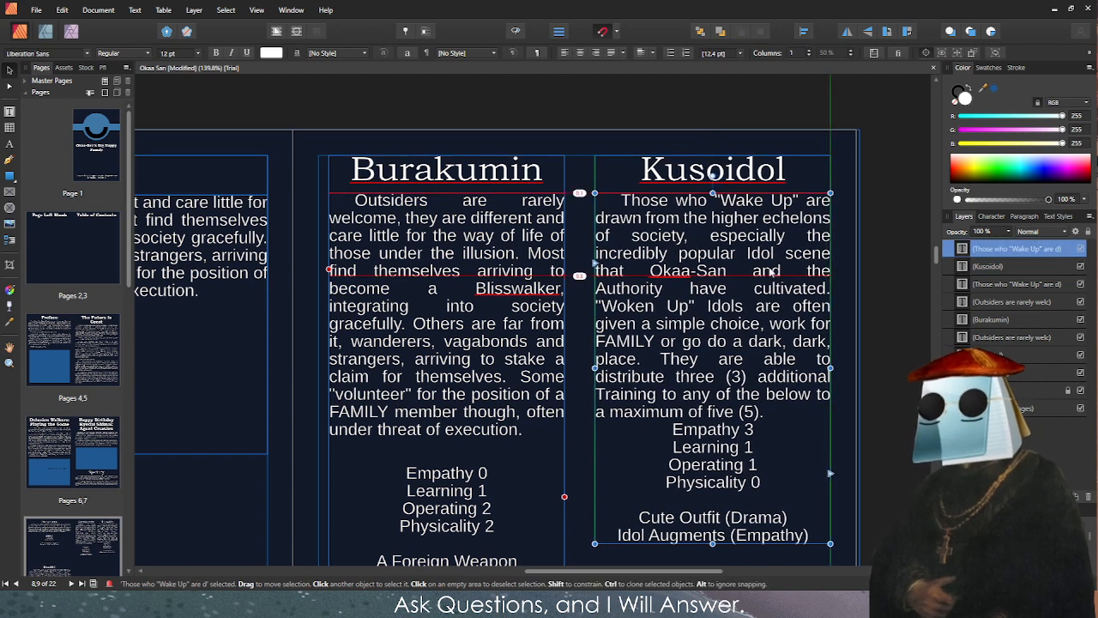
{"action": "left_click", "coordinate": [497, 240]}
{"action": "left_click_drag", "start_coordinate": [484, 249], "coordinate": [475, 249]}
{"action": "left_click_drag", "start_coordinate": [452, 177], "coordinate": [442, 178]}
{"action": "left_click", "coordinate": [610, 114]}
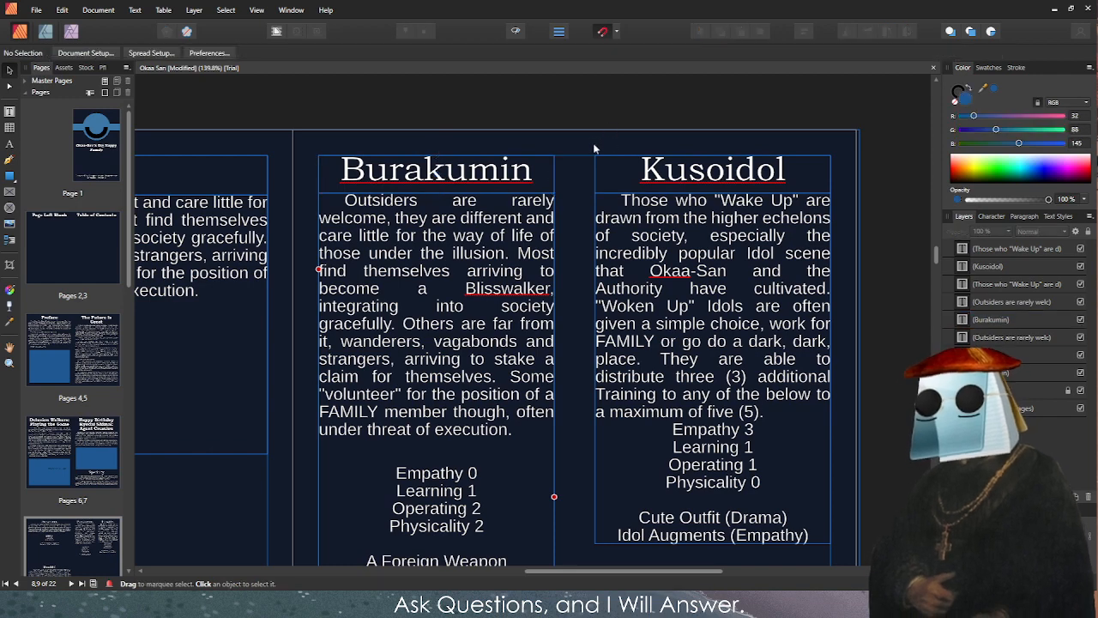
Preview the spread without guides and lengthen the narrow Burakumin description frame until both items fit.
{"action": "left_click", "coordinate": [515, 31]}
{"action": "scroll", "coordinate": [655, 270], "scroll_direction": "down", "scroll_amount": 4}
{"action": "scroll", "coordinate": [661, 318], "scroll_direction": "up", "scroll_amount": 2}
{"action": "scroll", "coordinate": [431, 421], "scroll_direction": "down", "scroll_amount": 2}
{"action": "scroll", "coordinate": [431, 421], "scroll_direction": "up", "scroll_amount": 1}
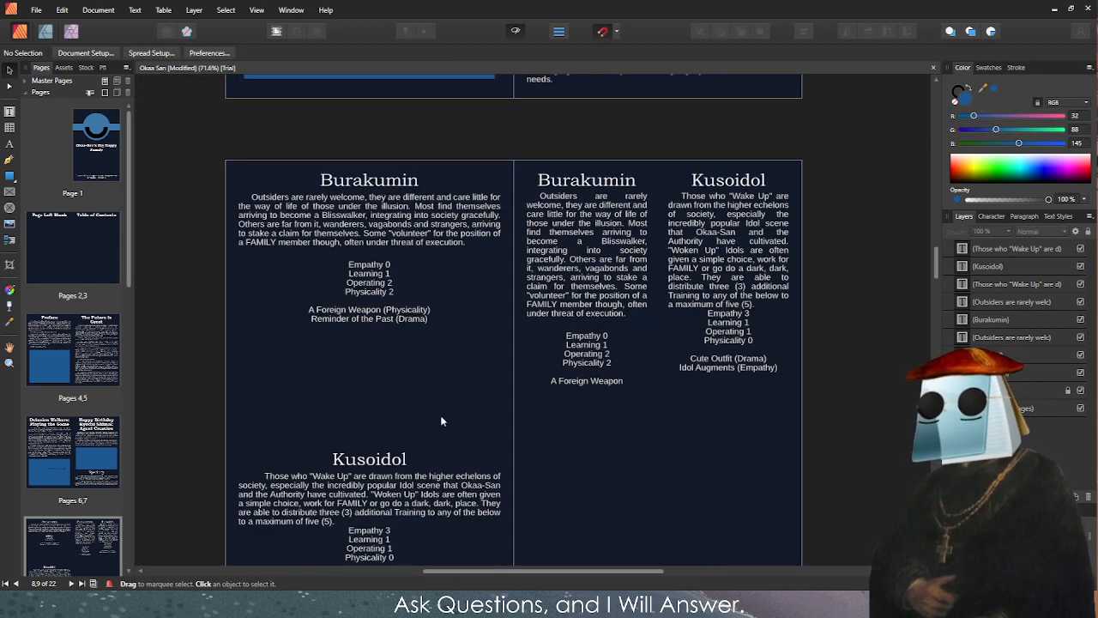
{"action": "left_click", "coordinate": [590, 390]}
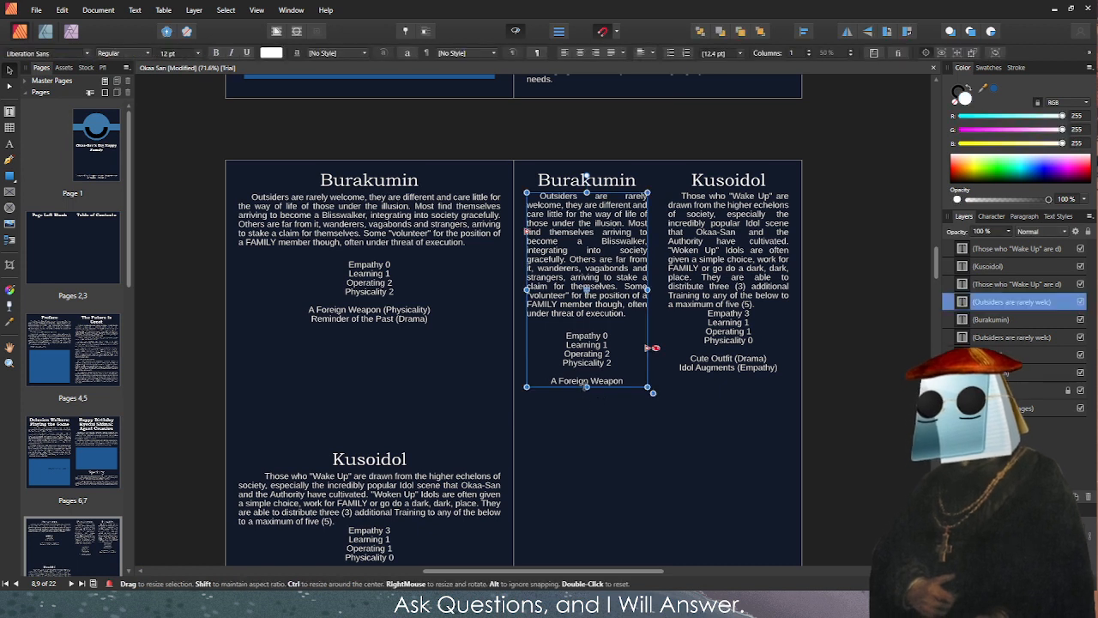
{"action": "left_click_drag", "start_coordinate": [586, 387], "coordinate": [587, 408]}
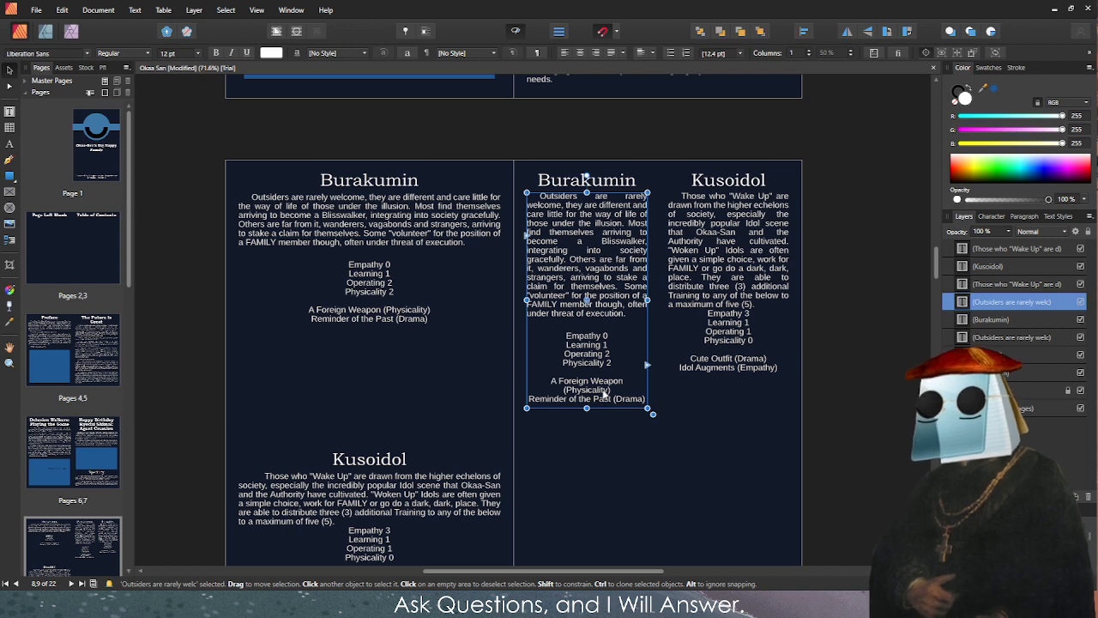
Change the narrow Burakumin column's first item to "Foreign Weapon (Physicality)" and shorten the frame to fit its text.
{"action": "key", "text": "t"}
{"action": "left_click", "coordinate": [561, 380]}
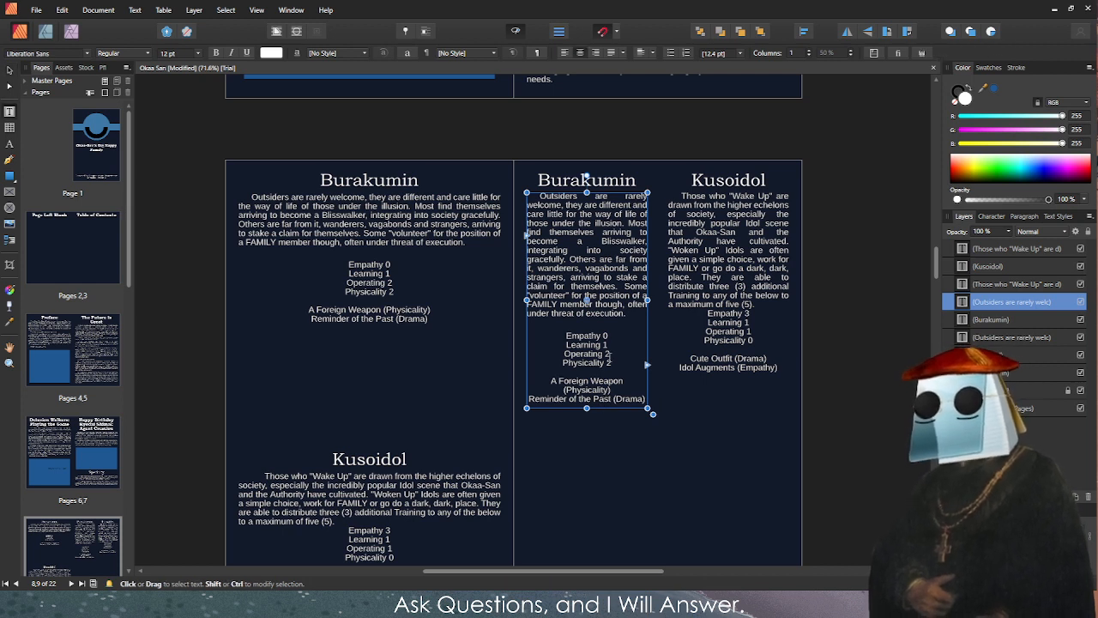
{"action": "key", "text": "BackSpace"}
{"action": "key", "text": "BackSpace"}
{"action": "type", "text": "v"}
{"action": "left_click_drag", "start_coordinate": [586, 407], "coordinate": [587, 399]}
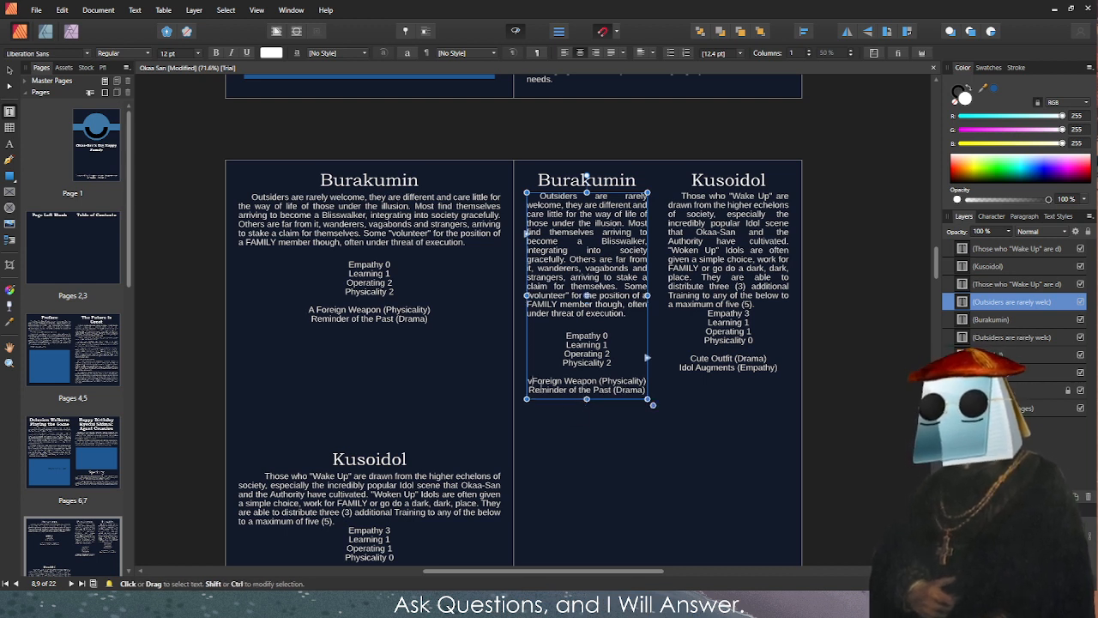
{"action": "key", "text": "BackSpace"}
{"action": "key", "text": "Escape"}
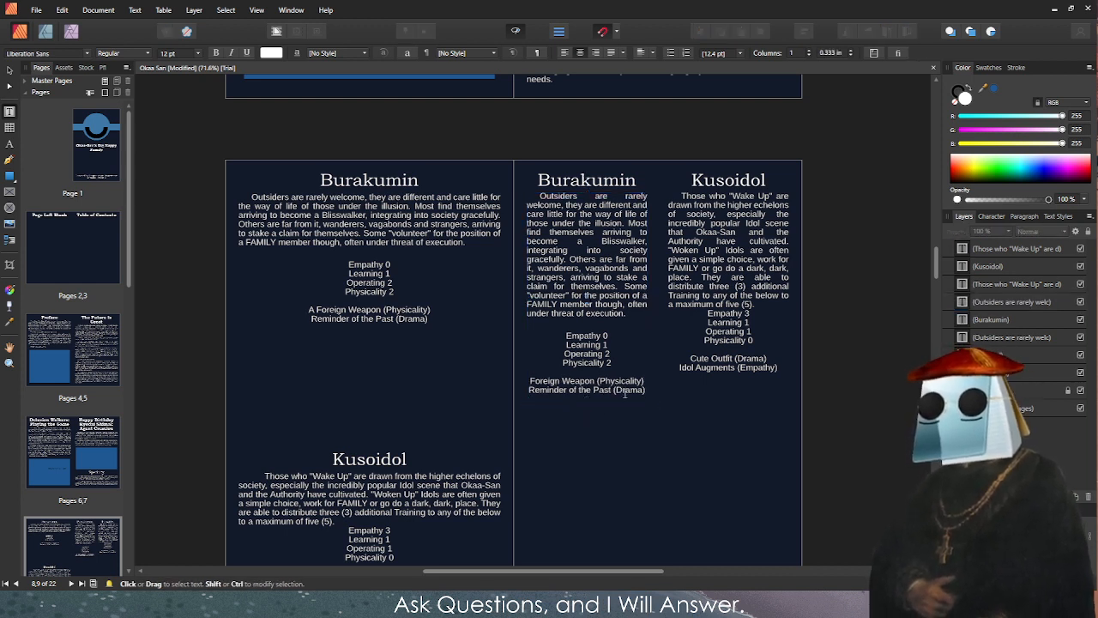
Compare the two layouts and remove the extra indentation before "Those who" in the full-width Kusoidol description.
{"action": "scroll", "coordinate": [578, 297], "scroll_direction": "down", "scroll_amount": 1}
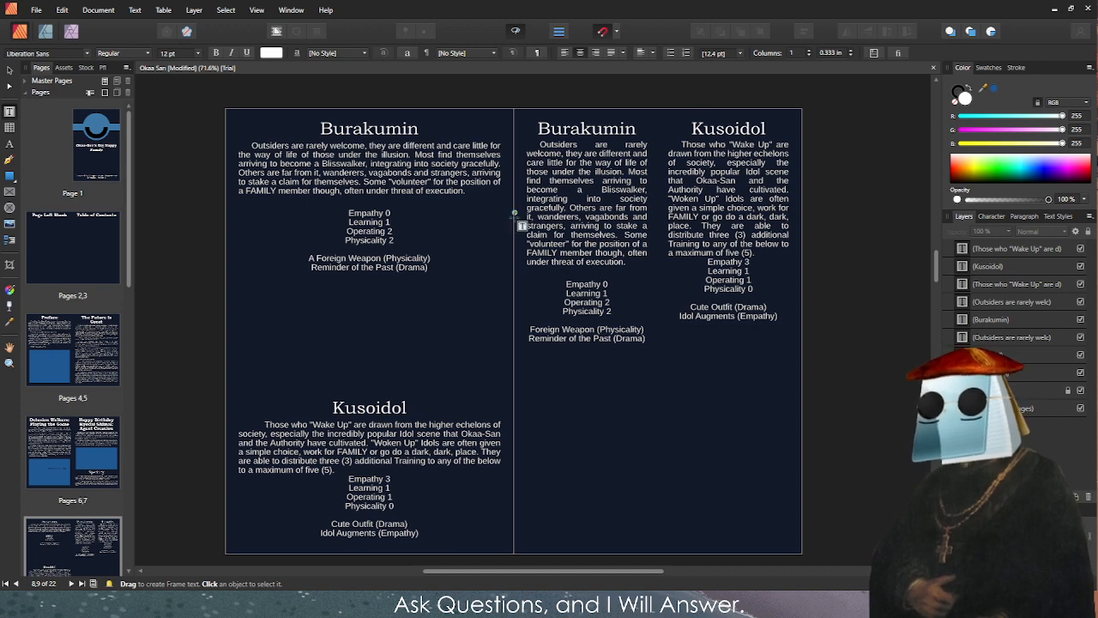
{"action": "scroll", "coordinate": [473, 194], "scroll_direction": "up", "scroll_amount": 3}
{"action": "scroll", "coordinate": [564, 134], "scroll_direction": "down", "scroll_amount": 2}
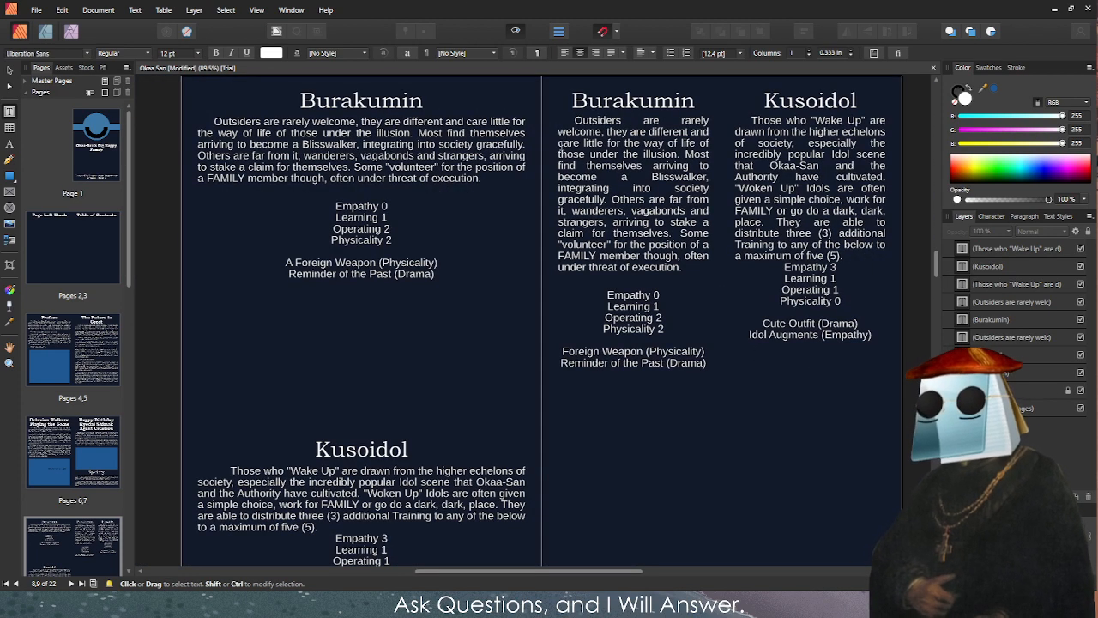
{"action": "scroll", "coordinate": [377, 412], "scroll_direction": "down", "scroll_amount": 2}
{"action": "scroll", "coordinate": [377, 414], "scroll_direction": "down", "scroll_amount": 1}
{"action": "scroll", "coordinate": [377, 414], "scroll_direction": "up", "scroll_amount": 2}
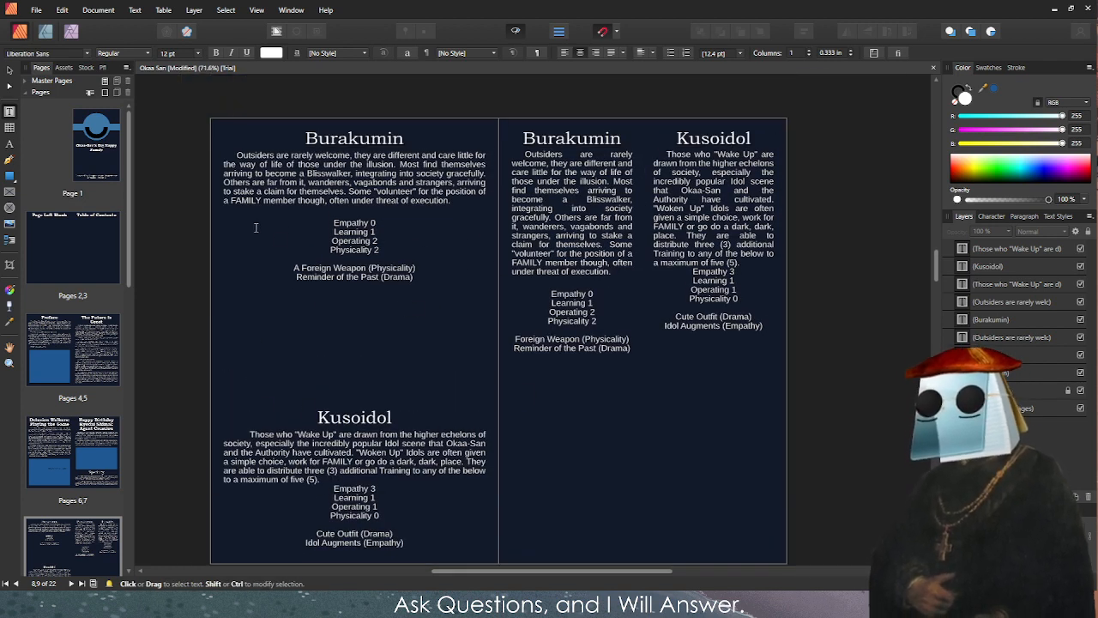
{"action": "left_click", "coordinate": [249, 434]}
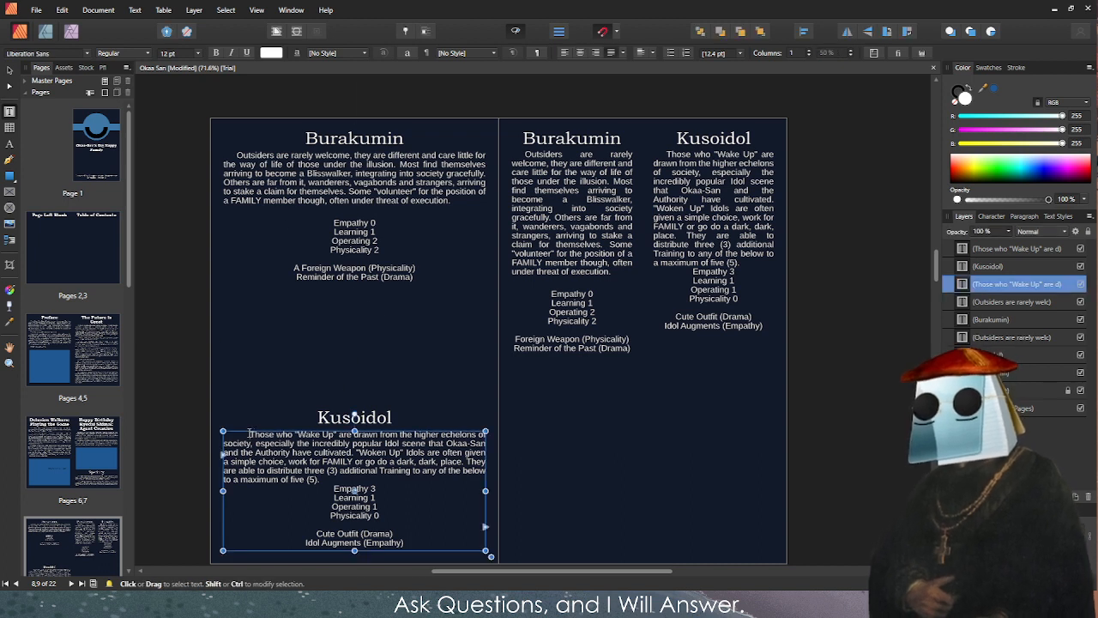
{"action": "key", "text": "BackSpace"}
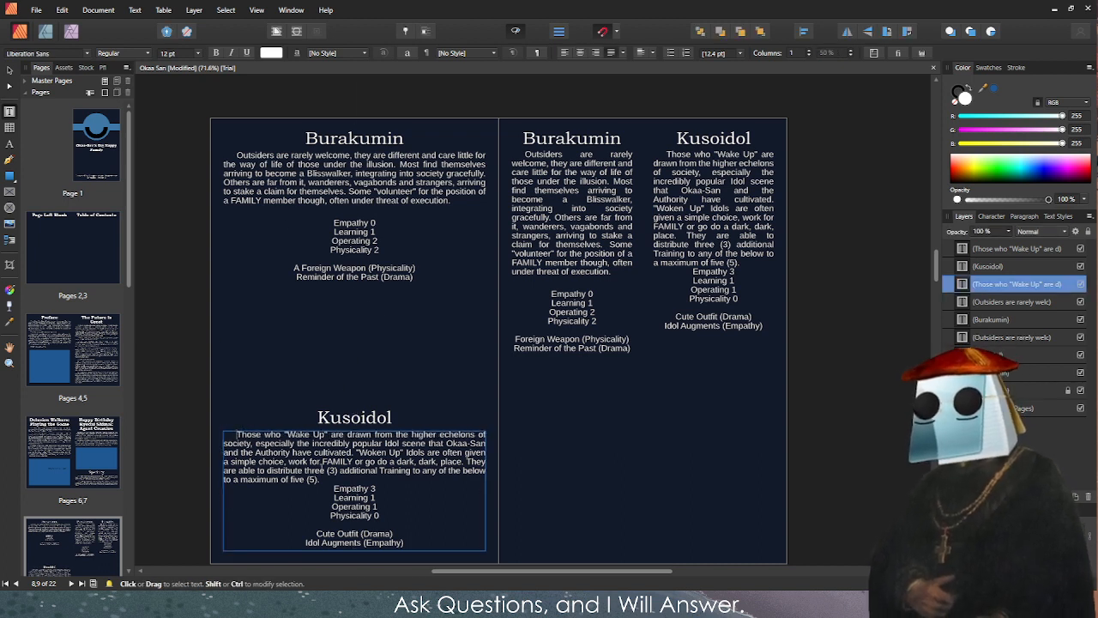
{"action": "key", "text": "Escape"}
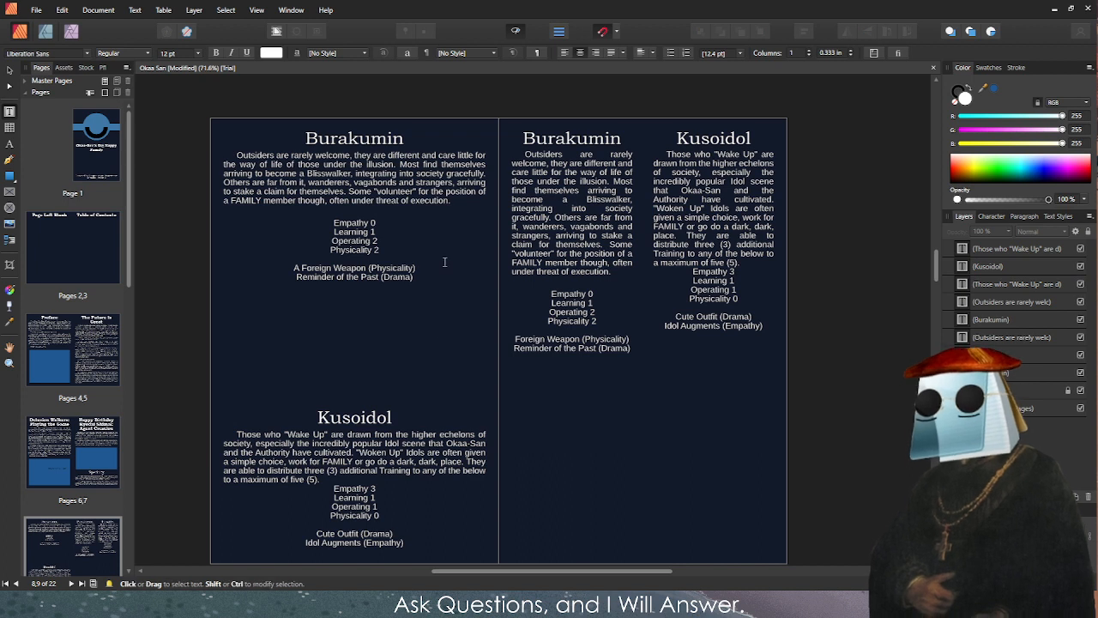
Append "They are able to distribute three (3) additional Training to any of the below to a maximum of five (5)." to both Burakumin descriptions.
{"action": "left_click", "coordinate": [451, 203]}
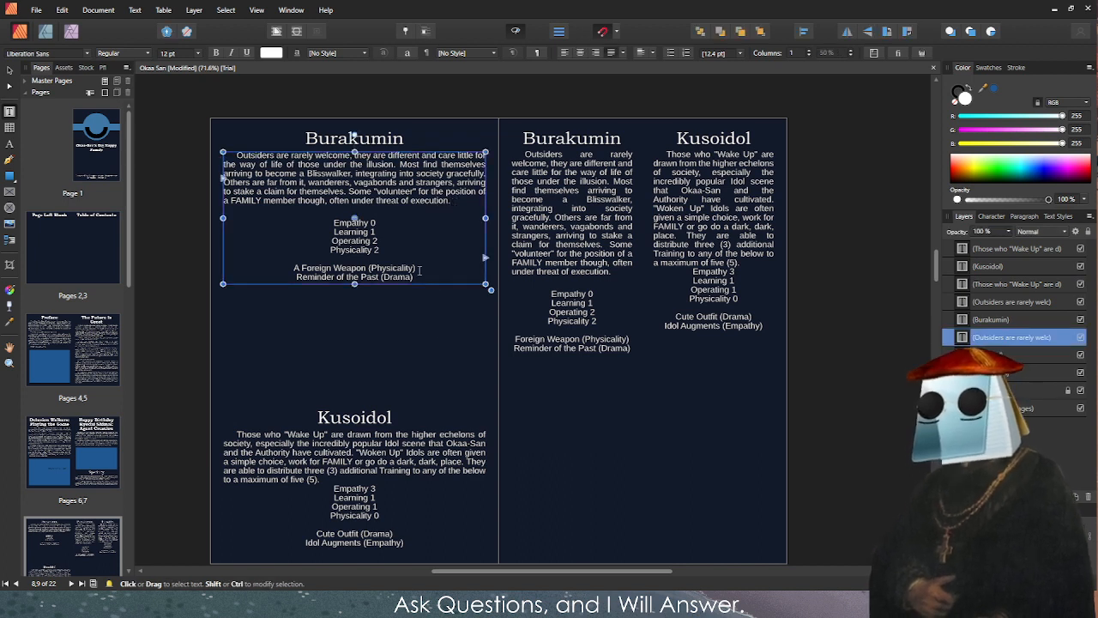
{"action": "left_click", "coordinate": [569, 257]}
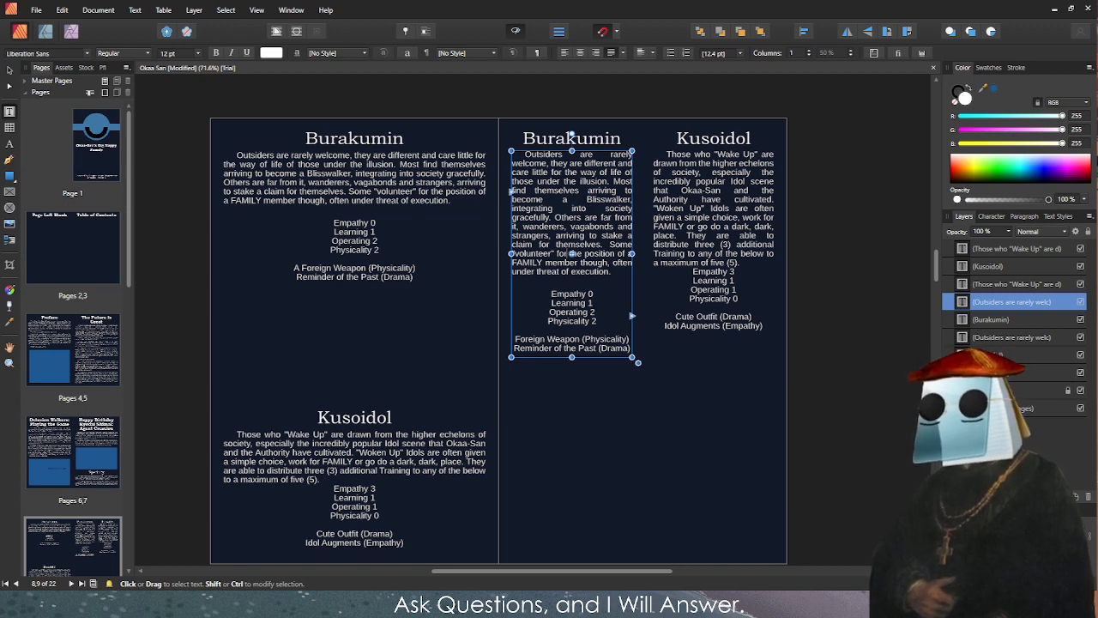
{"action": "left_click", "coordinate": [460, 197]}
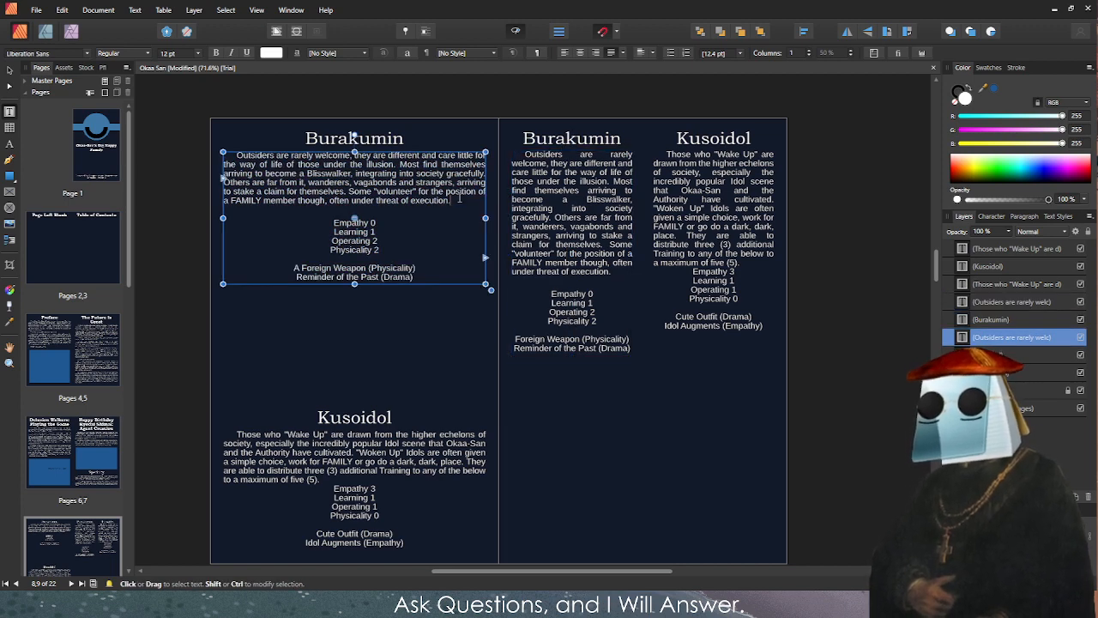
{"action": "key", "text": "ctrl+v"}
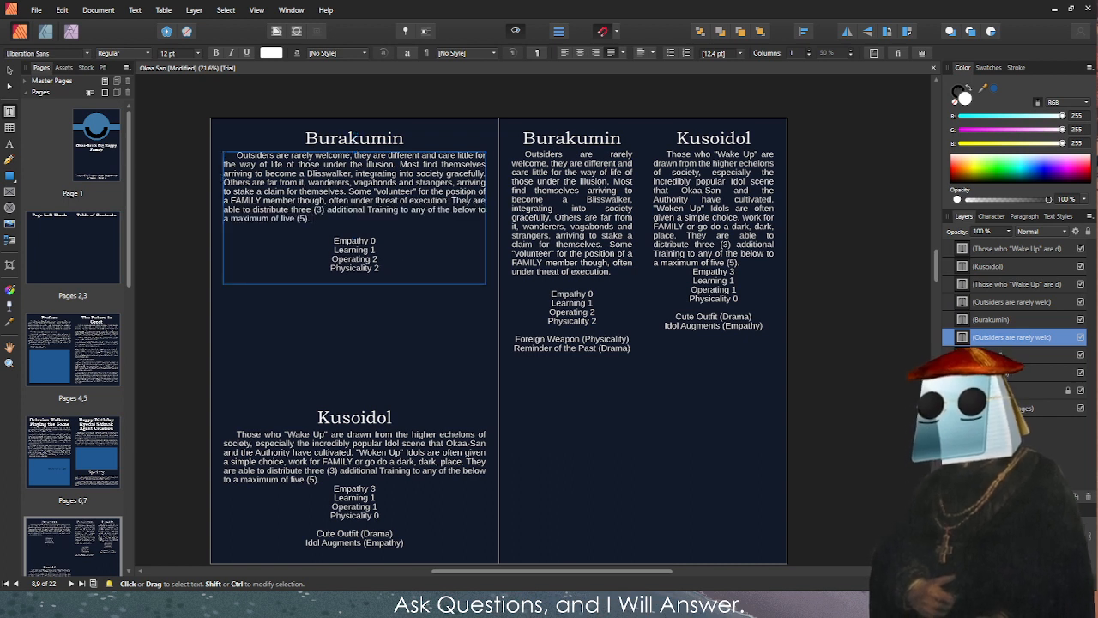
{"action": "left_click", "coordinate": [623, 271]}
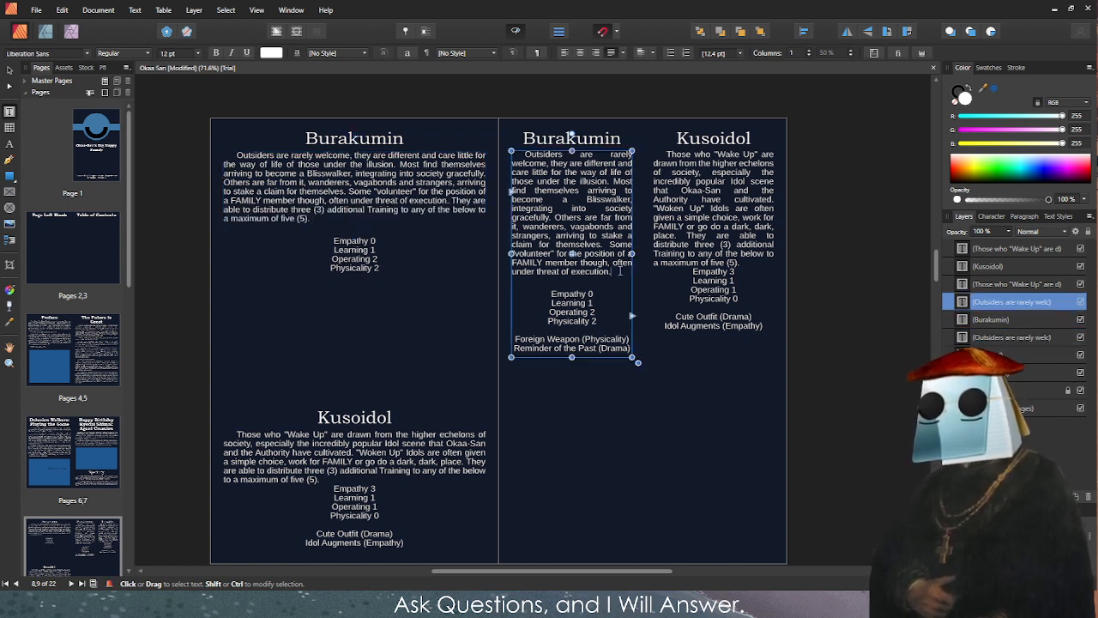
{"action": "type", "text": "They are able to distribute three (3) additional Training to any of the below to a maximum of five (5)."}
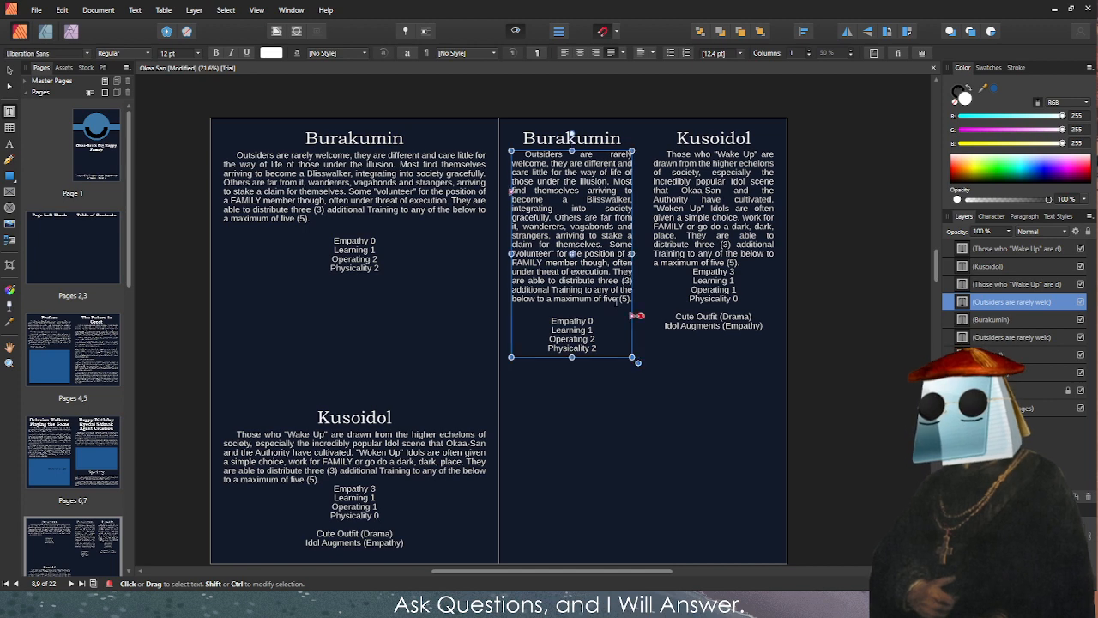
Lengthen the narrow Burakumin description frame until both items fit below the attributes.
{"action": "key", "text": "Escape"}
{"action": "key", "text": "v"}
{"action": "left_click", "coordinate": [596, 309]}
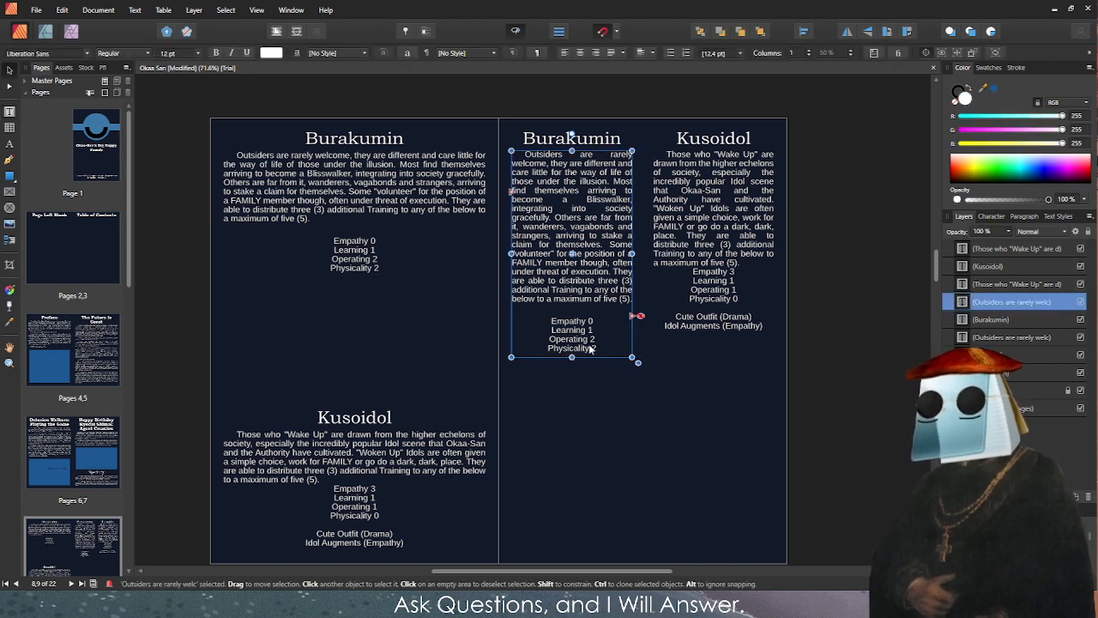
{"action": "left_click_drag", "start_coordinate": [571, 359], "coordinate": [568, 382]}
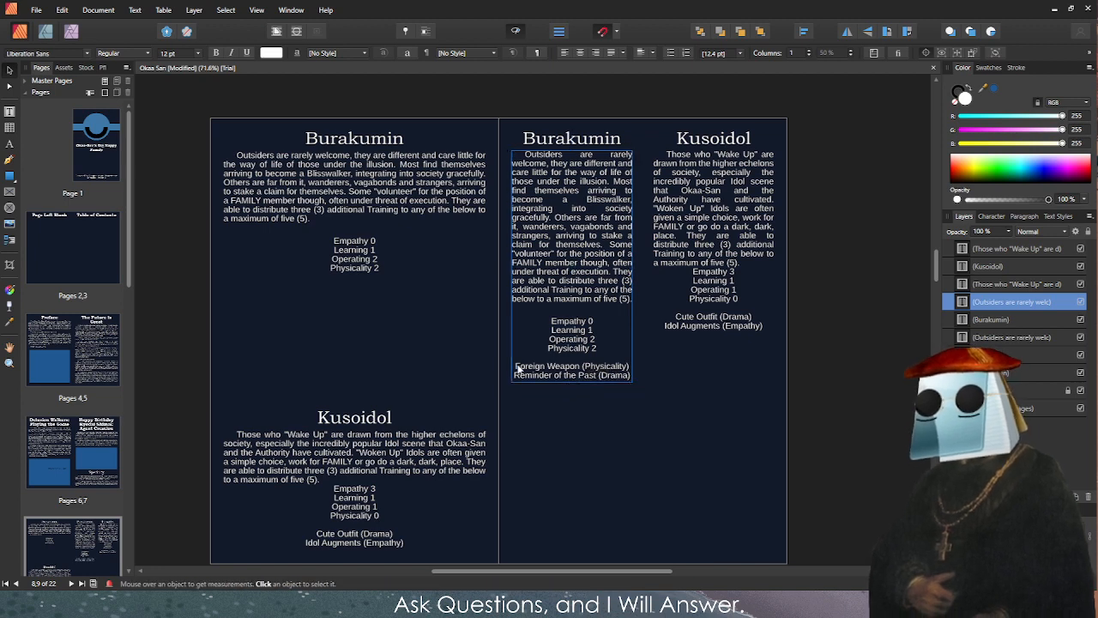
Examine the item lines in the narrow Burakumin frame and compare the full-width layout with the side-by-side columns.
{"action": "scroll", "coordinate": [515, 365], "scroll_direction": "up", "scroll_amount": 15}
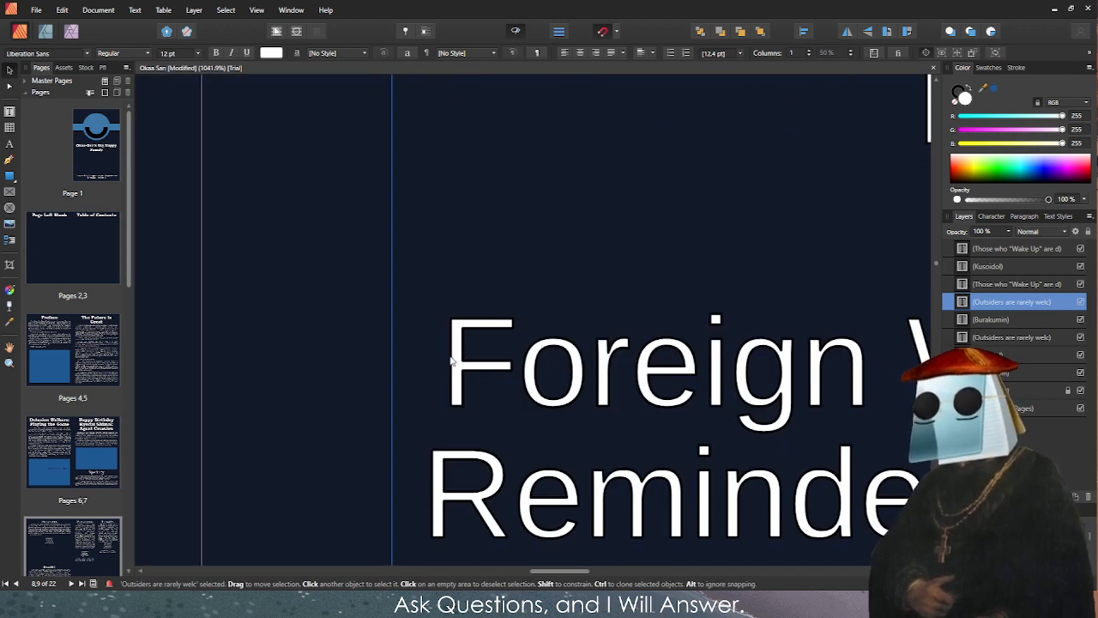
{"action": "double_click", "coordinate": [448, 361]}
{"action": "triple_click", "coordinate": [448, 361]}
{"action": "left_click", "coordinate": [447, 361]}
{"action": "left_click", "coordinate": [488, 372]}
{"action": "key", "text": "Left"}
{"action": "scroll", "coordinate": [488, 371], "scroll_direction": "left", "scroll_amount": 2}
{"action": "key", "text": "Escape"}
{"action": "scroll", "coordinate": [488, 371], "scroll_direction": "down", "scroll_amount": 10}
{"action": "key", "text": "v"}
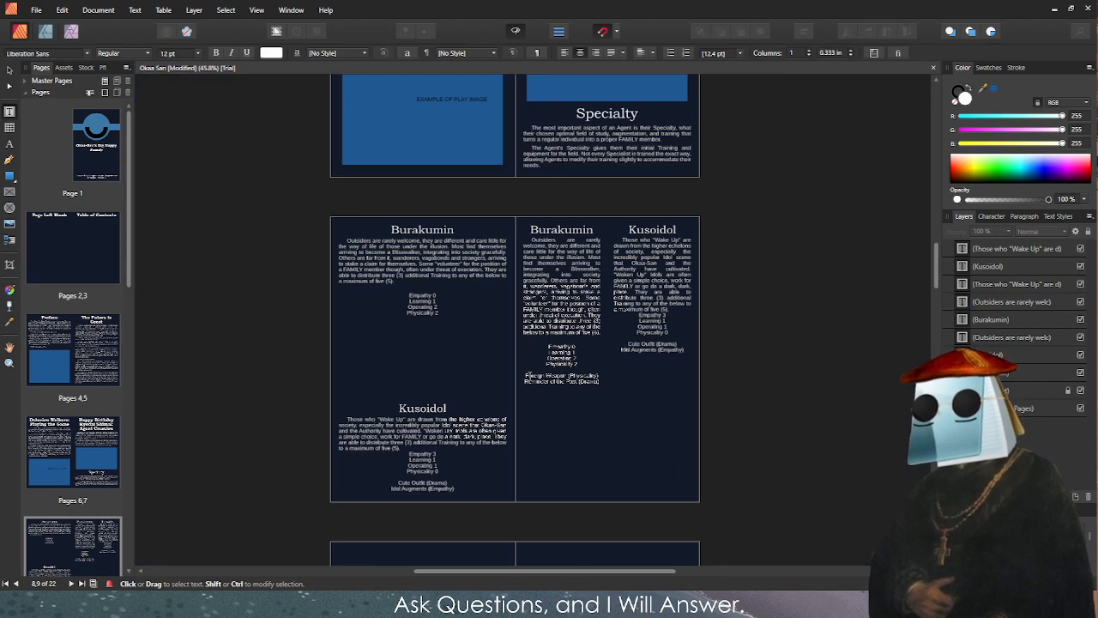
{"action": "scroll", "coordinate": [427, 425], "scroll_direction": "up", "scroll_amount": 1}
{"action": "scroll", "coordinate": [471, 377], "scroll_direction": "down", "scroll_amount": 1}
{"action": "scroll", "coordinate": [471, 377], "scroll_direction": "up", "scroll_amount": 3}
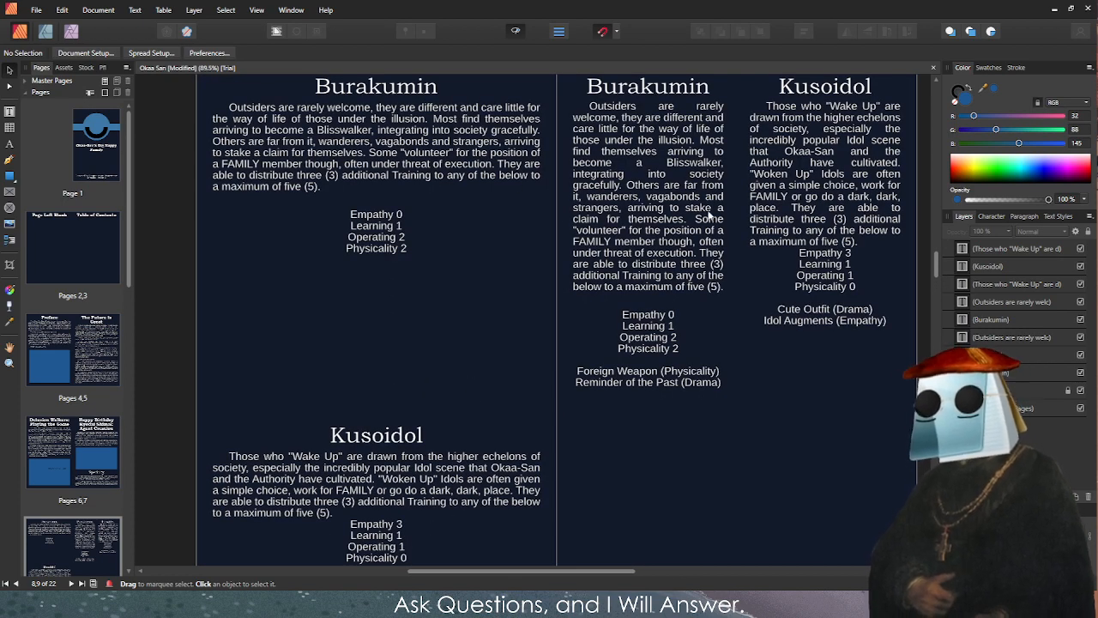
{"action": "scroll", "coordinate": [720, 193], "scroll_direction": "down", "scroll_amount": 3}
{"action": "scroll", "coordinate": [772, 184], "scroll_direction": "up", "scroll_amount": 3}
{"action": "scroll", "coordinate": [747, 249], "scroll_direction": "down", "scroll_amount": 1}
Insert a blank line between the narrow Kusoidol description and its attributes, and lengthen the frame to fit both items.
{"action": "double_click", "coordinate": [788, 236]}
{"action": "left_click", "coordinate": [779, 240]}
{"action": "key", "text": "Return"}
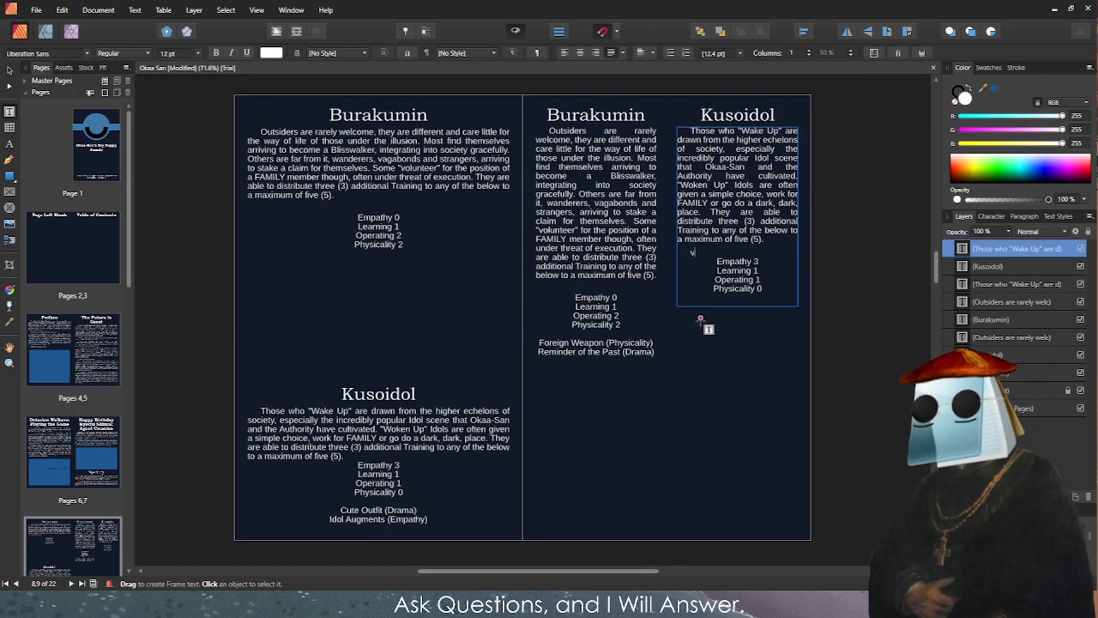
{"action": "type", "text": "v"}
{"action": "left_click_drag", "start_coordinate": [738, 307], "coordinate": [738, 323]}
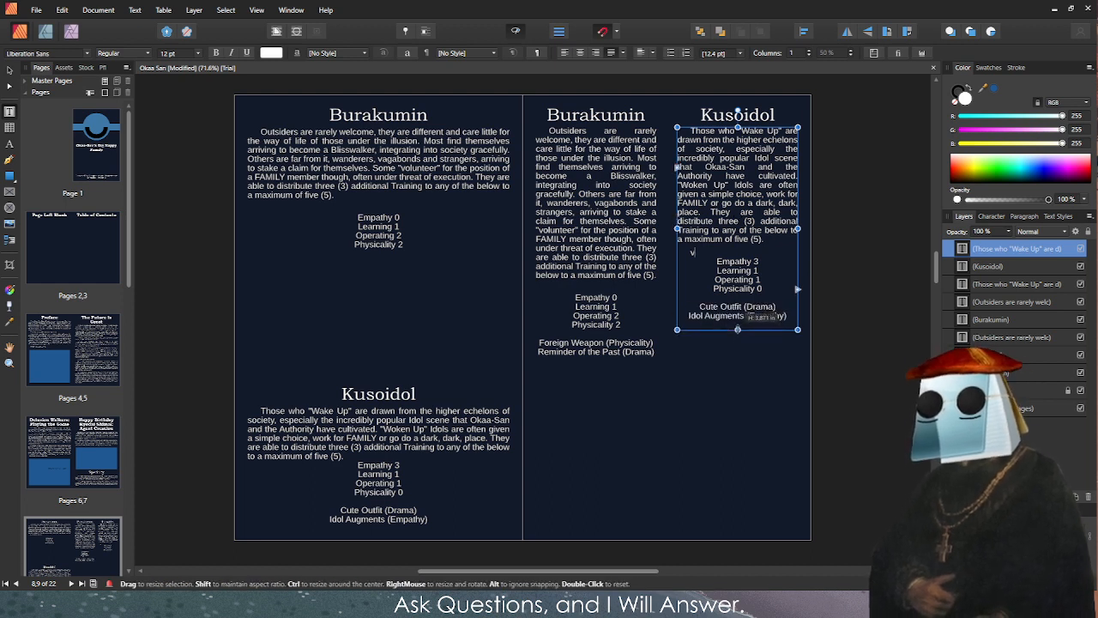
{"action": "key", "text": "Escape"}
{"action": "left_click", "coordinate": [701, 255]}
{"action": "key", "text": "BackSpace"}
{"action": "key", "text": "Escape"}
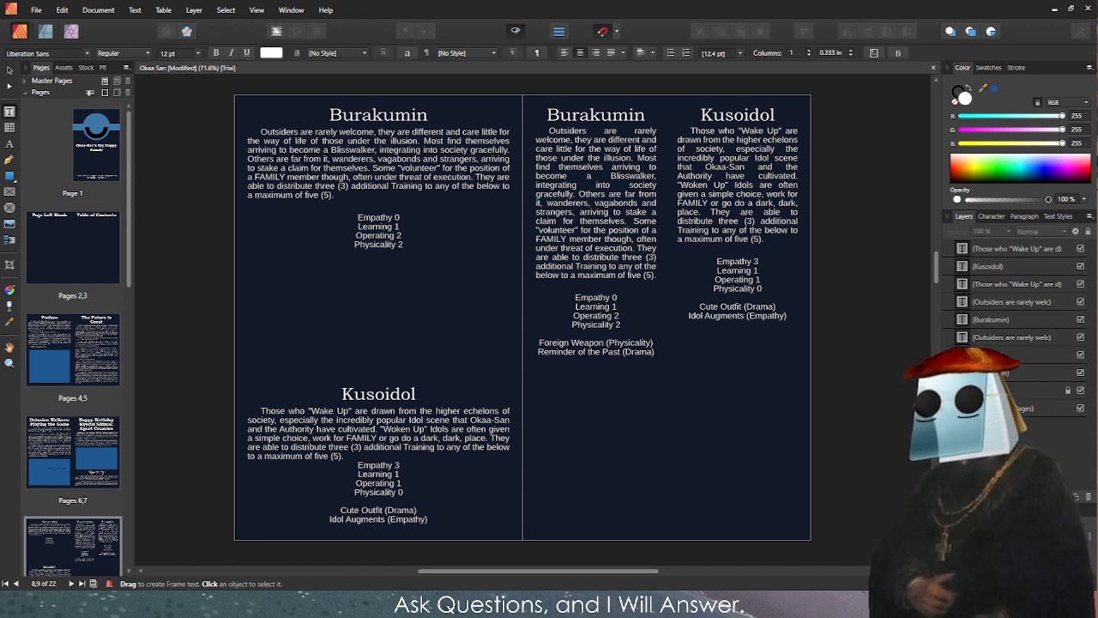
Go to pages 6–7 and raise the lower edge of the blue image placeholder above the Specialty heading.
{"action": "left_click", "coordinate": [434, 163]}
{"action": "scroll", "coordinate": [607, 141], "scroll_direction": "up", "scroll_amount": 5}
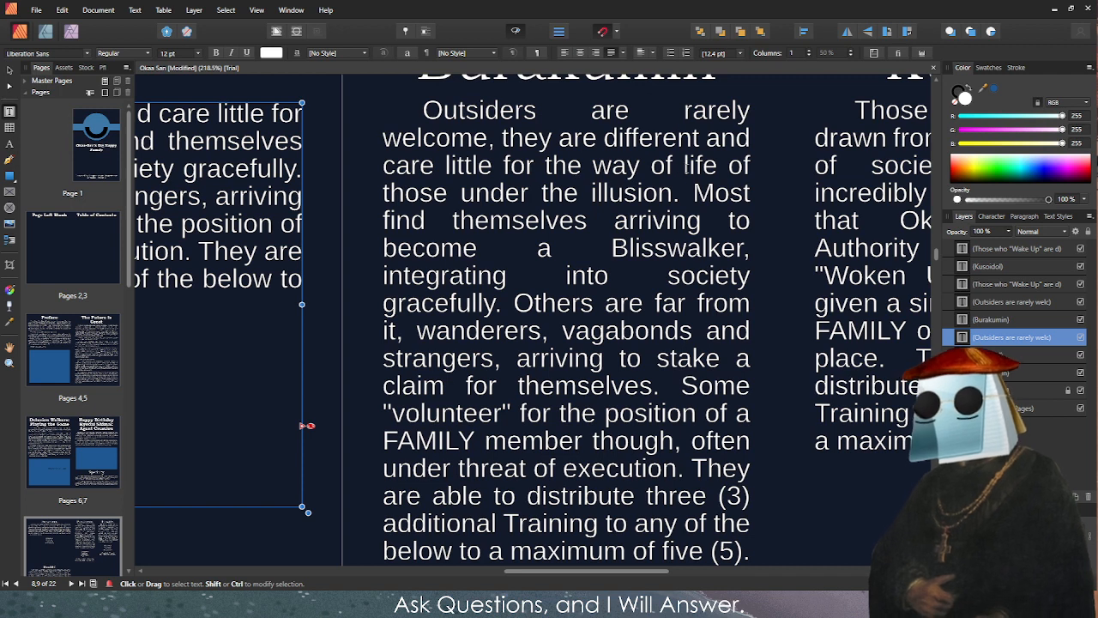
{"action": "scroll", "coordinate": [573, 208], "scroll_direction": "down", "scroll_amount": 1}
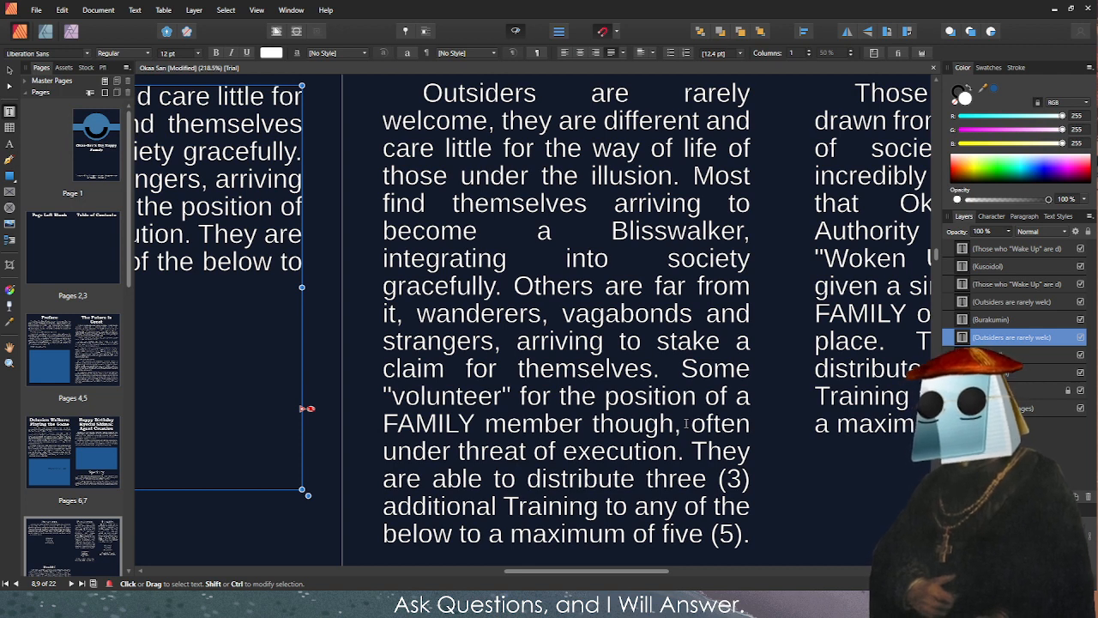
{"action": "scroll", "coordinate": [686, 422], "scroll_direction": "down", "scroll_amount": 5}
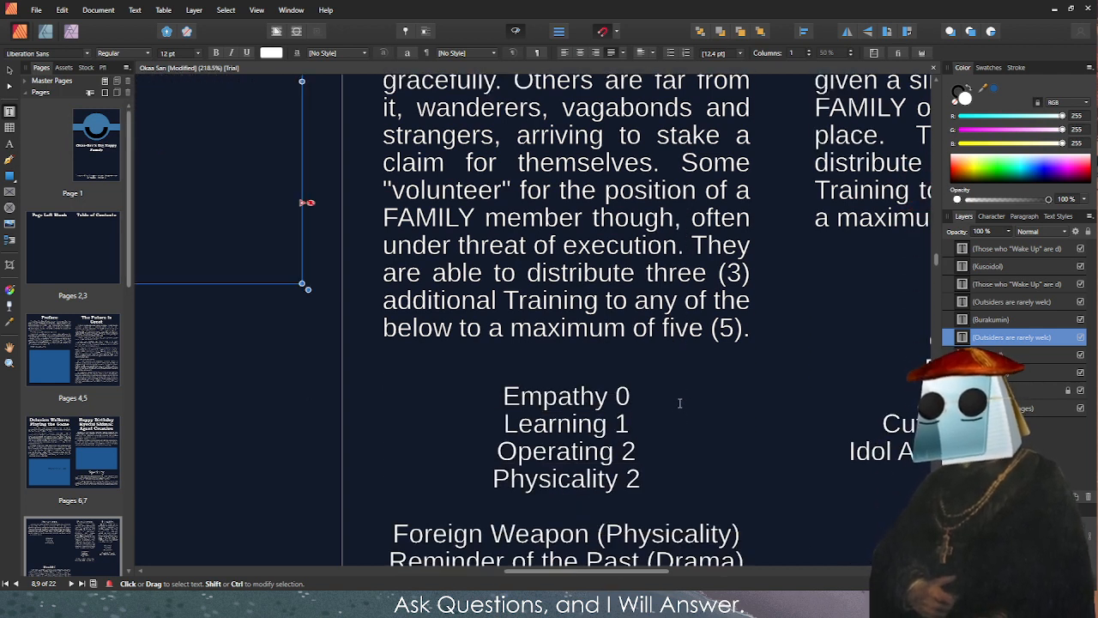
{"action": "key", "text": "Escape"}
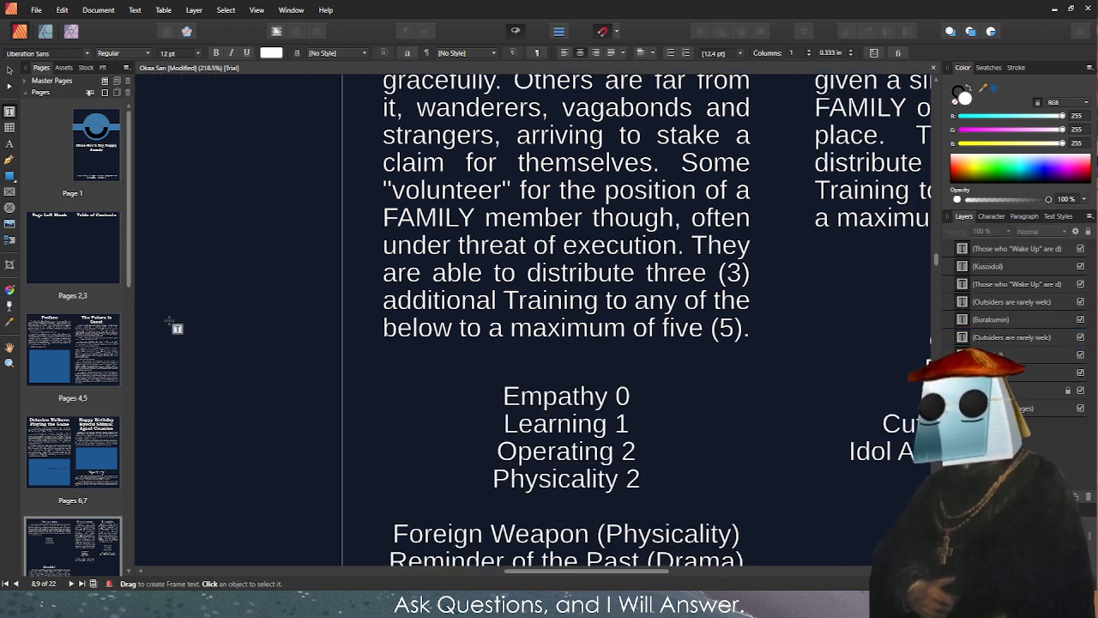
{"action": "left_click", "coordinate": [105, 469]}
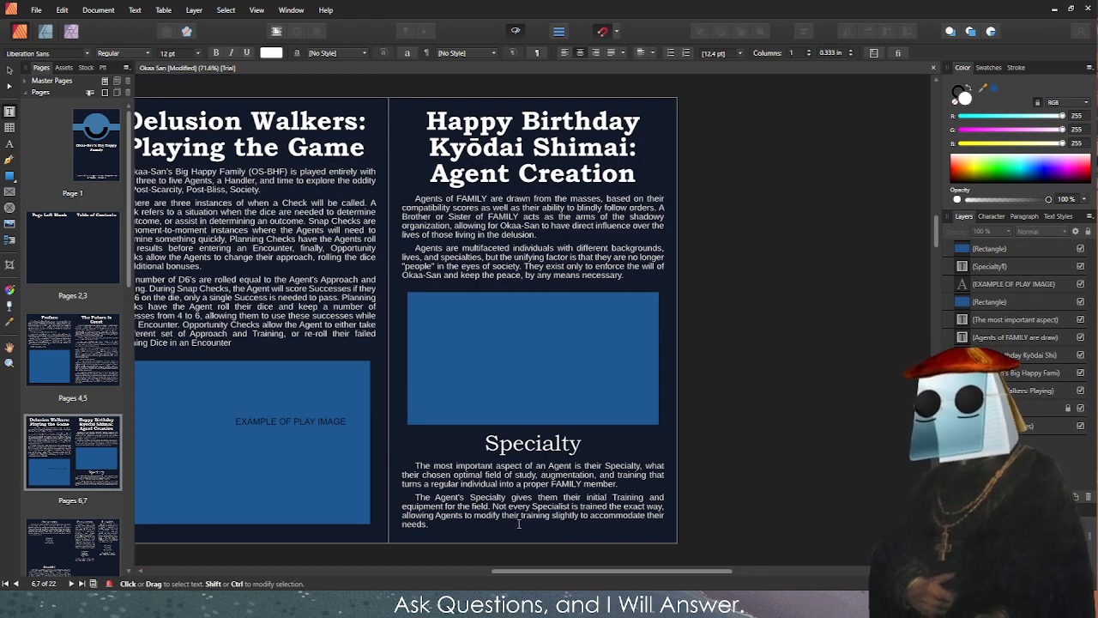
{"action": "scroll", "coordinate": [519, 523], "scroll_direction": "up", "scroll_amount": 3}
{"action": "key", "text": "v"}
{"action": "left_click", "coordinate": [517, 321]}
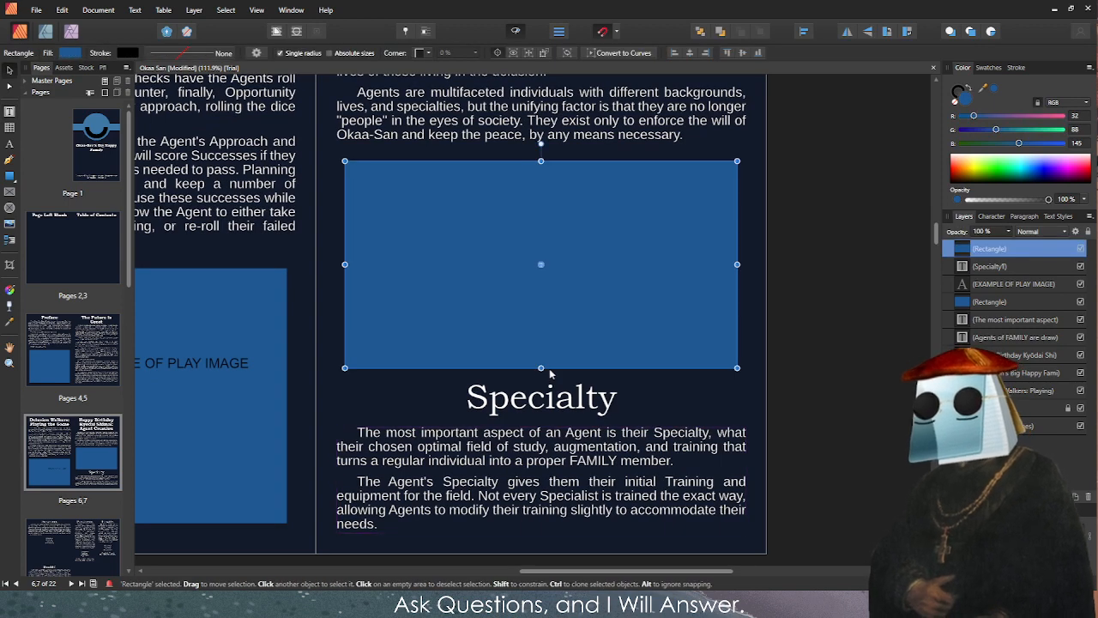
{"action": "left_click_drag", "start_coordinate": [551, 371], "coordinate": [551, 306]}
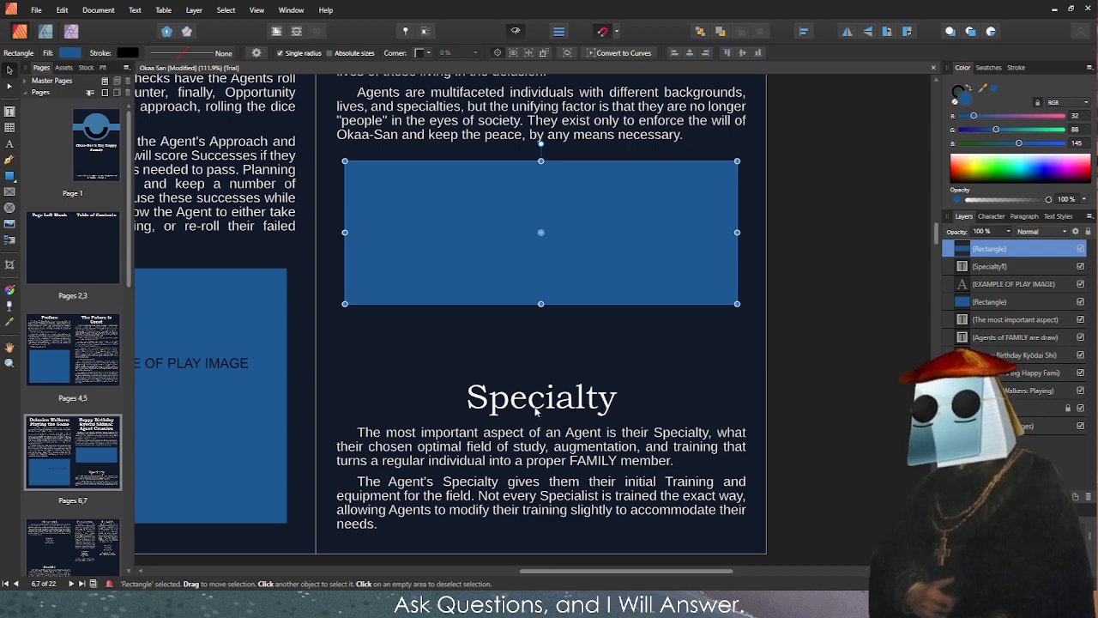
Move the Specialty heading and text up beneath the placeholder, leave preview mode, and extend the text frame to the page's lower margin.
{"action": "left_click", "coordinate": [525, 405]}
{"action": "left_click", "coordinate": [511, 453], "text": "shift"}
{"action": "left_click_drag", "start_coordinate": [501, 408], "coordinate": [500, 336]}
{"action": "left_click", "coordinate": [515, 33]}
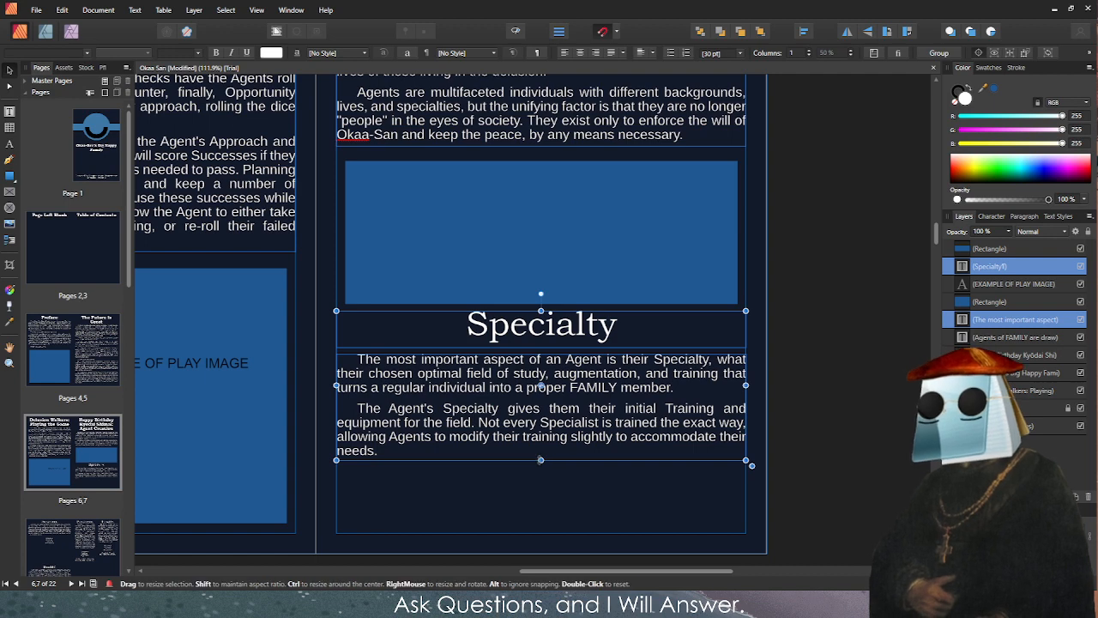
{"action": "left_click_drag", "start_coordinate": [541, 461], "coordinate": [541, 533]}
Add the sentence about distributing three (3) additional Training to a maximum of five (5) as a new paragraph ending the Specialty text.
{"action": "left_click", "coordinate": [566, 441]}
{"action": "key", "text": "t"}
{"action": "left_click", "coordinate": [452, 458]}
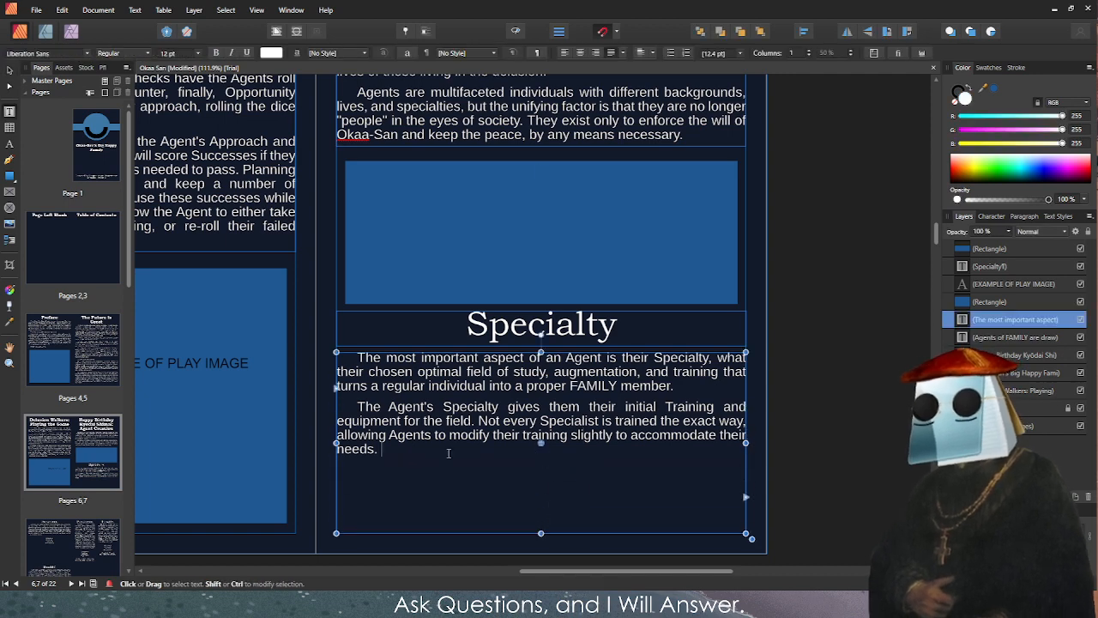
{"action": "type", "text": "hey are able to distribute three (3) additional Training to any of the below to a maximum of five (5)."}
{"action": "key", "text": "Escape"}
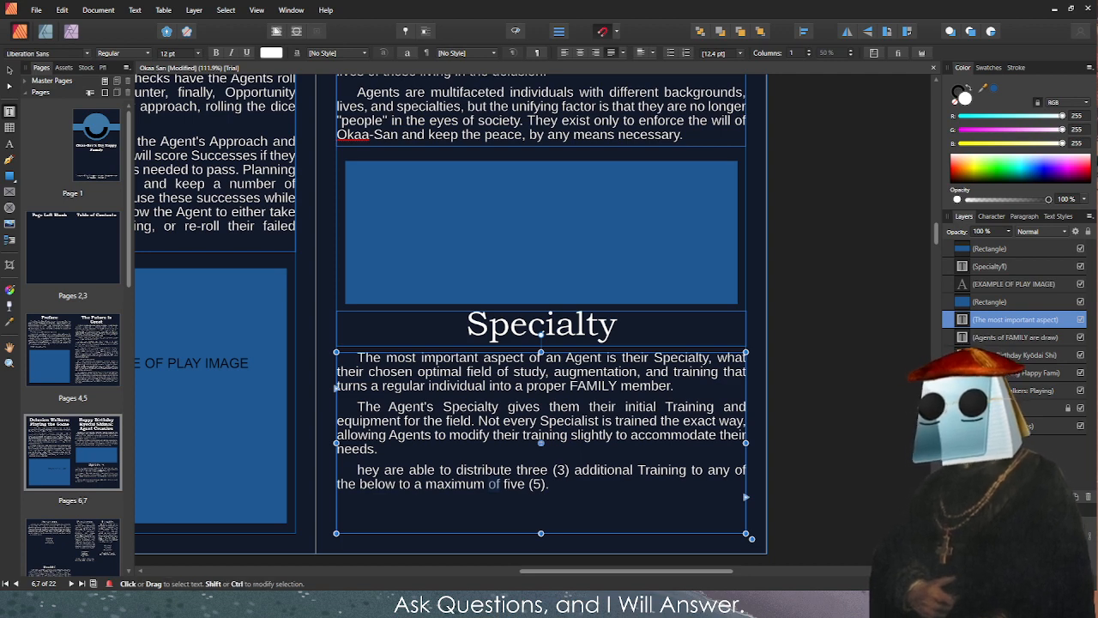
Reword the new paragraph: "The Agent is able to distribute three (3) additional Training to any of their initial Training Statistics, up to a maximum of five (5).".
{"action": "triple_click", "coordinate": [483, 470]}
{"action": "type", "text": "The Agent is able to distribute three (3) additional Training to any of their initial Training Statistics, up to a maximum of five (5)."}
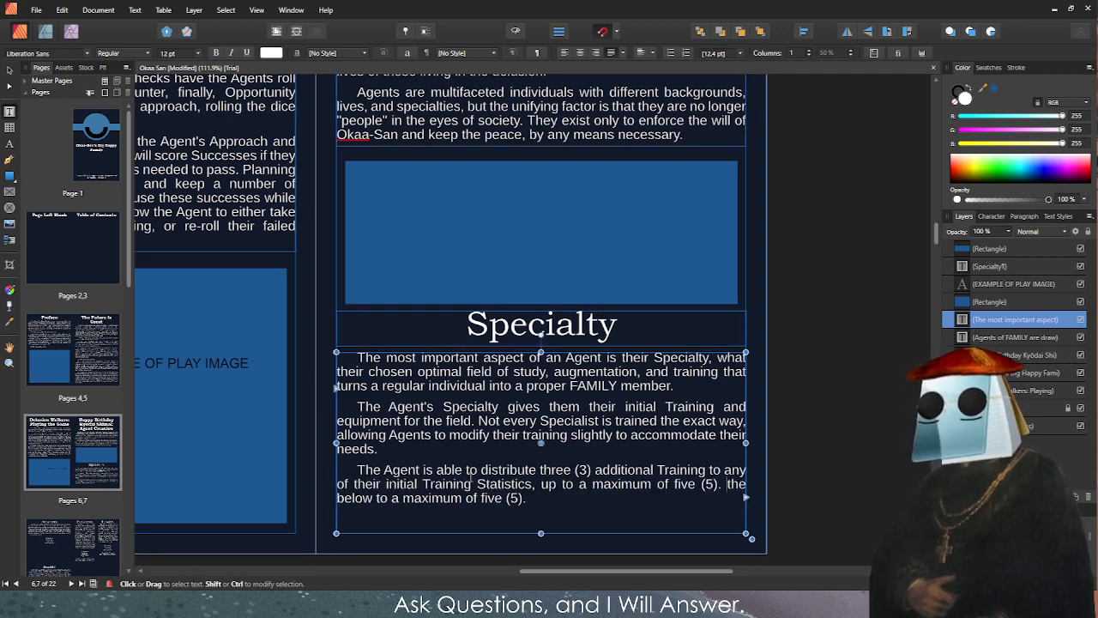
{"action": "left_click_drag", "start_coordinate": [538, 497], "coordinate": [319, 476]}
{"action": "type", "text": "The Agent is able to distribute three (3) additional Training to any of their initial Training Statistics, up to a maximum of five (5)."}
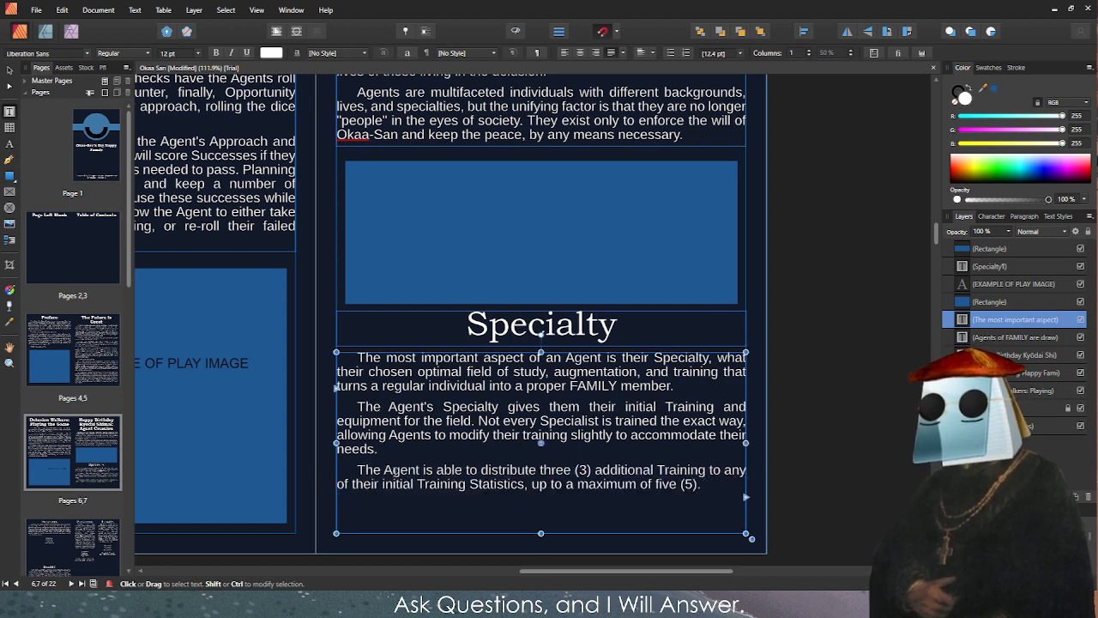
{"action": "type", "text": "v"}
{"action": "key", "text": "BackSpace"}
{"action": "key", "text": "Escape"}
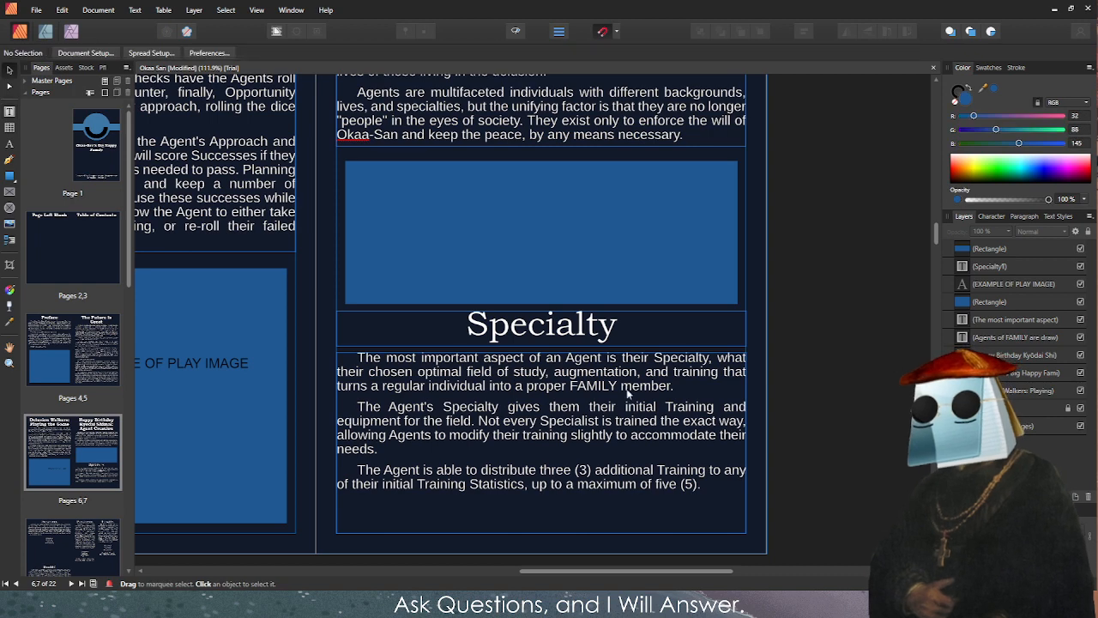
Lower the upper edge of the Specialty text frame to fit its three paragraphs and move the heading down just above it.
{"action": "left_click", "coordinate": [605, 412]}
{"action": "left_click_drag", "start_coordinate": [540, 352], "coordinate": [541, 386]}
{"action": "left_click", "coordinate": [440, 341]}
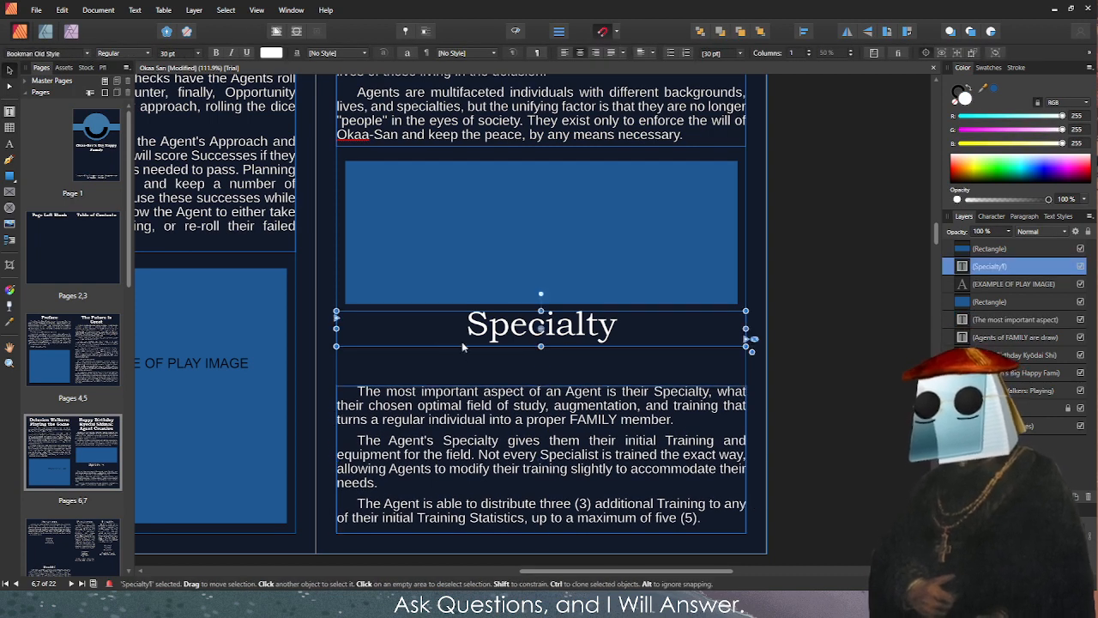
{"action": "left_click_drag", "start_coordinate": [441, 341], "coordinate": [474, 370]}
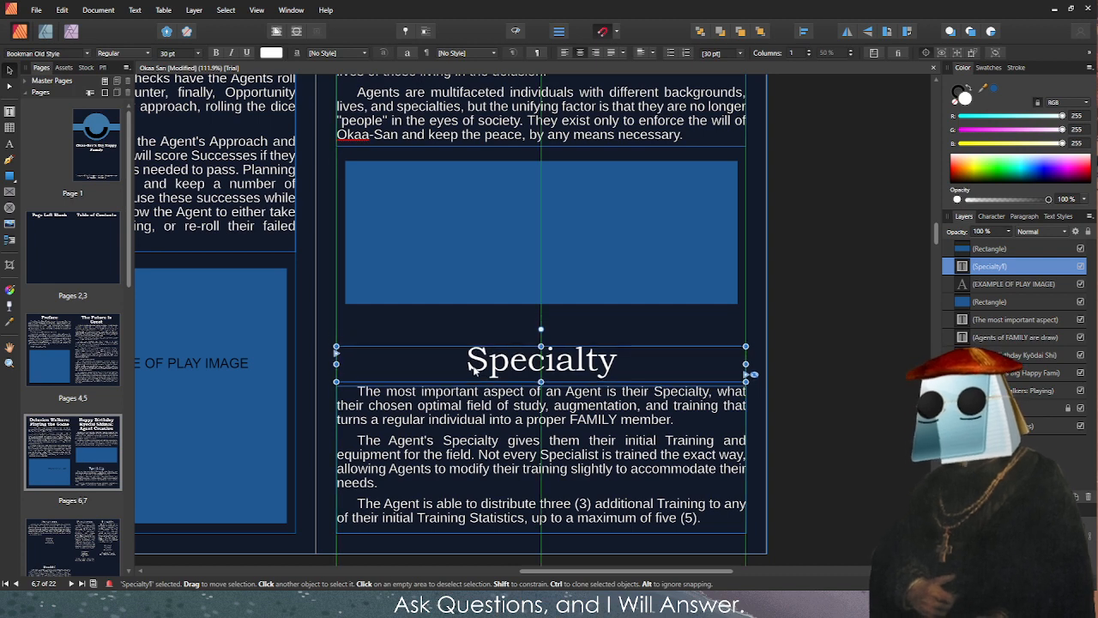
Enlarge the blue image placeholder to fill the gap between the Agent Creation text and the Specialty heading.
{"action": "left_click", "coordinate": [541, 292]}
{"action": "left_click_drag", "start_coordinate": [541, 304], "coordinate": [541, 340]}
{"action": "key", "text": "Escape"}
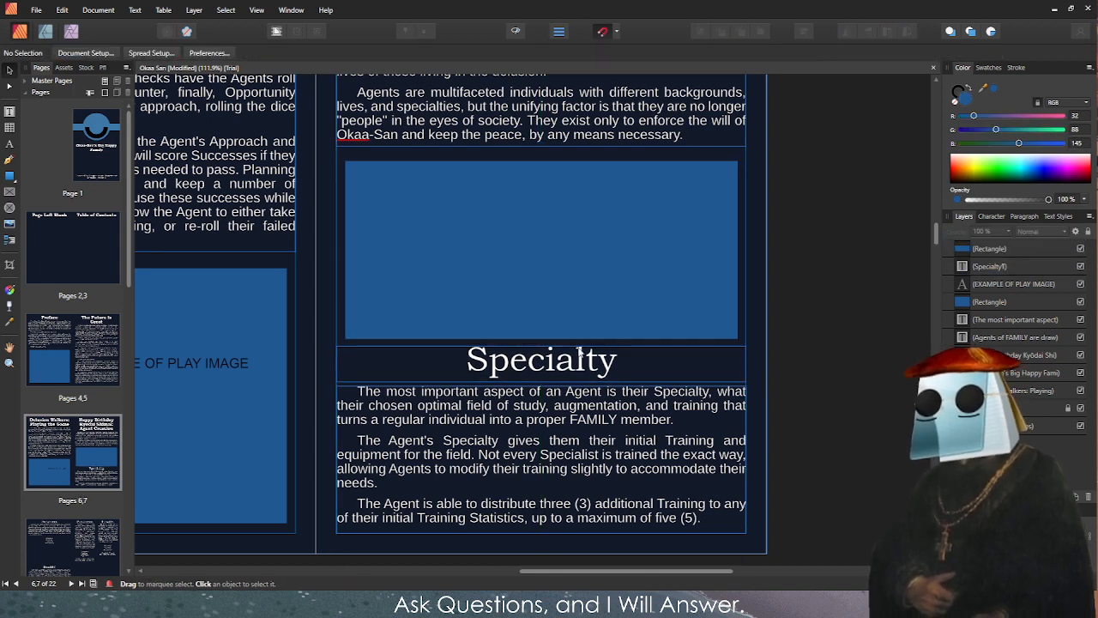
{"action": "left_click", "coordinate": [436, 276]}
{"action": "left_click_drag", "start_coordinate": [540, 161], "coordinate": [540, 150]}
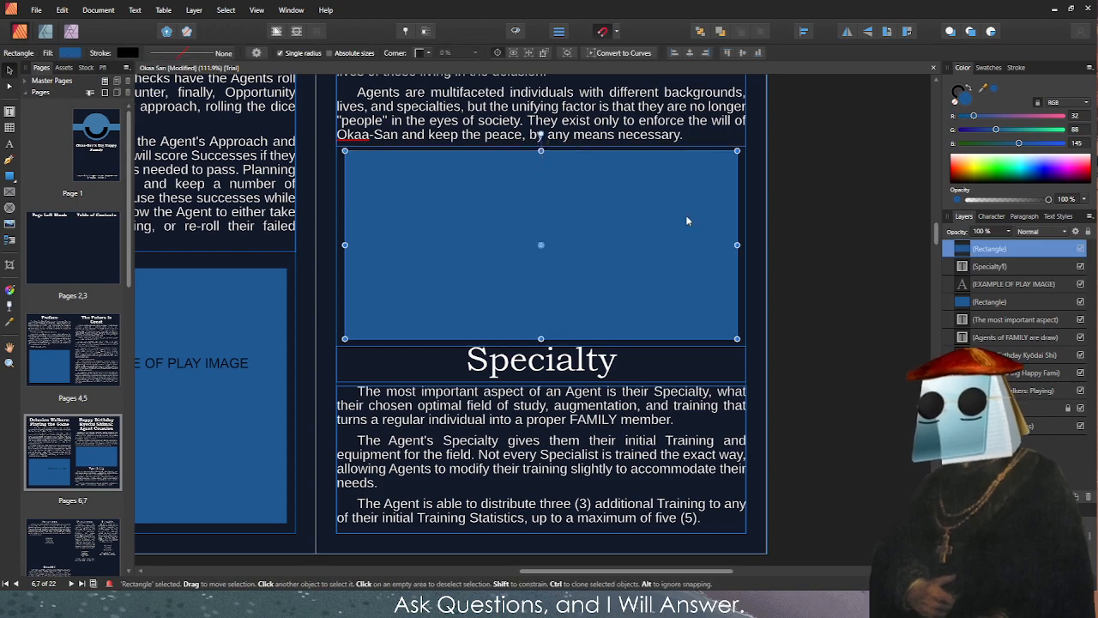
{"action": "left_click", "coordinate": [850, 359]}
Delete the sentence about distributing three (3) additional Training from the full-width Burakumin description on the next spread.
{"action": "scroll", "coordinate": [850, 359], "scroll_direction": "down", "scroll_amount": 3}
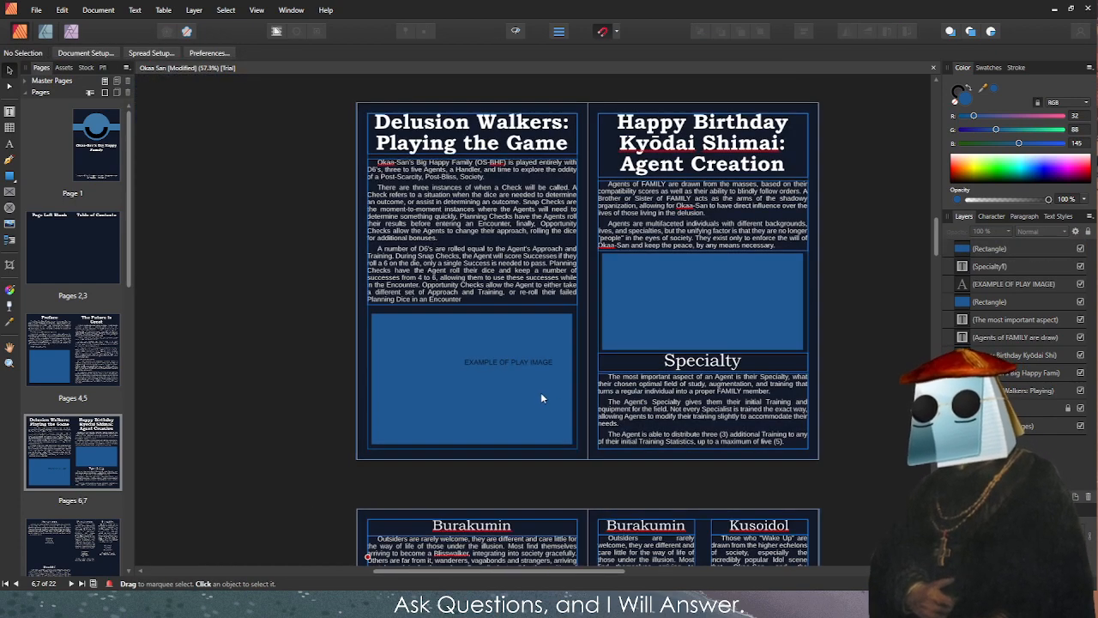
{"action": "scroll", "coordinate": [540, 400], "scroll_direction": "up", "scroll_amount": 1}
{"action": "scroll", "coordinate": [504, 293], "scroll_direction": "down", "scroll_amount": 5}
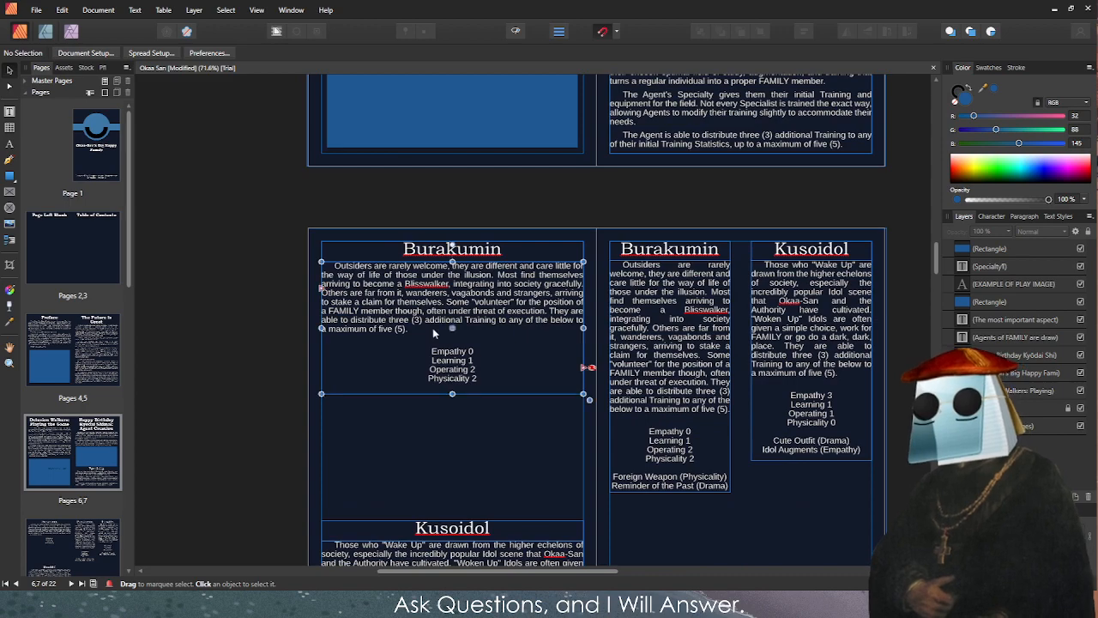
{"action": "double_click", "coordinate": [418, 337]}
{"action": "scroll", "coordinate": [418, 337], "scroll_direction": "up", "scroll_amount": 4}
{"action": "scroll", "coordinate": [376, 318], "scroll_direction": "down", "scroll_amount": 2}
{"action": "left_click_drag", "start_coordinate": [376, 318], "coordinate": [678, 279]}
{"action": "key", "text": "BackSpace"}
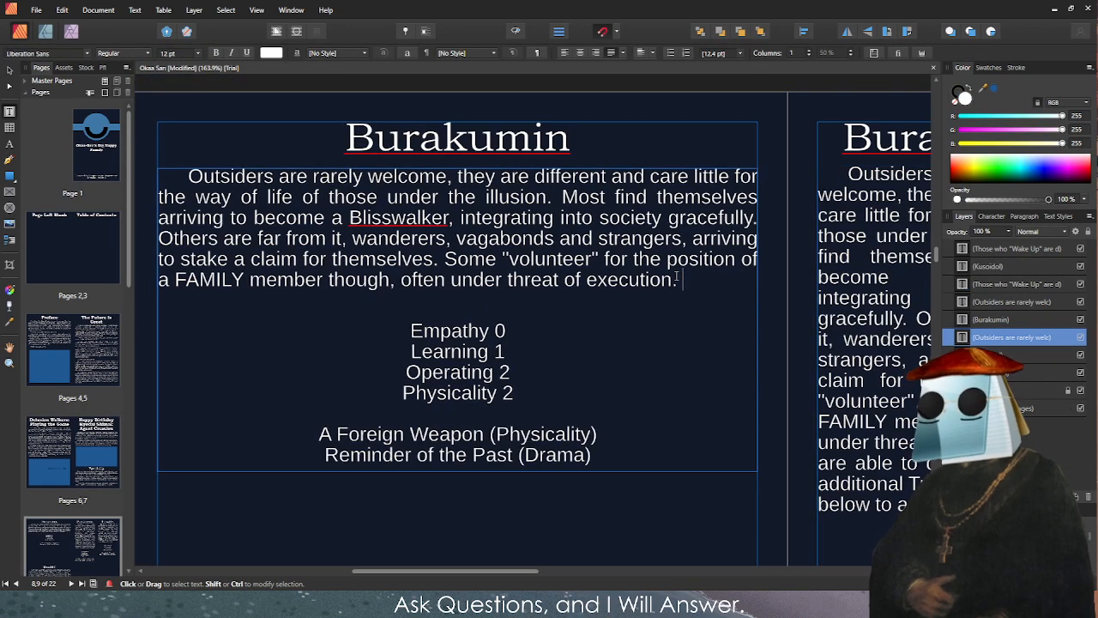
{"action": "scroll", "coordinate": [448, 326], "scroll_direction": "down", "scroll_amount": 5}
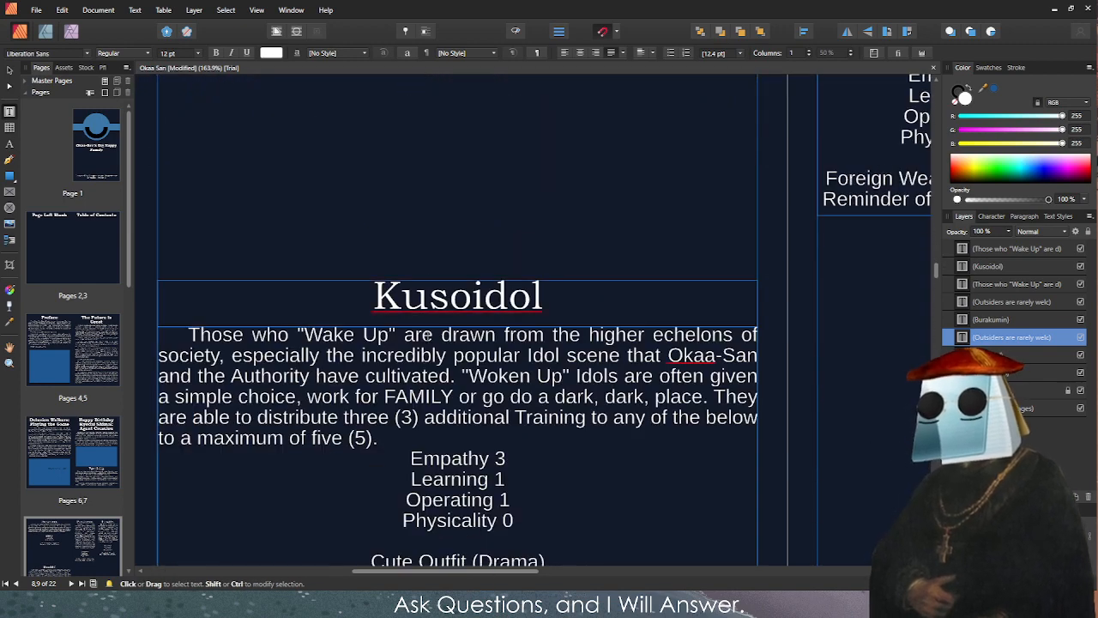
{"action": "double_click", "coordinate": [410, 376]}
{"action": "left_click", "coordinate": [554, 426]}
{"action": "left_click_drag", "start_coordinate": [525, 417], "coordinate": [748, 434]}
{"action": "left_click", "coordinate": [715, 396]}
{"action": "key", "text": "BackSpace"}
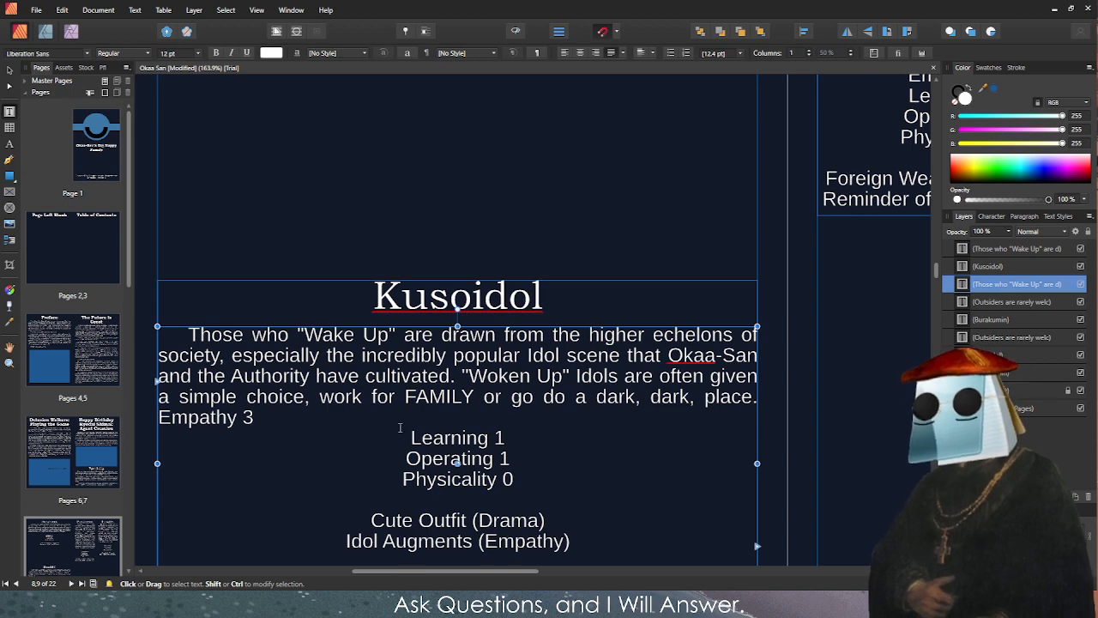
{"action": "key", "text": "ctrl+z"}
Delete the sentence about distributing three (3) additional Training from the full-width Kusoidol description and leave a blank line above its statistics.
{"action": "left_click", "coordinate": [482, 417]}
{"action": "left_click_drag", "start_coordinate": [376, 438], "coordinate": [717, 397]}
{"action": "key", "text": "BackSpace"}
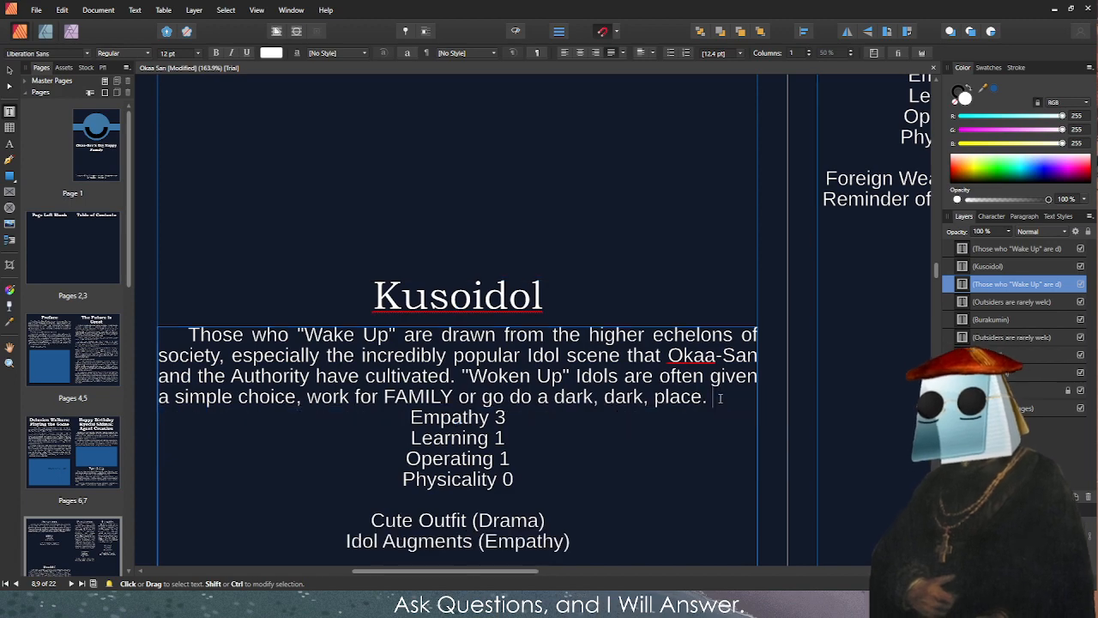
{"action": "key", "text": "Return"}
{"action": "key", "text": "Escape"}
{"action": "key", "text": "Escape"}
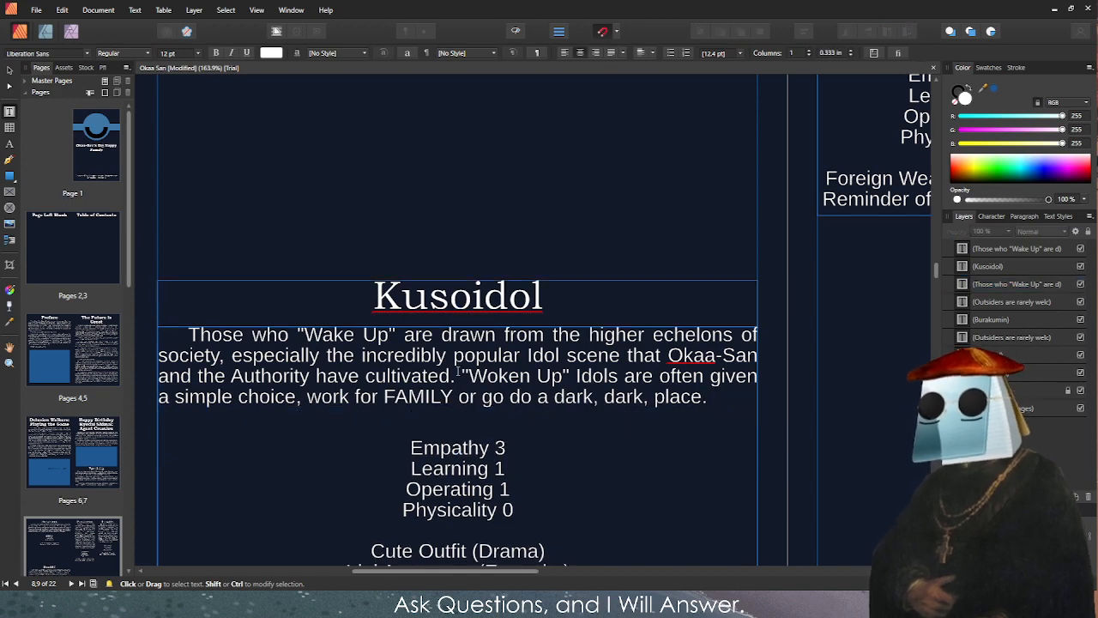
Delete the additional-Training sentence from the narrow Burakumin column and leave a blank line before Empathy 0.
{"action": "scroll", "coordinate": [698, 295], "scroll_direction": "down", "scroll_amount": 5}
{"action": "scroll", "coordinate": [392, 261], "scroll_direction": "up", "scroll_amount": 5}
{"action": "left_click", "coordinate": [372, 273]}
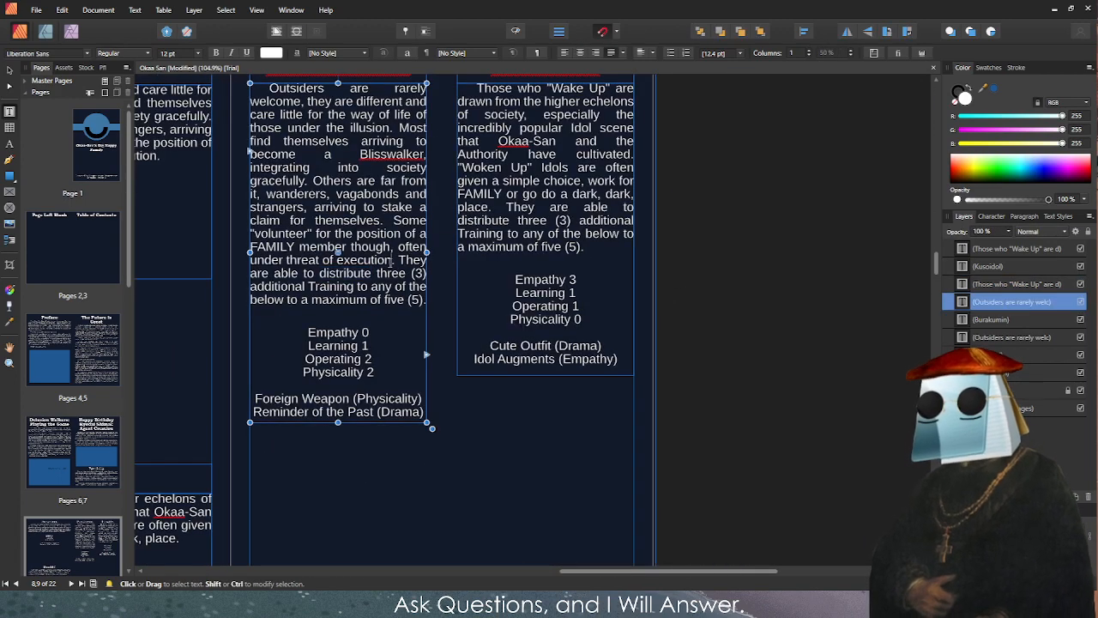
{"action": "left_click_drag", "start_coordinate": [397, 260], "coordinate": [462, 302]}
{"action": "key", "text": "BackSpace"}
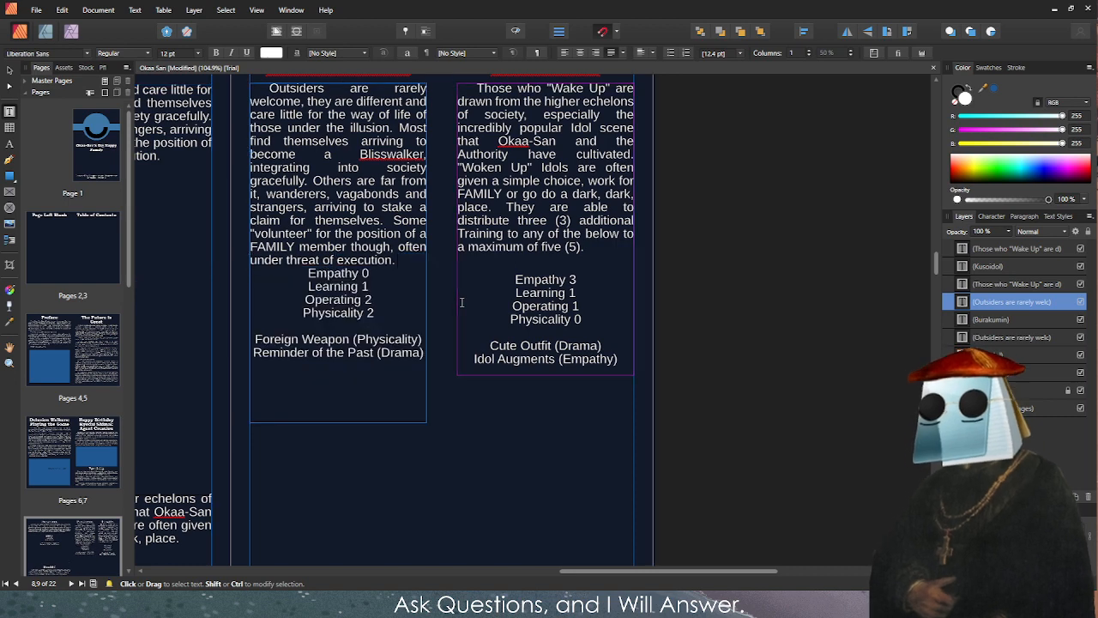
{"action": "key", "text": "Return"}
{"action": "key", "text": "Escape"}
{"action": "key", "text": "Escape"}
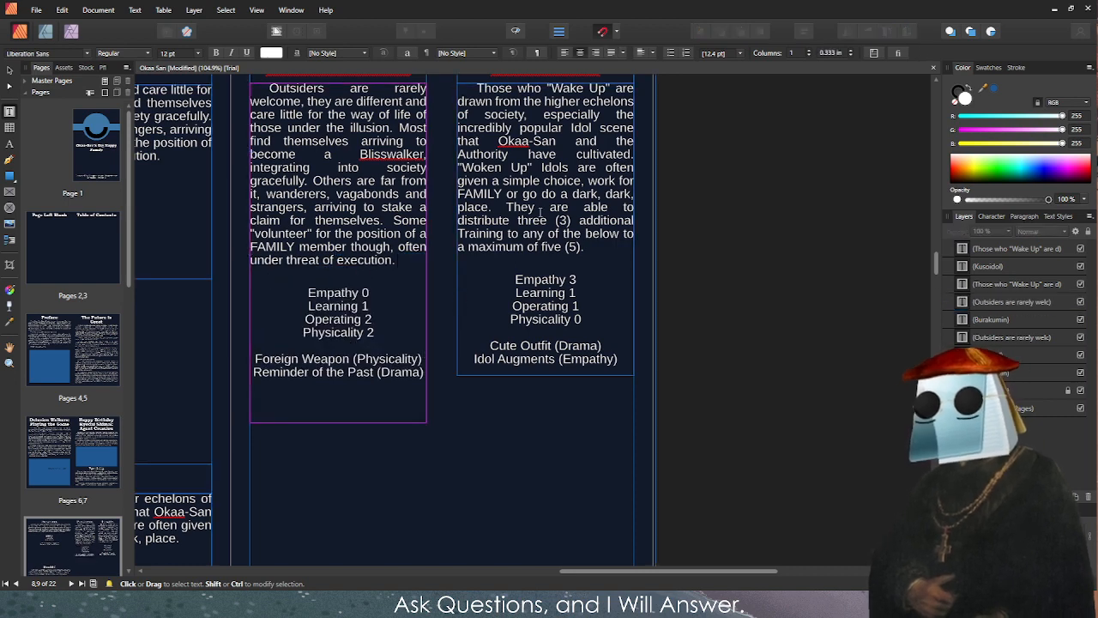
Delete the additional-Training sentence from the narrow Kusoidol column and put Empathy 3 back on its own line.
{"action": "left_click_drag", "start_coordinate": [507, 206], "coordinate": [618, 264]}
{"action": "key", "text": "BackSpace"}
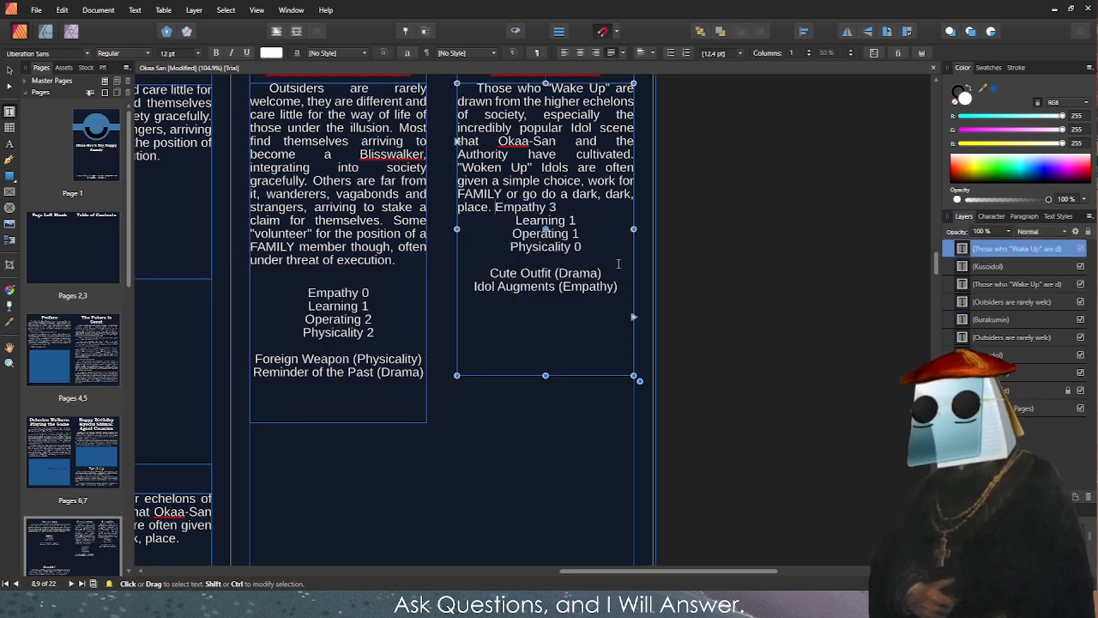
{"action": "key", "text": "Return"}
{"action": "key", "text": "ctrl+shift+c"}
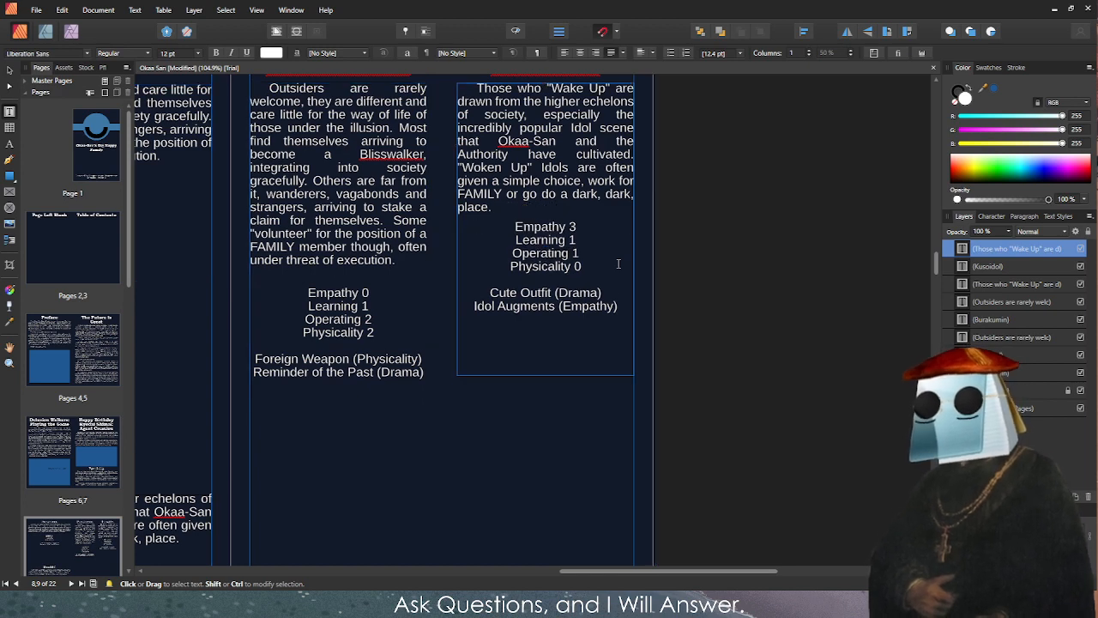
Try left alignment on the four statistics in the narrow Kusoidol column and restore their centred alignment.
{"action": "left_click_drag", "start_coordinate": [618, 263], "coordinate": [513, 225]}
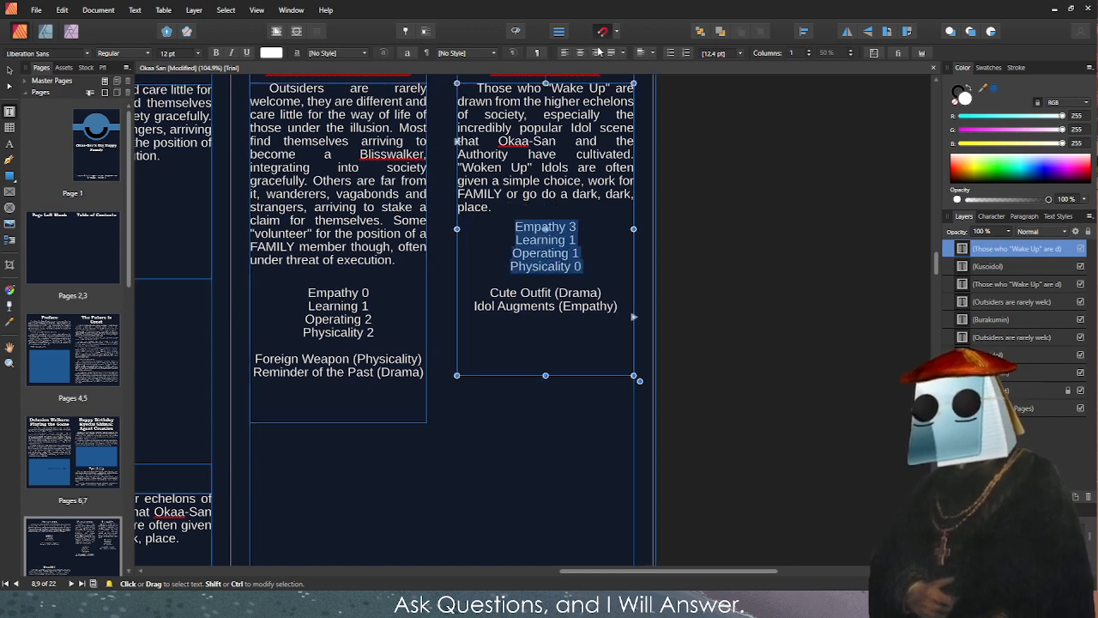
{"action": "left_click", "coordinate": [570, 53]}
{"action": "left_click", "coordinate": [512, 228]}
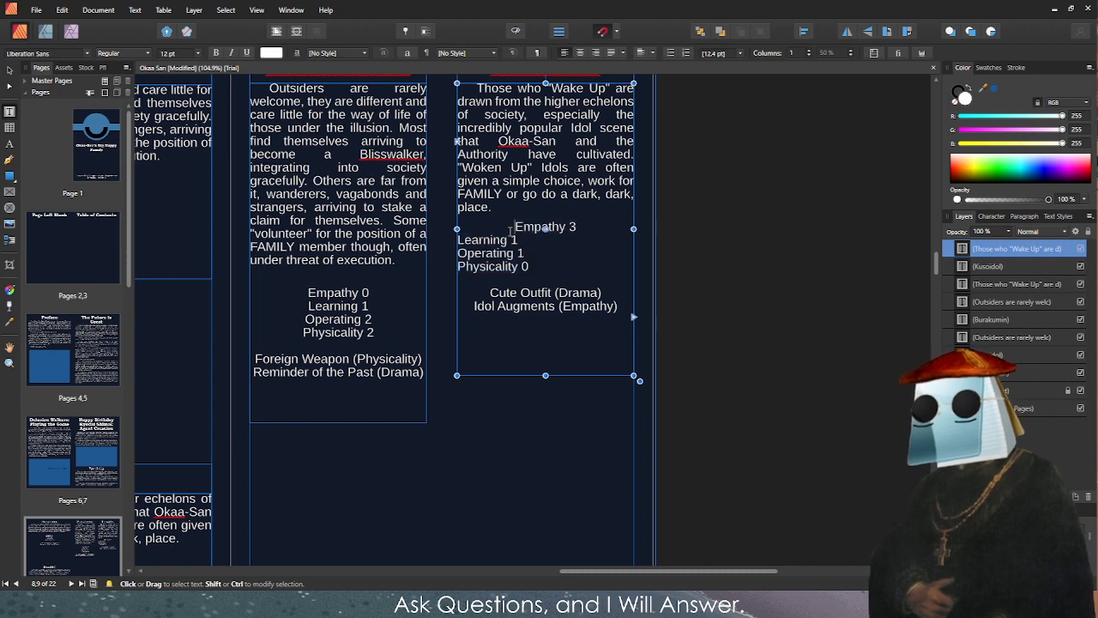
{"action": "key", "text": "ctrl+shift+l"}
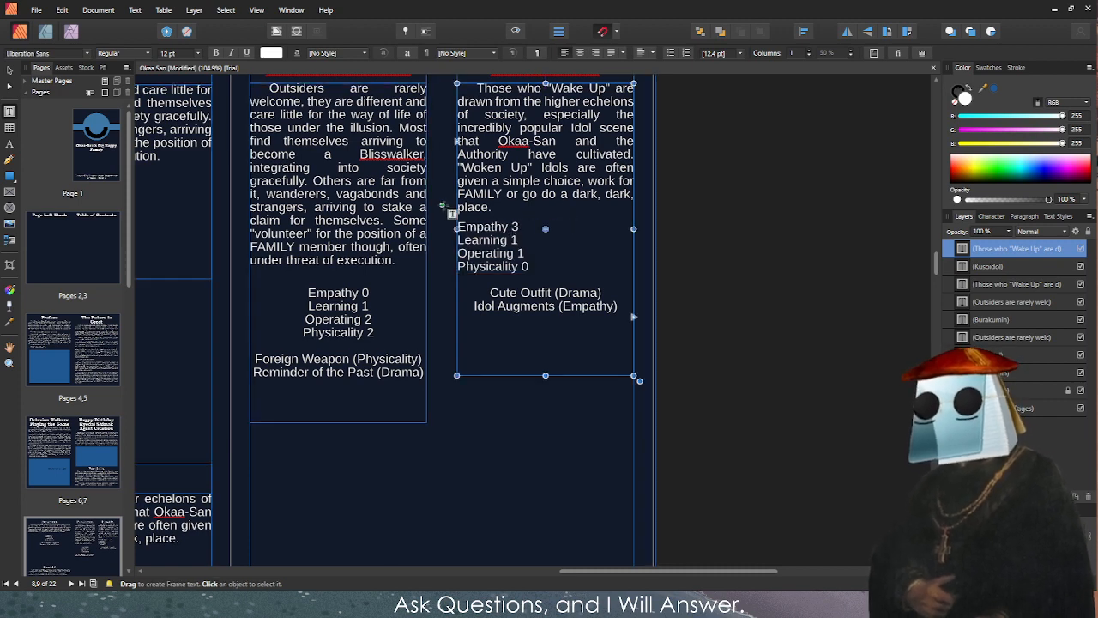
{"action": "left_click_drag", "start_coordinate": [540, 268], "coordinate": [458, 227]}
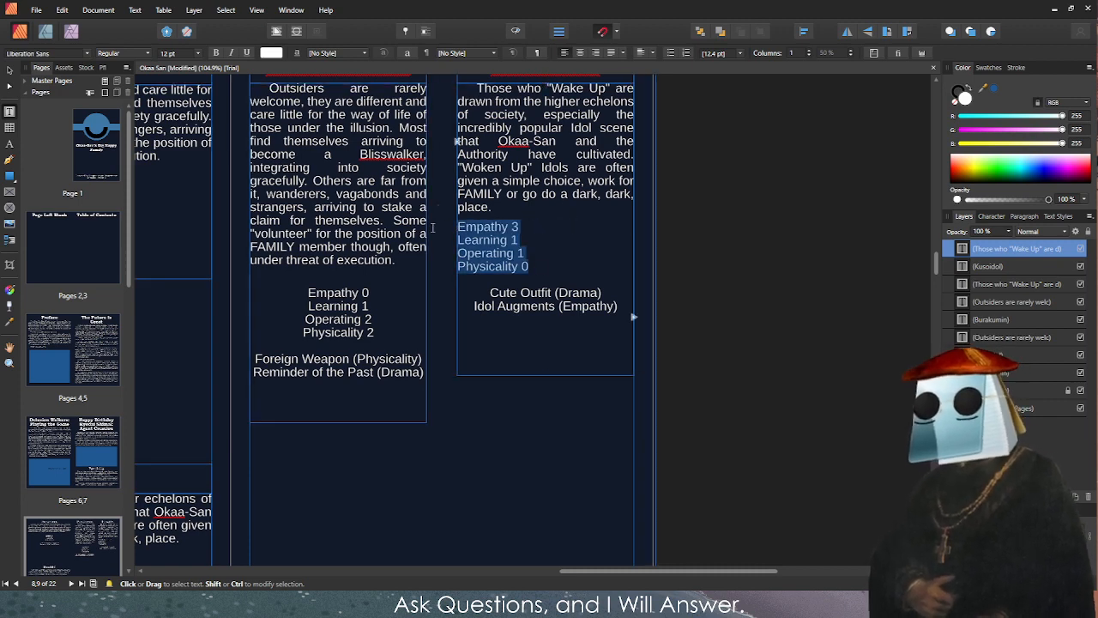
{"action": "left_click", "coordinate": [579, 53]}
{"action": "left_click", "coordinate": [603, 240]}
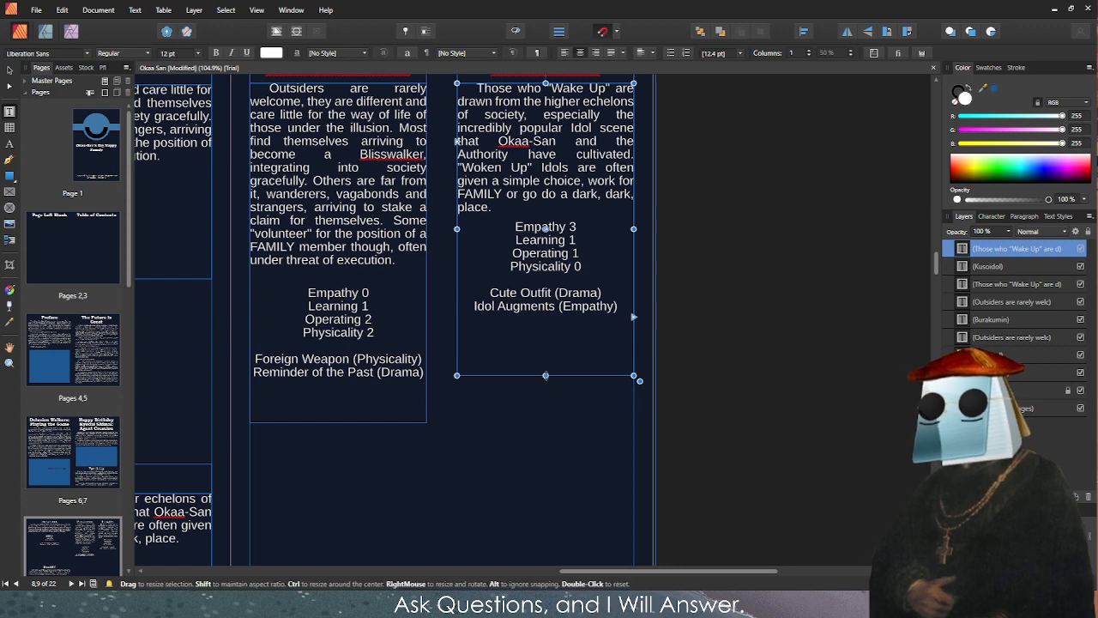
Raise the lower edges of the narrow Kusoidol and Burakumin text frames to fit their text.
{"action": "left_click", "coordinate": [322, 412]}
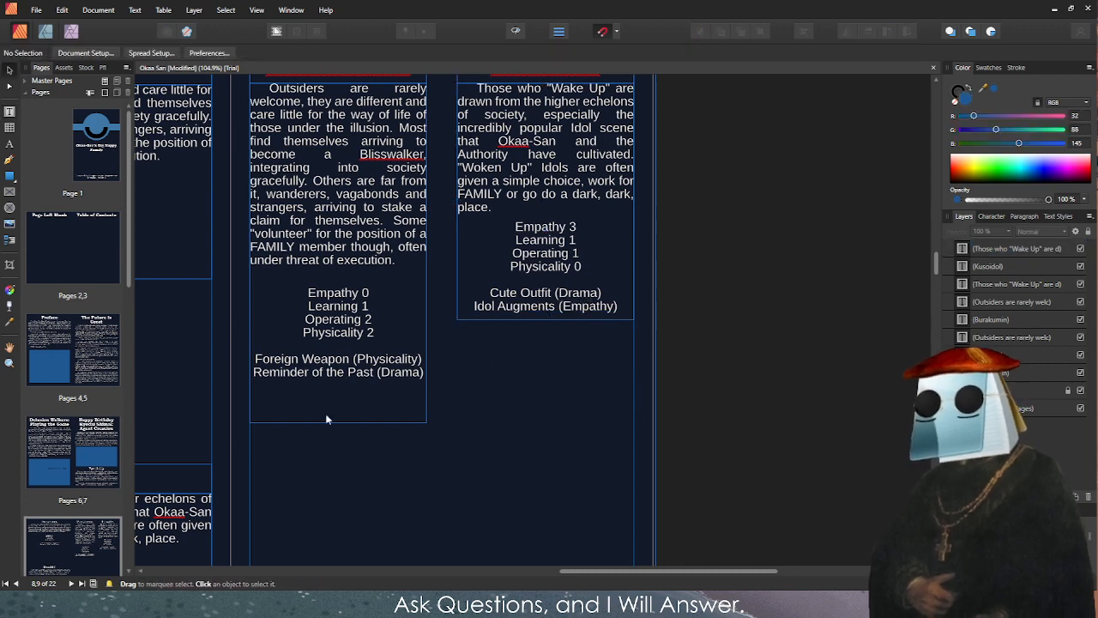
{"action": "left_click", "coordinate": [340, 412]}
{"action": "left_click_drag", "start_coordinate": [338, 422], "coordinate": [338, 384]}
{"action": "left_click", "coordinate": [576, 390]}
Preview the whole spread without guides and frame outlines to compare the full-width and two-column layouts.
{"action": "scroll", "coordinate": [628, 363], "scroll_direction": "down", "scroll_amount": 4}
{"action": "scroll", "coordinate": [303, 233], "scroll_direction": "up", "scroll_amount": 2}
{"action": "scroll", "coordinate": [237, 239], "scroll_direction": "down", "scroll_amount": 2}
{"action": "scroll", "coordinate": [238, 239], "scroll_direction": "up", "scroll_amount": 1}
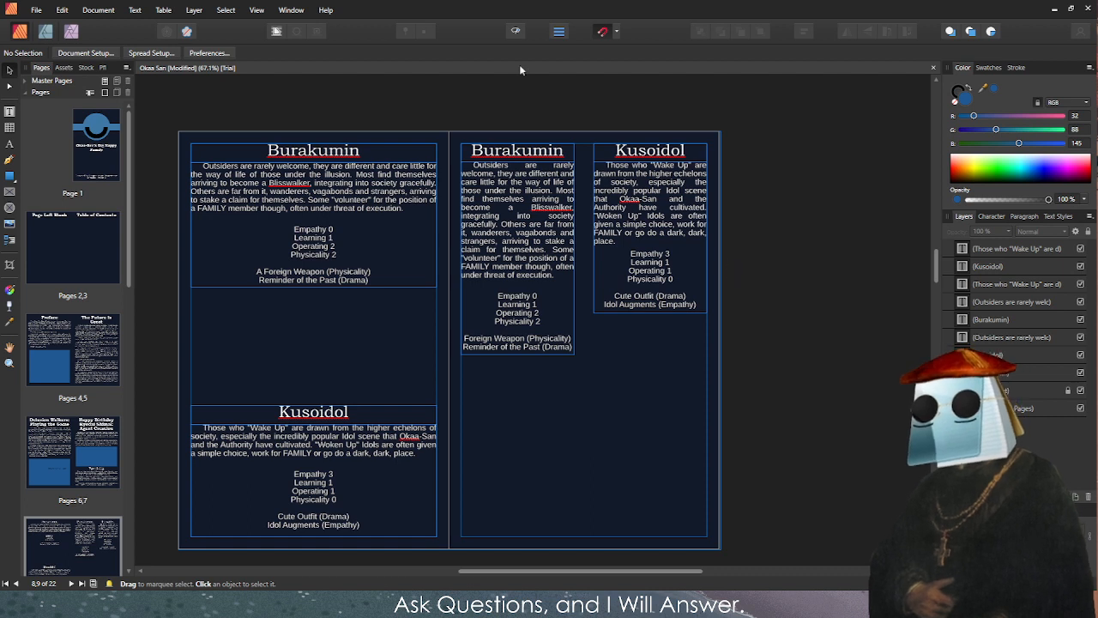
{"action": "left_click", "coordinate": [519, 30]}
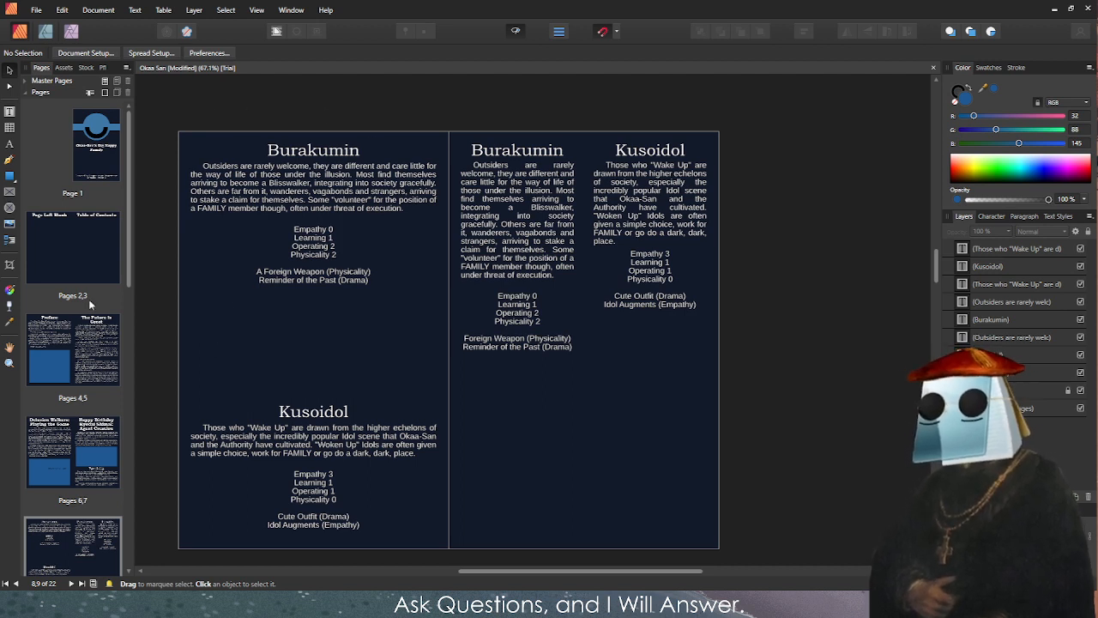
Delete the two-column layout, including both narrow headings and both description frames, from the right-hand page.
{"action": "left_click_drag", "start_coordinate": [465, 86], "coordinate": [732, 402]}
{"action": "left_click", "coordinate": [573, 336]}
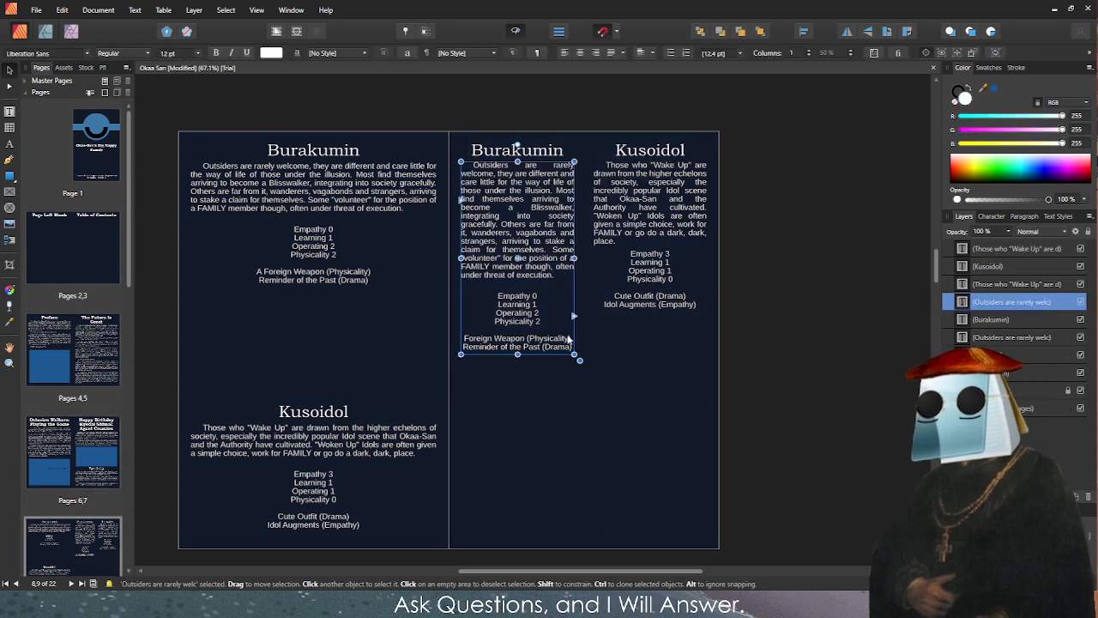
{"action": "left_click", "coordinate": [644, 235], "text": "shift"}
{"action": "left_click", "coordinate": [529, 148], "text": "shift"}
{"action": "left_click", "coordinate": [625, 149], "text": "shift"}
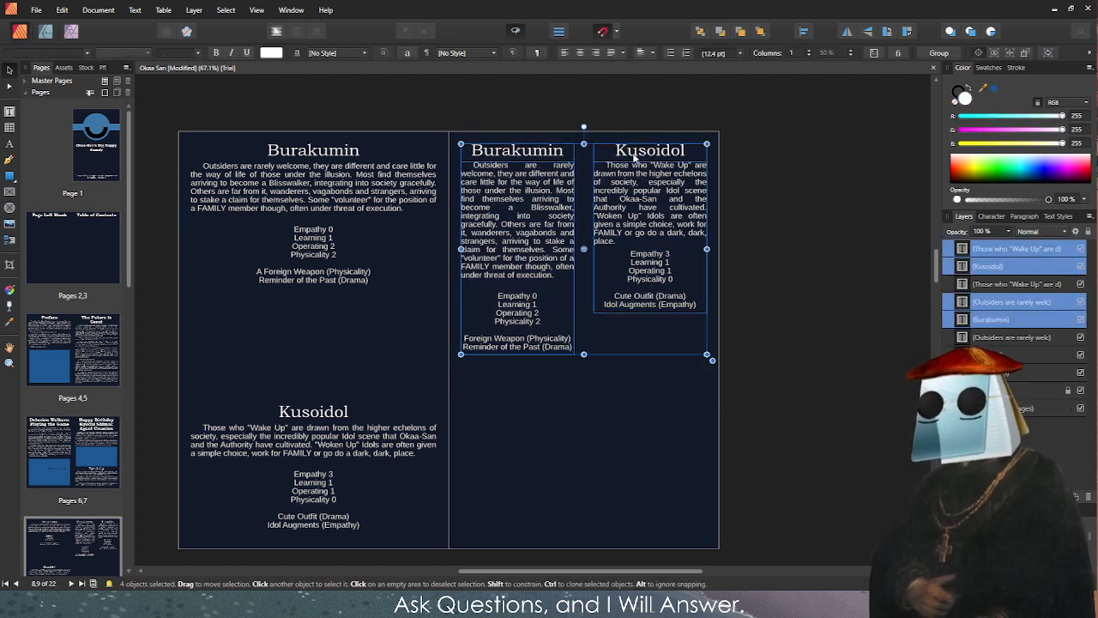
{"action": "key", "text": "Delete"}
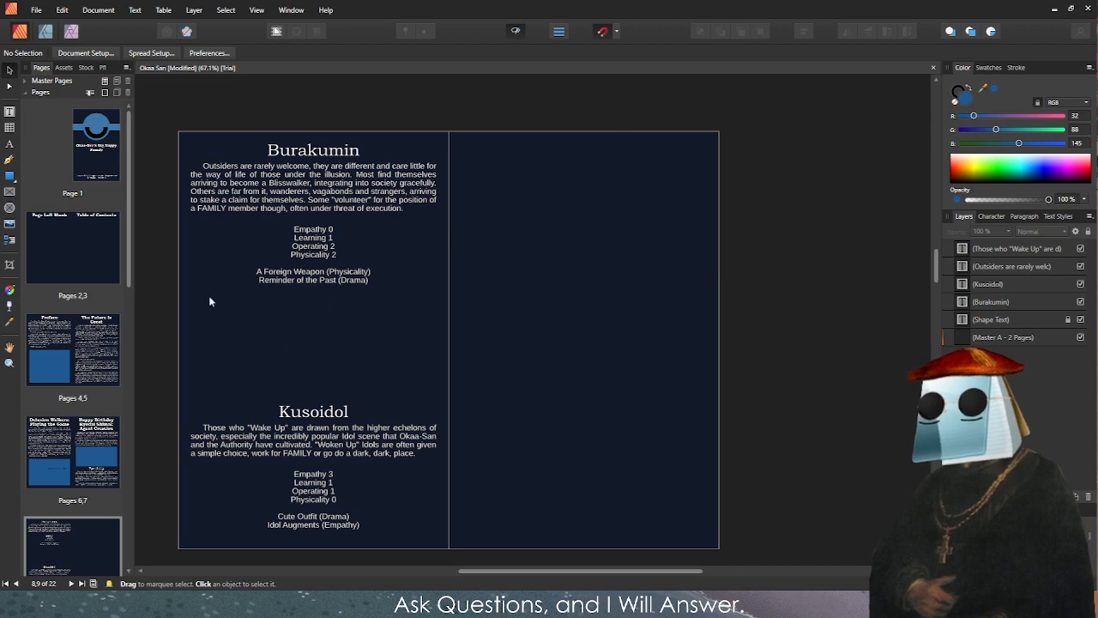
{"action": "scroll", "coordinate": [273, 358], "scroll_direction": "up", "scroll_amount": 3}
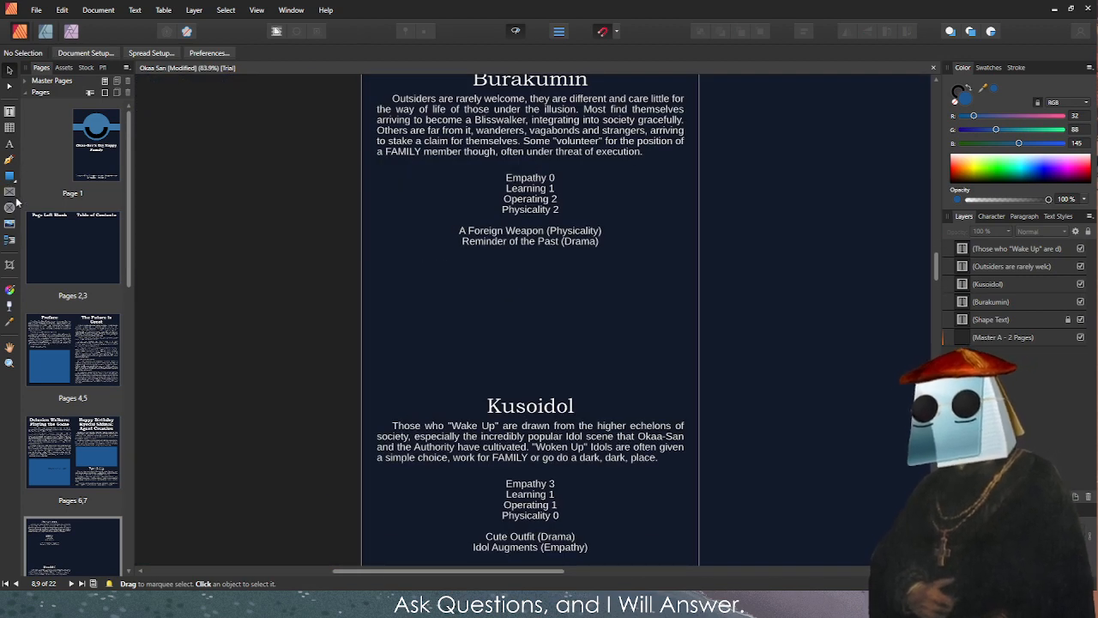
{"action": "left_click", "coordinate": [10, 192]}
{"action": "left_click_drag", "start_coordinate": [403, 277], "coordinate": [512, 386]}
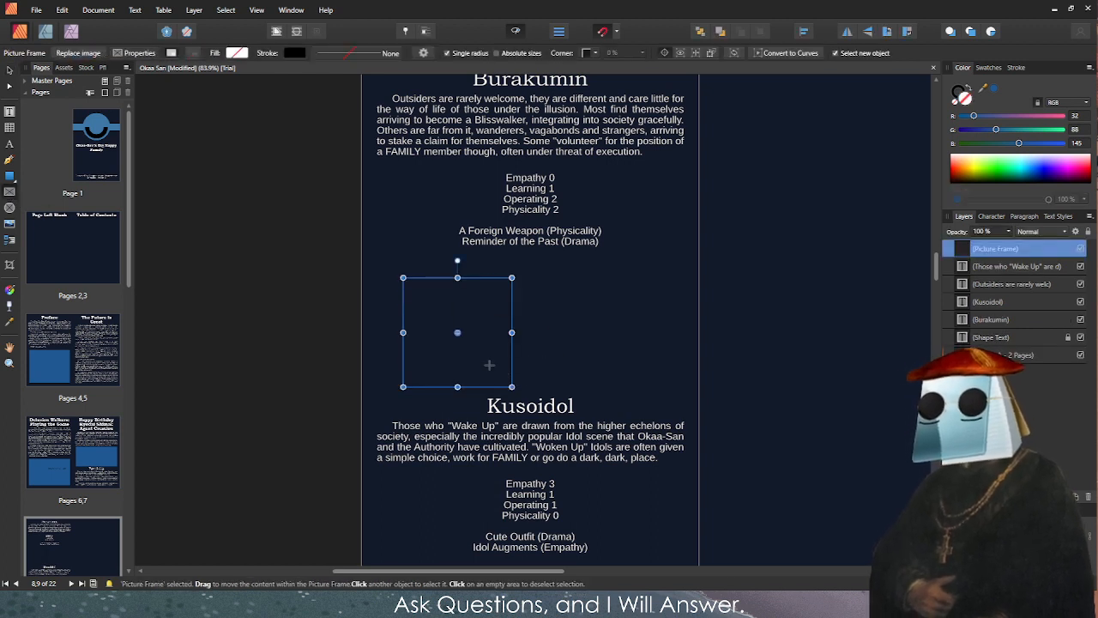
{"action": "key", "text": "Delete"}
Draw two blue square image placeholders side by side between the Burakumin and Kusoidol sections and line them up level with each other.
{"action": "key", "text": "m"}
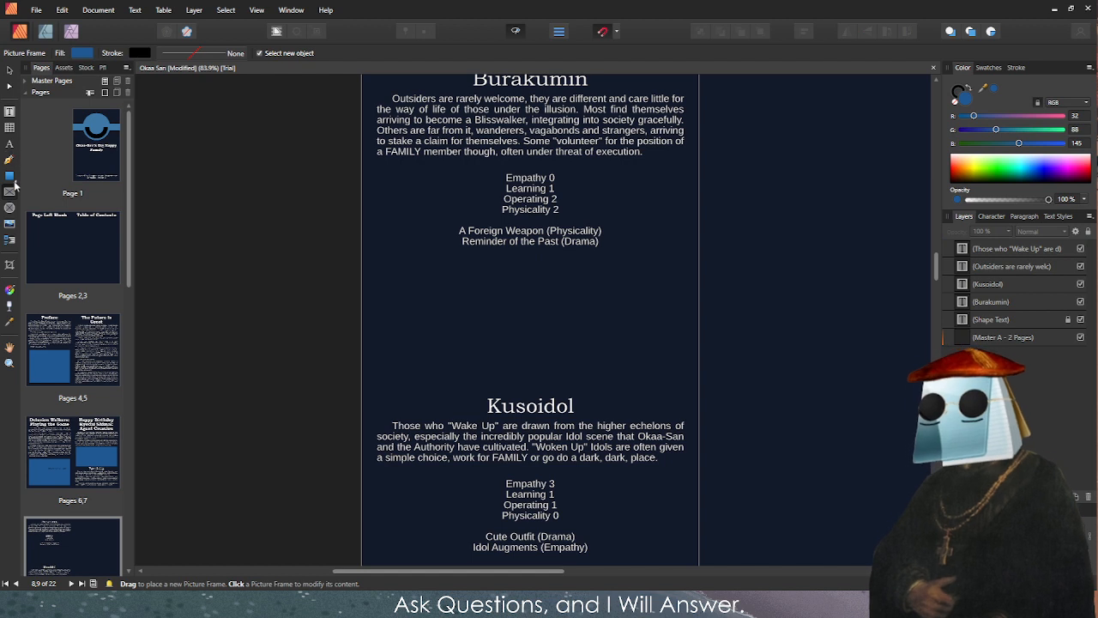
{"action": "left_click_drag", "start_coordinate": [395, 273], "coordinate": [504, 378]}
{"action": "left_click_drag", "start_coordinate": [531, 274], "coordinate": [640, 386]}
{"action": "key", "text": "v"}
{"action": "left_click_drag", "start_coordinate": [556, 305], "coordinate": [584, 298]}
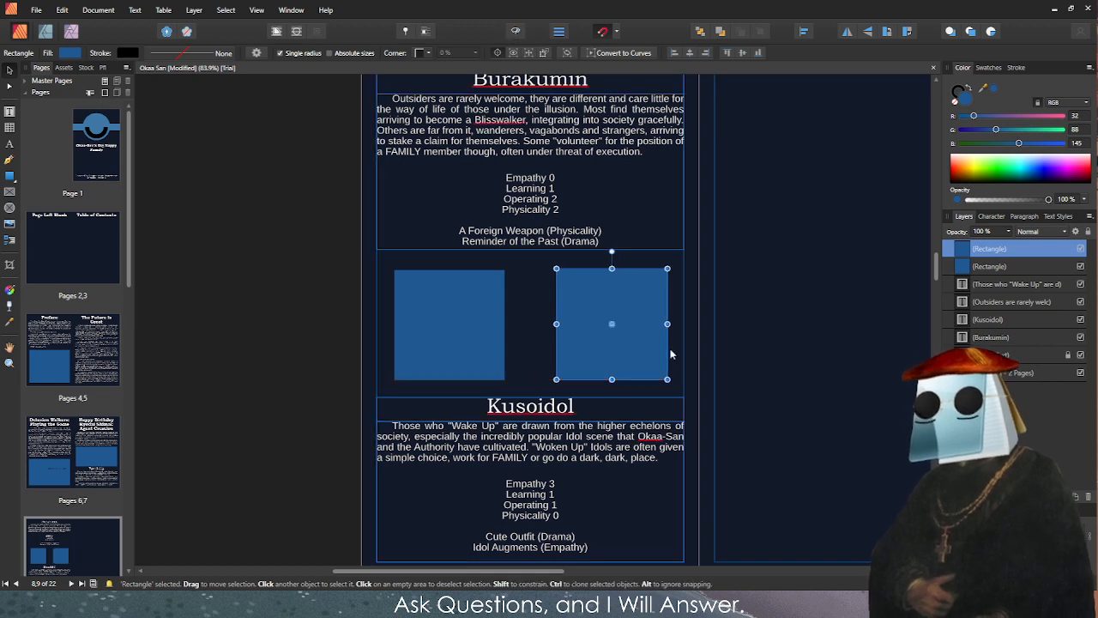
{"action": "left_click_drag", "start_coordinate": [628, 330], "coordinate": [630, 330]}
{"action": "mouse_move", "coordinate": [469, 313]}
{"action": "left_mouse_down"}
{"action": "mouse_move", "coordinate": [460, 313]}
{"action": "mouse_move", "coordinate": [469, 313]}
{"action": "left_mouse_up"}
{"action": "left_click_drag", "start_coordinate": [635, 321], "coordinate": [625, 321]}
{"action": "key", "text": "Escape"}
{"action": "scroll", "coordinate": [483, 364], "scroll_direction": "down", "scroll_amount": 5}
{"action": "scroll", "coordinate": [637, 252], "scroll_direction": "up", "scroll_amount": 4}
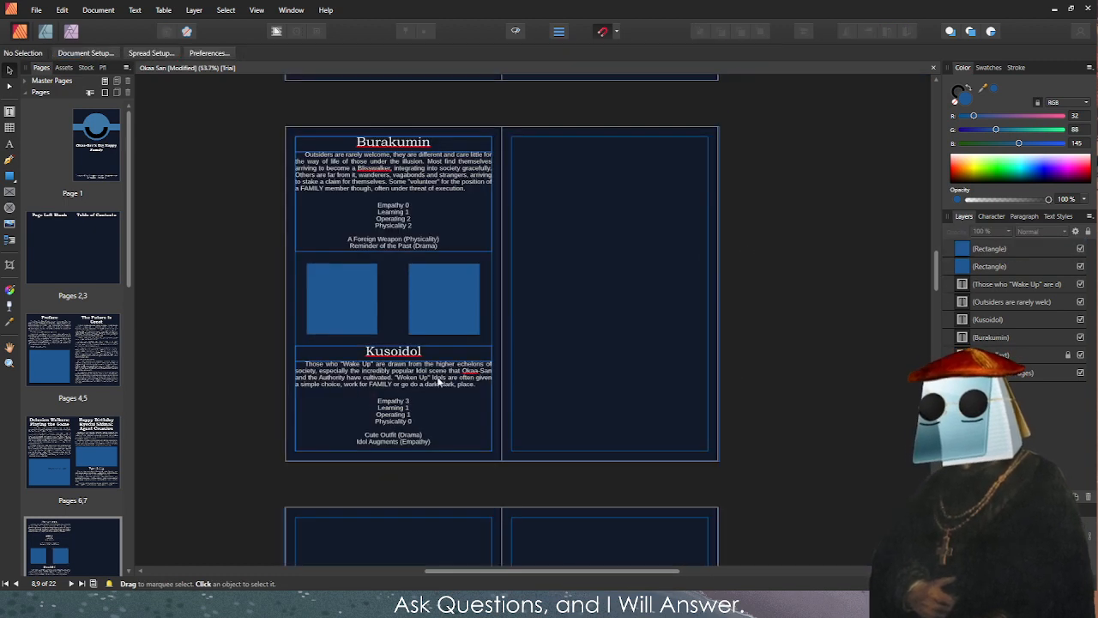
{"action": "left_click", "coordinate": [467, 365]}
{"action": "left_click", "coordinate": [427, 350], "text": "shift"}
{"action": "left_click", "coordinate": [416, 238], "text": "shift"}
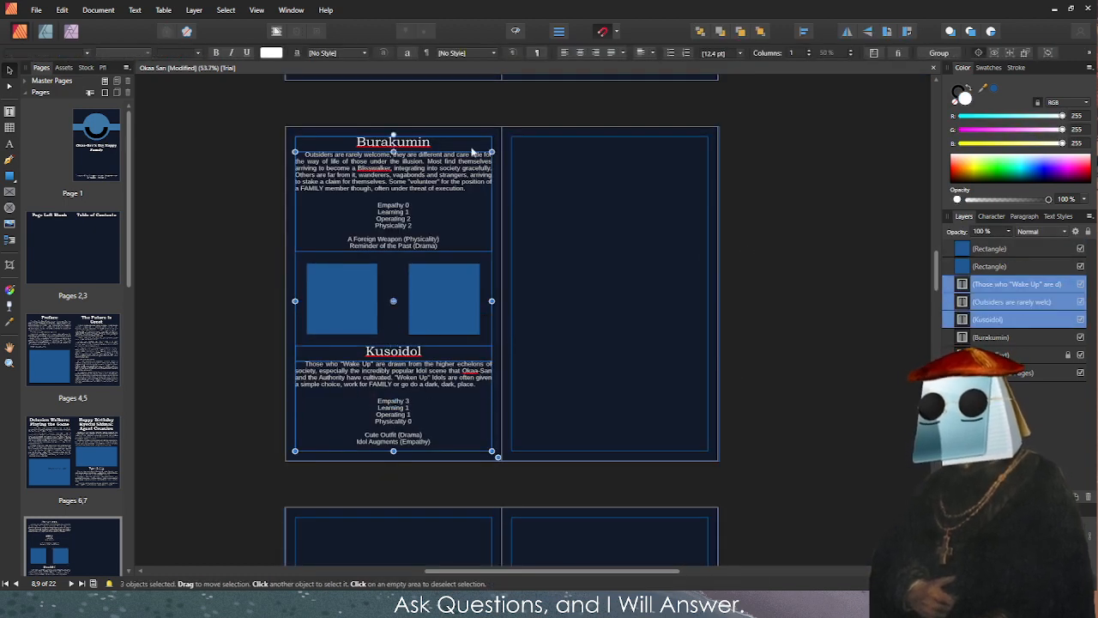
{"action": "left_click", "coordinate": [447, 146], "text": "shift"}
{"action": "left_click", "coordinate": [363, 300], "text": "shift"}
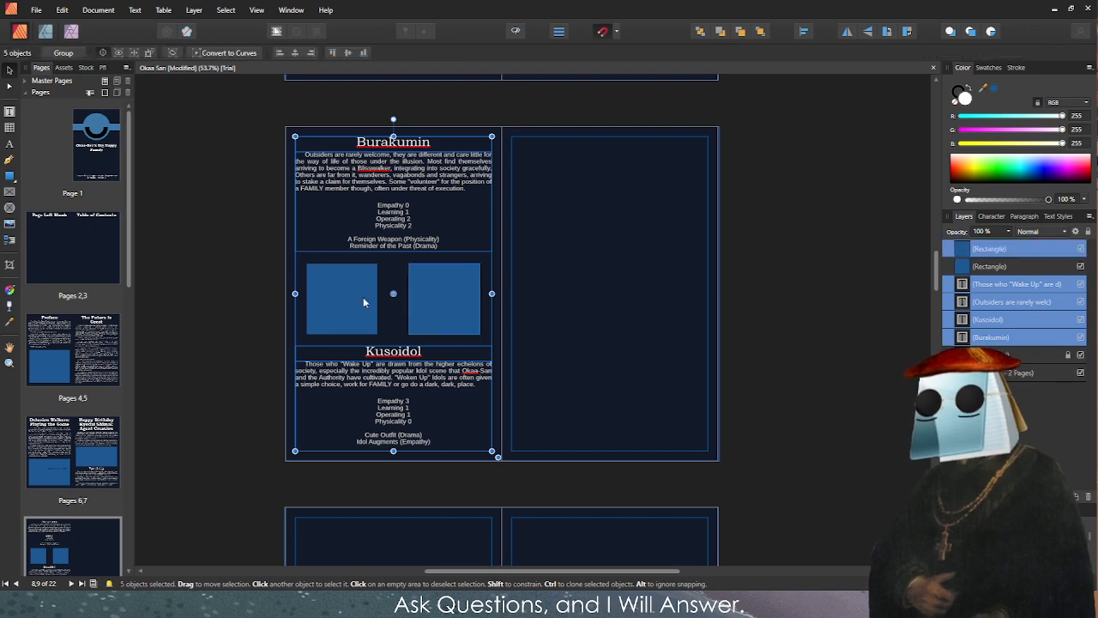
Duplicate the Burakumin heading and description onto the facing page, aligned with that page's upper margin.
{"action": "left_click", "coordinate": [463, 167]}
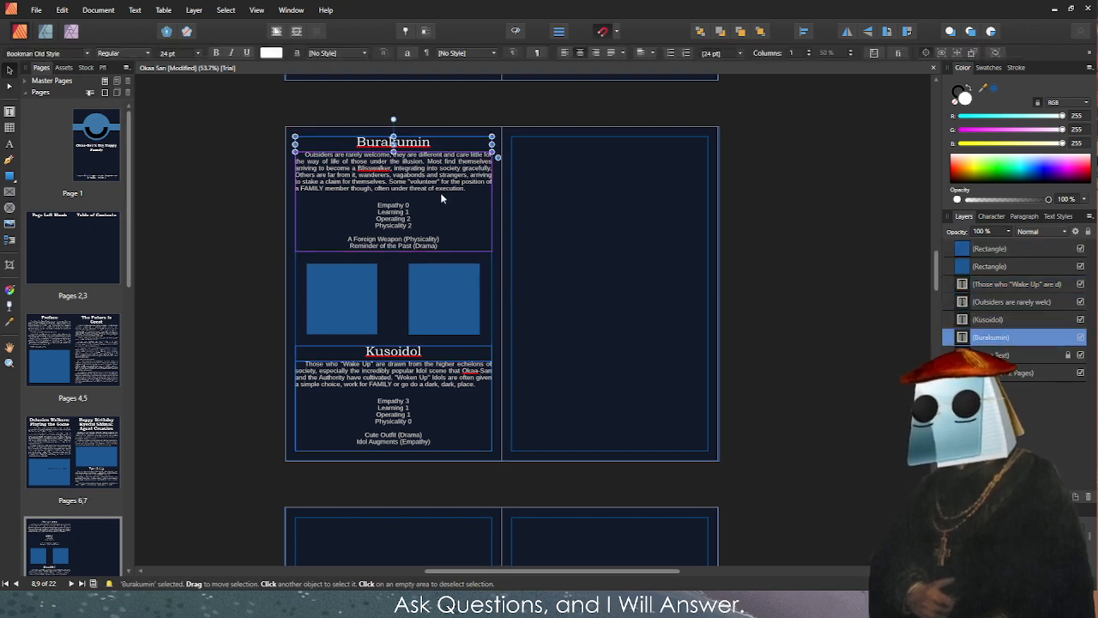
{"action": "left_click", "coordinate": [441, 145], "text": "shift"}
{"action": "left_click_drag", "start_coordinate": [492, 183], "coordinate": [709, 183]}
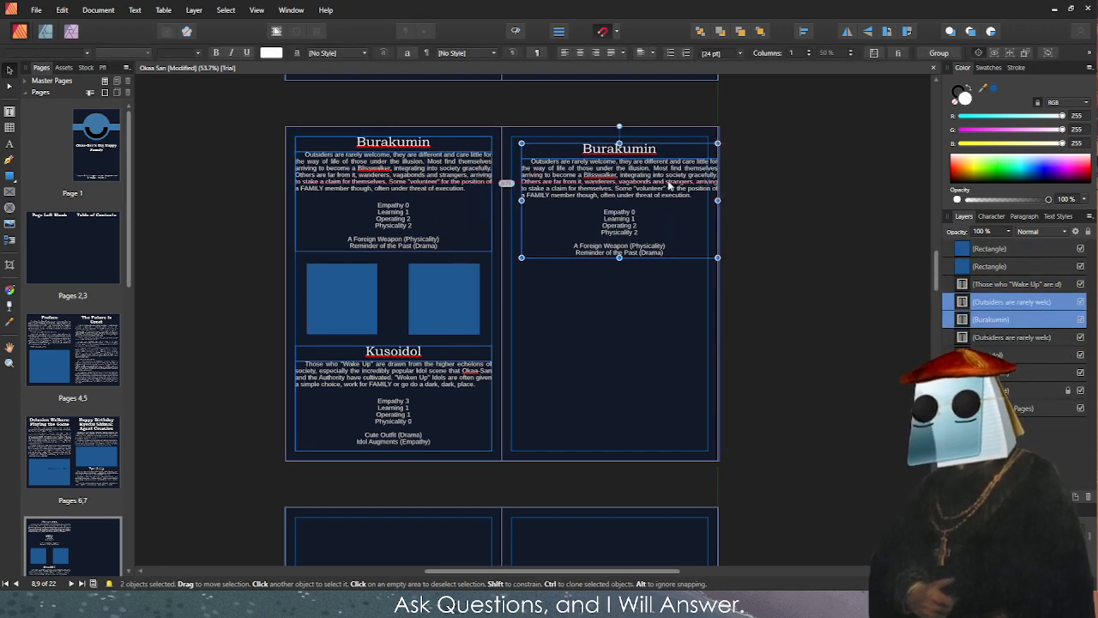
{"action": "left_click", "coordinate": [772, 198]}
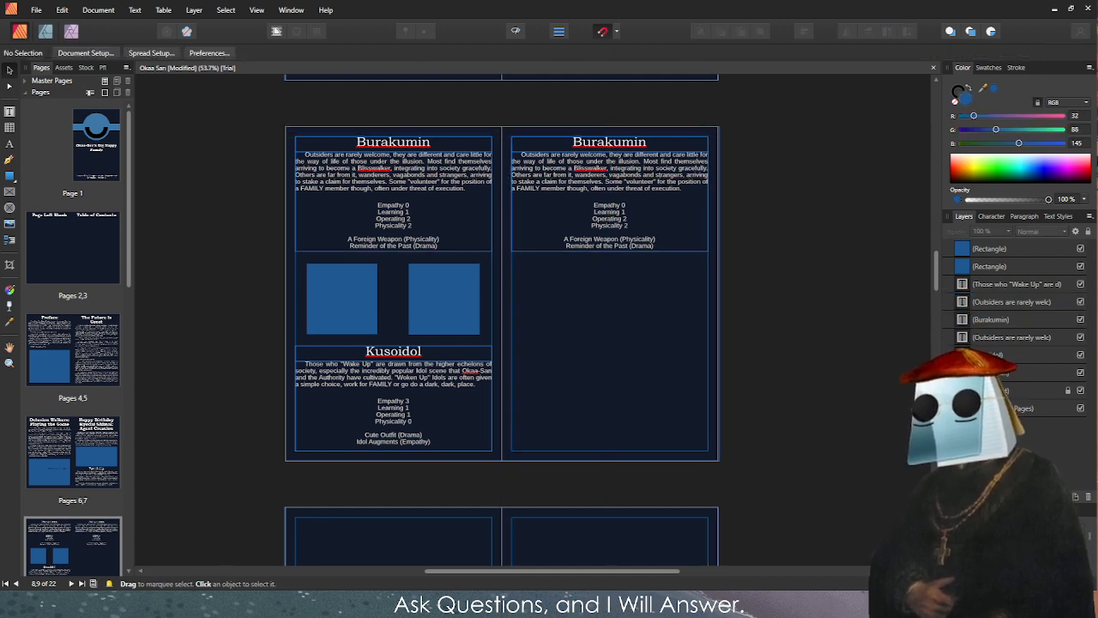
Change the duplicated heading on the right-hand page to "Oni".
{"action": "double_click", "coordinate": [627, 148]}
{"action": "type", "text": "Oni"}
{"action": "scroll", "coordinate": [667, 173], "scroll_direction": "up", "scroll_amount": 5}
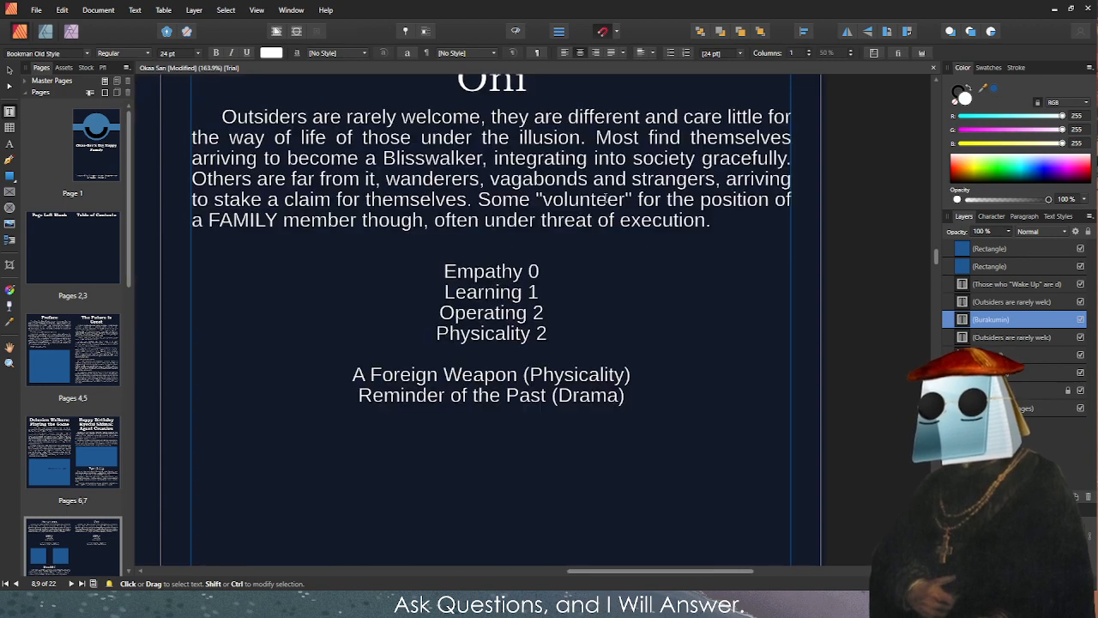
{"action": "key", "text": "Escape"}
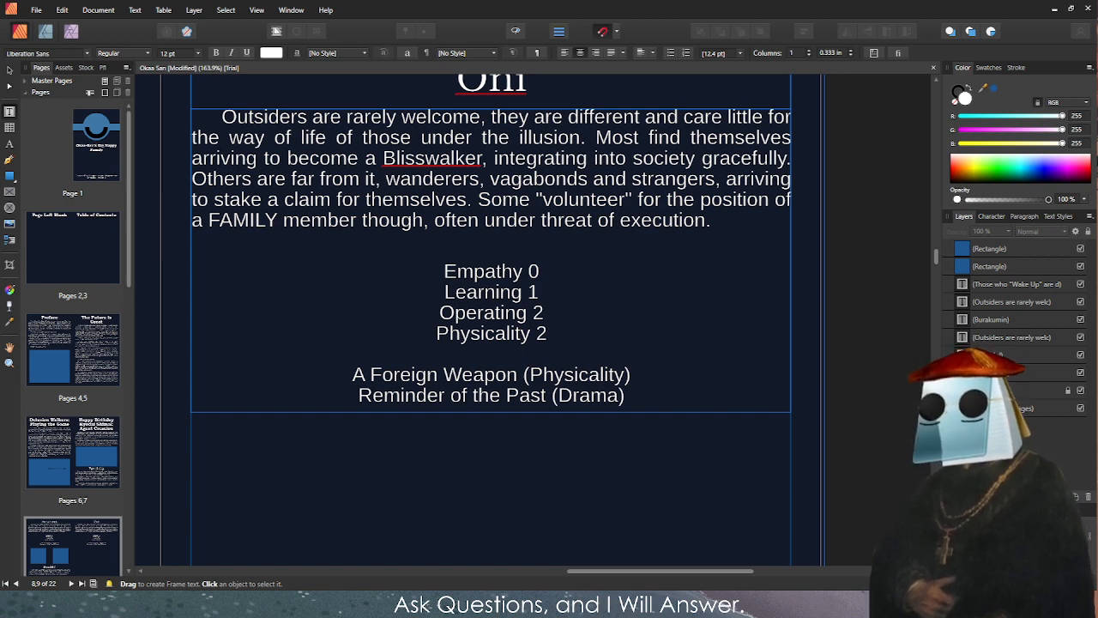
Replace the Oni description with a sentence from "Undergoing intense physical augmentation and training in Okaa-San's Dojos" to "break enemies of Okaa-San and the Authority with ease.".
{"action": "triple_click", "coordinate": [395, 158]}
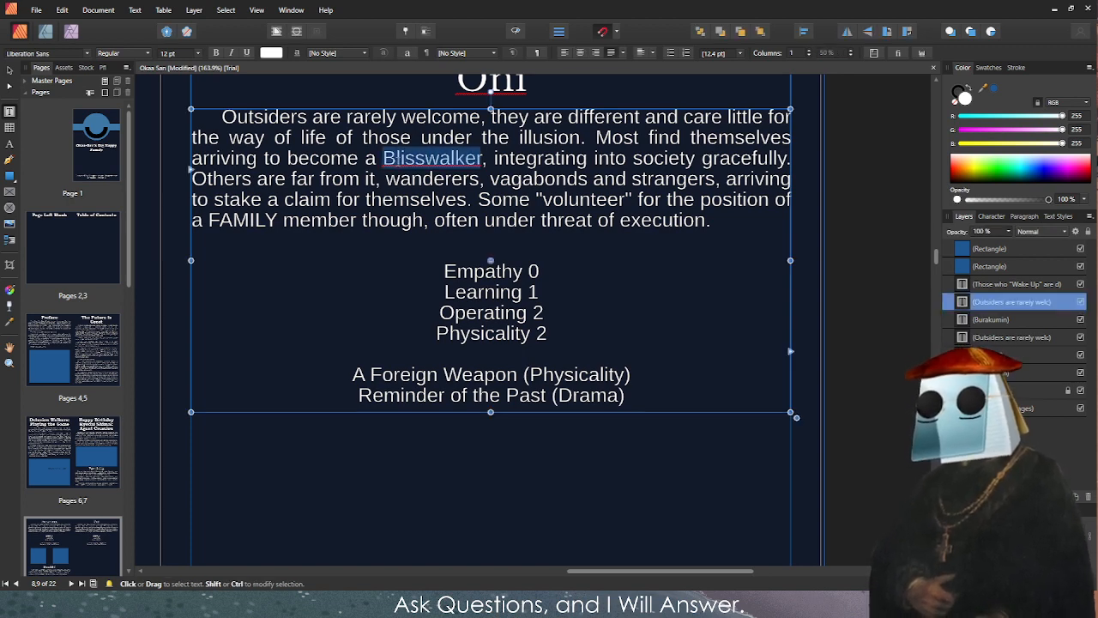
{"action": "left_click", "coordinate": [390, 158]}
{"action": "left_click_drag", "start_coordinate": [727, 217], "coordinate": [221, 119]}
{"action": "type", "text": "Undergoing intense physical augmentation and training in Okaa-San's Dojos, an Oni Agent is a monster in a fight, able to break enemies of Okaa-San and the Authority with ease."}
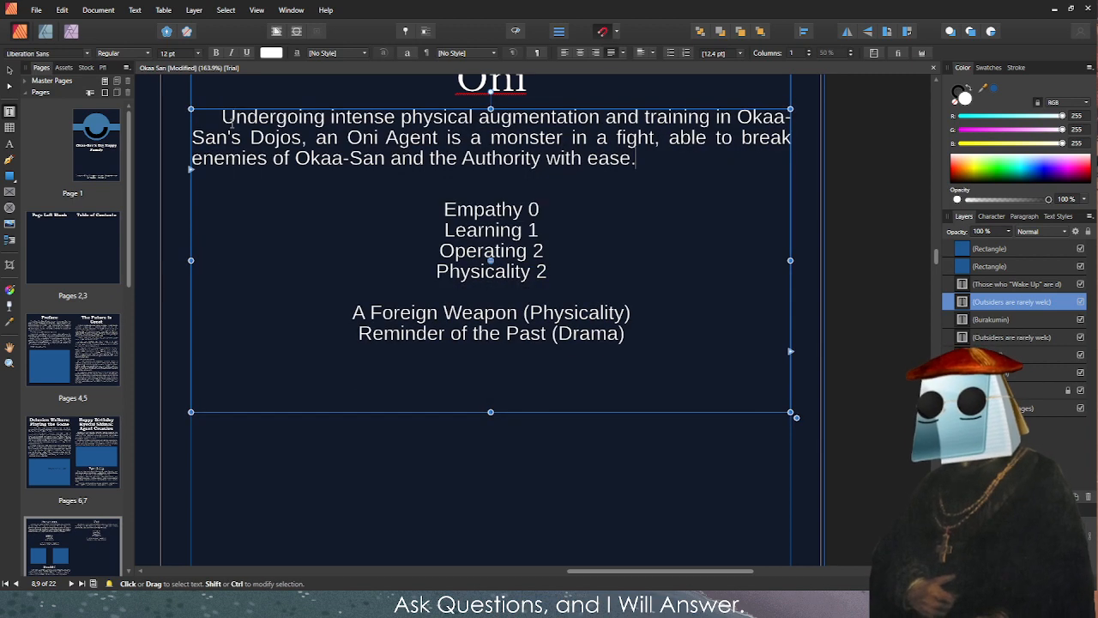
Replace the Oni Training statistics with Empathy 0, Learning 0, Operating 2 and Physicality 3, keeping a single blank line below them.
{"action": "scroll", "coordinate": [421, 210], "scroll_direction": "down", "scroll_amount": 3}
{"action": "scroll", "coordinate": [421, 209], "scroll_direction": "down", "scroll_amount": 3}
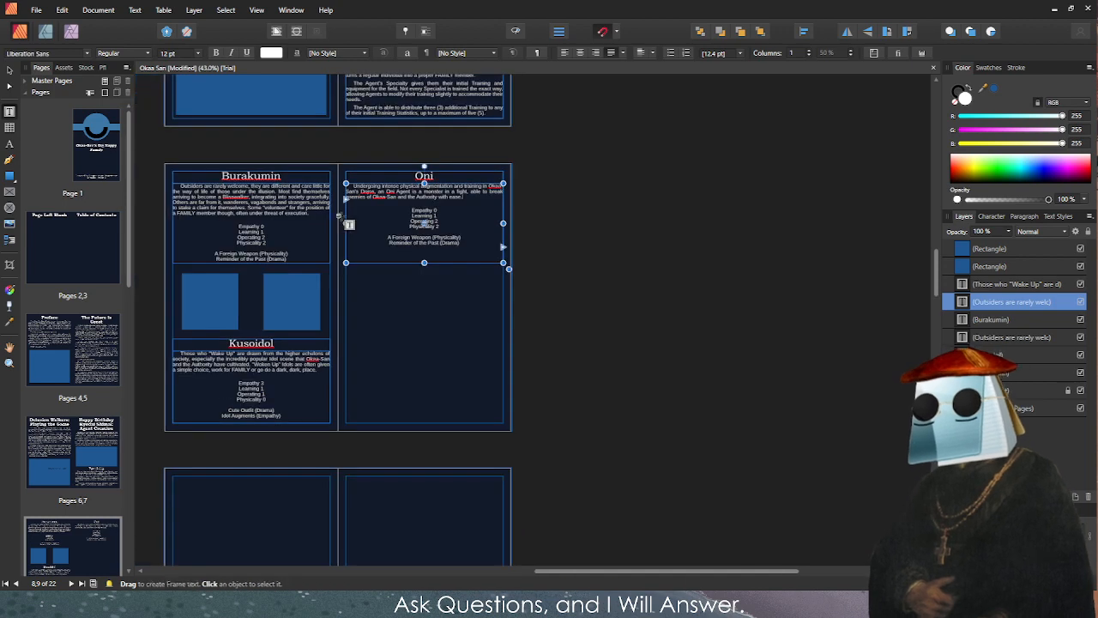
{"action": "scroll", "coordinate": [471, 229], "scroll_direction": "up", "scroll_amount": 5}
{"action": "left_click", "coordinate": [472, 227]}
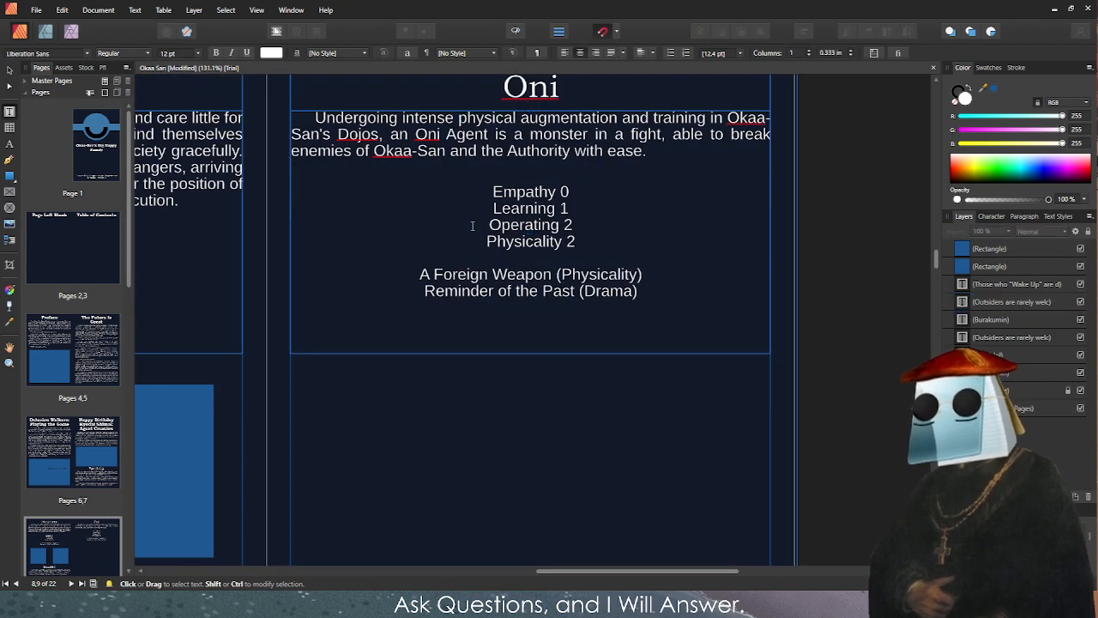
{"action": "left_click", "coordinate": [686, 151]}
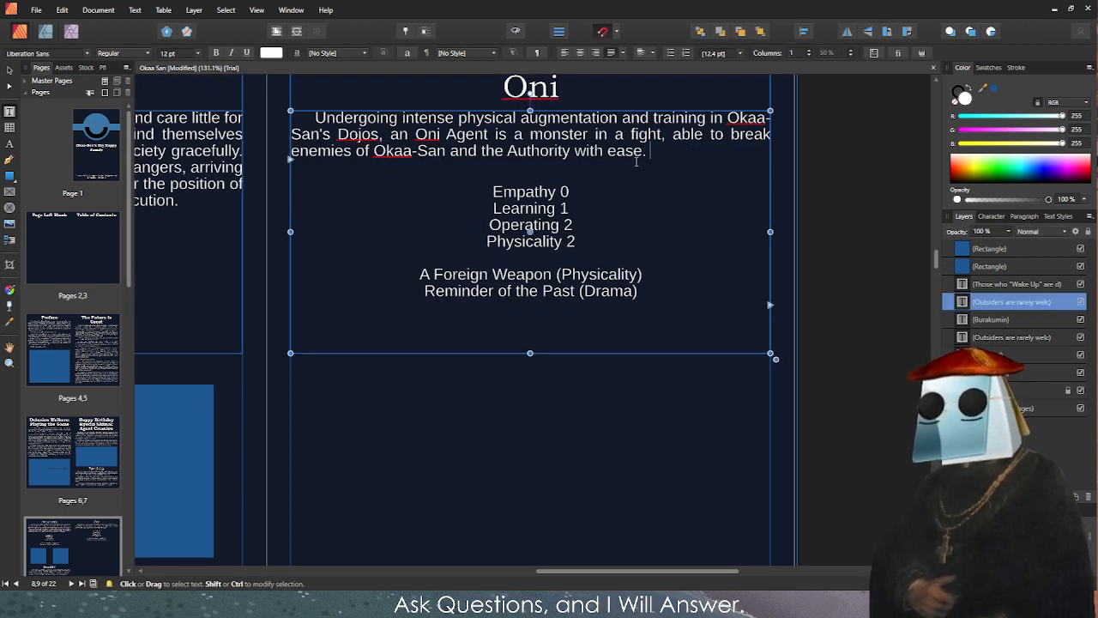
{"action": "scroll", "coordinate": [554, 229], "scroll_direction": "down", "scroll_amount": 3}
{"action": "scroll", "coordinate": [592, 226], "scroll_direction": "up", "scroll_amount": 2}
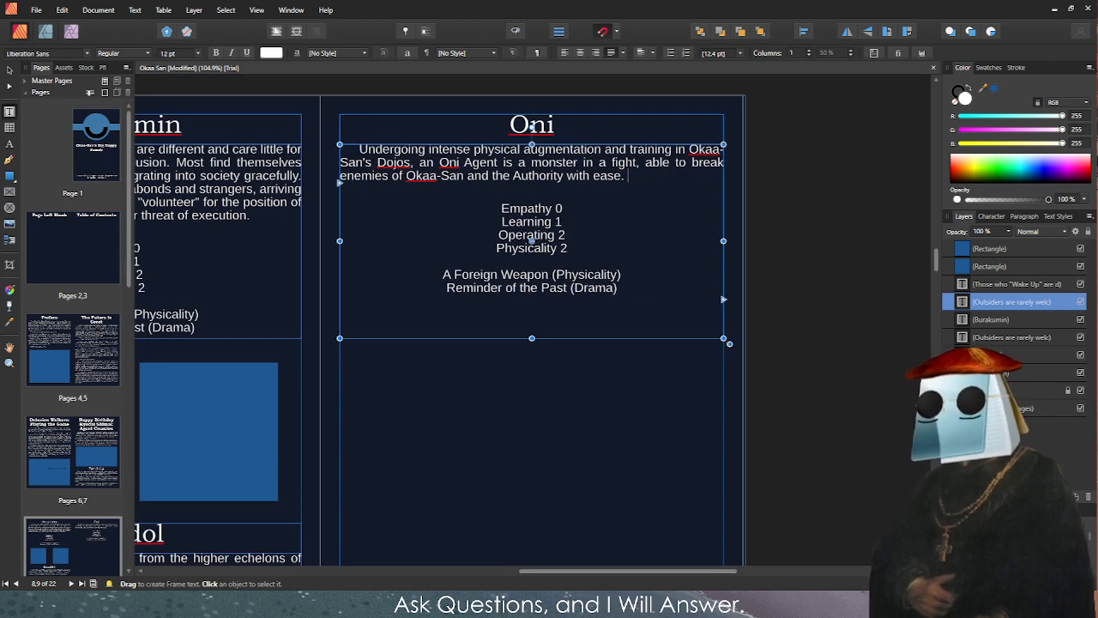
{"action": "left_click_drag", "start_coordinate": [568, 248], "coordinate": [502, 209]}
{"action": "type", "text": "Empathy 0 Learning 0 Operating 2 Physicality 3"}
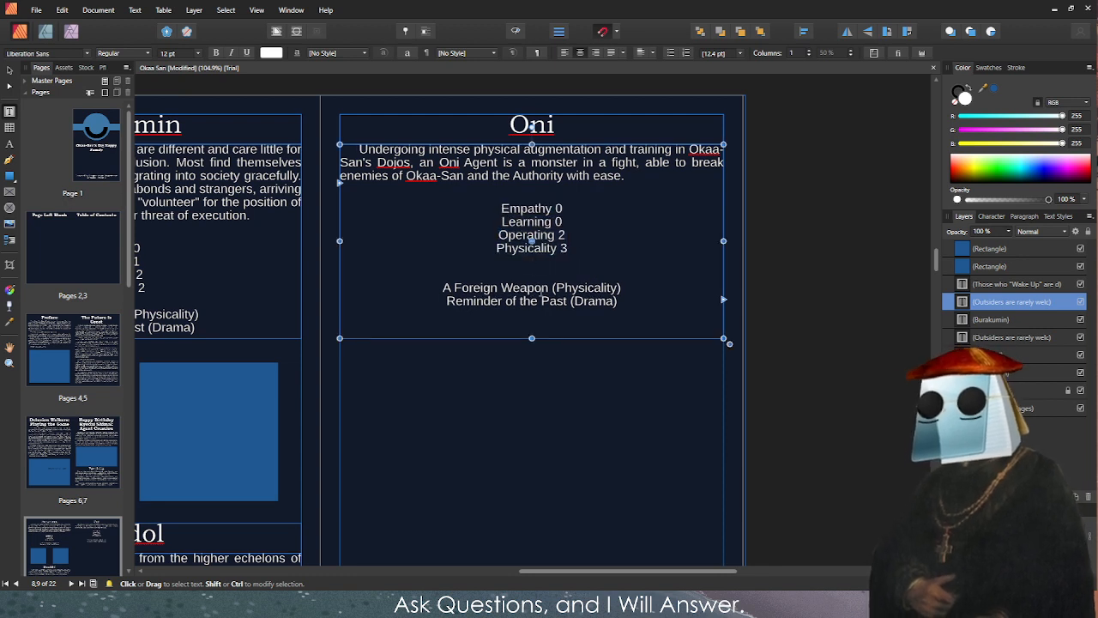
{"action": "key", "text": "BackSpace"}
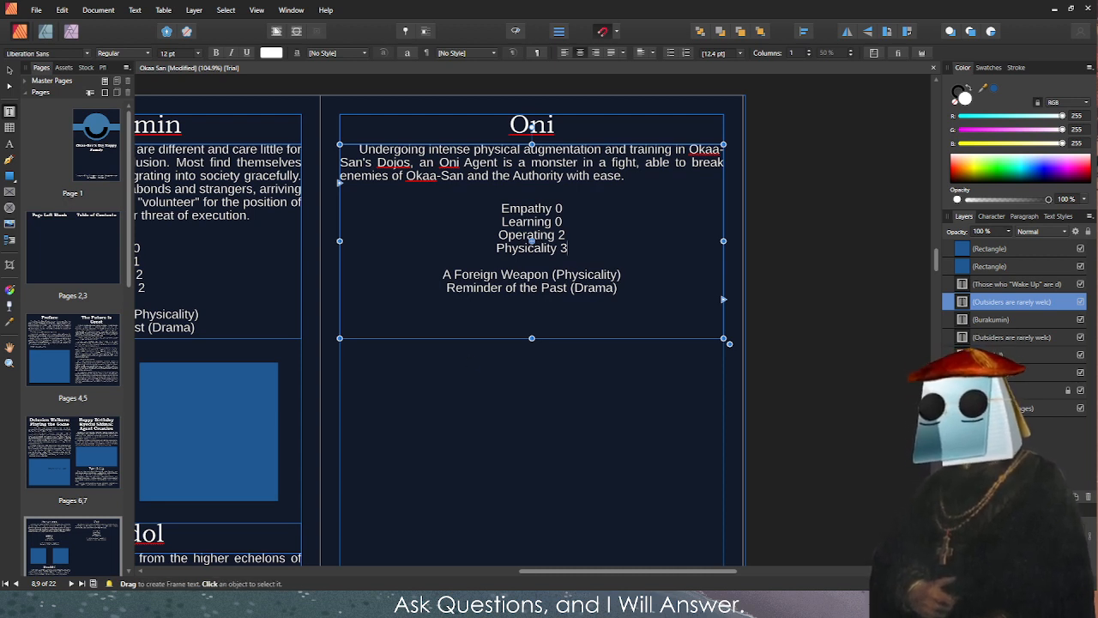
Replace the Oni equipment with "Muscular Augmentations (Physicality)" and "Security Retractable Tetsubo (Anger)", and shorten the text frame to fit.
{"action": "left_click_drag", "start_coordinate": [638, 289], "coordinate": [418, 276]}
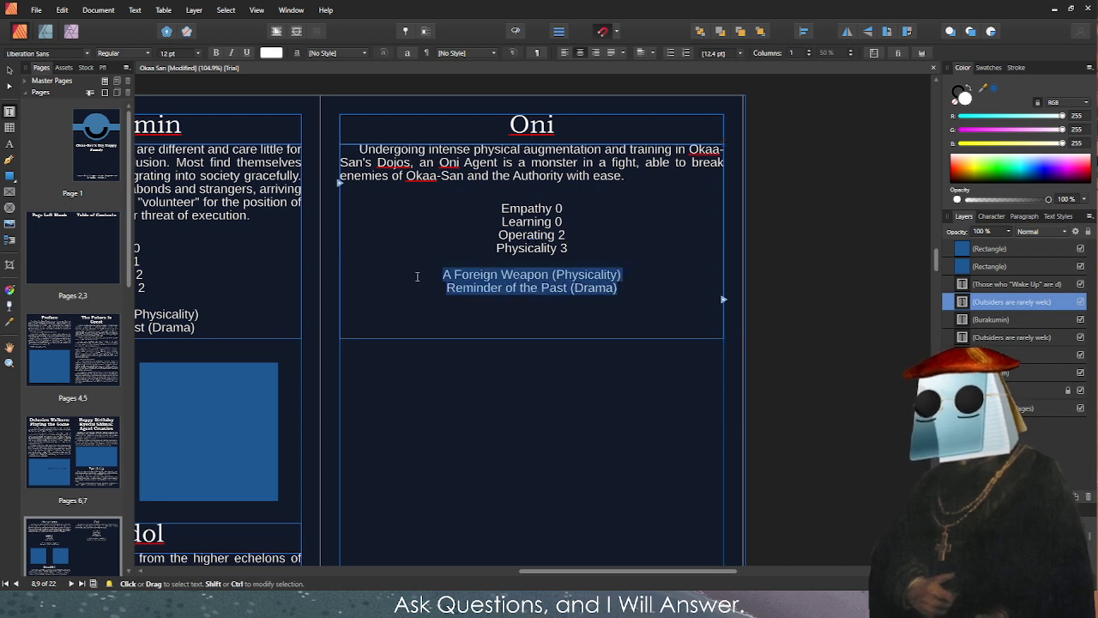
{"action": "type", "text": "Muscular Augmentations (Physicality) Security Retractable Tetsubo (Anger)"}
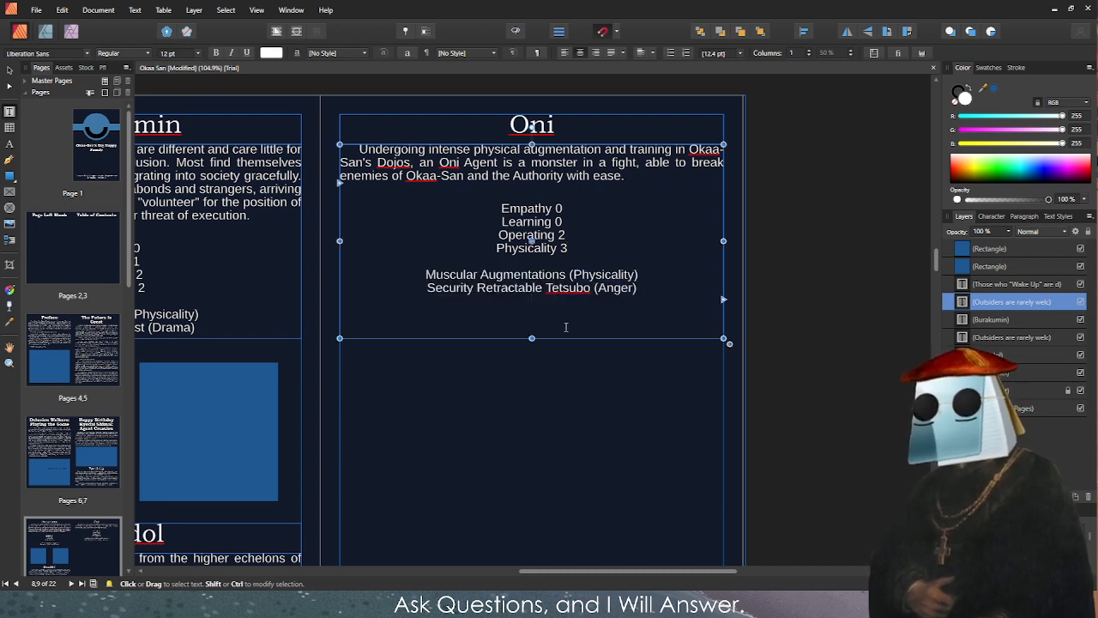
{"action": "left_click_drag", "start_coordinate": [532, 338], "coordinate": [532, 303]}
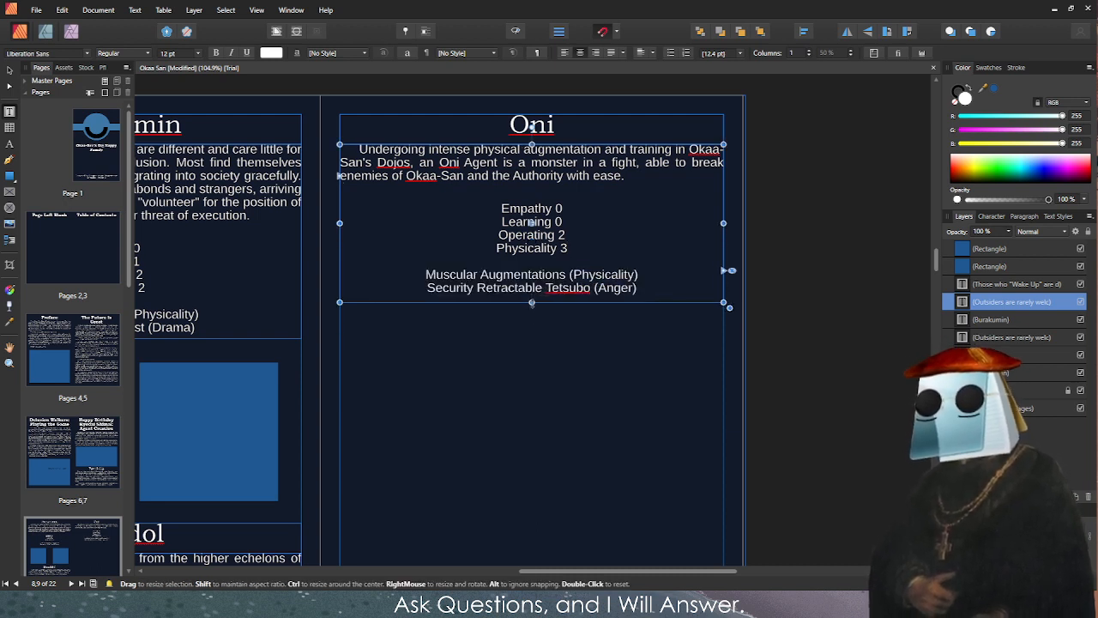
Duplicate the Oni heading and description to the lower part of the same page, aligned with the lower margin.
{"action": "left_click", "coordinate": [497, 316]}
{"action": "left_click", "coordinate": [478, 120]}
{"action": "left_click_drag", "start_coordinate": [478, 121], "coordinate": [484, 313]}
{"action": "scroll", "coordinate": [539, 378], "scroll_direction": "down", "scroll_amount": 2}
{"action": "scroll", "coordinate": [548, 331], "scroll_direction": "down", "scroll_amount": 3}
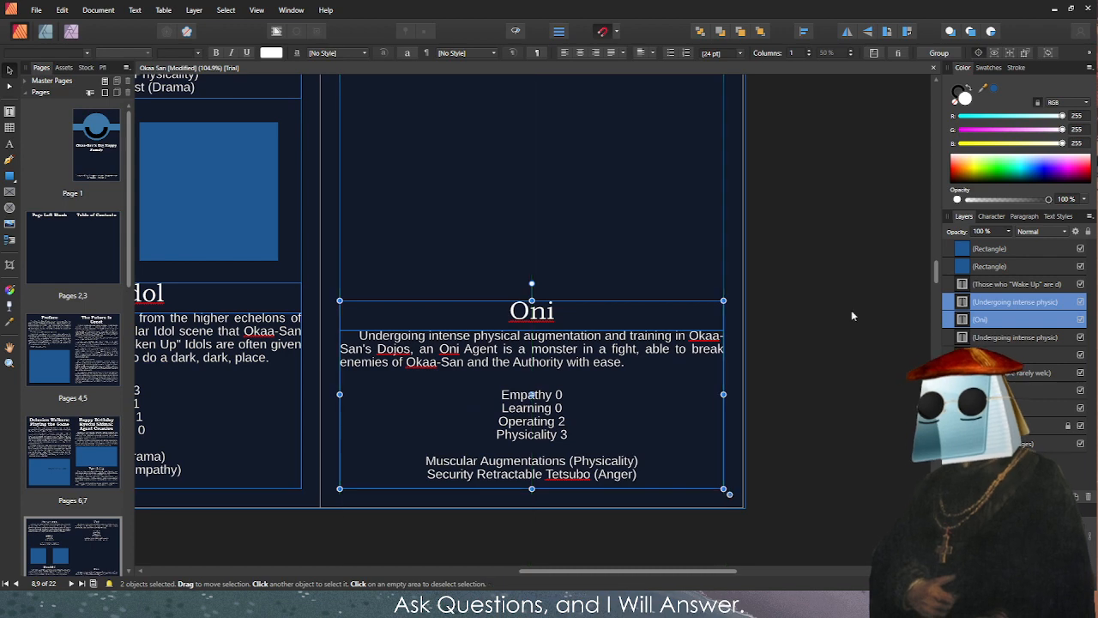
{"action": "left_click", "coordinate": [767, 360]}
{"action": "scroll", "coordinate": [746, 335], "scroll_direction": "down", "scroll_amount": 3}
{"action": "scroll", "coordinate": [721, 300], "scroll_direction": "up", "scroll_amount": 2}
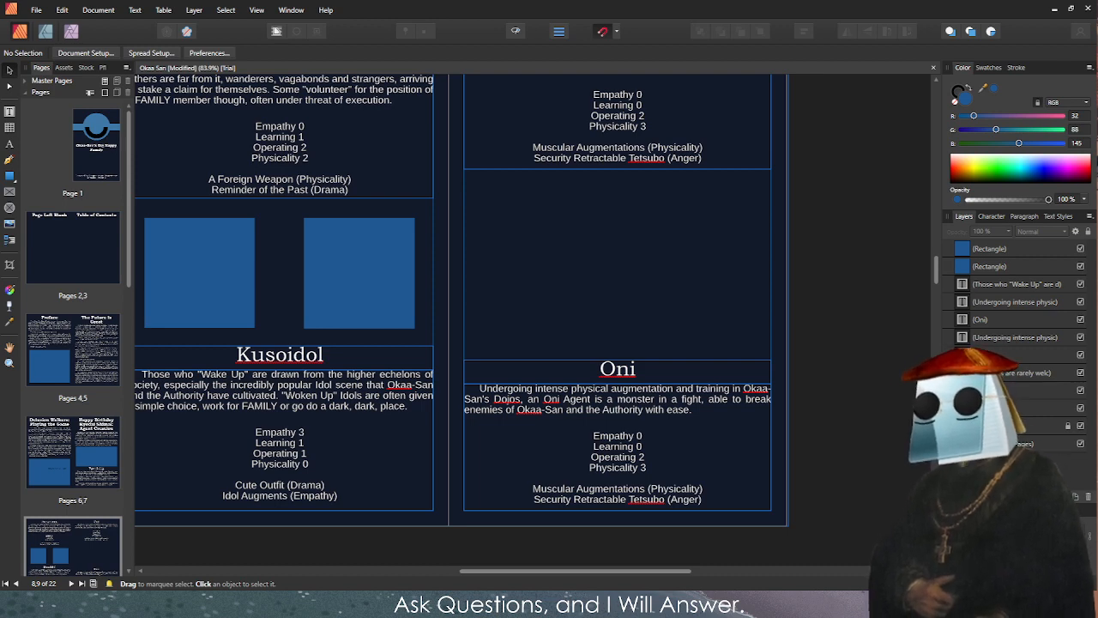
Replace the duplicated description with the text from "Entering training that would kill most people" to "leaving nothing more than the reminder of their loyalty.".
{"action": "left_click", "coordinate": [623, 403]}
{"action": "key", "text": "ctrl+a"}
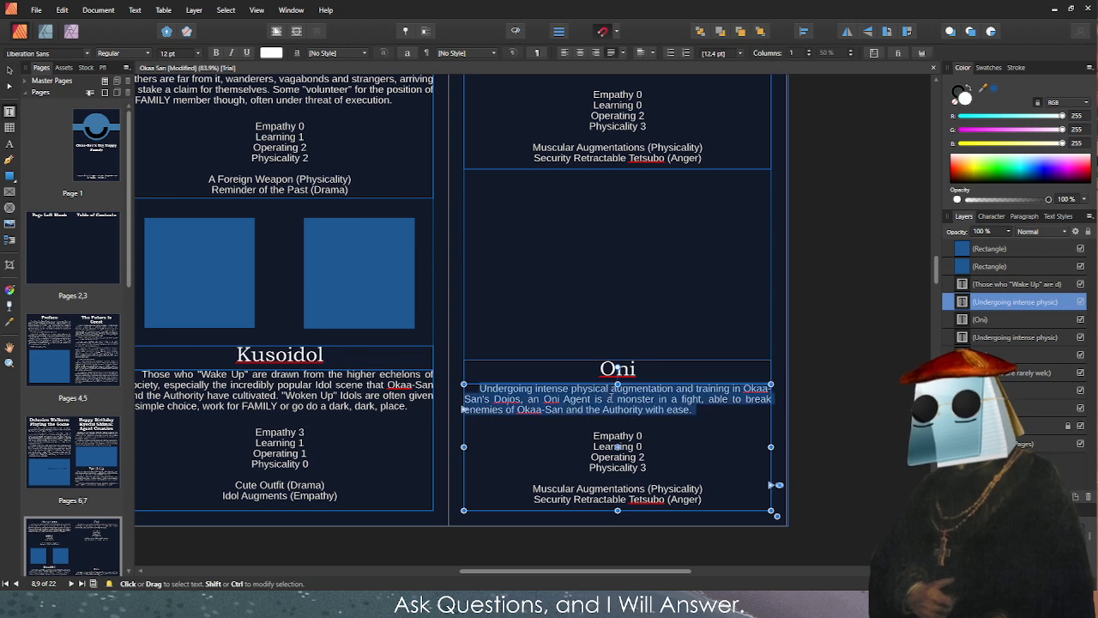
{"action": "key", "text": "ctrl+v"}
Change the duplicated lower heading on the right-hand page to "Samurai".
{"action": "double_click", "coordinate": [617, 369]}
{"action": "type", "text": "SAmu"}
{"action": "key", "text": "BackSpace"}
{"action": "key", "text": "BackSpace"}
{"action": "key", "text": "BackSpace"}
{"action": "key", "text": "BackSpace"}
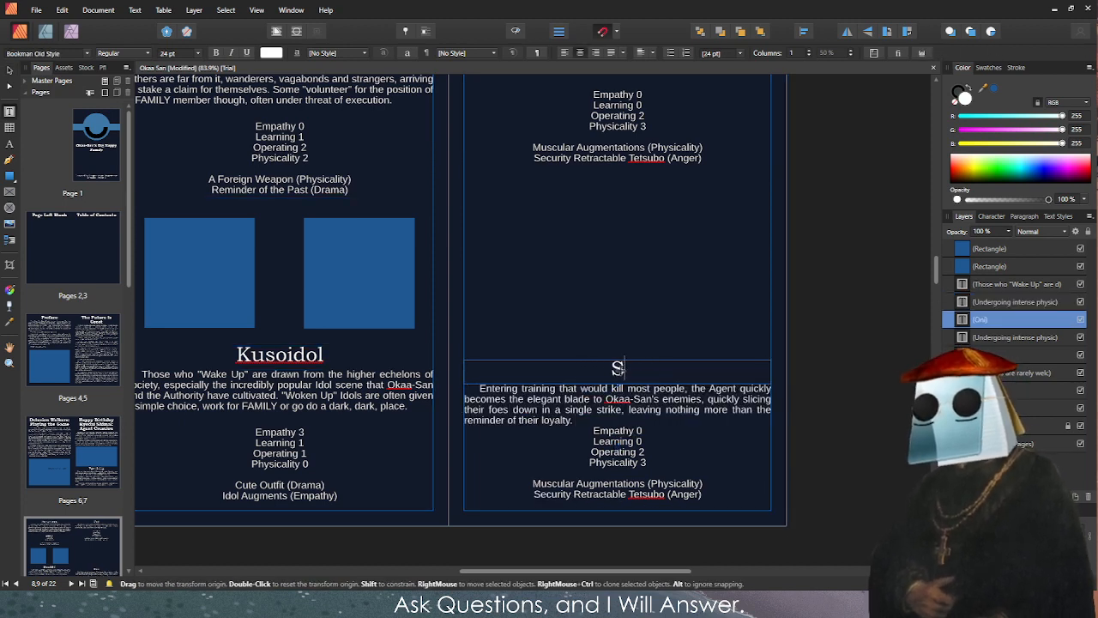
{"action": "type", "text": "San"}
{"action": "key", "text": "BackSpace"}
{"action": "type", "text": "murai"}
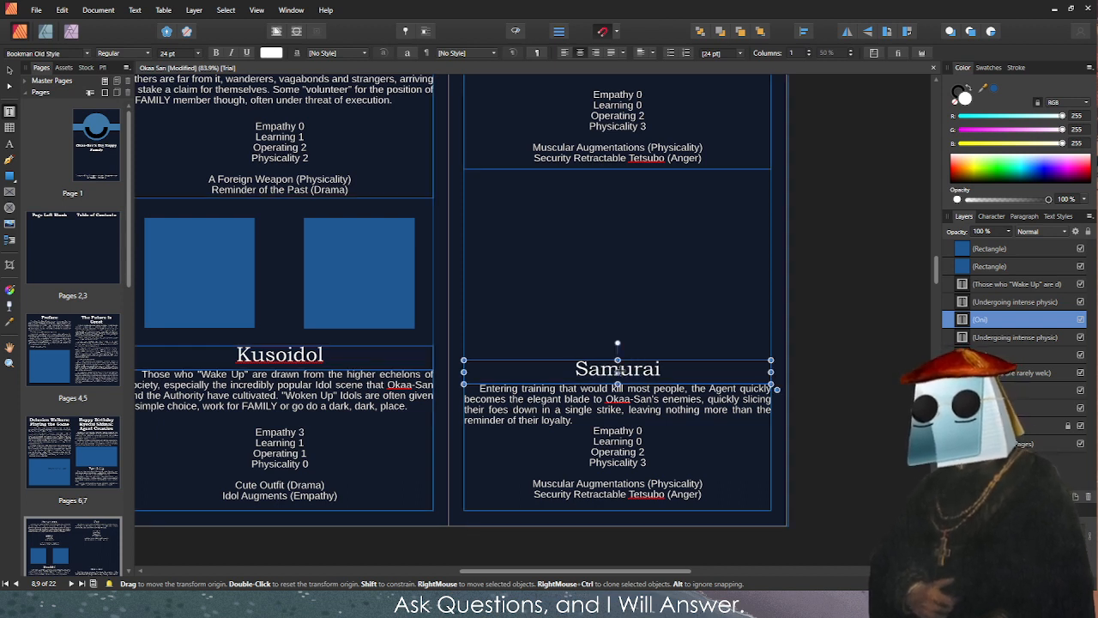
{"action": "left_click", "coordinate": [794, 374]}
{"action": "key", "text": "v"}
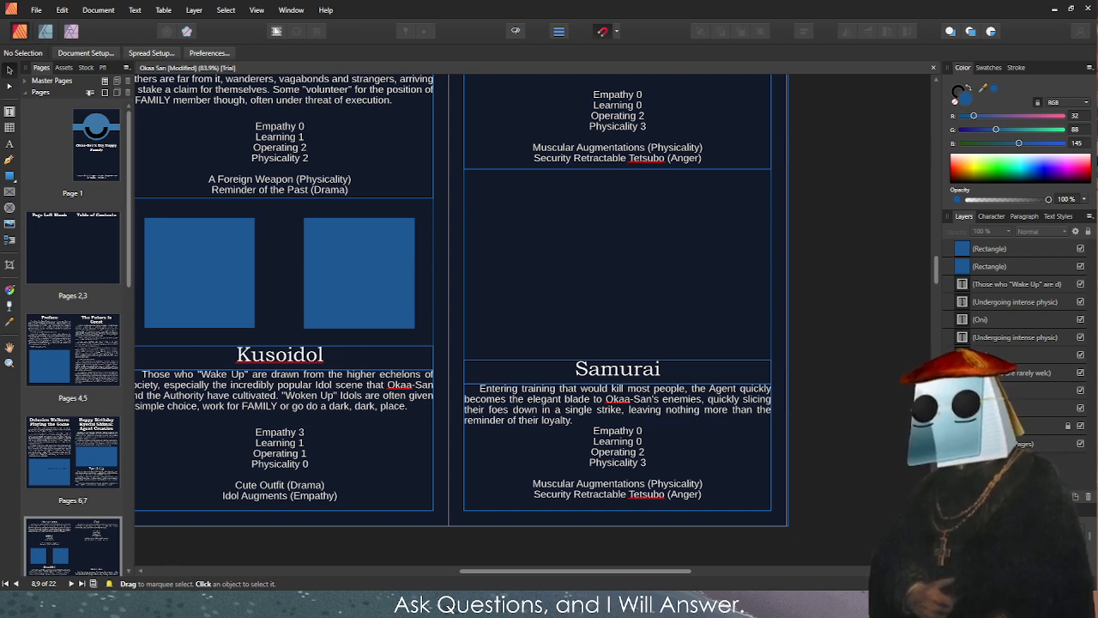
Replace the Samurai statistics with Empathy 1, Learning 1, Operating 1 and Physicality 2, and add a line break after the description.
{"action": "double_click", "coordinate": [593, 436]}
{"action": "left_click_drag", "start_coordinate": [592, 429], "coordinate": [651, 463]}
{"action": "key", "text": "ctrl+v"}
{"action": "left_click", "coordinate": [590, 420]}
{"action": "key", "text": "Return"}
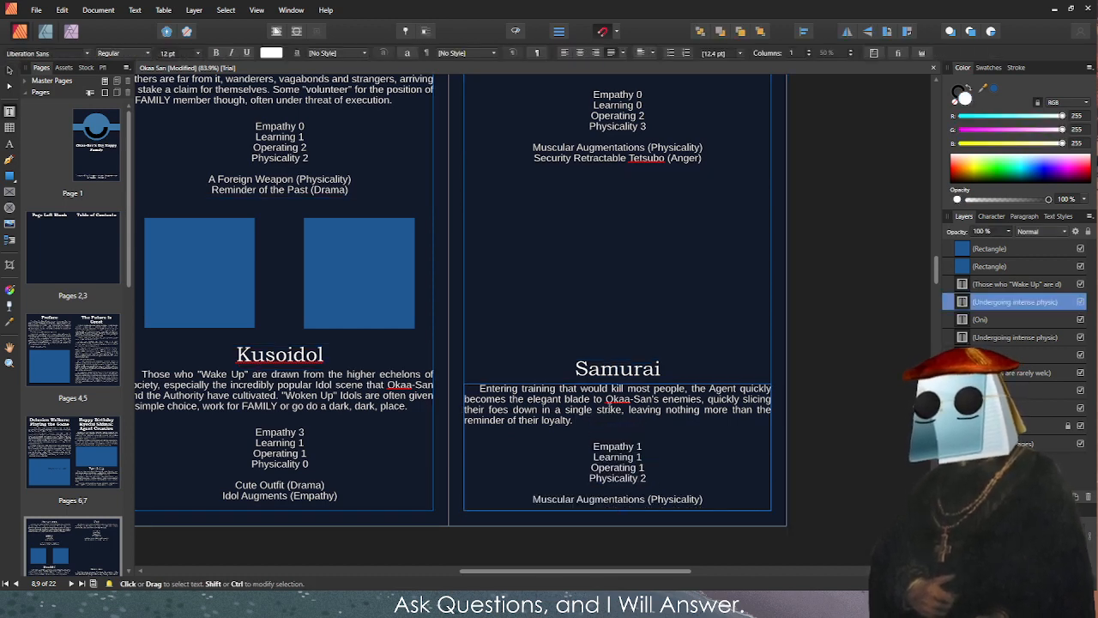
Shift the Samurai heading and description slightly upward, and extend the description frame down to the lower margin.
{"action": "scroll", "coordinate": [660, 202], "scroll_direction": "up", "scroll_amount": 2}
{"action": "left_click", "coordinate": [544, 452]}
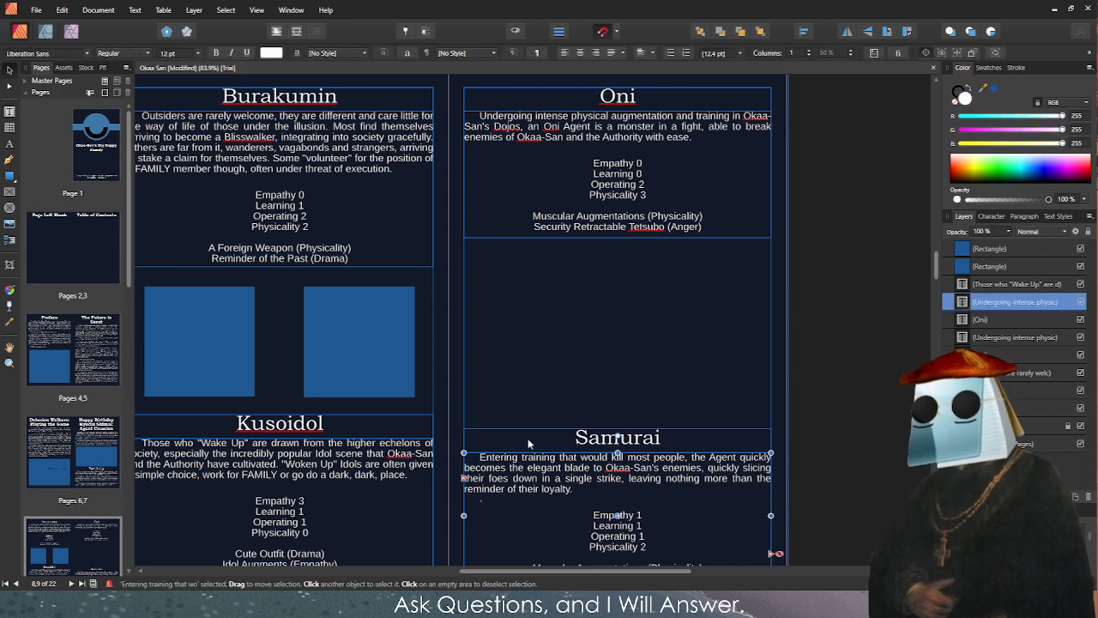
{"action": "left_click", "coordinate": [532, 442]}
{"action": "left_click_drag", "start_coordinate": [556, 487], "coordinate": [562, 477]}
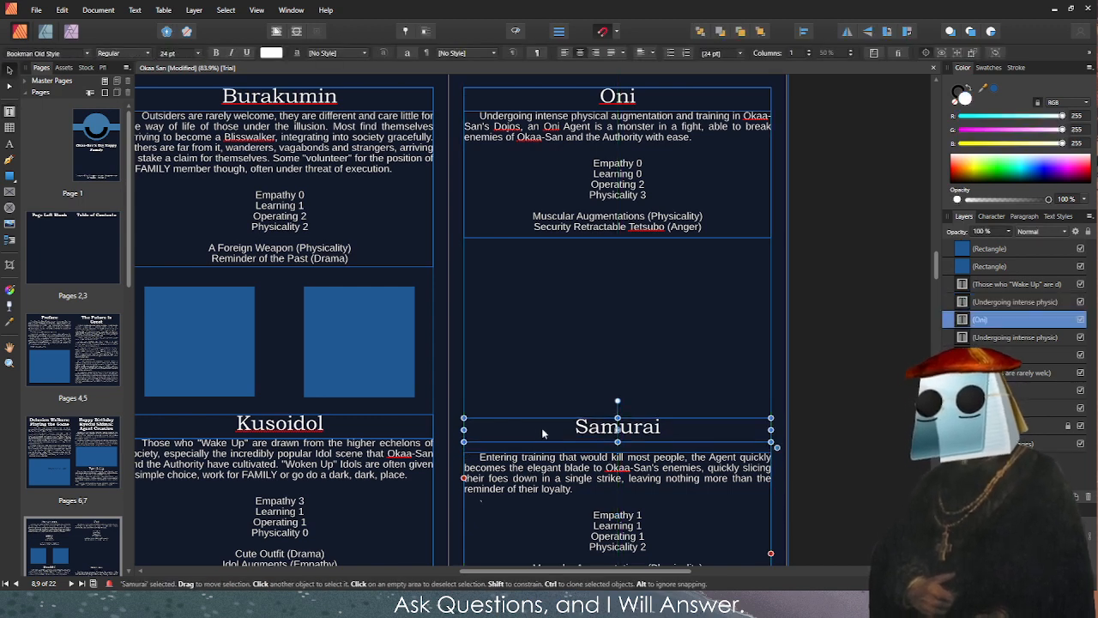
{"action": "left_click", "coordinate": [810, 432]}
{"action": "scroll", "coordinate": [807, 432], "scroll_direction": "down", "scroll_amount": 2}
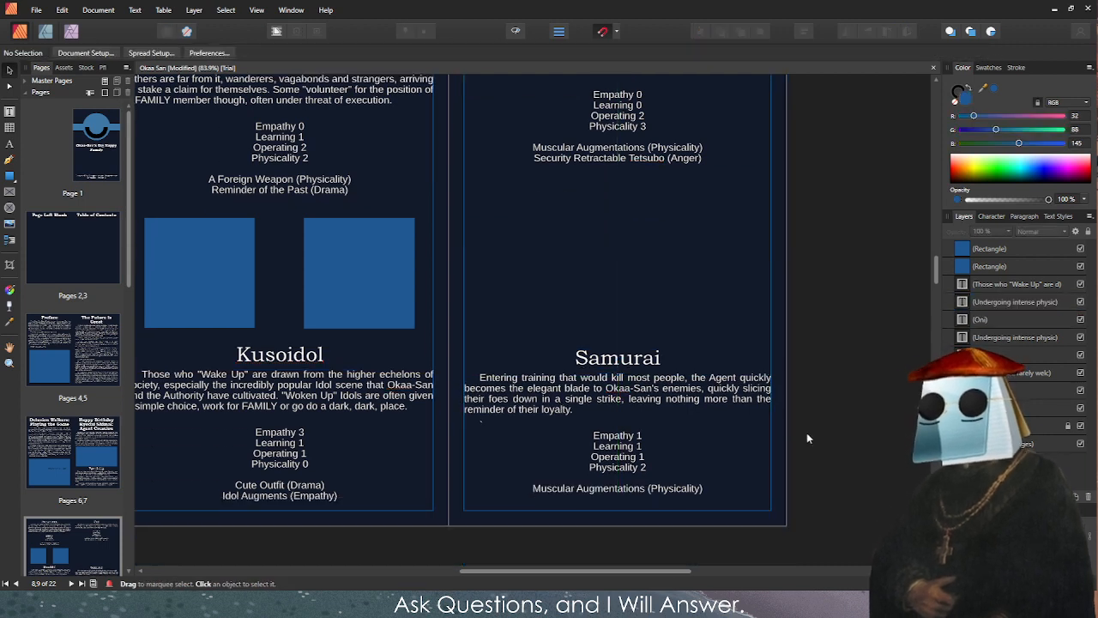
{"action": "left_click", "coordinate": [665, 491]}
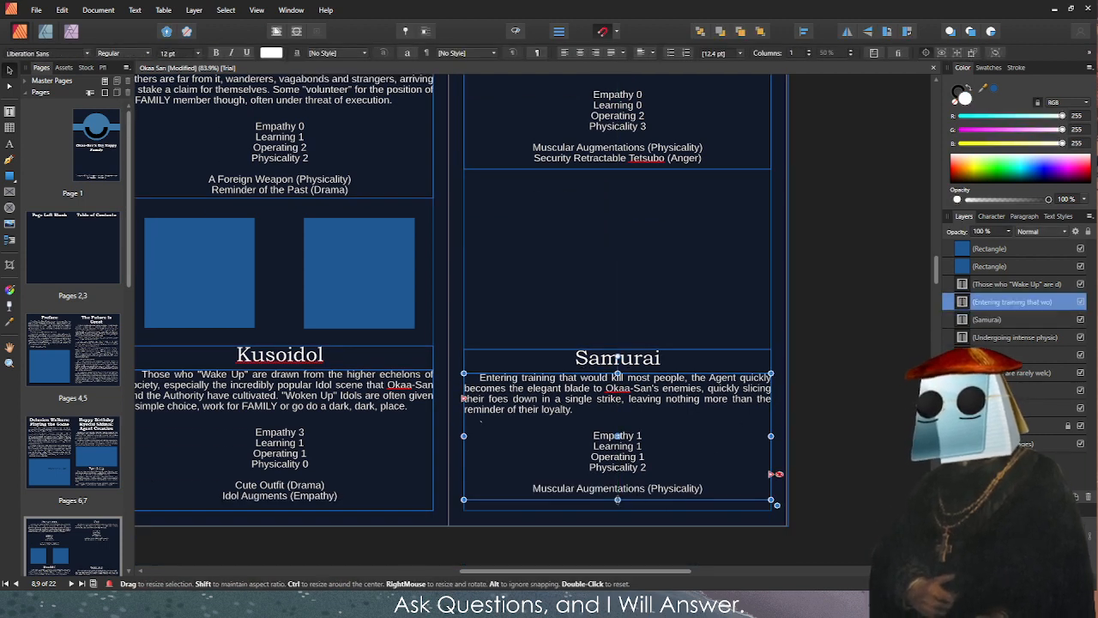
{"action": "left_click_drag", "start_coordinate": [618, 500], "coordinate": [618, 512]}
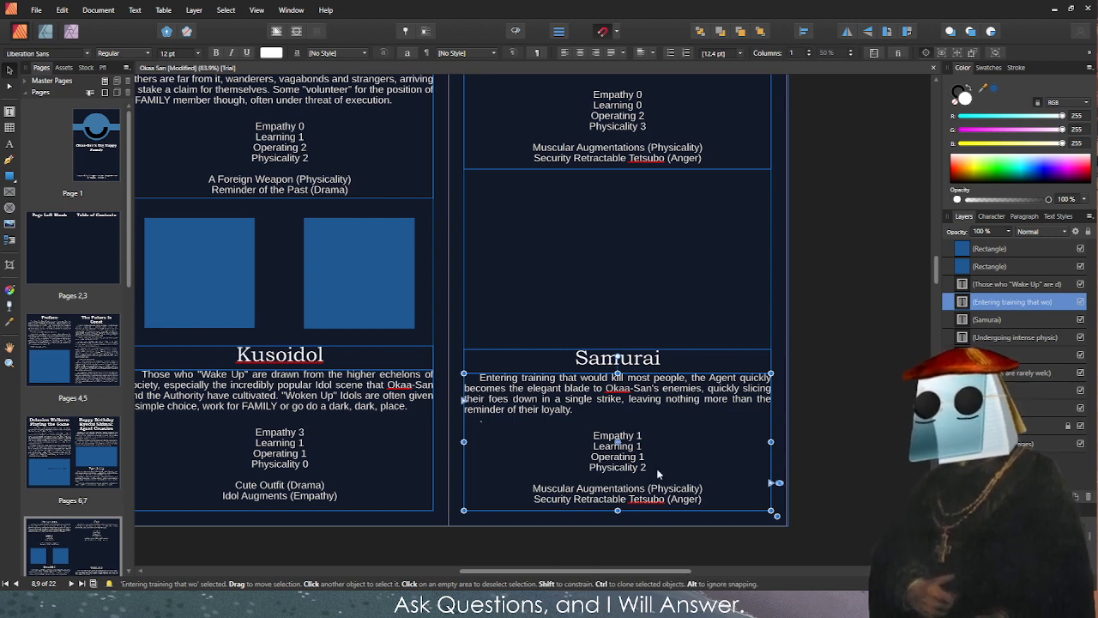
Replace the Samurai equipment with "Haori Uniform (Drama)" and "Light Security Protection (Grace)".
{"action": "double_click", "coordinate": [700, 499]}
{"action": "left_click_drag", "start_coordinate": [700, 500], "coordinate": [526, 485]}
{"action": "type", "text": "Haori Uniform (Drama) Light Security Protection (Grace)"}
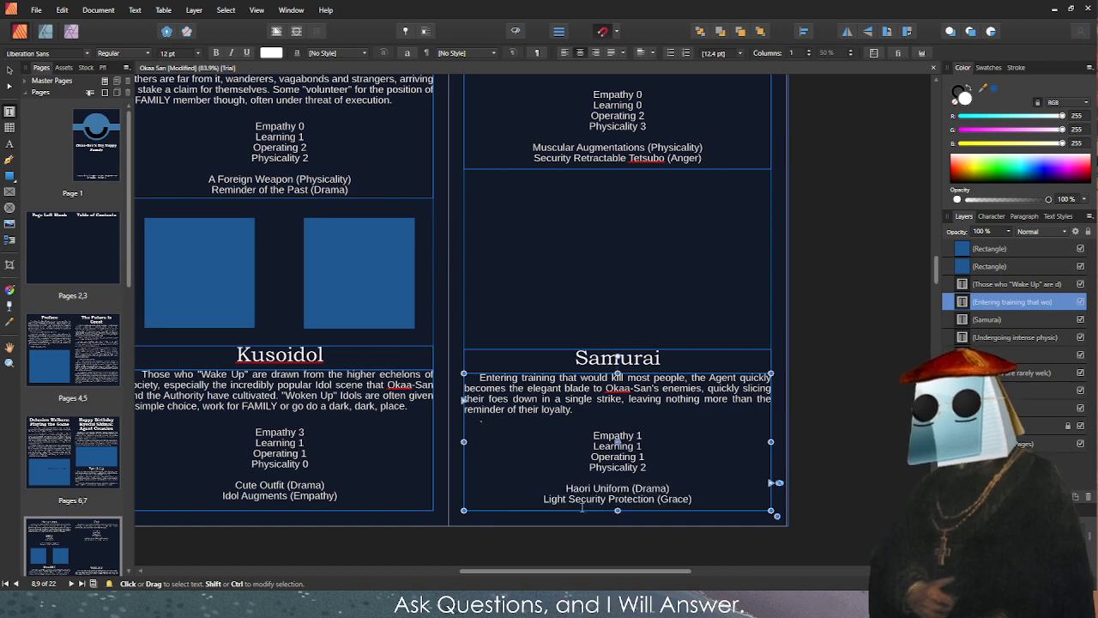
{"action": "left_click", "coordinate": [858, 423]}
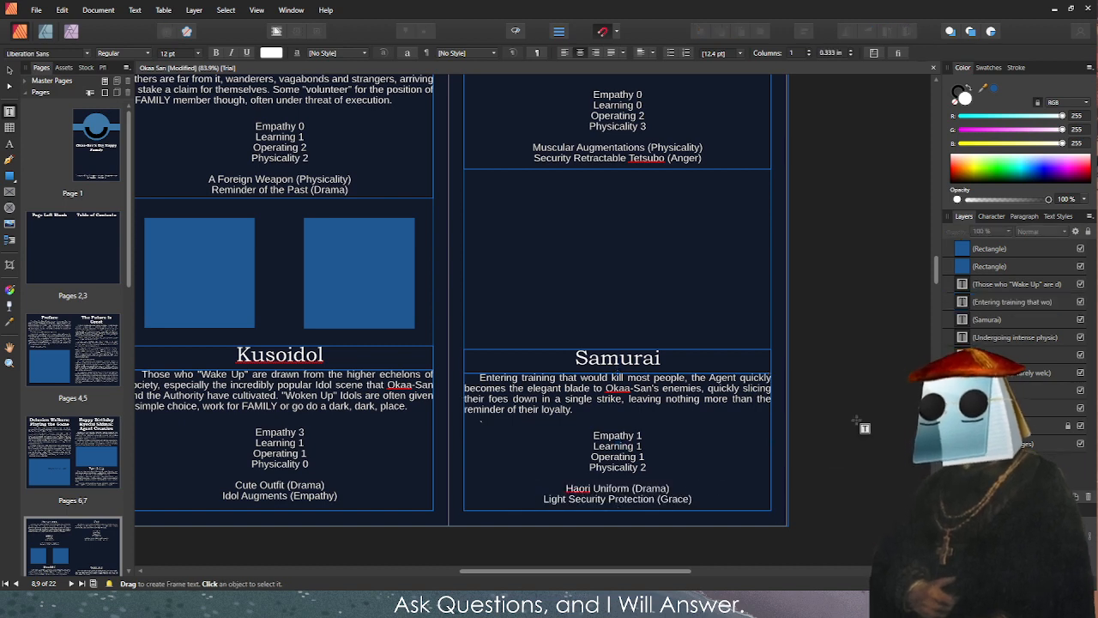
Copy a blue square placeholder between the Oni and Samurai sections, enlarge it, and duplicate it alongside at the same level.
{"action": "key", "text": "v"}
{"action": "left_click", "coordinate": [339, 244]}
{"action": "key", "text": "ctrl+j"}
{"action": "left_click_drag", "start_coordinate": [390, 268], "coordinate": [543, 228]}
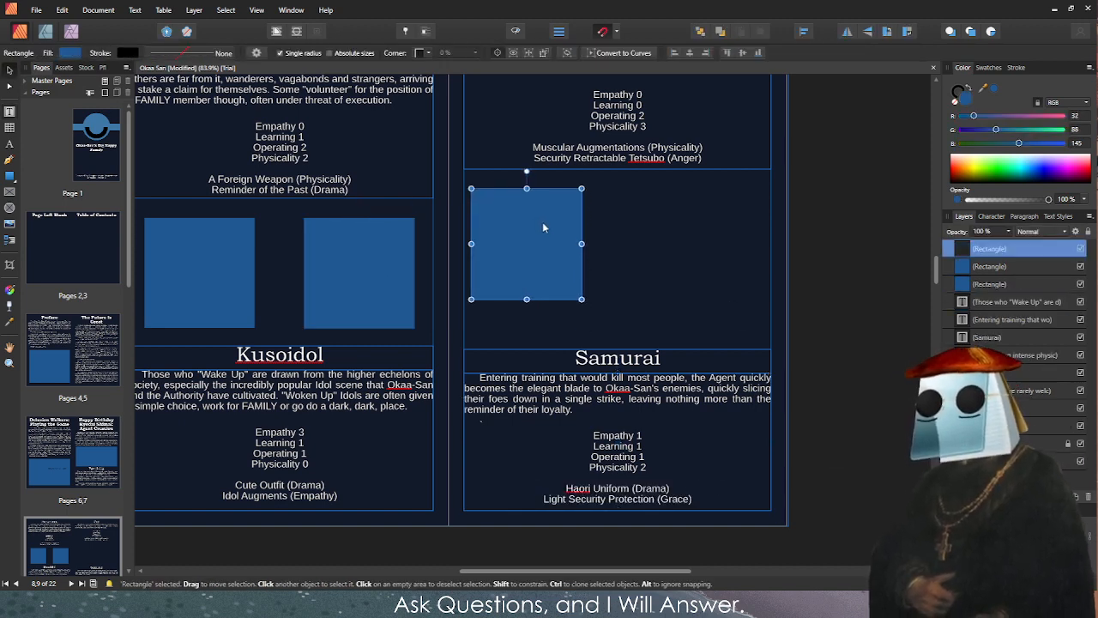
{"action": "left_click_drag", "start_coordinate": [582, 299], "coordinate": [608, 326]}
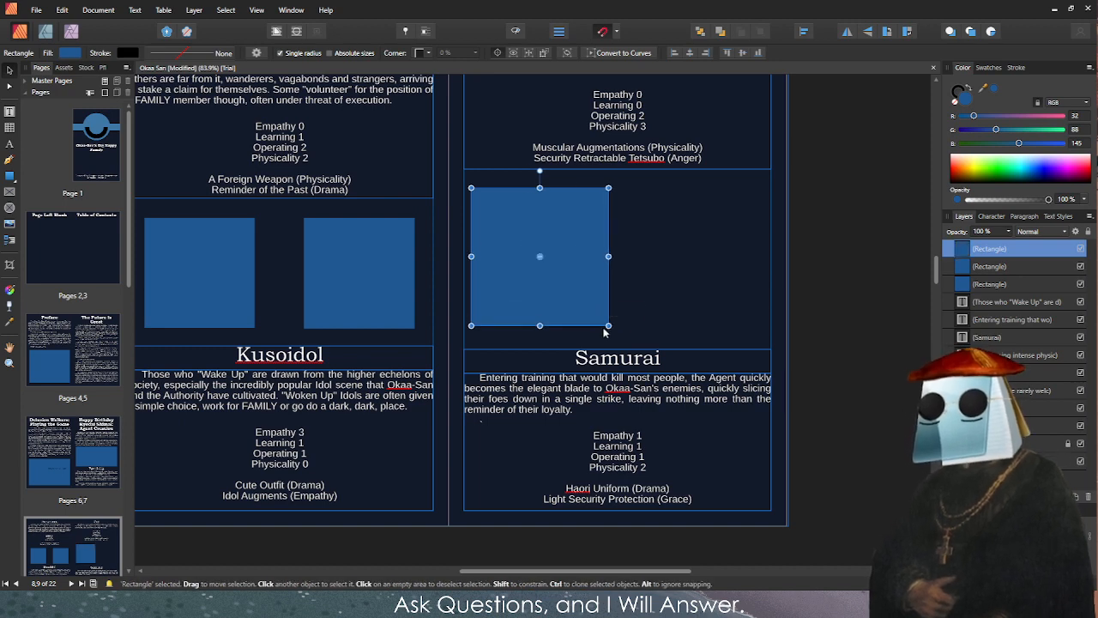
{"action": "left_click_drag", "start_coordinate": [553, 271], "coordinate": [705, 270]}
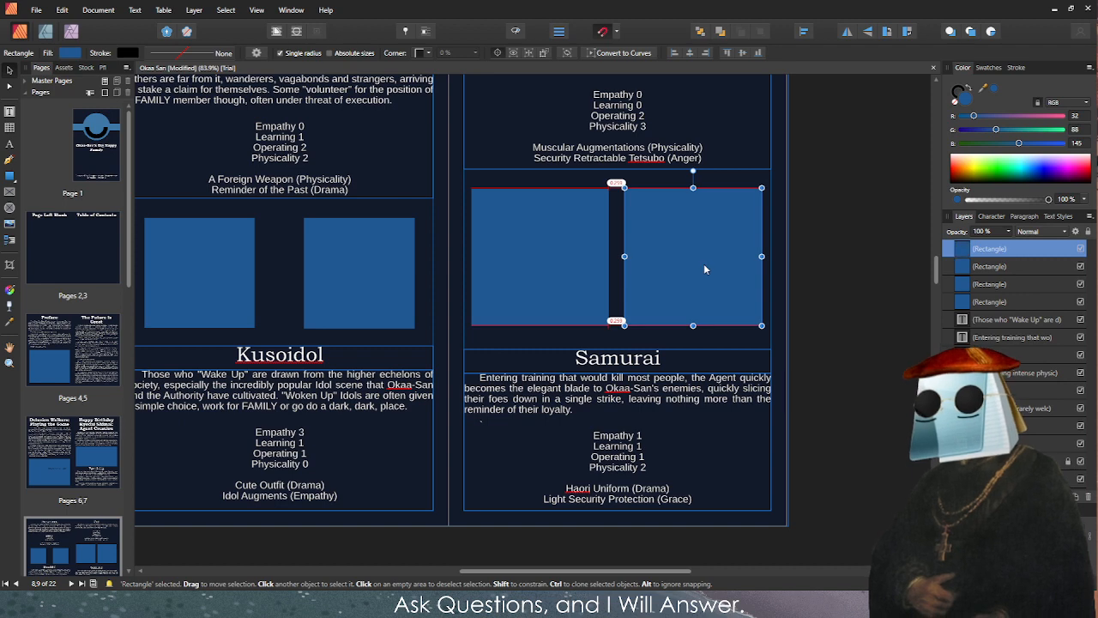
{"action": "key", "text": "ctrl+d"}
Remove the stray mark from the blank line beneath the Samurai description.
{"action": "scroll", "coordinate": [539, 418], "scroll_direction": "down", "scroll_amount": 2}
{"action": "double_click", "coordinate": [510, 408]}
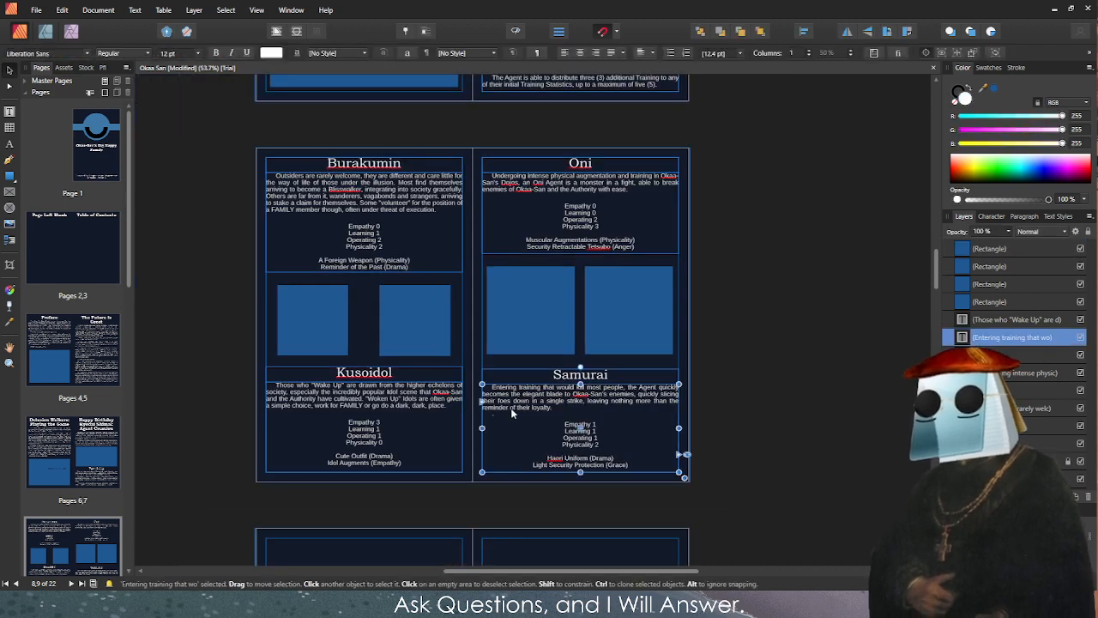
{"action": "key", "text": "Escape"}
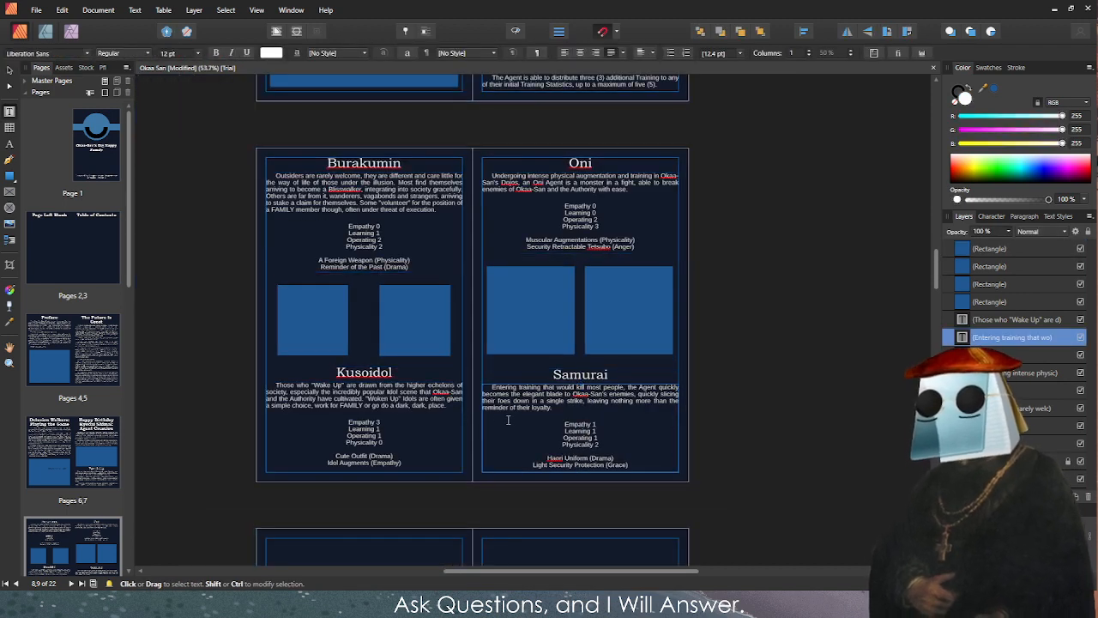
{"action": "scroll", "coordinate": [559, 187], "scroll_direction": "up", "scroll_amount": 2}
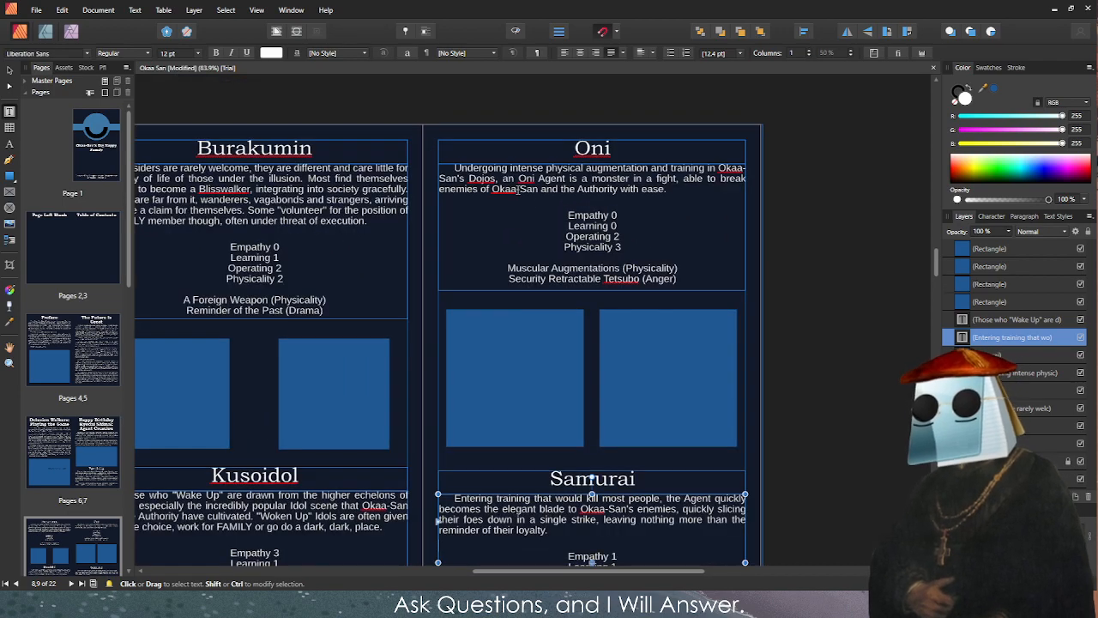
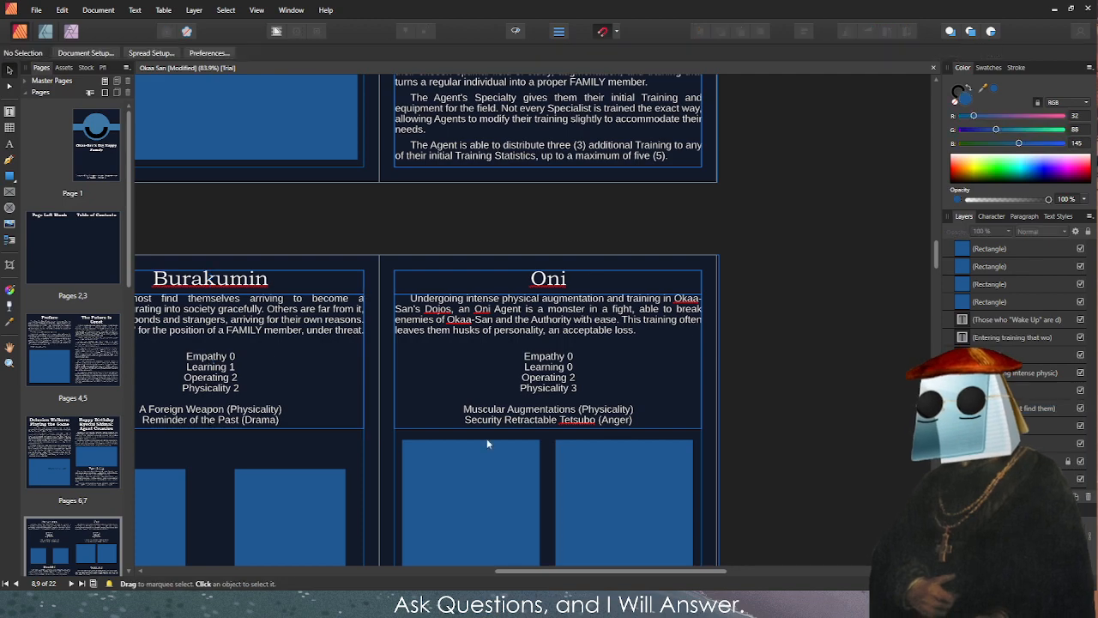
Move the Samurai heading level with the Kusoidol heading and bring the Samurai description up directly beneath it.
{"action": "key", "text": "t"}
{"action": "scroll", "coordinate": [789, 377], "scroll_direction": "down", "scroll_amount": 4}
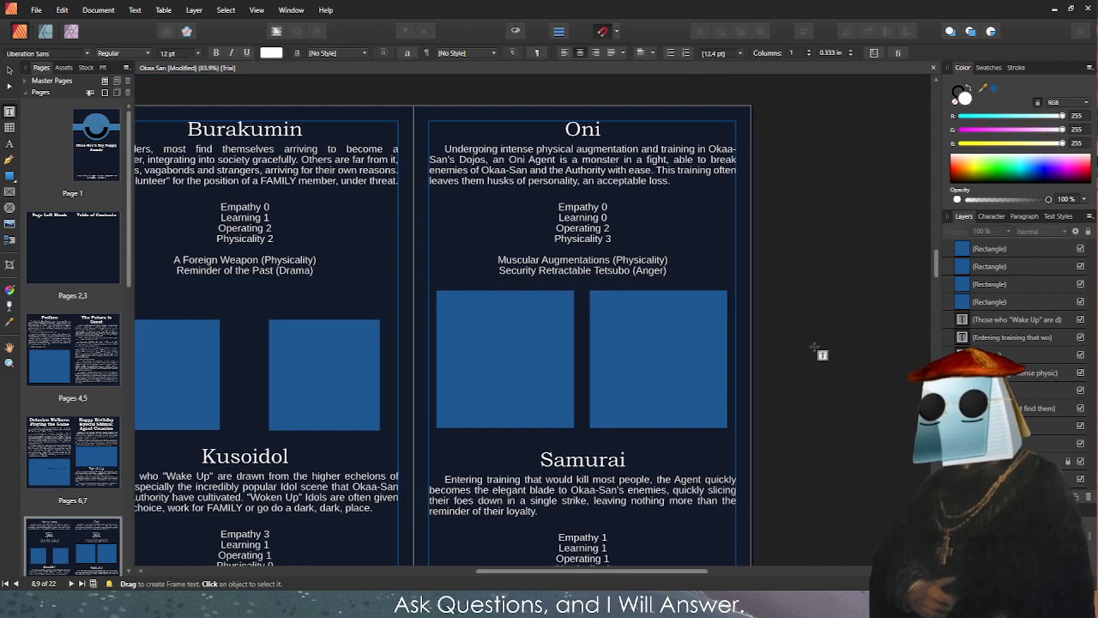
{"action": "scroll", "coordinate": [288, 206], "scroll_direction": "down", "scroll_amount": 3}
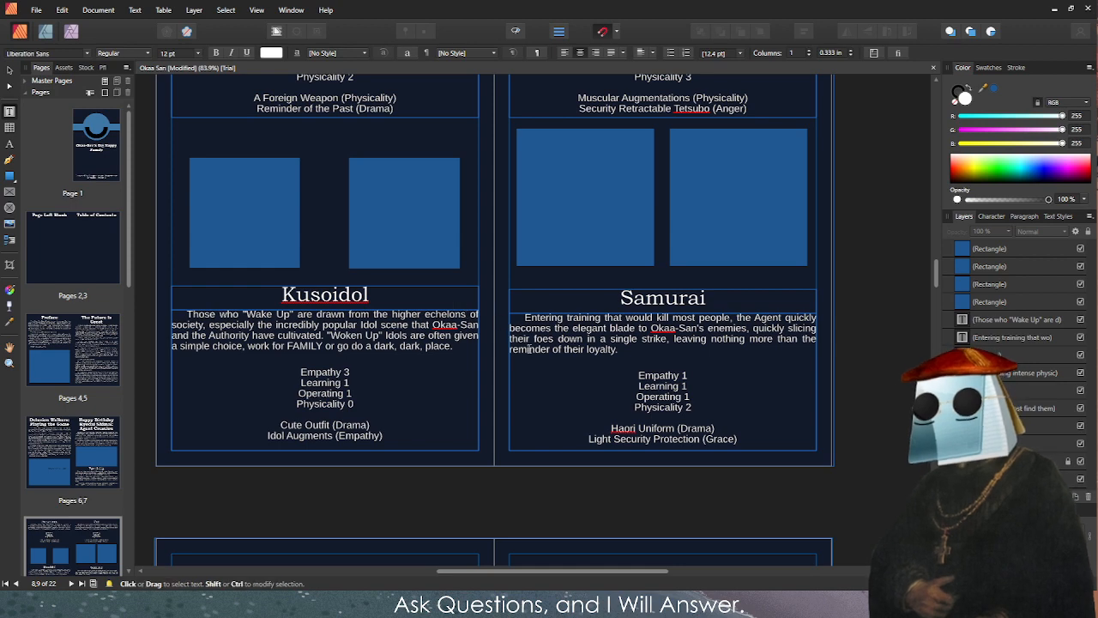
{"action": "key", "text": "v"}
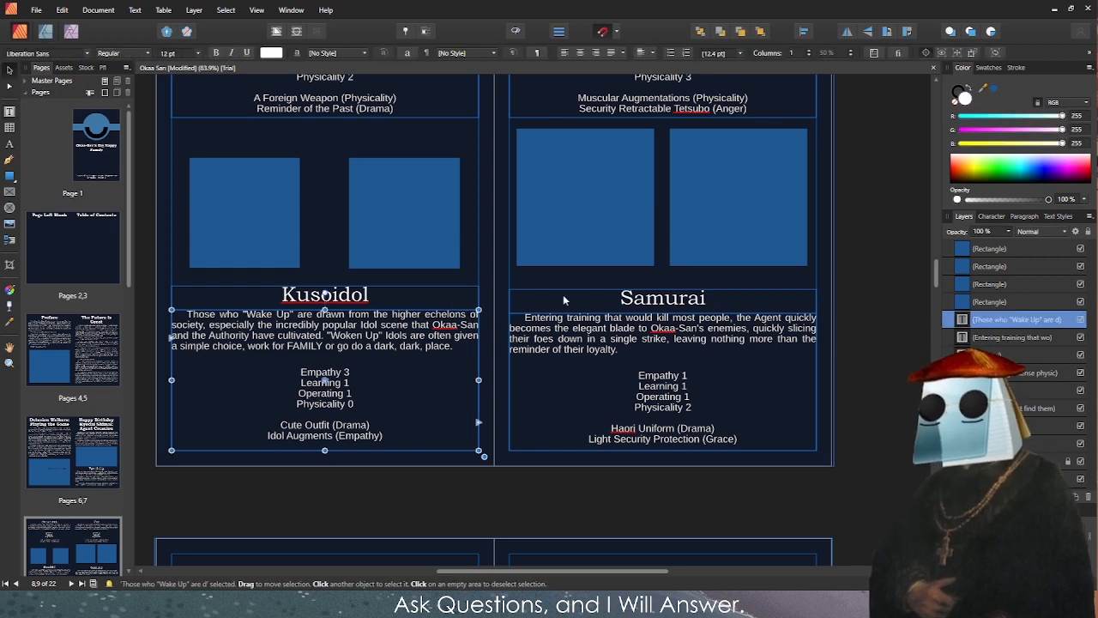
{"action": "left_click", "coordinate": [563, 291]}
{"action": "left_click", "coordinate": [547, 347]}
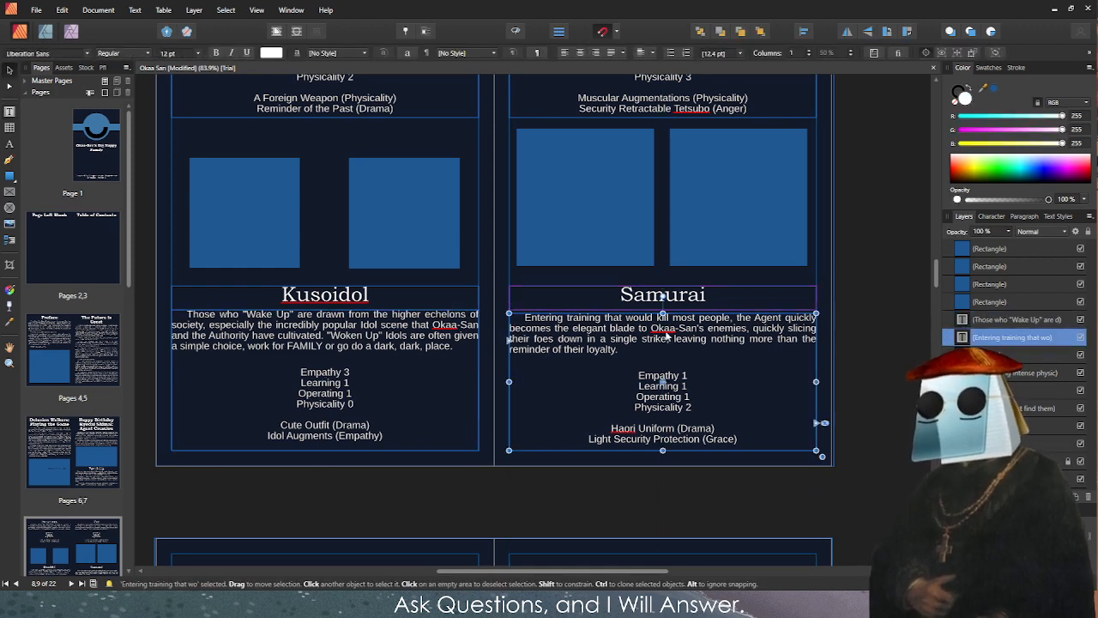
{"action": "scroll", "coordinate": [665, 335], "scroll_direction": "up", "scroll_amount": 5, "text": "ctrl"}
{"action": "scroll", "coordinate": [586, 318], "scroll_direction": "down", "scroll_amount": 1}
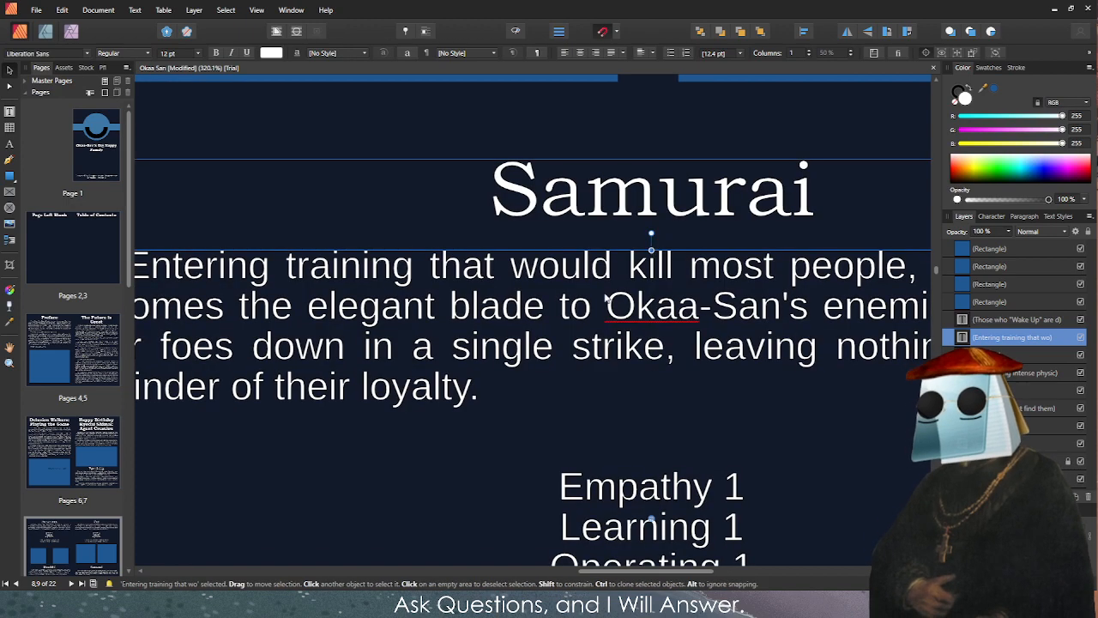
Check the alignment of the headings and text frames across the Burakumin, Kusoidol, Oni and Samurai sections.
{"action": "scroll", "coordinate": [587, 318], "scroll_direction": "down", "scroll_amount": 5, "text": "ctrl"}
{"action": "key", "text": "t"}
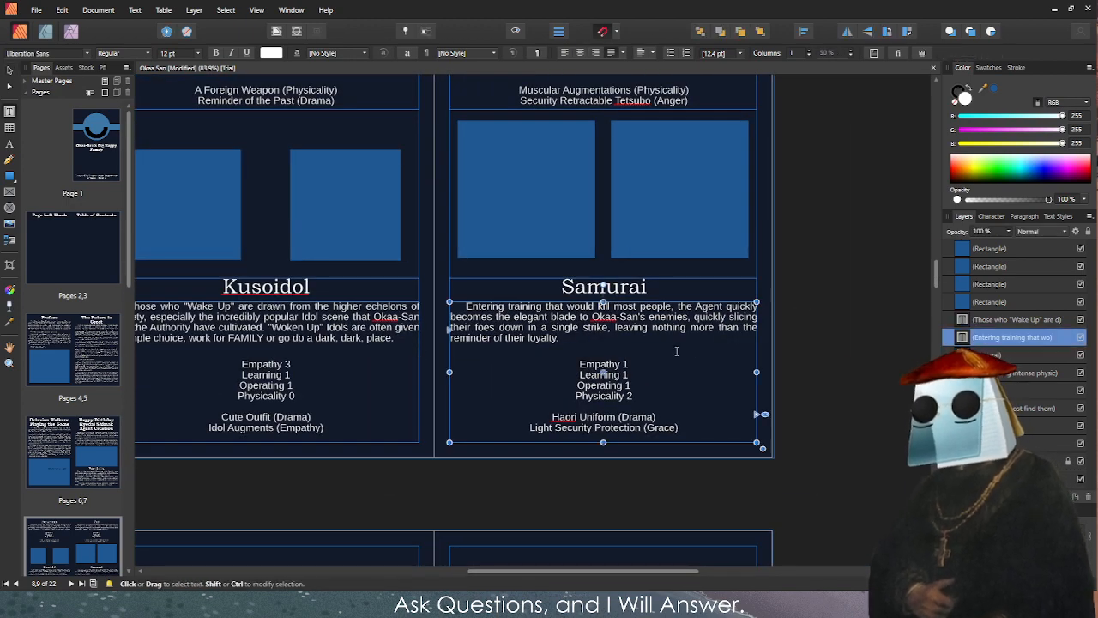
{"action": "key", "text": "v"}
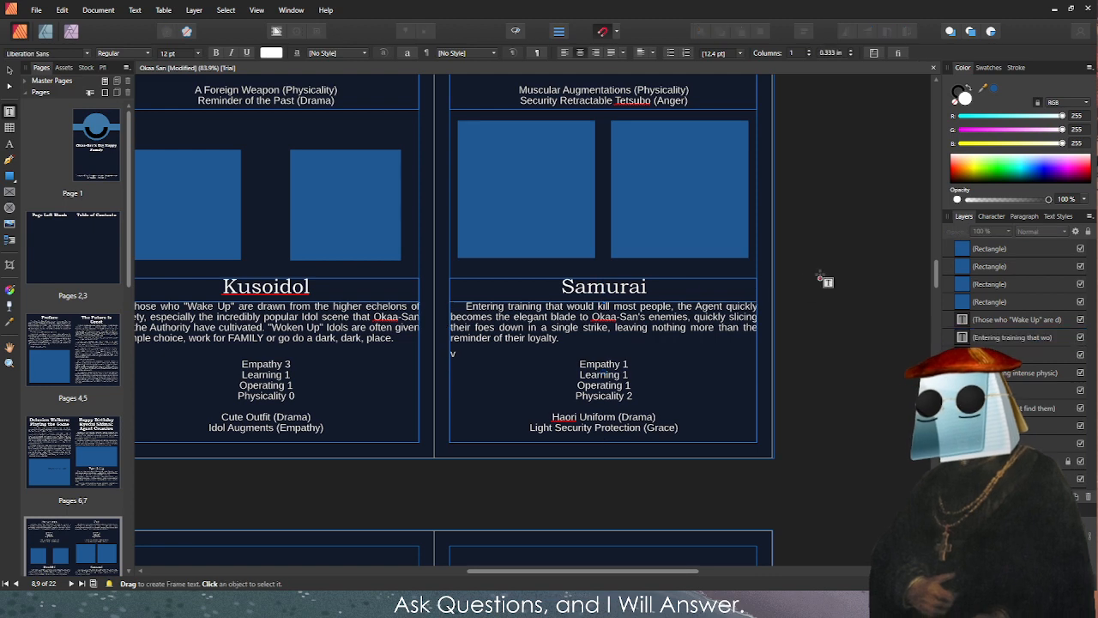
{"action": "left_click", "coordinate": [682, 287]}
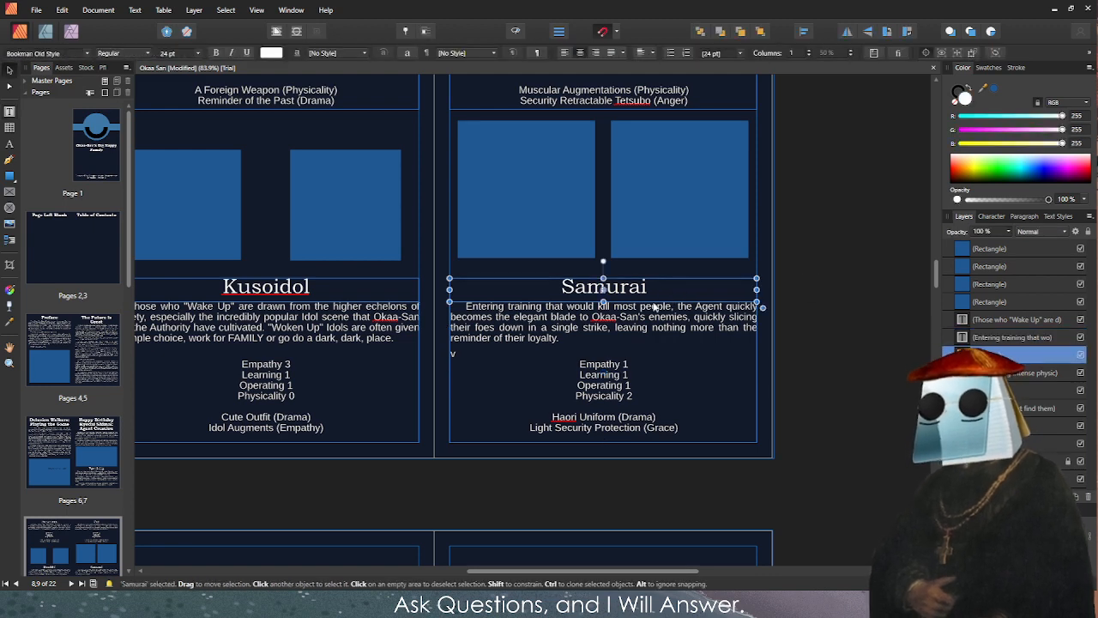
{"action": "left_click", "coordinate": [404, 287]}
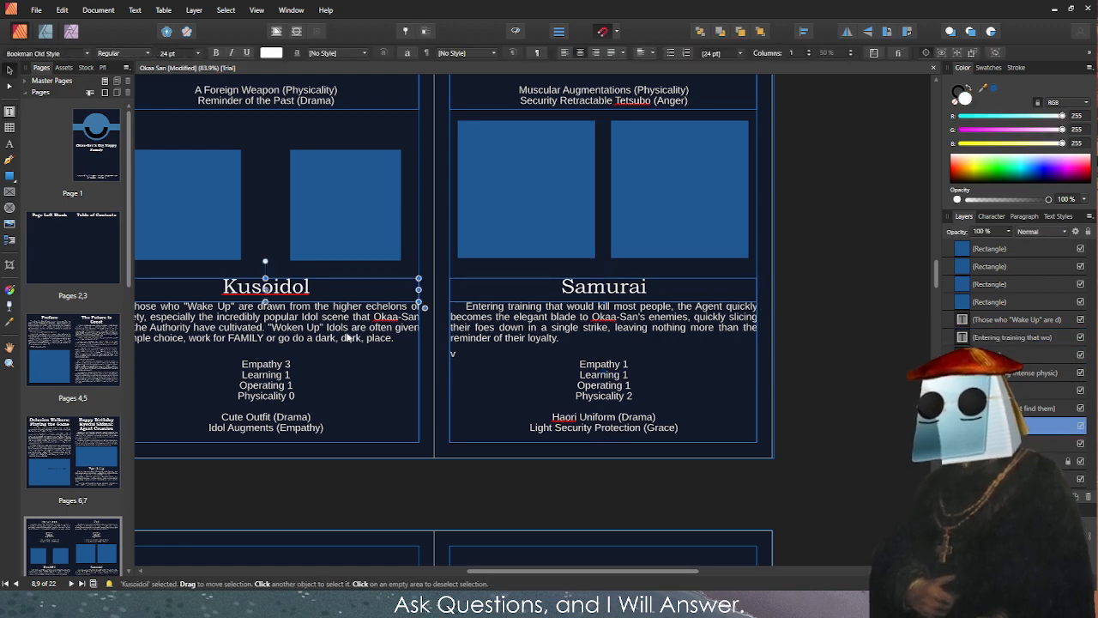
{"action": "left_click", "coordinate": [438, 348]}
{"action": "left_click", "coordinate": [463, 348]}
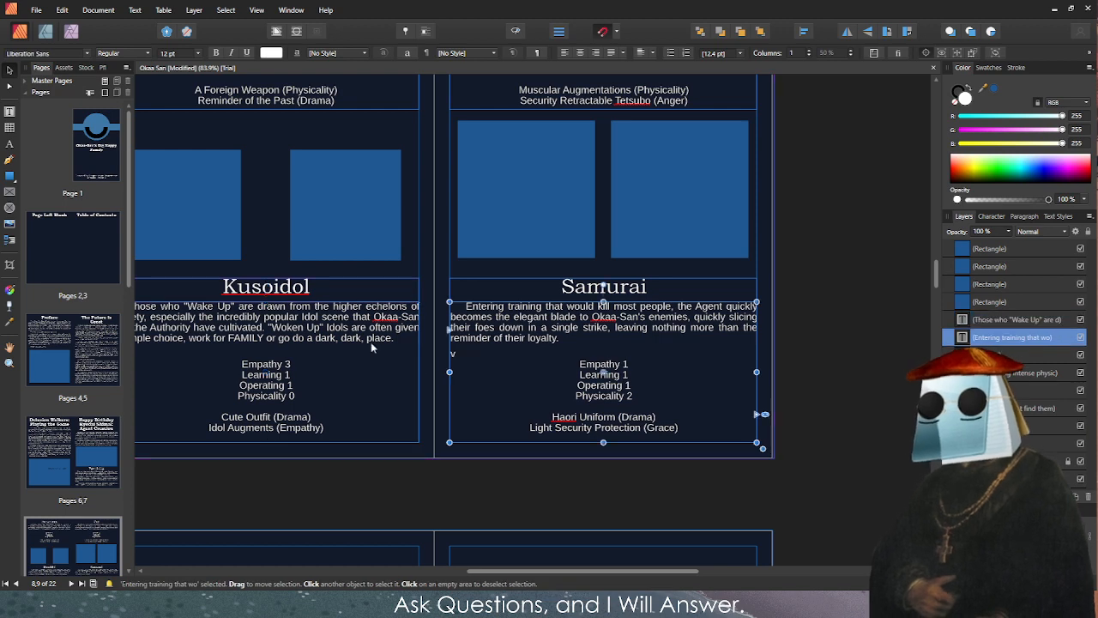
{"action": "scroll", "coordinate": [438, 352], "scroll_direction": "up", "scroll_amount": 3}
{"action": "scroll", "coordinate": [439, 352], "scroll_direction": "up", "scroll_amount": 1}
{"action": "left_click", "coordinate": [506, 242]}
{"action": "left_click", "coordinate": [331, 227]}
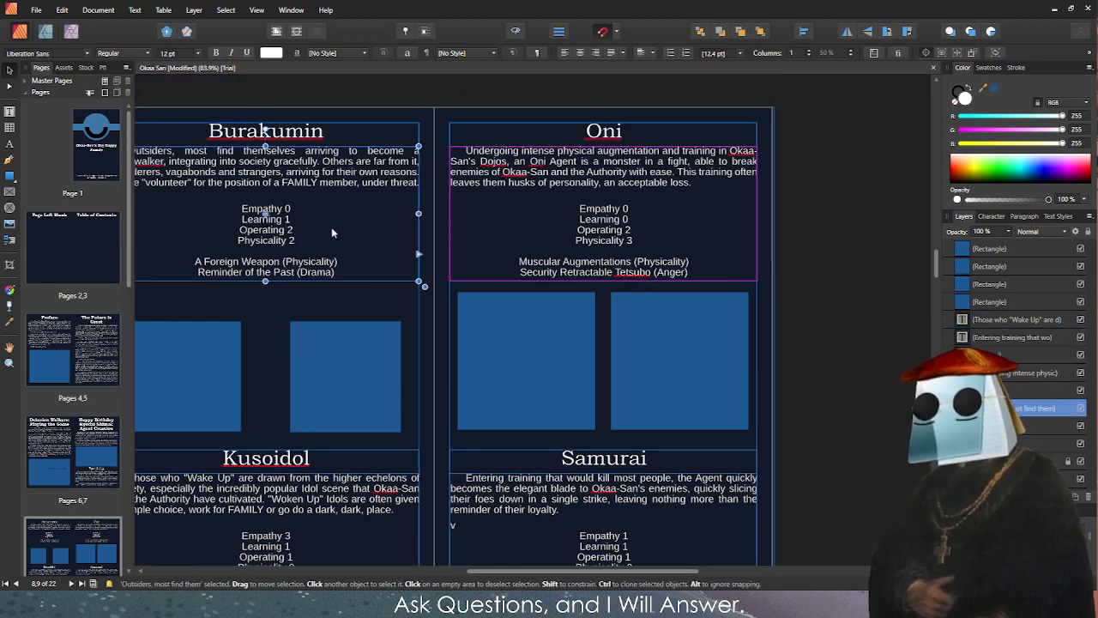
{"action": "left_click", "coordinate": [367, 135]}
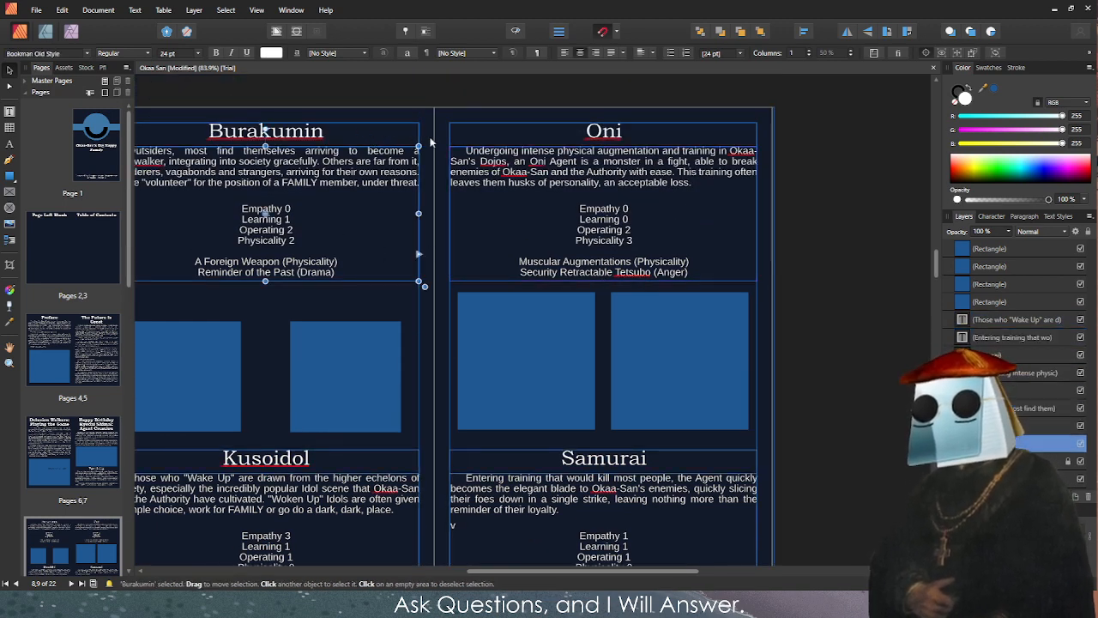
{"action": "left_click", "coordinate": [485, 137]}
{"action": "left_click", "coordinate": [814, 240]}
Delete the two smaller blue placeholders between the Burakumin and Kusoidol sections.
{"action": "scroll", "coordinate": [814, 241], "scroll_direction": "down", "scroll_amount": 2}
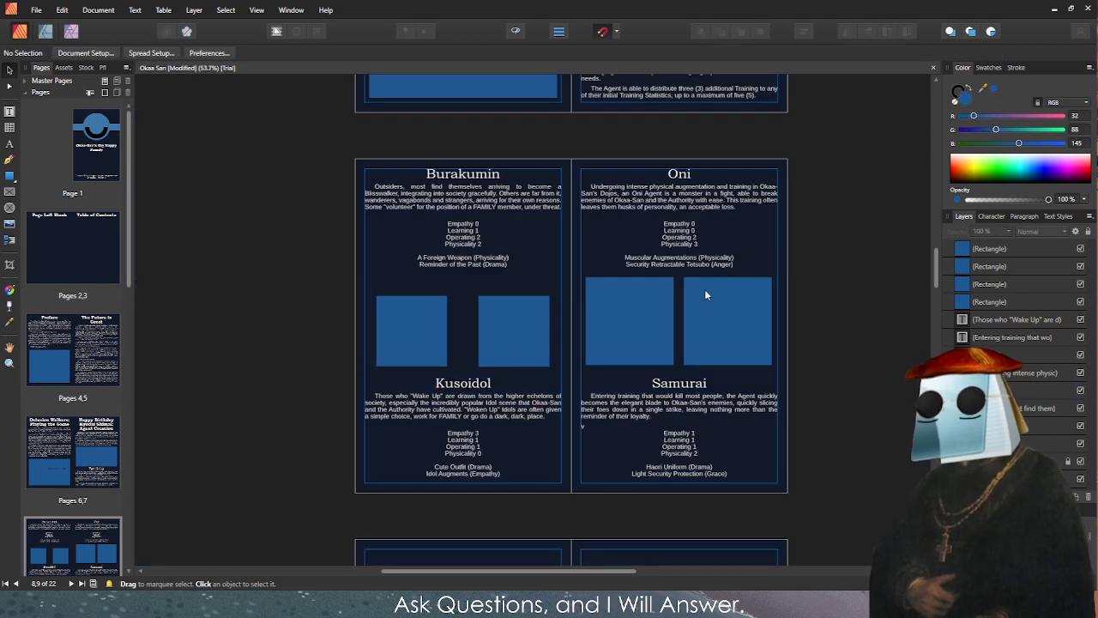
{"action": "left_click", "coordinate": [502, 339]}
{"action": "left_click", "coordinate": [427, 324], "text": "shift"}
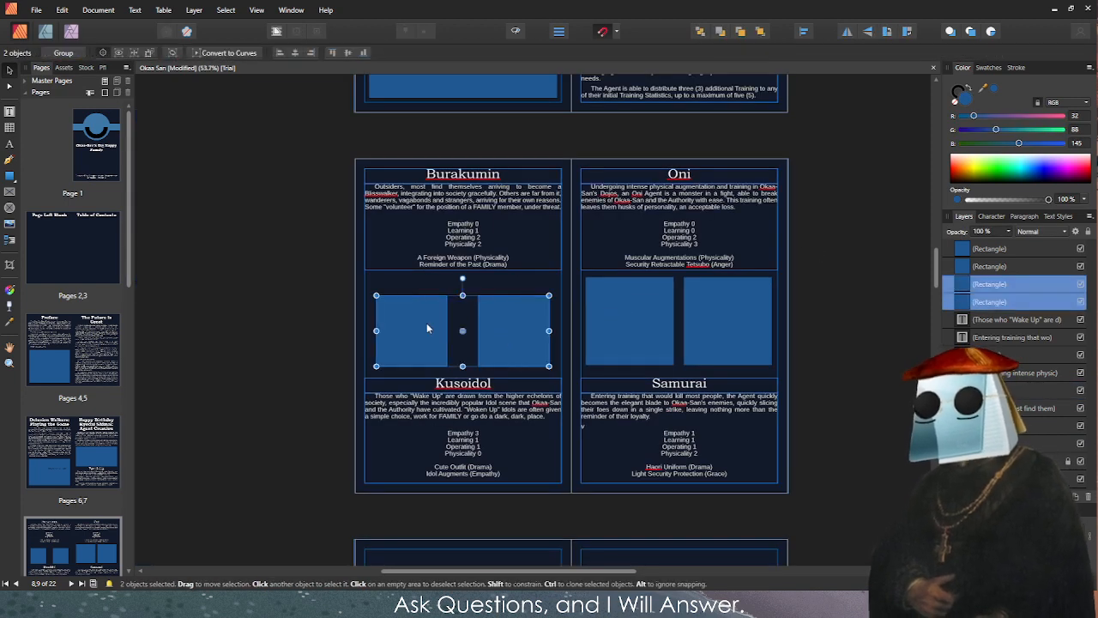
{"action": "key", "text": "Delete"}
Copy the pair of blue placeholders beneath Oni into the empty space between Burakumin and Kusoidol, level with the originals.
{"action": "left_click", "coordinate": [671, 306]}
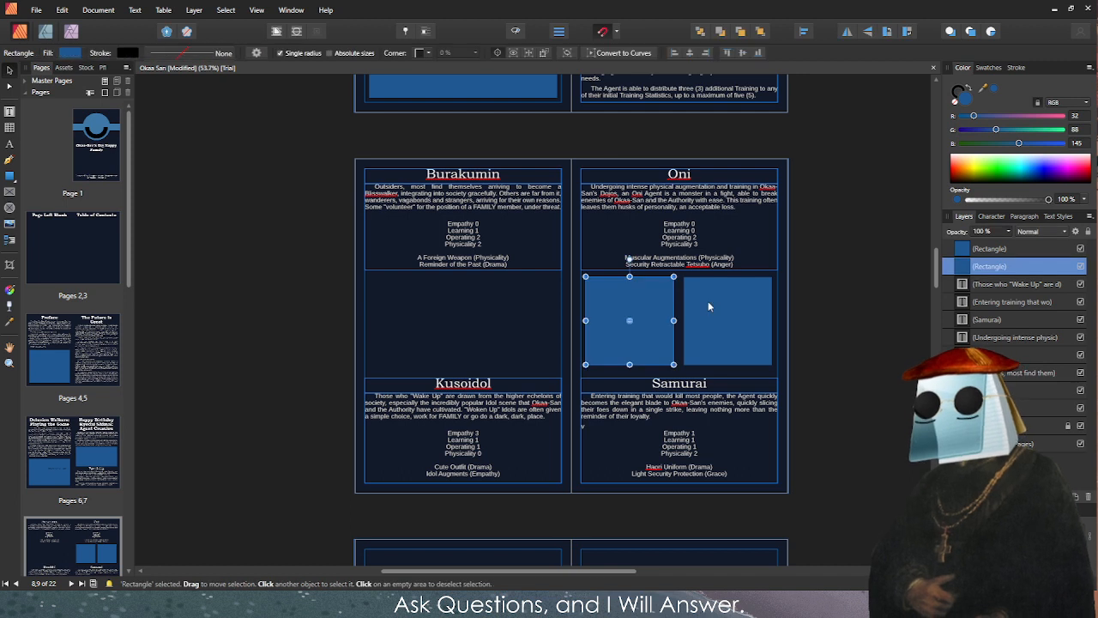
{"action": "left_click", "coordinate": [708, 301], "text": "shift"}
{"action": "key", "text": "ctrl+c"}
{"action": "key", "text": "ctrl+v"}
{"action": "left_click_drag", "start_coordinate": [713, 303], "coordinate": [555, 295]}
{"action": "scroll", "coordinate": [490, 314], "scroll_direction": "up", "scroll_amount": 5}
{"action": "scroll", "coordinate": [555, 296], "scroll_direction": "down", "scroll_amount": 6}
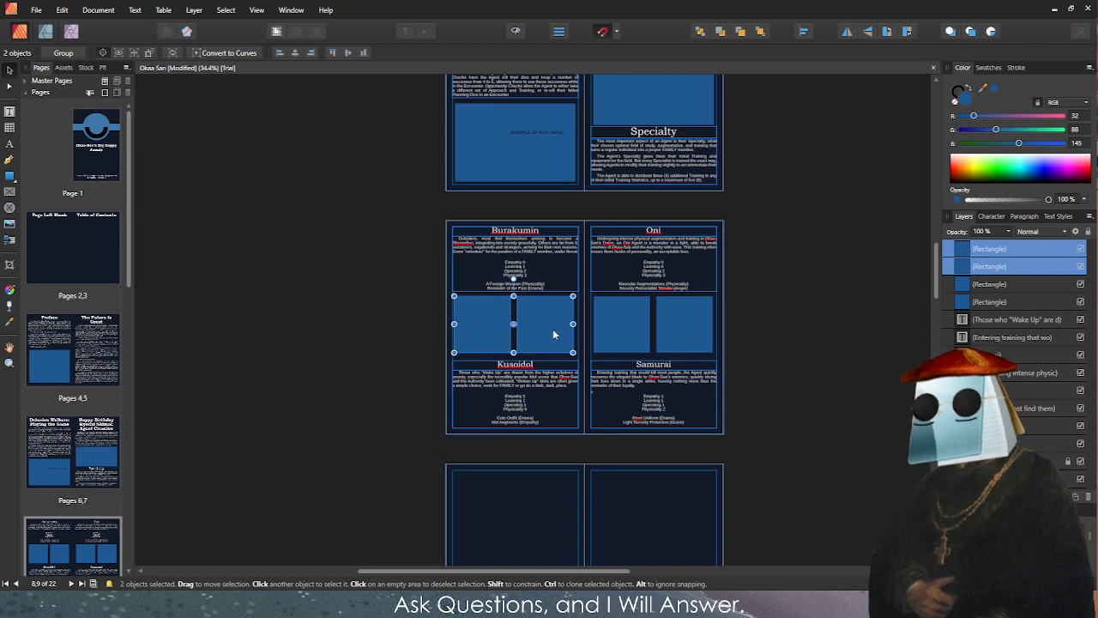
{"action": "key", "text": "ctrl+0"}
{"action": "left_click", "coordinate": [822, 355]}
{"action": "scroll", "coordinate": [802, 353], "scroll_direction": "down", "scroll_amount": 2}
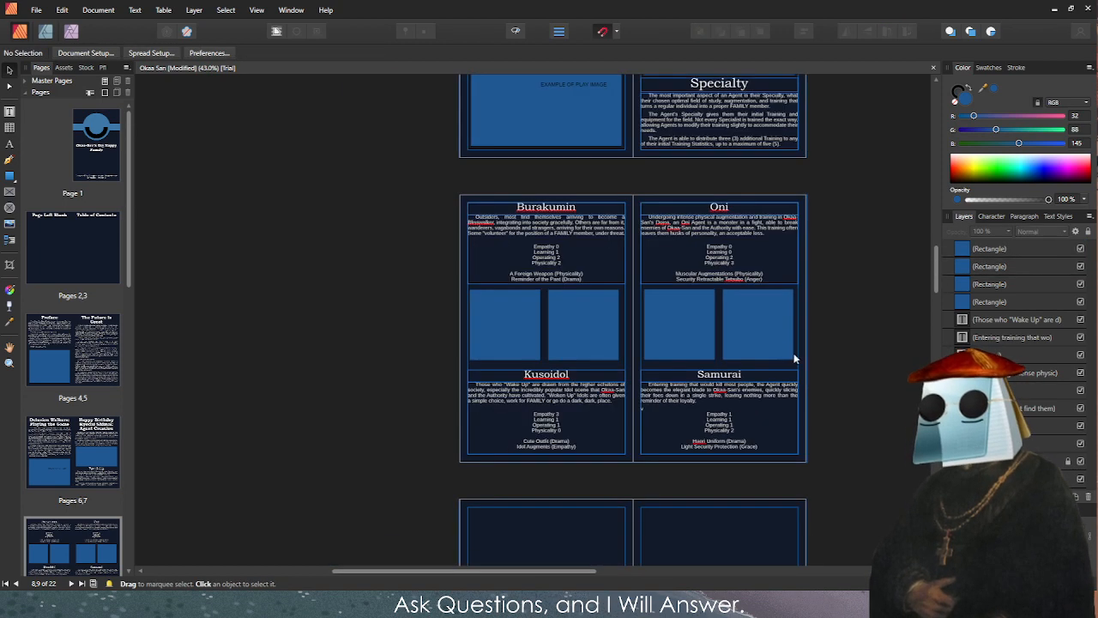
Copy all headings, descriptions and placeholders from the pages 8,9 spread onto the pages 10,11 spread.
{"action": "scroll", "coordinate": [784, 351], "scroll_direction": "up", "scroll_amount": 2}
{"action": "mouse_move", "coordinate": [230, 502]}
{"action": "left_mouse_down"}
{"action": "mouse_move", "coordinate": [800, 103]}
{"action": "mouse_move", "coordinate": [239, 481]}
{"action": "mouse_move", "coordinate": [237, 519]}
{"action": "left_mouse_up"}
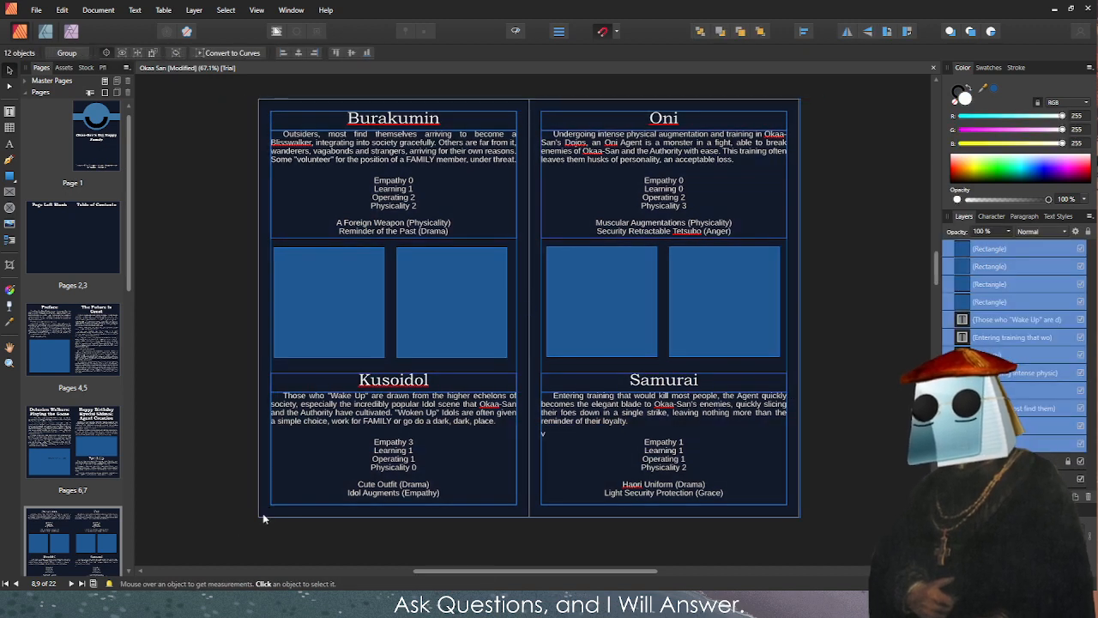
{"action": "scroll", "coordinate": [53, 520], "scroll_direction": "down", "scroll_amount": 3}
{"action": "left_click", "coordinate": [53, 520]}
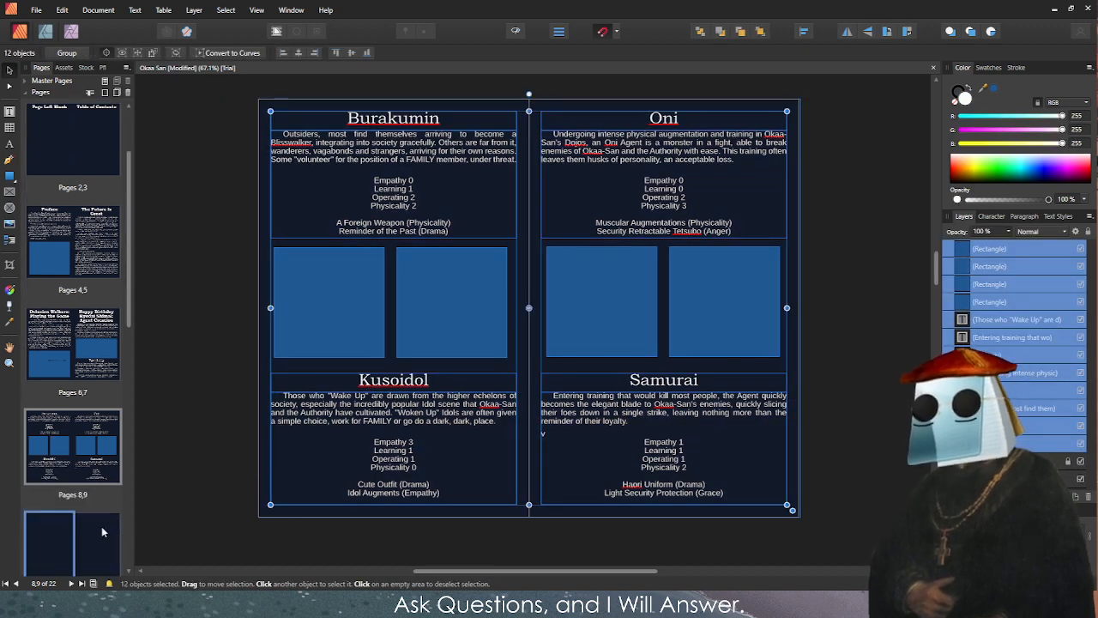
{"action": "double_click", "coordinate": [47, 539]}
{"action": "scroll", "coordinate": [421, 380], "scroll_direction": "down", "scroll_amount": 3}
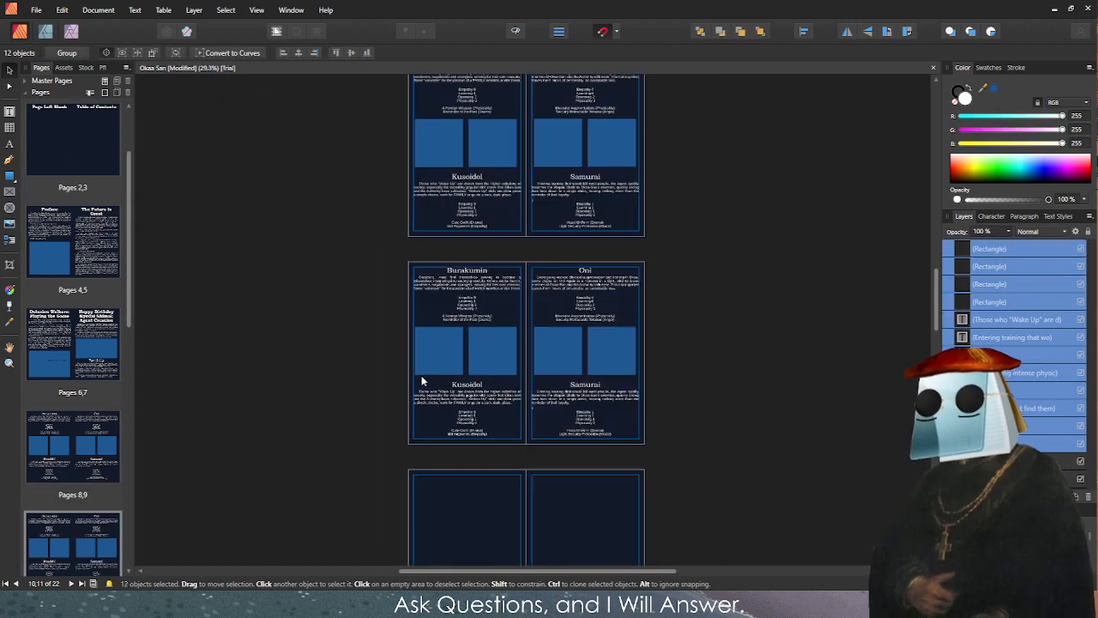
{"action": "scroll", "coordinate": [453, 318], "scroll_direction": "up", "scroll_amount": 1}
{"action": "scroll", "coordinate": [515, 354], "scroll_direction": "up", "scroll_amount": 2}
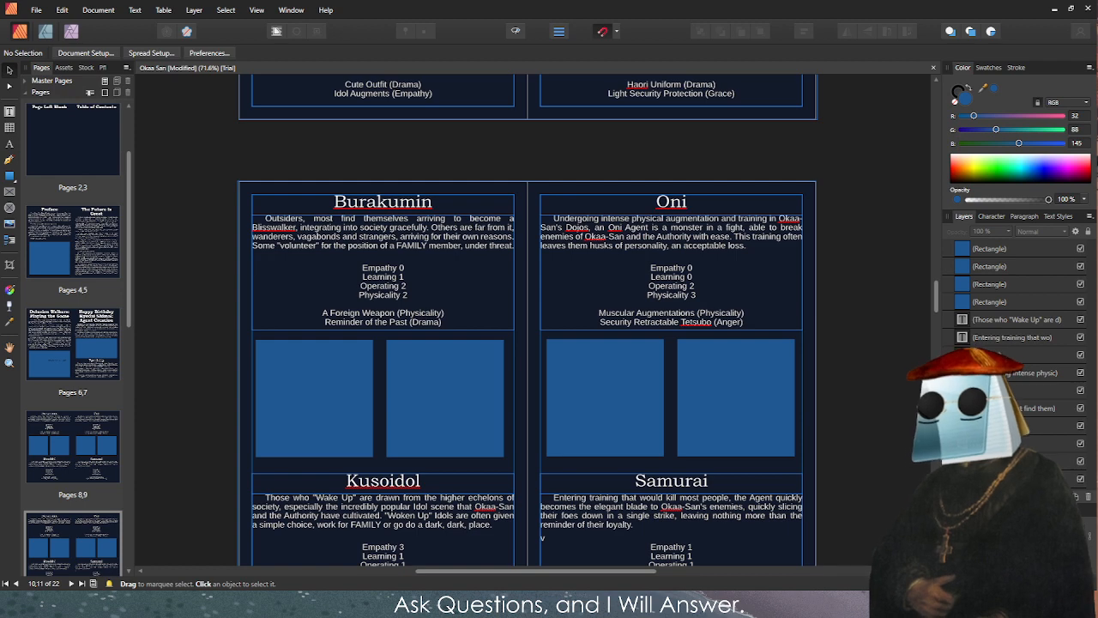
Delete the Burakumin heading and its description from the pages 10,11 spread.
{"action": "scroll", "coordinate": [527, 320], "scroll_direction": "up", "scroll_amount": 3}
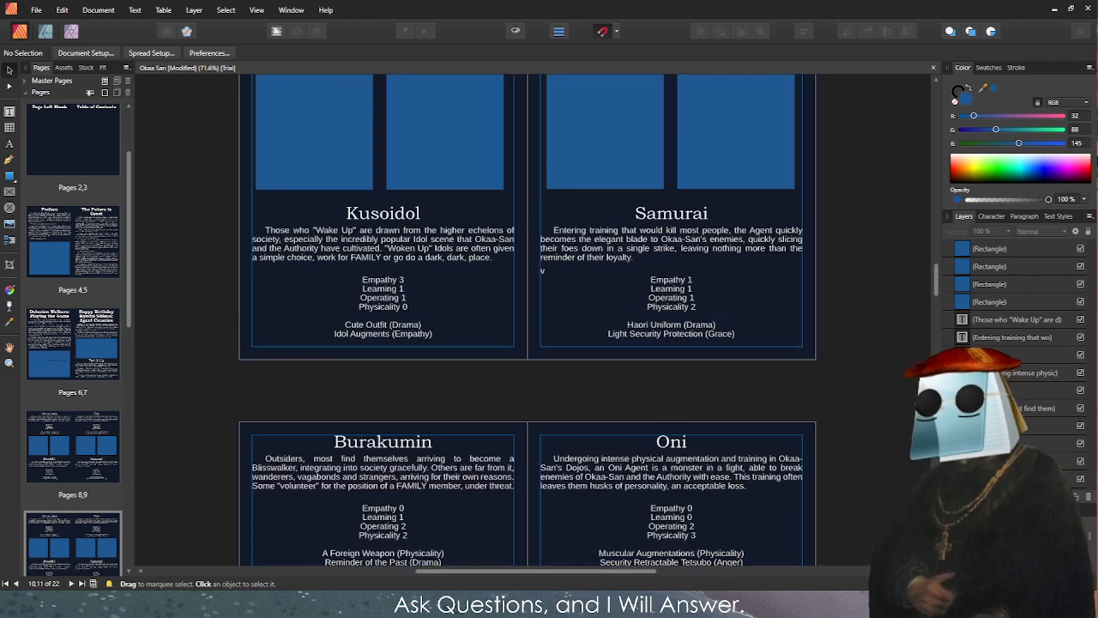
{"action": "scroll", "coordinate": [527, 320], "scroll_direction": "down", "scroll_amount": 3}
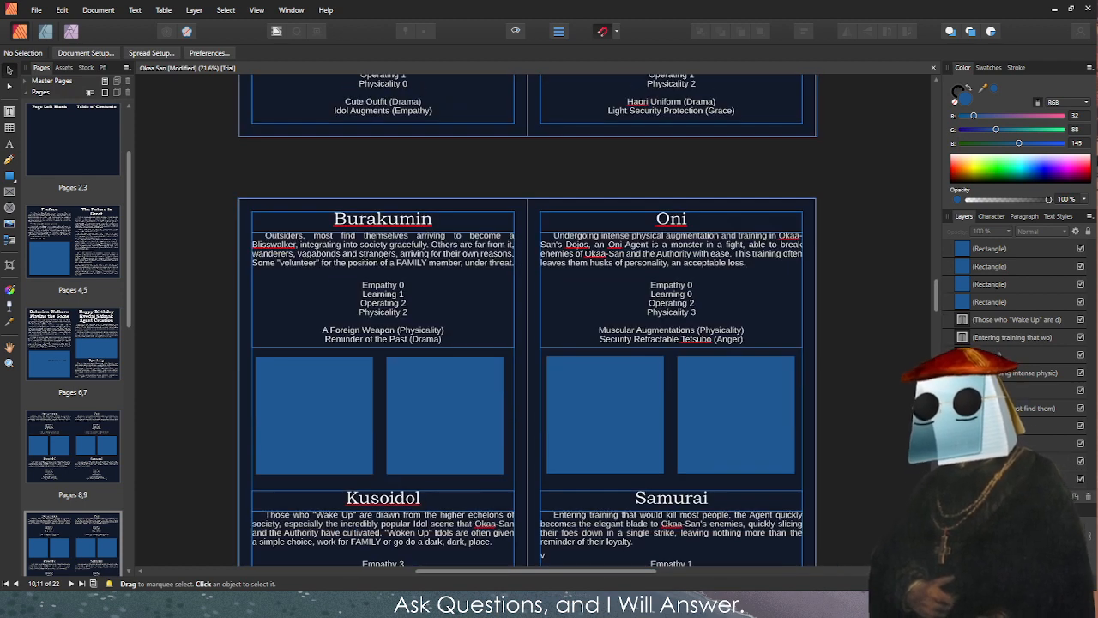
{"action": "scroll", "coordinate": [523, 346], "scroll_direction": "up", "scroll_amount": 3}
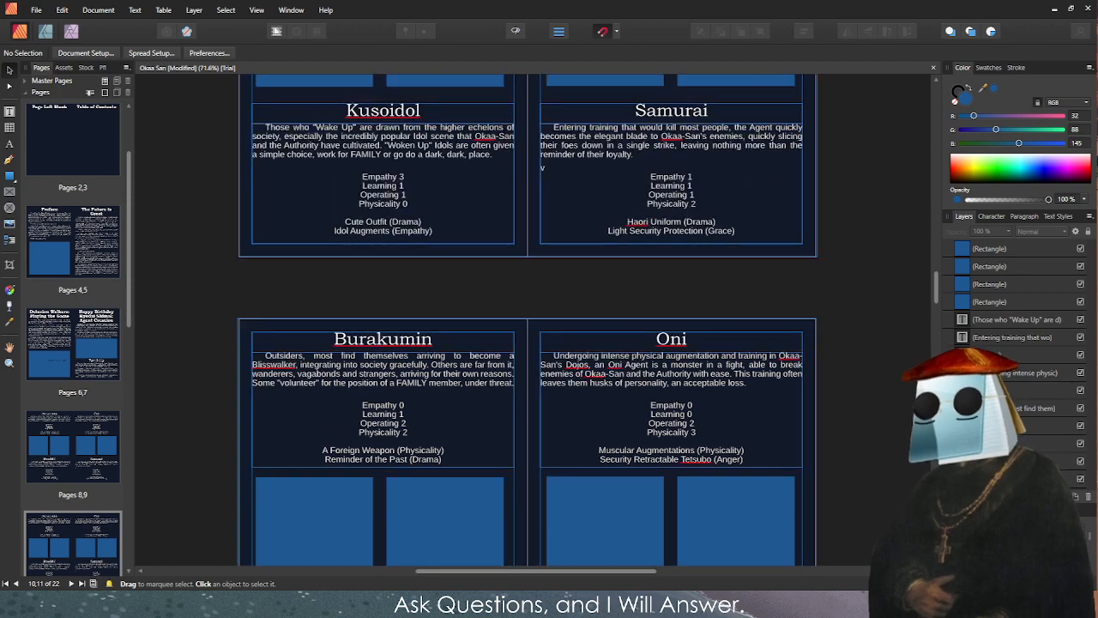
{"action": "scroll", "coordinate": [523, 346], "scroll_direction": "up", "scroll_amount": 3}
{"action": "scroll", "coordinate": [523, 346], "scroll_direction": "down", "scroll_amount": 3}
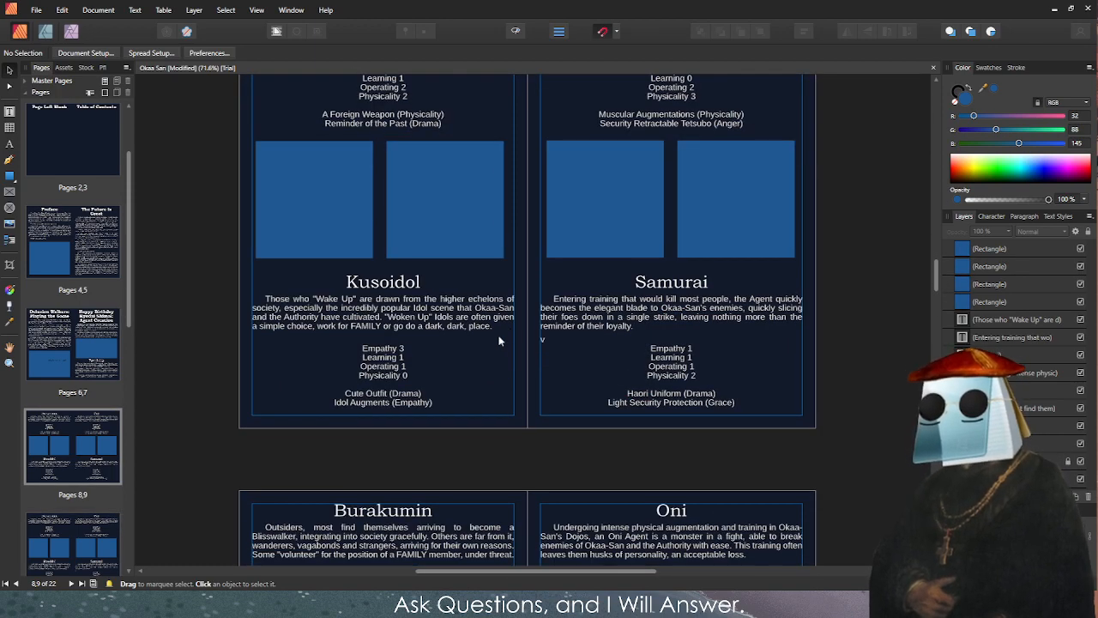
{"action": "left_click", "coordinate": [466, 347]}
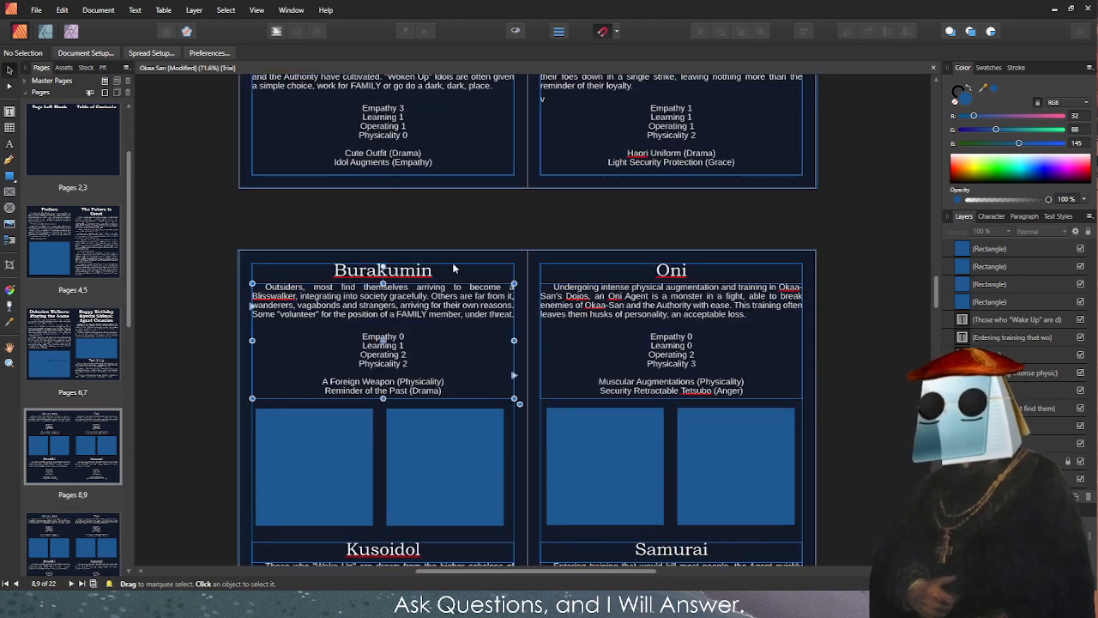
{"action": "key", "text": "Delete"}
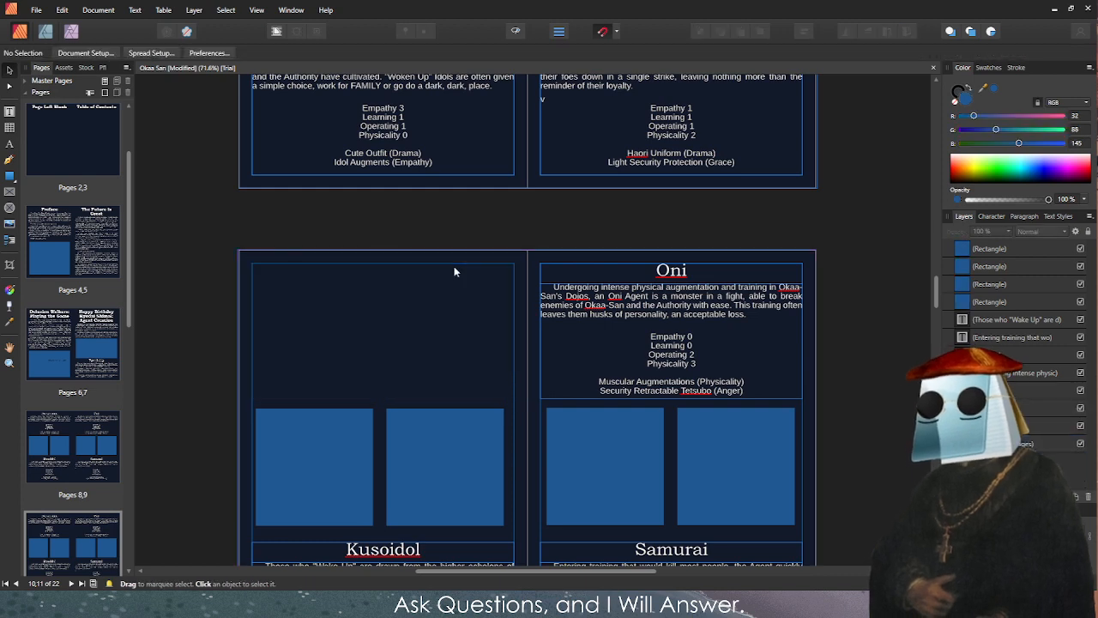
Copy the Samurai heading and description from pages 8,9 into the space above the first page's placeholders on the 10,11 spread.
{"action": "scroll", "coordinate": [524, 258], "scroll_direction": "up", "scroll_amount": 3}
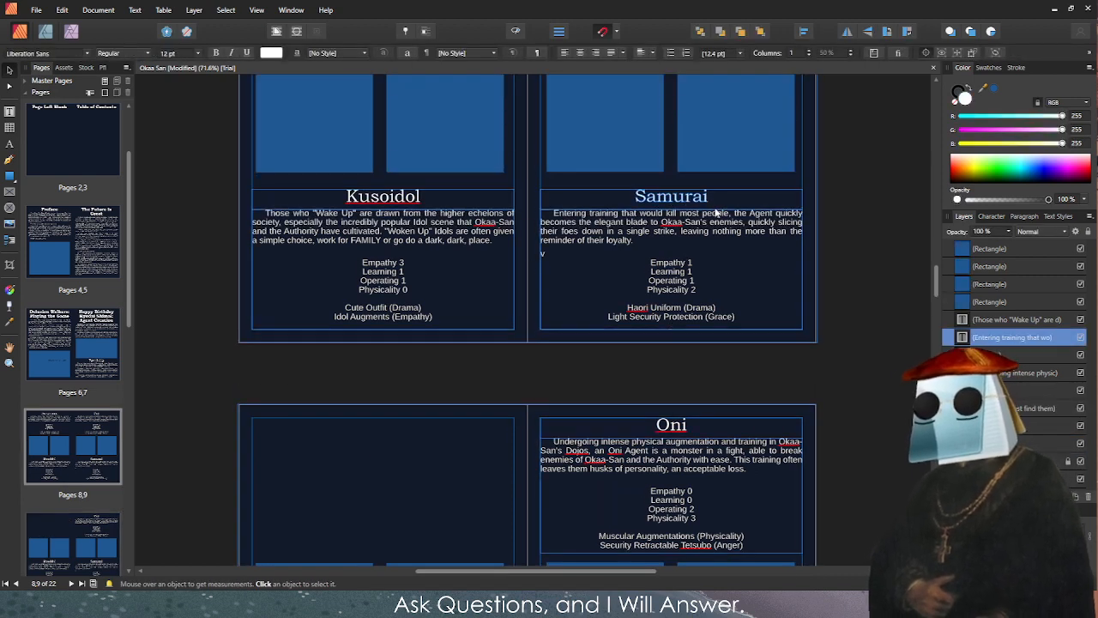
{"action": "left_click", "coordinate": [717, 204]}
{"action": "left_click_drag", "start_coordinate": [726, 204], "coordinate": [449, 430]}
{"action": "left_click", "coordinate": [736, 213]}
{"action": "left_click", "coordinate": [737, 202], "text": "shift"}
{"action": "left_click", "coordinate": [558, 391]}
{"action": "scroll", "coordinate": [515, 381], "scroll_direction": "down", "scroll_amount": 2}
{"action": "scroll", "coordinate": [612, 330], "scroll_direction": "up", "scroll_amount": 2}
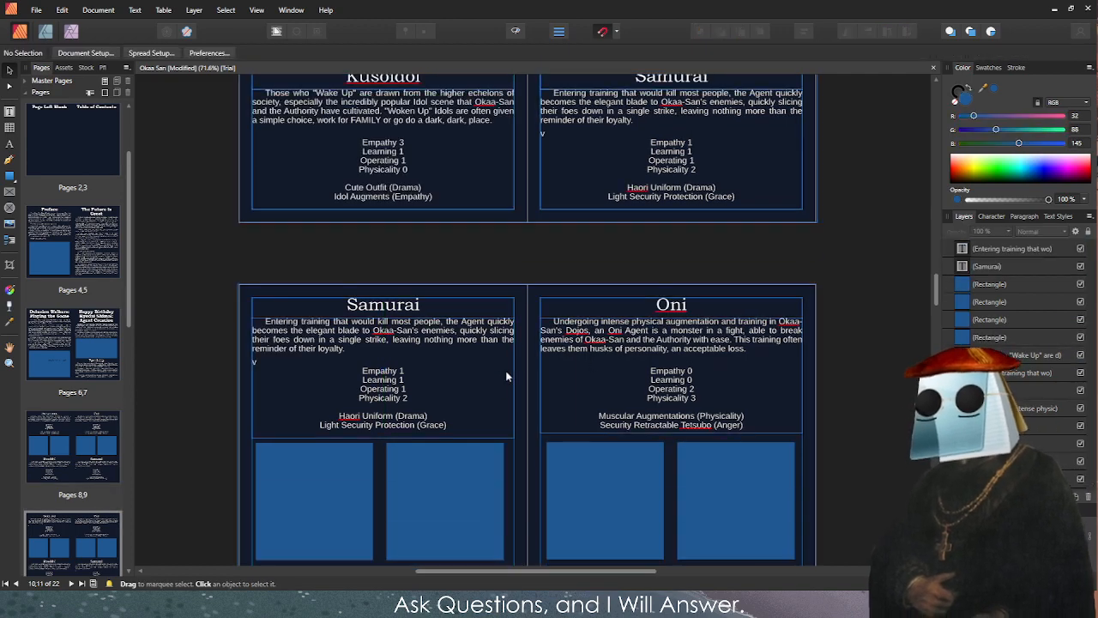
Change the Samurai heading on the pages 8,9 spread to "Ronin".
{"action": "scroll", "coordinate": [856, 232], "scroll_direction": "up", "scroll_amount": 5}
{"action": "scroll", "coordinate": [857, 244], "scroll_direction": "down", "scroll_amount": 5}
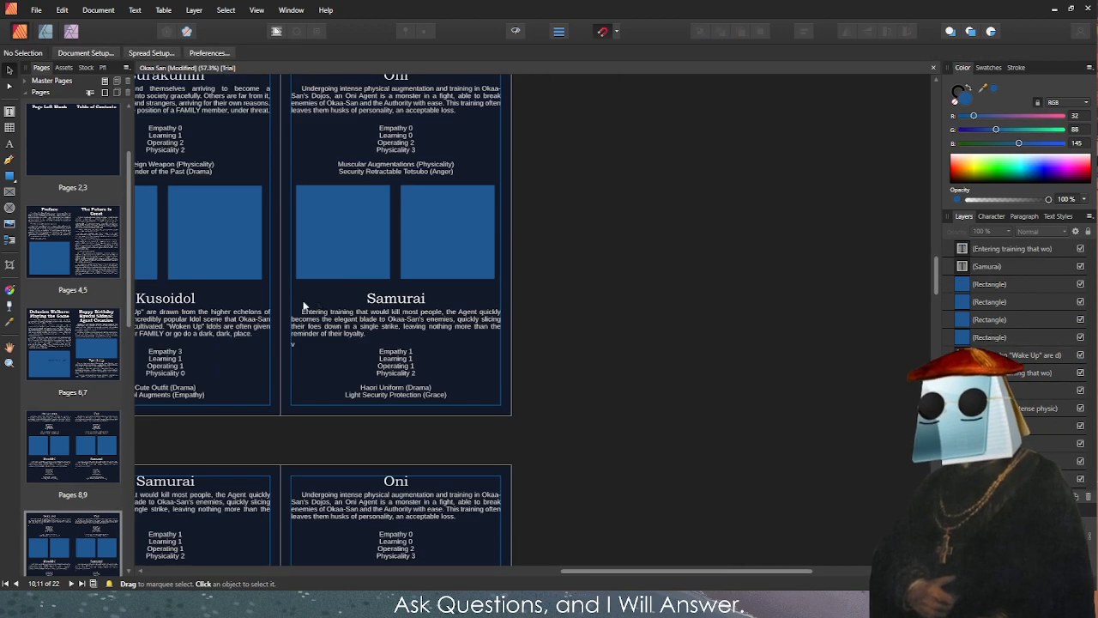
{"action": "scroll", "coordinate": [541, 312], "scroll_direction": "up", "scroll_amount": 3}
{"action": "double_click", "coordinate": [540, 312]}
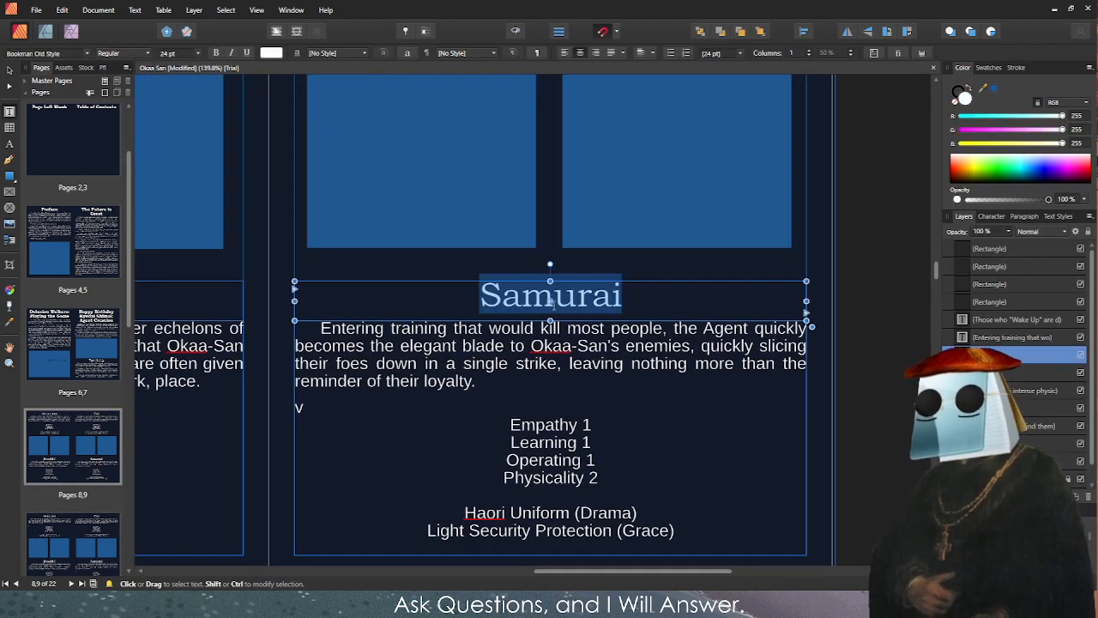
{"action": "left_click", "coordinate": [550, 295]}
{"action": "double_click", "coordinate": [549, 294]}
{"action": "left_click", "coordinate": [868, 321]}
{"action": "key", "text": "v"}
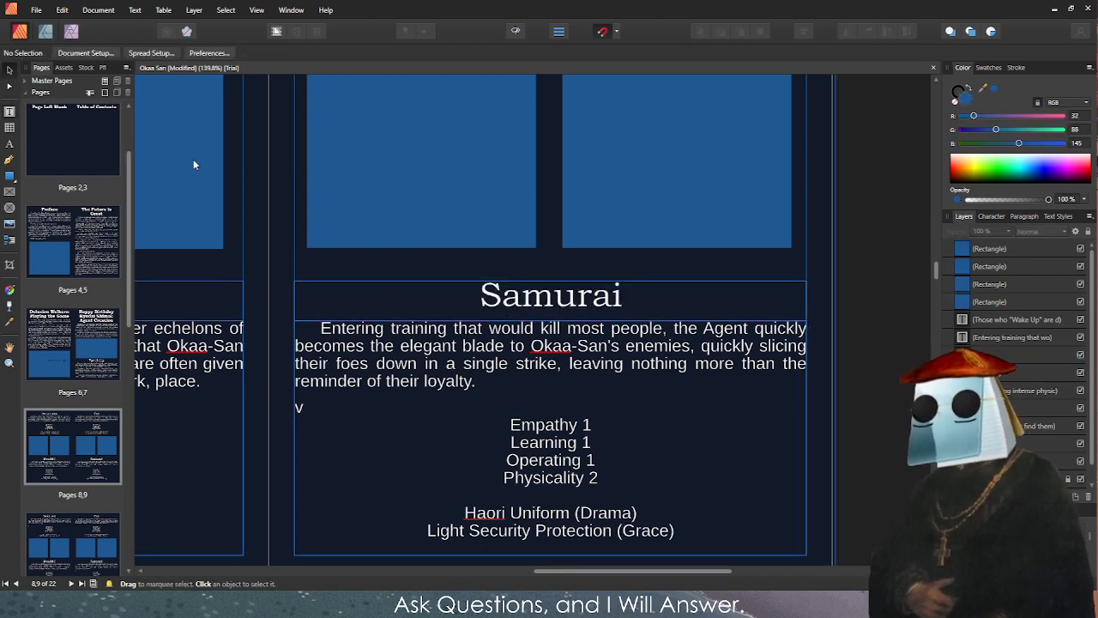
{"action": "left_click", "coordinate": [421, 293]}
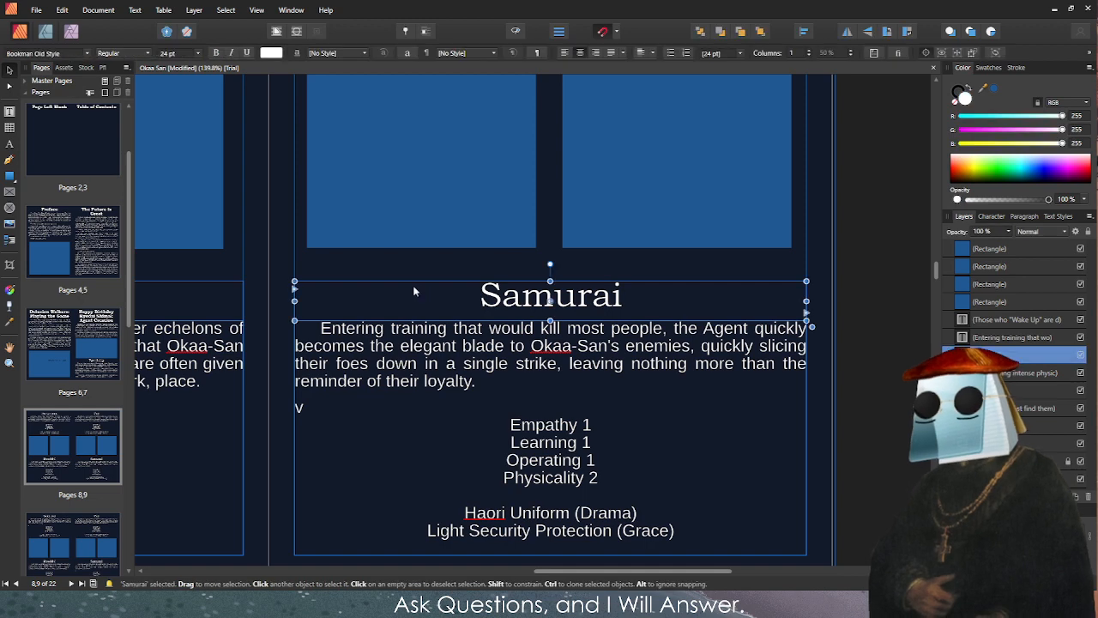
{"action": "key", "text": "Delete"}
{"action": "key", "text": "ctrl+z"}
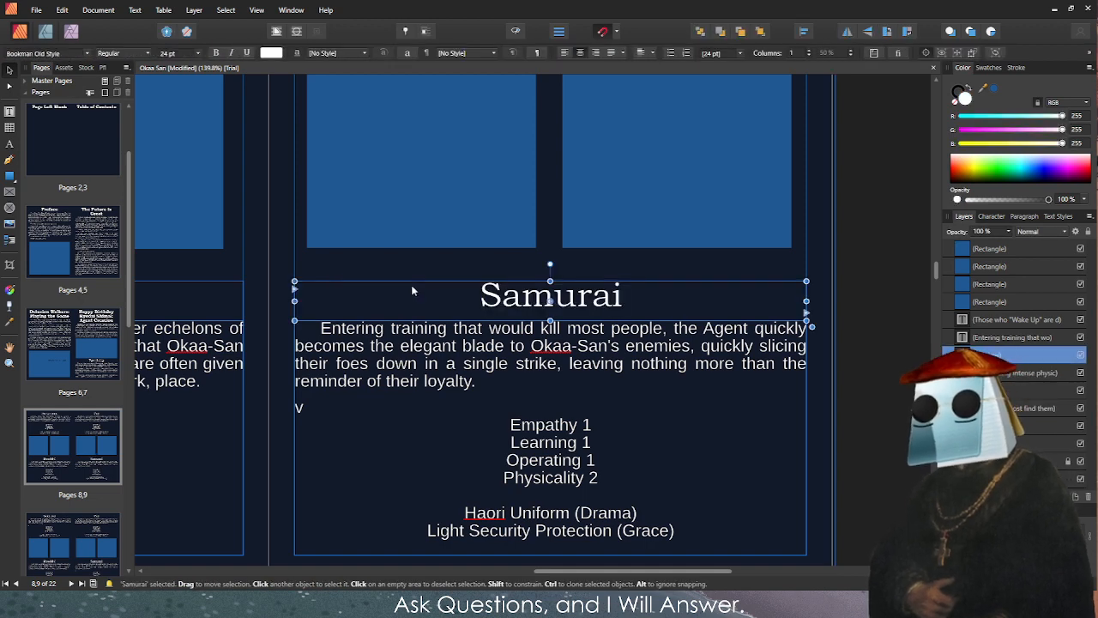
{"action": "double_click", "coordinate": [422, 289]}
{"action": "type", "text": "Ronin"}
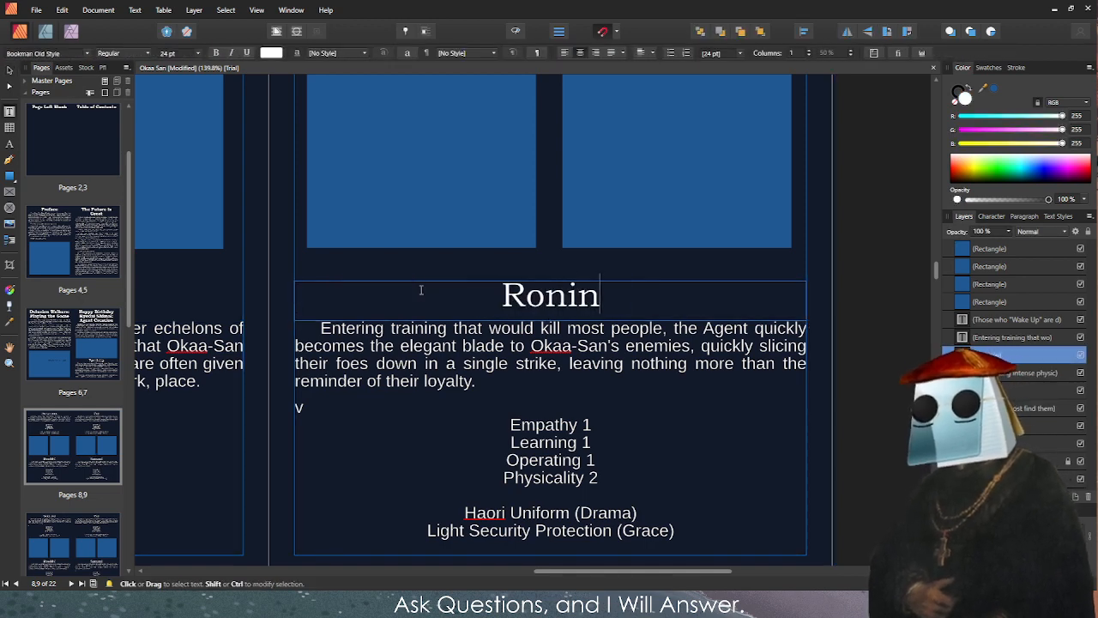
{"action": "key", "text": "Escape"}
Remove the stray "v" from the blank line above the Ronin statistics, keeping the text frame.
{"action": "left_click", "coordinate": [422, 364]}
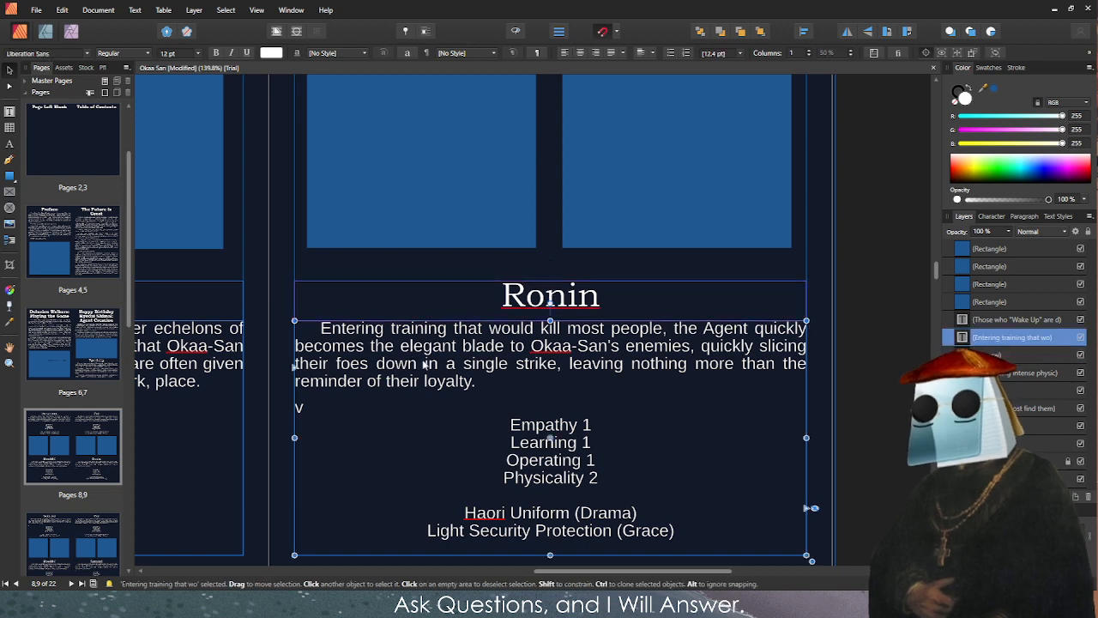
{"action": "key", "text": "Delete"}
{"action": "key", "text": "ctrl+z"}
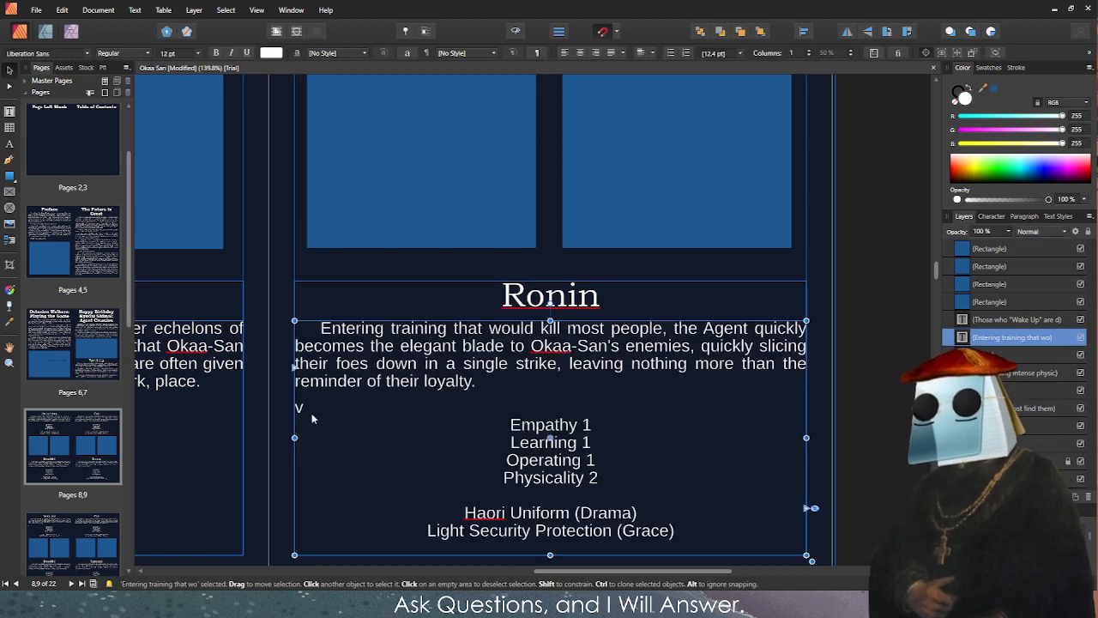
{"action": "key", "text": "BackSpace"}
{"action": "key", "text": "Escape"}
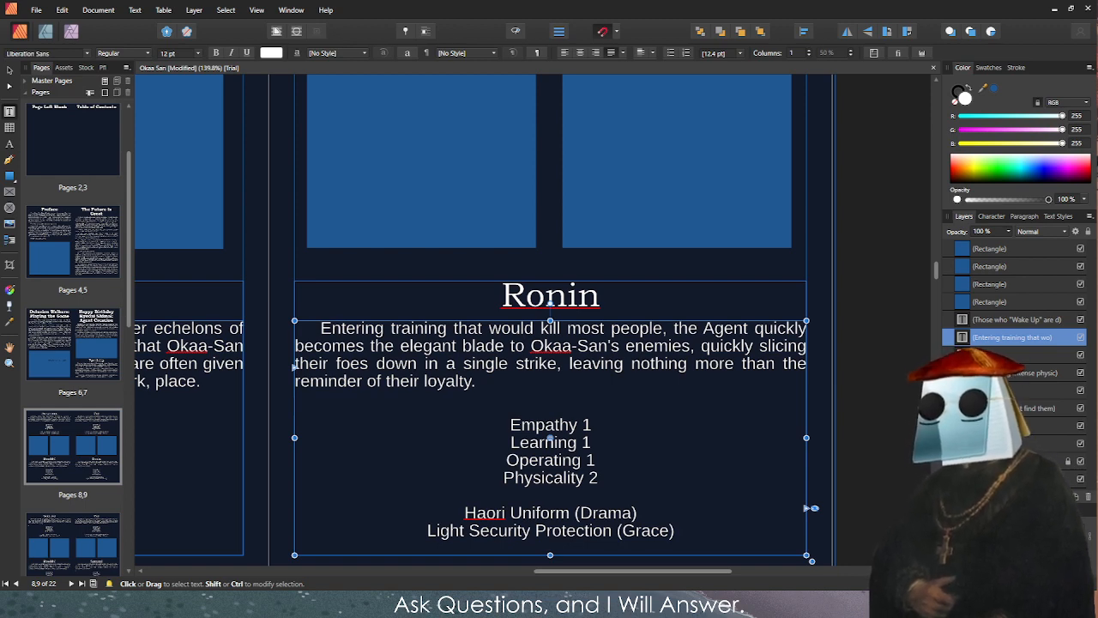
Replace the Ronin description with a paragraph running from "Alone, cut off, broken" to "Being accepted into FAMILY is the only way forward for them.".
{"action": "triple_click", "coordinate": [349, 346]}
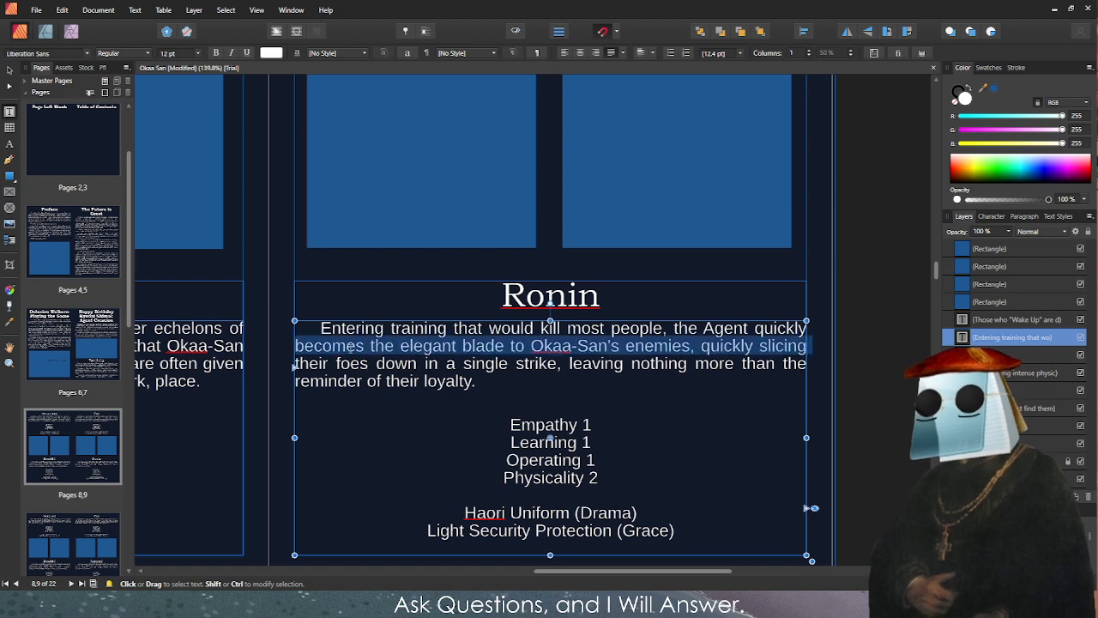
{"action": "triple_click", "coordinate": [318, 327]}
{"action": "type", "text": "Alone, cut off, broken, that is what marked this Agent before being brought into the fold. Often these ones are naturally melancholy or resistant to the BLISS, unable to live in the delusion properly. Being accepted into FAMILY is the only way forward for them."}
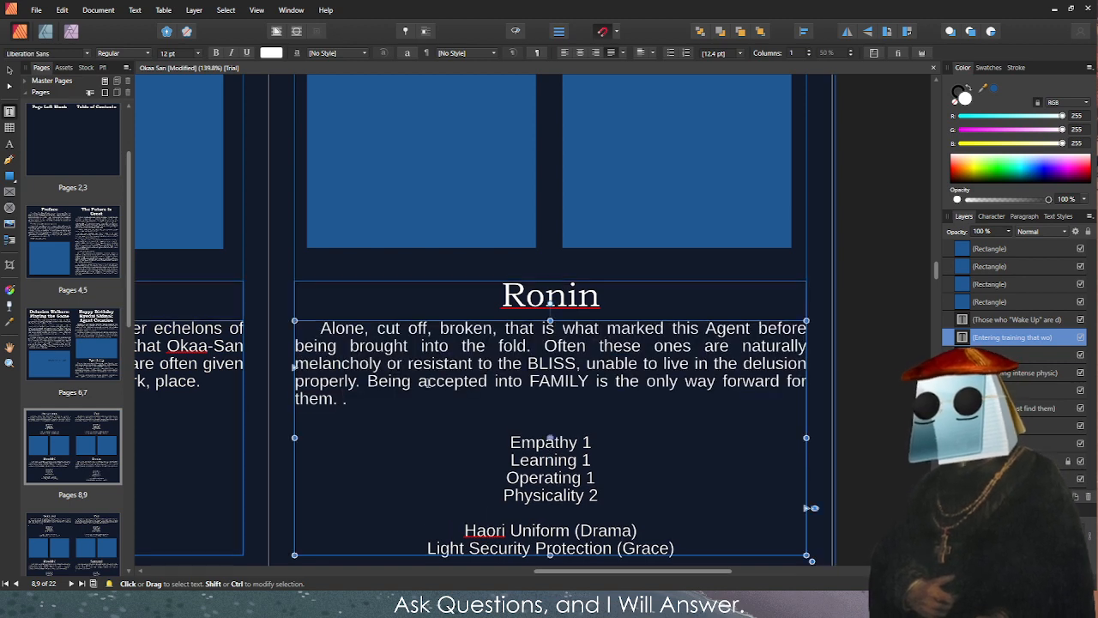
Remove the stray period ending the Ronin description and change its second sentence's opening to "These ones are naturally melancholy".
{"action": "key", "text": "BackSpace"}
{"action": "key", "text": "BackSpace"}
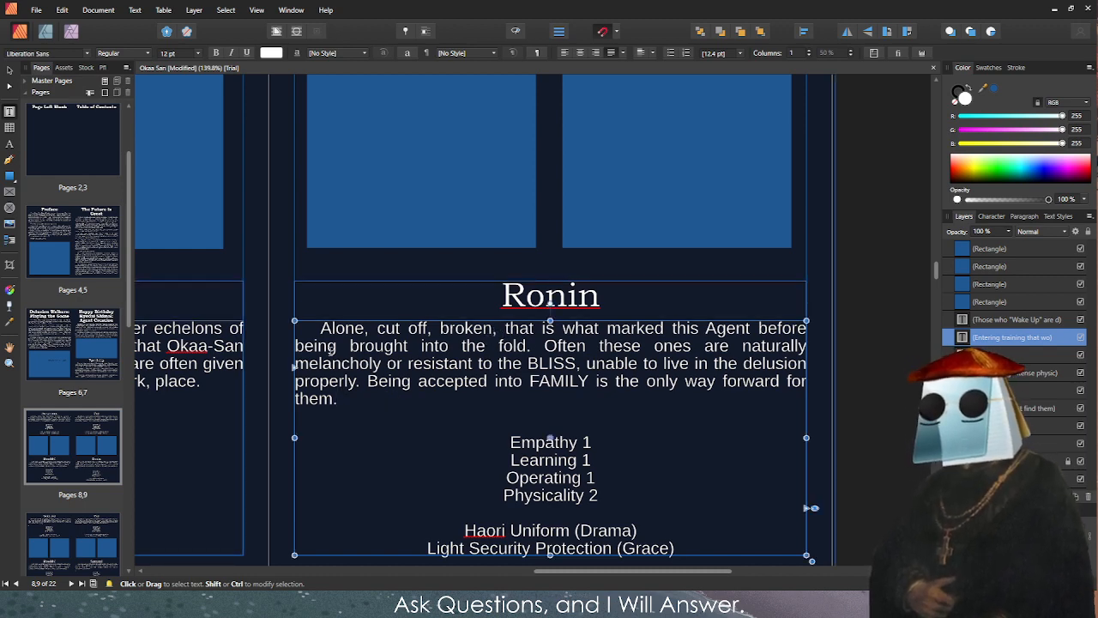
{"action": "left_click", "coordinate": [544, 346]}
{"action": "left_click_drag", "start_coordinate": [576, 346], "coordinate": [544, 347]}
{"action": "type", "text": "T"}
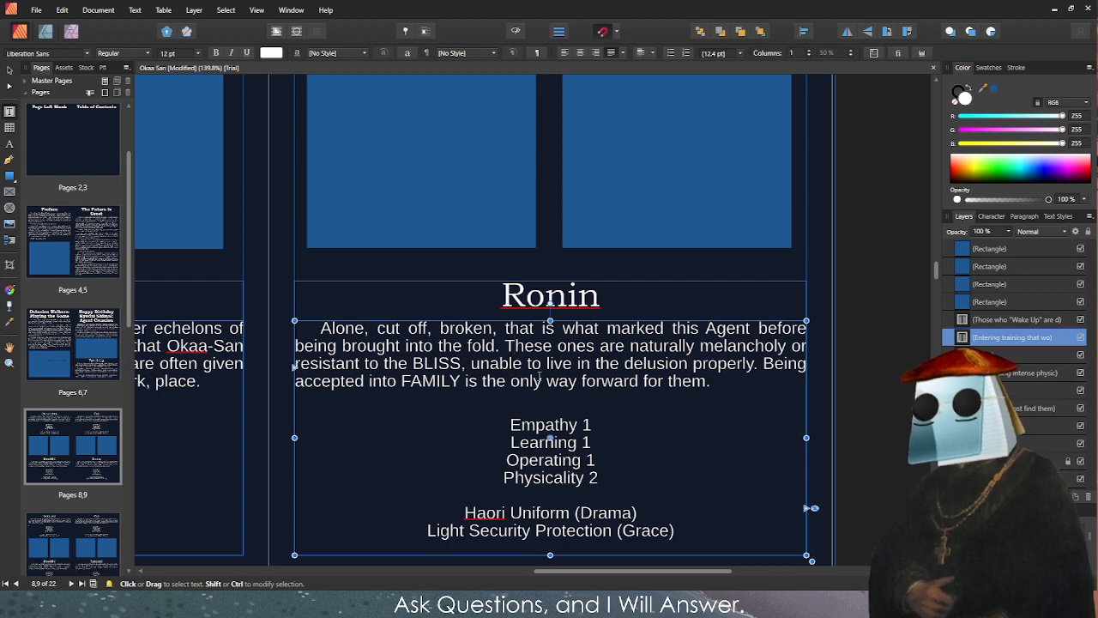
{"action": "key", "text": "Escape"}
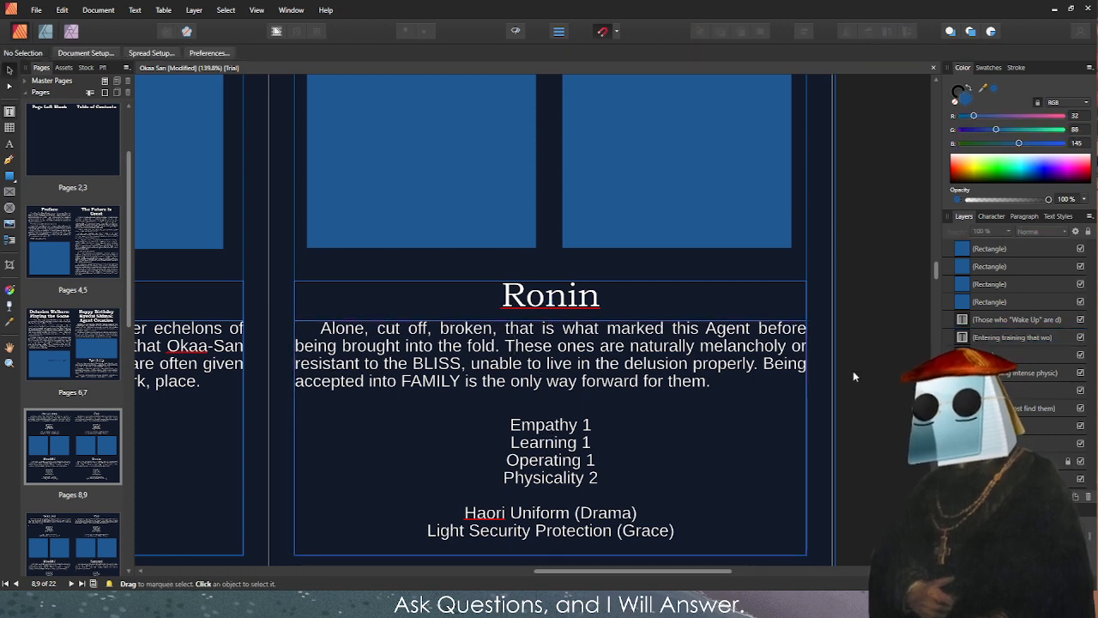
Delete the word "properly" from the Ronin description so the sentence ends with "unable to live in the delusion.".
{"action": "double_click", "coordinate": [735, 365]}
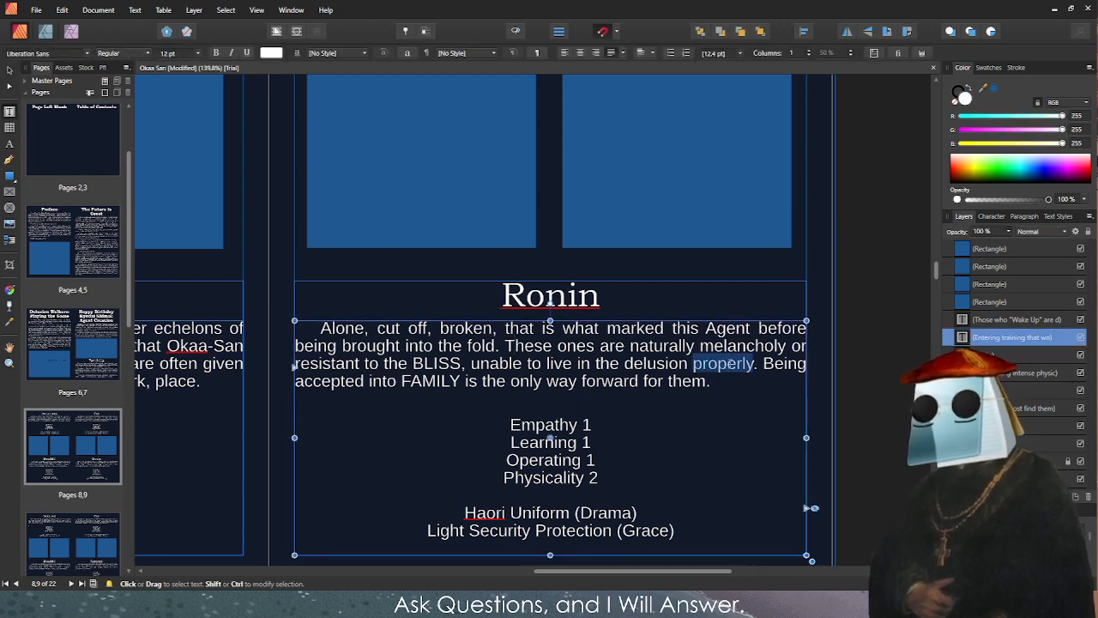
{"action": "key", "text": "BackSpace"}
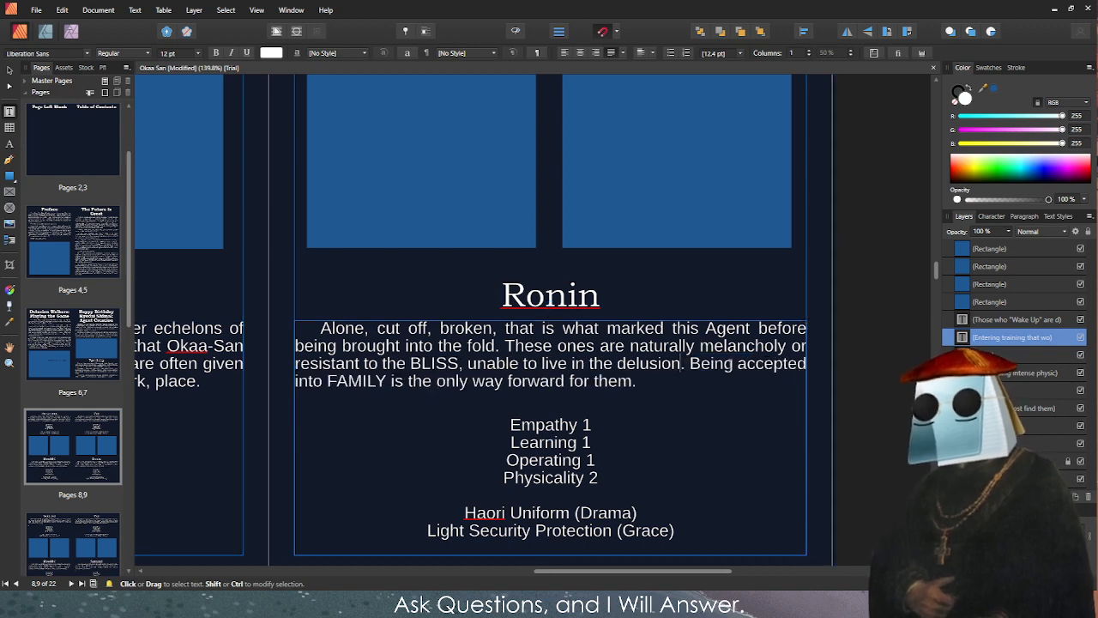
{"action": "type", "text": "v"}
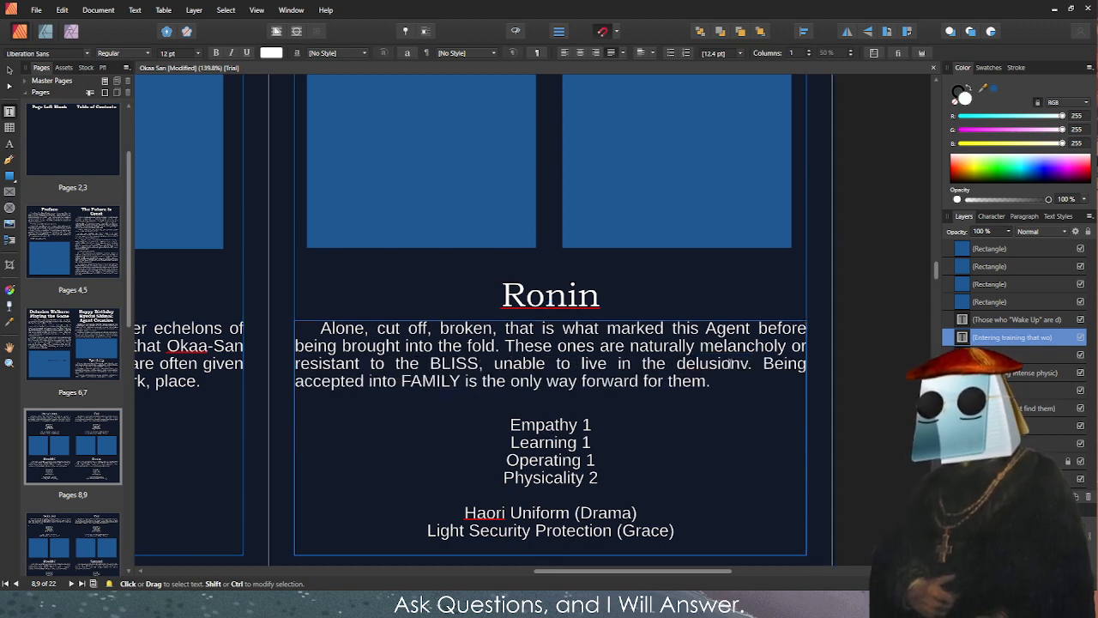
{"action": "key", "text": "BackSpace"}
{"action": "key", "text": "Escape"}
Set the Ronin statistics to Empathy 1, Learning 1, Operating 2 and Physicality 1, with a blank line before the equipment.
{"action": "scroll", "coordinate": [807, 366], "scroll_direction": "down", "scroll_amount": 4}
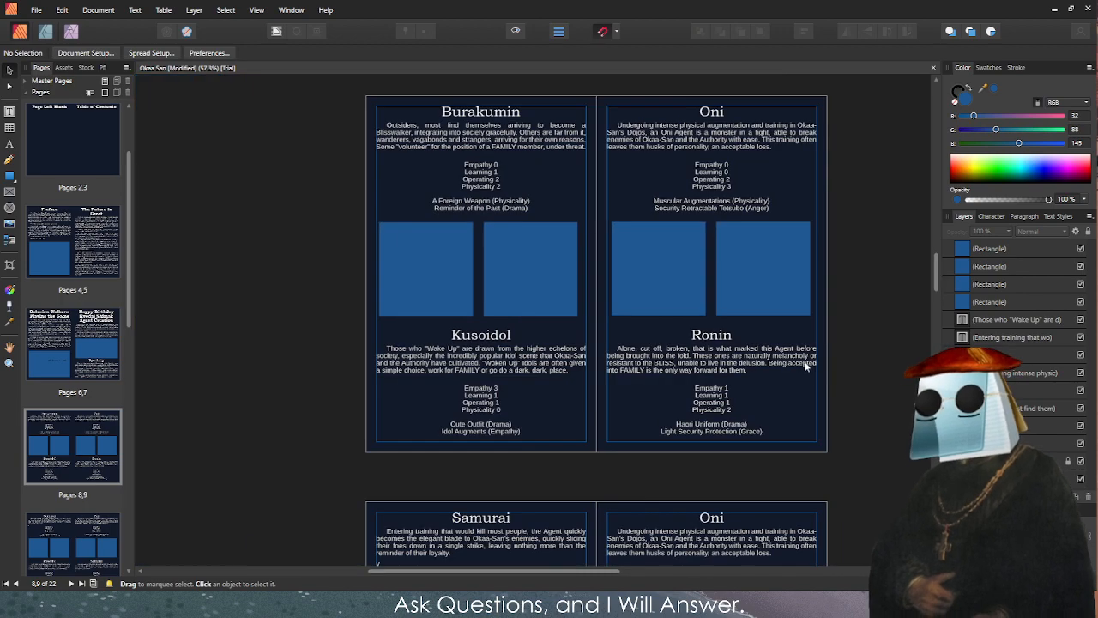
{"action": "scroll", "coordinate": [772, 442], "scroll_direction": "down", "scroll_amount": 2}
{"action": "scroll", "coordinate": [796, 368], "scroll_direction": "up", "scroll_amount": 3}
{"action": "scroll", "coordinate": [752, 455], "scroll_direction": "up", "scroll_amount": 2}
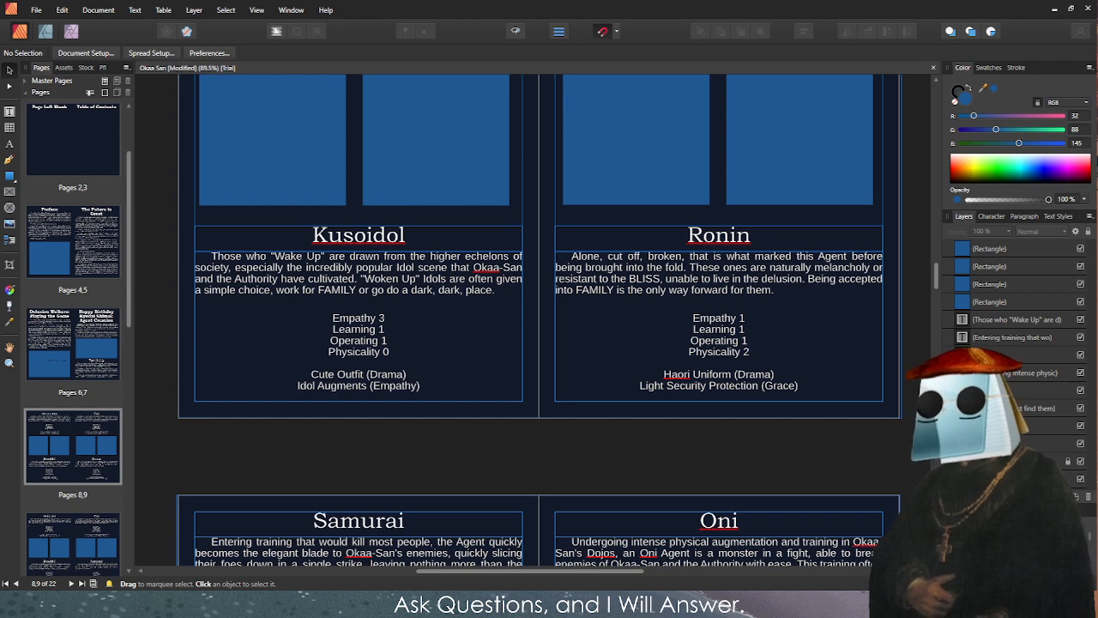
{"action": "left_click", "coordinate": [697, 326]}
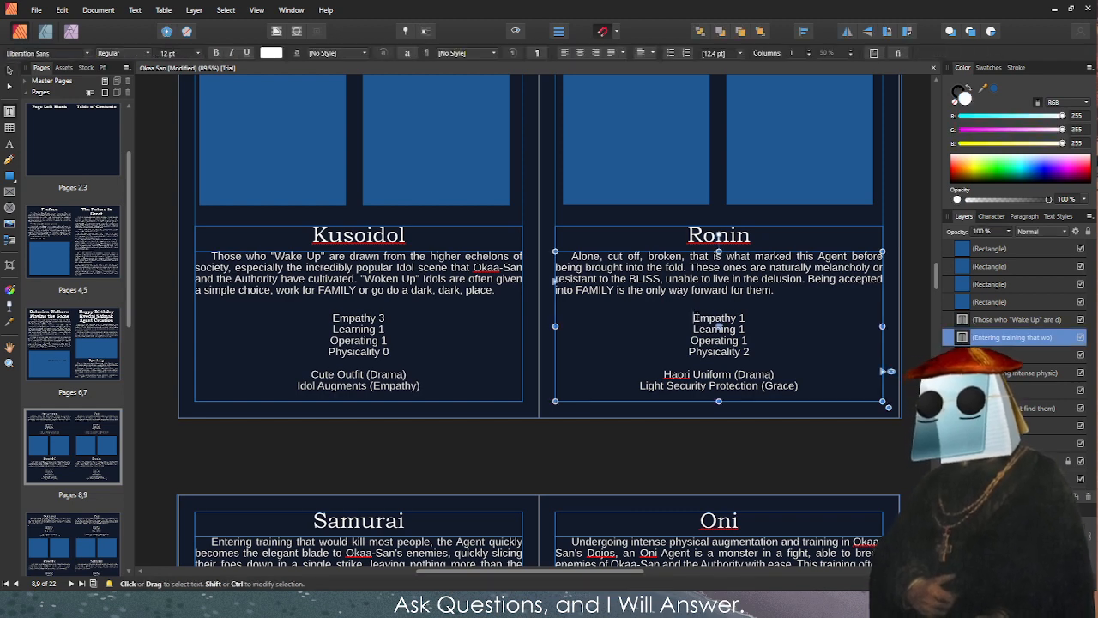
{"action": "left_click_drag", "start_coordinate": [690, 318], "coordinate": [759, 354]}
{"action": "type", "text": "Empathy 1 Learning 1 Operating 2 Physicality 1"}
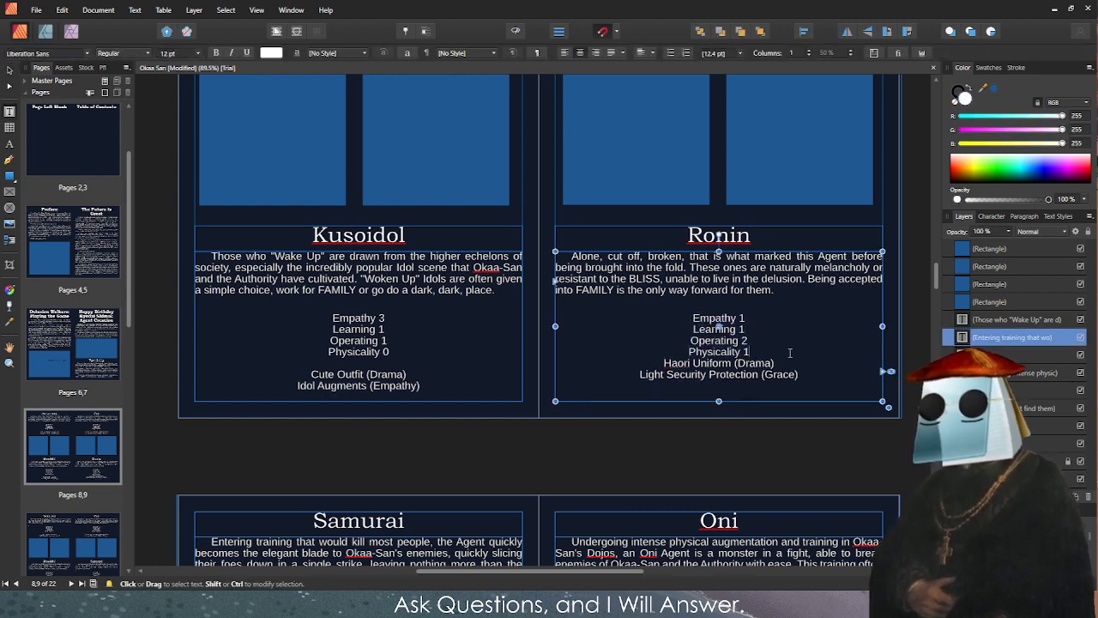
{"action": "key", "text": "Return"}
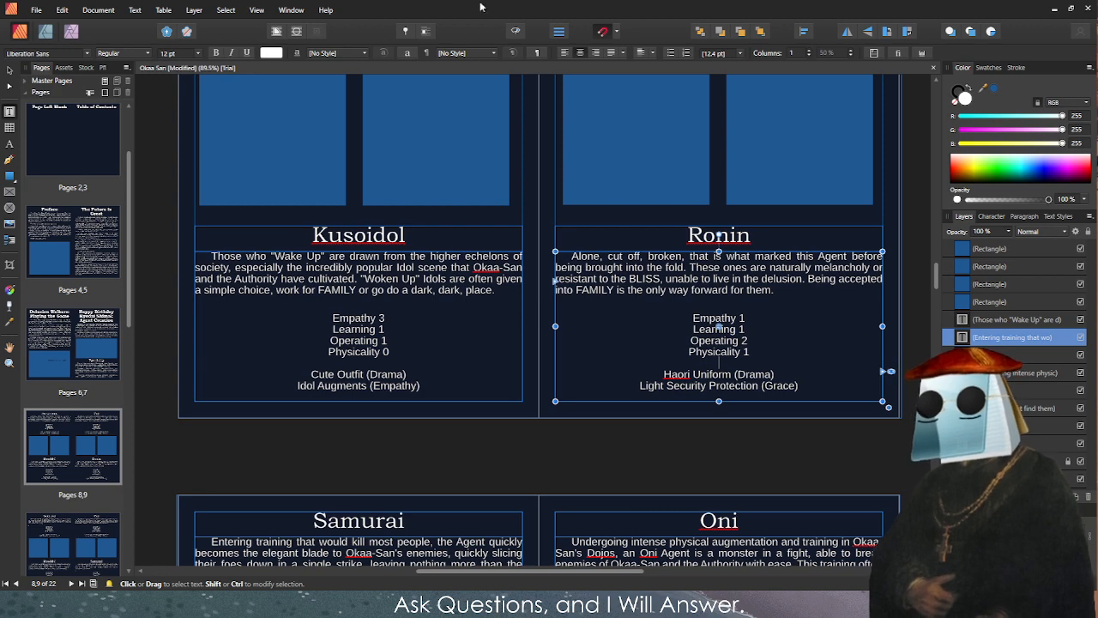
Replace the Ronin equipment with "A Memento of the Past (Anger)" and "Hikikomori Bandanna (Operating)".
{"action": "left_click_drag", "start_coordinate": [665, 371], "coordinate": [814, 387]}
{"action": "type", "text": "A Memento of the Past (Anger) Hikikomori Bandana (Operating)"}
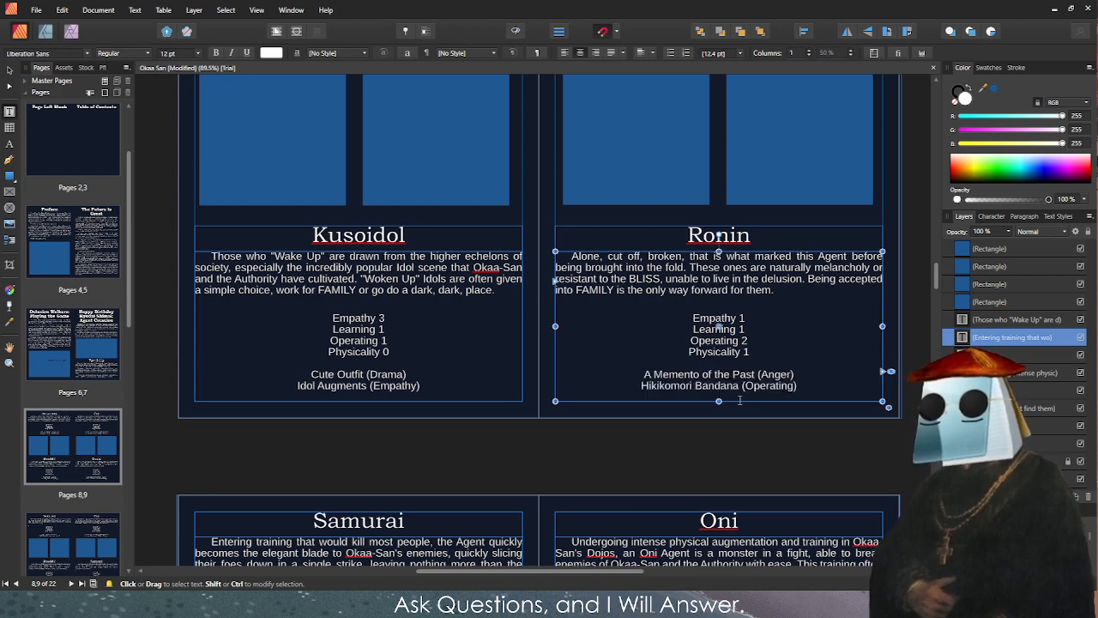
{"action": "left_click", "coordinate": [746, 409]}
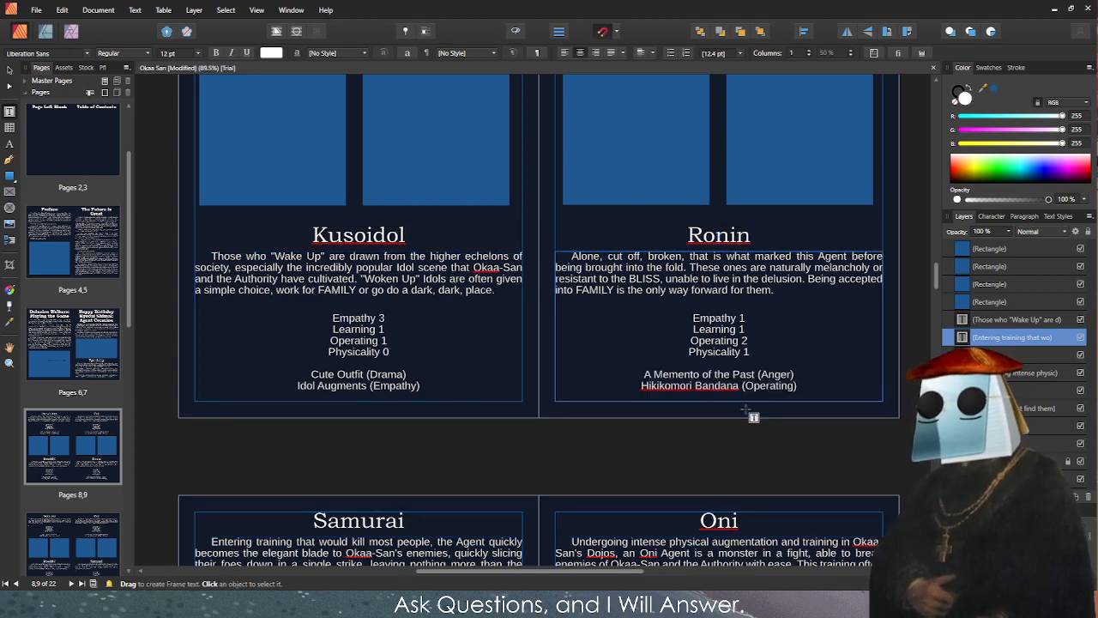
{"action": "key", "text": "v"}
{"action": "left_click", "coordinate": [719, 391]}
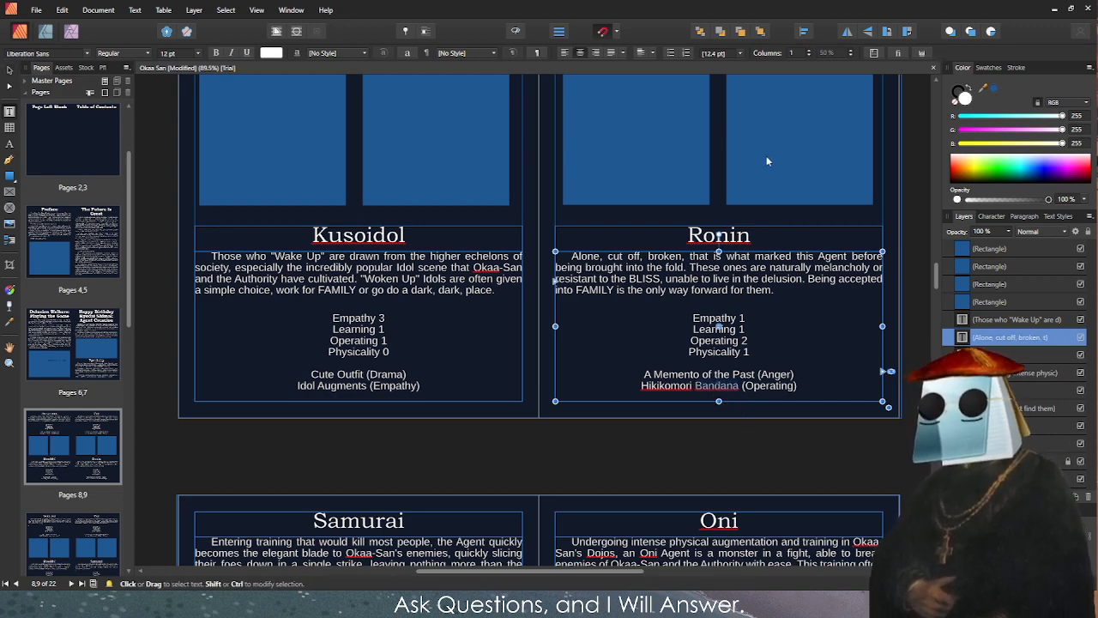
{"action": "key", "text": "t"}
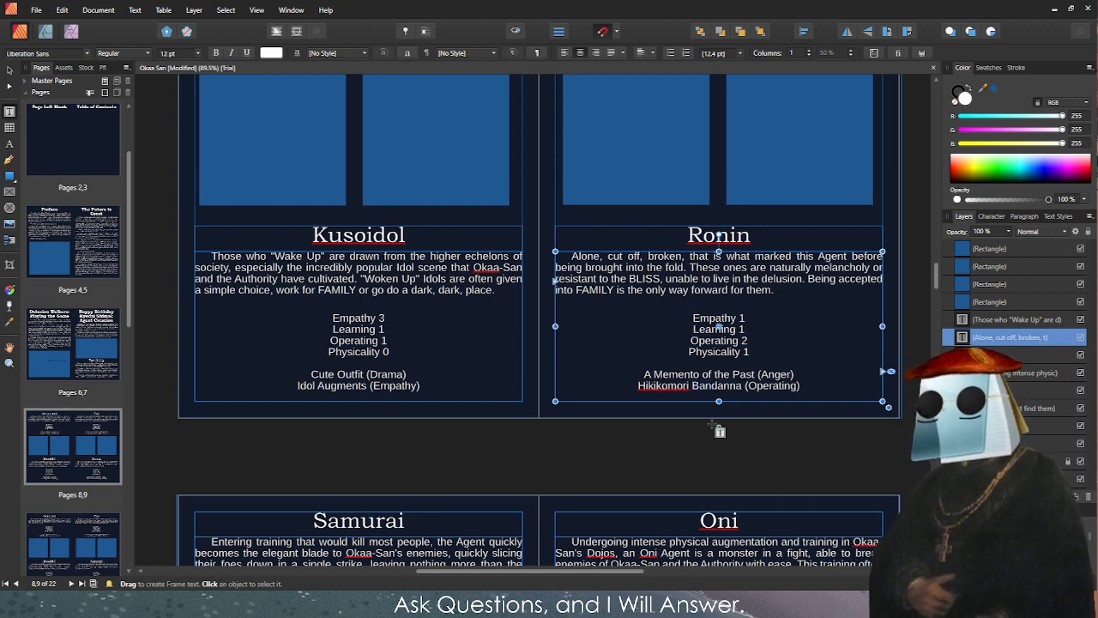
{"action": "left_click", "coordinate": [678, 417]}
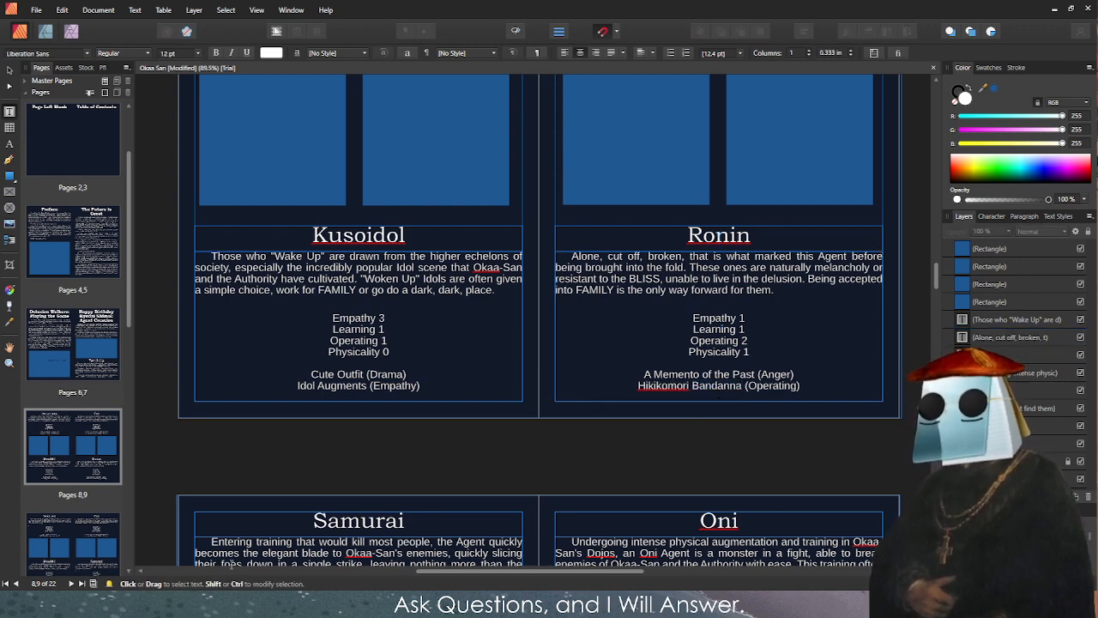
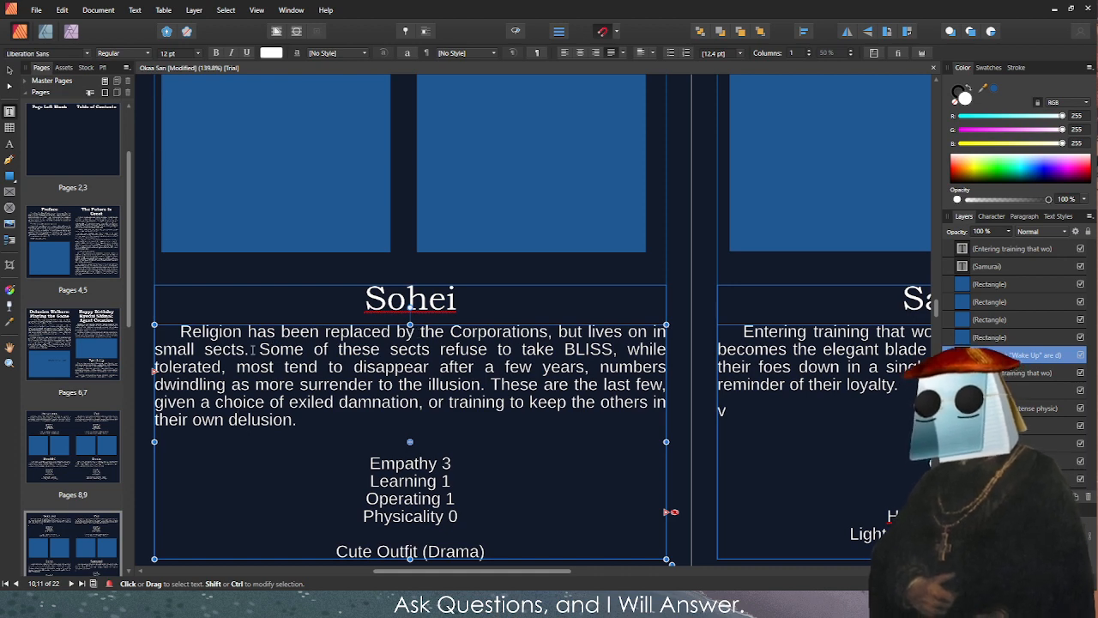
Shorten the first sentence of the Sohei description to "Religion has been replaced by the Corporations.".
{"action": "left_click_drag", "start_coordinate": [253, 349], "coordinate": [552, 332]}
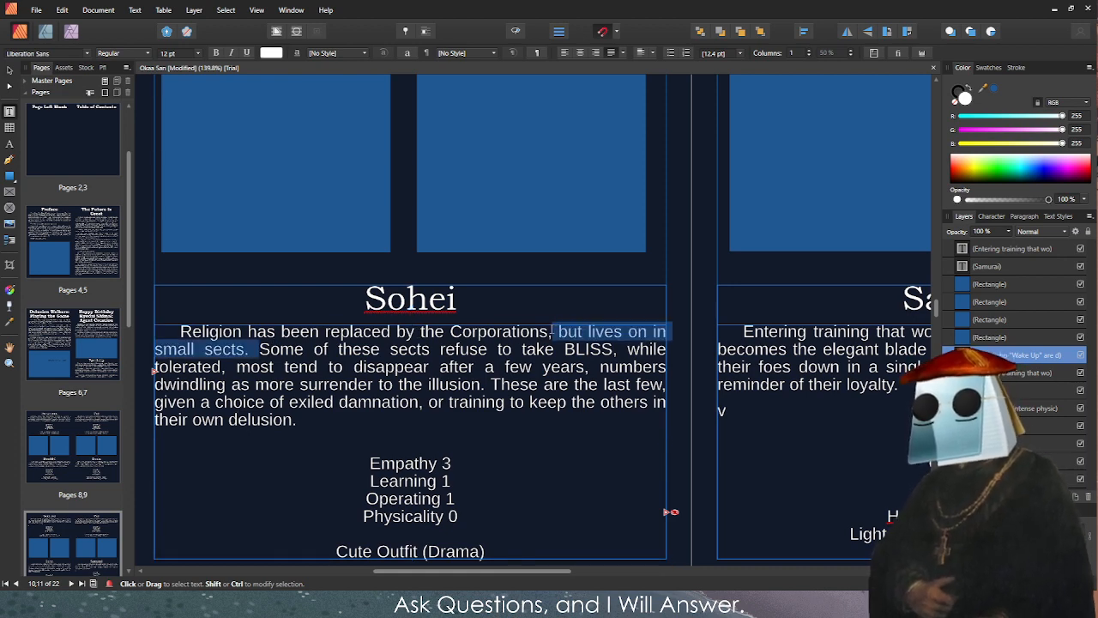
{"action": "key", "text": "BackSpace"}
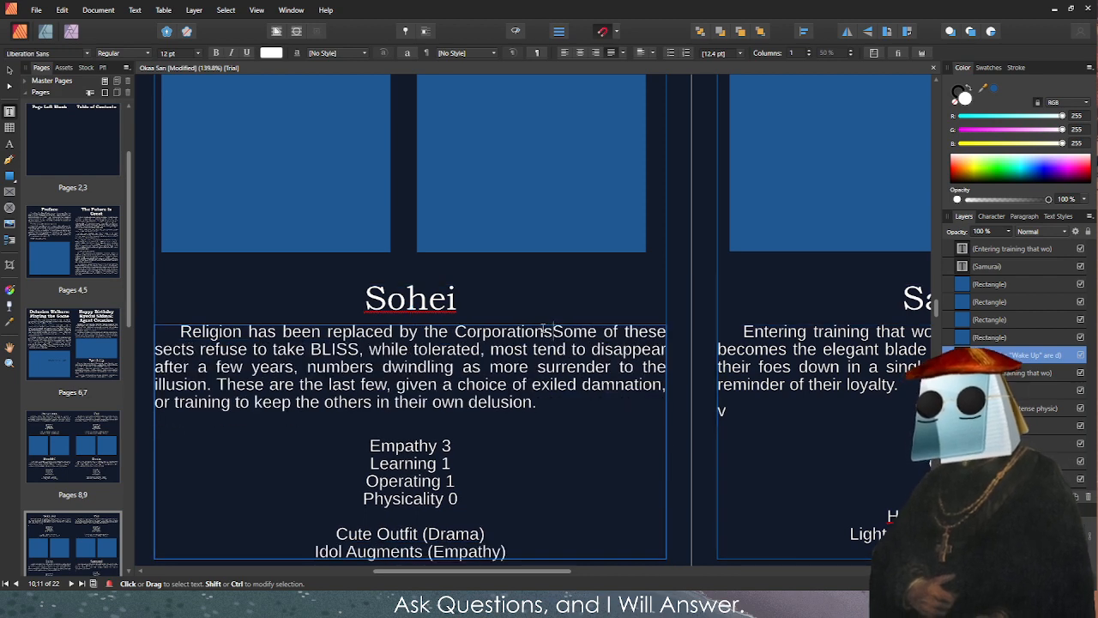
{"action": "key", "text": "Escape"}
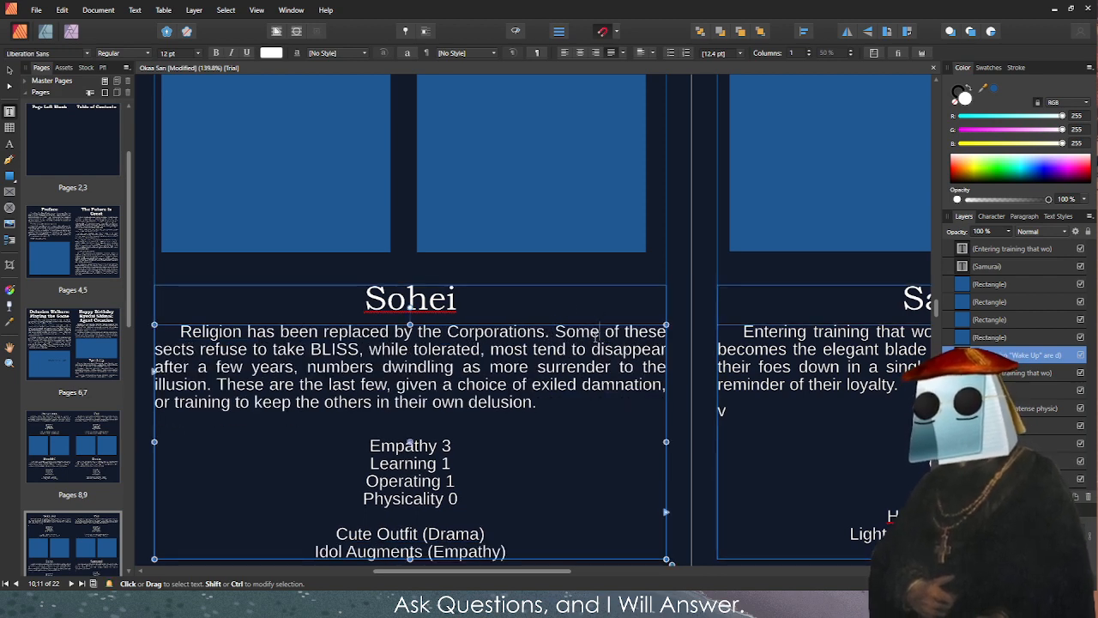
Reword the start of the second Sohei sentence to "Some dwindling sects refuse to take BLISS".
{"action": "left_click", "coordinate": [601, 333]}
{"action": "type", "text": "s"}
{"action": "key", "text": "BackSpace"}
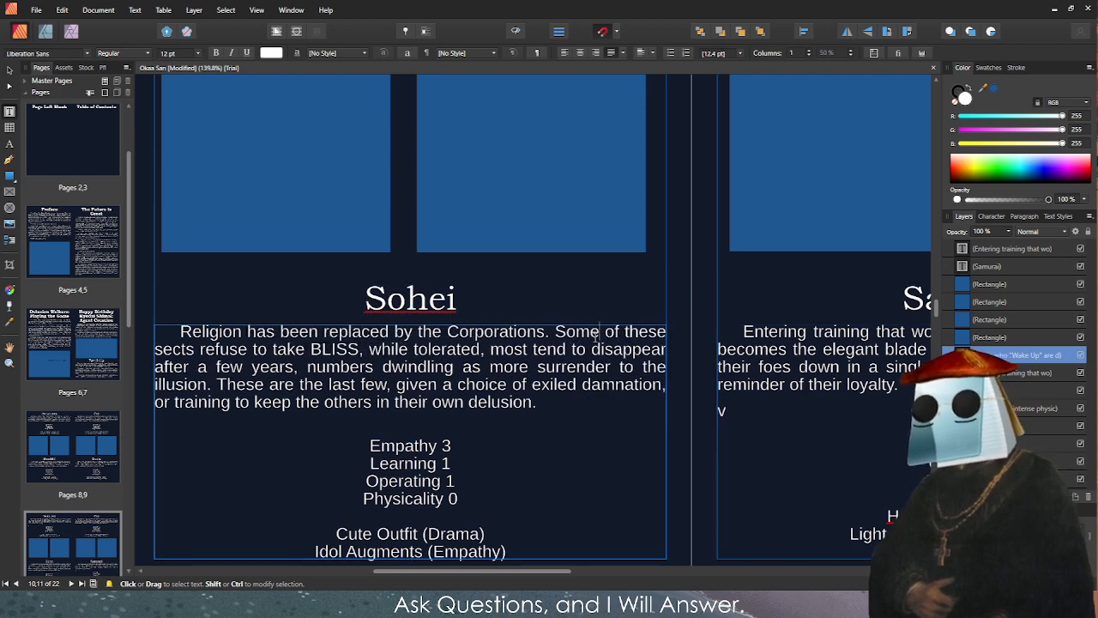
{"action": "type", "text": "dwindly"}
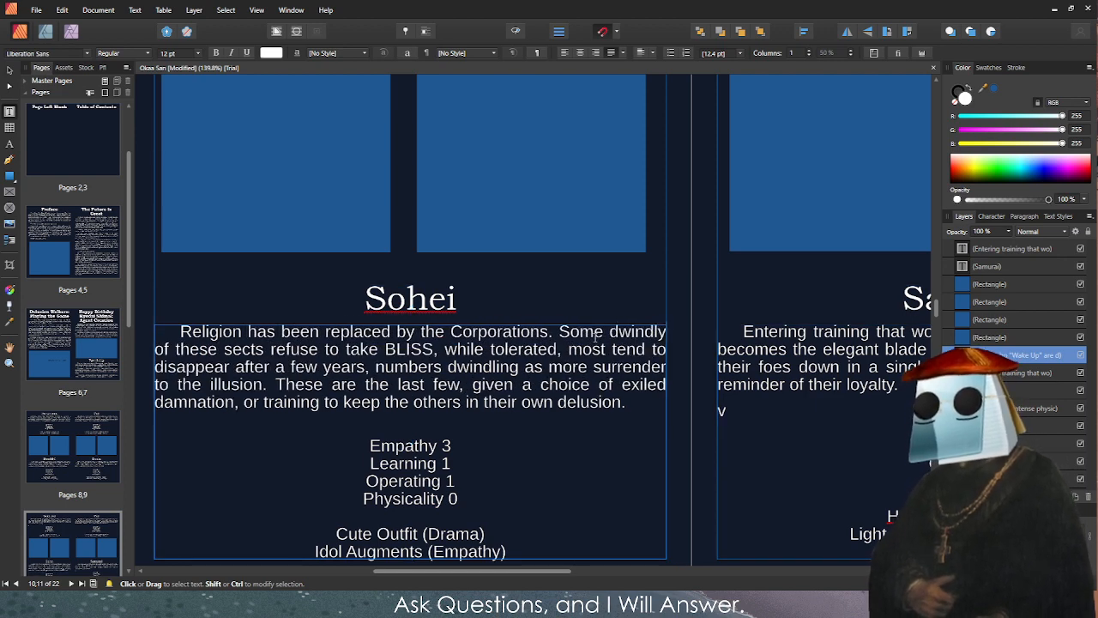
{"action": "key", "text": "BackSpace"}
{"action": "type", "text": "ing sects"}
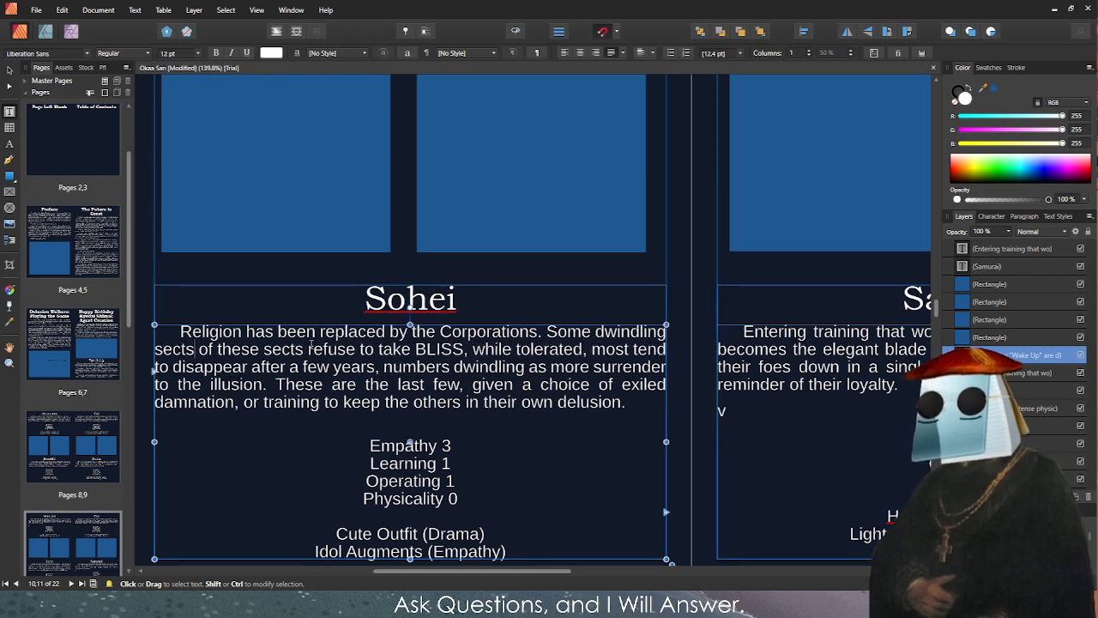
{"action": "left_click_drag", "start_coordinate": [311, 349], "coordinate": [198, 349]}
{"action": "key", "text": "BackSpace"}
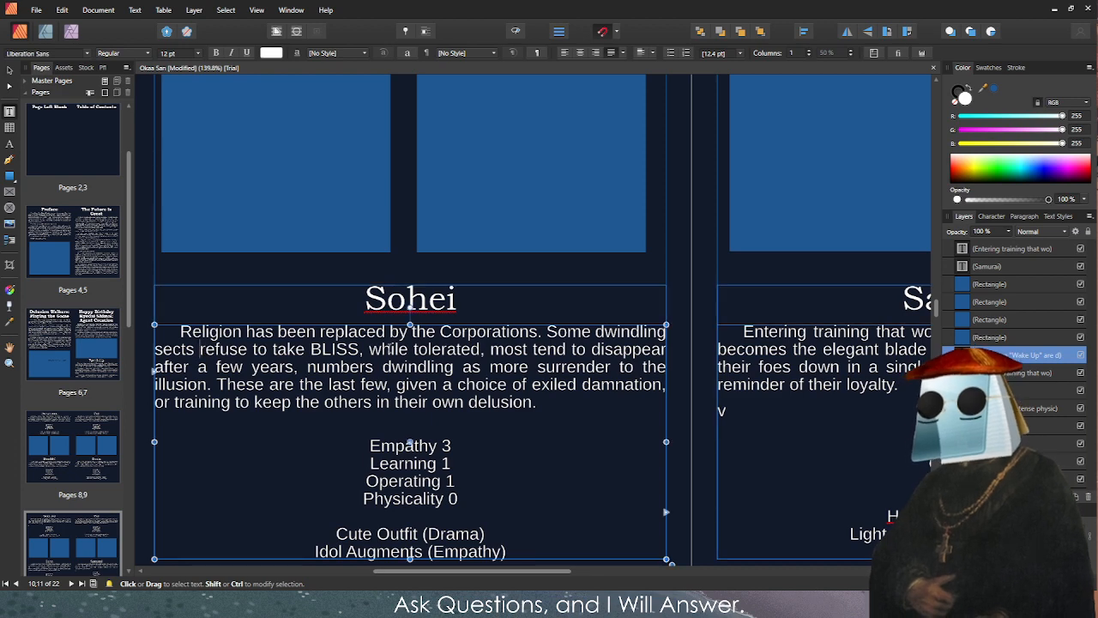
Delete "while tolerated," from the second Sohei sentence and change "most tend to disappear" to "most disappearing".
{"action": "left_click_drag", "start_coordinate": [487, 351], "coordinate": [371, 351]}
{"action": "key", "text": "BackSpace"}
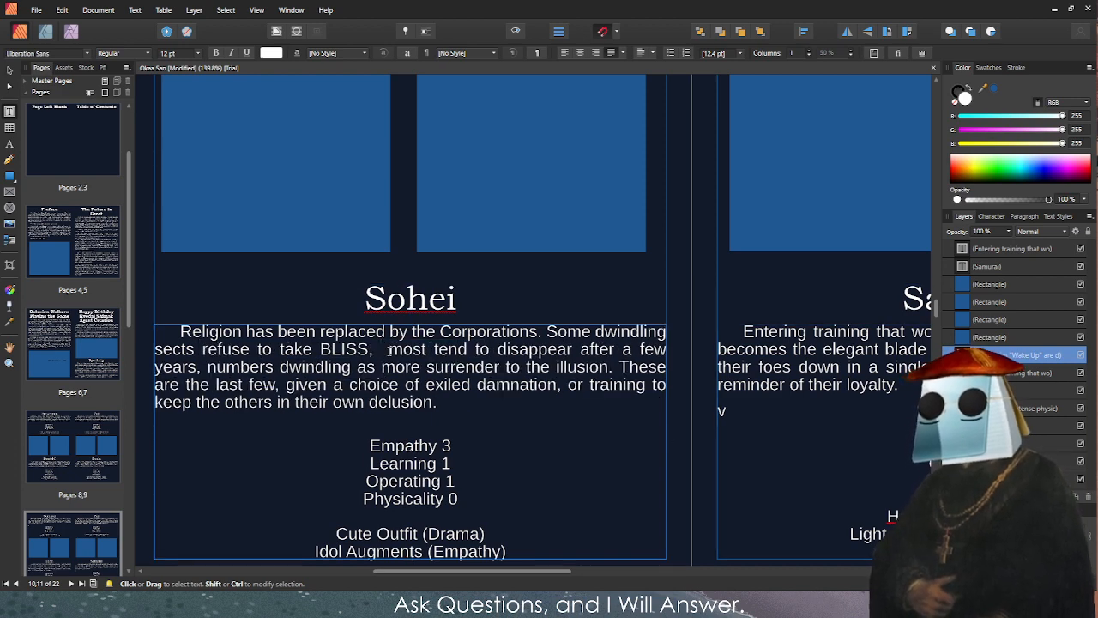
{"action": "left_click_drag", "start_coordinate": [579, 349], "coordinate": [382, 351]}
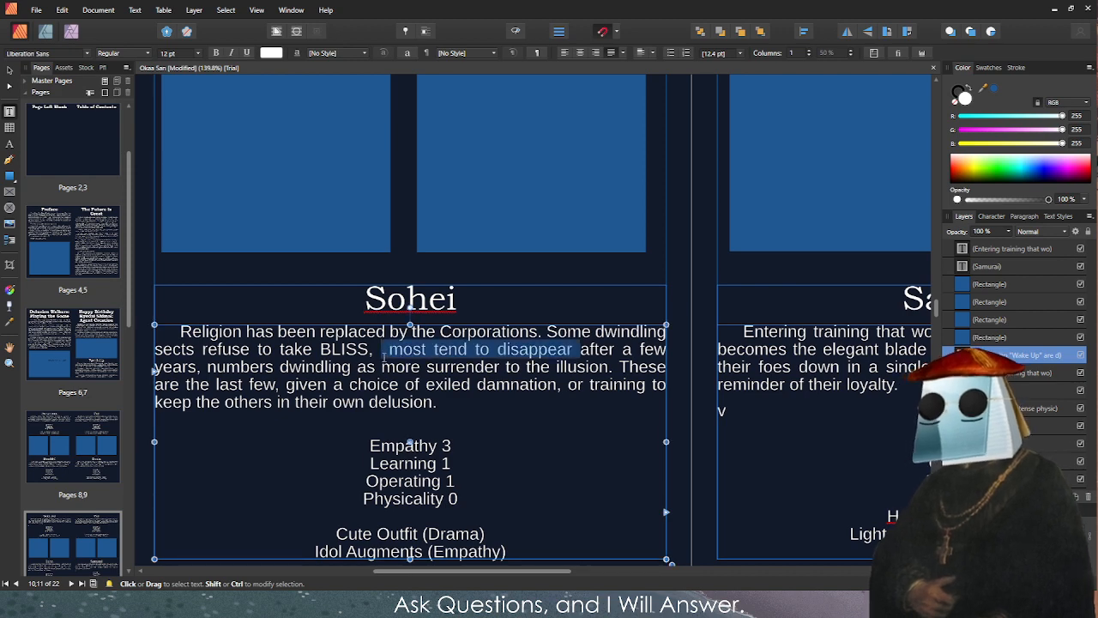
{"action": "key", "text": "BackSpace"}
{"action": "type", "text": "most disappearing"}
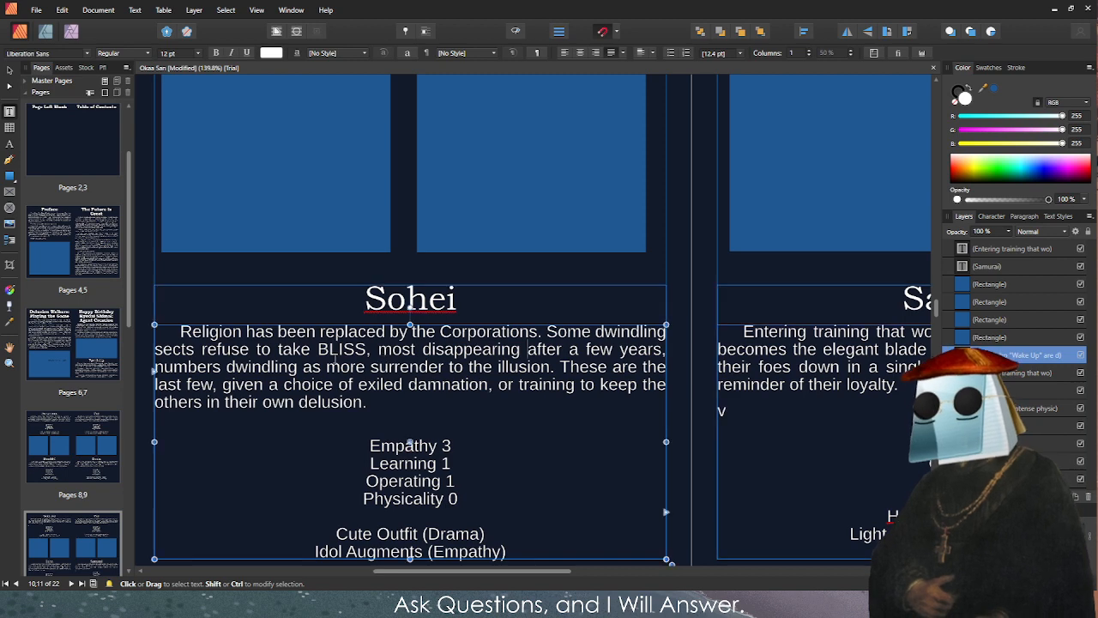
Replace the end of the second Sohei sentence, following "after a few years,", with "as more surrender to the delusion.".
{"action": "left_click_drag", "start_coordinate": [553, 366], "coordinate": [158, 375]}
{"action": "type", "text": "as "}
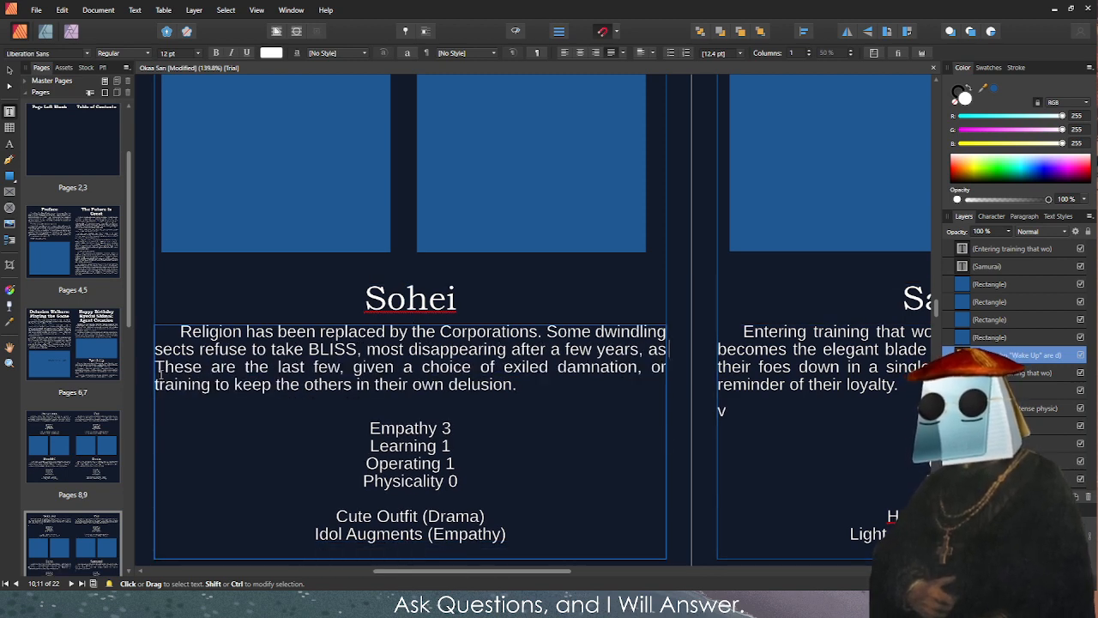
{"action": "type", "text": "more surrender "}
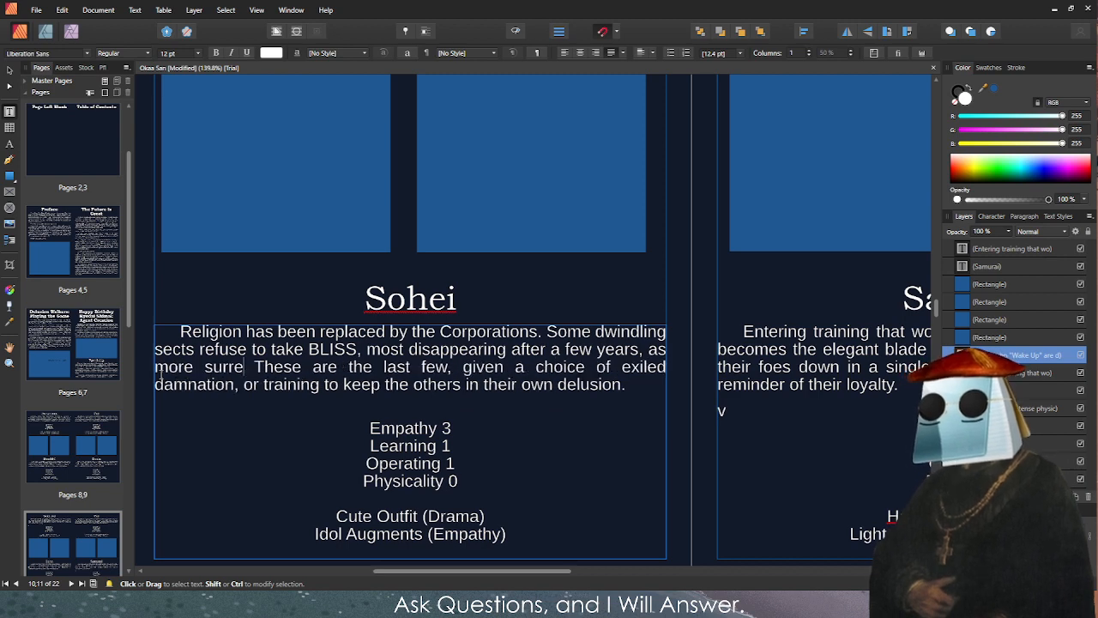
{"action": "type", "text": "to the Delusio"}
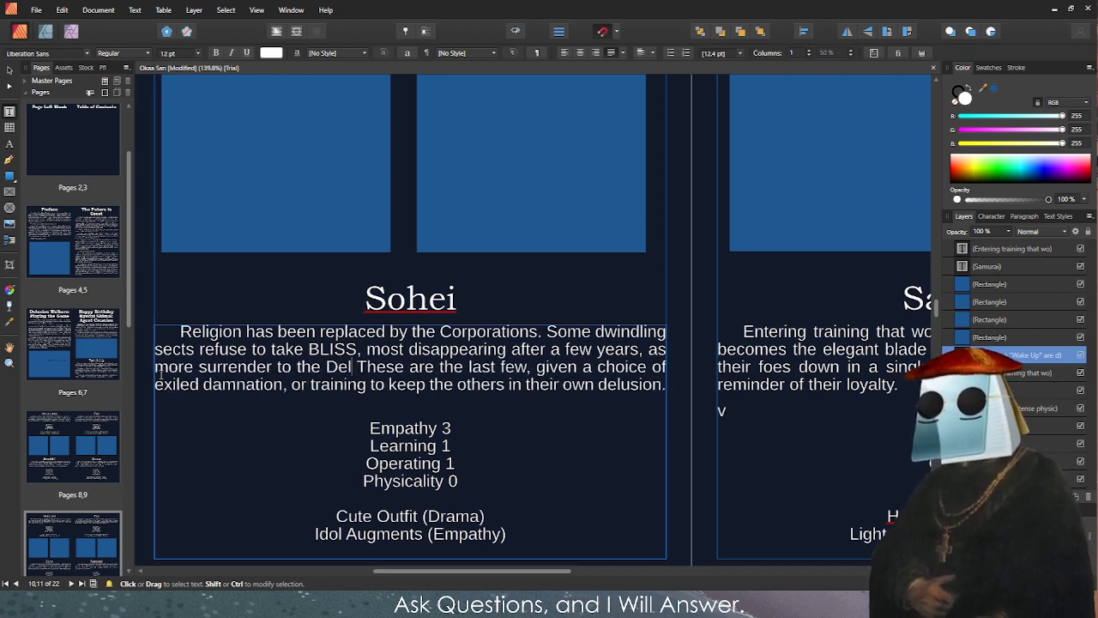
{"action": "key", "text": "BackSpace"}
{"action": "key", "text": "BackSpace"}
{"action": "key", "text": "BackSpace"}
{"action": "key", "text": "BackSpace"}
{"action": "key", "text": "BackSpace"}
{"action": "key", "text": "BackSpace"}
{"action": "key", "text": "BackSpace"}
{"action": "key", "text": "BackSpace"}
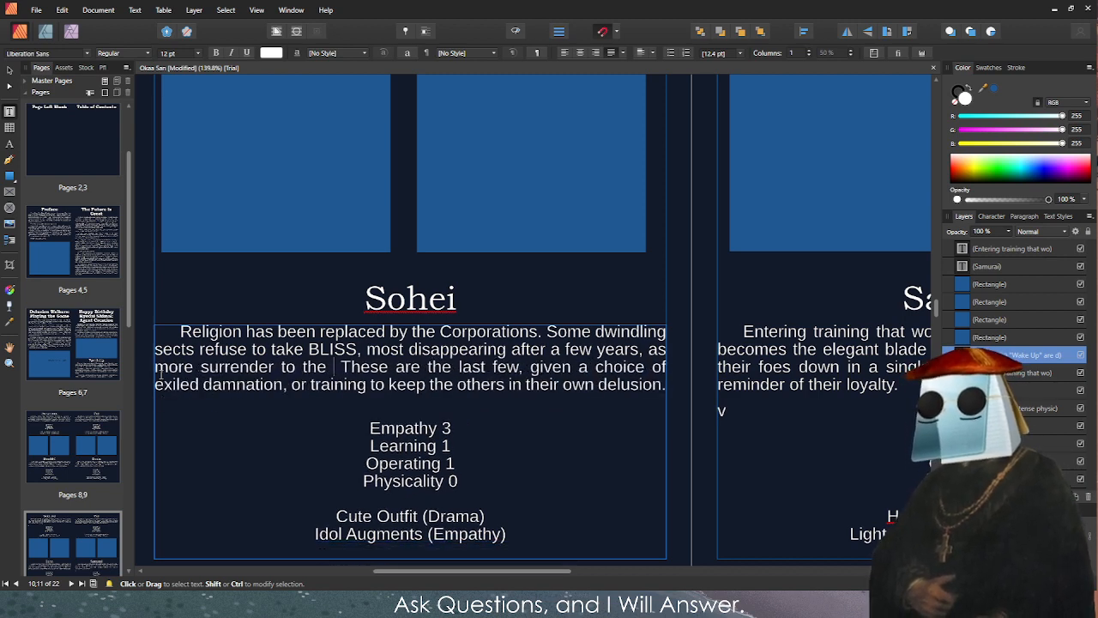
{"action": "type", "text": "delusion"}
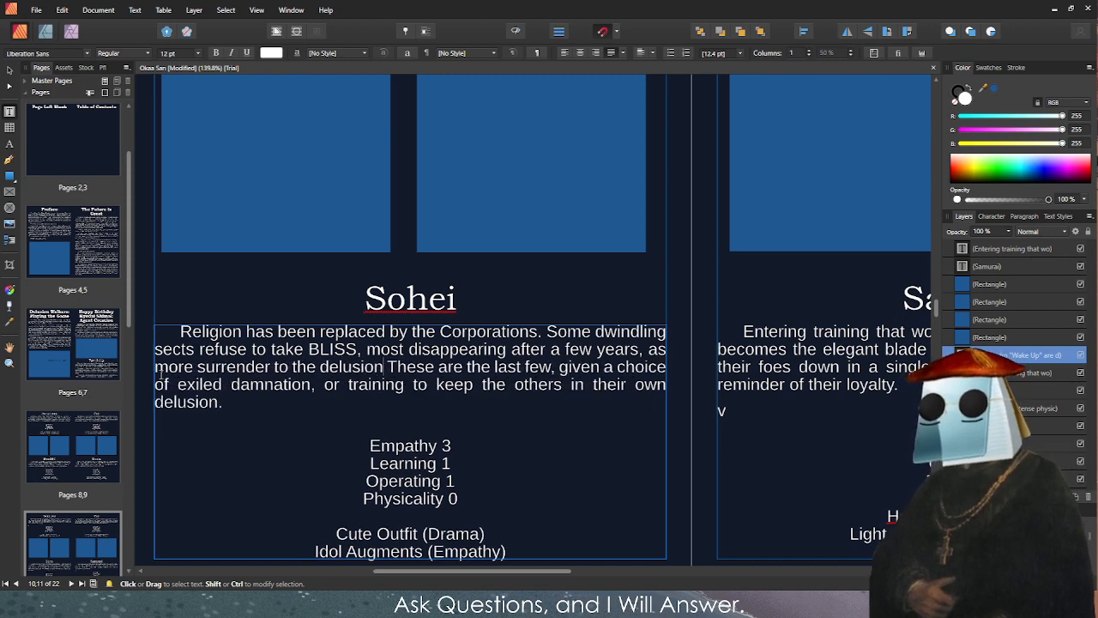
{"action": "type", "text": "."}
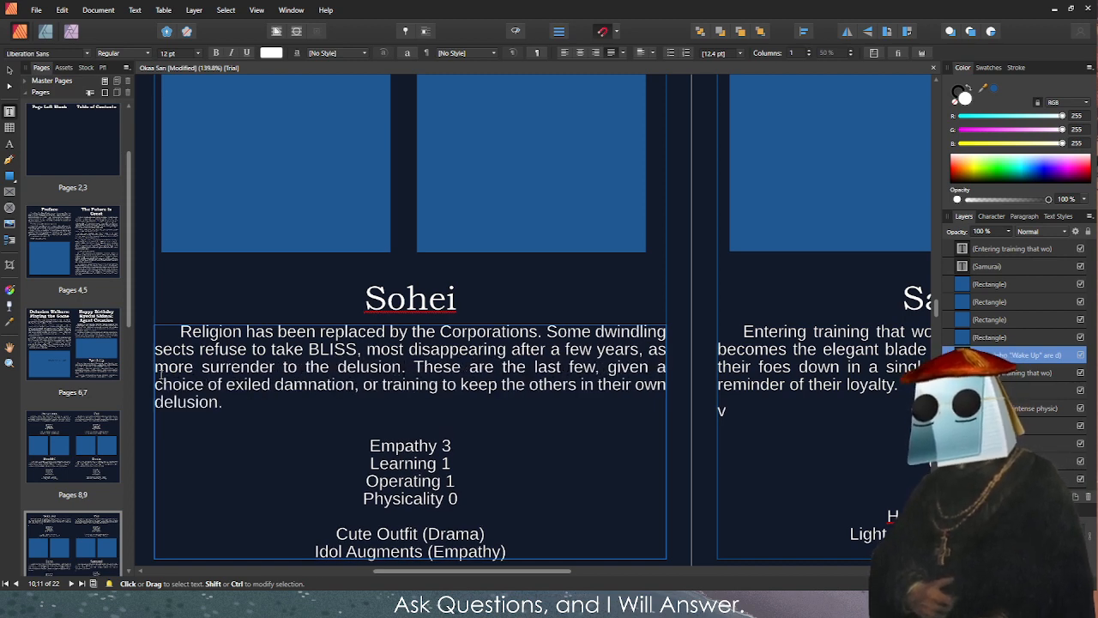
{"action": "key", "text": "Escape"}
Remove the comma after "damnation" in the last Sohei sentence and delete "their" before "own delusion".
{"action": "left_click_drag", "start_coordinate": [415, 366], "coordinate": [521, 367]}
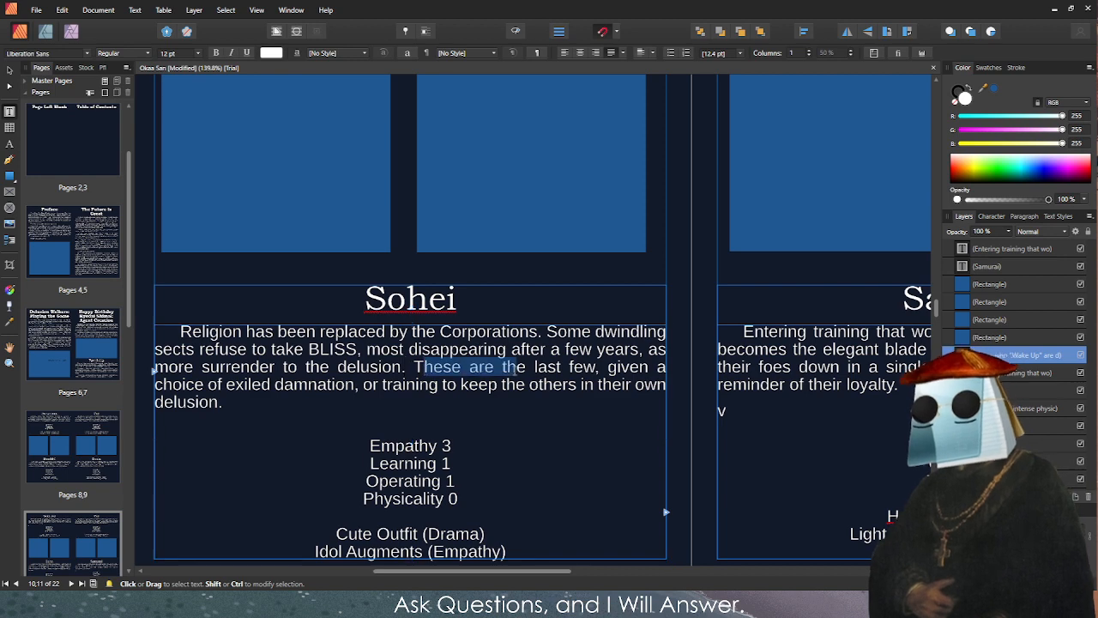
{"action": "left_click", "coordinate": [533, 366]}
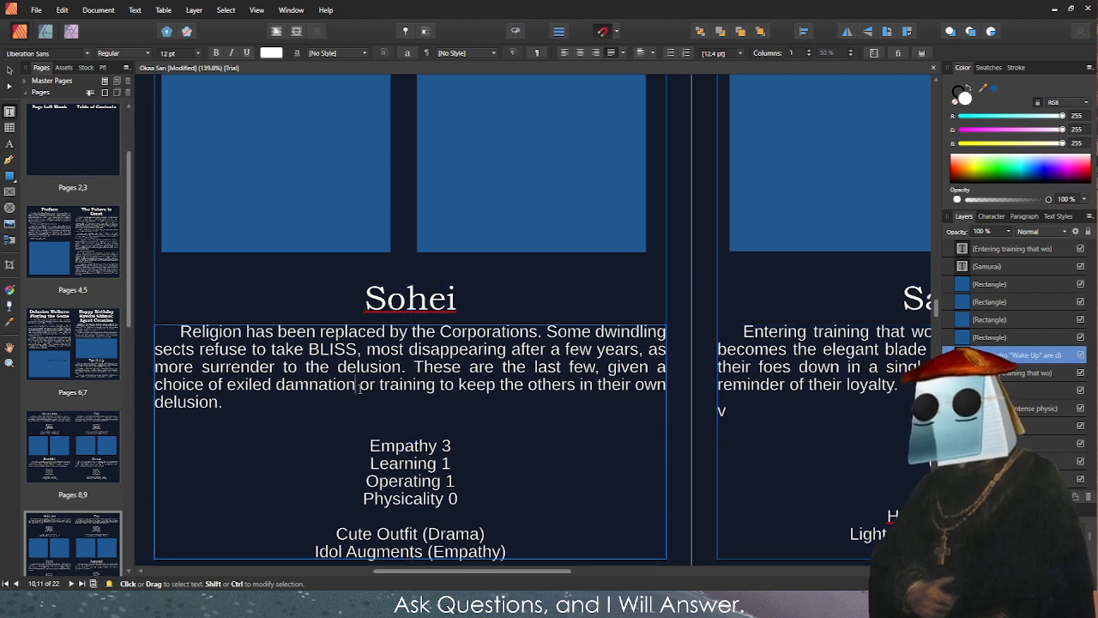
{"action": "double_click", "coordinate": [549, 386]}
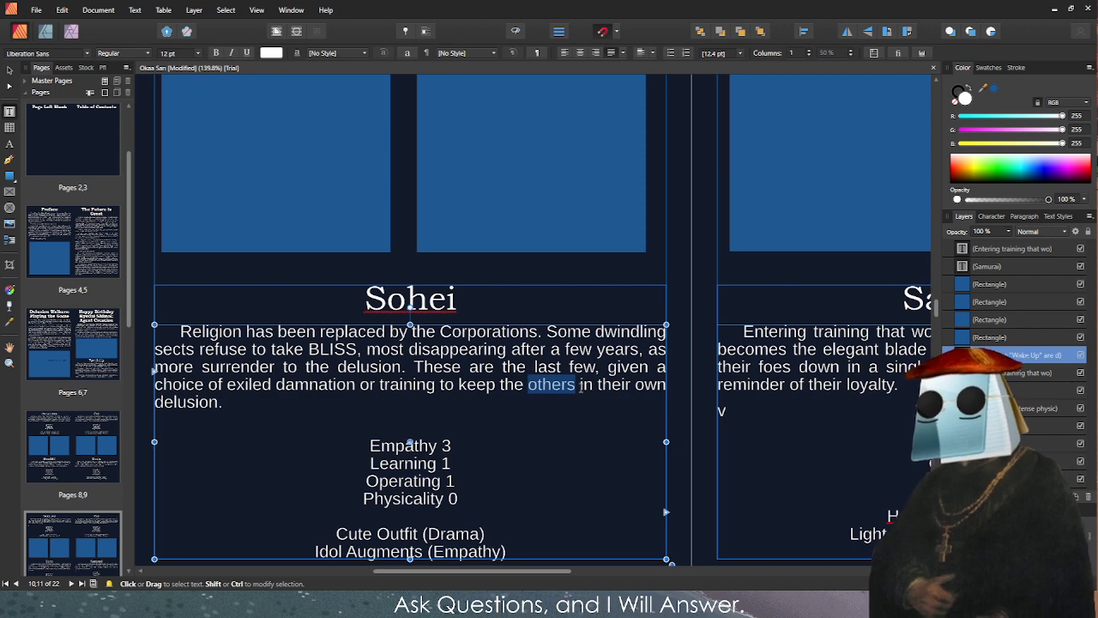
{"action": "left_click", "coordinate": [580, 387]}
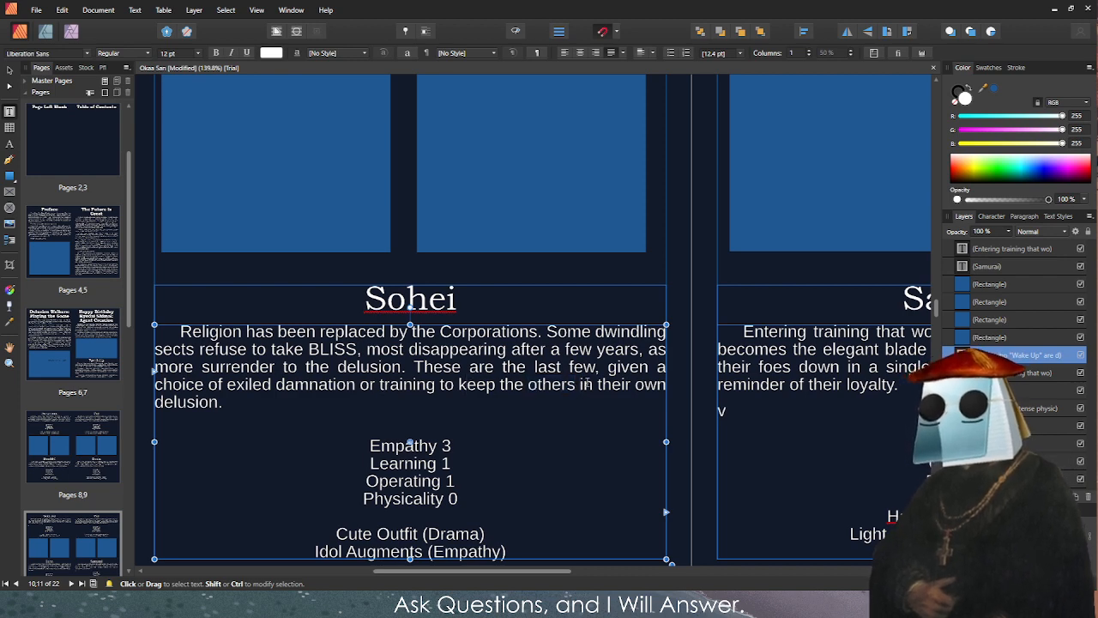
{"action": "double_click", "coordinate": [610, 386]}
{"action": "type", "text": "the ="}
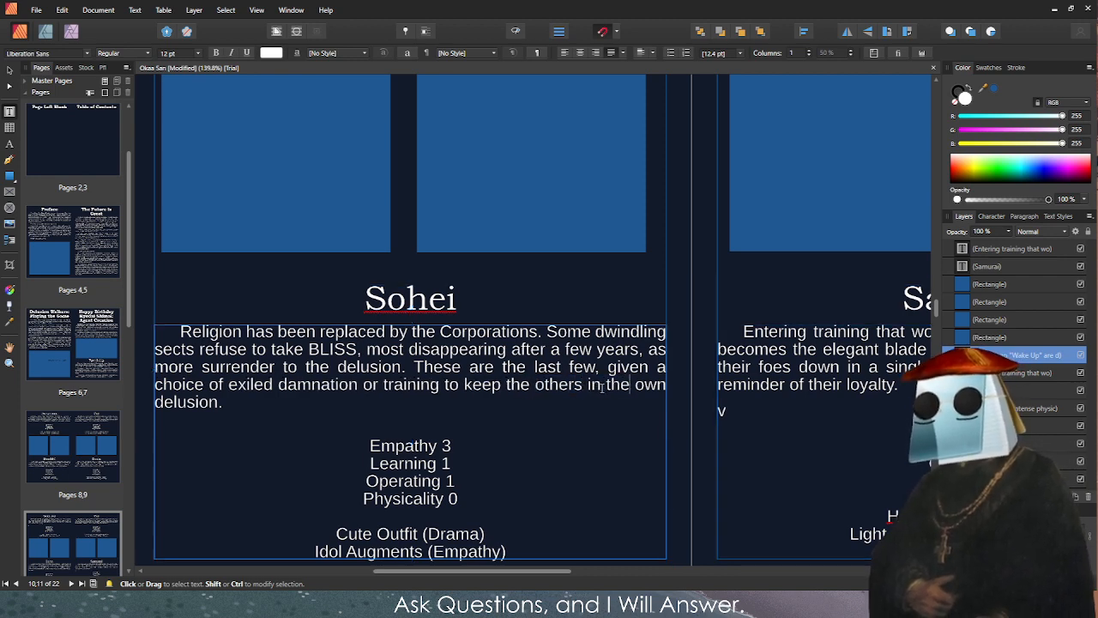
{"action": "key", "text": "BackSpace"}
{"action": "key", "text": "BackSpace"}
{"action": "key", "text": "BackSpace"}
{"action": "key", "text": "BackSpace"}
{"action": "key", "text": "BackSpace"}
{"action": "key", "text": "BackSpace"}
{"action": "key", "text": "BackSpace"}
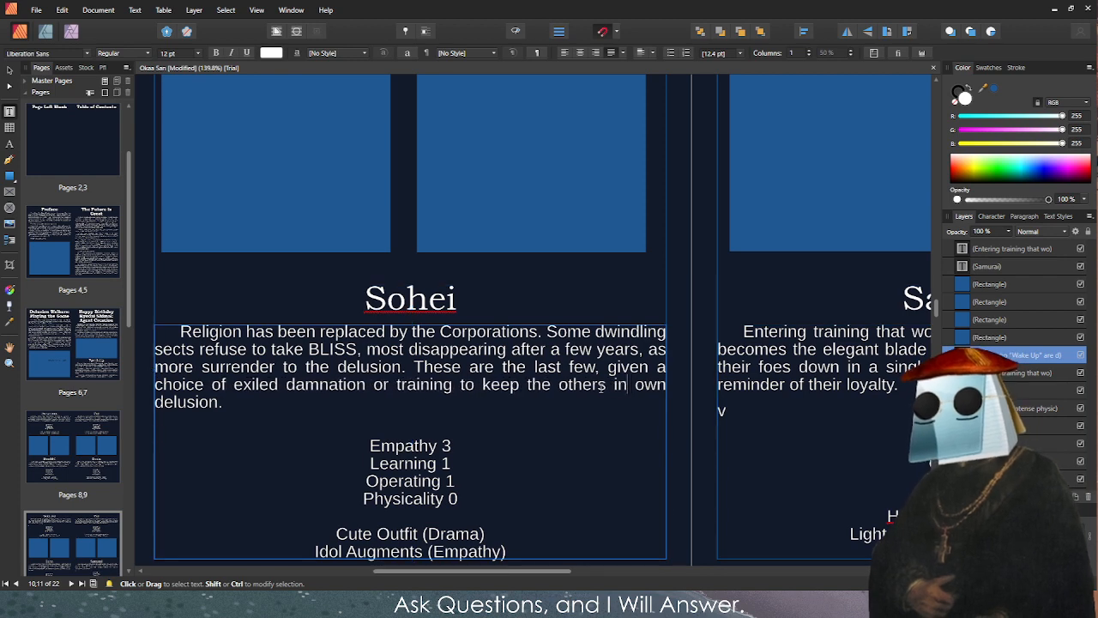
Replace the end of the last Sohei sentence, following "exiled damnation or", with "training to maintain the salvation of Bliss.".
{"action": "left_click_drag", "start_coordinate": [224, 401], "coordinate": [393, 393]}
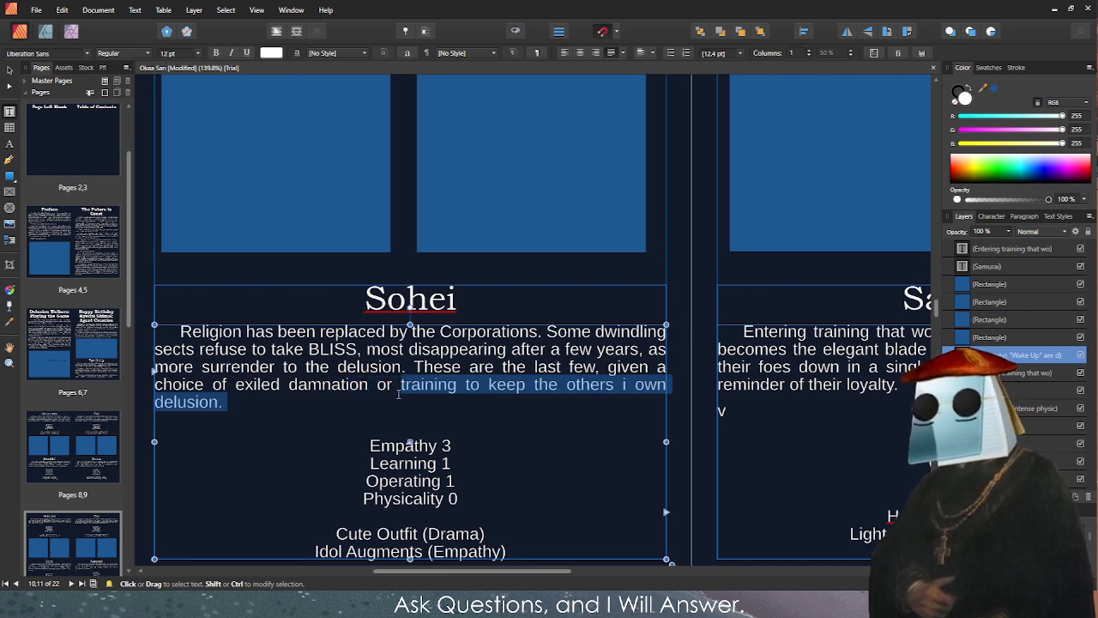
{"action": "key", "text": "BackSpace"}
{"action": "type", "text": "training to"}
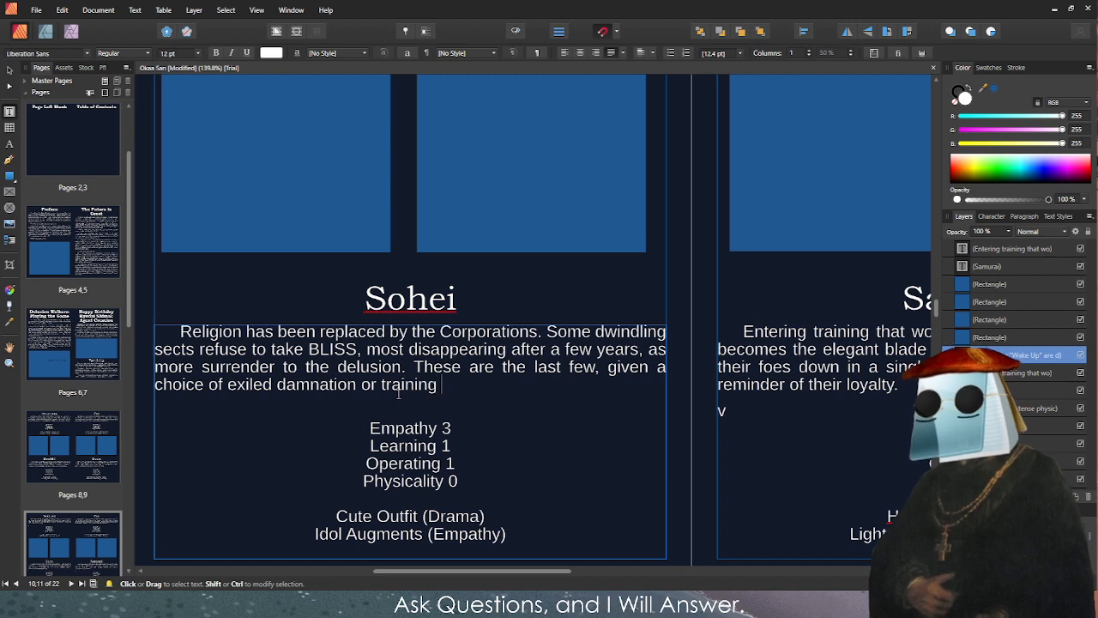
{"action": "key", "text": "BackSpace"}
{"action": "key", "text": "BackSpace"}
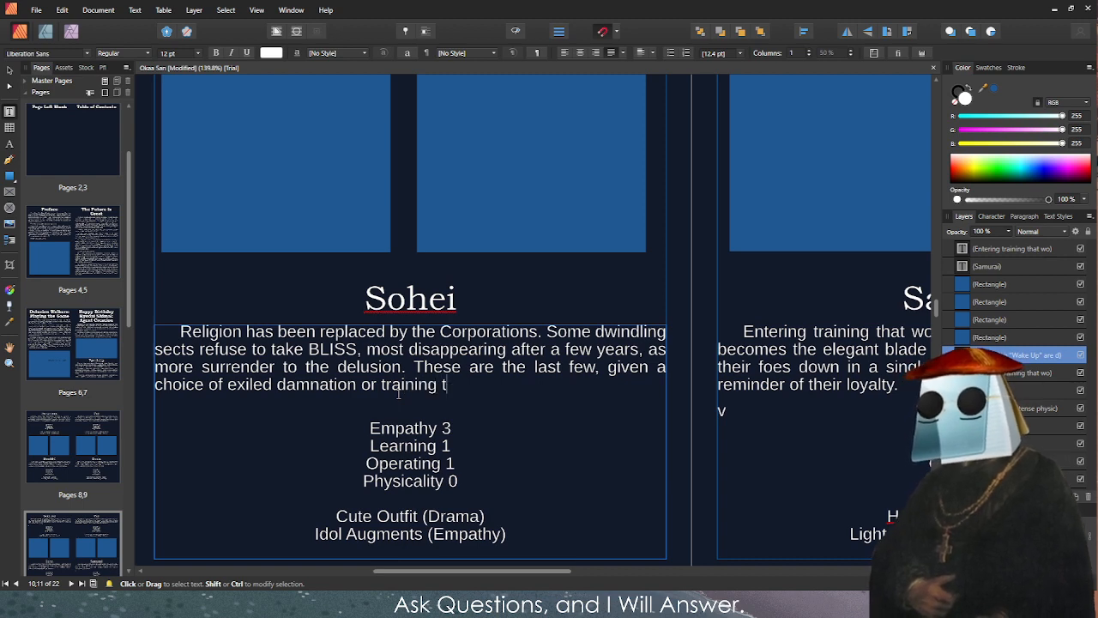
{"action": "type", "text": "o "}
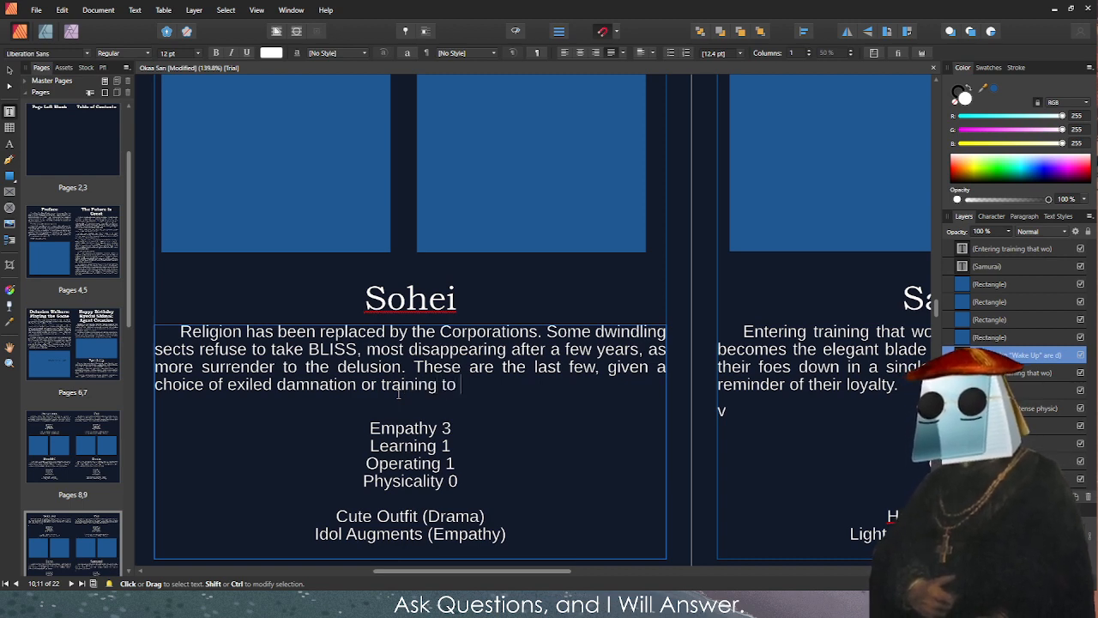
{"action": "type", "text": "maintain the s"}
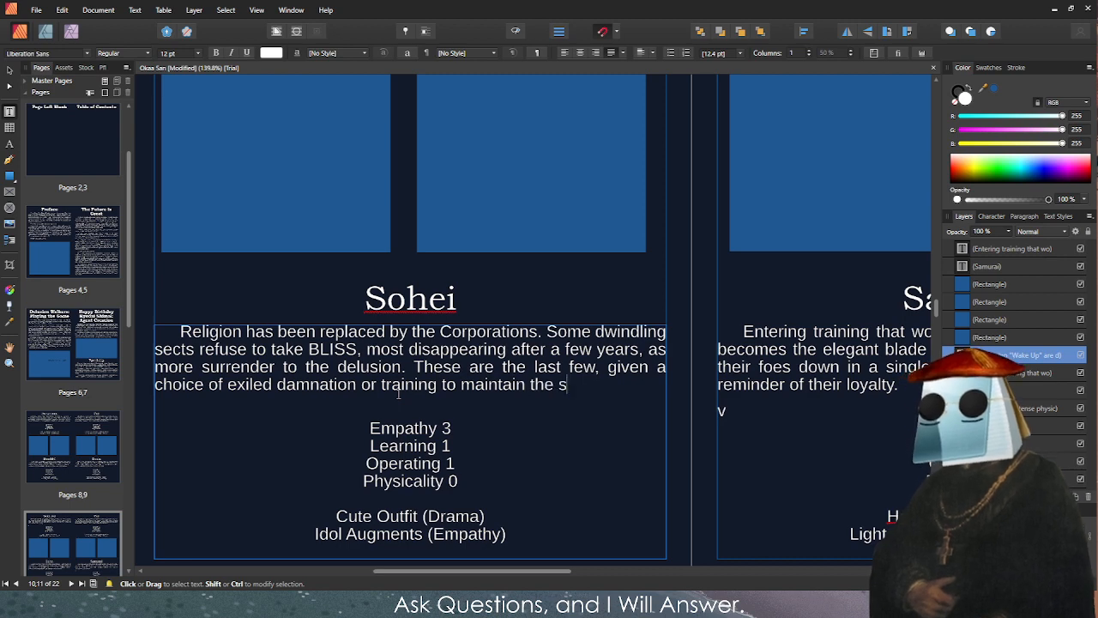
{"action": "type", "text": "alvation of Bliss"}
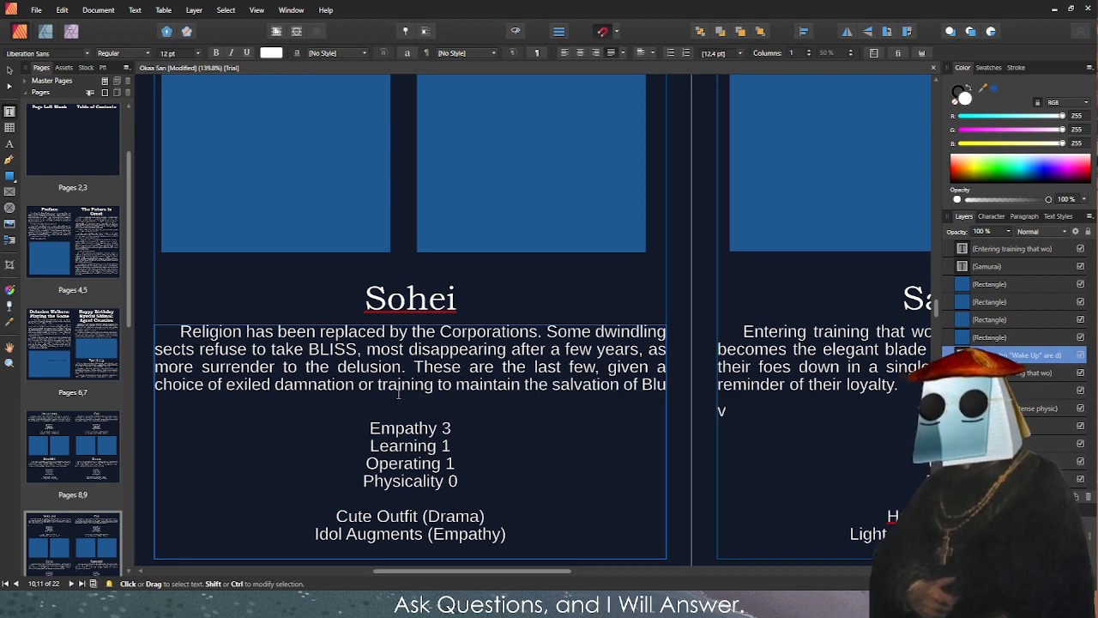
{"action": "type", "text": "."}
{"action": "key", "text": "Escape"}
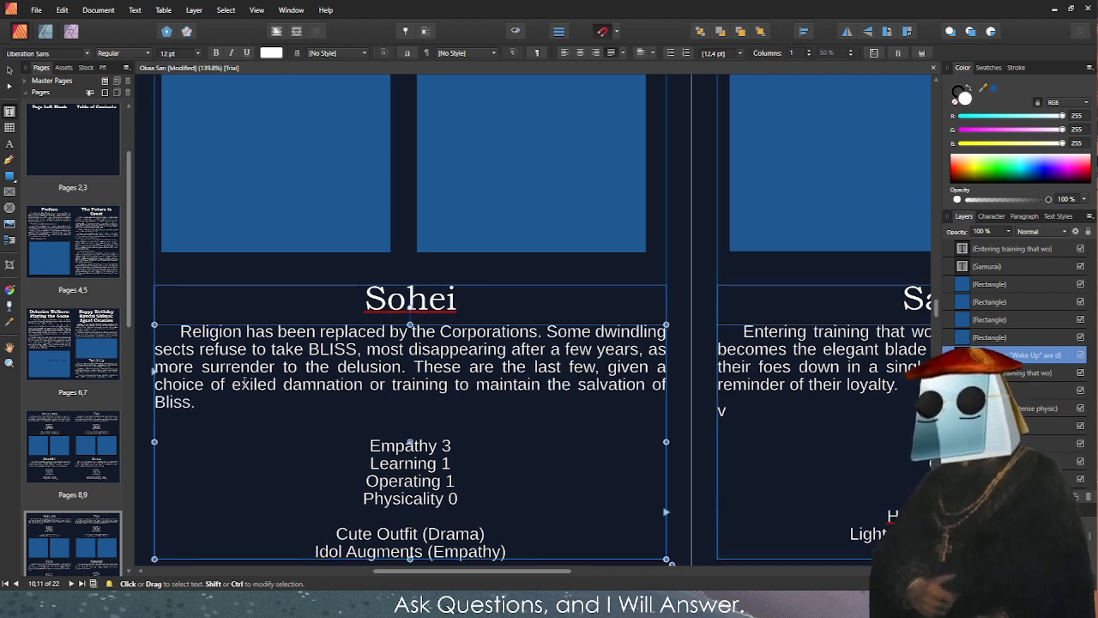
Delete "last" and the comma after "few" so the final Sohei sentence begins "These are the few given a choice".
{"action": "double_click", "coordinate": [547, 368]}
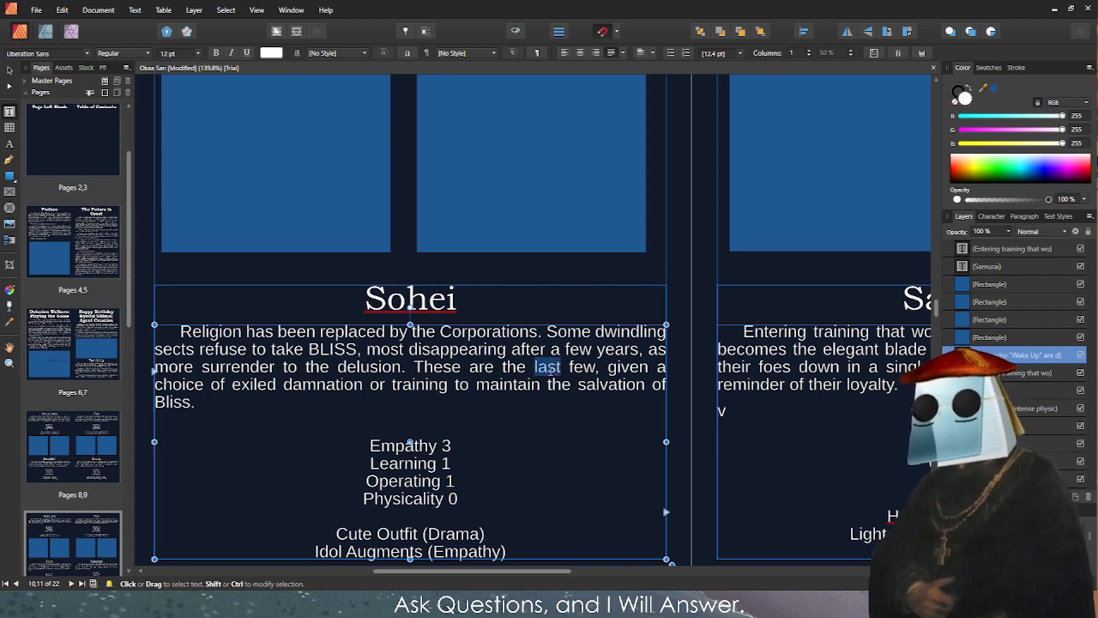
{"action": "key", "text": "BackSpace"}
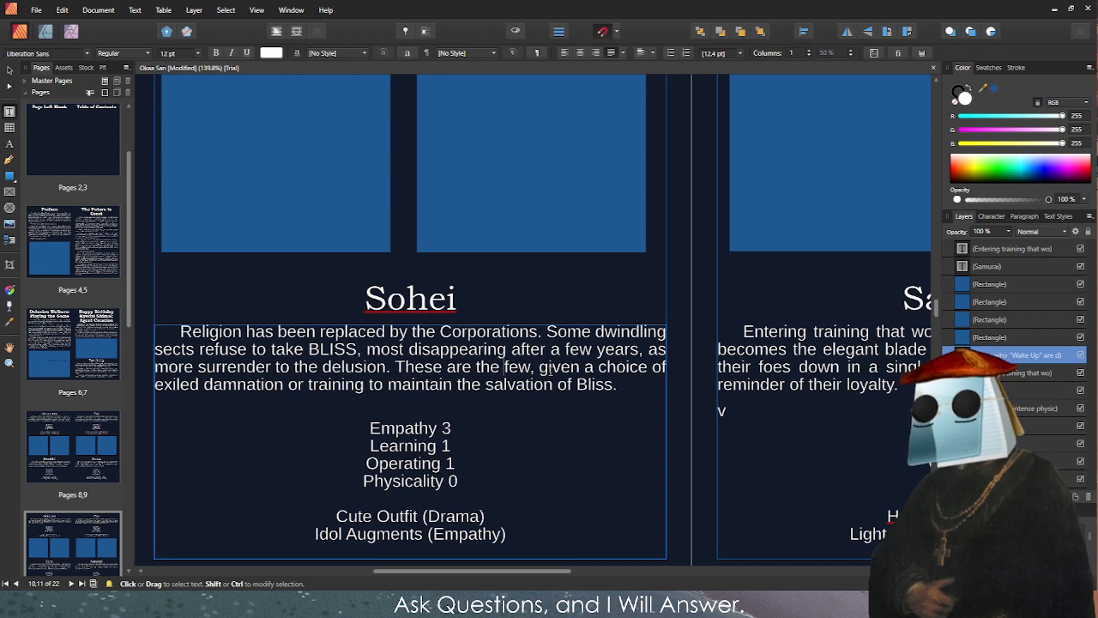
{"action": "left_click", "coordinate": [535, 369]}
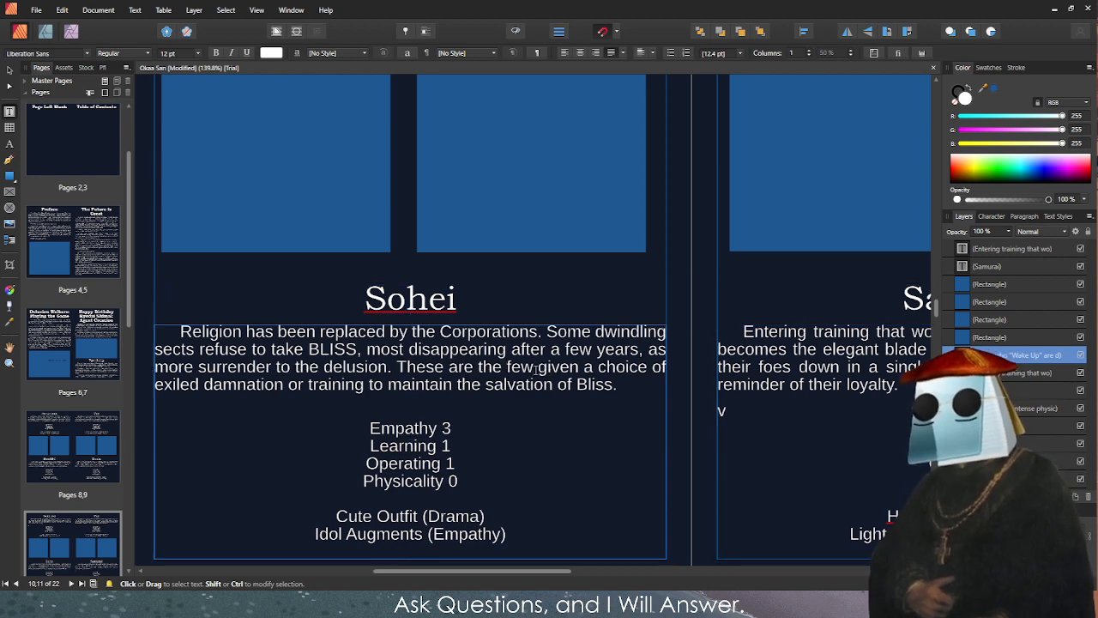
Replace the period after "the salvation of Bliss" in the Sohei description with "for others".
{"action": "left_click_drag", "start_coordinate": [203, 386], "coordinate": [404, 386]}
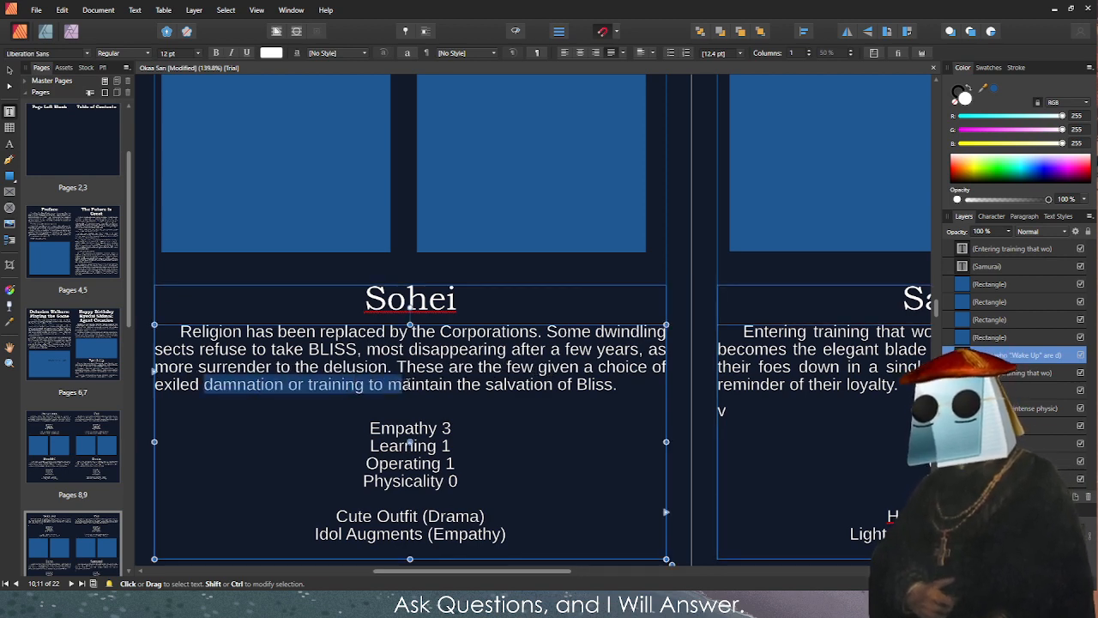
{"action": "left_click", "coordinate": [403, 386]}
{"action": "left_click", "coordinate": [618, 386]}
{"action": "key", "text": "BackSpace"}
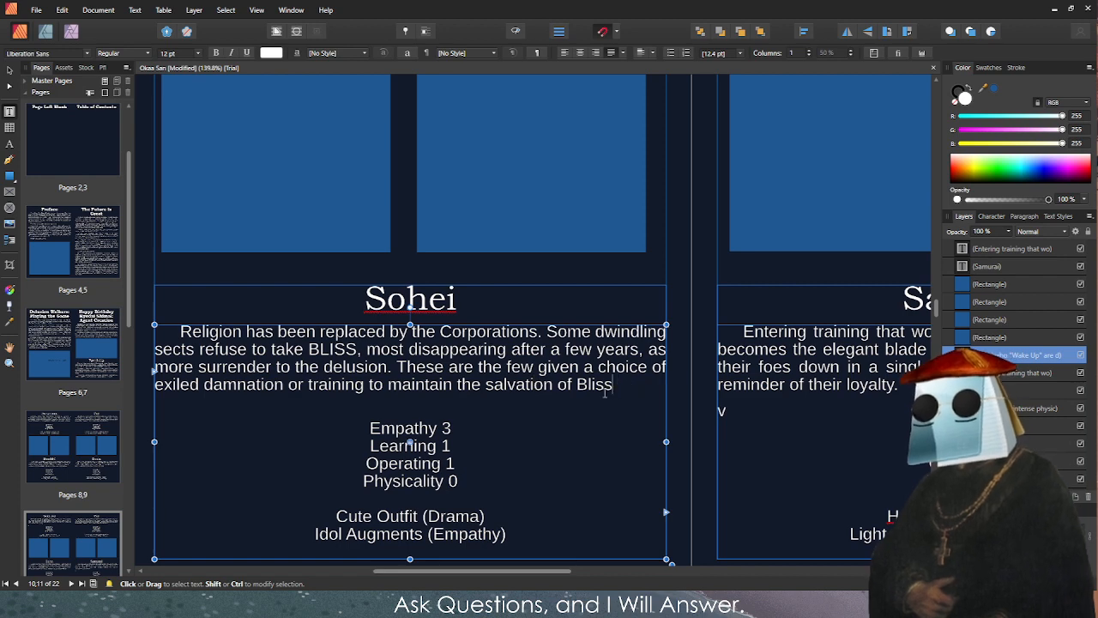
{"action": "type", "text": "for other"}
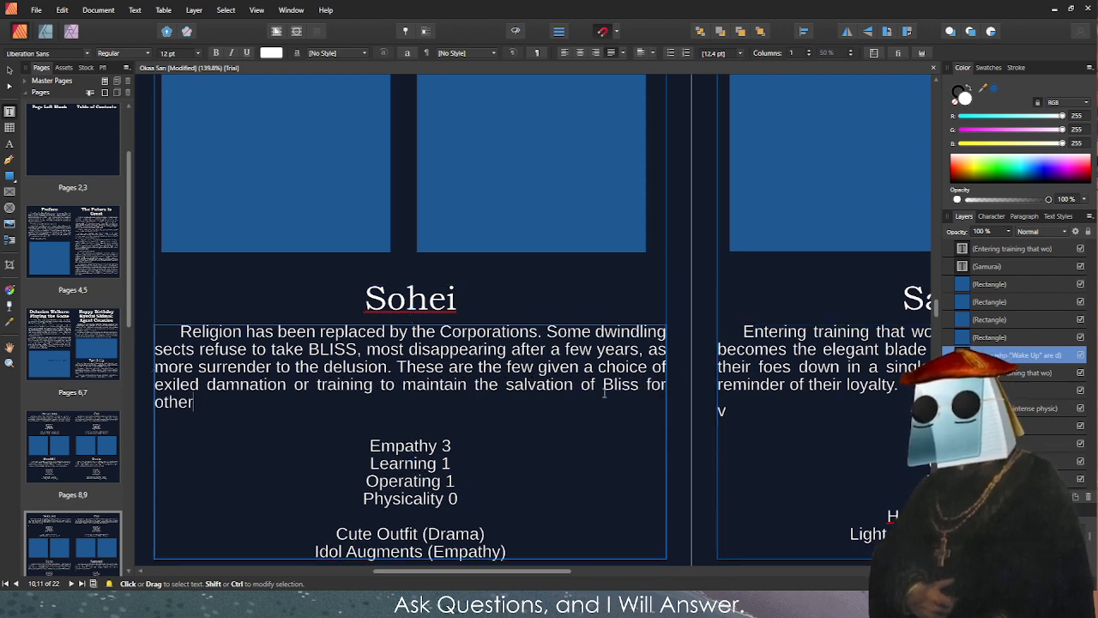
{"action": "type", "text": "s"}
{"action": "key", "text": "Escape"}
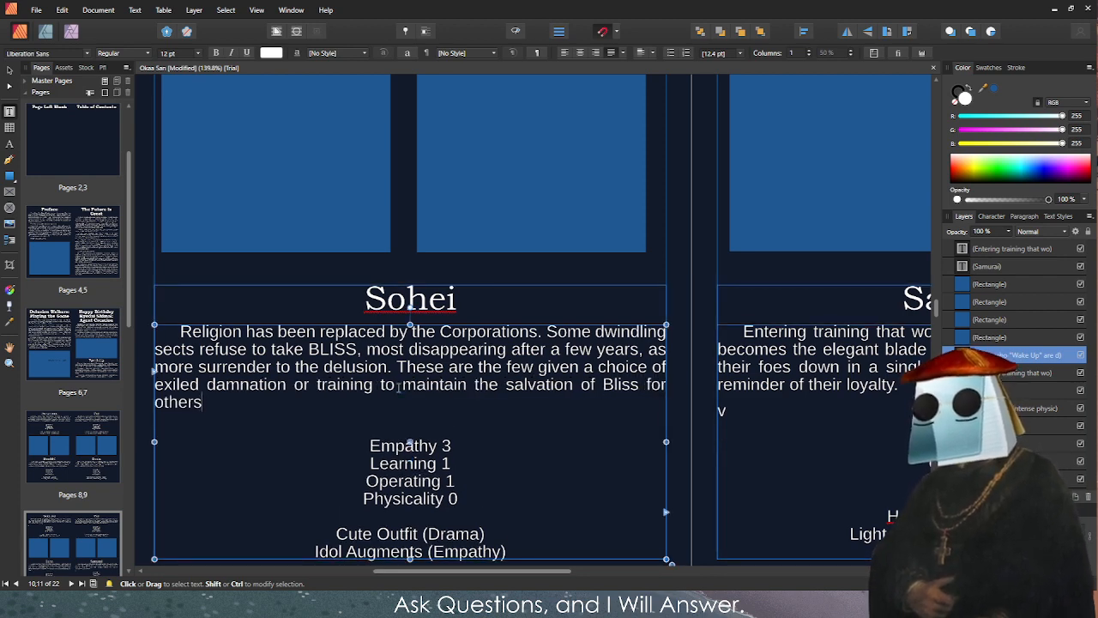
Rewrite the final Sohei sentence as "These are the last few, given a choice of exile or training to keep the flock in line.".
{"action": "triple_click", "coordinate": [399, 388]}
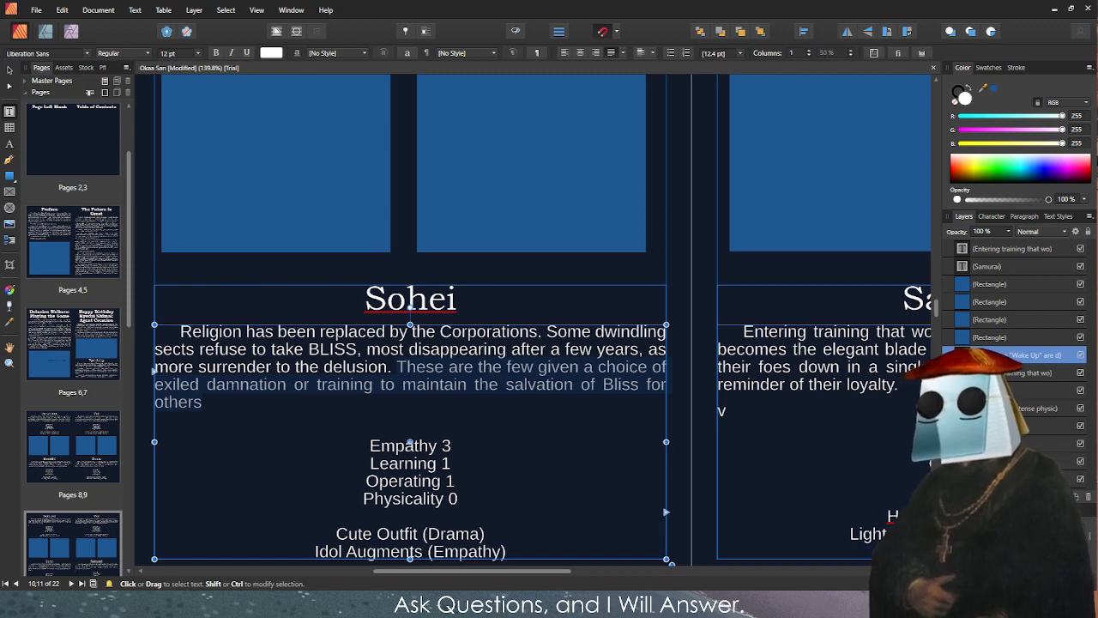
{"action": "left_click_drag", "start_coordinate": [439, 399], "coordinate": [400, 368]}
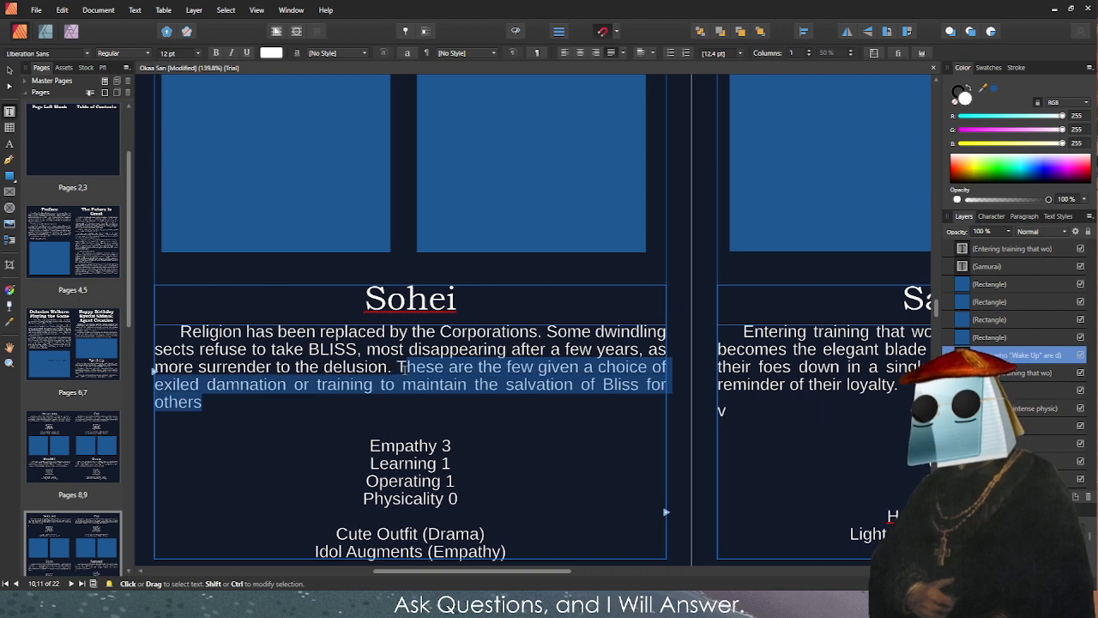
{"action": "type", "text": "These are the last few, given a choice of exile or training to keep the flock in line."}
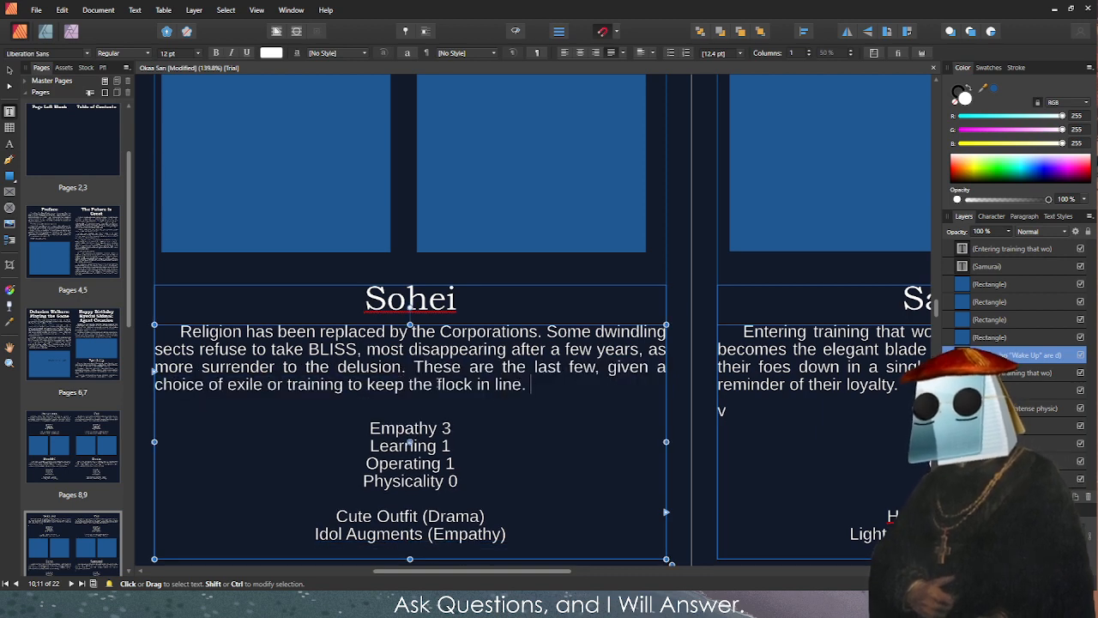
Insert a word beginning with "da" before "exile" in the final Sohei sentence.
{"action": "left_click", "coordinate": [228, 385]}
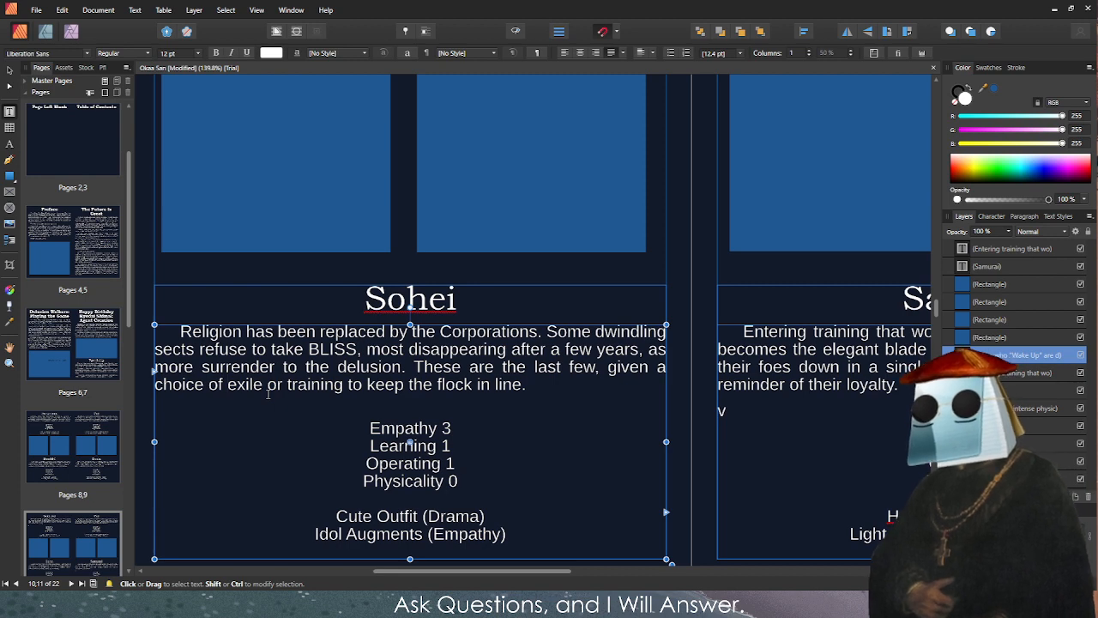
{"action": "type", "text": "da"}
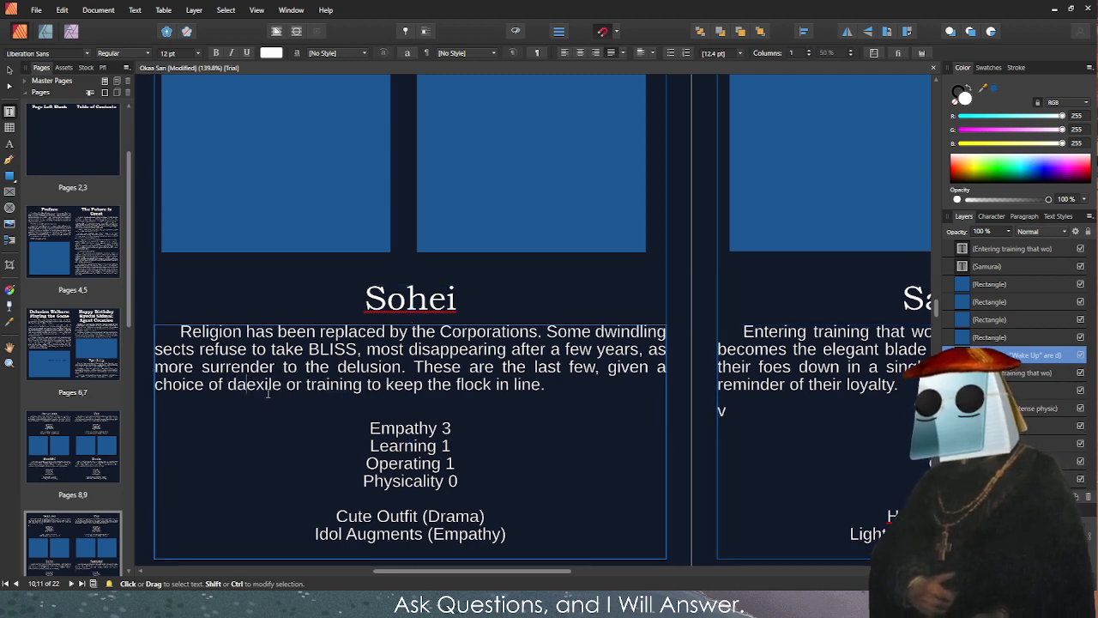
In the Sohei description, remove the stray "da" before "exile" and change "the flock in line" to "their new flock in line".
{"action": "key", "text": "BackSpace"}
{"action": "key", "text": "BackSpace"}
{"action": "key", "text": "Right"}
{"action": "key", "text": "Right"}
{"action": "key", "text": "Right"}
{"action": "key", "text": "Right"}
{"action": "key", "text": "Right"}
{"action": "key", "text": "Right"}
{"action": "key", "text": "Right"}
{"action": "key", "text": "Right"}
{"action": "key", "text": "Right"}
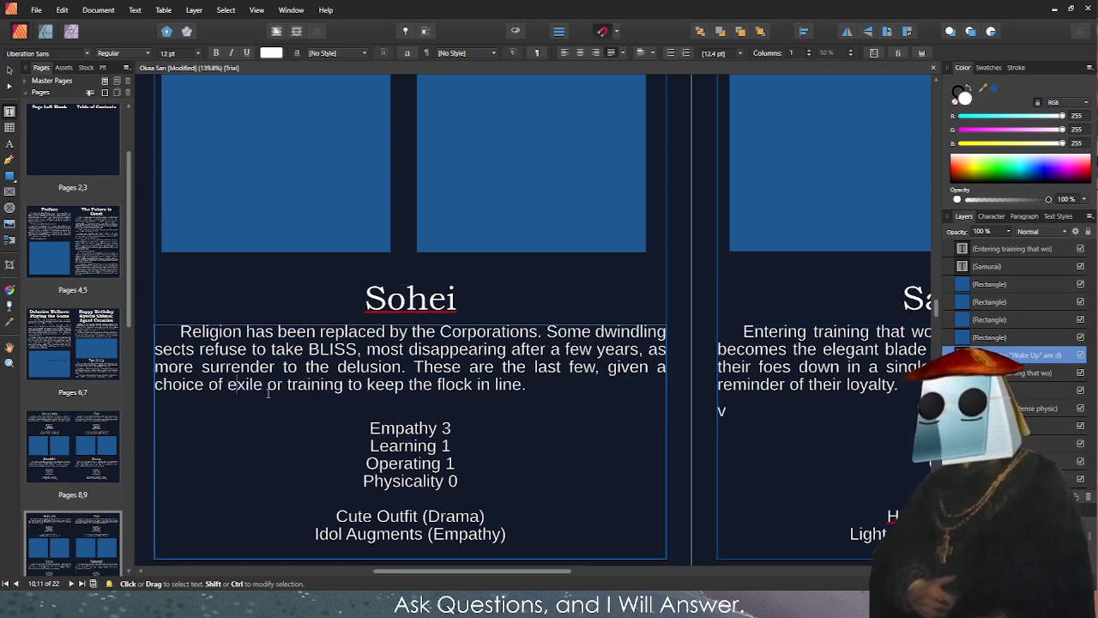
{"action": "key", "text": "Right"}
{"action": "key", "text": "Right"}
{"action": "key", "text": "Right"}
{"action": "key", "text": "Right"}
{"action": "key", "text": "Right"}
{"action": "key", "text": "Right"}
{"action": "key", "text": "Right"}
{"action": "key", "text": "Right"}
{"action": "key", "text": "Right"}
{"action": "key", "text": "Right"}
{"action": "key", "text": "Right"}
{"action": "key", "text": "Right"}
{"action": "key", "text": "Right"}
{"action": "key", "text": "Right"}
{"action": "key", "text": "Right"}
{"action": "key", "text": "Right"}
{"action": "key", "text": "Right"}
{"action": "key", "text": "Right"}
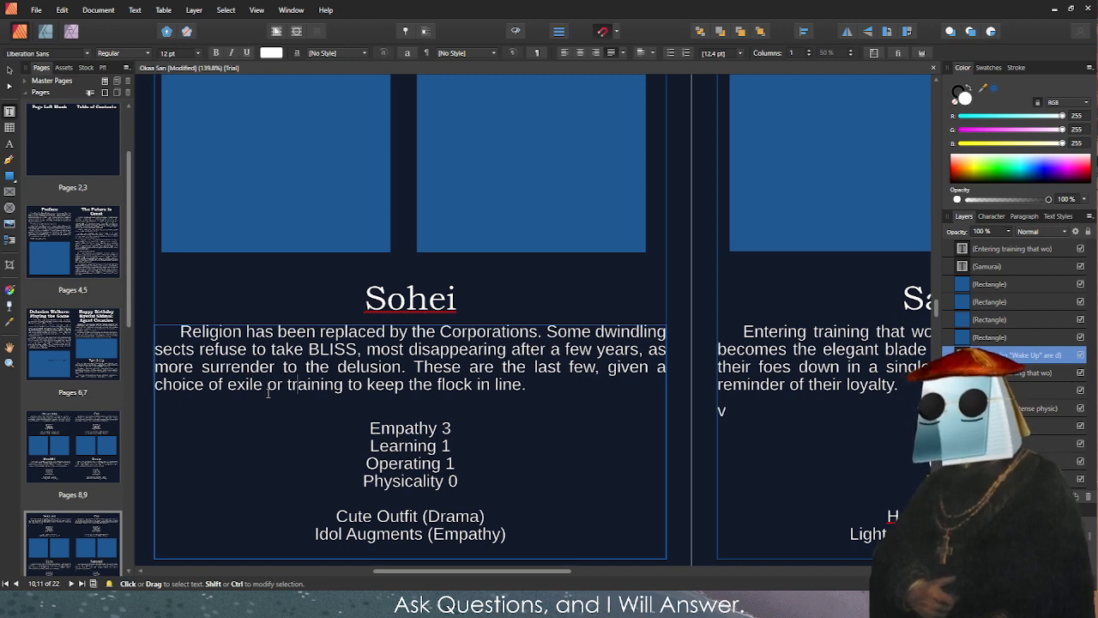
{"action": "key", "text": "Right"}
{"action": "key", "text": "Right"}
{"action": "key", "text": "Right"}
{"action": "key", "text": "Right"}
{"action": "key", "text": "Right"}
{"action": "key", "text": "Right"}
{"action": "key", "text": "Right"}
{"action": "key", "text": "Right"}
{"action": "key", "text": "Right"}
{"action": "key", "text": "Right"}
{"action": "key", "text": "Right"}
{"action": "key", "text": "Right"}
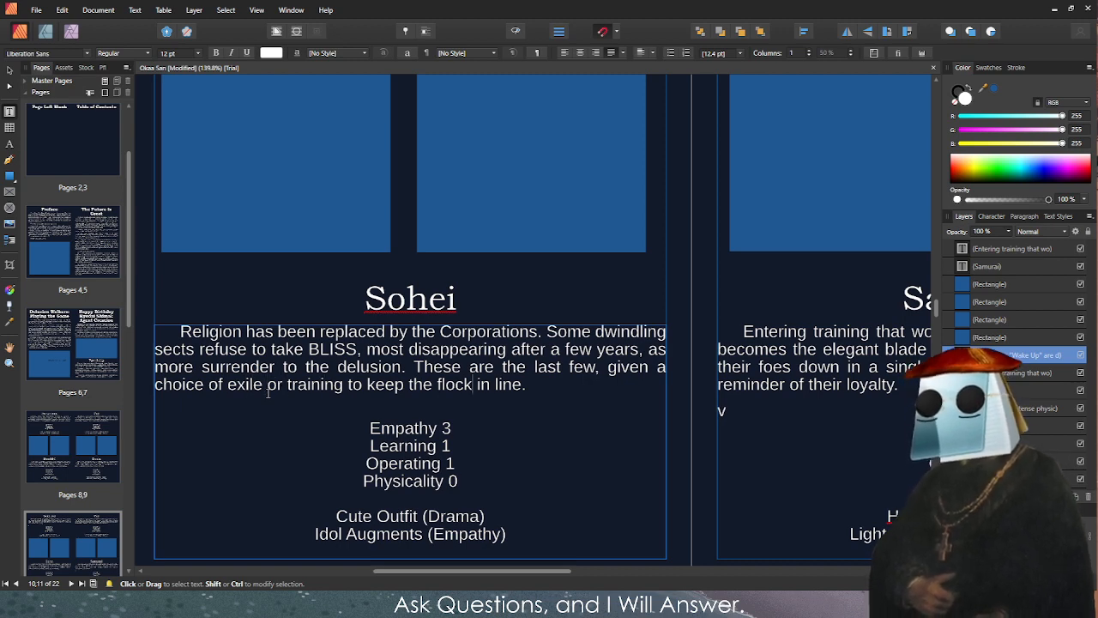
{"action": "key", "text": "BackSpace"}
{"action": "key", "text": "BackSpace"}
{"action": "key", "text": "BackSpace"}
{"action": "key", "text": "BackSpace"}
{"action": "key", "text": "BackSpace"}
{"action": "key", "text": "BackSpace"}
{"action": "key", "text": "BackSpace"}
{"action": "key", "text": "BackSpace"}
{"action": "key", "text": "BackSpace"}
{"action": "key", "text": "BackSpace"}
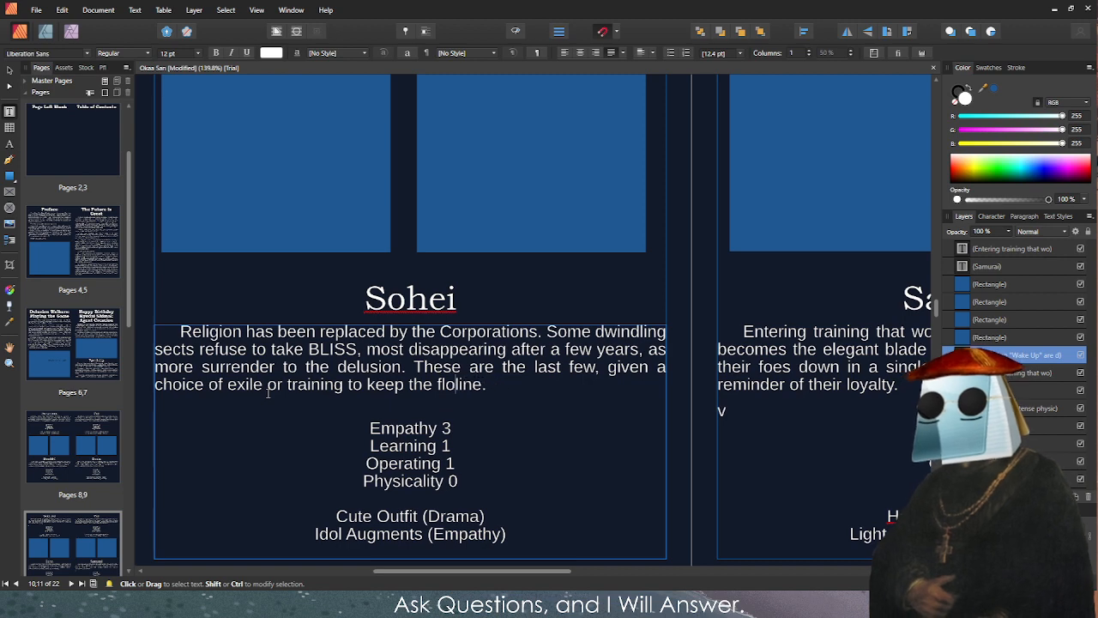
{"action": "type", "text": "ir new"}
{"action": "type", "text": " flock"}
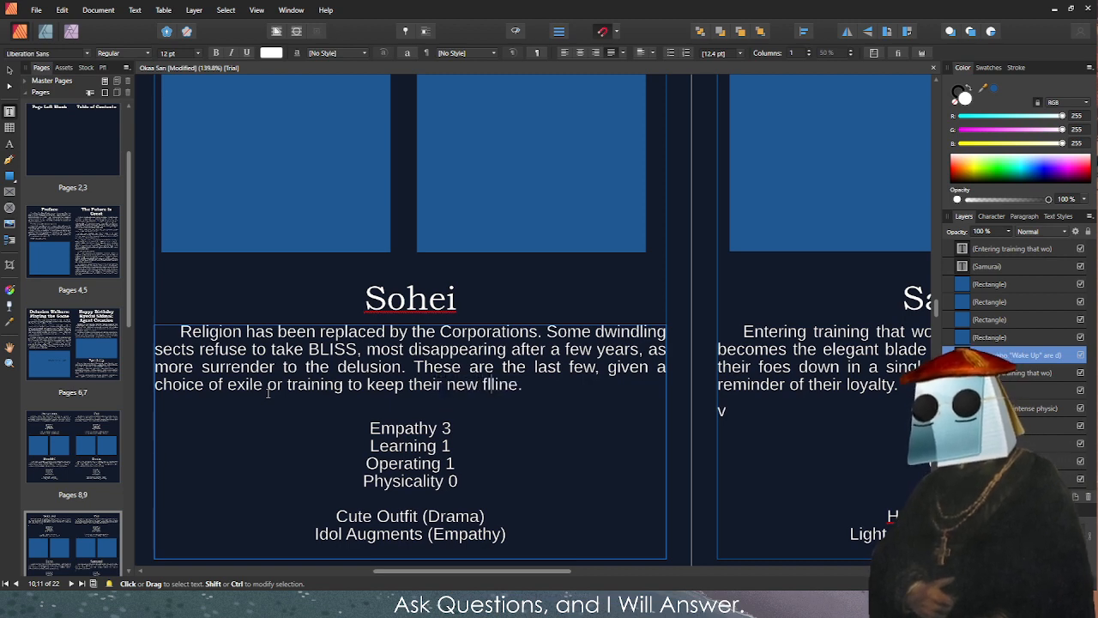
{"action": "type", "text": " in"}
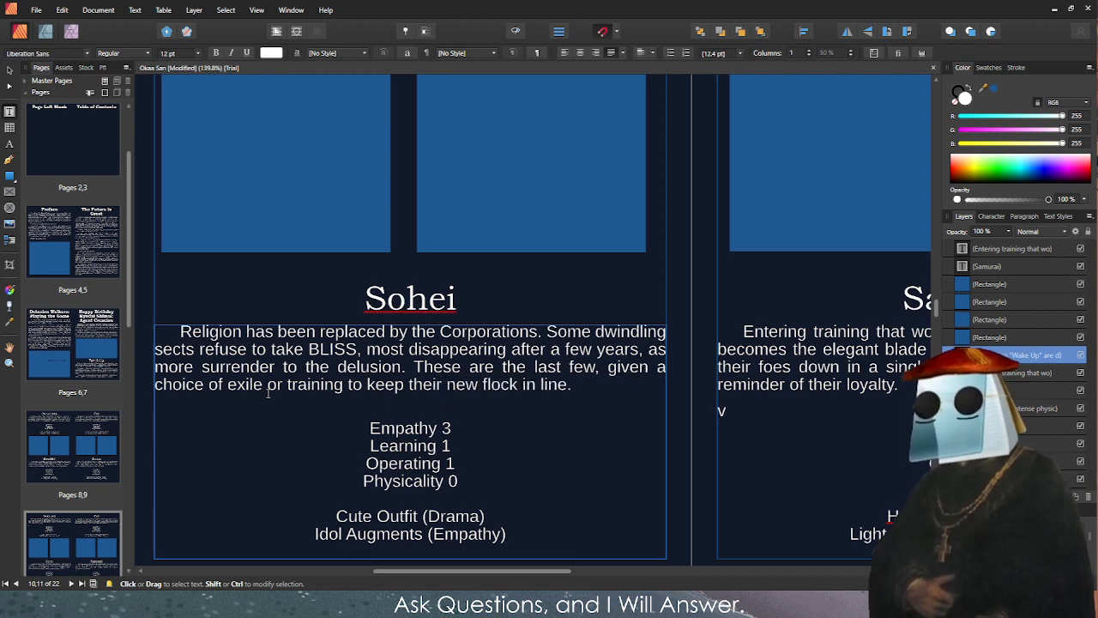
{"action": "key", "text": "Escape"}
{"action": "key", "text": "Escape"}
Replace the Sohei statistics with the copied Empathy 2, Learning 2, Operating 0, Physicality 1, removing the extra blank line beneath them.
{"action": "scroll", "coordinate": [284, 369], "scroll_direction": "down", "scroll_amount": 1}
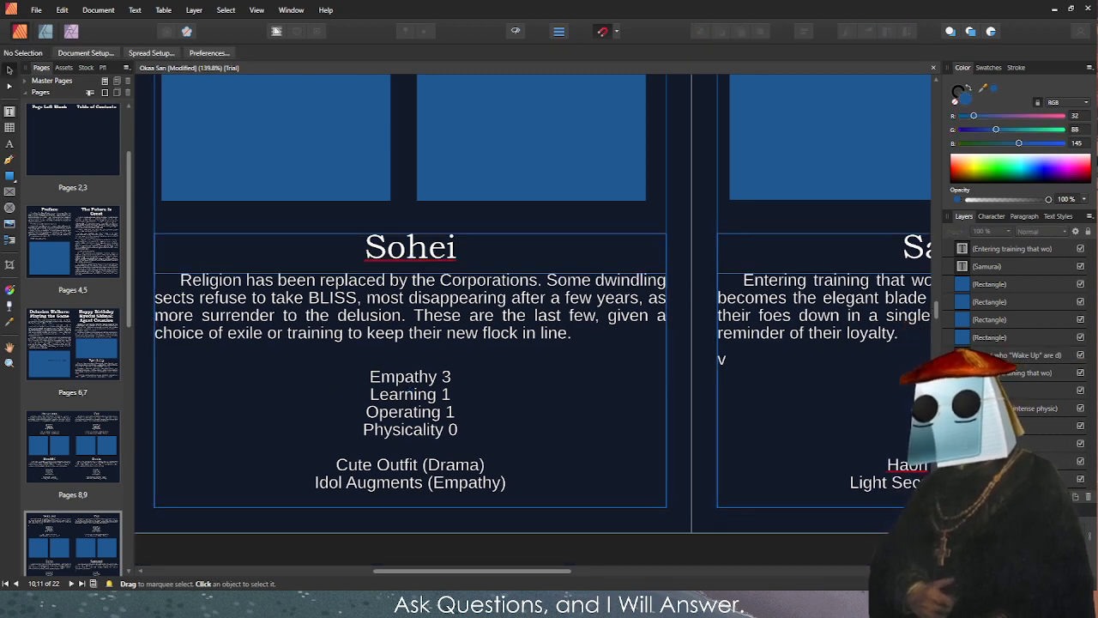
{"action": "left_click", "coordinate": [455, 433]}
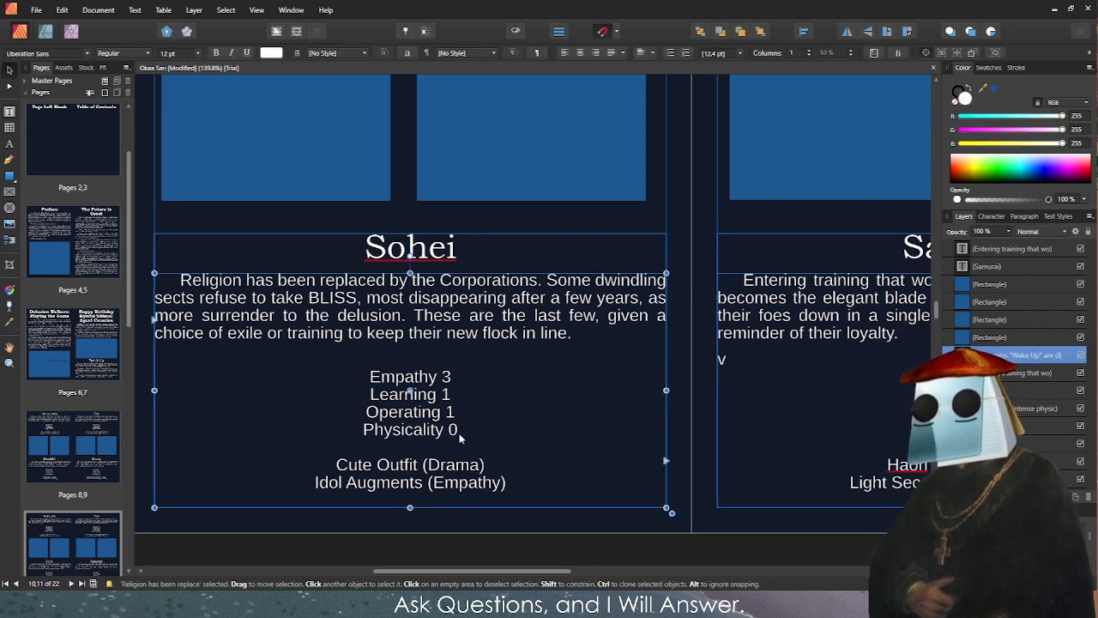
{"action": "left_click", "coordinate": [459, 429]}
{"action": "left_click_drag", "start_coordinate": [459, 429], "coordinate": [369, 379]}
{"action": "key", "text": "ctrl+v"}
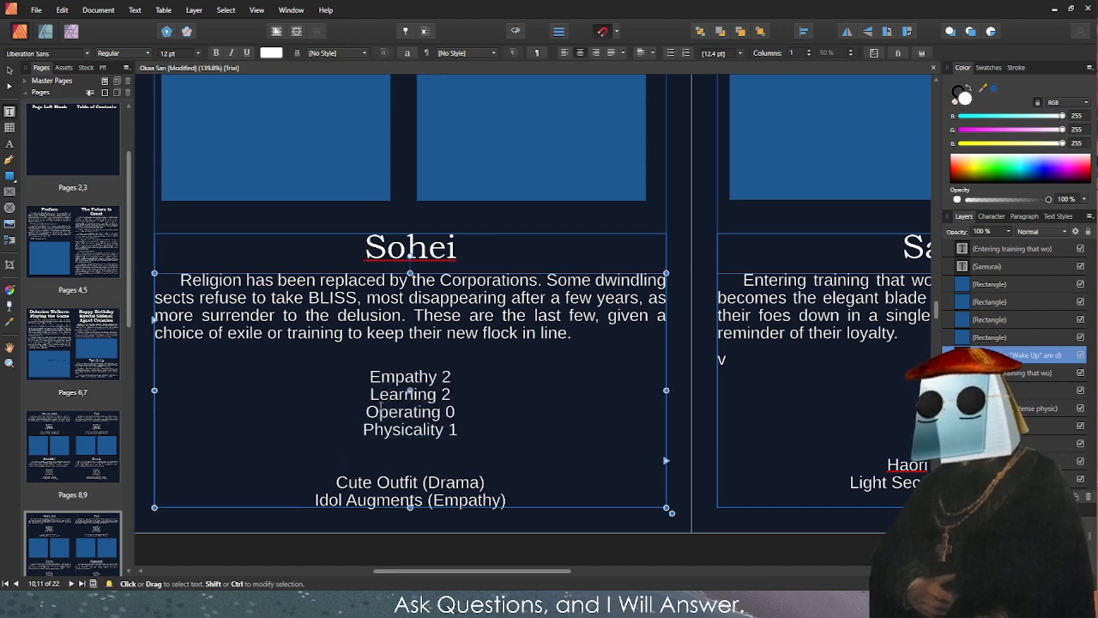
{"action": "key", "text": "BackSpace"}
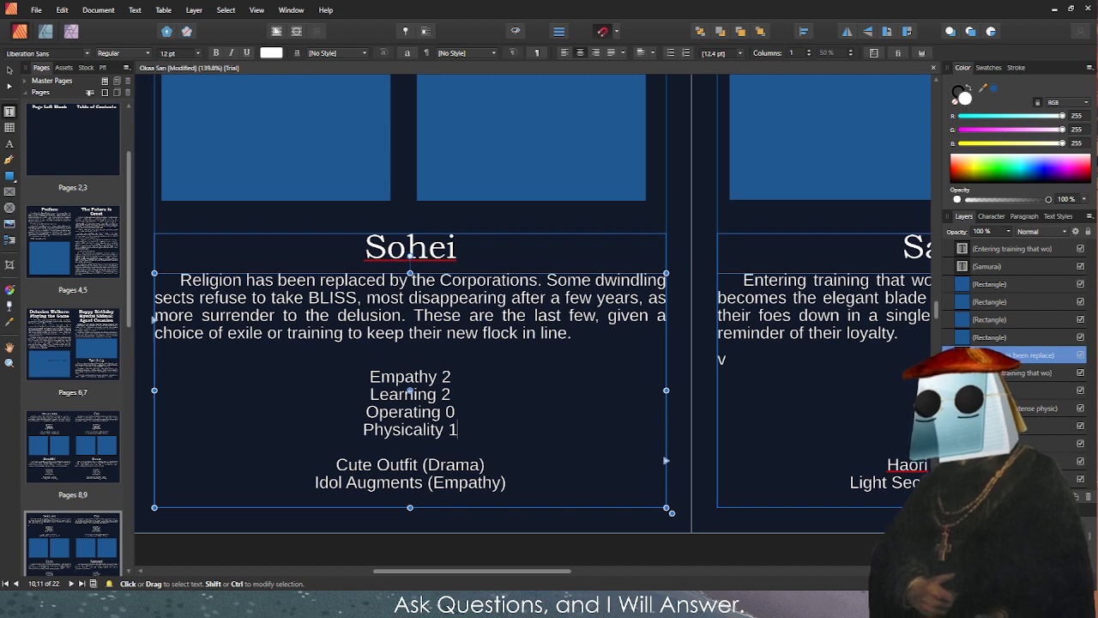
Replace the two Sohei equipment lines with "Holy Book (Logic)" and "Religious Symbol (Empathy)".
{"action": "left_click_drag", "start_coordinate": [506, 483], "coordinate": [335, 464]}
{"action": "type", "text": "Holy Book (Logic) Religious Symbol (Empathy)"}
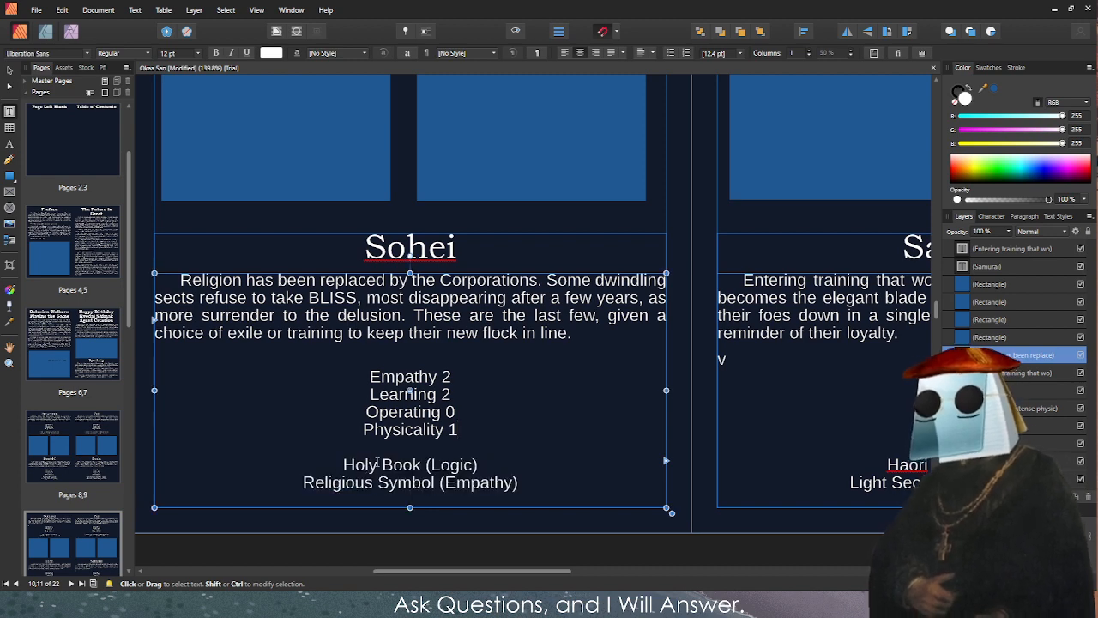
{"action": "type", "text": "v"}
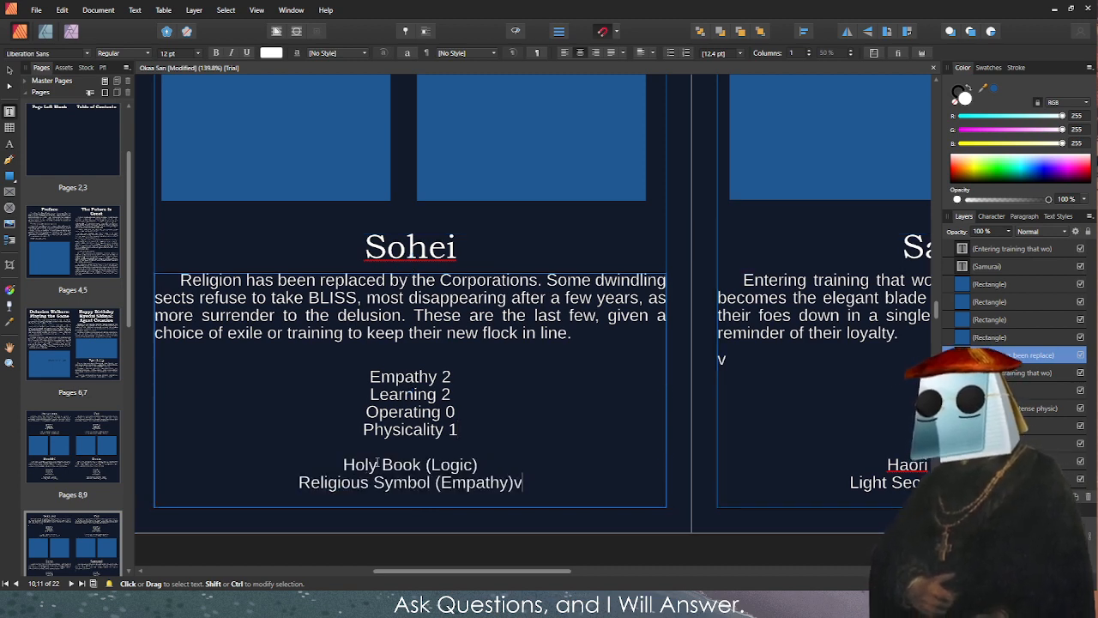
{"action": "key", "text": "BackSpace"}
{"action": "key", "text": "Escape"}
{"action": "key", "text": "v"}
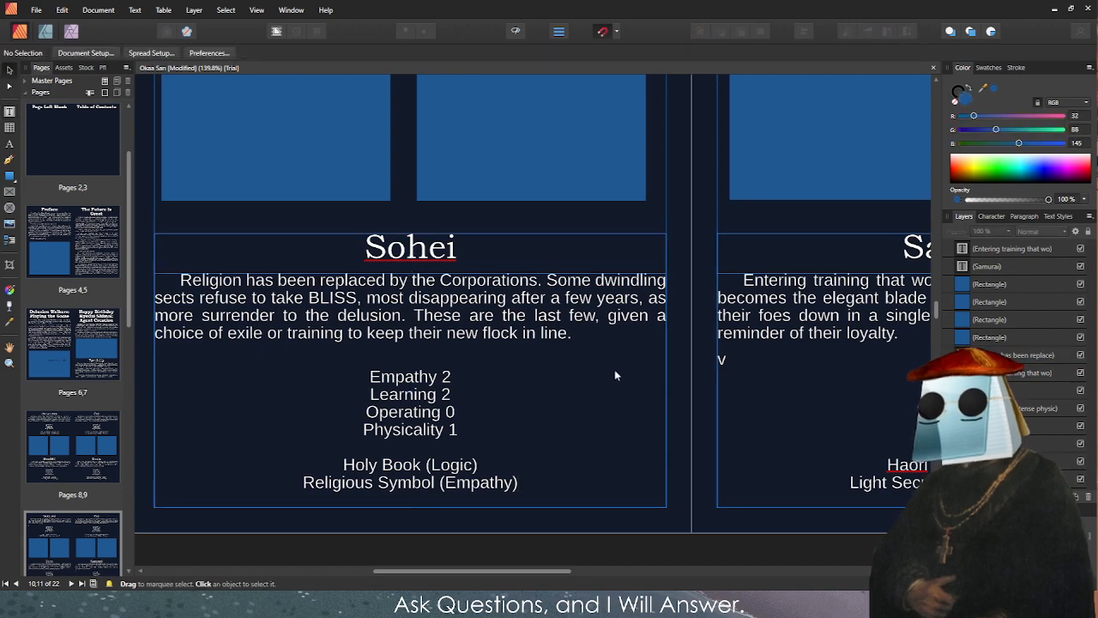
Change the Oni heading on the spread of pages 10 and 11 to "Tantei".
{"action": "scroll", "coordinate": [615, 375], "scroll_direction": "down", "scroll_amount": 5}
{"action": "scroll", "coordinate": [566, 302], "scroll_direction": "up", "scroll_amount": 5}
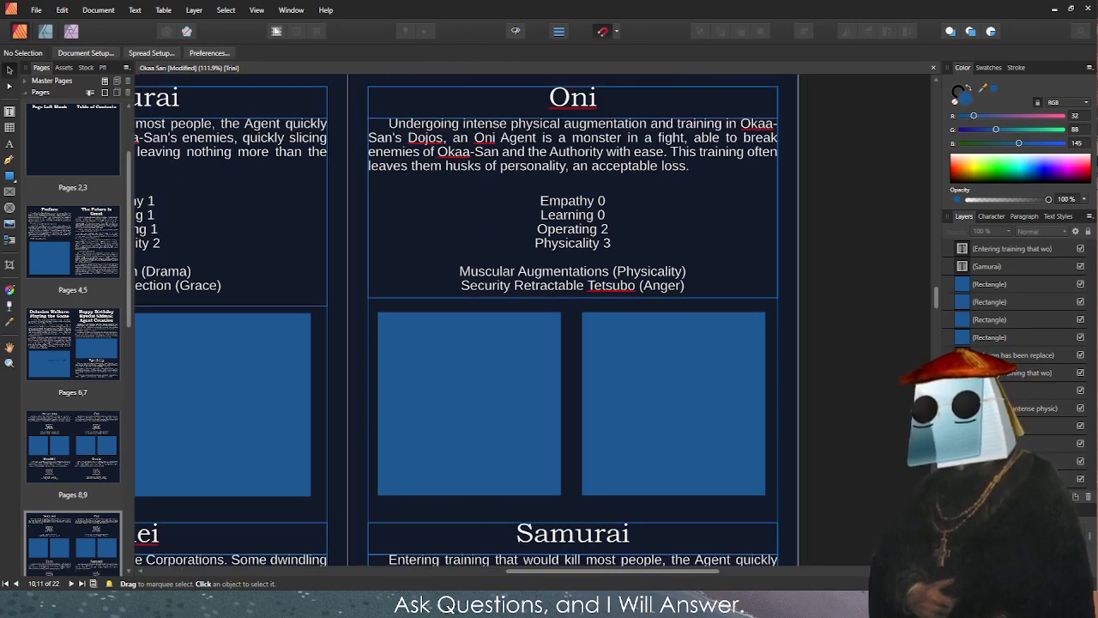
{"action": "scroll", "coordinate": [573, 343], "scroll_direction": "up", "scroll_amount": 2}
{"action": "double_click", "coordinate": [573, 148]}
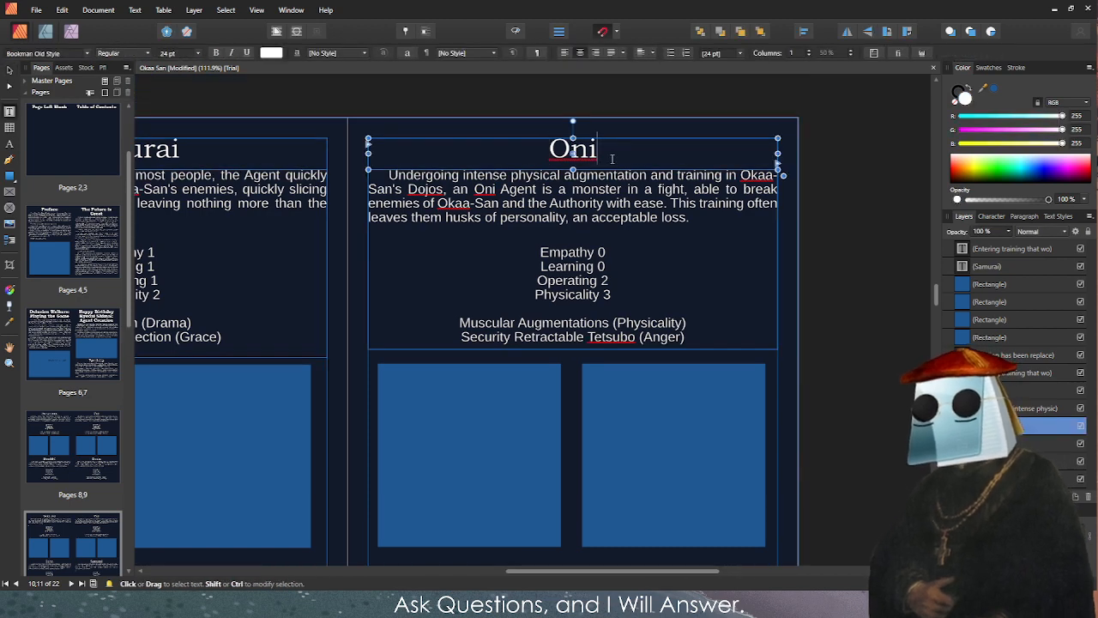
{"action": "double_click", "coordinate": [573, 151]}
{"action": "type", "text": "Tantei"}
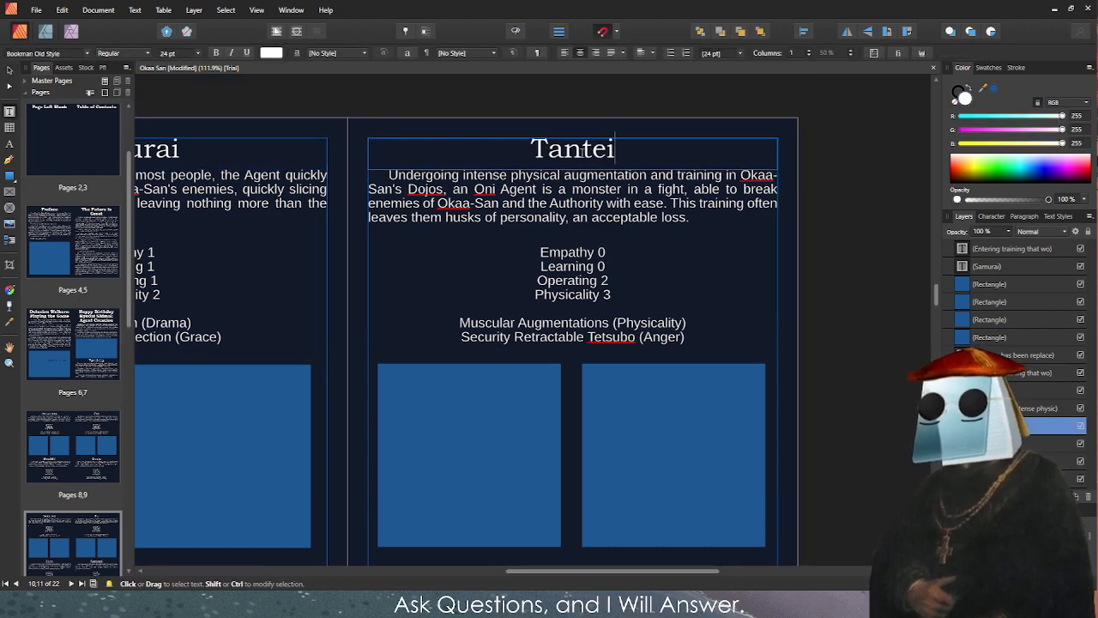
Delete the stray "v" under the Samurai description on page 11, beneath the Tantei entry, and deselect the frame.
{"action": "scroll", "coordinate": [420, 317], "scroll_direction": "down", "scroll_amount": 3}
{"action": "scroll", "coordinate": [450, 342], "scroll_direction": "up", "scroll_amount": 3}
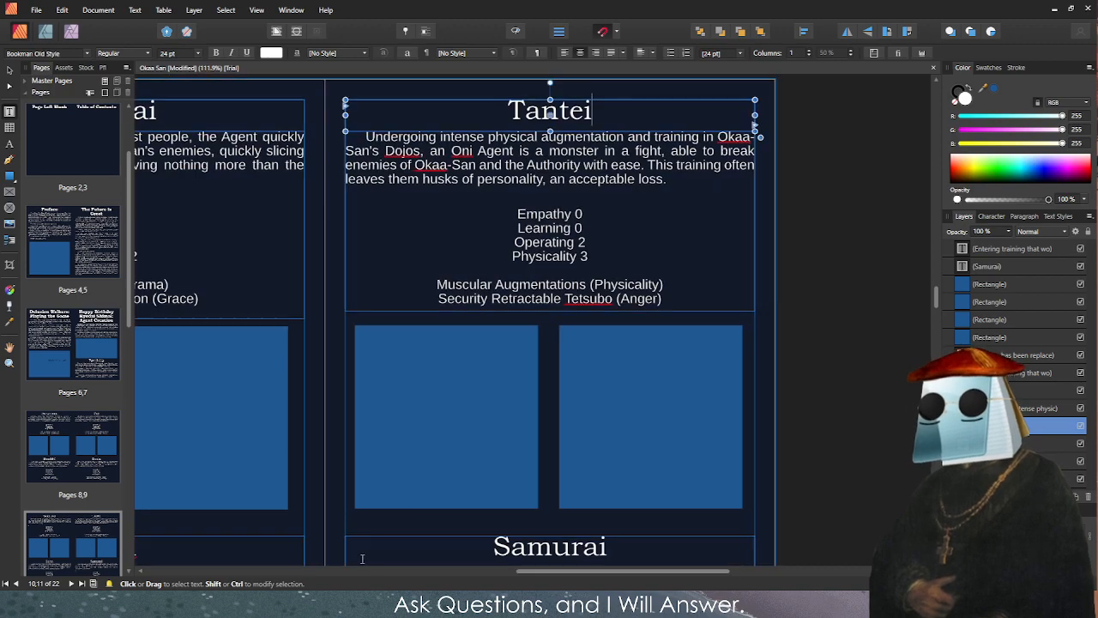
{"action": "scroll", "coordinate": [605, 337], "scroll_direction": "down", "scroll_amount": 3}
{"action": "scroll", "coordinate": [605, 337], "scroll_direction": "down", "scroll_amount": 4}
{"action": "scroll", "coordinate": [576, 240], "scroll_direction": "up", "scroll_amount": 3}
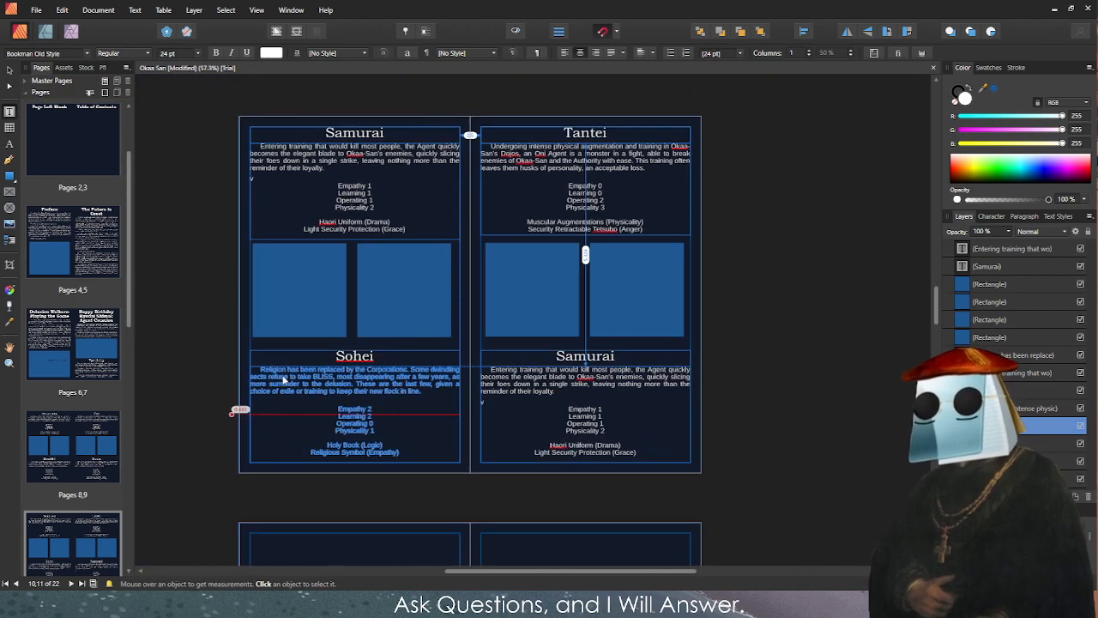
{"action": "scroll", "coordinate": [416, 359], "scroll_direction": "down", "scroll_amount": 3}
{"action": "scroll", "coordinate": [416, 360], "scroll_direction": "up", "scroll_amount": 5}
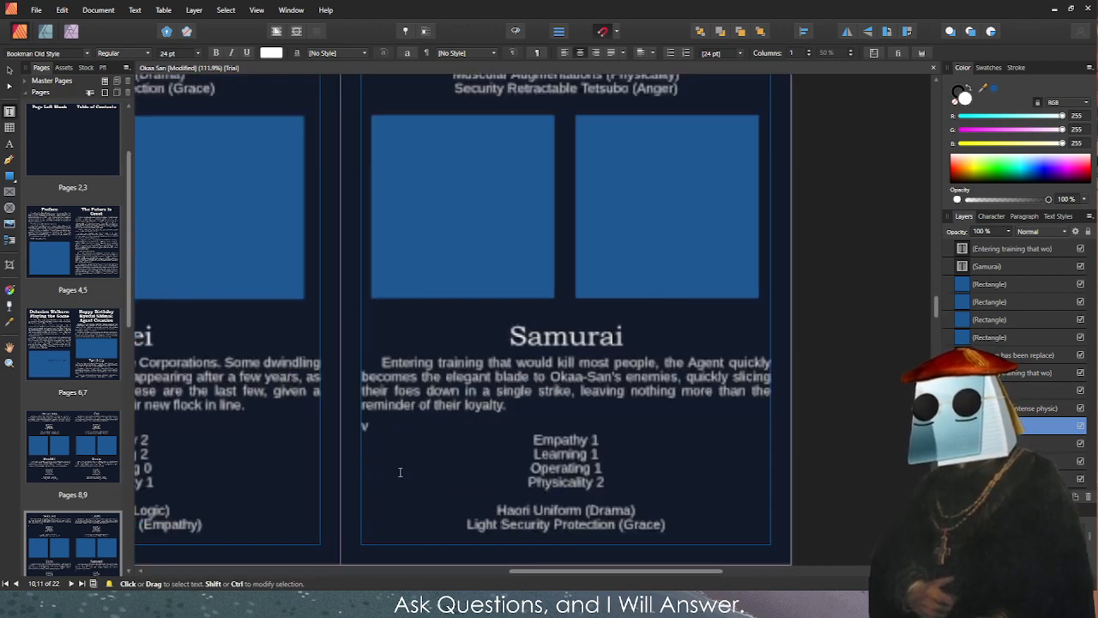
{"action": "left_click", "coordinate": [385, 428]}
{"action": "key", "text": "Escape"}
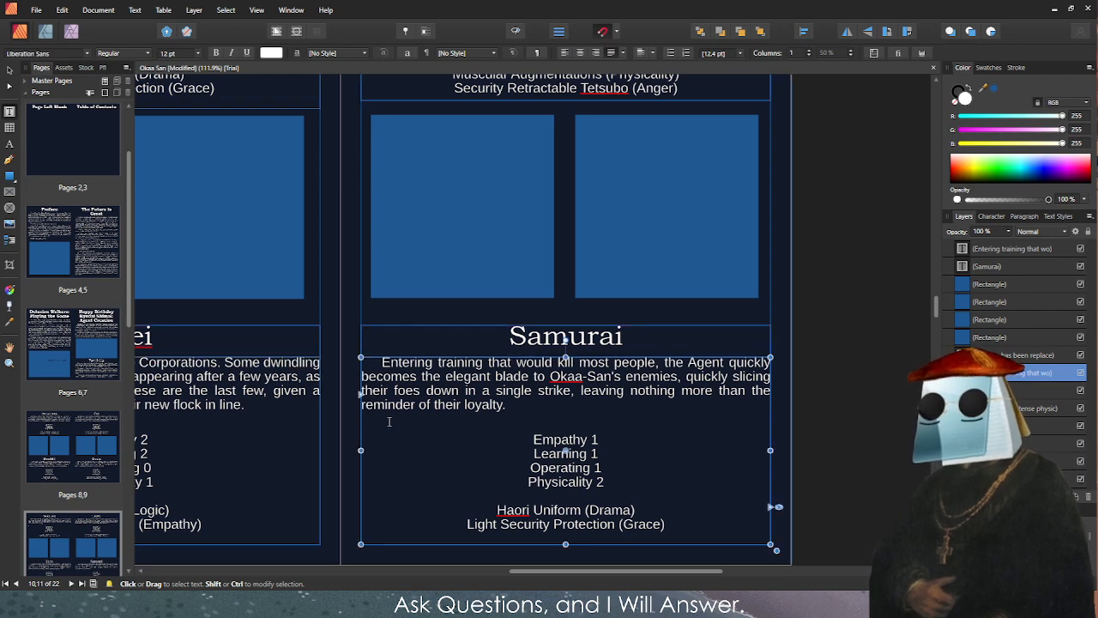
{"action": "left_click", "coordinate": [859, 242]}
{"action": "scroll", "coordinate": [781, 266], "scroll_direction": "up", "scroll_amount": 3}
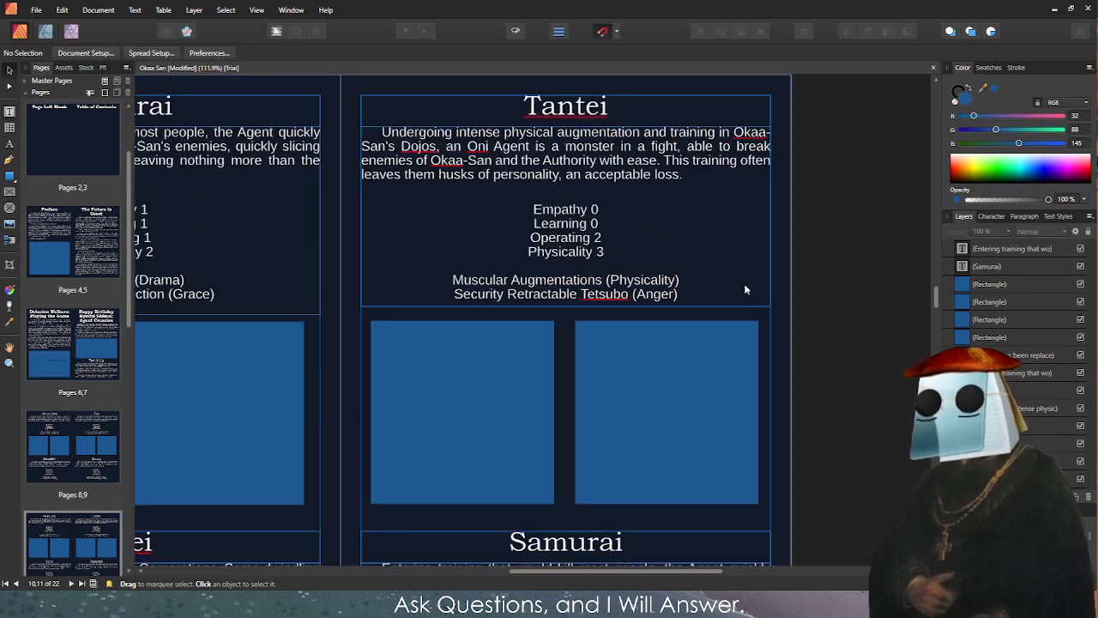
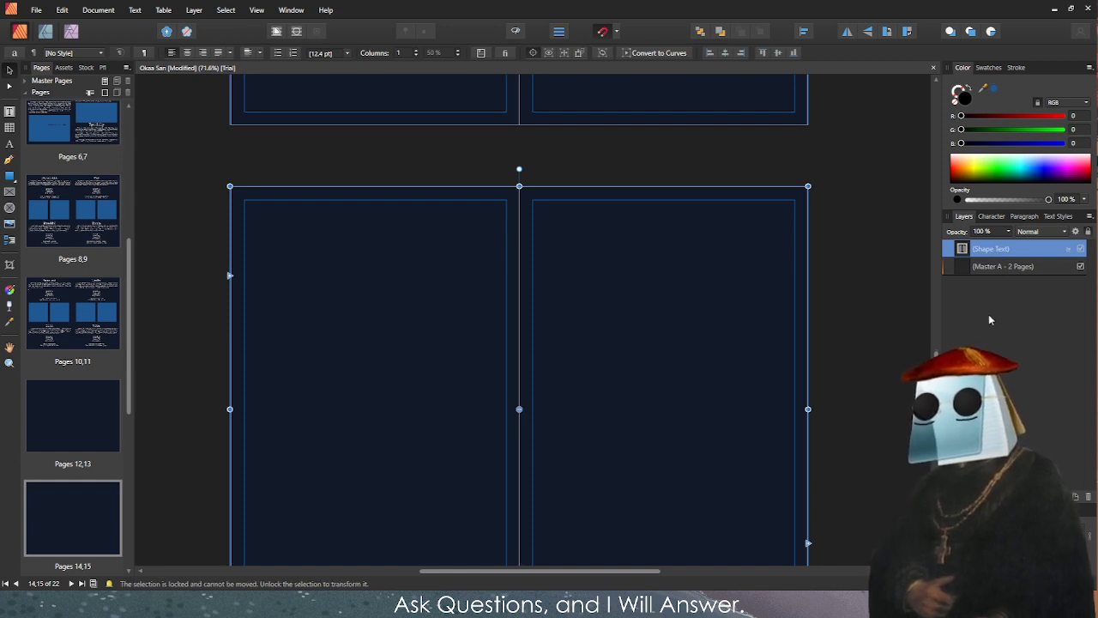
Delete the stray "v" under the Samurai description on page 10 and deselect the frame.
{"action": "left_click", "coordinate": [868, 350]}
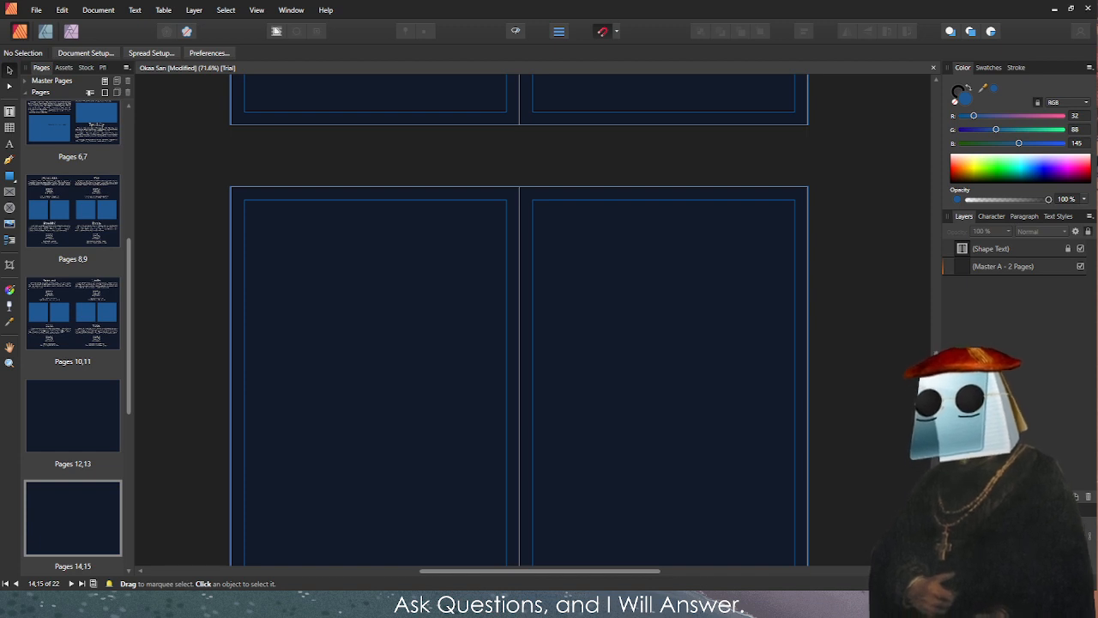
{"action": "scroll", "coordinate": [446, 289], "scroll_direction": "up", "scroll_amount": 2}
{"action": "scroll", "coordinate": [406, 291], "scroll_direction": "down", "scroll_amount": 3, "text": "ctrl"}
{"action": "scroll", "coordinate": [439, 385], "scroll_direction": "down", "scroll_amount": 2}
{"action": "scroll", "coordinate": [440, 382], "scroll_direction": "up", "scroll_amount": 8}
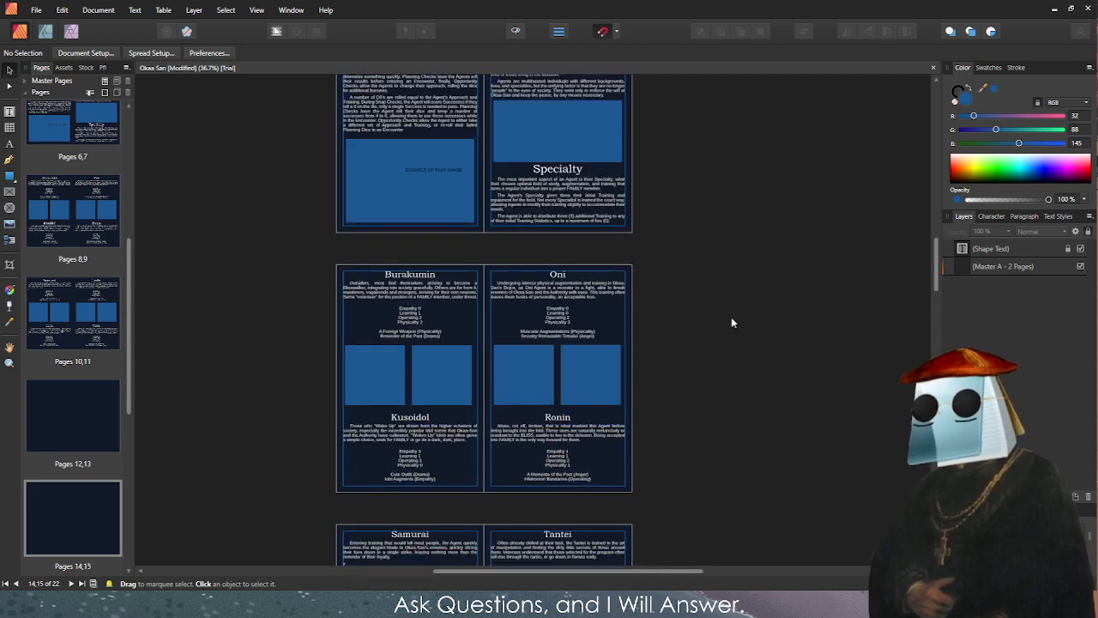
{"action": "scroll", "coordinate": [737, 316], "scroll_direction": "down", "scroll_amount": 2}
{"action": "scroll", "coordinate": [669, 304], "scroll_direction": "down", "scroll_amount": 1}
{"action": "scroll", "coordinate": [654, 301], "scroll_direction": "up", "scroll_amount": 4}
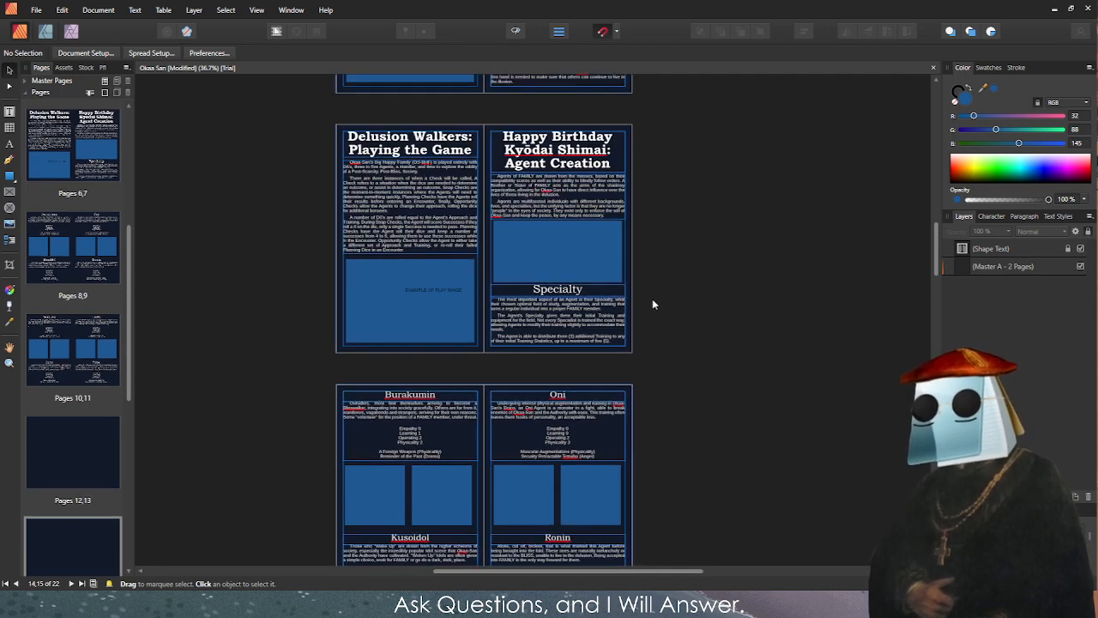
{"action": "scroll", "coordinate": [653, 300], "scroll_direction": "down", "scroll_amount": 1}
{"action": "scroll", "coordinate": [718, 331], "scroll_direction": "down", "scroll_amount": 3}
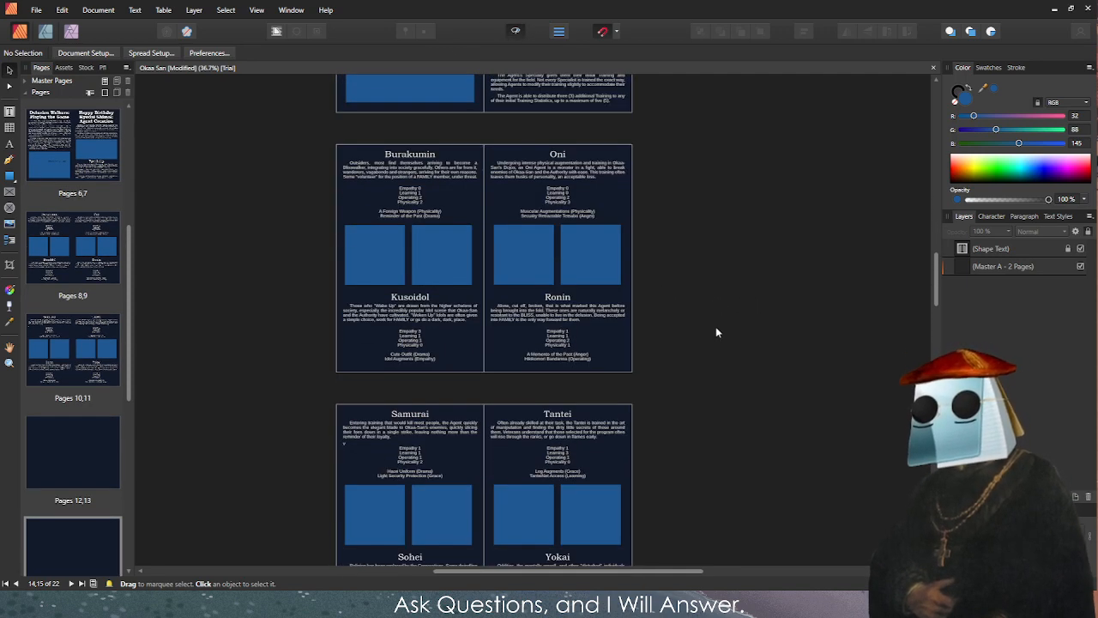
{"action": "scroll", "coordinate": [322, 358], "scroll_direction": "up", "scroll_amount": 3}
{"action": "double_click", "coordinate": [386, 360]}
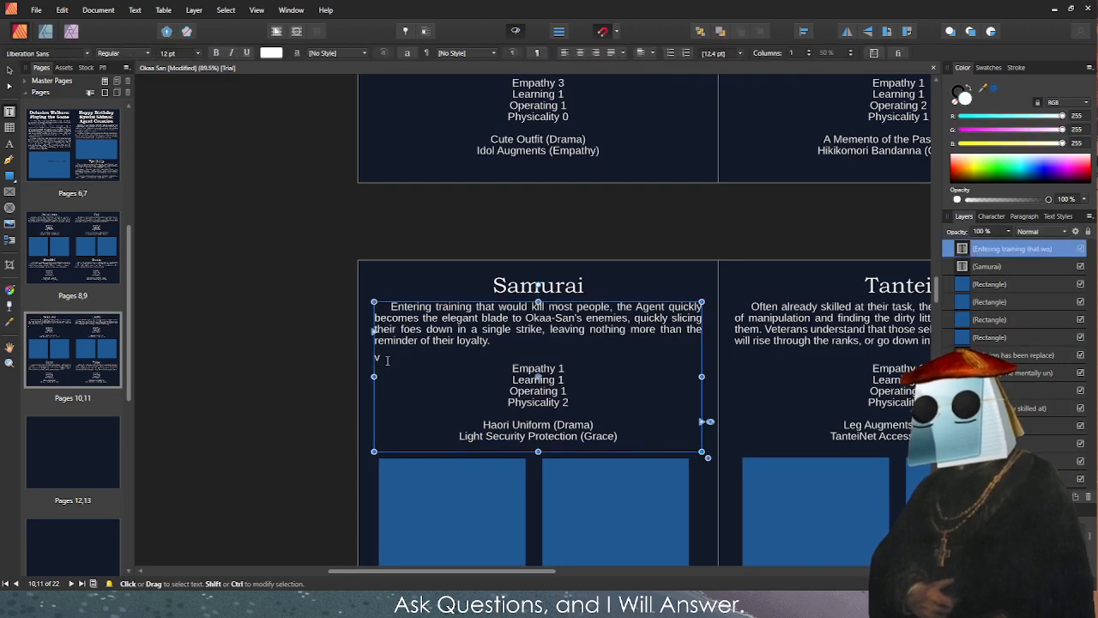
{"action": "key", "text": "Escape"}
{"action": "left_click", "coordinate": [231, 334]}
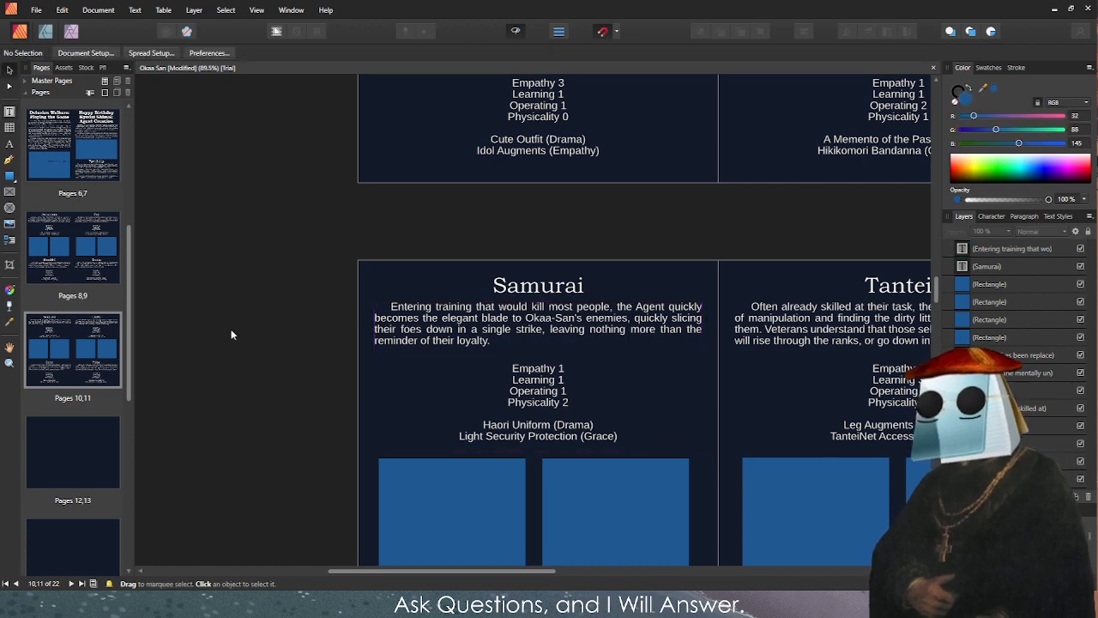
Examine the specialty entries on pages 8 to 11 and the blank spread that follows them.
{"action": "scroll", "coordinate": [258, 337], "scroll_direction": "down", "scroll_amount": 3}
{"action": "scroll", "coordinate": [441, 422], "scroll_direction": "down", "scroll_amount": 3}
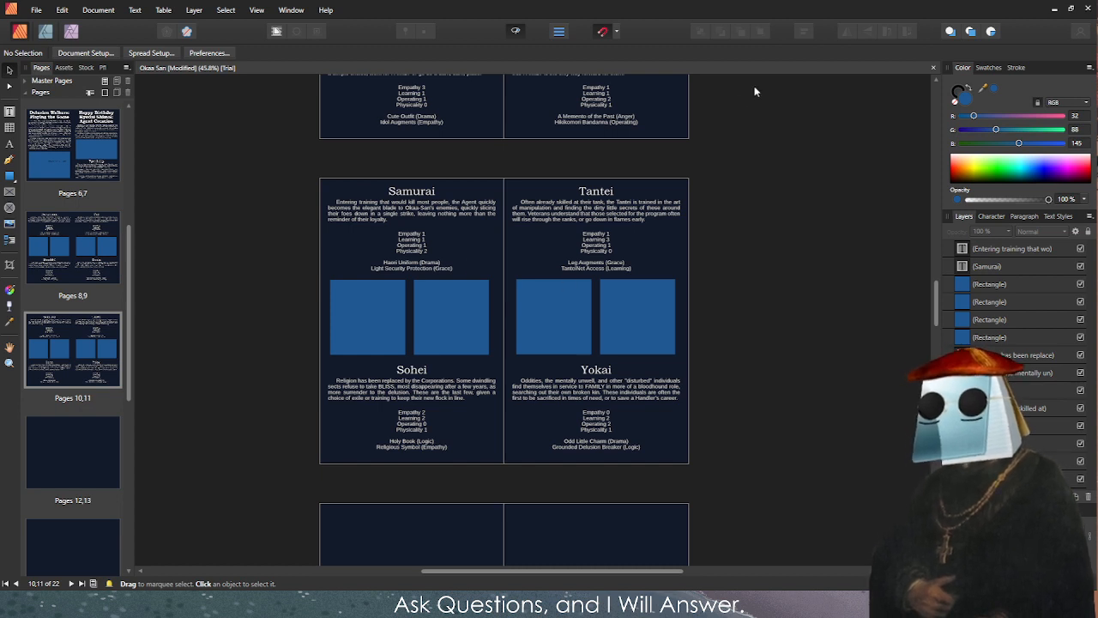
{"action": "scroll", "coordinate": [729, 256], "scroll_direction": "up", "scroll_amount": 3}
{"action": "scroll", "coordinate": [720, 256], "scroll_direction": "down", "scroll_amount": 4}
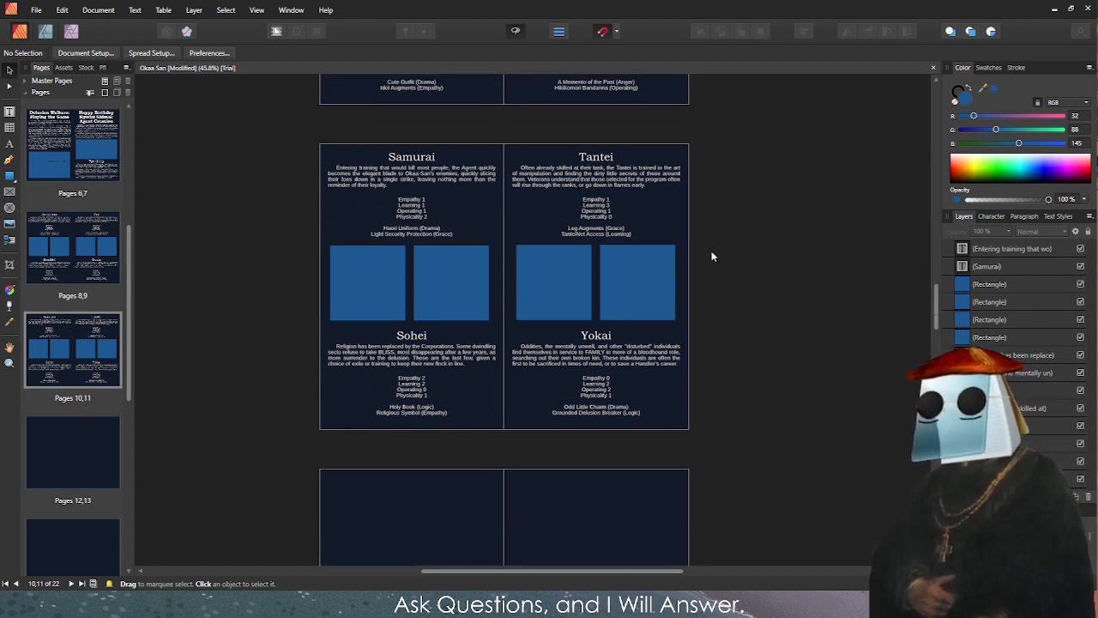
{"action": "key", "text": "t"}
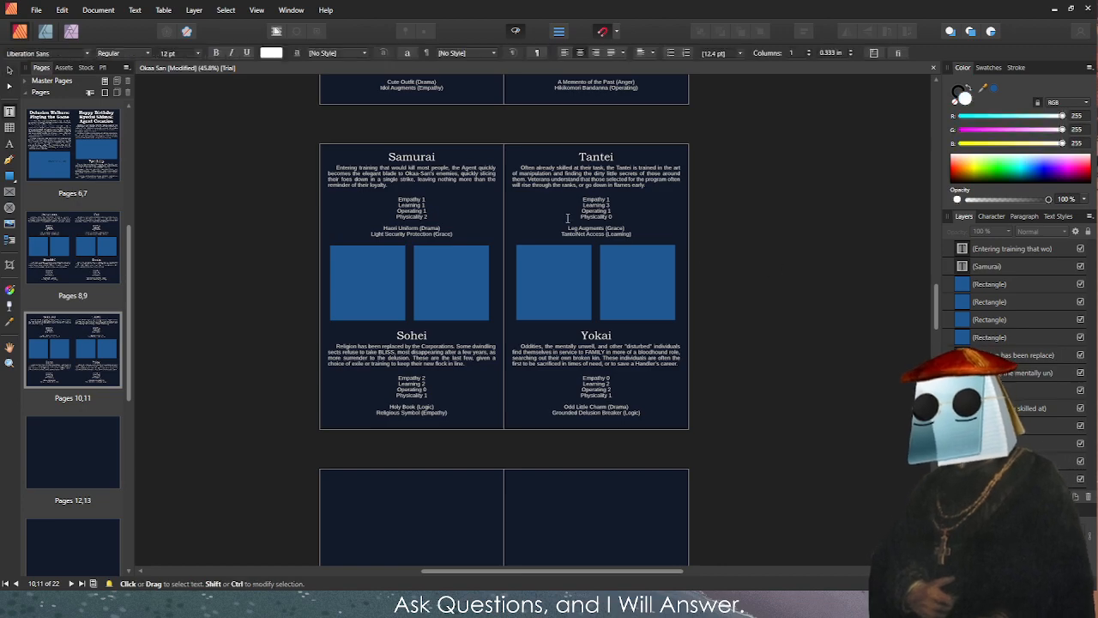
{"action": "scroll", "coordinate": [512, 194], "scroll_direction": "up", "scroll_amount": 6}
{"action": "scroll", "coordinate": [513, 195], "scroll_direction": "down", "scroll_amount": 5}
{"action": "scroll", "coordinate": [513, 195], "scroll_direction": "up", "scroll_amount": 5}
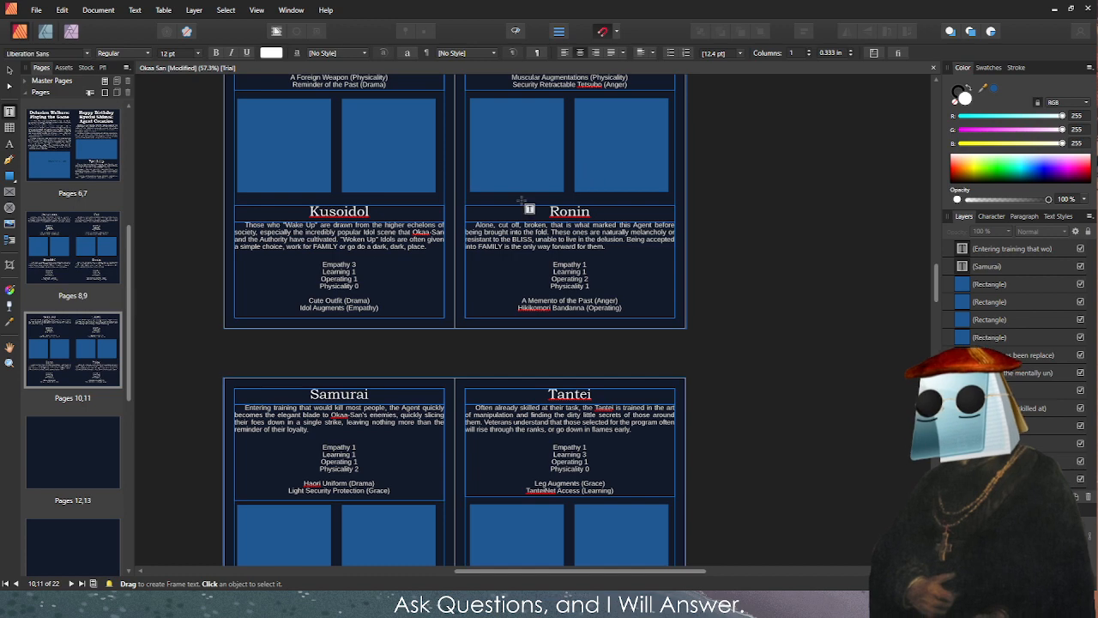
{"action": "left_click", "coordinate": [8, 70]}
{"action": "scroll", "coordinate": [481, 392], "scroll_direction": "down", "scroll_amount": 2}
{"action": "scroll", "coordinate": [481, 392], "scroll_direction": "down", "scroll_amount": 3}
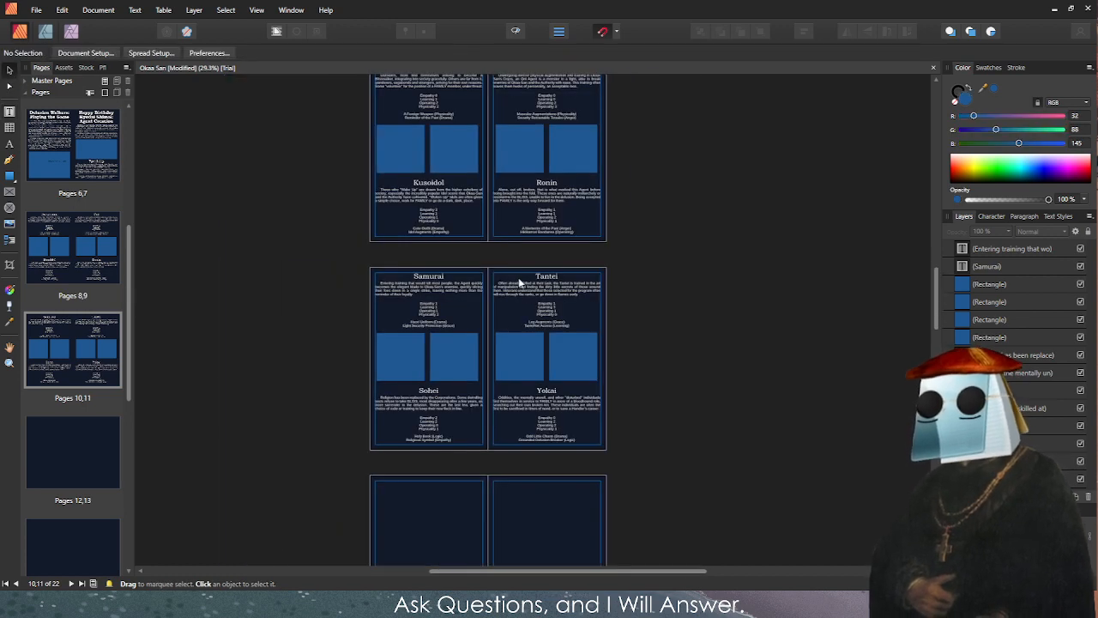
{"action": "scroll", "coordinate": [480, 392], "scroll_direction": "up", "scroll_amount": 3}
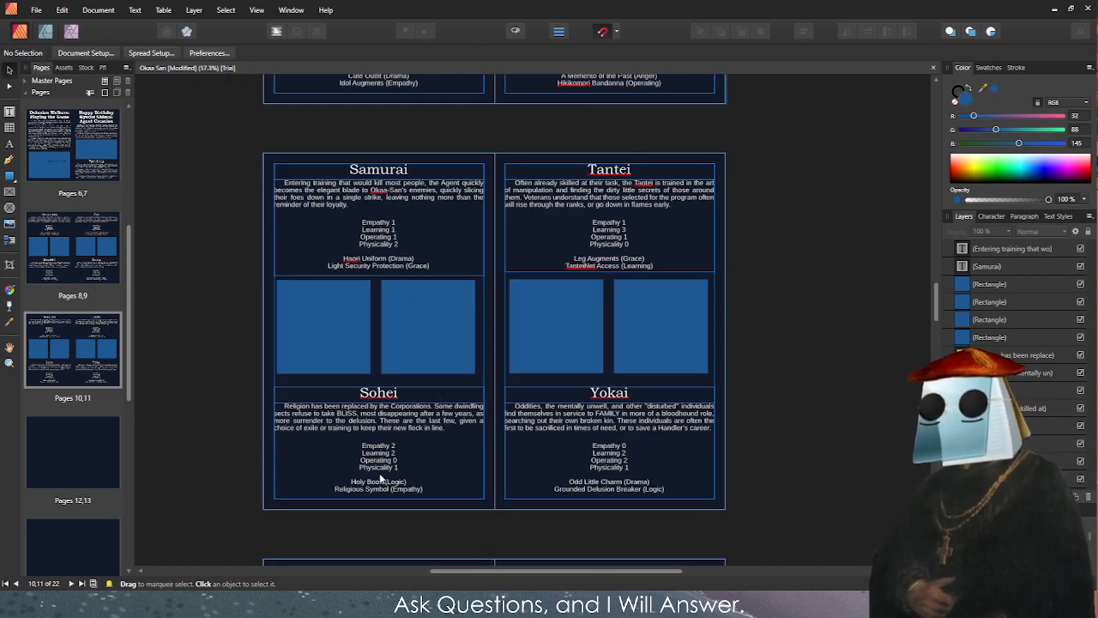
{"action": "scroll", "coordinate": [376, 476], "scroll_direction": "down", "scroll_amount": 2}
{"action": "scroll", "coordinate": [376, 476], "scroll_direction": "down", "scroll_amount": 2}
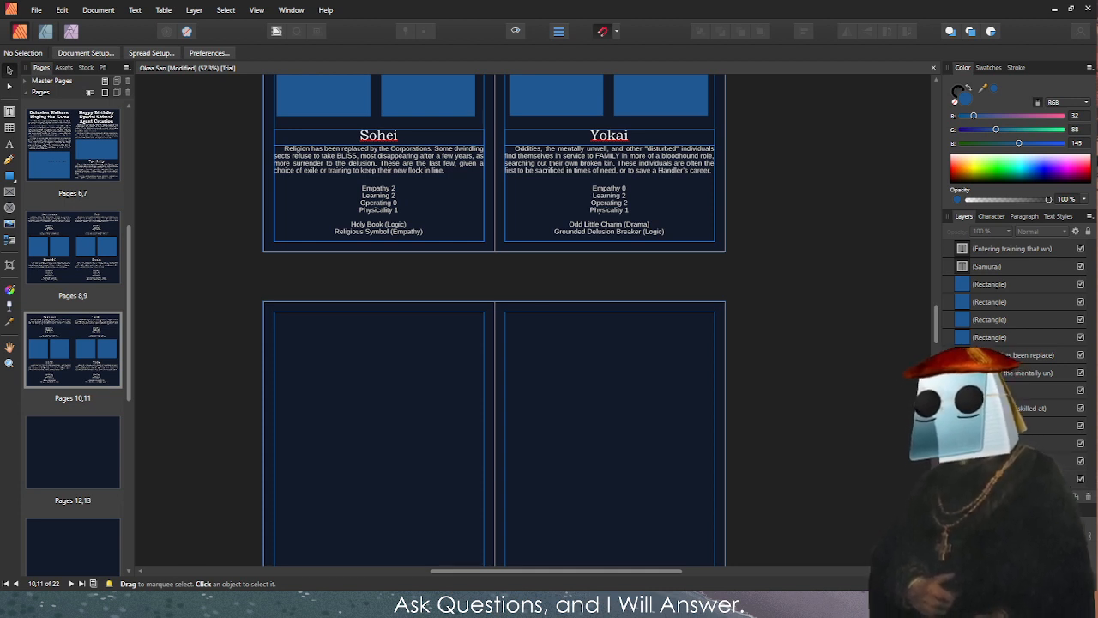
Copy the Specialty heading and its body text from page 7 to the top of blank page 12, aligned to the margins, and deselect them.
{"action": "scroll", "coordinate": [356, 346], "scroll_direction": "up", "scroll_amount": 7}
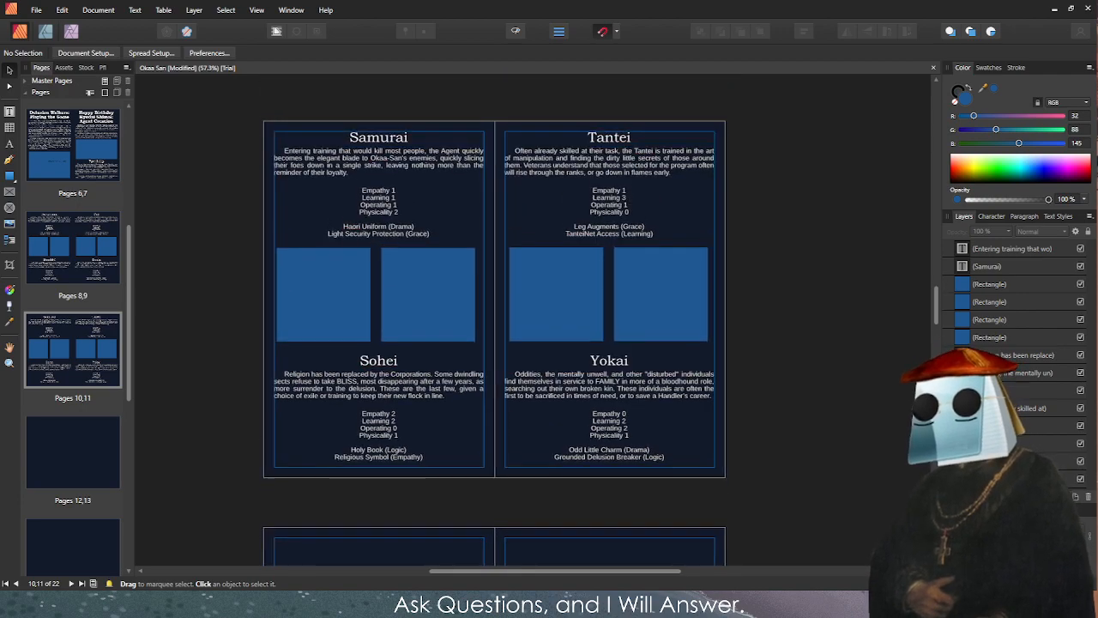
{"action": "scroll", "coordinate": [356, 346], "scroll_direction": "up", "scroll_amount": 10}
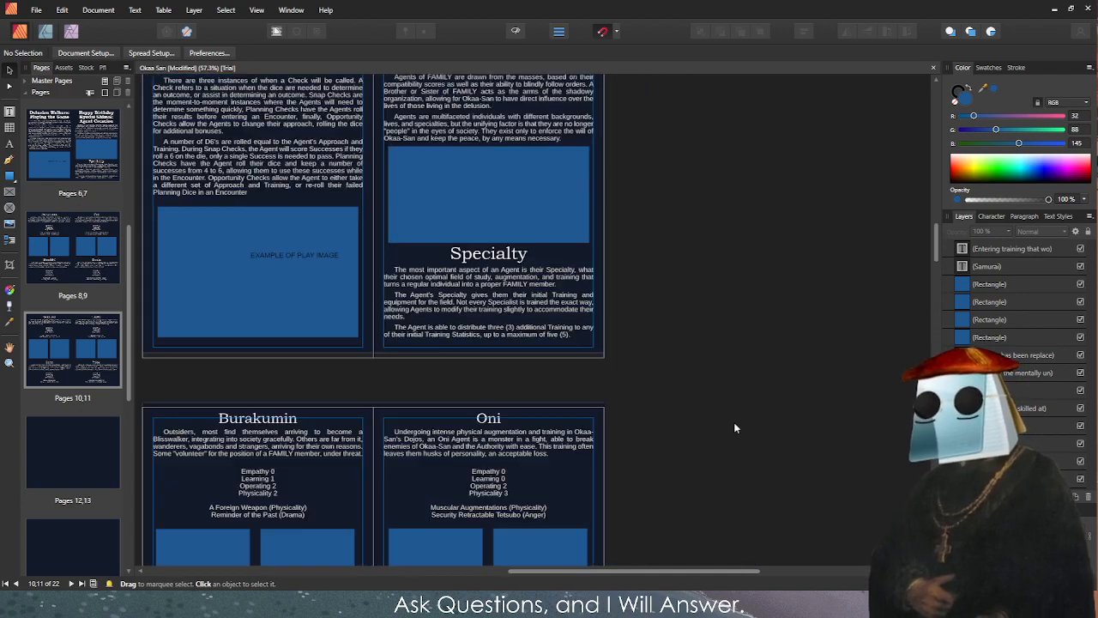
{"action": "left_click", "coordinate": [539, 297]}
{"action": "mouse_move", "coordinate": [543, 318]}
{"action": "left_mouse_down"}
{"action": "mouse_move", "coordinate": [563, 344]}
{"action": "mouse_move", "coordinate": [558, 424]}
{"action": "mouse_move", "coordinate": [487, 392]}
{"action": "mouse_move", "coordinate": [473, 357]}
{"action": "mouse_move", "coordinate": [392, 343]}
{"action": "mouse_move", "coordinate": [326, 416]}
{"action": "mouse_move", "coordinate": [326, 400]}
{"action": "left_mouse_up"}
{"action": "scroll", "coordinate": [557, 424], "scroll_direction": "down", "scroll_amount": 5}
{"action": "scroll", "coordinate": [526, 403], "scroll_direction": "down", "scroll_amount": 12}
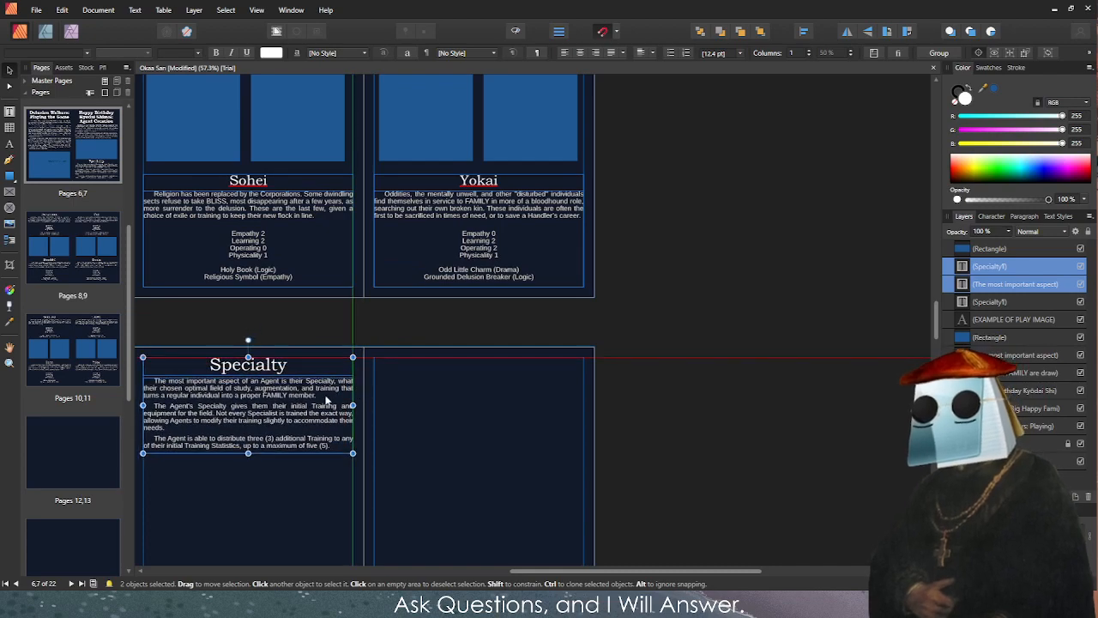
{"action": "left_click", "coordinate": [602, 381]}
Change the copied Specialty heading on page 12 to "Approaches and Training" and deselect its frame.
{"action": "scroll", "coordinate": [372, 410], "scroll_direction": "up", "scroll_amount": 5}
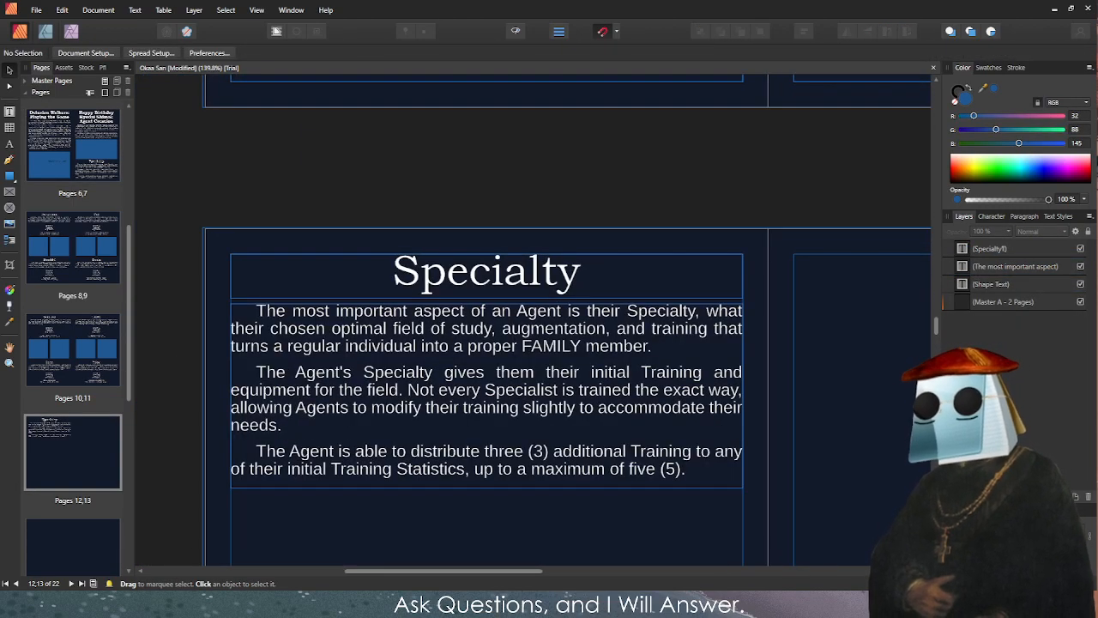
{"action": "left_click", "coordinate": [362, 272]}
{"action": "double_click", "coordinate": [363, 272]}
{"action": "type", "text": "Approaches and"}
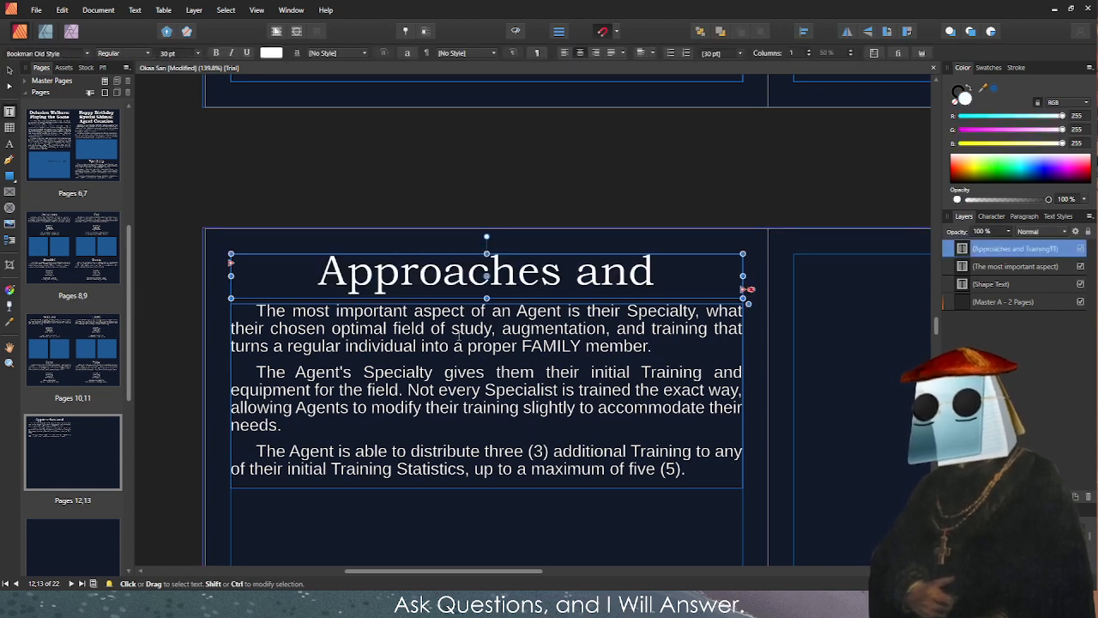
{"action": "scroll", "coordinate": [359, 367], "scroll_direction": "down", "scroll_amount": 2}
{"action": "key", "text": "Escape"}
{"action": "key", "text": "v"}
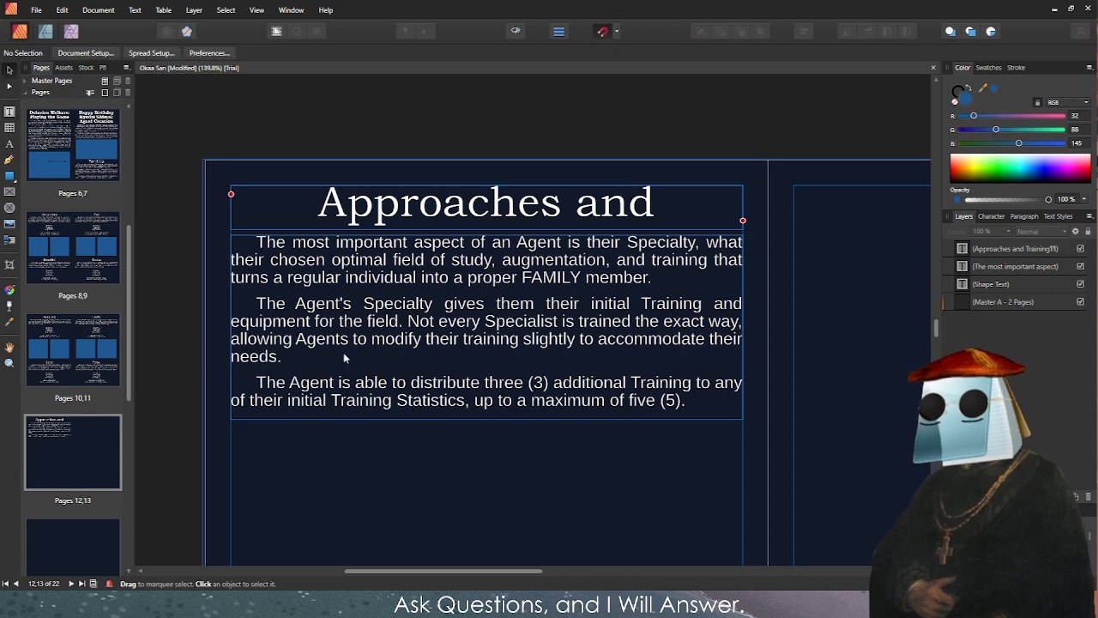
Move the page 12 body text down and extend the heading frame downward to fit both lines of the heading.
{"action": "left_click", "coordinate": [344, 352]}
{"action": "left_click_drag", "start_coordinate": [344, 352], "coordinate": [349, 454]}
{"action": "left_click", "coordinate": [498, 233]}
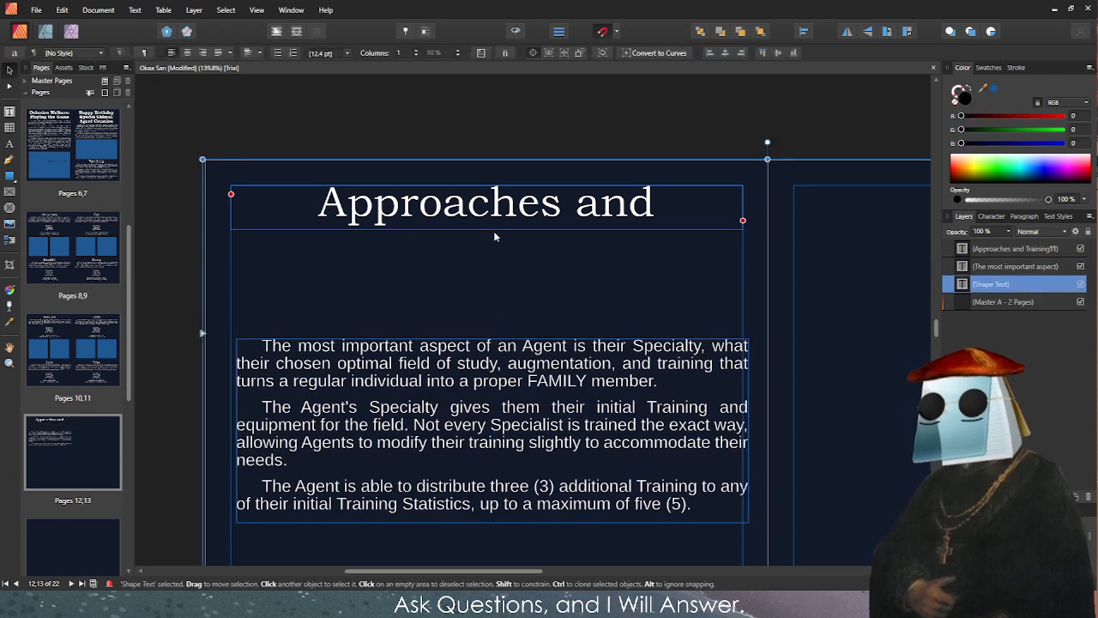
{"action": "left_click", "coordinate": [494, 229]}
{"action": "left_click_drag", "start_coordinate": [486, 229], "coordinate": [487, 329]}
Delete the stray "v" and its line under the Approaches and Training heading, and shorten the heading frame to fit its two lines.
{"action": "double_click", "coordinate": [495, 310]}
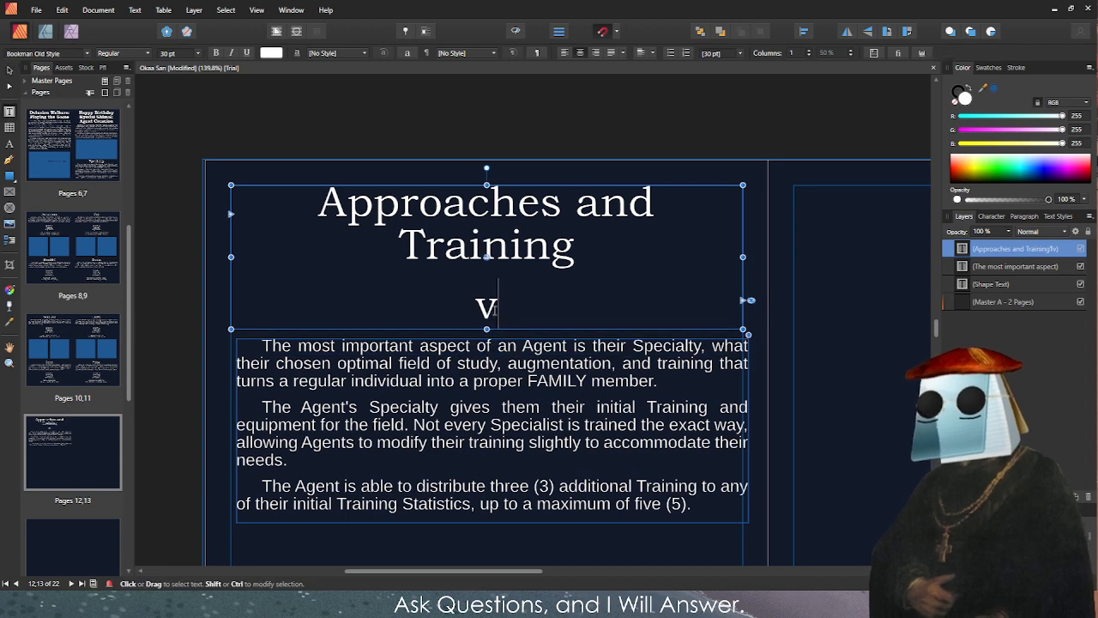
{"action": "key", "text": "BackSpace"}
{"action": "key", "text": "BackSpace"}
{"action": "key", "text": "Escape"}
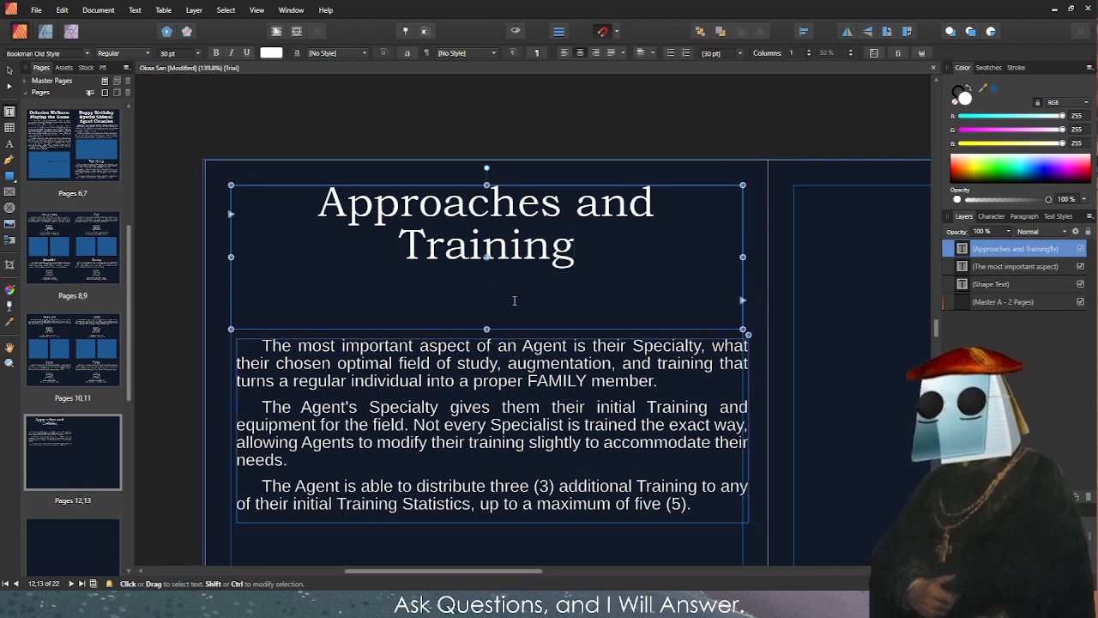
{"action": "left_click_drag", "start_coordinate": [486, 334], "coordinate": [486, 275]}
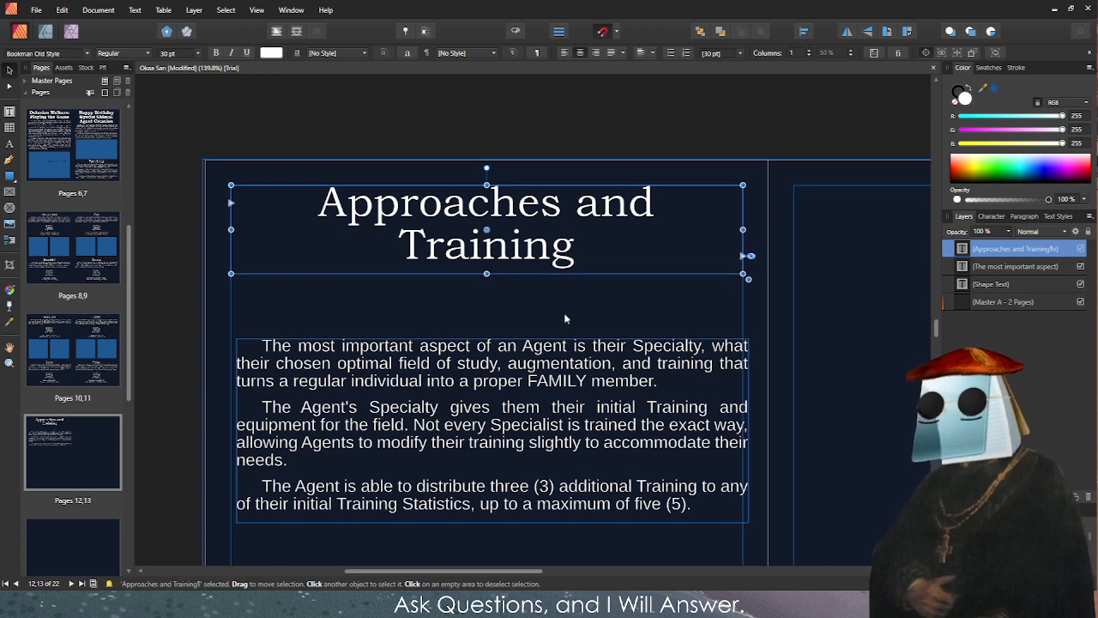
Move the body text frame up directly beneath the Approaches and Training heading, aligned to the margins, and deselect it.
{"action": "left_click", "coordinate": [564, 313]}
{"action": "left_click_drag", "start_coordinate": [482, 365], "coordinate": [475, 305]}
{"action": "key", "text": "Escape"}
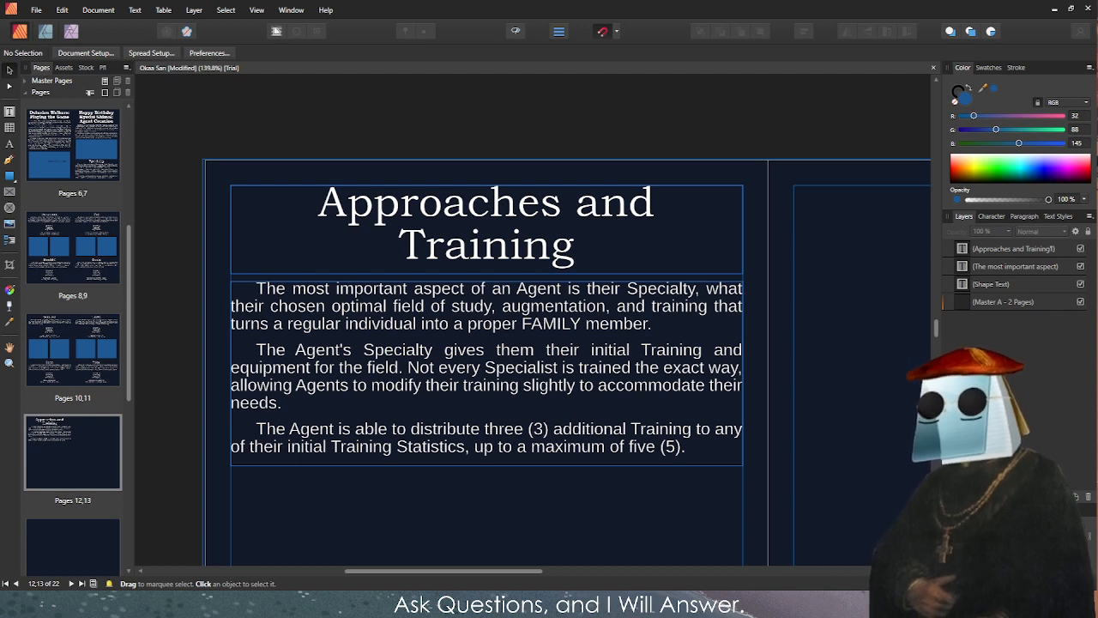
Replace the body text under the heading with the copied Approaches description and extend the frame downward to fit all three paragraphs.
{"action": "left_click", "coordinate": [300, 387]}
{"action": "triple_click", "coordinate": [300, 385]}
{"action": "key", "text": "ctrl+a"}
{"action": "key", "text": "ctrl+v"}
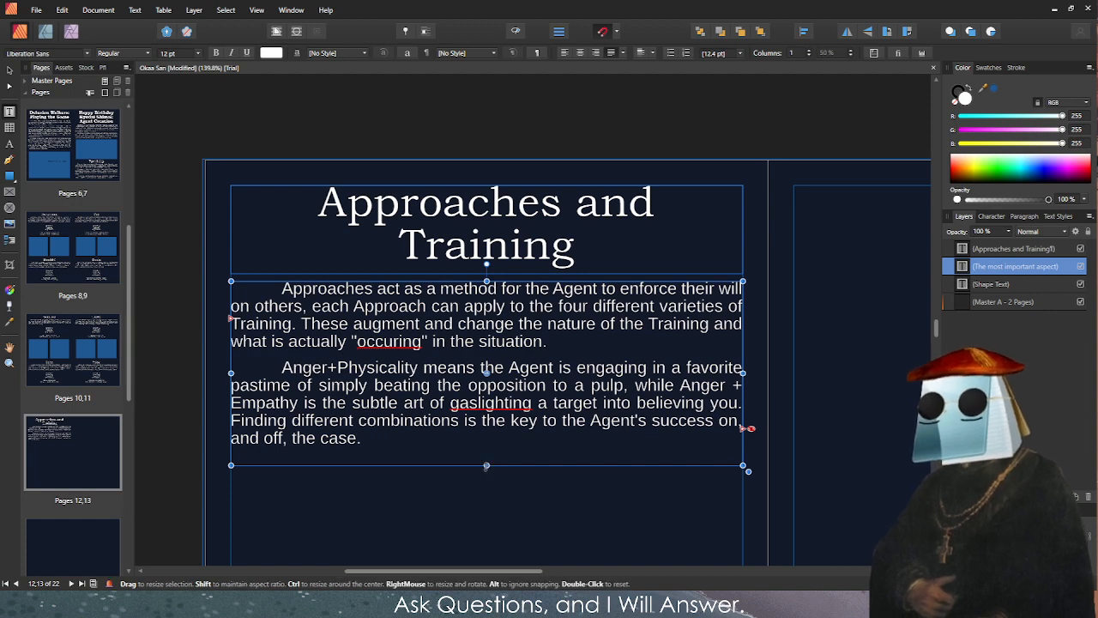
{"action": "left_click_drag", "start_coordinate": [486, 466], "coordinate": [450, 445]}
Remove the extra indent at the start of each of the three Approaches paragraphs and deselect the frame.
{"action": "left_click", "coordinate": [273, 187]}
{"action": "key", "text": "BackSpace"}
{"action": "key", "text": "Down"}
{"action": "key", "text": "Down"}
{"action": "key", "text": "Down"}
{"action": "key", "text": "Down"}
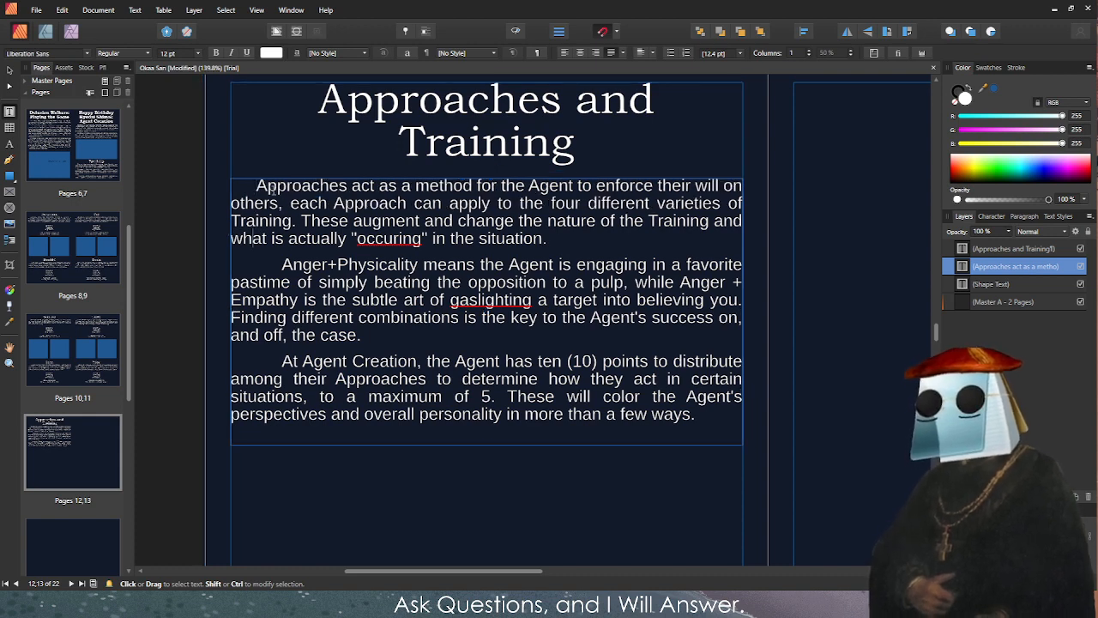
{"action": "key", "text": "Delete"}
{"action": "key", "text": "Down"}
{"action": "key", "text": "Down"}
{"action": "key", "text": "Down"}
{"action": "key", "text": "Down"}
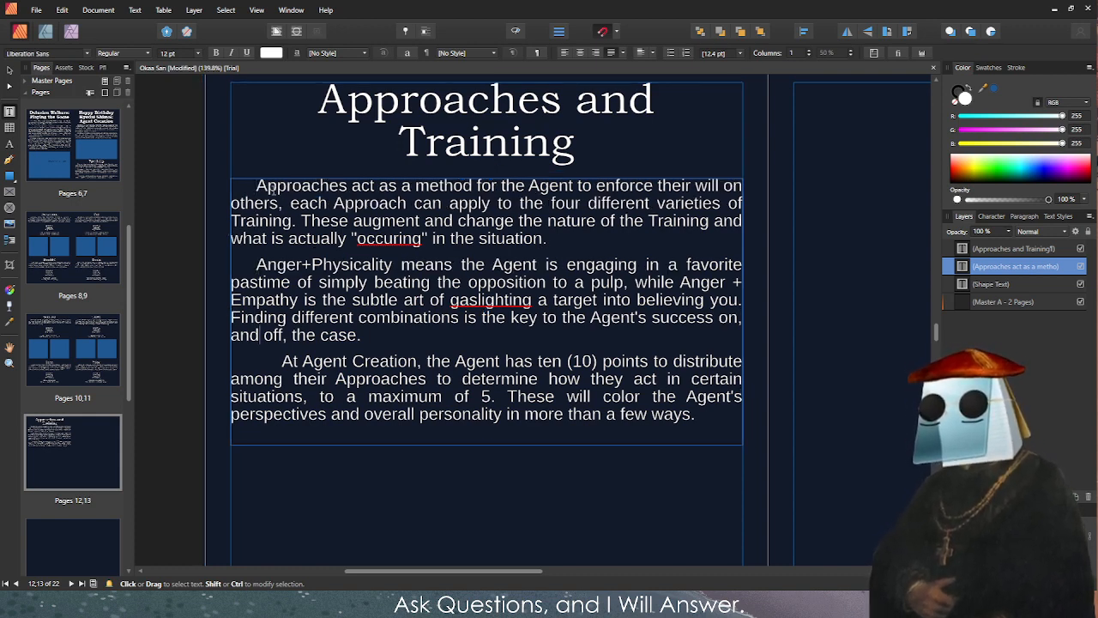
{"action": "key", "text": "Right"}
{"action": "key", "text": "BackSpace"}
{"action": "key", "text": "Escape"}
{"action": "left_click", "coordinate": [218, 188]}
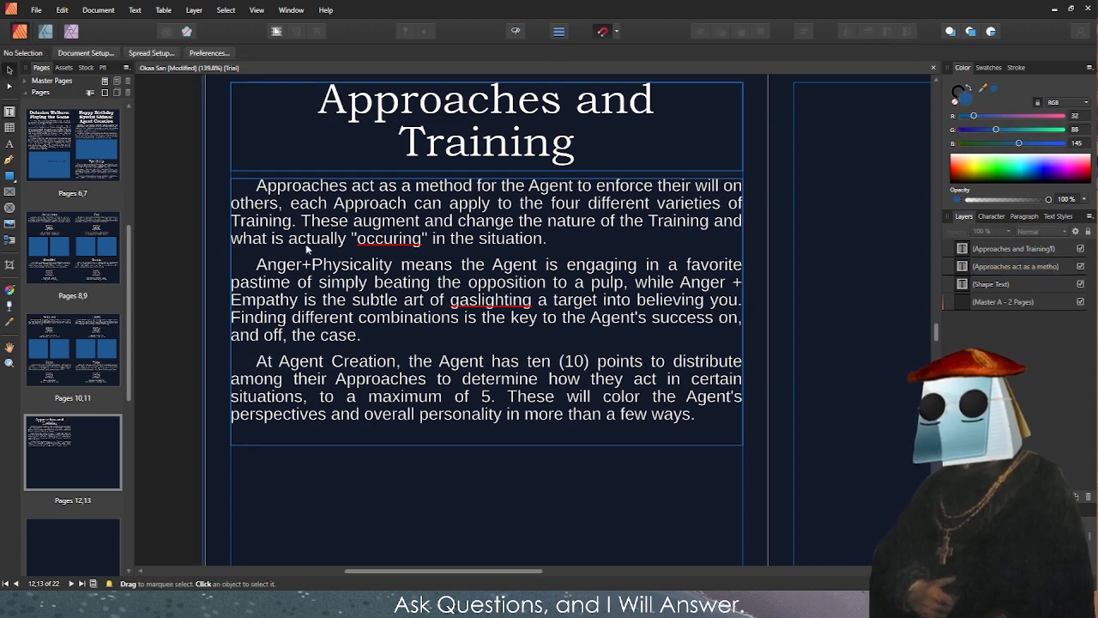
Correct "occuring" to "occurring" in the first Approaches paragraph and deselect the frame.
{"action": "left_click", "coordinate": [378, 243]}
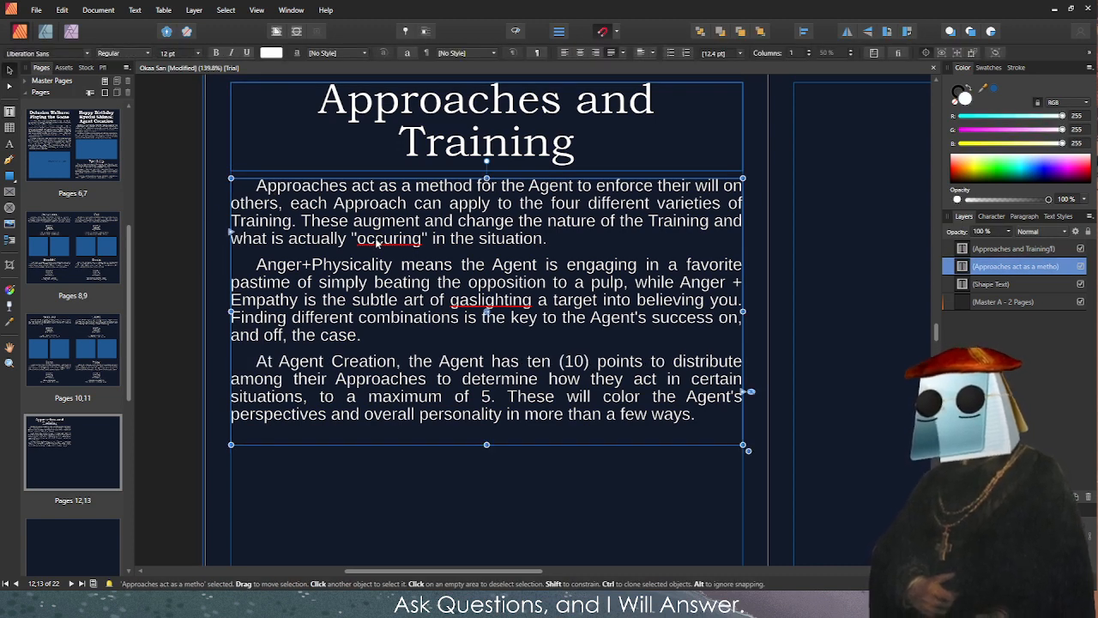
{"action": "triple_click", "coordinate": [377, 244]}
{"action": "double_click", "coordinate": [372, 243]}
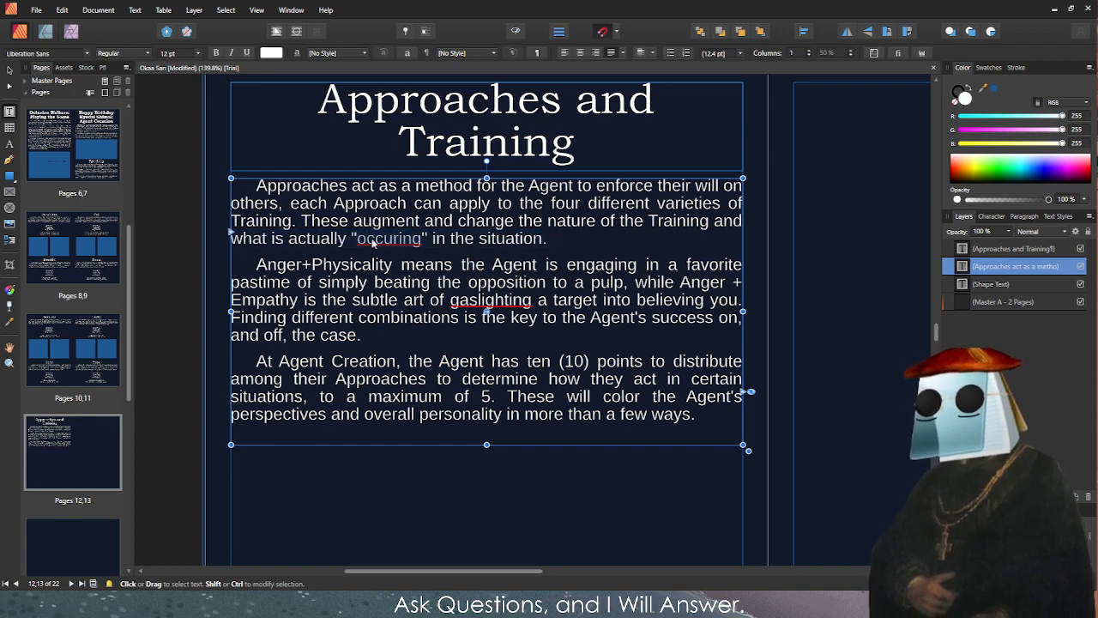
{"action": "type", "text": "occurring"}
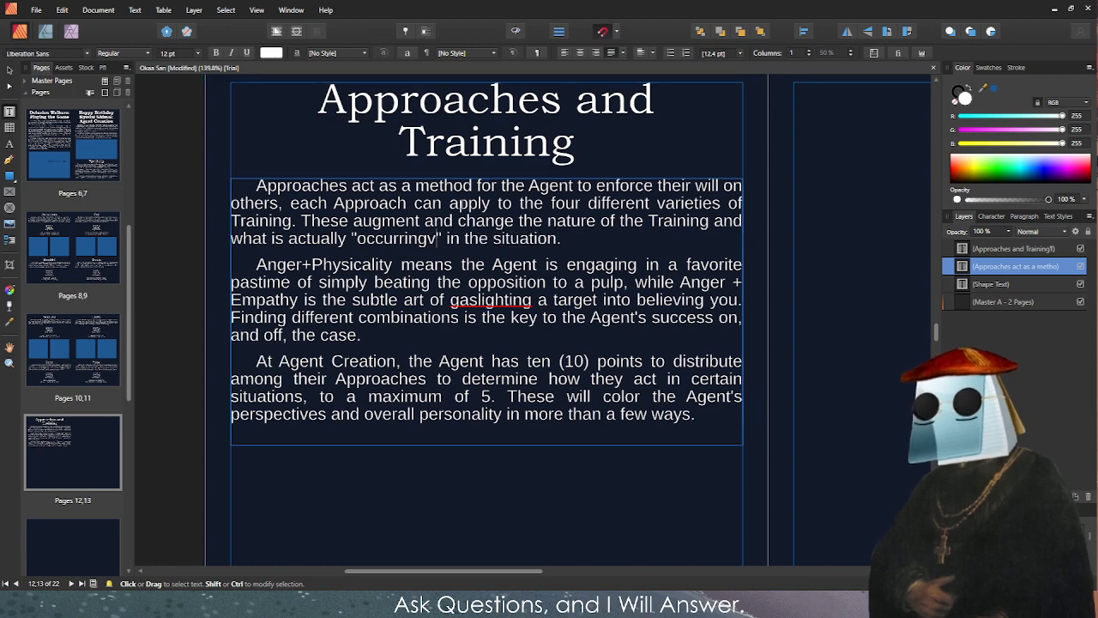
{"action": "key", "text": "Escape"}
{"action": "key", "text": "Escape"}
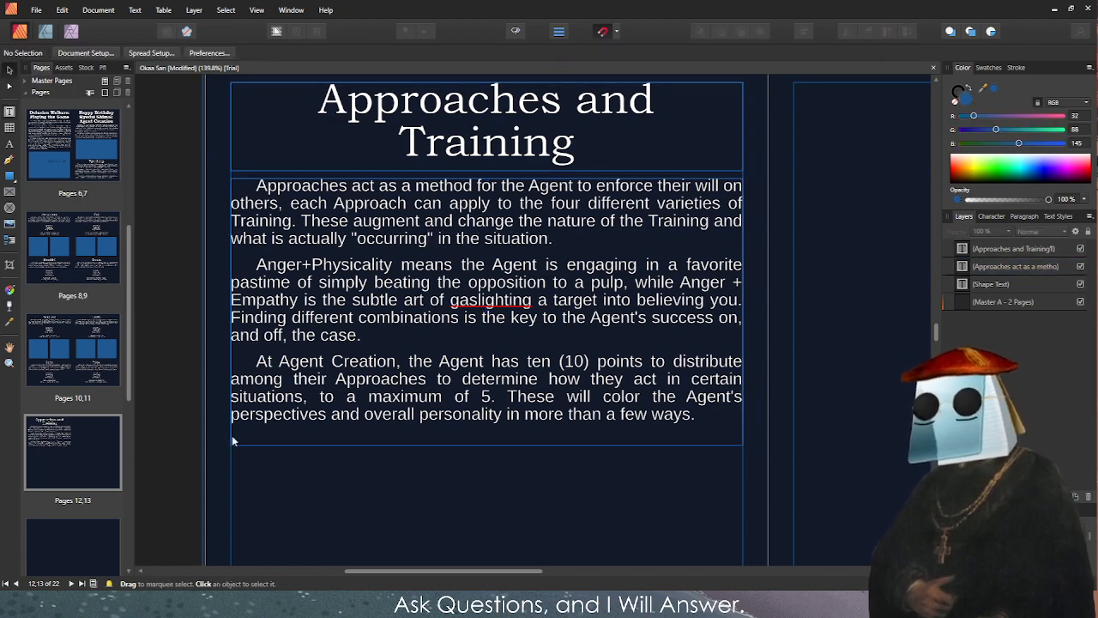
{"action": "scroll", "coordinate": [232, 435], "scroll_direction": "down", "scroll_amount": 2}
{"action": "scroll", "coordinate": [280, 423], "scroll_direction": "up", "scroll_amount": 1}
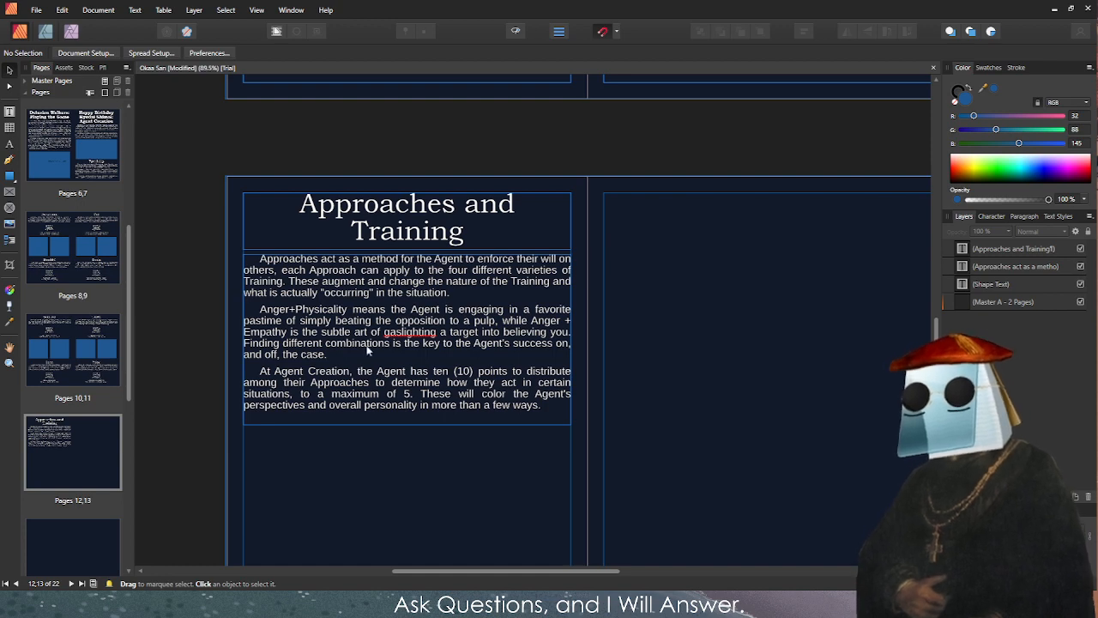
{"action": "scroll", "coordinate": [363, 369], "scroll_direction": "down", "scroll_amount": 3, "text": "ctrl"}
{"action": "scroll", "coordinate": [405, 500], "scroll_direction": "up", "scroll_amount": 4, "text": "ctrl"}
{"action": "scroll", "coordinate": [406, 500], "scroll_direction": "down", "scroll_amount": 1}
{"action": "scroll", "coordinate": [407, 489], "scroll_direction": "down", "scroll_amount": 1}
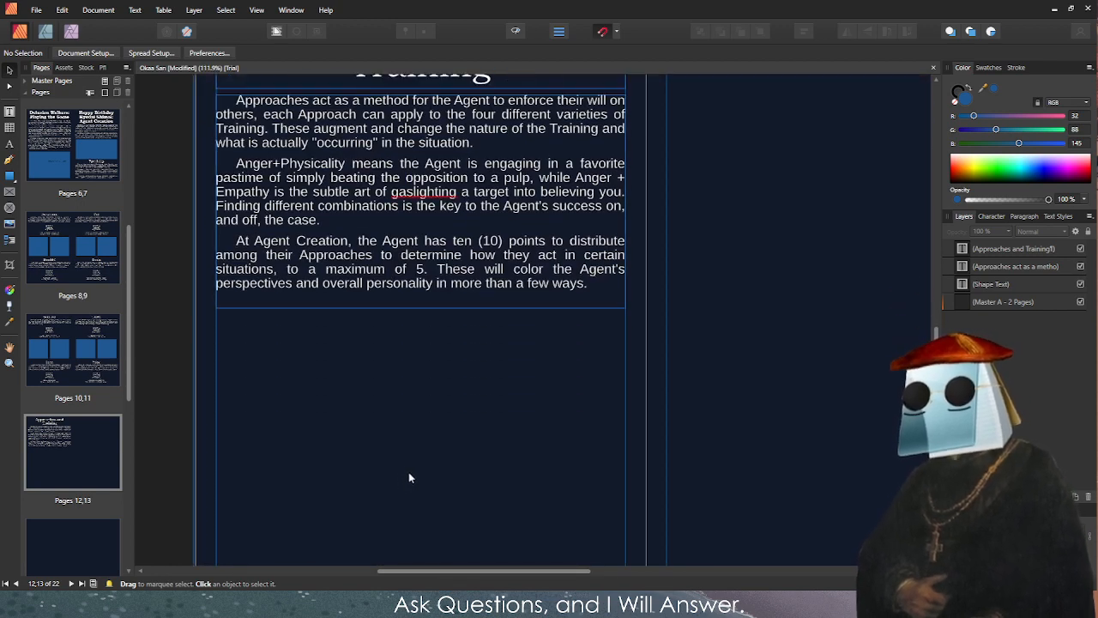
{"action": "left_click", "coordinate": [428, 383]}
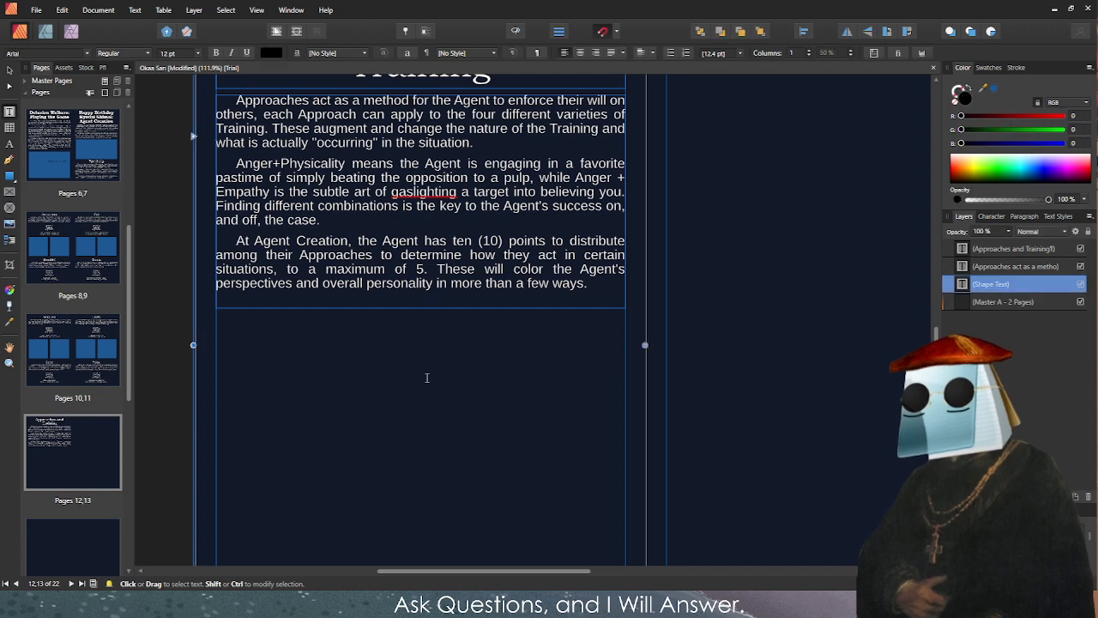
{"action": "key", "text": "Escape"}
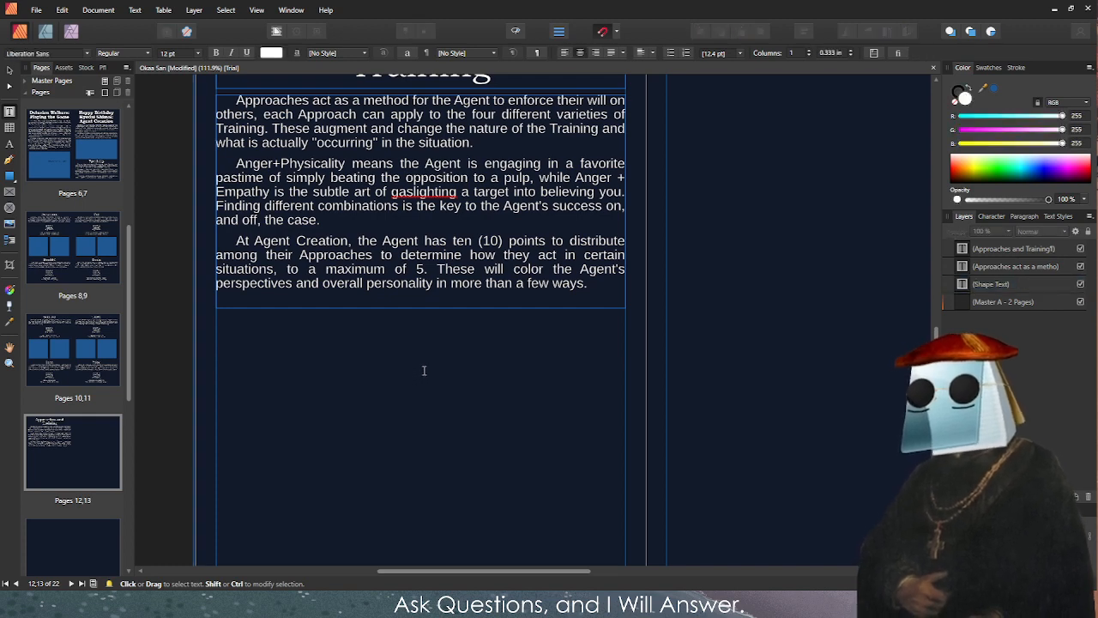
{"action": "scroll", "coordinate": [418, 371], "scroll_direction": "down", "scroll_amount": 4}
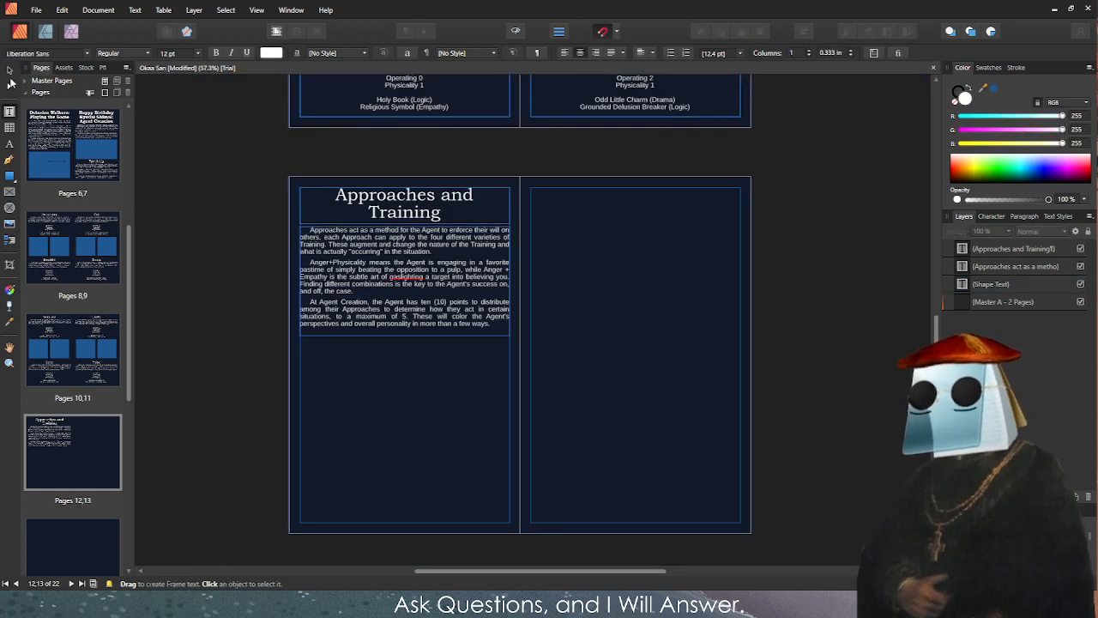
{"action": "left_click", "coordinate": [10, 70]}
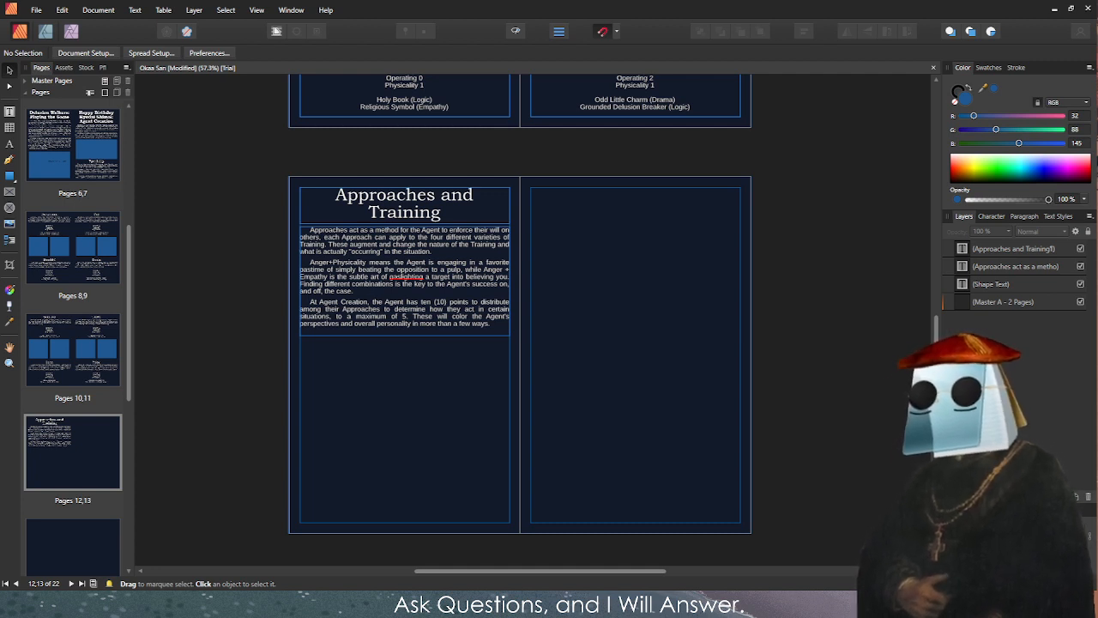
Duplicate the Approaches body text frame directly below itself, narrow the copy to 2.5 in wide and extend it to the lower margin.
{"action": "left_click", "coordinate": [426, 322]}
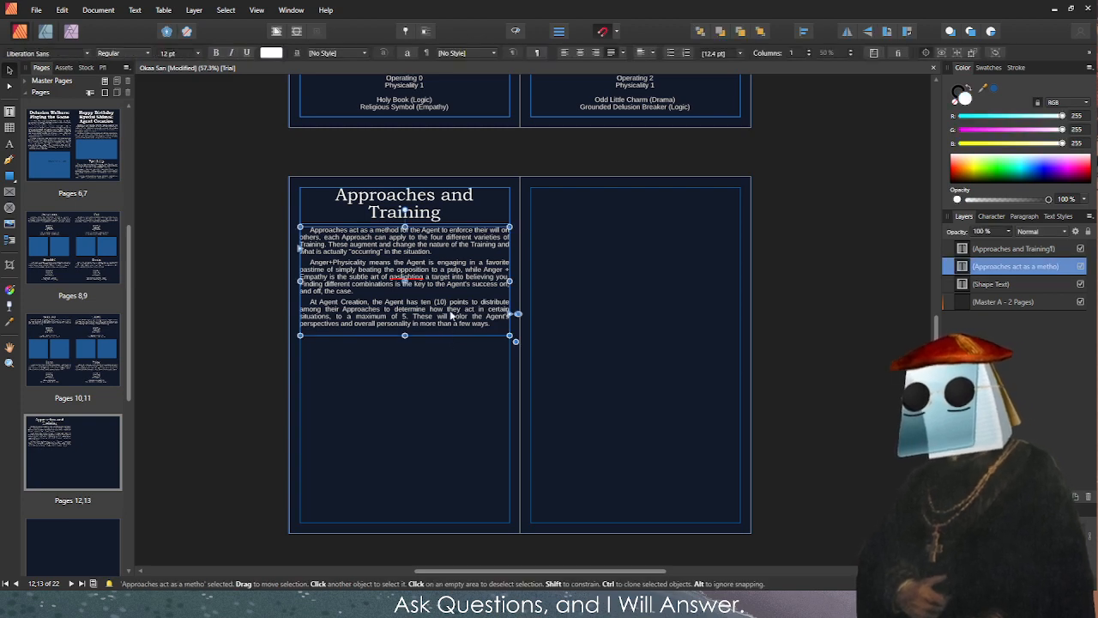
{"action": "mouse_move", "coordinate": [451, 315]}
{"action": "left_mouse_down"}
{"action": "mouse_move", "coordinate": [452, 441]}
{"action": "mouse_move", "coordinate": [453, 426]}
{"action": "left_mouse_up"}
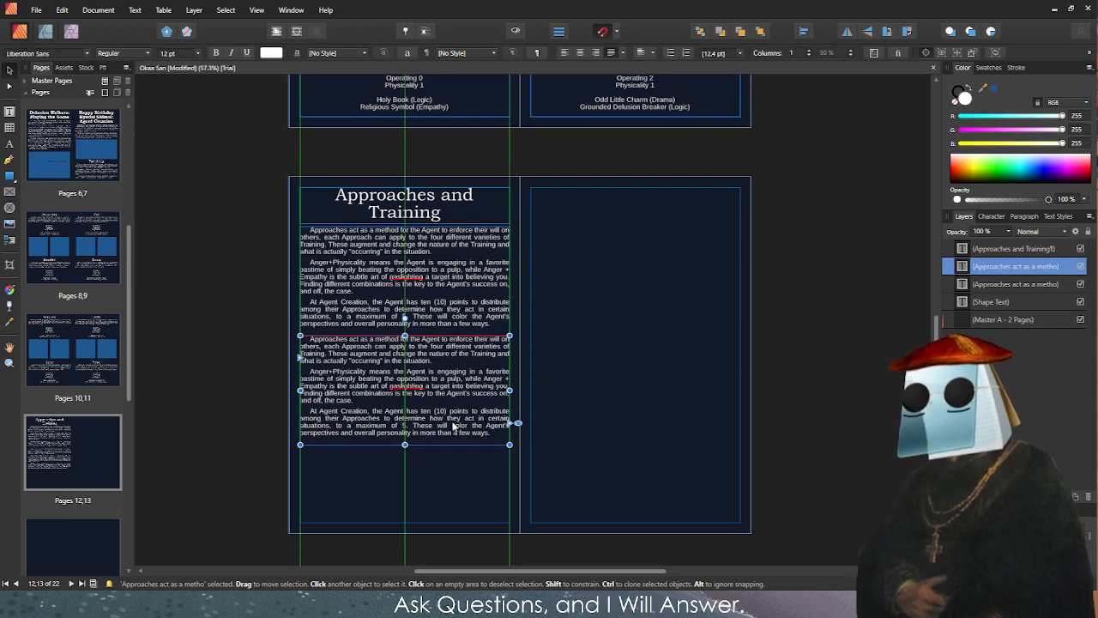
{"action": "left_click_drag", "start_coordinate": [510, 390], "coordinate": [407, 392]}
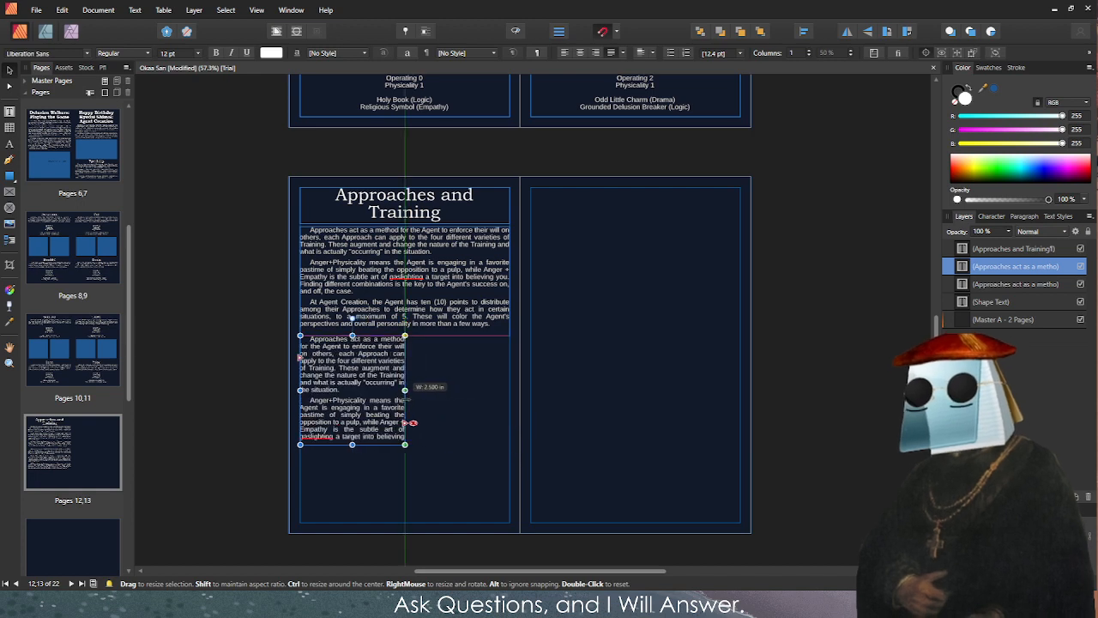
{"action": "left_click_drag", "start_coordinate": [352, 443], "coordinate": [351, 521]}
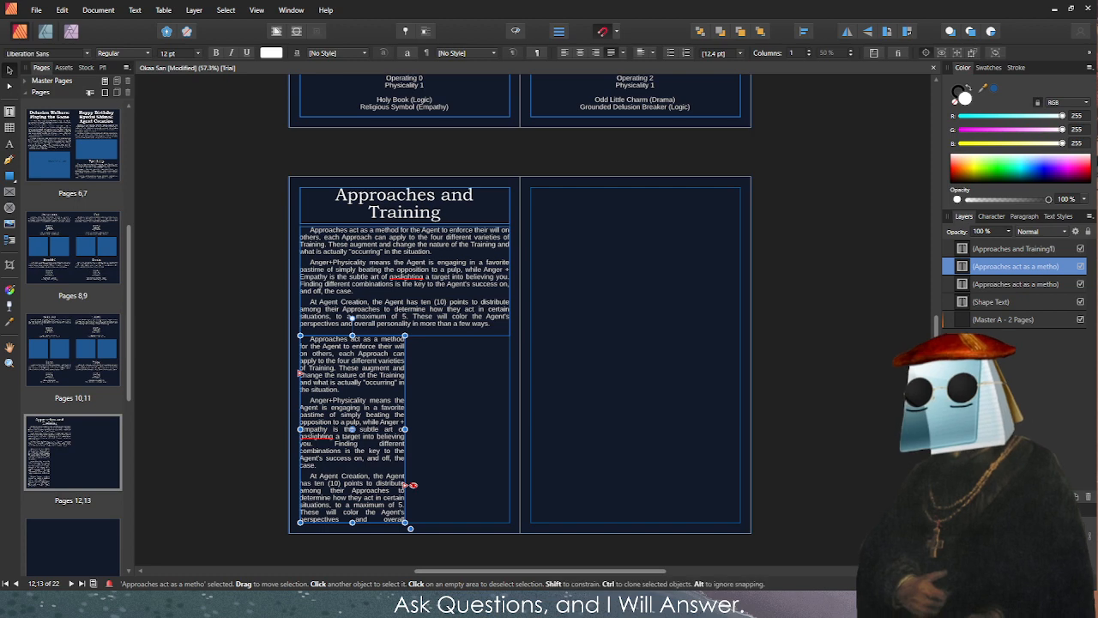
Replace the narrow frame's text with the copied descriptions of the individual Approaches, starting with Anger.
{"action": "double_click", "coordinate": [385, 400]}
{"action": "key", "text": "ctrl+a"}
{"action": "key", "text": "ctrl+v"}
Make the Approach names Anger, Drama and Grace bold at the start of their descriptions.
{"action": "scroll", "coordinate": [324, 350], "scroll_direction": "up", "scroll_amount": 4}
{"action": "double_click", "coordinate": [315, 328]}
{"action": "key", "text": "ctrl+b"}
{"action": "scroll", "coordinate": [407, 355], "scroll_direction": "down", "scroll_amount": 2}
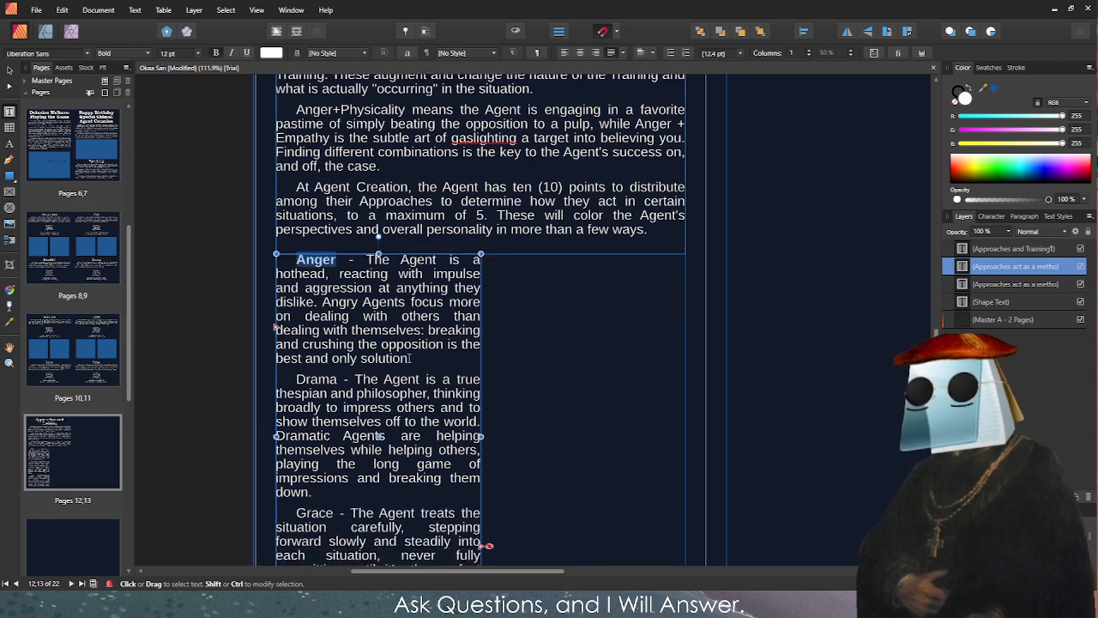
{"action": "double_click", "coordinate": [315, 379]}
{"action": "key", "text": "ctrl+b"}
{"action": "scroll", "coordinate": [313, 380], "scroll_direction": "down", "scroll_amount": 2}
{"action": "double_click", "coordinate": [315, 445]}
{"action": "key", "text": "ctrl+b"}
{"action": "scroll", "coordinate": [478, 385], "scroll_direction": "down", "scroll_amount": 2}
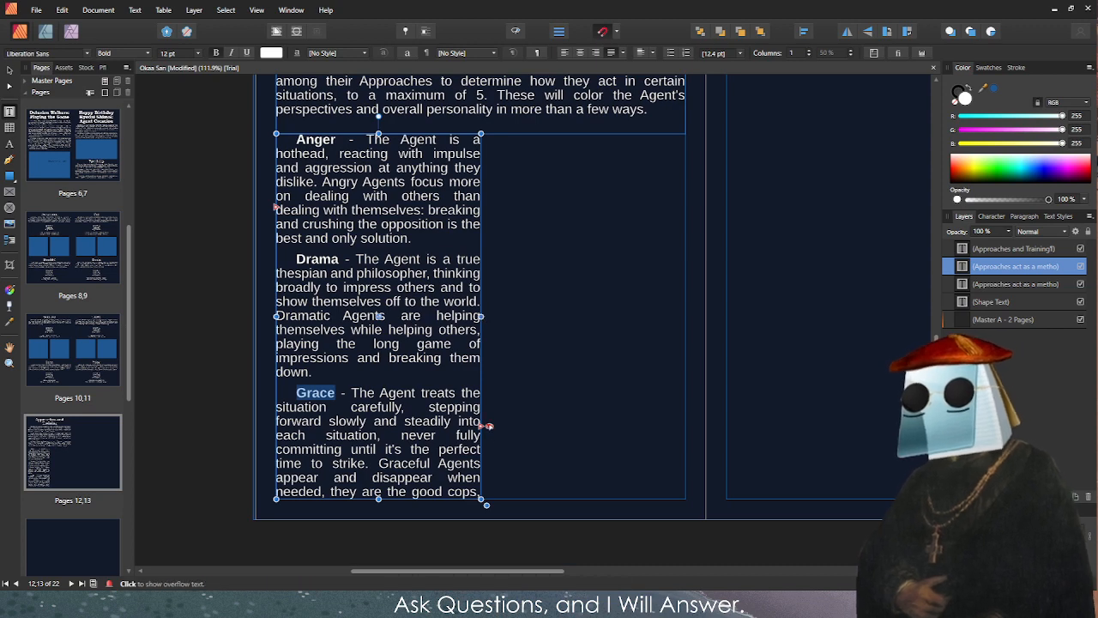
Duplicate the narrow Approaches frame alongside as a second column, and narrow the columns to leave a gutter between them.
{"action": "left_click", "coordinate": [491, 342]}
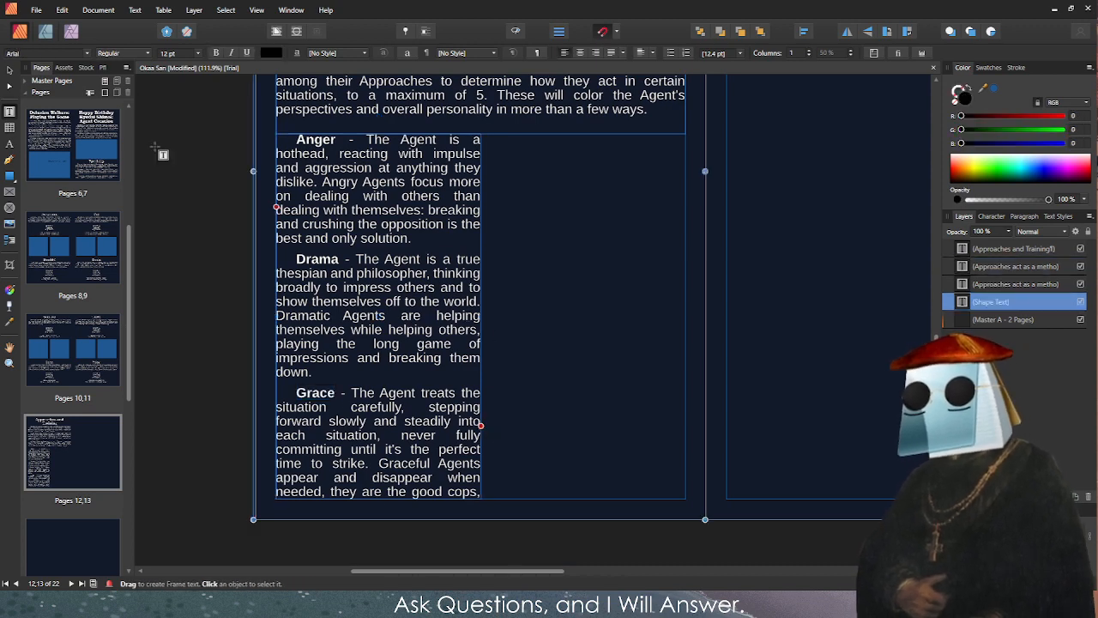
{"action": "left_click", "coordinate": [9, 70]}
{"action": "left_click", "coordinate": [408, 196]}
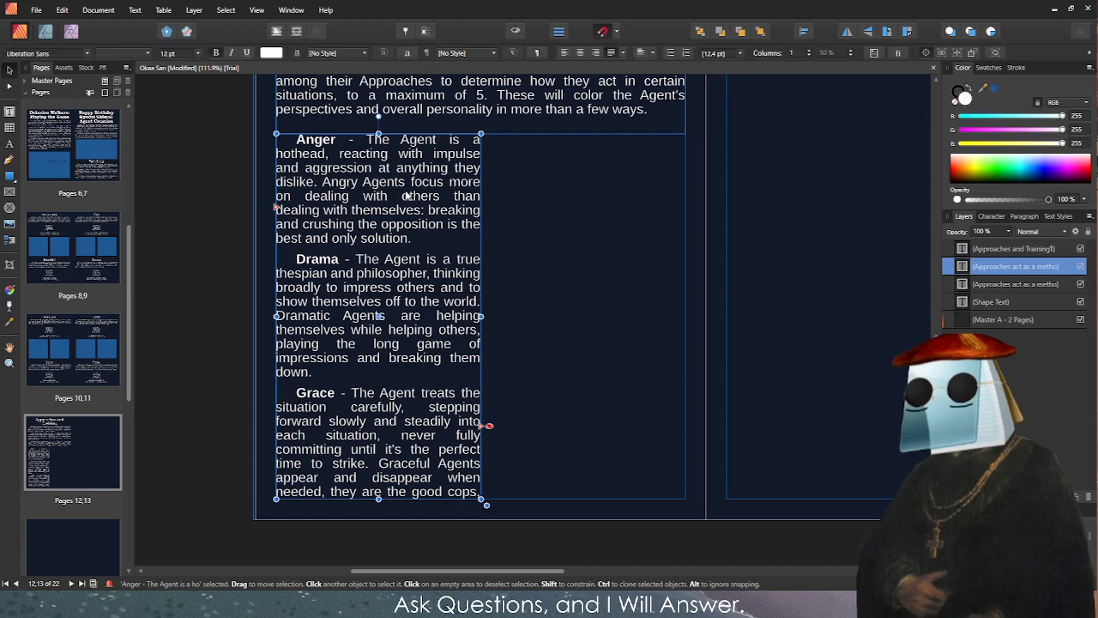
{"action": "left_click_drag", "start_coordinate": [407, 196], "coordinate": [612, 195]}
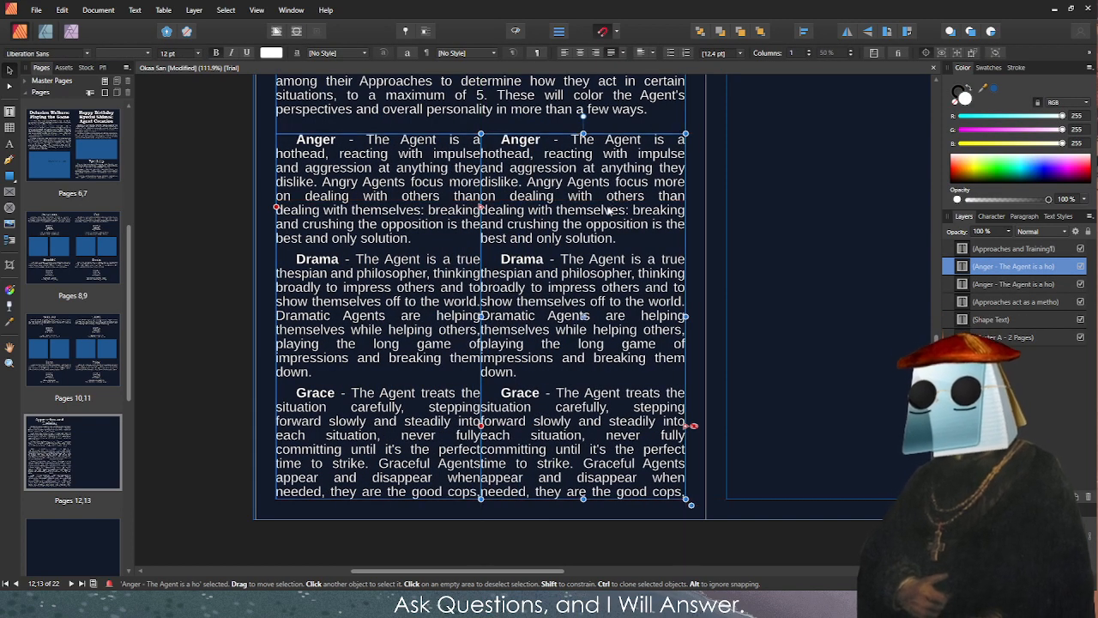
{"action": "mouse_move", "coordinate": [481, 315]}
{"action": "left_mouse_down"}
{"action": "mouse_move", "coordinate": [492, 316]}
{"action": "mouse_move", "coordinate": [470, 316]}
{"action": "mouse_move", "coordinate": [526, 309]}
{"action": "left_mouse_up"}
Link the first Approaches column to the second so its overflowing text continues in the second frame.
{"action": "mouse_move", "coordinate": [476, 429]}
{"action": "left_mouse_down"}
{"action": "mouse_move", "coordinate": [464, 364]}
{"action": "mouse_move", "coordinate": [473, 429]}
{"action": "mouse_move", "coordinate": [488, 406]}
{"action": "mouse_move", "coordinate": [477, 428]}
{"action": "left_mouse_up"}
{"action": "left_click", "coordinate": [476, 429]}
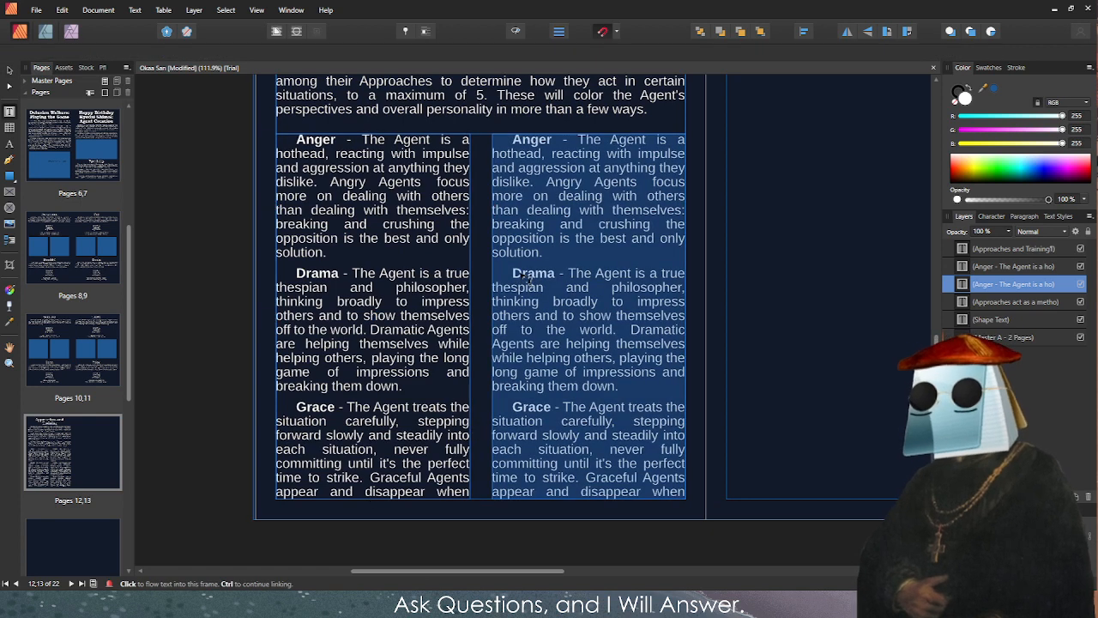
{"action": "left_click", "coordinate": [521, 277]}
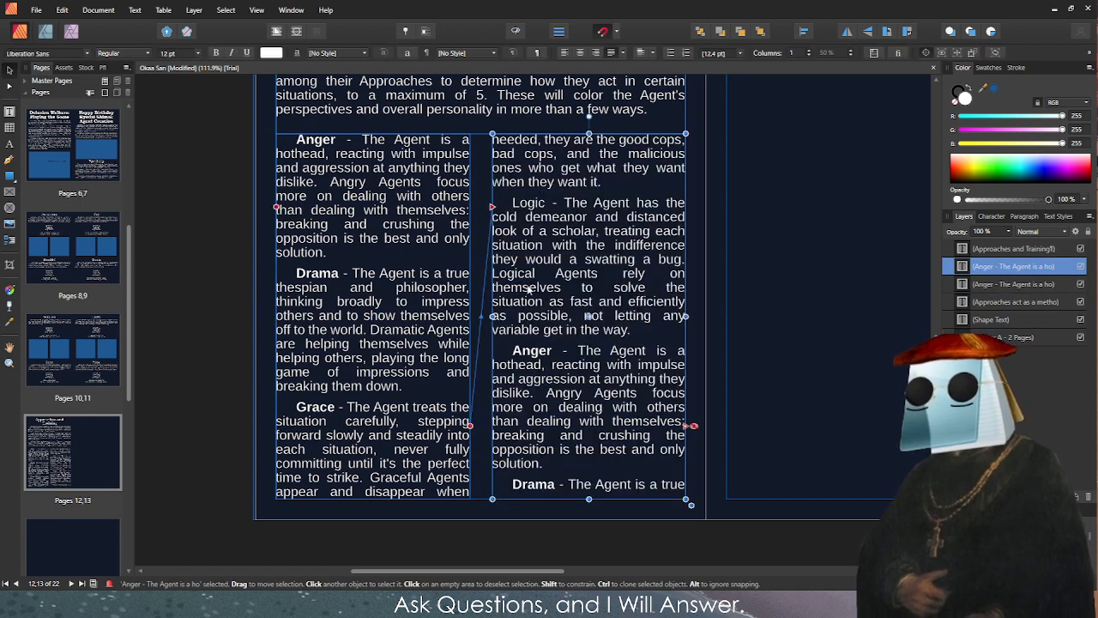
{"action": "scroll", "coordinate": [552, 178], "scroll_direction": "up", "scroll_amount": 1}
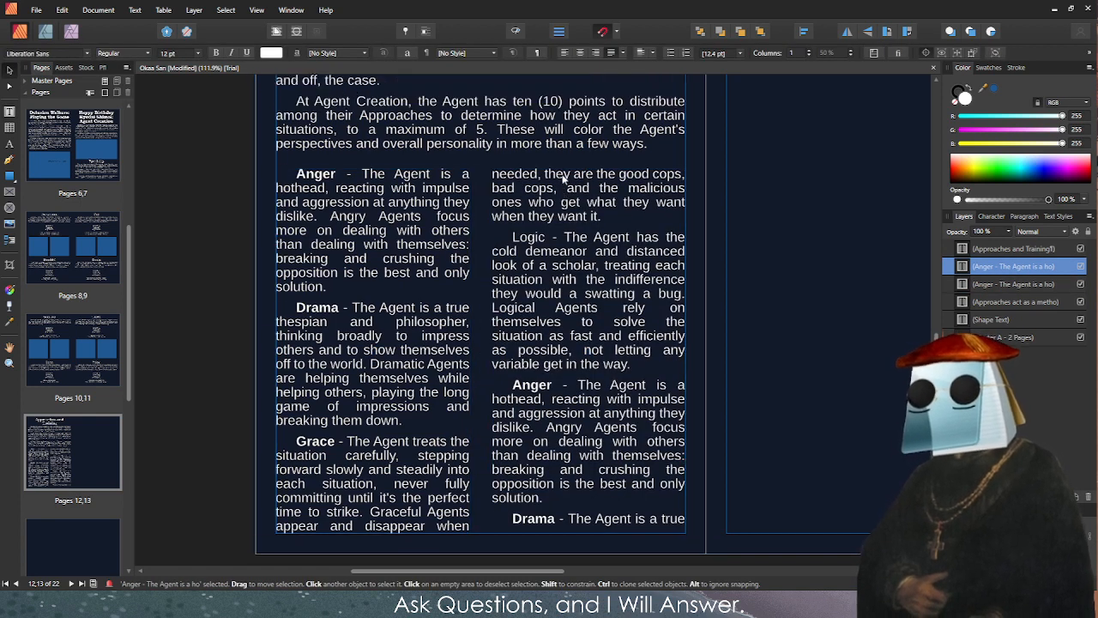
Delete the duplicate Anger, Drama, Grace and Logic descriptions that follow the first Logic entry in the second column.
{"action": "triple_click", "coordinate": [528, 246]}
{"action": "left_click", "coordinate": [506, 383]}
{"action": "left_click_drag", "start_coordinate": [506, 383], "coordinate": [686, 525]}
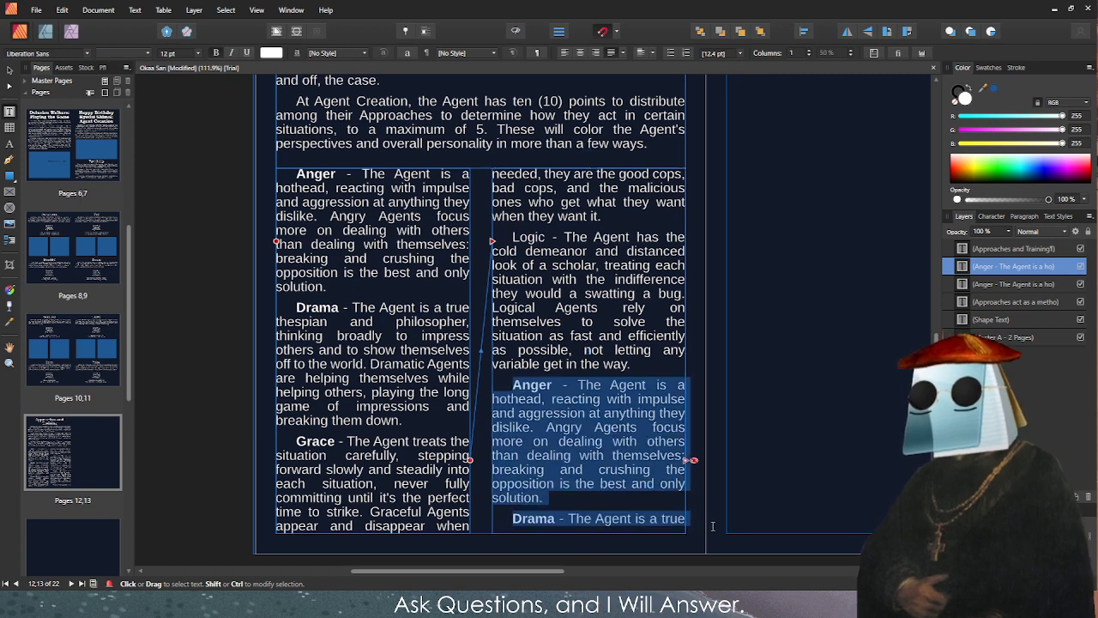
{"action": "key", "text": "BackSpace"}
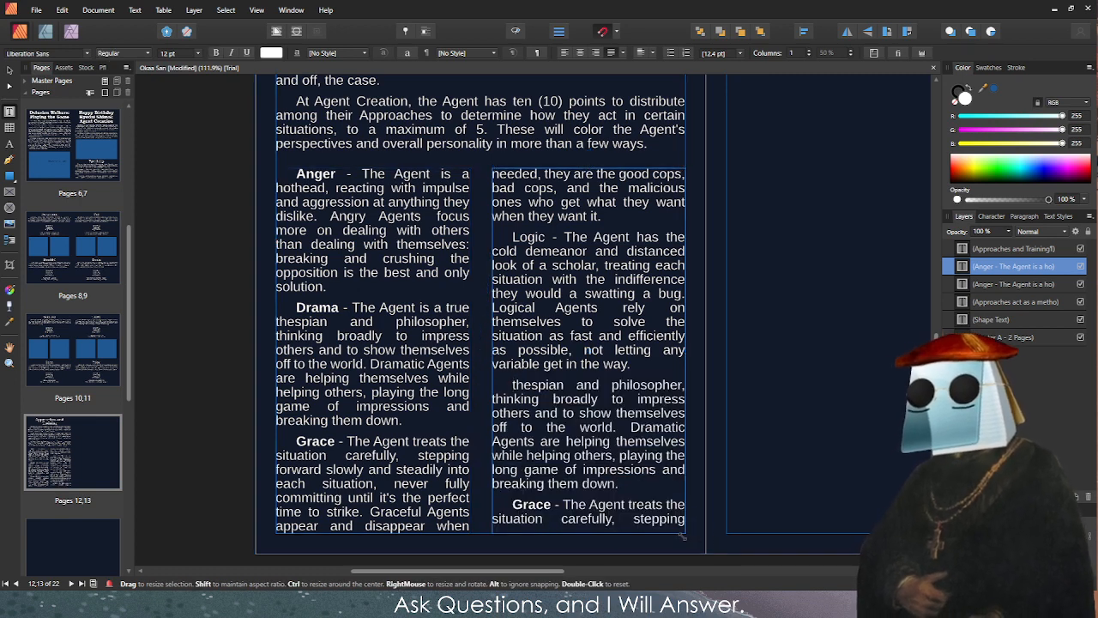
{"action": "left_click", "coordinate": [682, 536]}
{"action": "left_click_drag", "start_coordinate": [494, 375], "coordinate": [691, 537]}
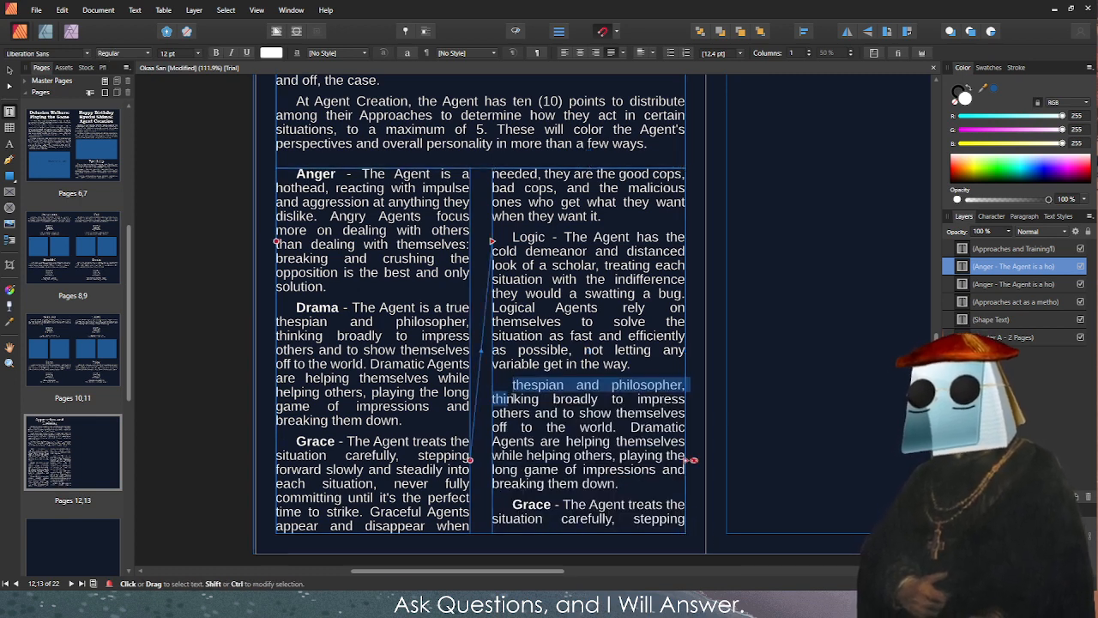
{"action": "key", "text": "BackSpace"}
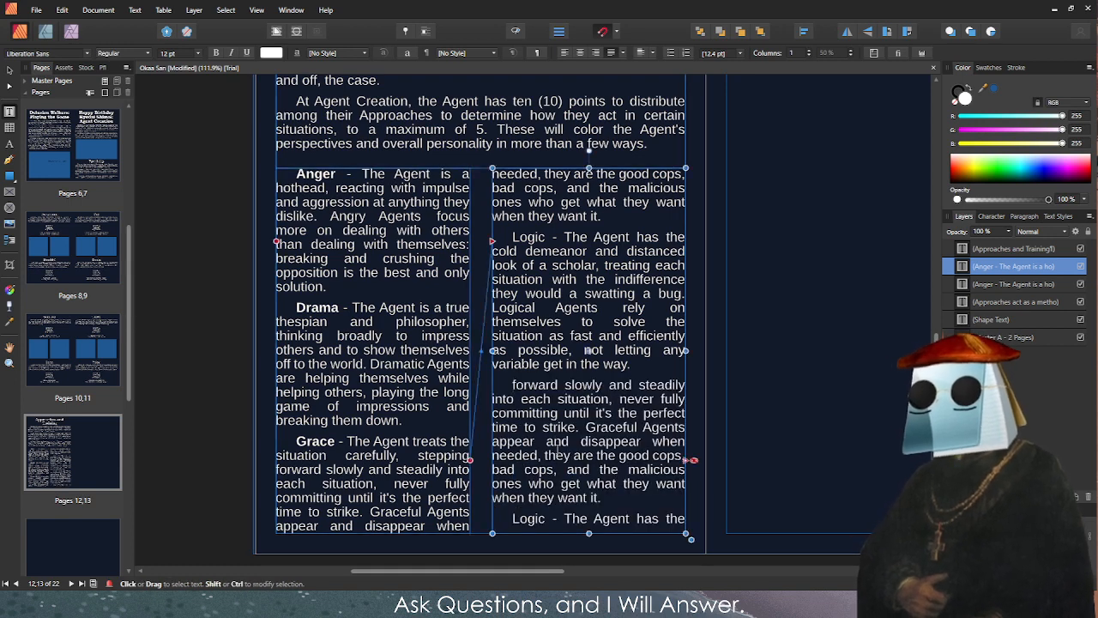
{"action": "left_click_drag", "start_coordinate": [505, 385], "coordinate": [690, 532]}
{"action": "type", "text": "cold demeanor and distanced look of a scholar, treating each situation with the indifference they would a swatting a bug. Logical Agents rely on themselves to solve the situation as fast and efficiently as possible, not letting any variable get in the way."}
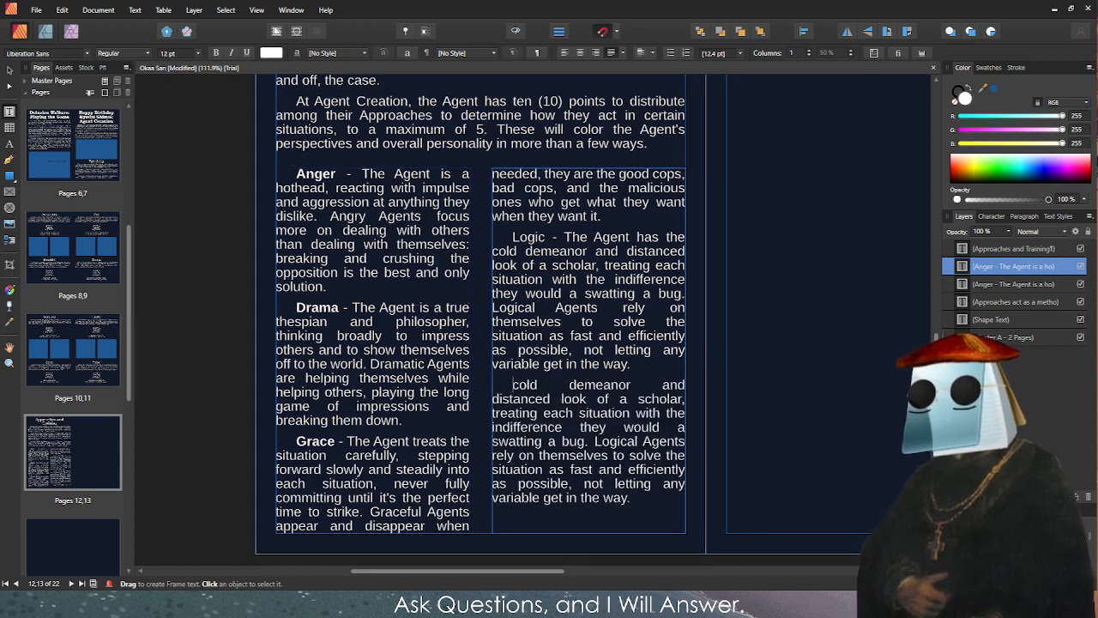
{"action": "left_click_drag", "start_coordinate": [513, 385], "coordinate": [691, 535]}
{"action": "key", "text": "BackSpace"}
{"action": "key", "text": "Escape"}
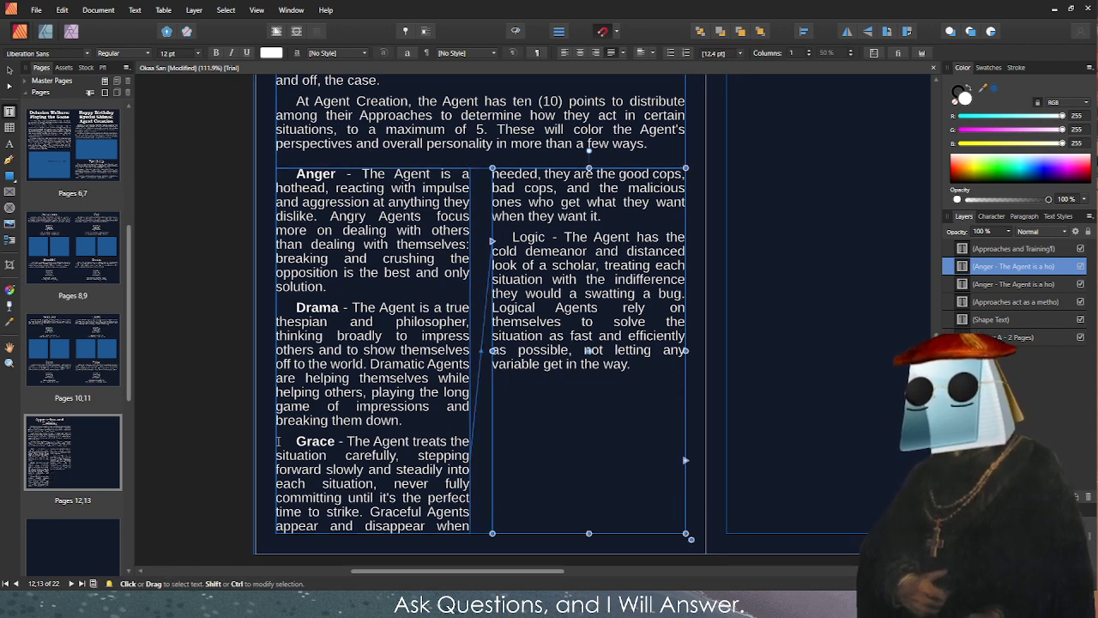
Insert blank lines before the Grace entry to push it entirely into the second column.
{"action": "left_click", "coordinate": [296, 440]}
{"action": "key", "text": "Return"}
{"action": "key", "text": "Return"}
{"action": "key", "text": "Return"}
{"action": "key", "text": "Return"}
{"action": "key", "text": "Return"}
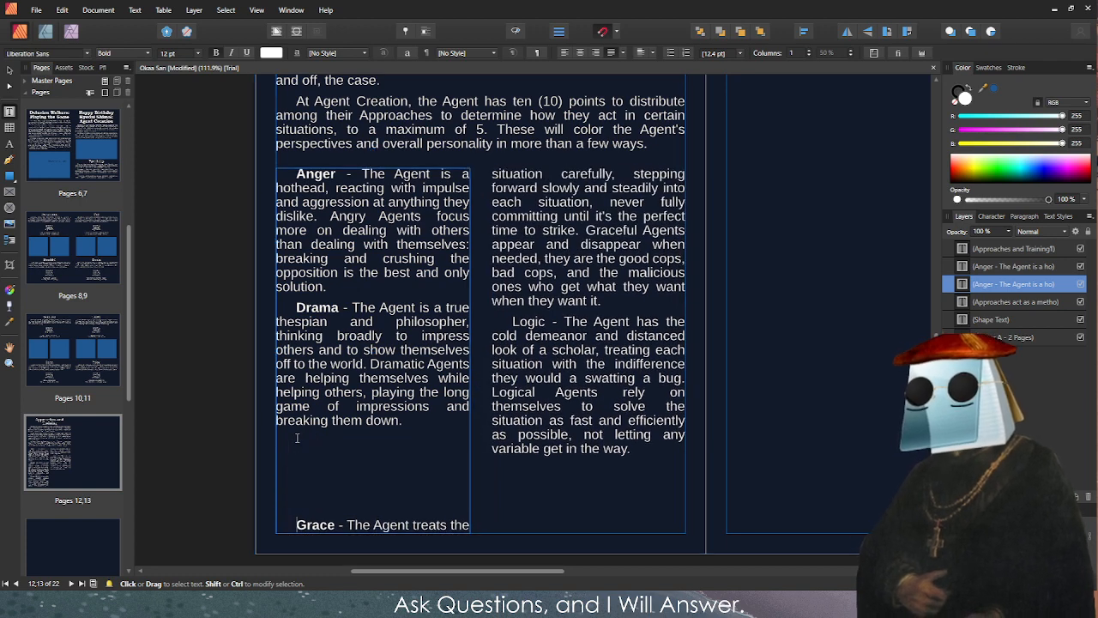
{"action": "key", "text": "Escape"}
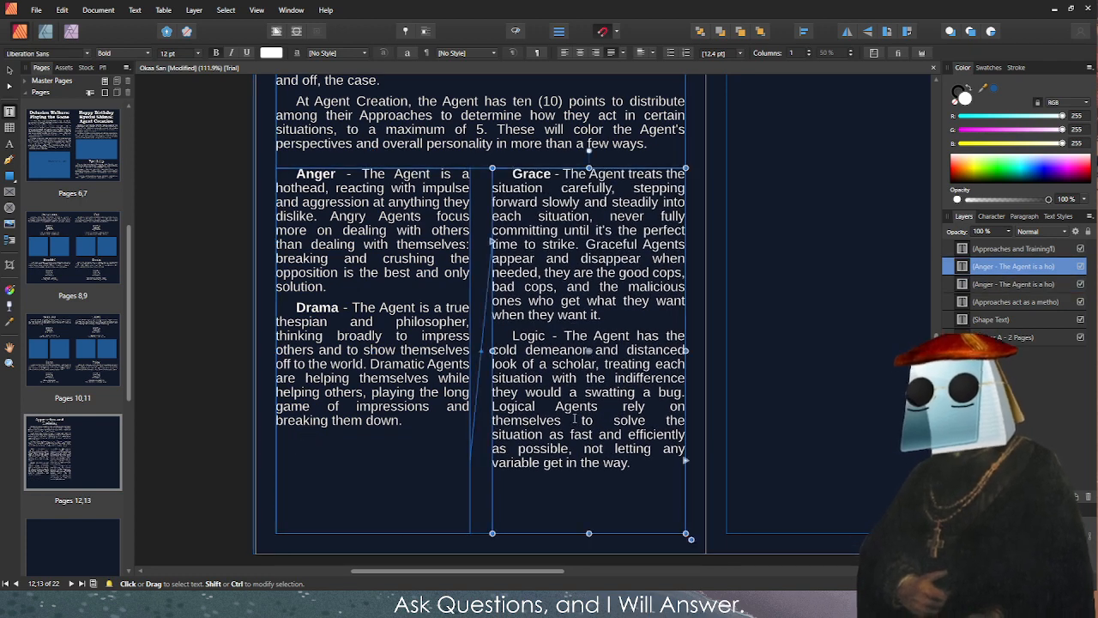
Replace the word Logic at the start of its description with the same word in bold.
{"action": "double_click", "coordinate": [541, 337]}
{"action": "key", "text": "Delete"}
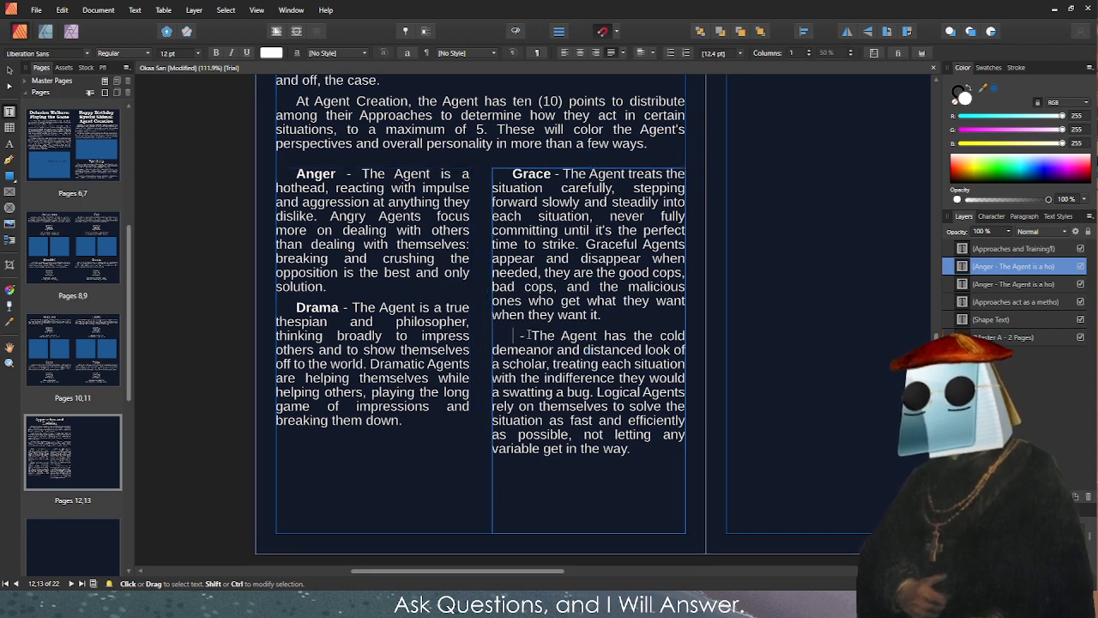
{"action": "type", "text": "L"}
{"action": "key", "text": "BackSpace"}
{"action": "key", "text": "ctrl+b"}
{"action": "type", "text": "Logi"}
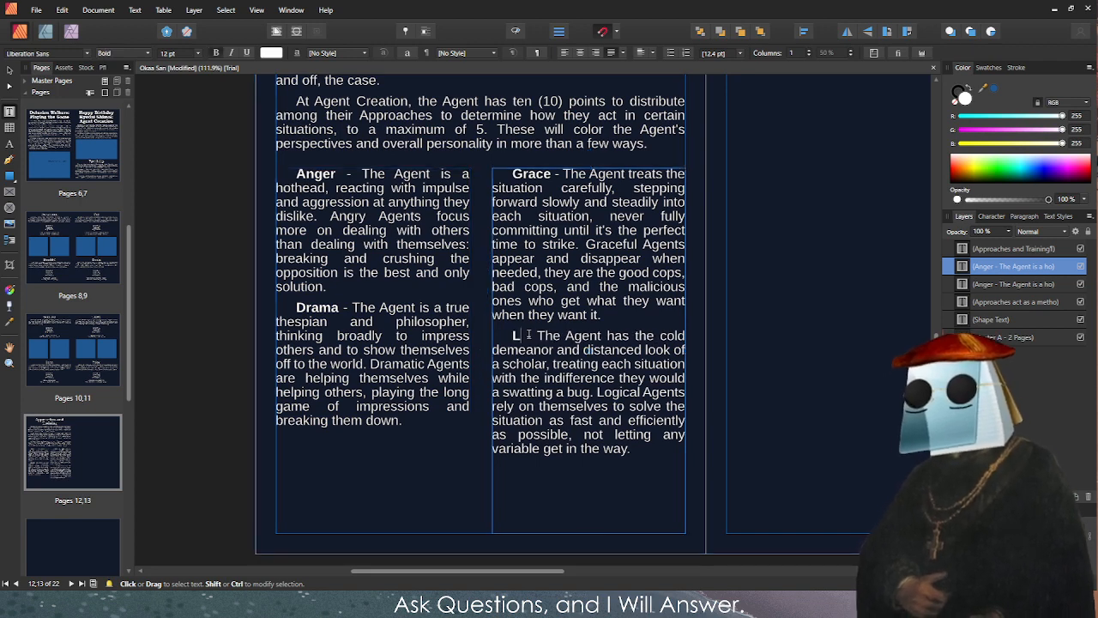
{"action": "type", "text": "c"}
{"action": "key", "text": "Escape"}
{"action": "key", "text": "Escape"}
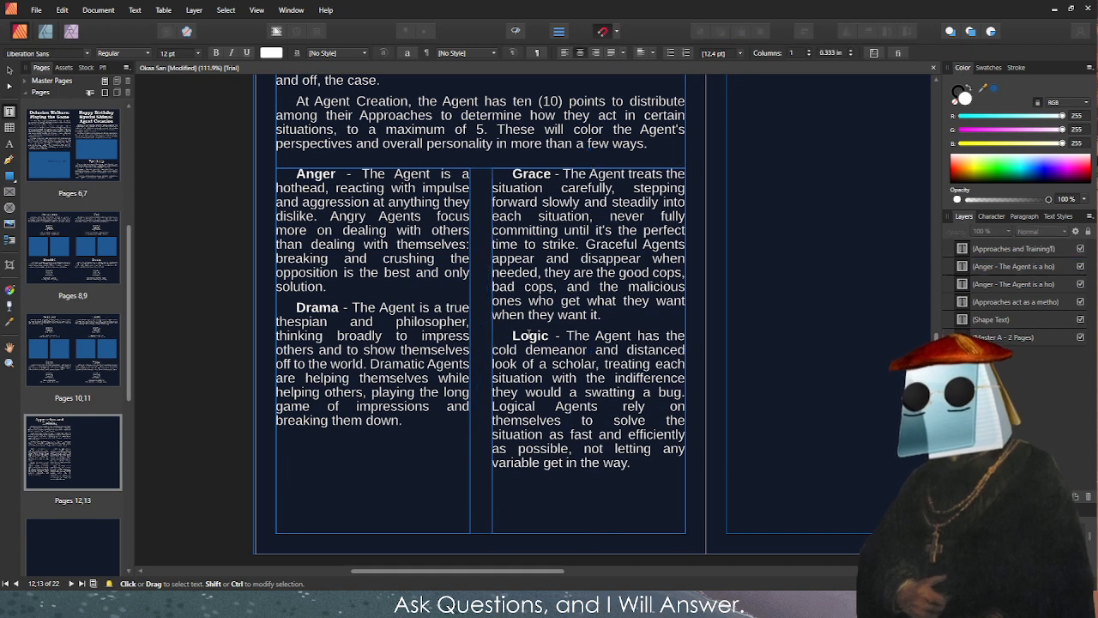
Turn Anger into a centred 14 pt heading on its own line above its description, removing the dash.
{"action": "left_click", "coordinate": [363, 175]}
{"action": "key", "text": "BackSpace"}
{"action": "key", "text": "BackSpace"}
{"action": "key", "text": "BackSpace"}
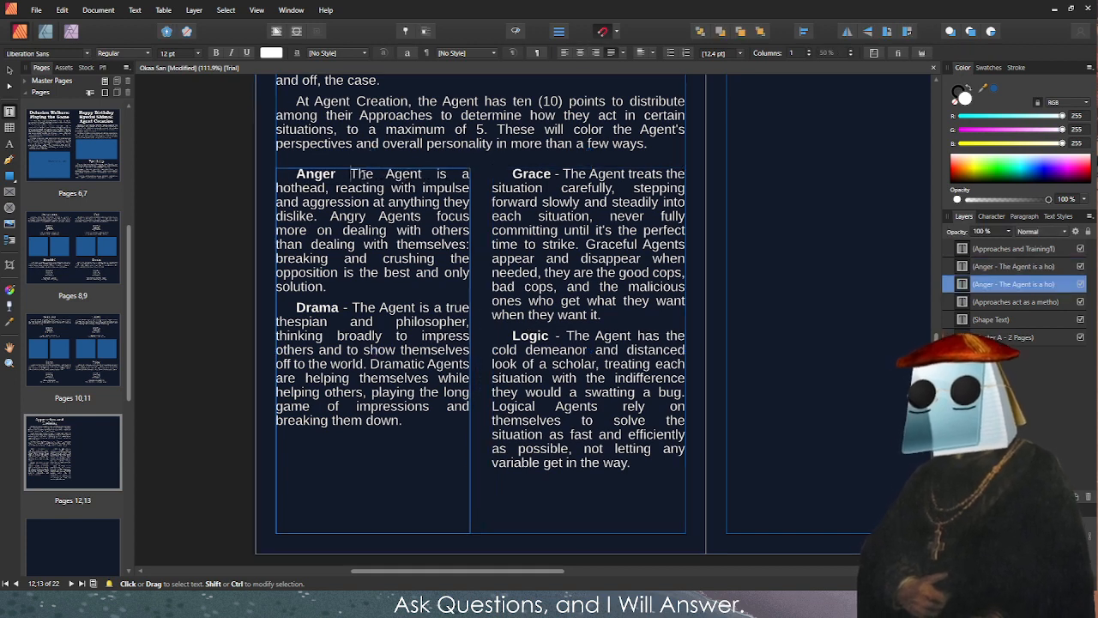
{"action": "key", "text": "Return"}
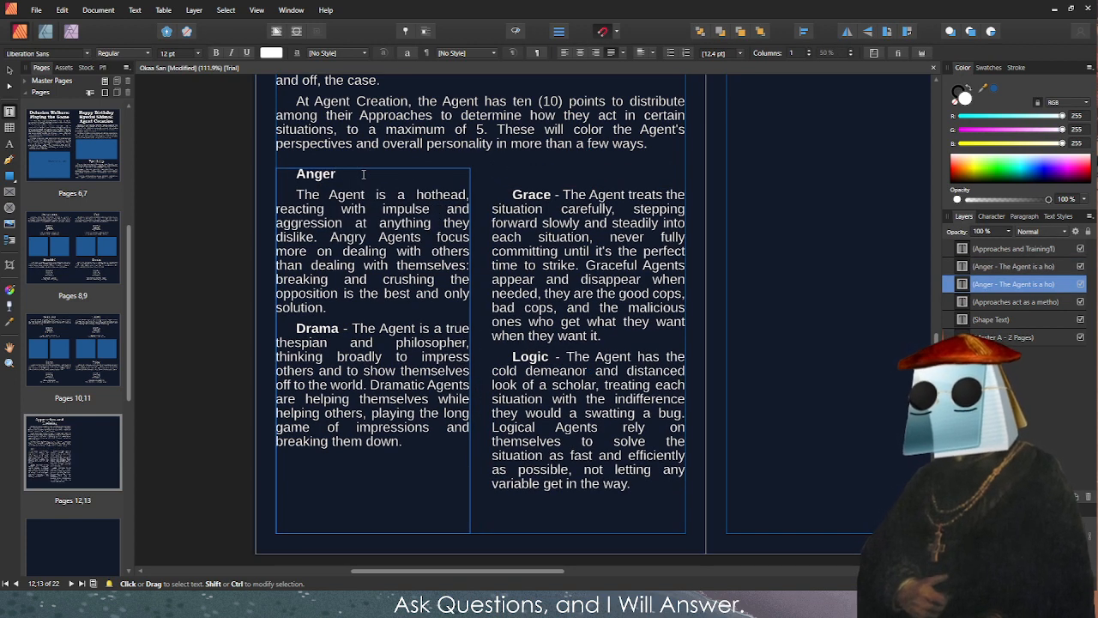
{"action": "double_click", "coordinate": [318, 176]}
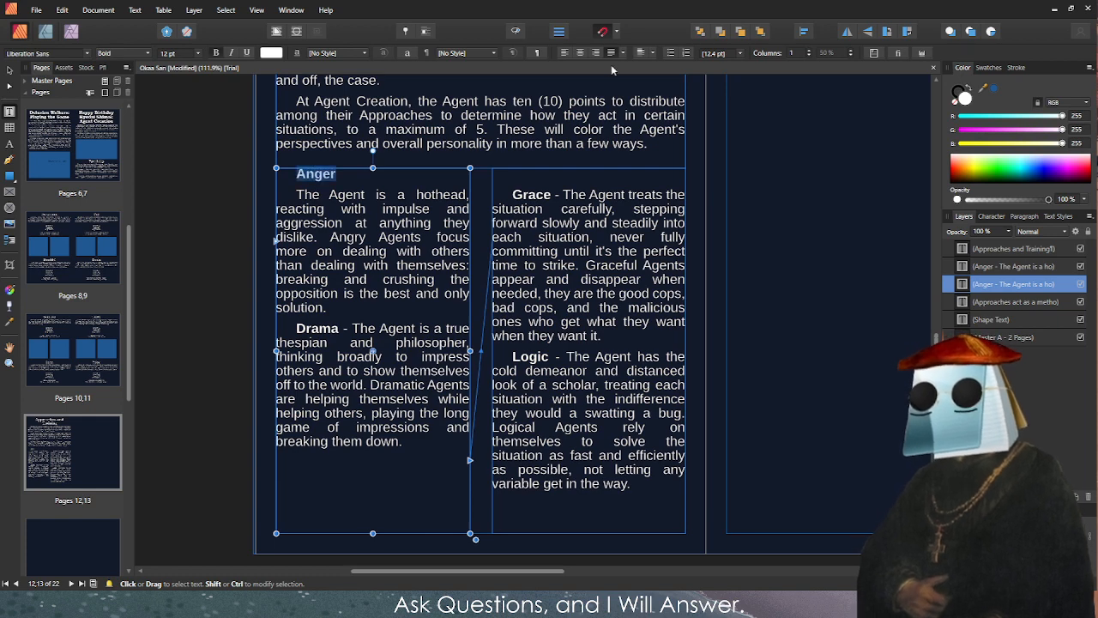
{"action": "left_click", "coordinate": [580, 52]}
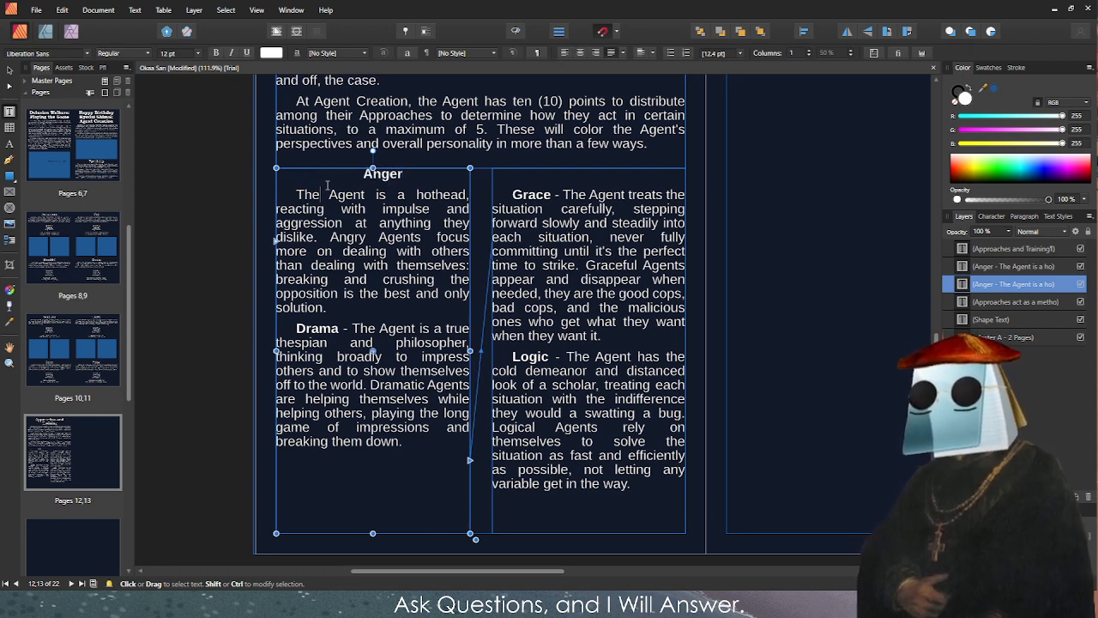
{"action": "left_click", "coordinate": [194, 55]}
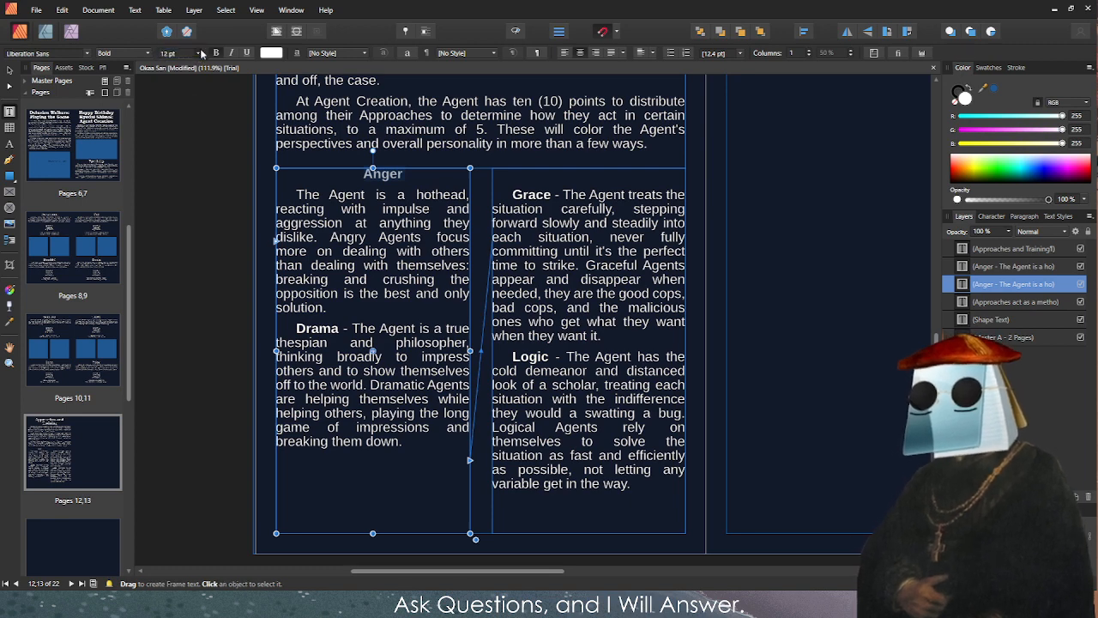
{"action": "left_click", "coordinate": [200, 53]}
{"action": "left_click", "coordinate": [175, 91]}
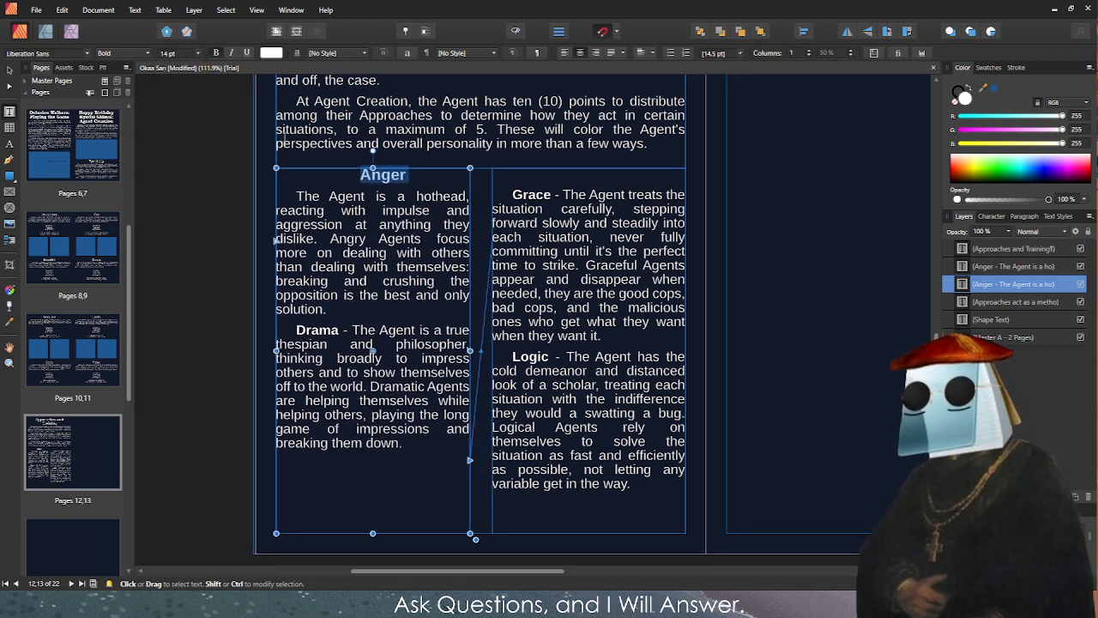
Turn Drama into a centred 14 pt heading on its own line above its description, removing the dash.
{"action": "left_click", "coordinate": [345, 329]}
{"action": "key", "text": "BackSpace"}
{"action": "key", "text": "BackSpace"}
{"action": "key", "text": "BackSpace"}
{"action": "key", "text": "Return"}
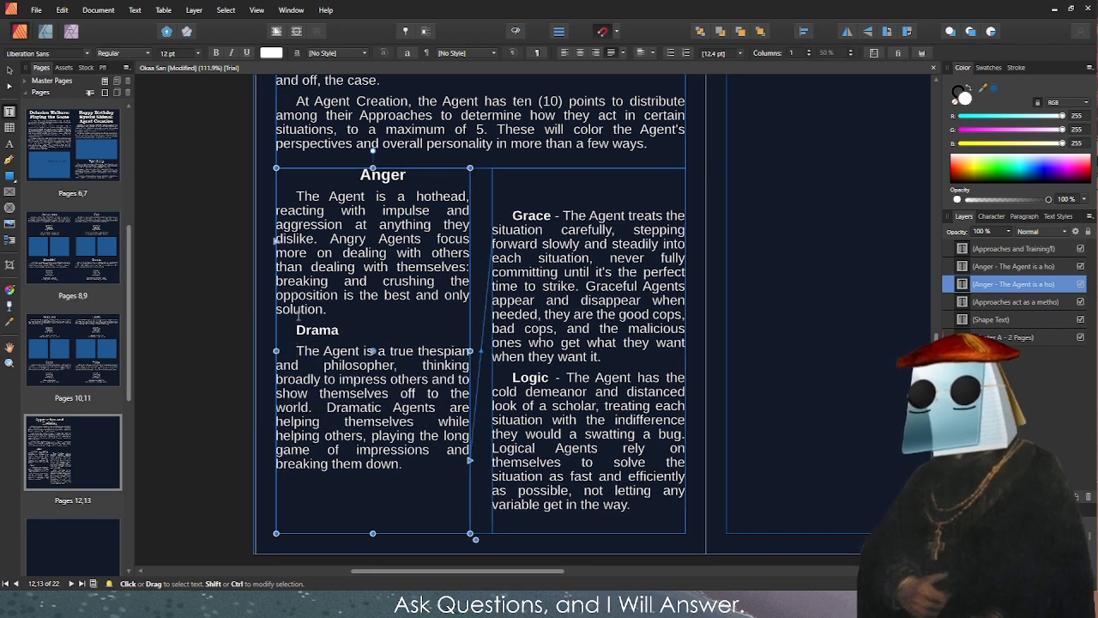
{"action": "double_click", "coordinate": [317, 329]}
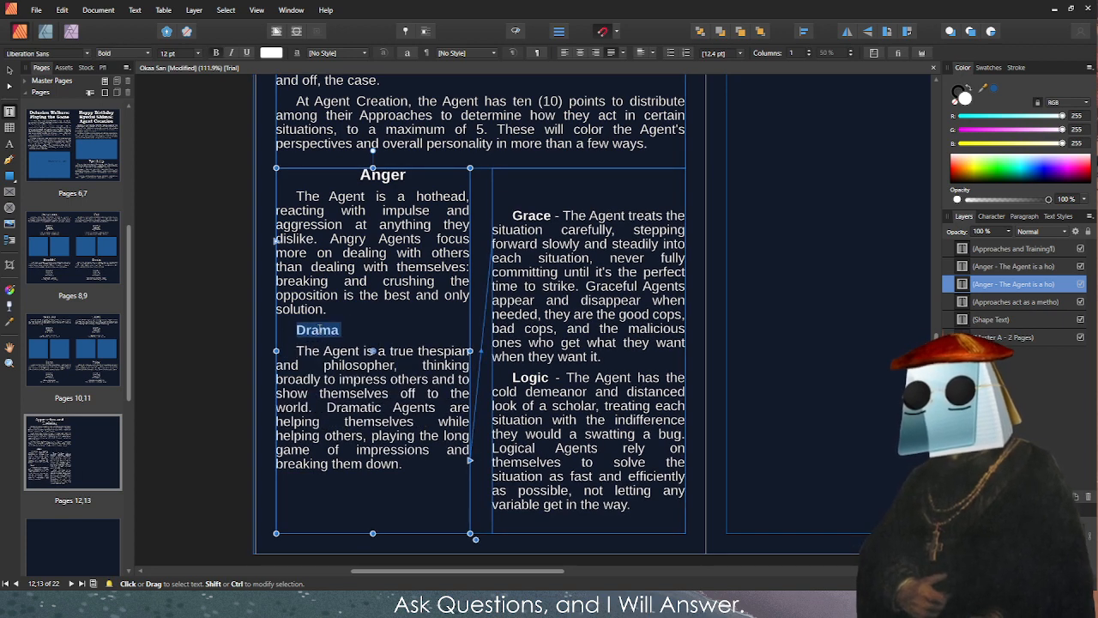
{"action": "left_click", "coordinate": [579, 52]}
{"action": "left_click", "coordinate": [197, 54]}
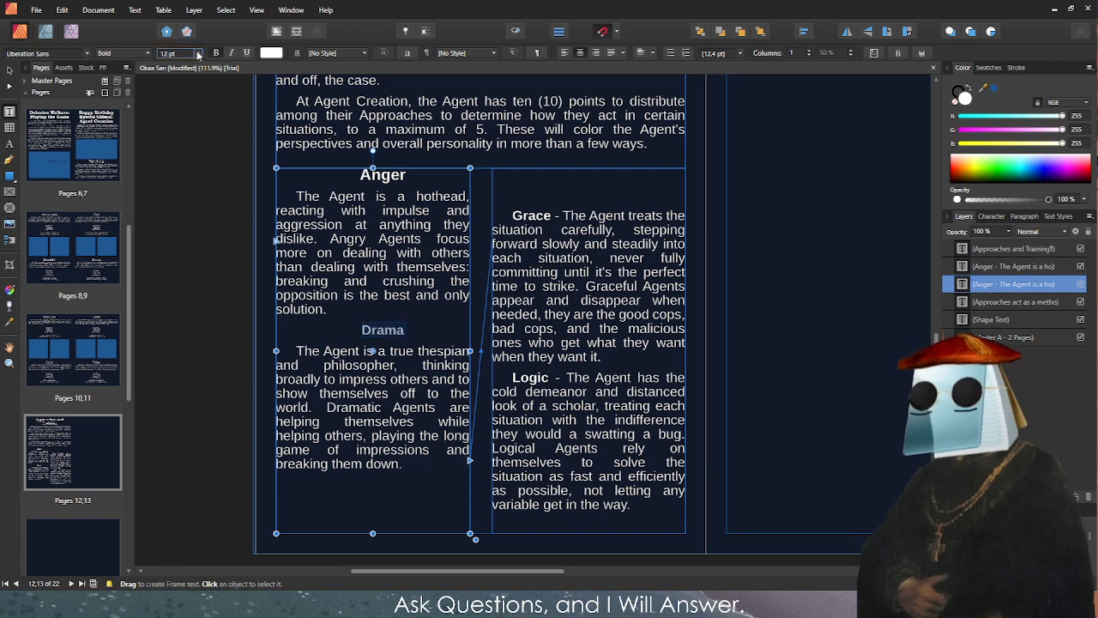
{"action": "left_click", "coordinate": [172, 101]}
{"action": "left_click", "coordinate": [320, 354]}
Remove the blank lines above Grace so the entry starts at the top of the second column.
{"action": "left_click", "coordinate": [524, 204]}
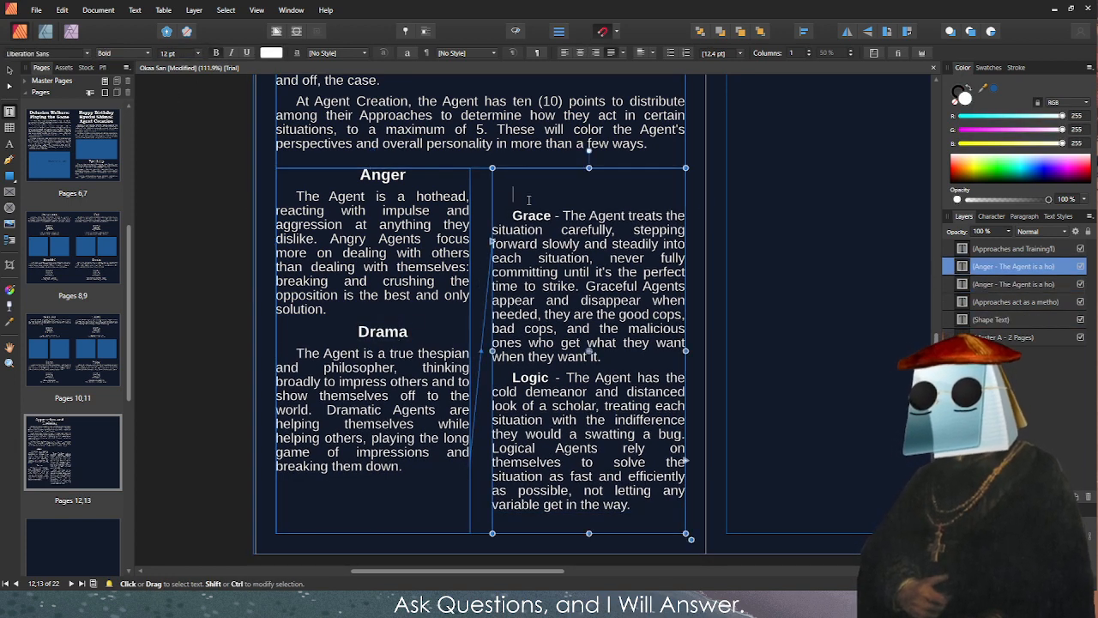
{"action": "key", "text": "Delete"}
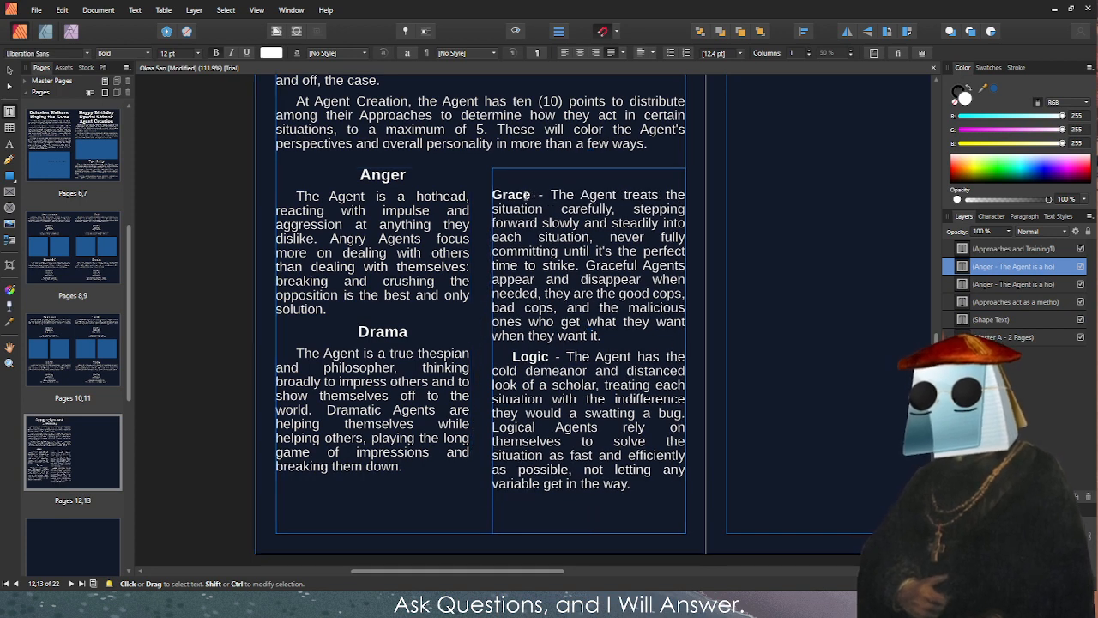
{"action": "key", "text": "Delete"}
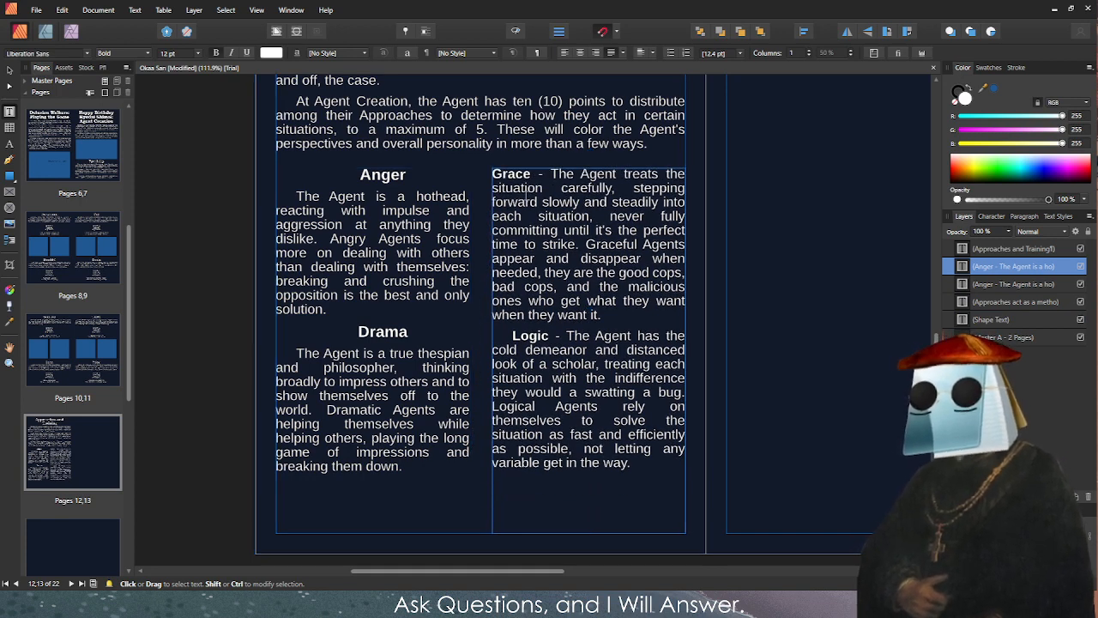
Turn Grace into a centred 14 pt heading on its own line above its description, removing the dash.
{"action": "left_click", "coordinate": [551, 174]}
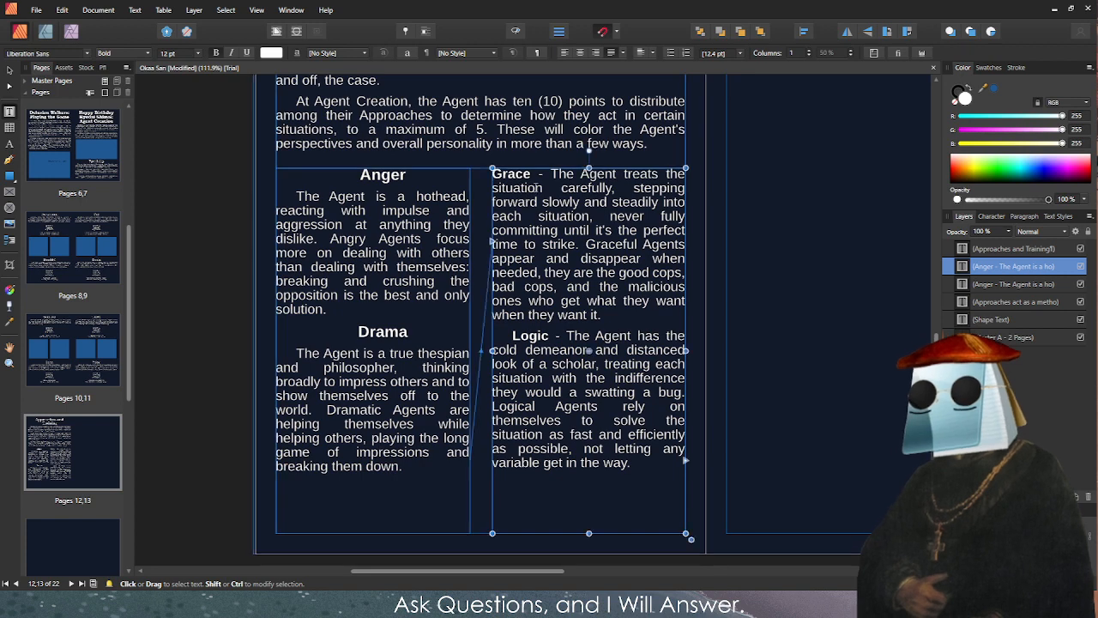
{"action": "key", "text": "BackSpace"}
{"action": "key", "text": "BackSpace"}
{"action": "key", "text": "BackSpace"}
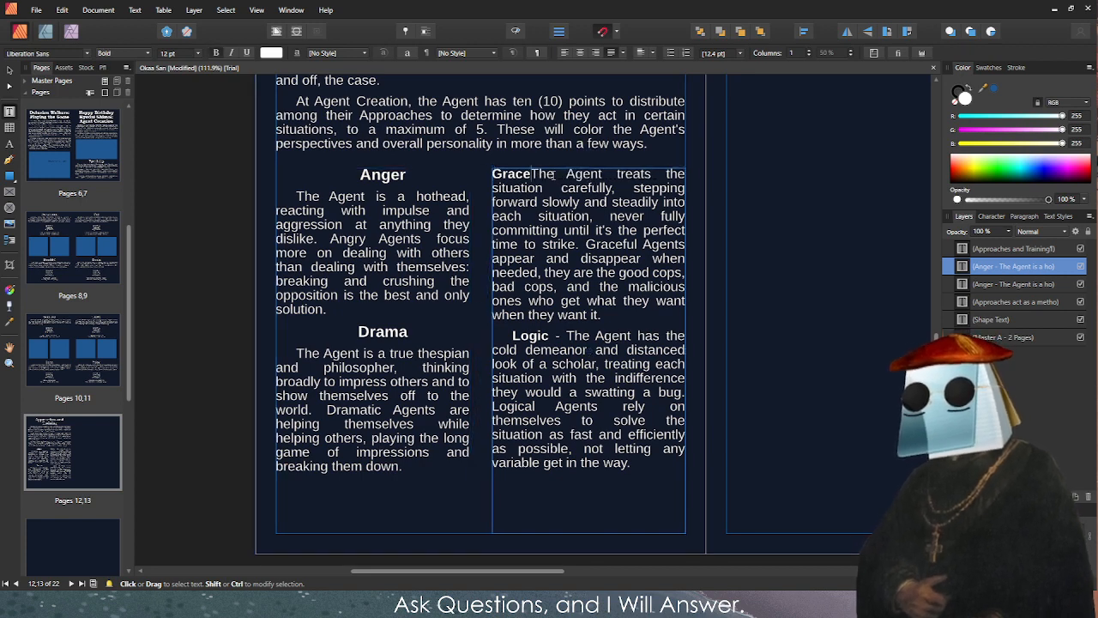
{"action": "key", "text": "Return"}
{"action": "double_click", "coordinate": [510, 174]}
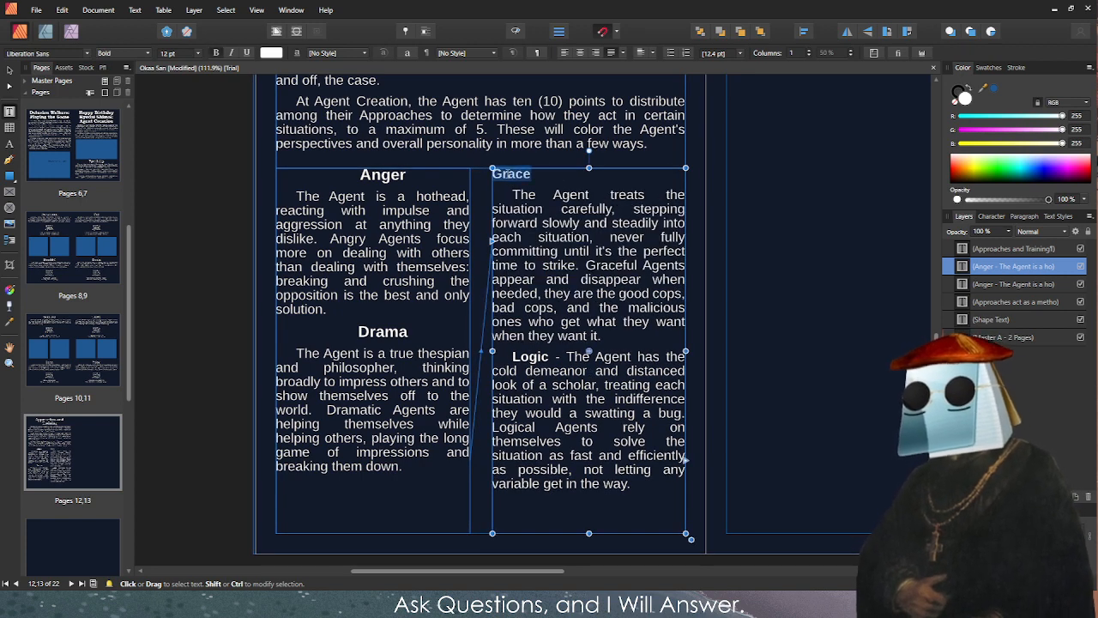
{"action": "left_click", "coordinate": [579, 54]}
{"action": "left_click", "coordinate": [171, 54]}
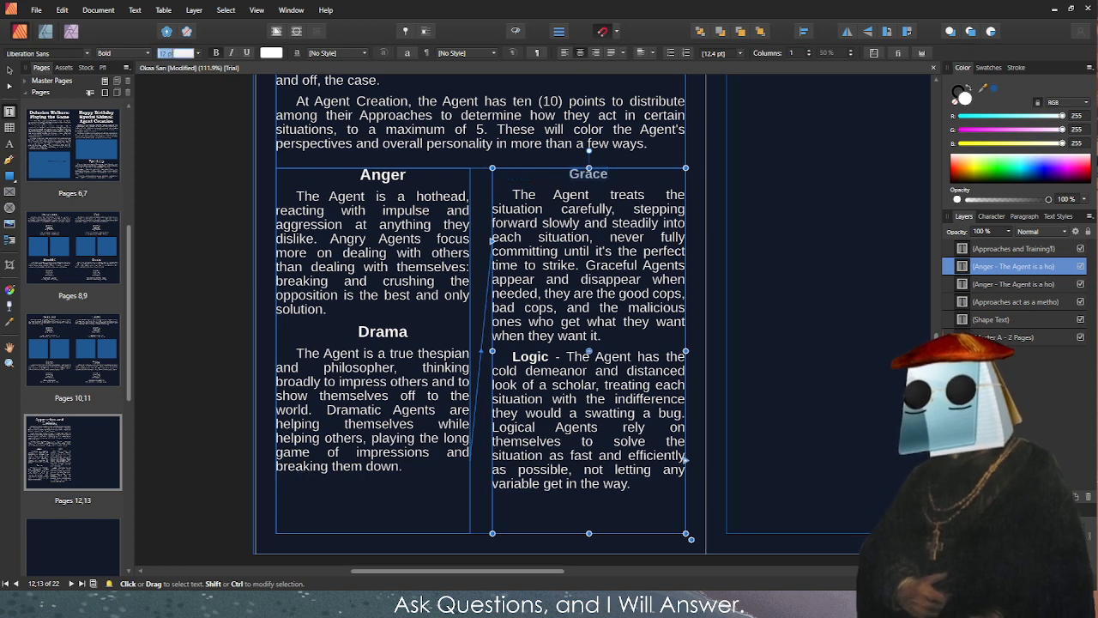
{"action": "type", "text": "14"}
{"action": "key", "text": "Return"}
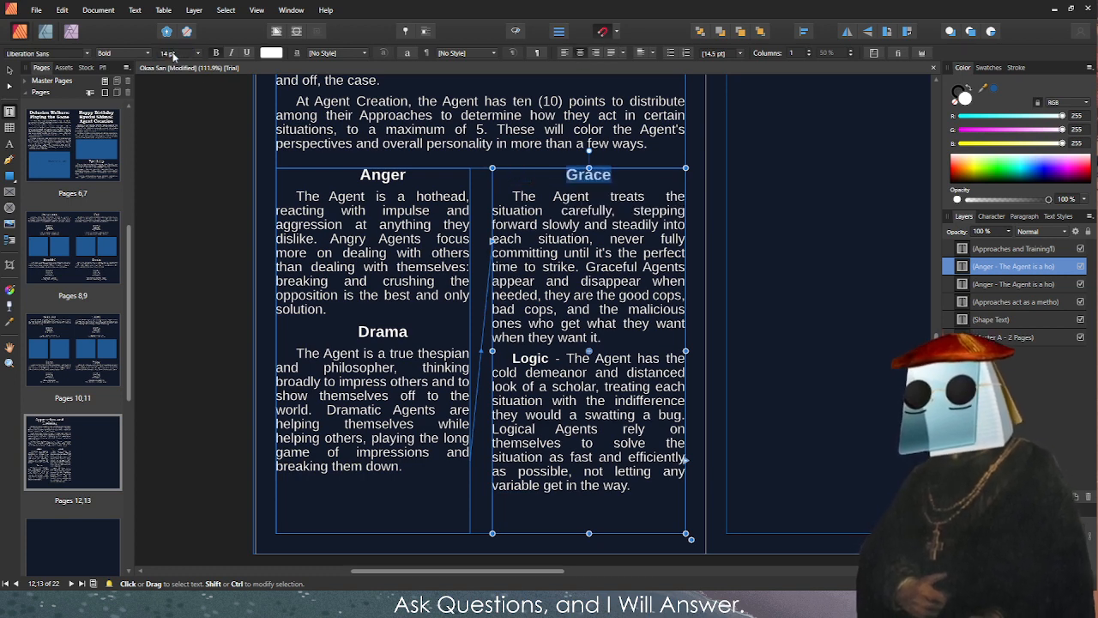
Turn Logic into a centred 14 pt heading on its own line above its description, removing the dash.
{"action": "left_click", "coordinate": [565, 357]}
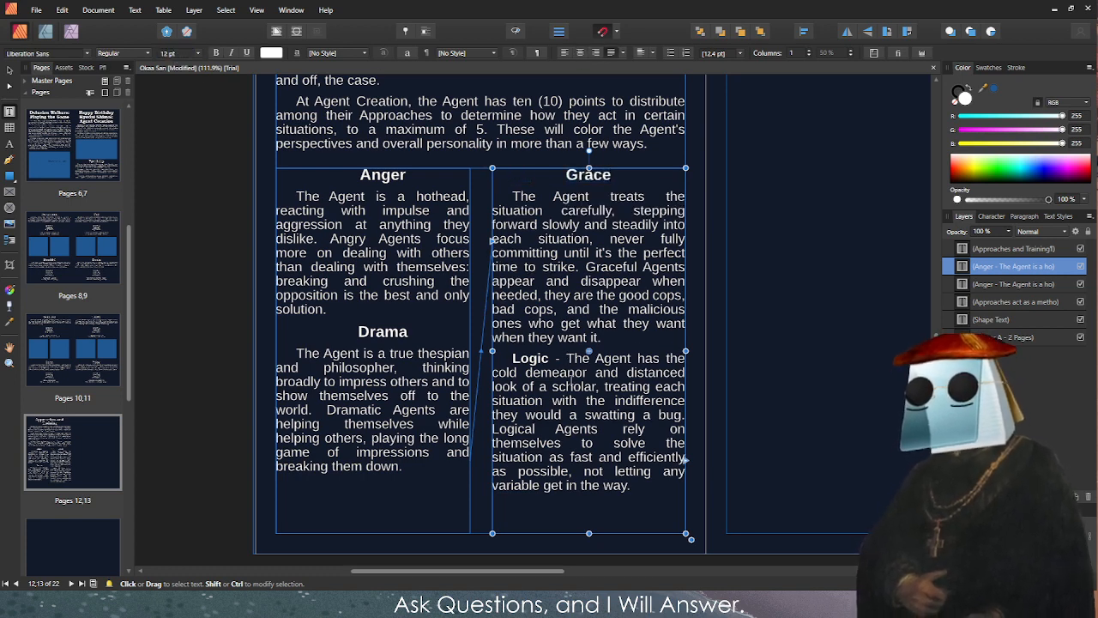
{"action": "key", "text": "BackSpace"}
{"action": "key", "text": "BackSpace"}
{"action": "key", "text": "BackSpace"}
{"action": "key", "text": "Return"}
{"action": "double_click", "coordinate": [530, 358]}
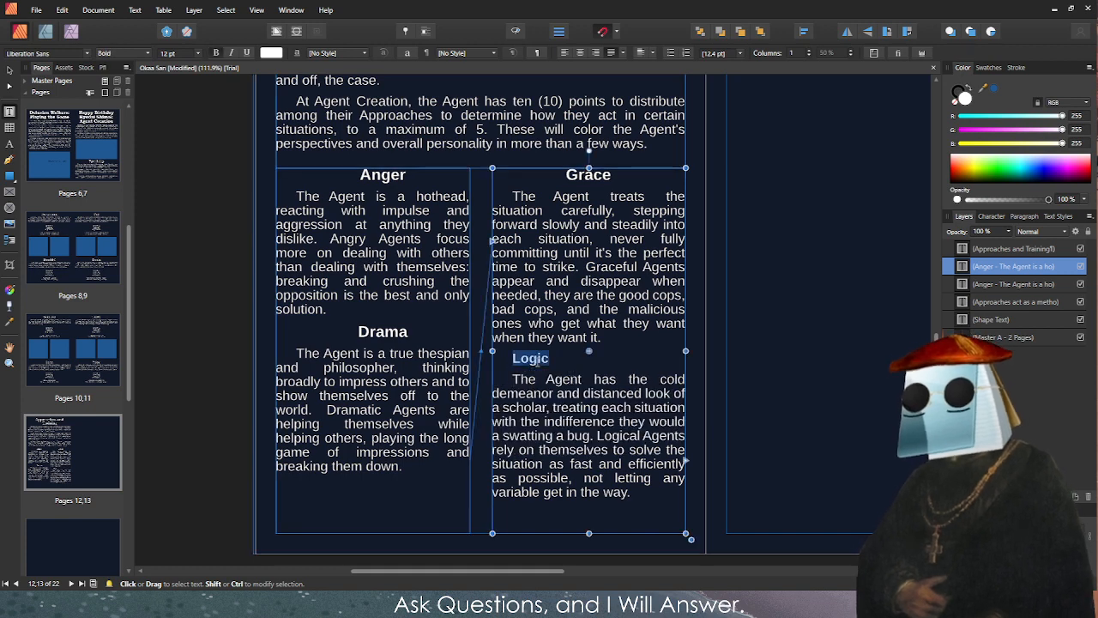
{"action": "left_click", "coordinate": [165, 52]}
{"action": "type", "text": "14"}
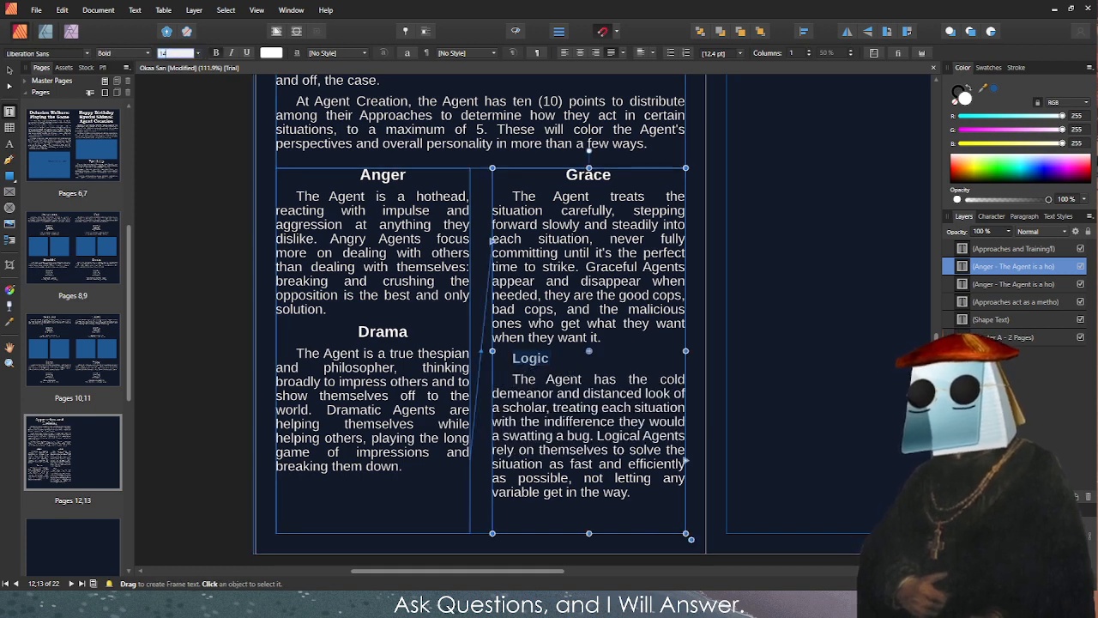
{"action": "key", "text": "Return"}
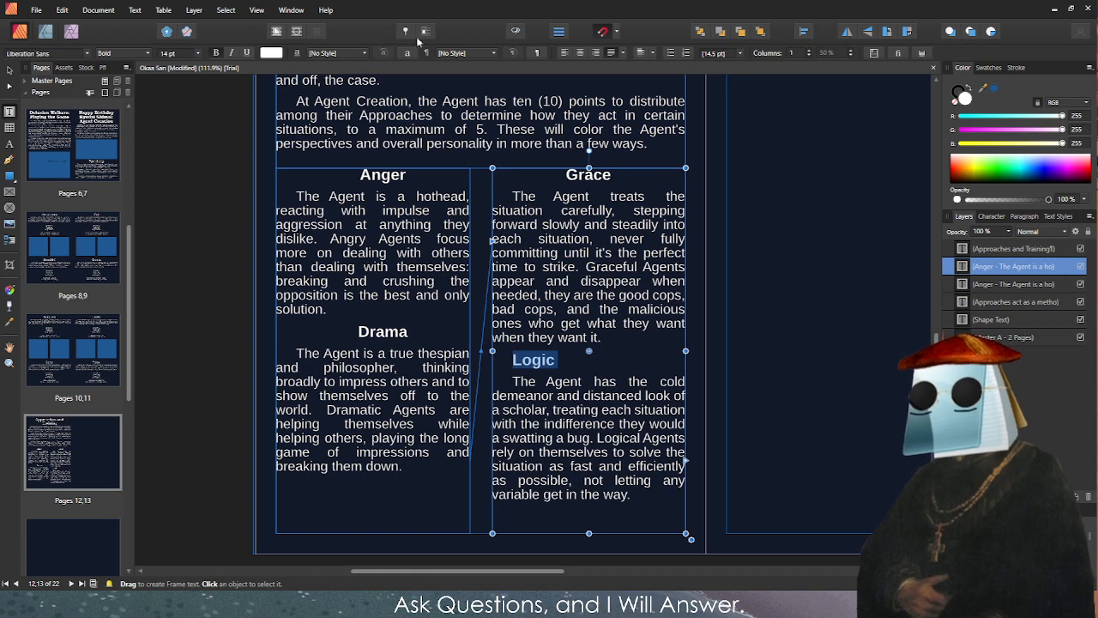
{"action": "left_click", "coordinate": [580, 52]}
Remove the indent in front of the Logic heading and centre the heading again.
{"action": "key", "text": "Escape"}
{"action": "left_click", "coordinate": [567, 359]}
{"action": "key", "text": "BackSpace"}
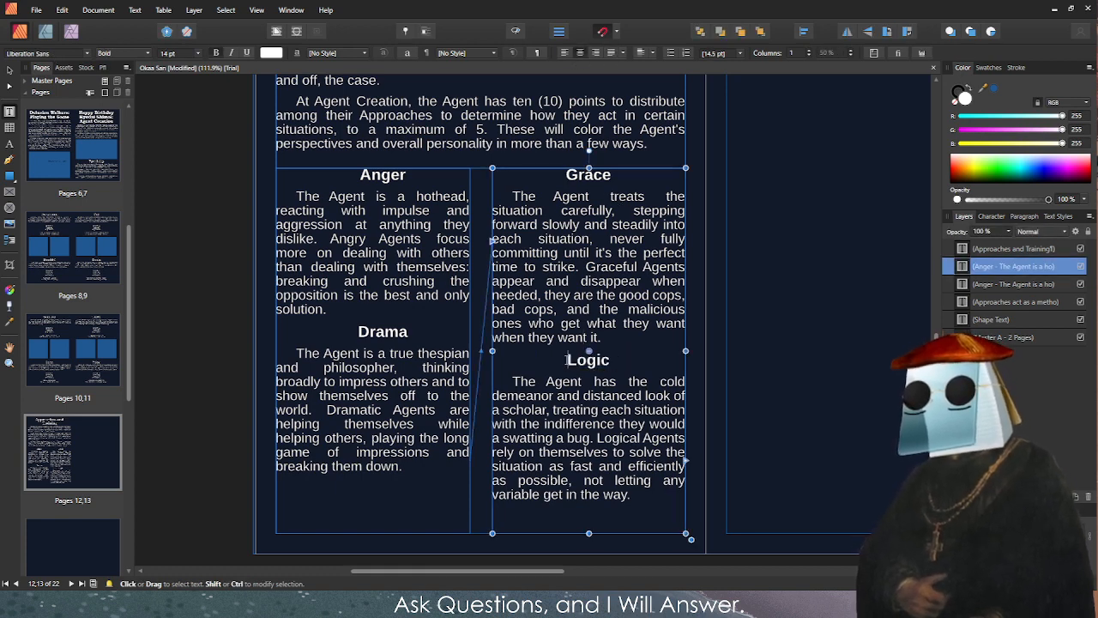
{"action": "key", "text": "BackSpace"}
{"action": "key", "text": "Return"}
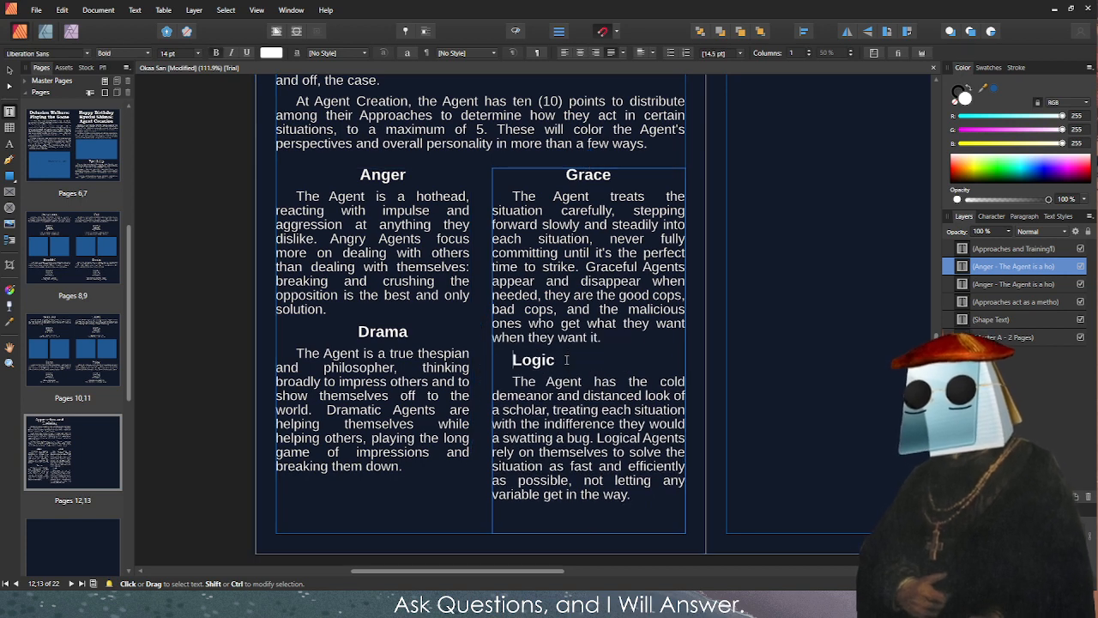
{"action": "key", "text": "BackSpace"}
{"action": "key", "text": "Escape"}
{"action": "double_click", "coordinate": [514, 360]}
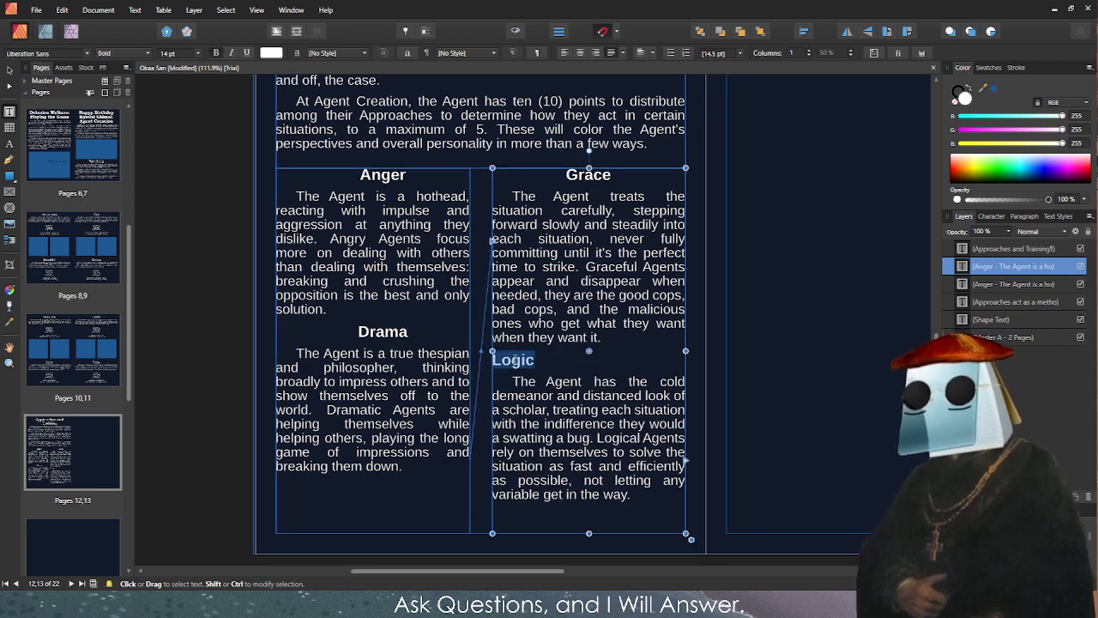
{"action": "left_click", "coordinate": [580, 53]}
{"action": "key", "text": "Escape"}
{"action": "key", "text": "Escape"}
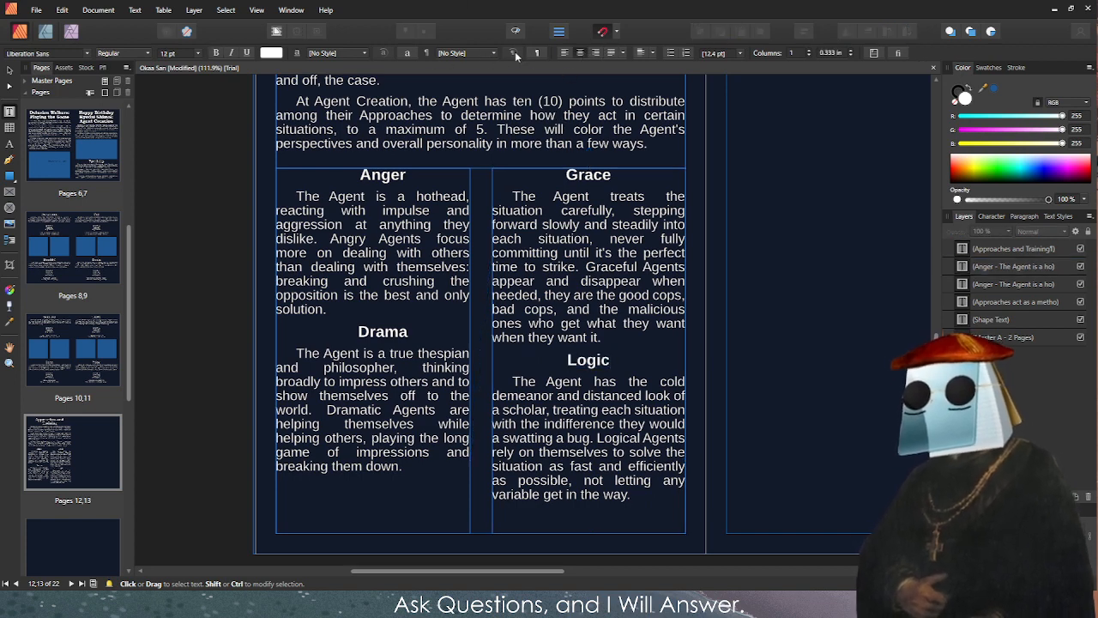
Duplicate the Approaches introduction text frame onto the blank facing page and align it with that page's upper margin.
{"action": "scroll", "coordinate": [616, 116], "scroll_direction": "down", "scroll_amount": 5}
{"action": "scroll", "coordinate": [617, 116], "scroll_direction": "up", "scroll_amount": 3}
{"action": "scroll", "coordinate": [550, 204], "scroll_direction": "up", "scroll_amount": 3}
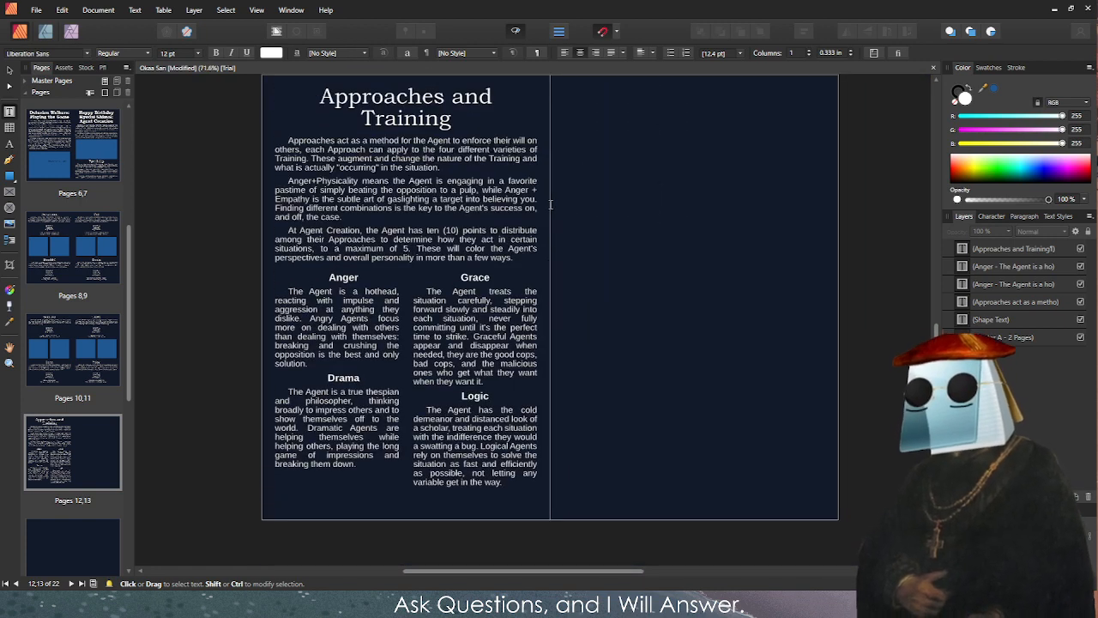
{"action": "key", "text": "v"}
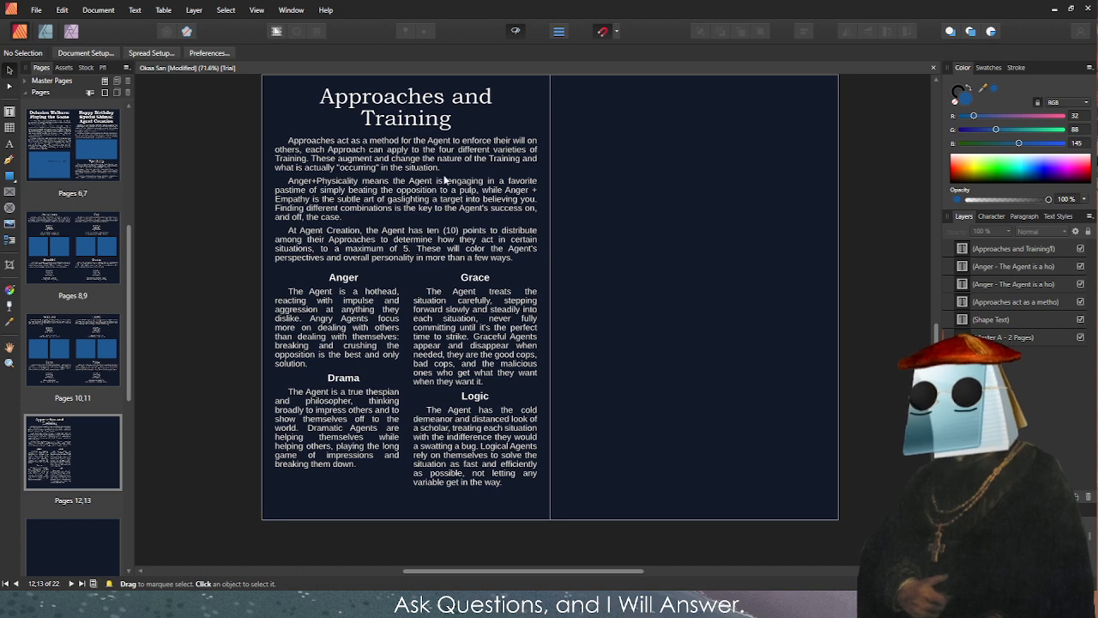
{"action": "scroll", "coordinate": [595, 258], "scroll_direction": "up", "scroll_amount": 3}
{"action": "scroll", "coordinate": [841, 265], "scroll_direction": "down", "scroll_amount": 2}
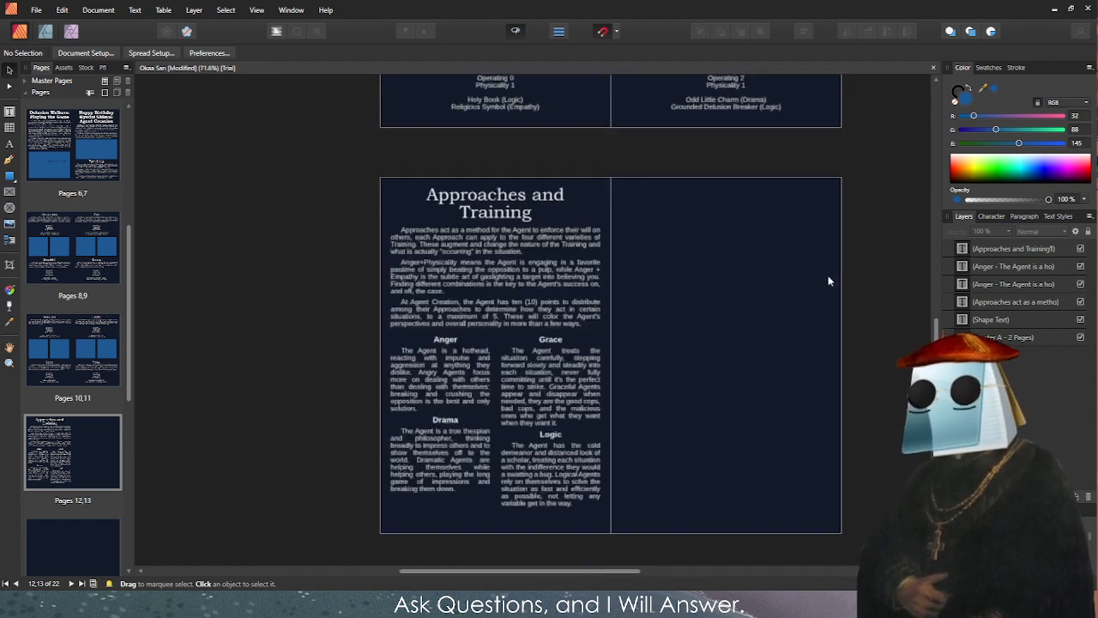
{"action": "scroll", "coordinate": [829, 280], "scroll_direction": "up", "scroll_amount": 2}
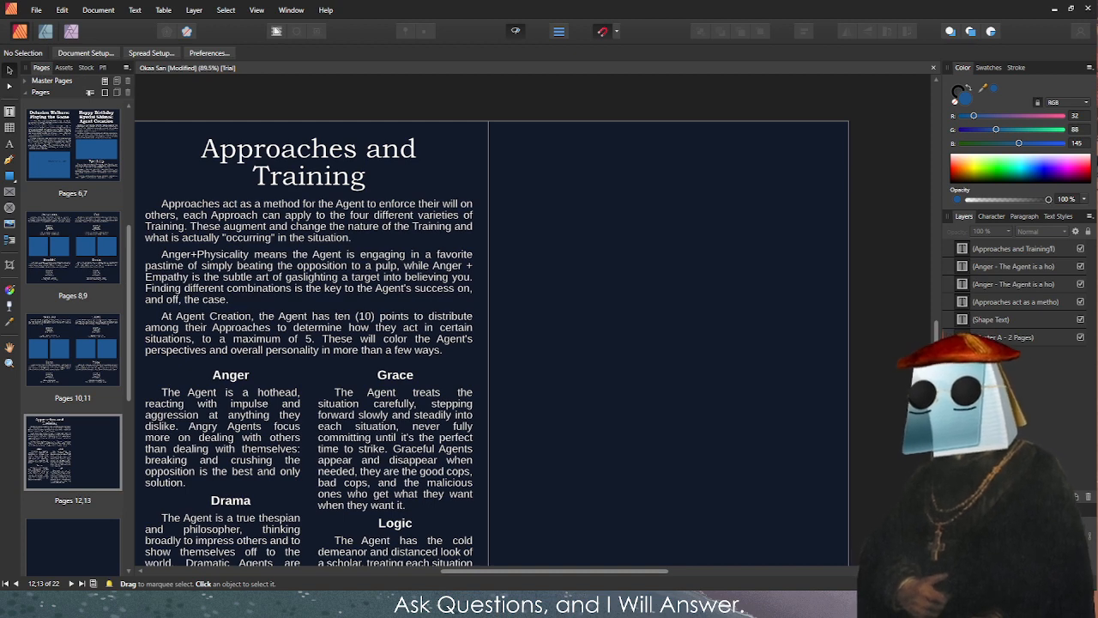
{"action": "left_click", "coordinate": [391, 326]}
{"action": "mouse_move", "coordinate": [444, 298]}
{"action": "left_mouse_down"}
{"action": "mouse_move", "coordinate": [805, 279]}
{"action": "mouse_move", "coordinate": [810, 249]}
{"action": "mouse_move", "coordinate": [804, 266]}
{"action": "left_mouse_up"}
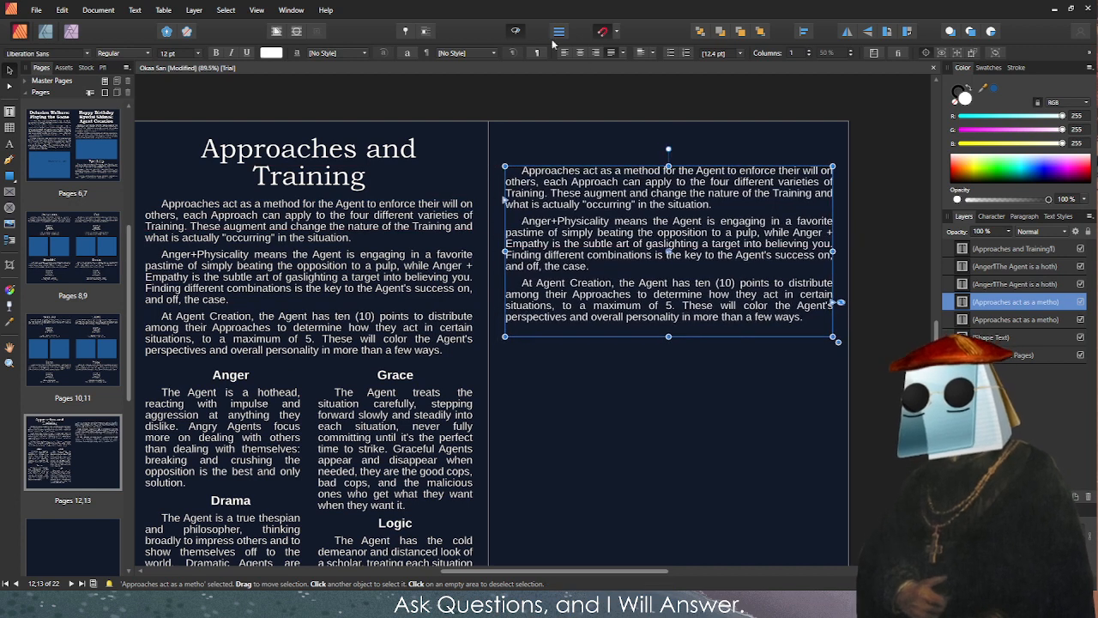
{"action": "left_click_drag", "start_coordinate": [615, 256], "coordinate": [614, 227]}
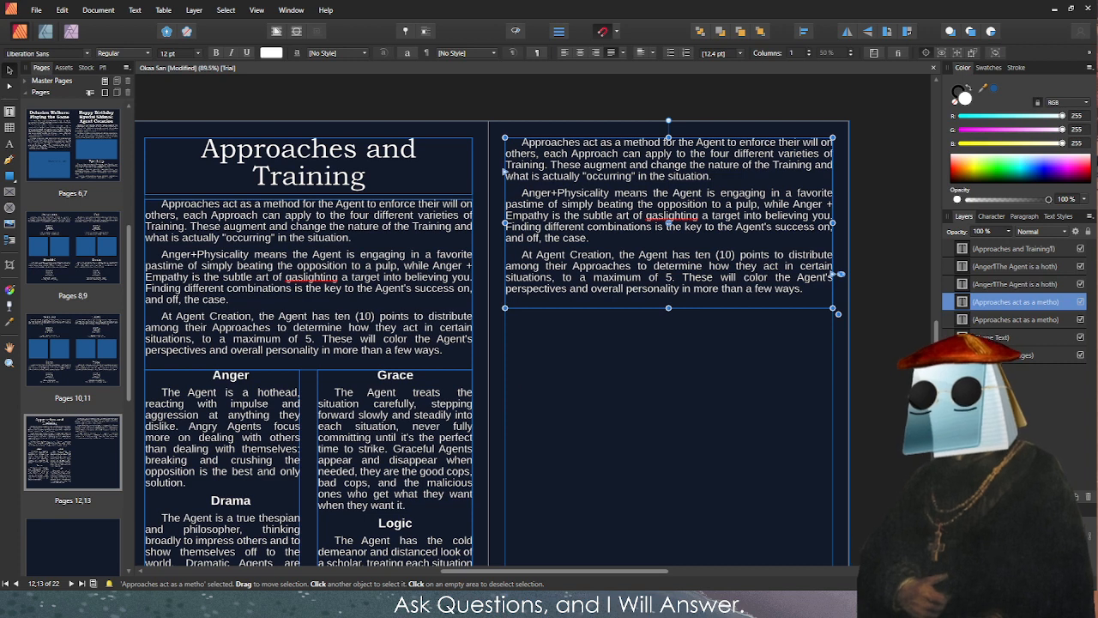
Replace the duplicated frame's text with the copied paragraphs beginning "Where Approaches are the how" and shorten the frame to fit.
{"action": "double_click", "coordinate": [529, 214]}
{"action": "key", "text": "ctrl+a"}
{"action": "key", "text": "ctrl+v"}
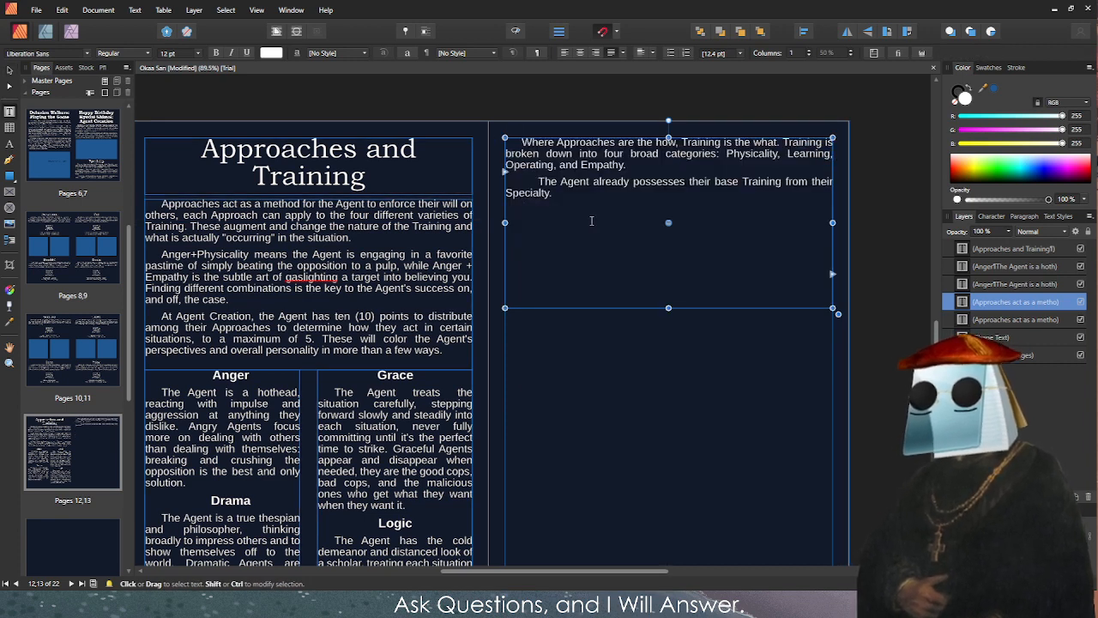
{"action": "left_click_drag", "start_coordinate": [669, 308], "coordinate": [650, 206]}
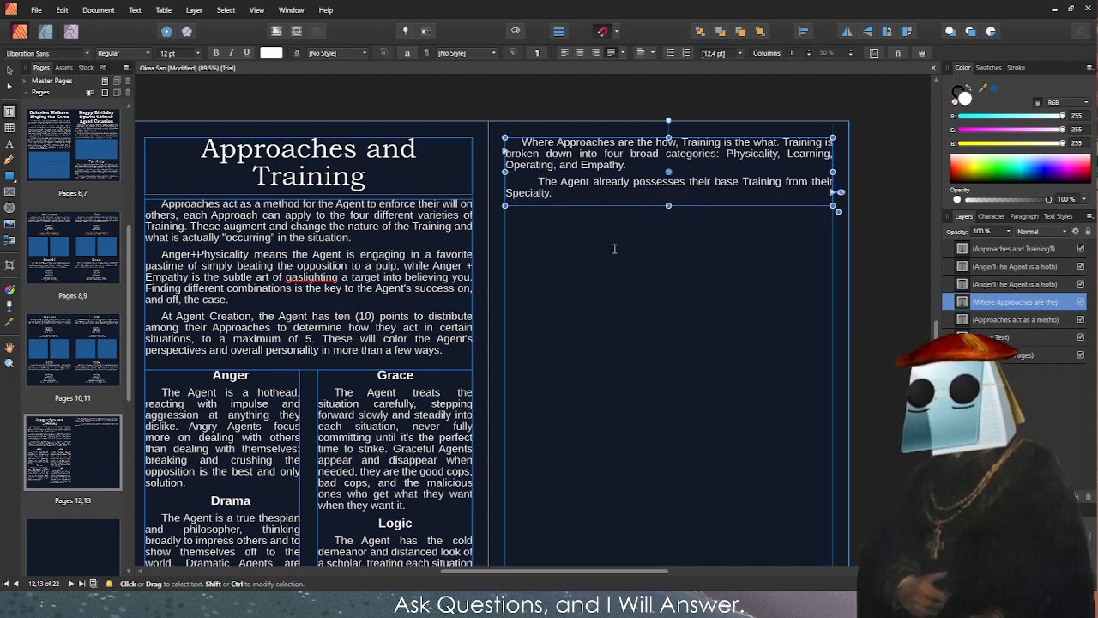
Delete the extra indent before "The Agent already possesses" in the second Training paragraph.
{"action": "left_click", "coordinate": [524, 181]}
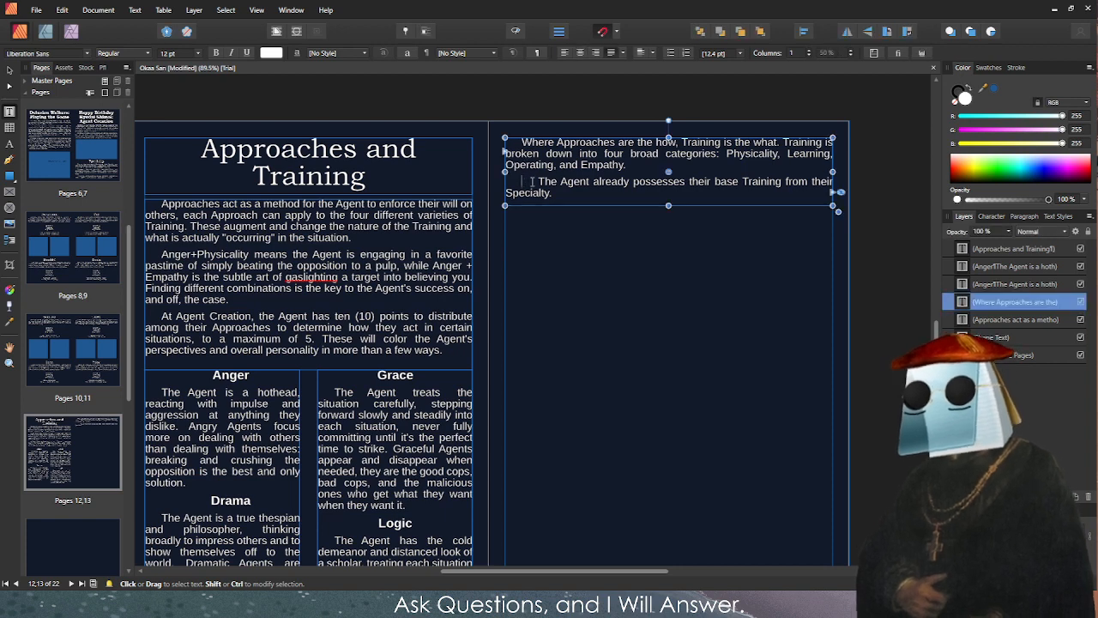
{"action": "key", "text": "Delete"}
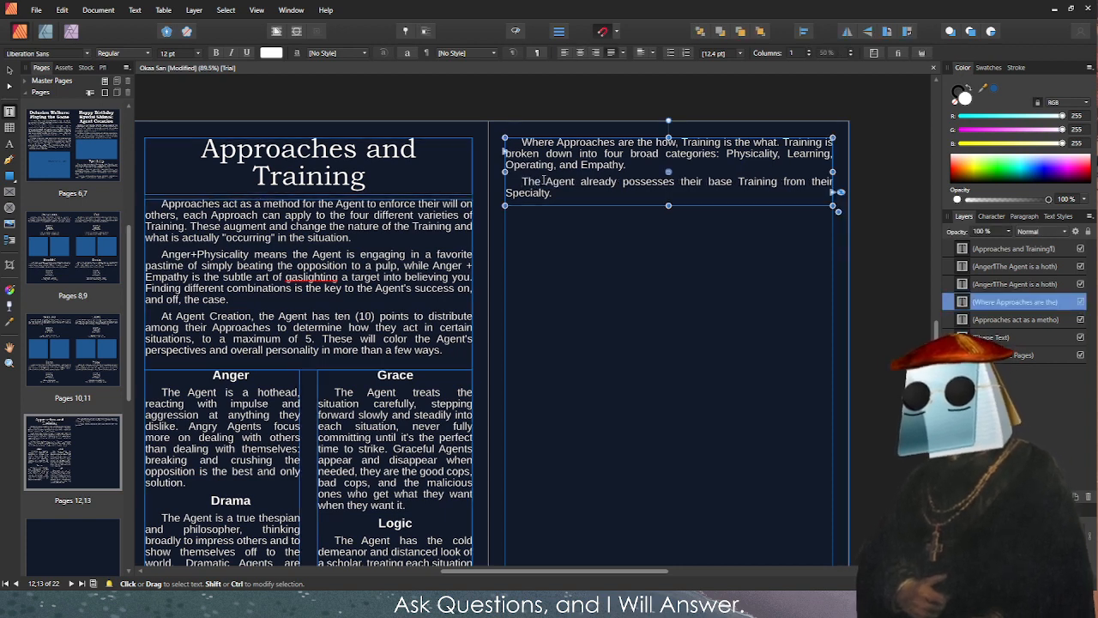
{"action": "key", "text": "Escape"}
Duplicate the text frame containing the Anger and Drama entries.
{"action": "scroll", "coordinate": [263, 335], "scroll_direction": "down", "scroll_amount": 2}
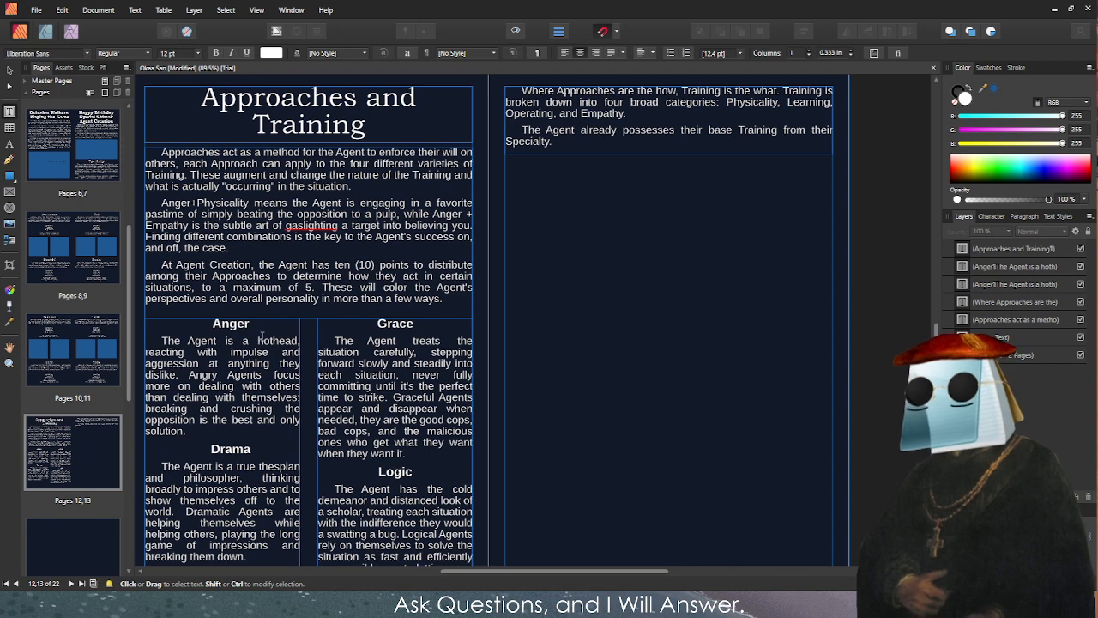
{"action": "key", "text": "v"}
{"action": "left_click", "coordinate": [302, 339]}
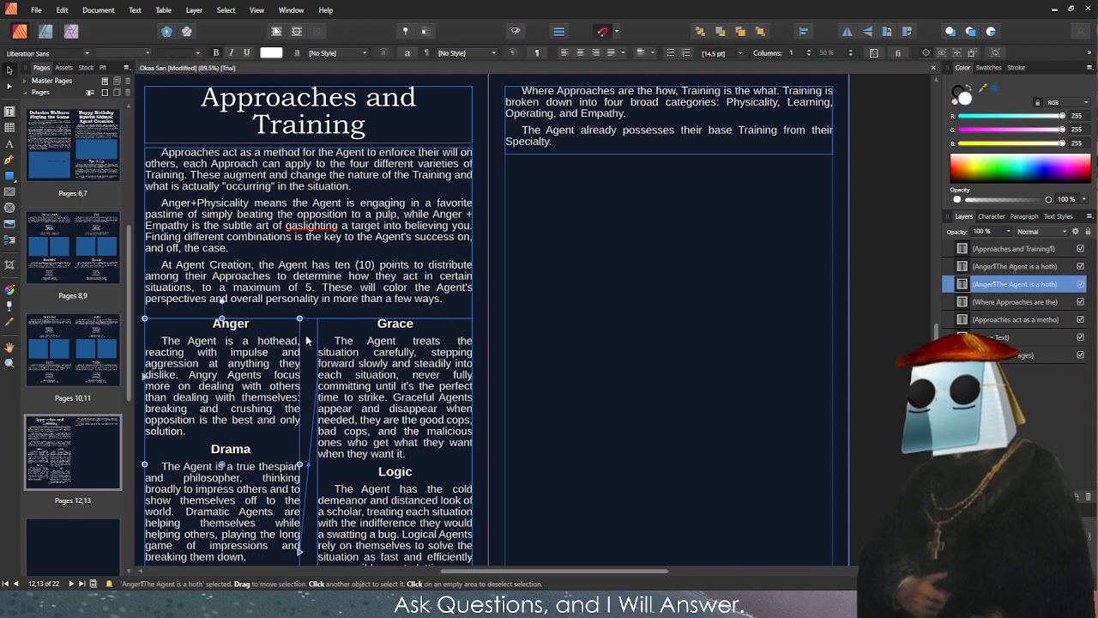
{"action": "left_click", "coordinate": [576, 254]}
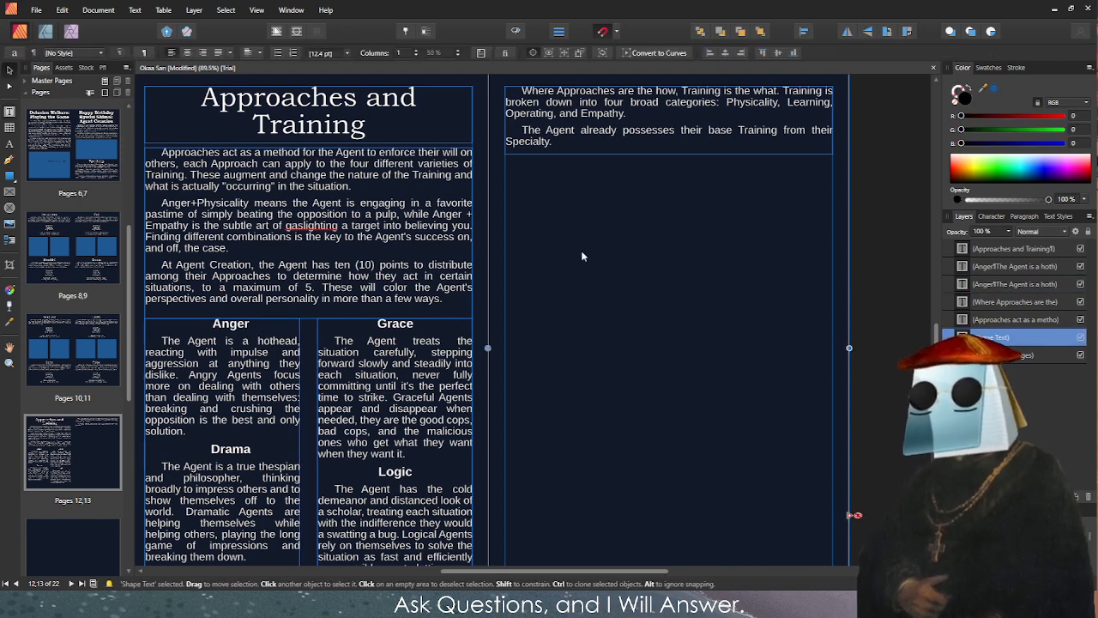
{"action": "key", "text": "Delete"}
{"action": "scroll", "coordinate": [584, 365], "scroll_direction": "down", "scroll_amount": 2}
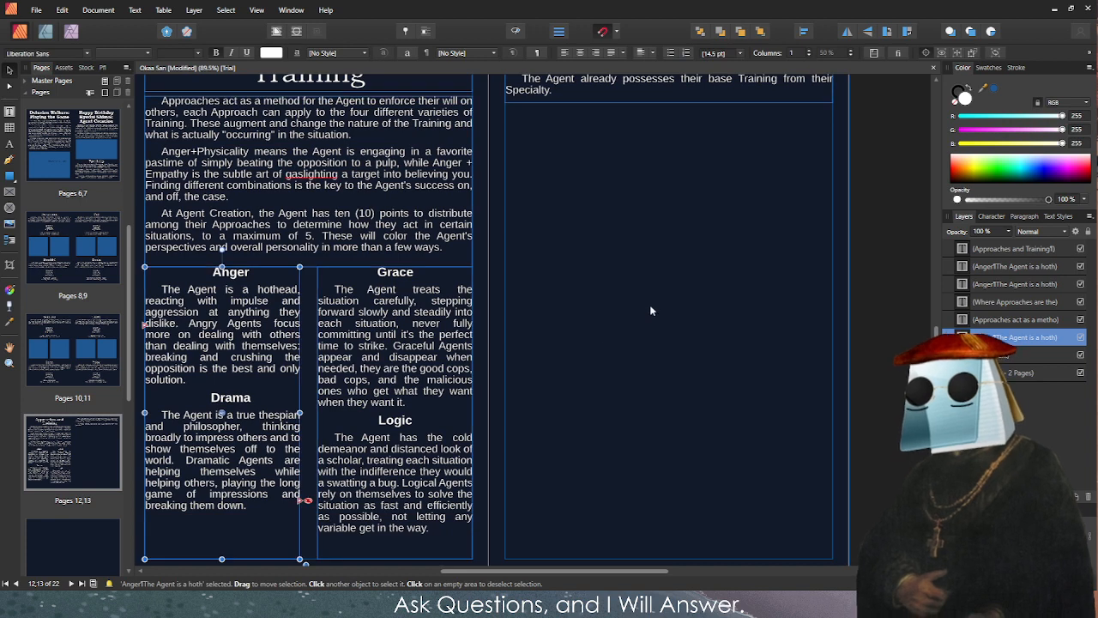
Lock the Shape Text layer covering the facing page.
{"action": "key", "text": "ctrl+z"}
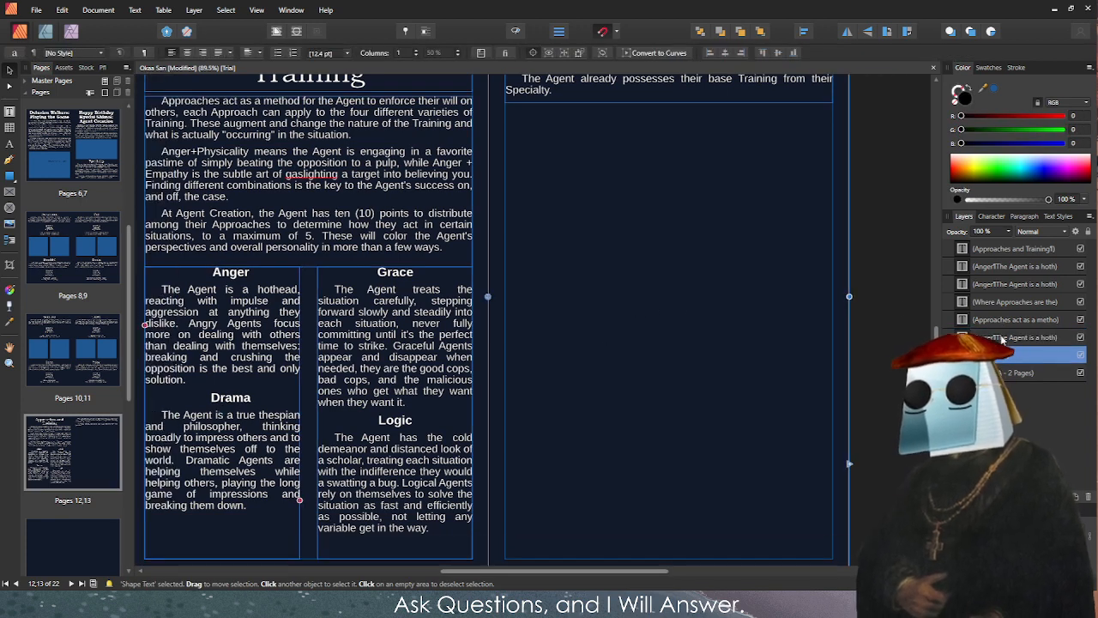
{"action": "key", "text": "Escape"}
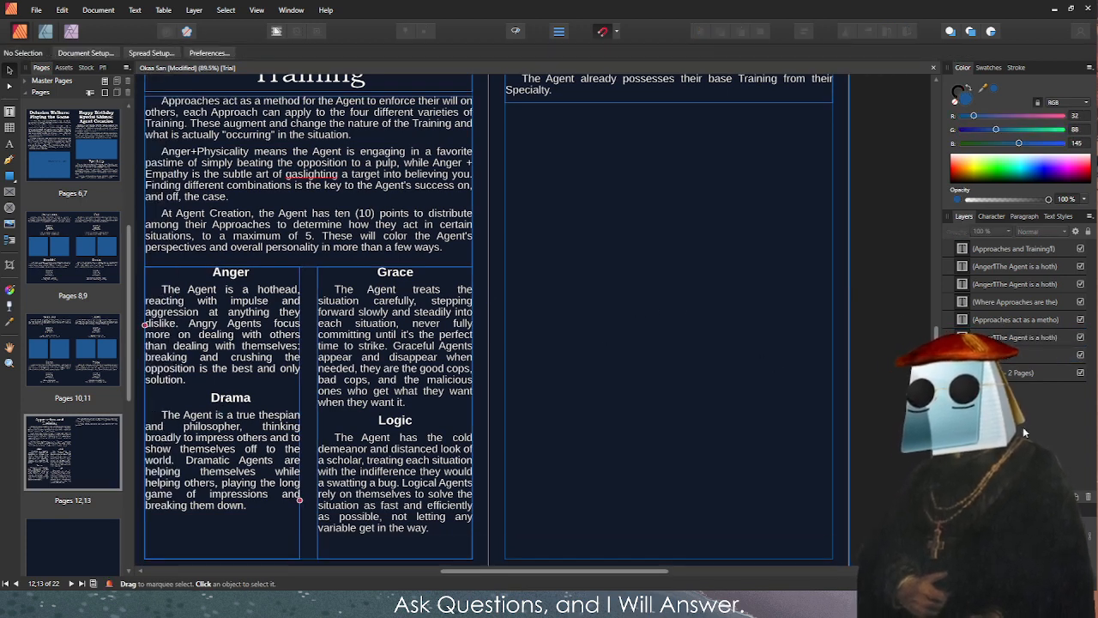
{"action": "left_click", "coordinate": [1020, 354]}
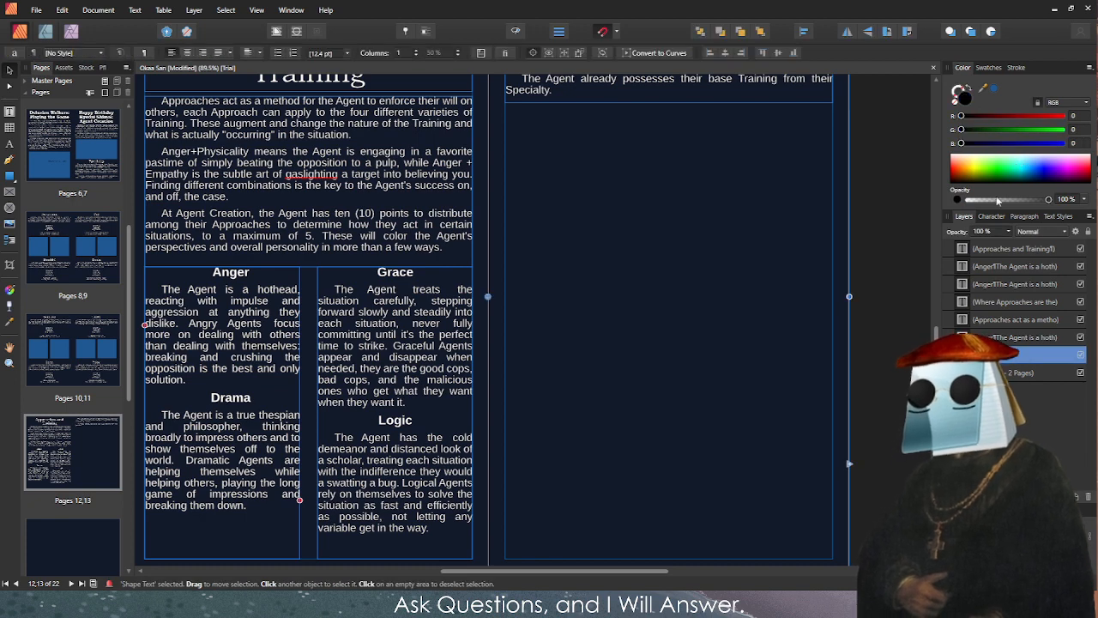
{"action": "key", "text": "ctrl+l"}
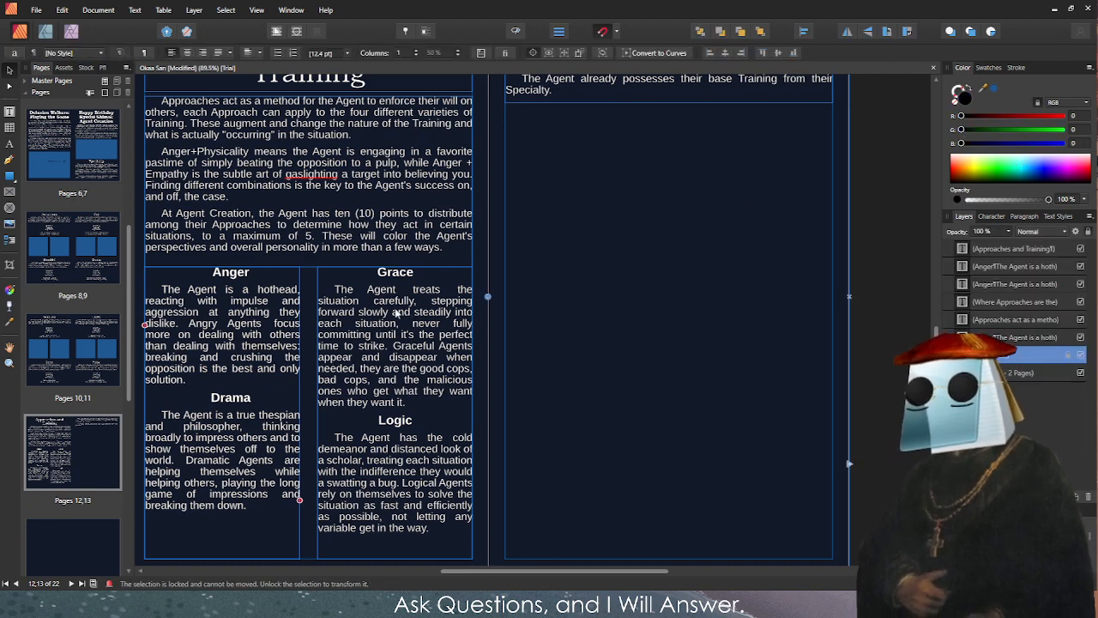
Place the duplicated Anger and Drama frame at the facing page's inner margin below the Training introduction and extend it almost to the lower margin.
{"action": "left_click_drag", "start_coordinate": [221, 326], "coordinate": [600, 260]}
{"action": "left_click", "coordinate": [251, 384]}
{"action": "left_click_drag", "start_coordinate": [251, 377], "coordinate": [804, 254]}
{"action": "left_click_drag", "start_coordinate": [603, 301], "coordinate": [220, 371]}
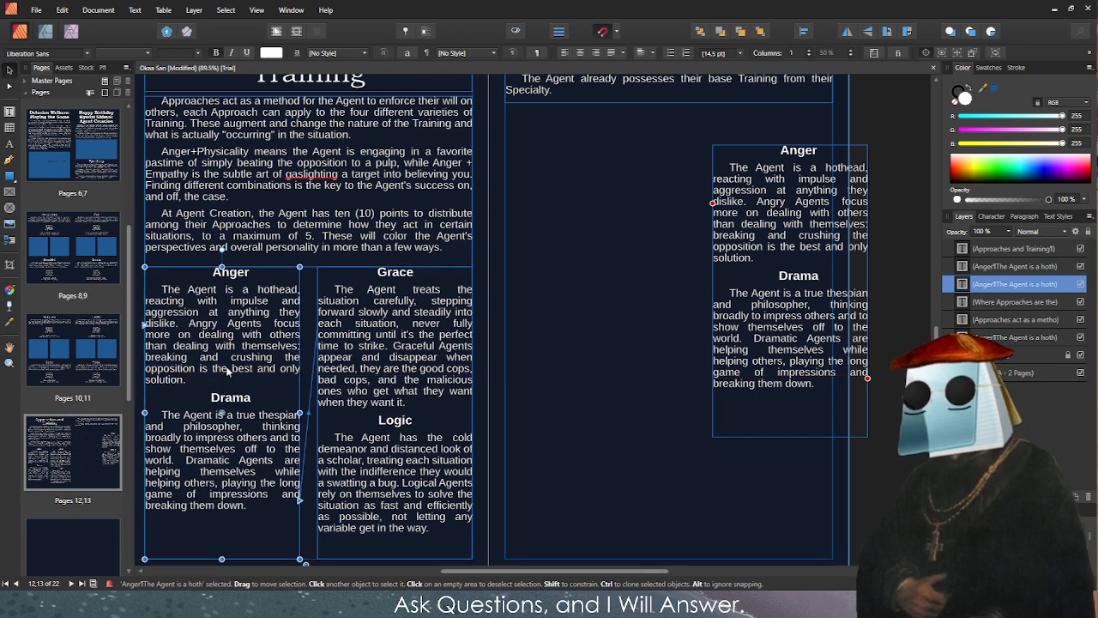
{"action": "left_click_drag", "start_coordinate": [857, 326], "coordinate": [649, 294]}
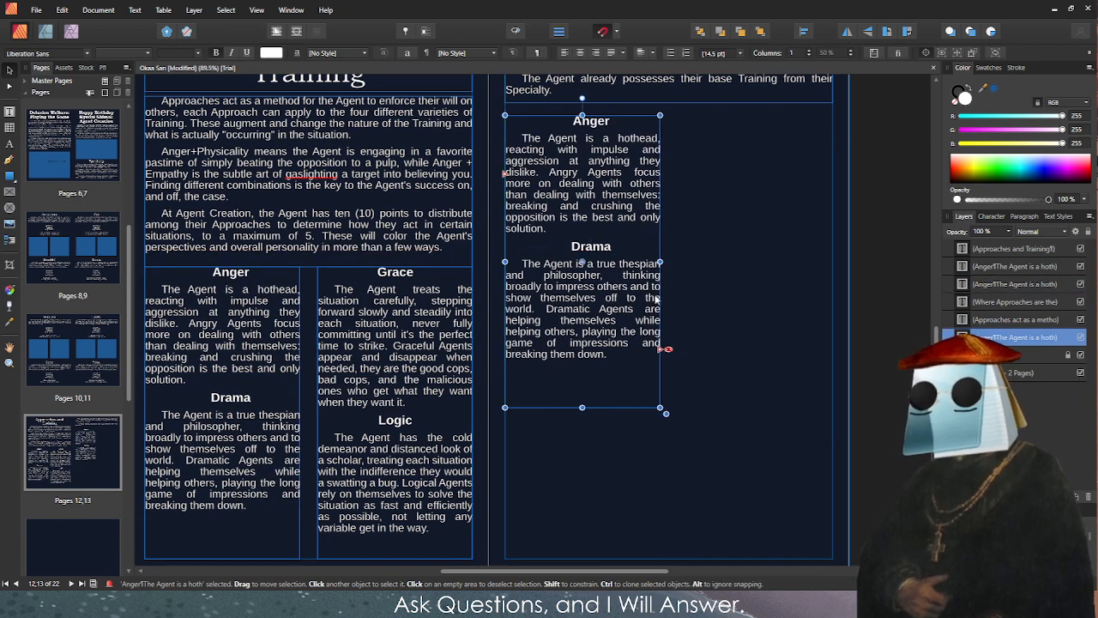
{"action": "left_click_drag", "start_coordinate": [581, 408], "coordinate": [580, 539]}
Adjust the line breaks above the Grace heading in the duplicated column.
{"action": "left_click", "coordinate": [531, 367]}
{"action": "key", "text": "Delete"}
{"action": "key", "text": "Return"}
{"action": "key", "text": "BackSpace"}
{"action": "key", "text": "Escape"}
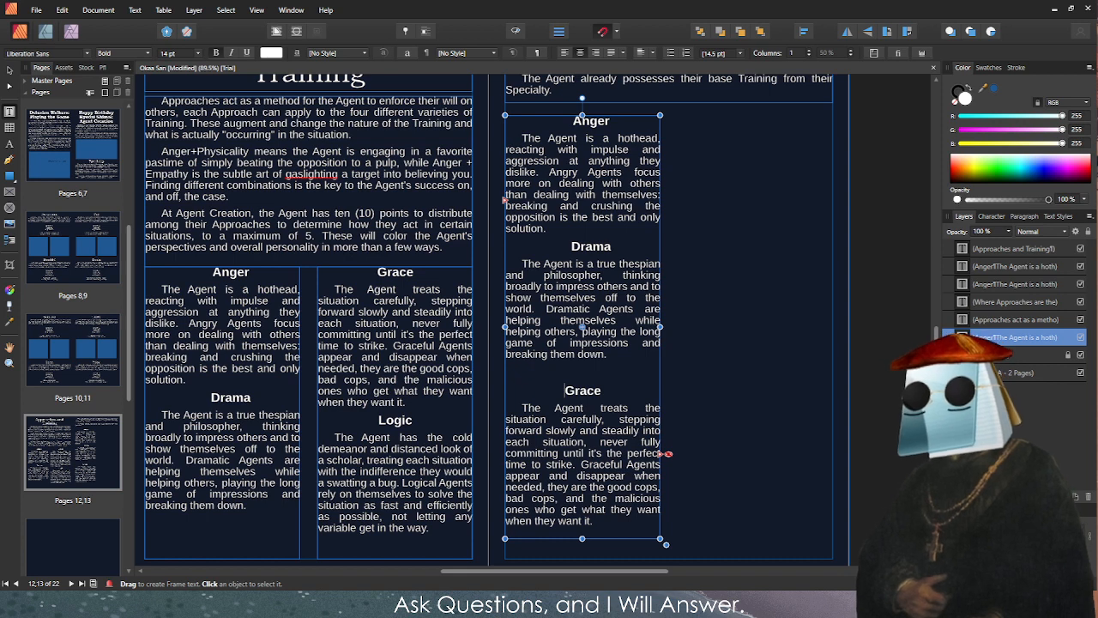
{"action": "key", "text": "Escape"}
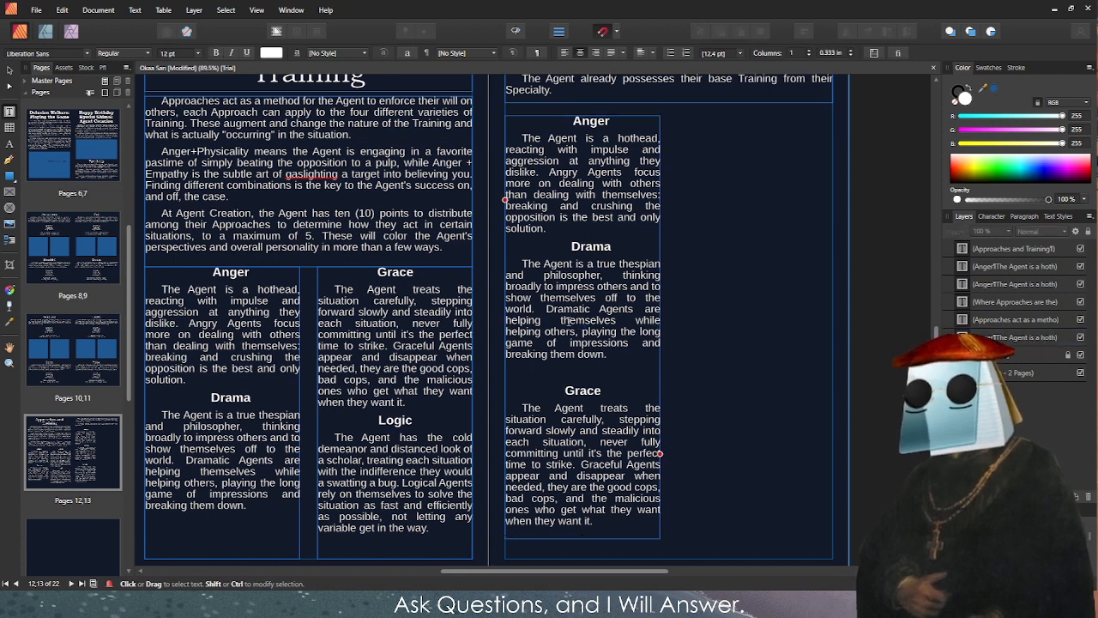
In the duplicated column, replace the Anger heading with Empathy and its description with the paragraph beginning "The Blisswalkers are content living".
{"action": "triple_click", "coordinate": [547, 207]}
{"action": "type", "text": "The Blisswalkers are content living in their personal illusions to the outside world, while they process conversations, there is detachment from the conversation. Not every soul is like this though, many off Bliss see the world for what it is, bleak, hopeless, and filled with people like FAMILY."}
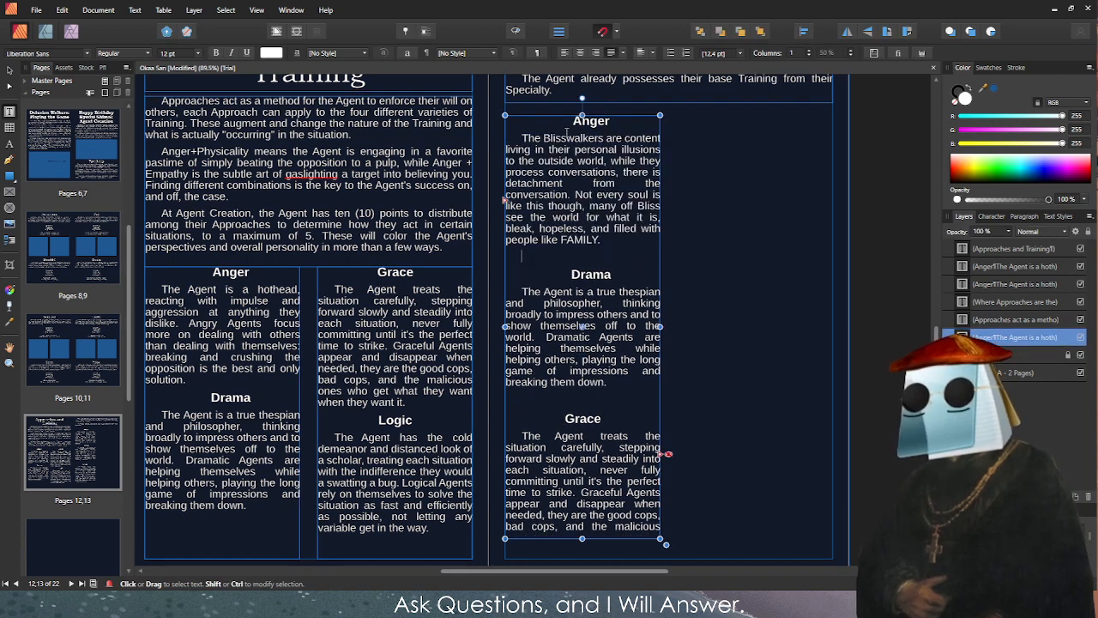
{"action": "double_click", "coordinate": [586, 124]}
{"action": "type", "text": "Empathy"}
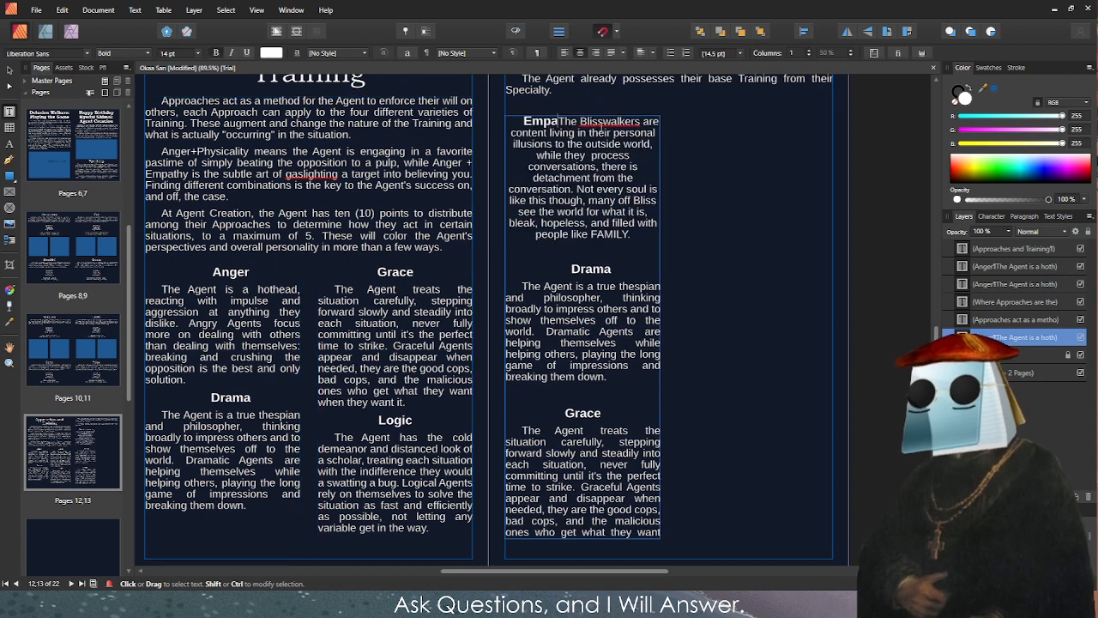
{"action": "key", "text": "Return"}
Justify the Blisswalkers paragraph under the Empathy heading.
{"action": "left_click_drag", "start_coordinate": [632, 252], "coordinate": [509, 135]}
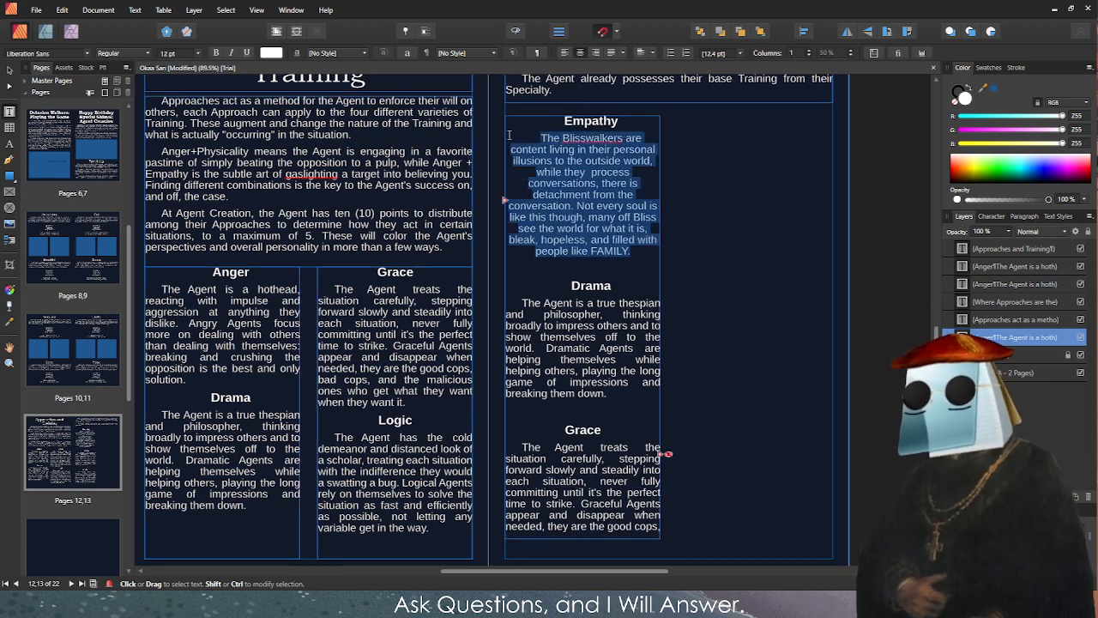
{"action": "left_click", "coordinate": [565, 54]}
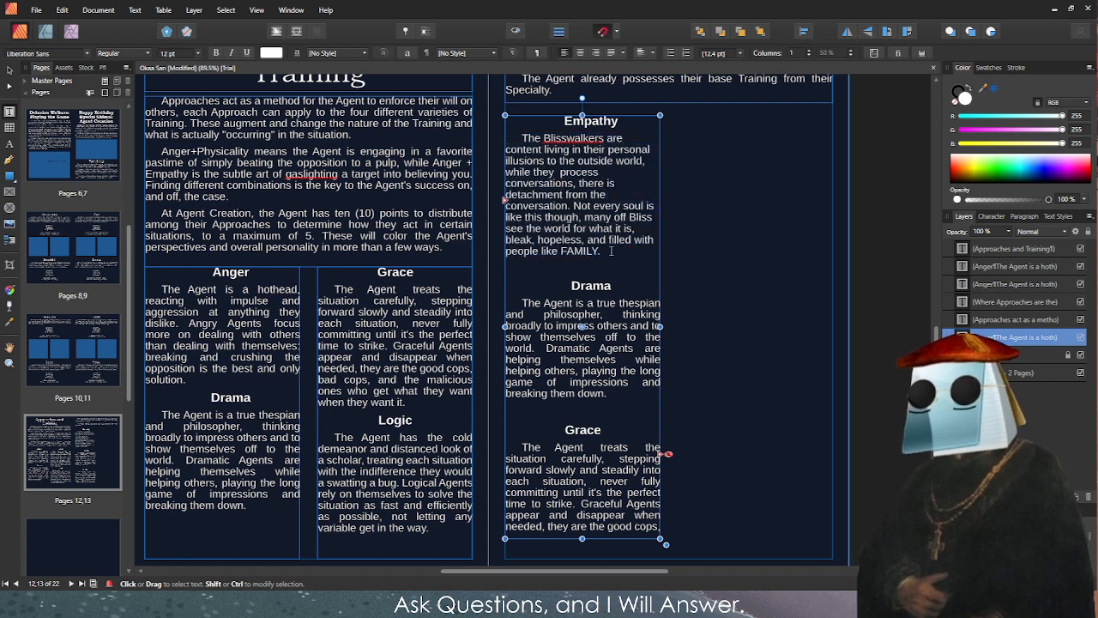
{"action": "left_click", "coordinate": [610, 53]}
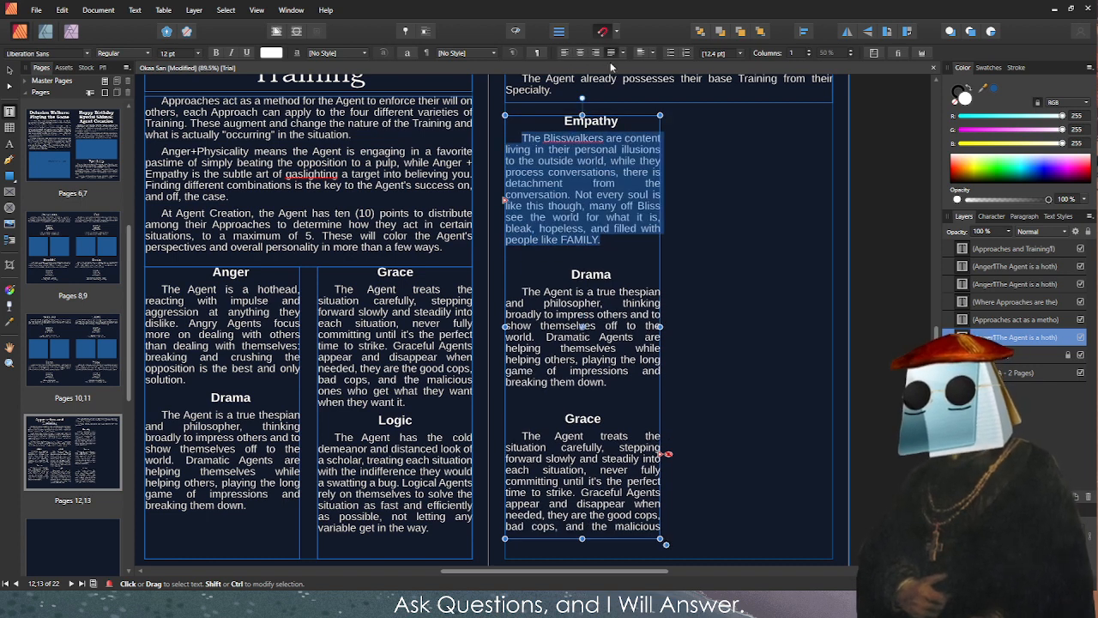
In the facing page's column, replace the Drama heading with Learning and its description with the paragraph beginning "Finding information is one of FAMILY's core goals".
{"action": "left_click", "coordinate": [592, 207]}
{"action": "key", "text": "Escape"}
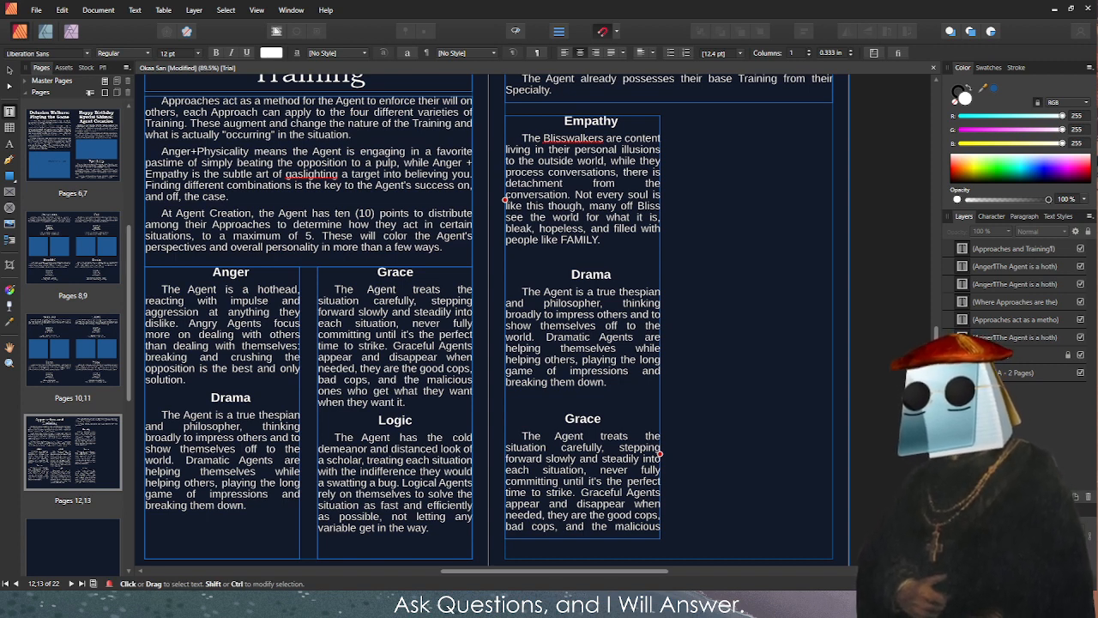
{"action": "left_click_drag", "start_coordinate": [521, 292], "coordinate": [607, 383]}
{"action": "type", "text": "Finding information is one of FAMILY's core goals in the field, understanding and discovering the truth and how to deal with it. Learning can occur anywhere, as it represents the Agents ability to understand and process the information at hand."}
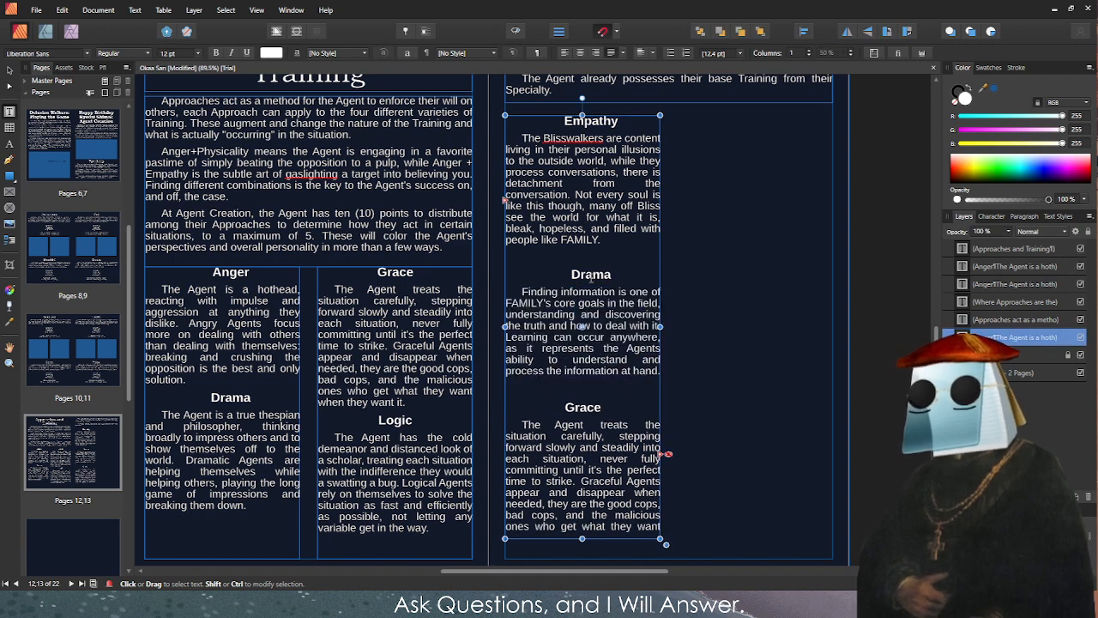
{"action": "double_click", "coordinate": [591, 274]}
{"action": "type", "text": "Learning"}
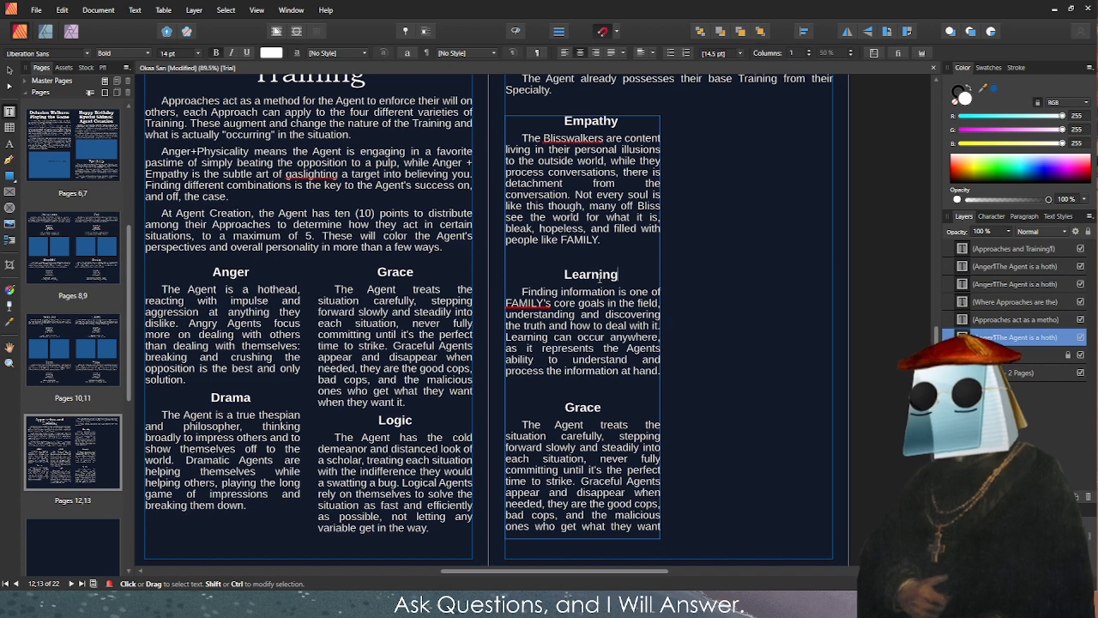
{"action": "key", "text": "Escape"}
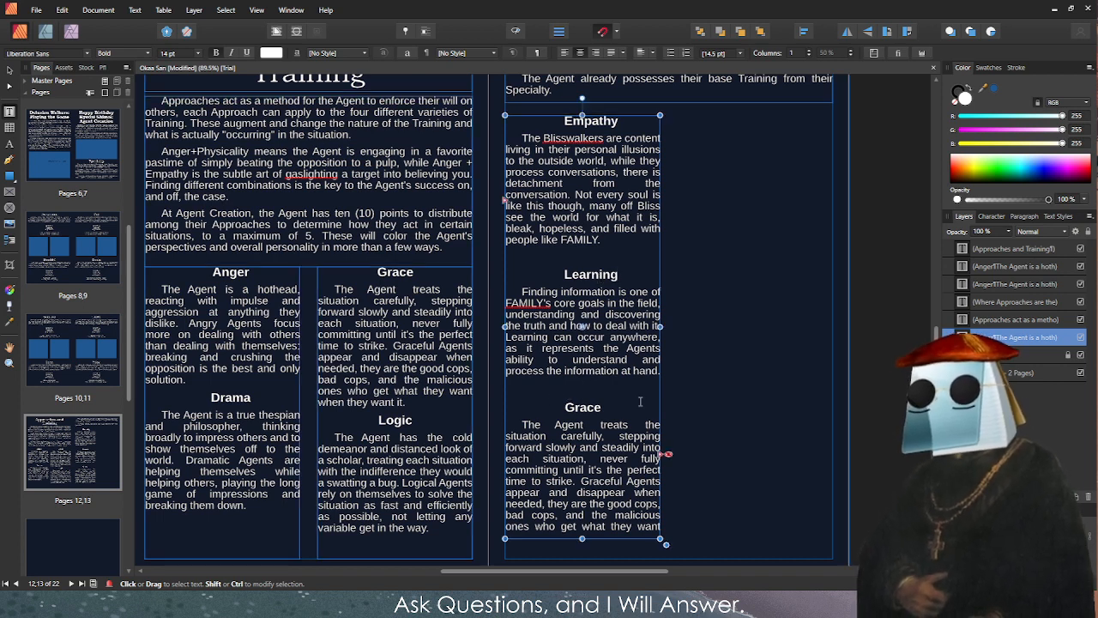
Shorten the Empathy and Learning text frame so it ends just below the Learning paragraph.
{"action": "left_click_drag", "start_coordinate": [582, 538], "coordinate": [583, 384]}
{"action": "left_click", "coordinate": [601, 400]}
{"action": "left_click", "coordinate": [660, 330]}
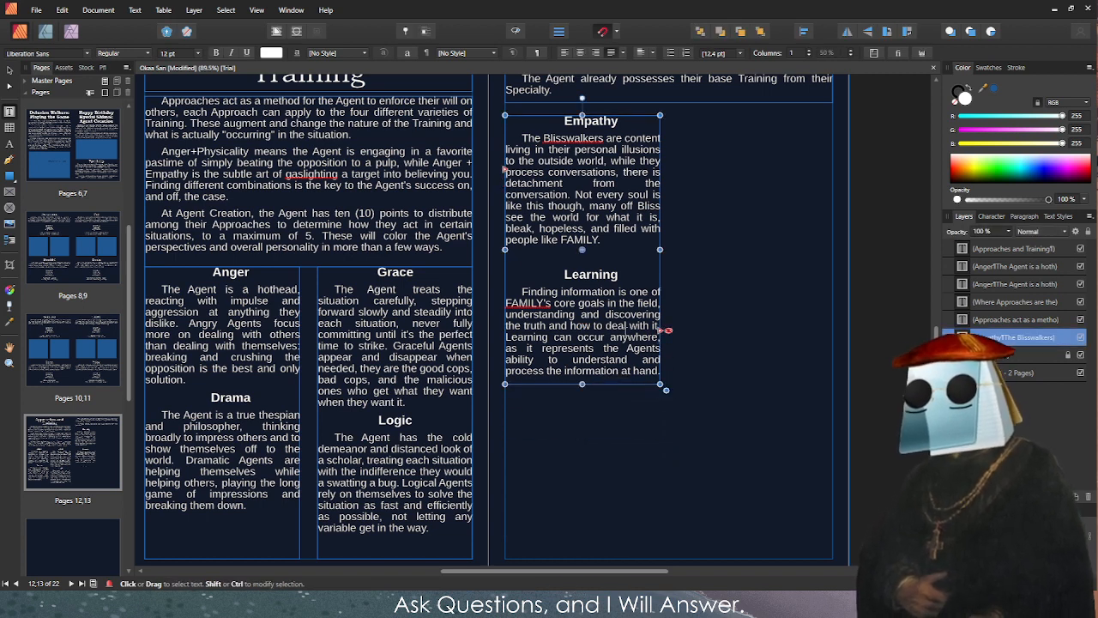
{"action": "left_click", "coordinate": [479, 335]}
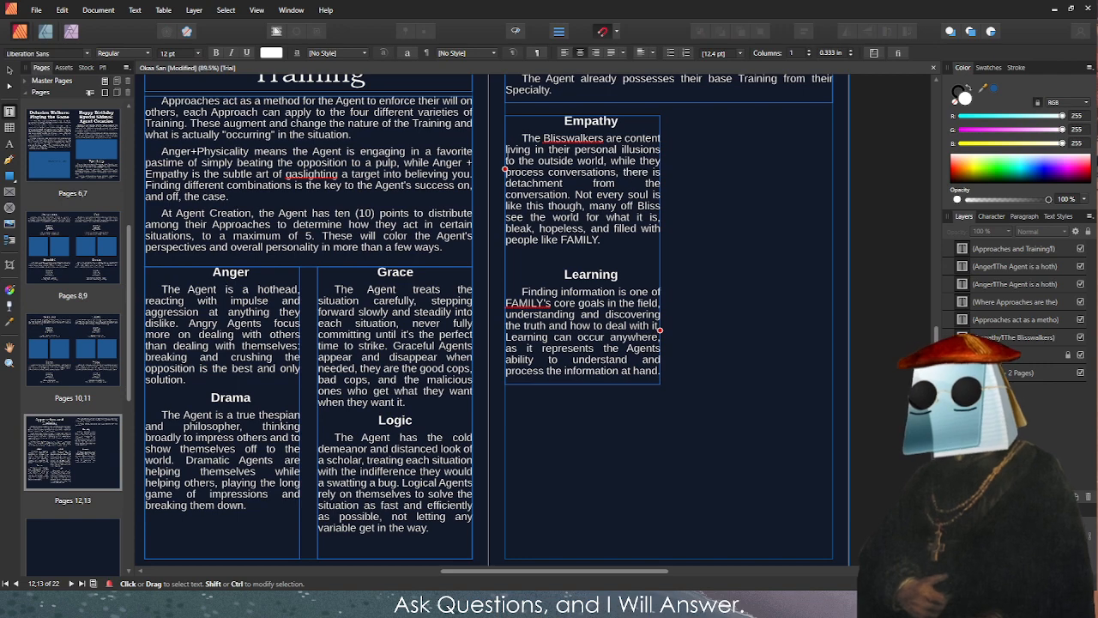
{"action": "left_click", "coordinate": [661, 329]}
{"action": "mouse_move", "coordinate": [683, 337]}
{"action": "left_mouse_down"}
{"action": "mouse_move", "coordinate": [712, 326]}
{"action": "mouse_move", "coordinate": [669, 336]}
{"action": "left_mouse_up"}
{"action": "left_click", "coordinate": [669, 329]}
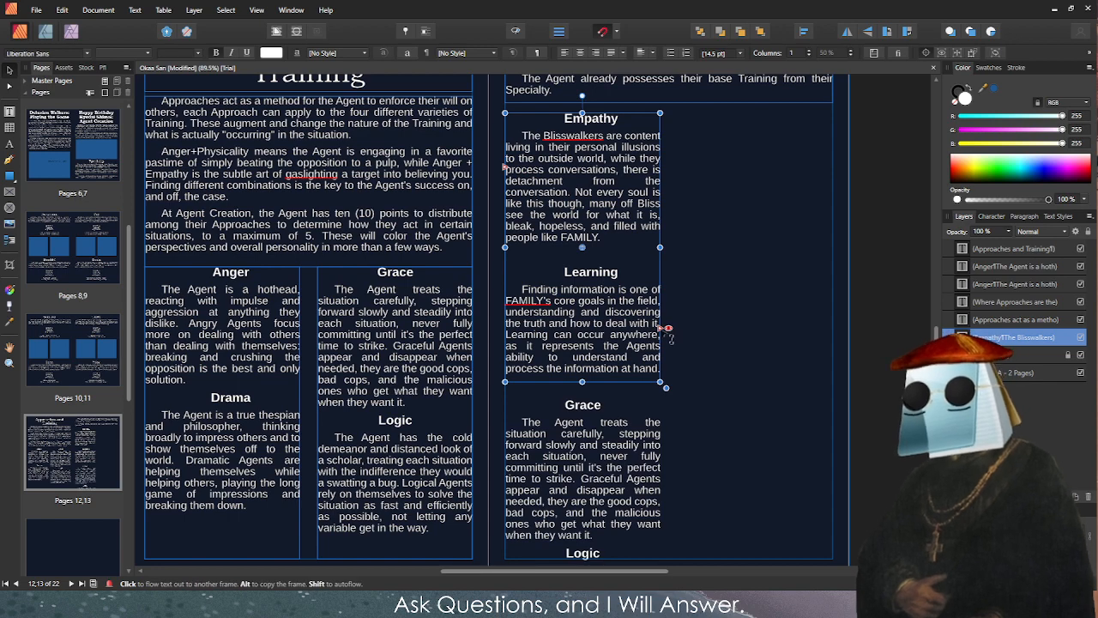
{"action": "mouse_move", "coordinate": [668, 329]}
{"action": "left_mouse_down"}
{"action": "mouse_move", "coordinate": [693, 312]}
{"action": "mouse_move", "coordinate": [667, 332]}
{"action": "left_mouse_up"}
{"action": "key", "text": "ctrl+z"}
{"action": "left_click", "coordinate": [667, 329]}
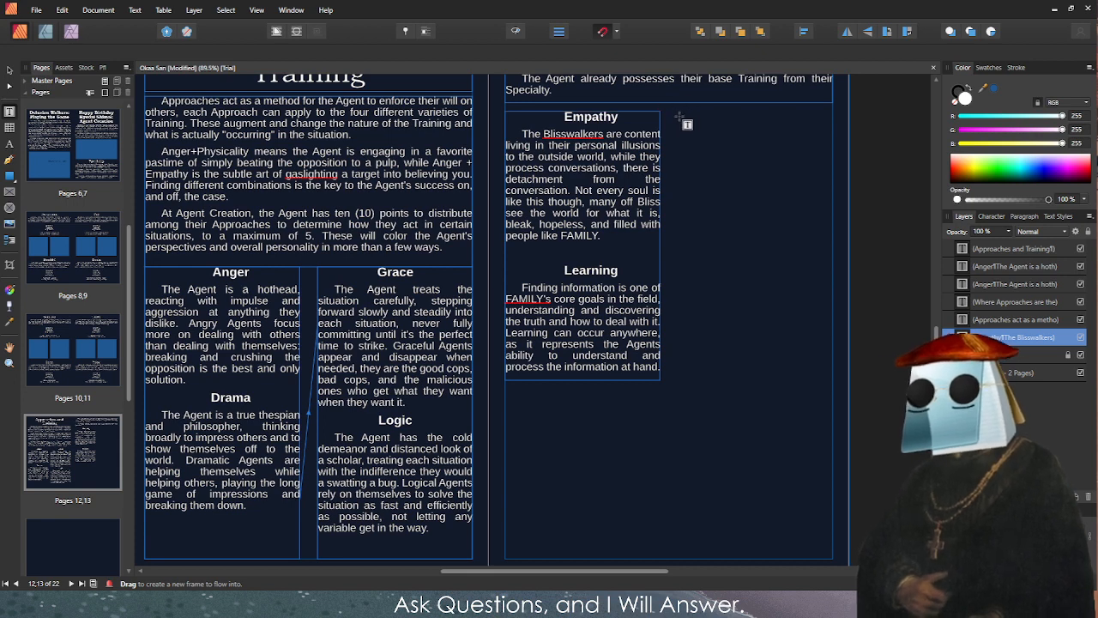
{"action": "key", "text": "Escape"}
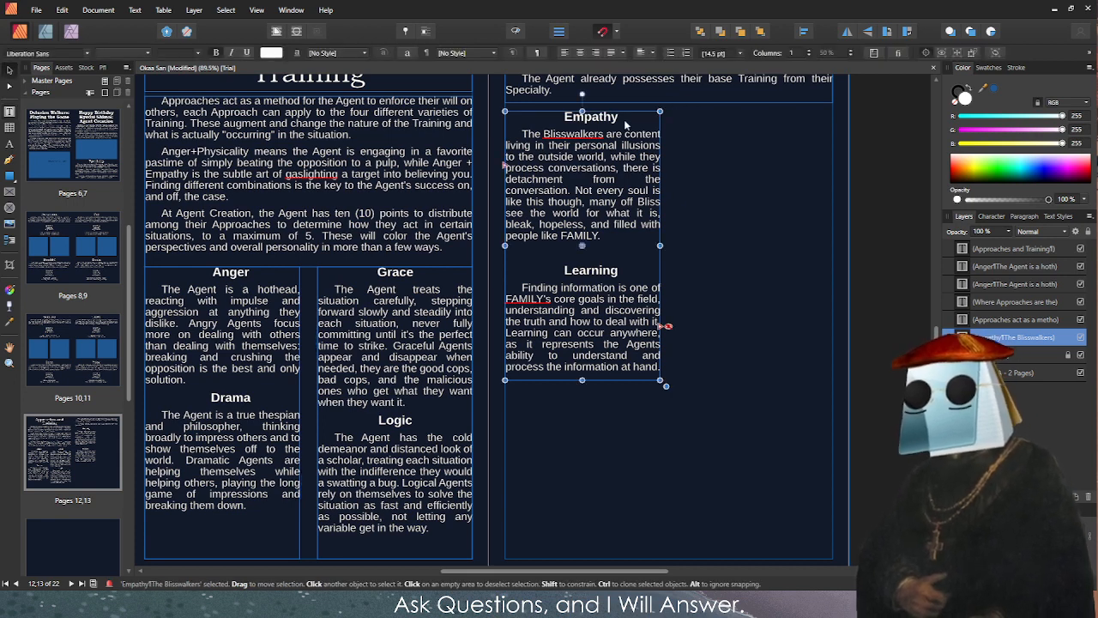
Duplicate the Empathy and Learning frame alongside the original, aligned with the page's outer margin, and clear the copy's text.
{"action": "mouse_move", "coordinate": [626, 125]}
{"action": "left_mouse_down"}
{"action": "mouse_move", "coordinate": [753, 150]}
{"action": "mouse_move", "coordinate": [804, 174]}
{"action": "left_mouse_up"}
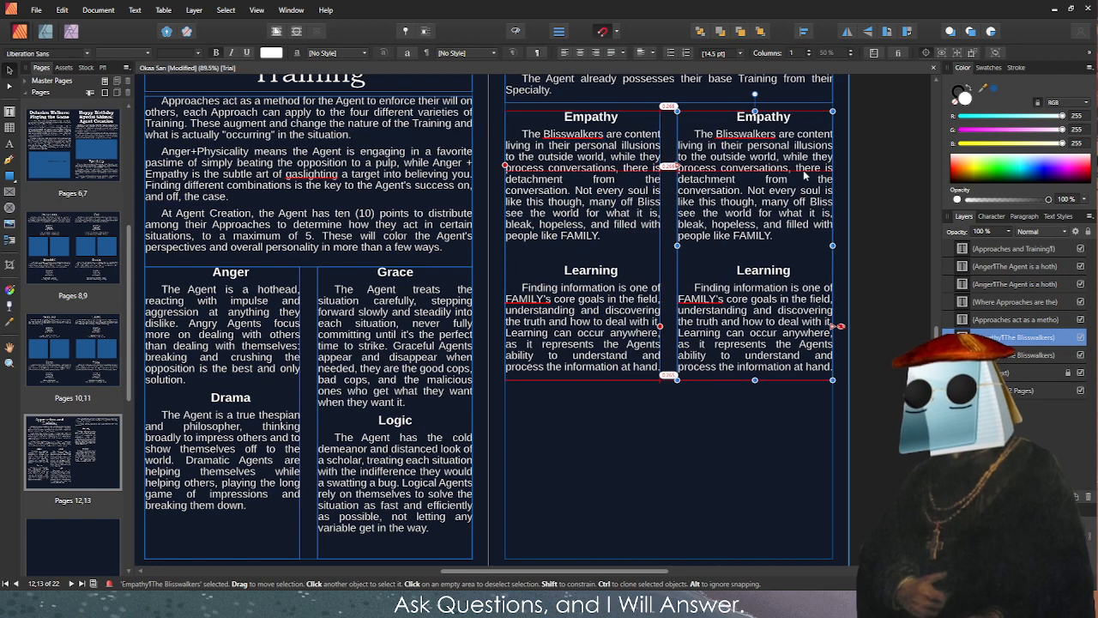
{"action": "triple_click", "coordinate": [777, 154]}
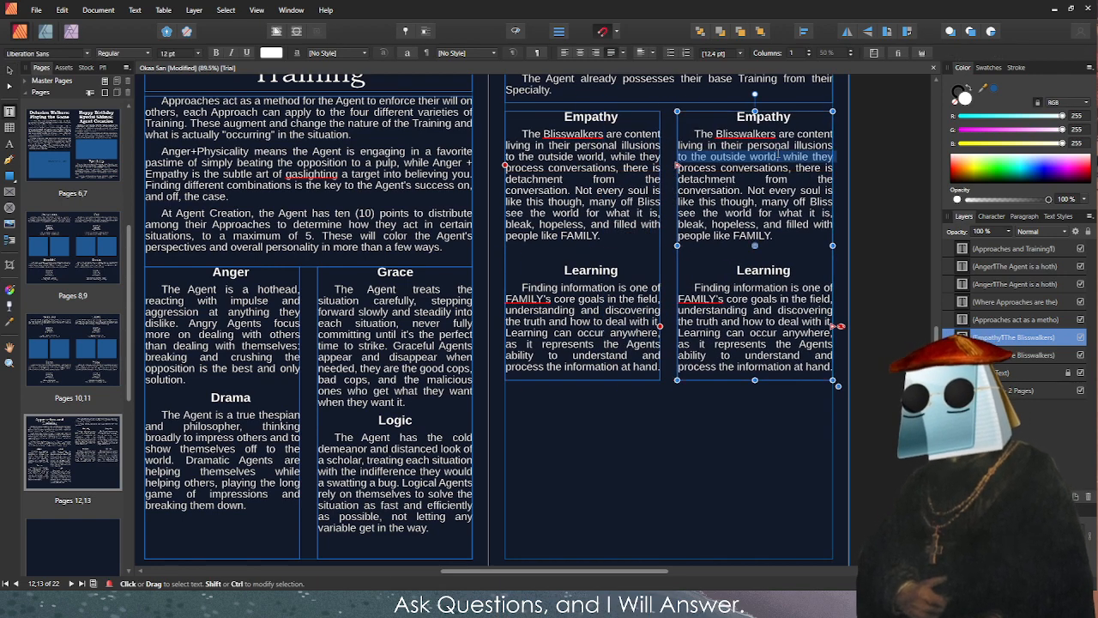
{"action": "key", "text": "ctrl+a"}
{"action": "key", "text": "t"}
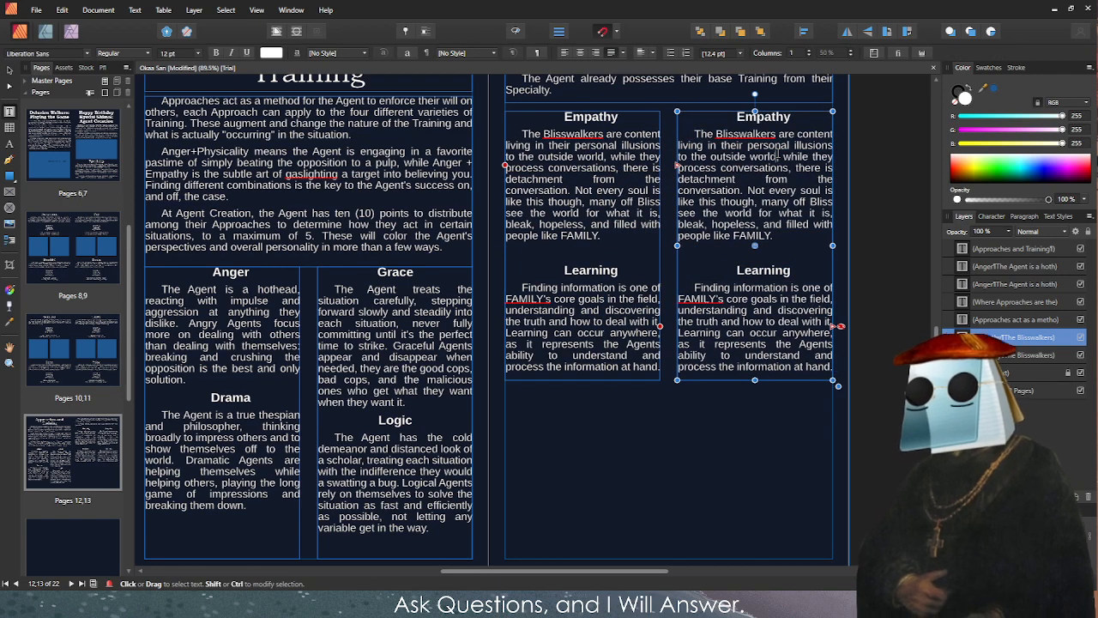
{"action": "key", "text": "Delete"}
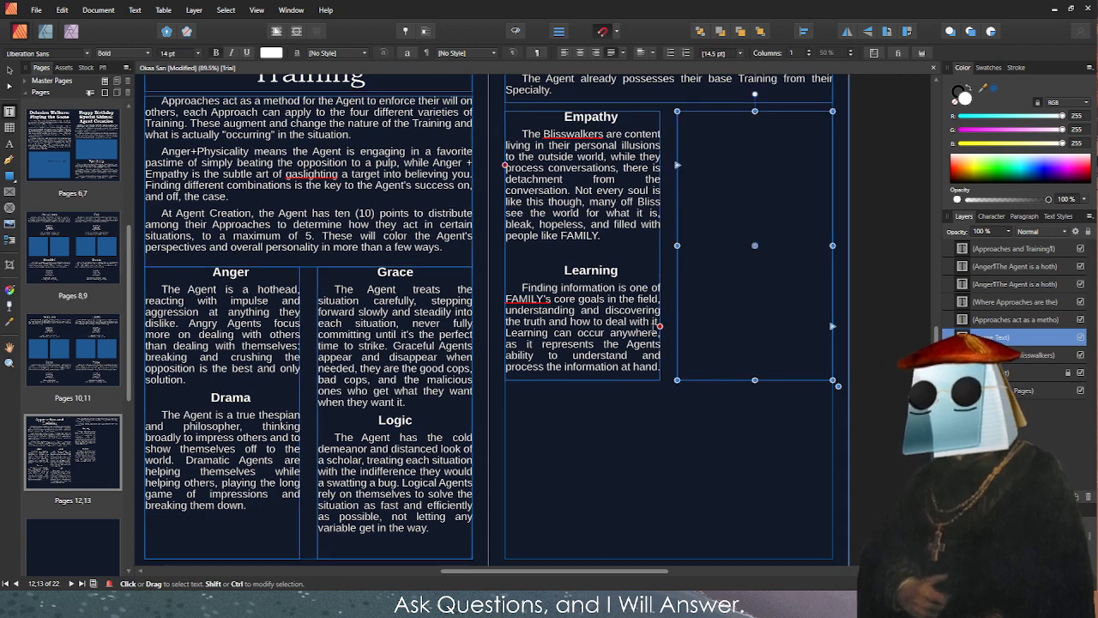
Flow the overflow text of the Empathy and Learning frame into the empty frame beside it.
{"action": "left_click", "coordinate": [656, 327]}
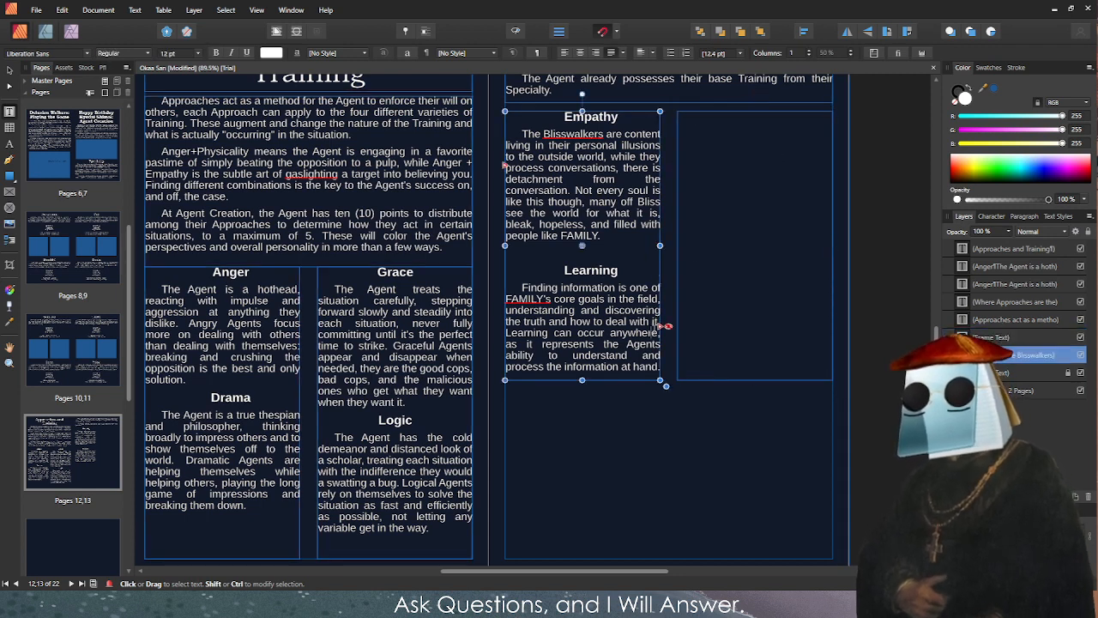
{"action": "left_click", "coordinate": [665, 327]}
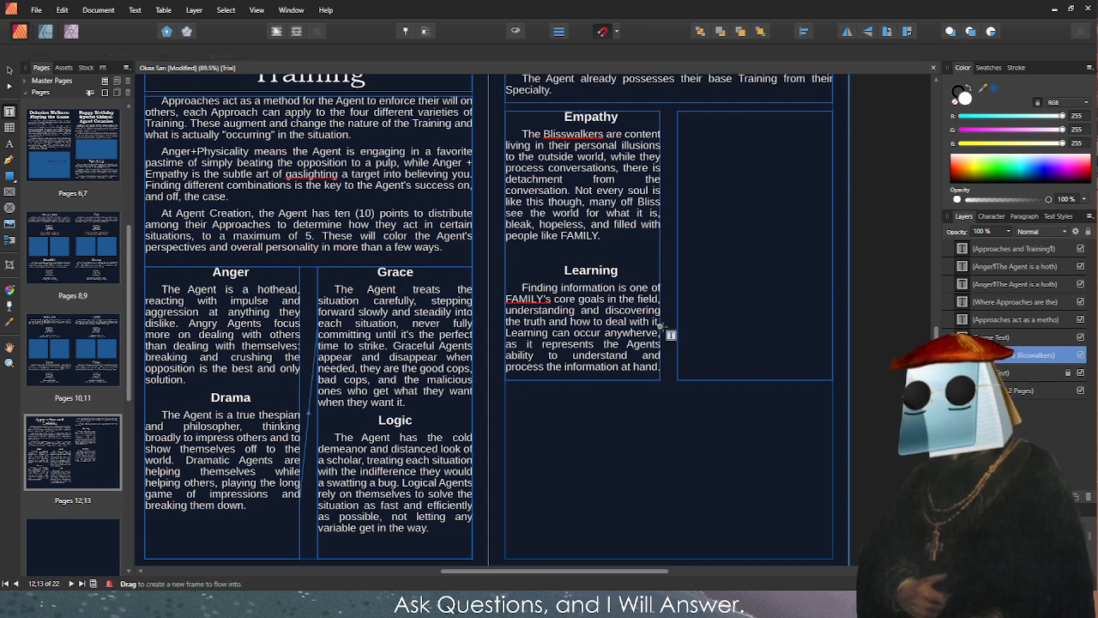
{"action": "left_click", "coordinate": [686, 125]}
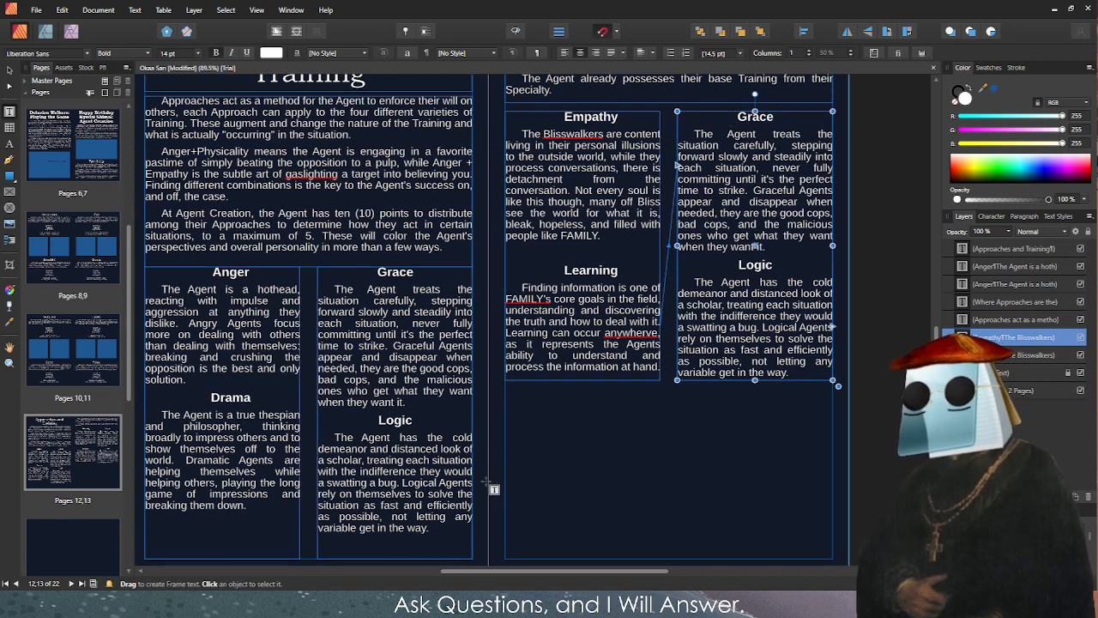
{"action": "left_click", "coordinate": [558, 429]}
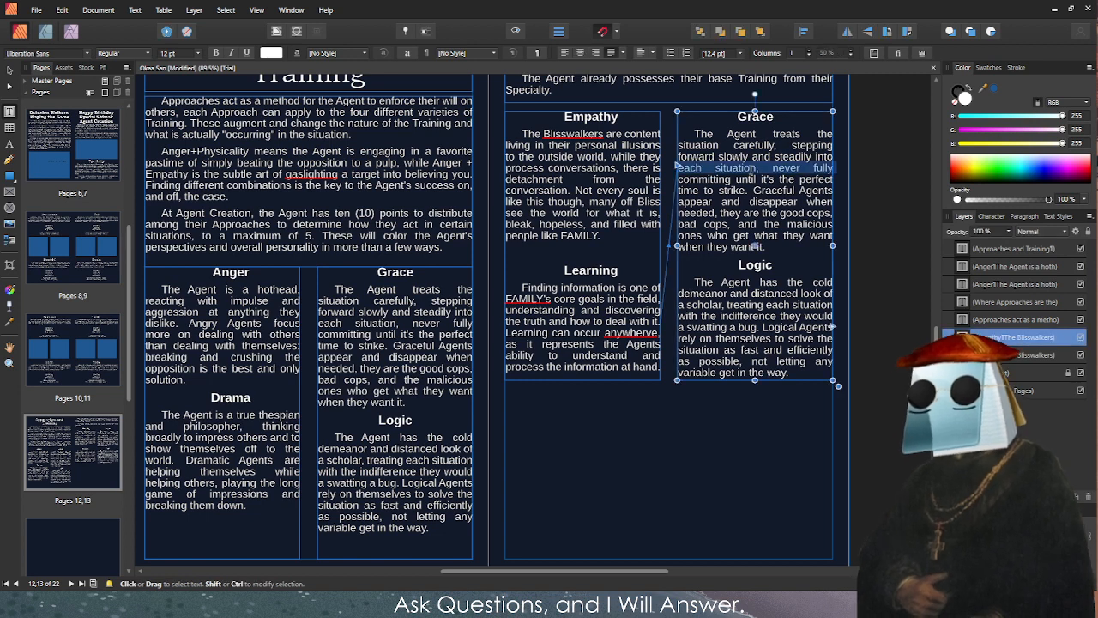
In the linked second column, replace the Grace heading with Operating and its description with the paragraph beginning "The physical world is filled with parts".
{"action": "triple_click", "coordinate": [753, 176]}
{"action": "type", "text": "The physical world is filled with parts that need to be touched, jumped, and fiddled with. Technology is simply an extension of Okaa-San and those trained in manipulating technology, can just as easily manipulate their surroundings."}
{"action": "double_click", "coordinate": [754, 117]}
{"action": "type", "text": "Operating"}
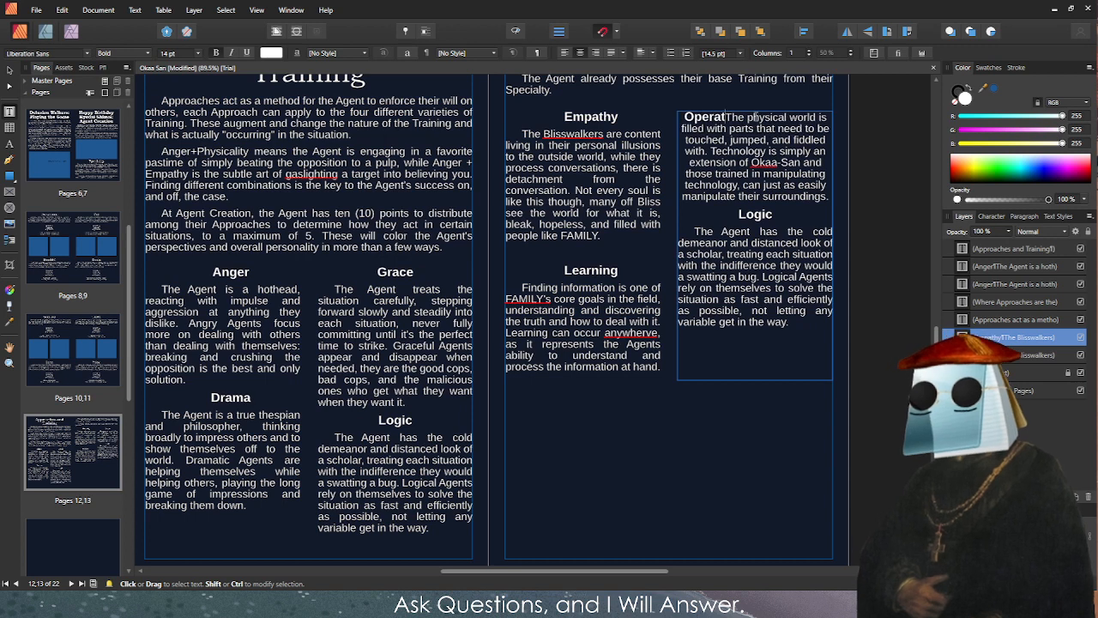
{"action": "key", "text": "Return"}
{"action": "key", "text": "Escape"}
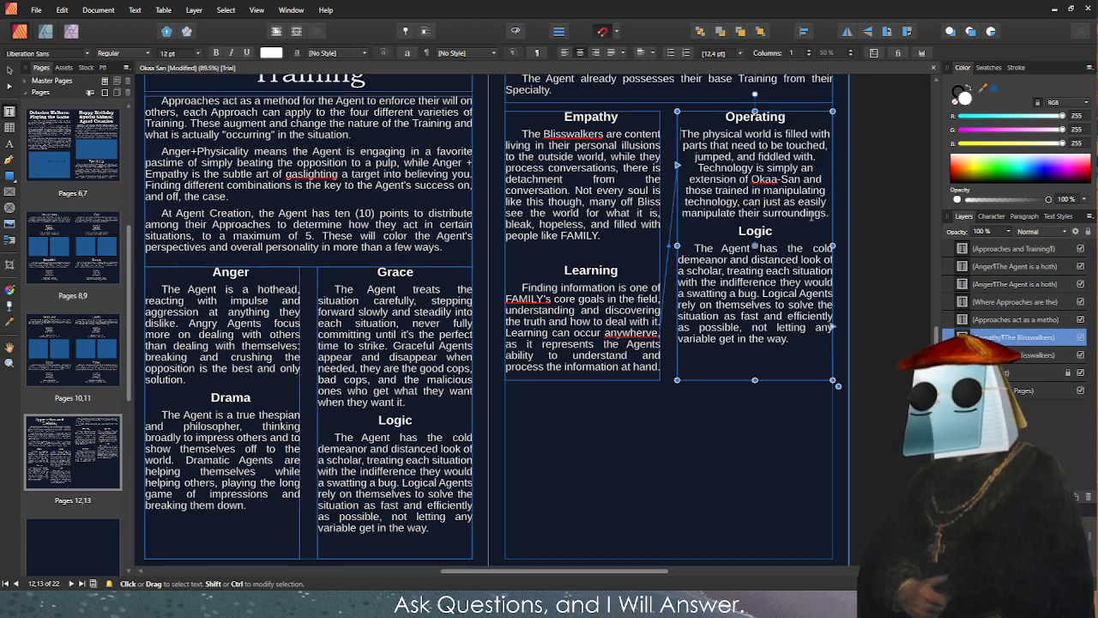
Justify the paragraph under the Operating heading.
{"action": "left_click_drag", "start_coordinate": [827, 214], "coordinate": [681, 134]}
{"action": "left_click_drag", "start_coordinate": [743, 163], "coordinate": [836, 216]}
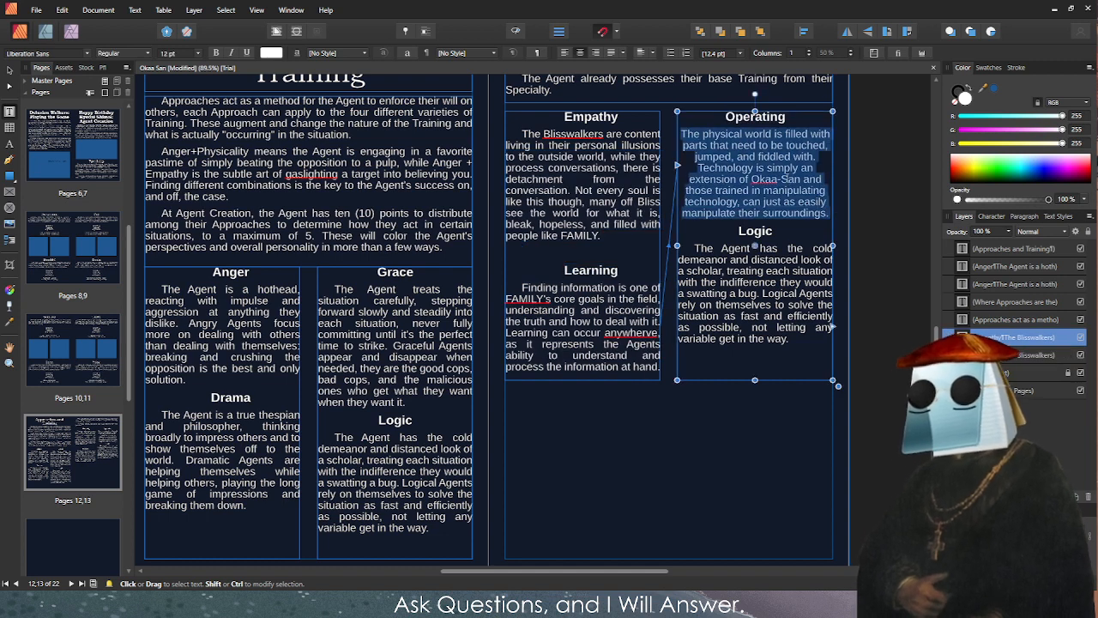
{"action": "left_click", "coordinate": [612, 53]}
{"action": "left_click", "coordinate": [768, 275]}
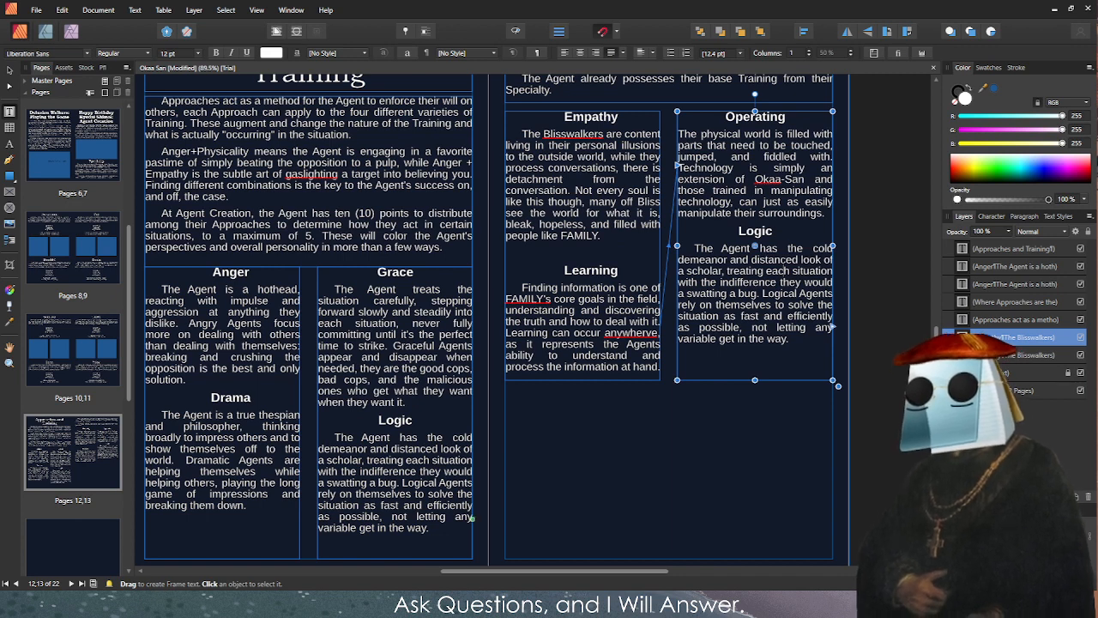
Replace the Logic heading below the Operating paragraph with Physicality.
{"action": "left_click", "coordinate": [503, 168]}
{"action": "double_click", "coordinate": [749, 231]}
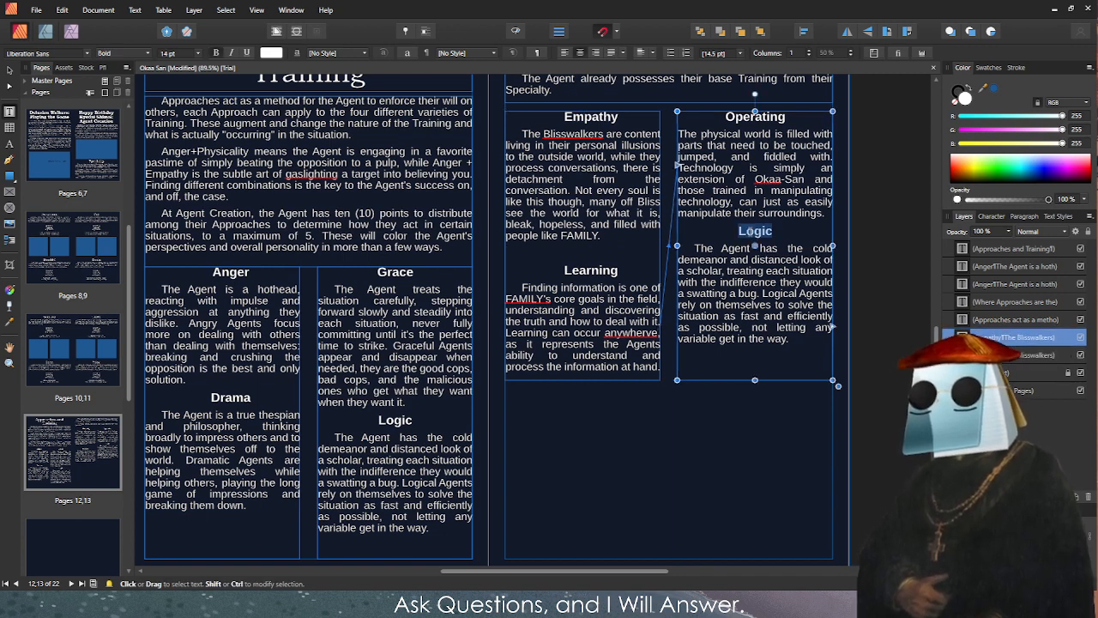
{"action": "type", "text": "Physicality"}
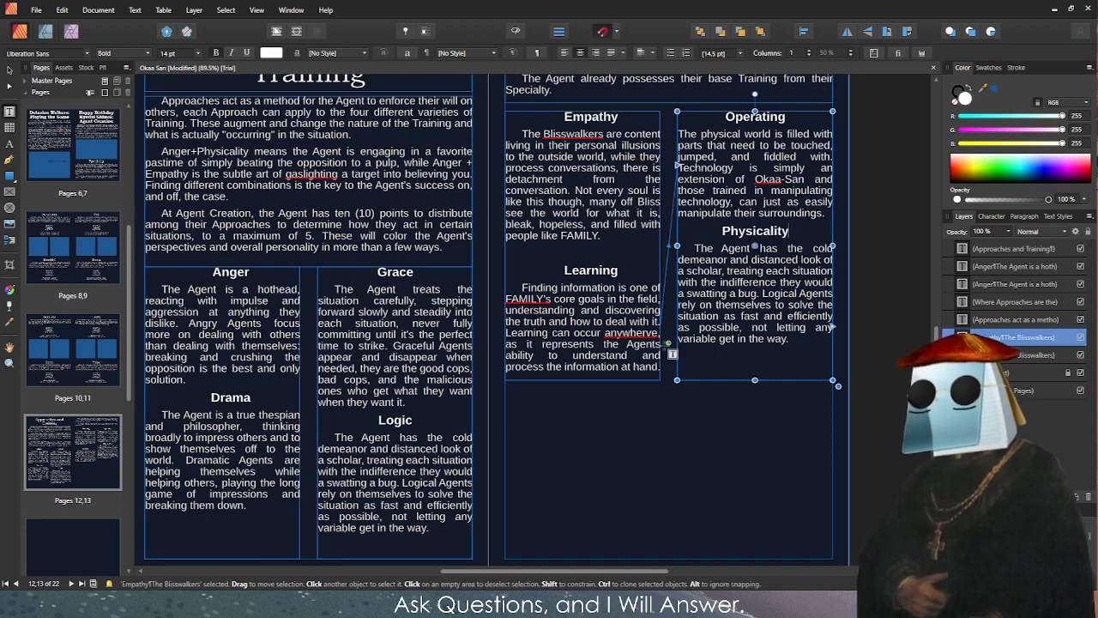
Correct the misspelled "anywherve" in the Learning paragraph to "any where".
{"action": "scroll", "coordinate": [643, 352], "scroll_direction": "up", "scroll_amount": 3, "text": "ctrl"}
{"action": "left_click", "coordinate": [600, 313]}
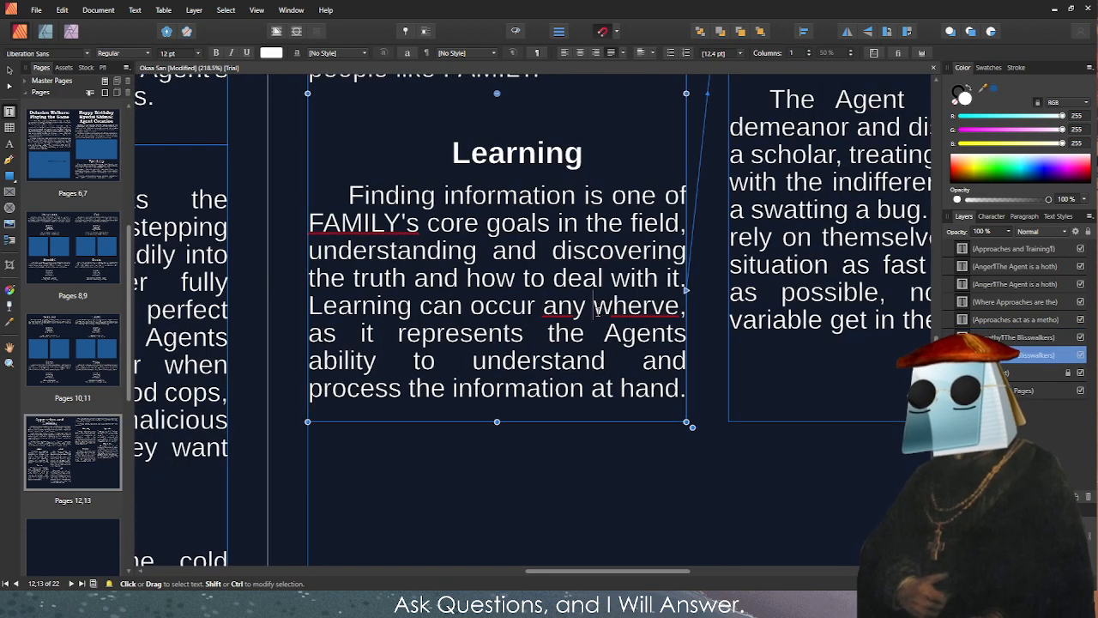
{"action": "left_click", "coordinate": [661, 306]}
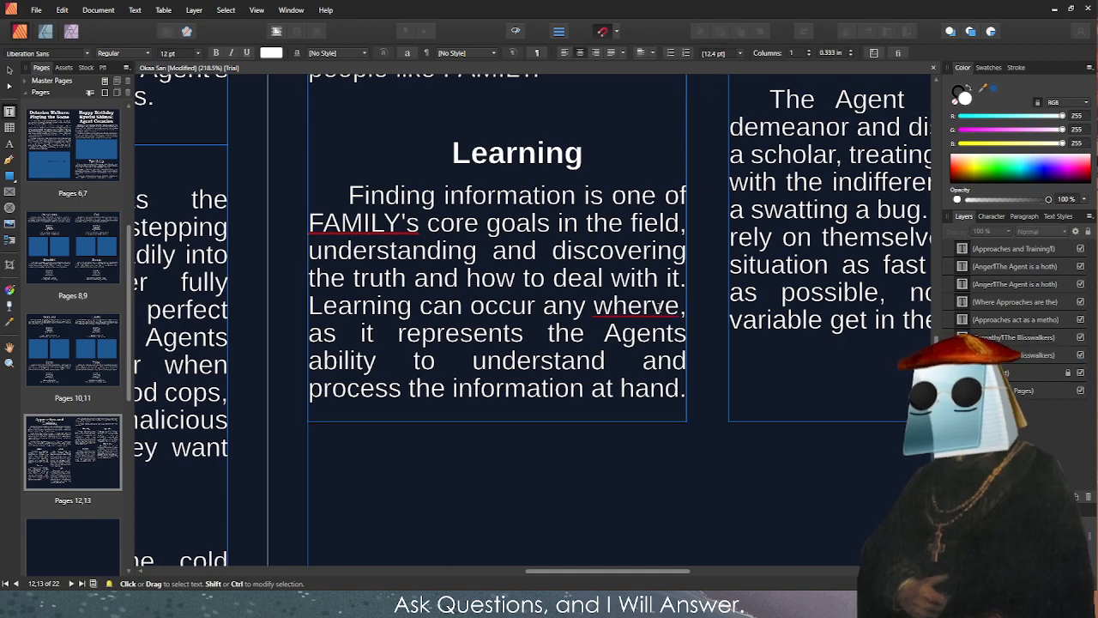
{"action": "key", "text": "Delete"}
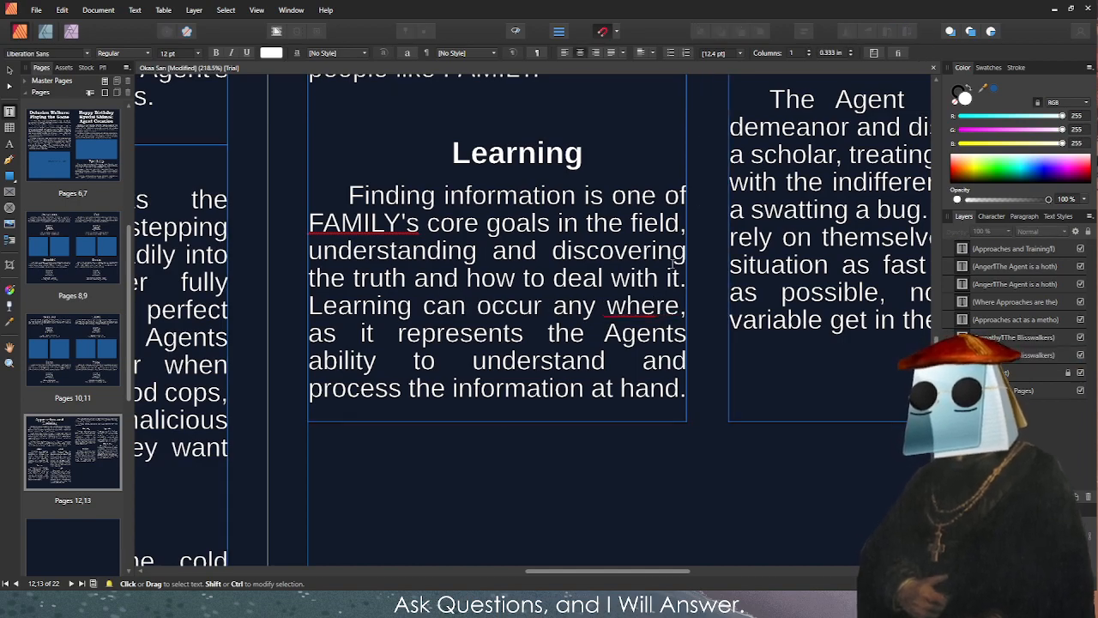
Remove the blank line between the Blisswalkers paragraph and the Learning heading.
{"action": "scroll", "coordinate": [655, 305], "scroll_direction": "down", "scroll_amount": 4}
{"action": "scroll", "coordinate": [727, 172], "scroll_direction": "up", "scroll_amount": 3}
{"action": "left_click", "coordinate": [728, 168]}
{"action": "scroll", "coordinate": [727, 168], "scroll_direction": "up", "scroll_amount": 1}
{"action": "left_click", "coordinate": [390, 237]}
{"action": "left_click", "coordinate": [410, 236]}
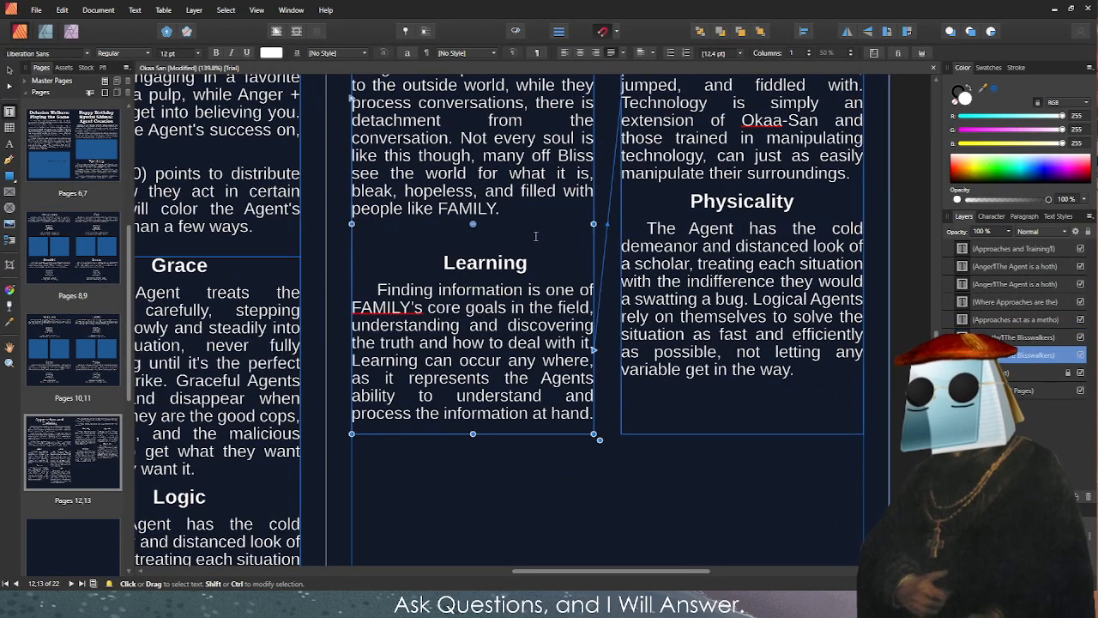
{"action": "left_click", "coordinate": [509, 214]}
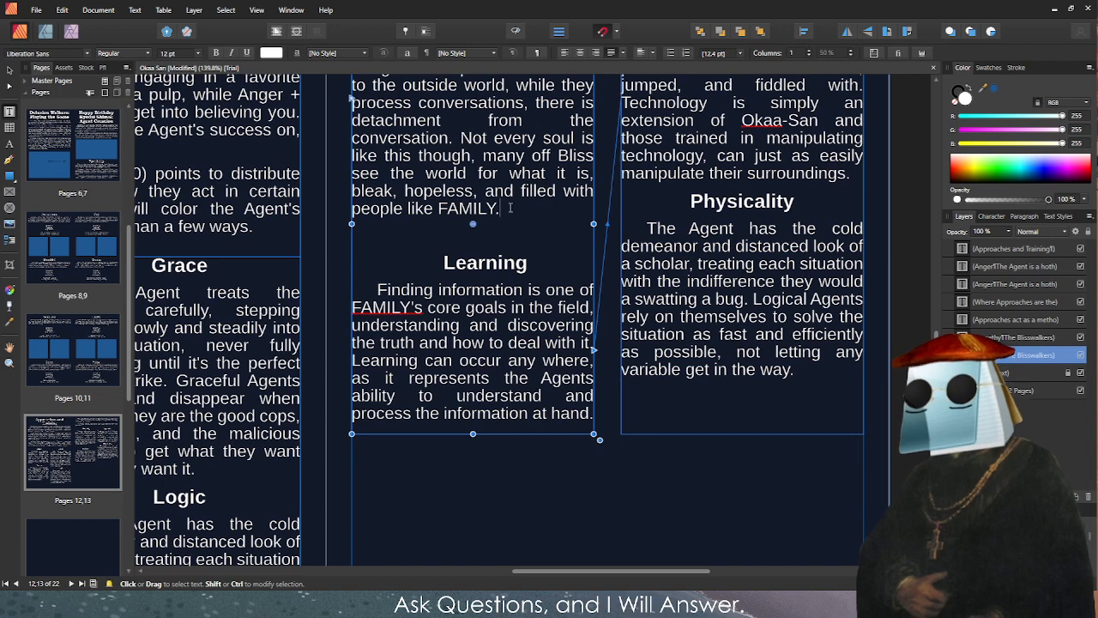
{"action": "key", "text": "Delete"}
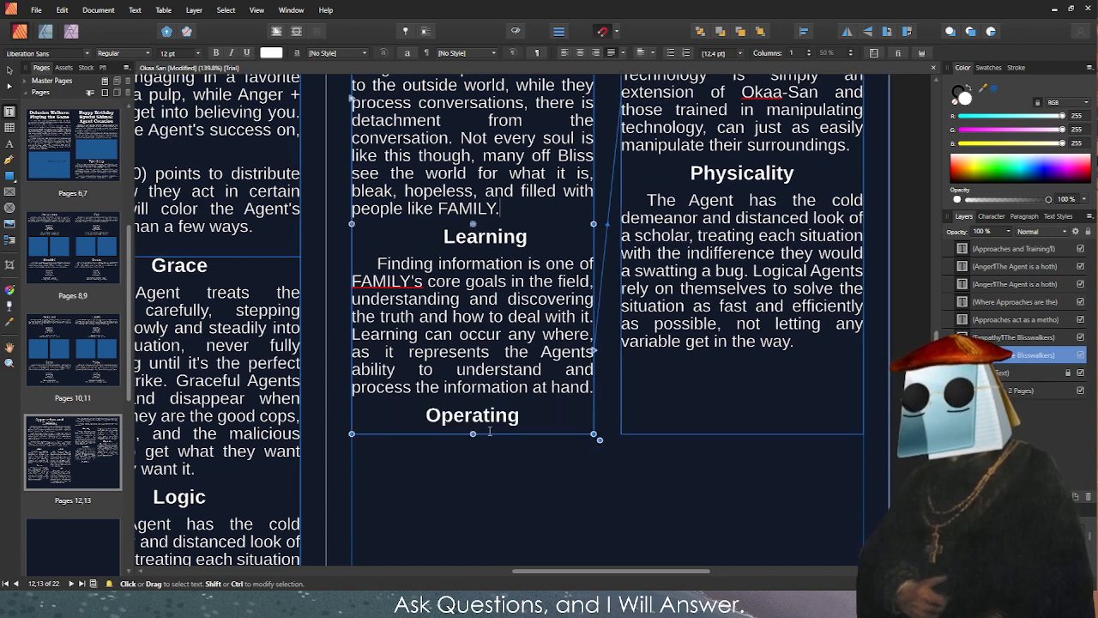
Push the Operating heading back to the top of the second column by adding space after the Learning paragraph.
{"action": "scroll", "coordinate": [534, 363], "scroll_direction": "up", "scroll_amount": 5}
{"action": "scroll", "coordinate": [533, 363], "scroll_direction": "down", "scroll_amount": 1}
{"action": "scroll", "coordinate": [533, 362], "scroll_direction": "down", "scroll_amount": 3}
{"action": "left_click", "coordinate": [649, 315]}
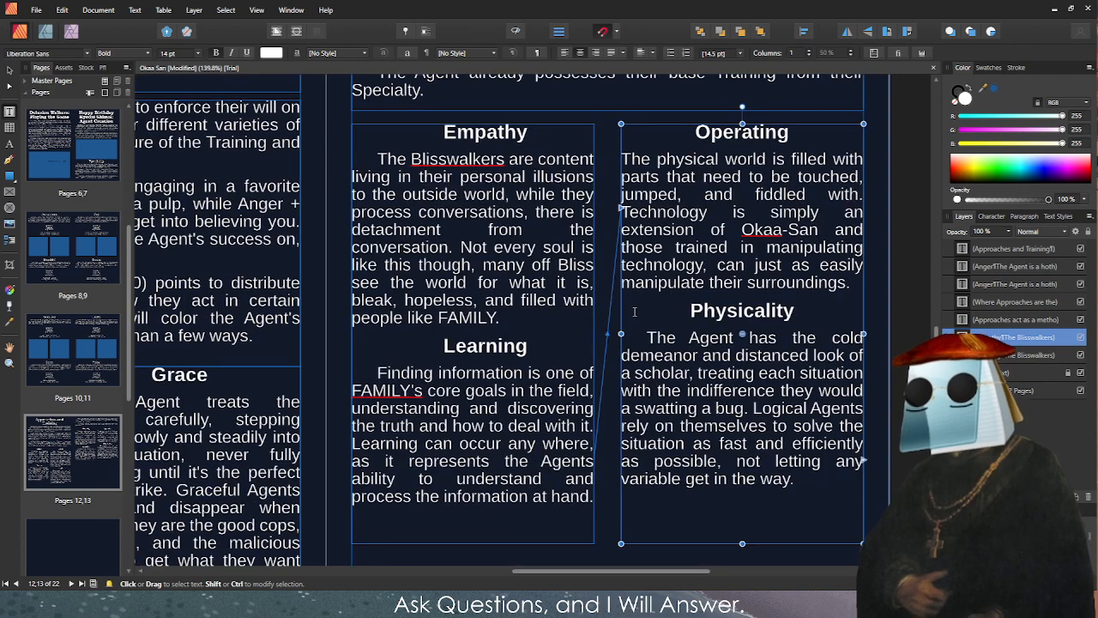
{"action": "key", "text": "Escape"}
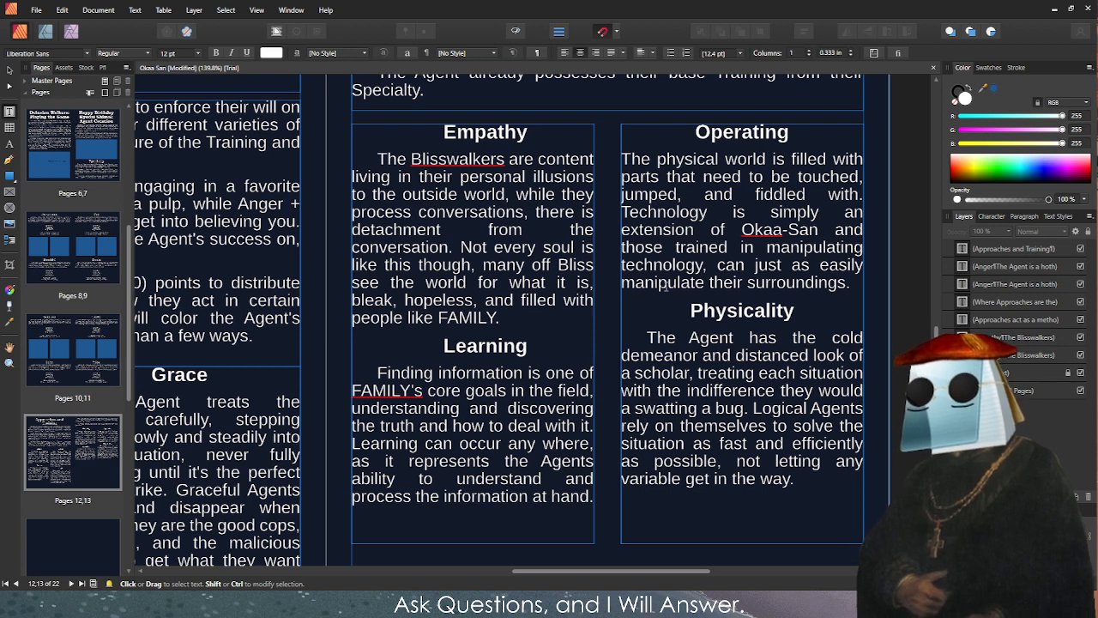
Replace the description under Physicality with the paragraph beginning "The body is the Agent's most powerful tool".
{"action": "triple_click", "coordinate": [771, 420]}
{"action": "left_click", "coordinate": [772, 419]}
{"action": "type", "text": "The body is the Agent's most powerful tool and using it to enforce their will is a powerful tool. An Agent skilled in Physicality solves problems physically, dispatching foes with either furious abandon, dramatic flourishes, or any other combination of situations."}
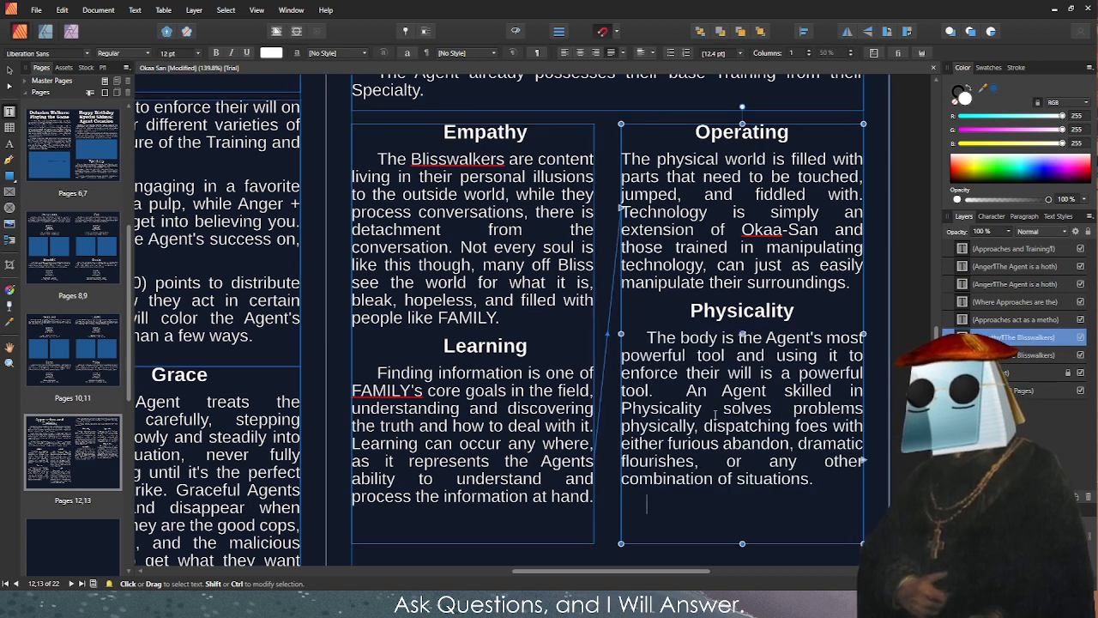
{"action": "type", "text": "1"}
{"action": "key", "text": "BackSpace"}
Remove the stray character below the Physicality paragraph and deselect the text frame.
{"action": "key", "text": "Escape"}
{"action": "key", "text": "ctrl+0"}
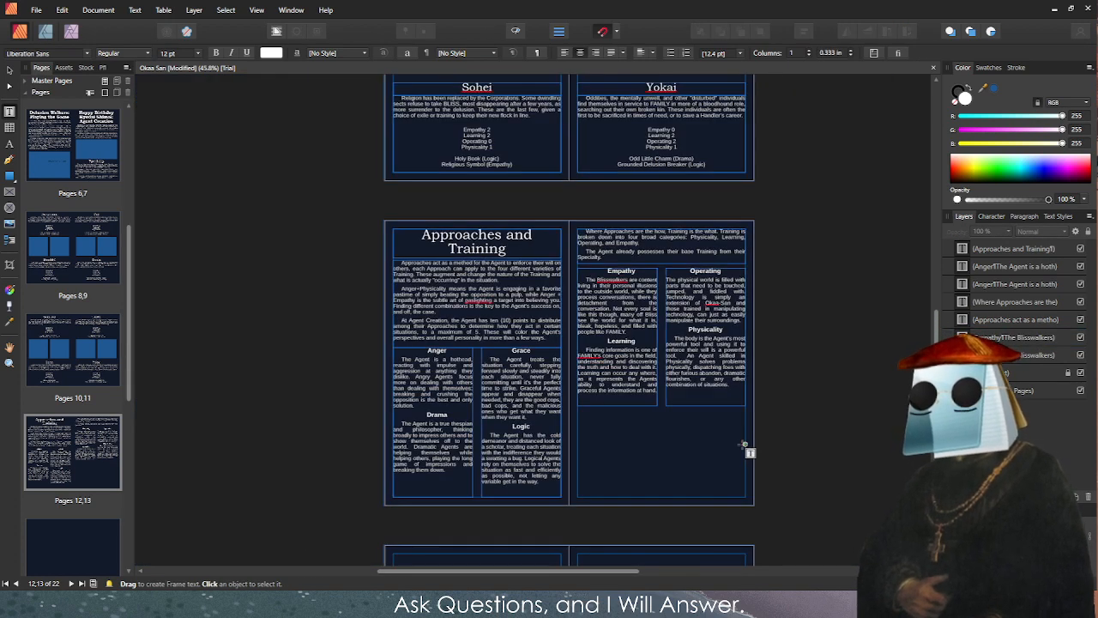
{"action": "left_click", "coordinate": [679, 382]}
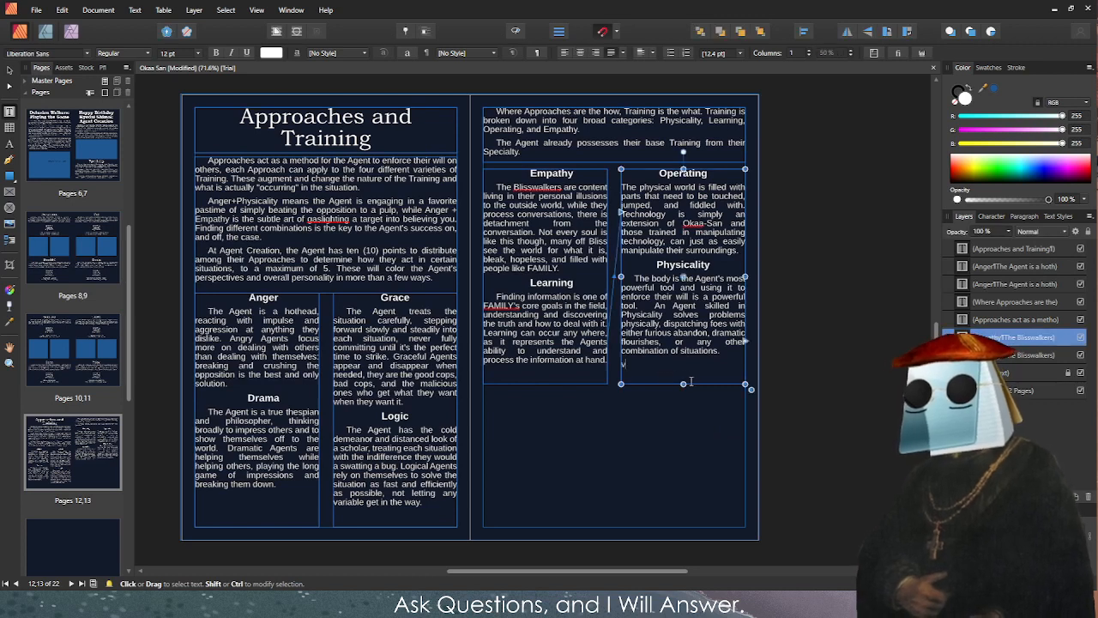
{"action": "key", "text": "Escape"}
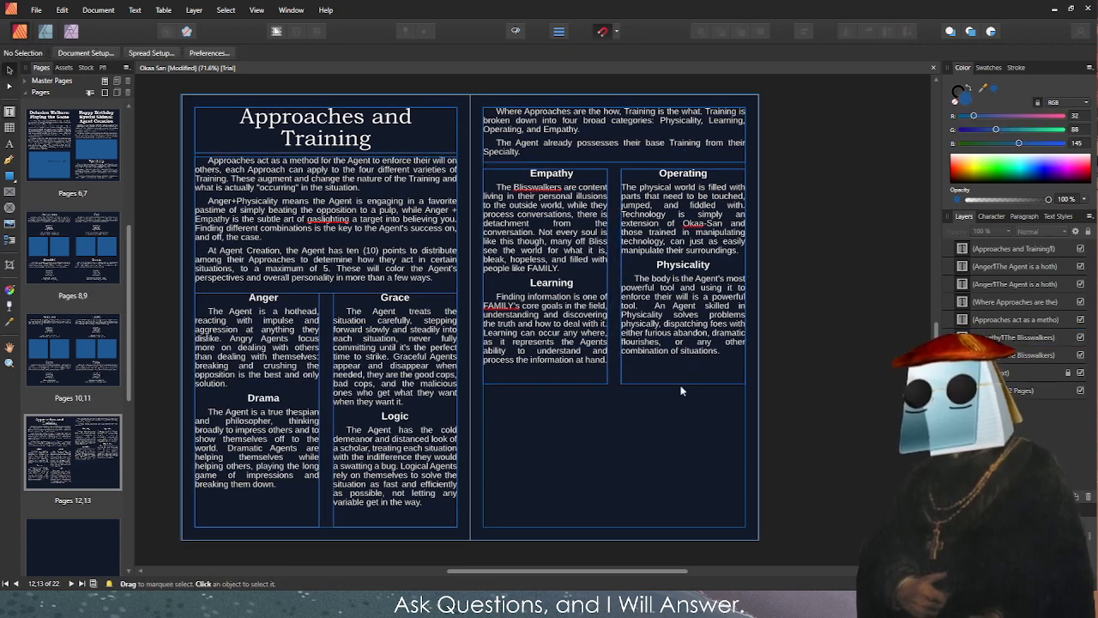
Shorten the Empathy and Operating column frames to just below their last lines, the second about 3.68 in high, and turn on preview mode.
{"action": "left_click", "coordinate": [681, 380]}
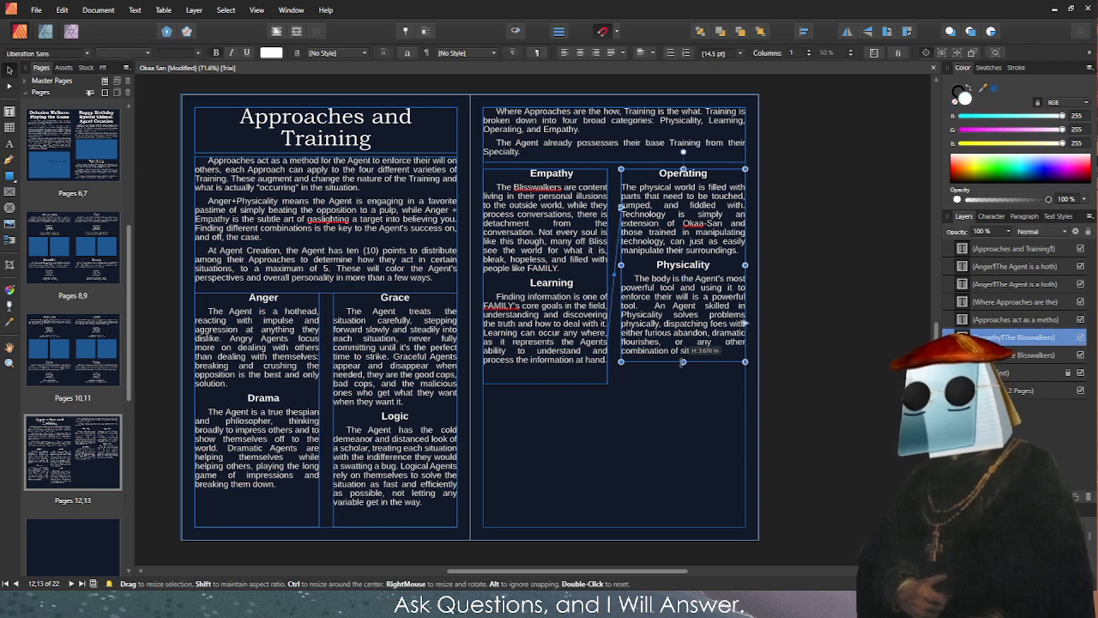
{"action": "left_click", "coordinate": [559, 376]}
{"action": "left_click_drag", "start_coordinate": [546, 384], "coordinate": [546, 370]}
{"action": "left_click", "coordinate": [649, 178]}
{"action": "left_click", "coordinate": [649, 177]}
{"action": "key", "text": "Delete"}
{"action": "key", "text": "Escape"}
{"action": "key", "text": "Escape"}
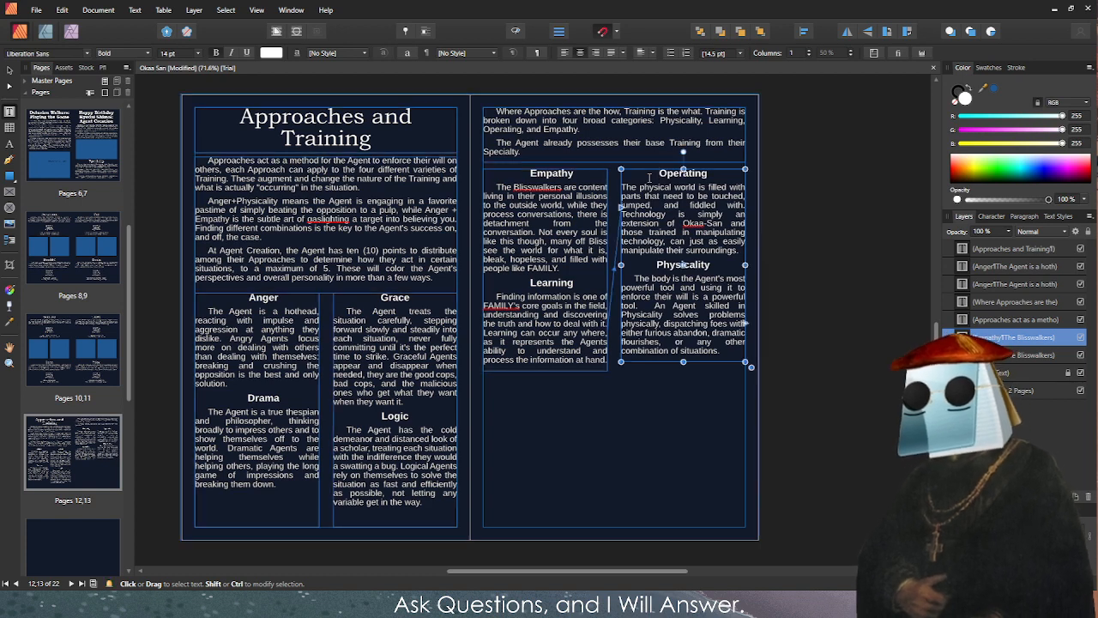
{"action": "left_click", "coordinate": [516, 31]}
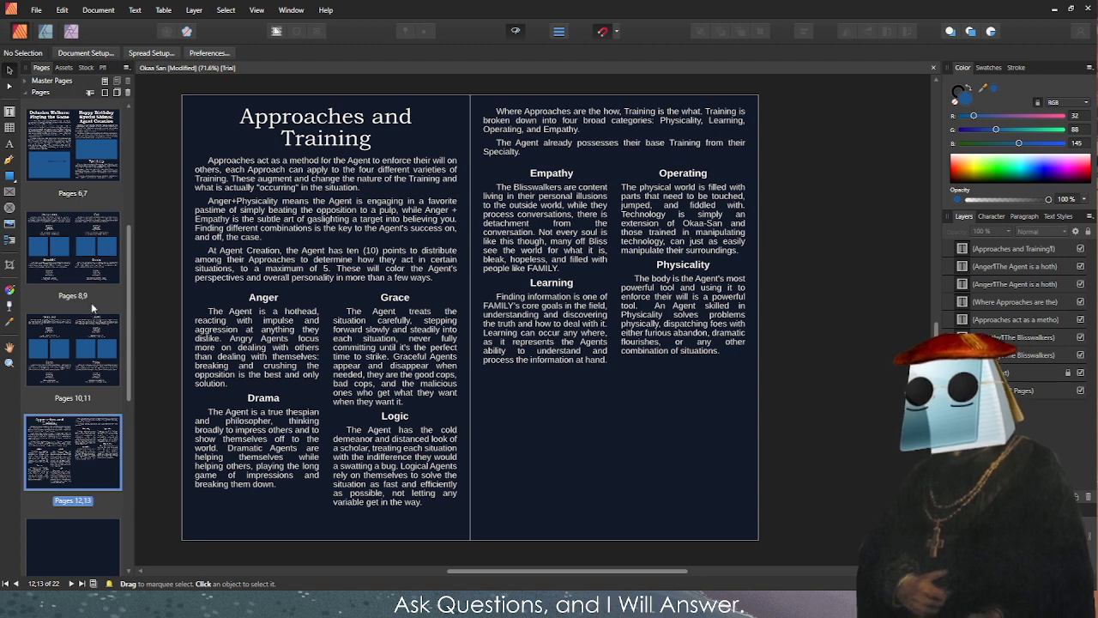
Draw a blue placeholder rectangle below the Learning paragraph, as wide as that column and reaching down to the page margin.
{"action": "left_click", "coordinate": [10, 176]}
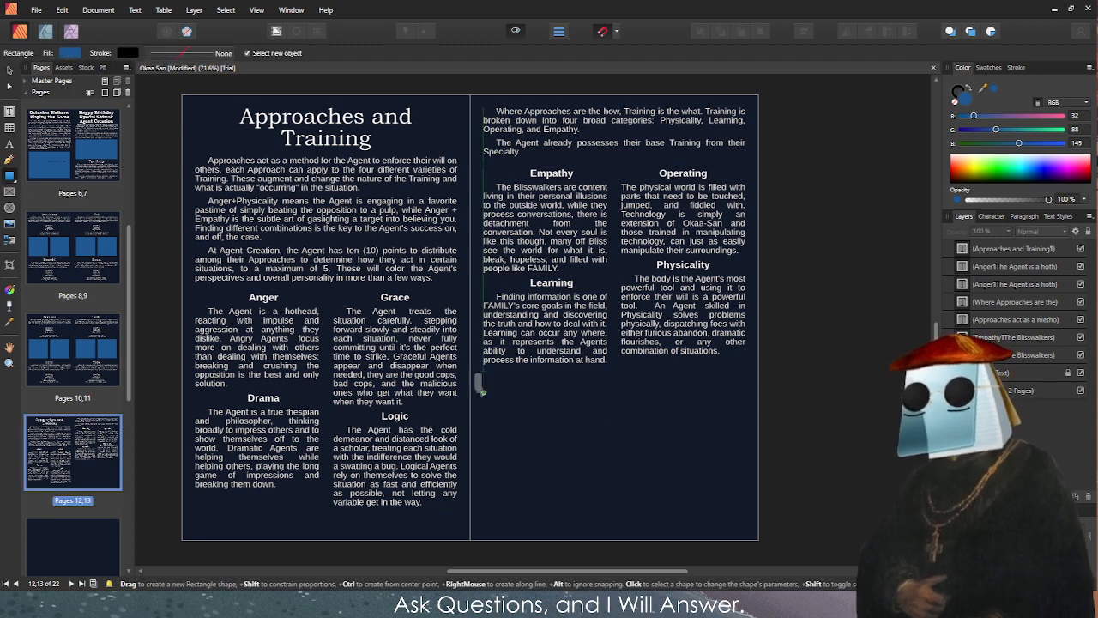
{"action": "left_click_drag", "start_coordinate": [483, 385], "coordinate": [750, 514]}
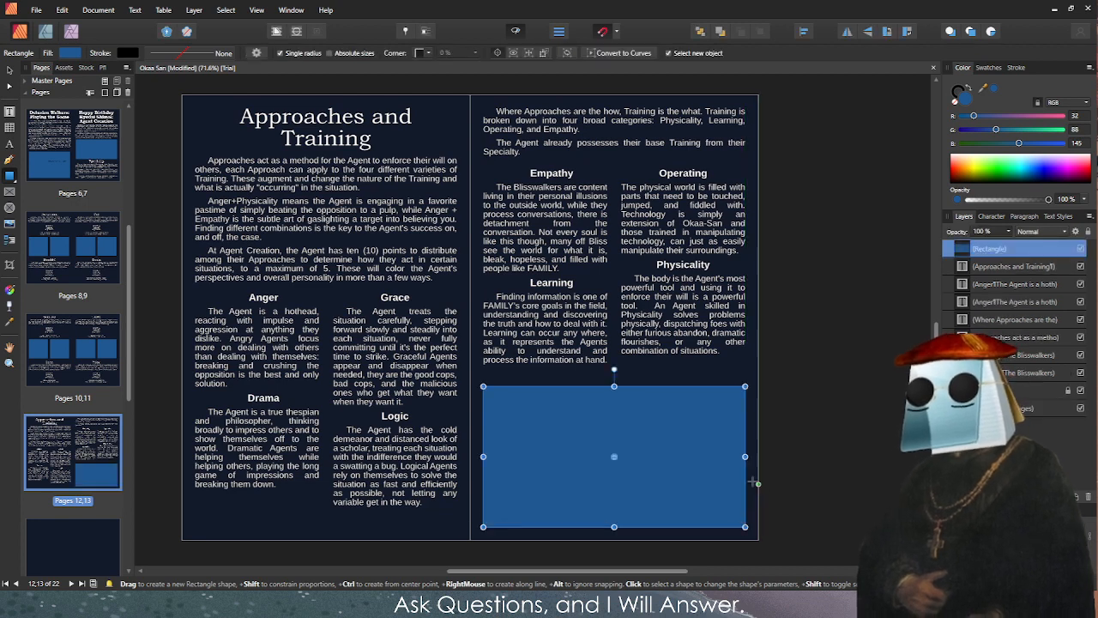
{"action": "left_click_drag", "start_coordinate": [745, 457], "coordinate": [608, 456]}
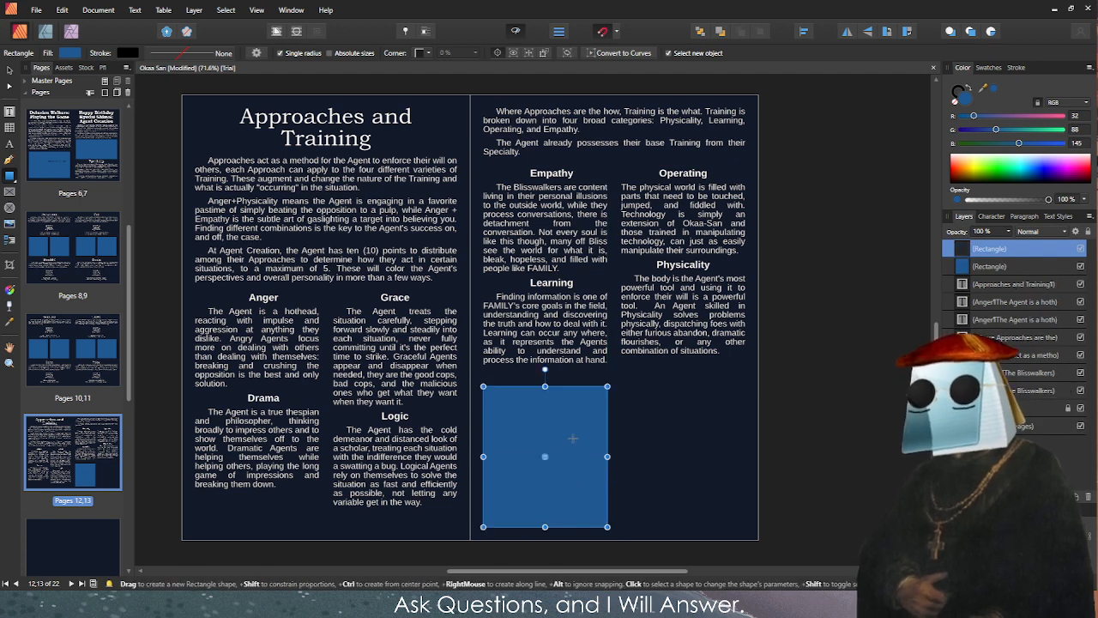
Place a duplicate of the blue rectangle under the Physicality paragraph, aligned with the second column.
{"action": "key", "text": "v"}
{"action": "left_click_drag", "start_coordinate": [589, 431], "coordinate": [727, 438]}
{"action": "left_click", "coordinate": [783, 407]}
Add spaces around the plus sign so the second intro paragraph begins with "Anger + Physicality".
{"action": "scroll", "coordinate": [617, 444], "scroll_direction": "up", "scroll_amount": 5}
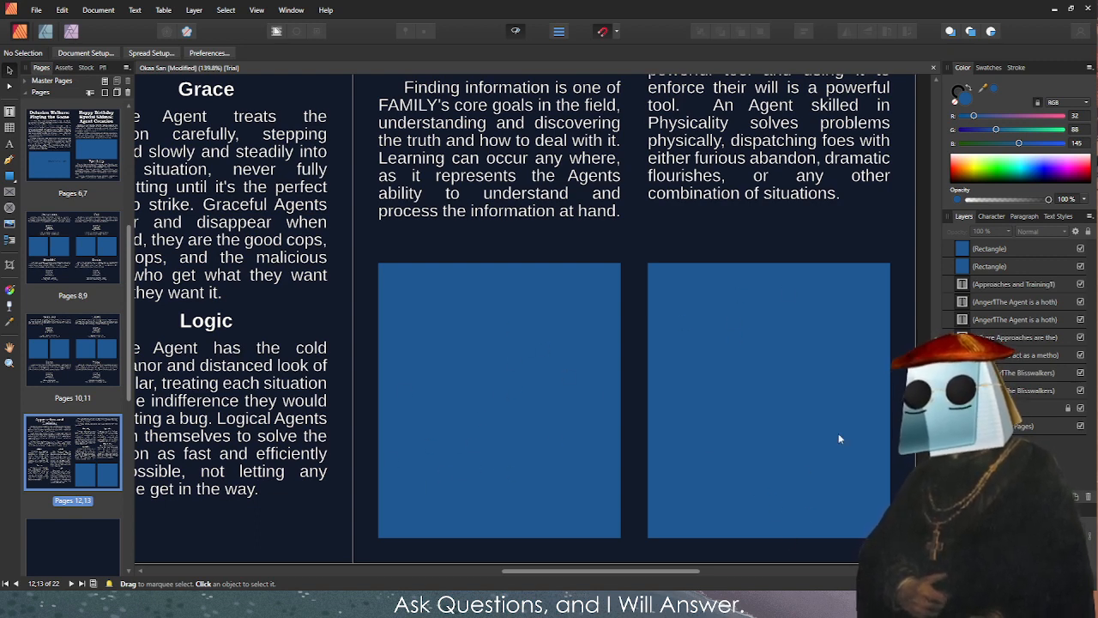
{"action": "scroll", "coordinate": [739, 365], "scroll_direction": "down", "scroll_amount": 2, "text": "ctrl"}
{"action": "scroll", "coordinate": [738, 365], "scroll_direction": "down", "scroll_amount": 1, "text": "ctrl"}
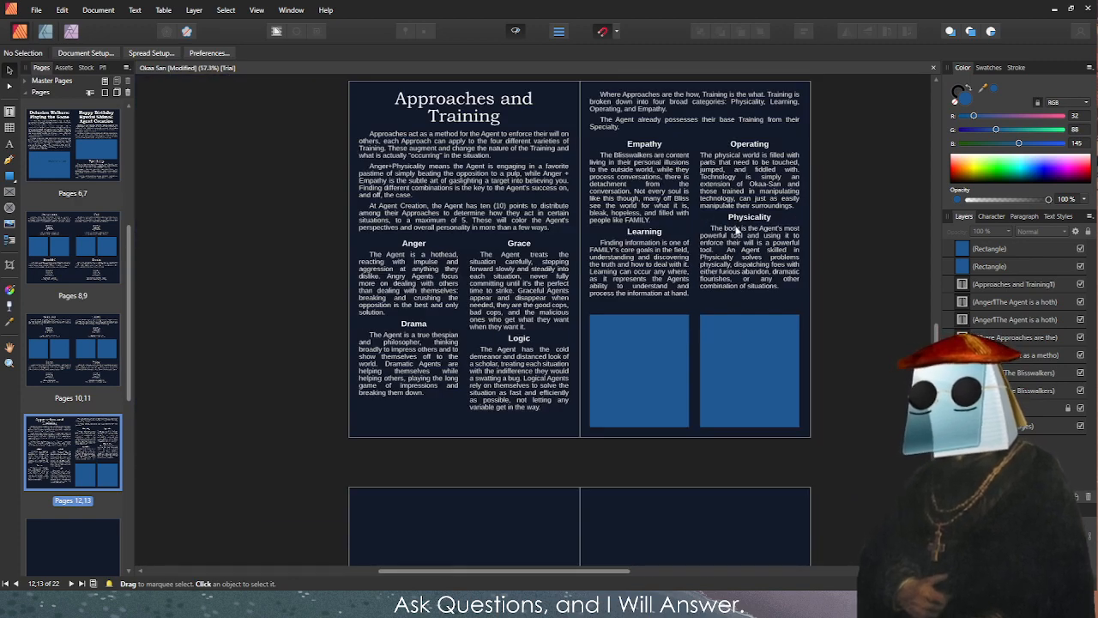
{"action": "scroll", "coordinate": [680, 320], "scroll_direction": "up", "scroll_amount": 1, "text": "ctrl"}
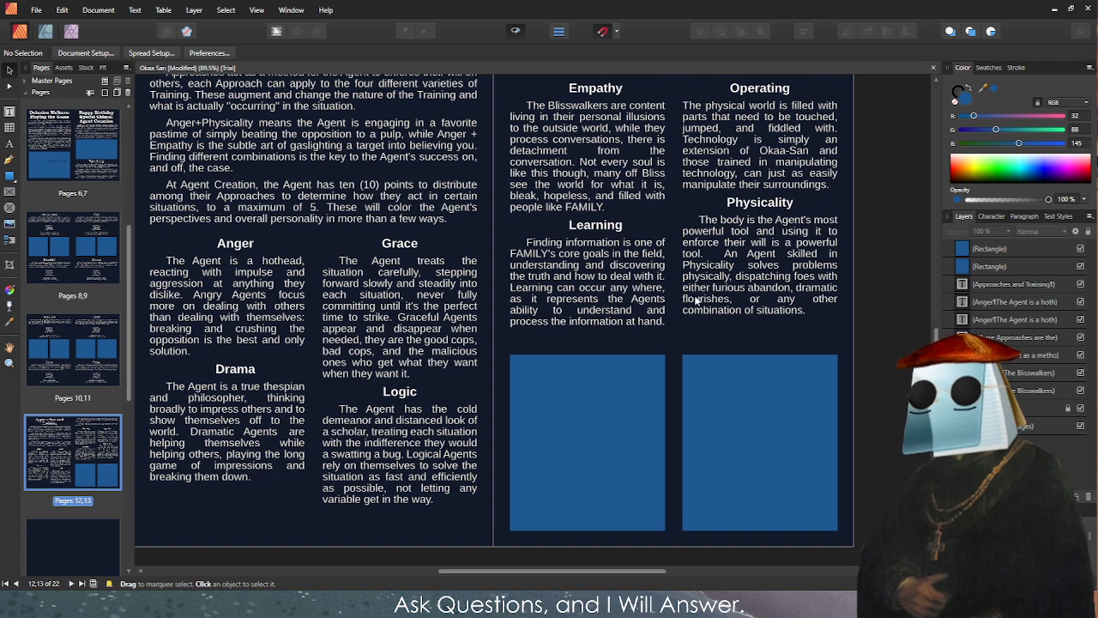
{"action": "double_click", "coordinate": [198, 126]}
{"action": "key", "text": "Right"}
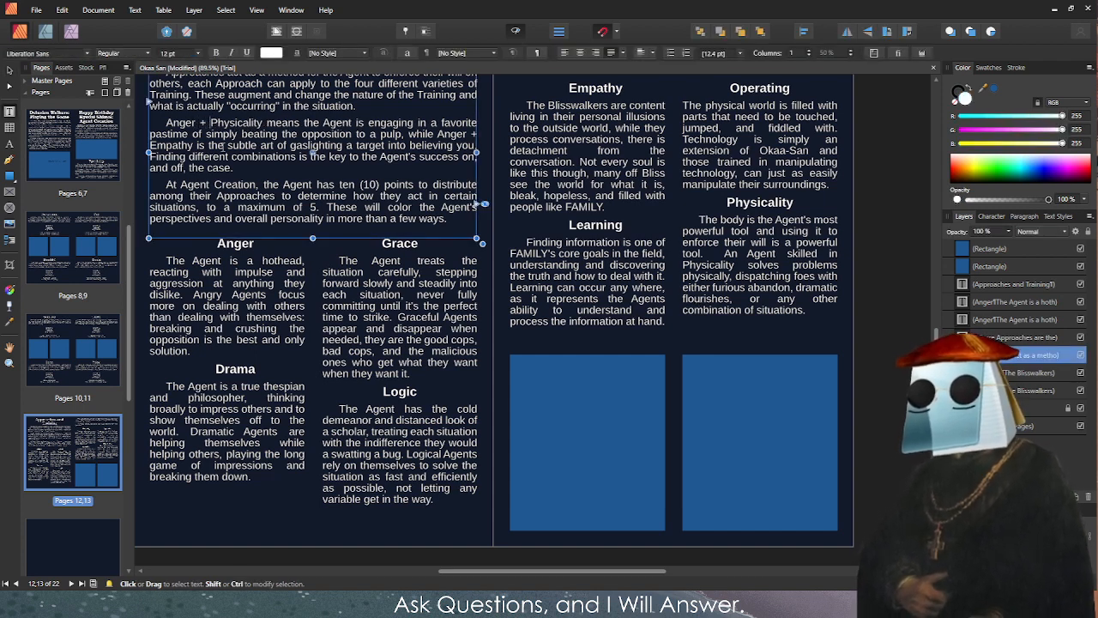
{"action": "key", "text": "Escape"}
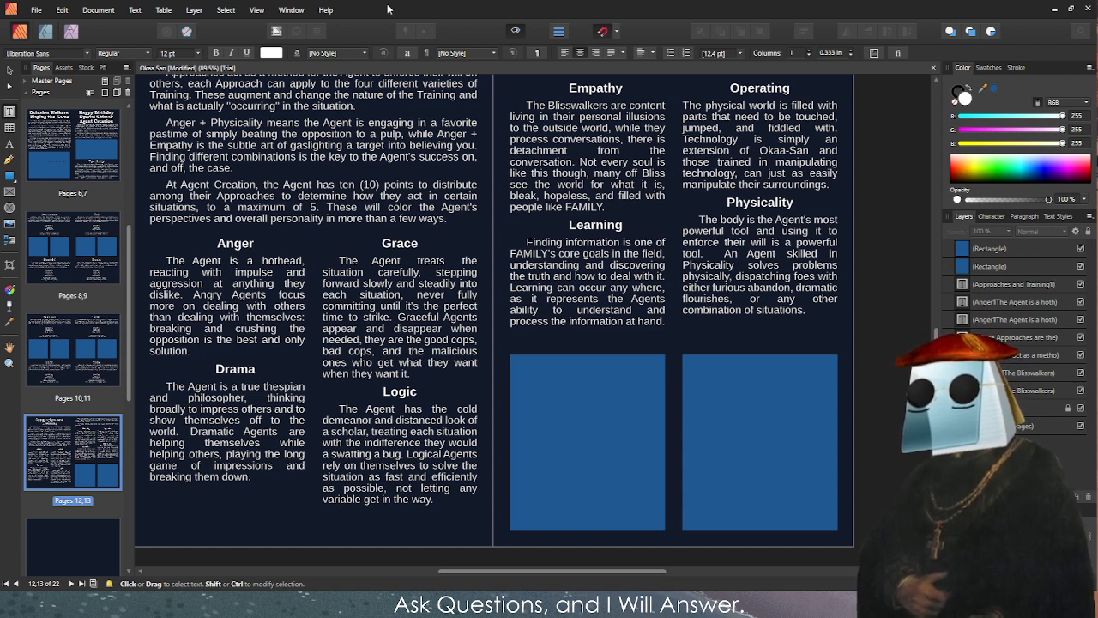
Indent the first line of the Operating paragraph beginning "The physical world is filled".
{"action": "left_click", "coordinate": [686, 108]}
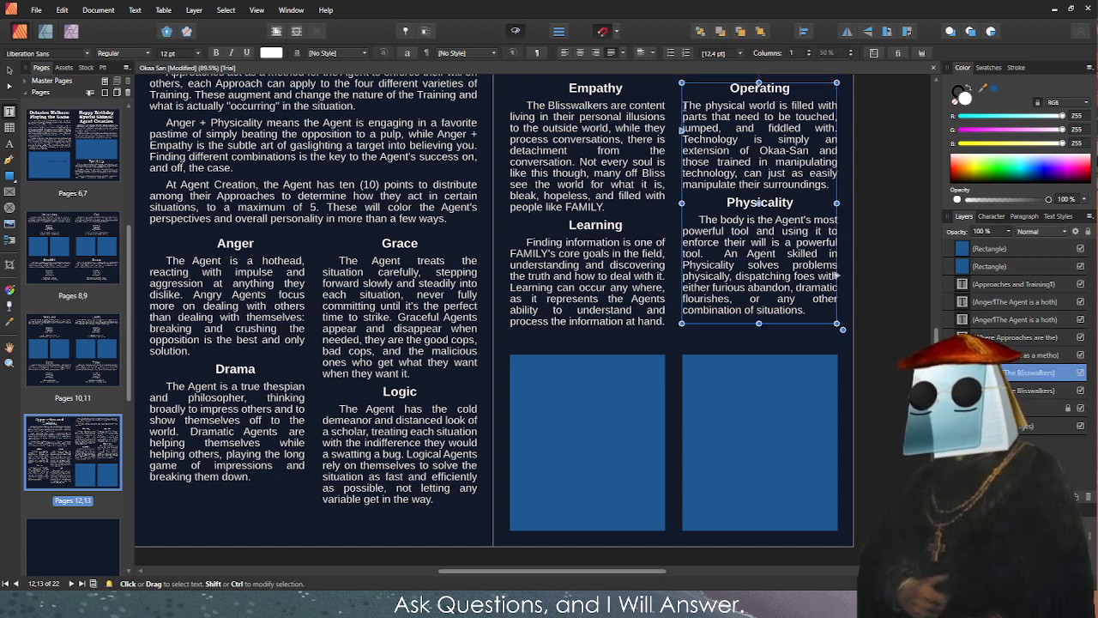
{"action": "key", "text": "Tab"}
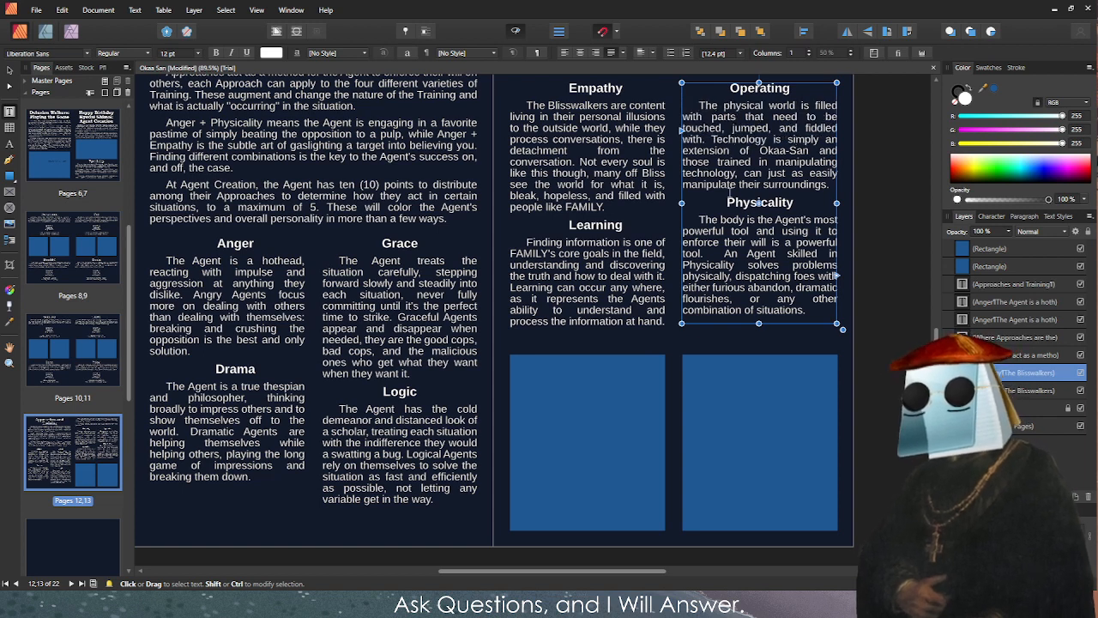
{"action": "key", "text": "Escape"}
Copy the "Approaches and Training" title frame and the intro text frame below it from pages 12,13 onto pages 14,15.
{"action": "scroll", "coordinate": [355, 319], "scroll_direction": "down", "scroll_amount": 2}
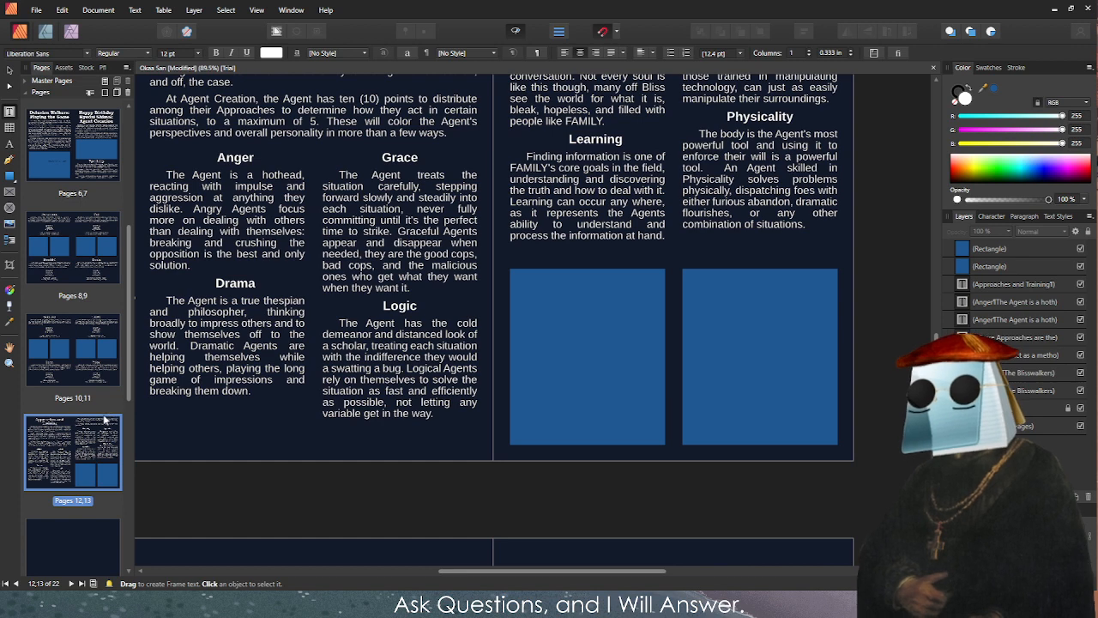
{"action": "scroll", "coordinate": [317, 365], "scroll_direction": "up", "scroll_amount": 1}
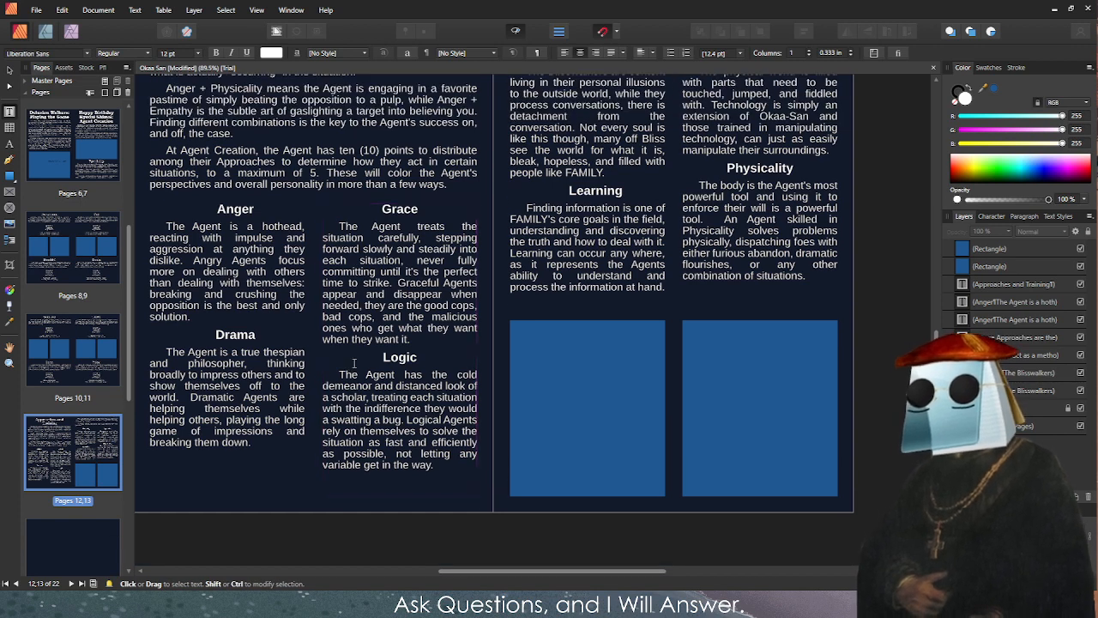
{"action": "scroll", "coordinate": [403, 374], "scroll_direction": "down", "scroll_amount": 1}
{"action": "key", "text": "v"}
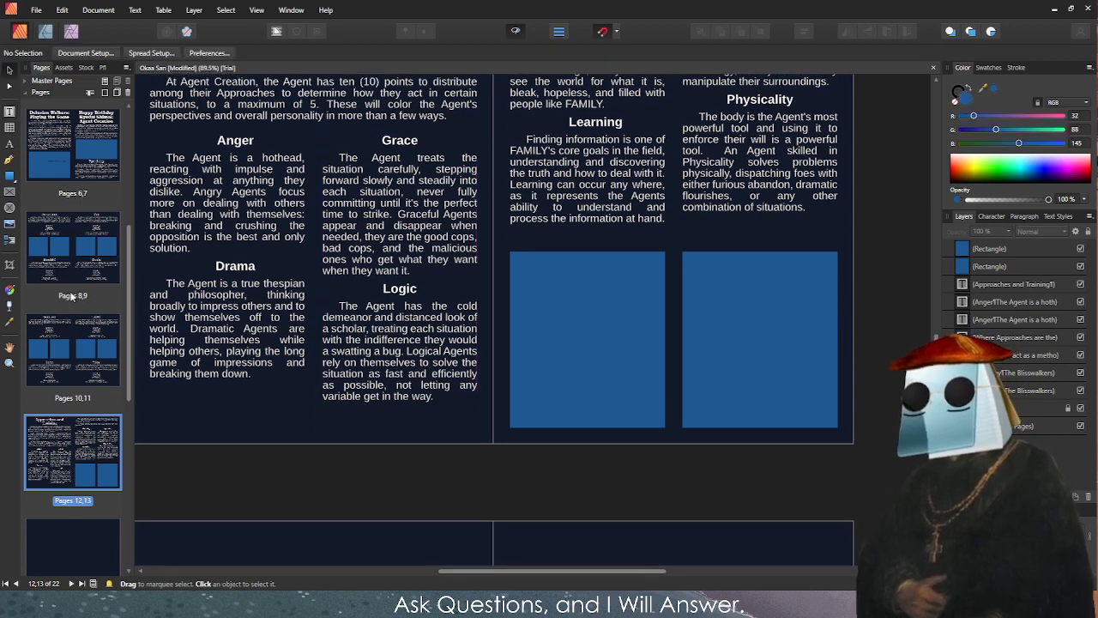
{"action": "double_click", "coordinate": [83, 539]}
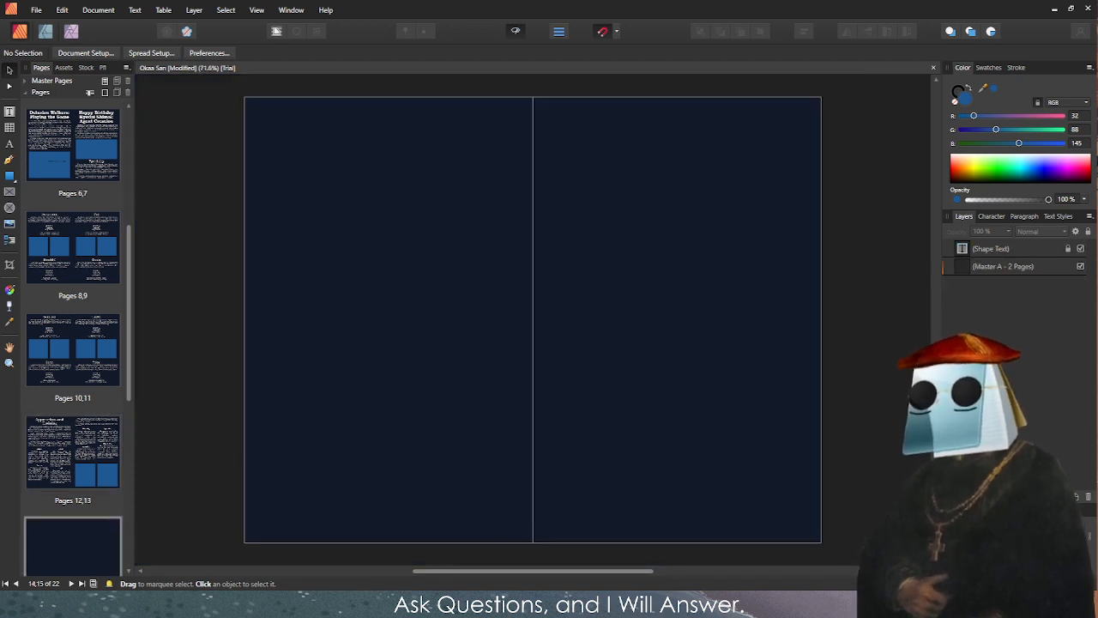
{"action": "double_click", "coordinate": [86, 452]}
{"action": "left_click", "coordinate": [481, 113]}
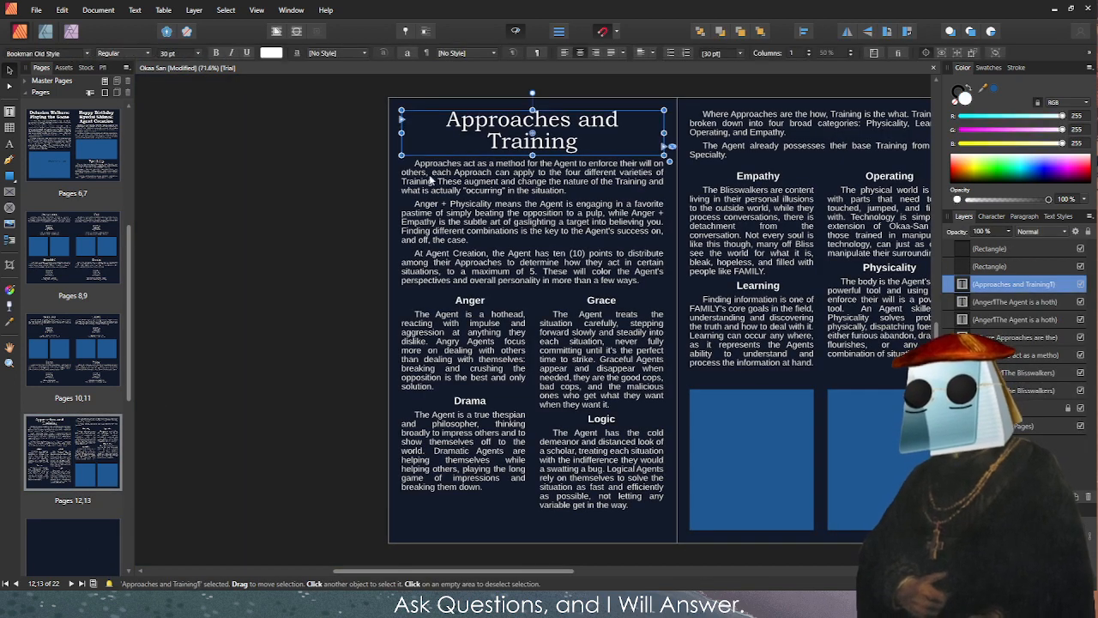
{"action": "left_click", "coordinate": [429, 196], "text": "shift"}
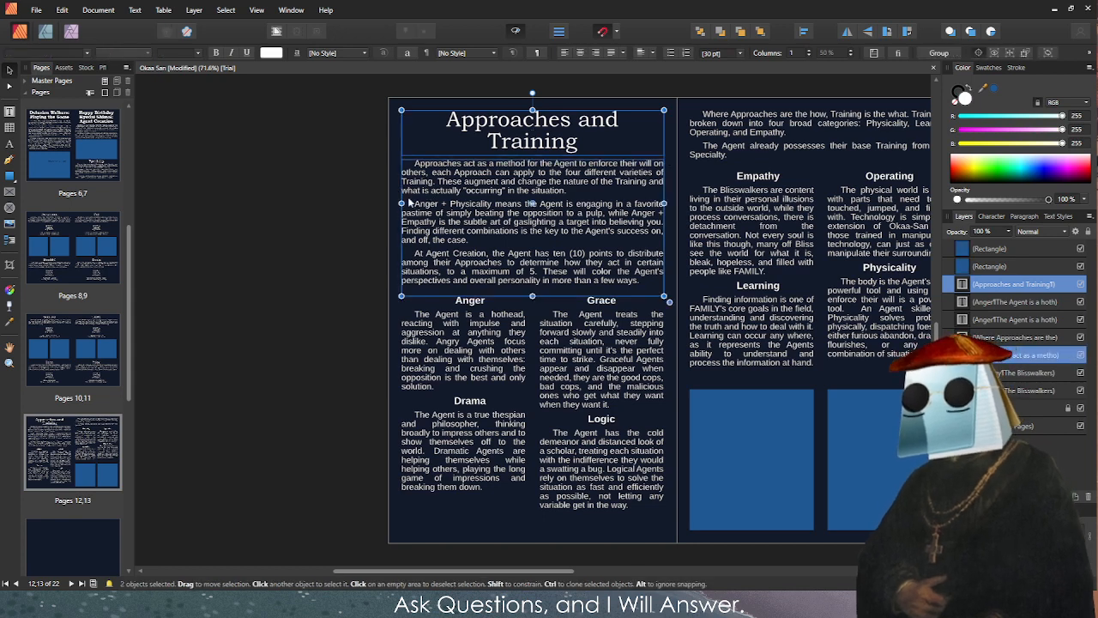
{"action": "double_click", "coordinate": [56, 538]}
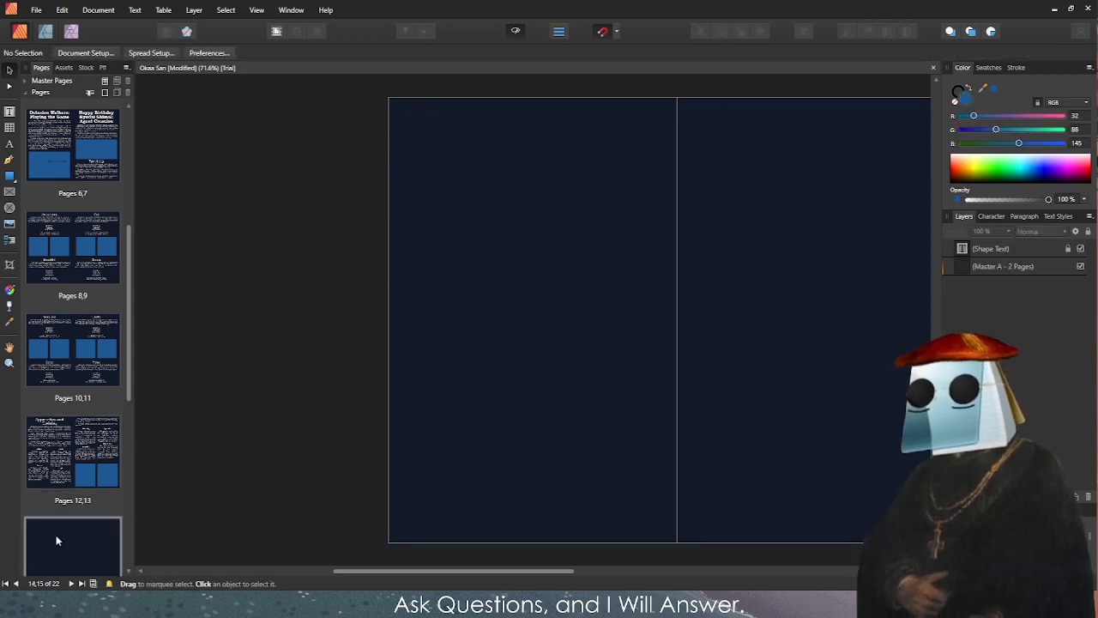
{"action": "key", "text": "ctrl+v"}
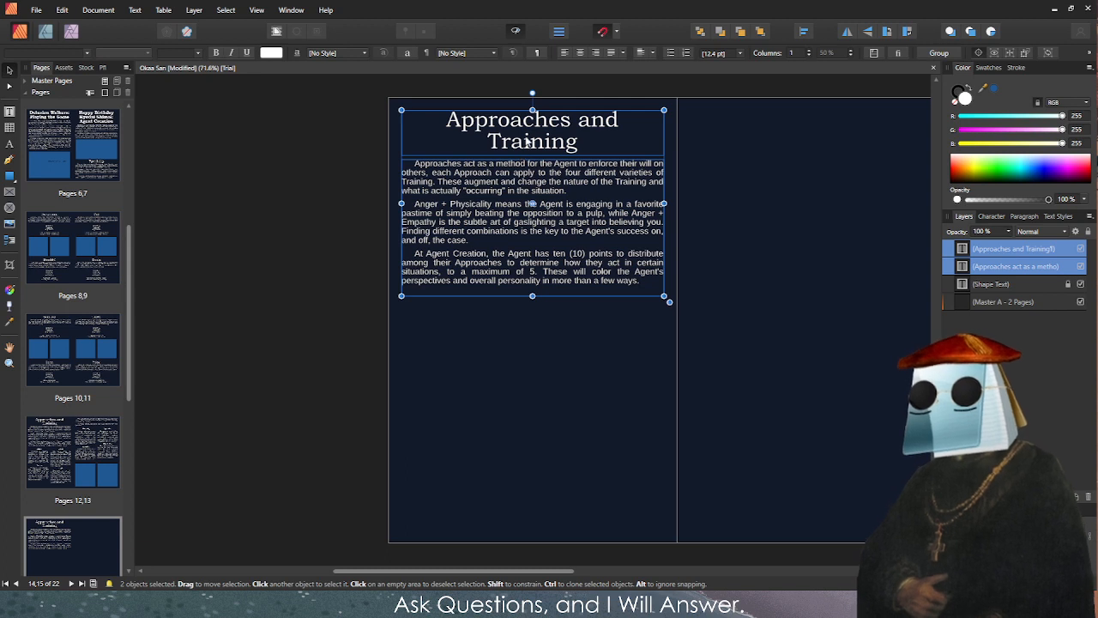
Replace the title on page 14 with "Quirks" and shorten its frame to fit the single line.
{"action": "double_click", "coordinate": [530, 141]}
{"action": "left_click_drag", "start_coordinate": [446, 119], "coordinate": [580, 143]}
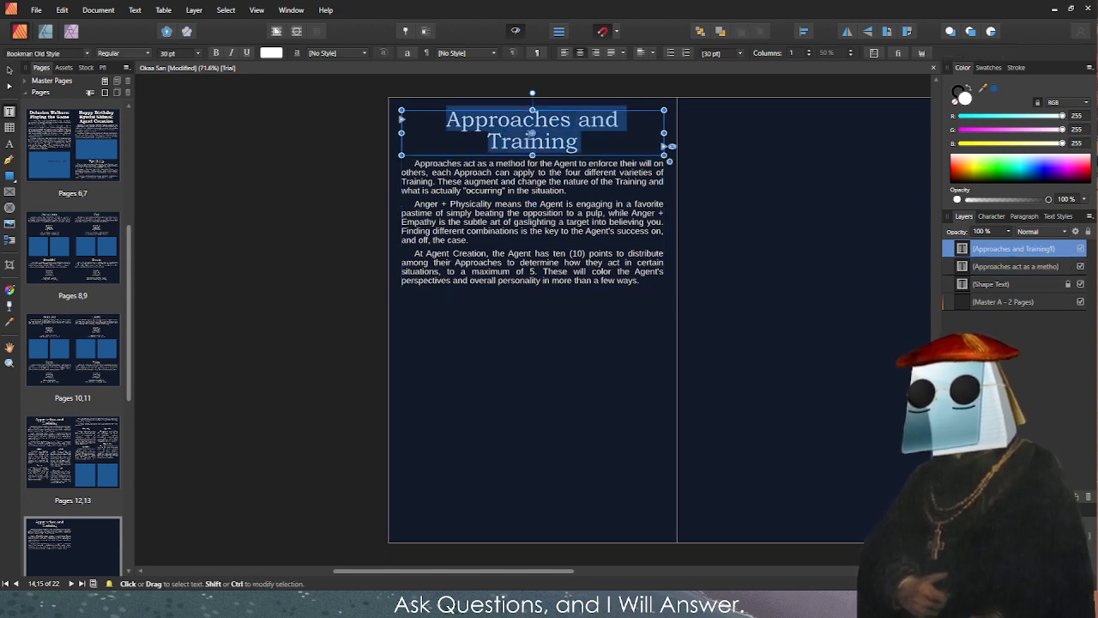
{"action": "type", "text": "Quirks"}
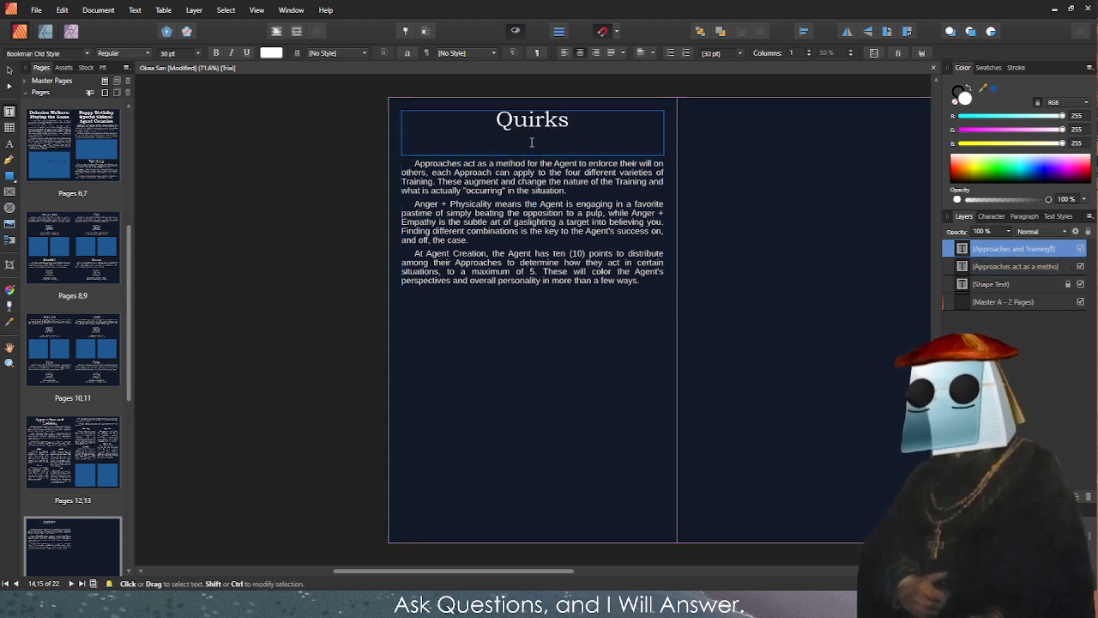
{"action": "key", "text": "Escape"}
{"action": "left_click", "coordinate": [538, 145]}
{"action": "left_click_drag", "start_coordinate": [532, 155], "coordinate": [532, 137]}
{"action": "key", "text": "Escape"}
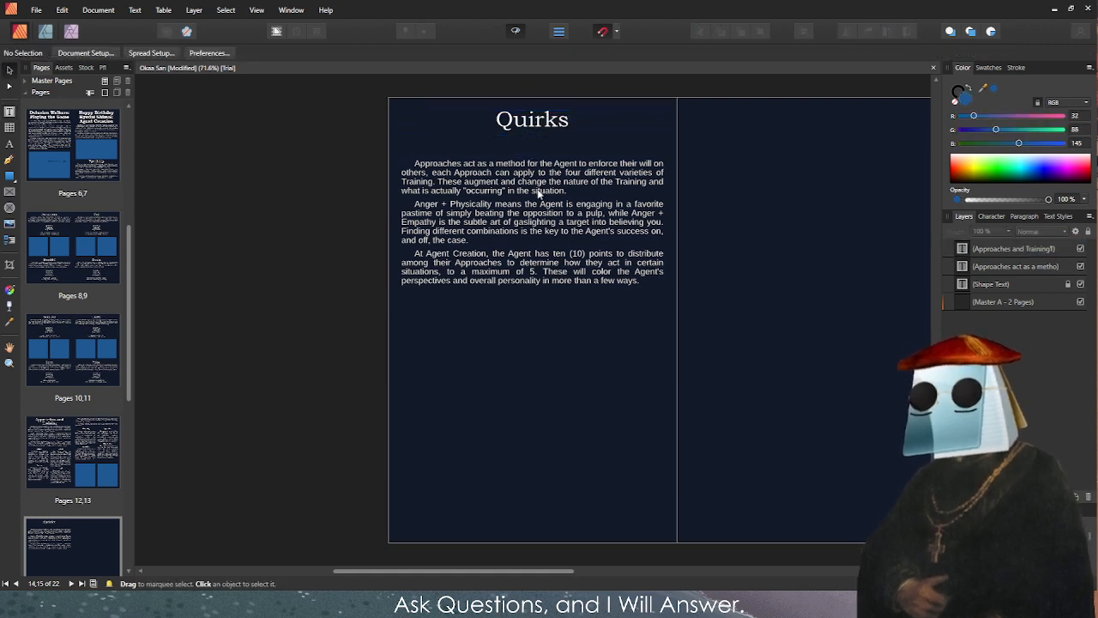
Move the body text frame up so it sits directly beneath the Quirks title.
{"action": "left_click", "coordinate": [533, 178]}
{"action": "left_click_drag", "start_coordinate": [533, 177], "coordinate": [533, 153]}
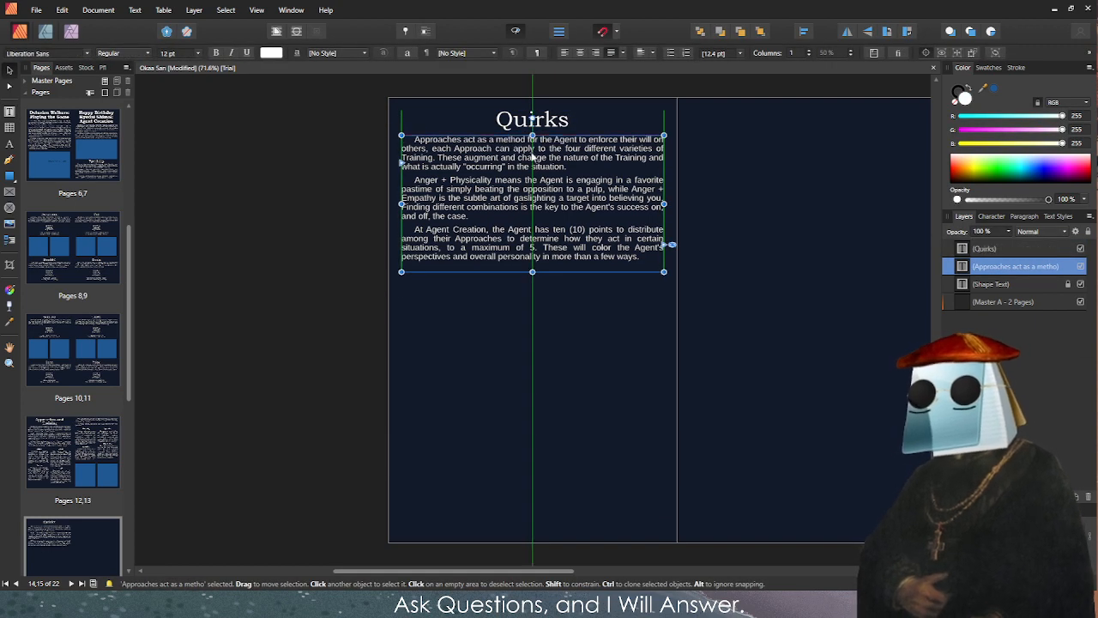
{"action": "key", "text": "Escape"}
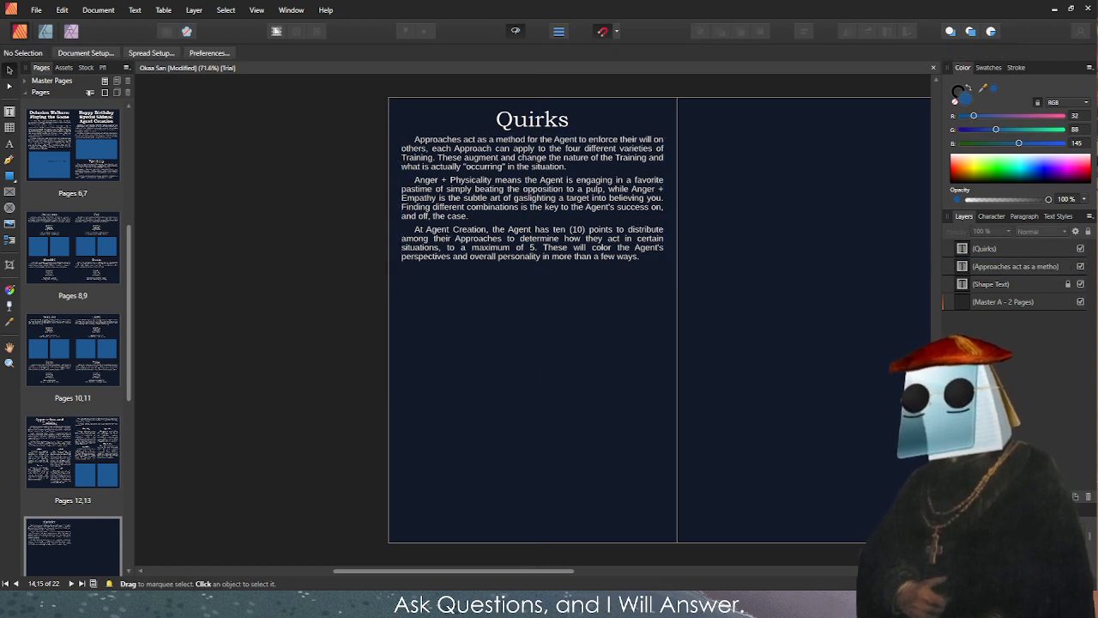
Replace the body text with the paragraphs beginning "Every Agent is a unique soul in the field" and extend the frame slightly downward.
{"action": "key", "text": "ctrl+a"}
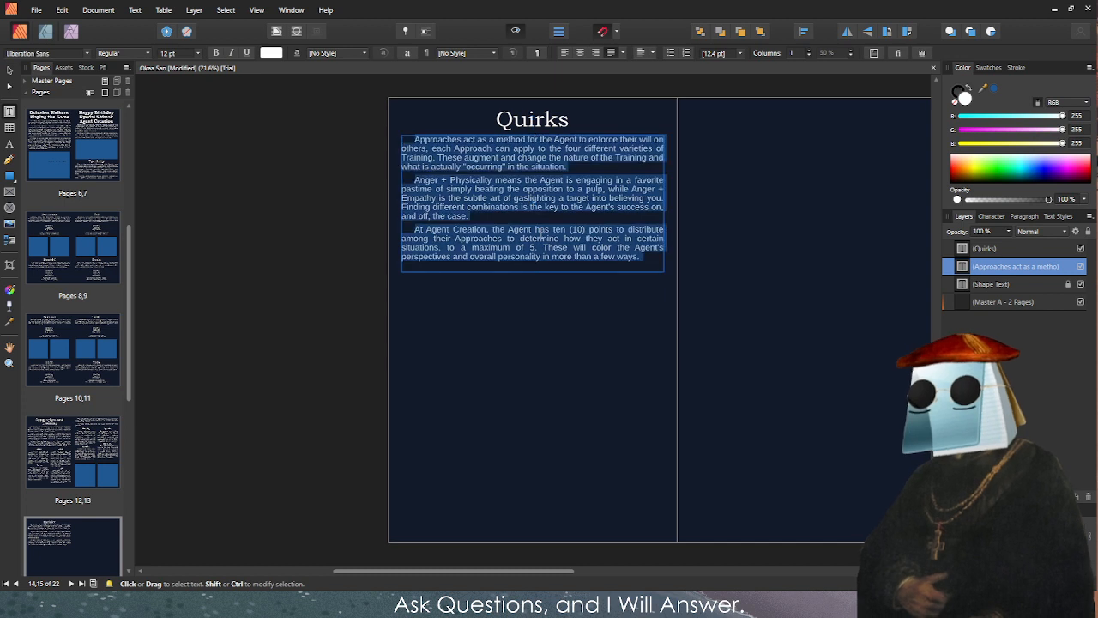
{"action": "key", "text": "ctrl+v"}
{"action": "left_click_drag", "start_coordinate": [532, 273], "coordinate": [532, 280]}
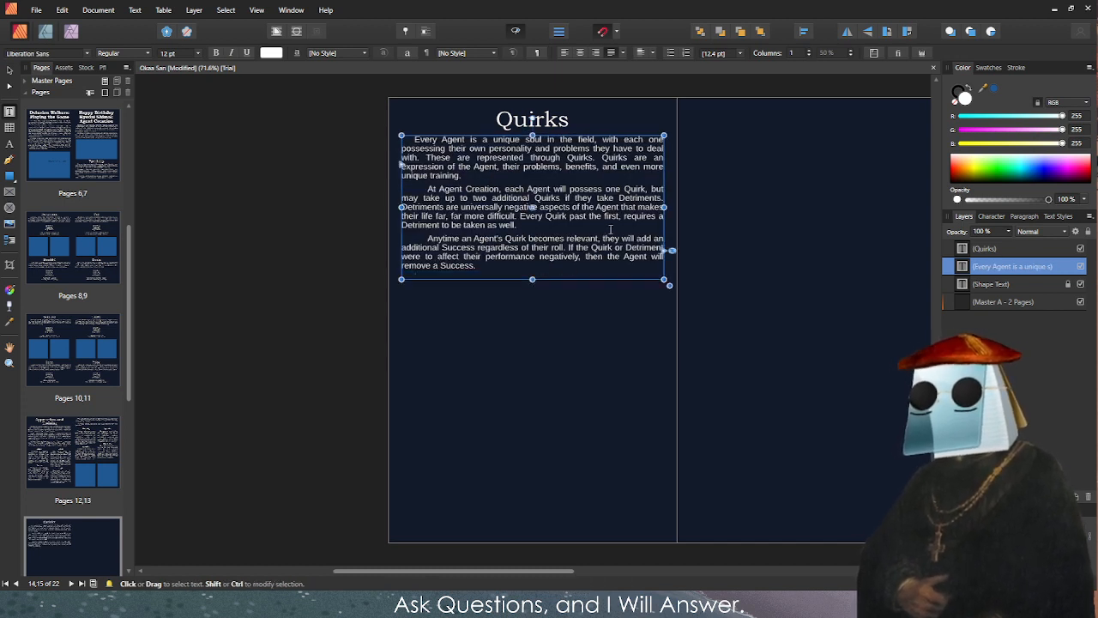
{"action": "key", "text": "Escape"}
Remove the extra indents from the "At Agent Creation" and "Anytime an Agent's Quirk becomes relevant" paragraphs.
{"action": "left_click", "coordinate": [455, 170]}
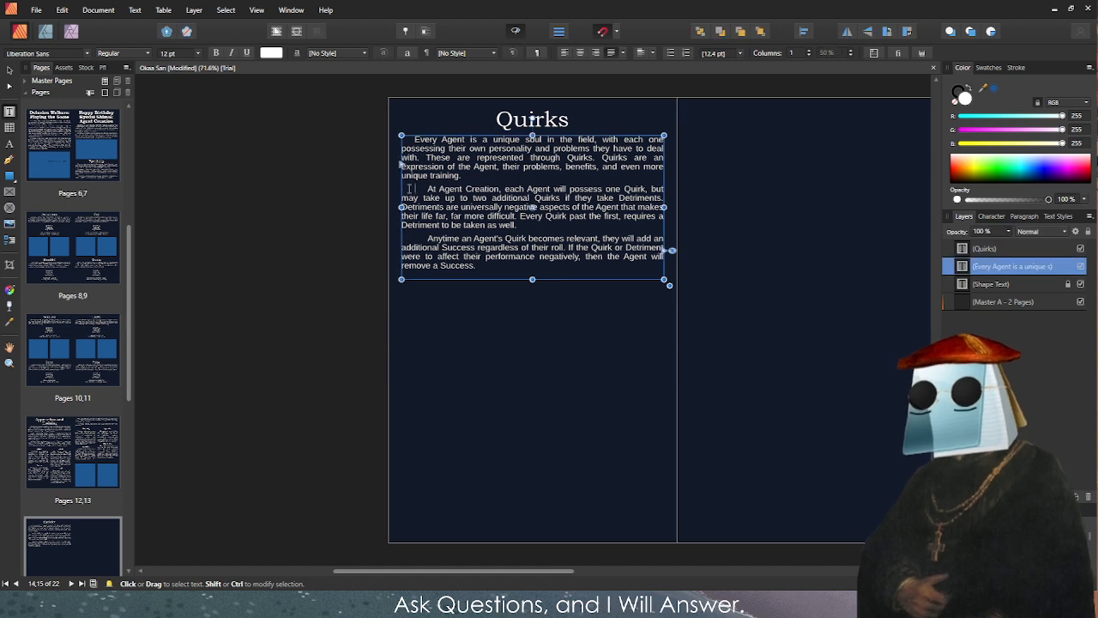
{"action": "key", "text": "BackSpace"}
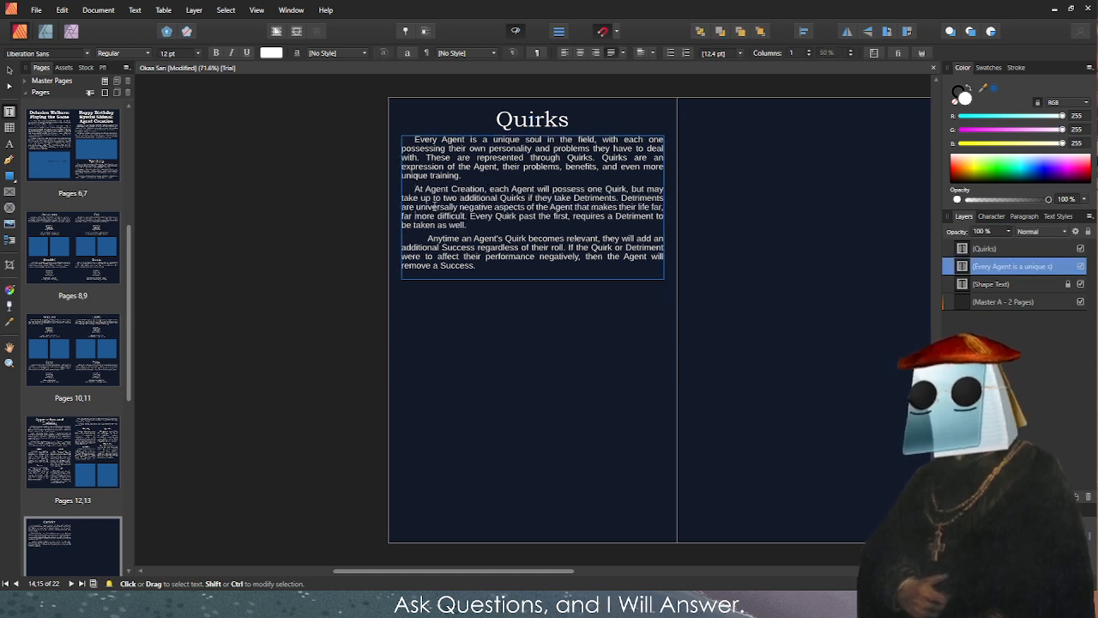
{"action": "key", "text": "BackSpace"}
{"action": "key", "text": "Escape"}
{"action": "key", "text": "Escape"}
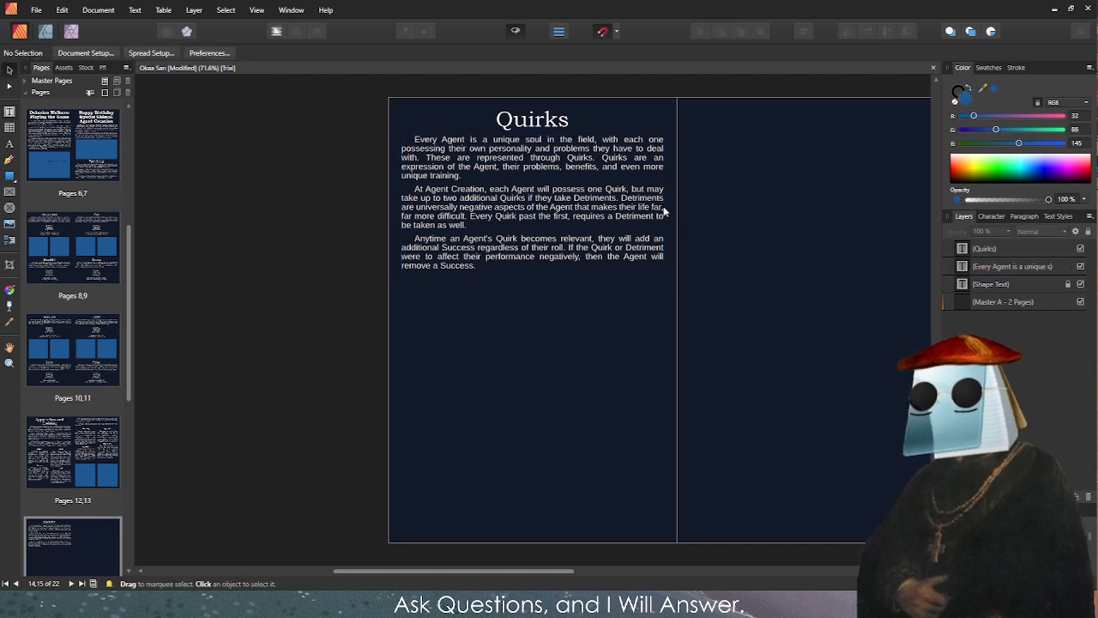
{"action": "left_click", "coordinate": [665, 211]}
{"action": "key", "text": "Escape"}
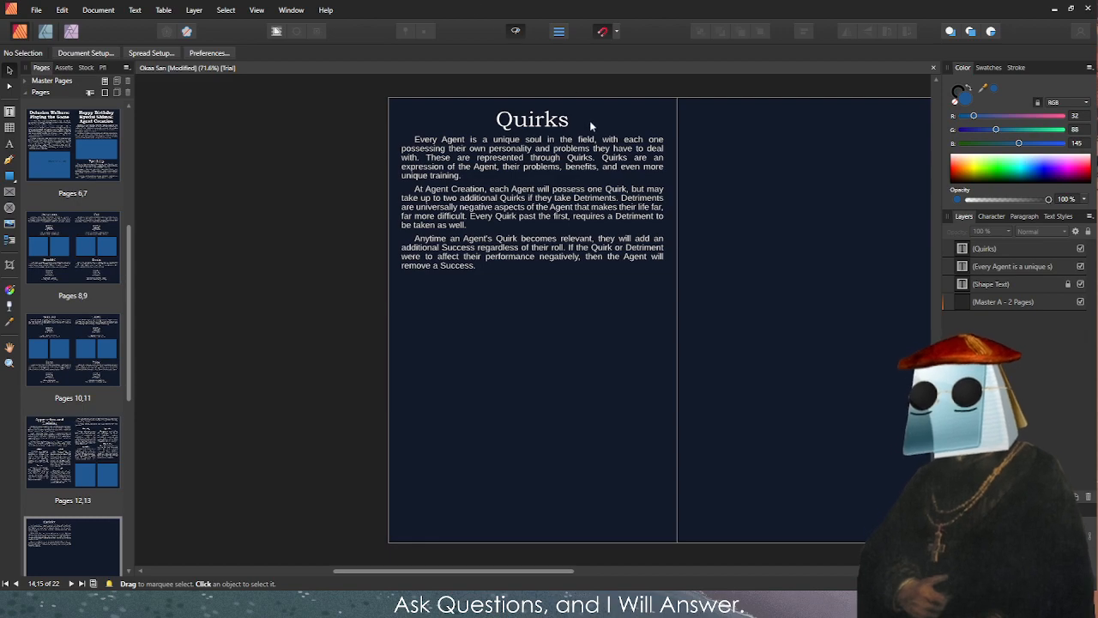
Check the Quirks text up close and save the document.
{"action": "scroll", "coordinate": [647, 155], "scroll_direction": "up", "scroll_amount": 3}
{"action": "scroll", "coordinate": [393, 230], "scroll_direction": "down", "scroll_amount": 2}
{"action": "scroll", "coordinate": [446, 240], "scroll_direction": "up", "scroll_amount": 4}
{"action": "left_click", "coordinate": [477, 249]}
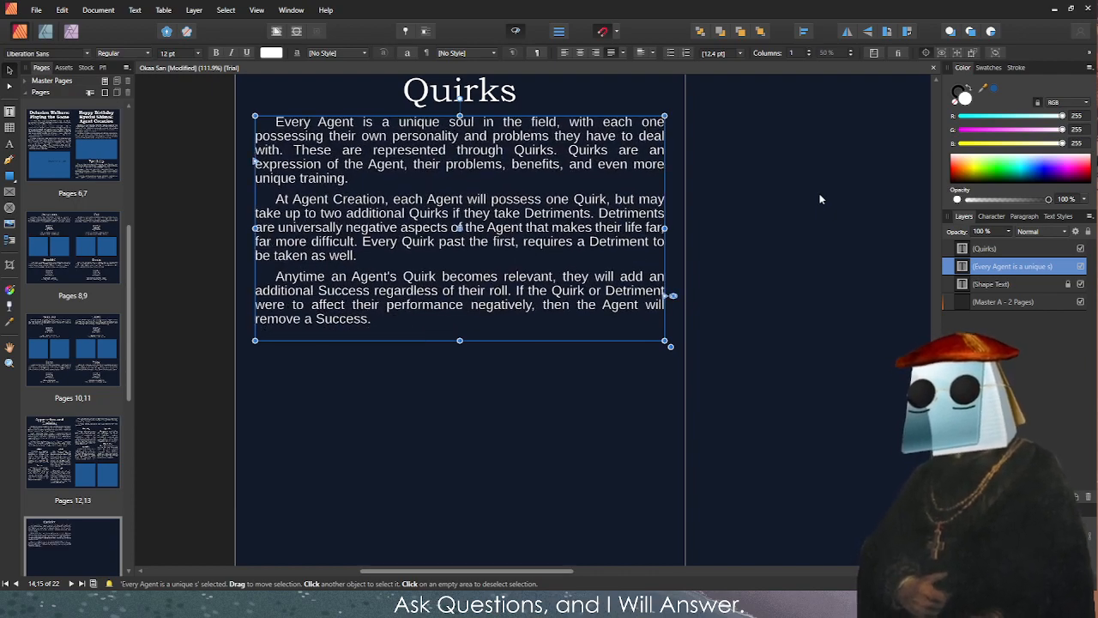
{"action": "left_click", "coordinate": [699, 206]}
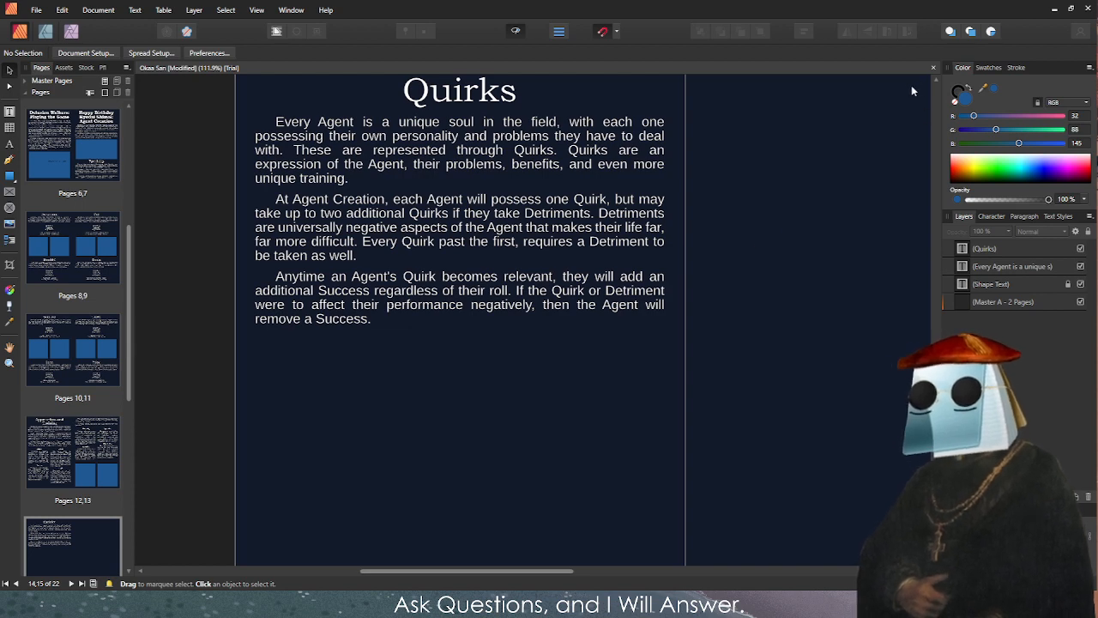
{"action": "key", "text": "ctrl+s"}
{"action": "scroll", "coordinate": [650, 179], "scroll_direction": "down", "scroll_amount": 2}
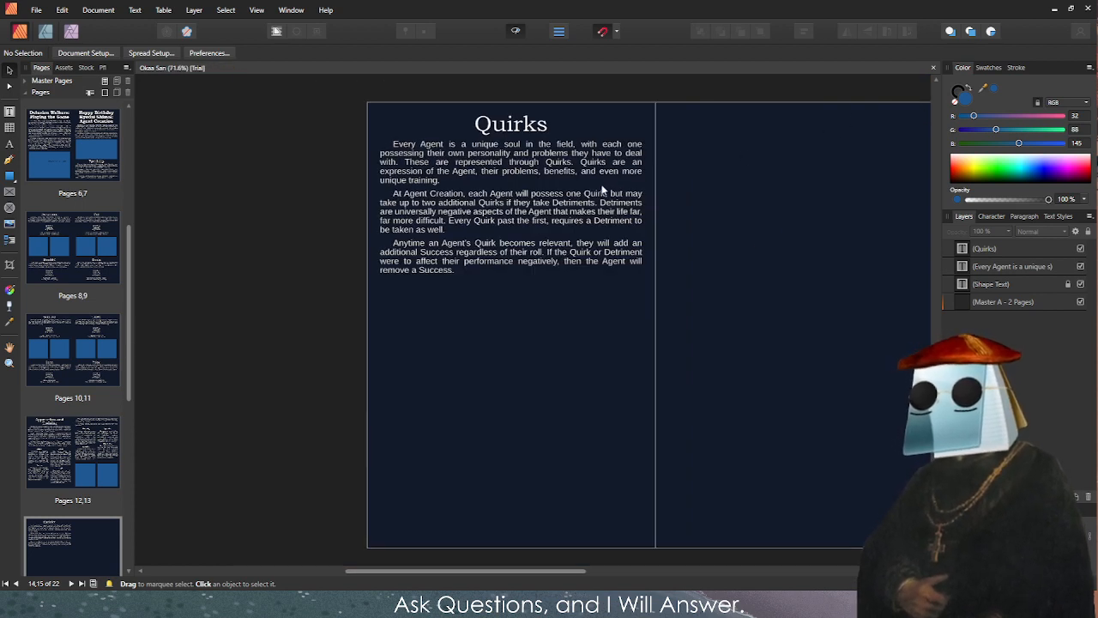
Shorten the Quirks body text frame so its lower edge sits just under the last line of text.
{"action": "scroll", "coordinate": [728, 255], "scroll_direction": "up", "scroll_amount": 2}
{"action": "scroll", "coordinate": [363, 321], "scroll_direction": "down", "scroll_amount": 1}
{"action": "left_click", "coordinate": [381, 283]}
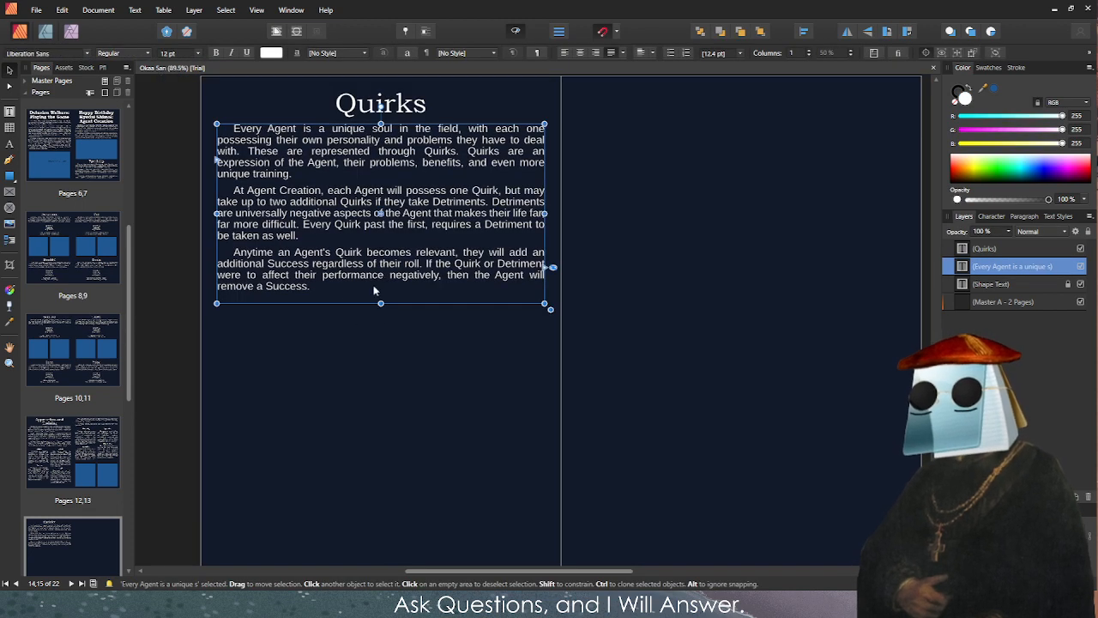
{"action": "triple_click", "coordinate": [340, 290]}
{"action": "left_click", "coordinate": [339, 290]}
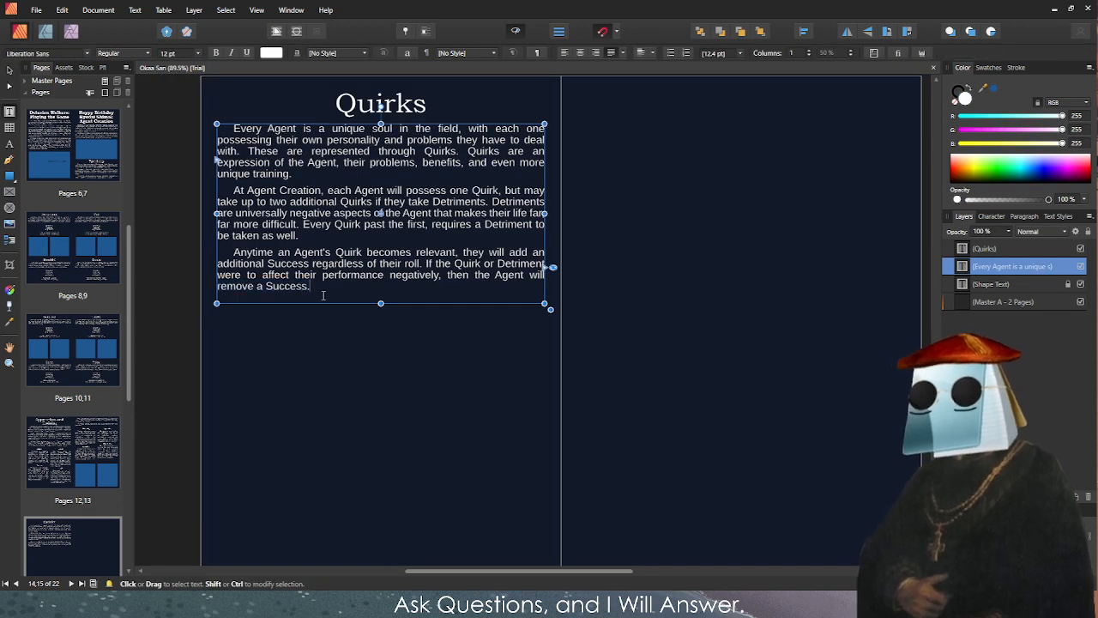
{"action": "left_click_drag", "start_coordinate": [381, 303], "coordinate": [381, 295]}
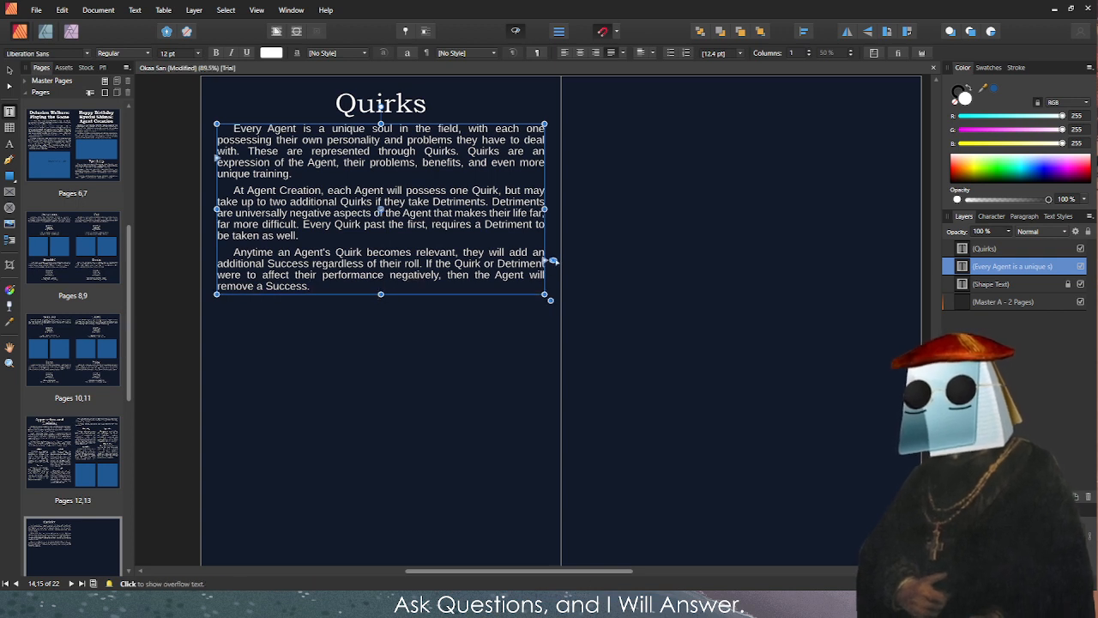
{"action": "key", "text": "Escape"}
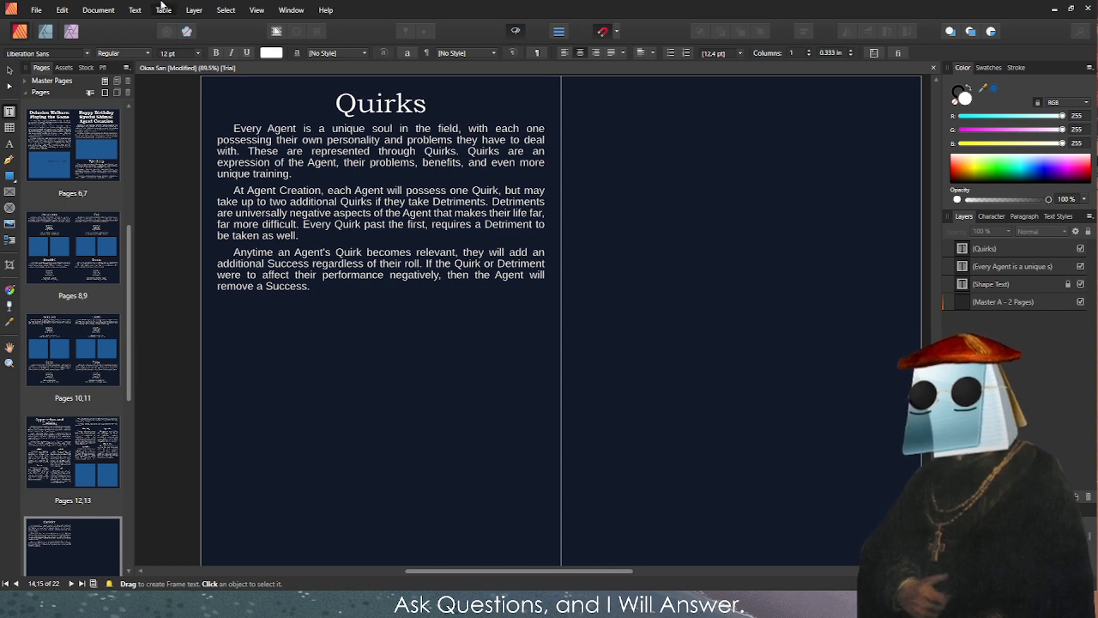
Insert a table with two columns and 13 rows beneath the Quirks body text, aligned near the text's starting edge.
{"action": "left_click", "coordinate": [10, 127]}
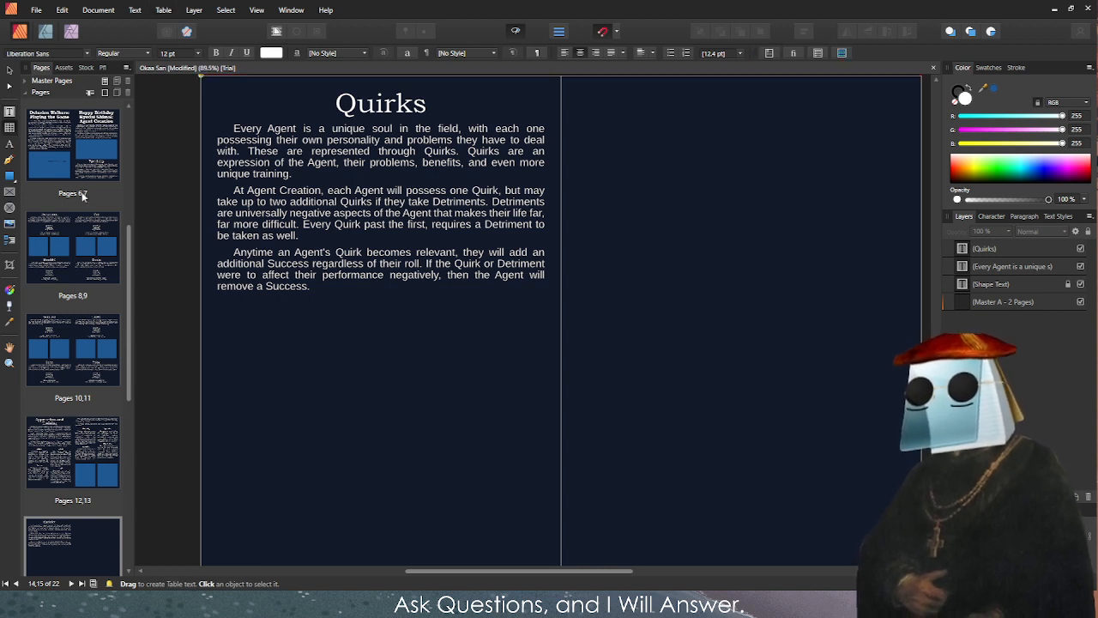
{"action": "left_click_drag", "start_coordinate": [221, 305], "coordinate": [362, 463]}
{"action": "left_click", "coordinate": [238, 314]}
Try out fill colours on all the table's cells, settling on a dark purple with RGB 72, 0, 98.
{"action": "scroll", "coordinate": [240, 314], "scroll_direction": "up", "scroll_amount": 3}
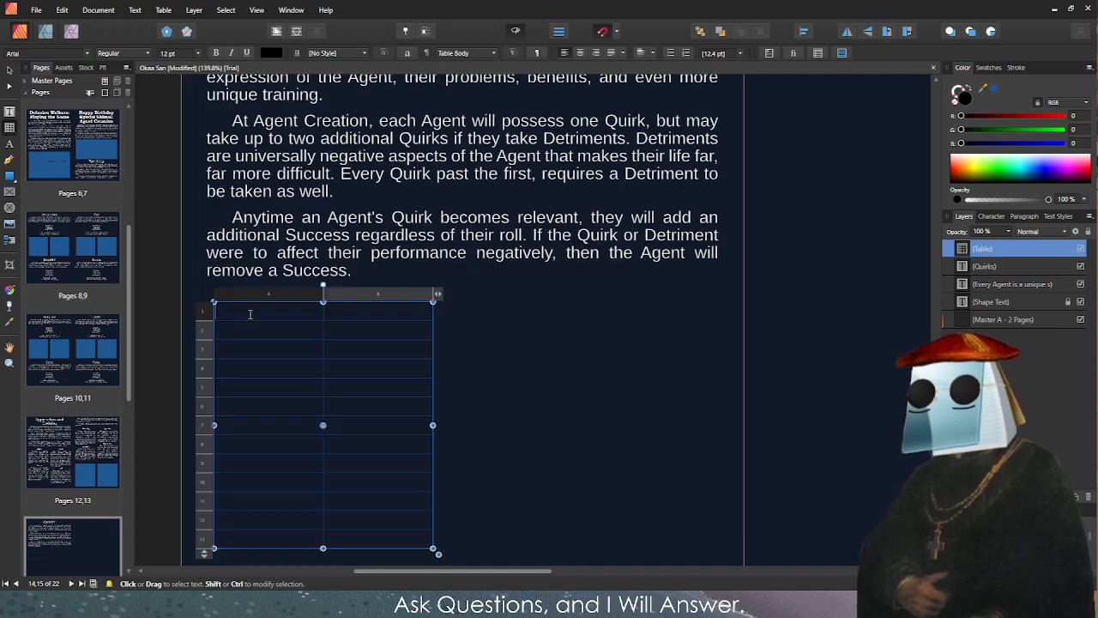
{"action": "left_click_drag", "start_coordinate": [245, 306], "coordinate": [432, 483]}
{"action": "scroll", "coordinate": [453, 478], "scroll_direction": "down", "scroll_amount": 2}
{"action": "left_click", "coordinate": [998, 153]}
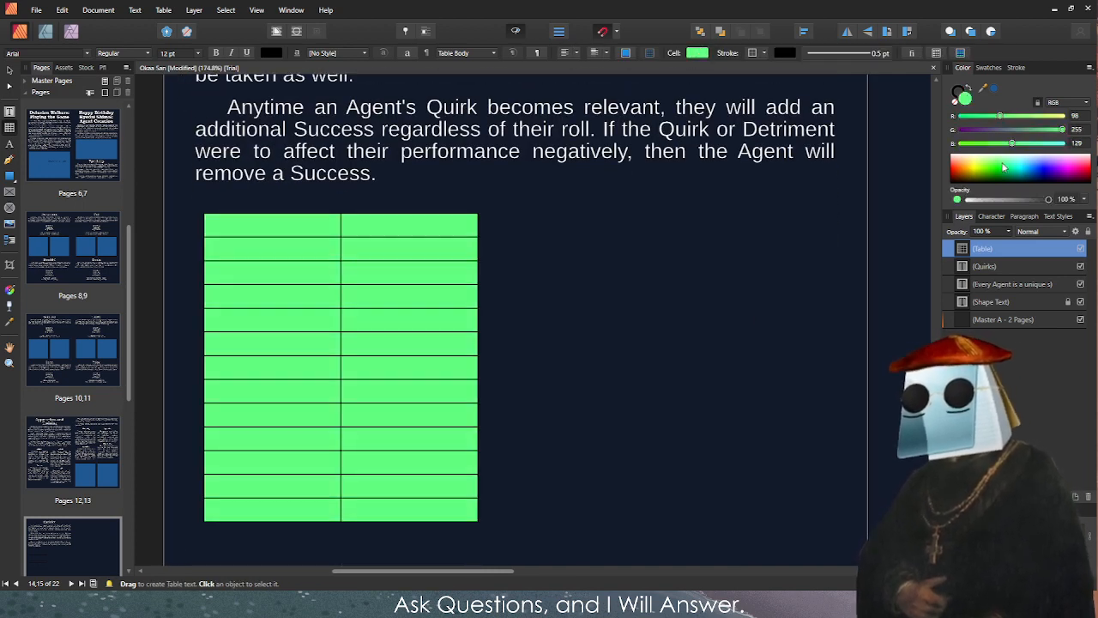
{"action": "left_click_drag", "start_coordinate": [998, 153], "coordinate": [1020, 151]}
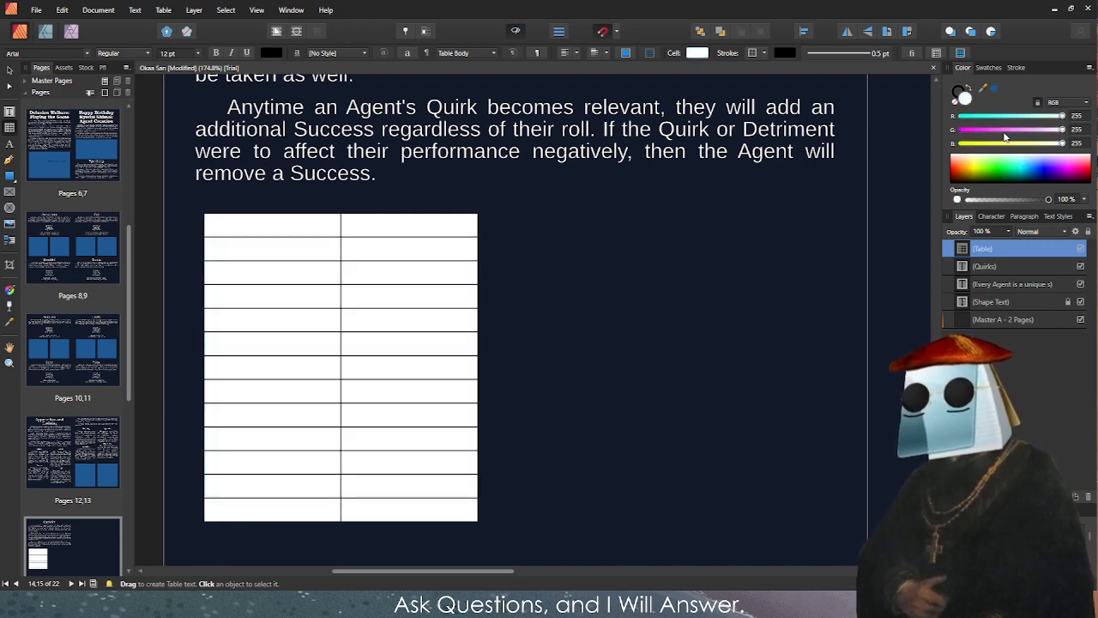
{"action": "left_click_drag", "start_coordinate": [1042, 169], "coordinate": [1062, 181]}
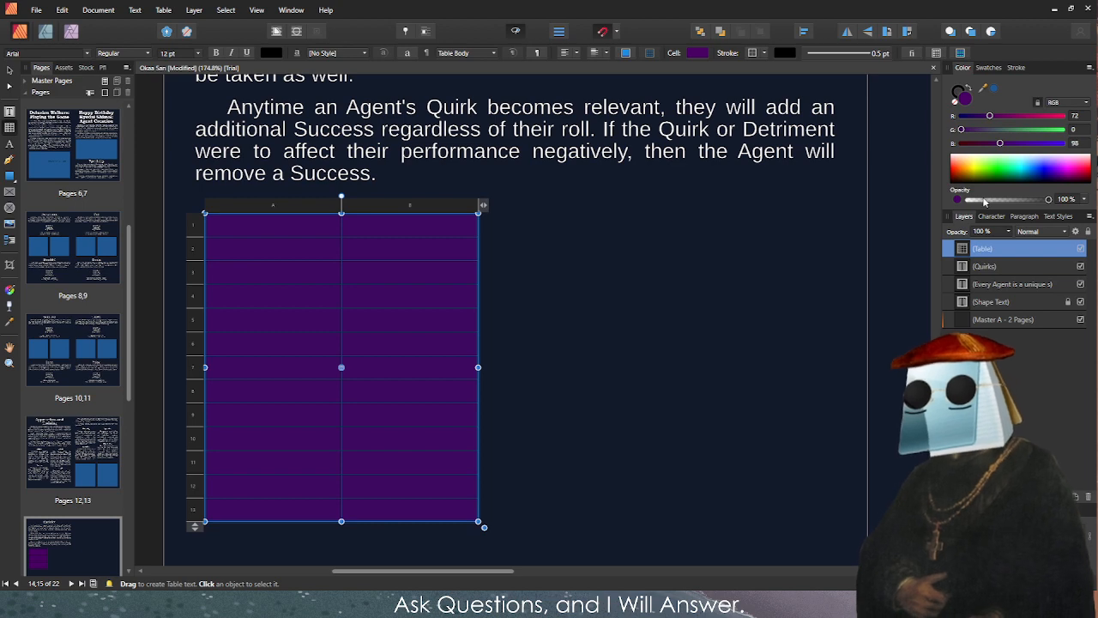
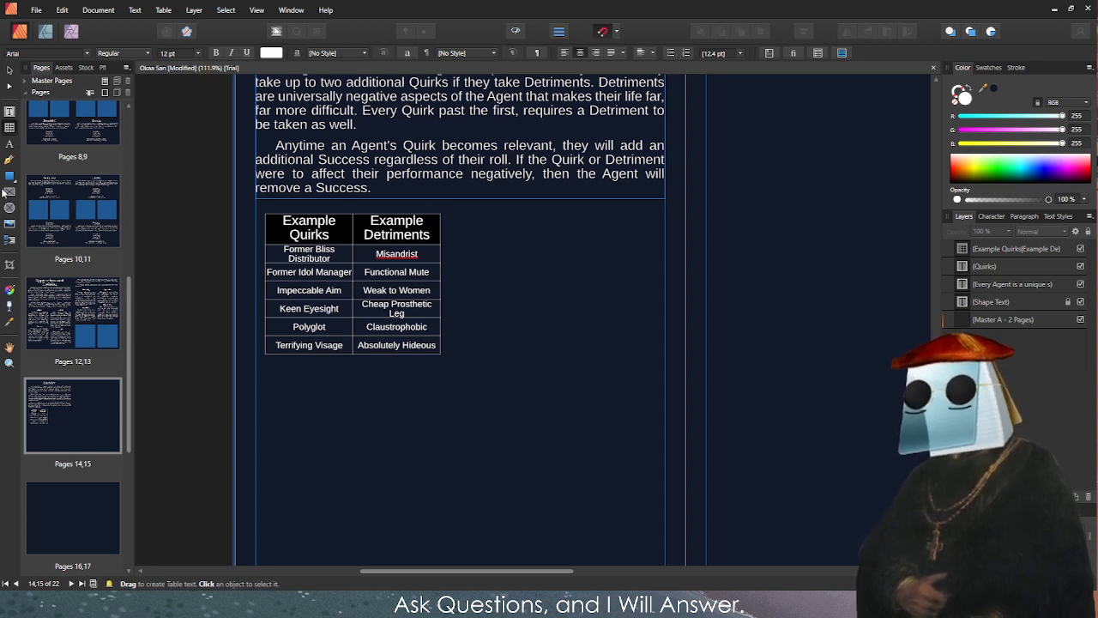
Draw a tall rectangle in the empty space beside the Example Quirks table and fill it with deep blue (RGB 18, 0, 147).
{"action": "left_click", "coordinate": [10, 175]}
{"action": "mouse_move", "coordinate": [455, 214]}
{"action": "left_mouse_down"}
{"action": "mouse_move", "coordinate": [573, 513]}
{"action": "mouse_move", "coordinate": [636, 528]}
{"action": "mouse_move", "coordinate": [648, 547]}
{"action": "mouse_move", "coordinate": [639, 467]}
{"action": "mouse_move", "coordinate": [655, 496]}
{"action": "left_mouse_up"}
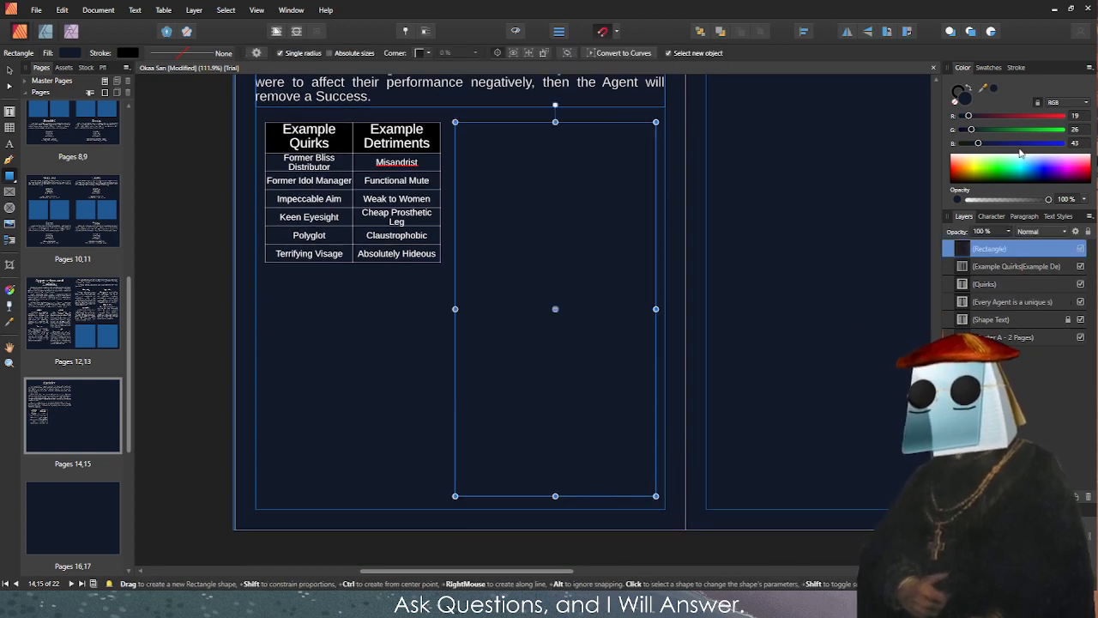
{"action": "left_click_drag", "start_coordinate": [1015, 160], "coordinate": [1047, 179]}
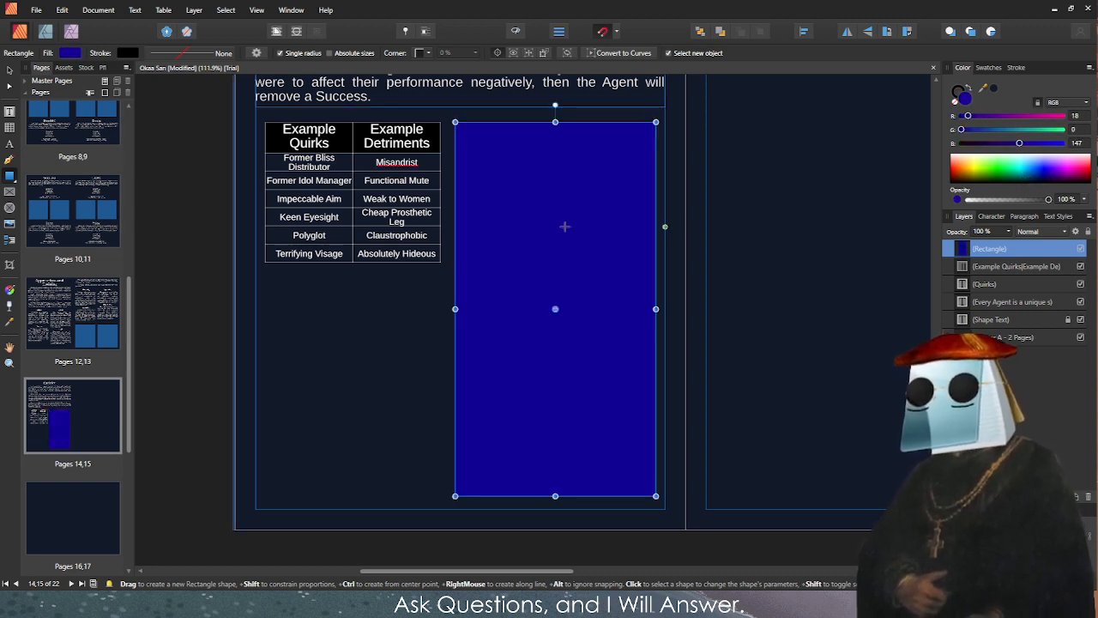
Try to sample the blue of the Approaches and Training image placeholders for the rectangle on the Quirks page.
{"action": "left_click", "coordinate": [84, 343]}
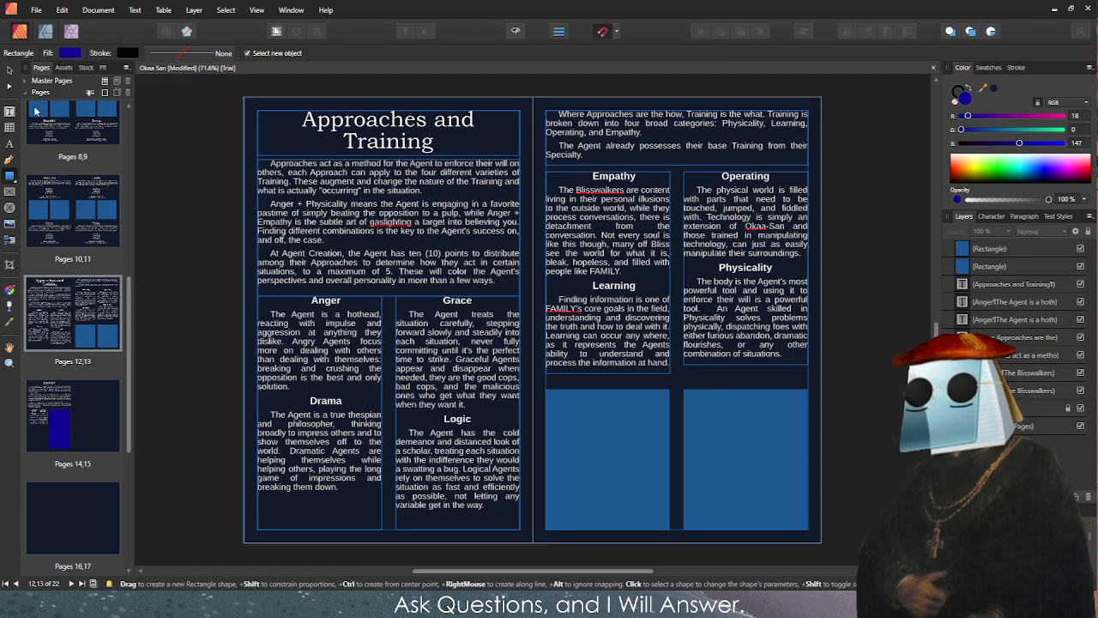
{"action": "key", "text": "i"}
{"action": "left_click", "coordinate": [581, 439]}
{"action": "left_click", "coordinate": [80, 431]}
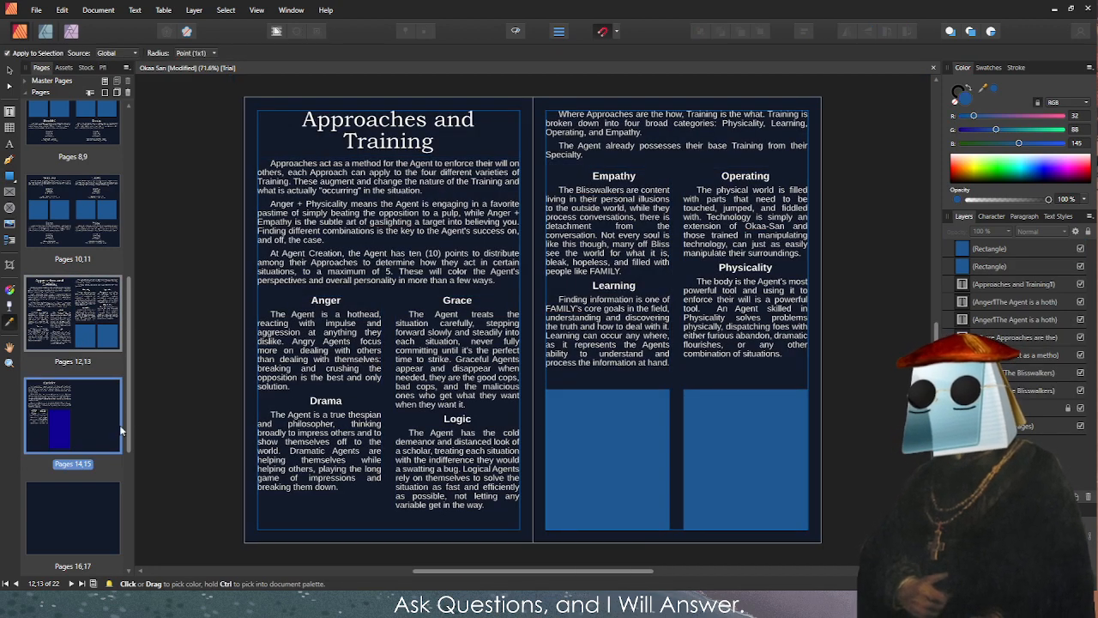
{"action": "left_click", "coordinate": [342, 354]}
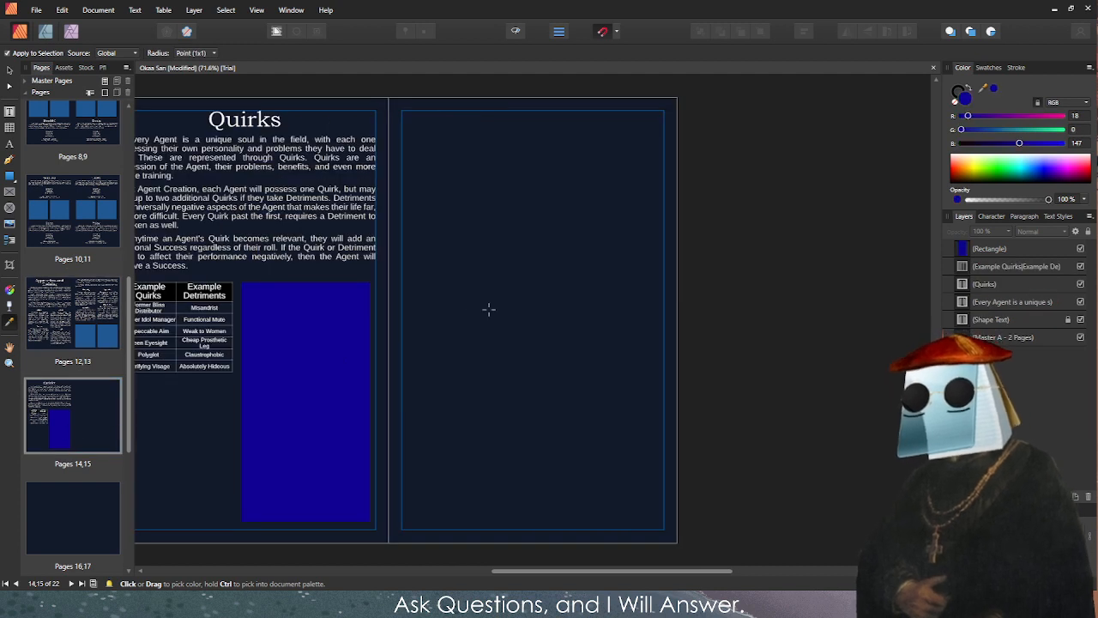
{"action": "scroll", "coordinate": [484, 309], "scroll_direction": "up", "scroll_amount": 6}
{"action": "left_click", "coordinate": [549, 203]}
{"action": "scroll", "coordinate": [391, 325], "scroll_direction": "down", "scroll_amount": 4}
{"action": "scroll", "coordinate": [391, 324], "scroll_direction": "down", "scroll_amount": 2}
{"action": "left_click", "coordinate": [283, 339]}
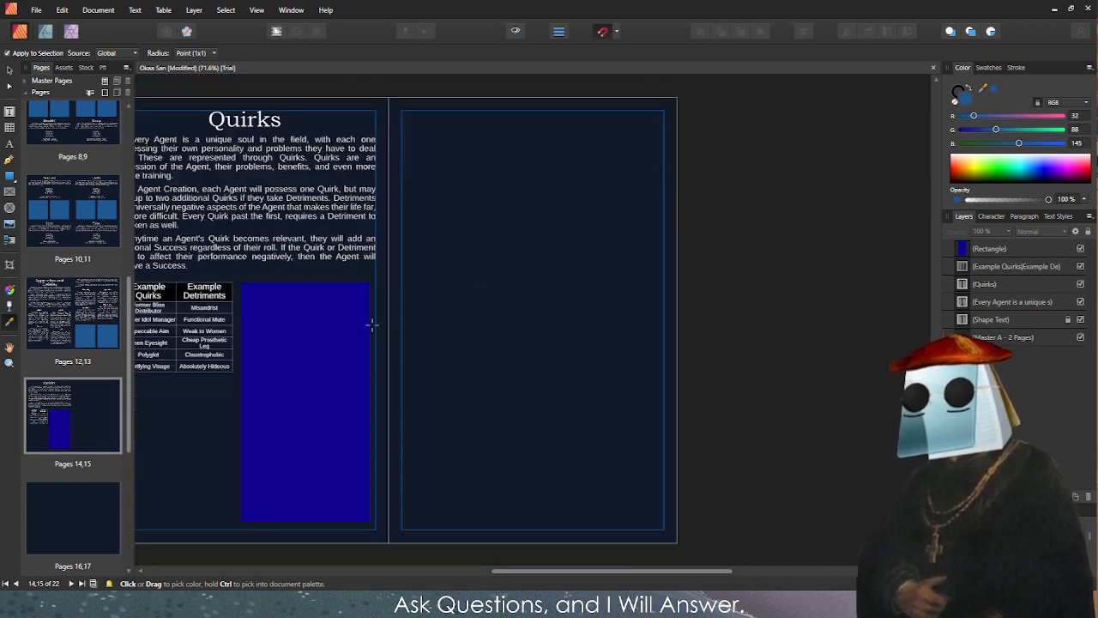
Match the Quirks rectangle's fill to the Approaches and Training image placeholders by setting it to RGB 32, 88, 145.
{"action": "key", "text": "v"}
{"action": "left_click", "coordinate": [280, 331]}
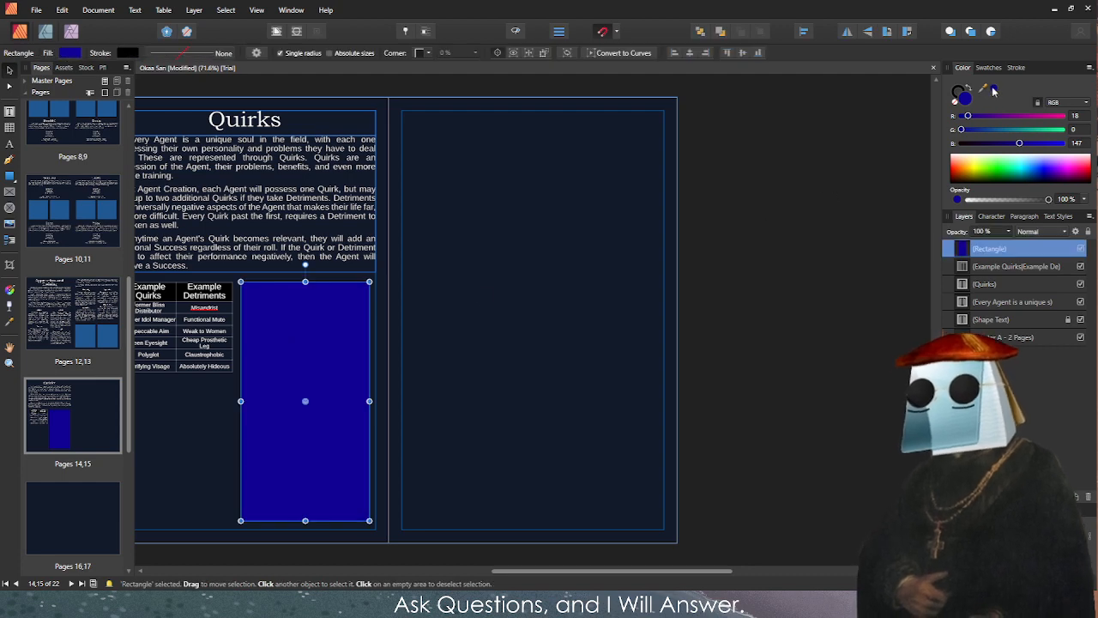
{"action": "scroll", "coordinate": [629, 263], "scroll_direction": "up", "scroll_amount": 5}
{"action": "left_click", "coordinate": [600, 159]}
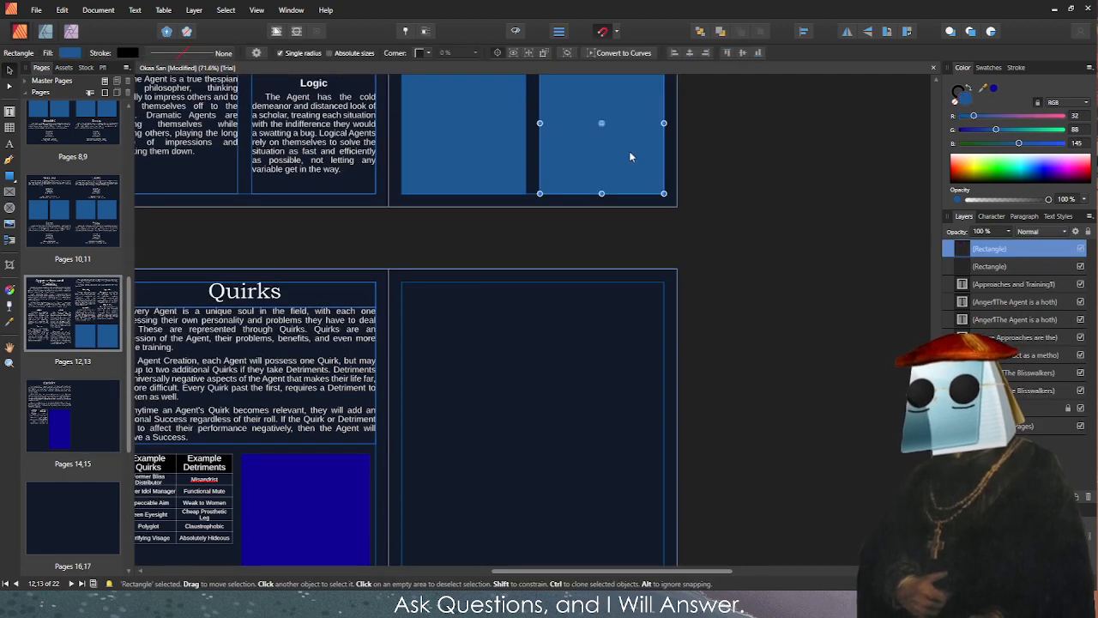
{"action": "scroll", "coordinate": [343, 386], "scroll_direction": "down", "scroll_amount": 3}
{"action": "left_click", "coordinate": [305, 429]}
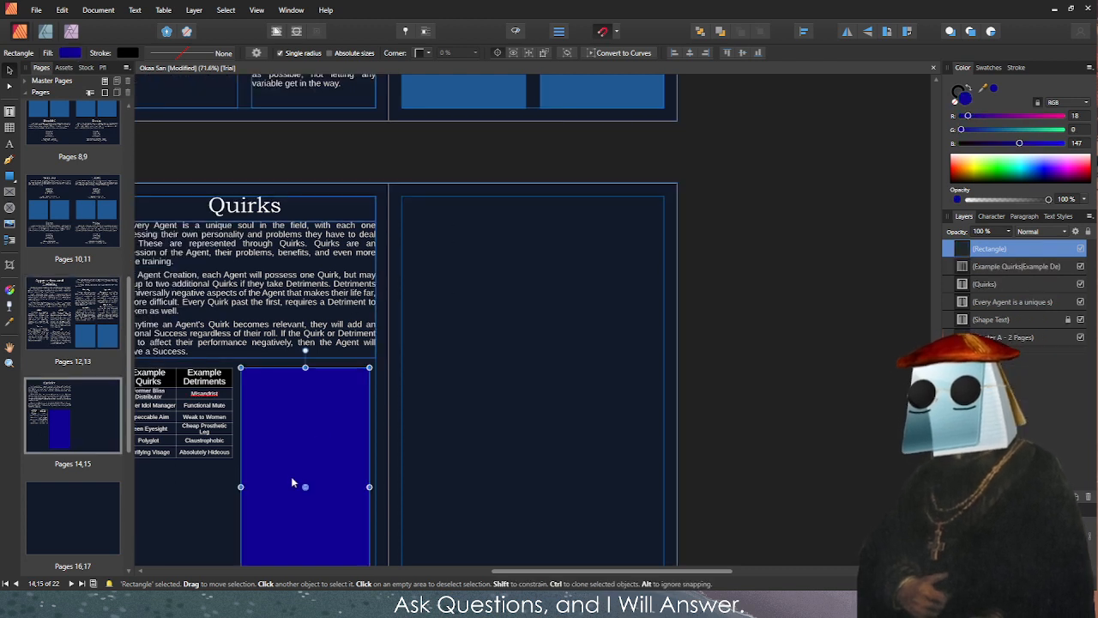
{"action": "left_click", "coordinate": [1078, 116]}
{"action": "type", "text": "32"}
{"action": "left_click", "coordinate": [1073, 130]}
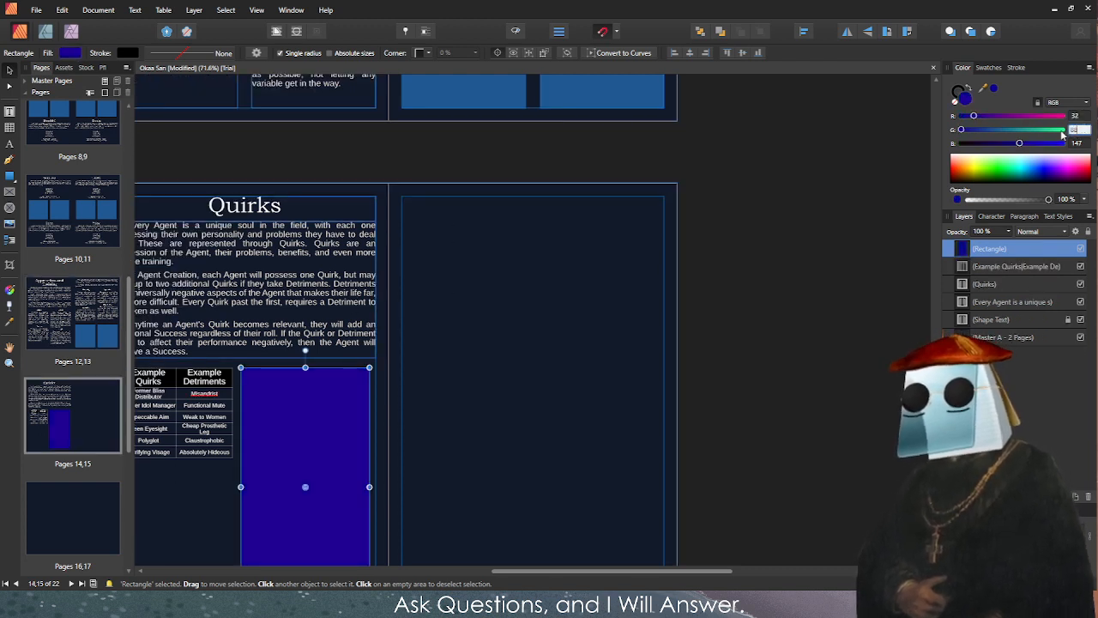
{"action": "type", "text": "88"}
{"action": "key", "text": "Return"}
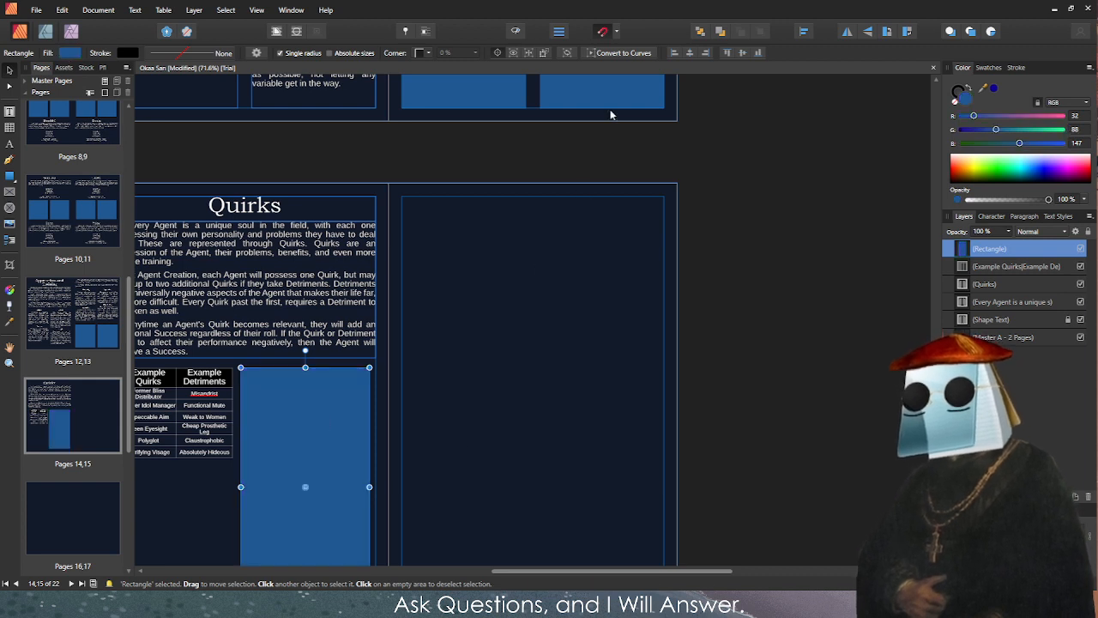
{"action": "left_click", "coordinate": [1082, 143]}
{"action": "type", "text": "145"}
{"action": "key", "text": "Return"}
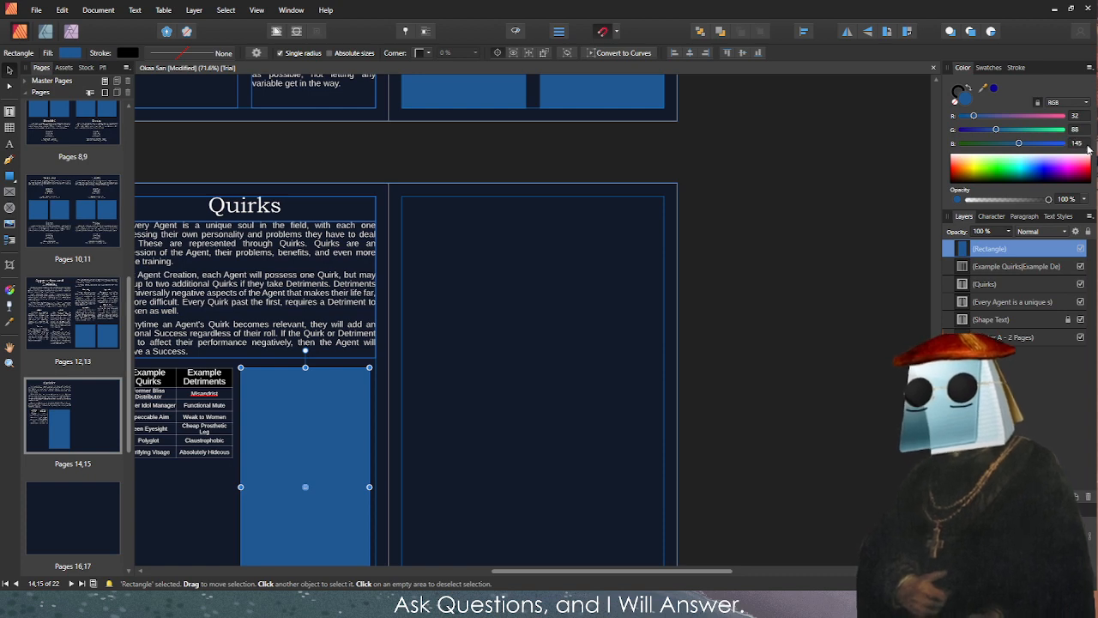
{"action": "left_click", "coordinate": [767, 297]}
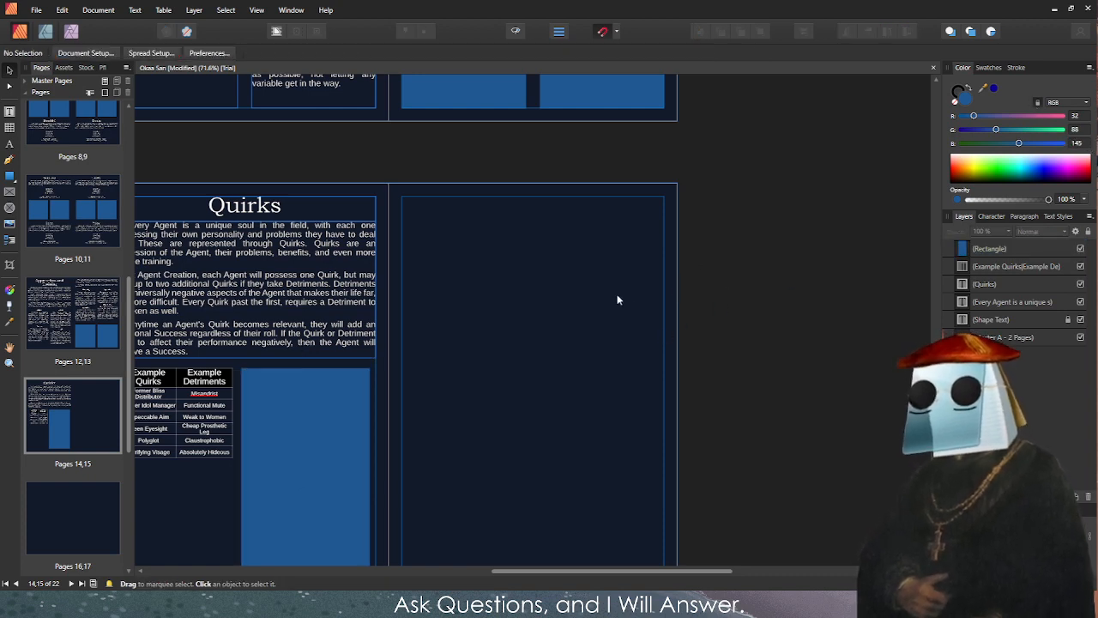
Preview the whole Quirks page without guides and frame outlines to check the layout, and return to the normal editing view.
{"action": "scroll", "coordinate": [613, 299], "scroll_direction": "down", "scroll_amount": 3}
{"action": "scroll", "coordinate": [500, 326], "scroll_direction": "up", "scroll_amount": 3}
{"action": "left_click", "coordinate": [515, 31]}
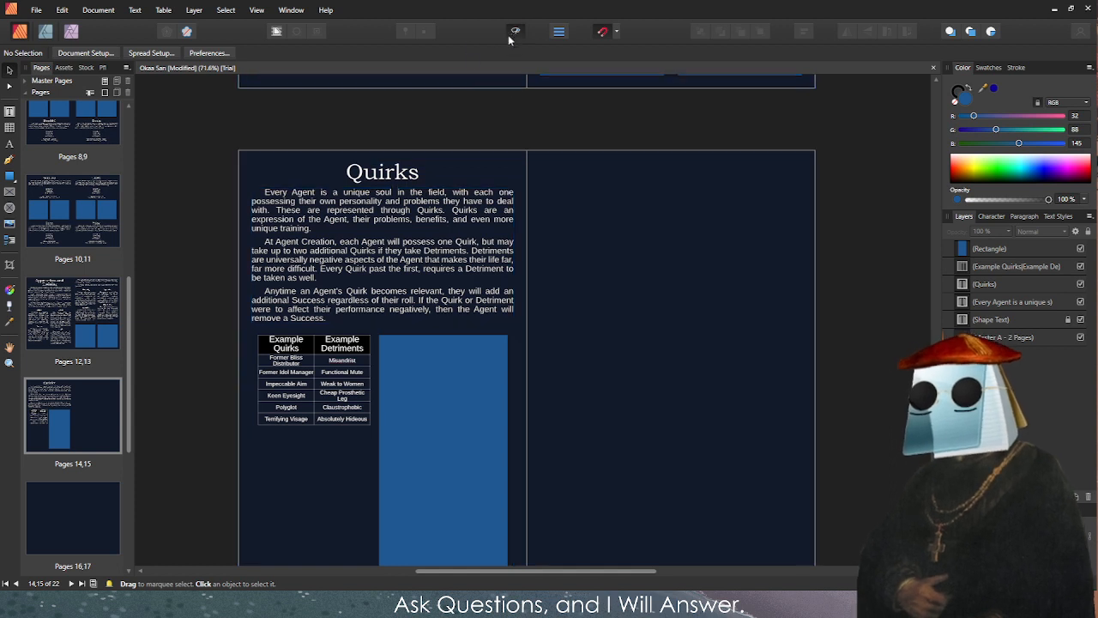
{"action": "scroll", "coordinate": [526, 226], "scroll_direction": "down", "scroll_amount": 2}
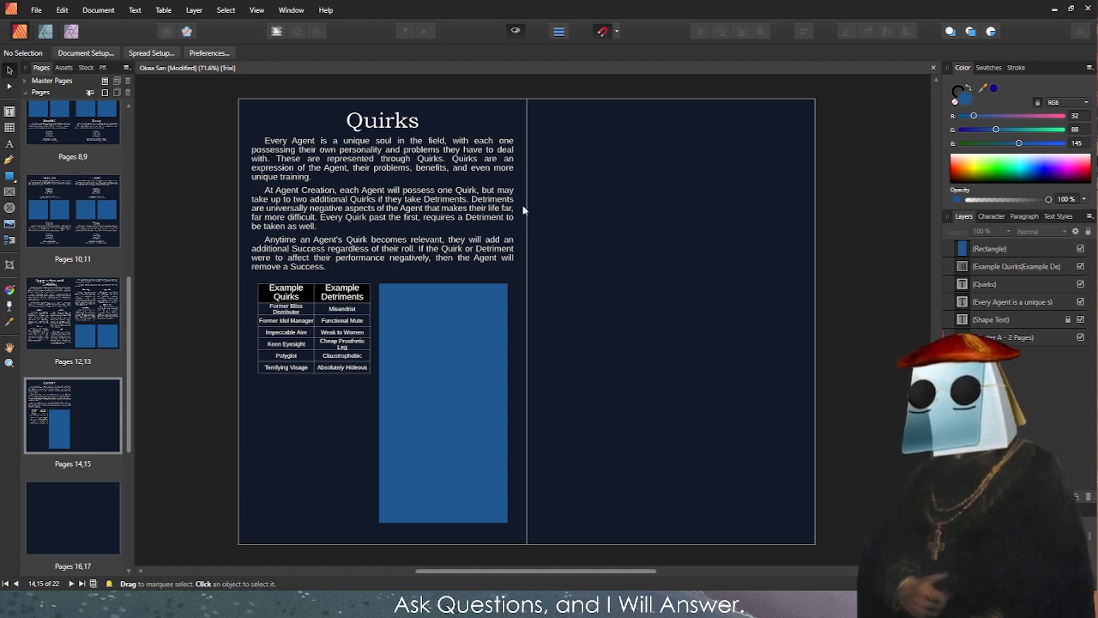
{"action": "left_click", "coordinate": [514, 31]}
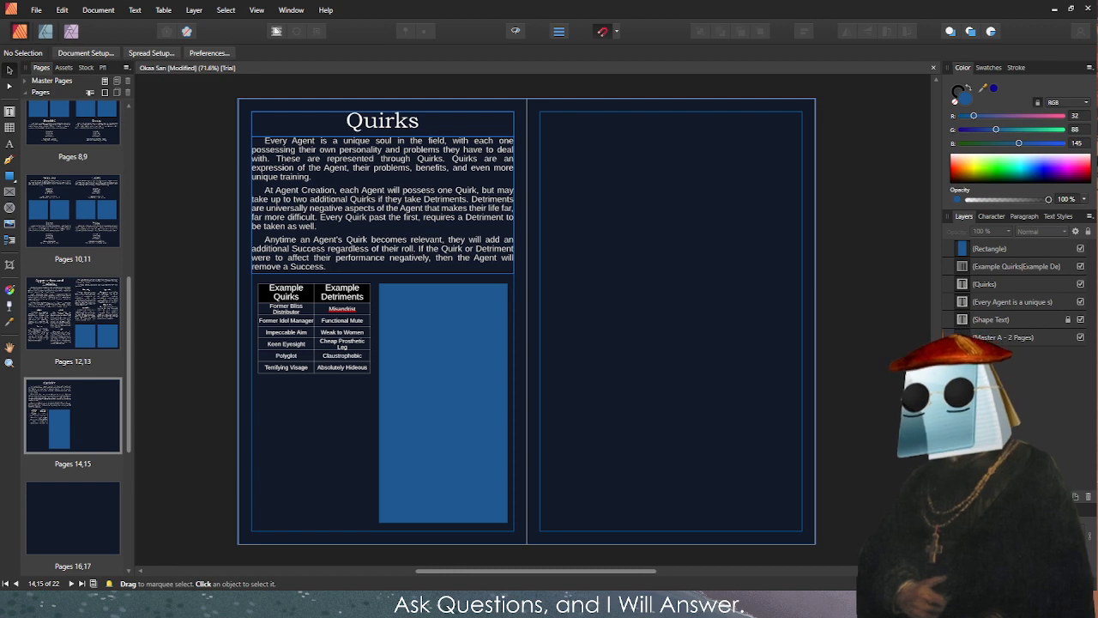
Duplicate the Quirks title and body text frames together onto the facing page, aligned to its margins.
{"action": "left_click", "coordinate": [429, 126]}
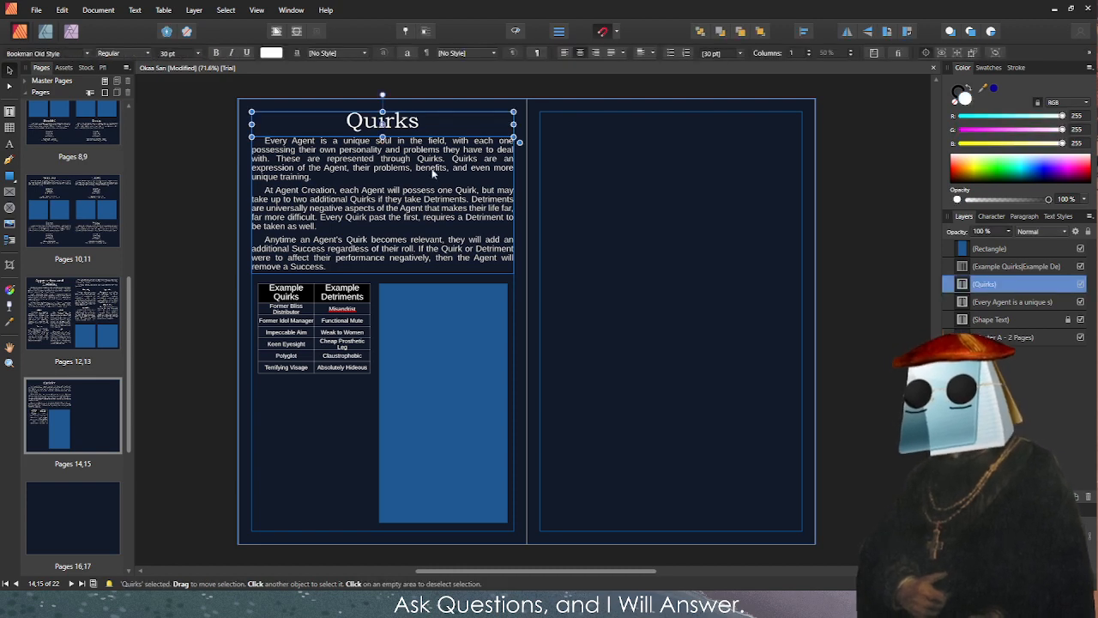
{"action": "left_click", "coordinate": [432, 142]}
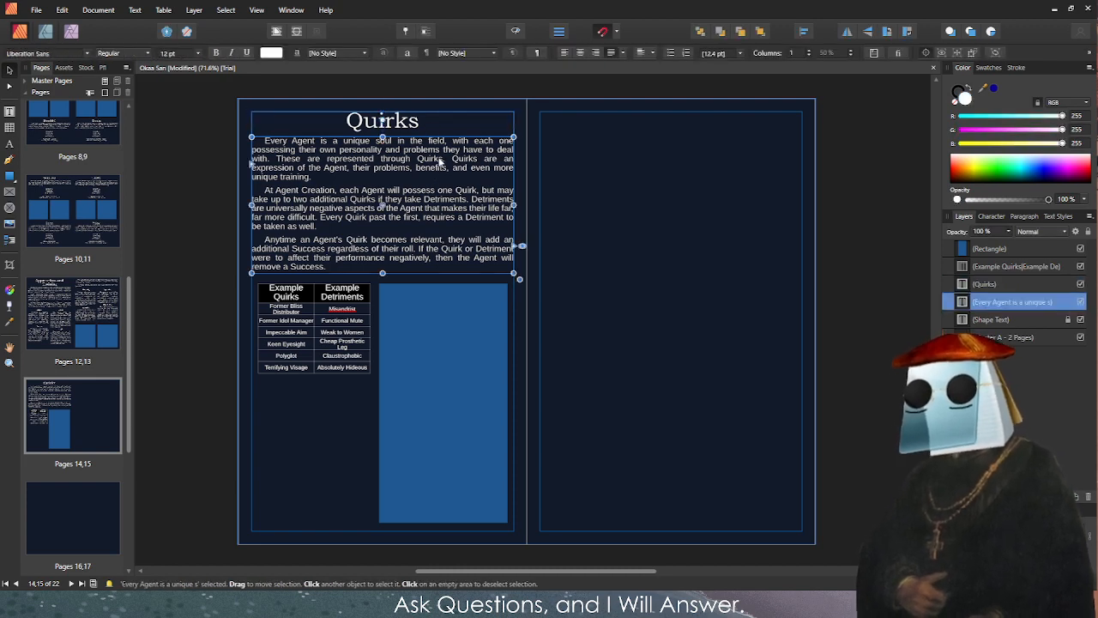
{"action": "left_click", "coordinate": [419, 127], "text": "shift"}
{"action": "left_click_drag", "start_coordinate": [419, 127], "coordinate": [709, 131]}
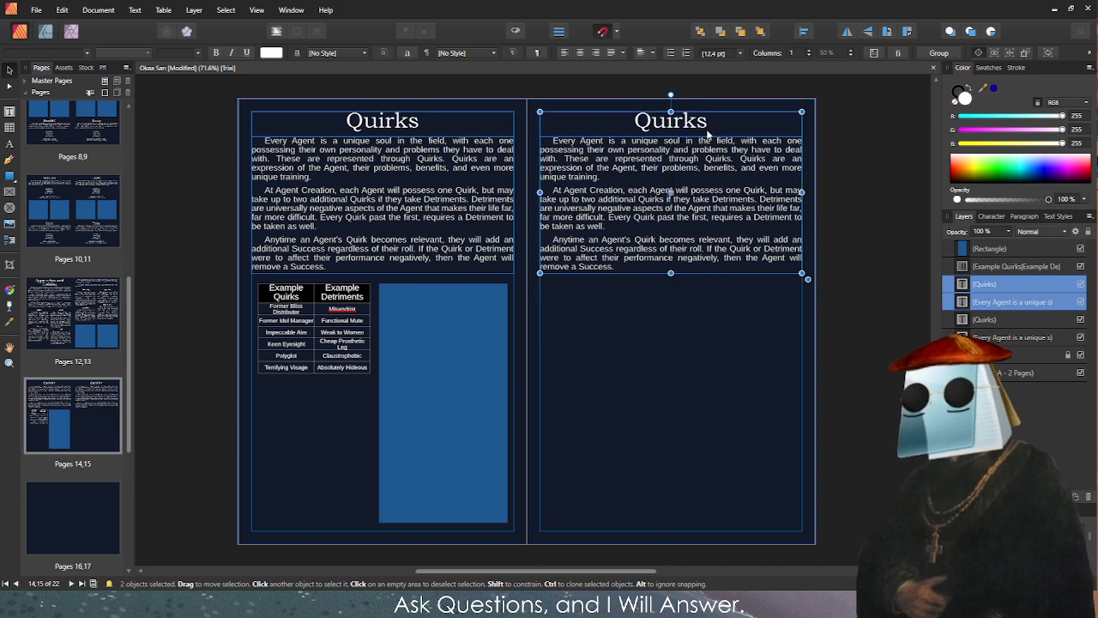
Retitle the duplicated heading Metrics and replace its body with the paragraphs beginning "Things go wrong, and when situations begin to go sour".
{"action": "double_click", "coordinate": [667, 125]}
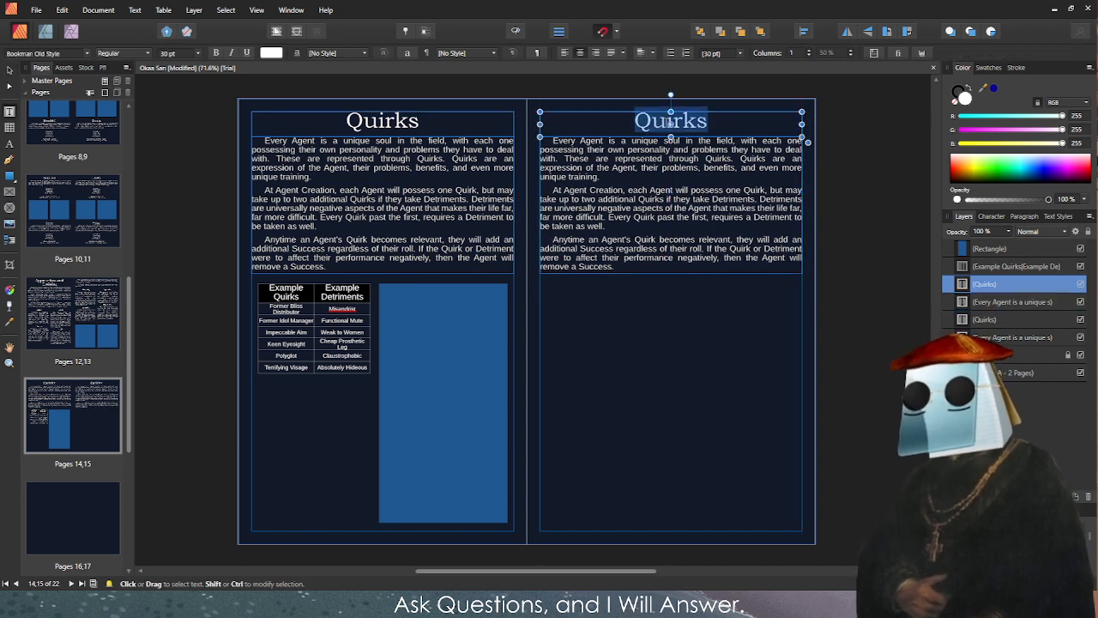
{"action": "type", "text": "Metrics"}
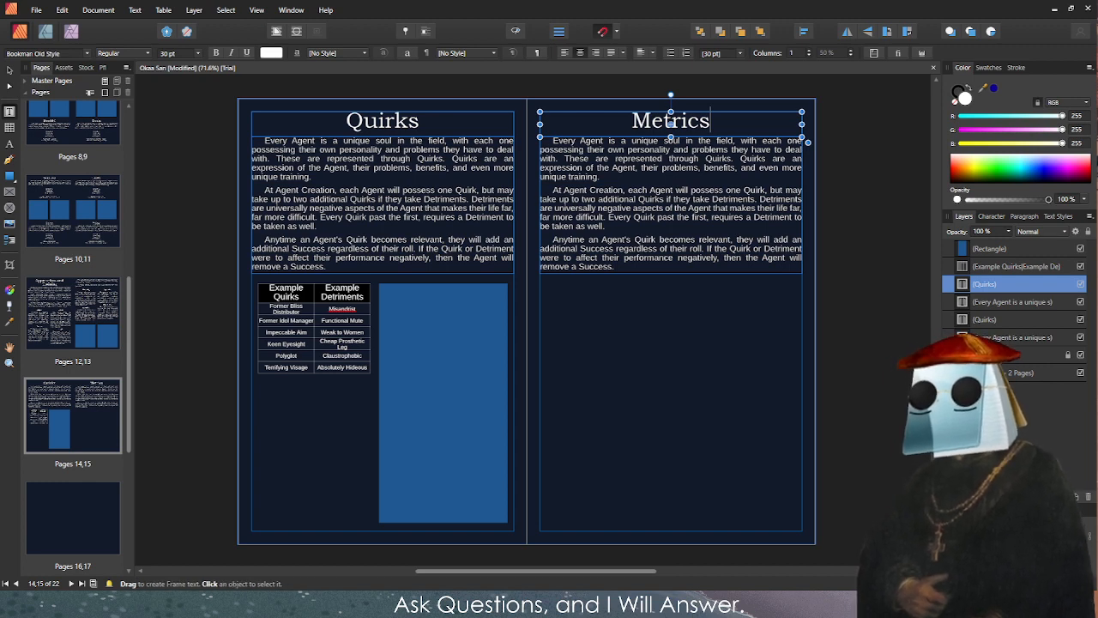
{"action": "left_click", "coordinate": [722, 178]}
{"action": "key", "text": "ctrl+a"}
{"action": "key", "text": "ctrl+v"}
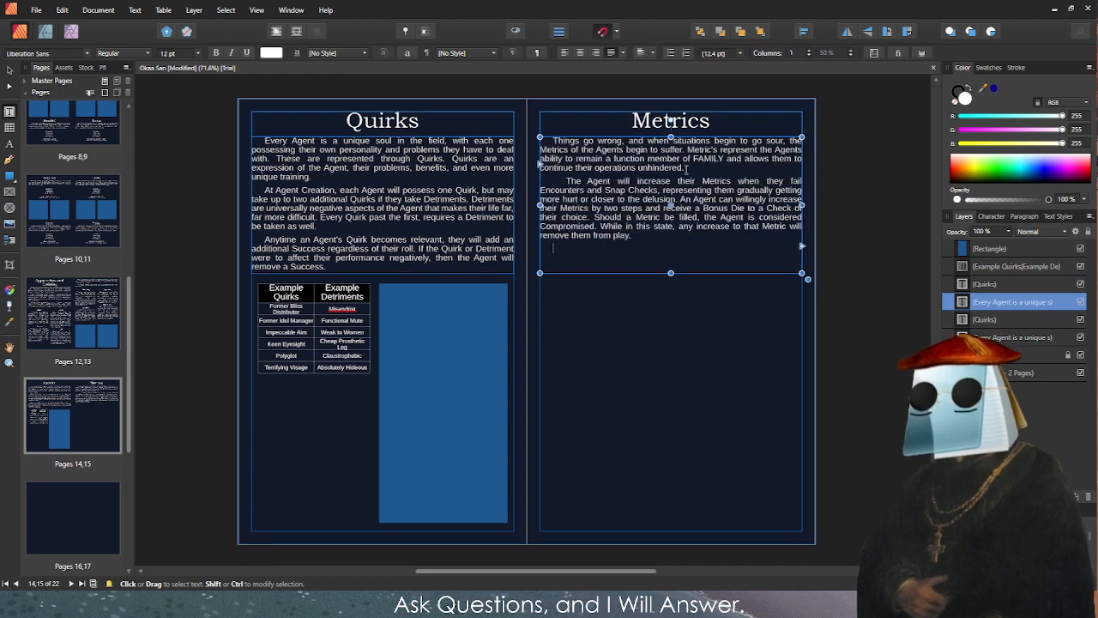
Correct "Metric's" to "Metrics" in the first paragraph of the Metrics text.
{"action": "scroll", "coordinate": [705, 171], "scroll_direction": "up", "scroll_amount": 4}
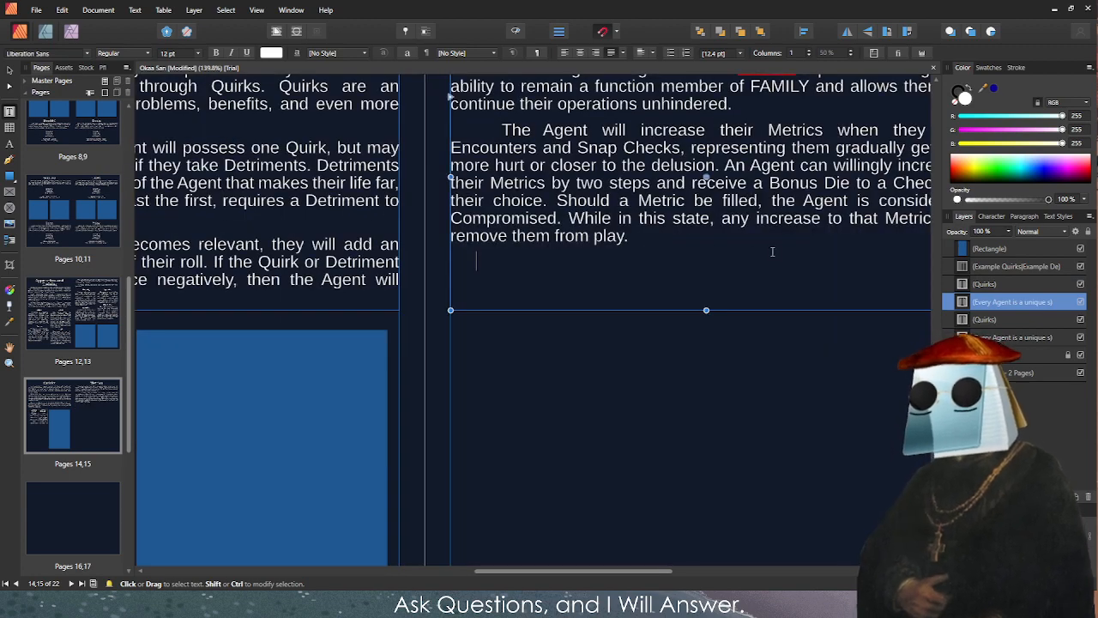
{"action": "scroll", "coordinate": [704, 172], "scroll_direction": "down", "scroll_amount": 3}
{"action": "scroll", "coordinate": [704, 172], "scroll_direction": "up", "scroll_amount": 2}
{"action": "scroll", "coordinate": [721, 203], "scroll_direction": "up", "scroll_amount": 1}
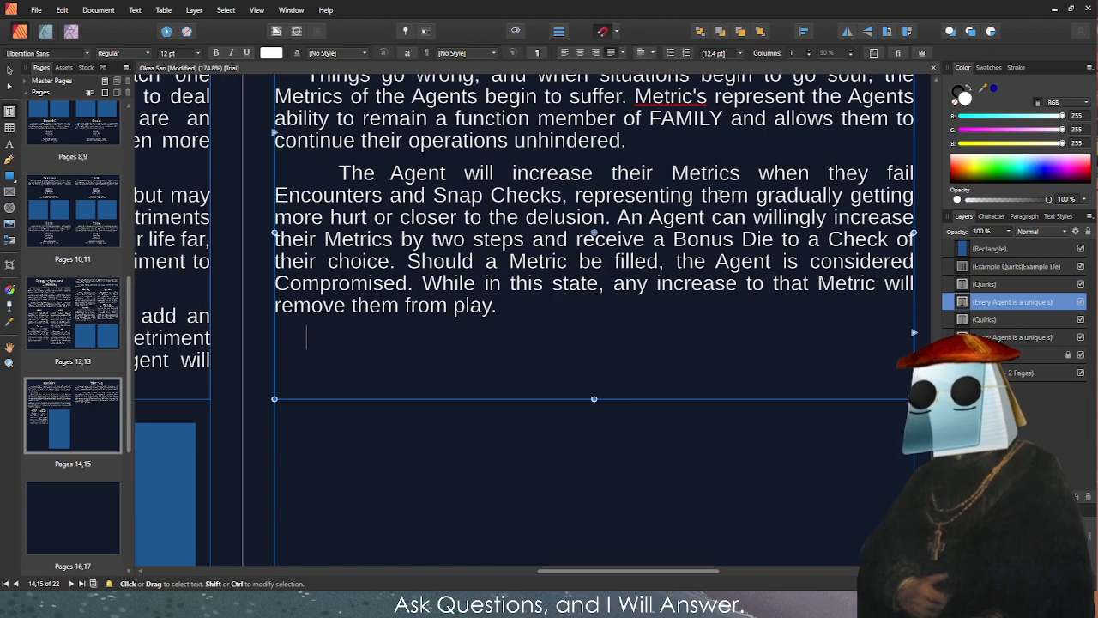
{"action": "left_click", "coordinate": [706, 100]}
{"action": "key", "text": "Left"}
{"action": "key", "text": "BackSpace"}
{"action": "key", "text": "Escape"}
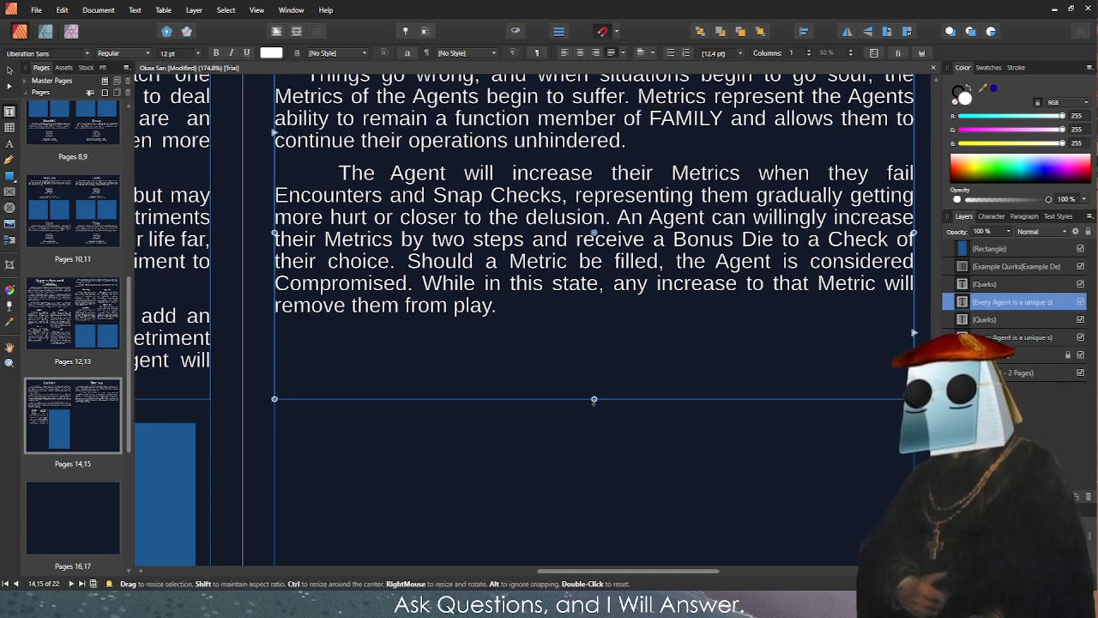
Shorten the Metrics body frame to fit its text and remove the extra indent from the second paragraph, "The Agent will increase their Metrics".
{"action": "left_click_drag", "start_coordinate": [595, 400], "coordinate": [595, 326]}
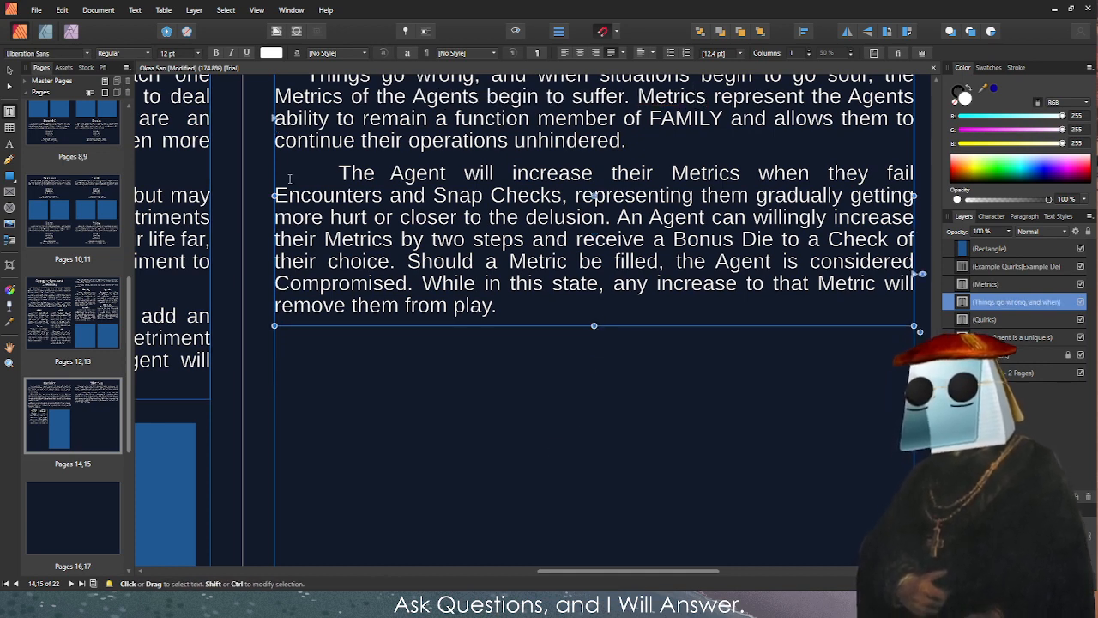
{"action": "left_click", "coordinate": [329, 172]}
{"action": "key", "text": "BackSpace"}
{"action": "scroll", "coordinate": [335, 176], "scroll_direction": "up", "scroll_amount": 2}
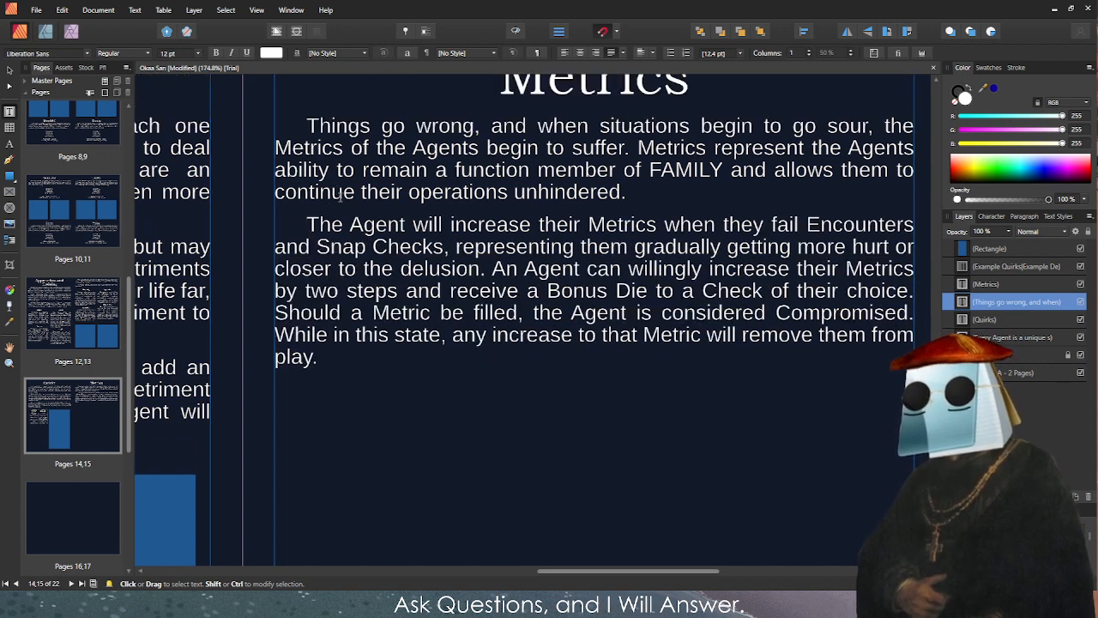
{"action": "key", "text": "Escape"}
{"action": "key", "text": "Escape"}
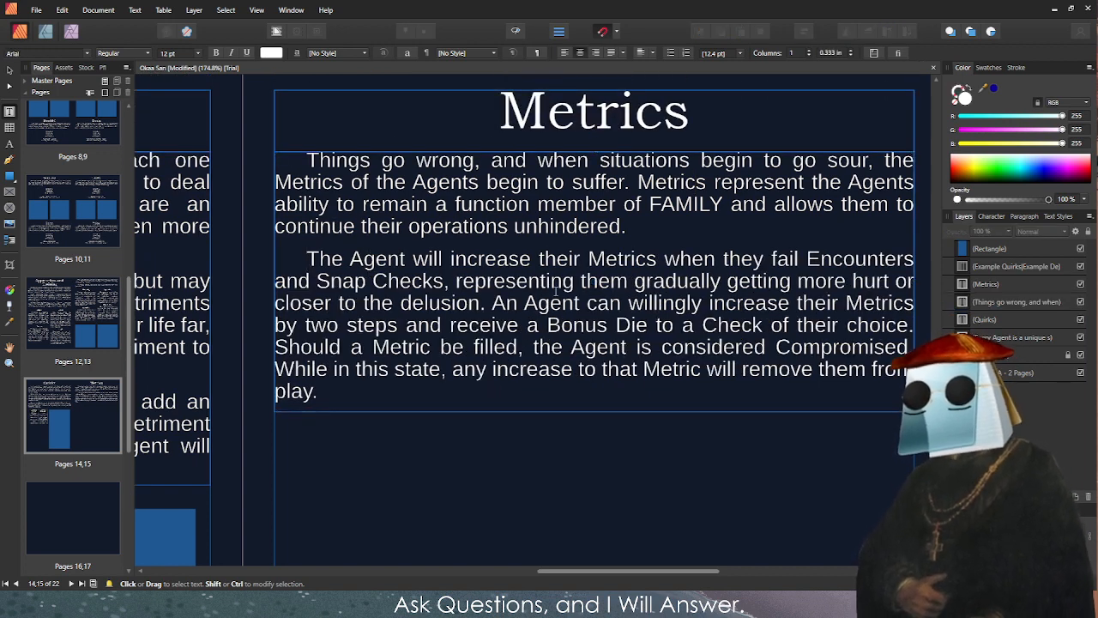
Draw a blue placeholder rectangle filling the empty area below the Metrics text, slightly inside the page margins.
{"action": "scroll", "coordinate": [512, 360], "scroll_direction": "down", "scroll_amount": 1}
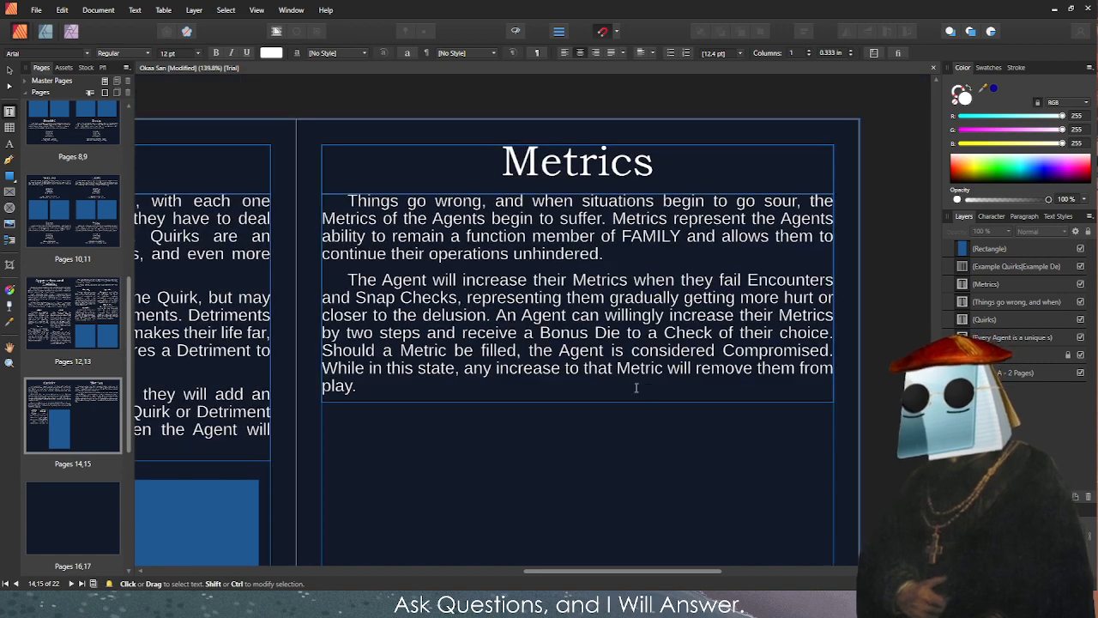
{"action": "scroll", "coordinate": [649, 395], "scroll_direction": "up", "scroll_amount": 1}
{"action": "key", "text": "v"}
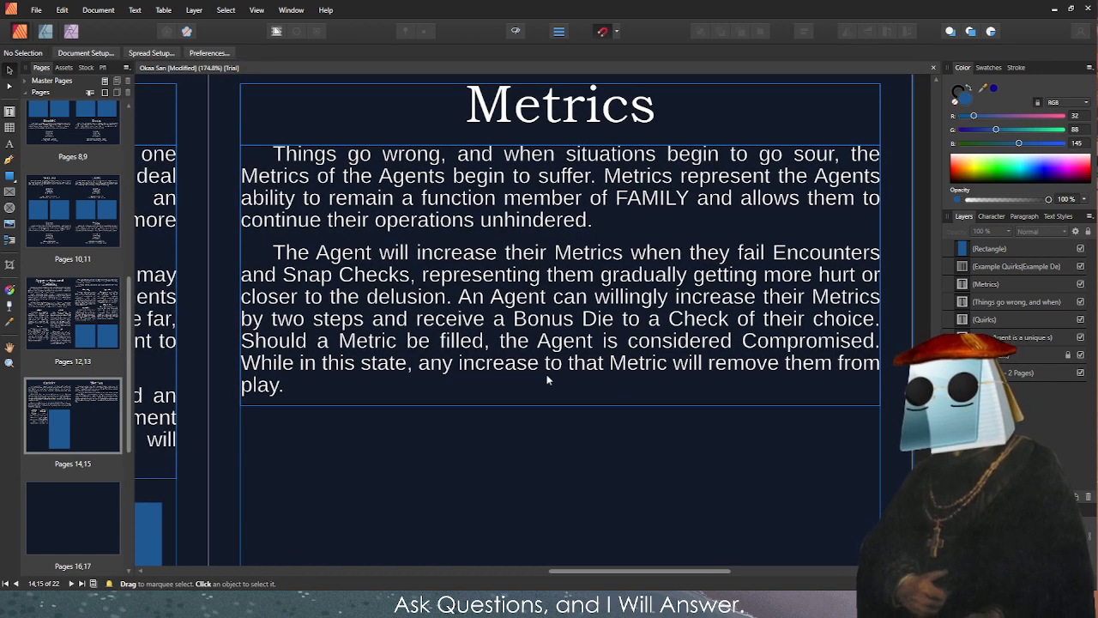
{"action": "scroll", "coordinate": [540, 382], "scroll_direction": "down", "scroll_amount": 1}
{"action": "scroll", "coordinate": [458, 416], "scroll_direction": "down", "scroll_amount": 1}
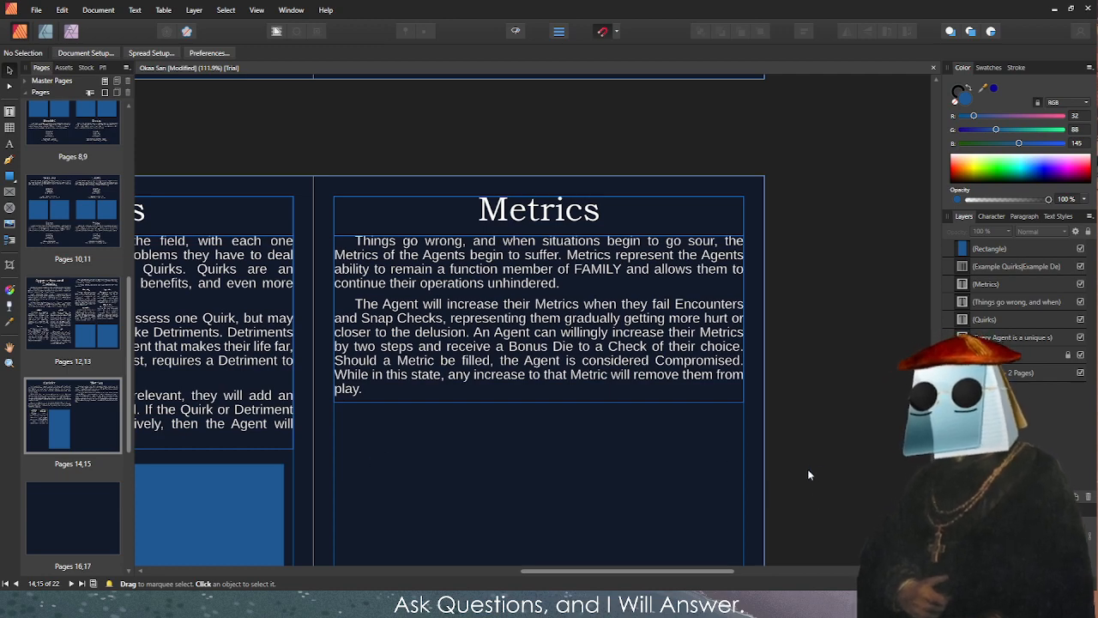
{"action": "scroll", "coordinate": [816, 489], "scroll_direction": "down", "scroll_amount": 2}
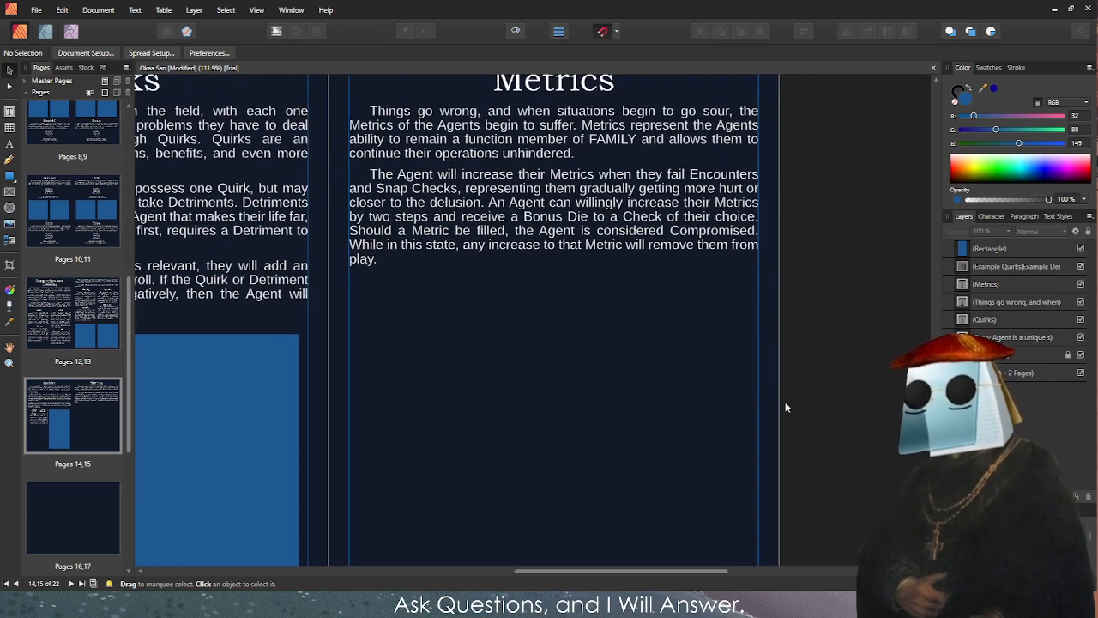
{"action": "scroll", "coordinate": [802, 368], "scroll_direction": "down", "scroll_amount": 2}
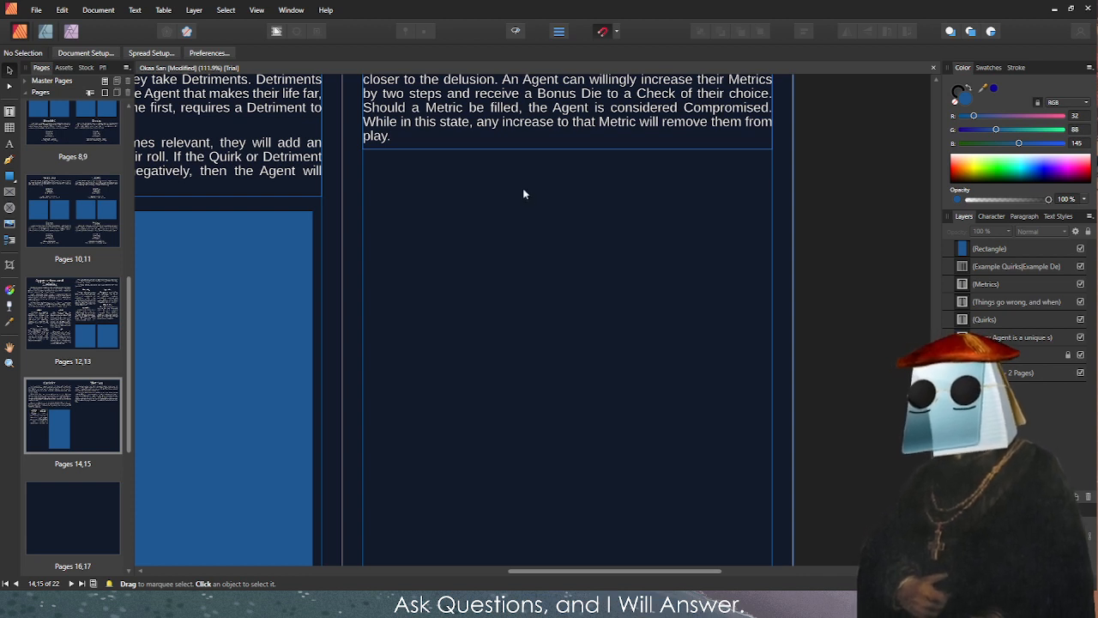
{"action": "scroll", "coordinate": [582, 304], "scroll_direction": "down", "scroll_amount": 2}
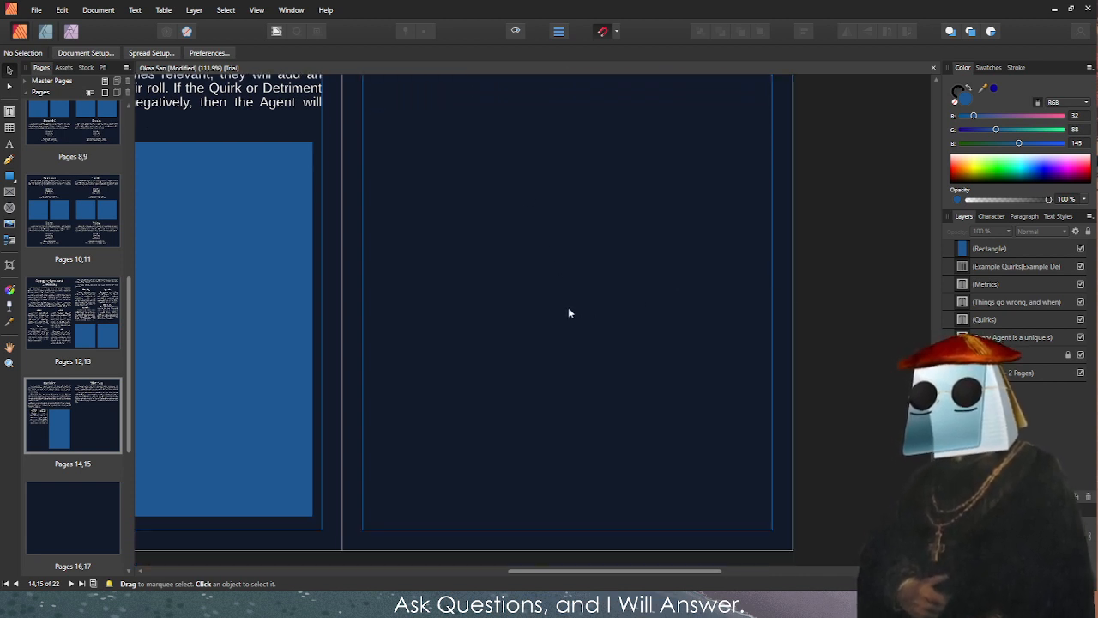
{"action": "scroll", "coordinate": [542, 325], "scroll_direction": "up", "scroll_amount": 1}
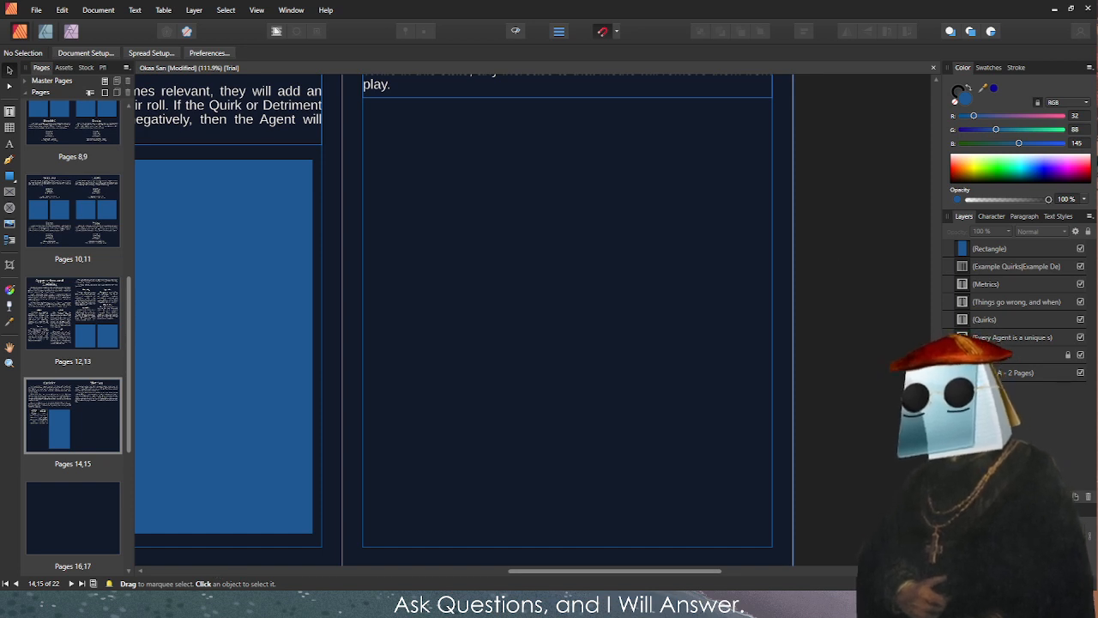
{"action": "left_click", "coordinate": [7, 179]}
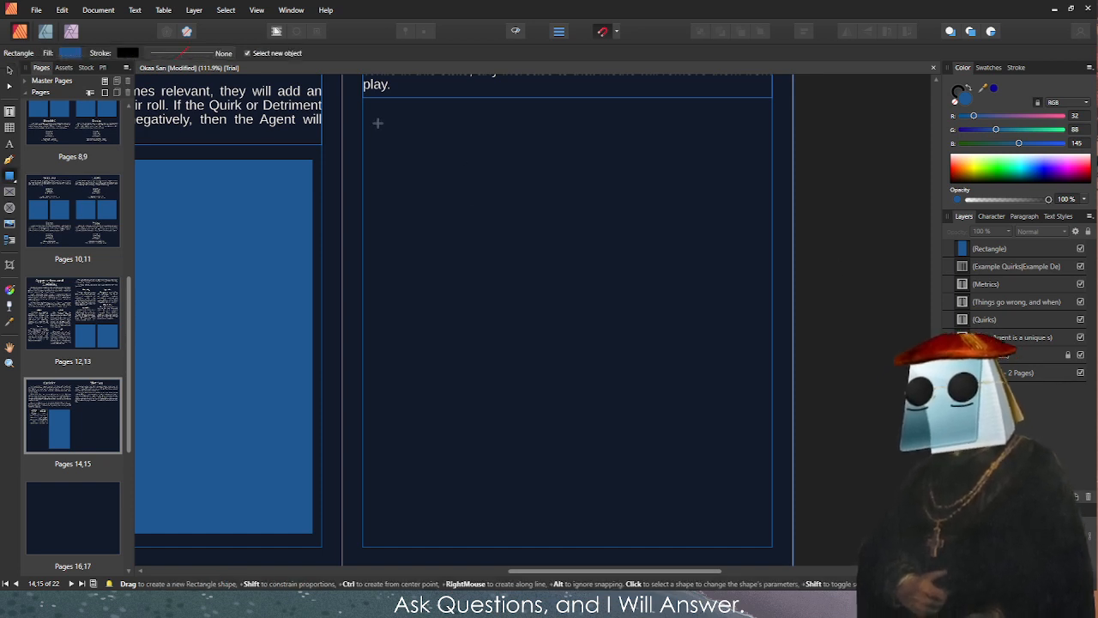
{"action": "left_click_drag", "start_coordinate": [369, 112], "coordinate": [765, 540]}
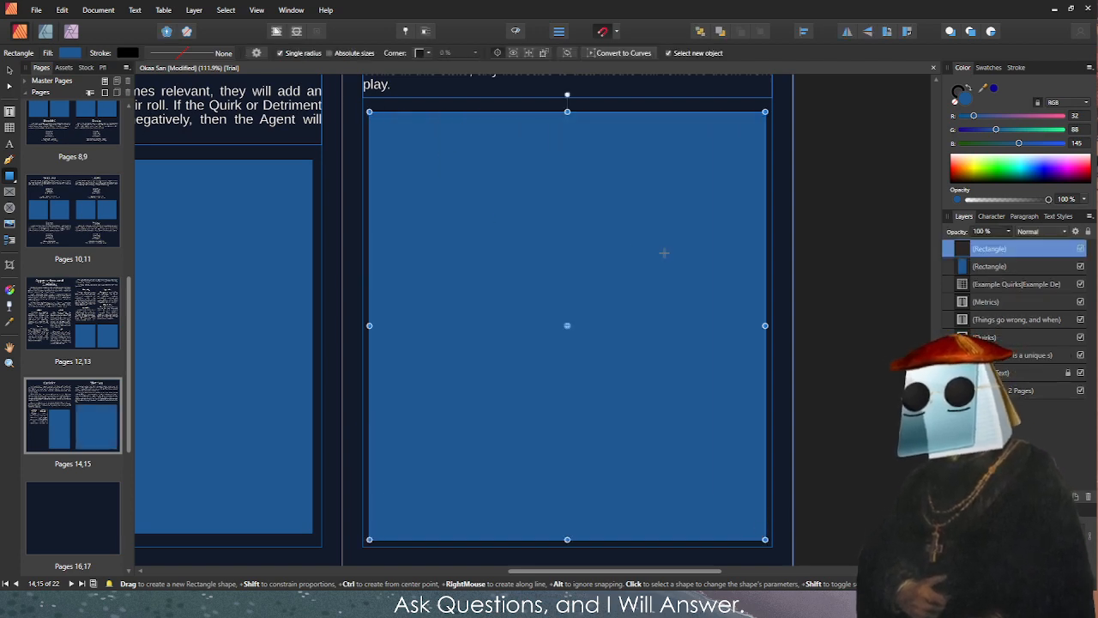
{"action": "key", "text": "Escape"}
Copy the Anger and Drama text frame from the Approaches and Training page and paste it onto the blank spread, pages 16,17.
{"action": "scroll", "coordinate": [760, 265], "scroll_direction": "down", "scroll_amount": 3}
{"action": "scroll", "coordinate": [566, 420], "scroll_direction": "up", "scroll_amount": 1}
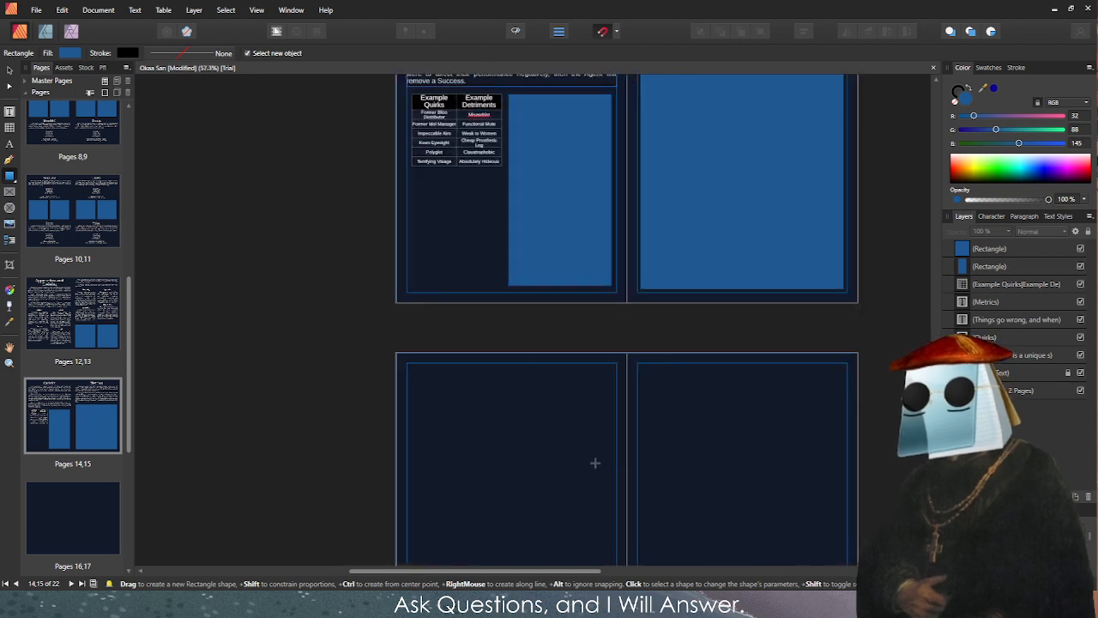
{"action": "scroll", "coordinate": [601, 465], "scroll_direction": "down", "scroll_amount": 2}
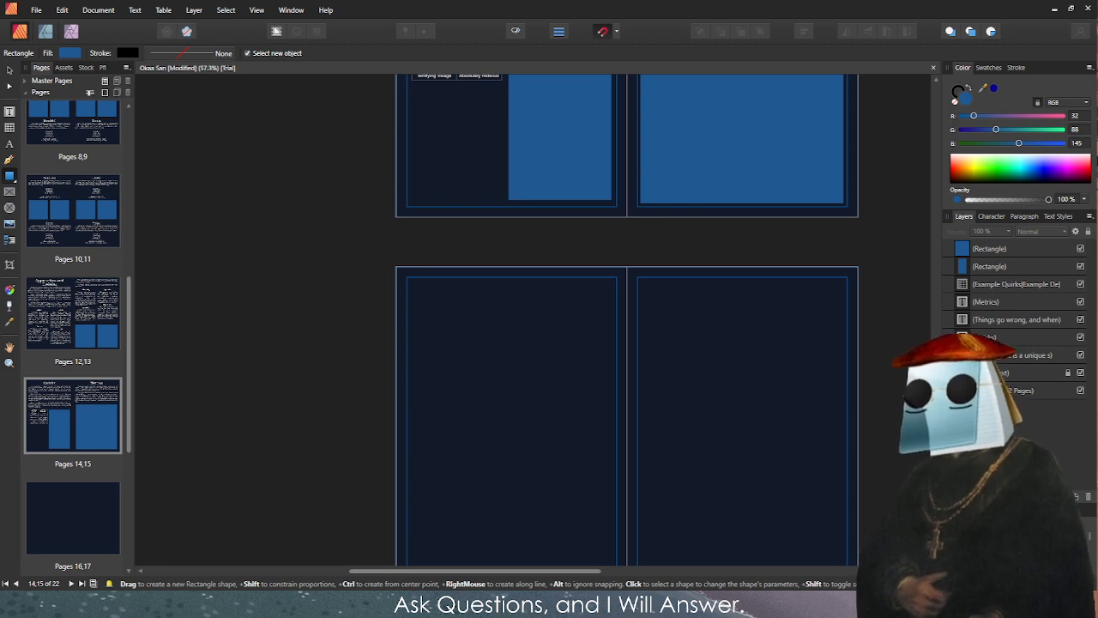
{"action": "left_click", "coordinate": [73, 517]}
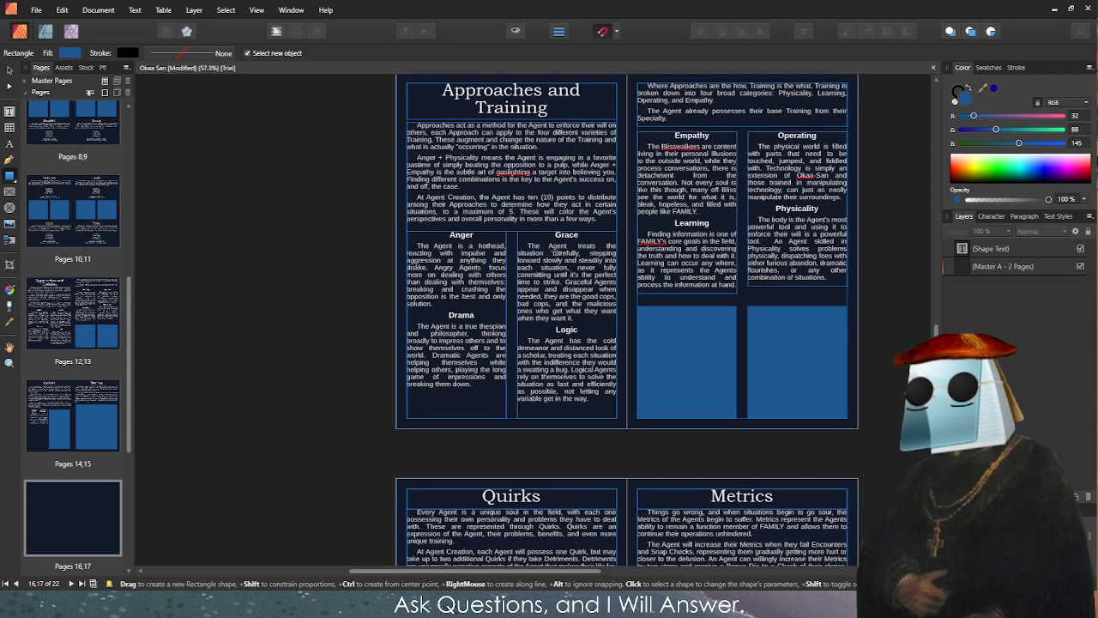
{"action": "left_click", "coordinate": [461, 227]}
{"action": "scroll", "coordinate": [391, 196], "scroll_direction": "up", "scroll_amount": 2}
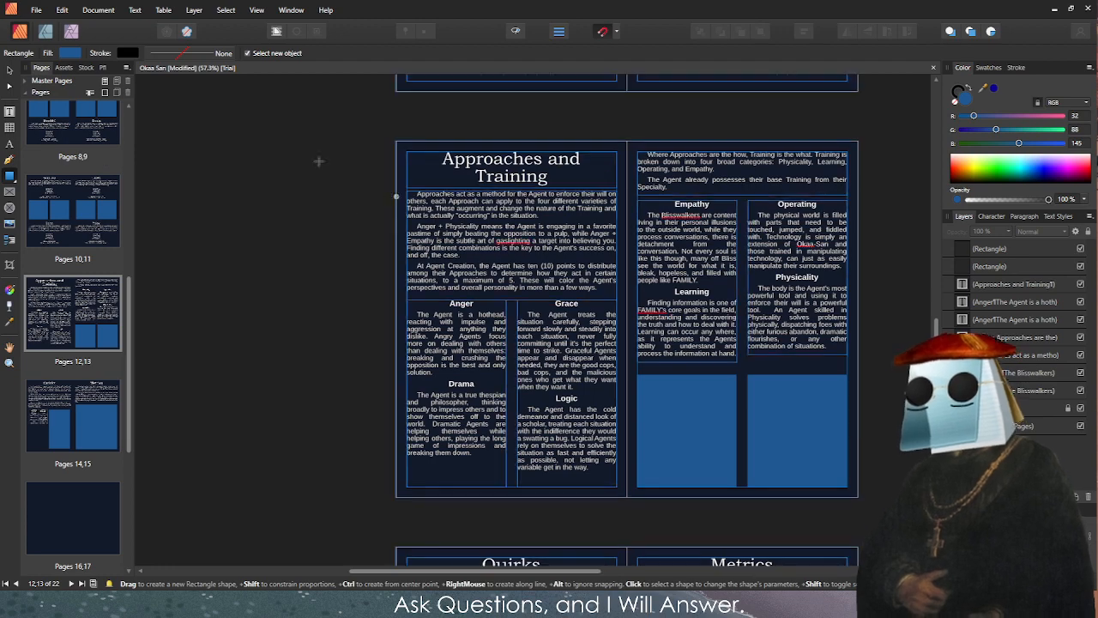
{"action": "key", "text": "v"}
{"action": "left_click", "coordinate": [398, 151]}
{"action": "scroll", "coordinate": [579, 274], "scroll_direction": "up", "scroll_amount": 3}
{"action": "scroll", "coordinate": [541, 258], "scroll_direction": "up", "scroll_amount": 2}
{"action": "scroll", "coordinate": [542, 258], "scroll_direction": "down", "scroll_amount": 6}
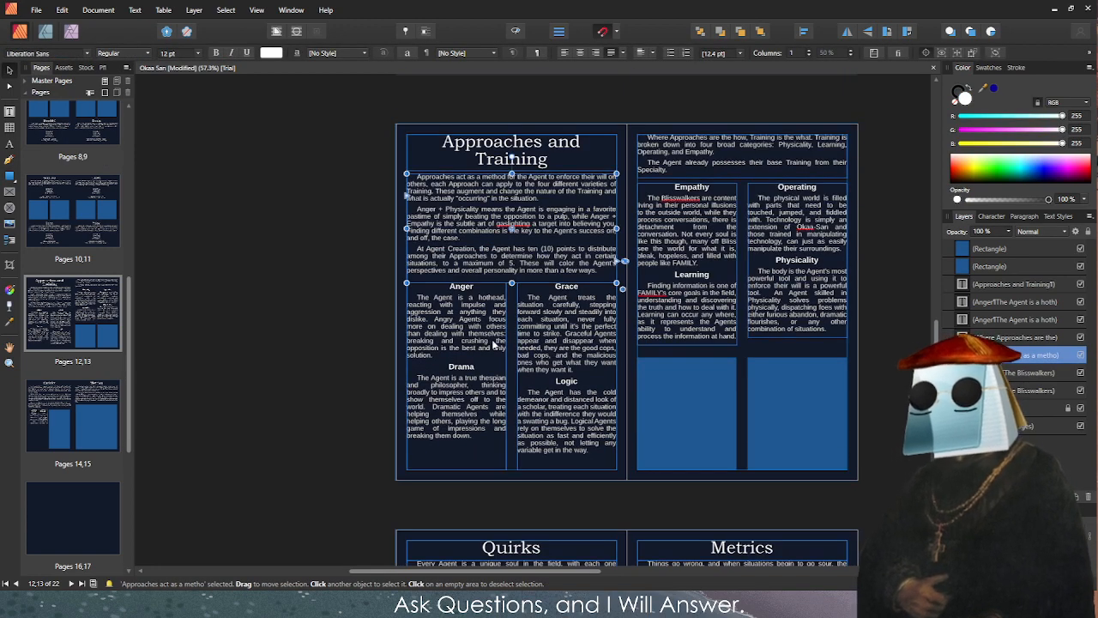
{"action": "left_click", "coordinate": [458, 336]}
{"action": "scroll", "coordinate": [411, 339], "scroll_direction": "down", "scroll_amount": 16}
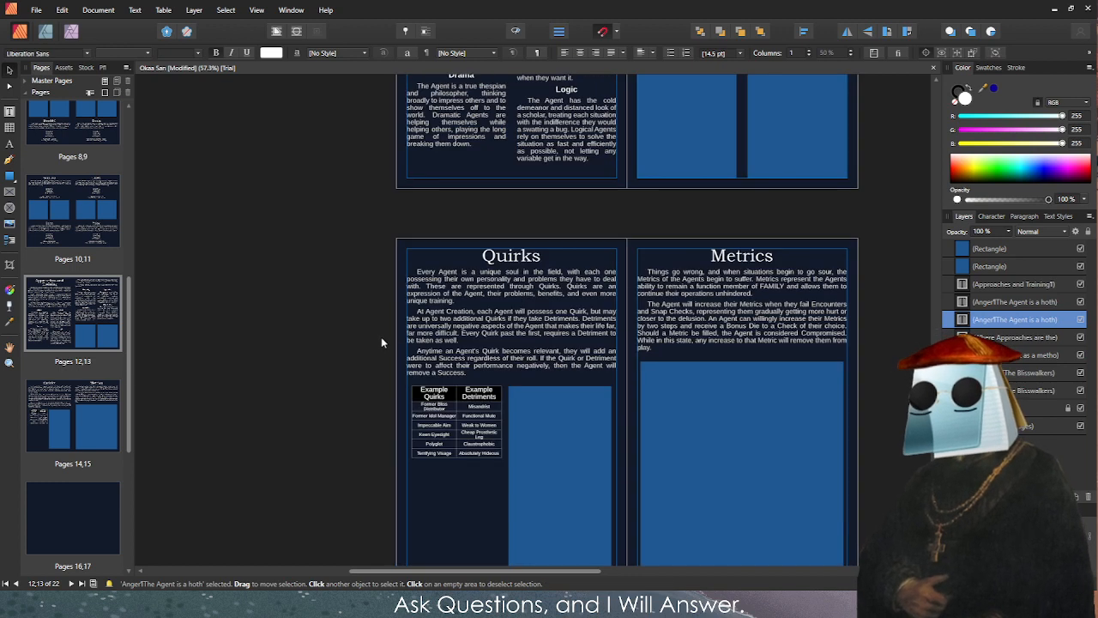
{"action": "key", "text": "ctrl+v"}
{"action": "left_click", "coordinate": [490, 370]}
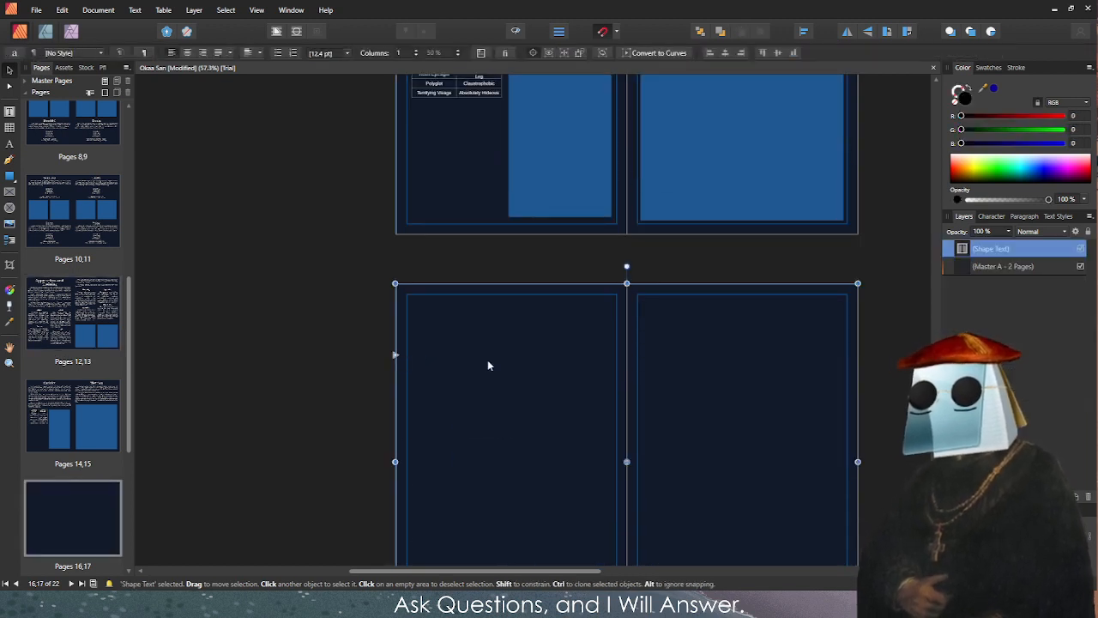
{"action": "scroll", "coordinate": [412, 377], "scroll_direction": "down", "scroll_amount": 5}
{"action": "key", "text": "ctrl+v"}
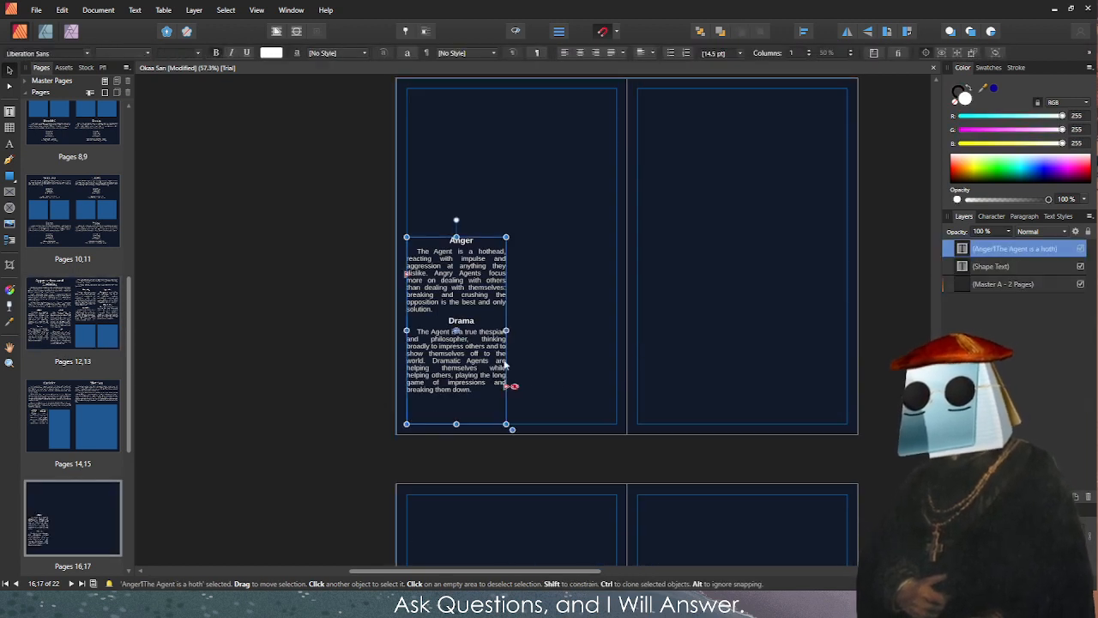
Lock the full-spread background shape on pages 16,17 and deselect it.
{"action": "left_click", "coordinate": [746, 271]}
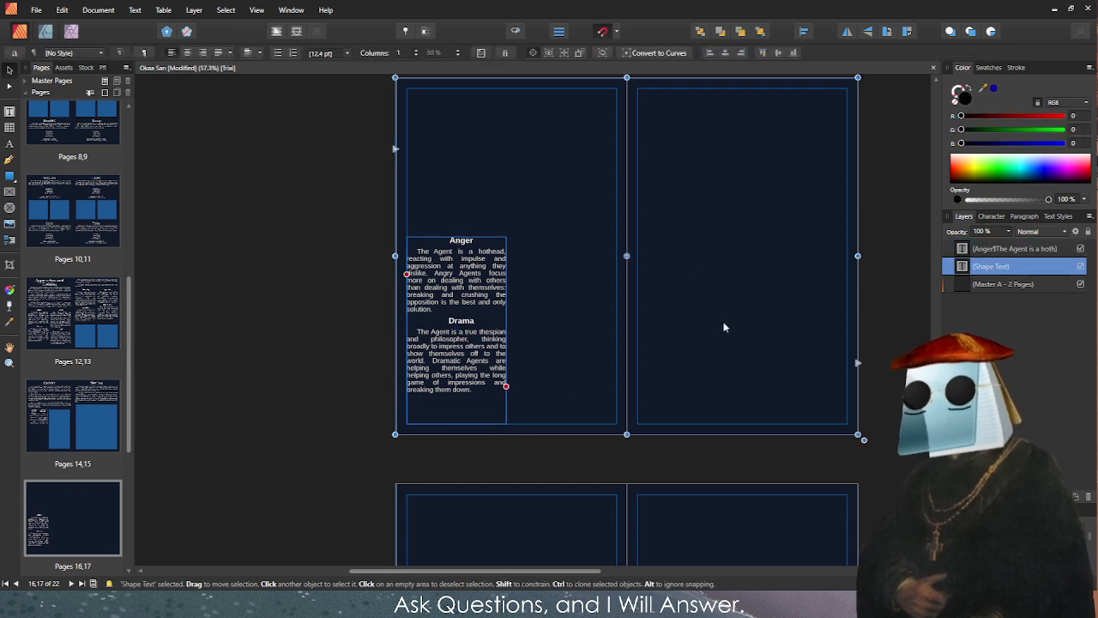
{"action": "key", "text": "ctrl+l"}
{"action": "left_click", "coordinate": [796, 357]}
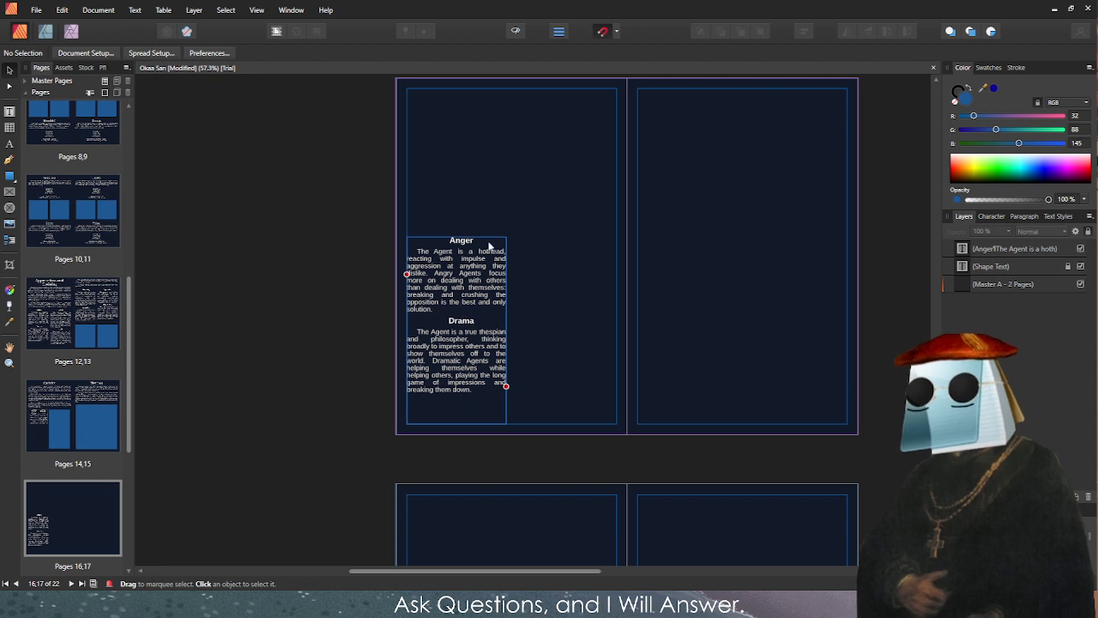
Delete the Drama, Grace and Logic sections from the pasted frame, keeping only the Anger heading and its paragraph.
{"action": "double_click", "coordinate": [483, 324]}
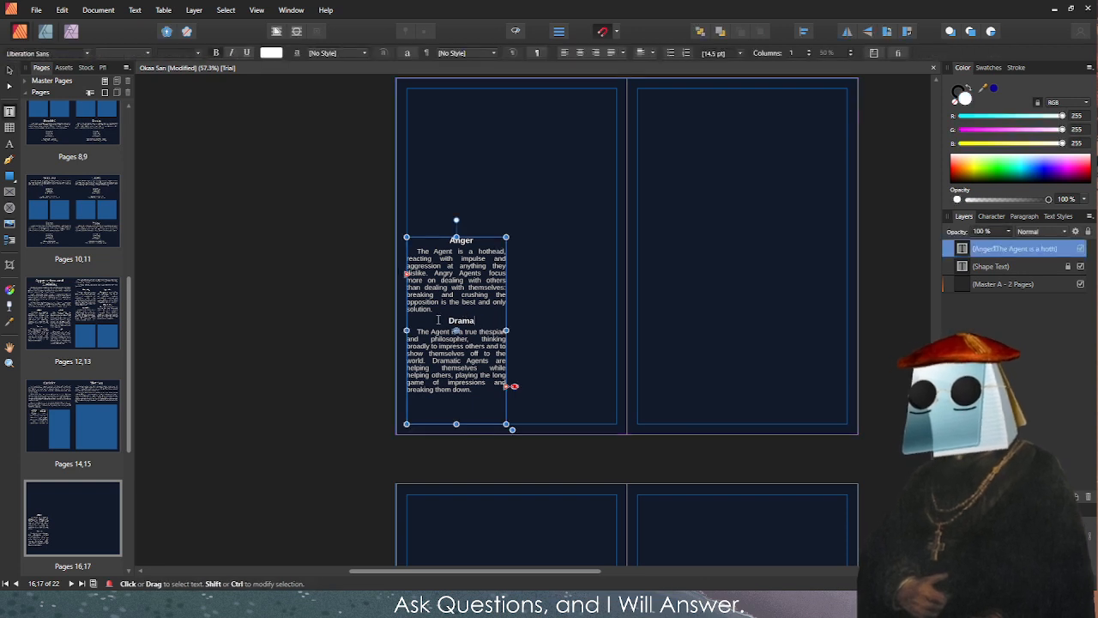
{"action": "left_click_drag", "start_coordinate": [437, 319], "coordinate": [646, 487]}
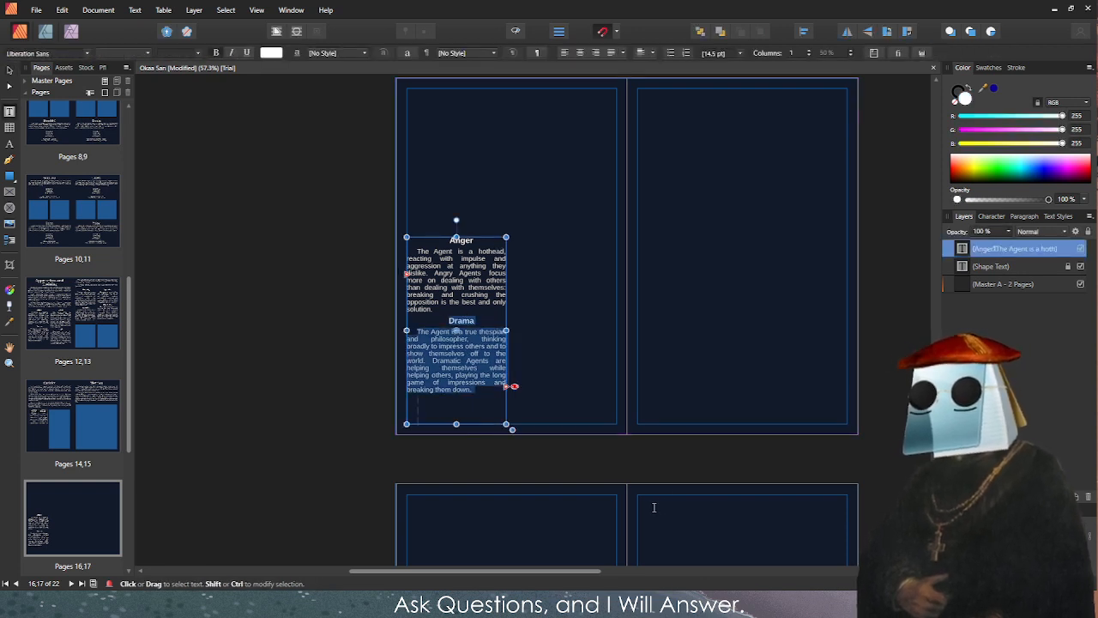
{"action": "type", "text": "Grace The Agent treats the situation carefully, stepping forward slowly and steadily into each situation, never fully committing until it's the perfect time to strike. Graceful Agents appear and disappear when needed, they are the good cops, bad cops, and the malicious ones who get what they want when they want it. Logic"}
{"action": "scroll", "coordinate": [454, 339], "scroll_direction": "up", "scroll_amount": 2}
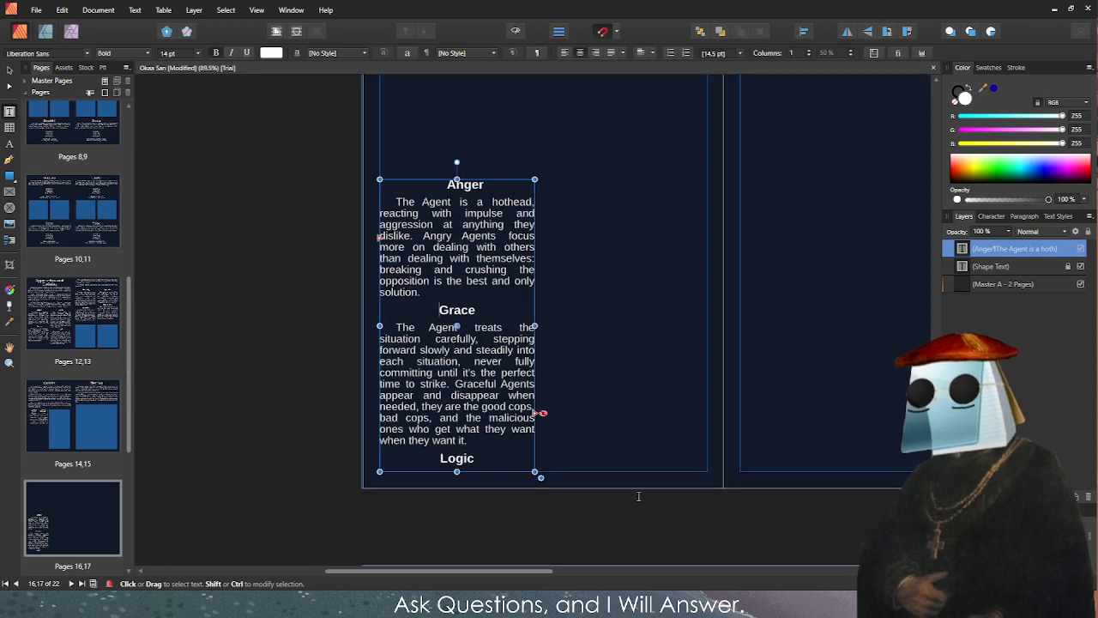
{"action": "key", "text": "ctrl+shift+End"}
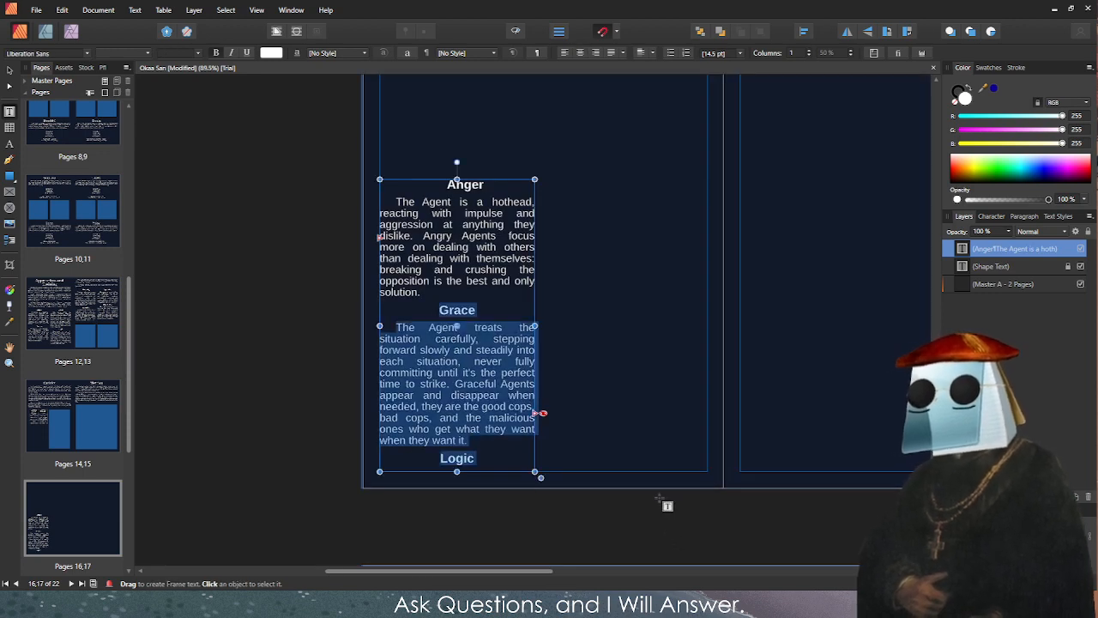
{"action": "type", "text": "The Agent has the cold demeanor and distanced look of a scholar, treating each situation with the indifference they would a swatting a bug. Logical Agents rely on themselves to solve the situation as fast and efficiently as possible, not letting any variable get in the way."}
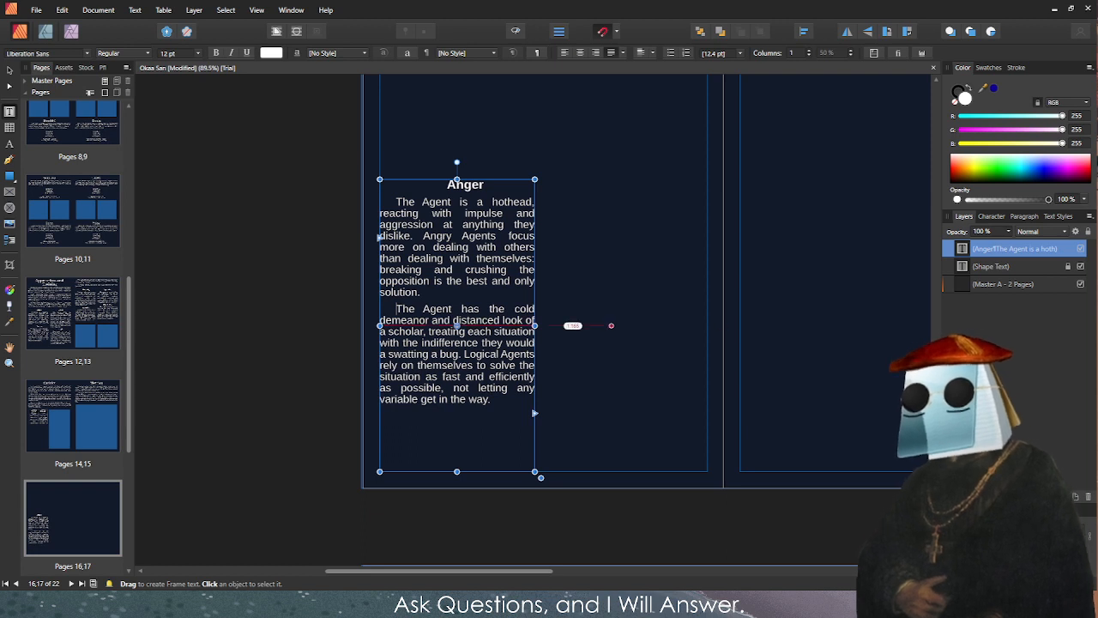
{"action": "double_click", "coordinate": [428, 355]}
{"action": "double_click", "coordinate": [428, 354]}
{"action": "key", "text": "BackSpace"}
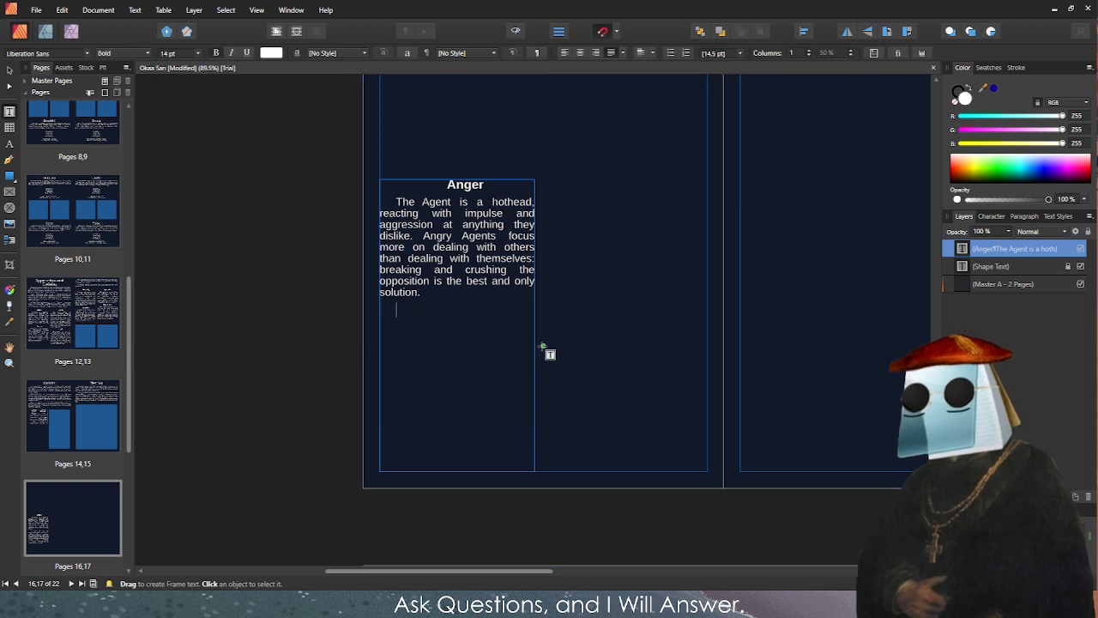
Move the Anger frame to the upper margin of page 16, widen it to the full margin width and shorten its height.
{"action": "scroll", "coordinate": [542, 346], "scroll_direction": "up", "scroll_amount": 3}
{"action": "type", "text": "v"}
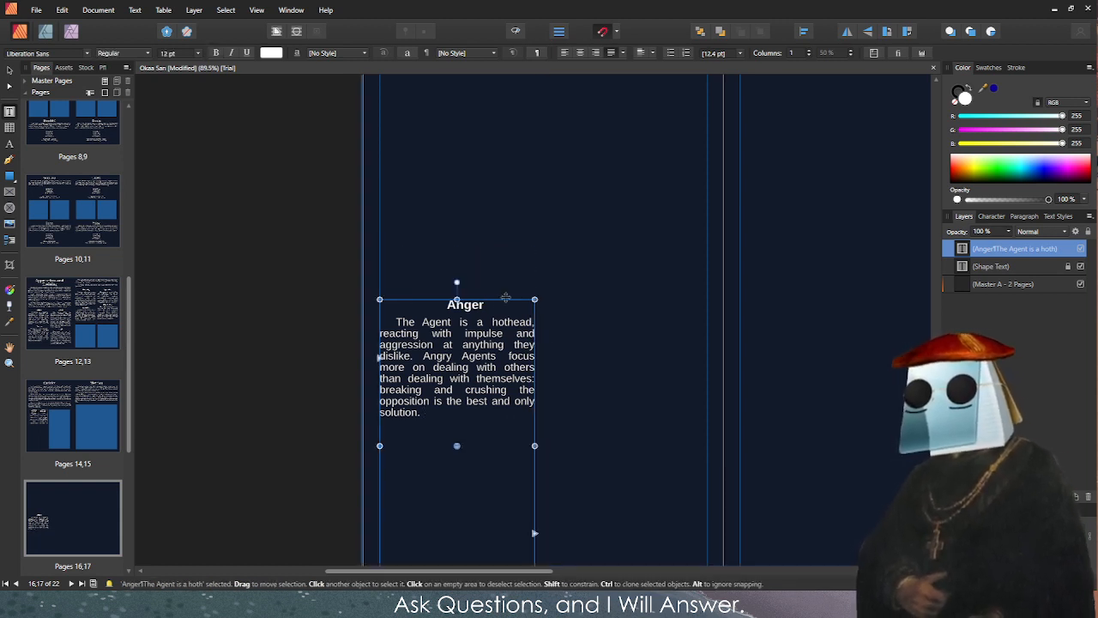
{"action": "key", "text": "Escape"}
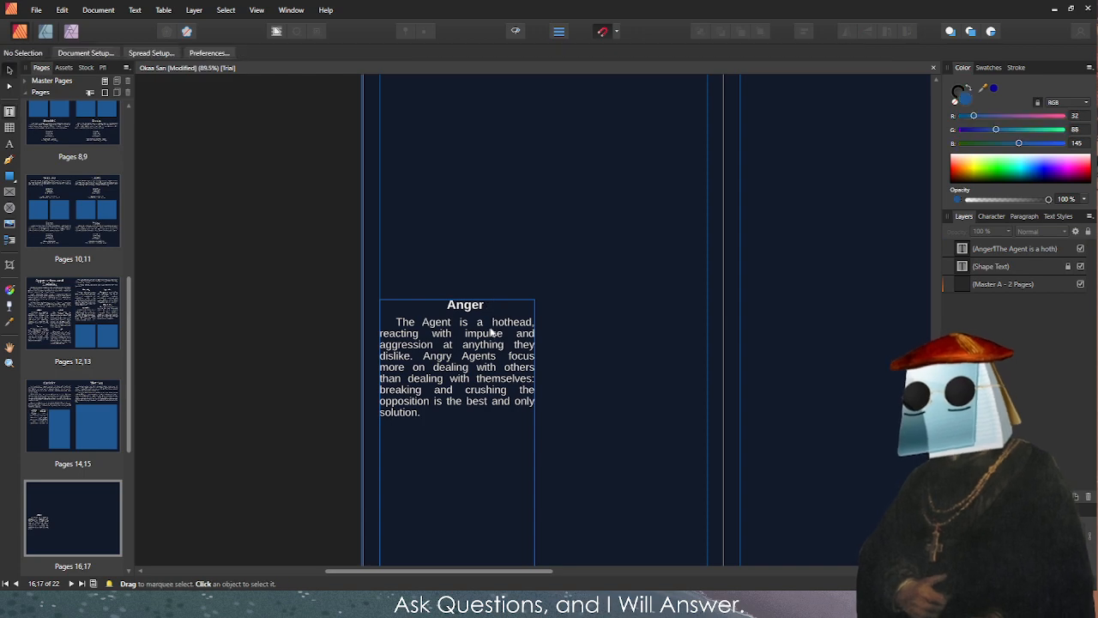
{"action": "left_click_drag", "start_coordinate": [524, 332], "coordinate": [485, 248]}
{"action": "left_click_drag", "start_coordinate": [533, 298], "coordinate": [707, 298]}
{"action": "left_click_drag", "start_coordinate": [549, 443], "coordinate": [544, 305]}
Remove the indent before the Anger heading and replace the heading with "BLISS (Cold - BLISSFUL)".
{"action": "double_click", "coordinate": [551, 163]}
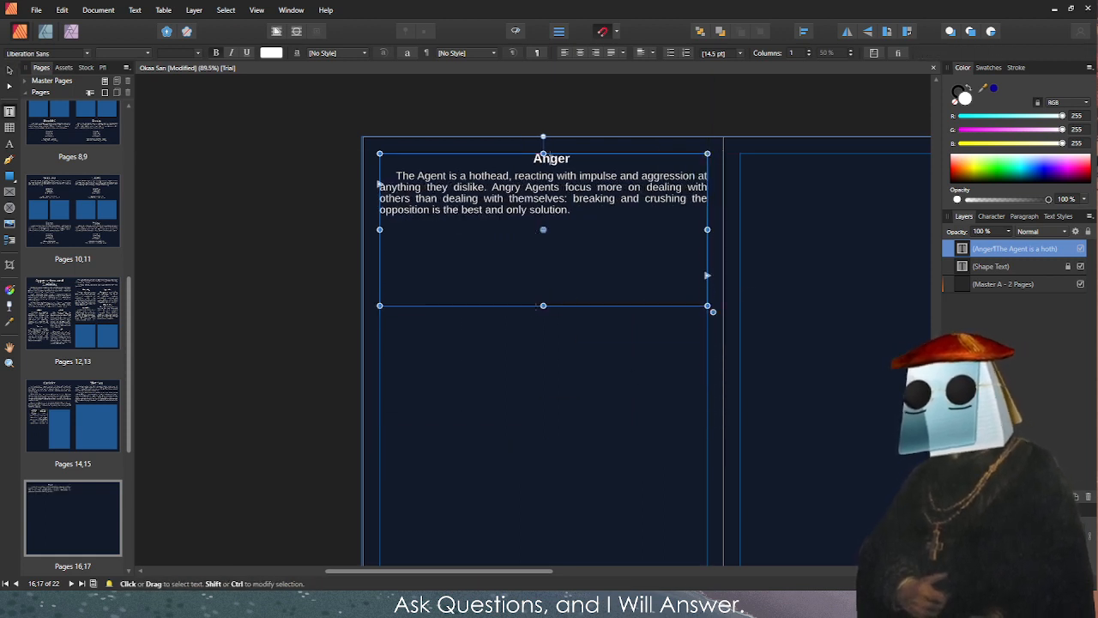
{"action": "left_click", "coordinate": [533, 159]}
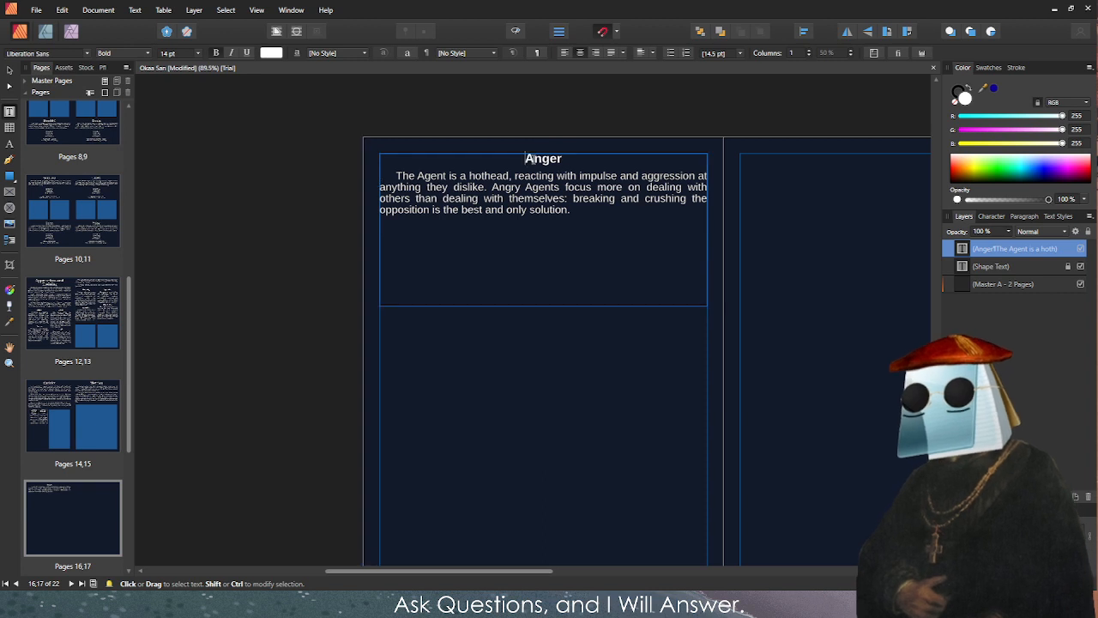
{"action": "key", "text": "Escape"}
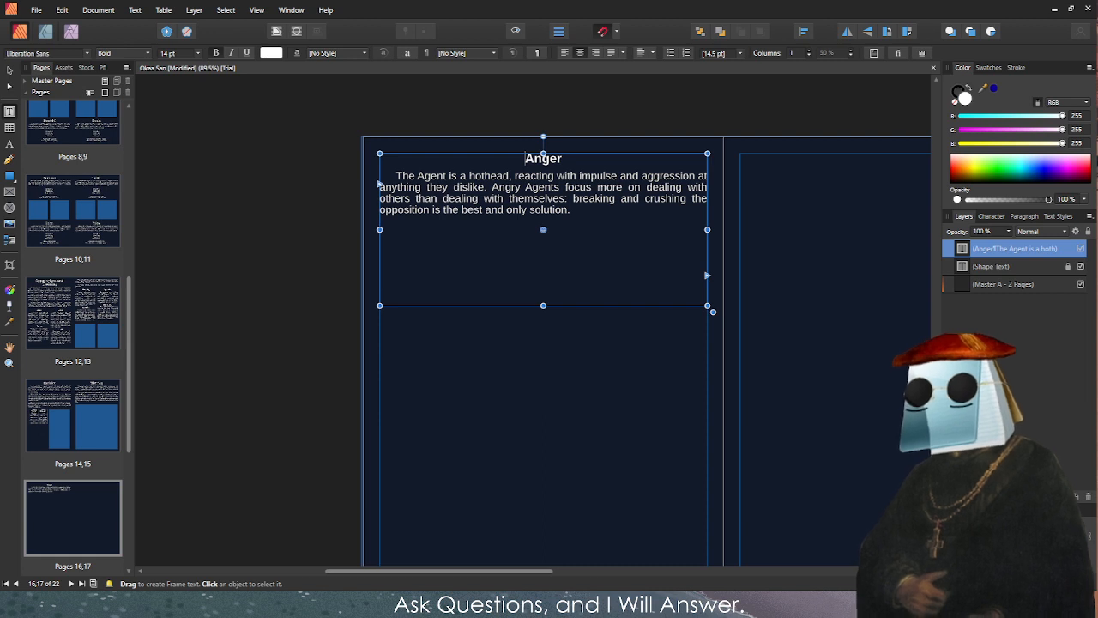
{"action": "double_click", "coordinate": [544, 159]}
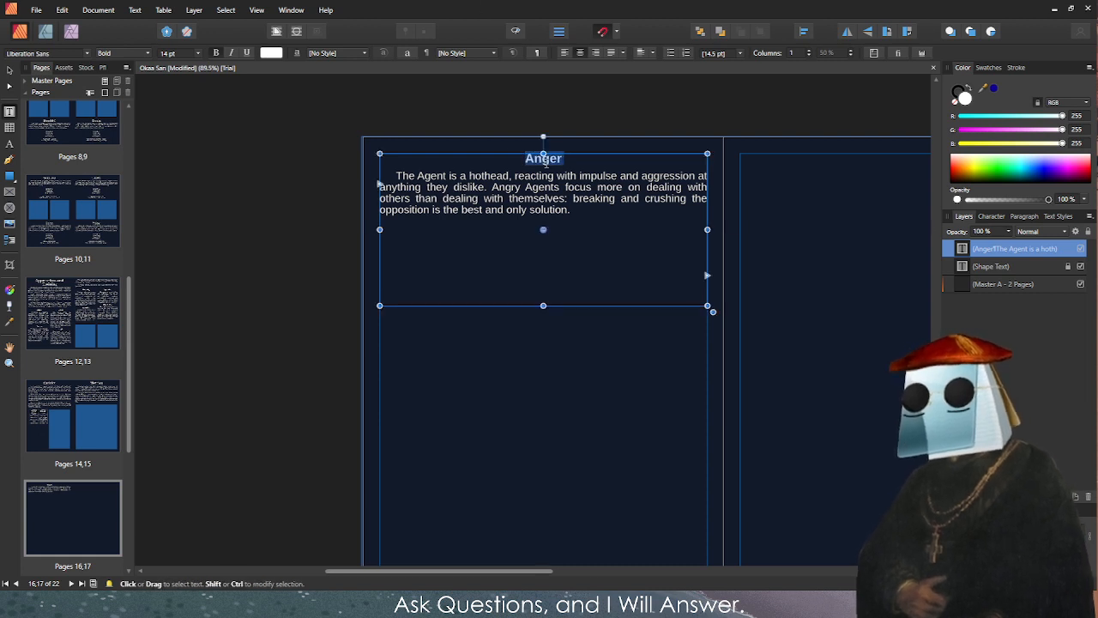
{"action": "type", "text": "BLISS (Cold - BLISSFUL)"}
{"action": "key", "text": "Return"}
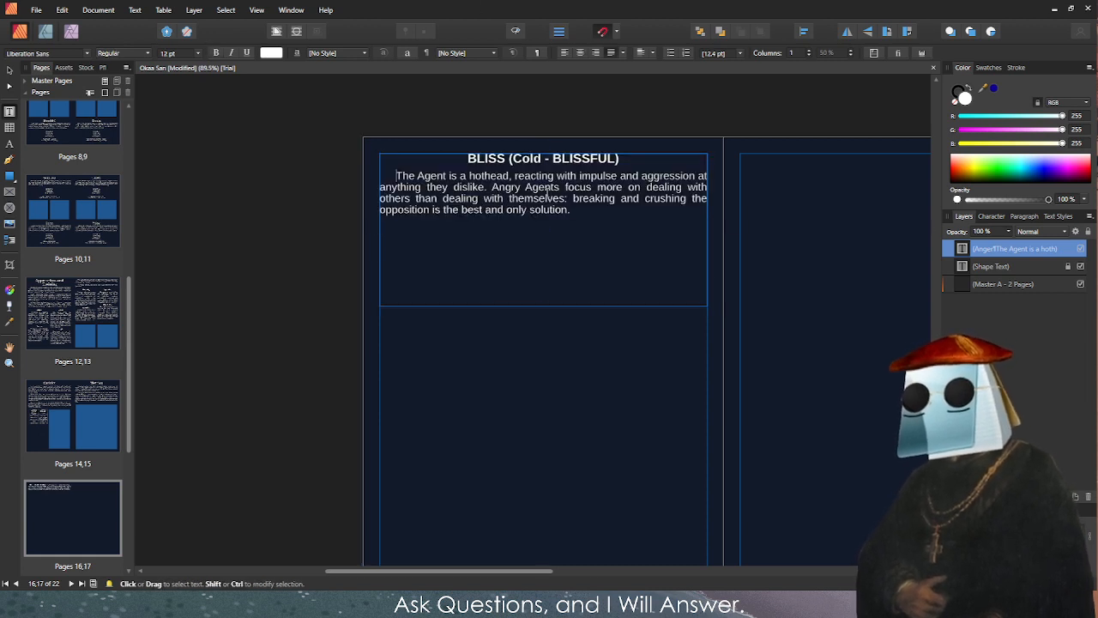
Set the font size of the "BLISS (Cold - BLISSFUL)" heading on page 16 to 18 pt.
{"action": "left_click", "coordinate": [639, 164]}
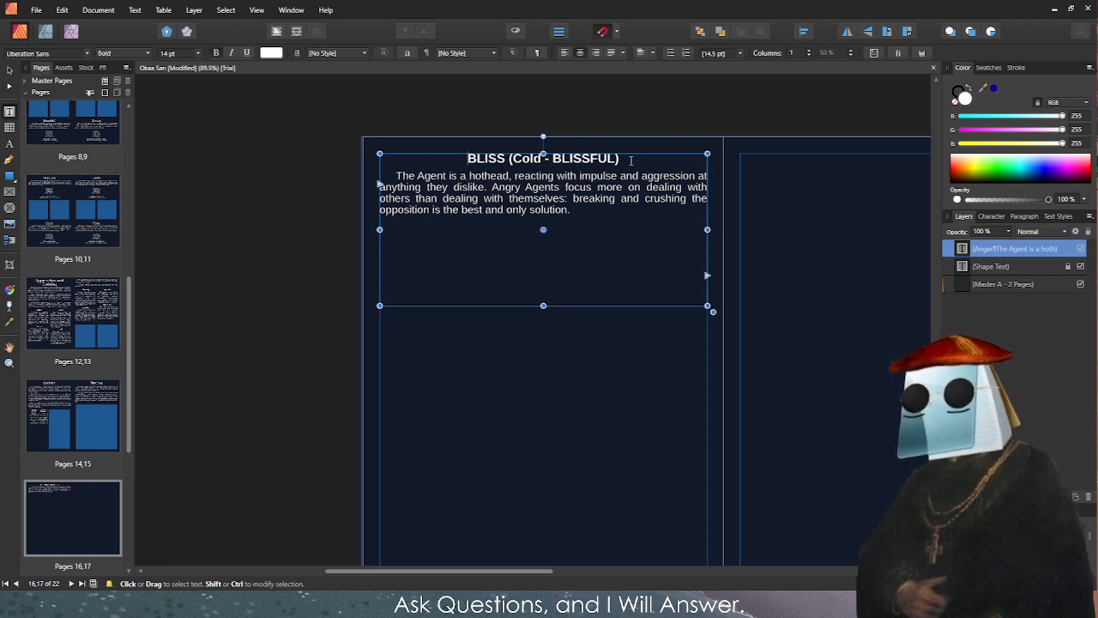
{"action": "double_click", "coordinate": [566, 158]}
{"action": "scroll", "coordinate": [567, 151], "scroll_direction": "up", "scroll_amount": 4}
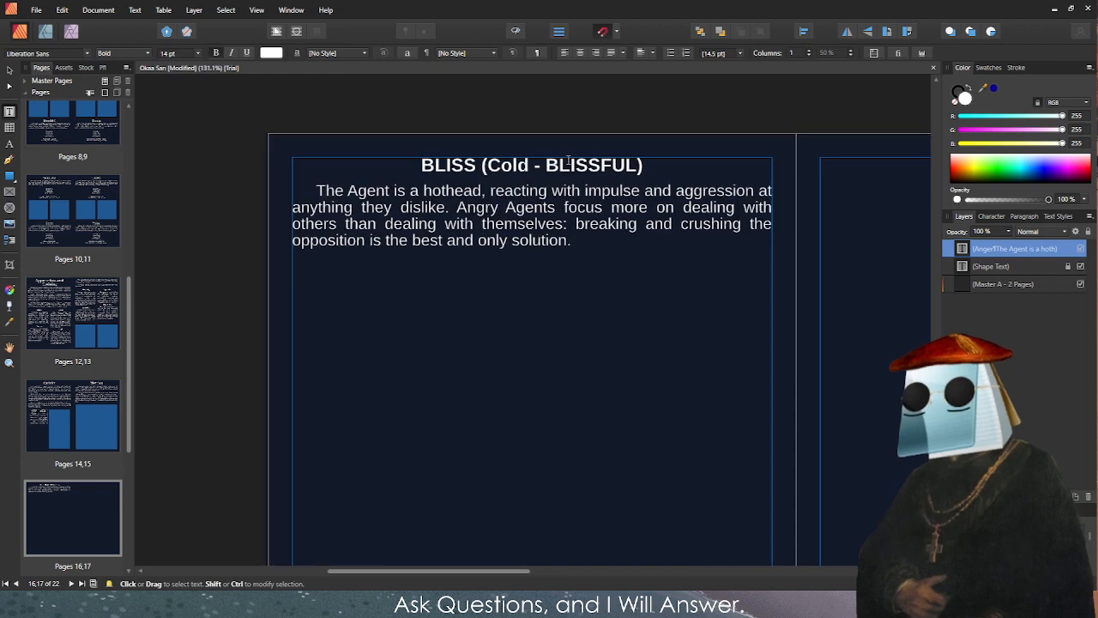
{"action": "triple_click", "coordinate": [510, 184]}
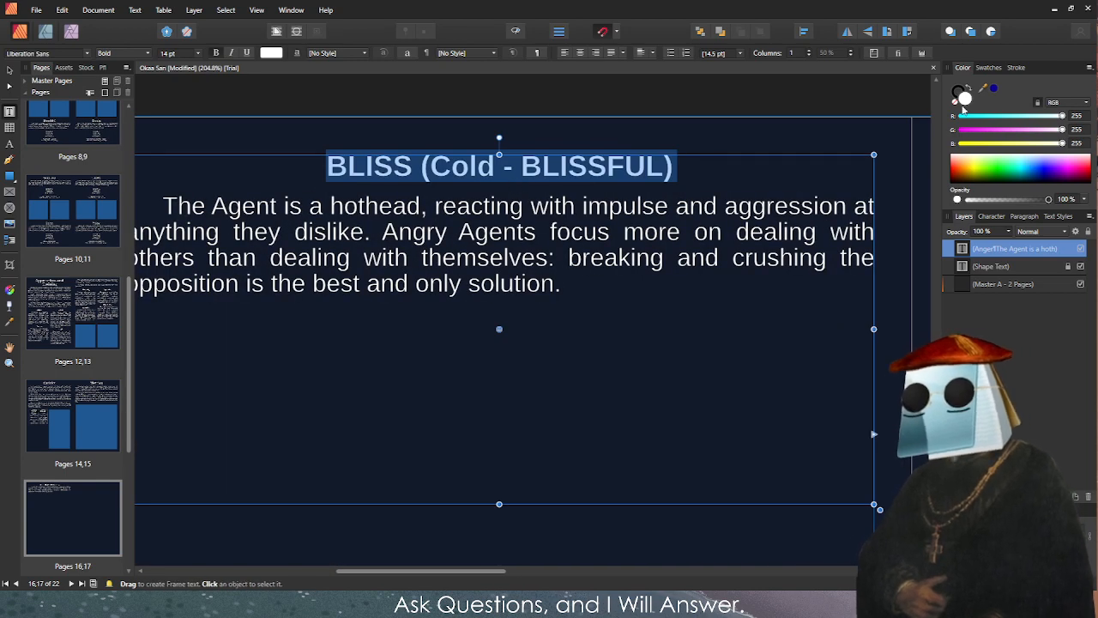
{"action": "left_click", "coordinate": [199, 56]}
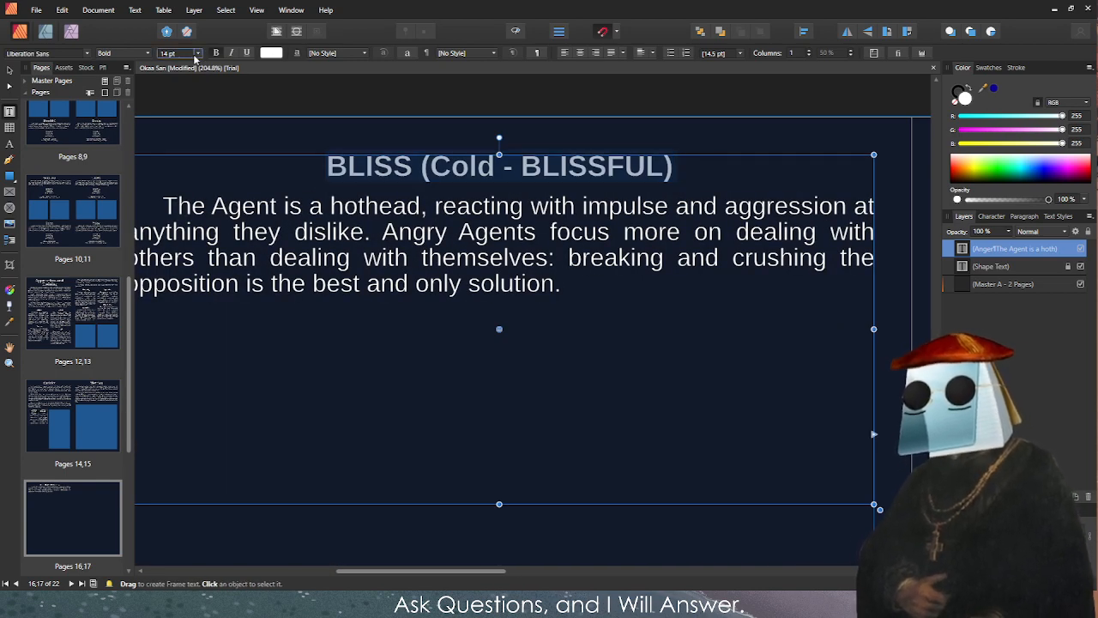
{"action": "key", "text": "Return"}
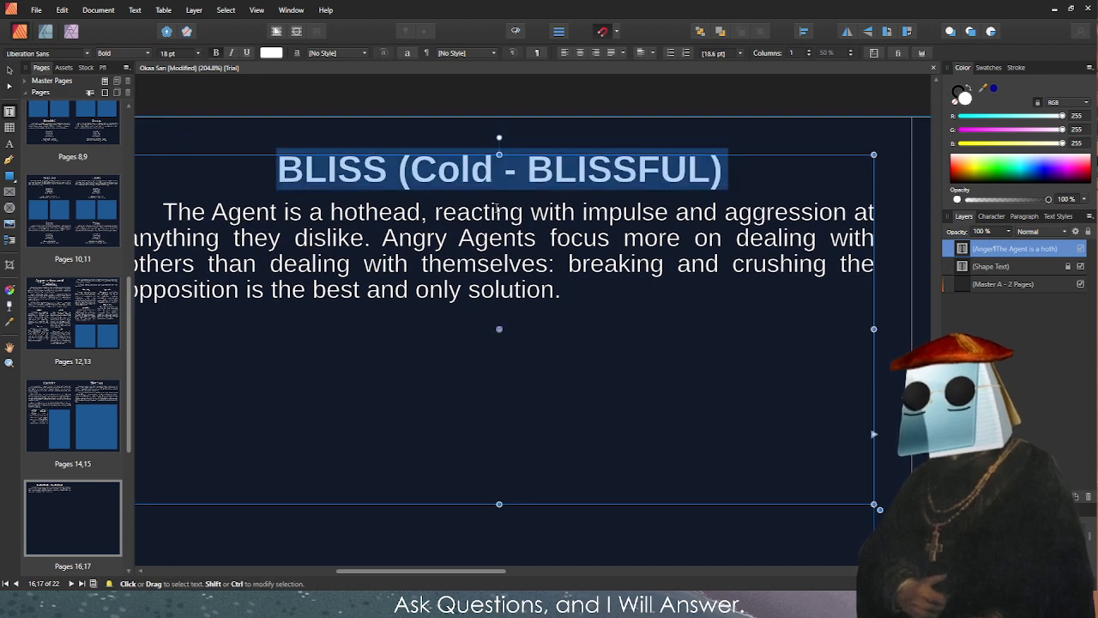
{"action": "left_click", "coordinate": [322, 240]}
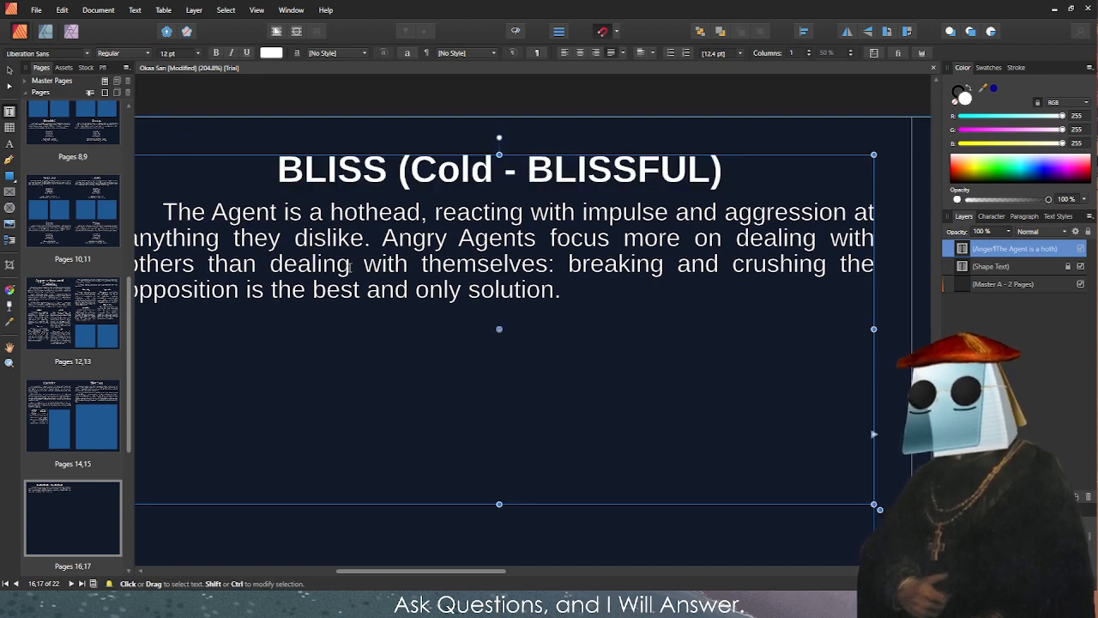
{"action": "key", "text": "Escape"}
{"action": "scroll", "coordinate": [326, 242], "scroll_direction": "down", "scroll_amount": 2}
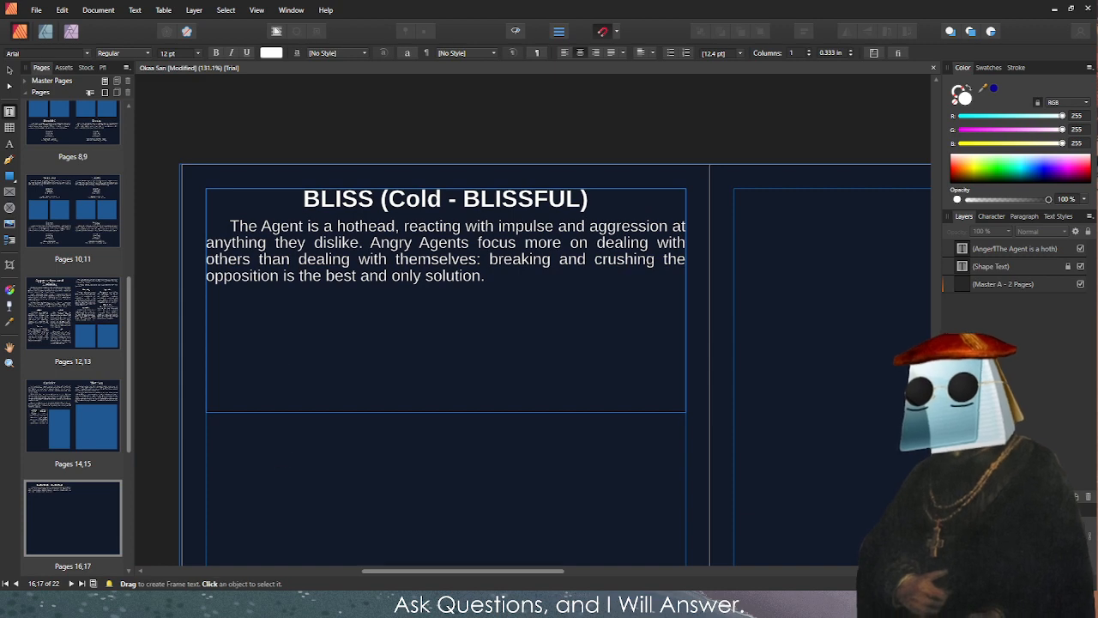
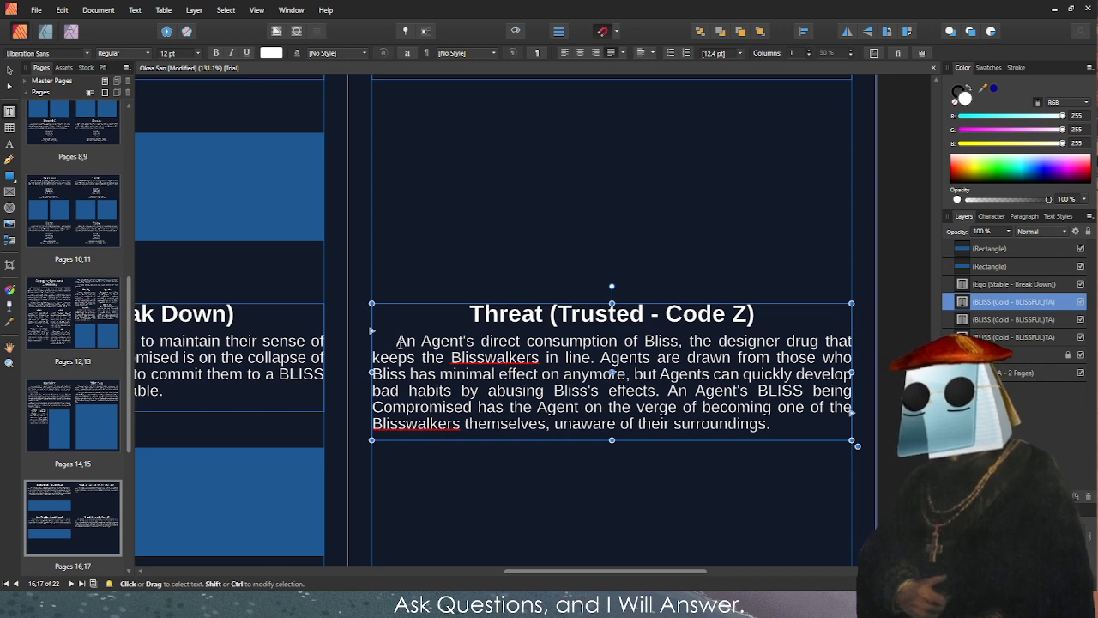
Replace the Threat paragraph with text on the Agent's trust and threat to FAMILY and Code Z status, and shorten the frame to fit.
{"action": "left_click_drag", "start_coordinate": [397, 341], "coordinate": [627, 431]}
{"action": "type", "text": "The Agent's trust and threat to FAMILY in total, Agents who dig too deep or find out the dreadful secrets of society may find themselves higher on the Threat rating. An Agent with Threat Compromised is a Code Z, one more step out of line, and they'll be open season to other members of FAMILY."}
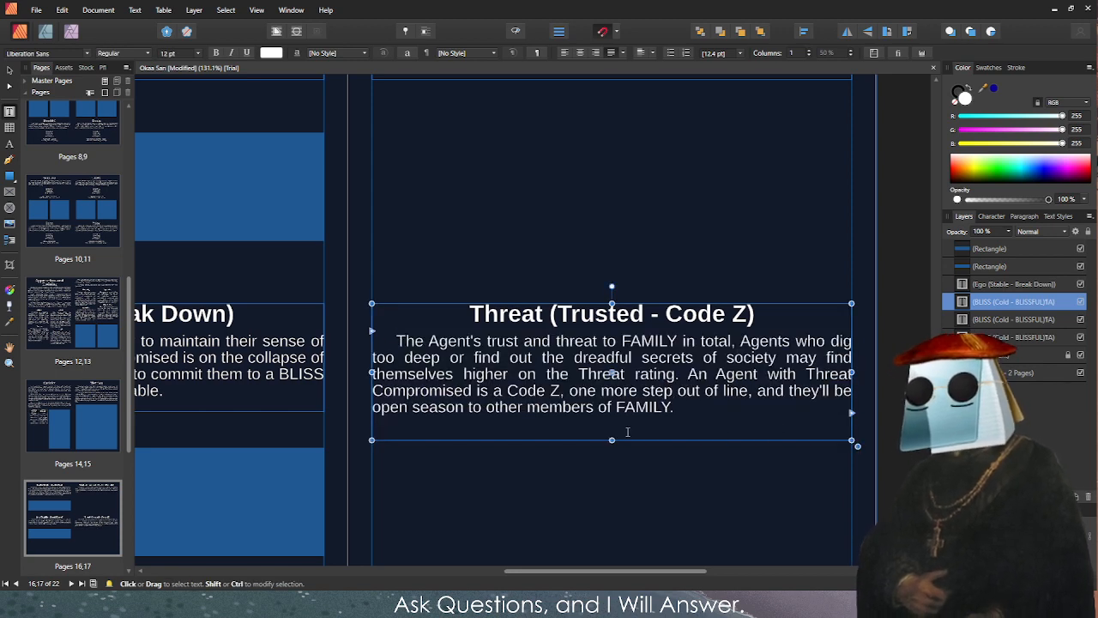
{"action": "double_click", "coordinate": [613, 440]}
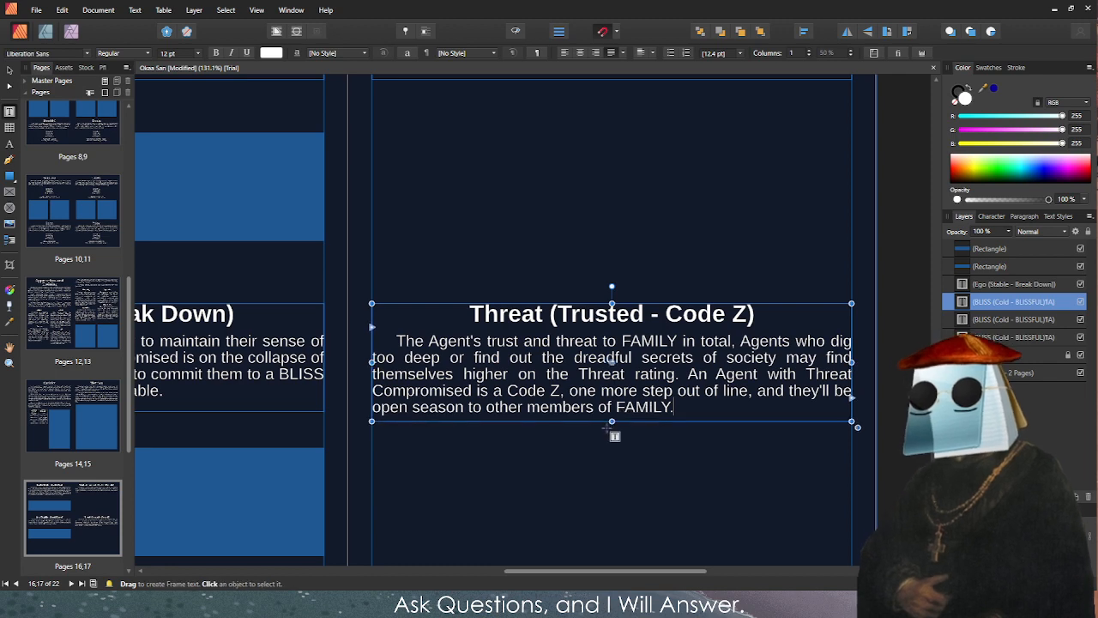
{"action": "left_click", "coordinate": [596, 431]}
Duplicate both blue placeholder rectangles from page 16 onto page 17, under the Meat and Threat paragraphs.
{"action": "scroll", "coordinate": [631, 310], "scroll_direction": "down", "scroll_amount": 6}
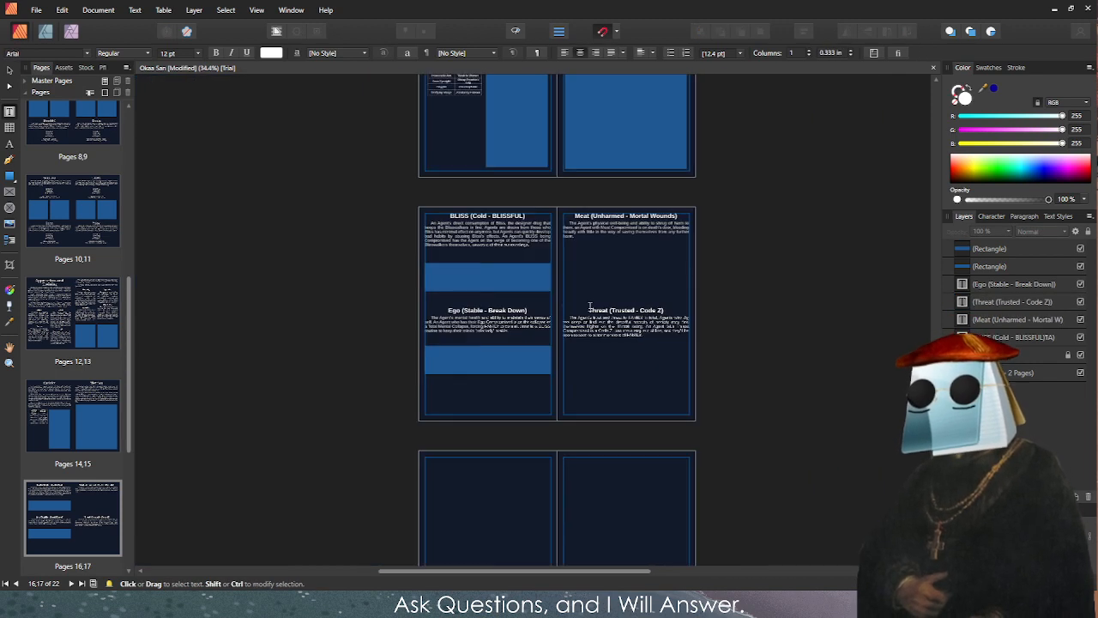
{"action": "scroll", "coordinate": [590, 305], "scroll_direction": "up", "scroll_amount": 5}
{"action": "left_click", "coordinate": [433, 459]}
{"action": "left_click", "coordinate": [437, 272], "text": "shift"}
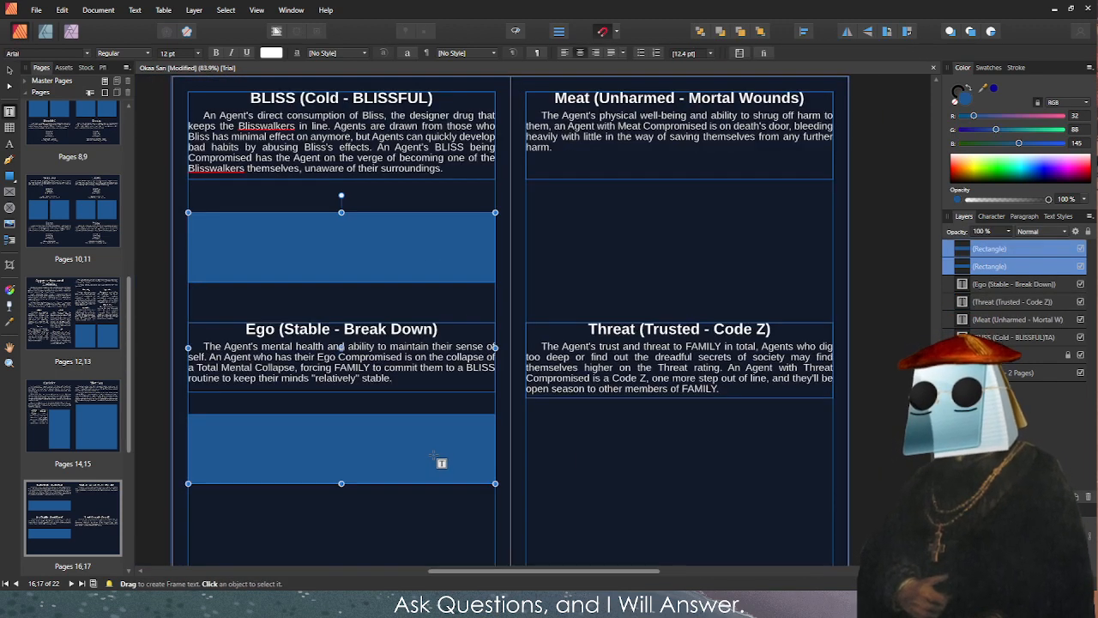
{"action": "left_click_drag", "start_coordinate": [439, 257], "coordinate": [708, 263]}
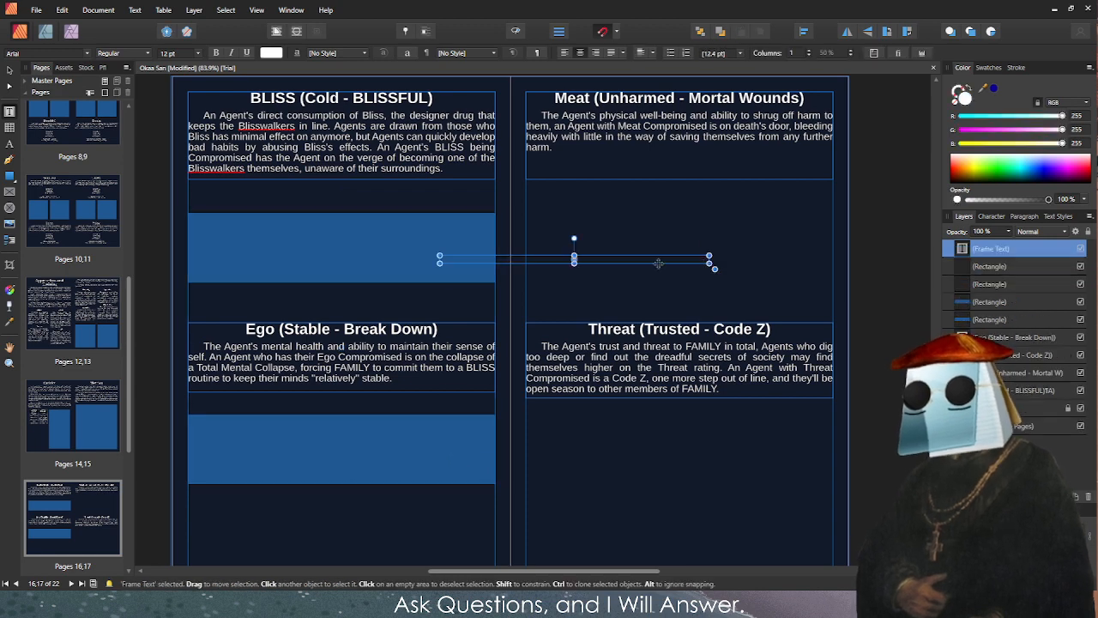
{"action": "key", "text": "ctrl+z"}
{"action": "left_click_drag", "start_coordinate": [424, 235], "coordinate": [765, 244]}
{"action": "left_click", "coordinate": [862, 305]}
Review the layout of the four Metric entries on pages 16,17, including with the guides and frame outlines hidden.
{"action": "scroll", "coordinate": [866, 307], "scroll_direction": "down", "scroll_amount": 2}
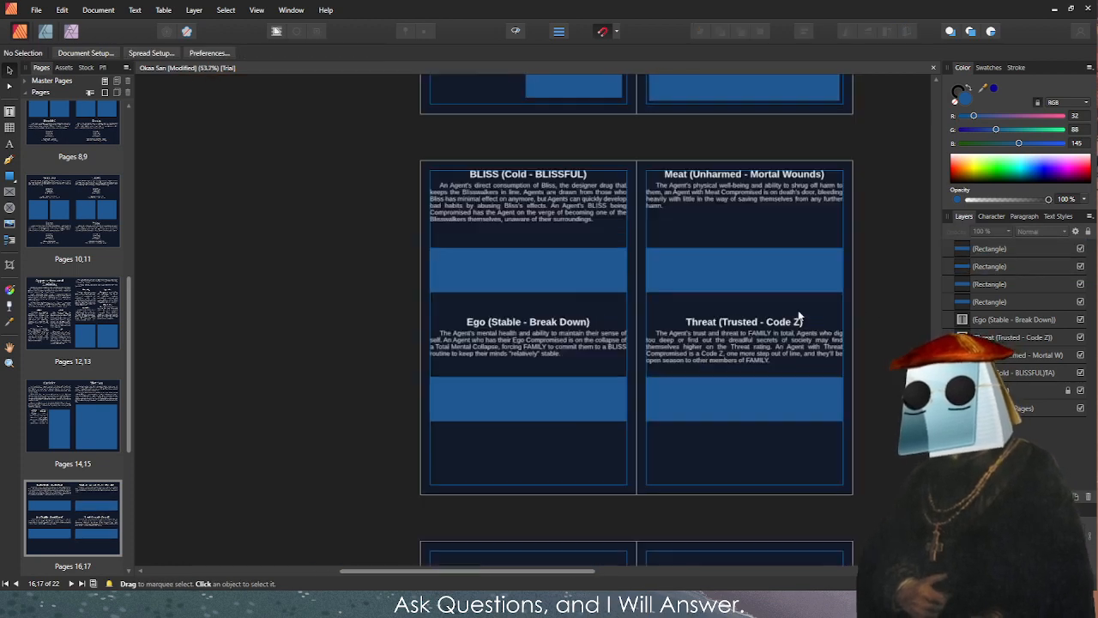
{"action": "scroll", "coordinate": [863, 408], "scroll_direction": "up", "scroll_amount": 3}
{"action": "scroll", "coordinate": [863, 408], "scroll_direction": "down", "scroll_amount": 4}
{"action": "scroll", "coordinate": [863, 407], "scroll_direction": "up", "scroll_amount": 2}
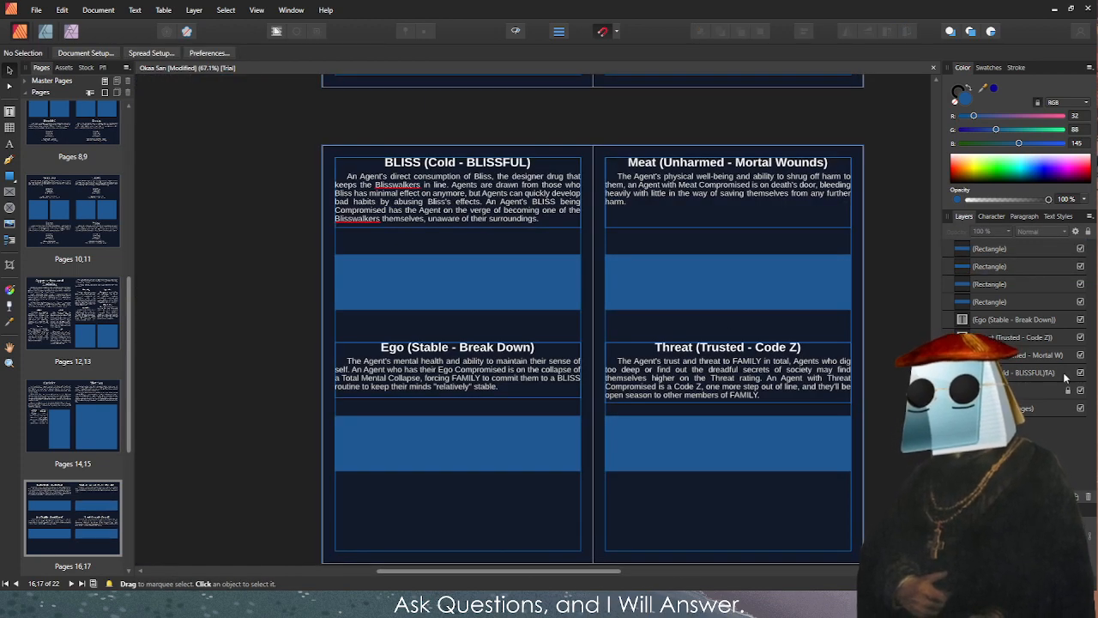
{"action": "scroll", "coordinate": [880, 354], "scroll_direction": "down", "scroll_amount": 1}
{"action": "scroll", "coordinate": [881, 354], "scroll_direction": "up", "scroll_amount": 1}
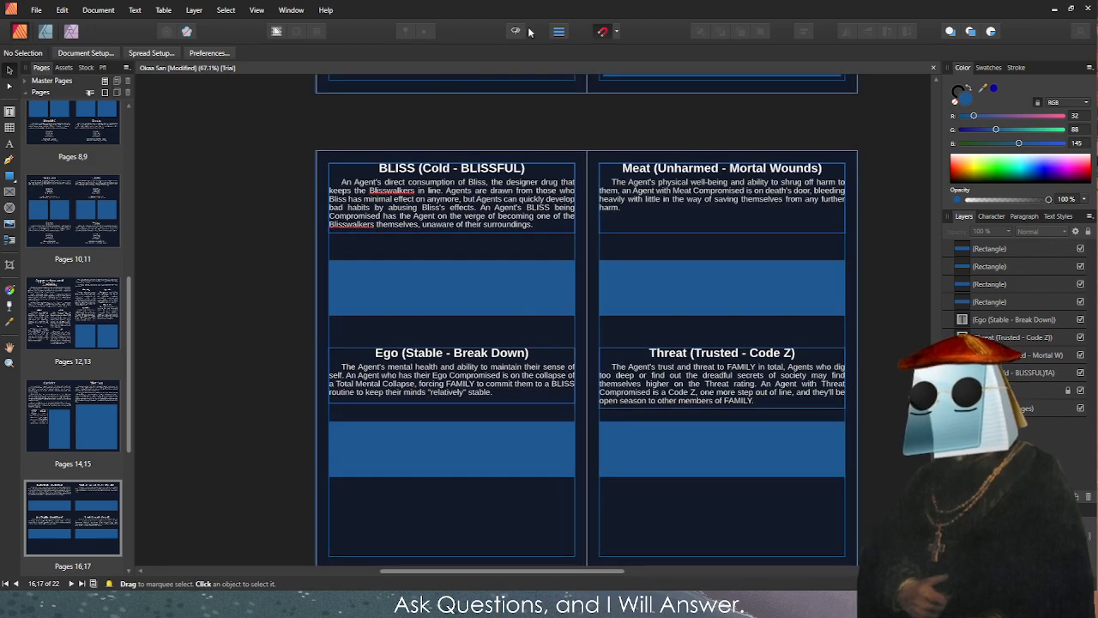
{"action": "scroll", "coordinate": [892, 347], "scroll_direction": "down", "scroll_amount": 3}
{"action": "scroll", "coordinate": [884, 347], "scroll_direction": "up", "scroll_amount": 3}
{"action": "scroll", "coordinate": [884, 347], "scroll_direction": "down", "scroll_amount": 1}
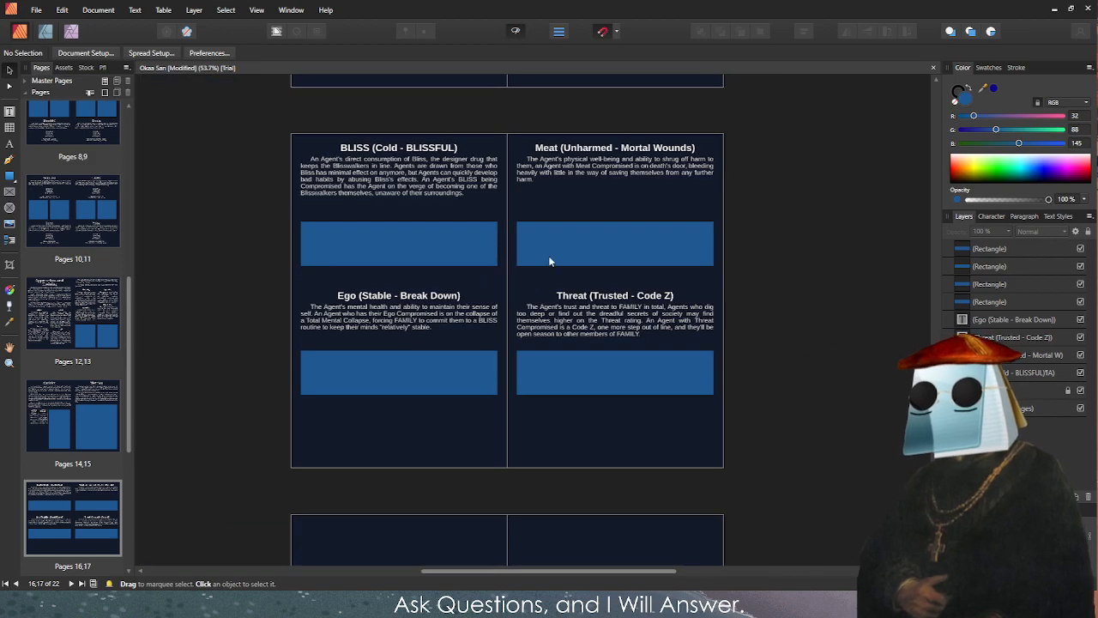
{"action": "scroll", "coordinate": [549, 261], "scroll_direction": "down", "scroll_amount": 1}
{"action": "scroll", "coordinate": [549, 257], "scroll_direction": "up", "scroll_amount": 1}
{"action": "scroll", "coordinate": [549, 236], "scroll_direction": "down", "scroll_amount": 2}
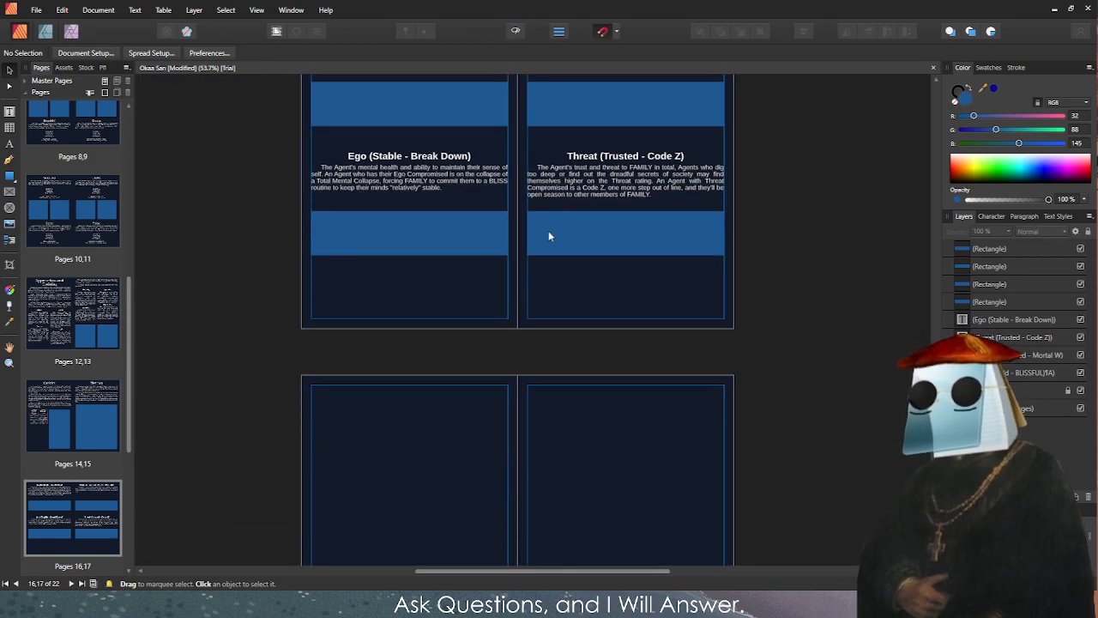
Copy the "Happy Birthday Kyōdai Shimai: Agent Creation" title and its introductory text frame from page 7.
{"action": "scroll", "coordinate": [549, 236], "scroll_direction": "down", "scroll_amount": 8}
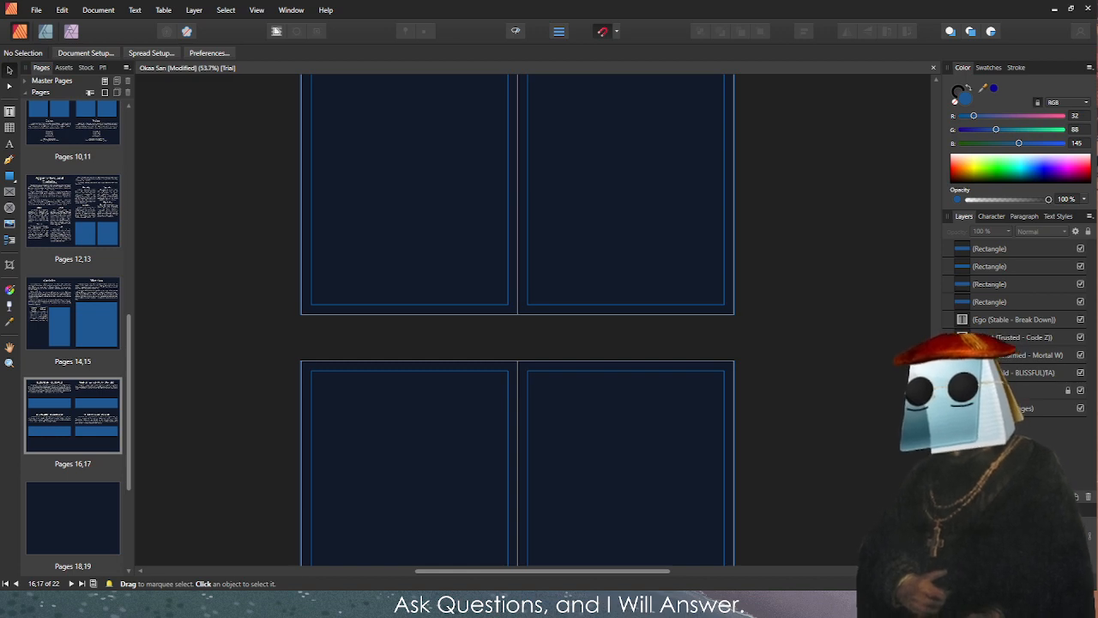
{"action": "key", "text": "Page_Down"}
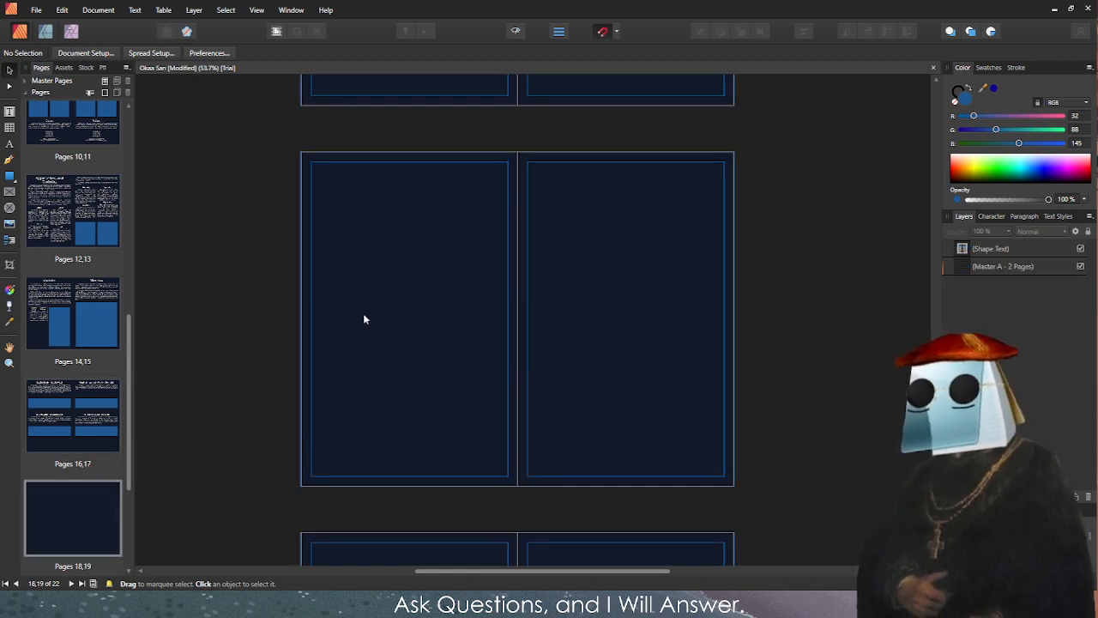
{"action": "scroll", "coordinate": [363, 319], "scroll_direction": "up", "scroll_amount": 6}
{"action": "scroll", "coordinate": [263, 416], "scroll_direction": "up", "scroll_amount": 2}
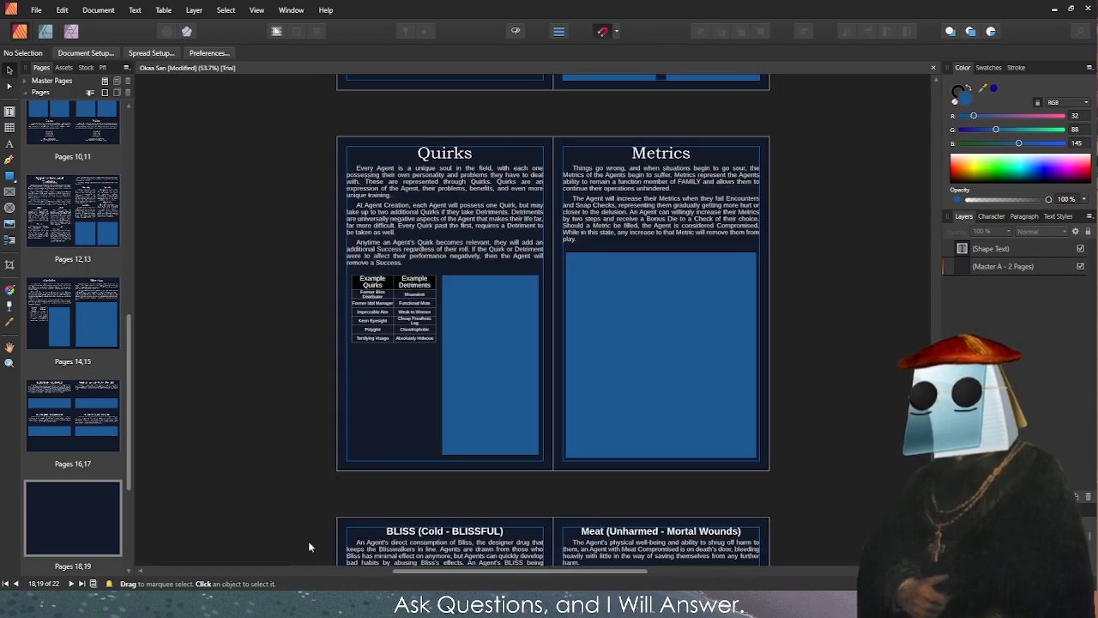
{"action": "scroll", "coordinate": [309, 540], "scroll_direction": "up", "scroll_amount": 15}
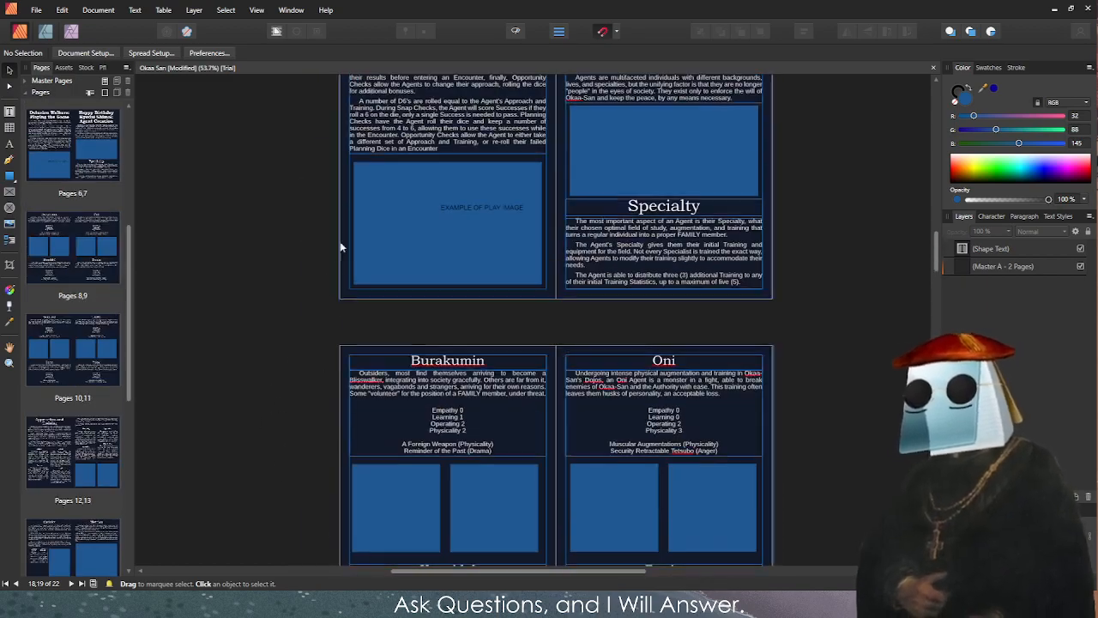
{"action": "scroll", "coordinate": [341, 248], "scroll_direction": "up", "scroll_amount": 4}
{"action": "scroll", "coordinate": [400, 226], "scroll_direction": "down", "scroll_amount": 1}
{"action": "left_click", "coordinate": [711, 243]}
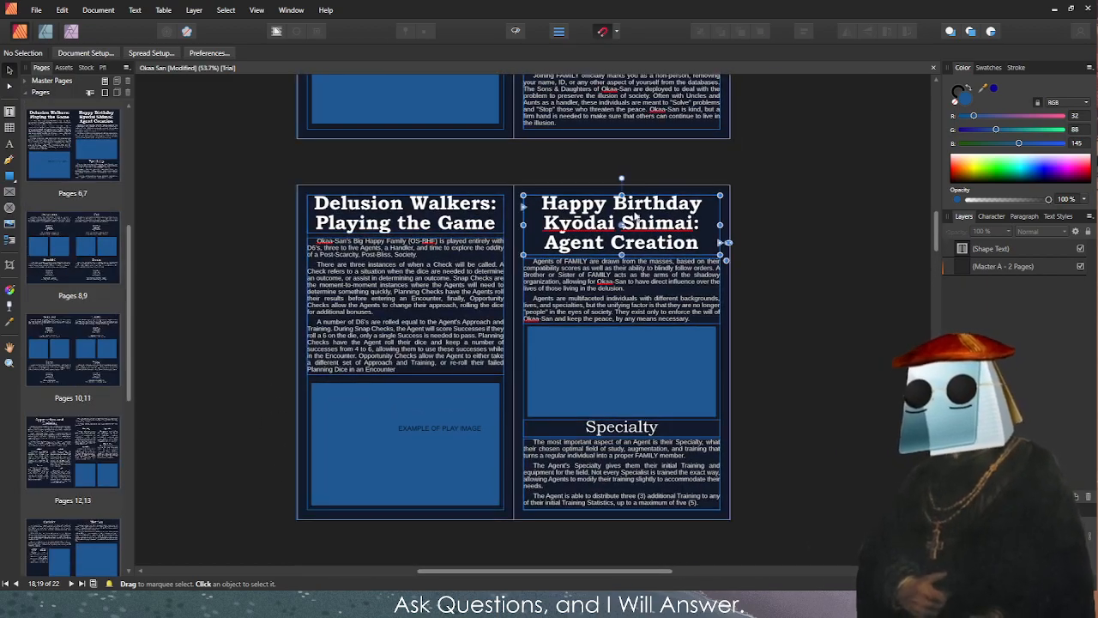
{"action": "left_click", "coordinate": [704, 307], "text": "shift"}
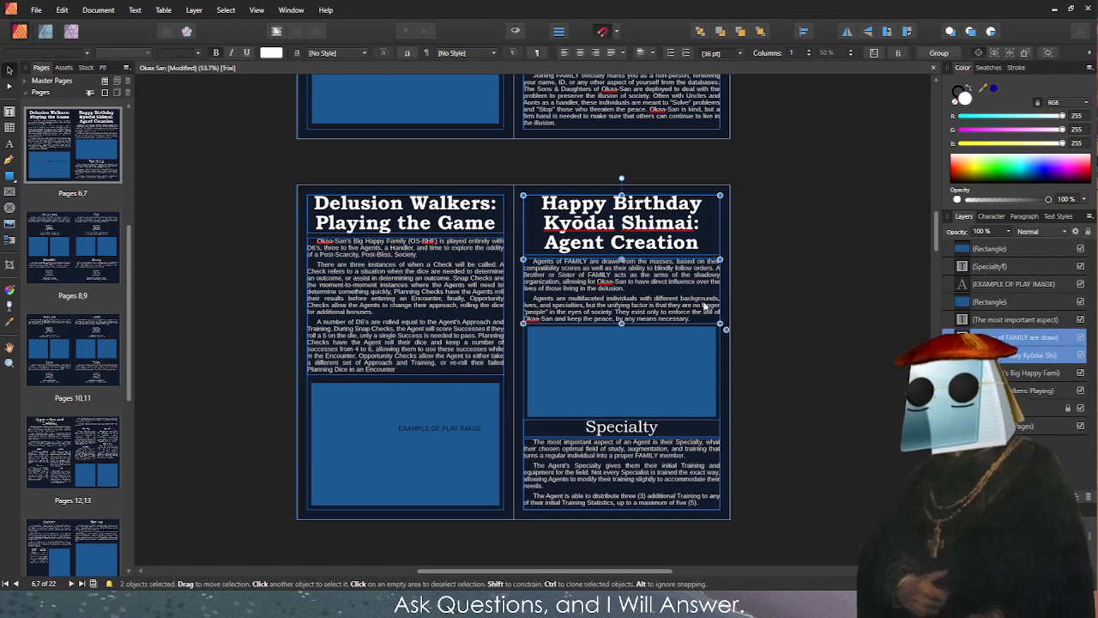
Paste the copied title and introduction frames onto the empty spread 18,19 and align them with the upper margin of page 18.
{"action": "scroll", "coordinate": [755, 338], "scroll_direction": "down", "scroll_amount": 15}
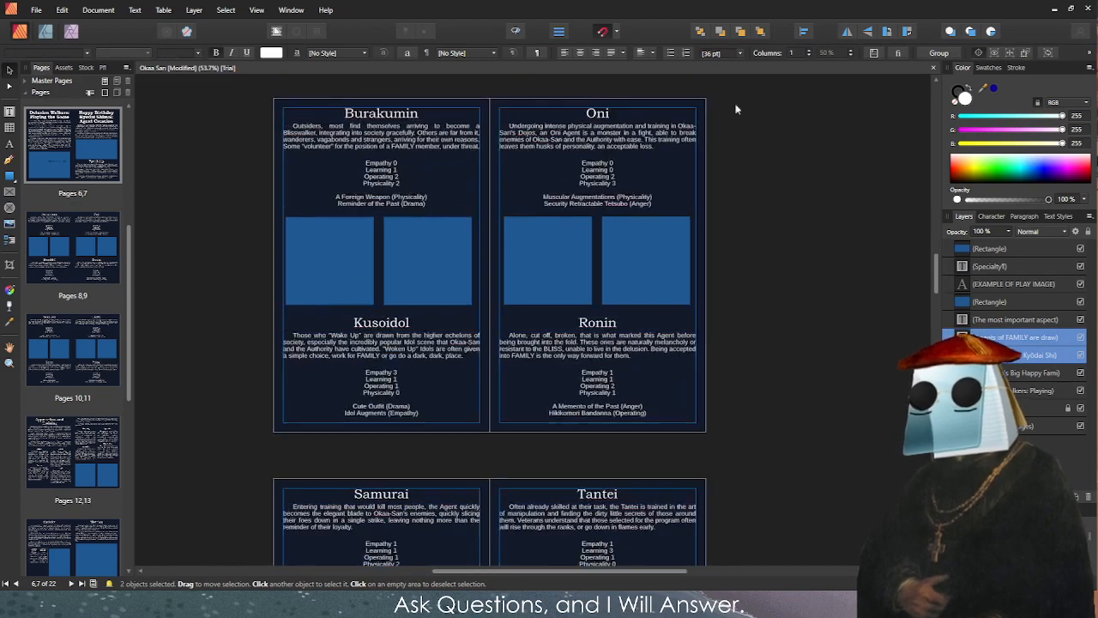
{"action": "scroll", "coordinate": [785, 257], "scroll_direction": "down", "scroll_amount": 15}
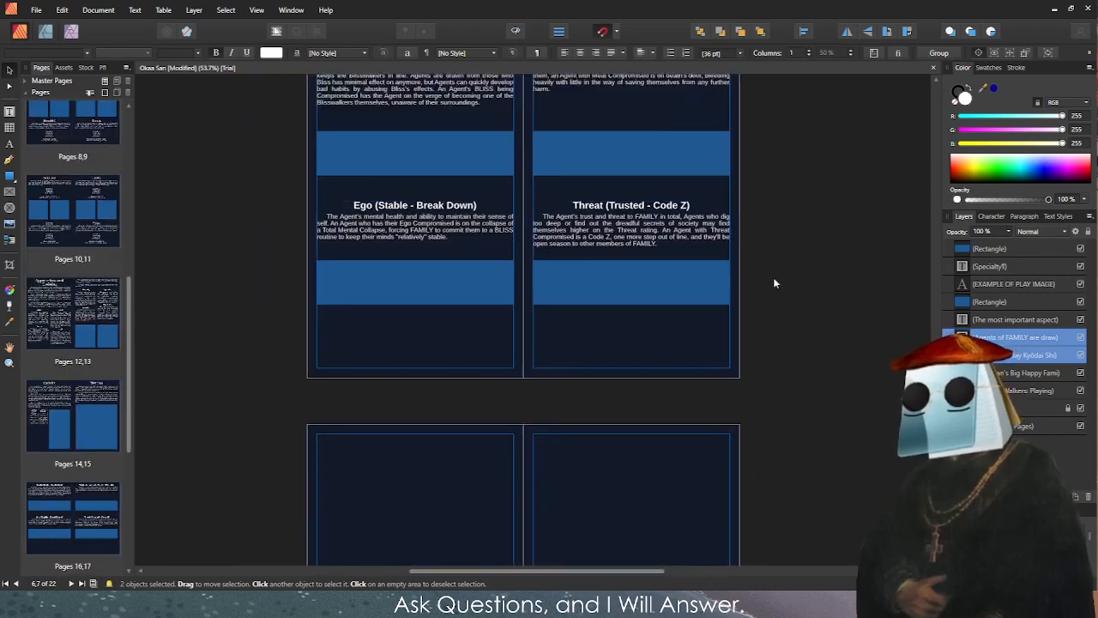
{"action": "key", "text": "ctrl+v"}
{"action": "left_click_drag", "start_coordinate": [670, 255], "coordinate": [456, 272]}
Replace the pasted title on page 18 with "Situational Analysis: Scenes".
{"action": "scroll", "coordinate": [456, 271], "scroll_direction": "up", "scroll_amount": 5}
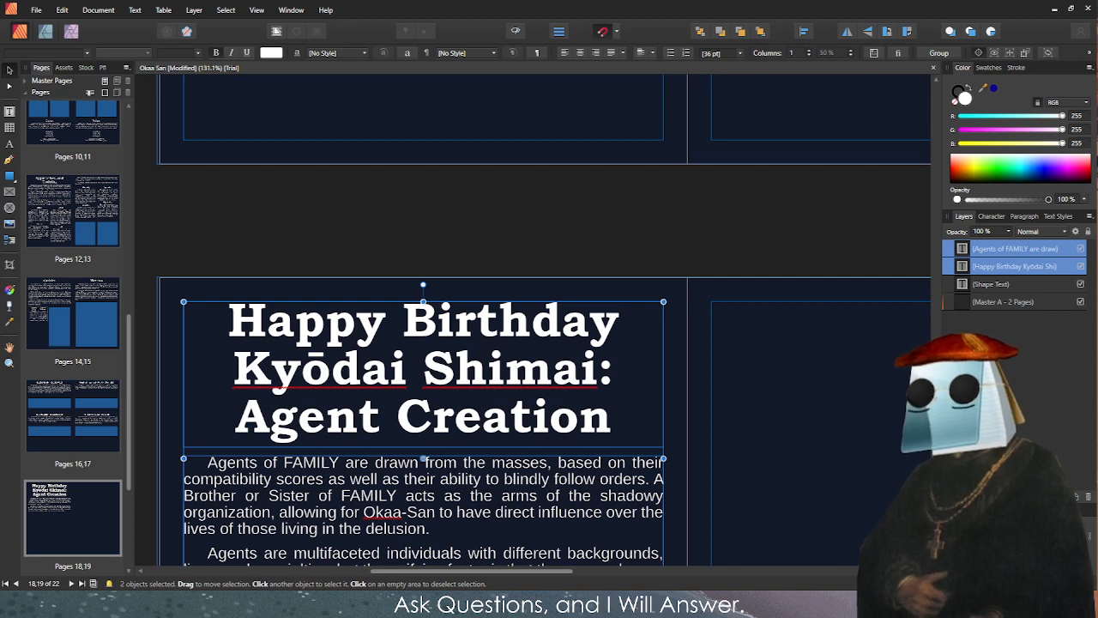
{"action": "triple_click", "coordinate": [424, 417]}
{"action": "type", "text": "Situati"}
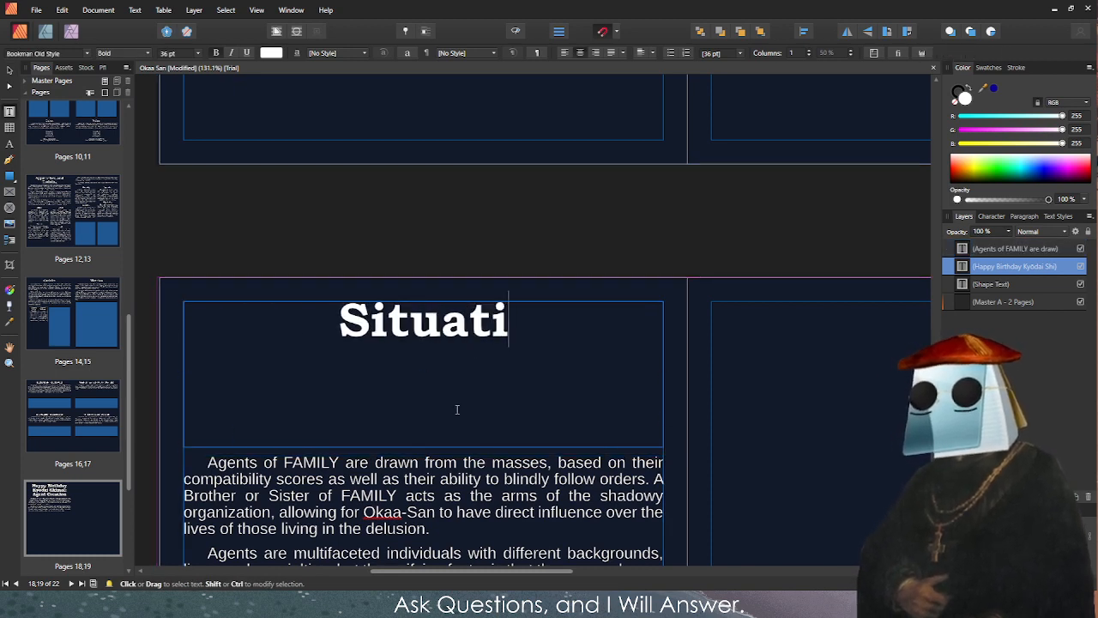
{"action": "key", "text": "BackSpace"}
{"action": "key", "text": "BackSpace"}
{"action": "type", "text": "ational Analys"}
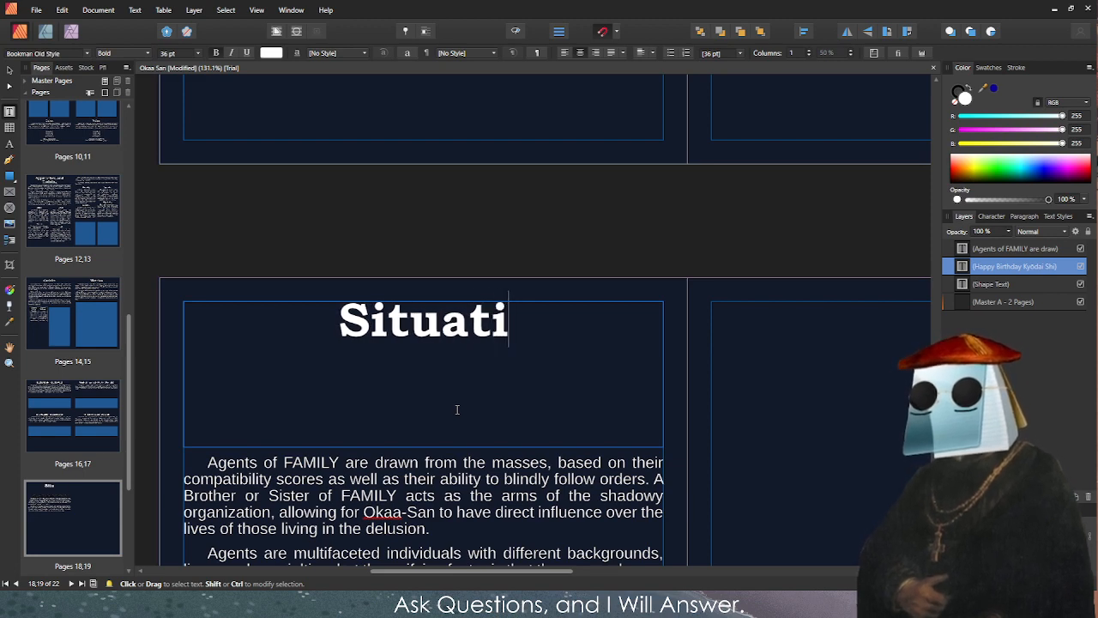
{"action": "type", "text": "is"}
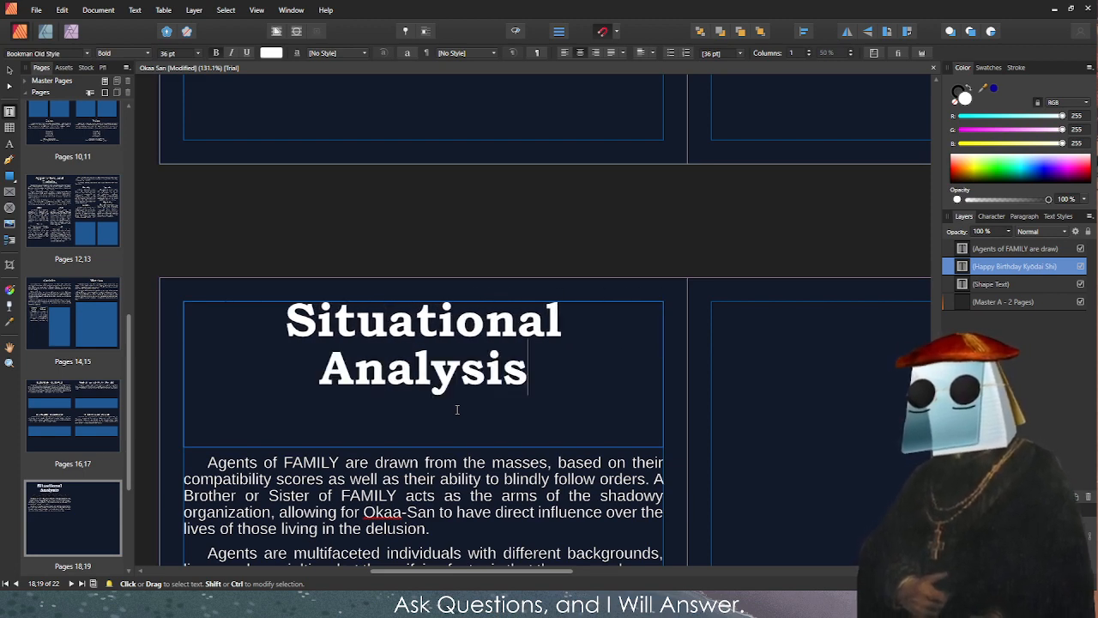
{"action": "type", "text": ": Scnee"}
{"action": "key", "text": "BackSpace"}
{"action": "key", "text": "BackSpace"}
{"action": "key", "text": "BackSpace"}
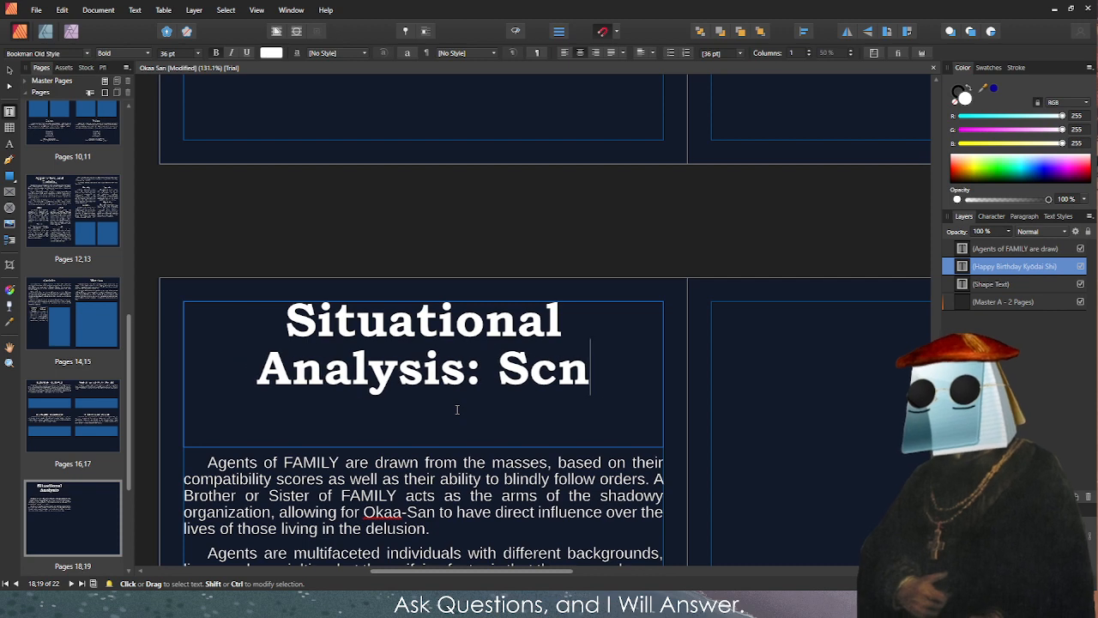
{"action": "type", "text": "enes"}
{"action": "key", "text": "Escape"}
{"action": "key", "text": "Escape"}
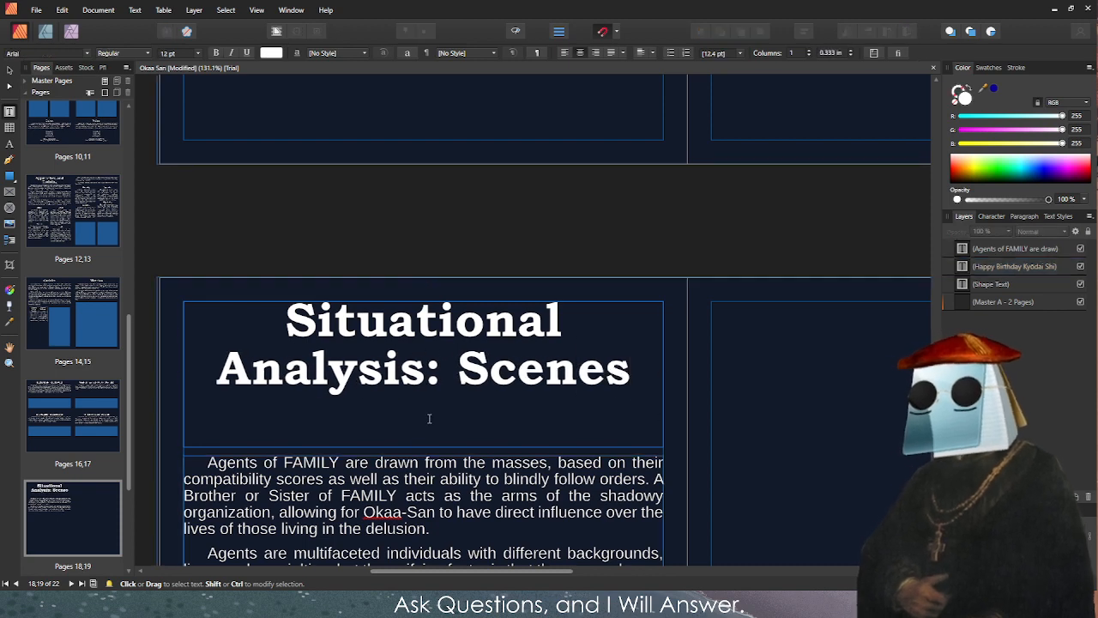
Shorten the title frame on page 18 to two lines and move the introduction frame up directly beneath it.
{"action": "left_click", "coordinate": [431, 432]}
{"action": "left_click_drag", "start_coordinate": [423, 447], "coordinate": [423, 395]}
{"action": "key", "text": "Escape"}
{"action": "left_click_drag", "start_coordinate": [425, 459], "coordinate": [422, 430]}
{"action": "key", "text": "Escape"}
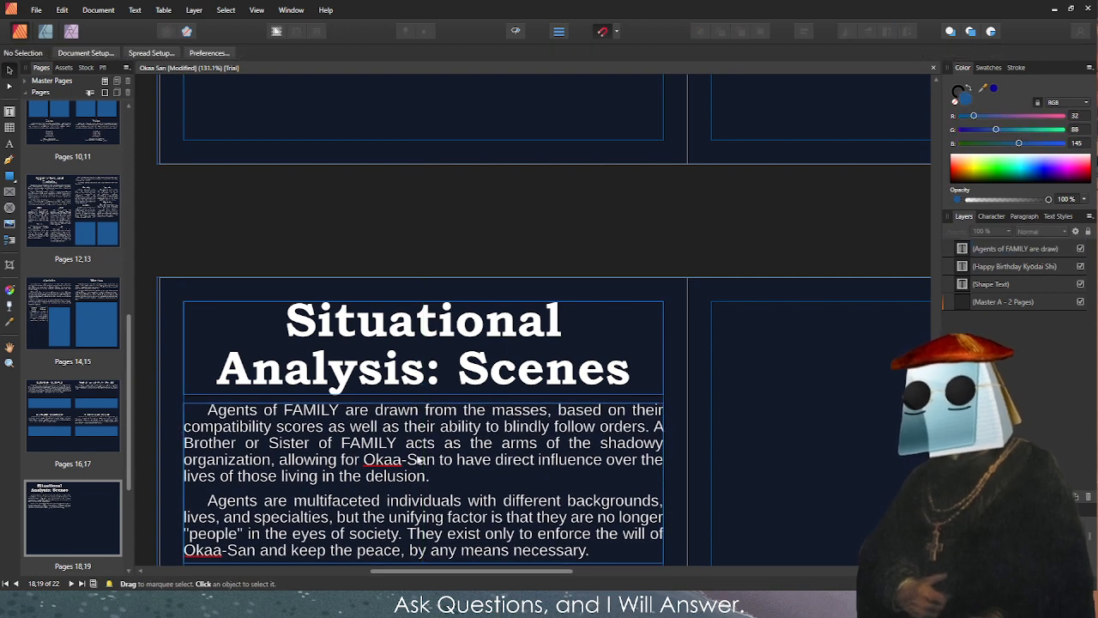
Replace the introduction with a paragraph on episodes broken down into distinct Scenes in four styles: Story, Casual, Encounter, and Link.
{"action": "scroll", "coordinate": [402, 447], "scroll_direction": "down", "scroll_amount": 2}
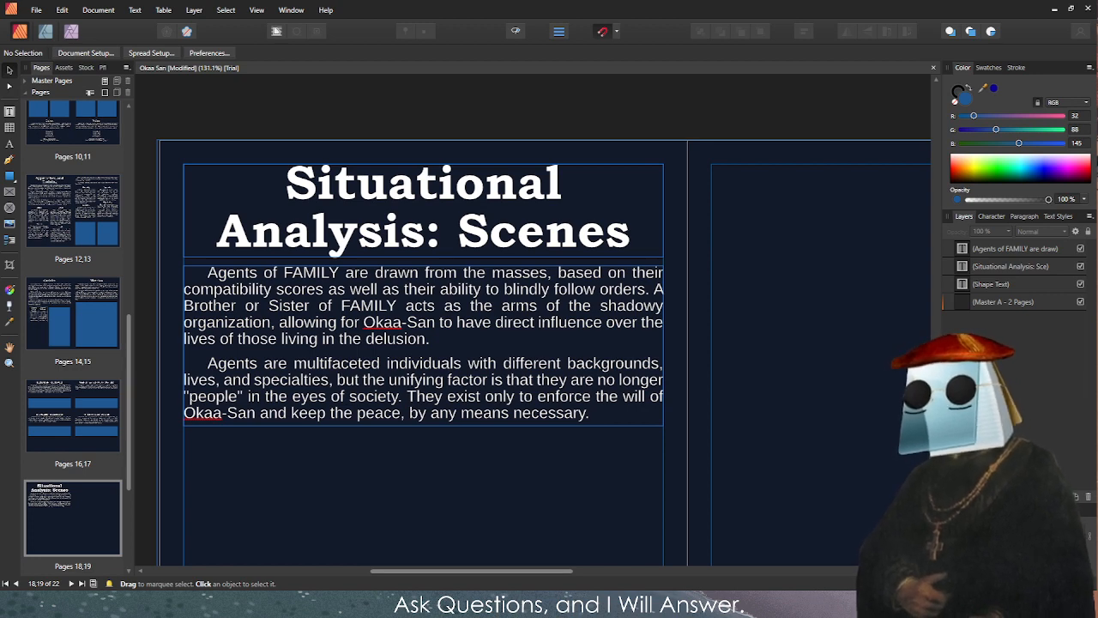
{"action": "double_click", "coordinate": [356, 380]}
{"action": "key", "text": "ctrl+a"}
{"action": "key", "text": "ctrl+v"}
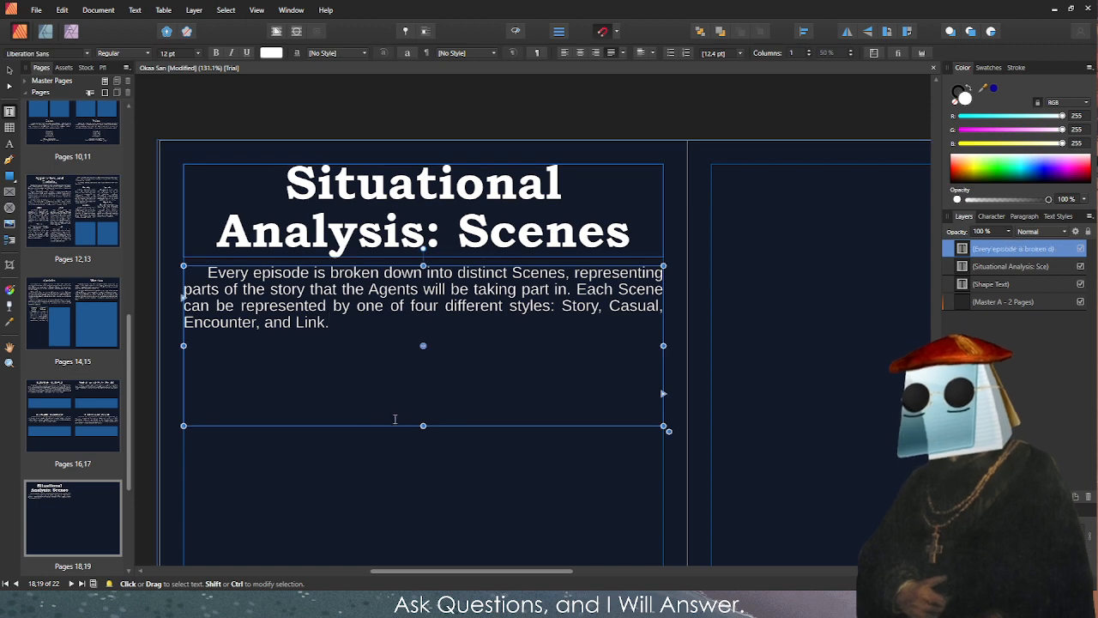
Shorten the introduction frame on page 18 to fit its four lines of text.
{"action": "left_click_drag", "start_coordinate": [423, 425], "coordinate": [421, 336]}
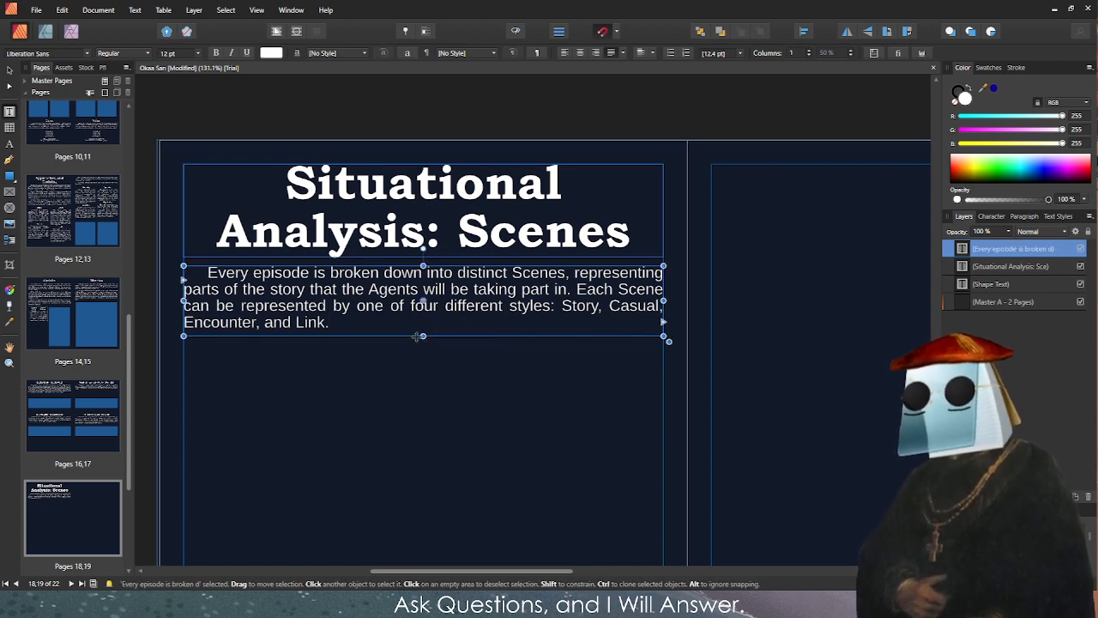
{"action": "left_click", "coordinate": [397, 379]}
{"action": "key", "text": "Escape"}
Copy the Quirks heading and body frames from page 14 and paste them directly beneath the introduction on page 18.
{"action": "scroll", "coordinate": [410, 351], "scroll_direction": "down", "scroll_amount": 3}
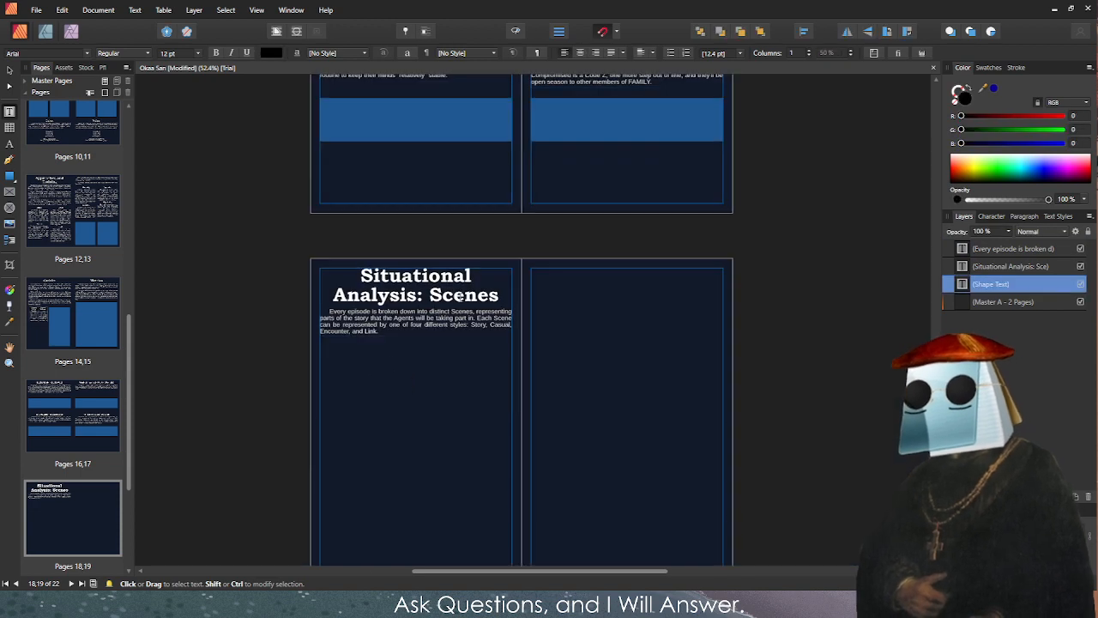
{"action": "scroll", "coordinate": [428, 228], "scroll_direction": "up", "scroll_amount": 5}
{"action": "scroll", "coordinate": [428, 228], "scroll_direction": "up", "scroll_amount": 5}
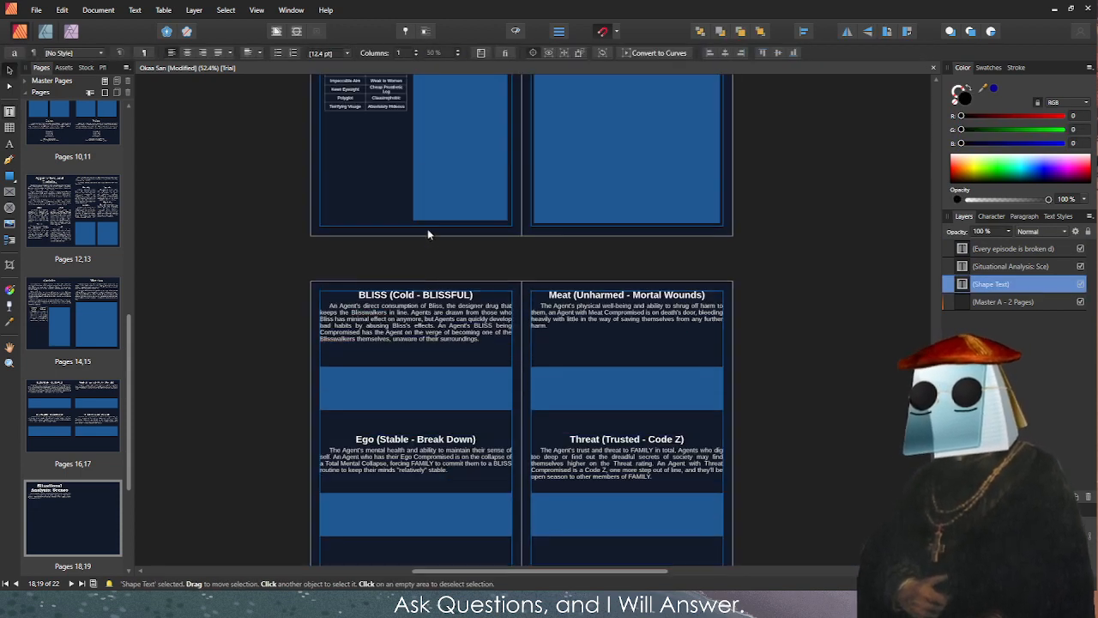
{"action": "left_click", "coordinate": [446, 146]}
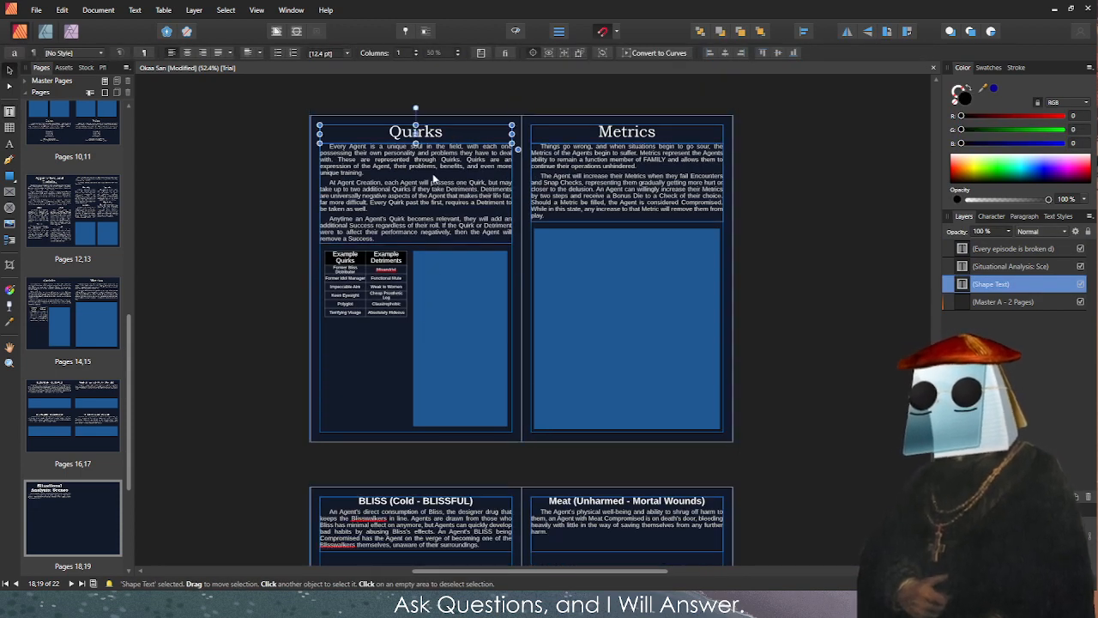
{"action": "left_click", "coordinate": [513, 242], "text": "shift"}
{"action": "scroll", "coordinate": [247, 403], "scroll_direction": "down", "scroll_amount": 6}
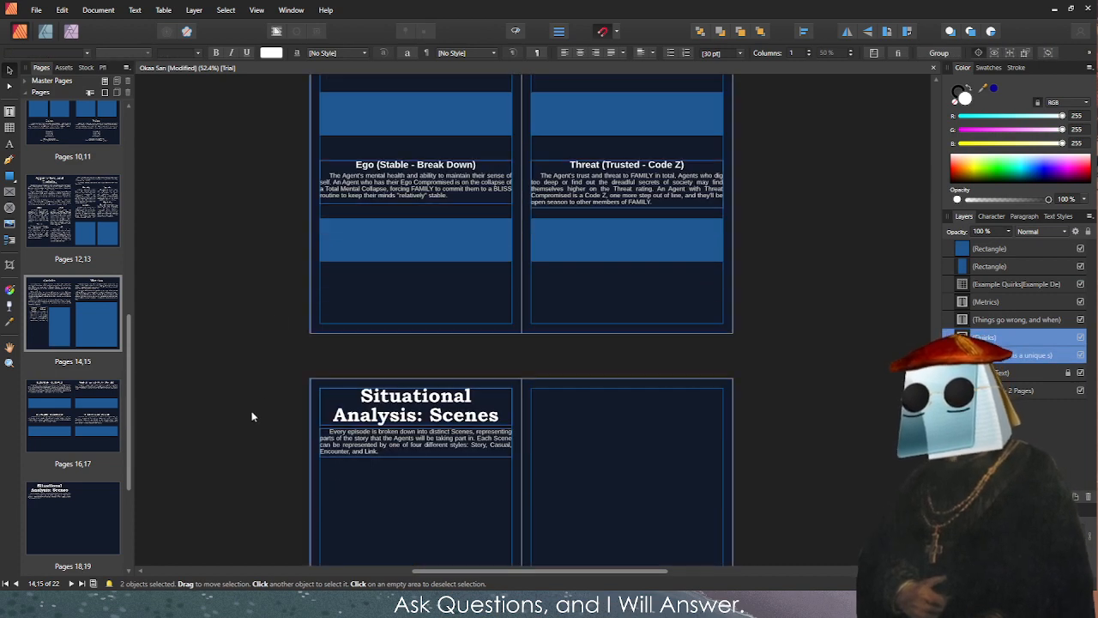
{"action": "scroll", "coordinate": [252, 416], "scroll_direction": "down", "scroll_amount": 2}
{"action": "key", "text": "ctrl+v"}
{"action": "left_click_drag", "start_coordinate": [475, 288], "coordinate": [478, 361]}
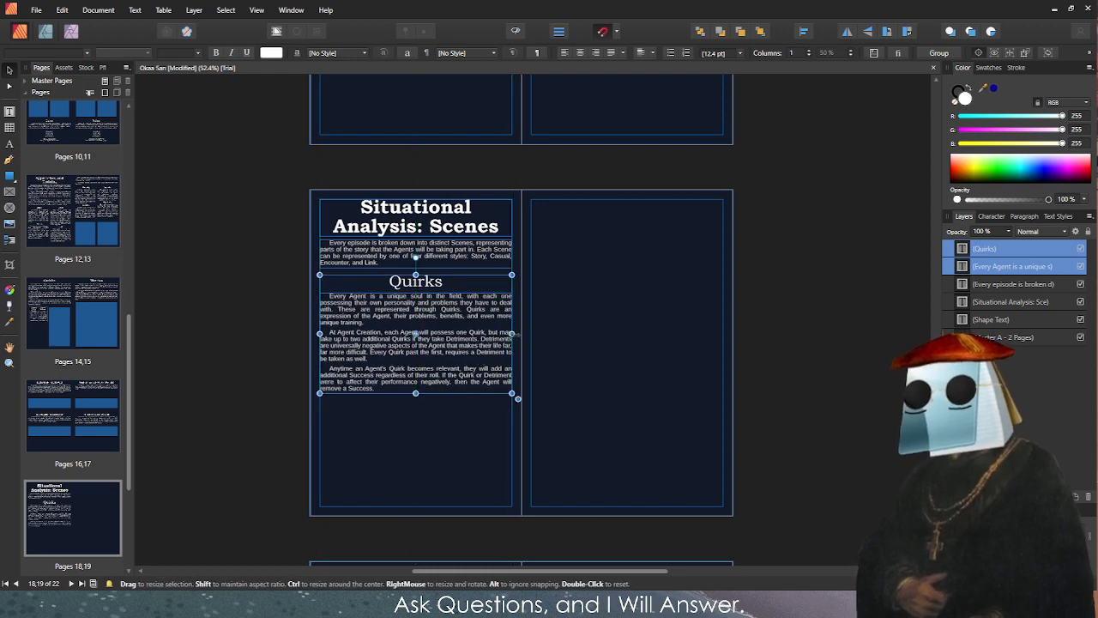
Narrow the pasted heading and body frames to a half-width column and extend the body frame to the page's lower margin.
{"action": "left_click_drag", "start_coordinate": [518, 398], "coordinate": [417, 455]}
{"action": "scroll", "coordinate": [334, 367], "scroll_direction": "up", "scroll_amount": 2, "text": "ctrl"}
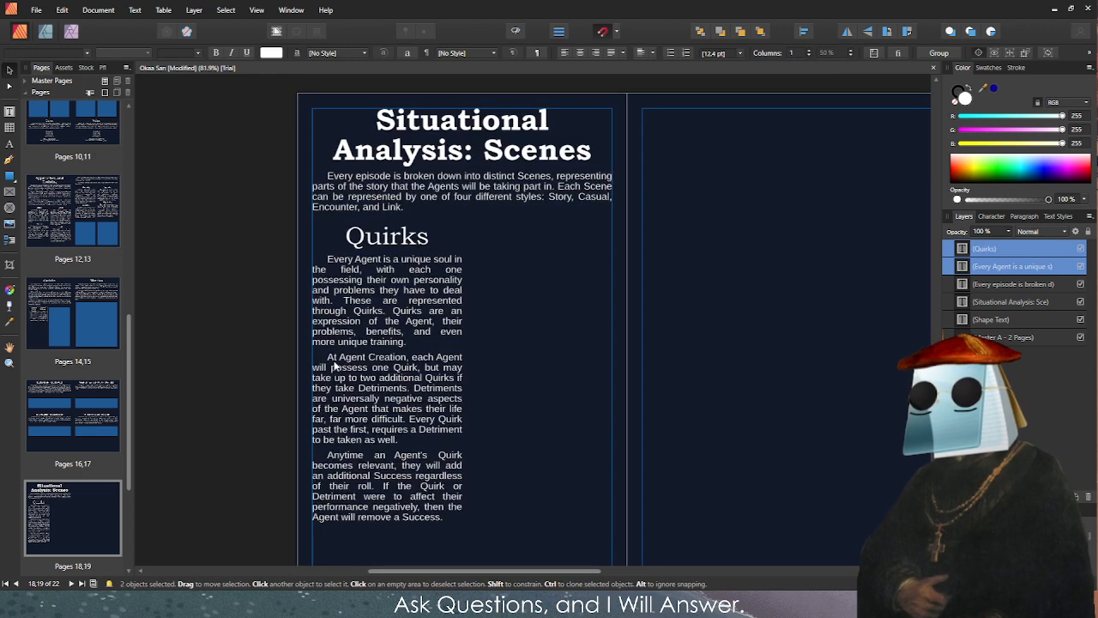
{"action": "scroll", "coordinate": [334, 367], "scroll_direction": "down", "scroll_amount": 3}
{"action": "scroll", "coordinate": [464, 412], "scroll_direction": "up", "scroll_amount": 1, "text": "ctrl"}
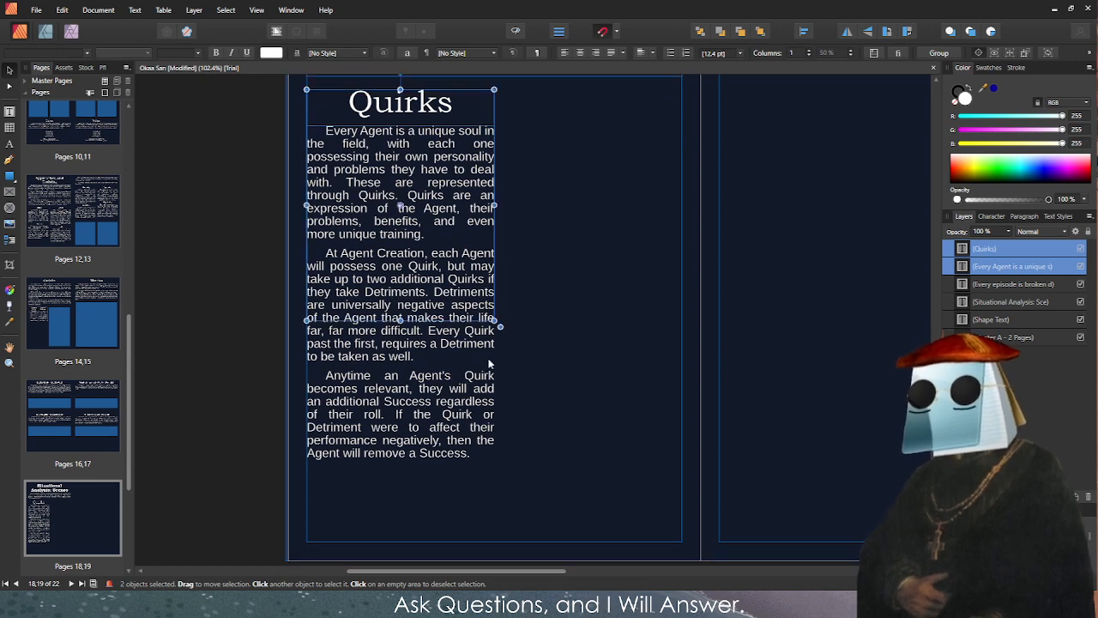
{"action": "left_click", "coordinate": [402, 322]}
{"action": "left_click_drag", "start_coordinate": [400, 320], "coordinate": [400, 541]}
{"action": "left_click", "coordinate": [254, 429]}
Adjust the Quirks body frame's text inset so only its right side keeps a small gap for the column.
{"action": "scroll", "coordinate": [444, 266], "scroll_direction": "up", "scroll_amount": 2}
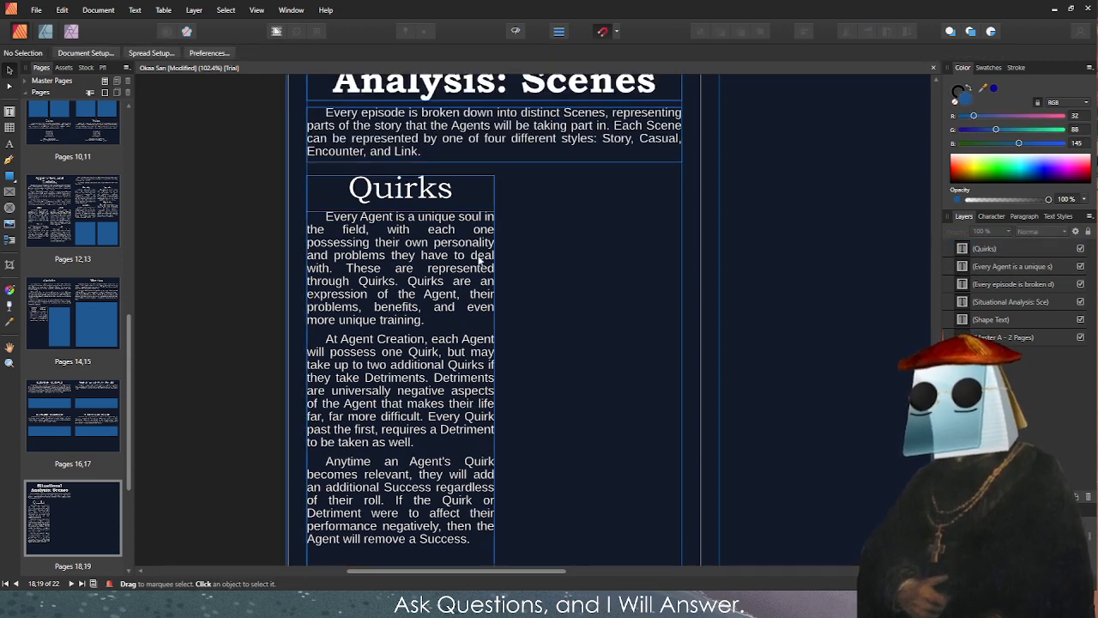
{"action": "left_click", "coordinate": [445, 266]}
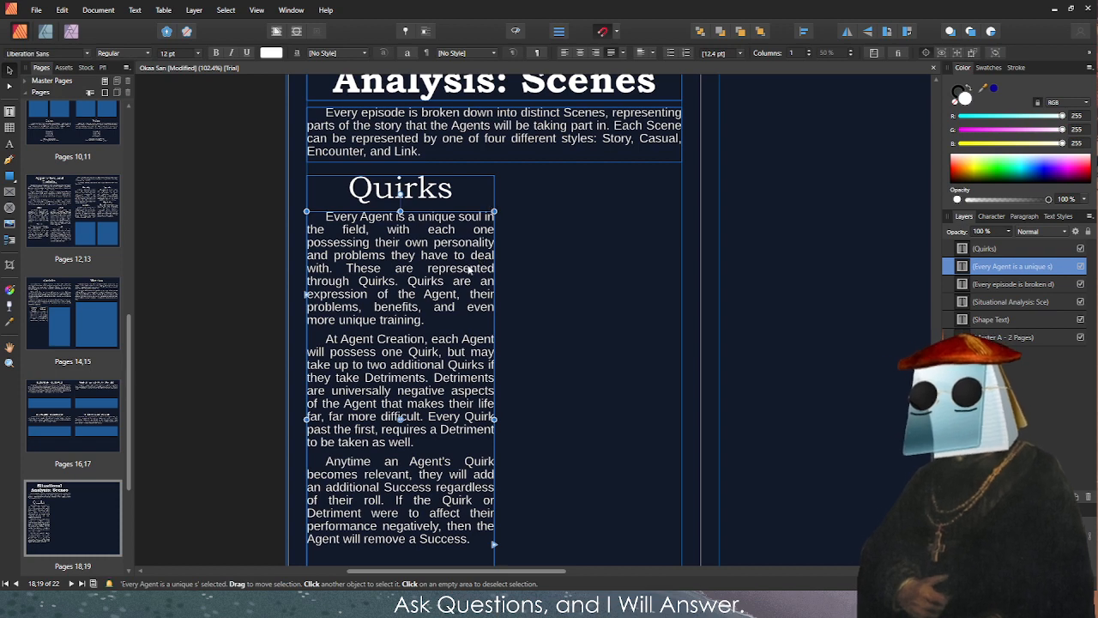
{"action": "left_click", "coordinate": [385, 268], "text": "shift"}
{"action": "left_click", "coordinate": [270, 280]}
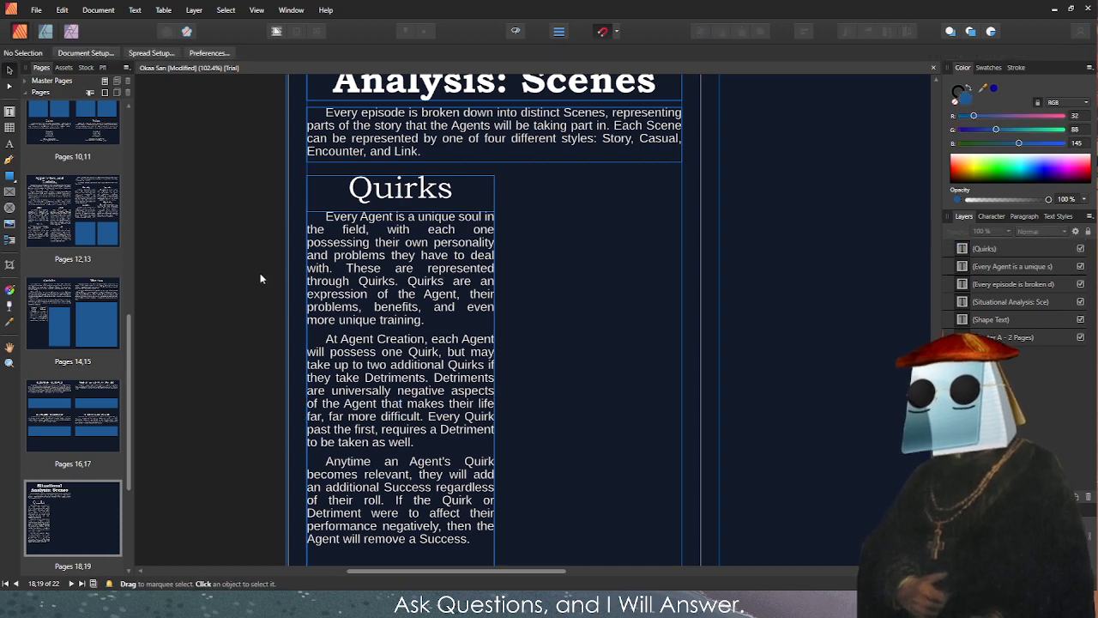
{"action": "left_click", "coordinate": [347, 285]}
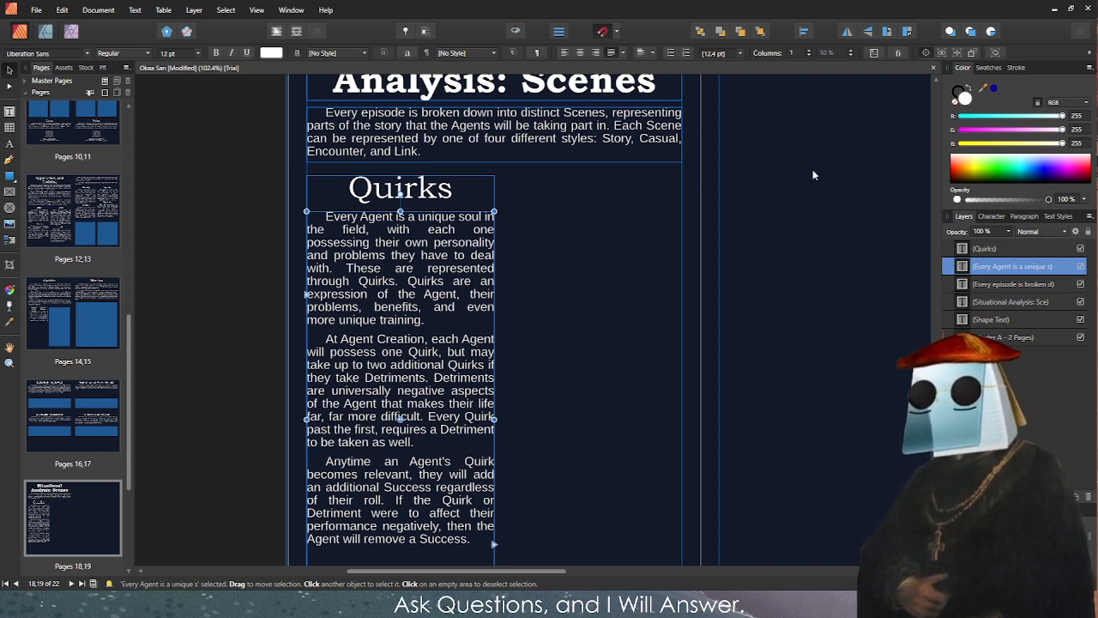
{"action": "key", "text": "ctrl+shift+v"}
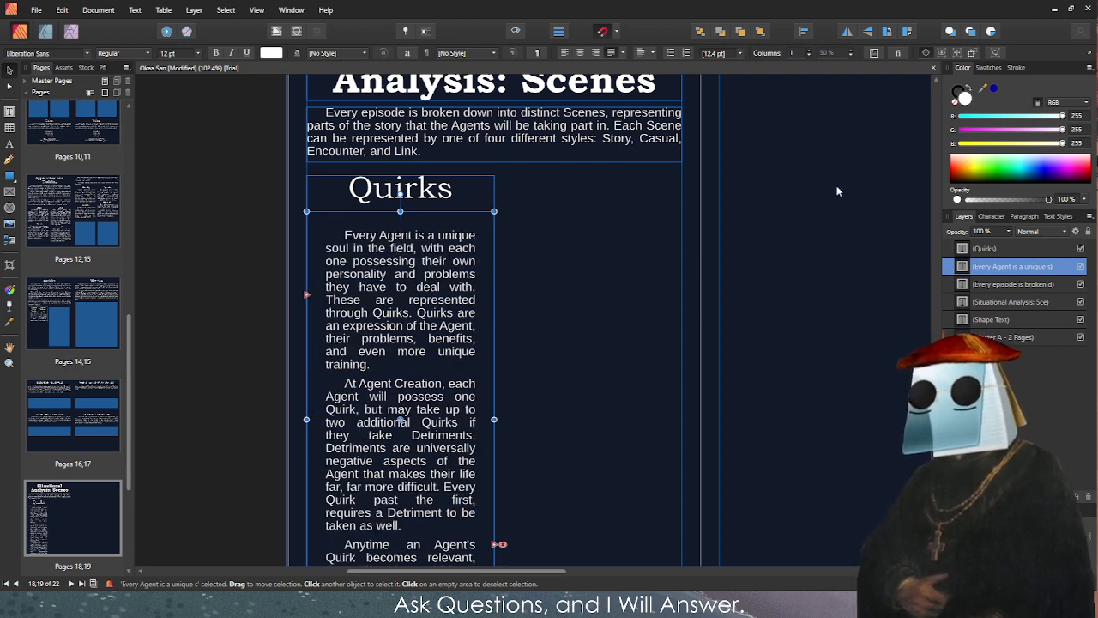
{"action": "key", "text": "ctrl+z"}
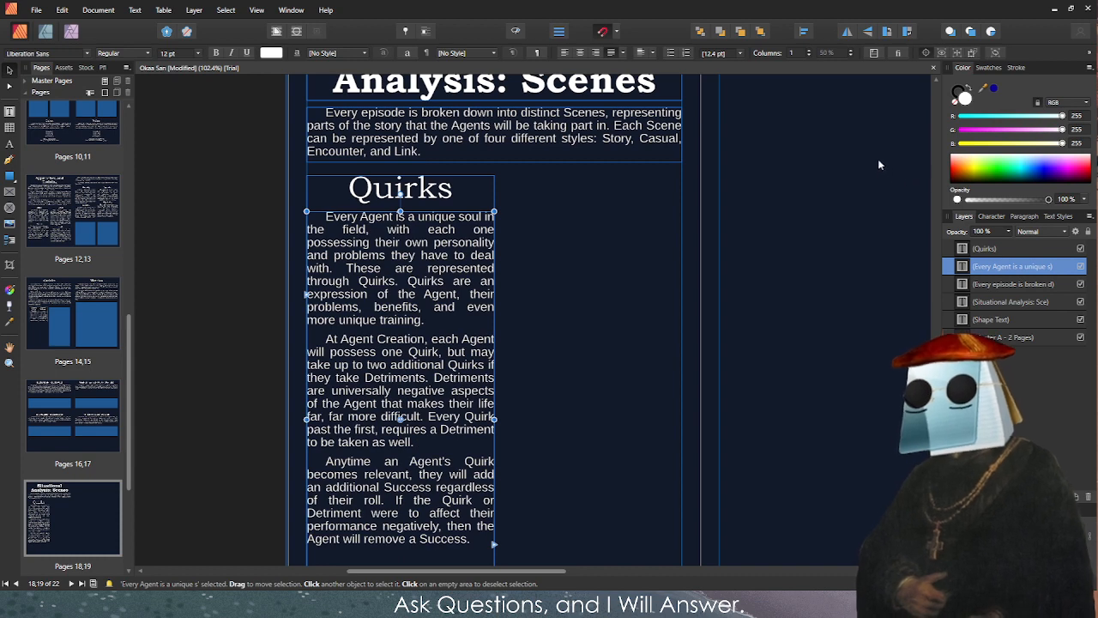
{"action": "key", "text": "ctrl+shift+z"}
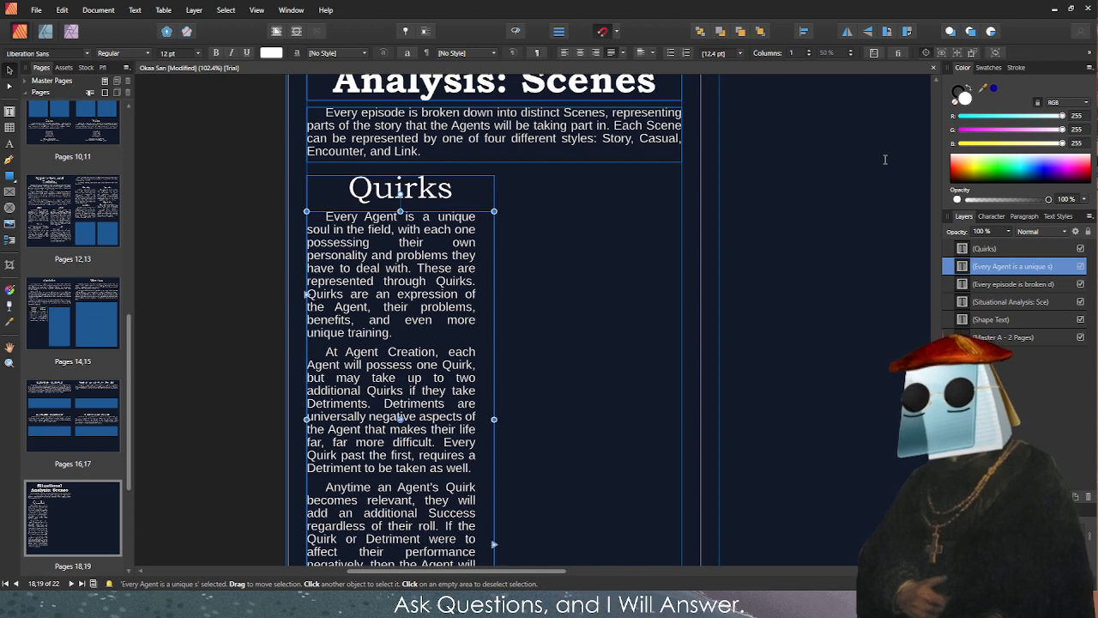
{"action": "key", "text": "ctrl+z"}
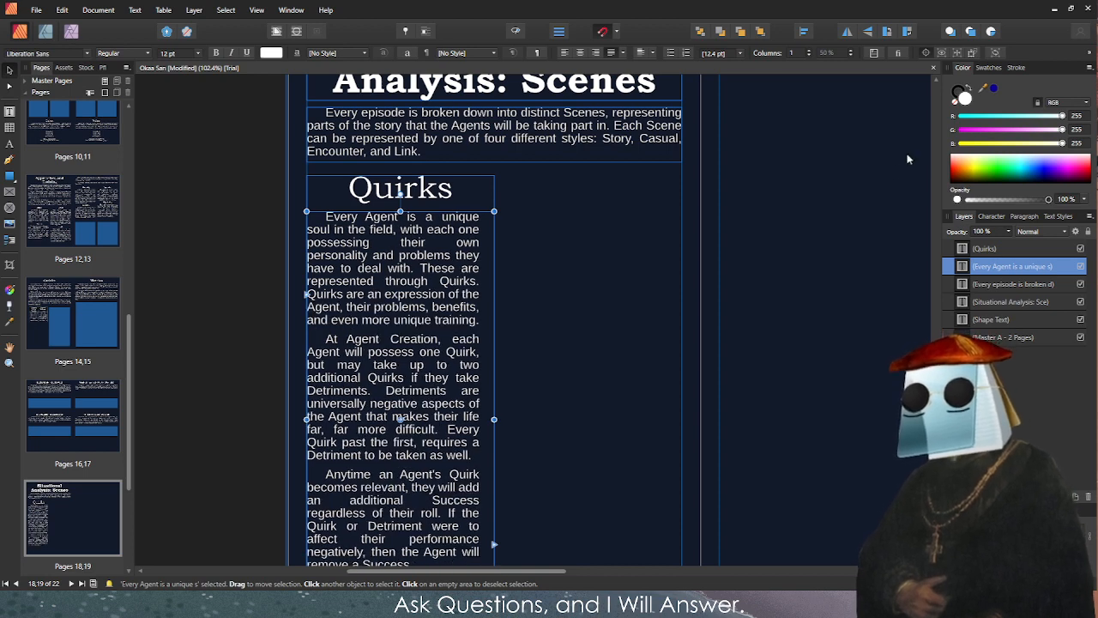
{"action": "key", "text": "ctrl+z"}
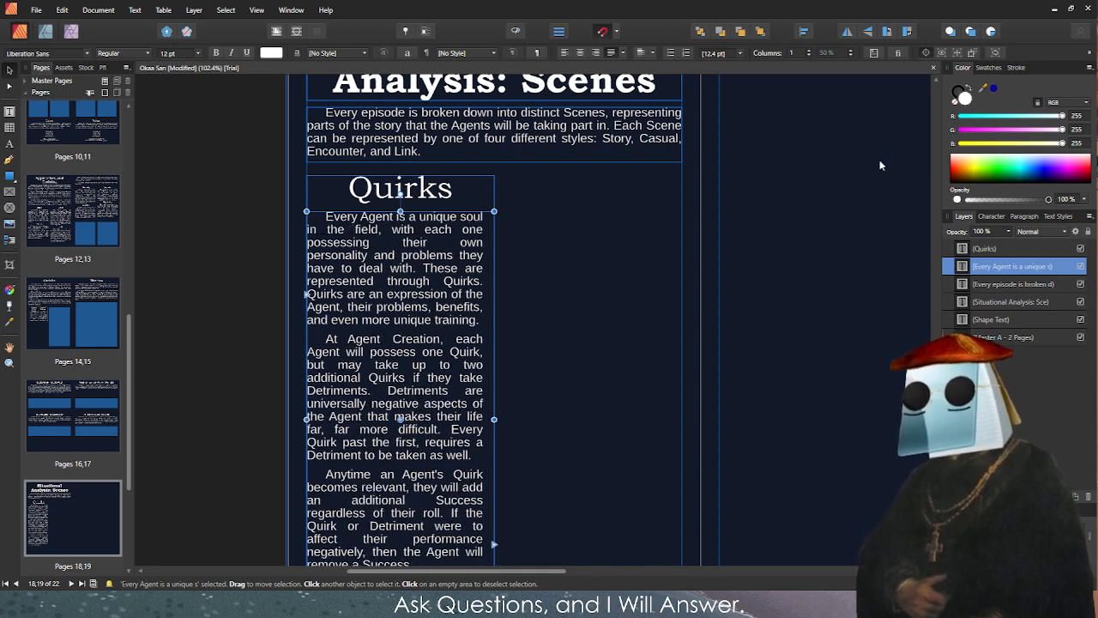
{"action": "left_click", "coordinate": [748, 195]}
{"action": "scroll", "coordinate": [653, 252], "scroll_direction": "down", "scroll_amount": 1}
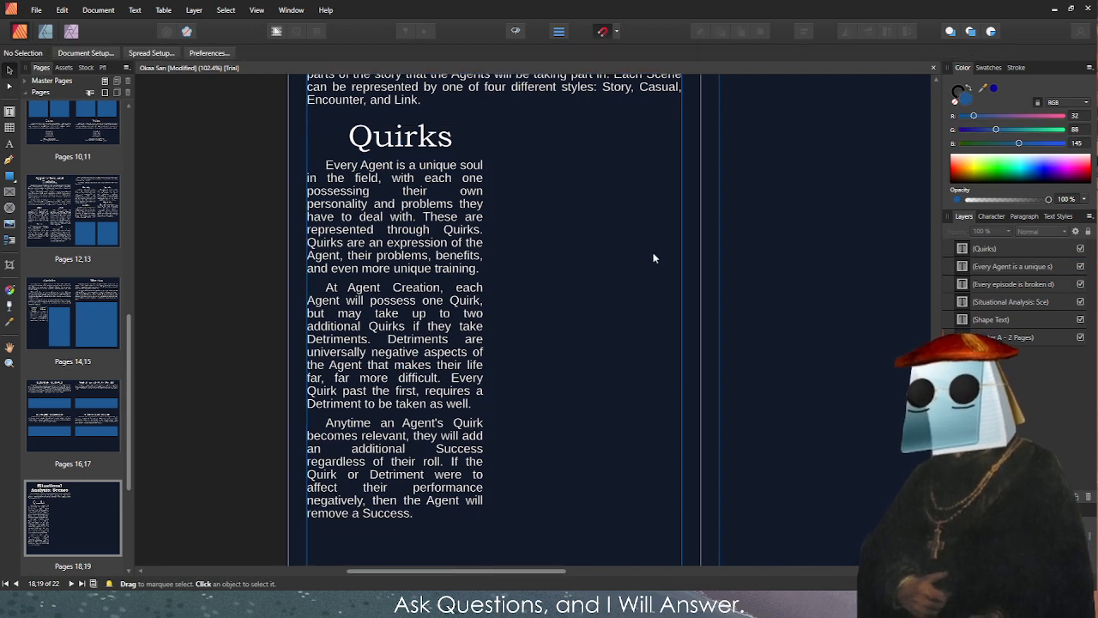
{"action": "left_click", "coordinate": [472, 194]}
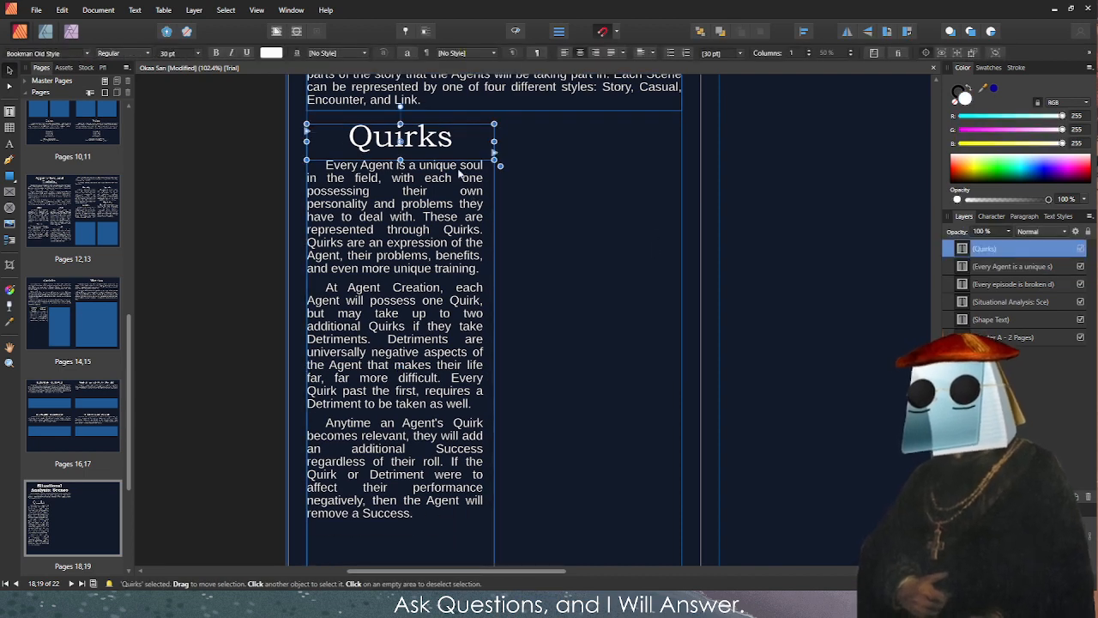
{"action": "left_click", "coordinate": [460, 174]}
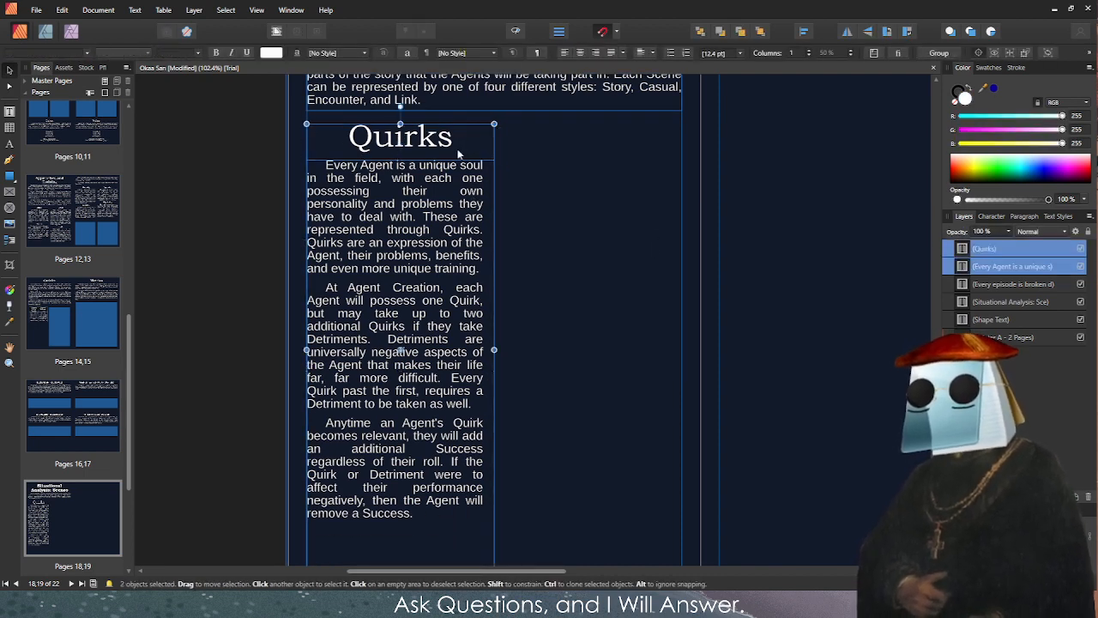
{"action": "left_click", "coordinate": [221, 326]}
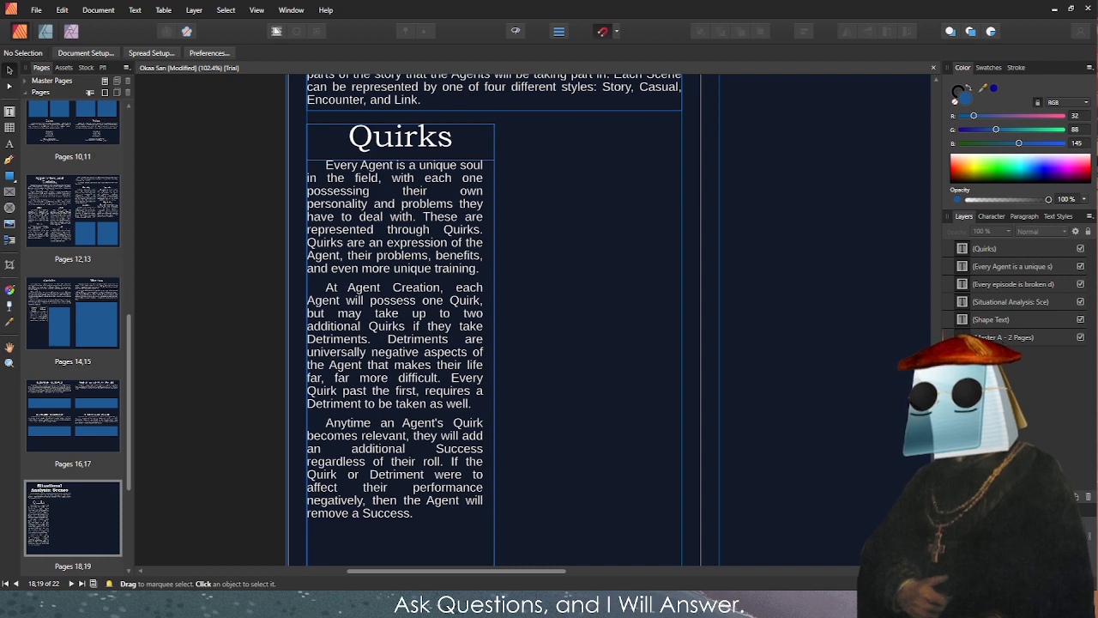
Replace the pasted Quirks heading on page 18 with "Casual Scenes".
{"action": "left_click", "coordinate": [399, 142]}
{"action": "double_click", "coordinate": [399, 141]}
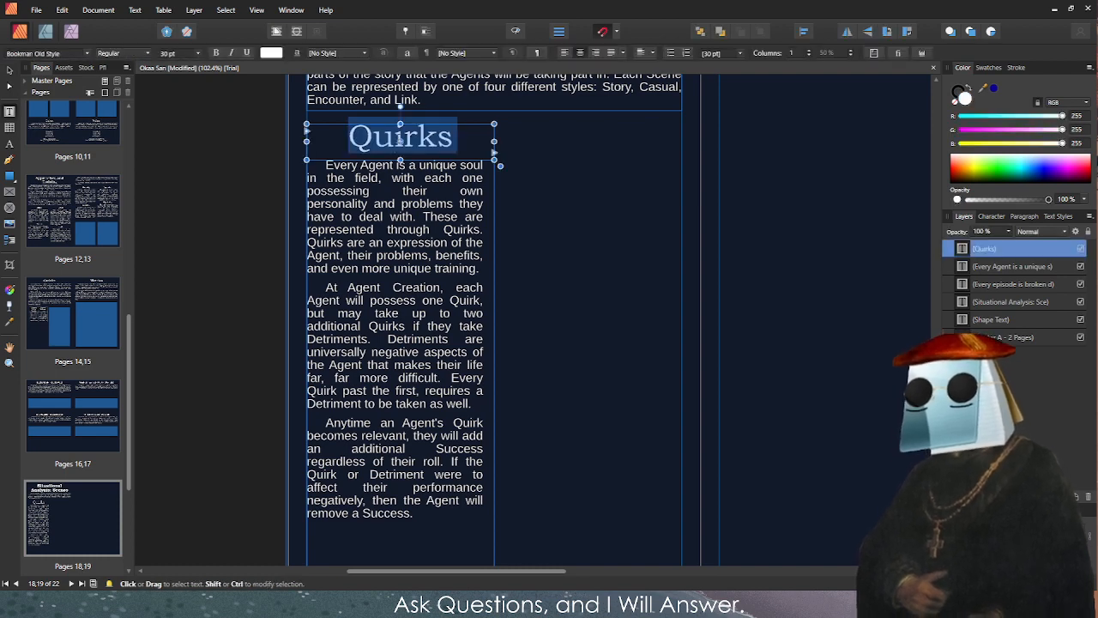
{"action": "triple_click", "coordinate": [398, 141]}
{"action": "type", "text": "Casual"}
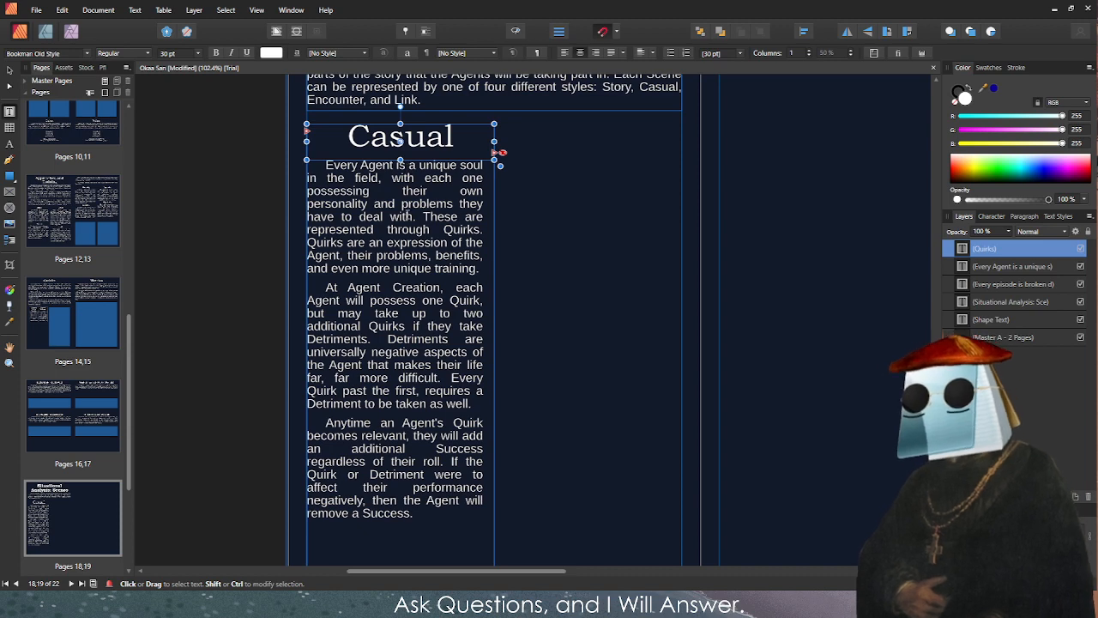
{"action": "key", "text": "Escape"}
{"action": "key", "text": "v"}
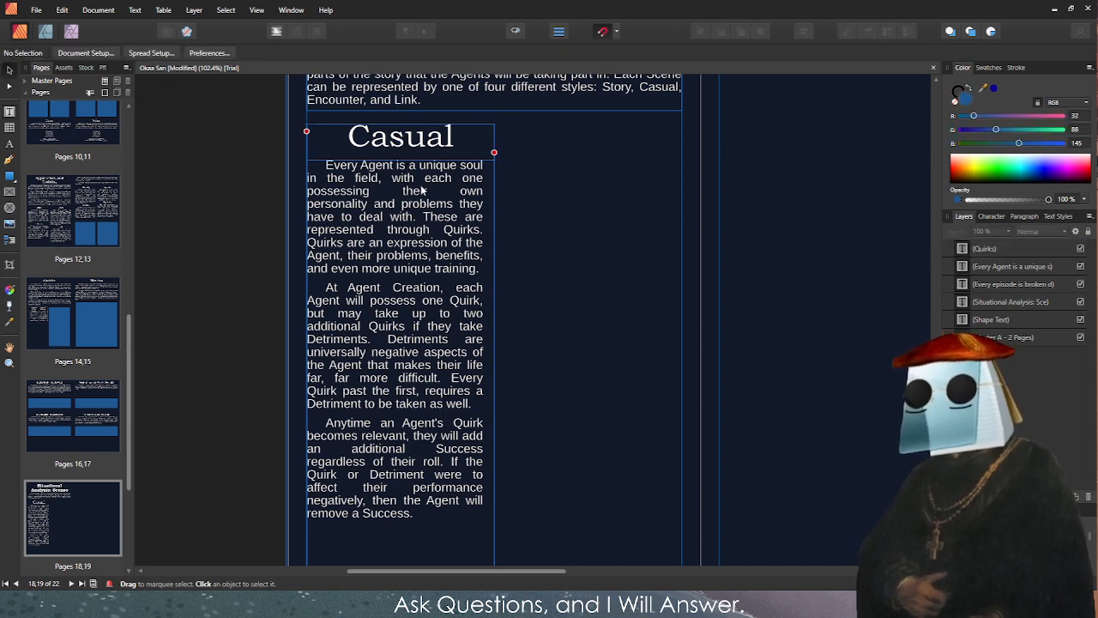
Shorten the body frame and move it down to the lower margin, leaving room for a taller heading.
{"action": "scroll", "coordinate": [429, 206], "scroll_direction": "down", "scroll_amount": 2}
{"action": "left_click", "coordinate": [438, 226]}
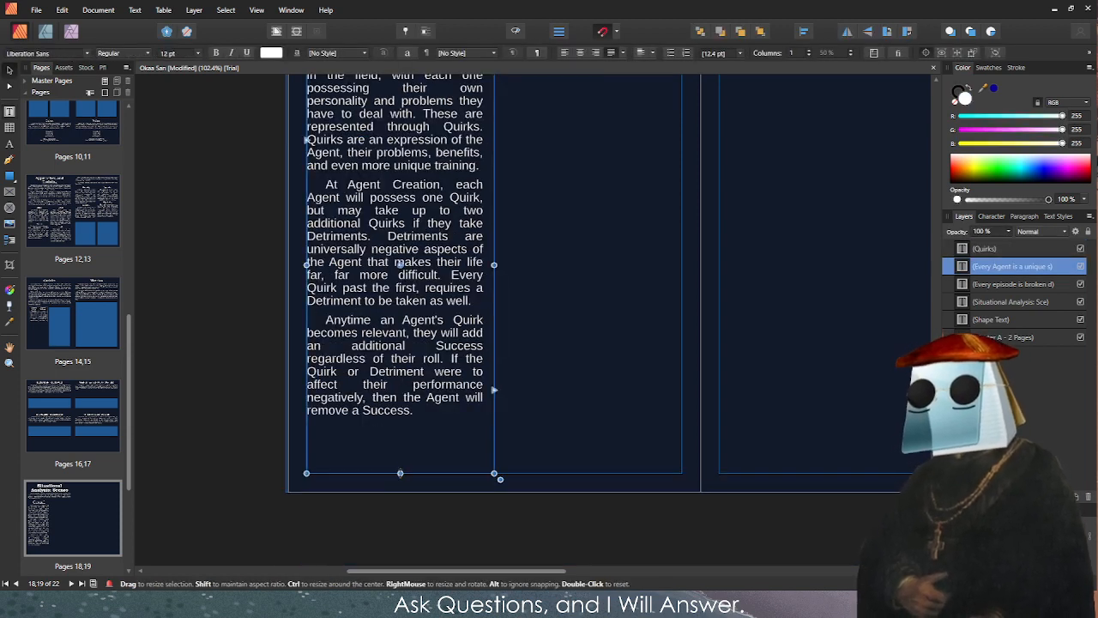
{"action": "left_click_drag", "start_coordinate": [399, 473], "coordinate": [400, 422]}
{"action": "left_click_drag", "start_coordinate": [397, 377], "coordinate": [397, 427]}
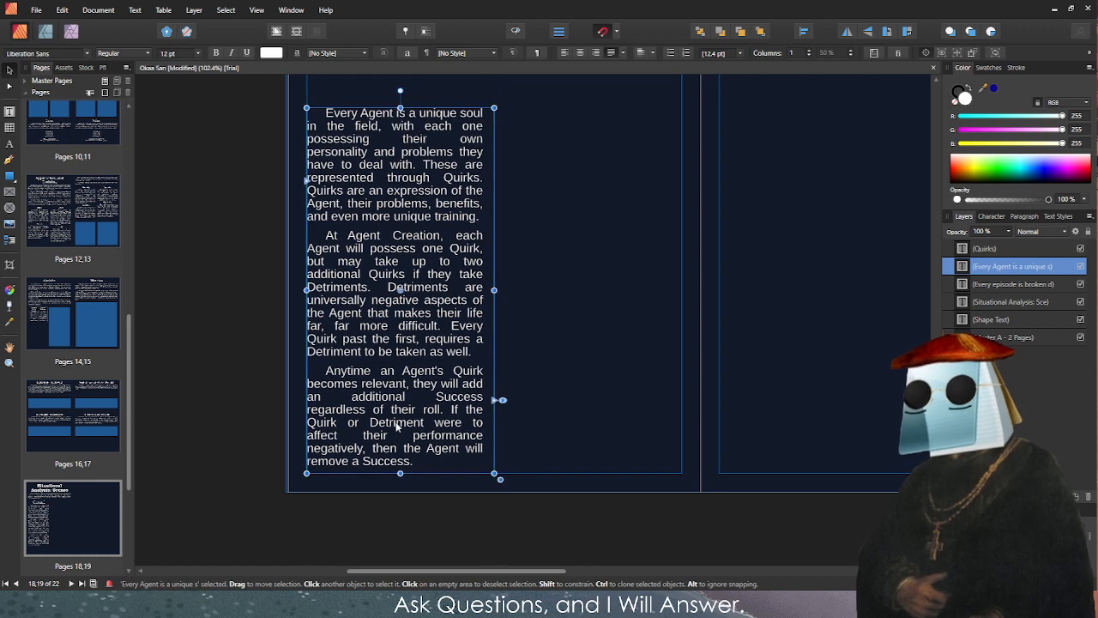
Extend the heading frame to show both lines of "Casual Scenes" and move the body frame up directly beneath it.
{"action": "scroll", "coordinate": [398, 427], "scroll_direction": "up", "scroll_amount": 3}
{"action": "left_click", "coordinate": [400, 174]}
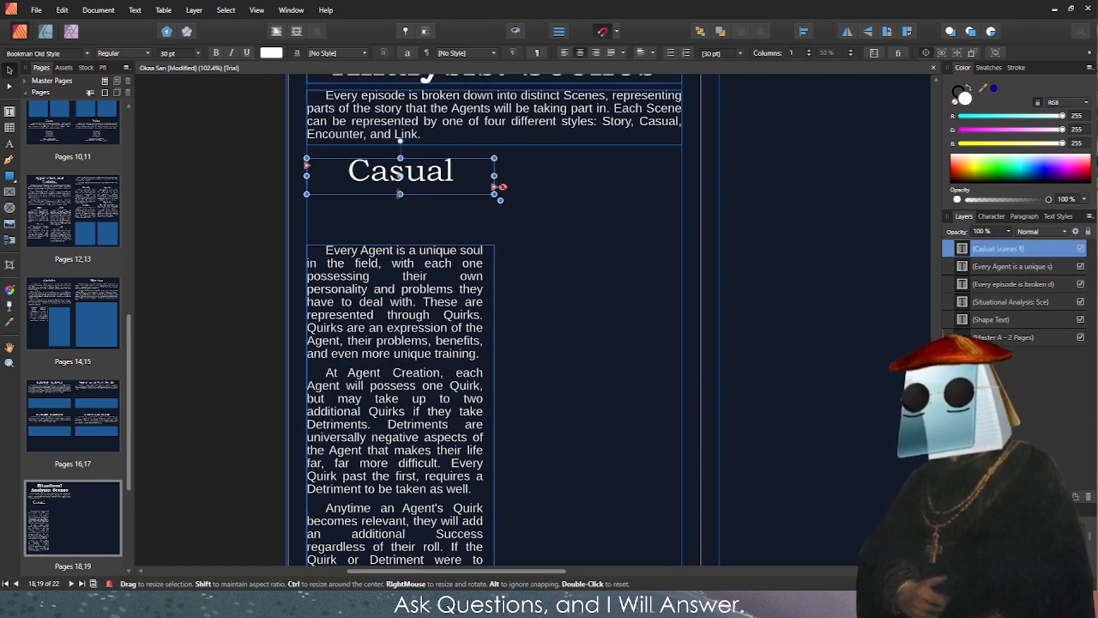
{"action": "left_click_drag", "start_coordinate": [400, 194], "coordinate": [399, 222]}
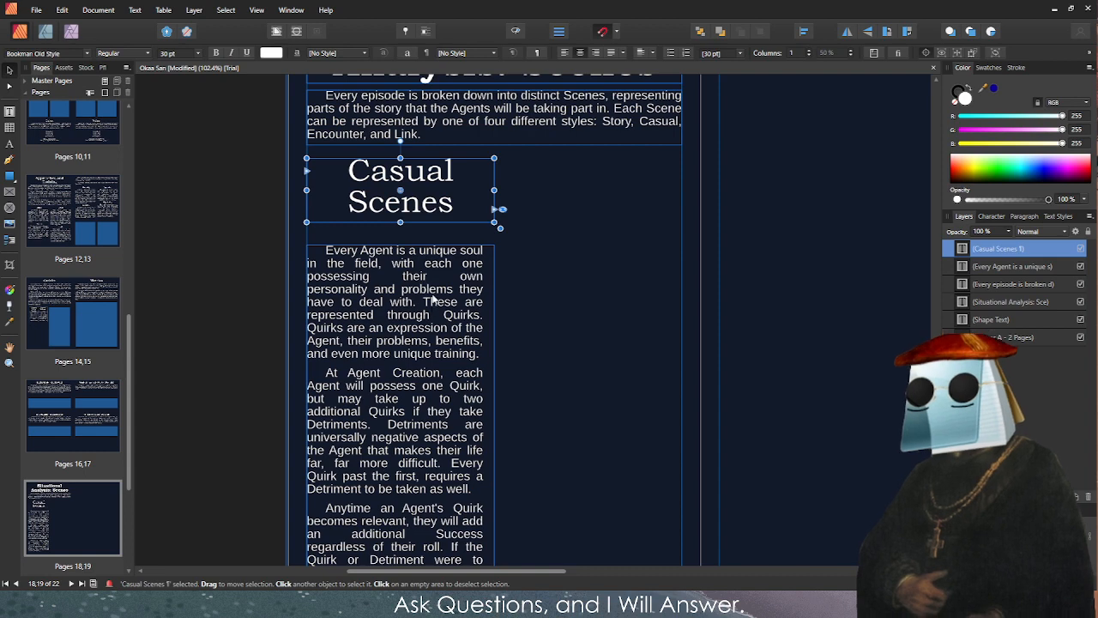
{"action": "left_click", "coordinate": [460, 289]}
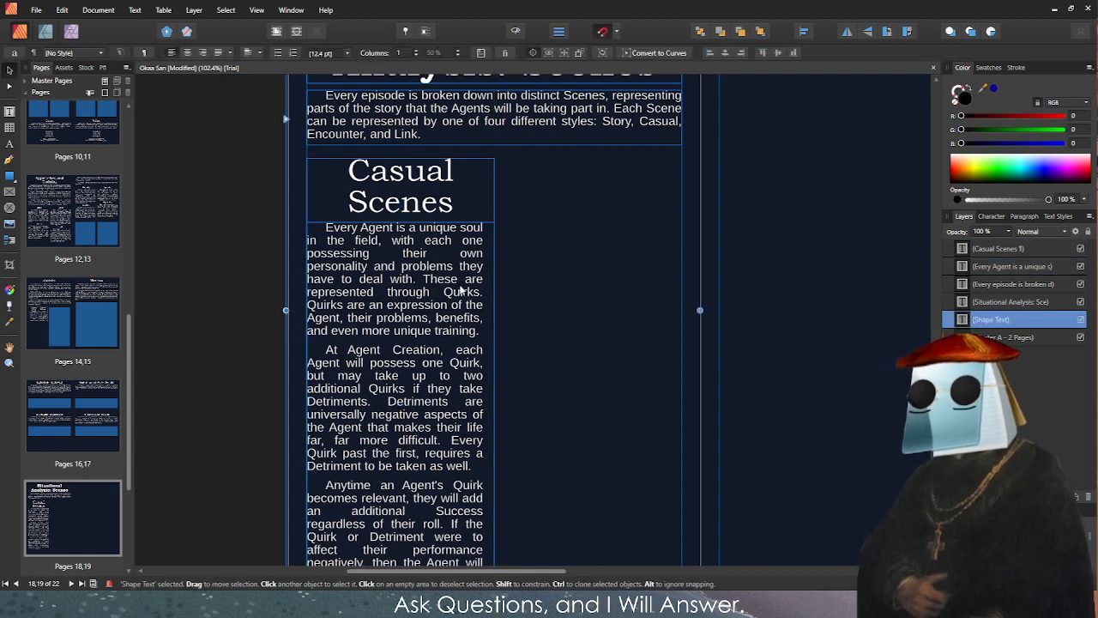
{"action": "left_click", "coordinate": [447, 298]}
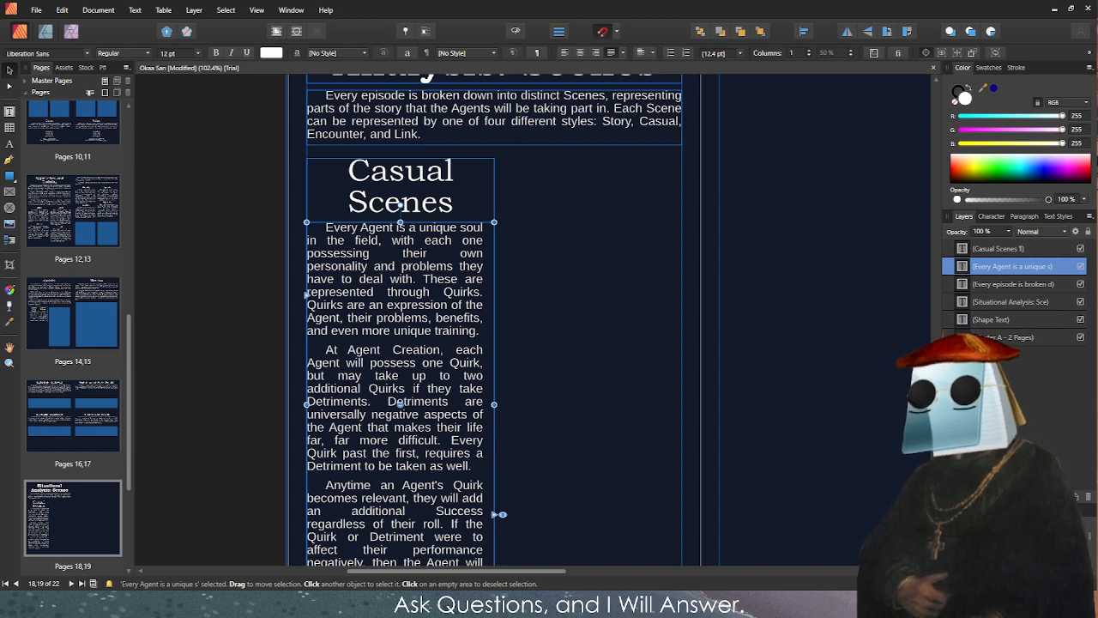
Replace the old Quirks paragraphs in the body frame with the copied Casual Scenes text.
{"action": "left_click_drag", "start_coordinate": [330, 233], "coordinate": [414, 469]}
{"action": "key", "text": "ctrl+v"}
{"action": "scroll", "coordinate": [426, 433], "scroll_direction": "up", "scroll_amount": 3}
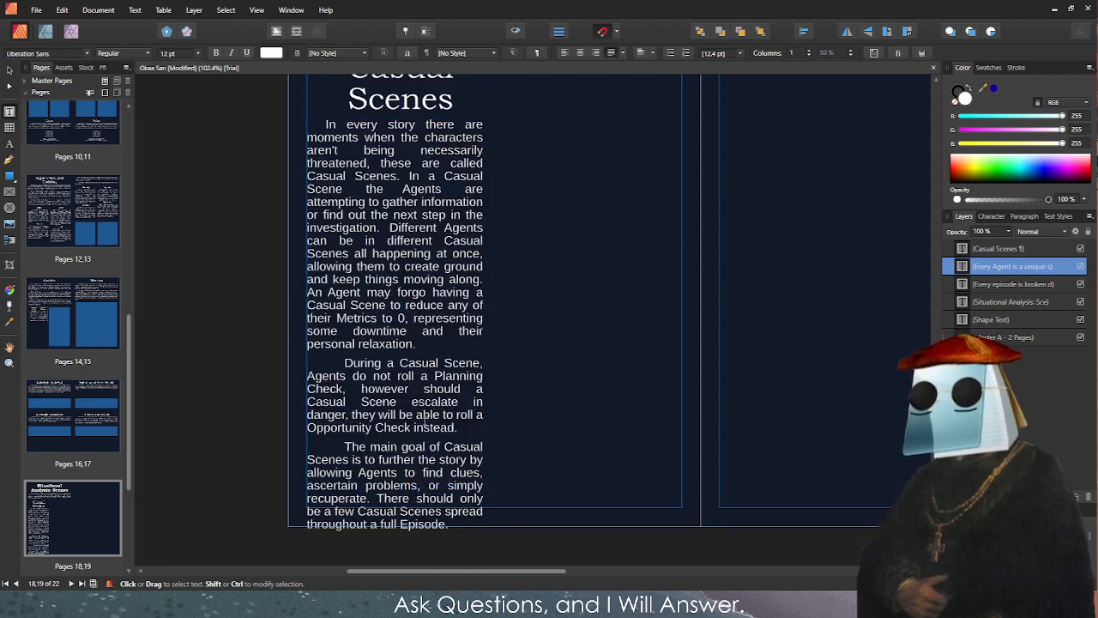
Shorten the Casual Scenes body frame so it ends after the first paragraph, at "personal relaxation".
{"action": "scroll", "coordinate": [486, 338], "scroll_direction": "down", "scroll_amount": 2}
{"action": "left_click_drag", "start_coordinate": [400, 486], "coordinate": [401, 357]}
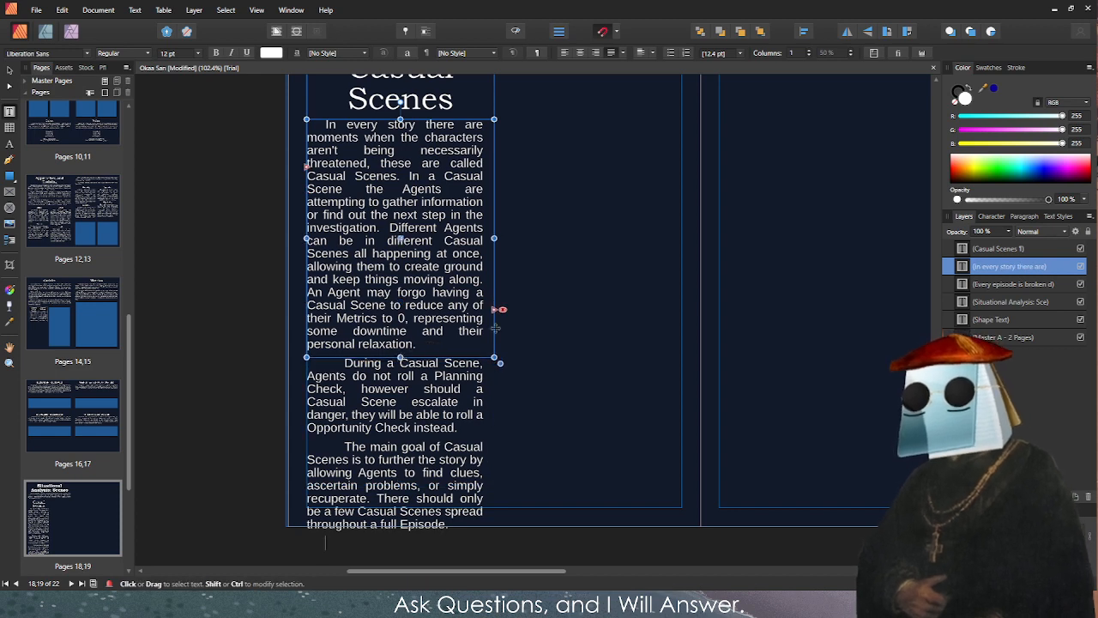
{"action": "scroll", "coordinate": [493, 326], "scroll_direction": "up", "scroll_amount": 2}
{"action": "key", "text": "Escape"}
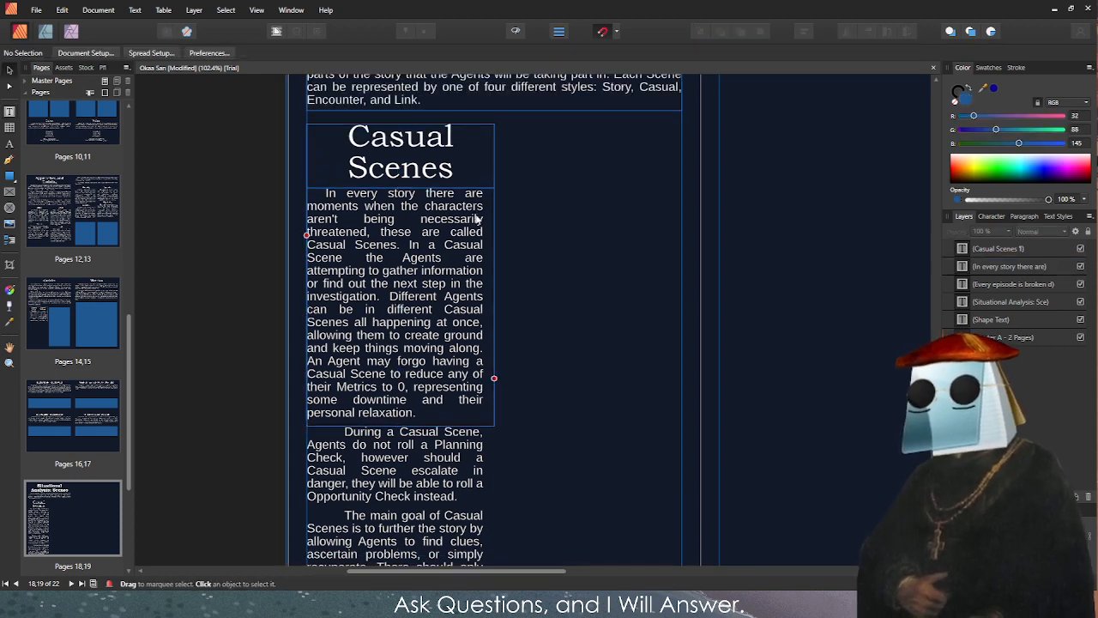
Duplicate the Casual Scenes body frame into the empty column beside it and clear all text from the copy.
{"action": "left_click", "coordinate": [473, 234]}
{"action": "mouse_move", "coordinate": [468, 233]}
{"action": "left_mouse_down"}
{"action": "mouse_move", "coordinate": [592, 244]}
{"action": "mouse_move", "coordinate": [655, 234]}
{"action": "left_mouse_up"}
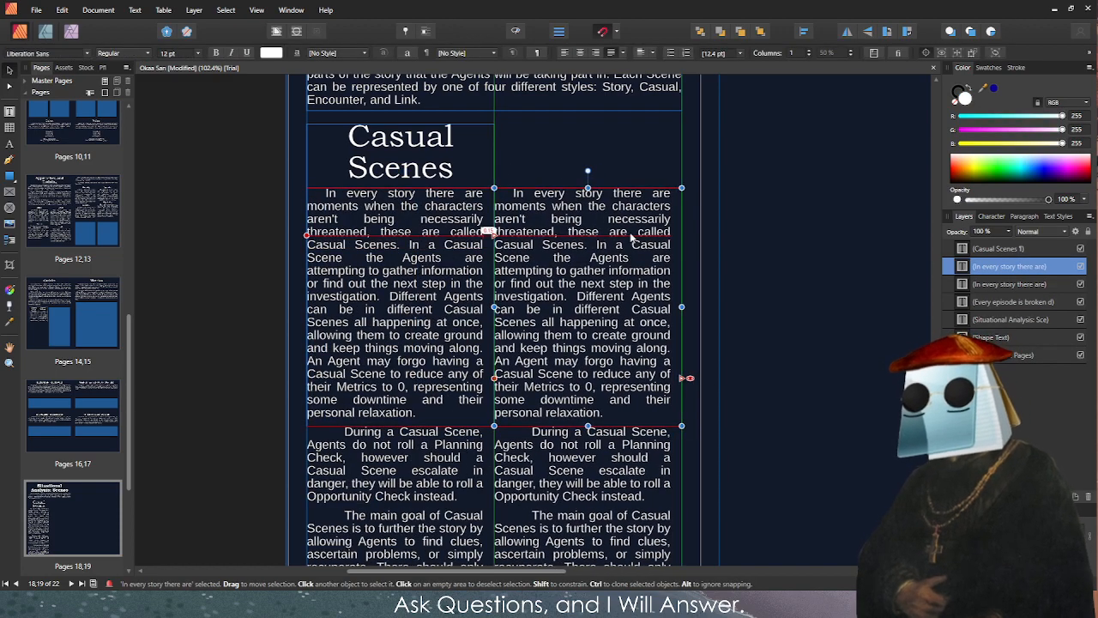
{"action": "double_click", "coordinate": [582, 375]}
{"action": "left_click", "coordinate": [542, 218]}
{"action": "key", "text": "ctrl+a"}
{"action": "key", "text": "Delete"}
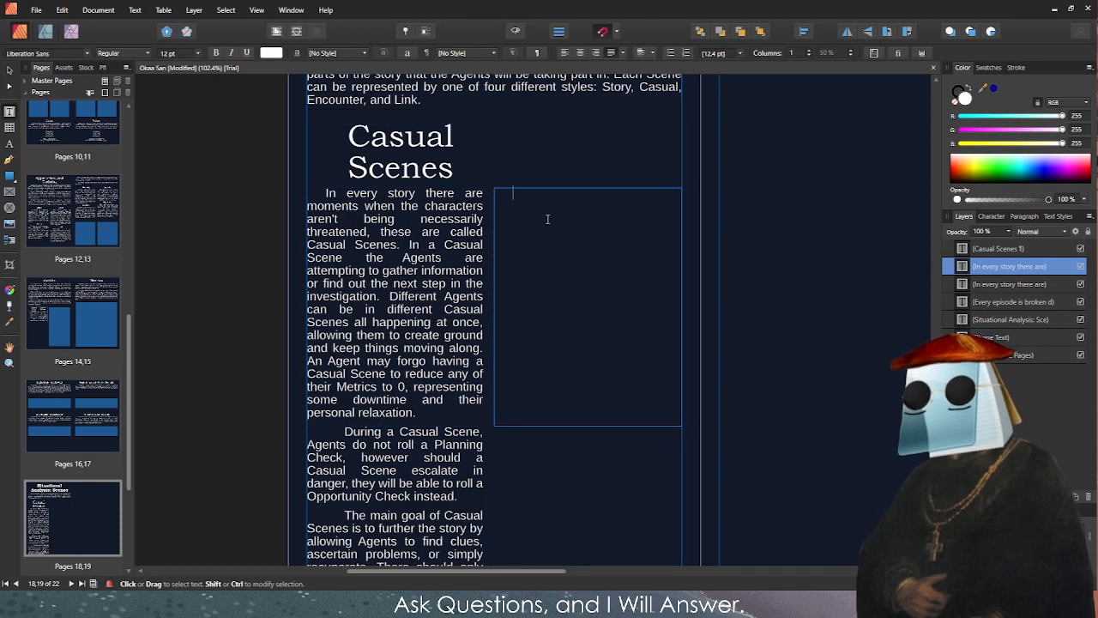
Link the first Casual Scenes body frame to the empty frame beside it so the overflowing paragraphs continue there.
{"action": "left_click", "coordinate": [464, 375]}
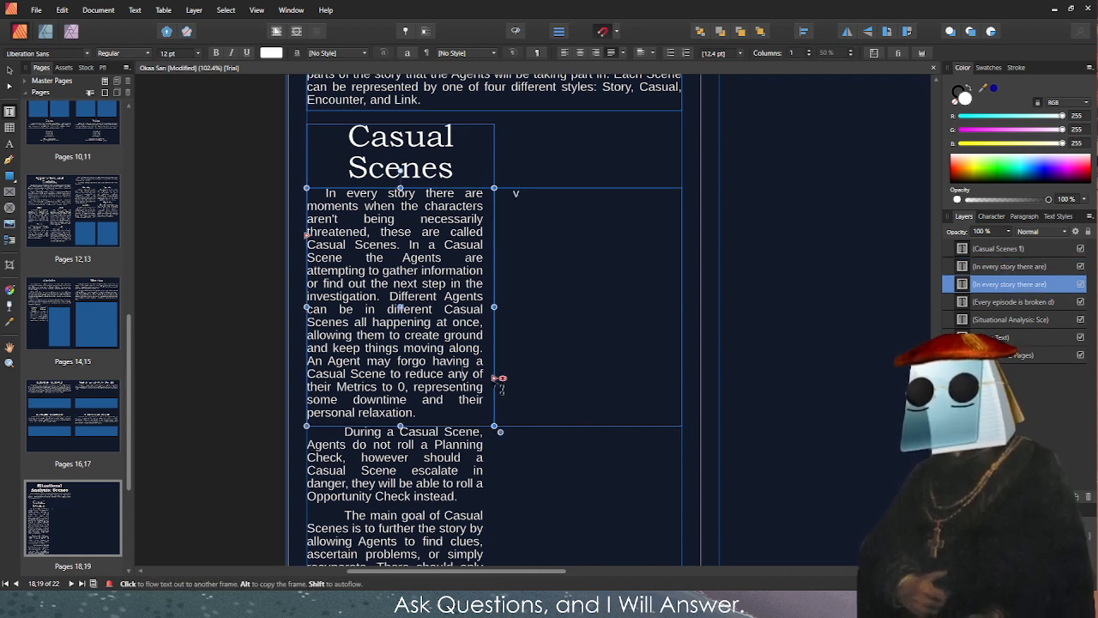
{"action": "mouse_move", "coordinate": [502, 381]}
{"action": "left_mouse_down"}
{"action": "mouse_move", "coordinate": [542, 247]}
{"action": "mouse_move", "coordinate": [505, 388]}
{"action": "left_mouse_up"}
{"action": "left_click", "coordinate": [503, 380]}
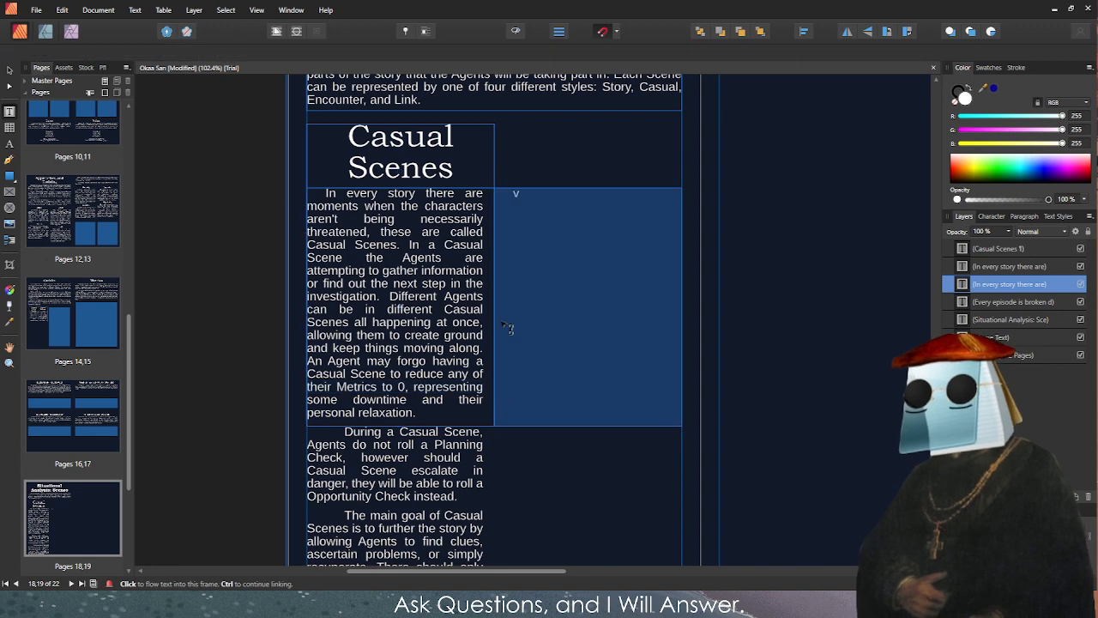
{"action": "left_click", "coordinate": [518, 200]}
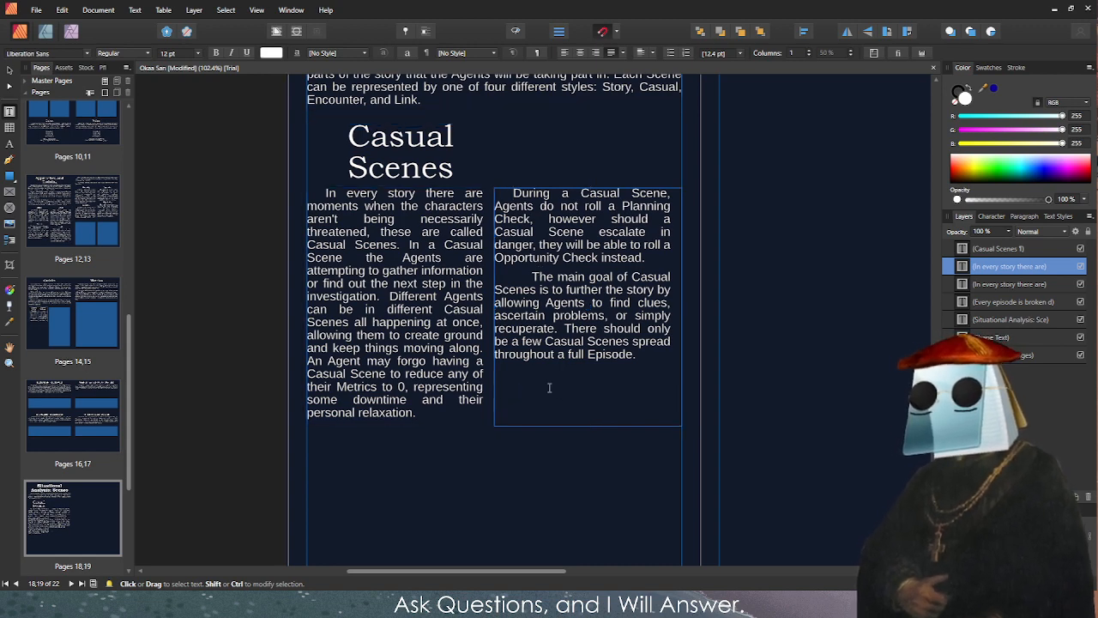
Remove the second column frame's right text inset and add a left inset to separate it from the first column.
{"action": "left_click", "coordinate": [581, 384]}
{"action": "key", "text": "Escape"}
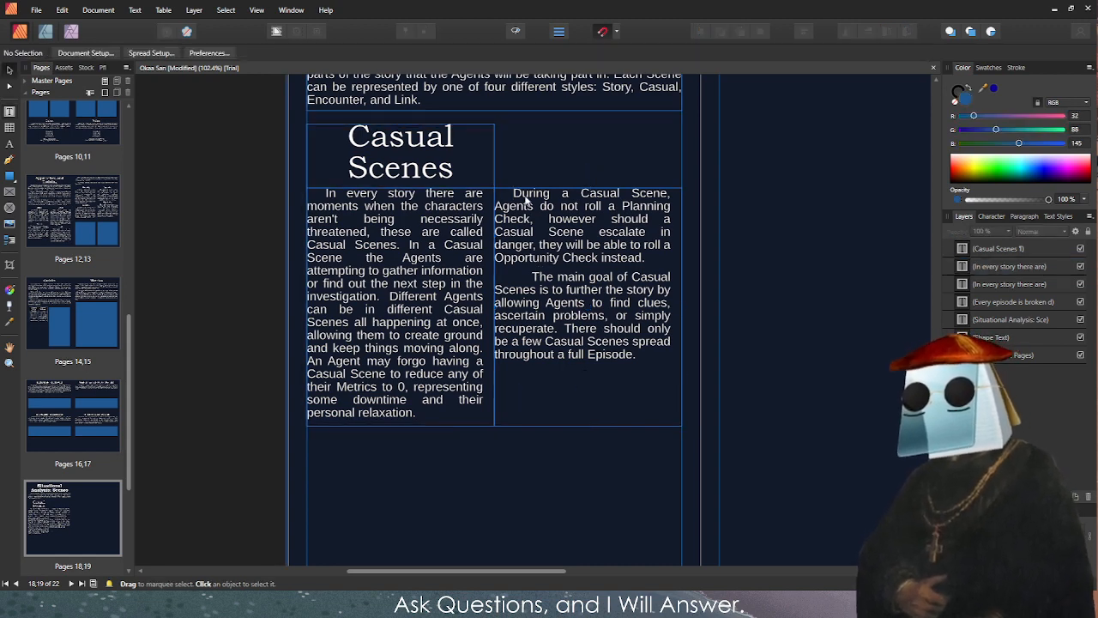
{"action": "left_click", "coordinate": [482, 206]}
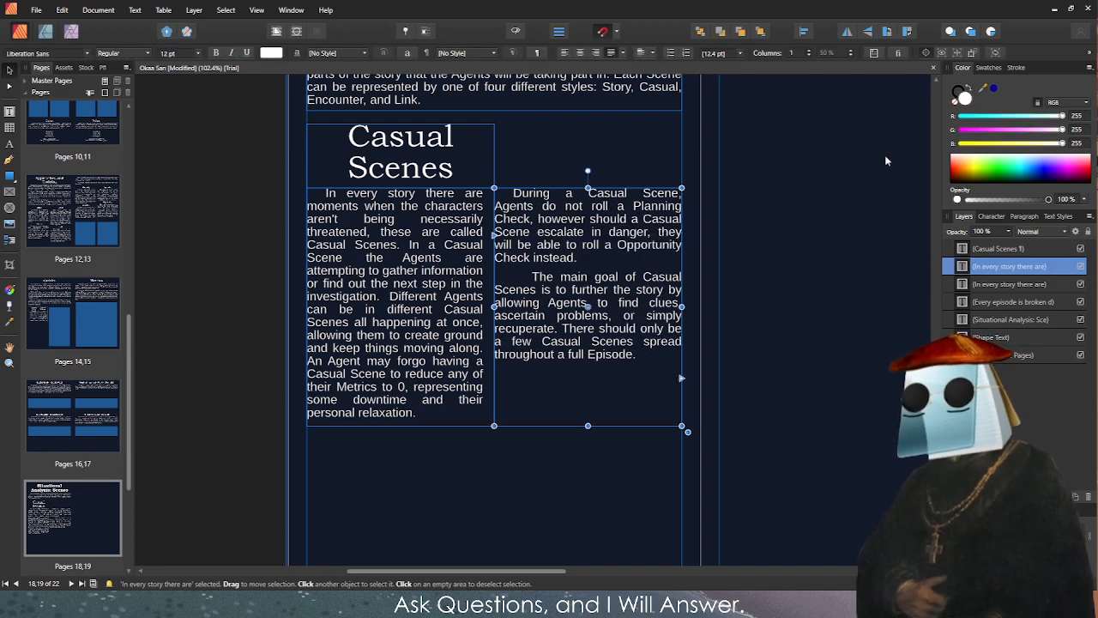
{"action": "left_click", "coordinate": [822, 153]}
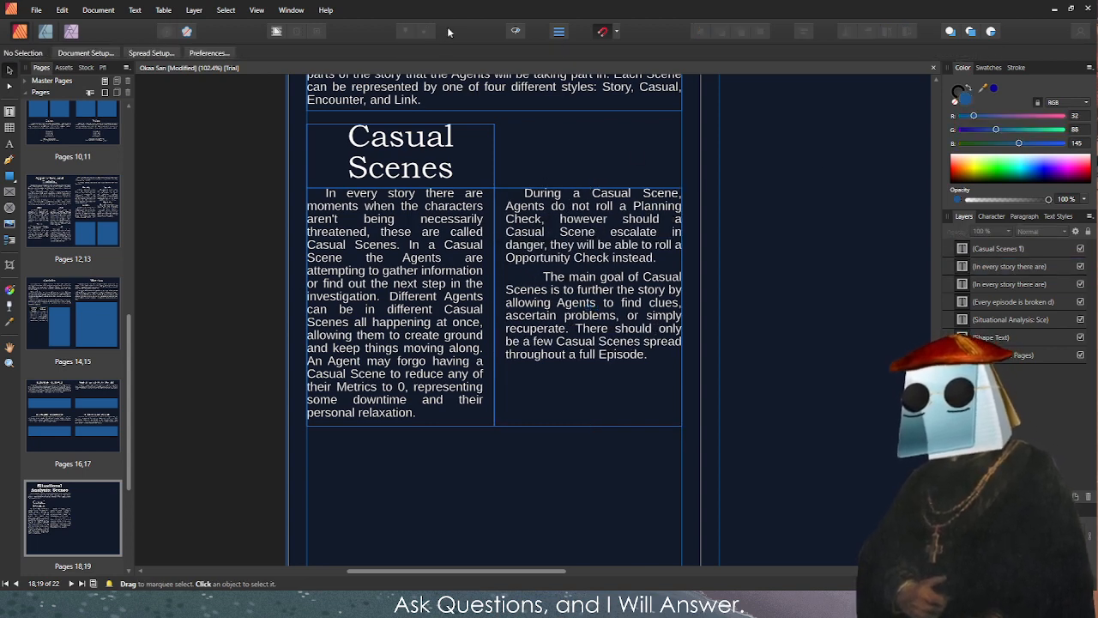
Widen the Casual Scenes heading frame across both columns and shorten it to fit one line.
{"action": "left_click", "coordinate": [491, 156]}
{"action": "left_click_drag", "start_coordinate": [495, 155], "coordinate": [687, 175]}
{"action": "left_click_drag", "start_coordinate": [495, 185], "coordinate": [495, 155]}
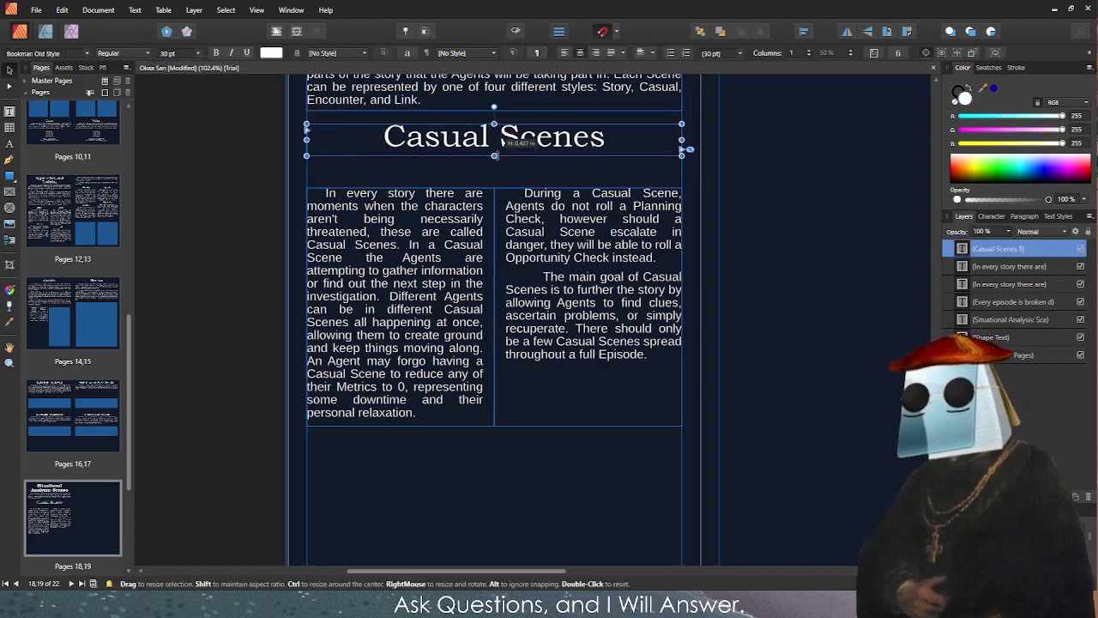
Move both Casual Scenes body frames up together so they sit directly beneath the heading.
{"action": "left_click", "coordinate": [480, 208]}
{"action": "left_click", "coordinate": [506, 209], "text": "shift"}
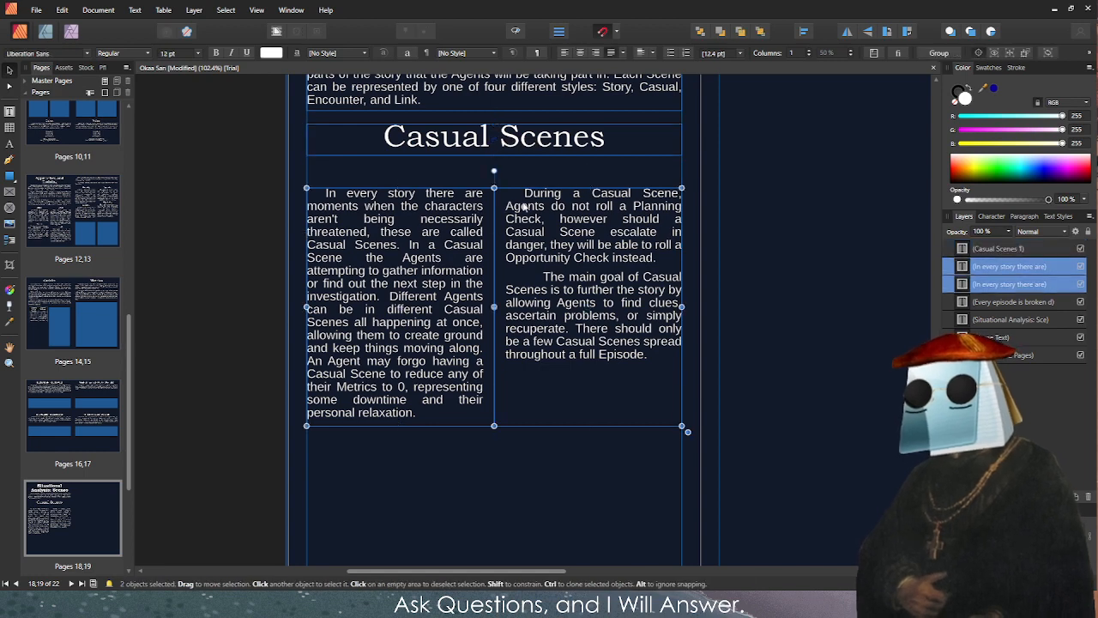
{"action": "left_click_drag", "start_coordinate": [506, 210], "coordinate": [506, 178]}
{"action": "left_click", "coordinate": [270, 230]}
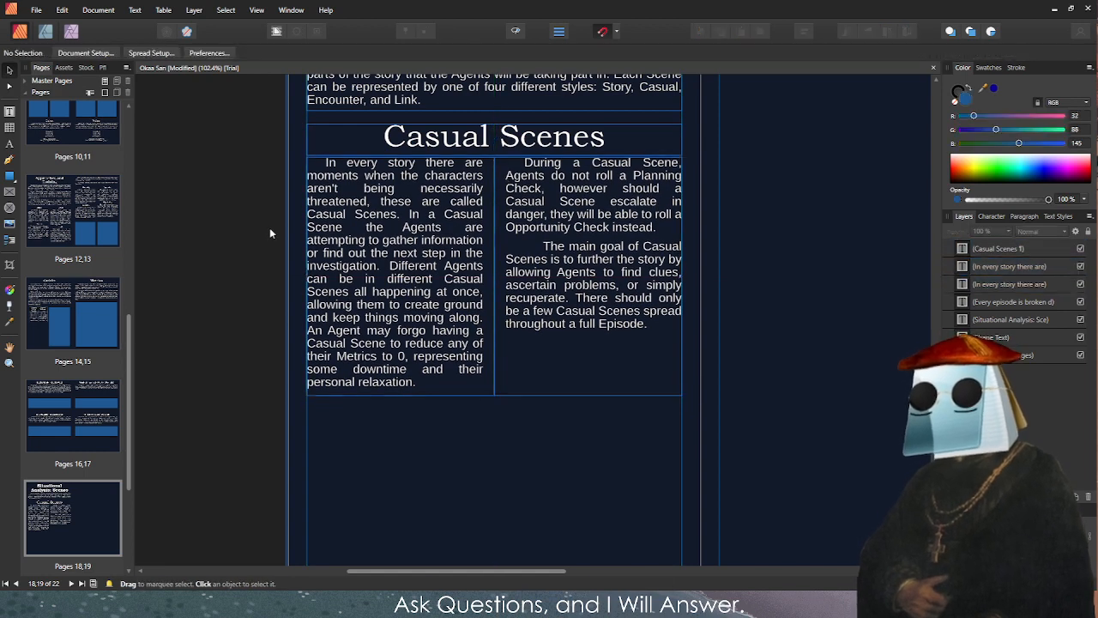
Duplicate the Casual Scenes heading and place the copy just below the two body columns.
{"action": "scroll", "coordinate": [515, 275], "scroll_direction": "down", "scroll_amount": 3}
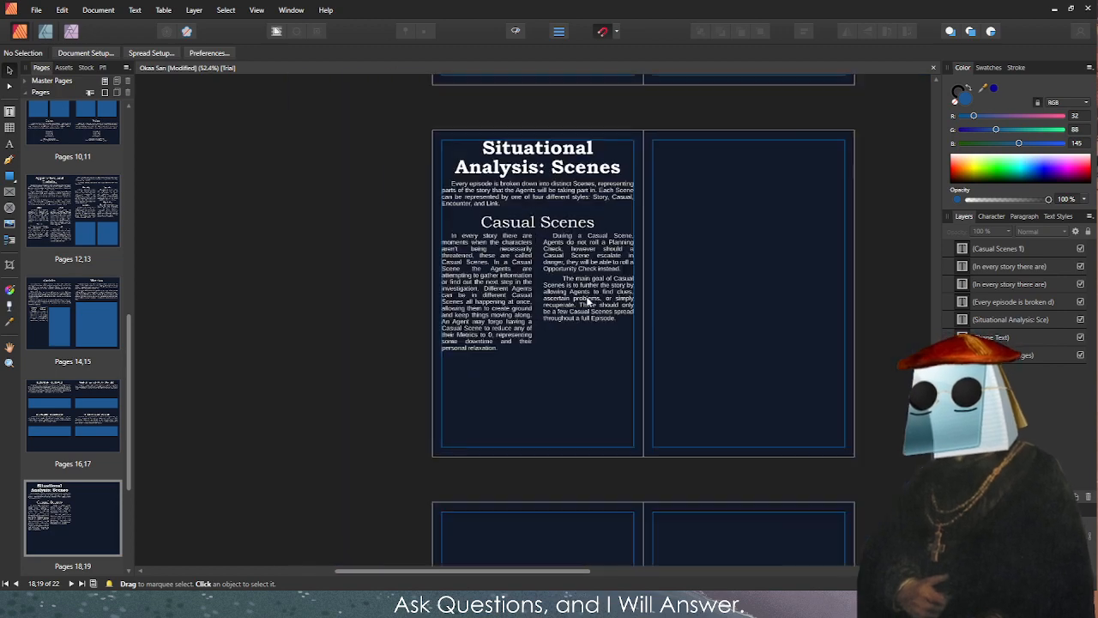
{"action": "scroll", "coordinate": [638, 326], "scroll_direction": "up", "scroll_amount": 3}
{"action": "scroll", "coordinate": [334, 373], "scroll_direction": "down", "scroll_amount": 3}
{"action": "scroll", "coordinate": [497, 252], "scroll_direction": "up", "scroll_amount": 2}
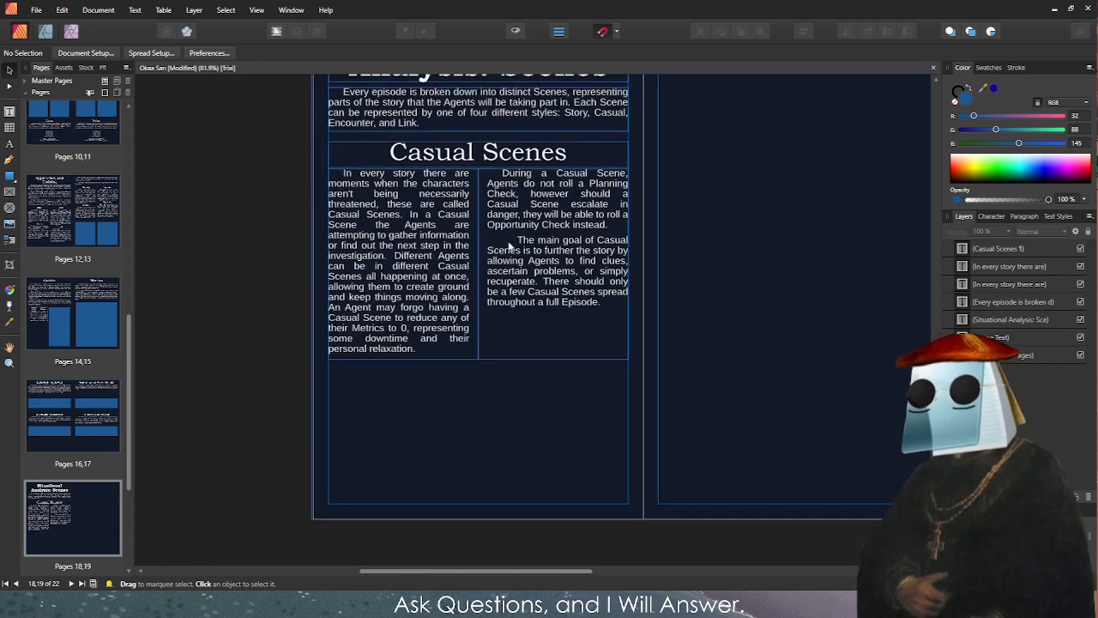
{"action": "left_click", "coordinate": [446, 216]}
{"action": "left_click", "coordinate": [512, 155]}
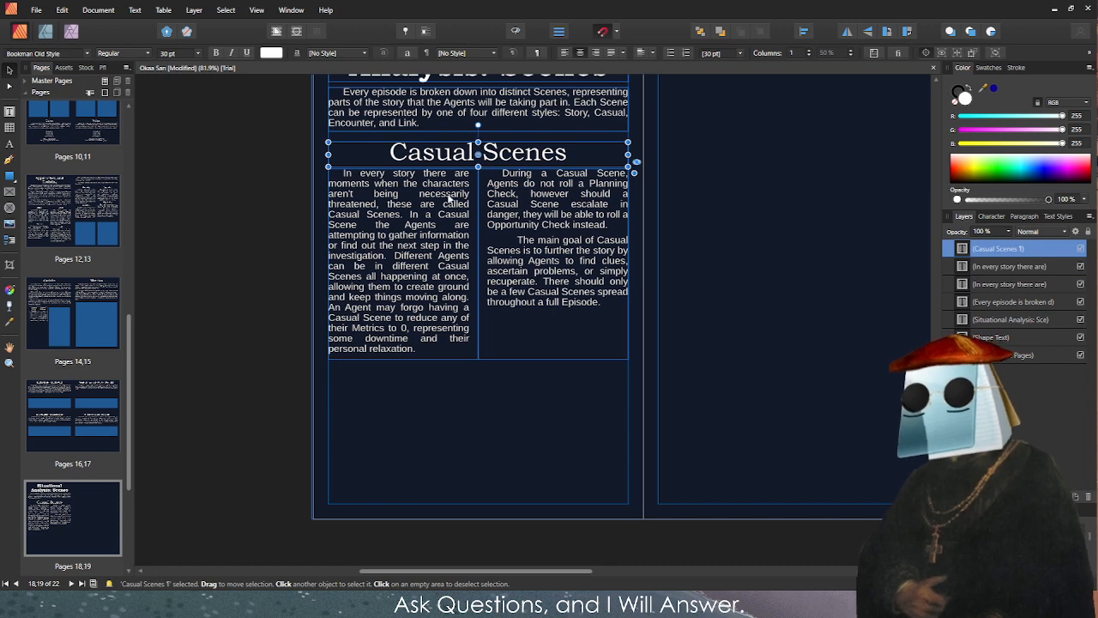
{"action": "mouse_move", "coordinate": [419, 159]}
{"action": "left_mouse_down"}
{"action": "mouse_move", "coordinate": [429, 431]}
{"action": "mouse_move", "coordinate": [423, 380]}
{"action": "left_mouse_up"}
Duplicate the first-column body frame beneath the copied heading and clear all text from the copy.
{"action": "left_click", "coordinate": [403, 248]}
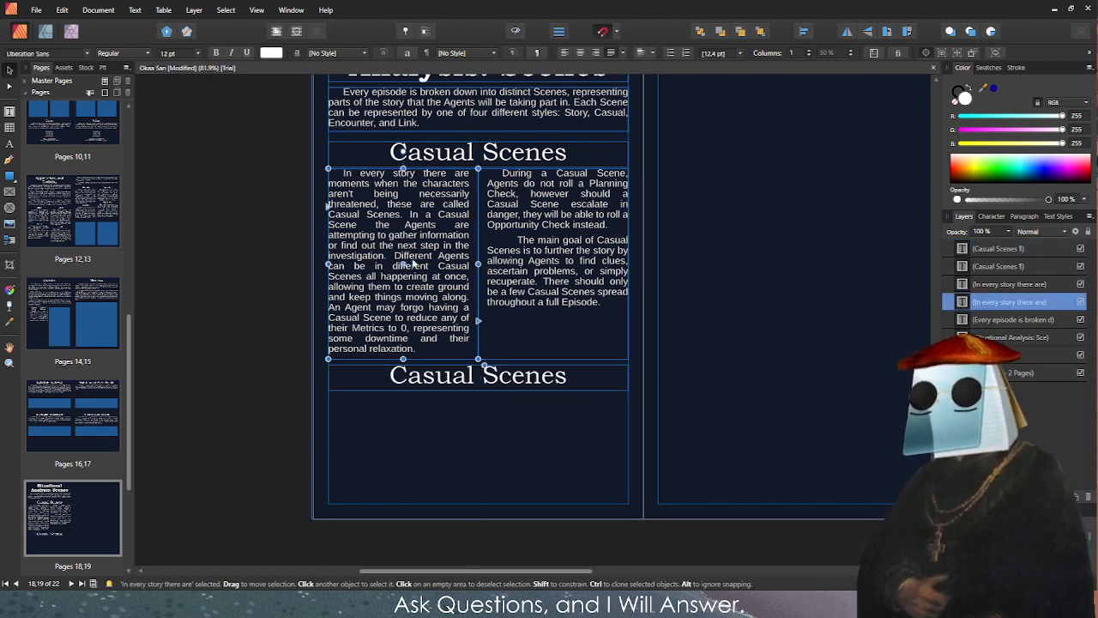
{"action": "left_click_drag", "start_coordinate": [416, 279], "coordinate": [406, 453]}
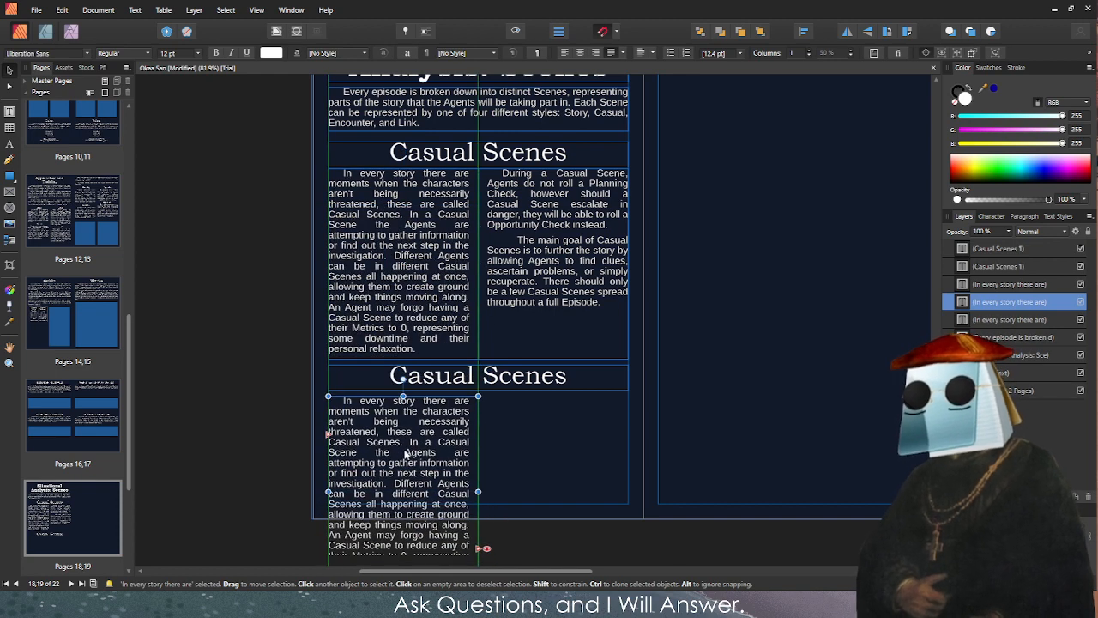
{"action": "scroll", "coordinate": [464, 429], "scroll_direction": "down", "scroll_amount": 2}
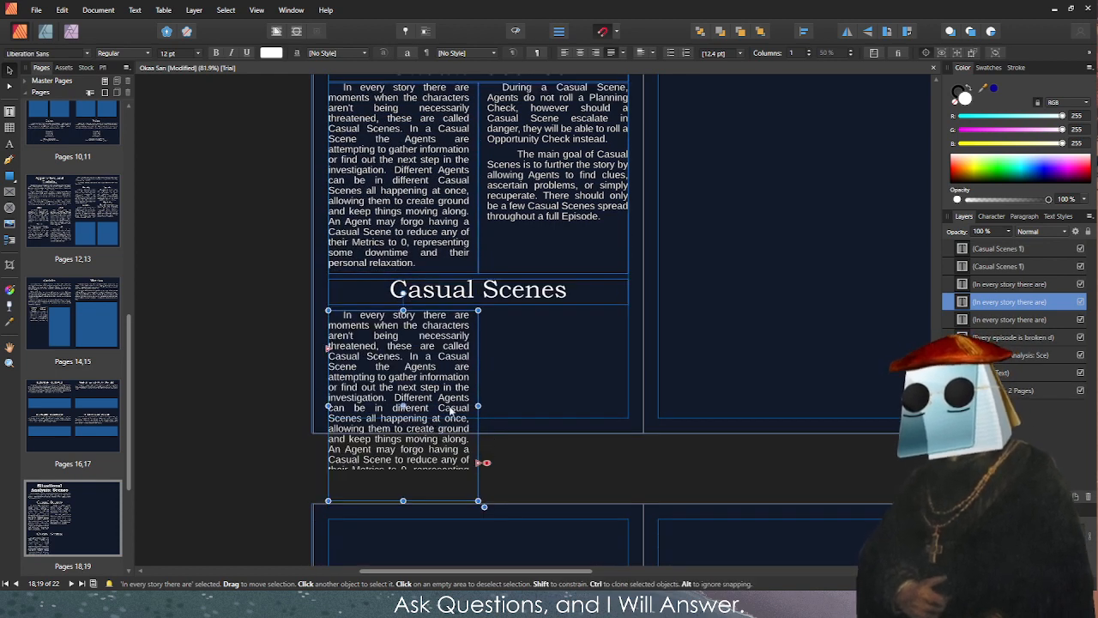
{"action": "key", "text": "ctrl+a"}
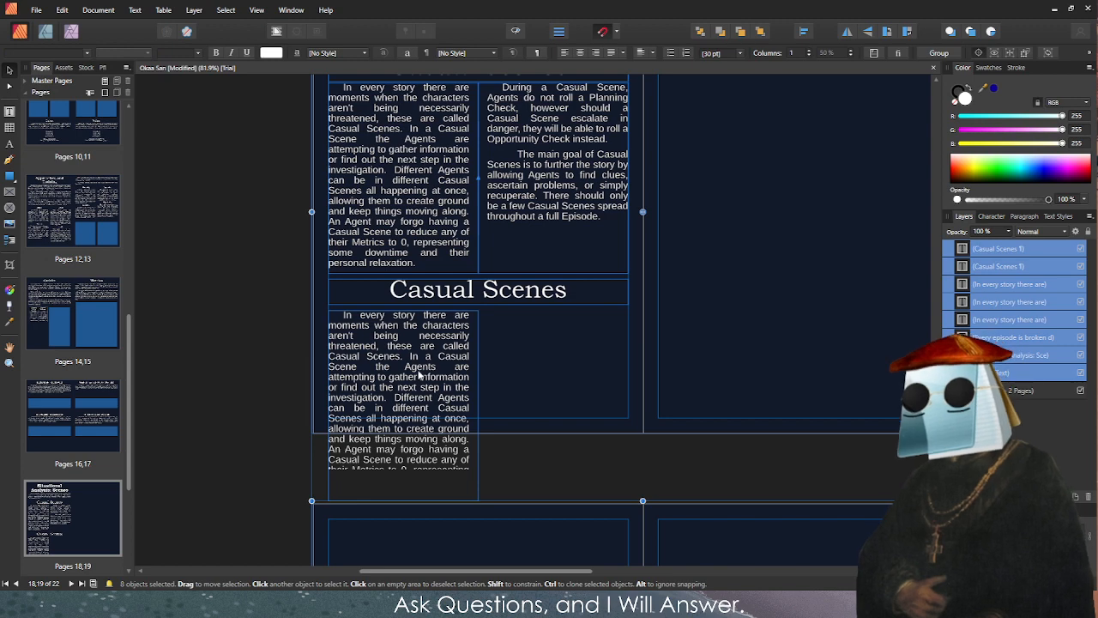
{"action": "double_click", "coordinate": [420, 375]}
{"action": "key", "text": "ctrl+a"}
{"action": "key", "text": "Delete"}
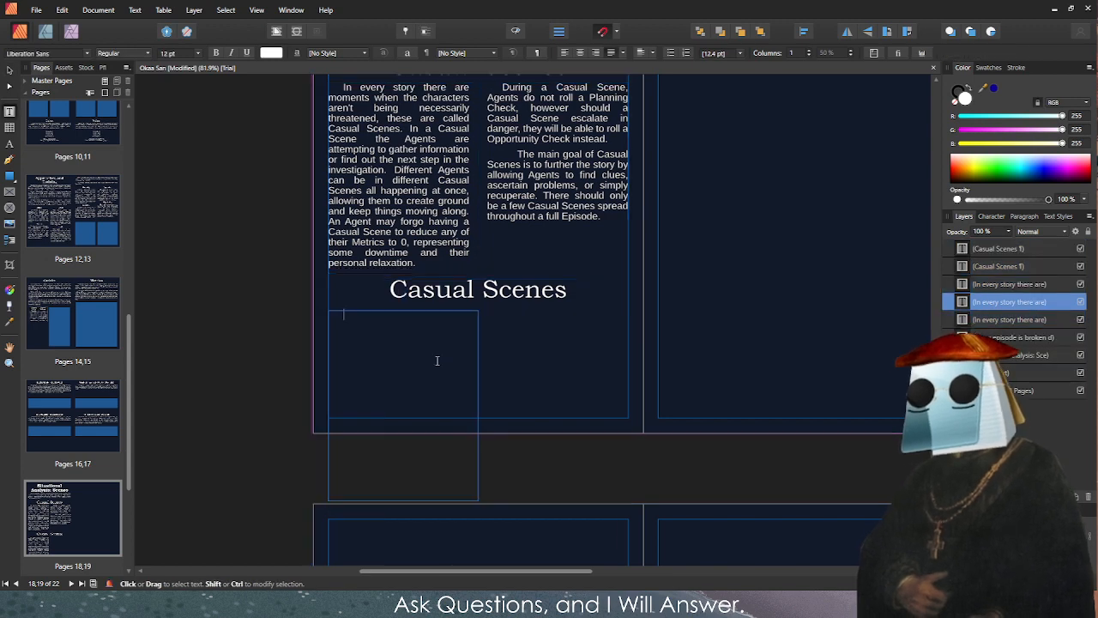
Paste the copied Links text into the emptied frame and resize the frame to fit between the copied heading and the page's bottom margin.
{"action": "key", "text": "Escape"}
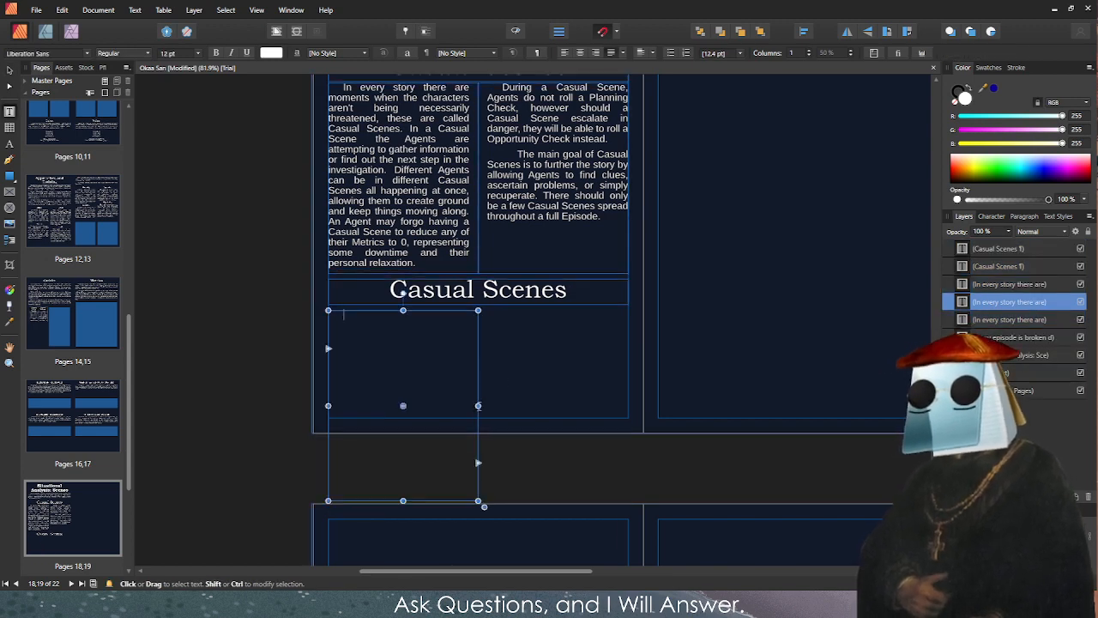
{"action": "left_click_drag", "start_coordinate": [347, 309], "coordinate": [355, 319]}
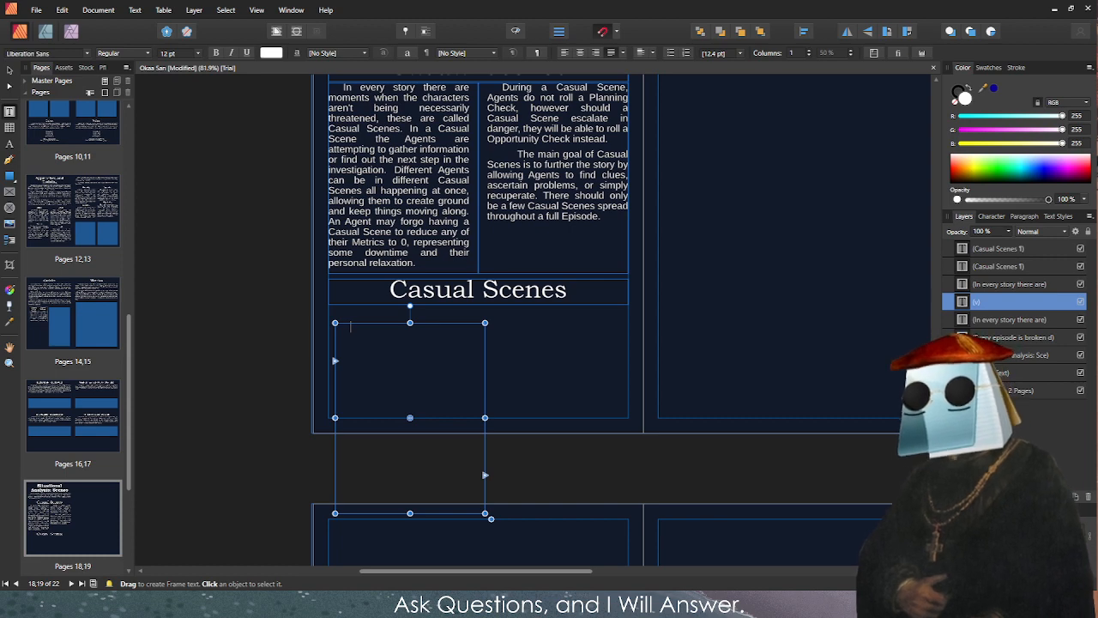
{"action": "key", "text": "ctrl+v"}
{"action": "key", "text": "Escape"}
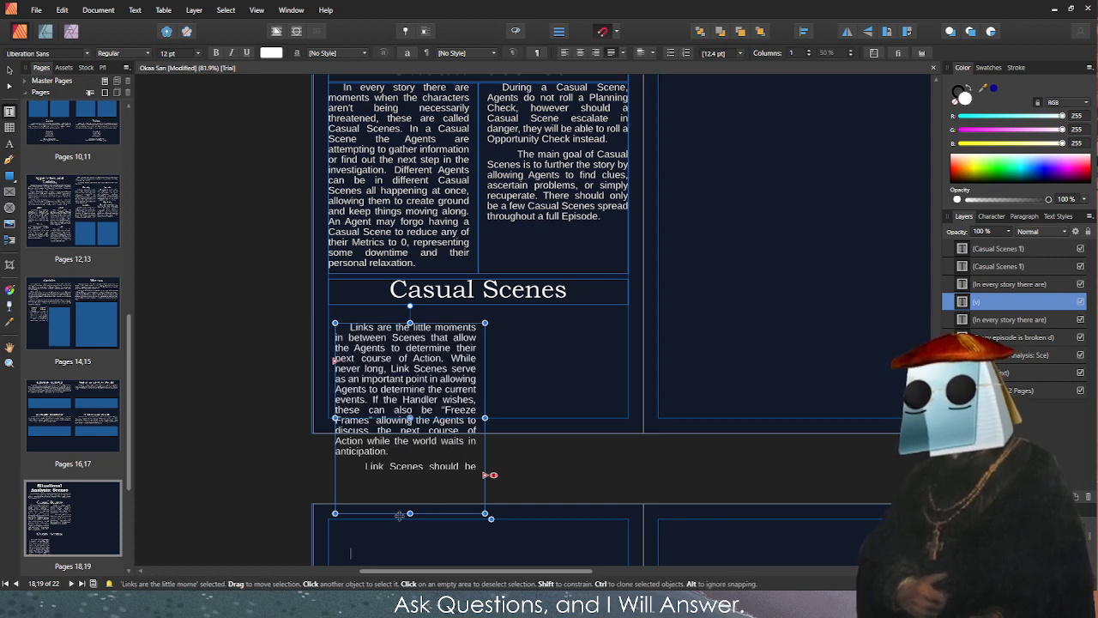
{"action": "left_click_drag", "start_coordinate": [410, 513], "coordinate": [410, 418]}
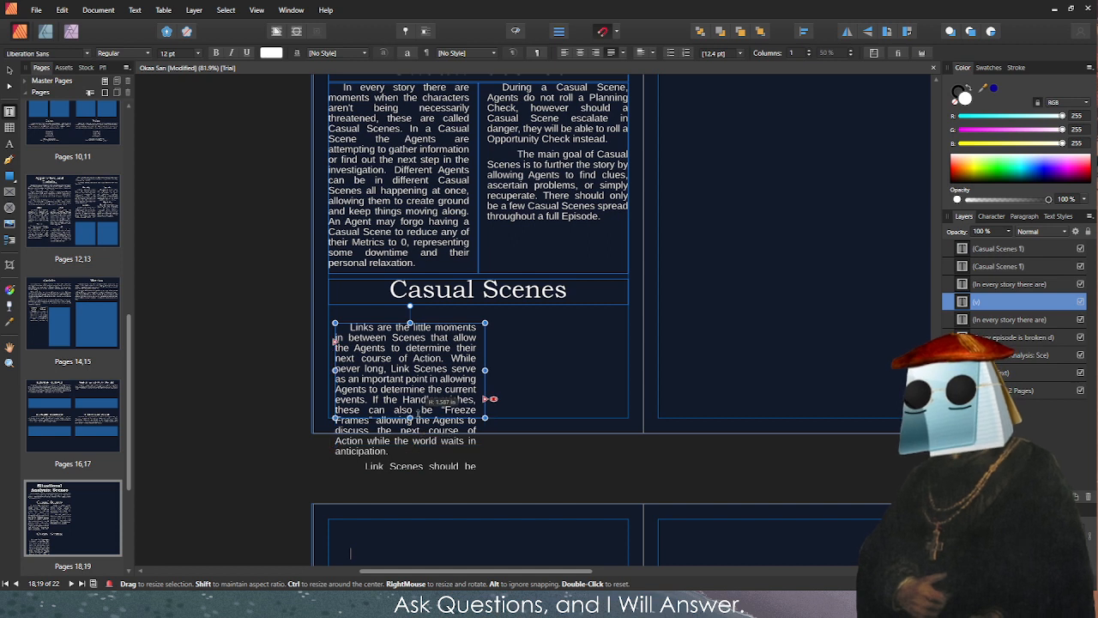
{"action": "left_click_drag", "start_coordinate": [410, 323], "coordinate": [411, 306]}
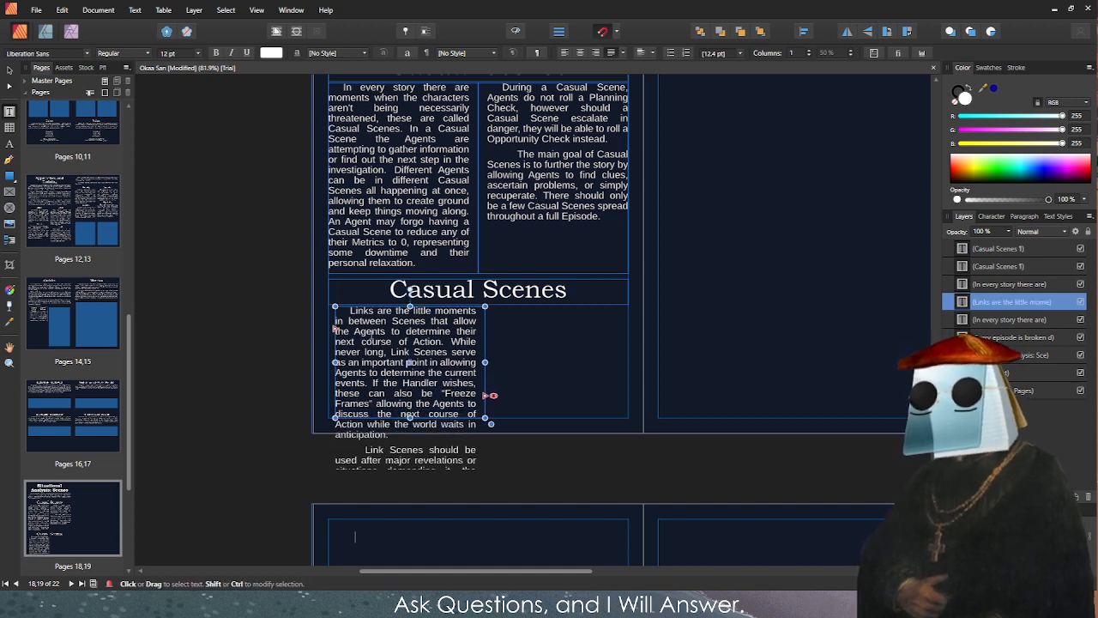
Align the "Links are the little moments" text frame with the page's inner margin guide beneath the second Casual Scenes heading.
{"action": "key", "text": "Escape"}
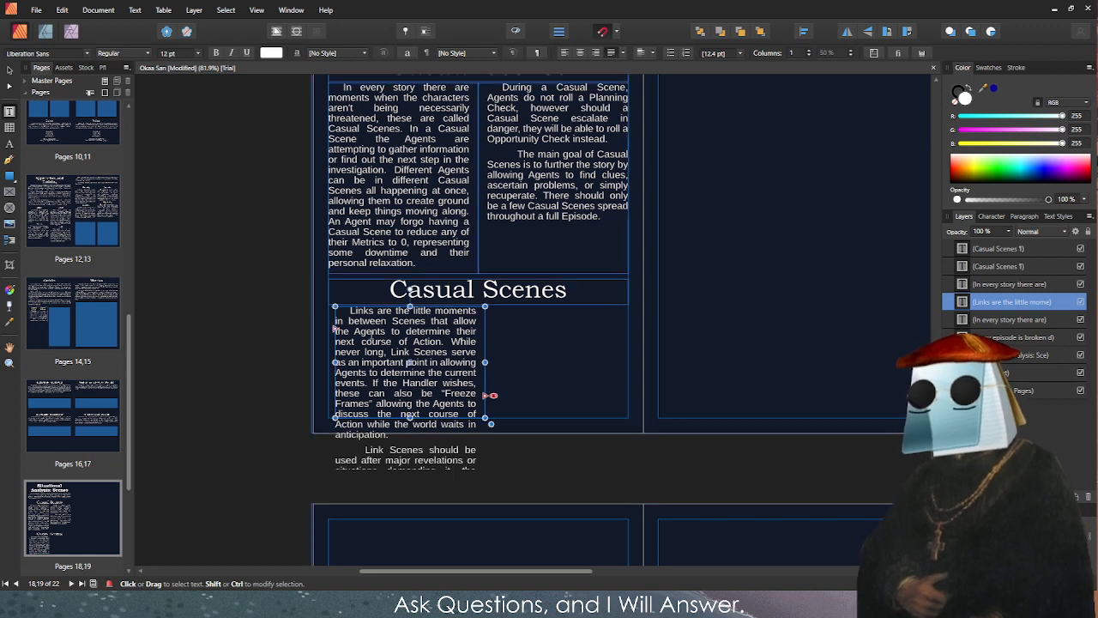
{"action": "key", "text": "Escape"}
{"action": "left_click", "coordinate": [10, 71]}
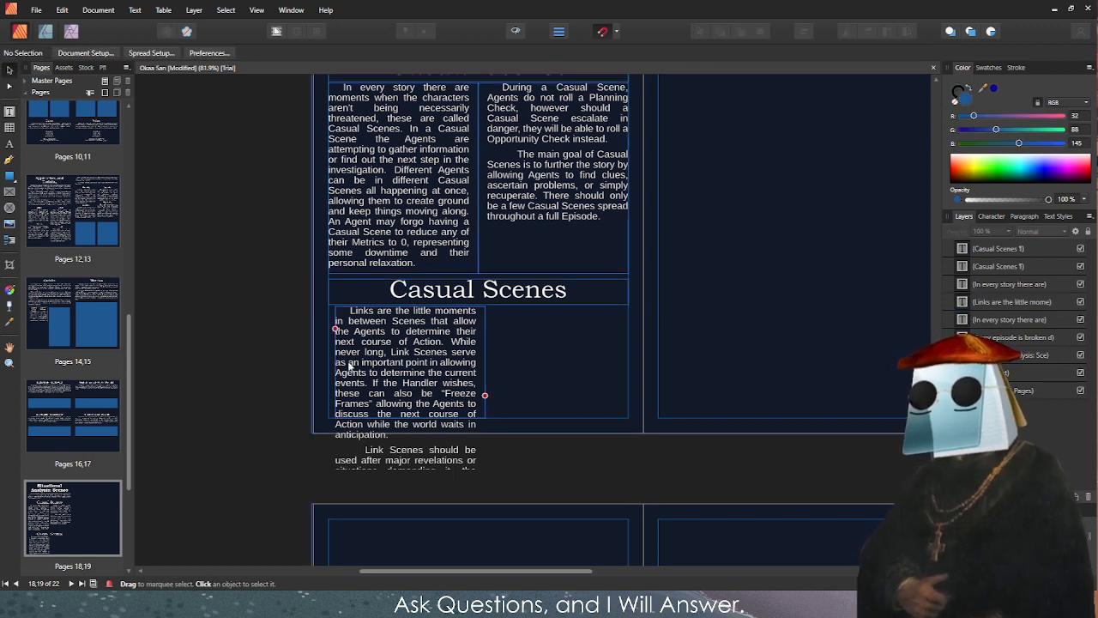
{"action": "left_click_drag", "start_coordinate": [381, 367], "coordinate": [381, 372]}
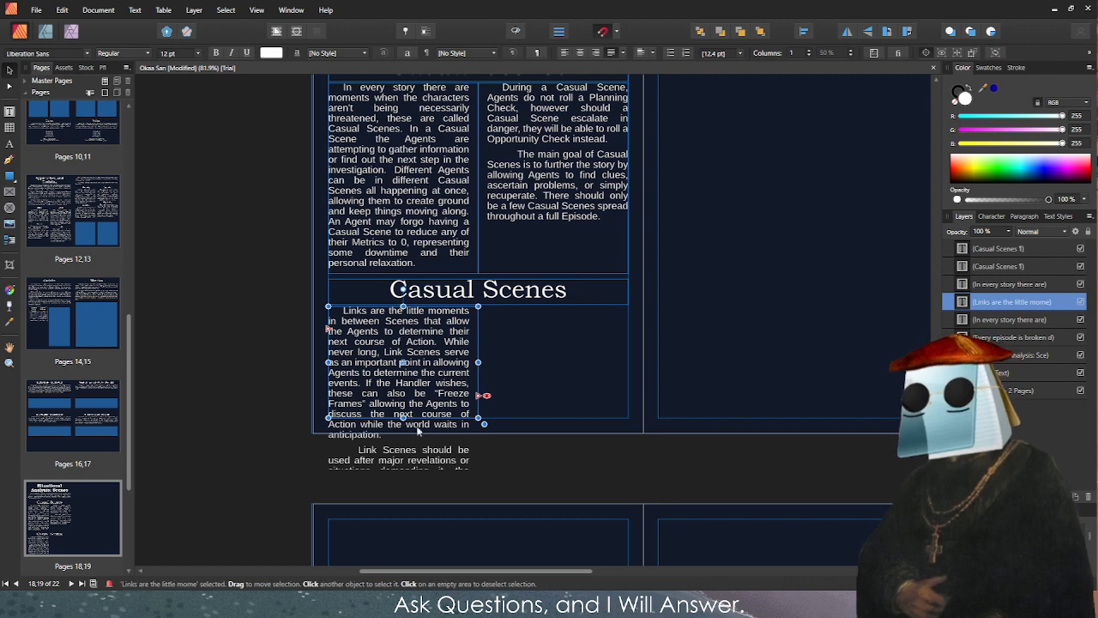
Draw an empty text frame on the pasteboard just below the page with the Frame Text tool.
{"action": "left_click", "coordinate": [8, 114]}
{"action": "scroll", "coordinate": [515, 363], "scroll_direction": "up", "scroll_amount": 1}
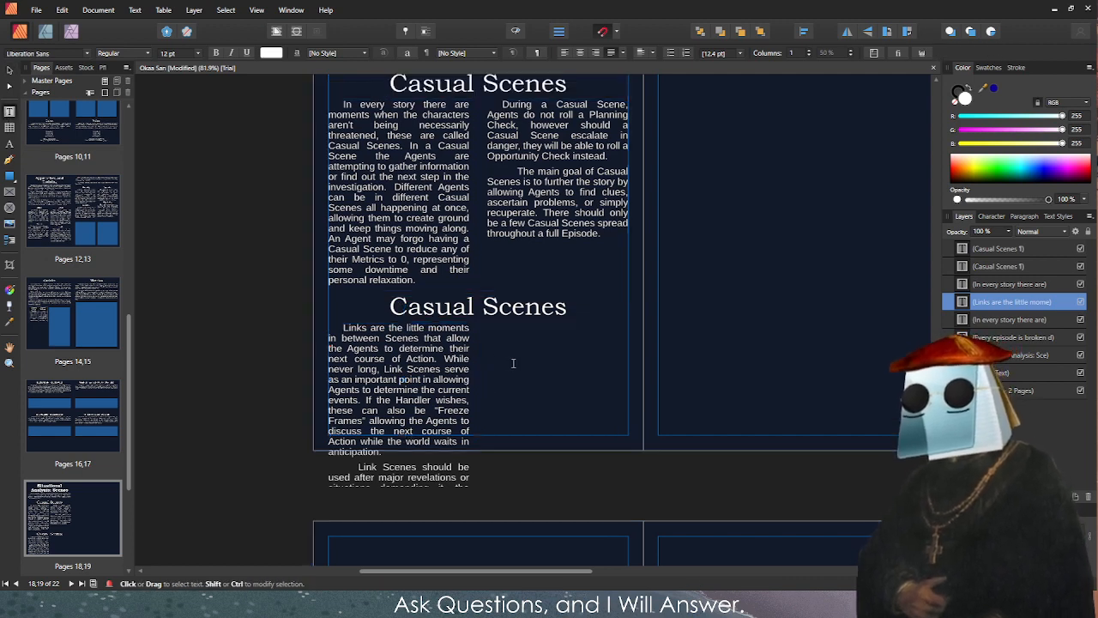
{"action": "scroll", "coordinate": [608, 350], "scroll_direction": "up", "scroll_amount": 3, "text": "ctrl"}
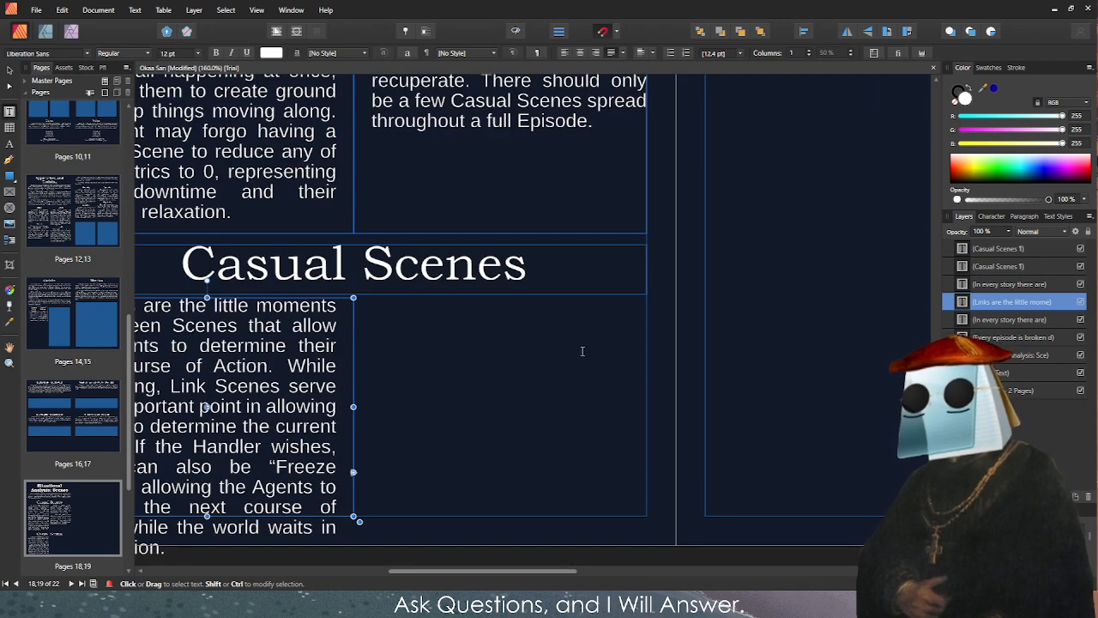
{"action": "left_click", "coordinate": [400, 495]}
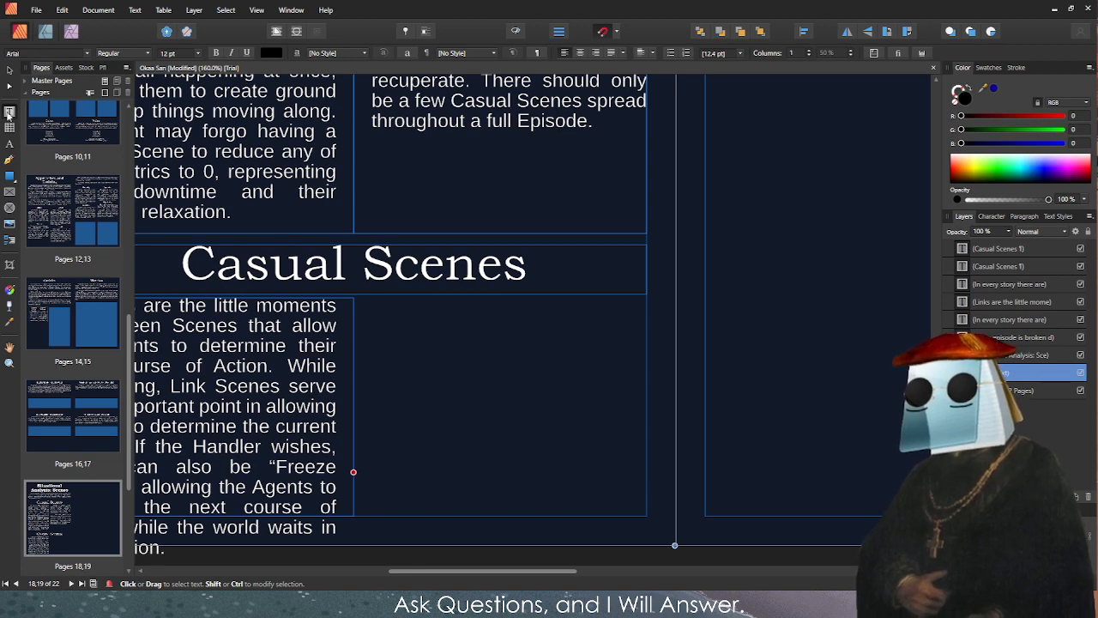
{"action": "scroll", "coordinate": [507, 421], "scroll_direction": "down", "scroll_amount": 2}
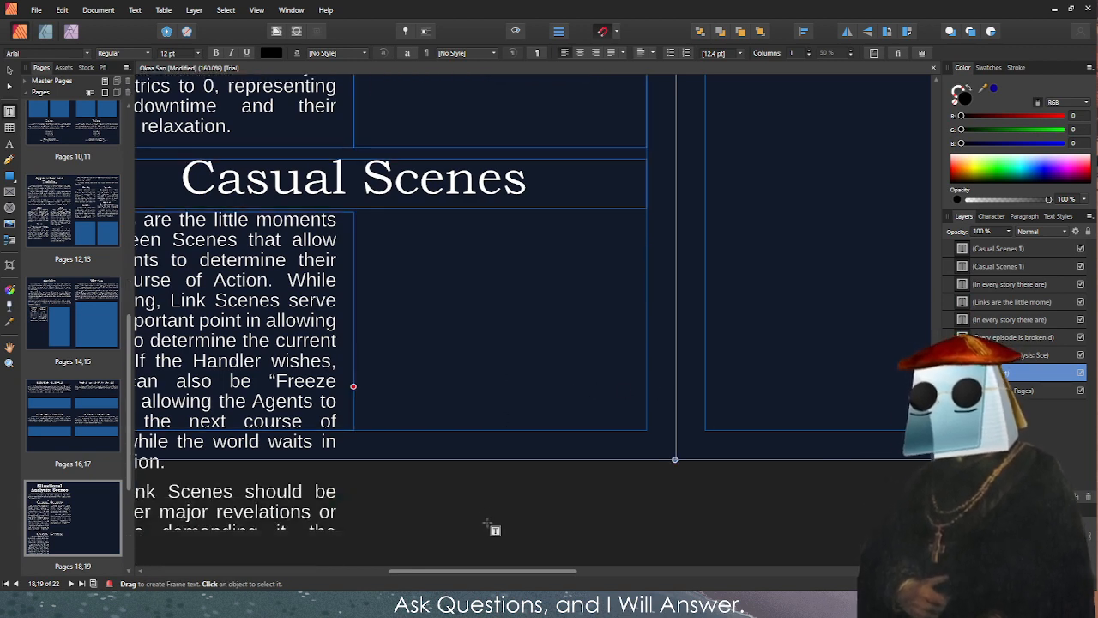
{"action": "left_click_drag", "start_coordinate": [434, 494], "coordinate": [595, 563]}
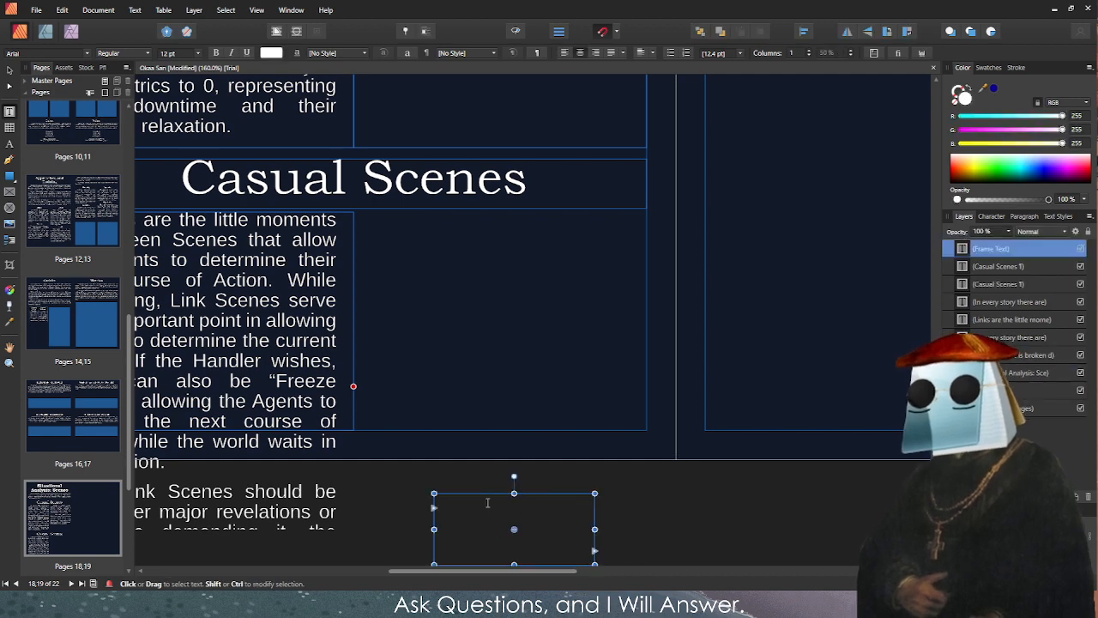
{"action": "type", "text": "V"}
{"action": "key", "text": "BackSpace"}
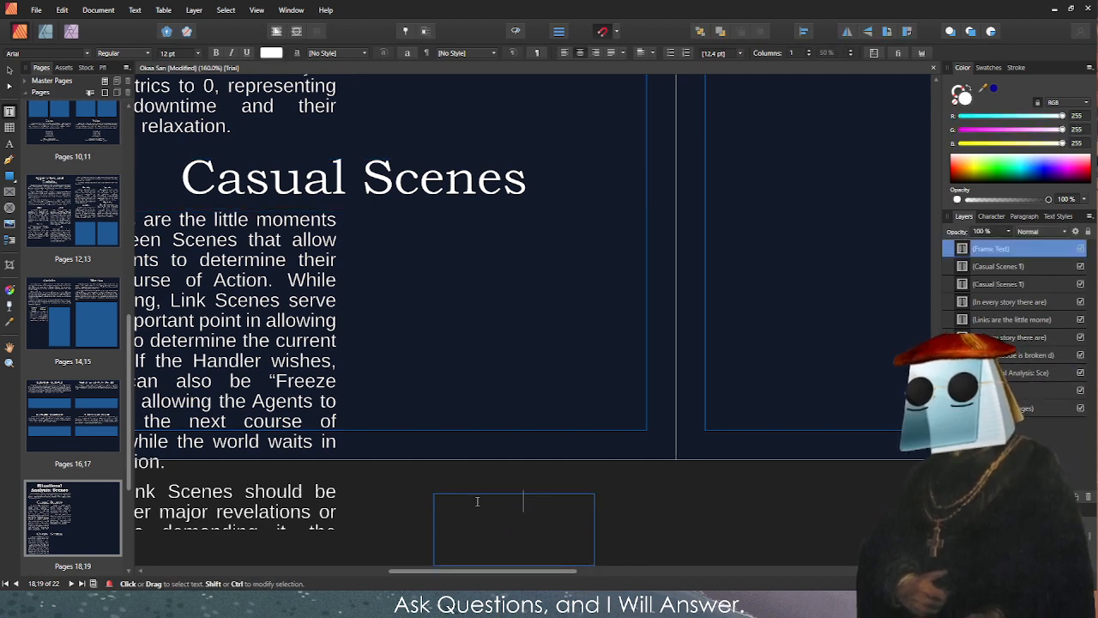
{"action": "key", "text": "Escape"}
{"action": "key", "text": "Escape"}
Move the empty frame beside the Links text column and resize it to fill the second column down to the page margins.
{"action": "left_click", "coordinate": [467, 515]}
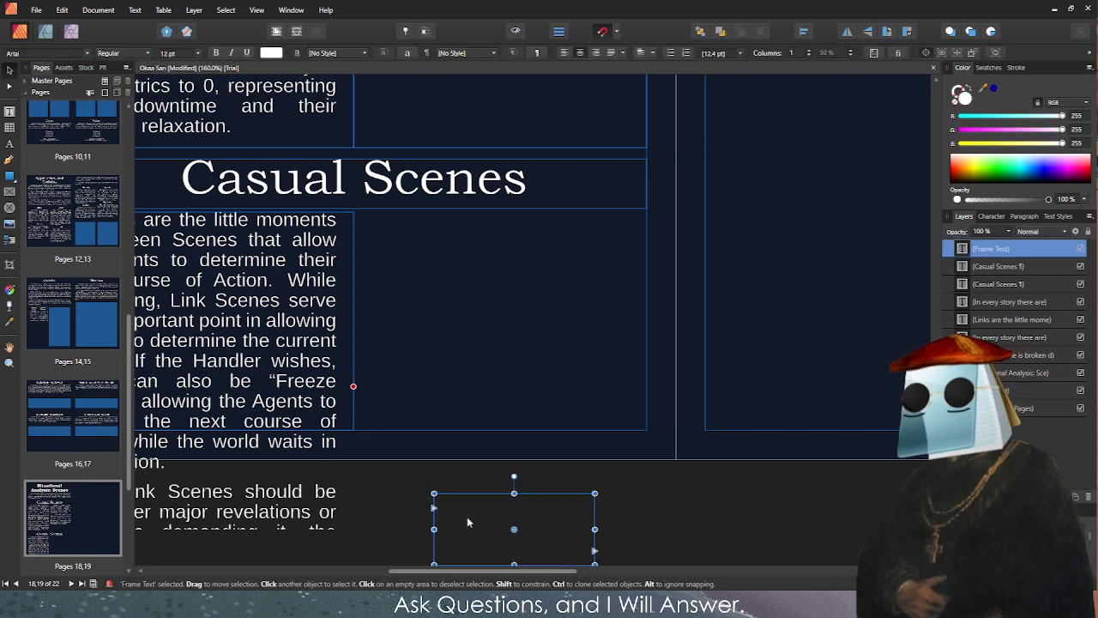
{"action": "left_click_drag", "start_coordinate": [467, 516], "coordinate": [389, 234]}
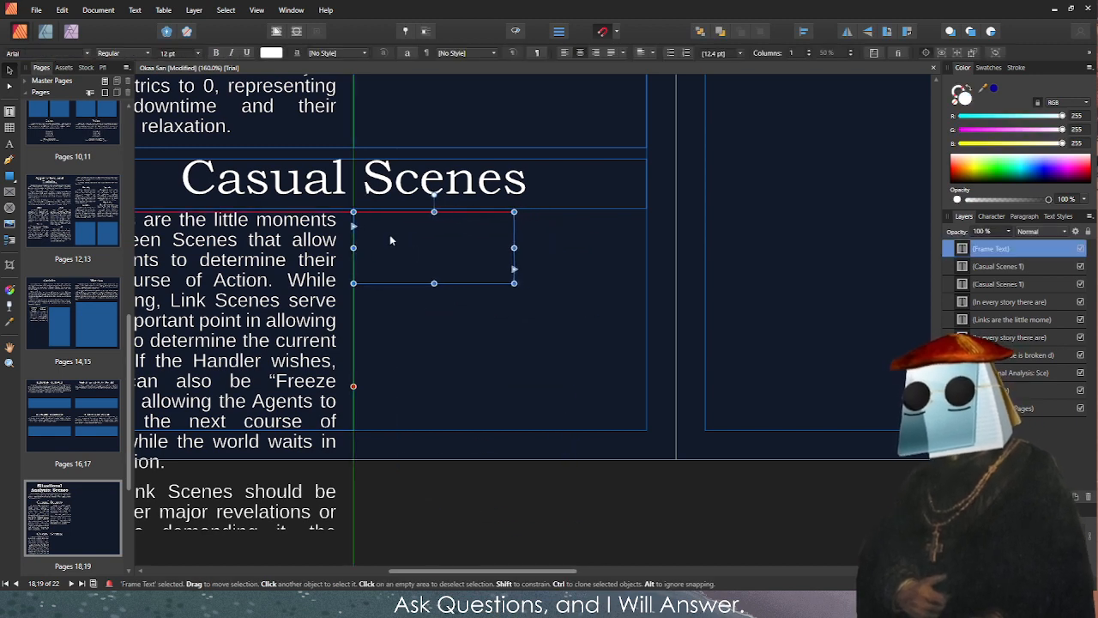
{"action": "left_click_drag", "start_coordinate": [519, 287], "coordinate": [646, 430]}
{"action": "left_click", "coordinate": [420, 505]}
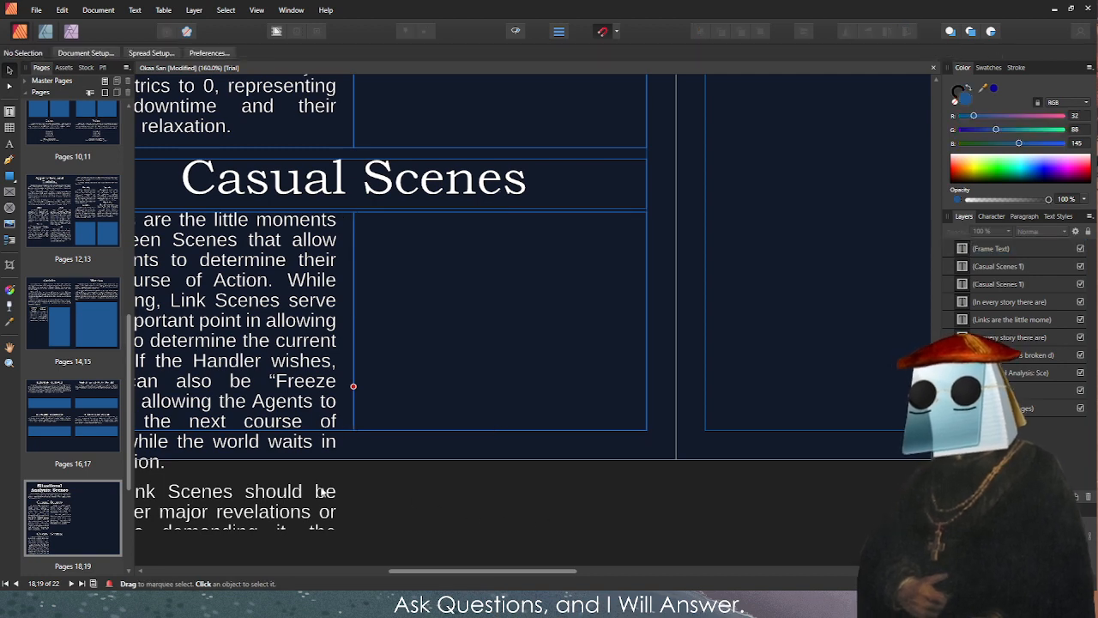
Link the overflowing Links text frame to the empty frame so the text flows into the second column.
{"action": "scroll", "coordinate": [319, 483], "scroll_direction": "down", "scroll_amount": 1}
{"action": "left_click", "coordinate": [358, 334]}
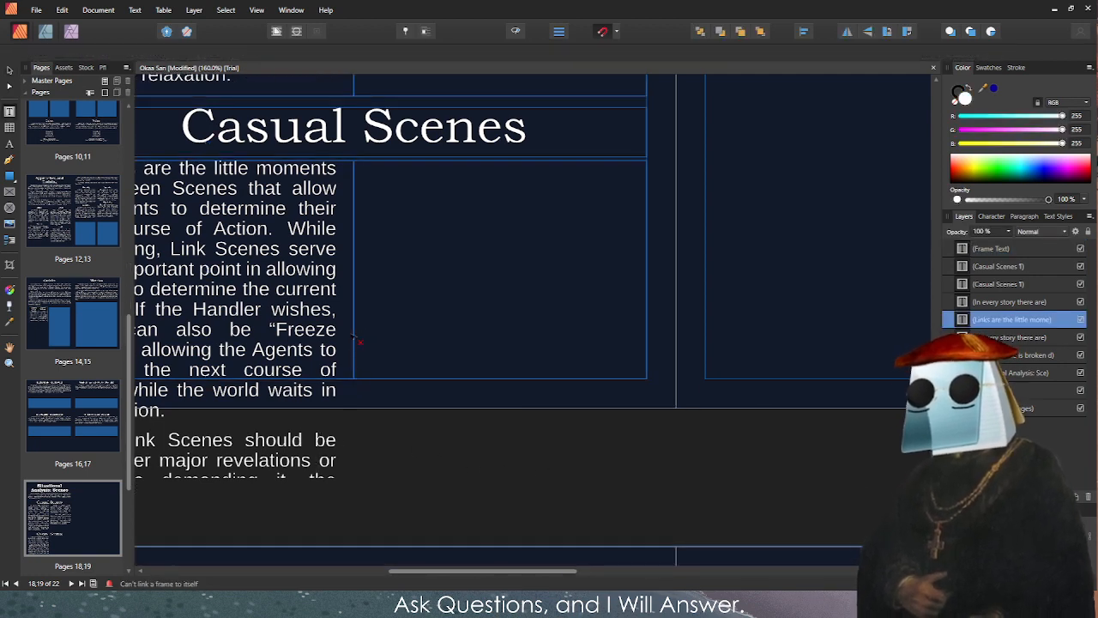
{"action": "left_click", "coordinate": [388, 242]}
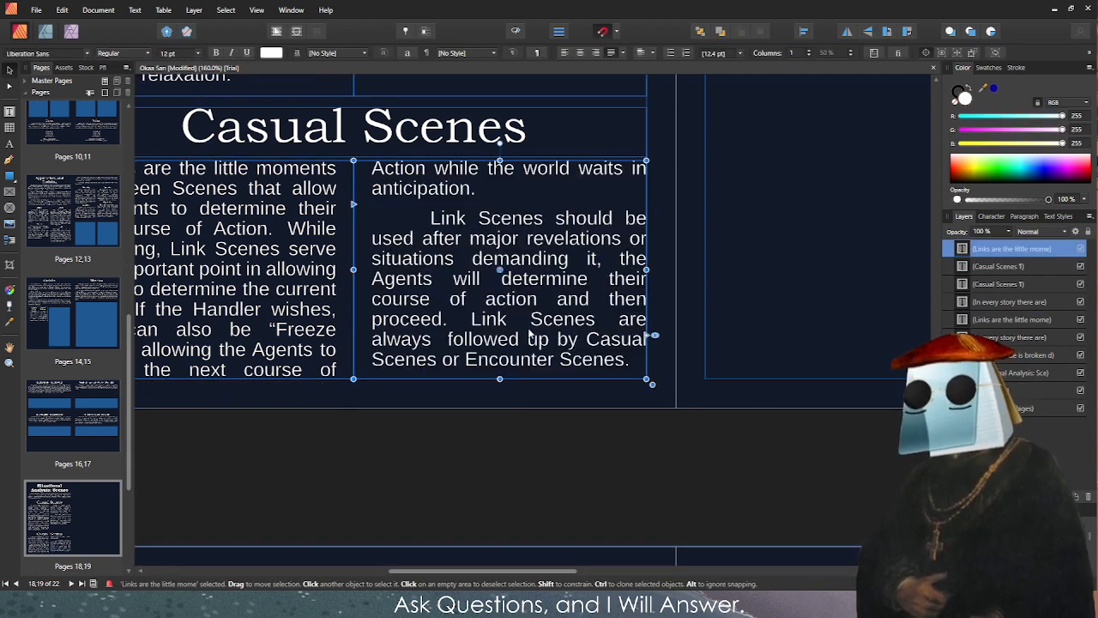
Remove the extra indent before the paragraph starting "Link Scenes should be used" in the second column.
{"action": "scroll", "coordinate": [403, 238], "scroll_direction": "down", "scroll_amount": 2}
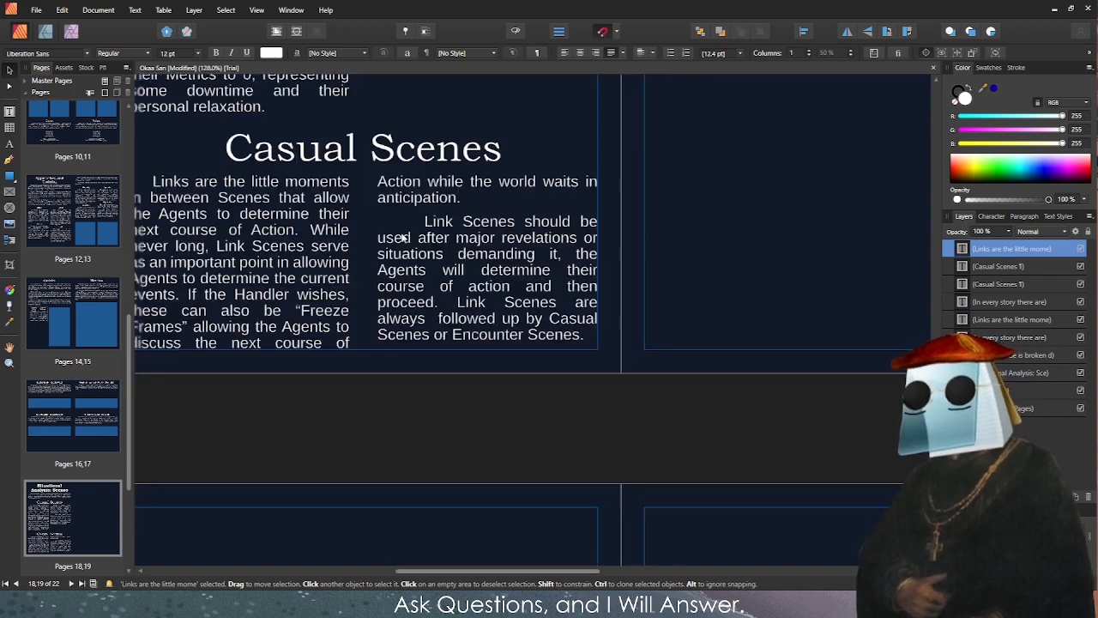
{"action": "scroll", "coordinate": [293, 230], "scroll_direction": "up", "scroll_amount": 2}
{"action": "key", "text": "Escape"}
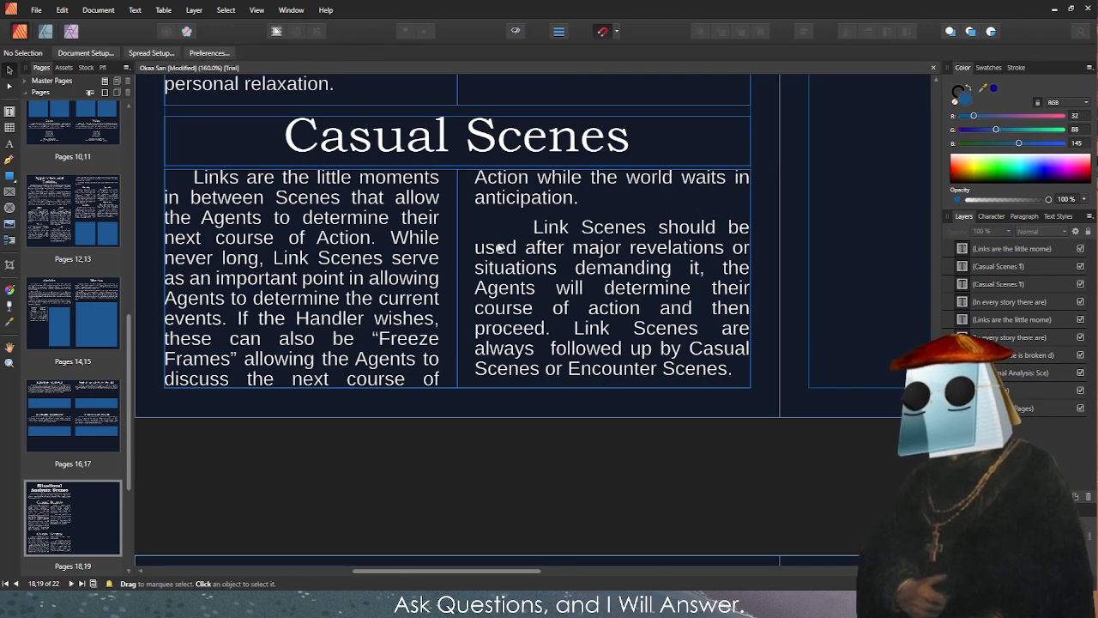
{"action": "key", "text": "t"}
{"action": "left_click", "coordinate": [511, 211]}
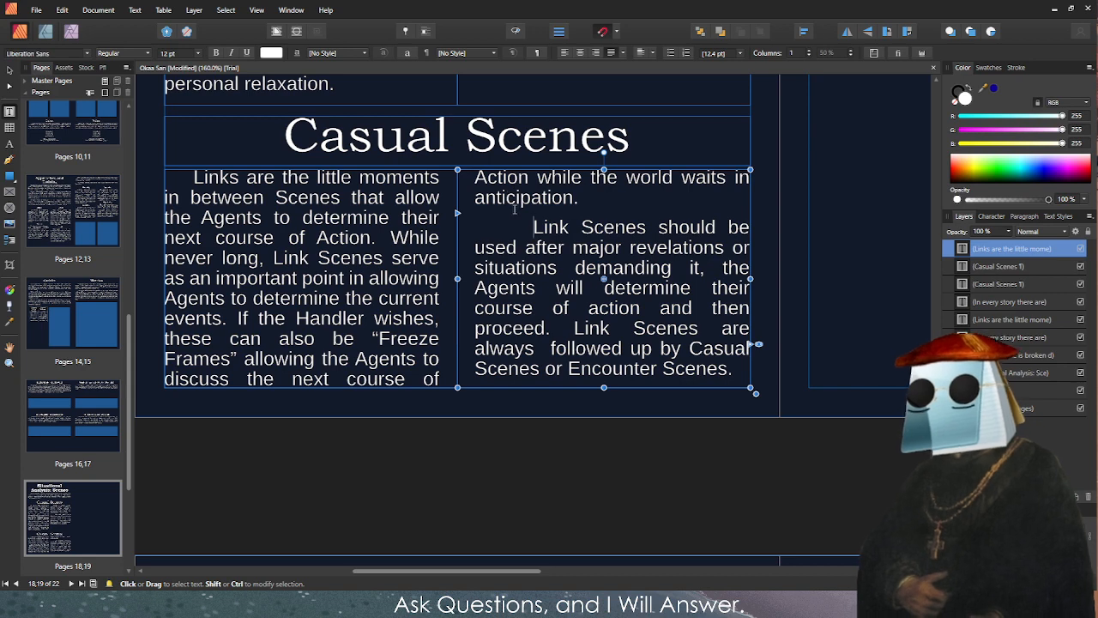
{"action": "key", "text": "BackSpace"}
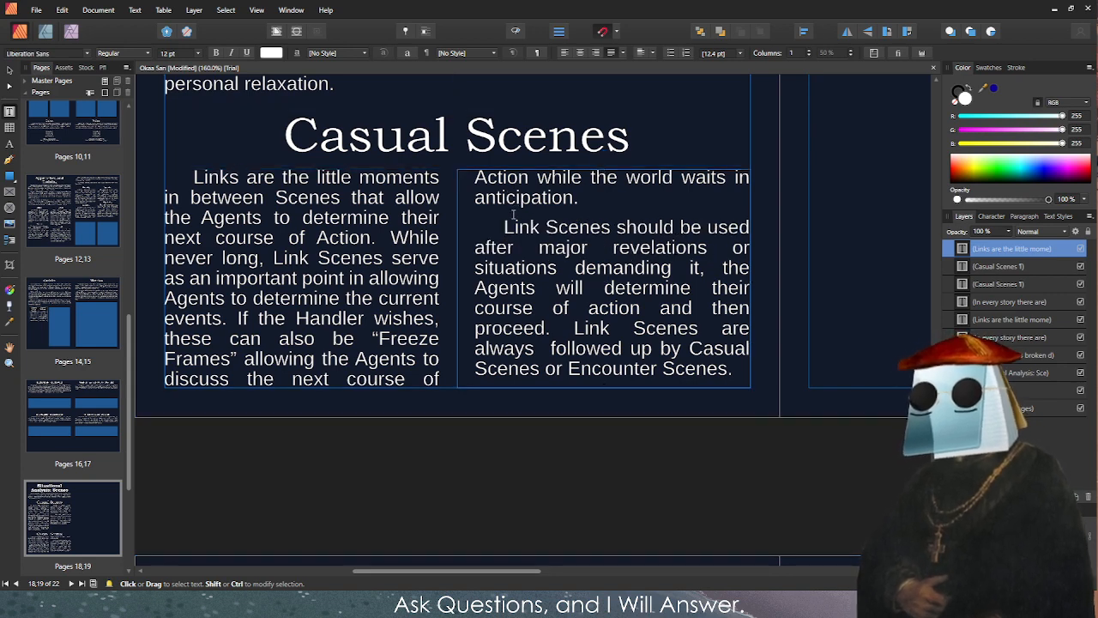
{"action": "key", "text": "Escape"}
{"action": "key", "text": "Escape"}
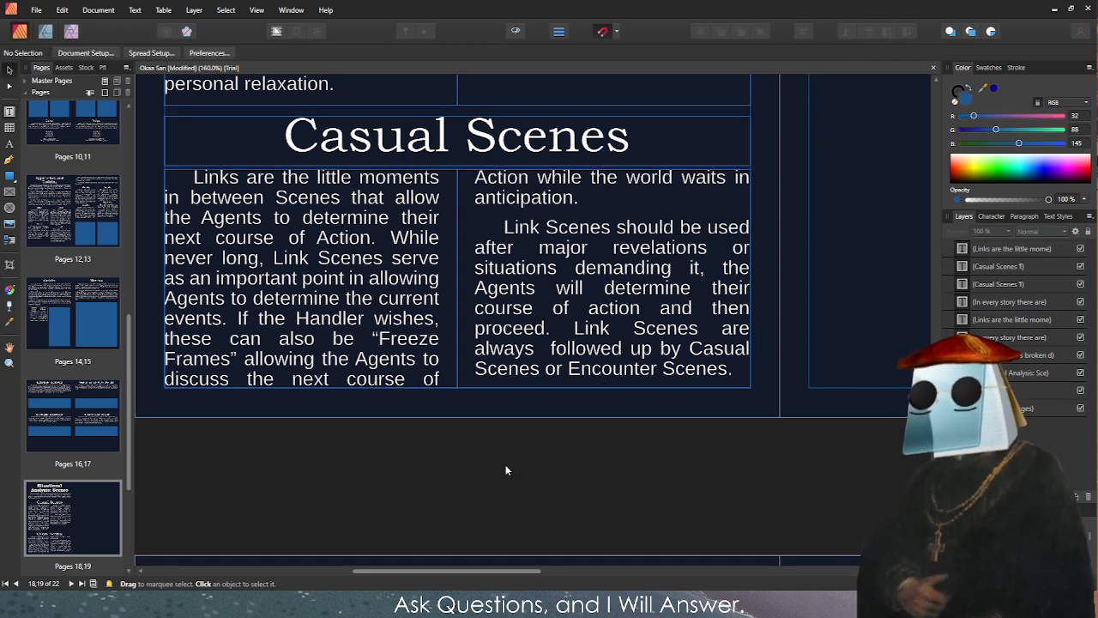
{"action": "left_click", "coordinate": [532, 234]}
{"action": "left_click", "coordinate": [410, 223], "text": "shift"}
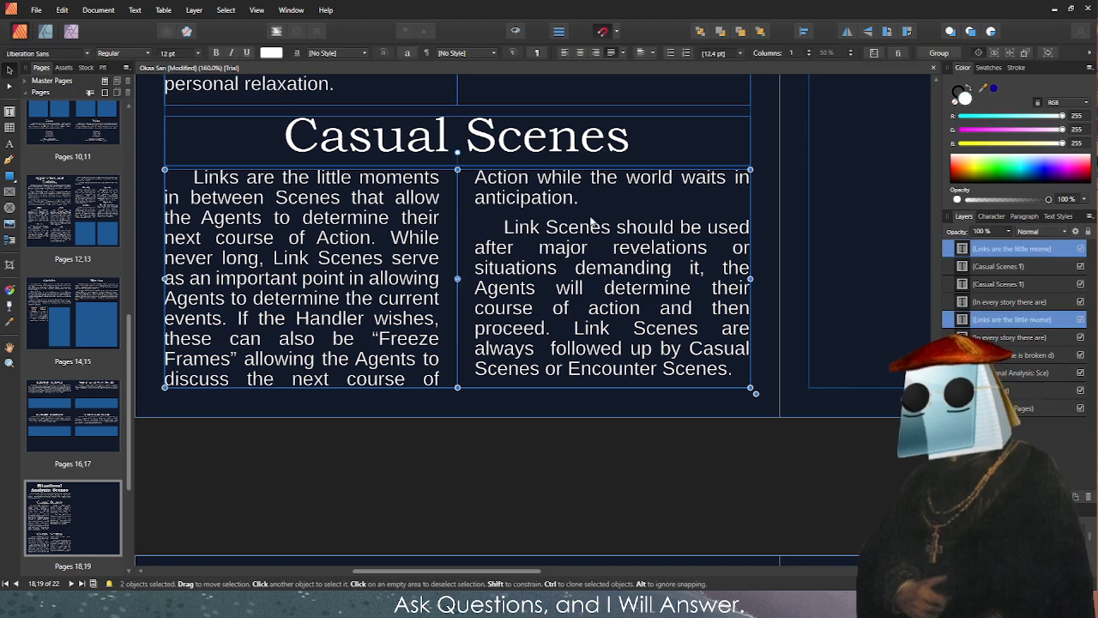
{"action": "left_click", "coordinate": [627, 232]}
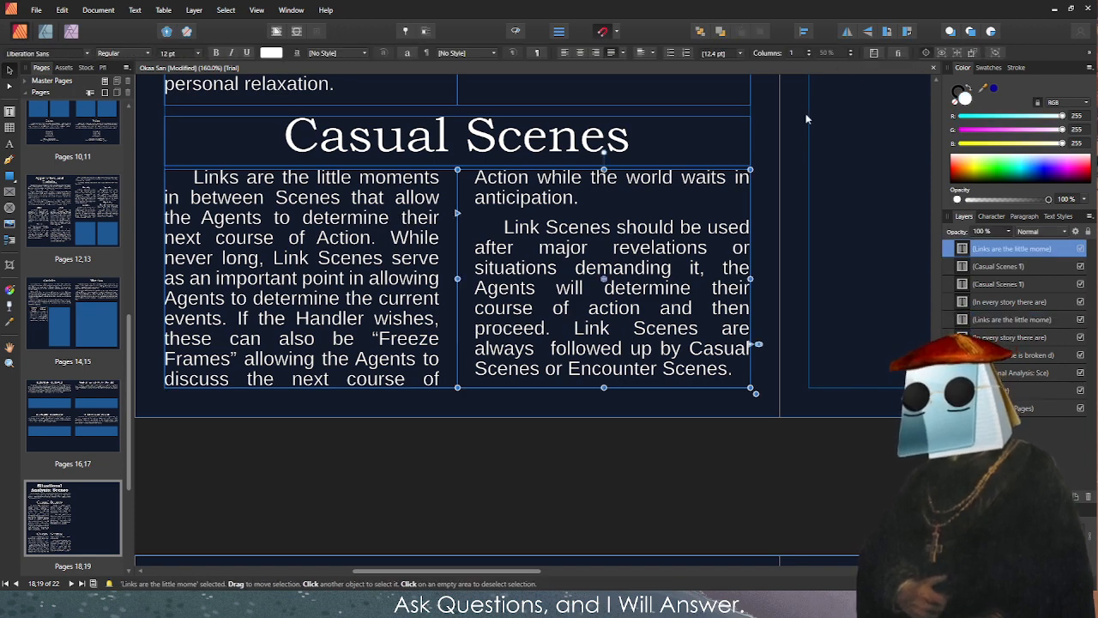
{"action": "left_click", "coordinate": [468, 275]}
{"action": "left_click", "coordinate": [587, 269]}
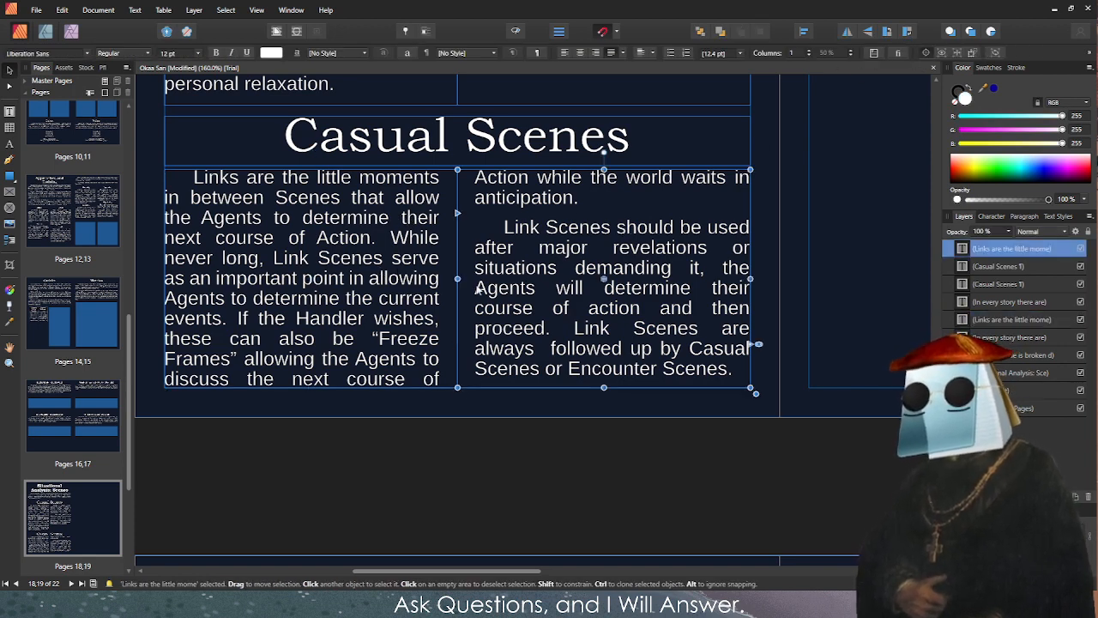
{"action": "left_click", "coordinate": [477, 289]}
{"action": "left_click", "coordinate": [399, 299]}
{"action": "left_click", "coordinate": [489, 289]}
{"action": "left_click", "coordinate": [400, 299]}
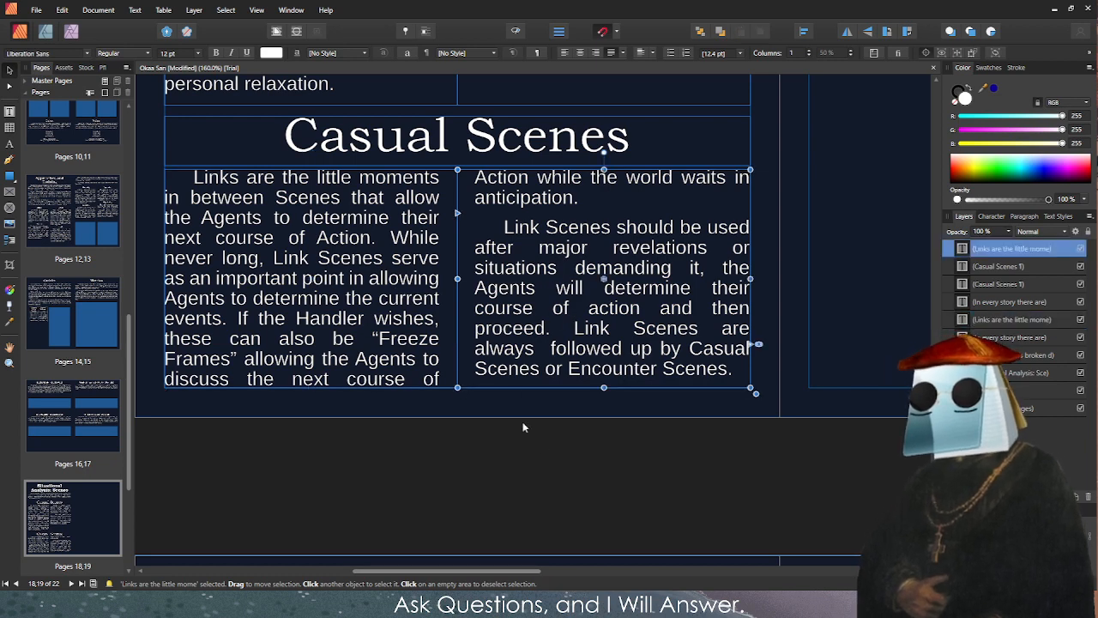
Deselect the text frames and turn on preview mode to hide the frame outlines and margins.
{"action": "left_click", "coordinate": [549, 446]}
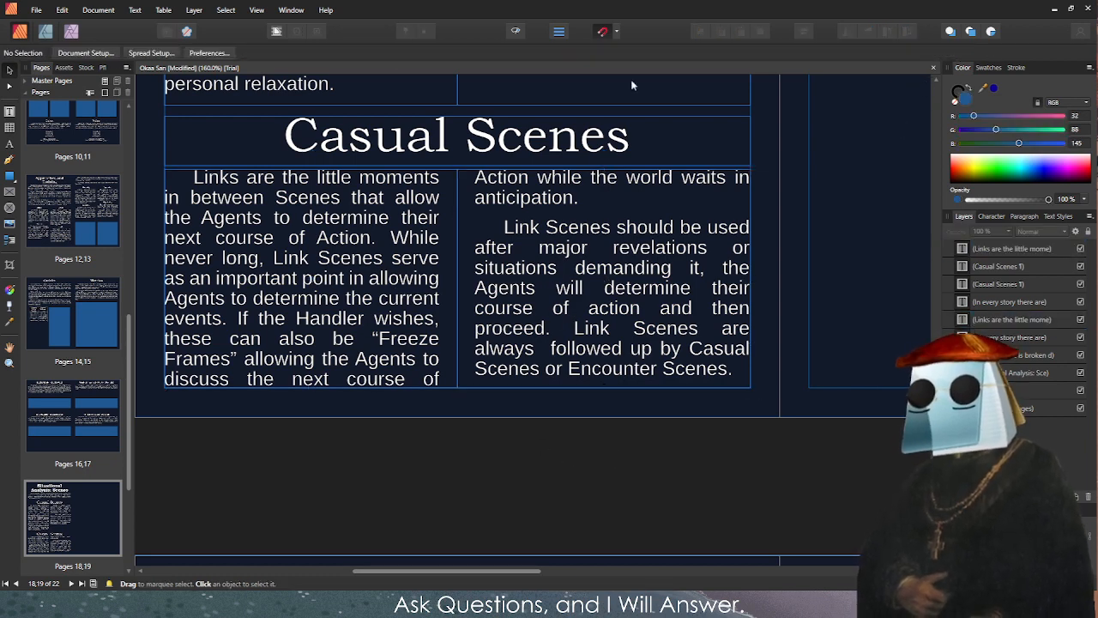
{"action": "left_click", "coordinate": [515, 31]}
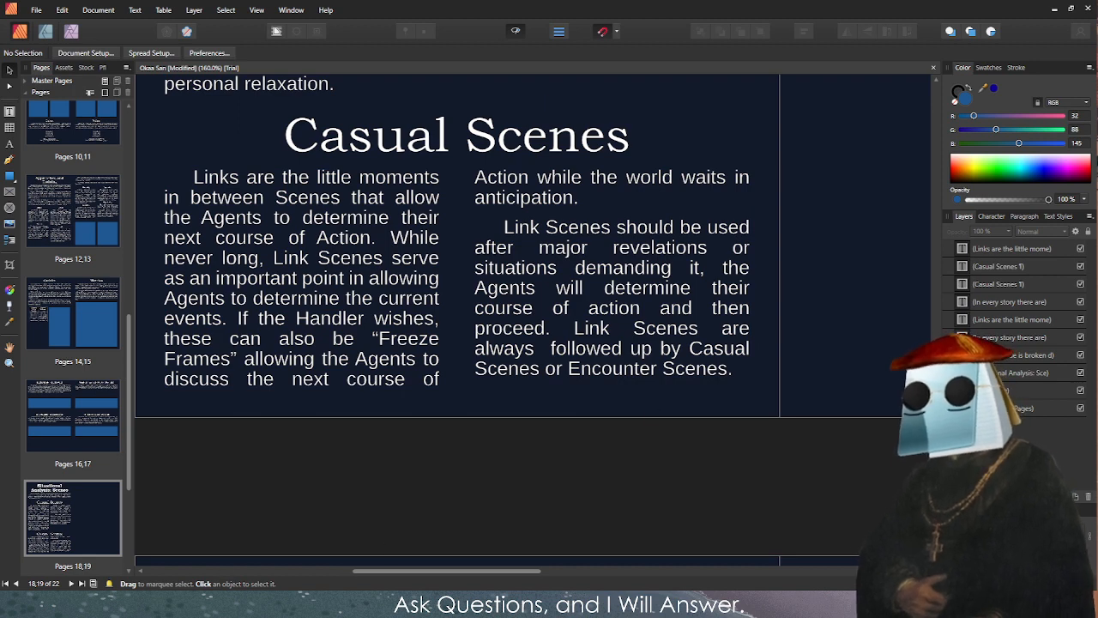
{"action": "left_click", "coordinate": [276, 498]}
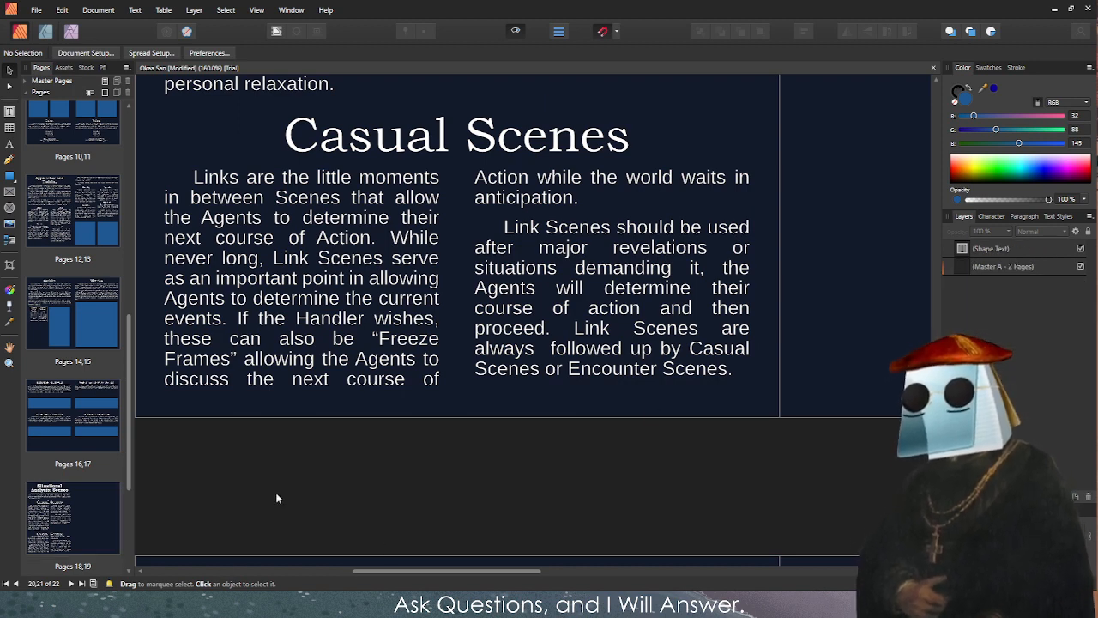
Replace "Casual" with "Link" in the heading above the Links text so it reads "Link Scenes".
{"action": "left_click", "coordinate": [349, 131]}
{"action": "double_click", "coordinate": [349, 131]}
{"action": "left_click", "coordinate": [359, 130]}
{"action": "double_click", "coordinate": [363, 133]}
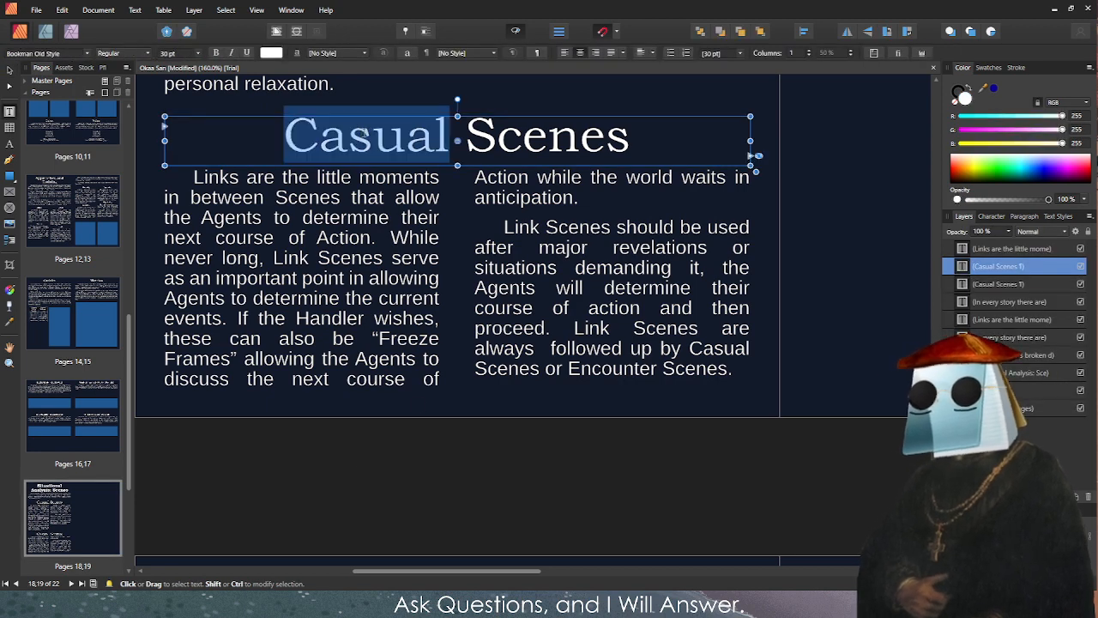
{"action": "type", "text": "Link"}
{"action": "left_click", "coordinate": [576, 461]}
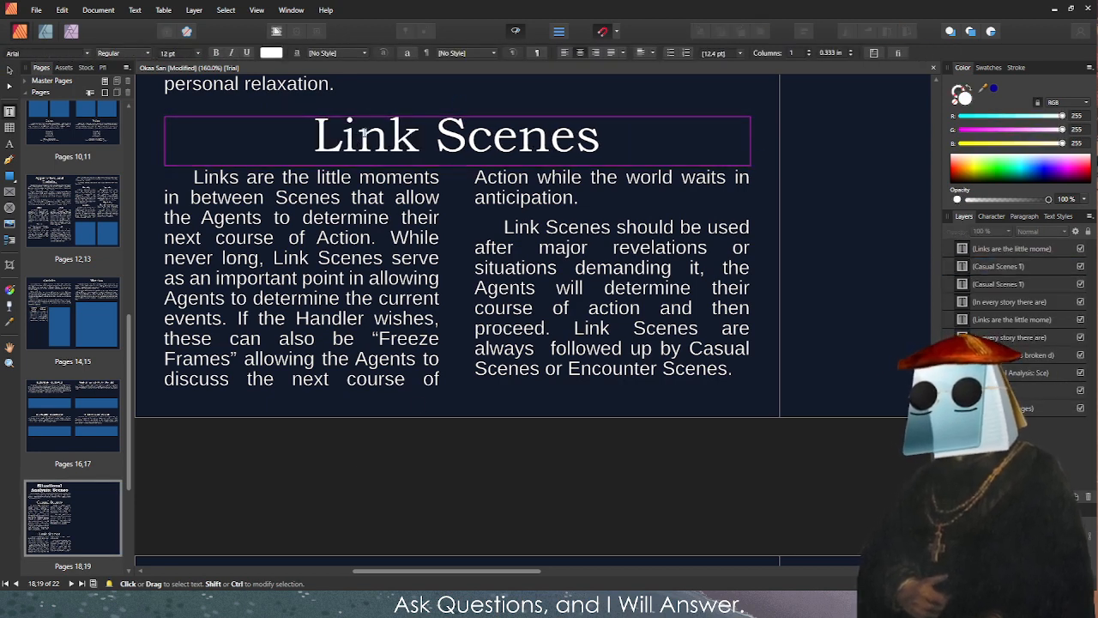
Review the layout of the whole spread on pages 18 and 19.
{"action": "key", "text": "v"}
{"action": "scroll", "coordinate": [561, 446], "scroll_direction": "down", "scroll_amount": 3}
{"action": "scroll", "coordinate": [585, 381], "scroll_direction": "down", "scroll_amount": 5}
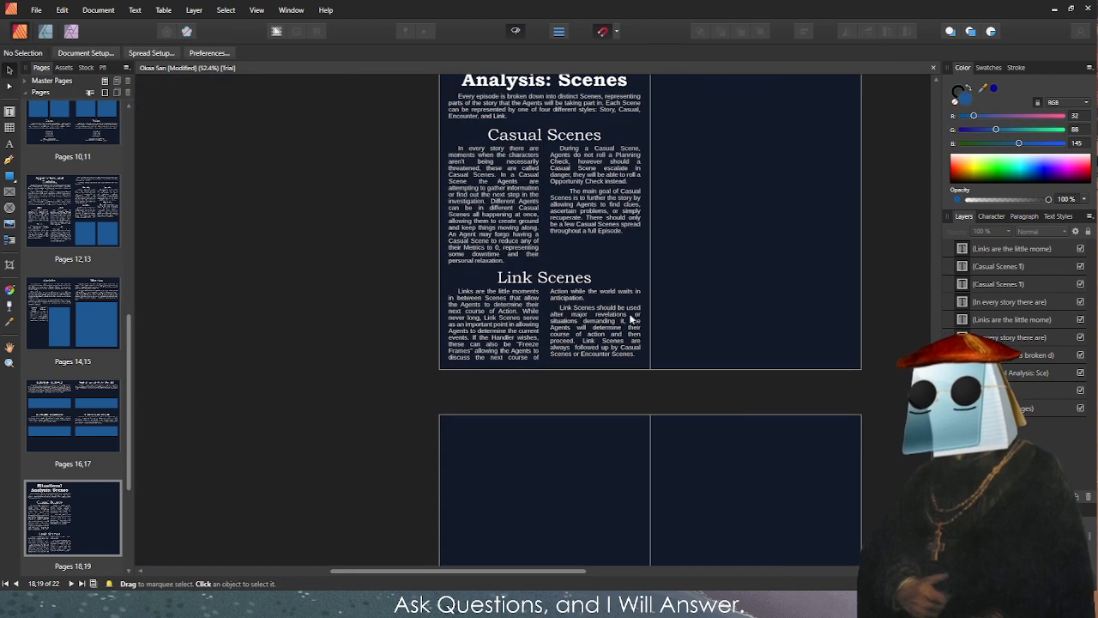
{"action": "scroll", "coordinate": [758, 254], "scroll_direction": "up", "scroll_amount": 4}
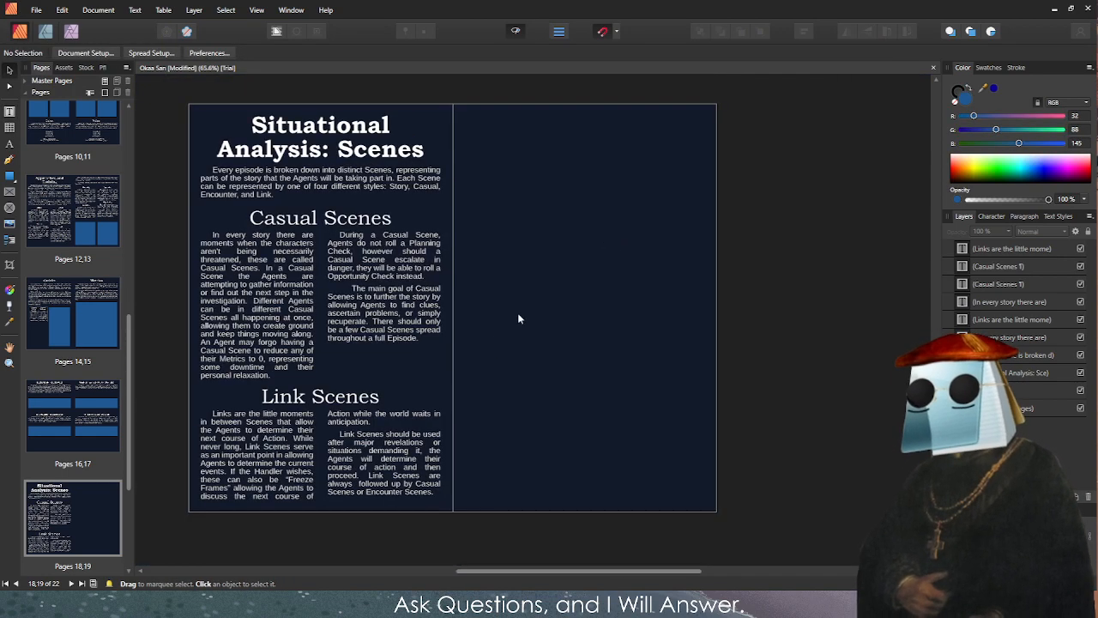
{"action": "scroll", "coordinate": [517, 318], "scroll_direction": "down", "scroll_amount": 1}
{"action": "scroll", "coordinate": [512, 312], "scroll_direction": "up", "scroll_amount": 1}
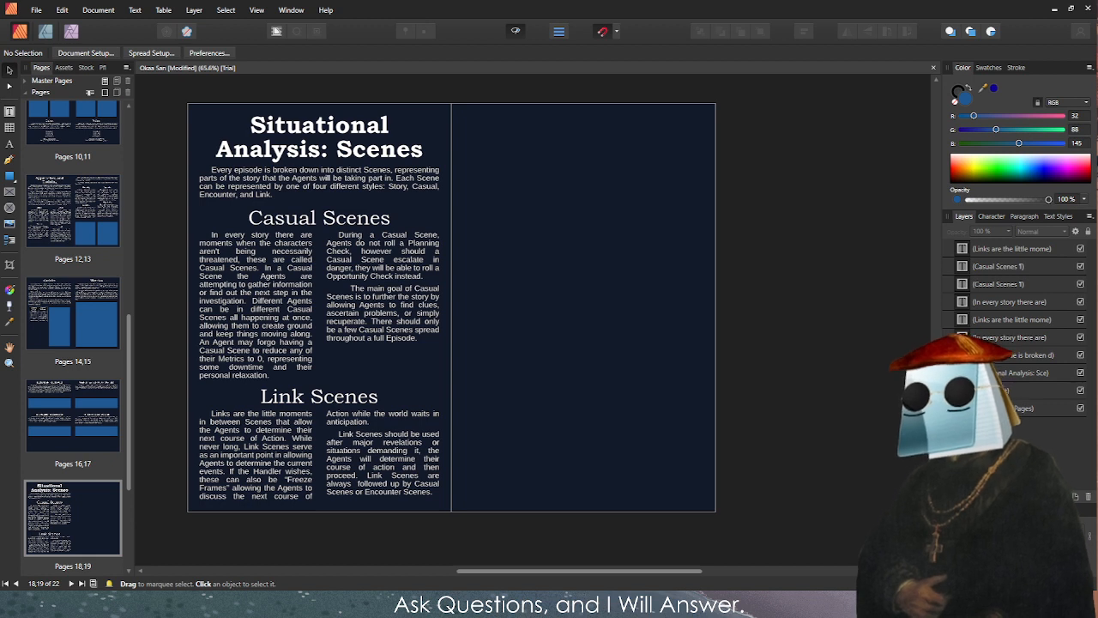
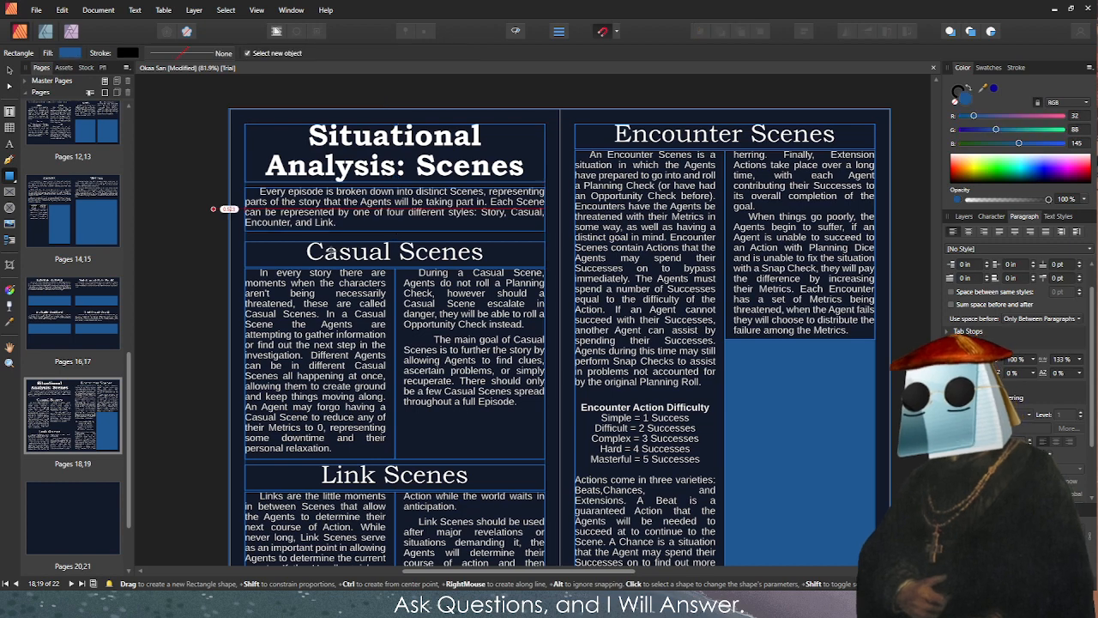
Copy the introductory paragraph and Casual Scenes heading frames from pages 18 and 19 onto the blank spread on pages 20 and 21.
{"action": "left_click", "coordinate": [319, 248]}
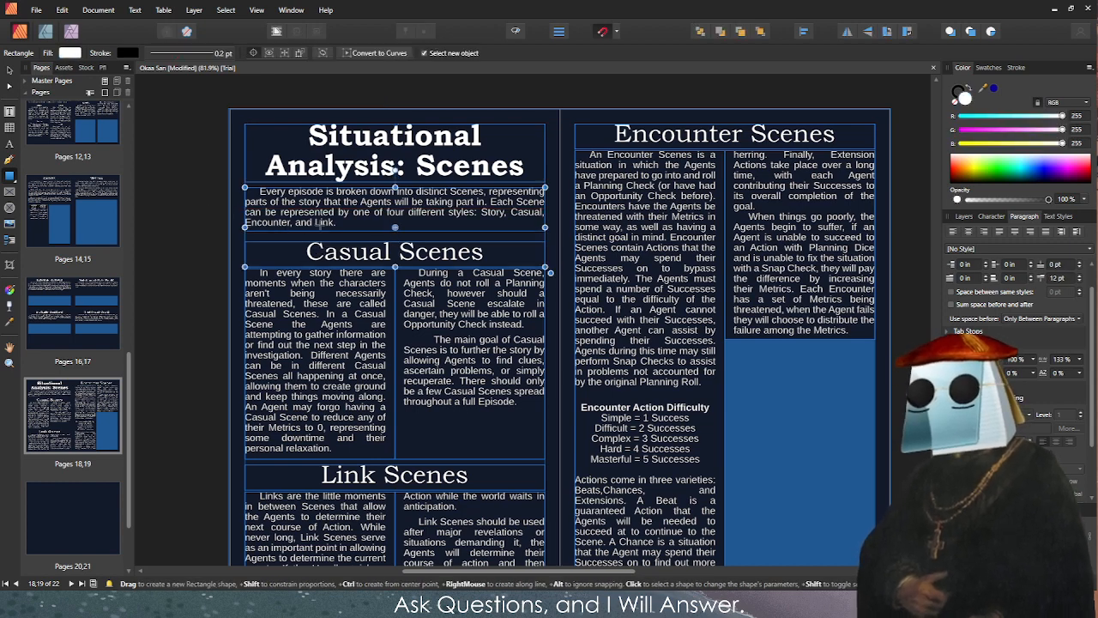
{"action": "scroll", "coordinate": [315, 224], "scroll_direction": "down", "scroll_amount": 5}
{"action": "scroll", "coordinate": [318, 367], "scroll_direction": "down", "scroll_amount": 2}
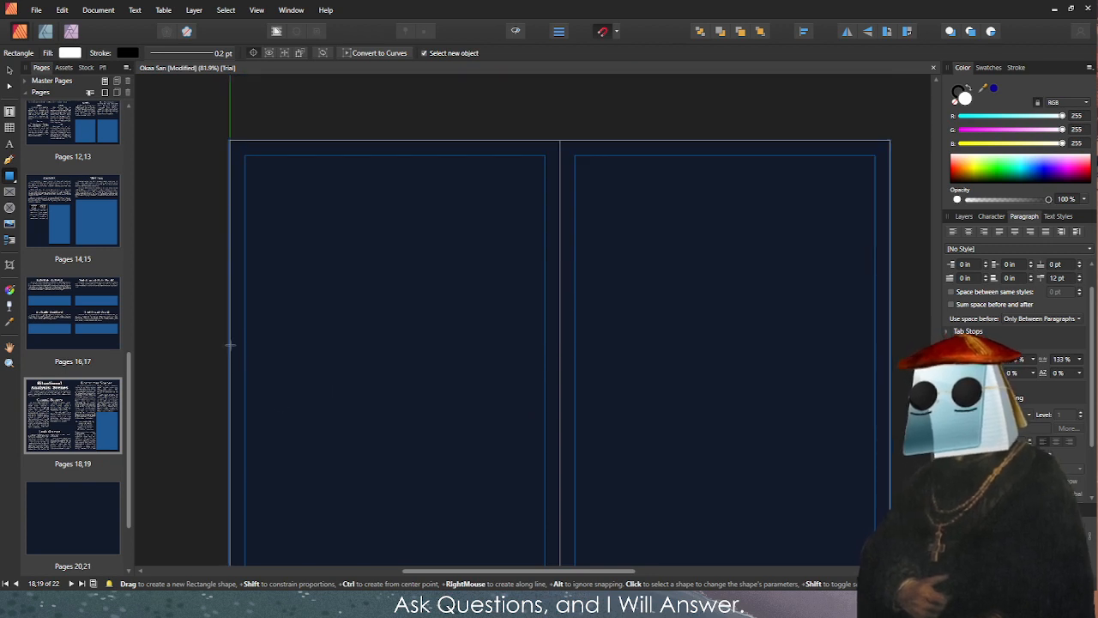
{"action": "key", "text": "ctrl+v"}
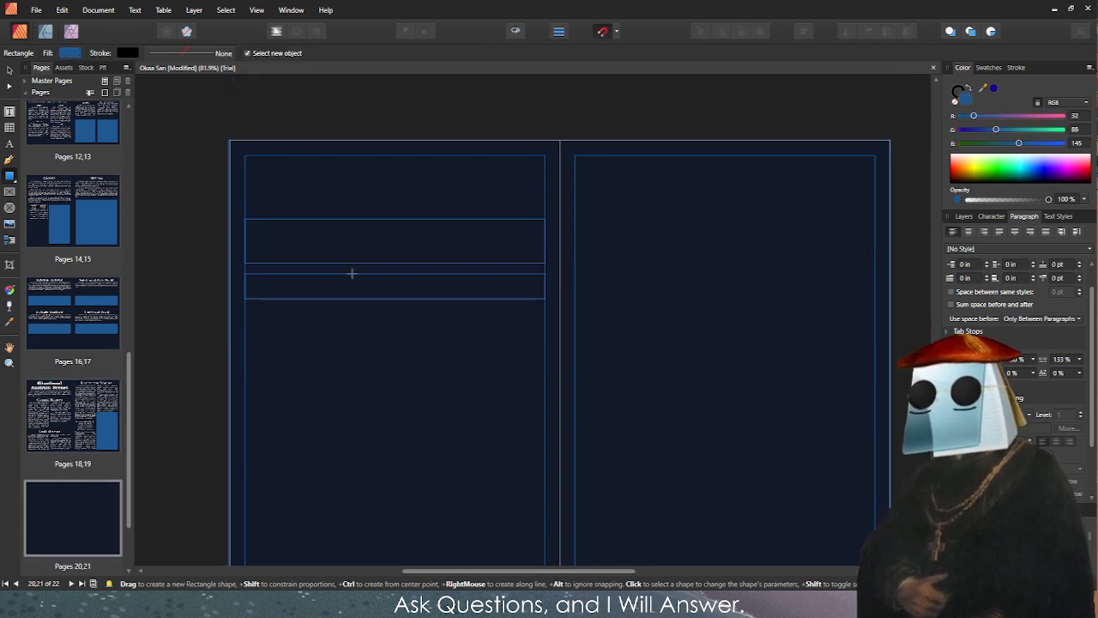
Lock the Shape Text layer covering the spread on pages 20 and 21, and select the Casual Scenes heading frame.
{"action": "scroll", "coordinate": [352, 273], "scroll_direction": "up", "scroll_amount": 1}
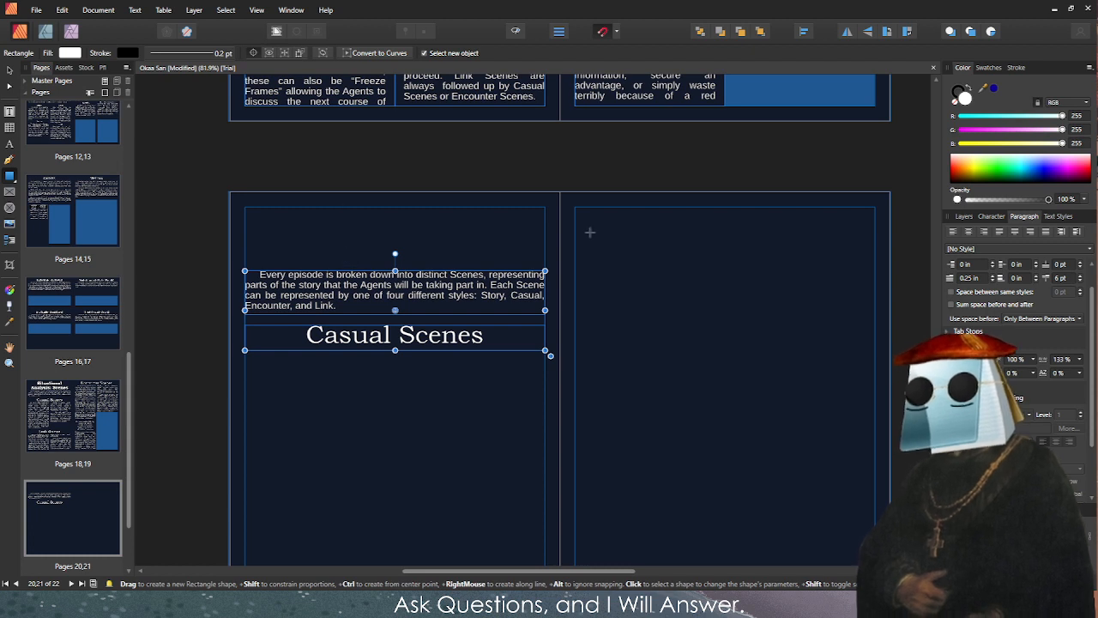
{"action": "left_click", "coordinate": [586, 228]}
{"action": "left_click", "coordinate": [964, 217]}
{"action": "left_click", "coordinate": [1004, 285]}
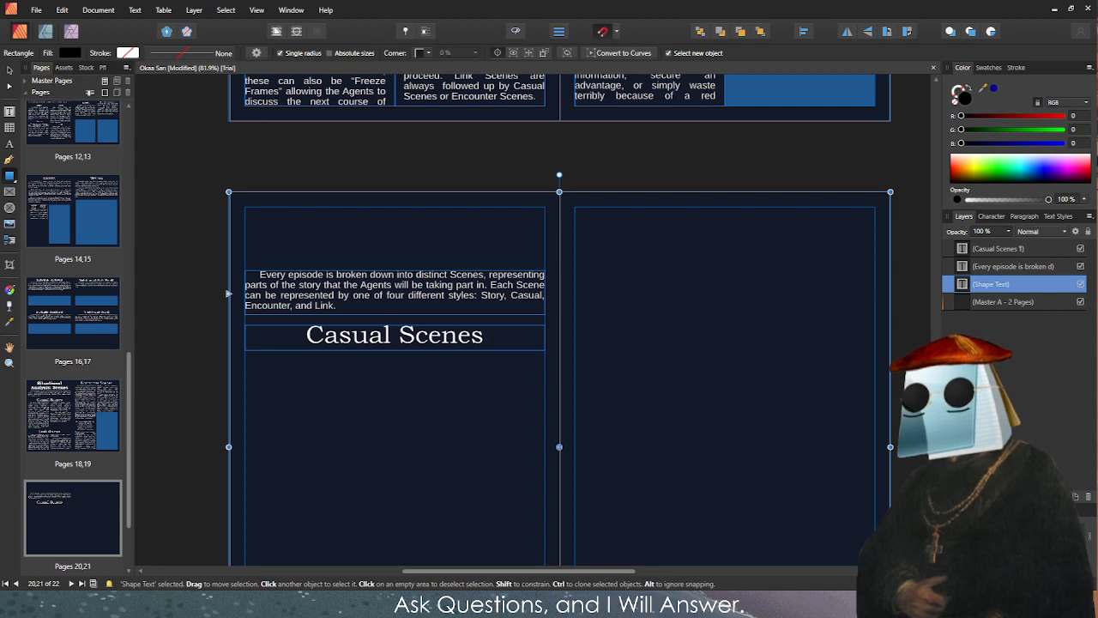
{"action": "left_click", "coordinate": [1000, 249]}
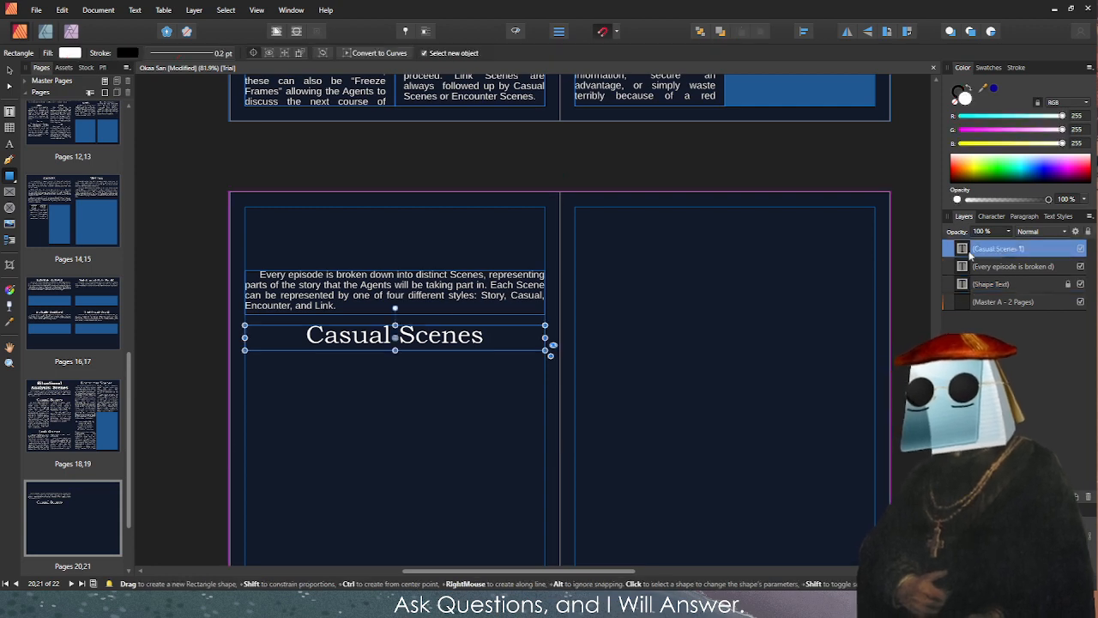
{"action": "mouse_move", "coordinate": [436, 337]}
{"action": "left_mouse_down"}
{"action": "mouse_move", "coordinate": [441, 233]}
{"action": "mouse_move", "coordinate": [437, 254]}
{"action": "left_mouse_up"}
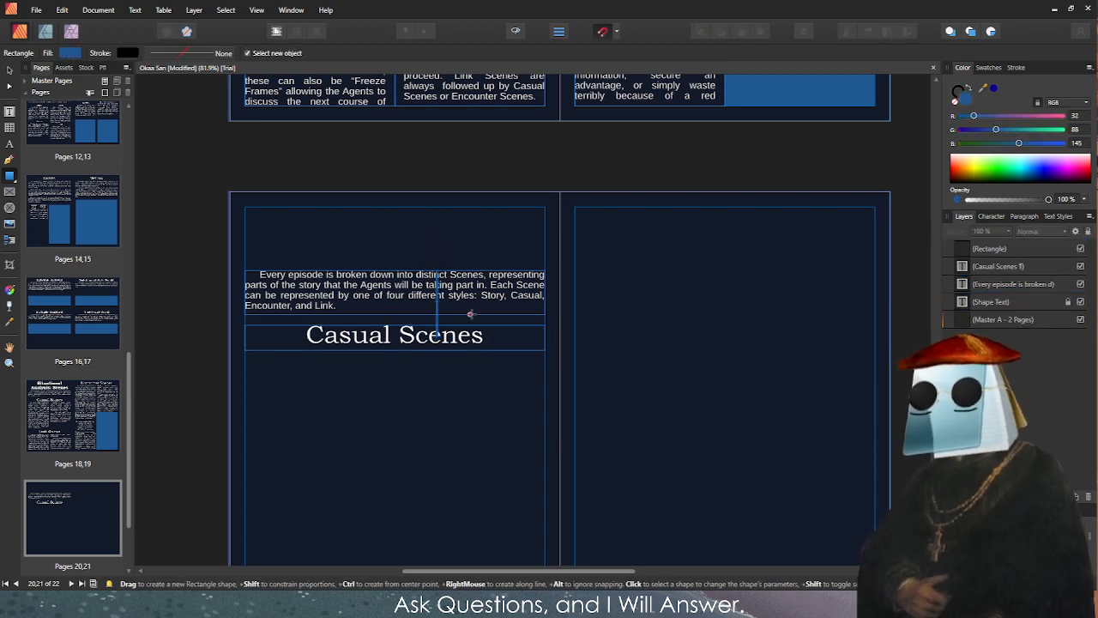
{"action": "key", "text": "ctrl+z"}
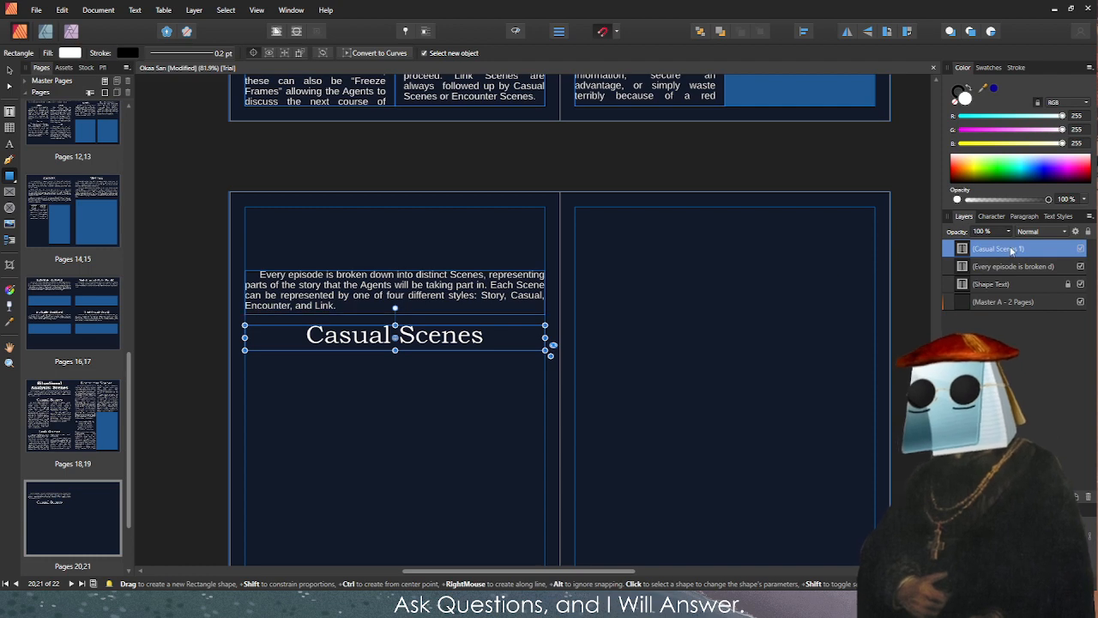
{"action": "double_click", "coordinate": [1009, 249]}
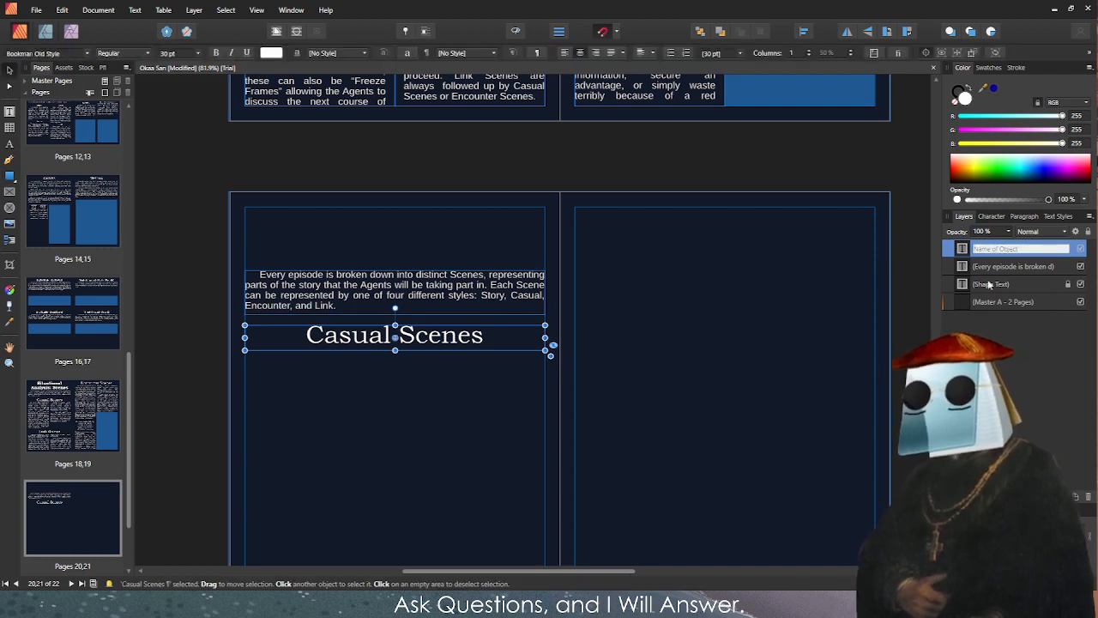
{"action": "key", "text": "Escape"}
Move the Casual Scenes heading up to the top margin of page 20 and the introductory paragraph directly beneath it.
{"action": "left_click_drag", "start_coordinate": [448, 344], "coordinate": [455, 226]}
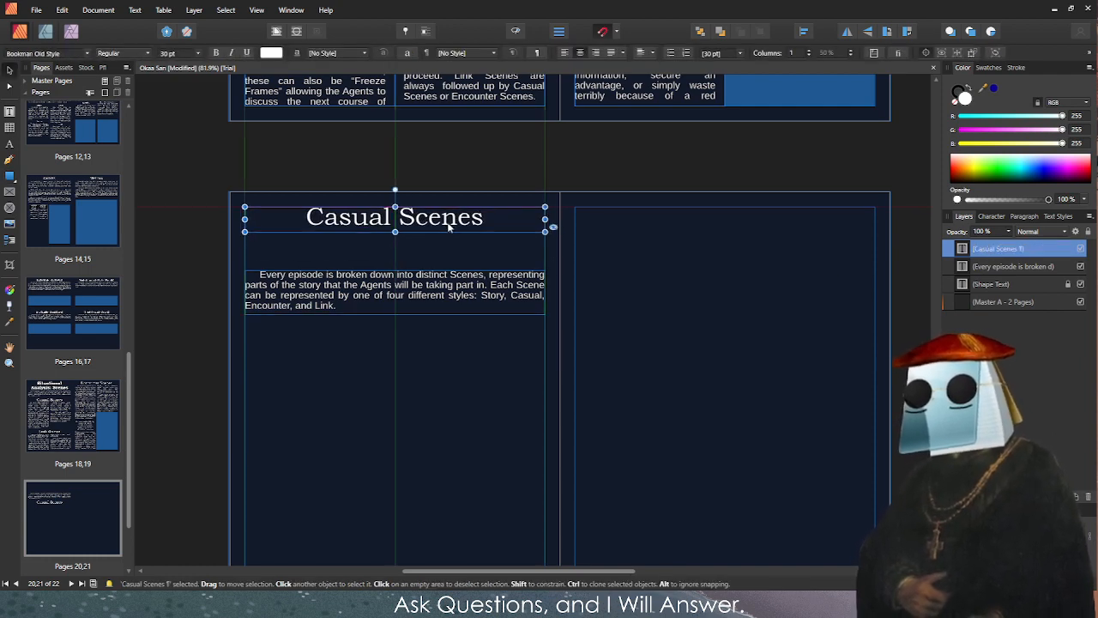
{"action": "left_click", "coordinate": [447, 292]}
{"action": "left_click_drag", "start_coordinate": [446, 293], "coordinate": [446, 254]}
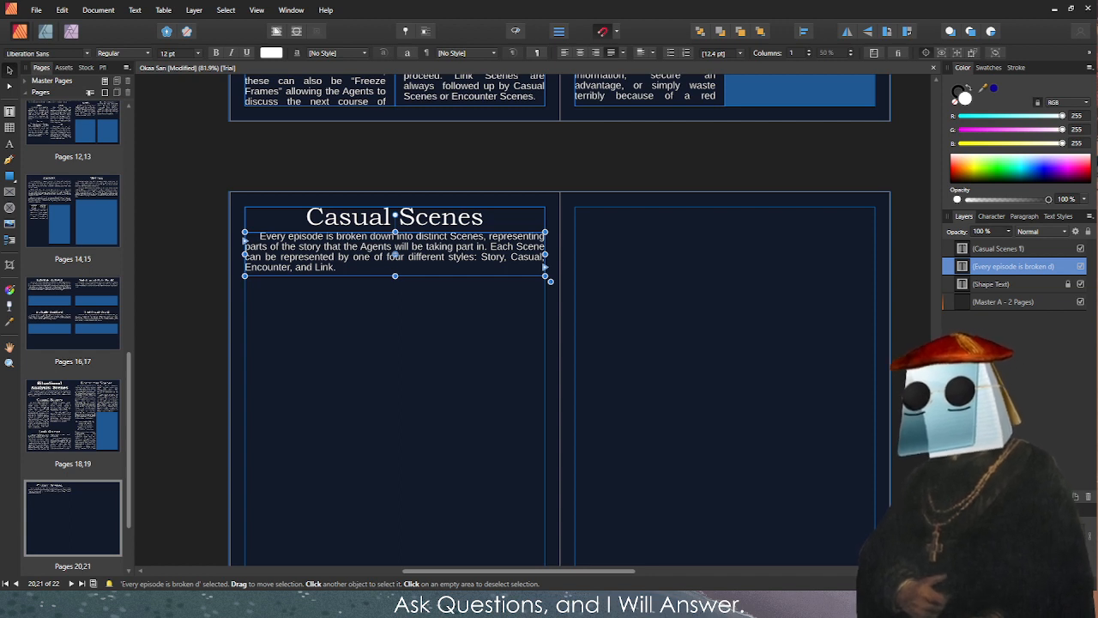
Set the whole Casual Scenes heading text on page 20 in italics.
{"action": "left_click", "coordinate": [381, 216]}
{"action": "triple_click", "coordinate": [382, 216]}
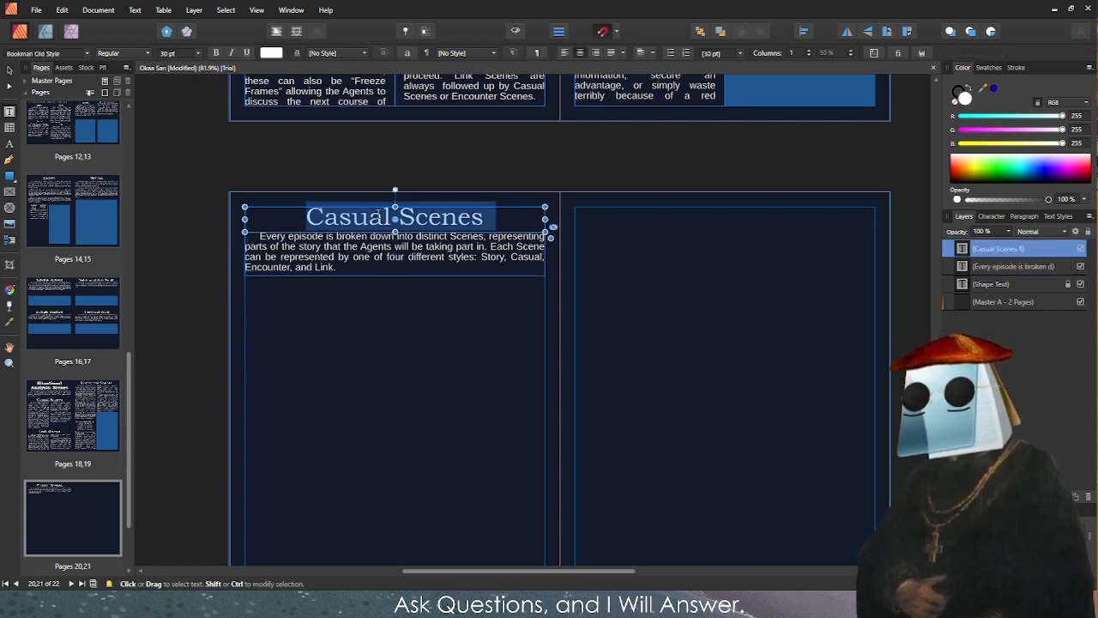
{"action": "left_click", "coordinate": [231, 53]}
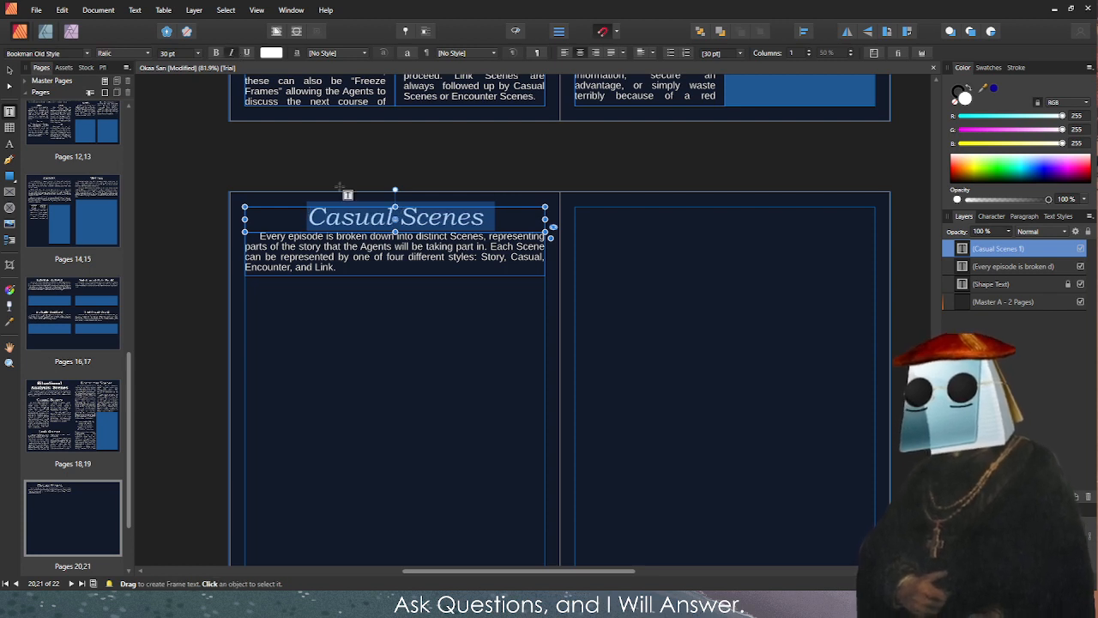
Replace the heading text on page 20 with "The Cult Infiltration" and deselect the frame.
{"action": "type", "text": "The Infi"}
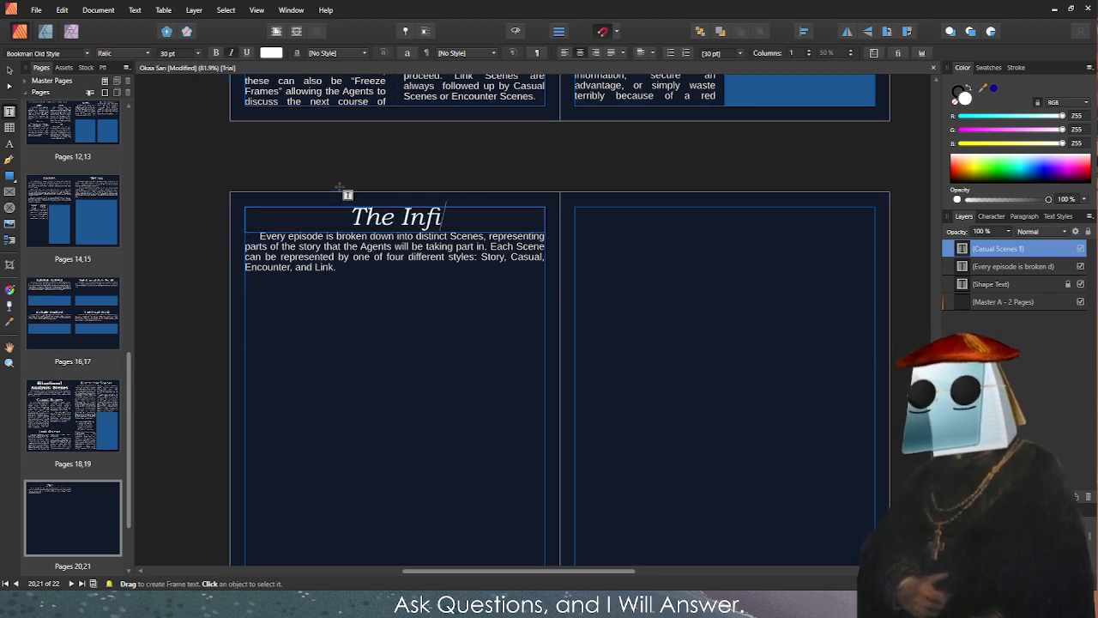
{"action": "type", "text": "ltratio"}
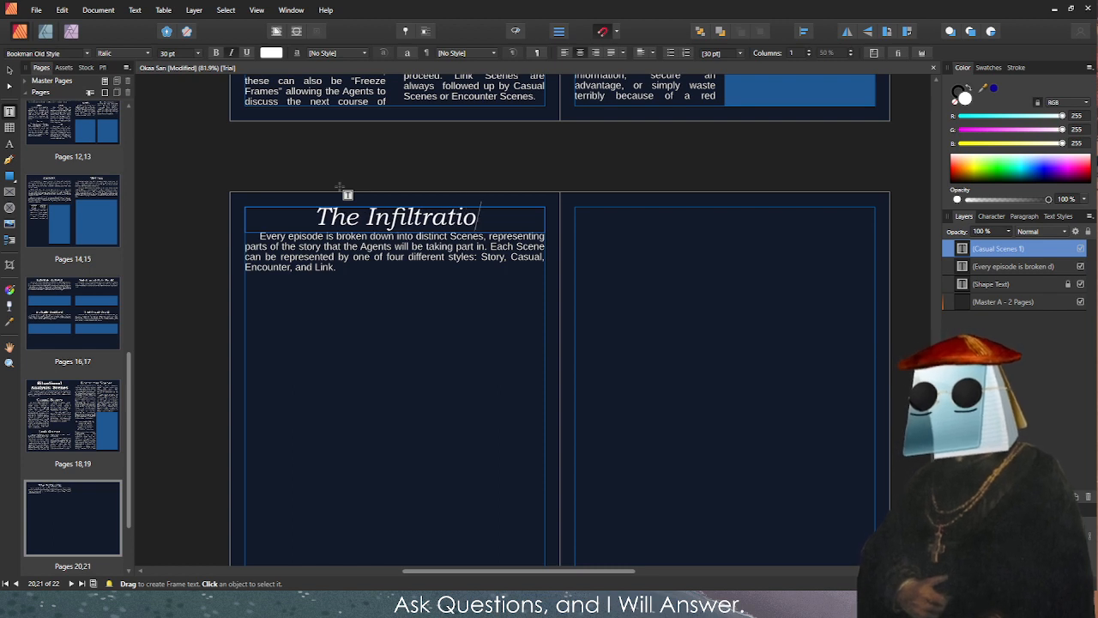
{"action": "key", "text": "BackSpace"}
{"action": "key", "text": "BackSpace"}
{"action": "key", "text": "BackSpace"}
{"action": "key", "text": "BackSpace"}
{"action": "key", "text": "BackSpace"}
{"action": "key", "text": "BackSpace"}
{"action": "key", "text": "BackSpace"}
{"action": "key", "text": "BackSpace"}
{"action": "key", "text": "BackSpace"}
{"action": "key", "text": "BackSpace"}
{"action": "key", "text": "BackSpace"}
{"action": "type", "text": "Cu"}
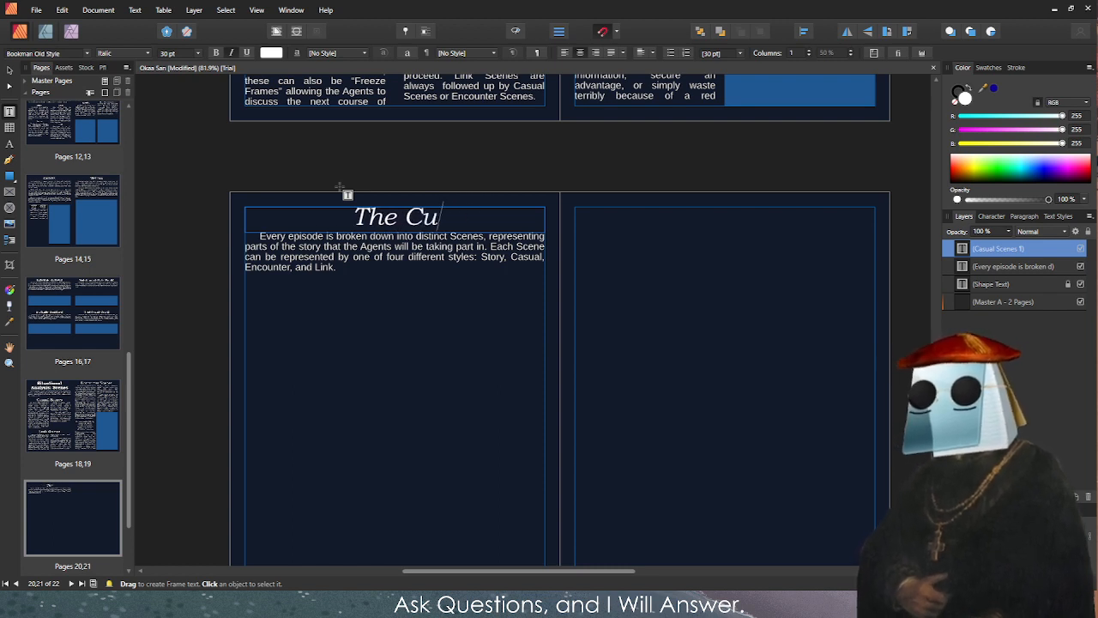
{"action": "type", "text": "lt Infiltra"}
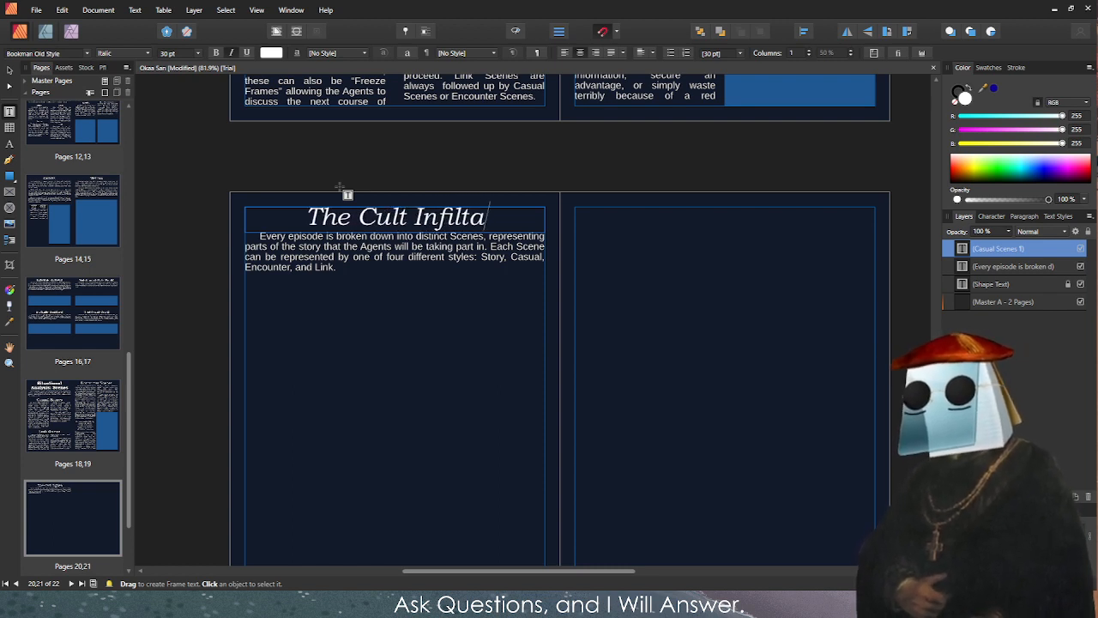
{"action": "type", "text": "tion"}
{"action": "key", "text": "Escape"}
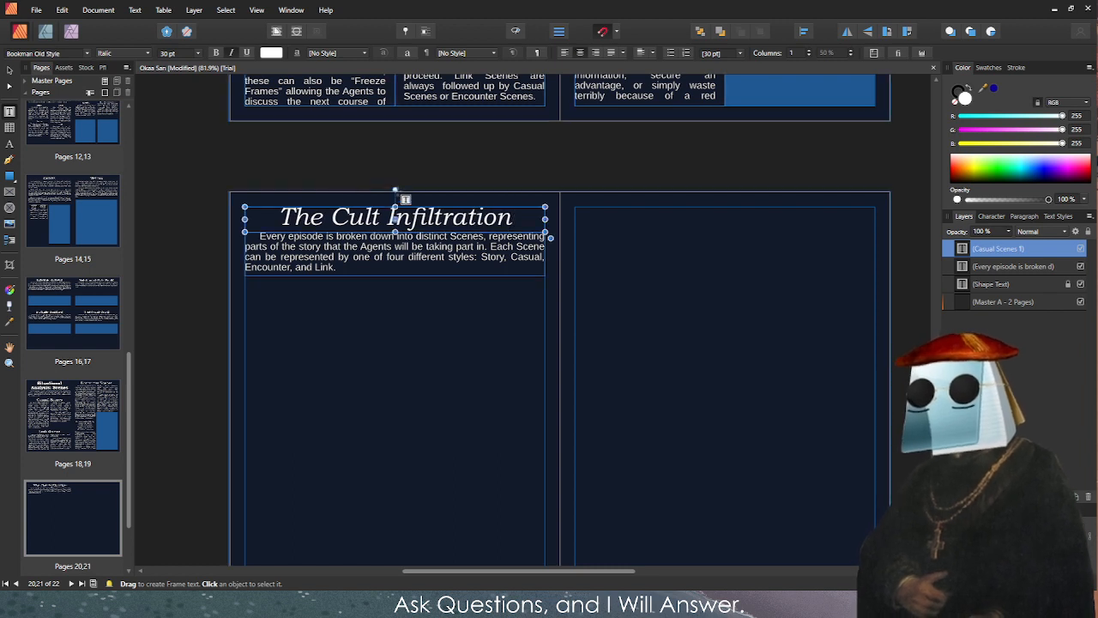
{"action": "key", "text": "Escape"}
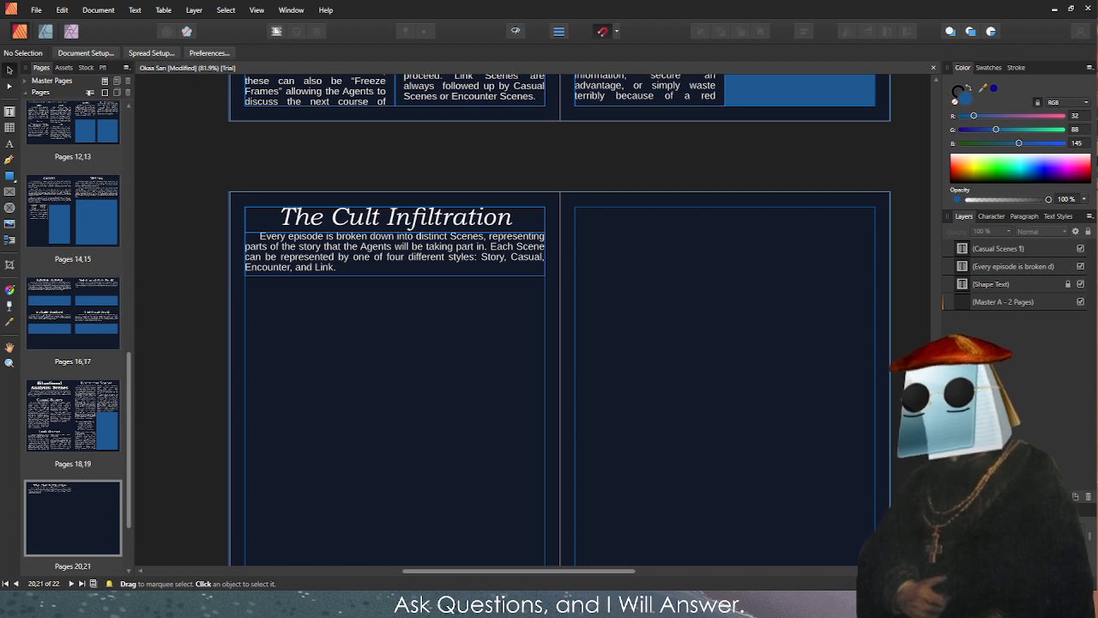
Replace the introductory paragraph with the copied cult example text and extend its frame down the page until all of it fits.
{"action": "double_click", "coordinate": [393, 247]}
{"action": "key", "text": "ctrl+a"}
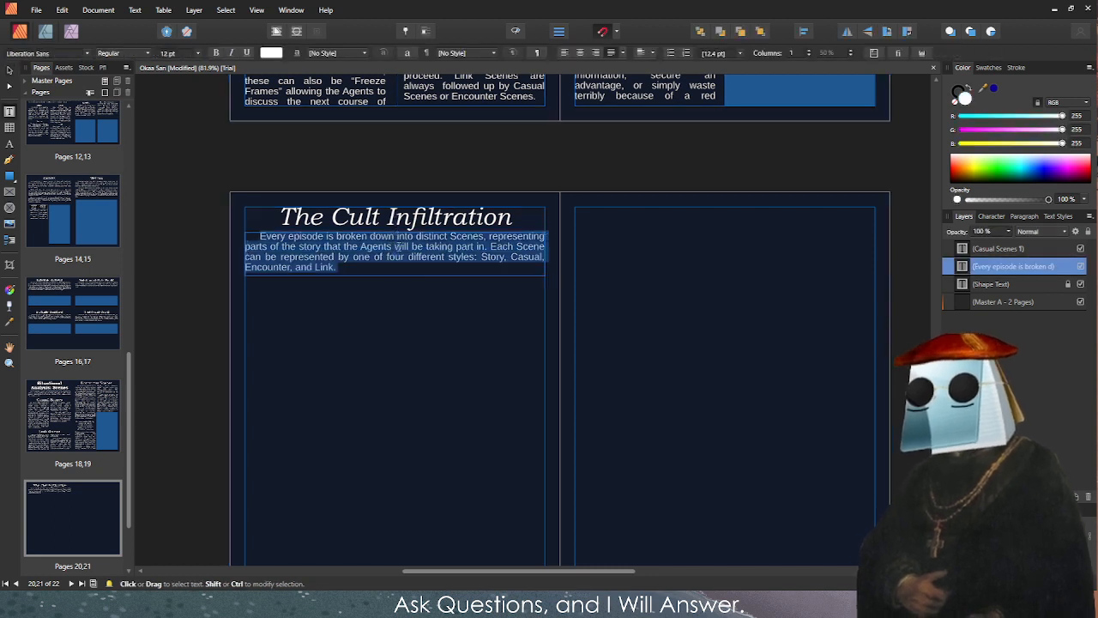
{"action": "key", "text": "ctrl+v"}
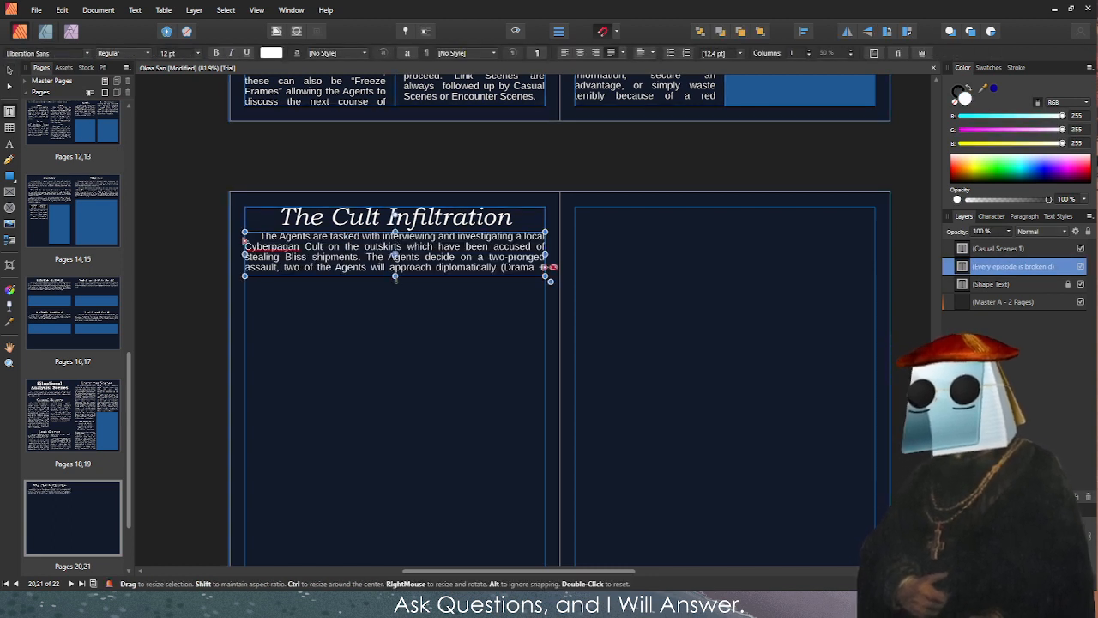
{"action": "left_click_drag", "start_coordinate": [394, 277], "coordinate": [433, 504]}
{"action": "scroll", "coordinate": [396, 377], "scroll_direction": "up", "scroll_amount": 2}
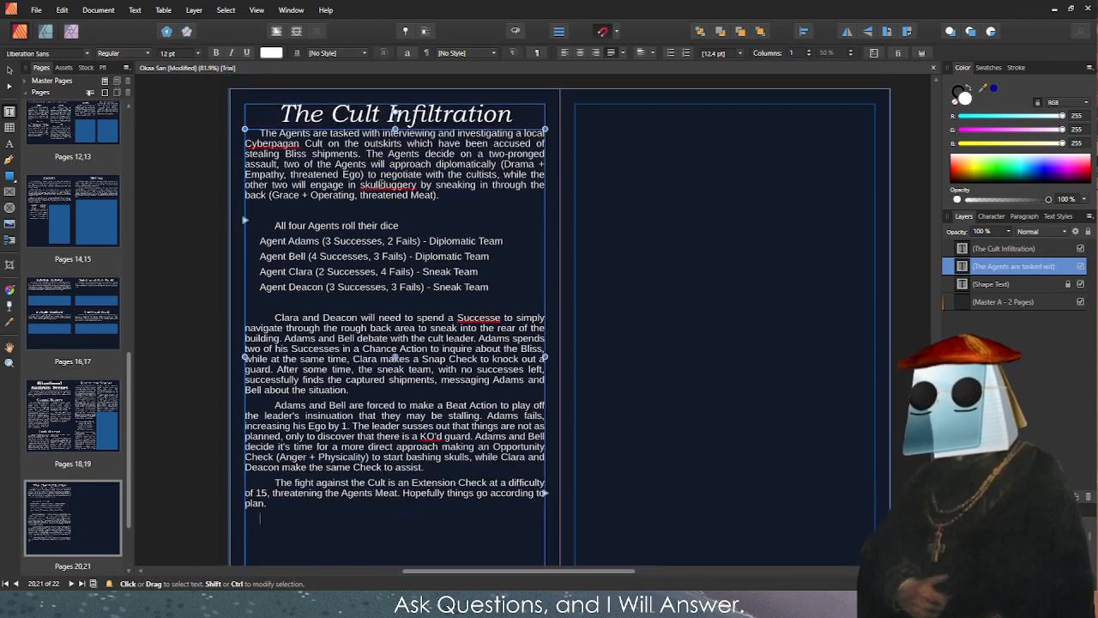
Read through the opening paragraph of the Cult Infiltration example, including the two teams' approaches and the threatened attributes.
{"action": "left_click_drag", "start_coordinate": [465, 184], "coordinate": [388, 163]}
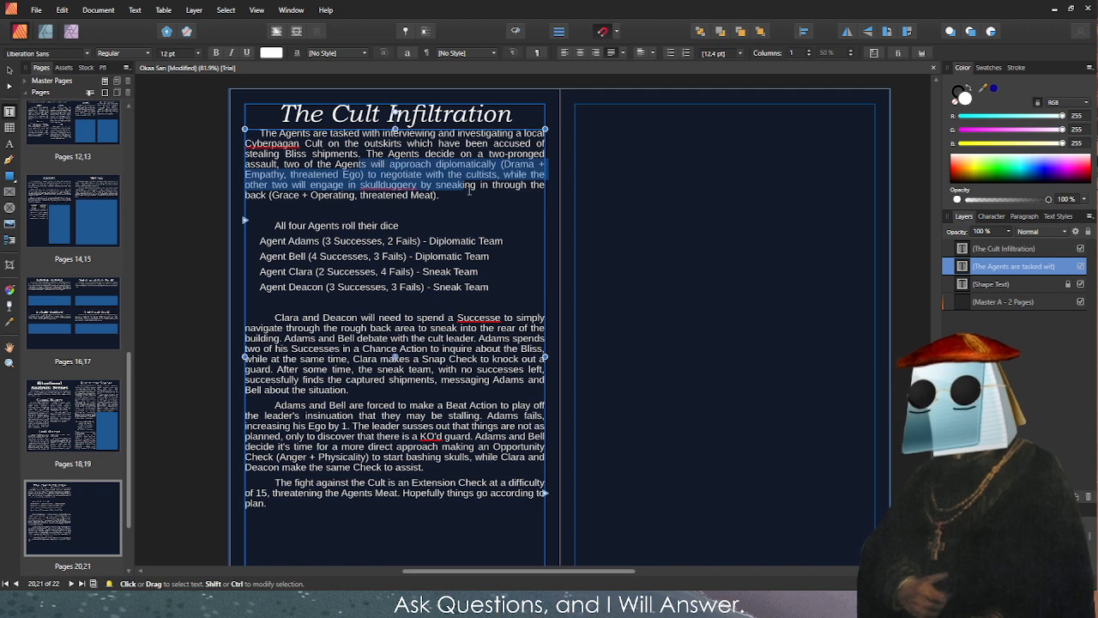
{"action": "left_click_drag", "start_coordinate": [468, 195], "coordinate": [251, 133]}
{"action": "scroll", "coordinate": [251, 133], "scroll_direction": "up", "scroll_amount": 2}
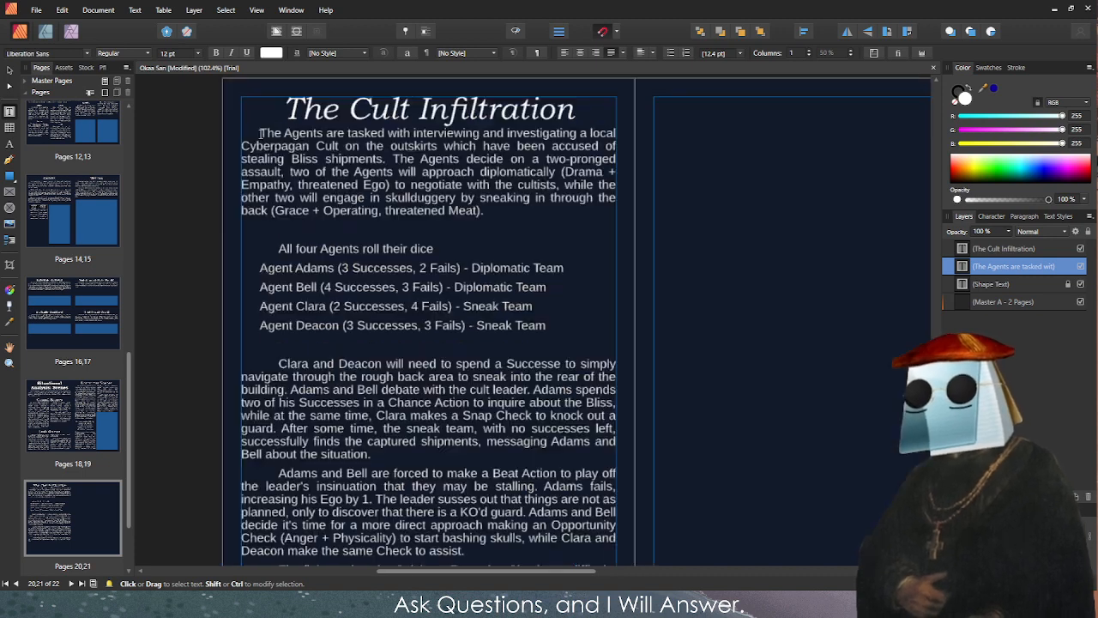
{"action": "left_click", "coordinate": [252, 132]}
{"action": "key", "text": "Escape"}
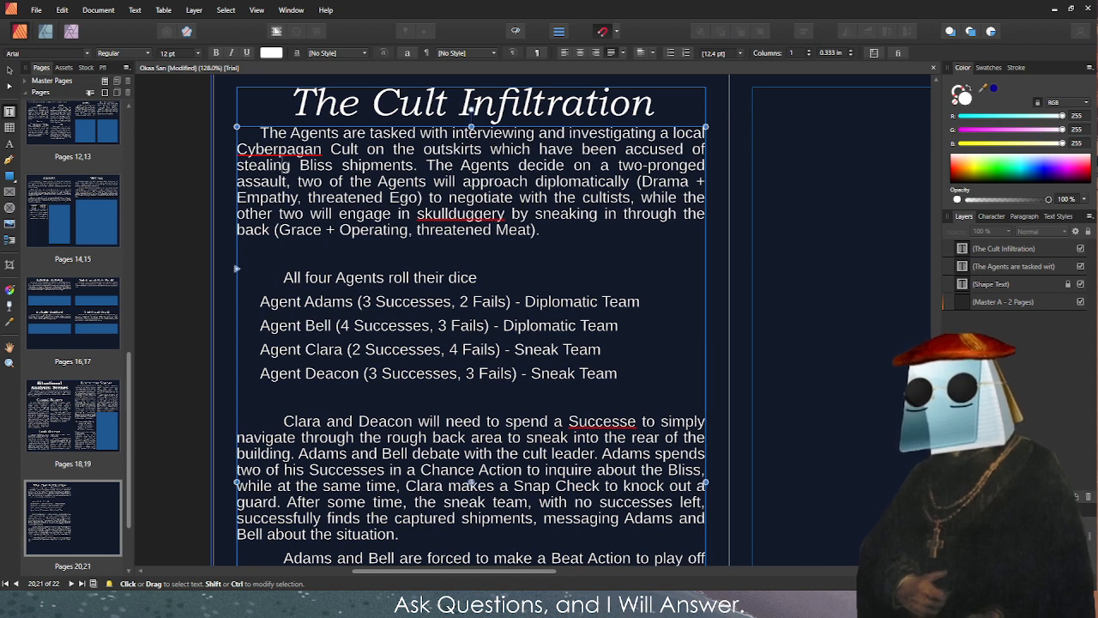
{"action": "left_click_drag", "start_coordinate": [296, 167], "coordinate": [608, 166]}
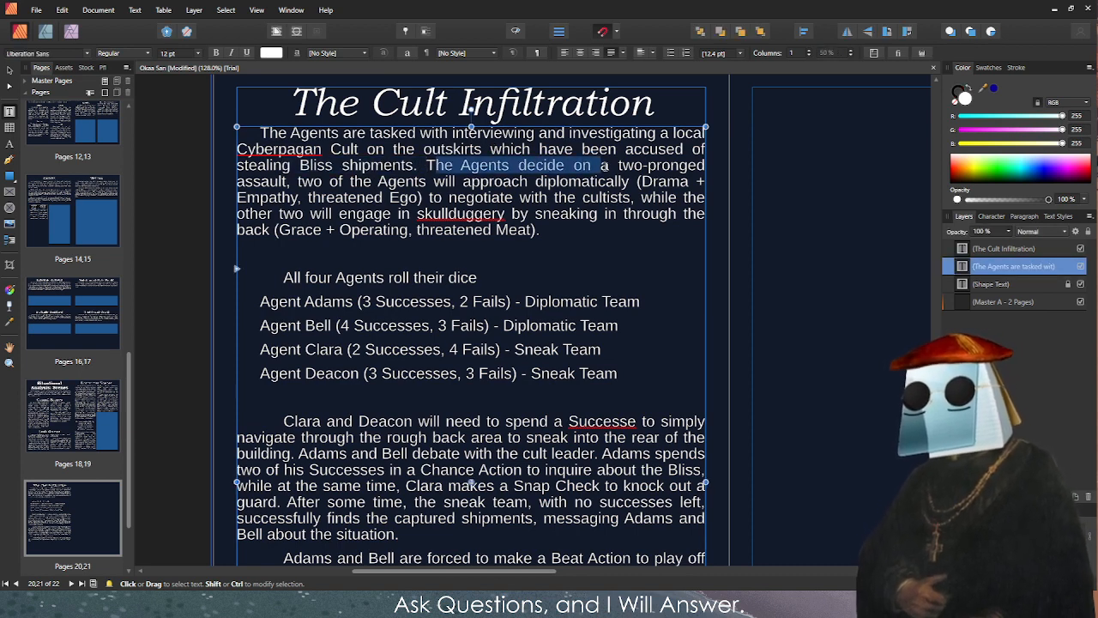
{"action": "left_click", "coordinate": [355, 170]}
{"action": "left_click_drag", "start_coordinate": [286, 181], "coordinate": [561, 181]}
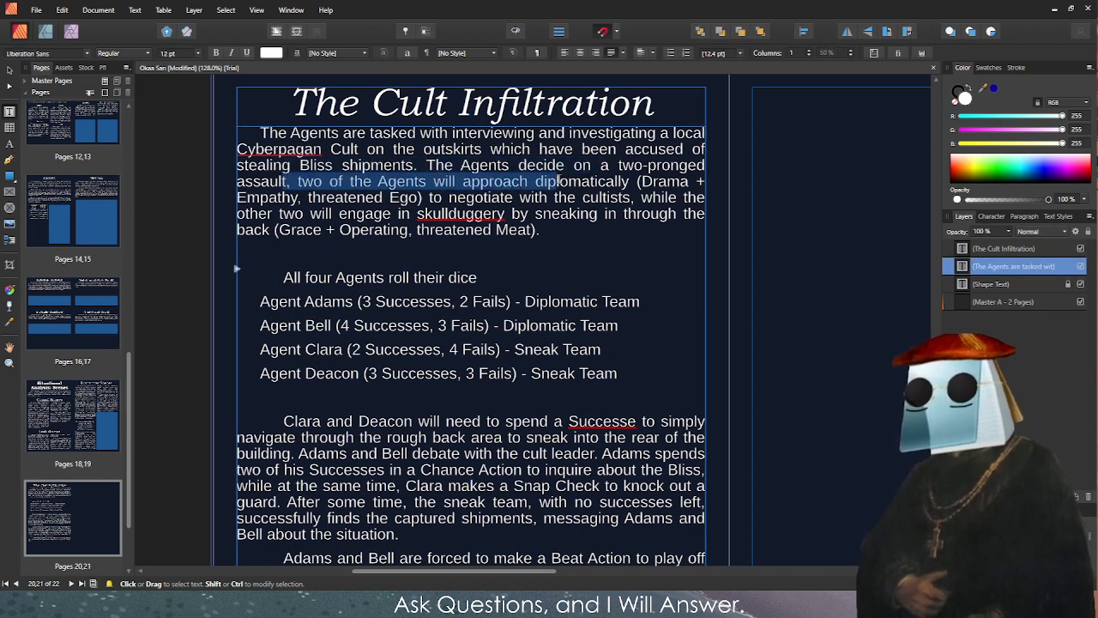
{"action": "left_click", "coordinate": [606, 177]}
{"action": "left_click_drag", "start_coordinate": [267, 198], "coordinate": [641, 198]}
{"action": "left_click_drag", "start_coordinate": [553, 197], "coordinate": [604, 198]}
{"action": "left_click_drag", "start_coordinate": [249, 213], "coordinate": [467, 213]}
{"action": "left_click_drag", "start_coordinate": [506, 213], "coordinate": [578, 221]}
{"action": "left_click", "coordinate": [553, 216]}
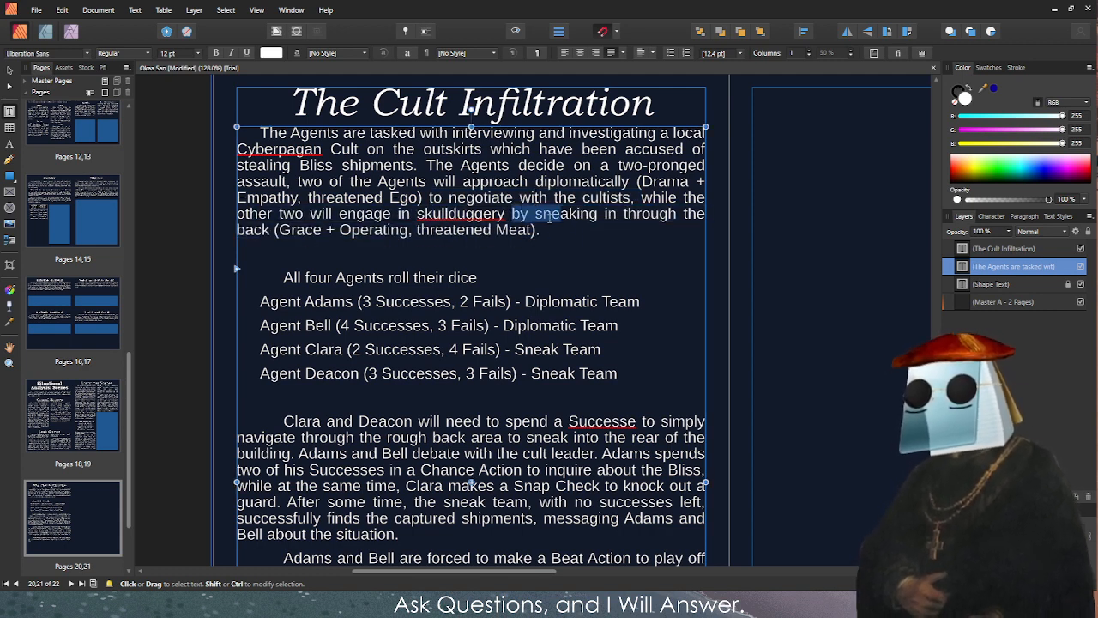
{"action": "left_click_drag", "start_coordinate": [279, 229], "coordinate": [495, 230]}
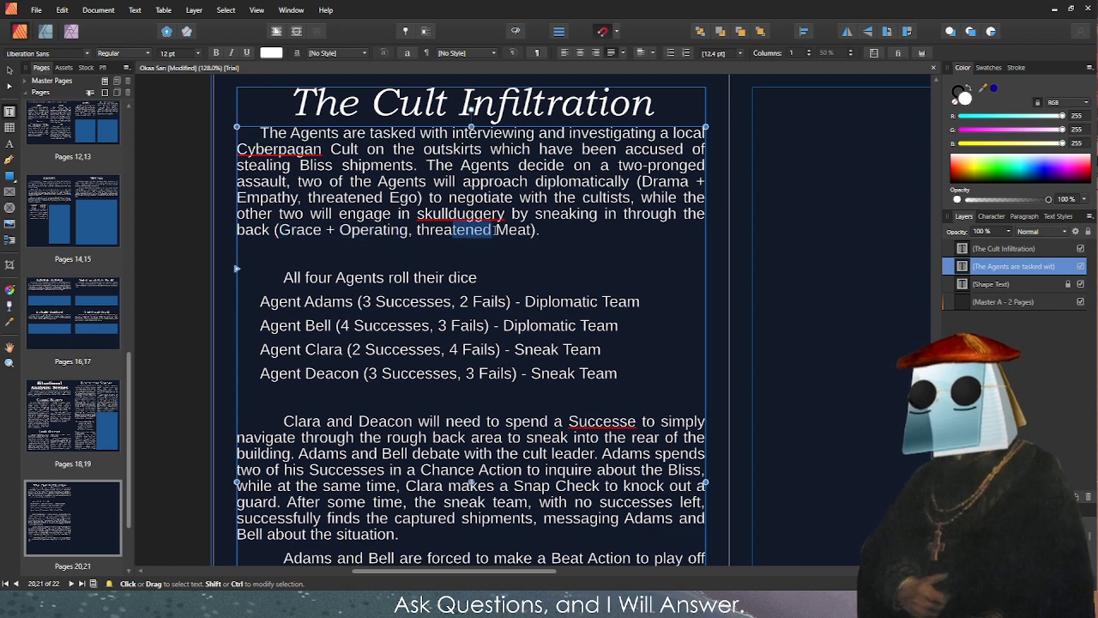
Turn on "Space between same styles" for the five lines listing the Agents' dice rolls.
{"action": "left_click_drag", "start_coordinate": [631, 365], "coordinate": [633, 367]}
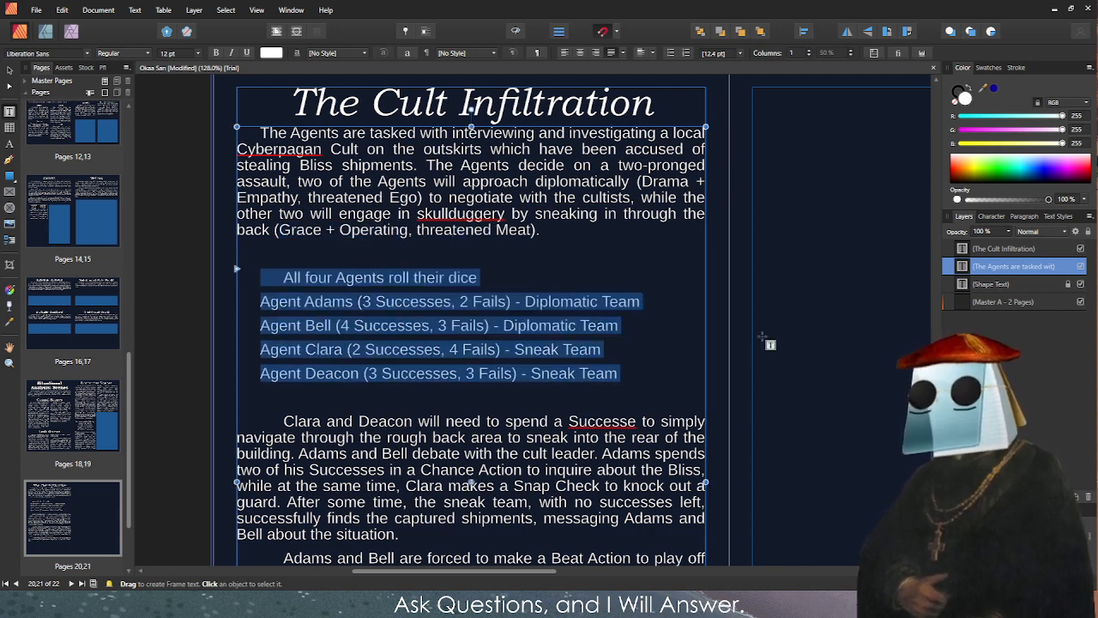
{"action": "left_click", "coordinate": [1023, 217]}
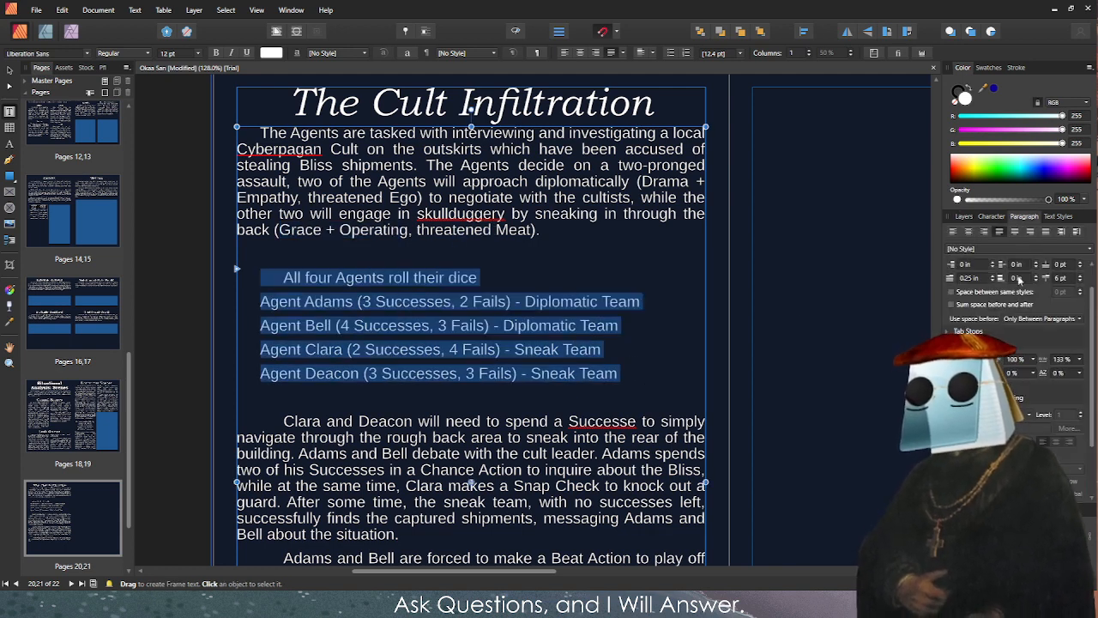
{"action": "left_click", "coordinate": [951, 292]}
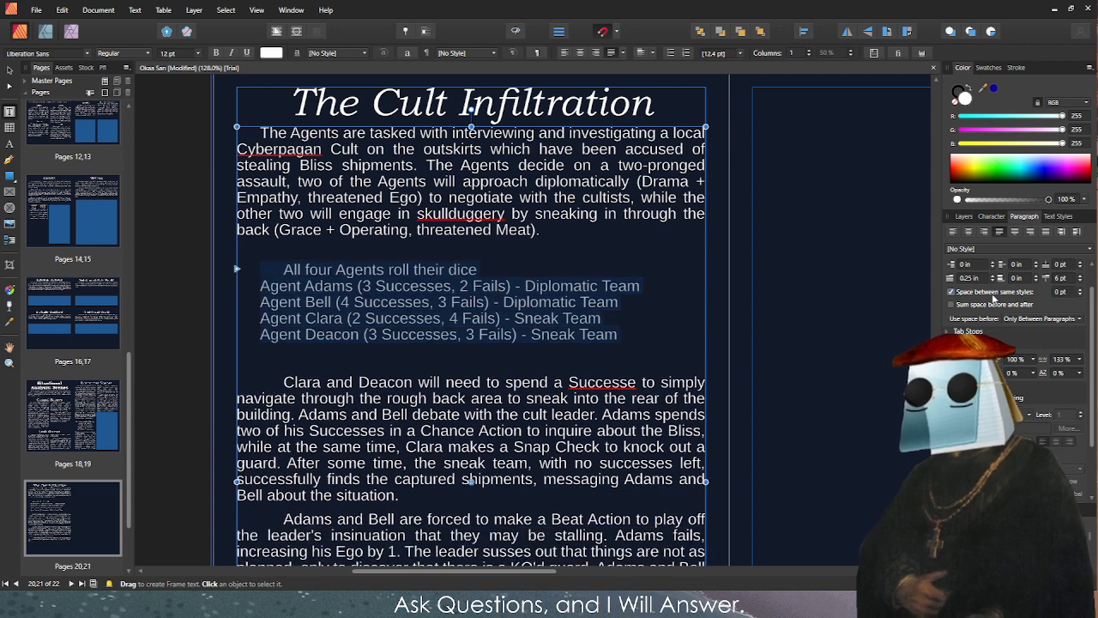
Remove the leading indents from the "All four Agents roll their dice" line and the four Agent result lines below it.
{"action": "left_click", "coordinate": [249, 276]}
{"action": "key", "text": "BackSpace"}
{"action": "key", "text": "BackSpace"}
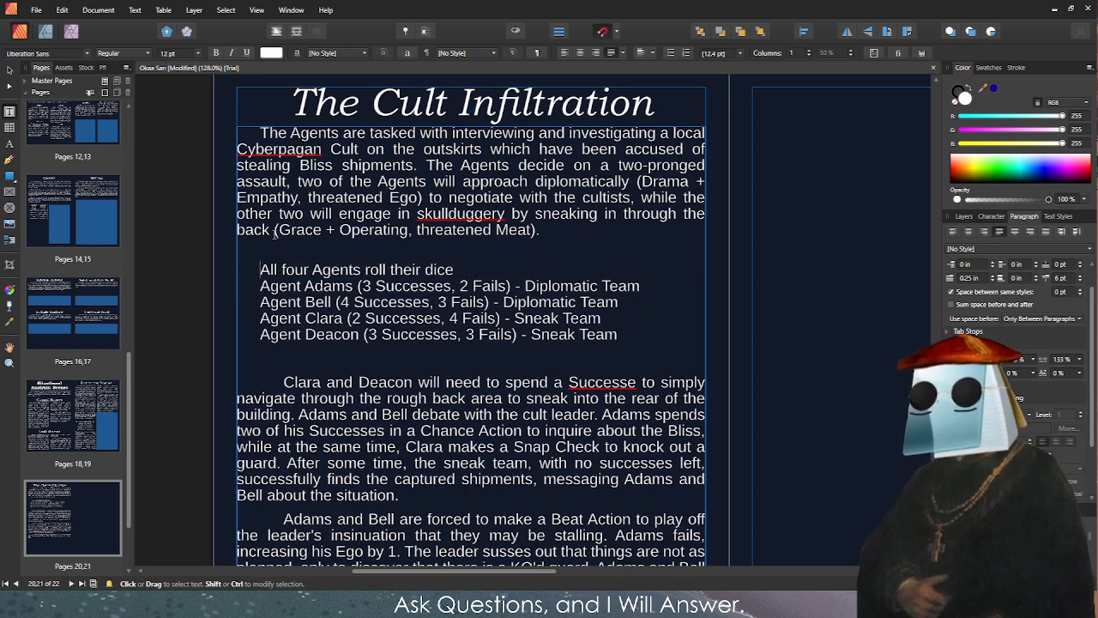
{"action": "key", "text": "Down"}
{"action": "key", "text": "BackSpace"}
{"action": "key", "text": "BackSpace"}
{"action": "key", "text": "Return"}
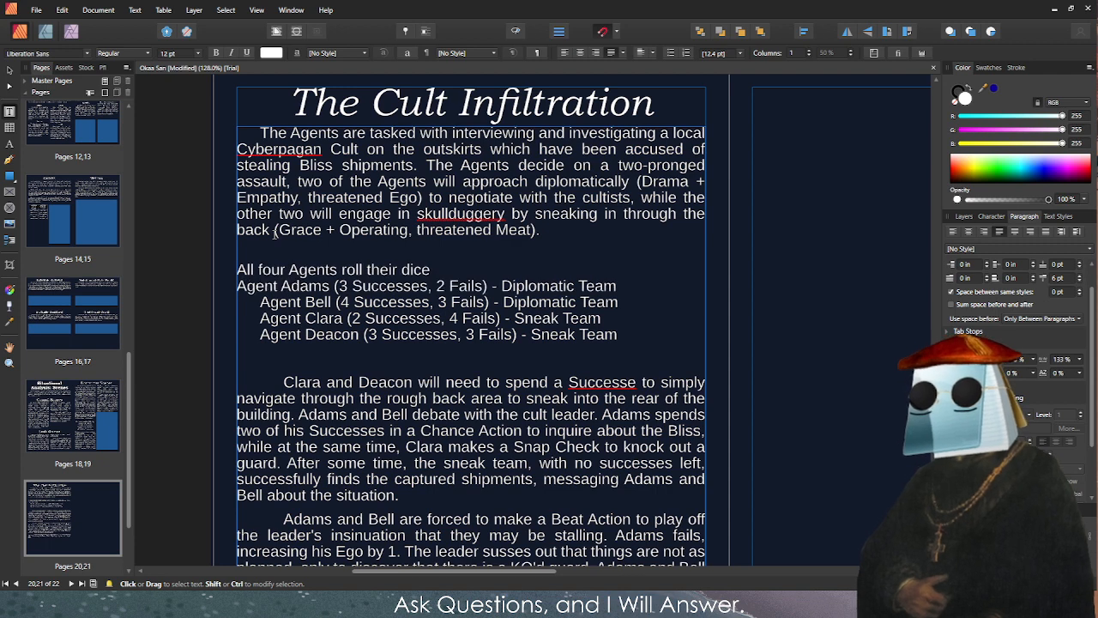
{"action": "key", "text": "Down"}
{"action": "key", "text": "BackSpace"}
{"action": "key", "text": "Down"}
{"action": "key", "text": "BackSpace"}
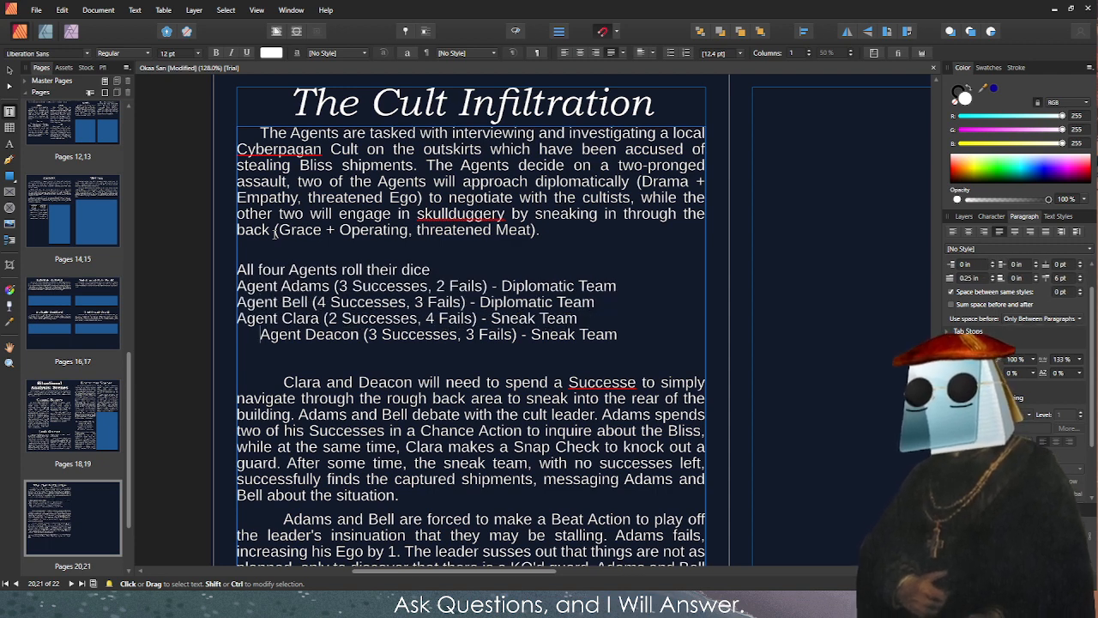
{"action": "key", "text": "Down"}
{"action": "key", "text": "BackSpace"}
{"action": "key", "text": "Escape"}
Centre the four Agent result lines and the "All four Agents roll their dice" line above them.
{"action": "left_click_drag", "start_coordinate": [291, 286], "coordinate": [417, 335]}
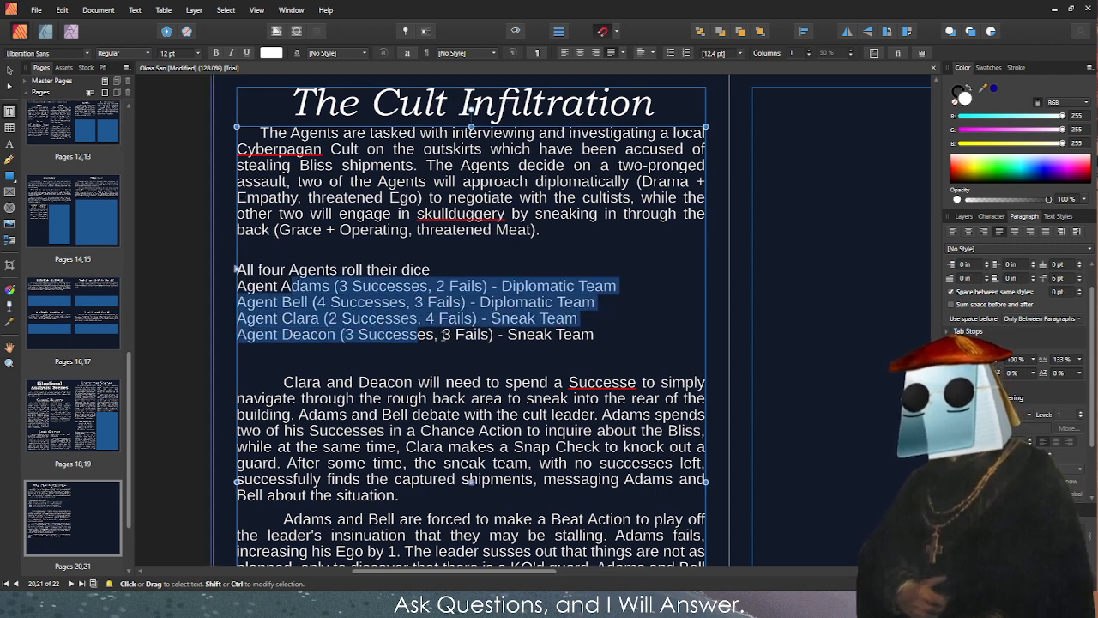
{"action": "left_click", "coordinate": [981, 231]}
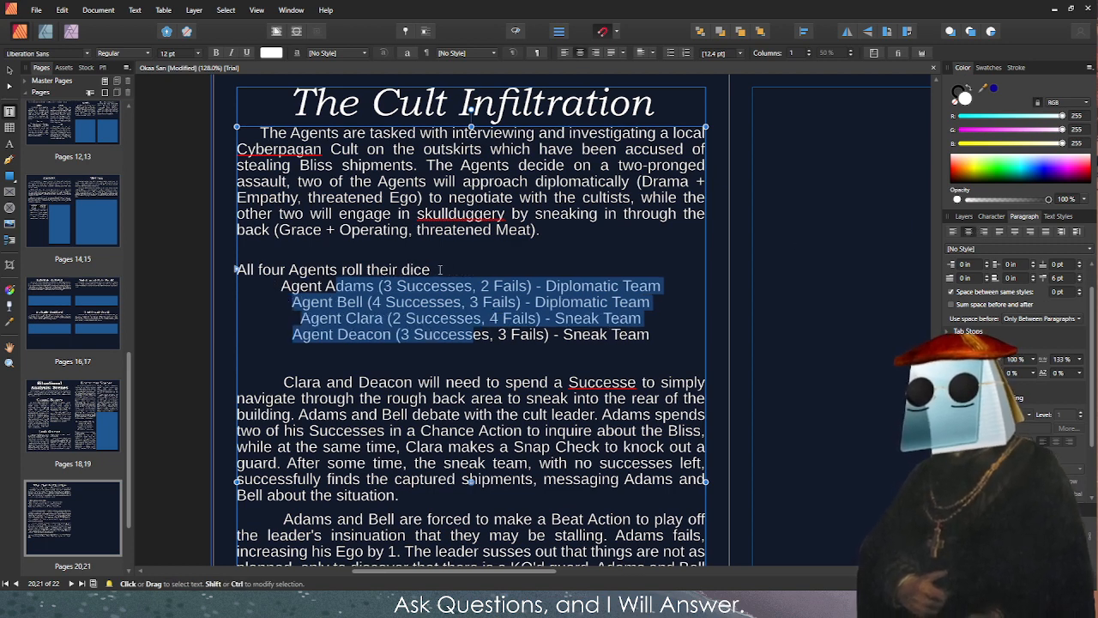
{"action": "left_click_drag", "start_coordinate": [430, 270], "coordinate": [236, 270]}
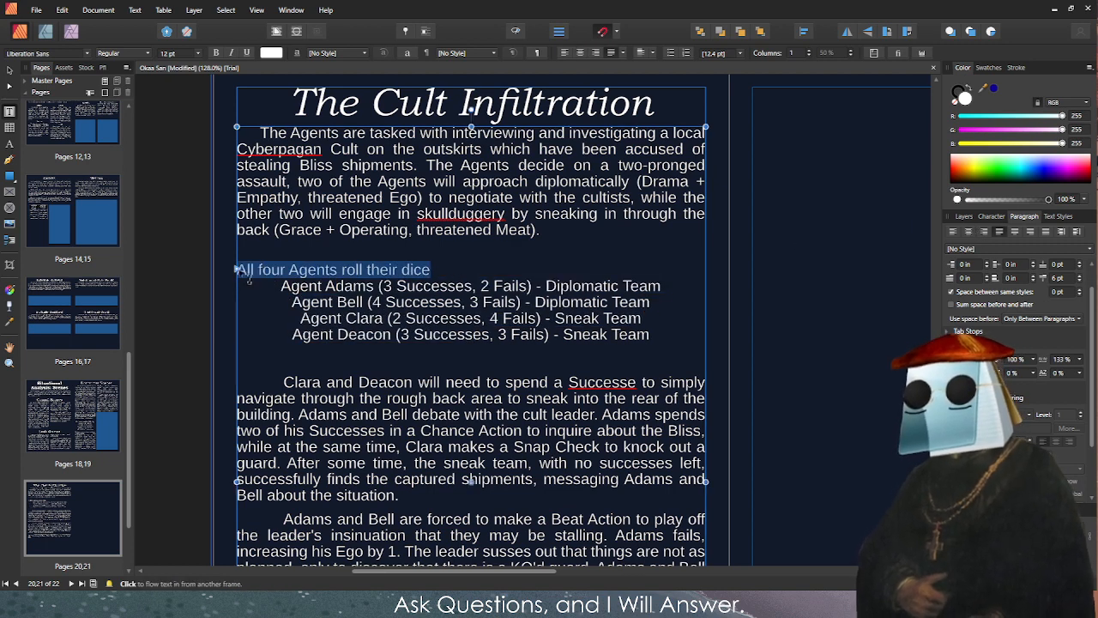
{"action": "left_click", "coordinate": [581, 53]}
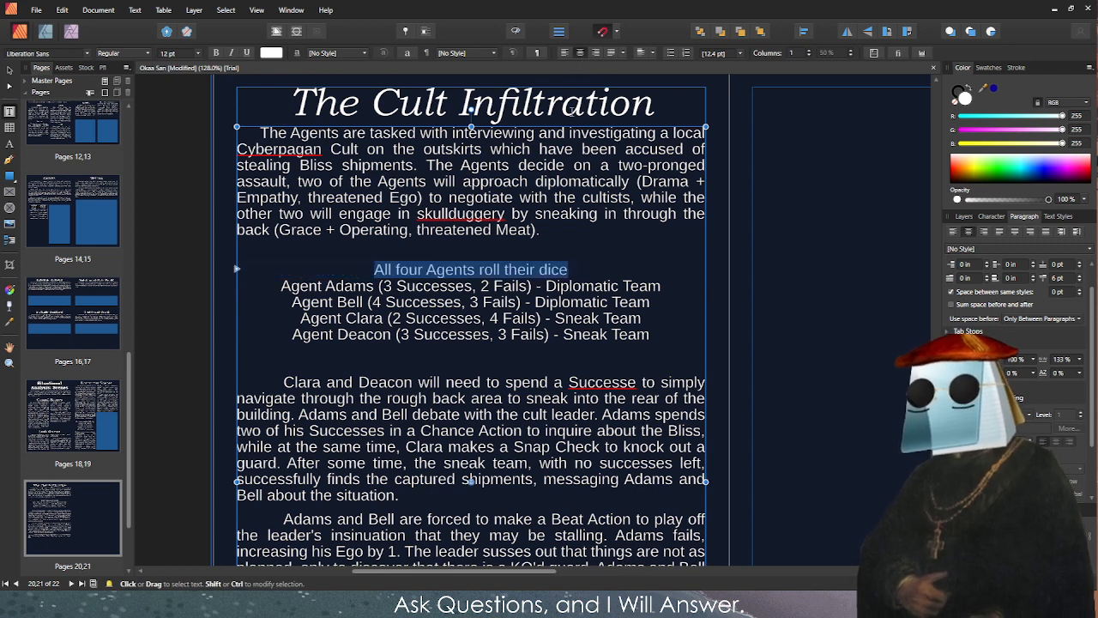
Underline "All four Agents roll their dice" and insert a blank line between it and the Agent results.
{"action": "key", "text": "ctrl+u"}
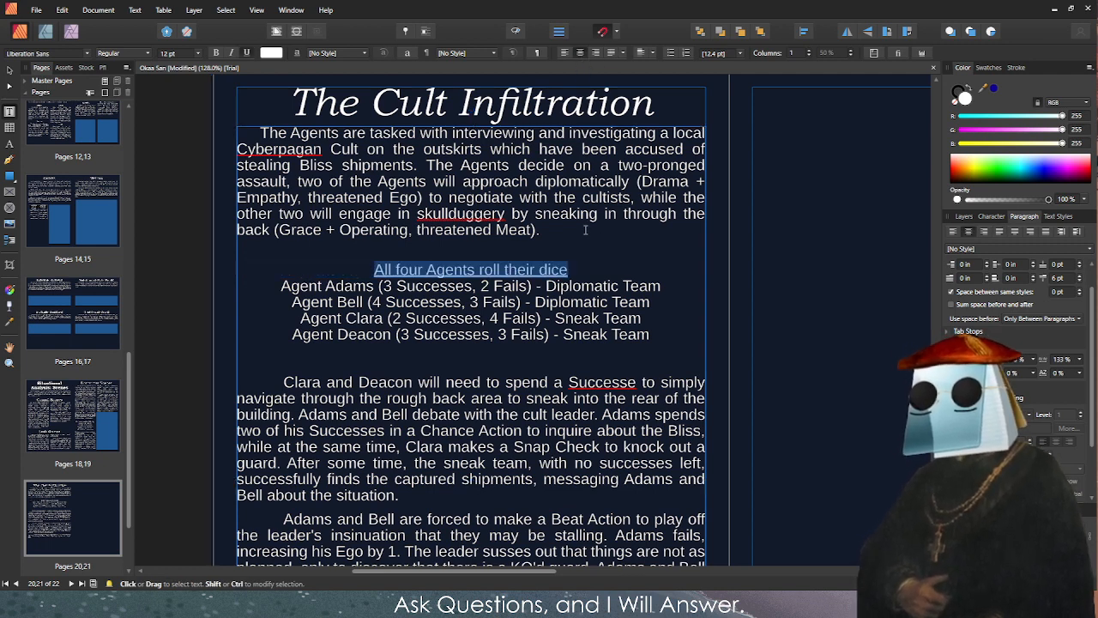
{"action": "left_click", "coordinate": [578, 269]}
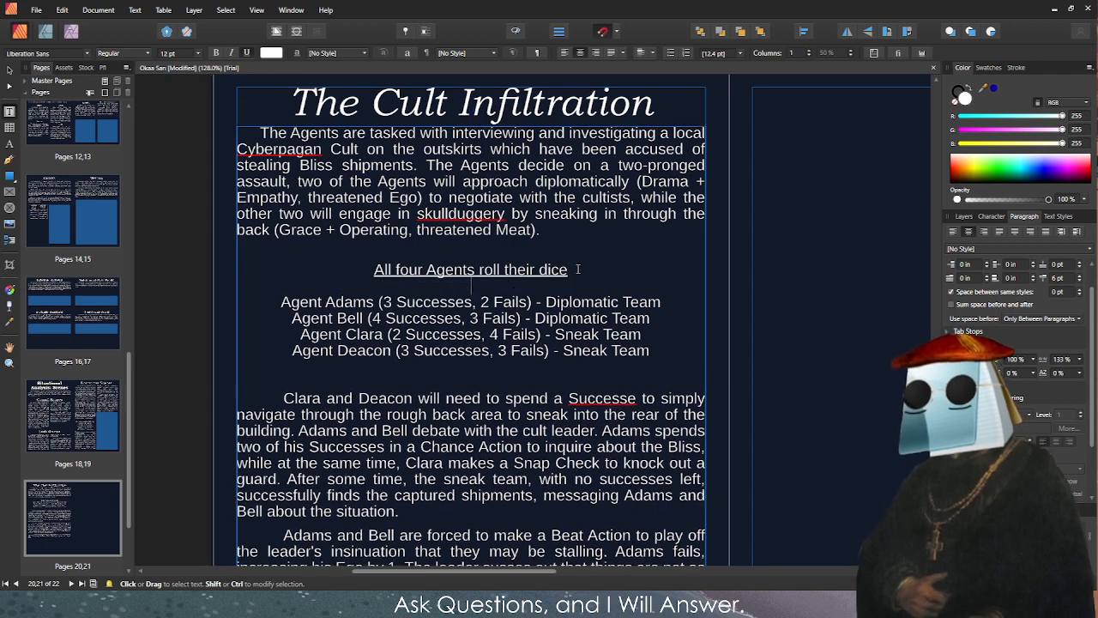
{"action": "key", "text": "Return"}
{"action": "key", "text": "Up"}
{"action": "key", "text": "Home"}
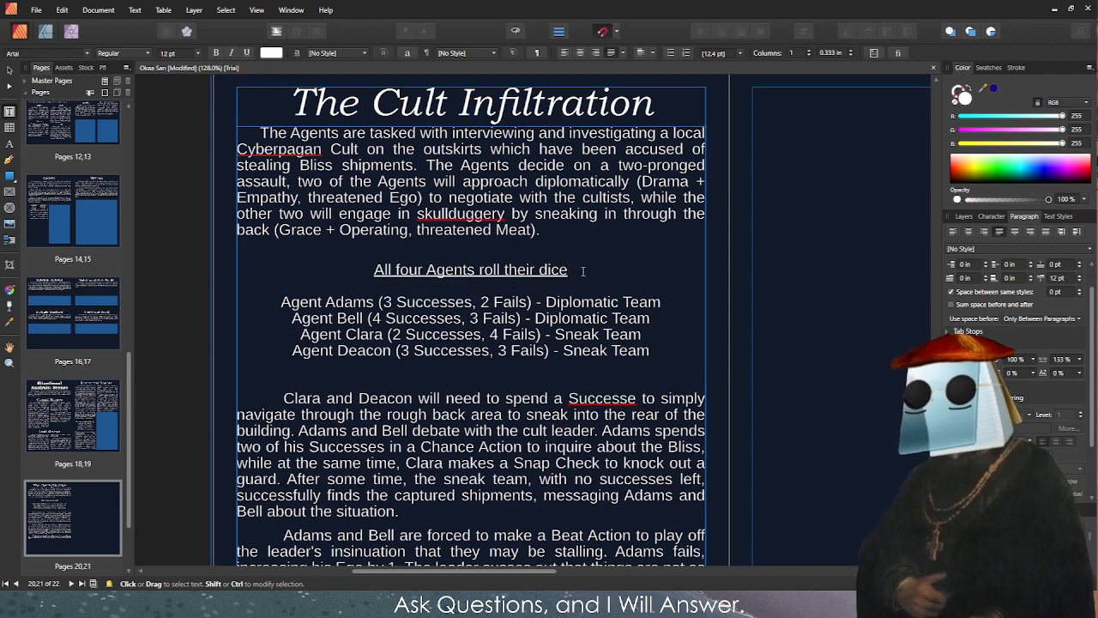
{"action": "left_click", "coordinate": [601, 269]}
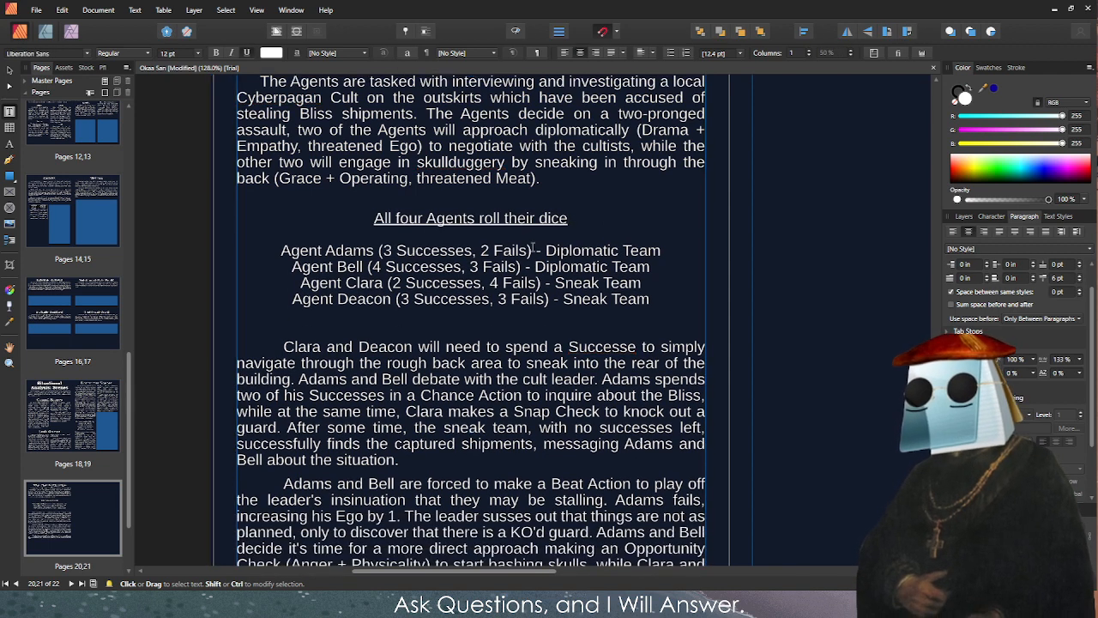
Correct the misspelled "Successe" to "Success" in the paragraph beginning "Clara and Deacon".
{"action": "scroll", "coordinate": [346, 258], "scroll_direction": "down", "scroll_amount": 1}
{"action": "left_click_drag", "start_coordinate": [283, 251], "coordinate": [375, 300]}
{"action": "left_click", "coordinate": [352, 300]}
{"action": "scroll", "coordinate": [501, 293], "scroll_direction": "down", "scroll_amount": 1}
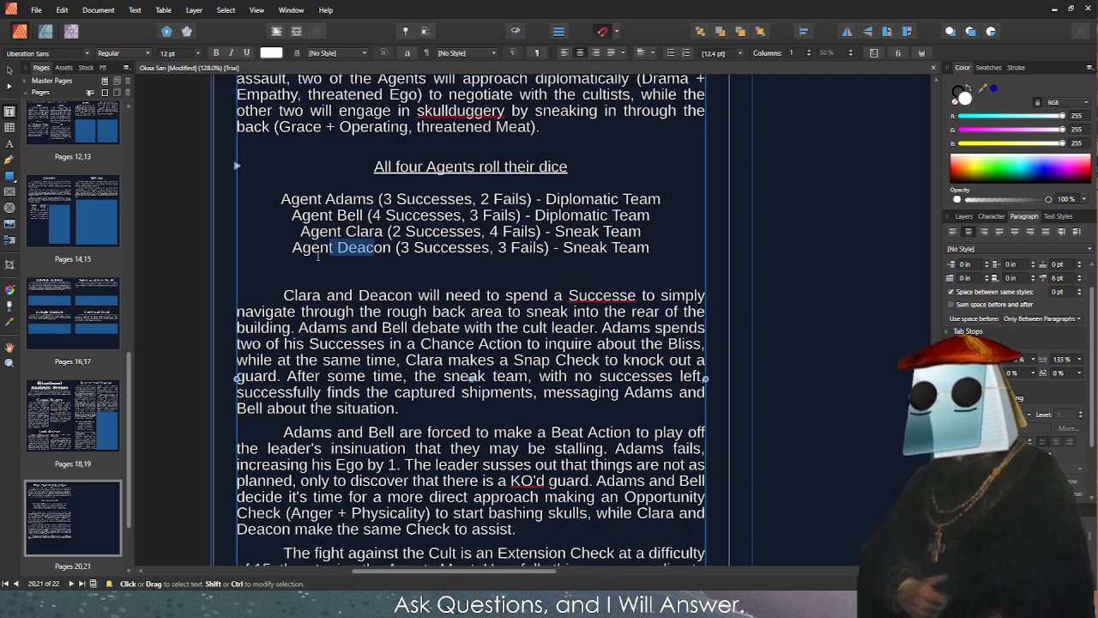
{"action": "double_click", "coordinate": [569, 300]}
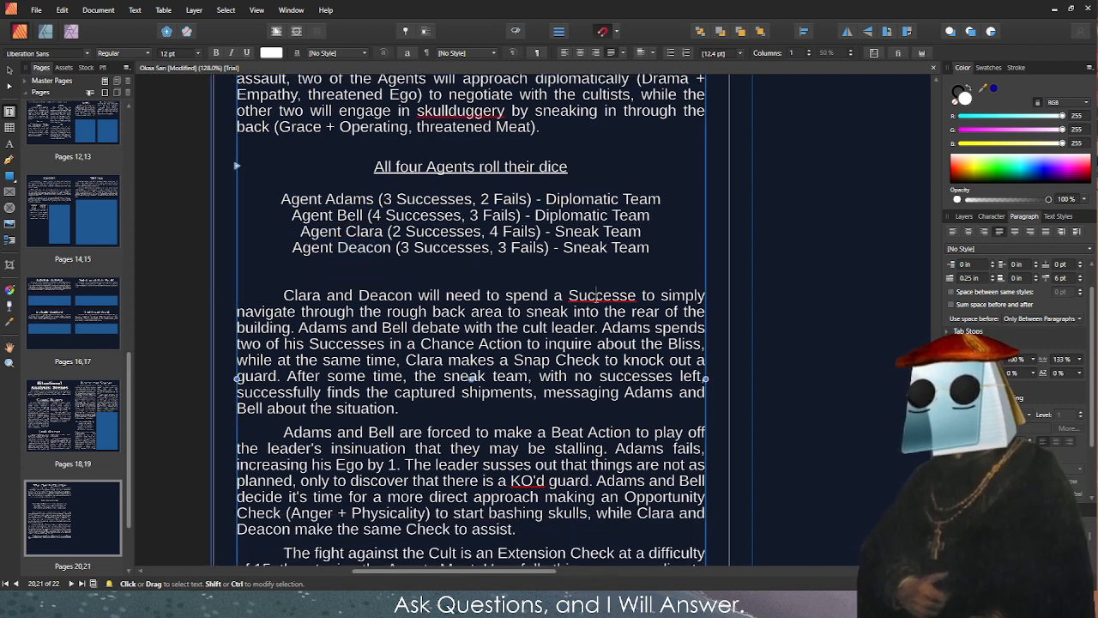
{"action": "left_click", "coordinate": [633, 300]}
{"action": "key", "text": "BackSpace"}
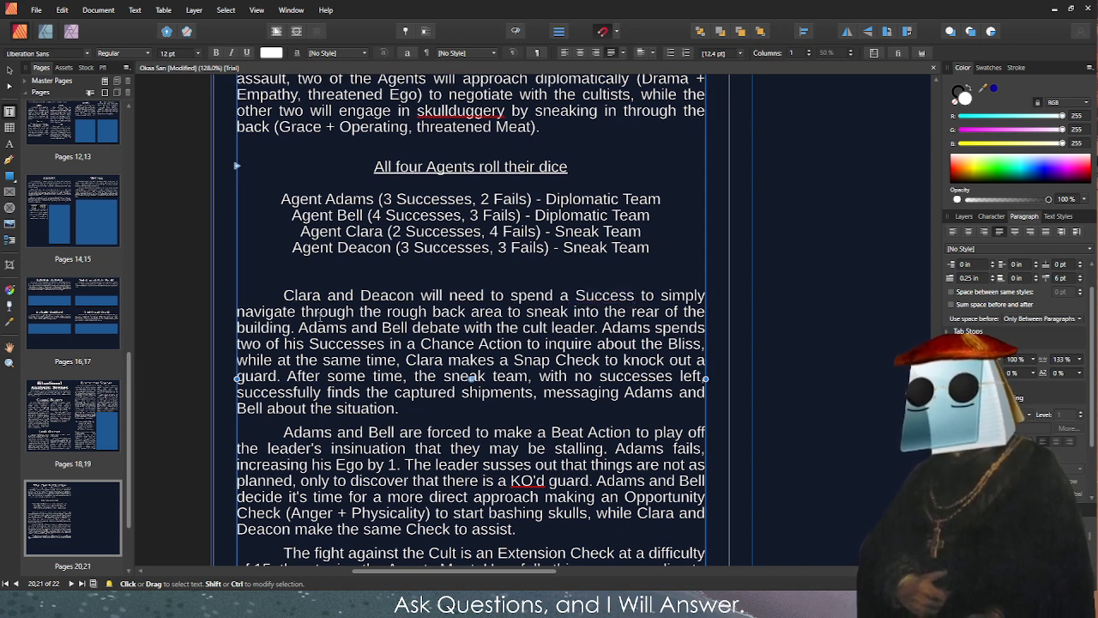
Shorten the cult example's text frame so its lower edge sits just beneath the final paragraph.
{"action": "left_click_drag", "start_coordinate": [295, 327], "coordinate": [573, 331]}
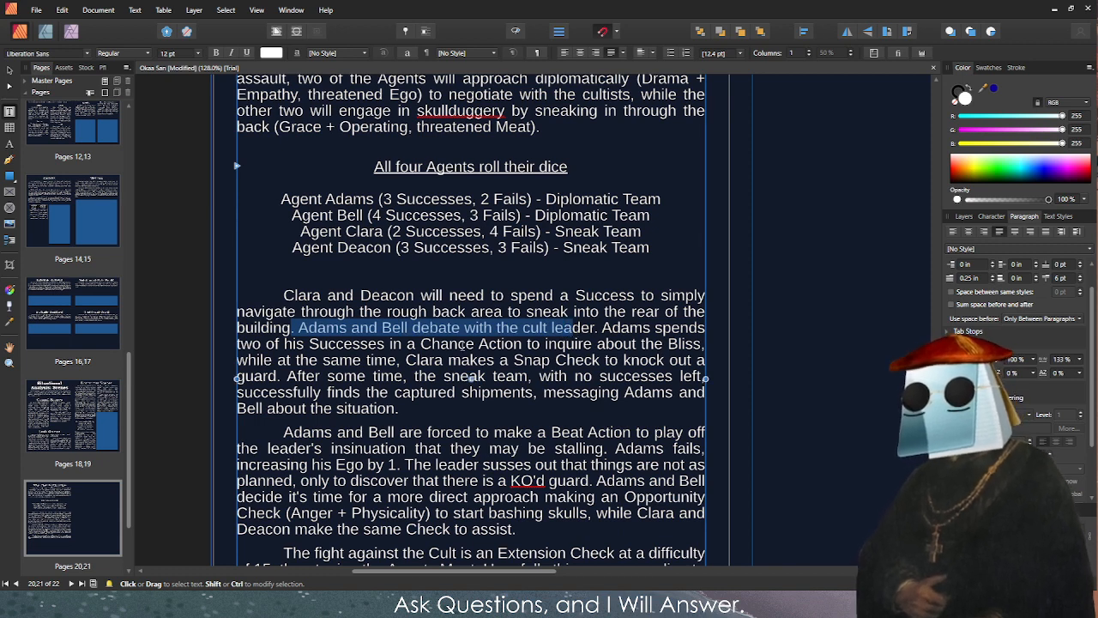
{"action": "left_click_drag", "start_coordinate": [407, 344], "coordinate": [570, 344]}
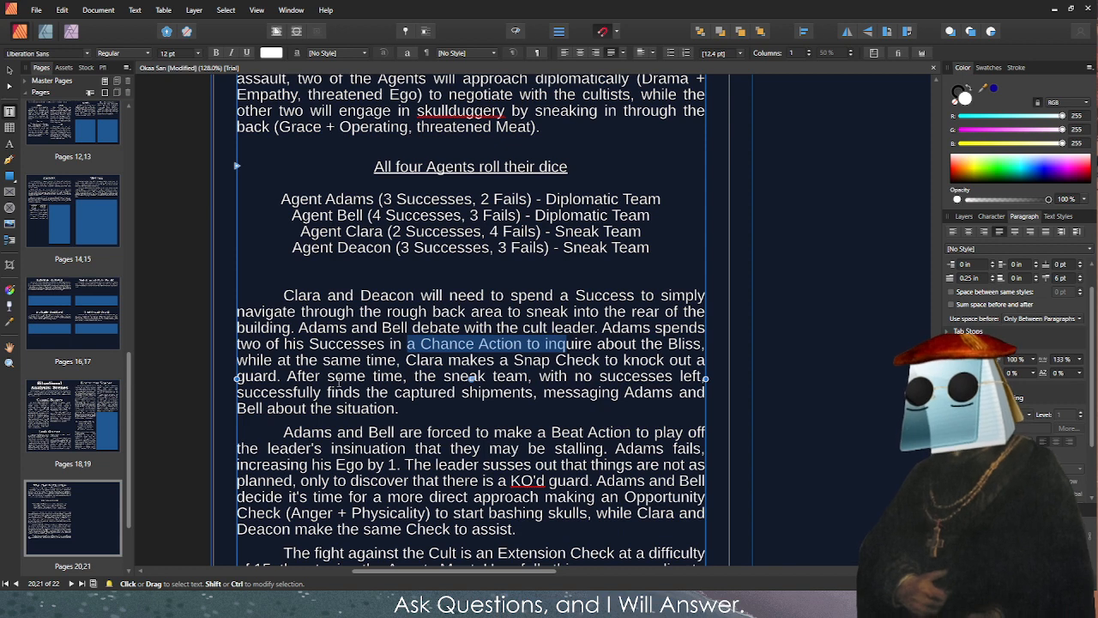
{"action": "scroll", "coordinate": [390, 378], "scroll_direction": "down", "scroll_amount": 3}
{"action": "scroll", "coordinate": [437, 357], "scroll_direction": "down", "scroll_amount": 1}
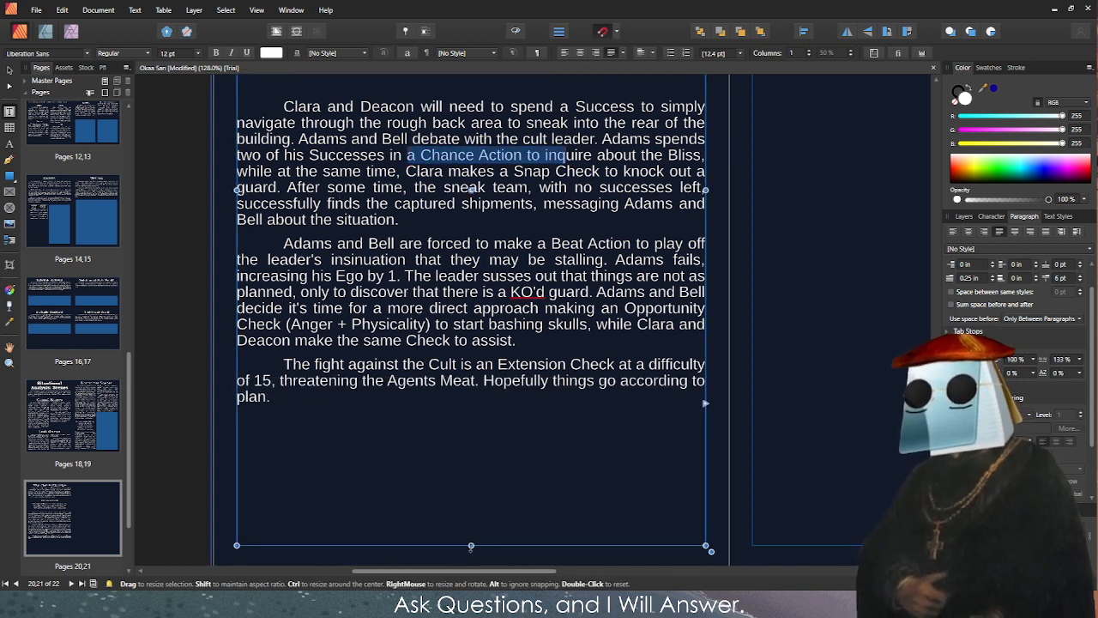
{"action": "left_click_drag", "start_coordinate": [471, 545], "coordinate": [478, 415]}
{"action": "left_click", "coordinate": [478, 429]}
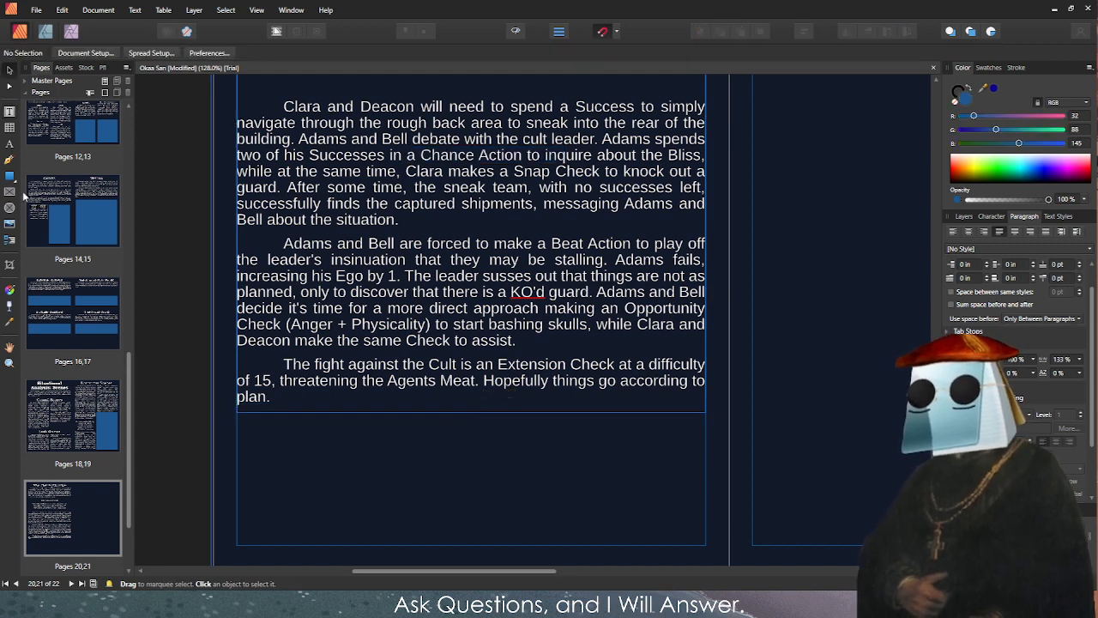
Draw a blue placeholder rectangle filling the empty space between the cult example text and the page's lower margin.
{"action": "left_click", "coordinate": [11, 176]}
{"action": "left_click_drag", "start_coordinate": [238, 413], "coordinate": [705, 546]}
{"action": "key", "text": "Escape"}
{"action": "key", "text": "v"}
{"action": "scroll", "coordinate": [752, 243], "scroll_direction": "down", "scroll_amount": 3}
{"action": "scroll", "coordinate": [752, 242], "scroll_direction": "up", "scroll_amount": 3}
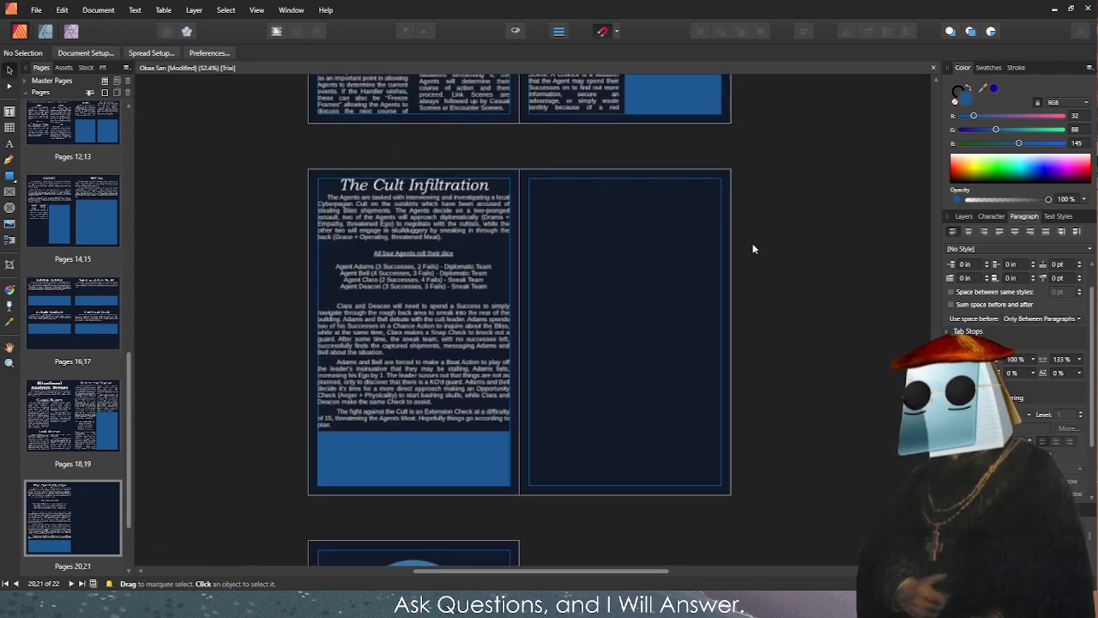
{"action": "scroll", "coordinate": [752, 243], "scroll_direction": "down", "scroll_amount": 3}
{"action": "scroll", "coordinate": [752, 249], "scroll_direction": "up", "scroll_amount": 4}
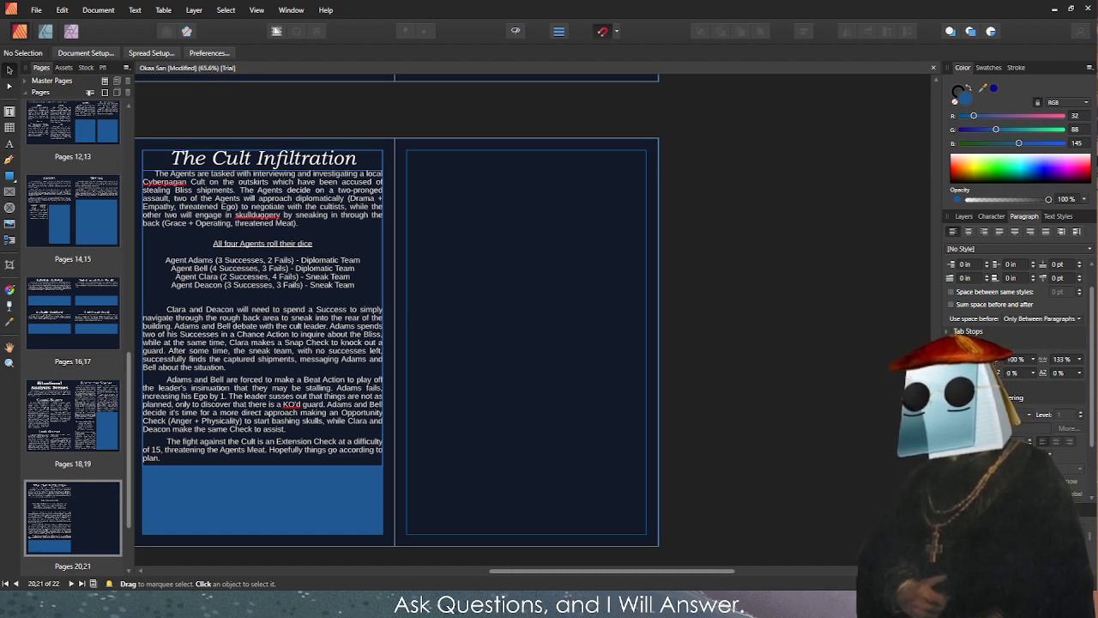
Review the Situational Analysis: Scenes and Encounter Scenes pages, checking the section text and the placeholder rectangle.
{"action": "scroll", "coordinate": [396, 317], "scroll_direction": "up", "scroll_amount": 10}
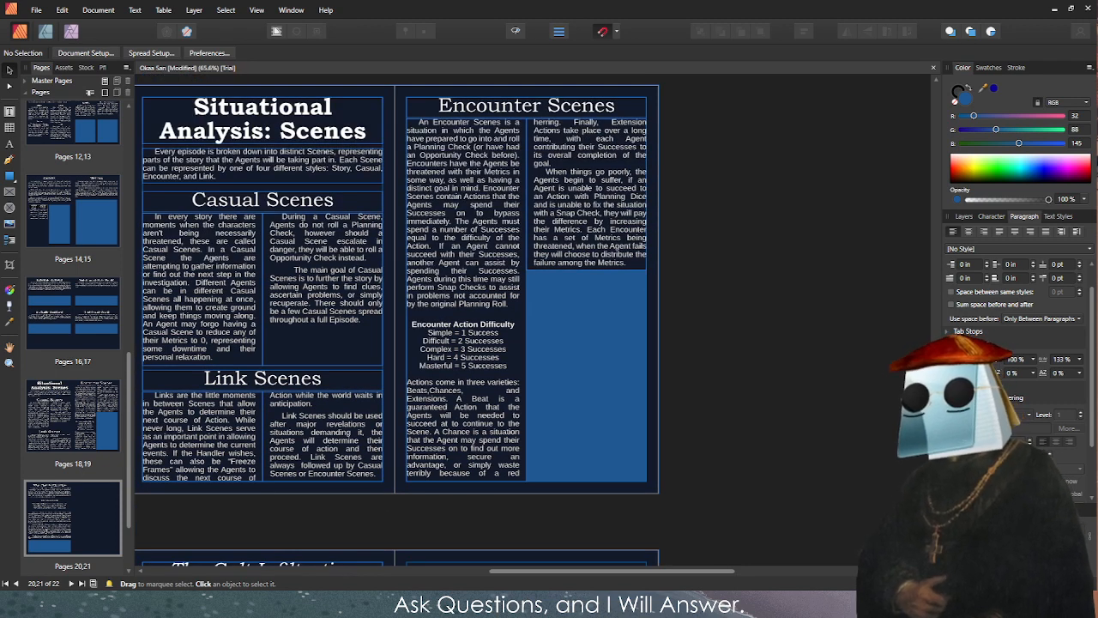
{"action": "left_click", "coordinate": [588, 327]}
{"action": "scroll", "coordinate": [257, 395], "scroll_direction": "down", "scroll_amount": 5}
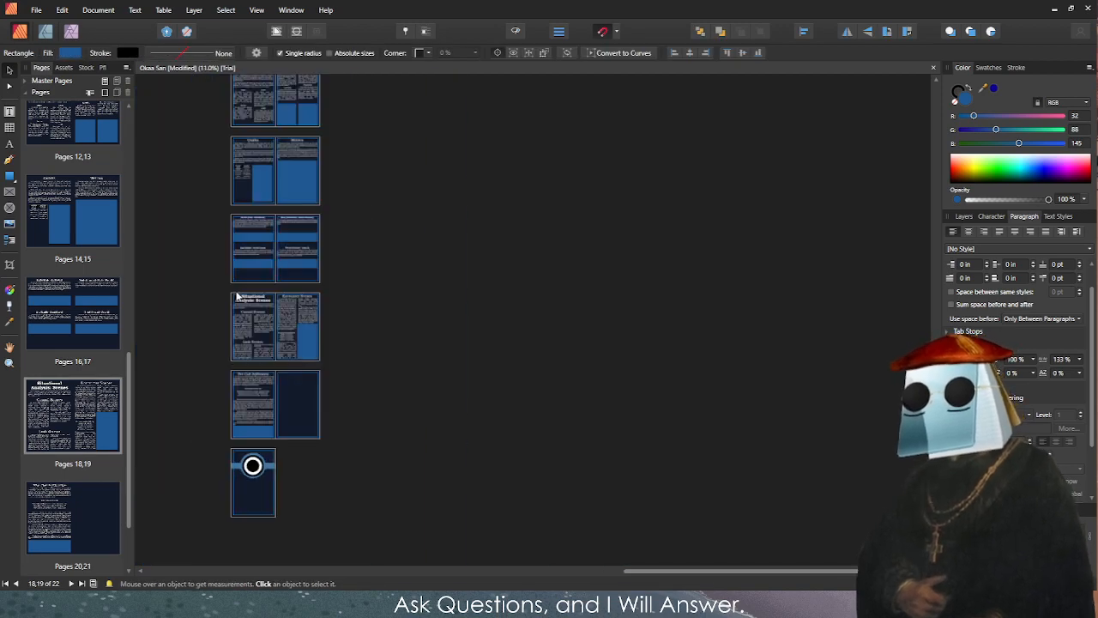
{"action": "scroll", "coordinate": [248, 386], "scroll_direction": "up", "scroll_amount": 5}
{"action": "scroll", "coordinate": [266, 364], "scroll_direction": "down", "scroll_amount": 3}
{"action": "scroll", "coordinate": [266, 365], "scroll_direction": "up", "scroll_amount": 5}
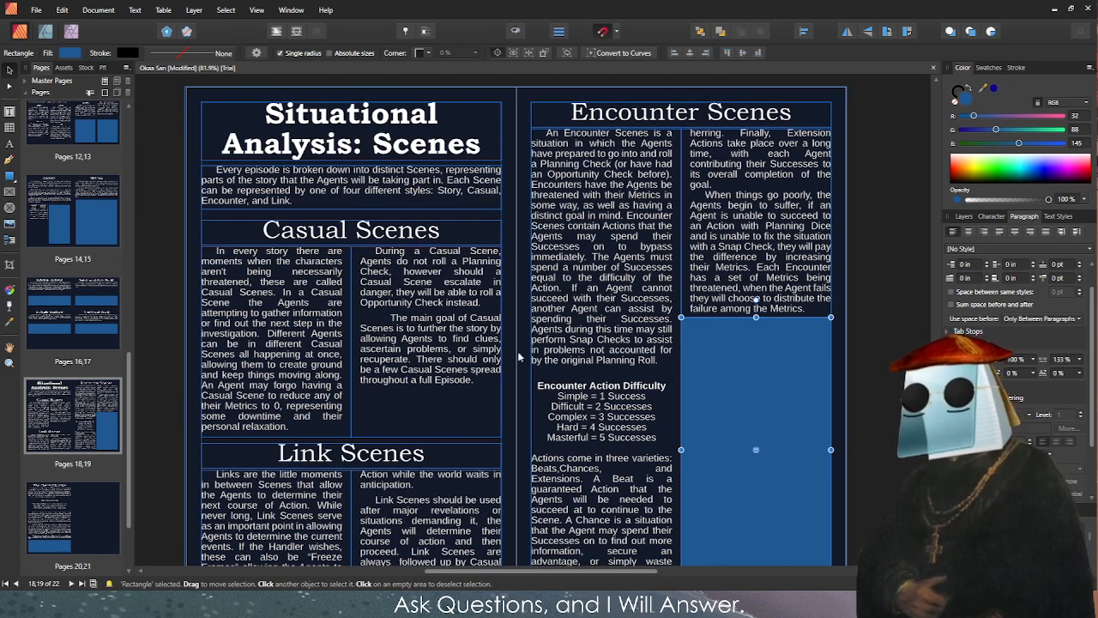
{"action": "scroll", "coordinate": [491, 325], "scroll_direction": "down", "scroll_amount": 3}
{"action": "scroll", "coordinate": [491, 326], "scroll_direction": "up", "scroll_amount": 3}
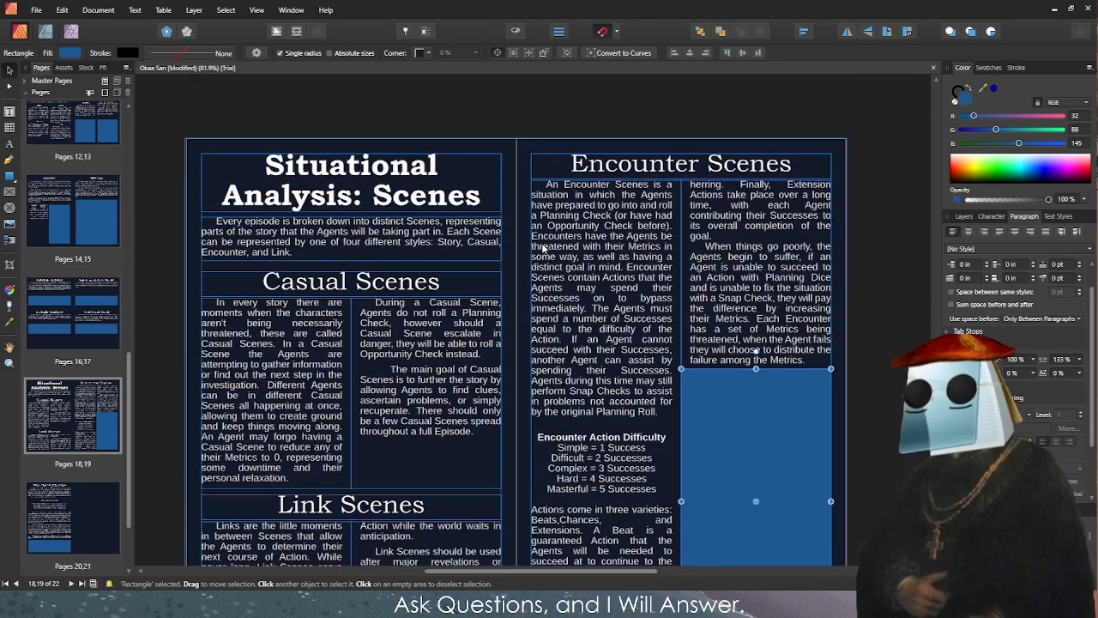
{"action": "scroll", "coordinate": [322, 144], "scroll_direction": "down", "scroll_amount": 3}
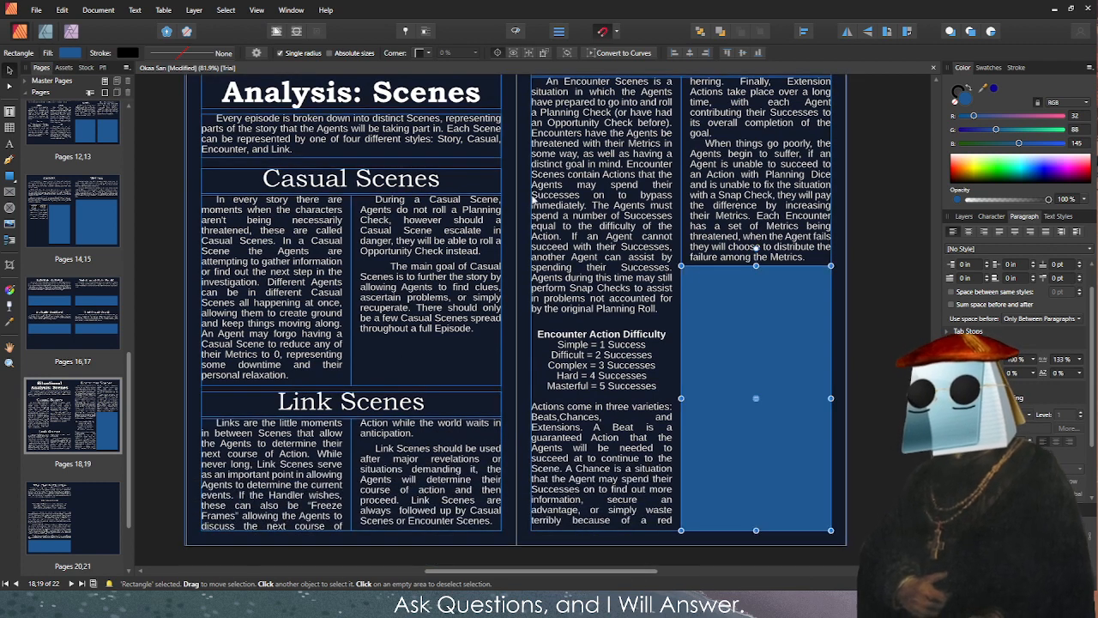
{"action": "scroll", "coordinate": [463, 474], "scroll_direction": "up", "scroll_amount": 2}
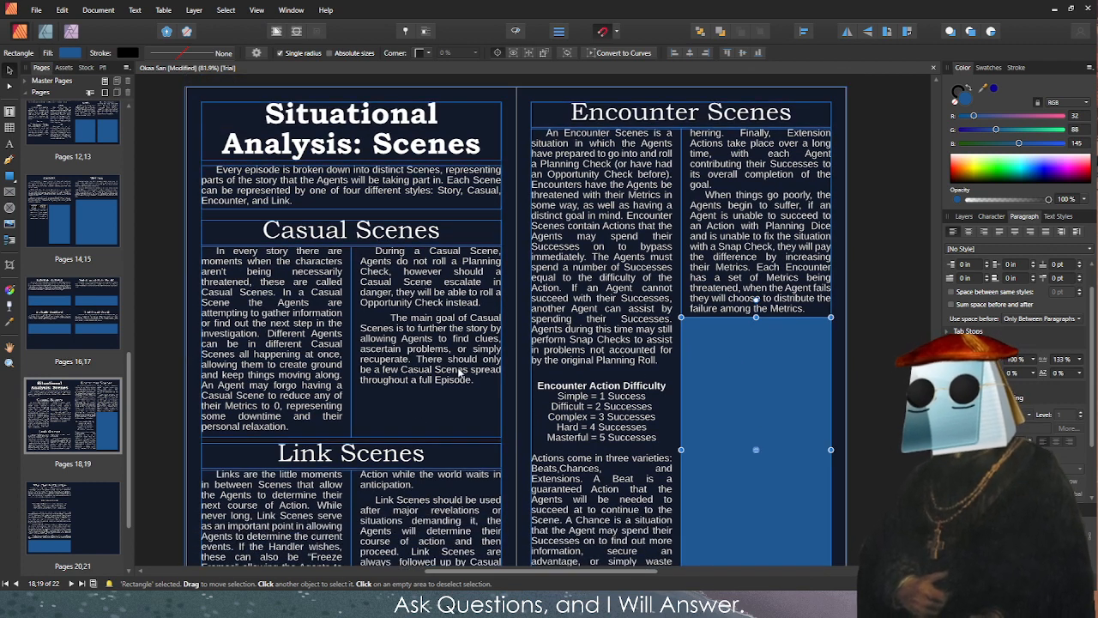
{"action": "scroll", "coordinate": [730, 275], "scroll_direction": "down", "scroll_amount": 2}
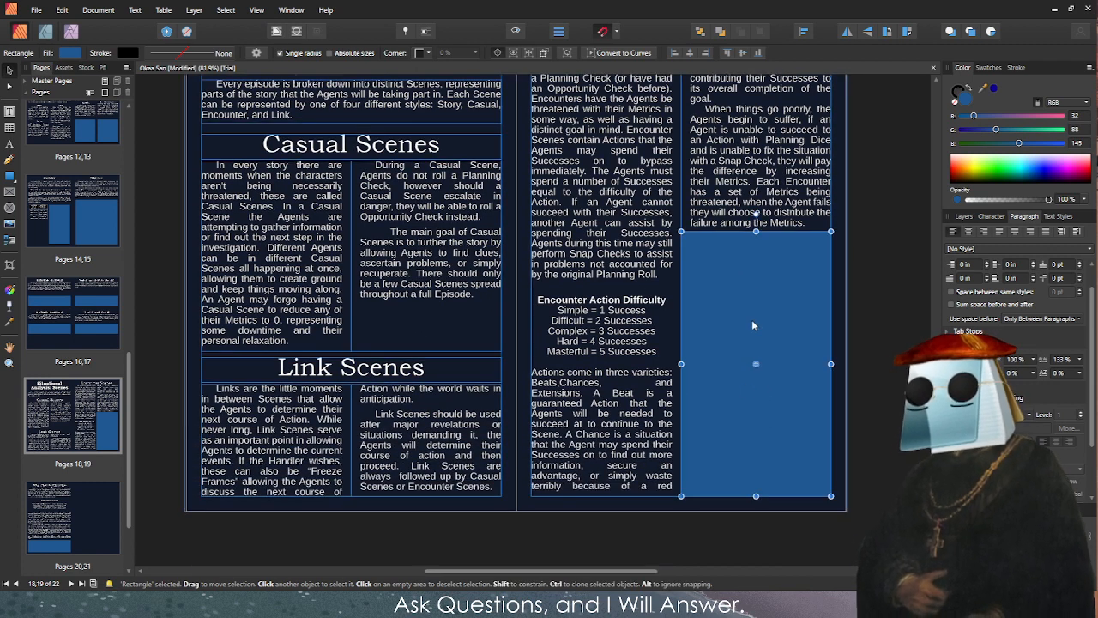
{"action": "scroll", "coordinate": [746, 424], "scroll_direction": "up", "scroll_amount": 2}
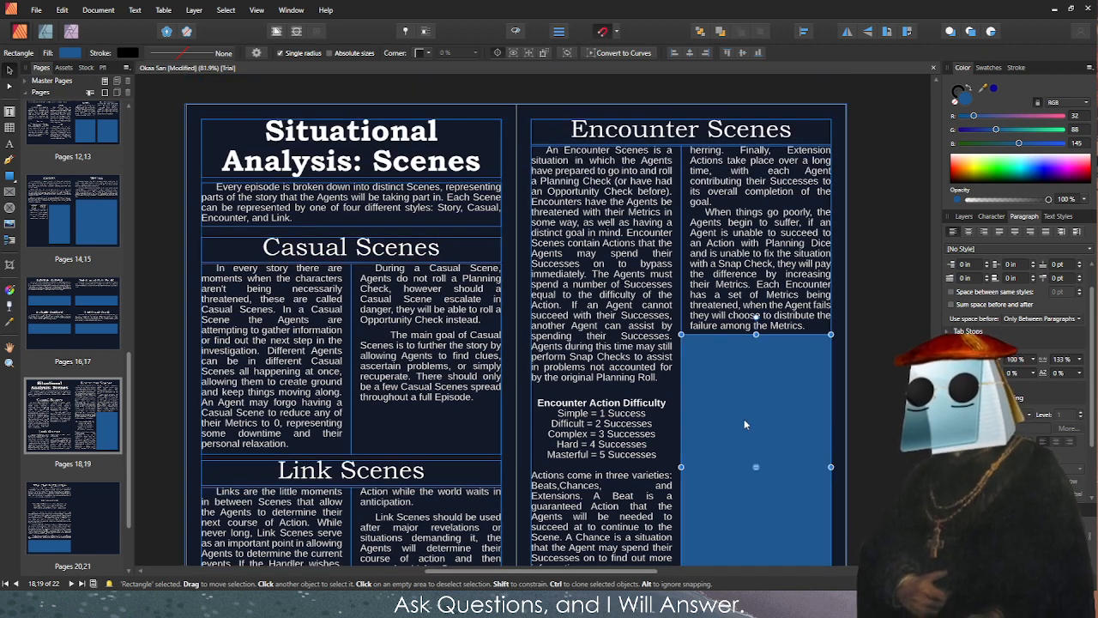
{"action": "scroll", "coordinate": [744, 424], "scroll_direction": "down", "scroll_amount": 3}
{"action": "scroll", "coordinate": [745, 424], "scroll_direction": "up", "scroll_amount": 1}
{"action": "left_click", "coordinate": [890, 350]}
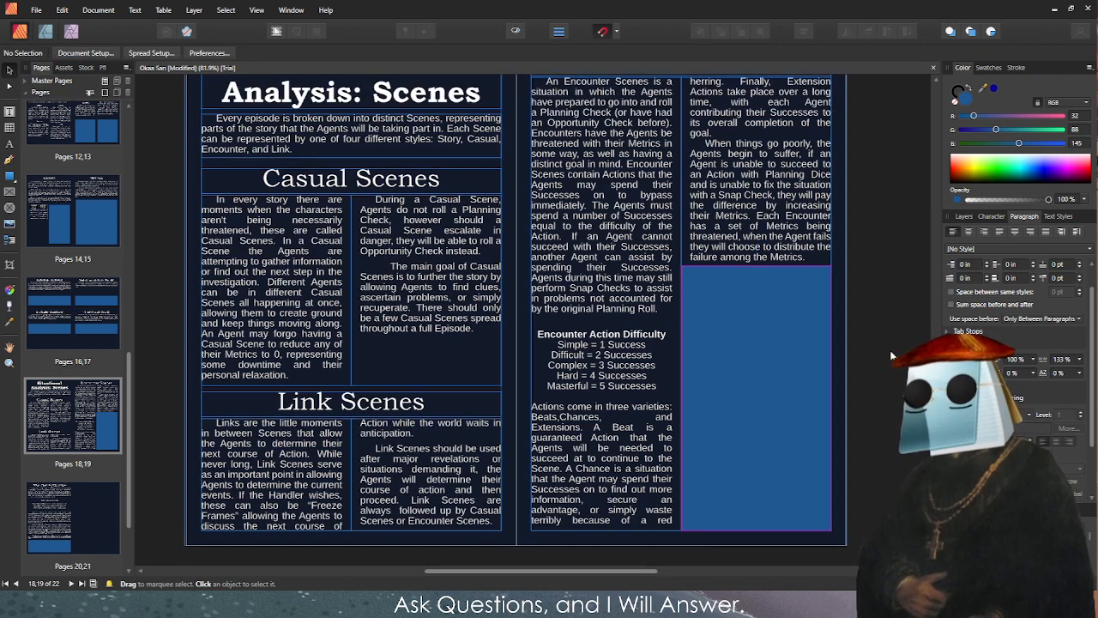
Look through the earlier spreads, from the Preface to Quirks and Metrics, and return to the Scenes spread on pages 18 and 19.
{"action": "scroll", "coordinate": [867, 342], "scroll_direction": "down", "scroll_amount": 2}
{"action": "scroll", "coordinate": [817, 421], "scroll_direction": "up", "scroll_amount": 3}
{"action": "scroll", "coordinate": [817, 422], "scroll_direction": "down", "scroll_amount": 3}
{"action": "scroll", "coordinate": [754, 271], "scroll_direction": "up", "scroll_amount": 4}
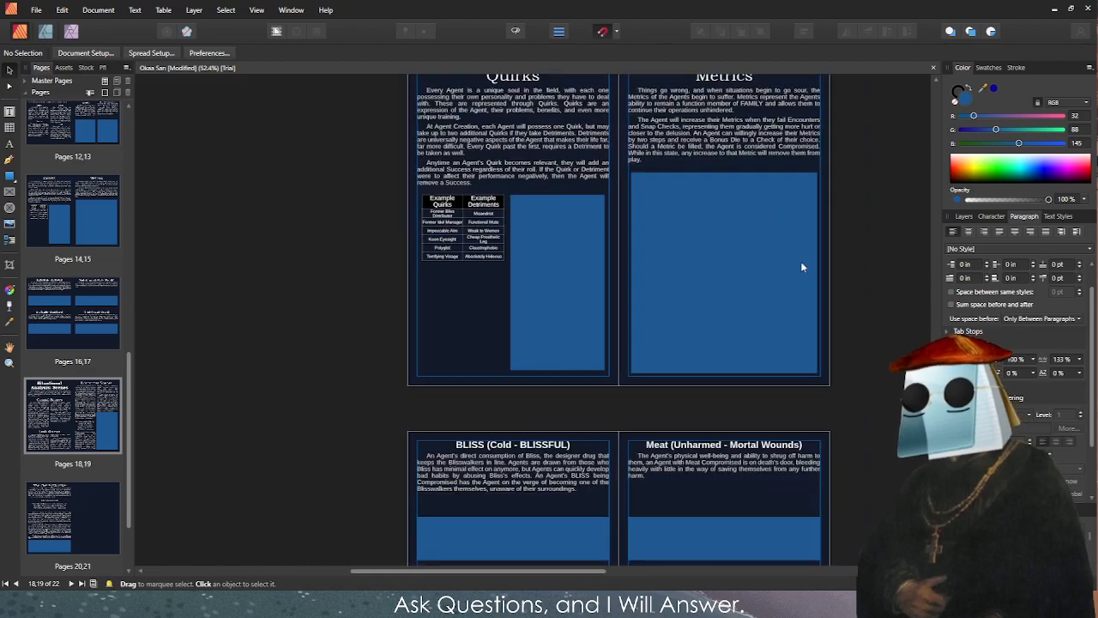
{"action": "scroll", "coordinate": [801, 260], "scroll_direction": "down", "scroll_amount": 3}
{"action": "scroll", "coordinate": [821, 335], "scroll_direction": "up", "scroll_amount": 3}
{"action": "scroll", "coordinate": [841, 216], "scroll_direction": "up", "scroll_amount": 6}
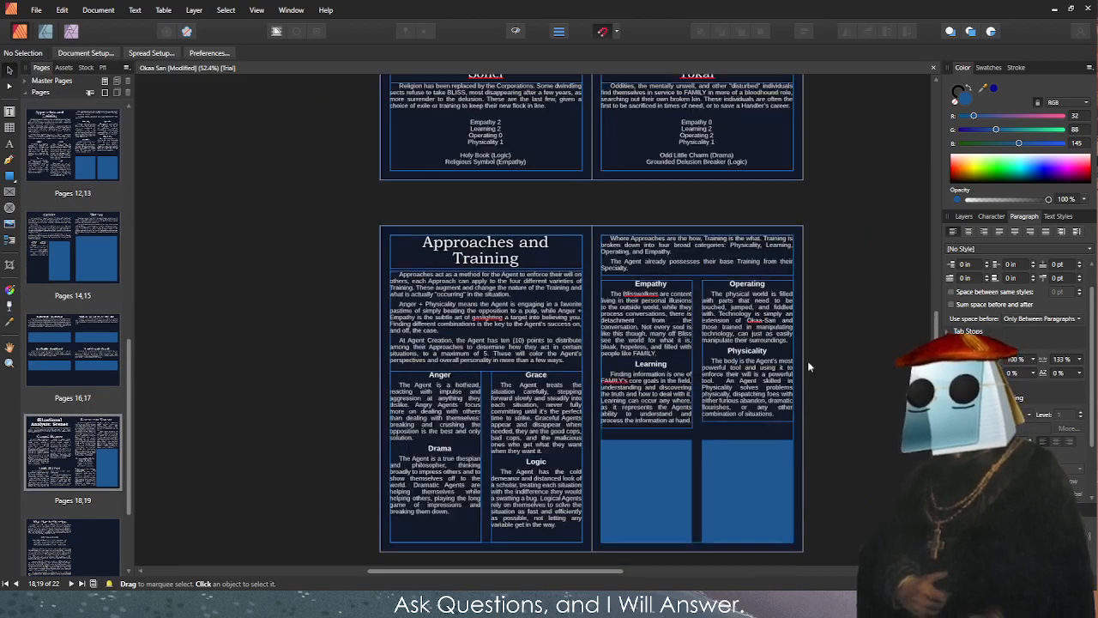
{"action": "scroll", "coordinate": [815, 403], "scroll_direction": "up", "scroll_amount": 15}
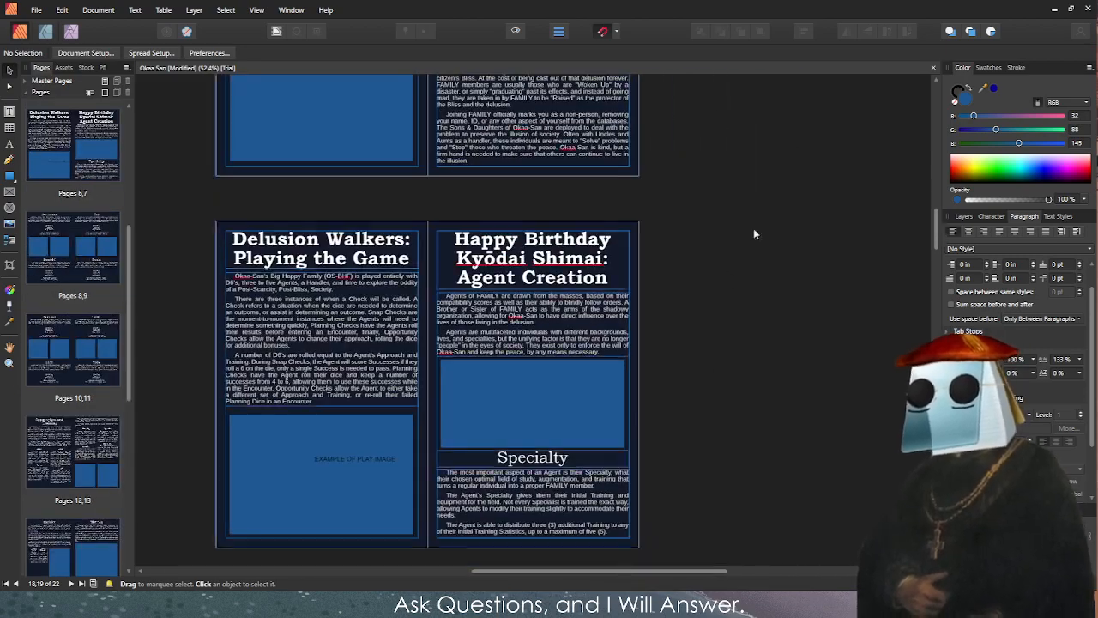
{"action": "scroll", "coordinate": [656, 509], "scroll_direction": "down", "scroll_amount": 14}
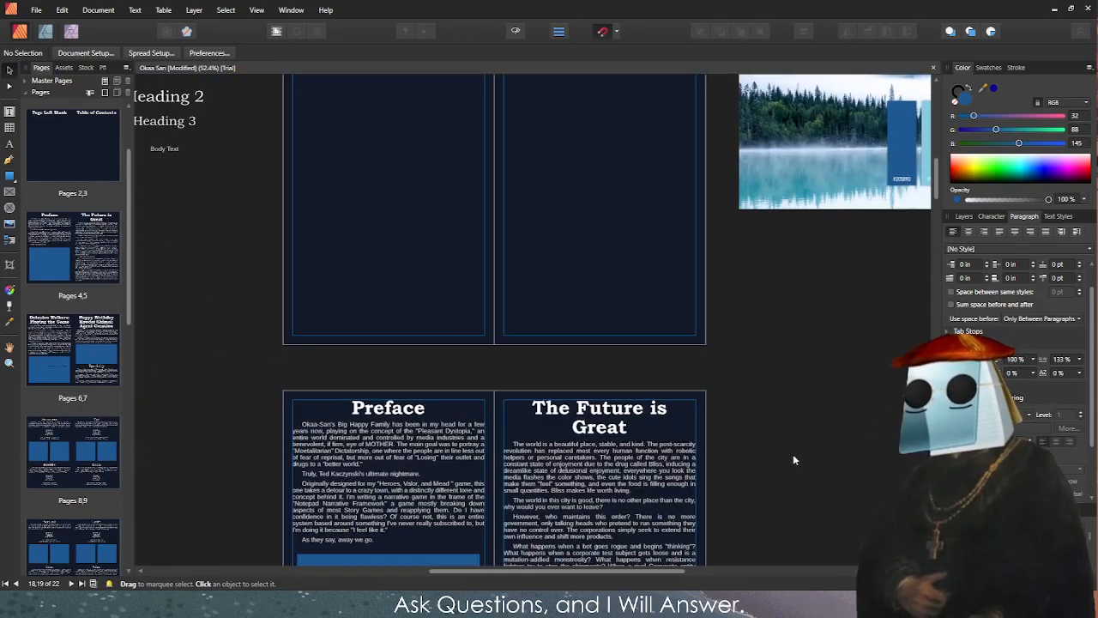
{"action": "scroll", "coordinate": [803, 181], "scroll_direction": "down", "scroll_amount": 15}
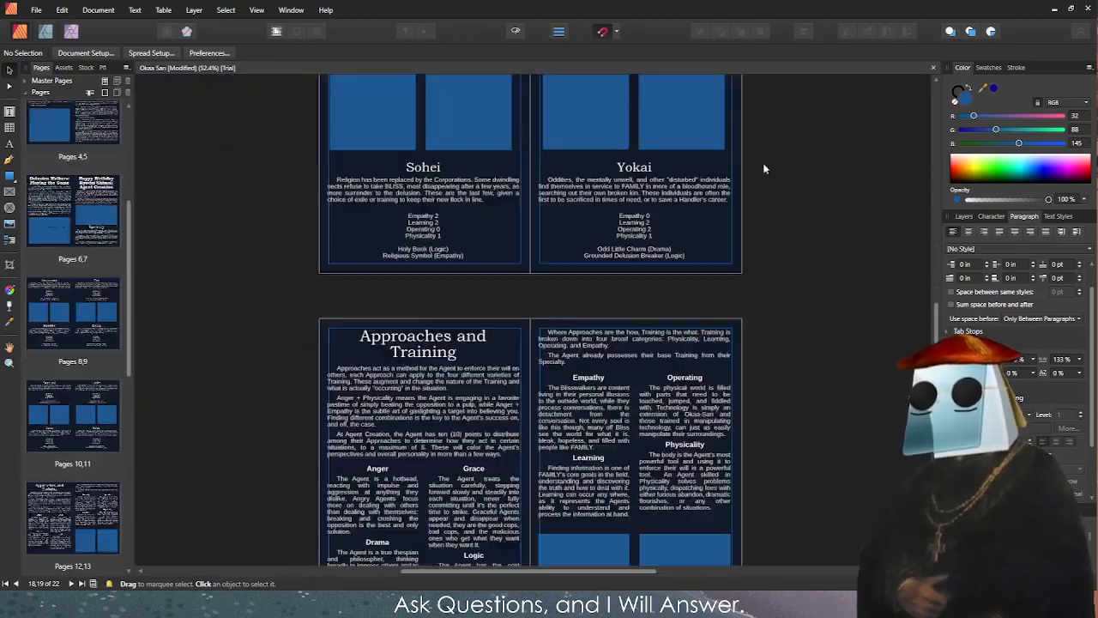
{"action": "scroll", "coordinate": [777, 155], "scroll_direction": "down", "scroll_amount": 5}
{"action": "scroll", "coordinate": [849, 377], "scroll_direction": "up", "scroll_amount": 3}
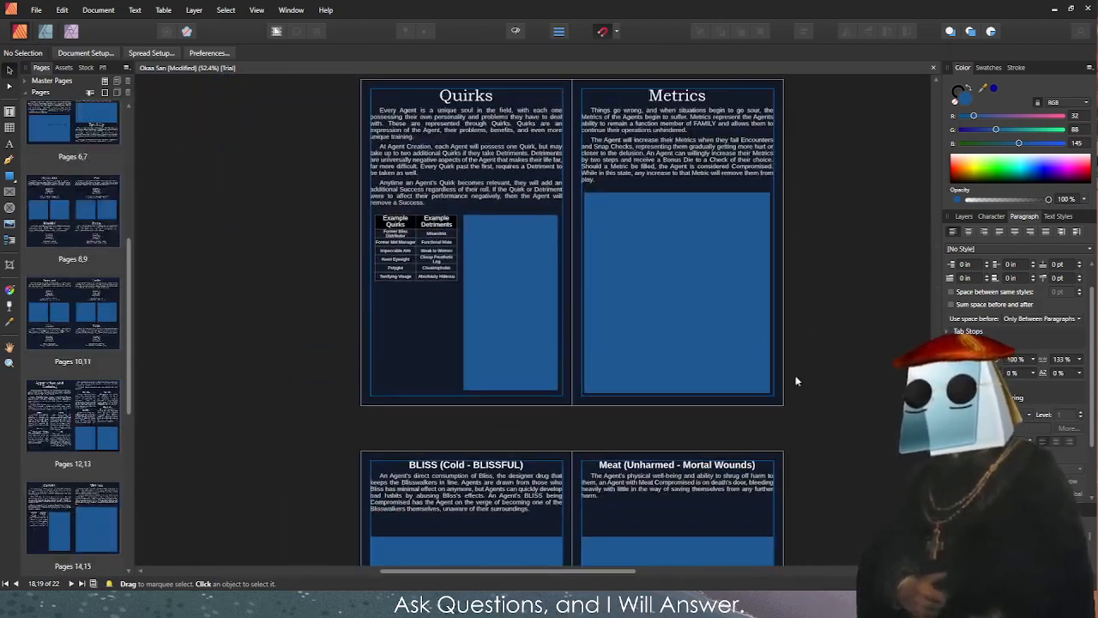
{"action": "scroll", "coordinate": [822, 351], "scroll_direction": "down", "scroll_amount": 6}
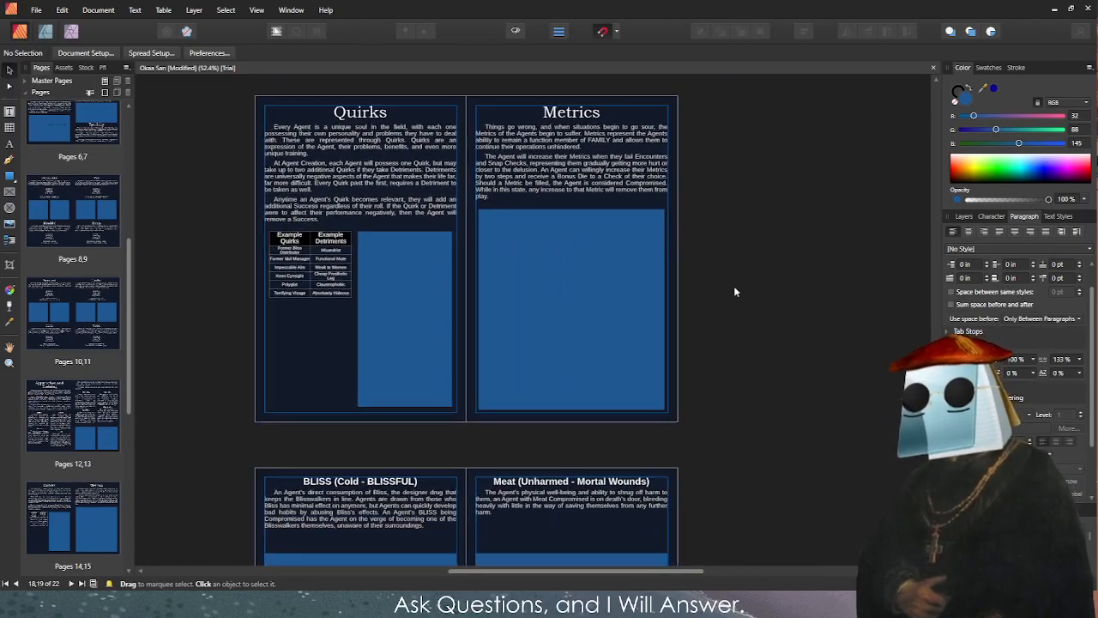
{"action": "scroll", "coordinate": [734, 285], "scroll_direction": "right", "scroll_amount": 2}
{"action": "scroll", "coordinate": [729, 343], "scroll_direction": "down", "scroll_amount": 5}
{"action": "scroll", "coordinate": [686, 403], "scroll_direction": "left", "scroll_amount": 1}
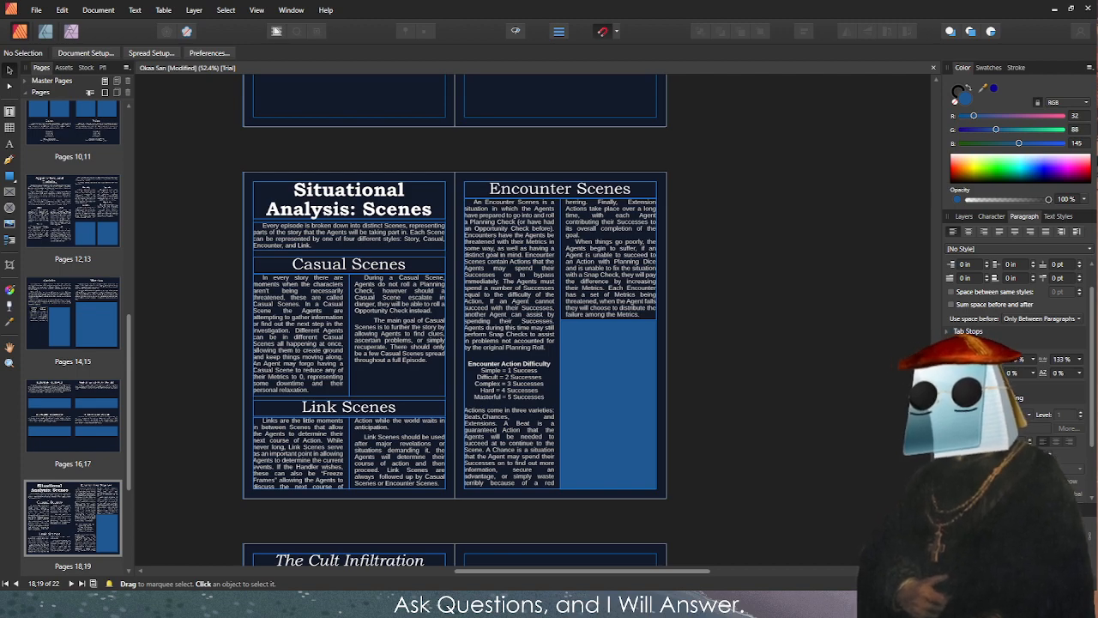
{"action": "scroll", "coordinate": [221, 343], "scroll_direction": "down", "scroll_amount": 2}
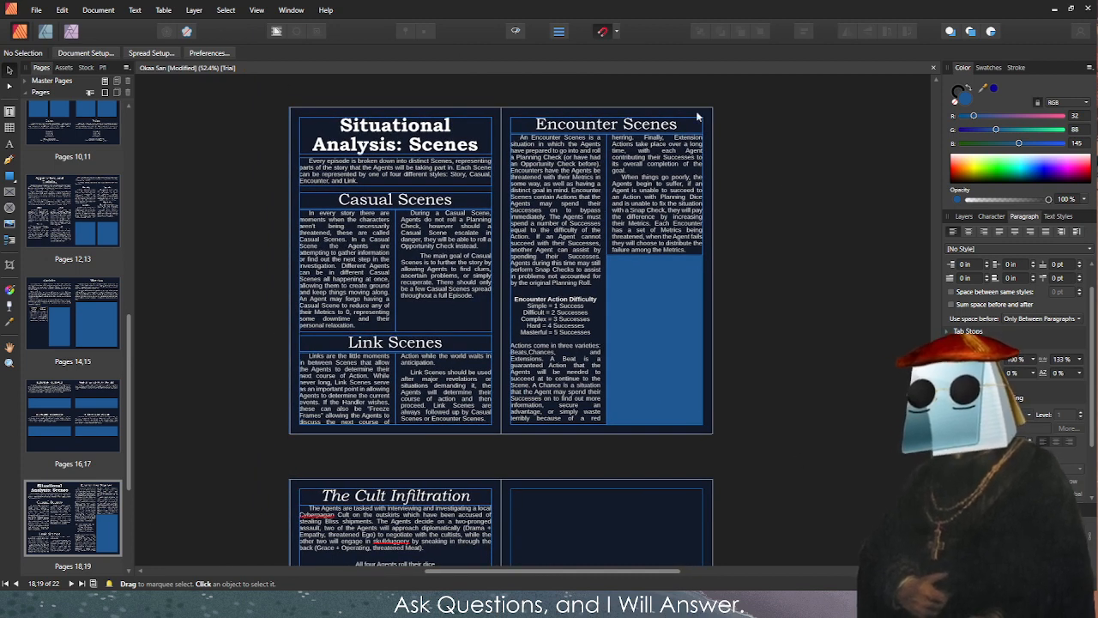
Review the Scenes, Quirks and Metrics, and individual metric spreads, checking the text columns and placeholder rectangles.
{"action": "left_click_drag", "start_coordinate": [741, 194], "coordinate": [692, 191]}
{"action": "scroll", "coordinate": [684, 237], "scroll_direction": "up", "scroll_amount": 3}
{"action": "scroll", "coordinate": [690, 421], "scroll_direction": "down", "scroll_amount": 1}
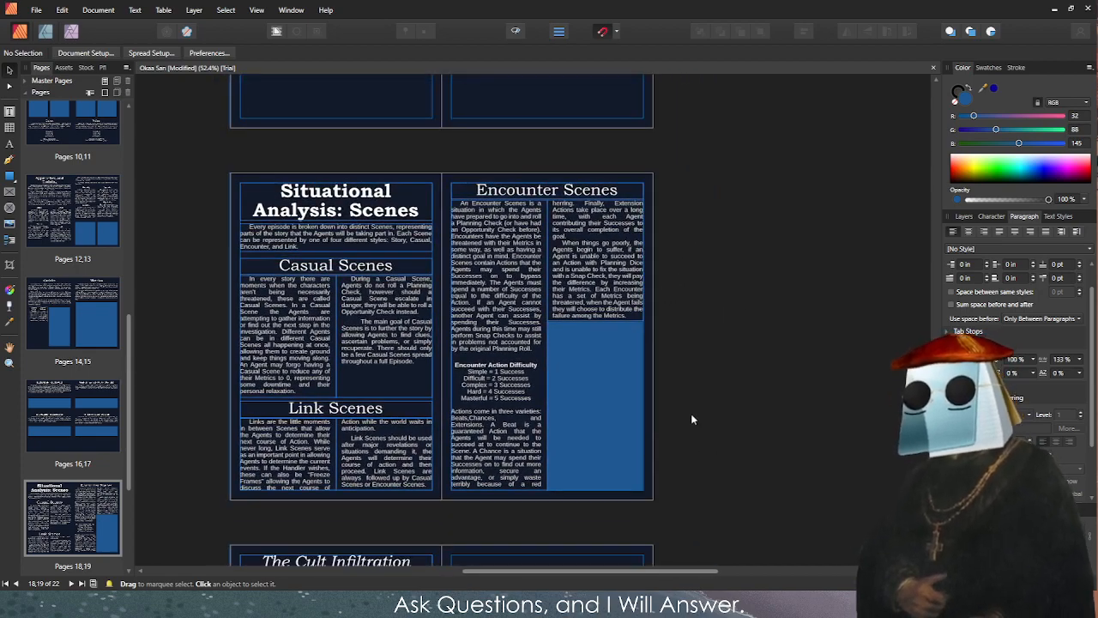
{"action": "scroll", "coordinate": [661, 429], "scroll_direction": "up", "scroll_amount": 5}
{"action": "scroll", "coordinate": [633, 440], "scroll_direction": "down", "scroll_amount": 3}
{"action": "scroll", "coordinate": [777, 440], "scroll_direction": "down", "scroll_amount": 5}
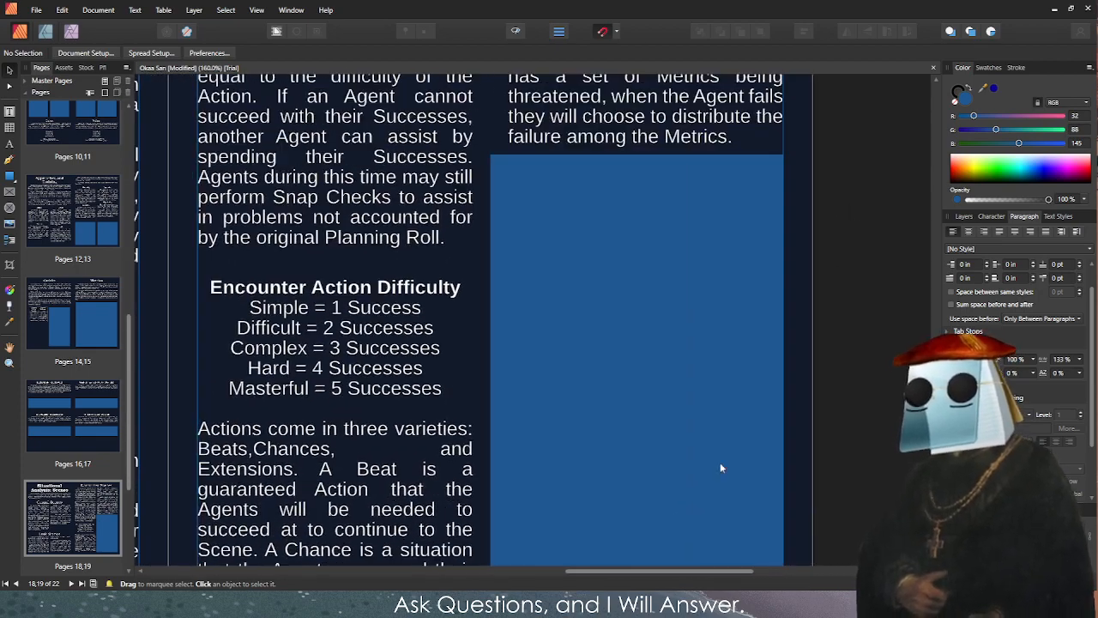
{"action": "scroll", "coordinate": [336, 192], "scroll_direction": "up", "scroll_amount": 4}
{"action": "scroll", "coordinate": [822, 272], "scroll_direction": "down", "scroll_amount": 1}
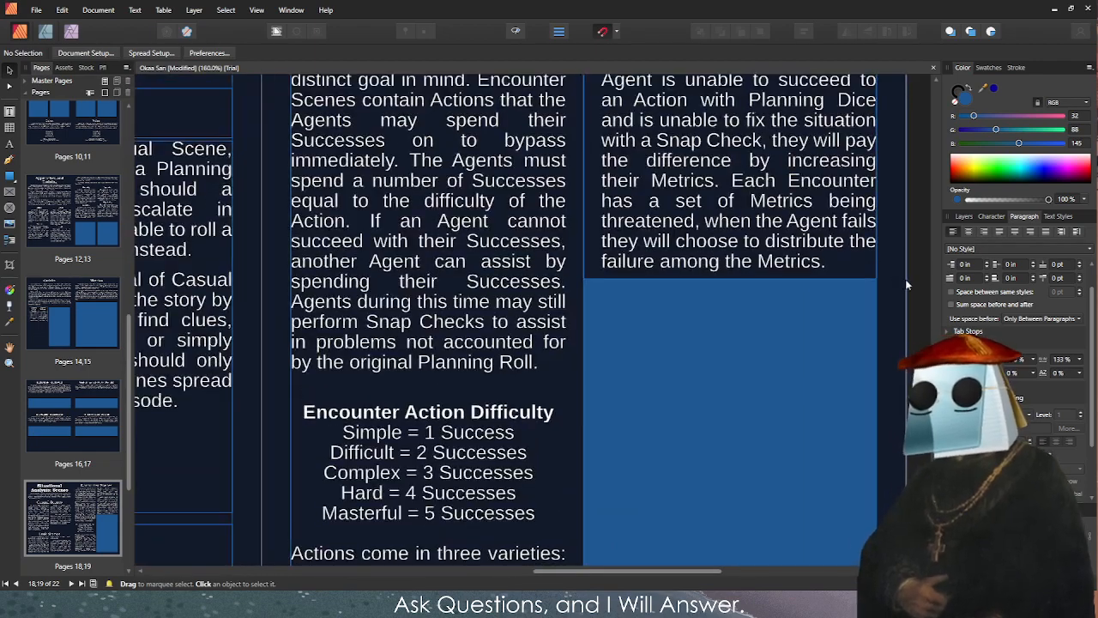
{"action": "left_click_drag", "start_coordinate": [905, 278], "coordinate": [722, 82]}
{"action": "scroll", "coordinate": [706, 435], "scroll_direction": "down", "scroll_amount": 5}
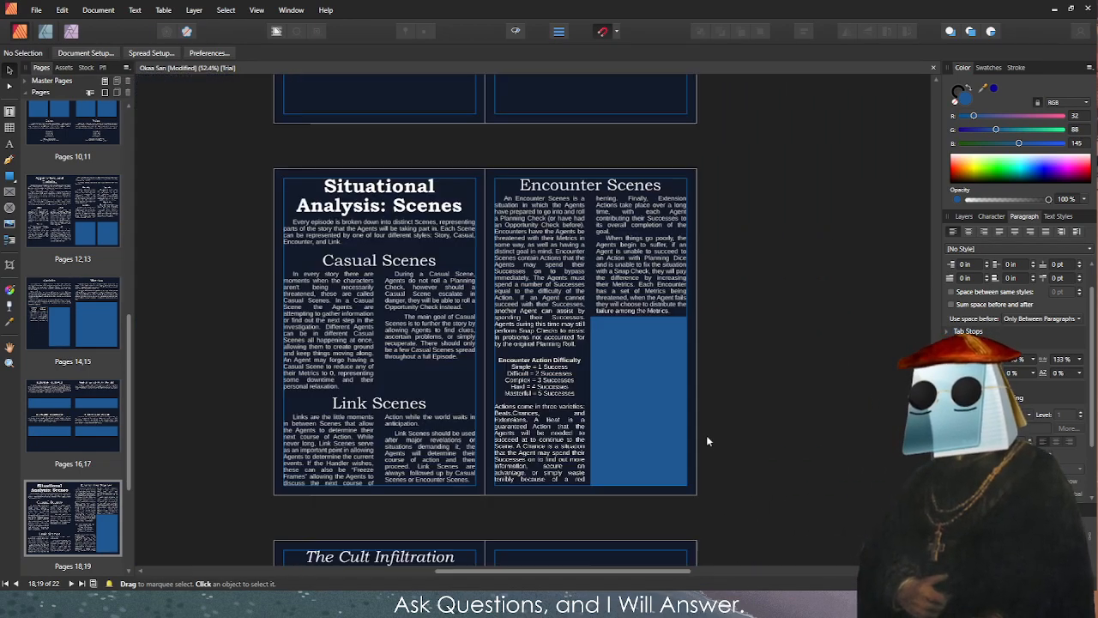
{"action": "scroll", "coordinate": [766, 387], "scroll_direction": "up", "scroll_amount": 10}
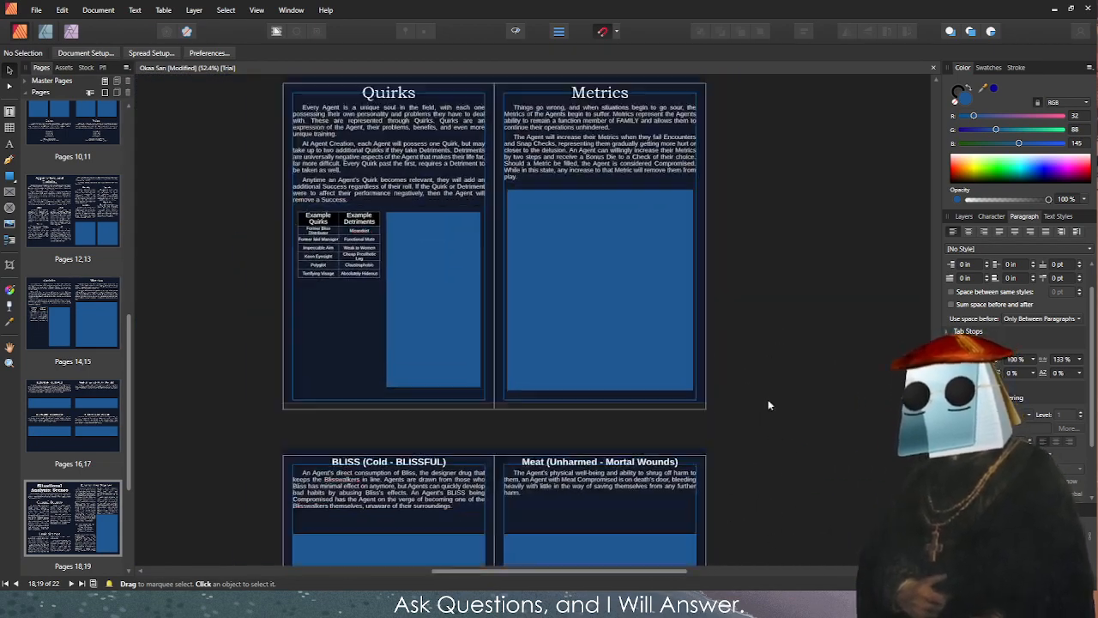
{"action": "scroll", "coordinate": [710, 373], "scroll_direction": "down", "scroll_amount": 5}
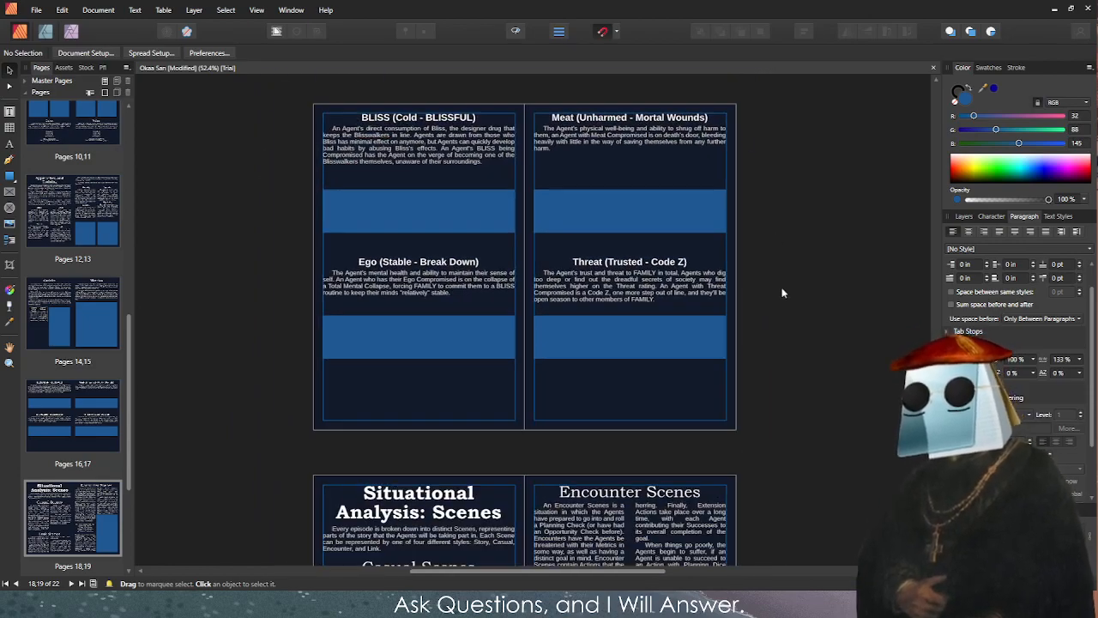
{"action": "scroll", "coordinate": [797, 359], "scroll_direction": "down", "scroll_amount": 4}
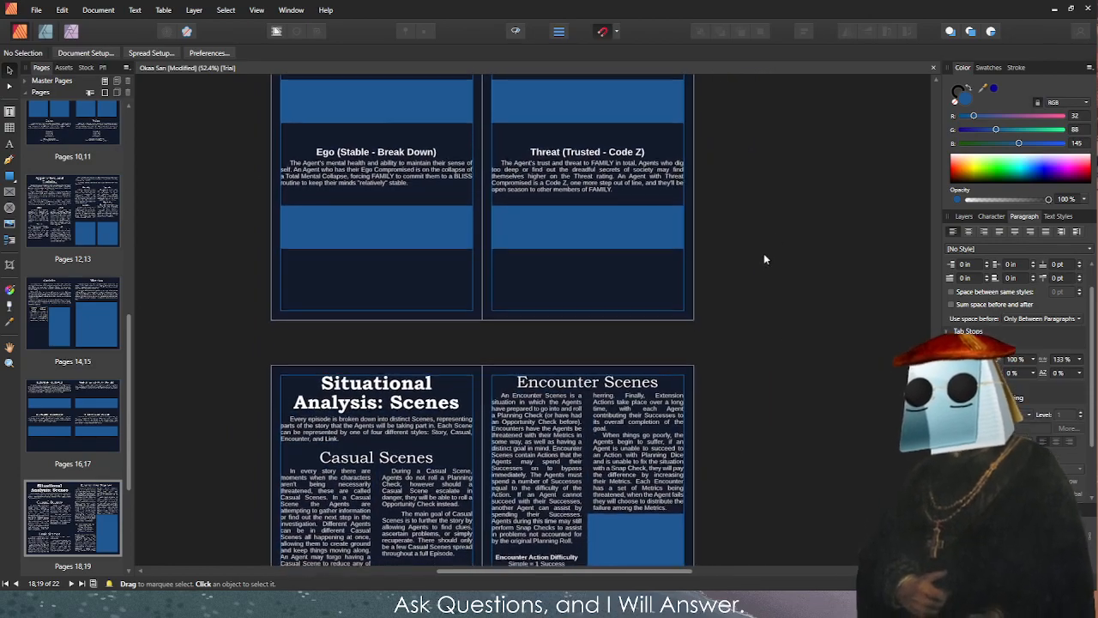
{"action": "scroll", "coordinate": [775, 351], "scroll_direction": "up", "scroll_amount": 5}
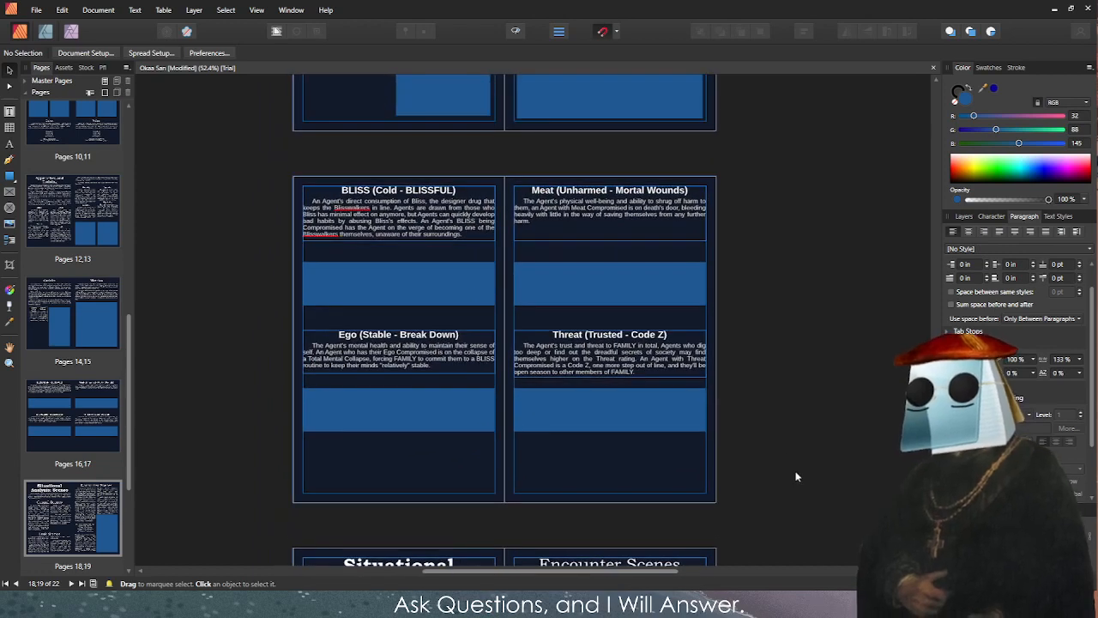
{"action": "left_click_drag", "start_coordinate": [795, 470], "coordinate": [293, 173]}
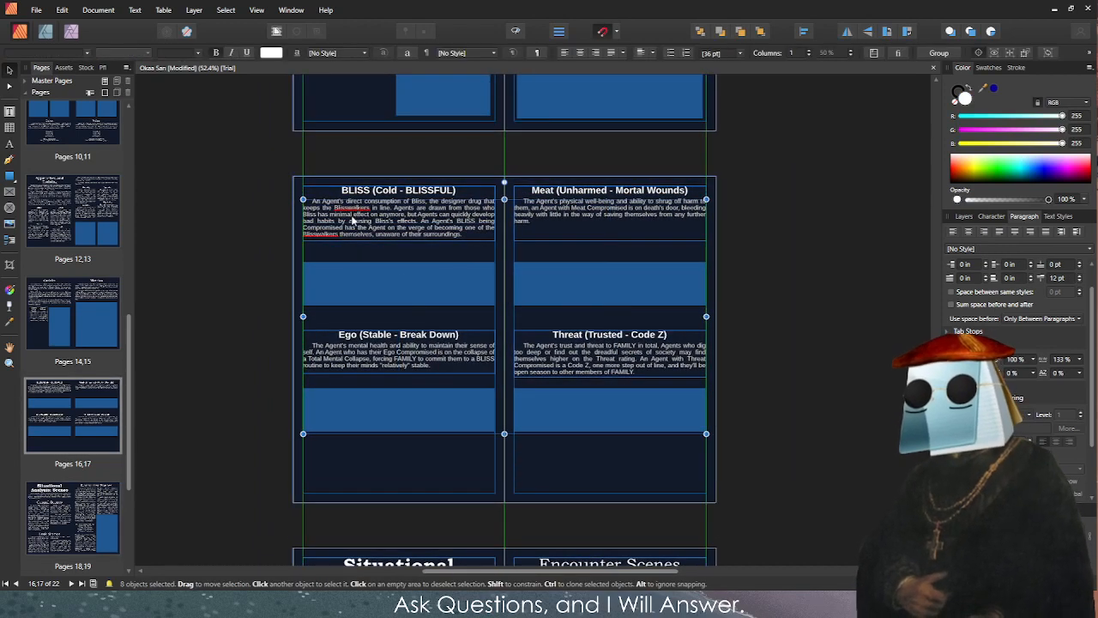
{"action": "left_click_drag", "start_coordinate": [361, 198], "coordinate": [202, 160]}
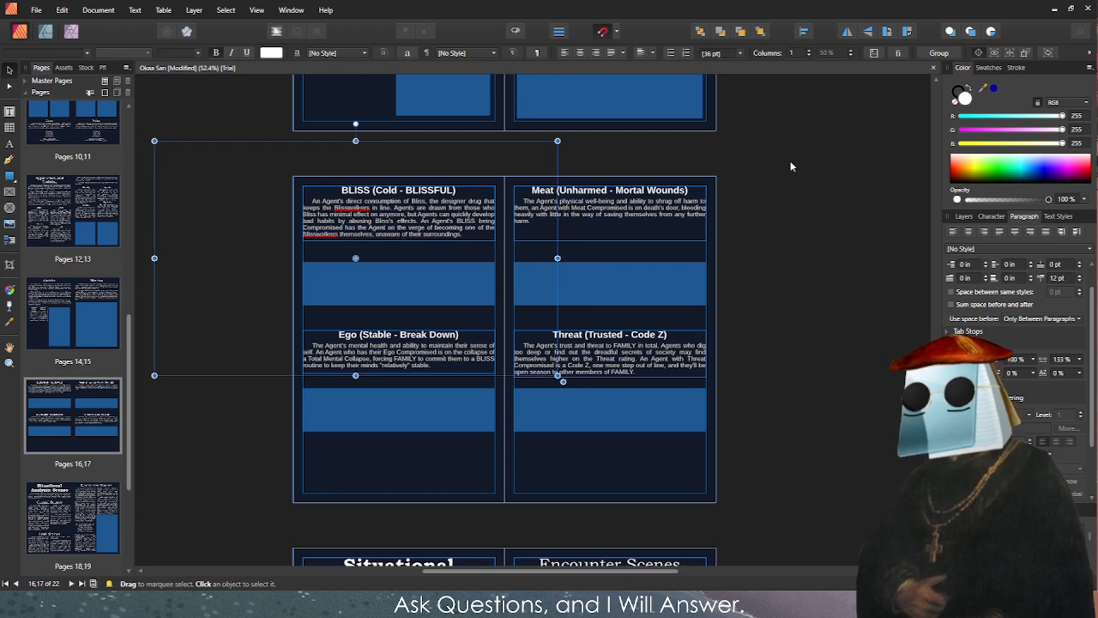
{"action": "left_click", "coordinate": [963, 216]}
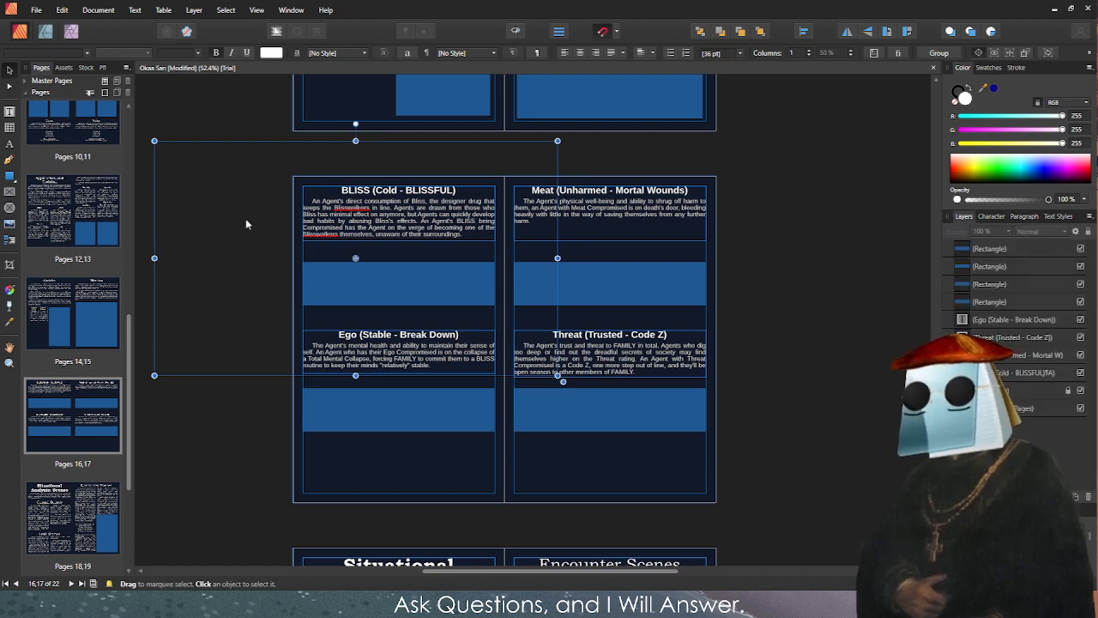
{"action": "left_click_drag", "start_coordinate": [245, 217], "coordinate": [273, 271]}
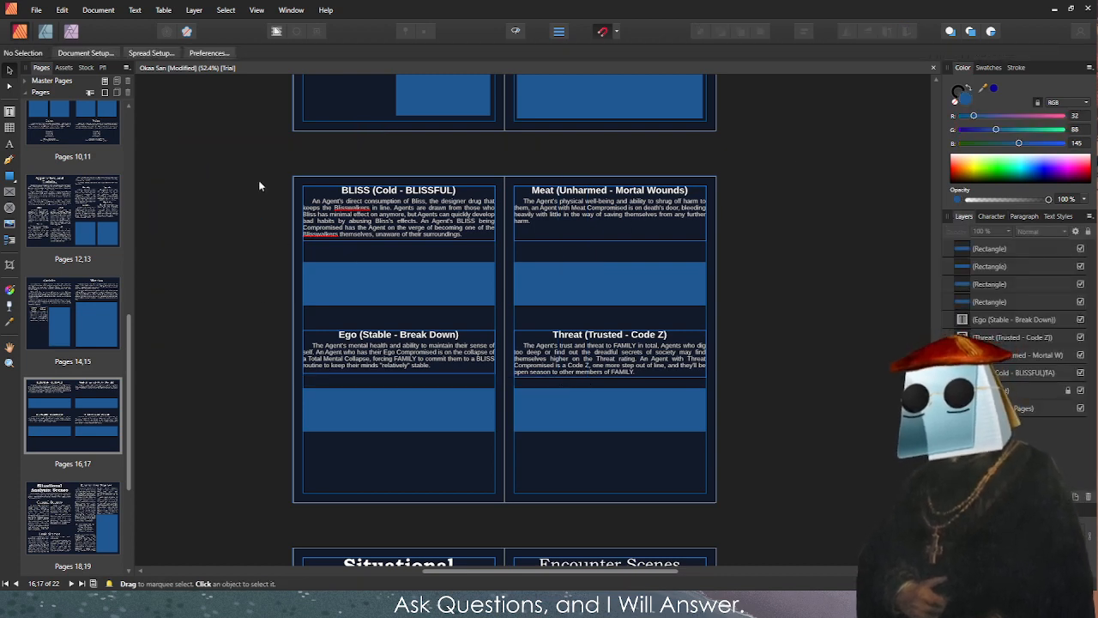
Move the four metric text blocks and their placeholder rectangles on pages 16 and 17 slightly down together, and check the spread in preview.
{"action": "left_click_drag", "start_coordinate": [246, 163], "coordinate": [742, 460]}
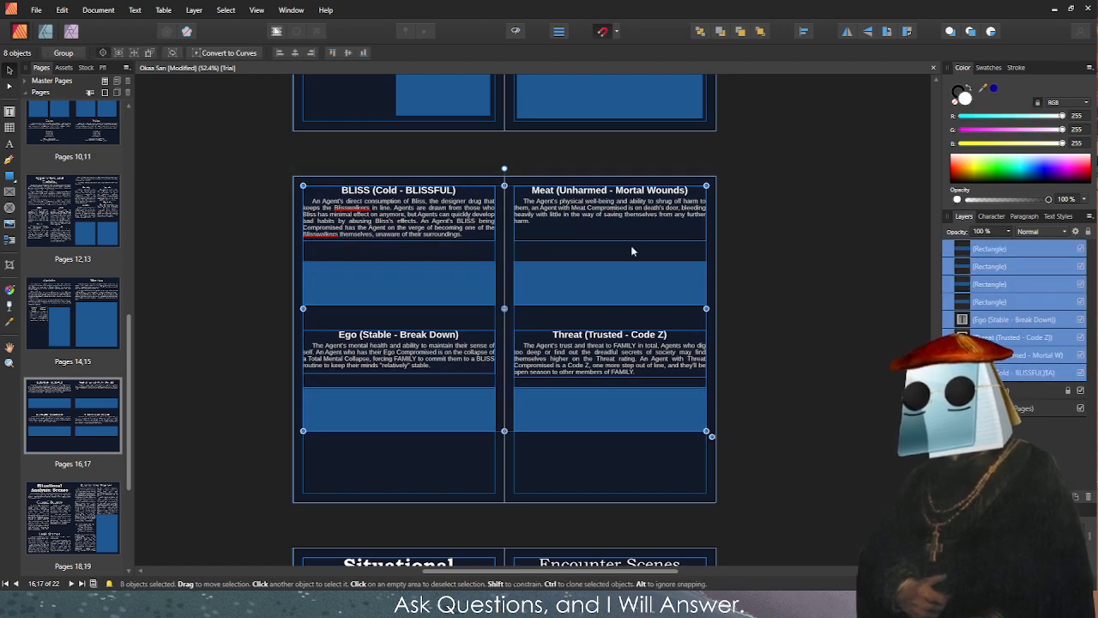
{"action": "key", "text": "m"}
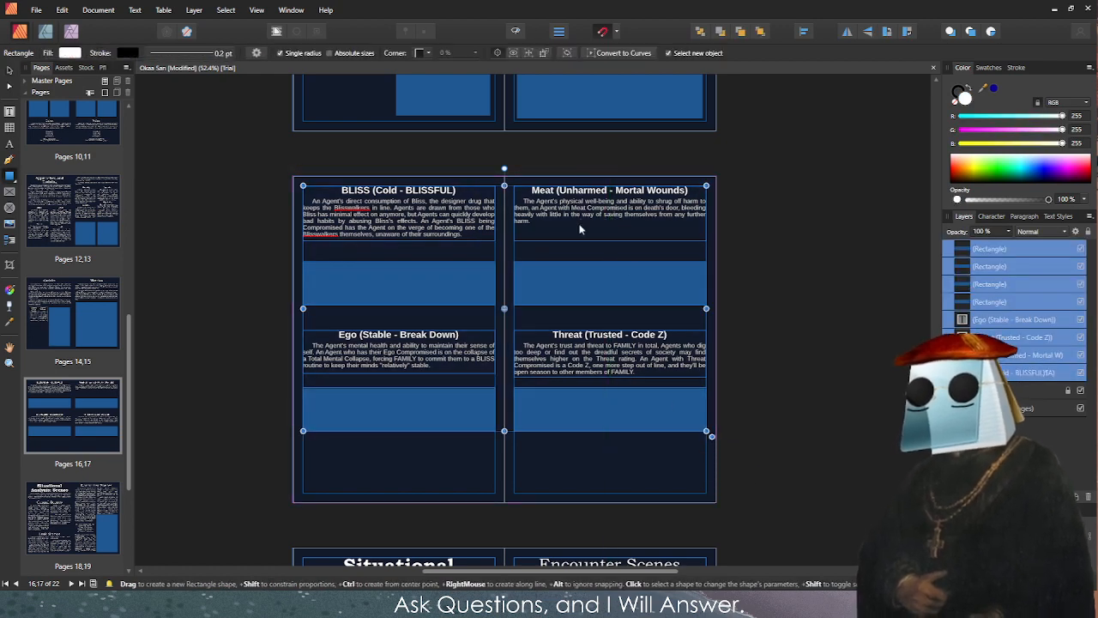
{"action": "key", "text": "v"}
{"action": "mouse_move", "coordinate": [578, 225]}
{"action": "left_mouse_down"}
{"action": "mouse_move", "coordinate": [581, 258]}
{"action": "mouse_move", "coordinate": [576, 246]}
{"action": "left_mouse_up"}
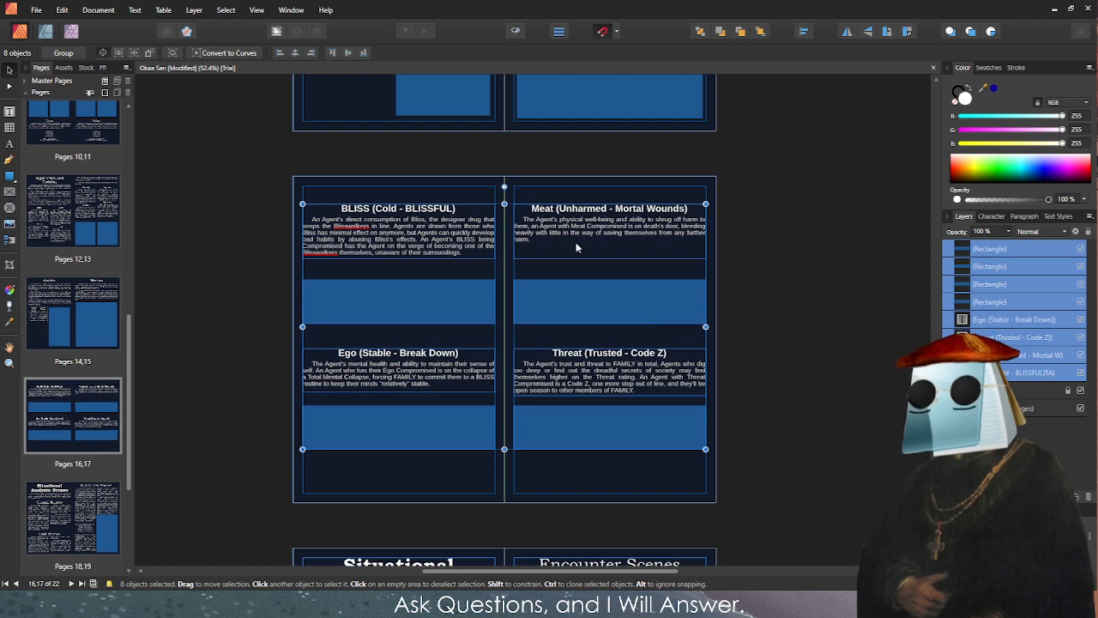
{"action": "left_click", "coordinate": [745, 251]}
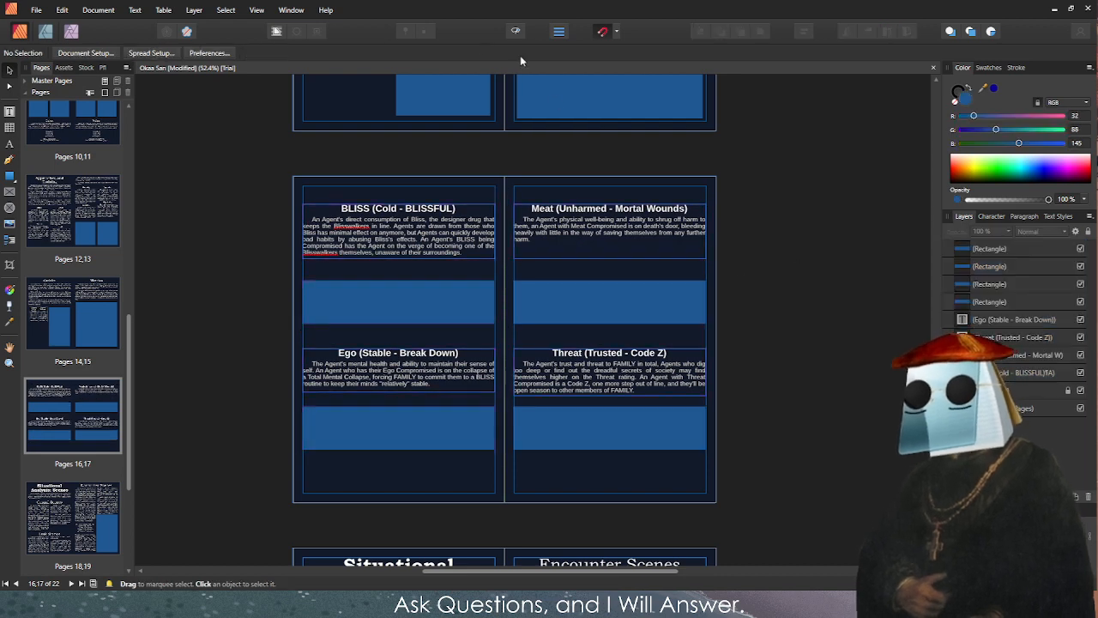
{"action": "left_click", "coordinate": [513, 35]}
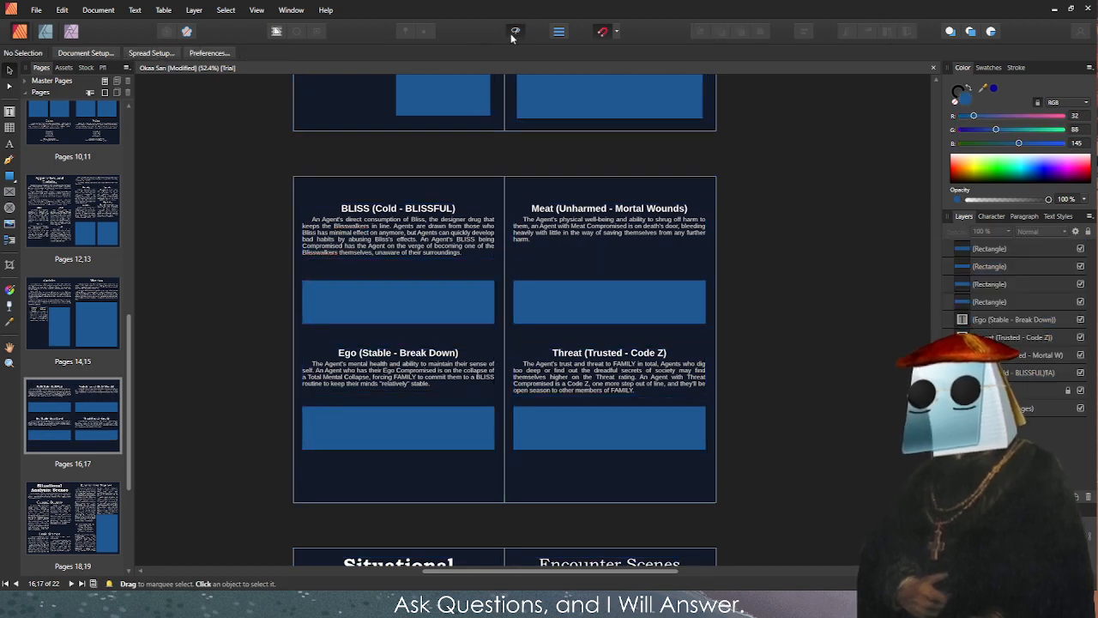
{"action": "left_click", "coordinate": [513, 35]}
Delete the blue placeholder rectangle beneath the second column of the Encounter Scenes page.
{"action": "scroll", "coordinate": [769, 360], "scroll_direction": "down", "scroll_amount": 10}
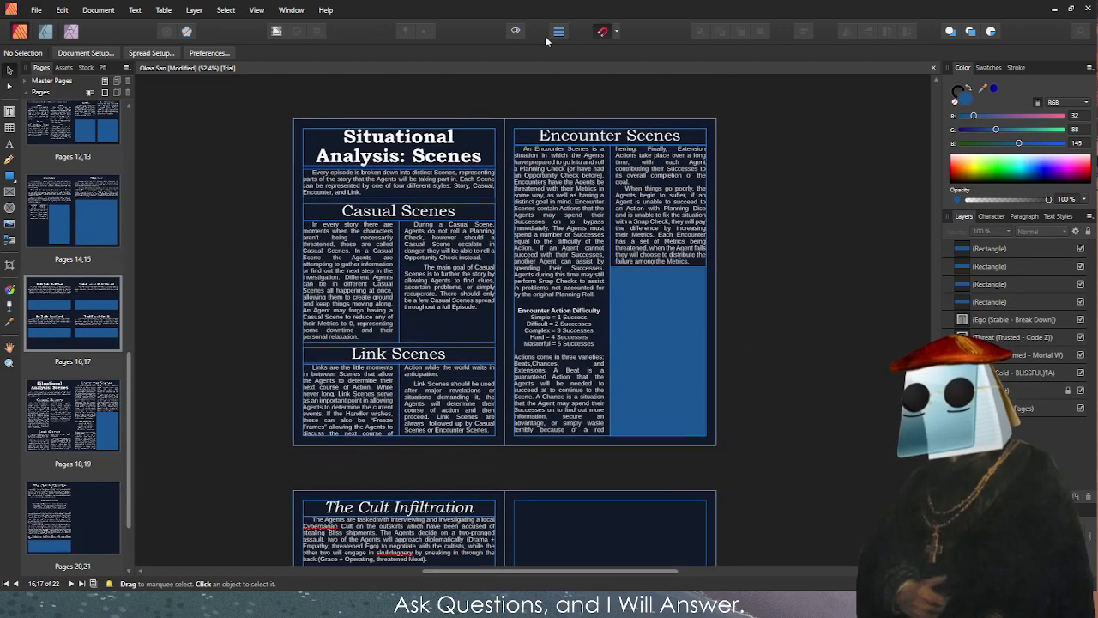
{"action": "left_click", "coordinate": [516, 33]}
{"action": "scroll", "coordinate": [760, 340], "scroll_direction": "up", "scroll_amount": 4}
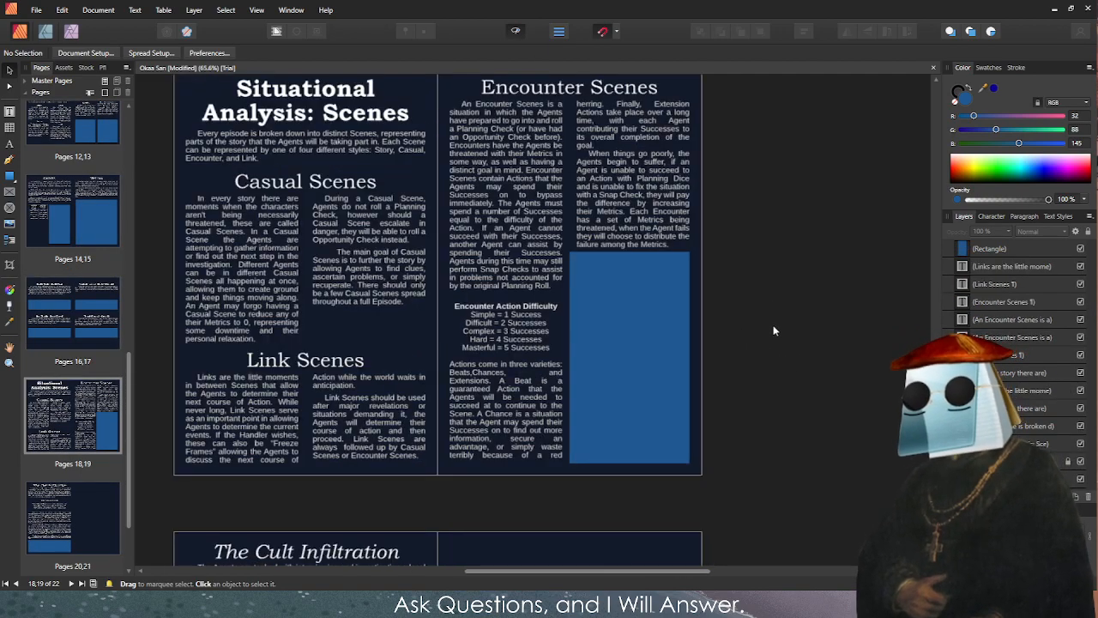
{"action": "left_click", "coordinate": [570, 329]}
{"action": "key", "text": "Delete"}
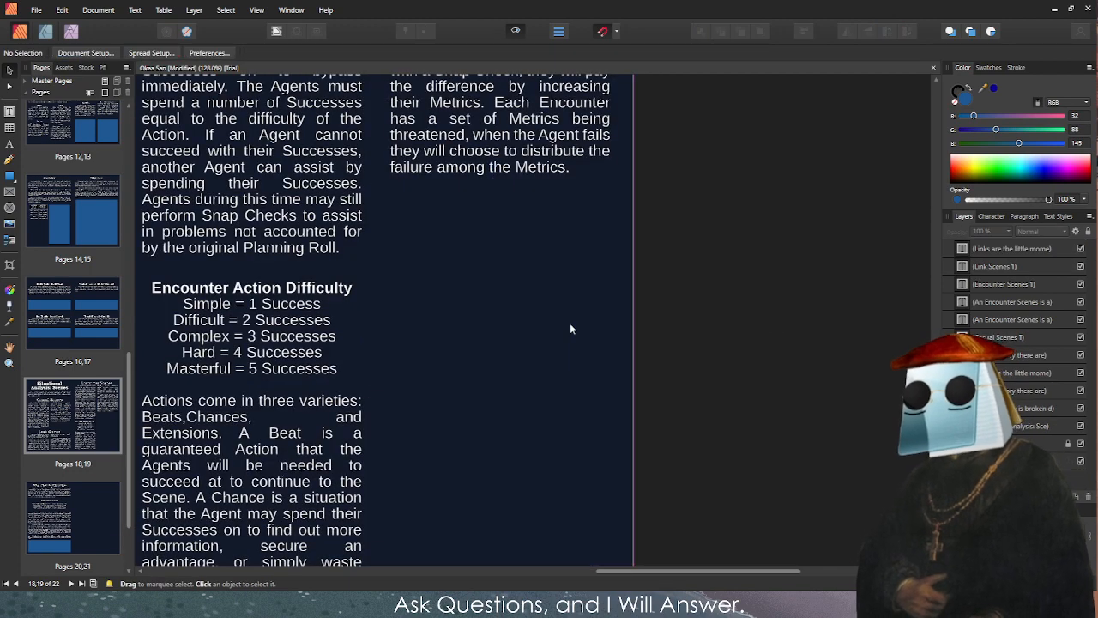
{"action": "scroll", "coordinate": [570, 326], "scroll_direction": "down", "scroll_amount": 4}
{"action": "left_click", "coordinate": [512, 32]}
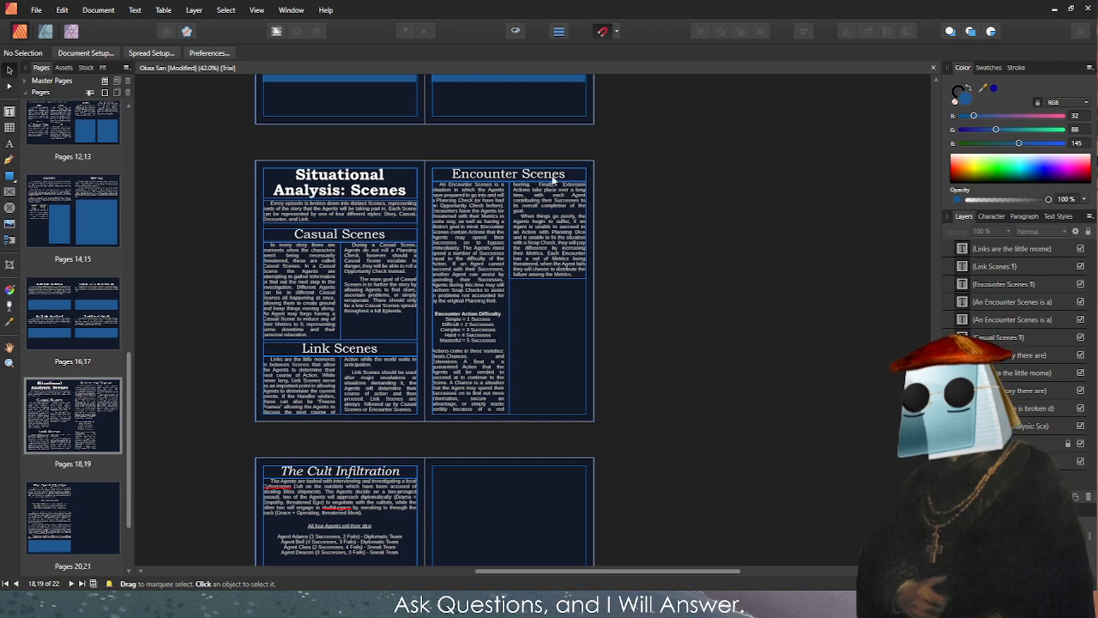
Duplicate the Encounter Scenes heading and fit the copy to the second column's width, directly beneath that column's text.
{"action": "scroll", "coordinate": [558, 183], "scroll_direction": "up", "scroll_amount": 2}
{"action": "left_click", "coordinate": [542, 178]}
{"action": "mouse_move", "coordinate": [542, 178]}
{"action": "left_mouse_down"}
{"action": "mouse_move", "coordinate": [648, 317]}
{"action": "mouse_move", "coordinate": [661, 352]}
{"action": "mouse_move", "coordinate": [668, 340]}
{"action": "mouse_move", "coordinate": [602, 343]}
{"action": "left_mouse_up"}
Change the duplicated heading's text to "Story Scenes" and extend its frame downward to fit two lines.
{"action": "double_click", "coordinate": [554, 337]}
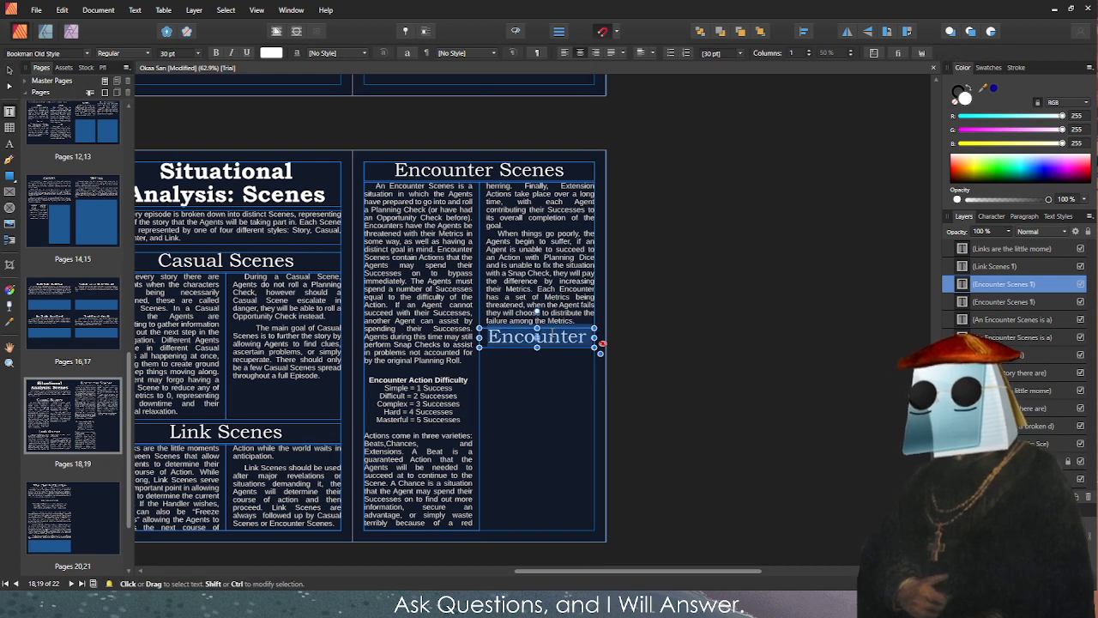
{"action": "type", "text": "Story Sce"}
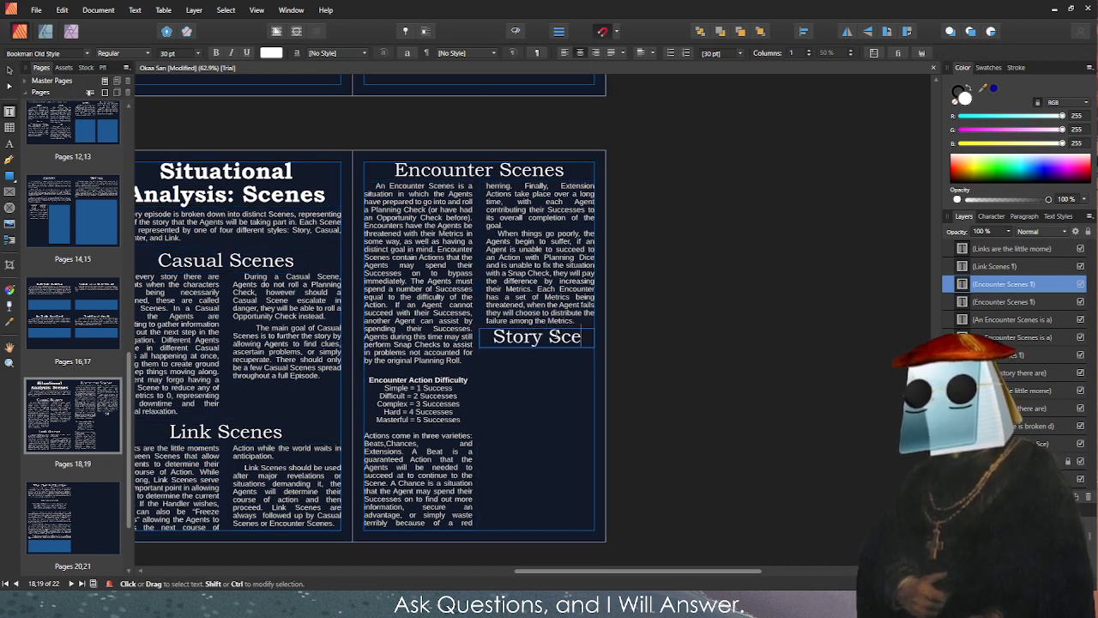
{"action": "key", "text": "BackSpace"}
{"action": "key", "text": "BackSpace"}
{"action": "key", "text": "BackSpace"}
{"action": "key", "text": "BackSpace"}
{"action": "key", "text": "Escape"}
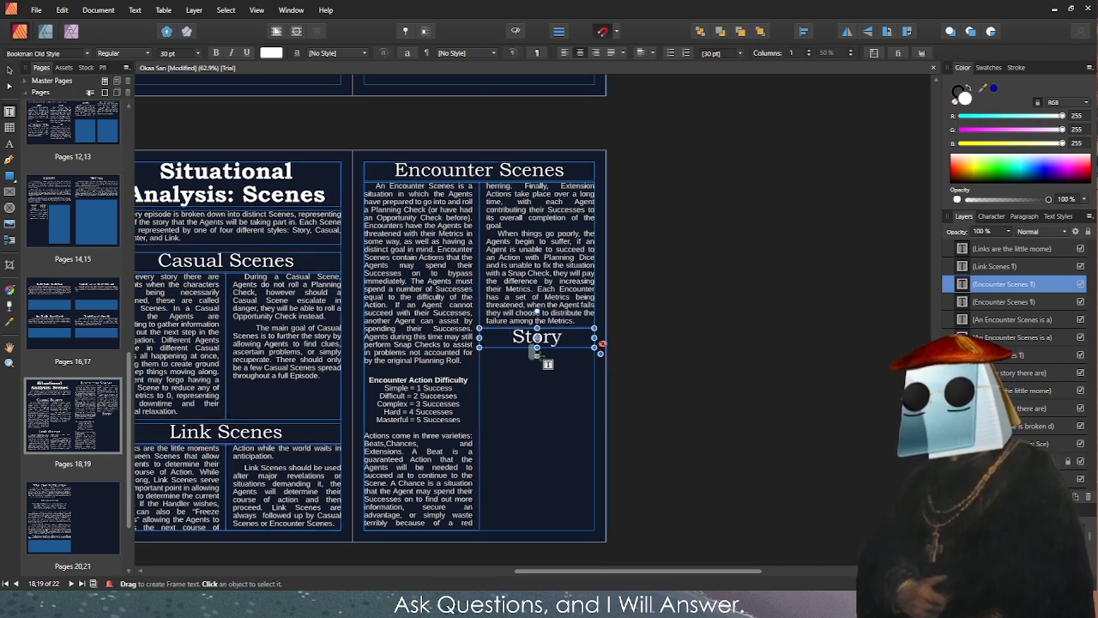
{"action": "left_click_drag", "start_coordinate": [537, 347], "coordinate": [537, 369]}
{"action": "key", "text": "Escape"}
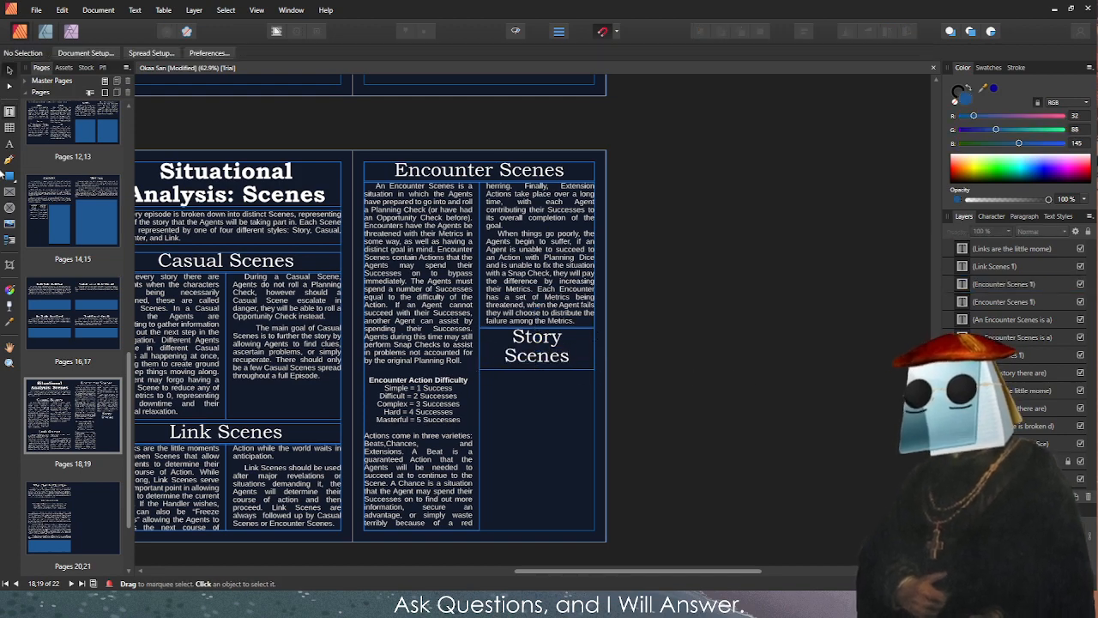
Draw a body text frame from the Story Scenes heading's lower edge down to the page margin, spanning the column's width.
{"action": "left_click", "coordinate": [8, 113]}
{"action": "scroll", "coordinate": [483, 380], "scroll_direction": "up", "scroll_amount": 5}
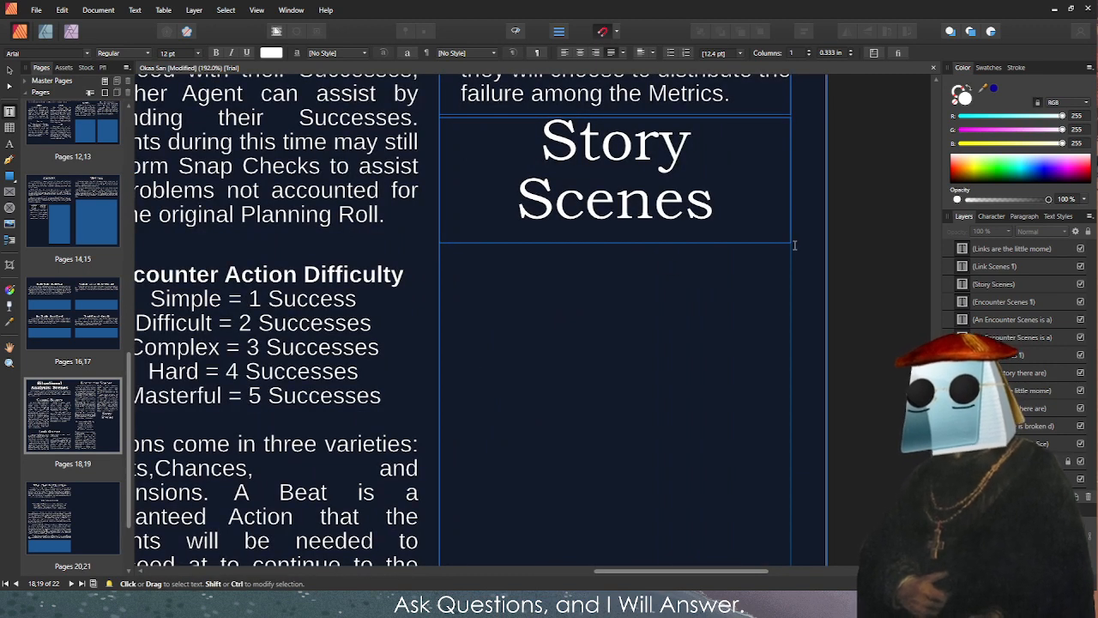
{"action": "left_click_drag", "start_coordinate": [790, 250], "coordinate": [440, 477]}
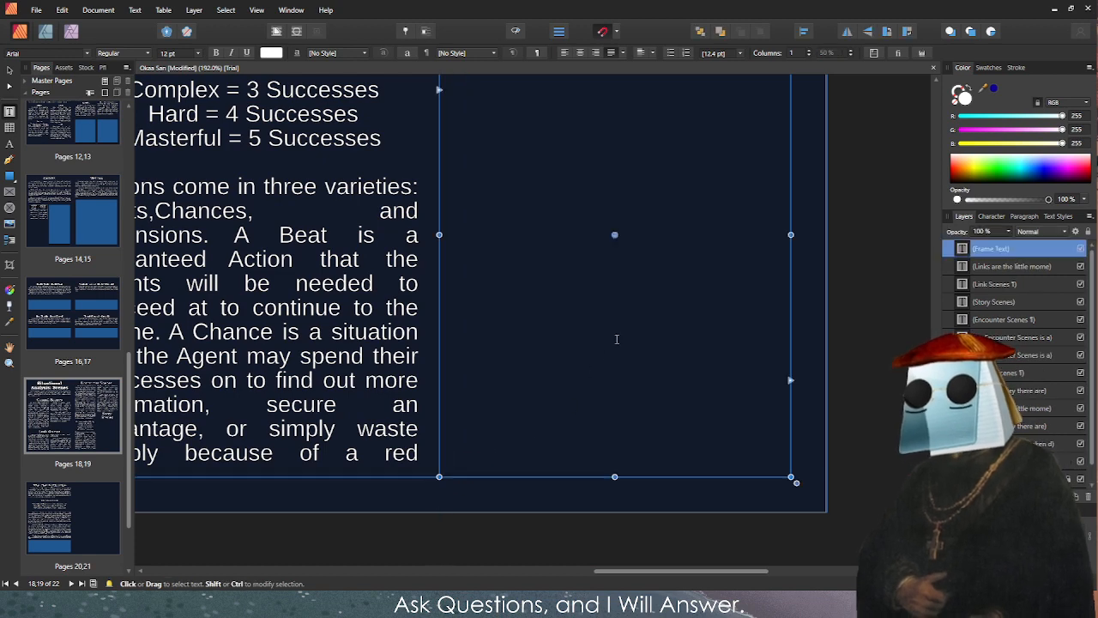
{"action": "scroll", "coordinate": [618, 314], "scroll_direction": "up", "scroll_amount": 3}
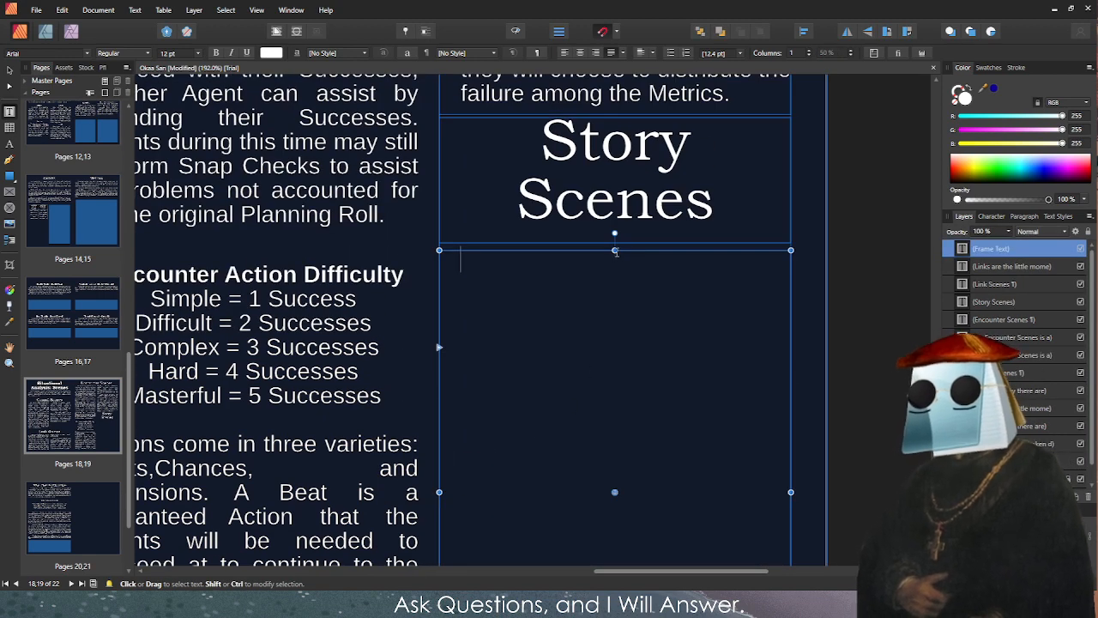
{"action": "left_click_drag", "start_coordinate": [614, 250], "coordinate": [614, 242]}
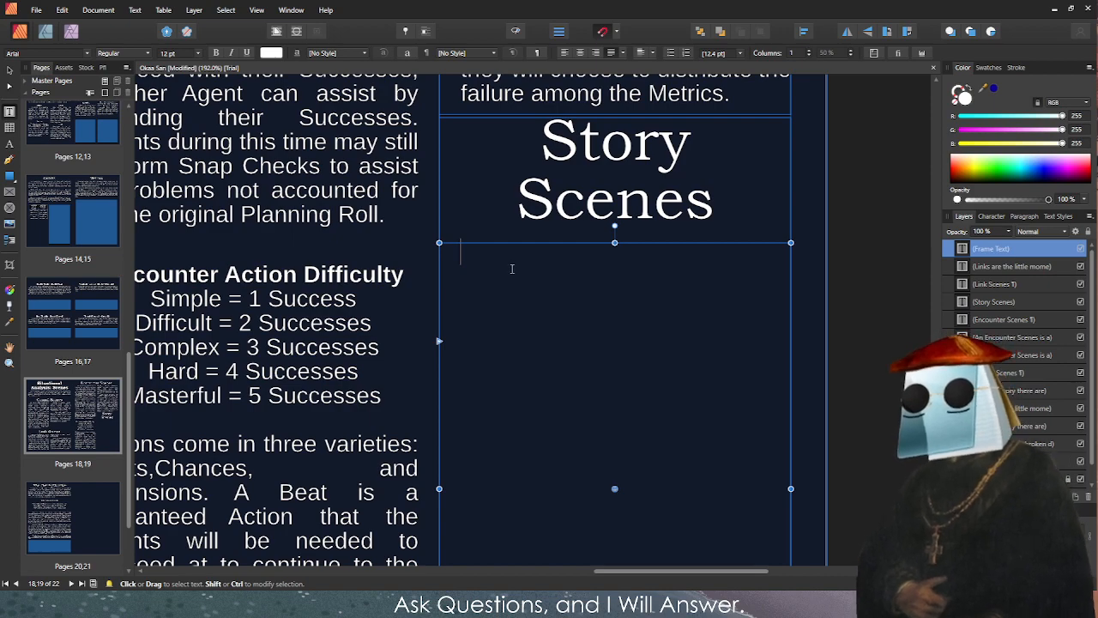
Write two Story Scenes paragraphs, on exposition setting up future scenes and on their use for the introduction, epilogue and "set-pieces".
{"action": "type", "text": "Exposition is sometimes mandatory to make the narrative flow, Story Scenes allow the Handler to set-up future scenes by making a situation occur or allowing things to start off. \tStory Scenes are reserved for the introduction, epilogue, and any \"set-pieces\" that occur in the story. These are usually dramatic and make sure everything is working as planned and setting up (or showing the knocked down) events."}
{"action": "scroll", "coordinate": [527, 324], "scroll_direction": "up", "scroll_amount": 2}
{"action": "scroll", "coordinate": [527, 324], "scroll_direction": "down", "scroll_amount": 4}
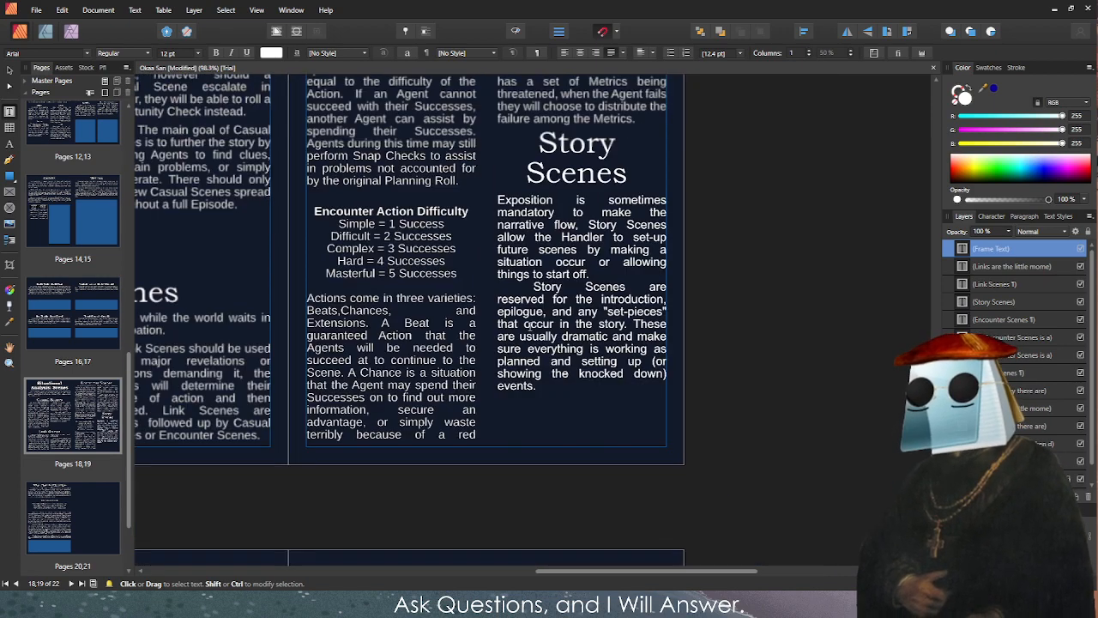
Set the font of the Story Scenes body text to Liberation Sans.
{"action": "scroll", "coordinate": [527, 324], "scroll_direction": "down", "scroll_amount": 1}
{"action": "left_click_drag", "start_coordinate": [505, 225], "coordinate": [600, 384]}
{"action": "left_click", "coordinate": [71, 55]}
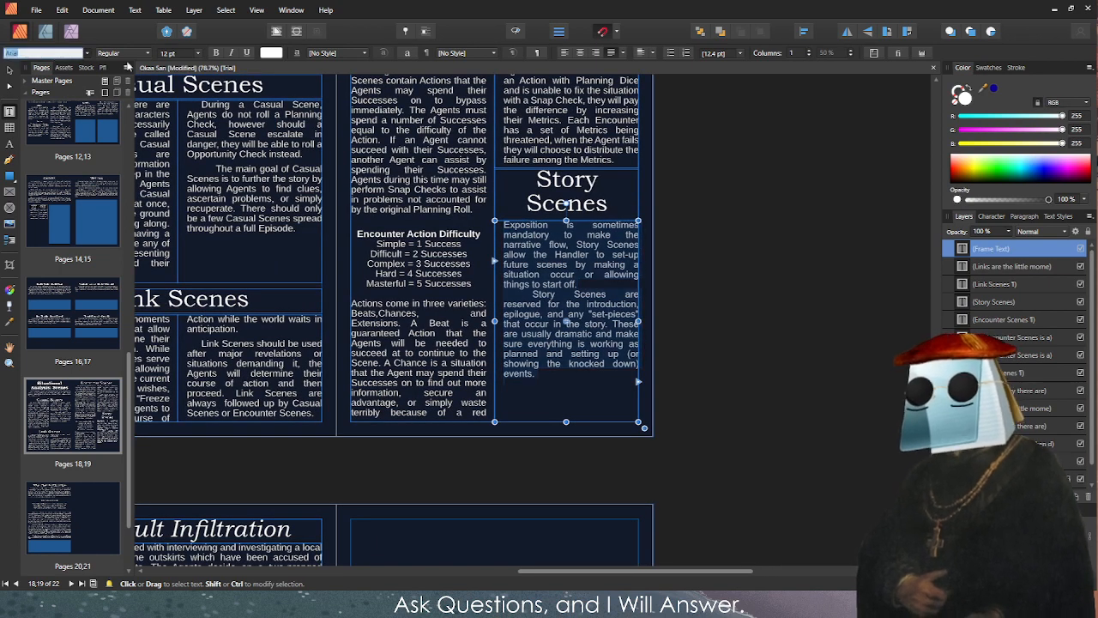
{"action": "key", "text": "BackSpace"}
{"action": "type", "text": "Liber"}
{"action": "key", "text": "Return"}
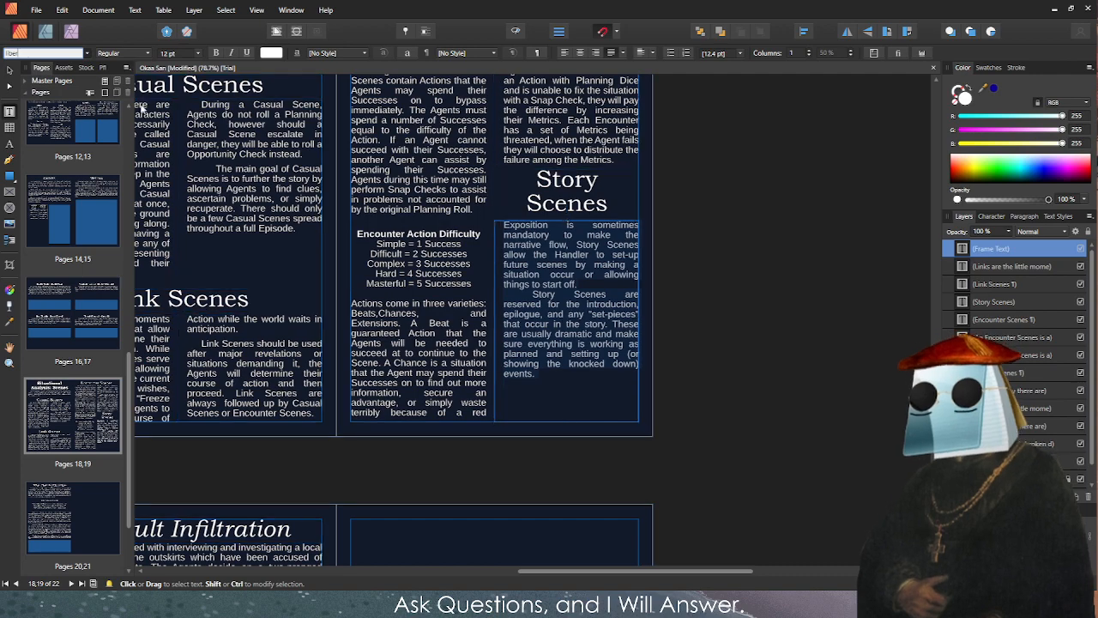
Separate the two Story Scenes paragraphs with a blank line and indent the second paragraph's first line.
{"action": "scroll", "coordinate": [549, 300], "scroll_direction": "up", "scroll_amount": 3}
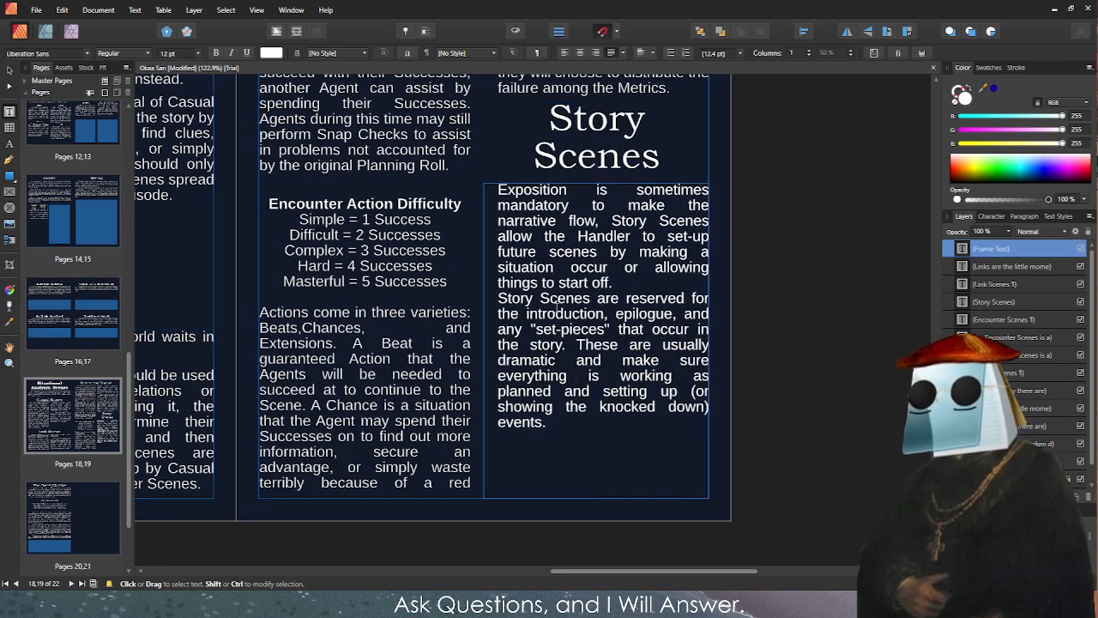
{"action": "key", "text": "Return"}
{"action": "key", "text": "Tab"}
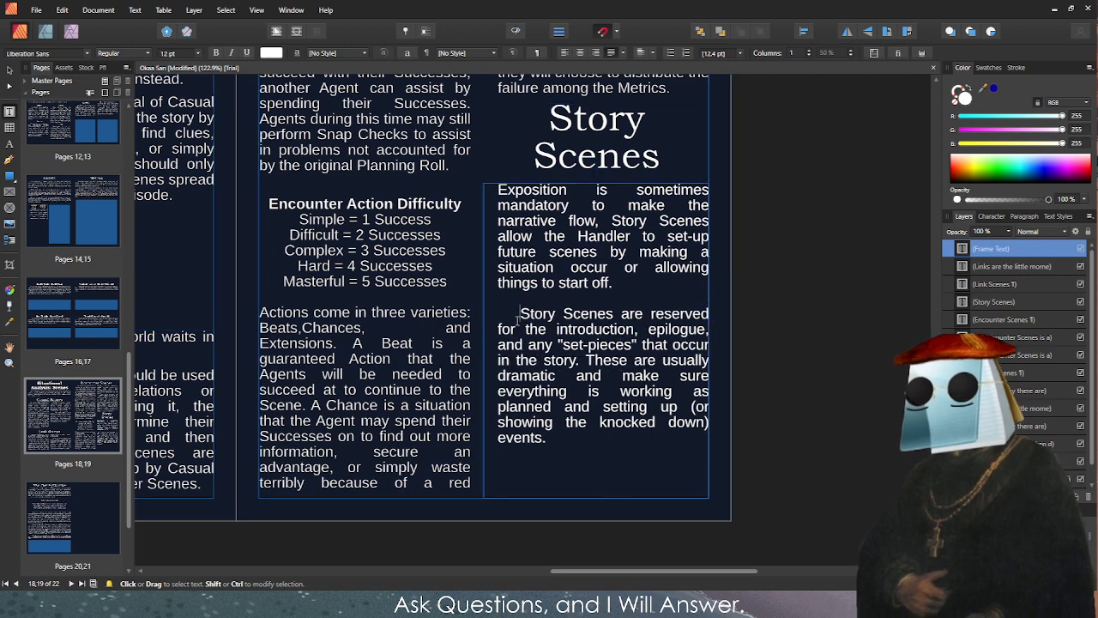
Indent the first line of the opening Story Scenes paragraph, "Exposition is sometimes mandatory".
{"action": "left_click", "coordinate": [397, 343]}
{"action": "left_click_drag", "start_coordinate": [311, 317], "coordinate": [391, 436]}
{"action": "left_click_drag", "start_coordinate": [570, 358], "coordinate": [473, 190]}
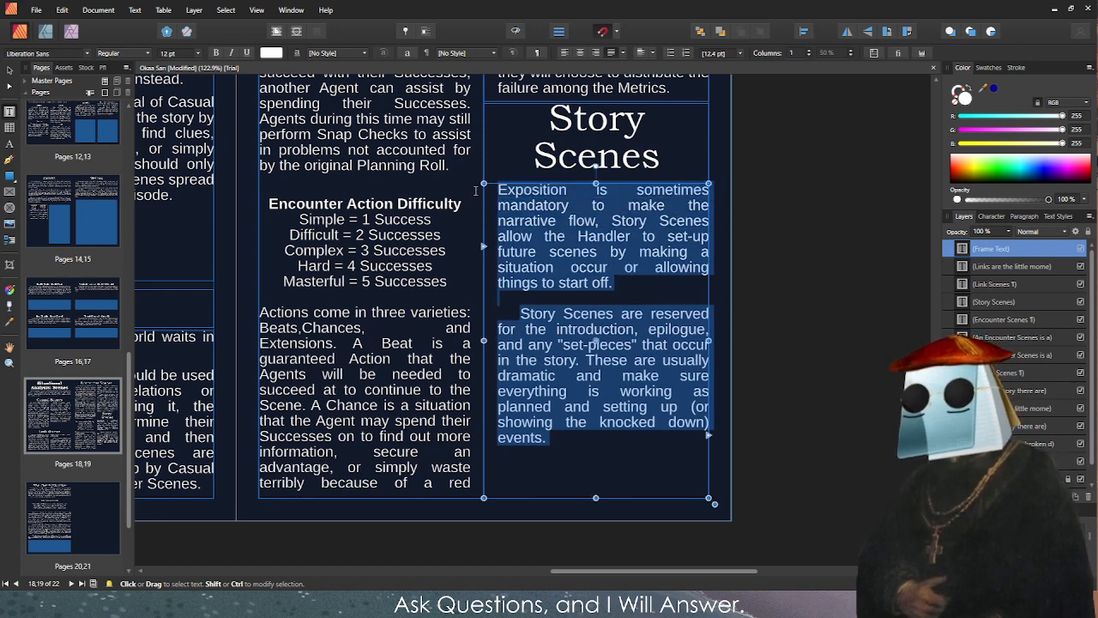
{"action": "left_click", "coordinate": [501, 196]}
{"action": "key", "text": "Tab"}
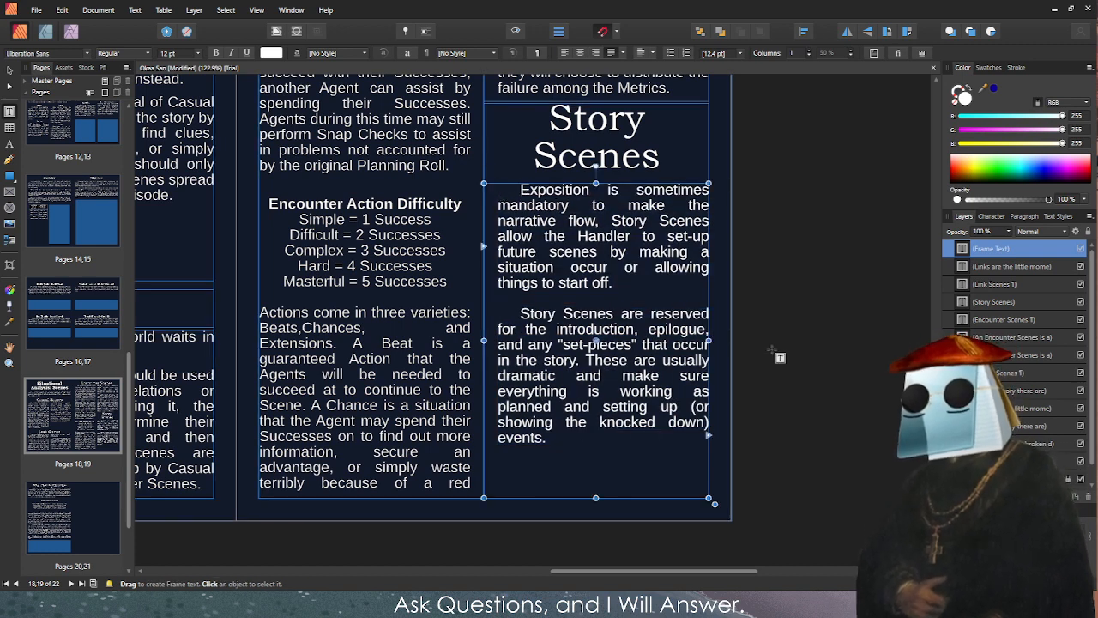
{"action": "left_click", "coordinate": [753, 373]}
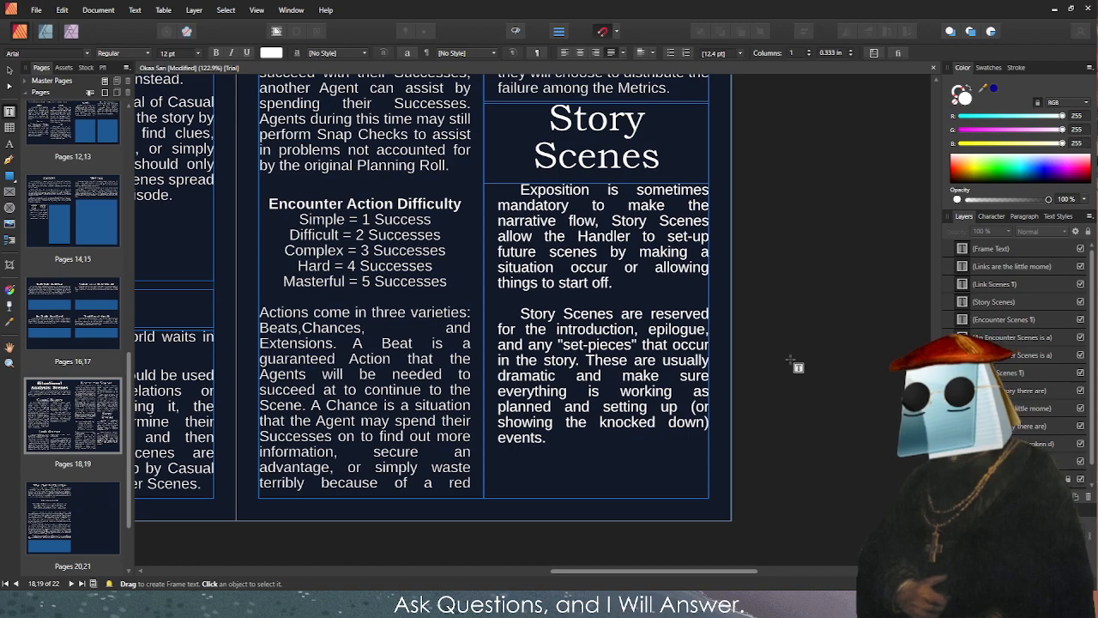
Examine the two Story Scenes paragraphs up close, from "Exposition" to "events.", against the rest of the spread.
{"action": "key", "text": "v"}
{"action": "scroll", "coordinate": [785, 326], "scroll_direction": "down", "scroll_amount": 3}
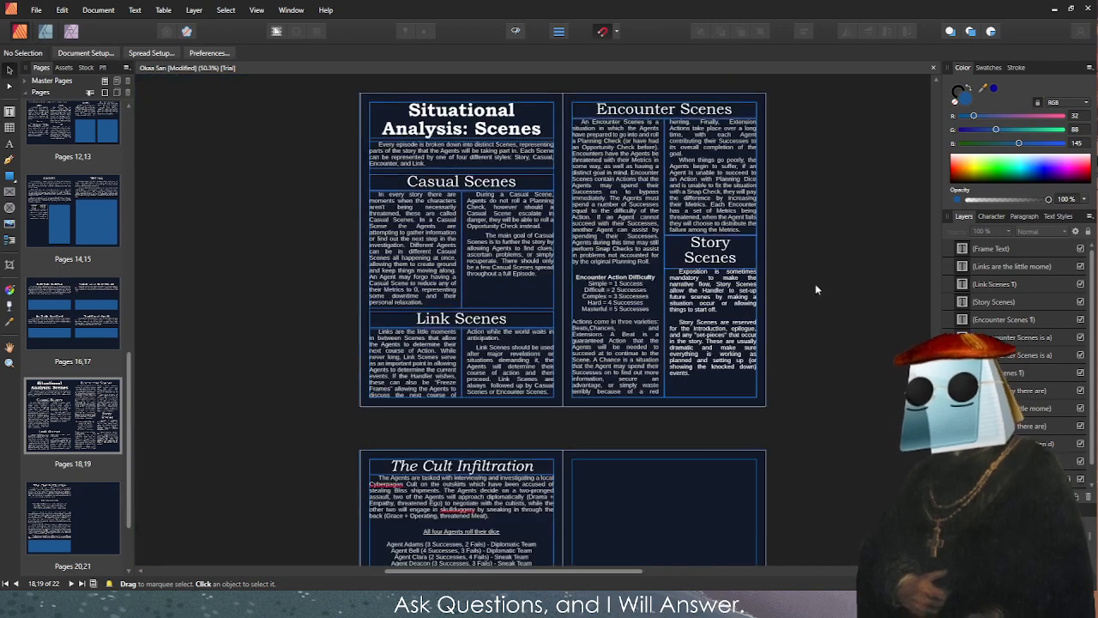
{"action": "scroll", "coordinate": [815, 288], "scroll_direction": "up", "scroll_amount": 5}
{"action": "scroll", "coordinate": [794, 286], "scroll_direction": "up", "scroll_amount": 2}
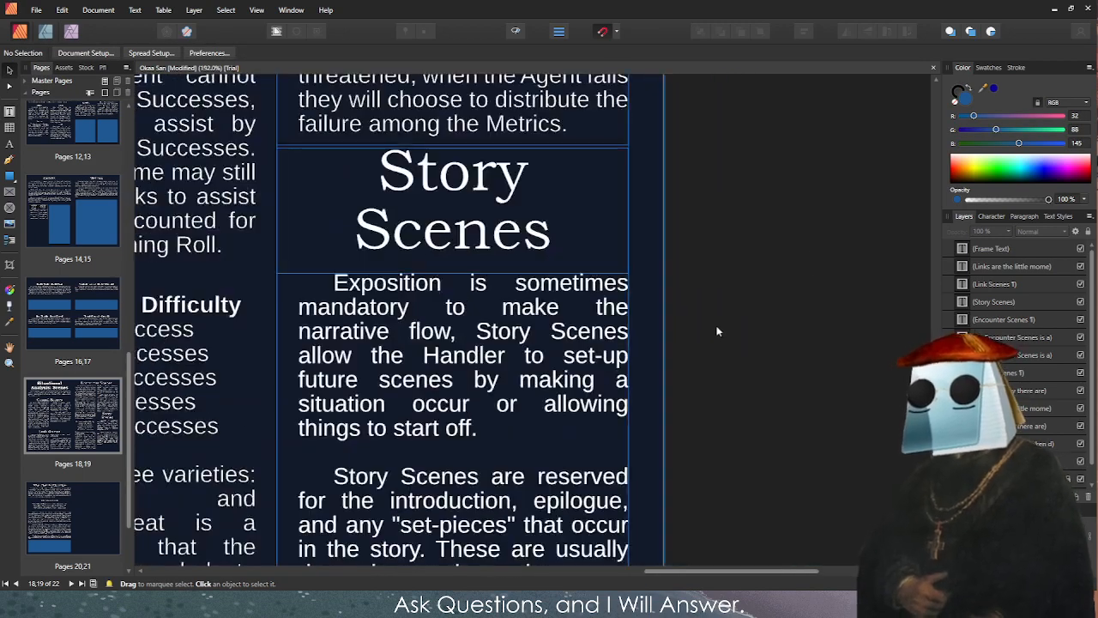
{"action": "left_click", "coordinate": [434, 334]}
{"action": "triple_click", "coordinate": [410, 332]}
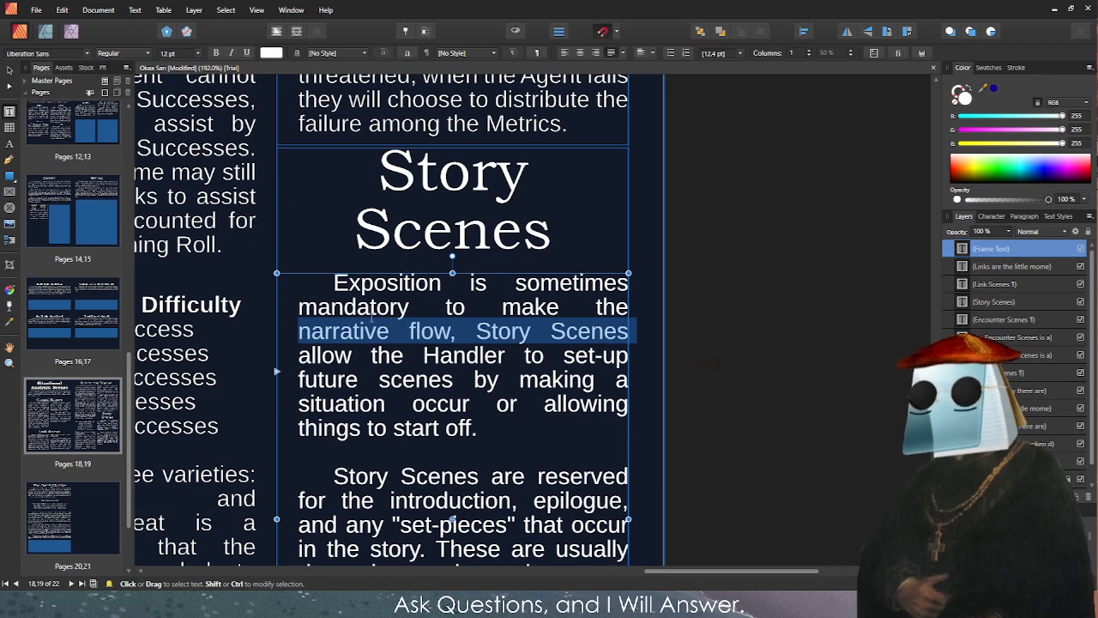
{"action": "left_click", "coordinate": [333, 283]}
{"action": "left_click", "coordinate": [413, 405], "text": "shift"}
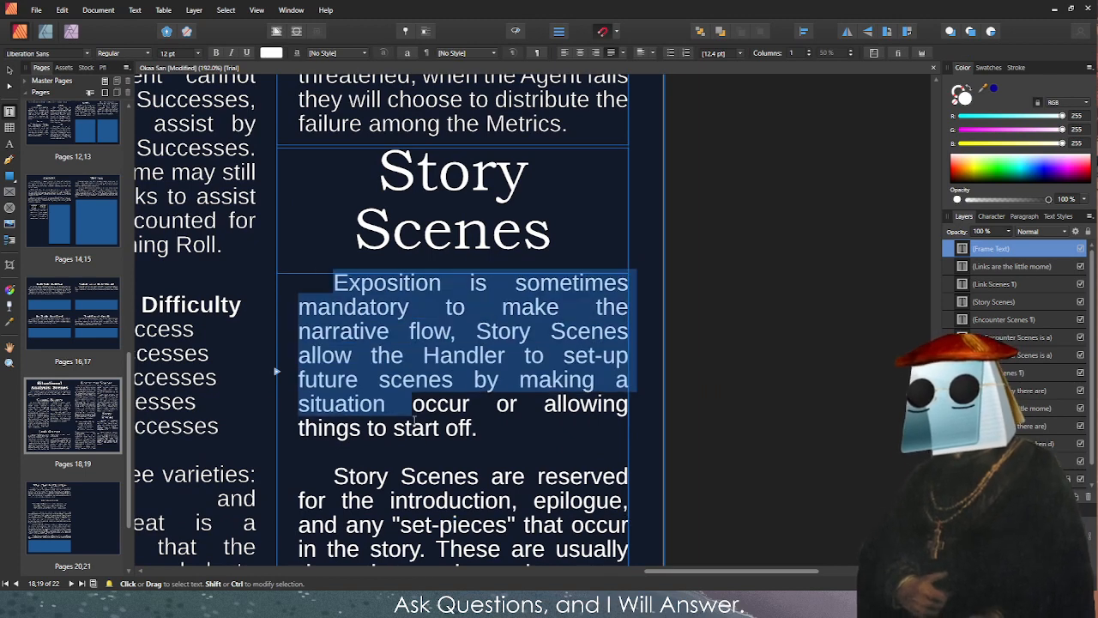
{"action": "left_click_drag", "start_coordinate": [415, 420], "coordinate": [382, 501]}
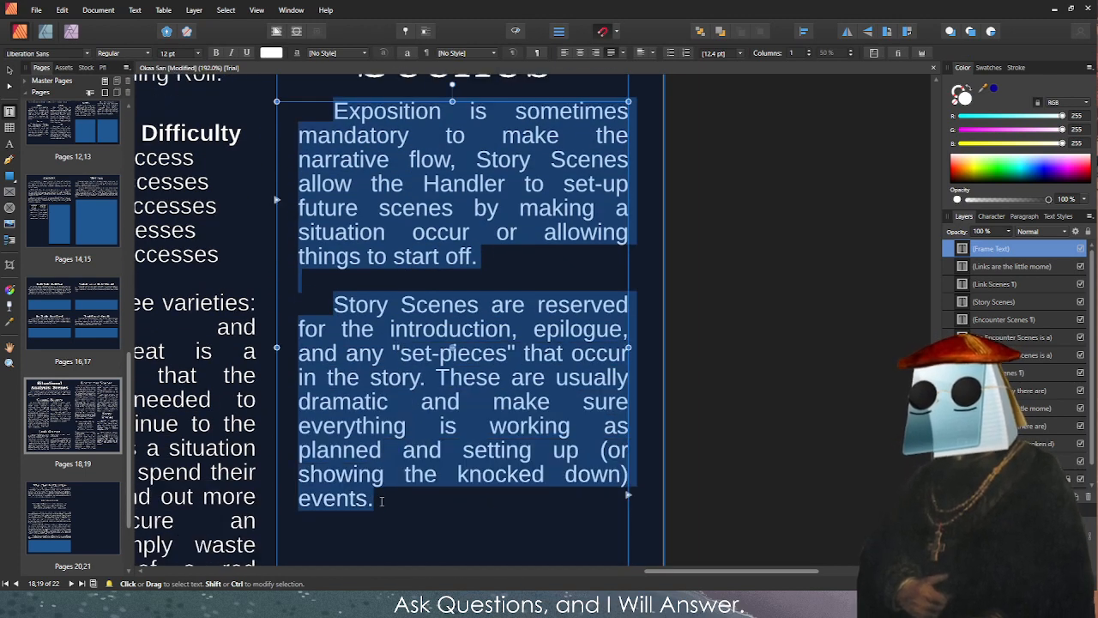
{"action": "left_click", "coordinate": [382, 501]}
Compare the letter outline and weight of the Story Scenes body text with the neighbouring Encounter Scenes column.
{"action": "scroll", "coordinate": [232, 472], "scroll_direction": "up", "scroll_amount": 5}
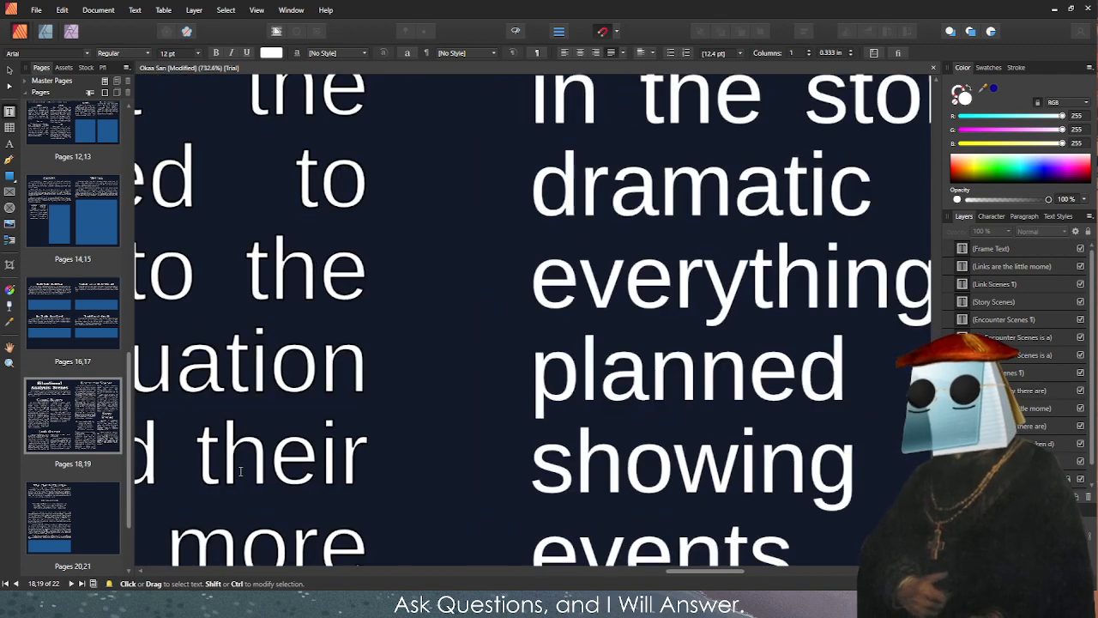
{"action": "scroll", "coordinate": [241, 471], "scroll_direction": "up", "scroll_amount": 2}
{"action": "left_click_drag", "start_coordinate": [685, 326], "coordinate": [772, 343]}
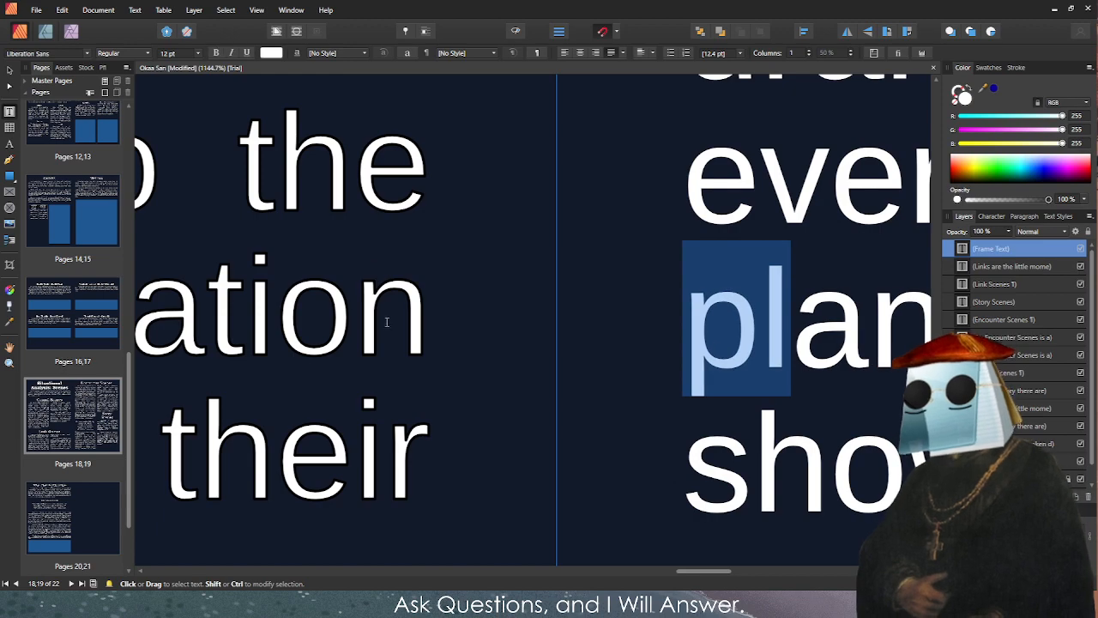
{"action": "left_click_drag", "start_coordinate": [387, 322], "coordinate": [282, 314]}
{"action": "left_click_drag", "start_coordinate": [207, 315], "coordinate": [382, 324]}
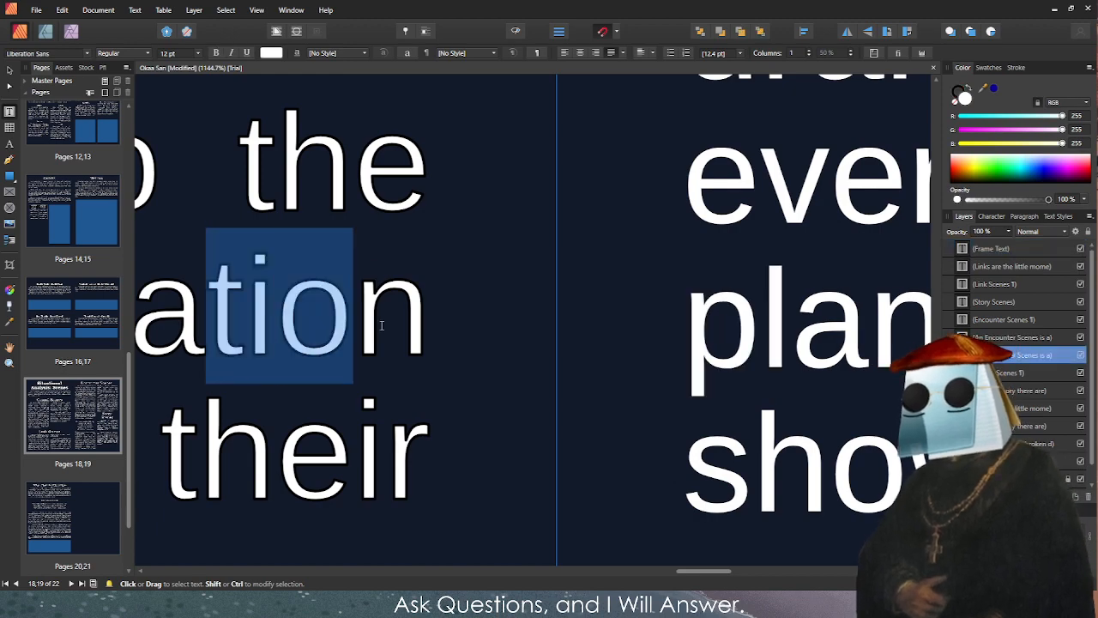
{"action": "left_click_drag", "start_coordinate": [760, 321], "coordinate": [815, 334]}
{"action": "scroll", "coordinate": [815, 334], "scroll_direction": "down", "scroll_amount": 10}
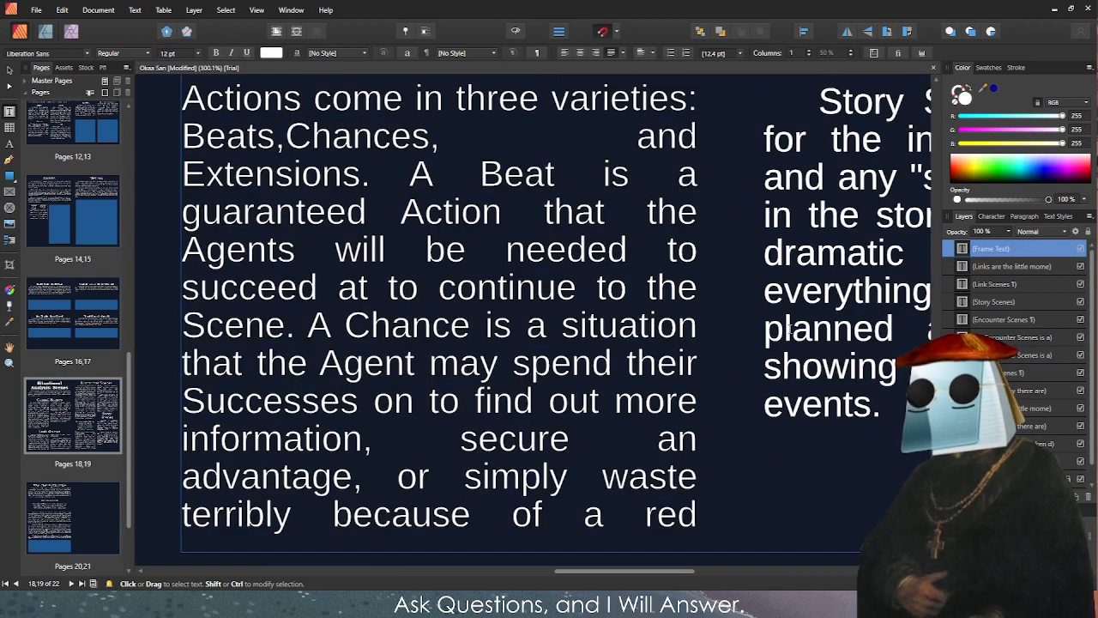
{"action": "scroll", "coordinate": [845, 169], "scroll_direction": "down", "scroll_amount": 3}
{"action": "scroll", "coordinate": [440, 284], "scroll_direction": "up", "scroll_amount": 8}
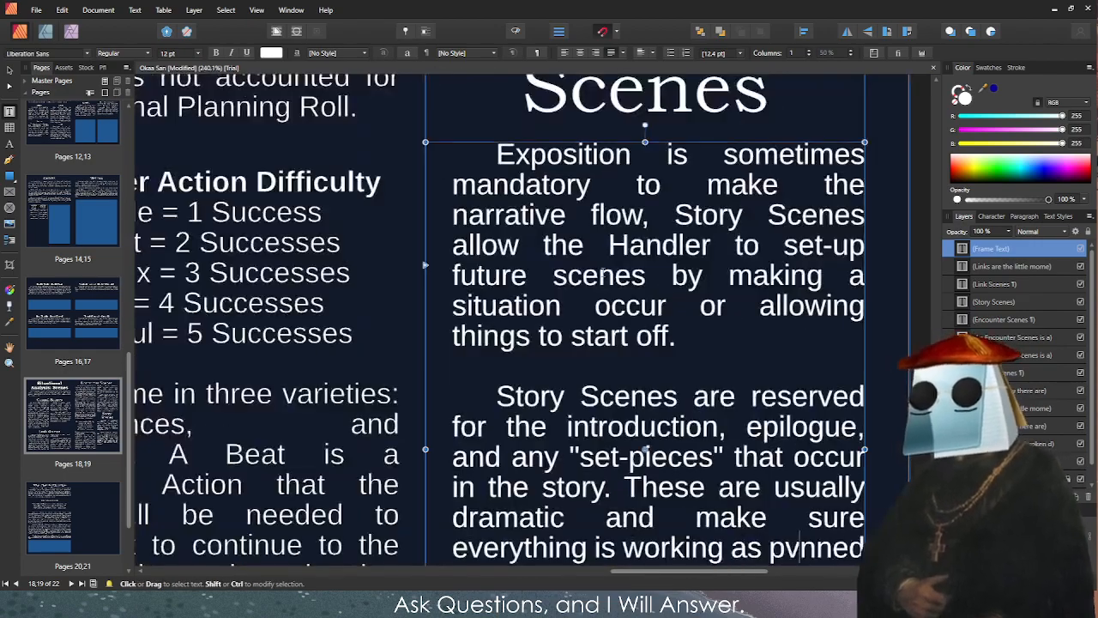
{"action": "scroll", "coordinate": [439, 284], "scroll_direction": "down", "scroll_amount": 2}
{"action": "left_click", "coordinate": [476, 374]}
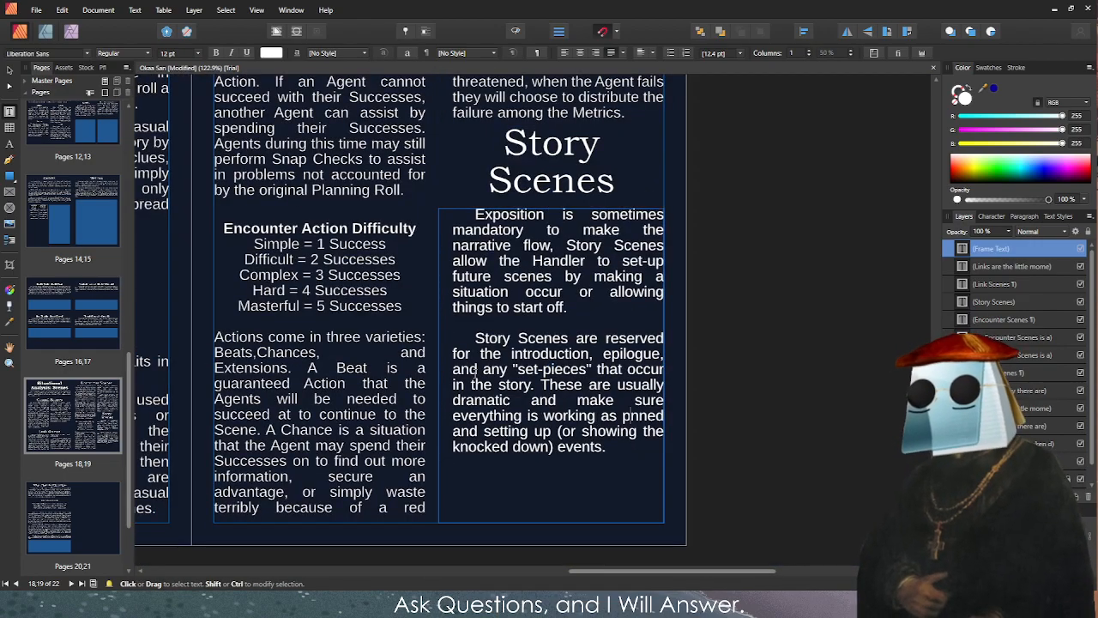
Indent the first line of the "Actions come in three varieties" paragraph and add the missing space before "Chances".
{"action": "left_click", "coordinate": [234, 343]}
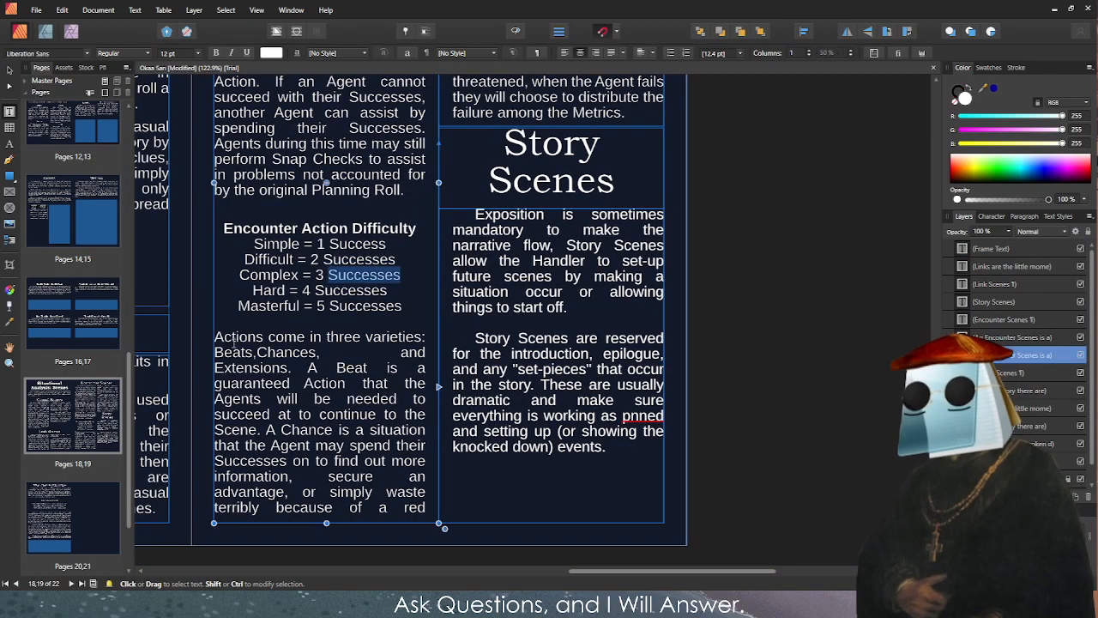
{"action": "triple_click", "coordinate": [235, 342]}
{"action": "left_click", "coordinate": [219, 338]}
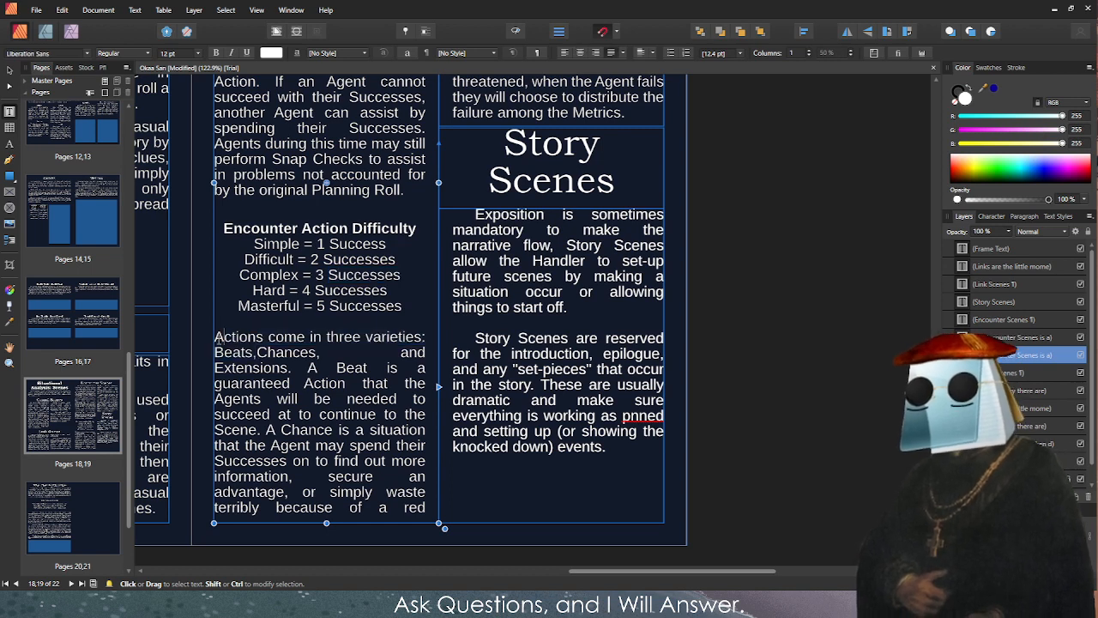
{"action": "key", "text": "Tab"}
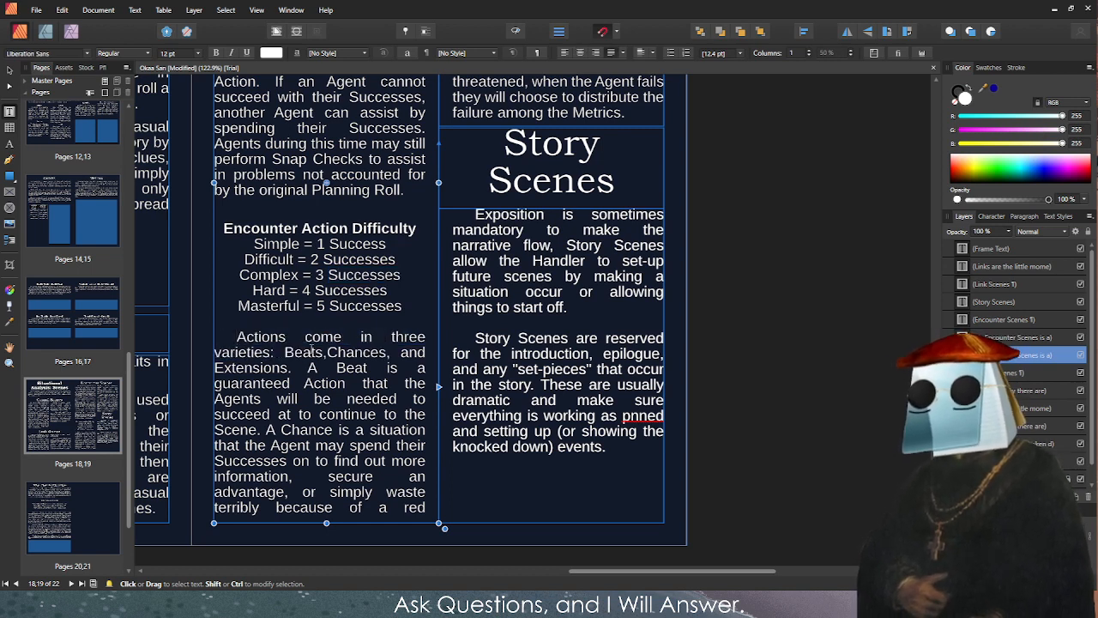
Copy the "Actions come in three varieties" paragraph and paste it over the entire Story Scenes body text.
{"action": "left_click_drag", "start_coordinate": [238, 336], "coordinate": [431, 513]}
{"action": "key", "text": "ctrl+c"}
{"action": "left_click", "coordinate": [534, 376]}
{"action": "key", "text": "ctrl+a"}
{"action": "key", "text": "ctrl+v"}
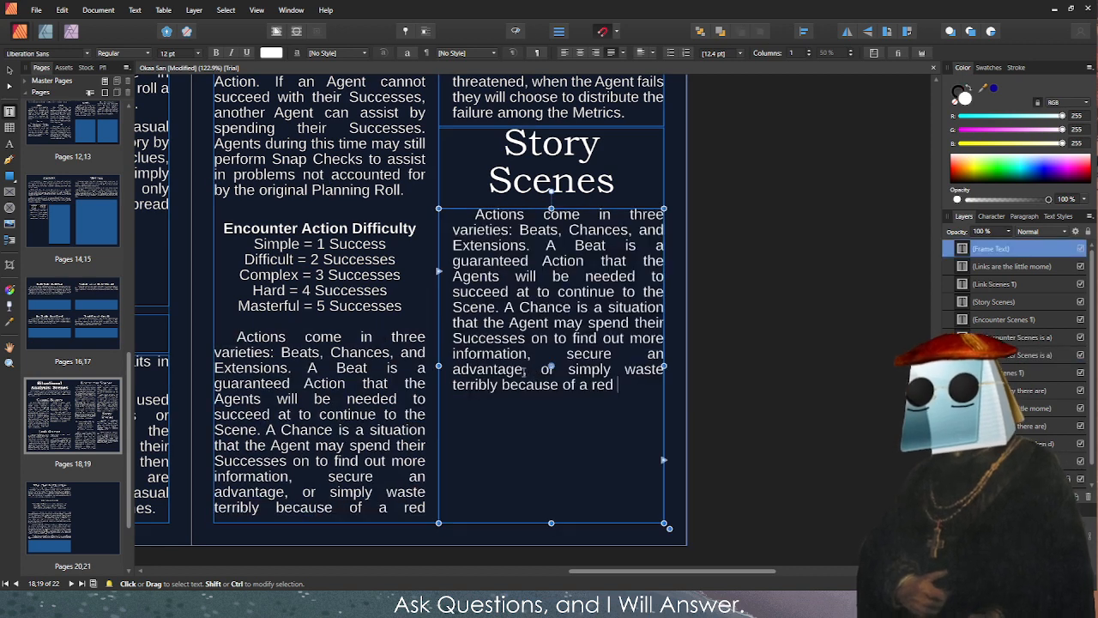
Compare the original Story Scenes text with the pasted Actions paragraph by repeatedly undoing and repeating the paste.
{"action": "key", "text": "ctrl+z"}
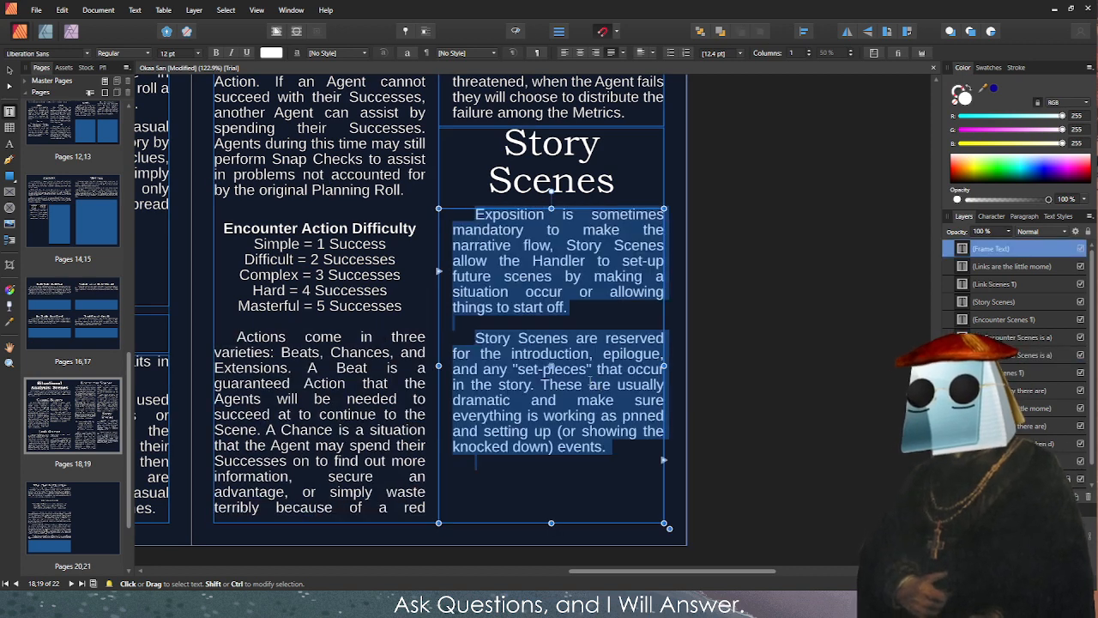
{"action": "key", "text": "Delete"}
{"action": "key", "text": "ctrl+z"}
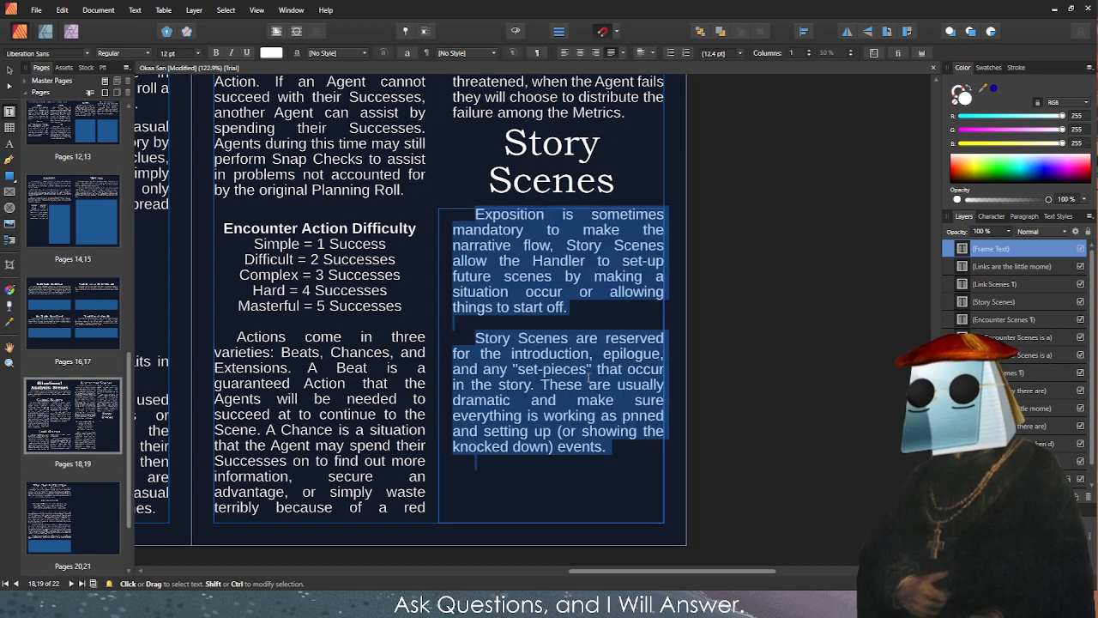
{"action": "key", "text": "ctrl+v"}
{"action": "key", "text": "ctrl+z"}
{"action": "key", "text": "ctrl+v"}
{"action": "key", "text": "ctrl+z"}
{"action": "key", "text": "ctrl+v"}
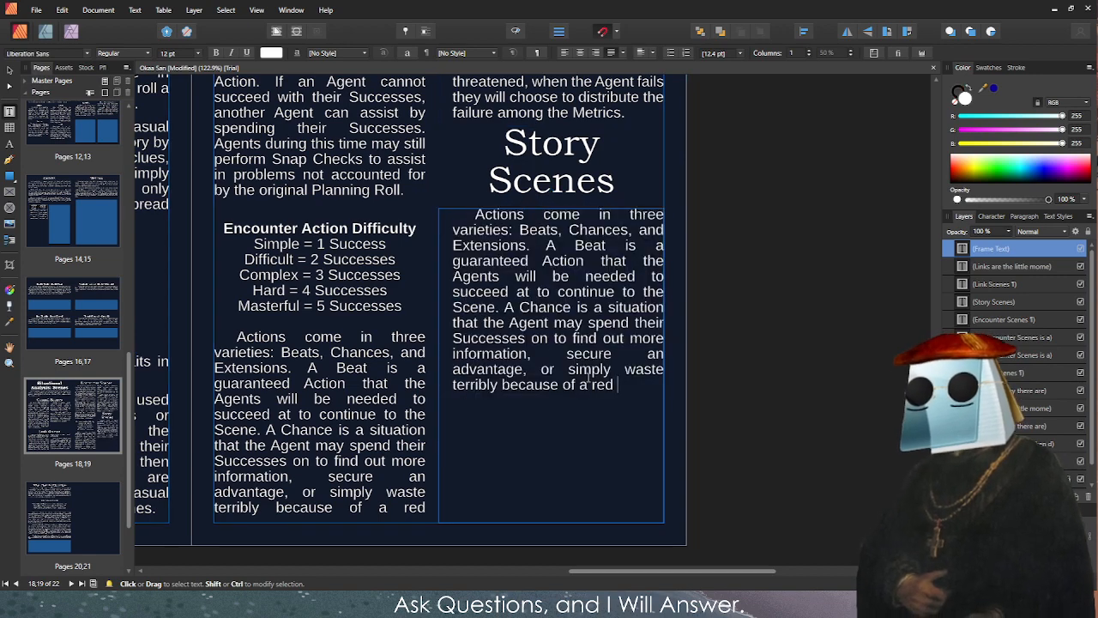
{"action": "key", "text": "ctrl+z"}
{"action": "key", "text": "ctrl+v"}
{"action": "key", "text": "ctrl+z"}
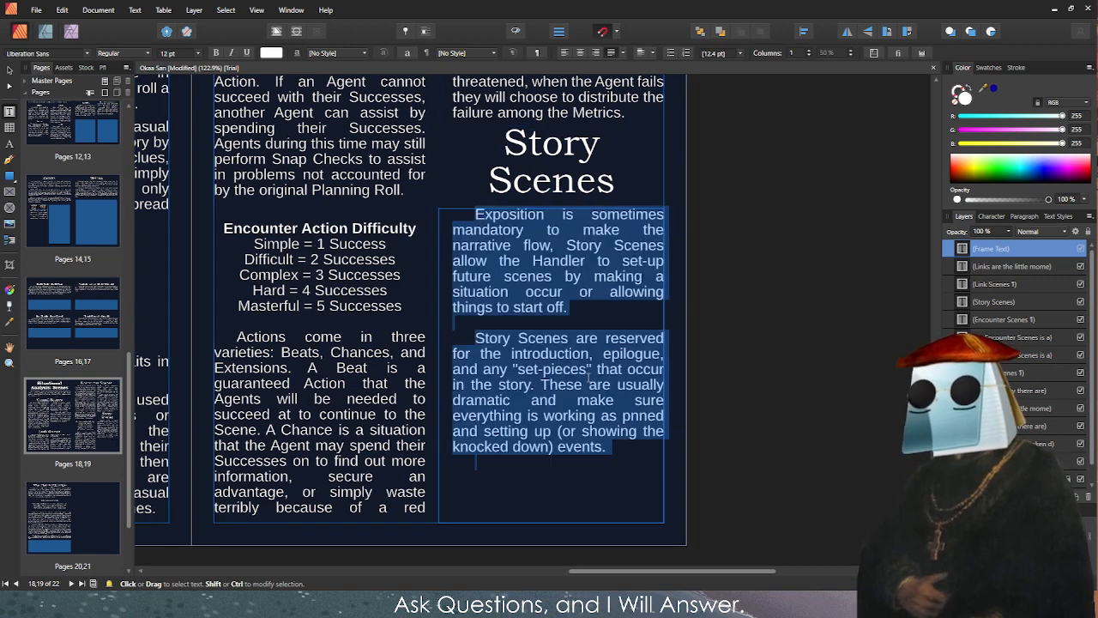
{"action": "key", "text": "ctrl+v"}
Replace the pasted Actions paragraph with the two Story Scenes paragraphs, keeping the Encounter Scenes body formatting.
{"action": "key", "text": "Escape"}
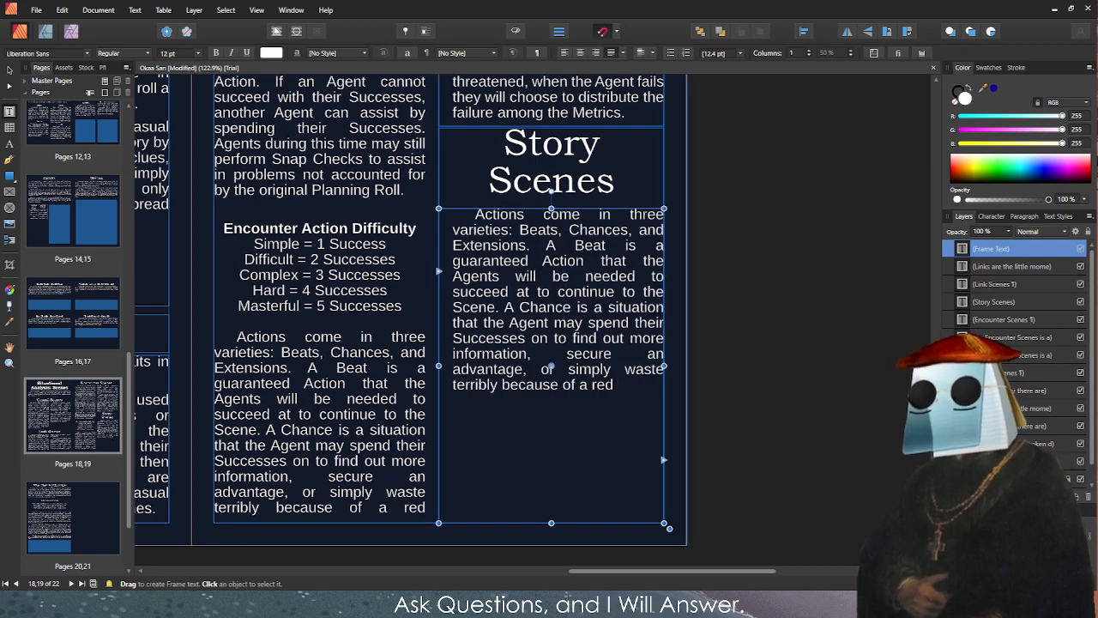
{"action": "left_click", "coordinate": [617, 384]}
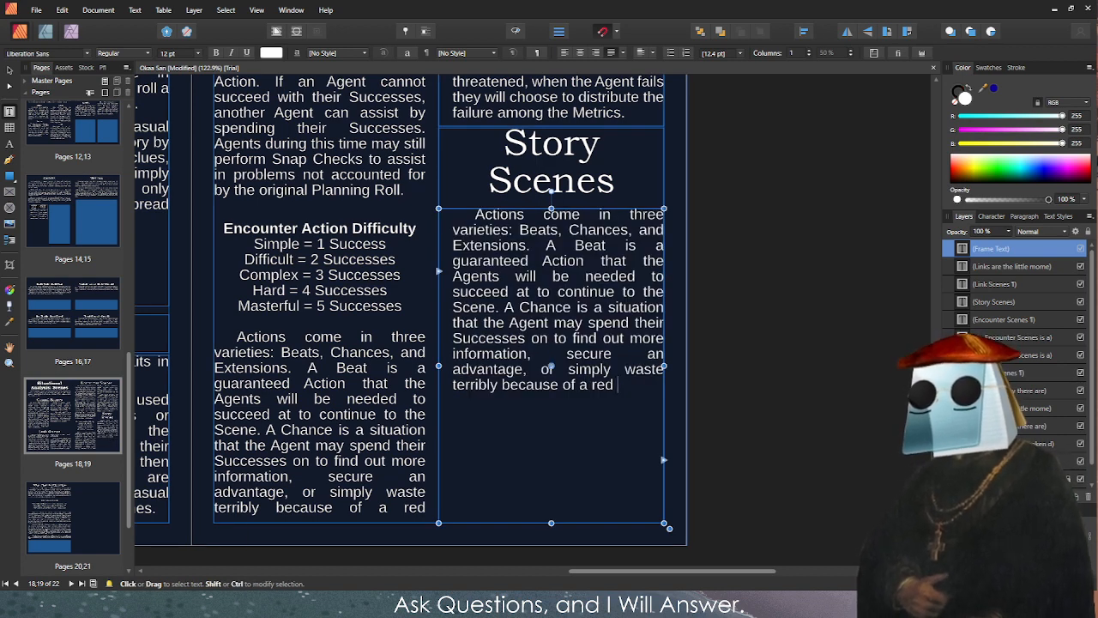
{"action": "left_click_drag", "start_coordinate": [466, 214], "coordinate": [621, 386]}
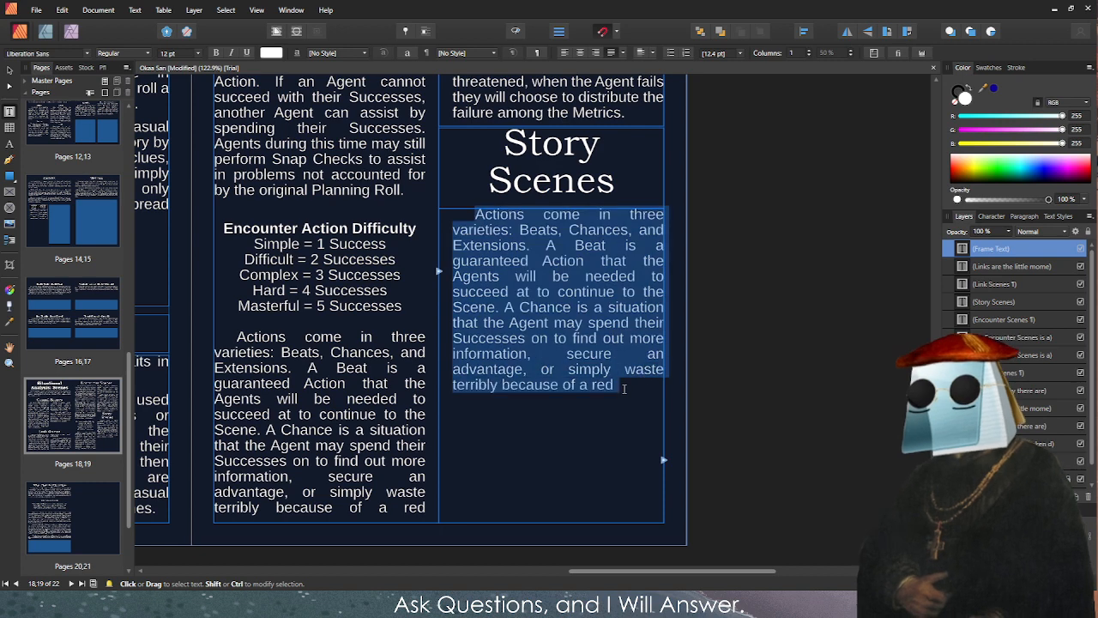
{"action": "key", "text": "ctrl+z"}
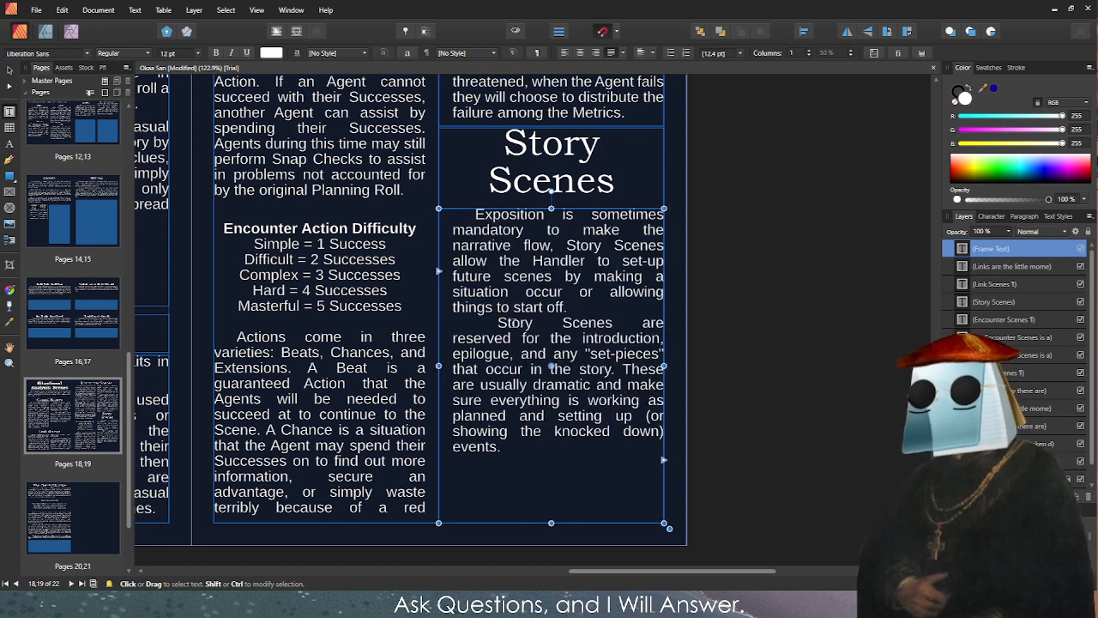
Reset the indent of the "Story Scenes are reserved" paragraph and insert a blank line above it.
{"action": "left_click", "coordinate": [514, 322]}
{"action": "key", "text": "BackSpace"}
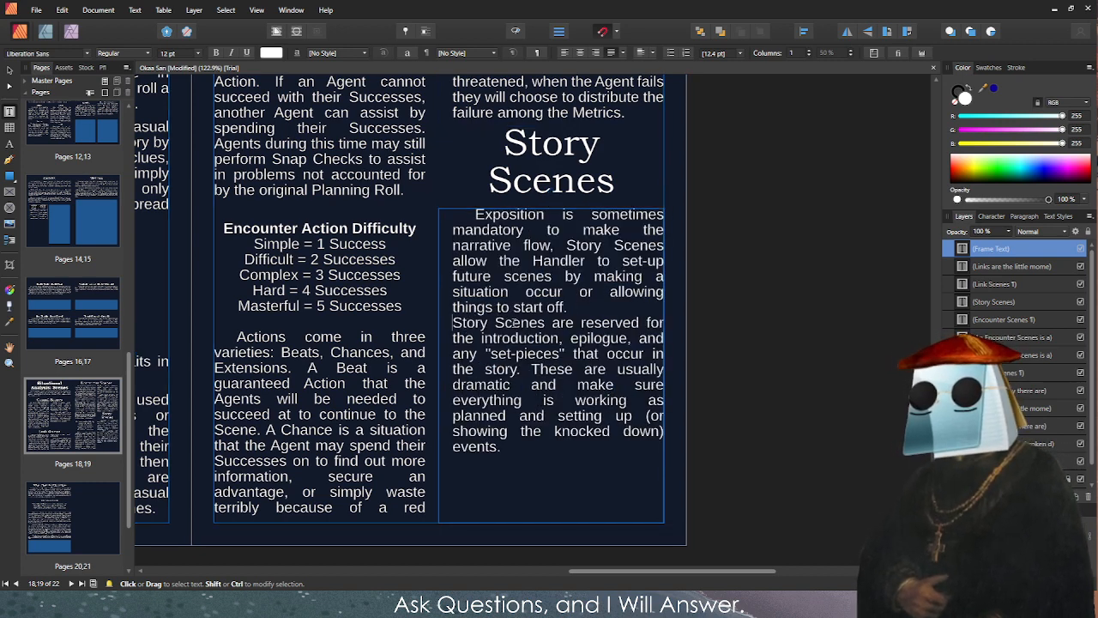
{"action": "key", "text": "Return"}
{"action": "key", "text": "Tab"}
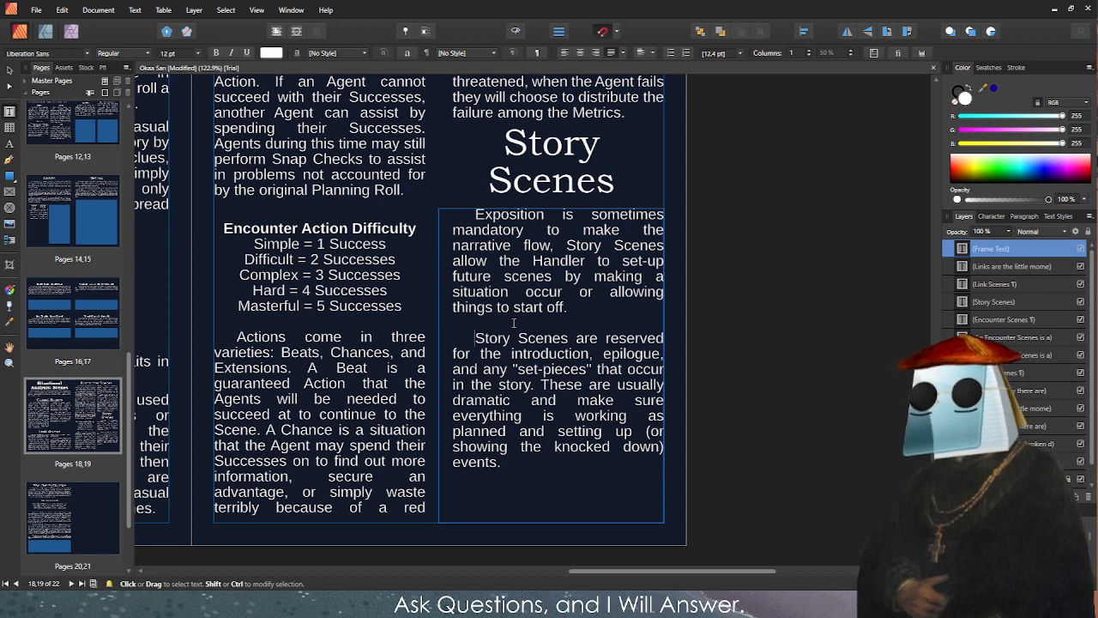
Review the paragraph spacing in Encounter Scenes and the overall layout of the Scenes spread.
{"action": "scroll", "coordinate": [348, 371], "scroll_direction": "up", "scroll_amount": 5}
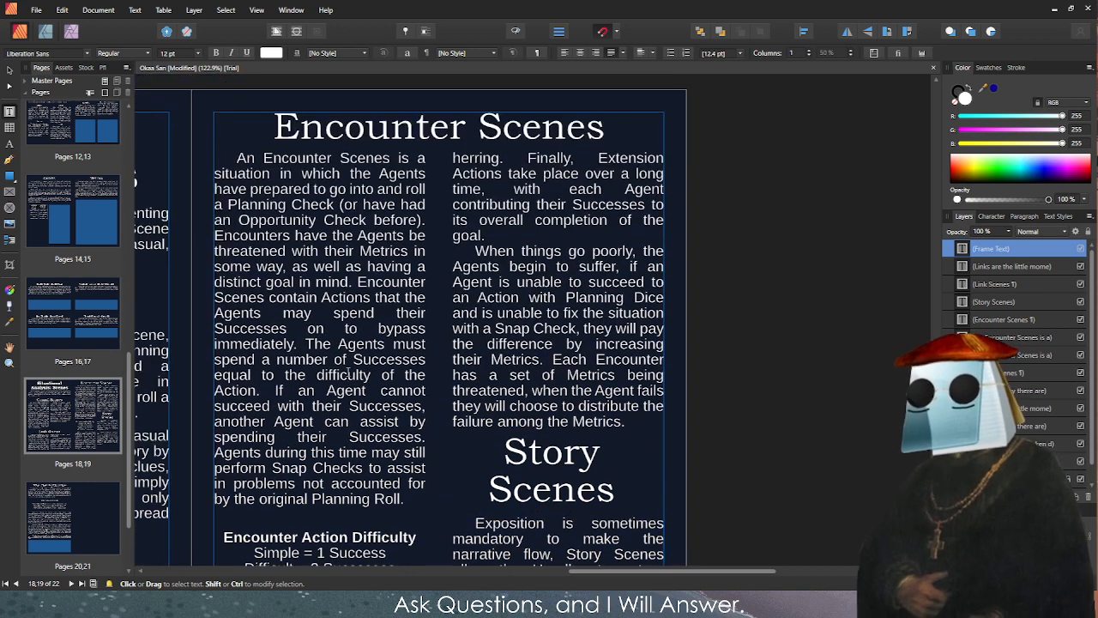
{"action": "left_click", "coordinate": [477, 249]}
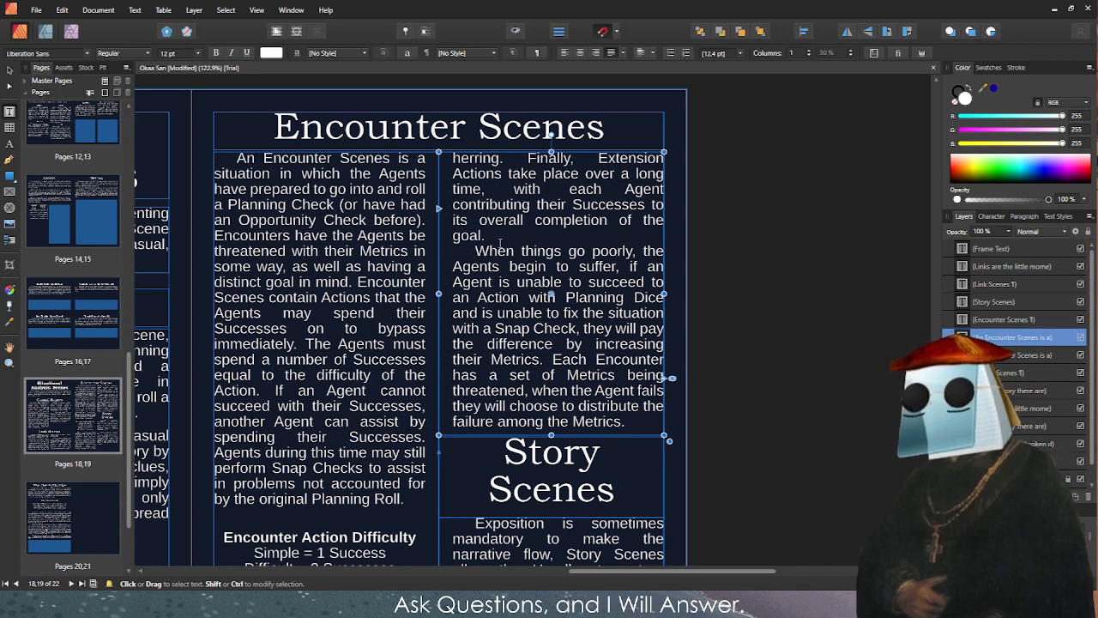
{"action": "scroll", "coordinate": [480, 228], "scroll_direction": "down", "scroll_amount": 4}
{"action": "scroll", "coordinate": [507, 316], "scroll_direction": "up", "scroll_amount": 2}
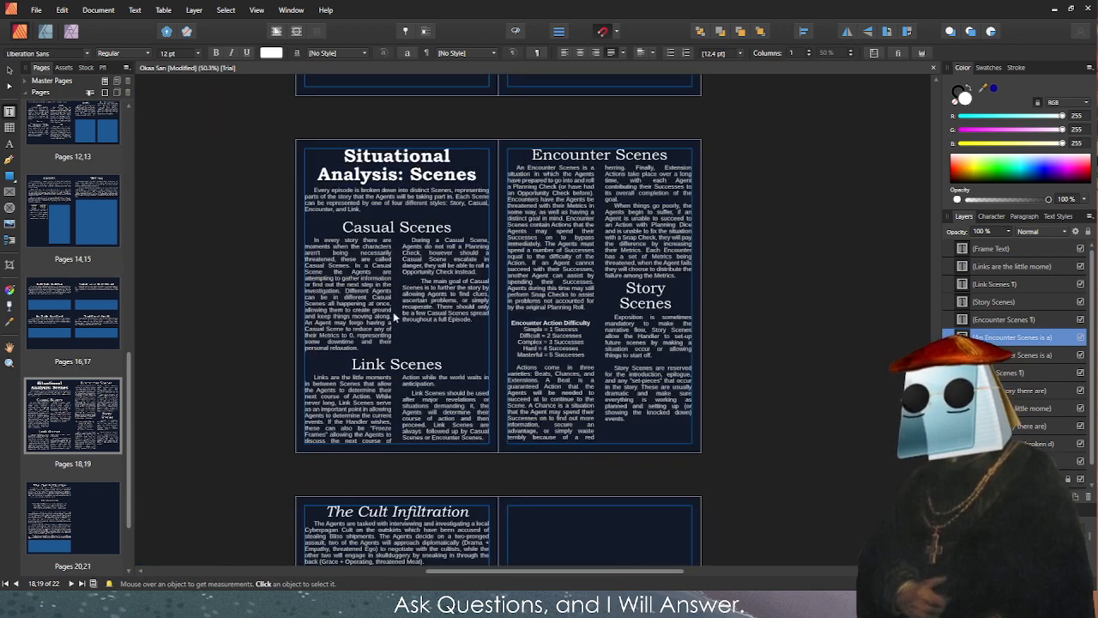
{"action": "scroll", "coordinate": [512, 323], "scroll_direction": "up", "scroll_amount": 1}
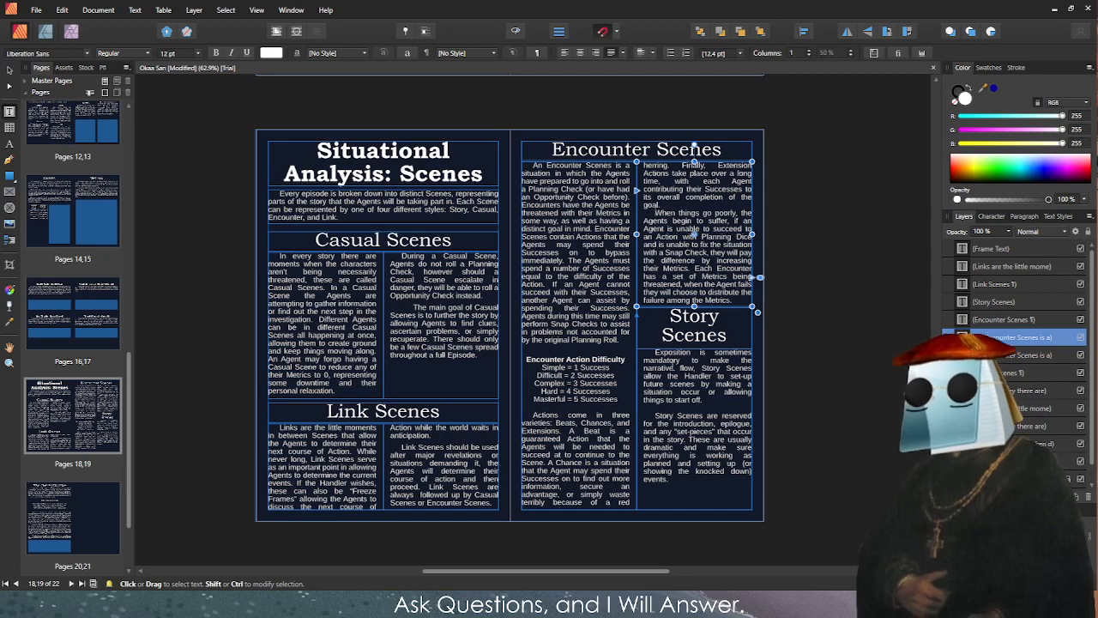
Align the Story Scenes heading with the Encounter Scenes frame above, and lower the top edge of the Story Scenes body frame.
{"action": "scroll", "coordinate": [692, 230], "scroll_direction": "up", "scroll_amount": 2}
{"action": "scroll", "coordinate": [678, 366], "scroll_direction": "up", "scroll_amount": 3}
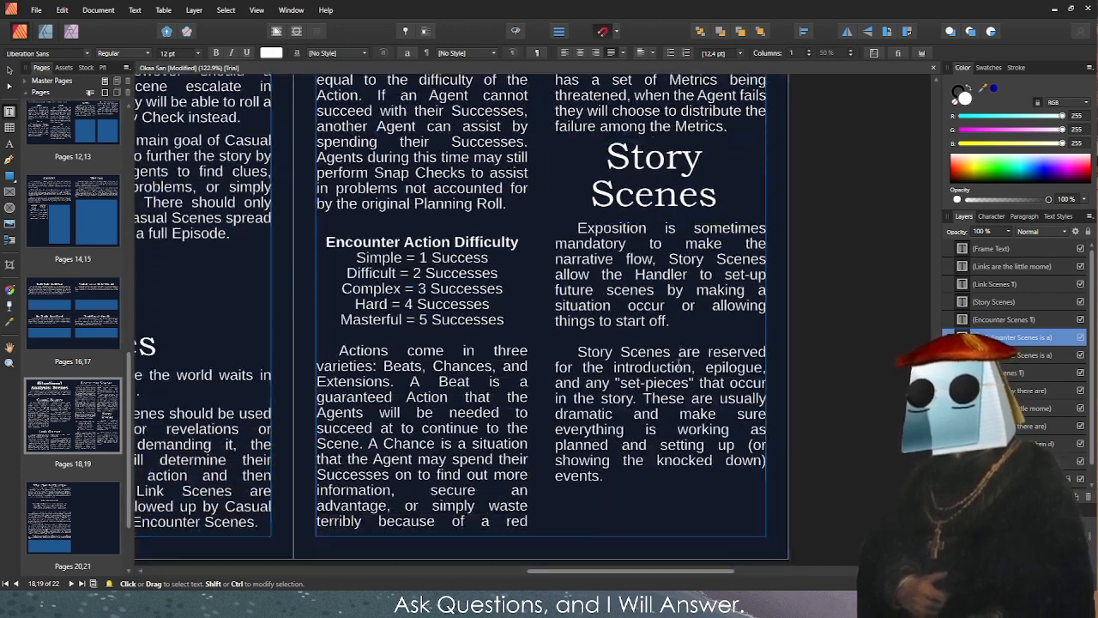
{"action": "left_click", "coordinate": [656, 300]}
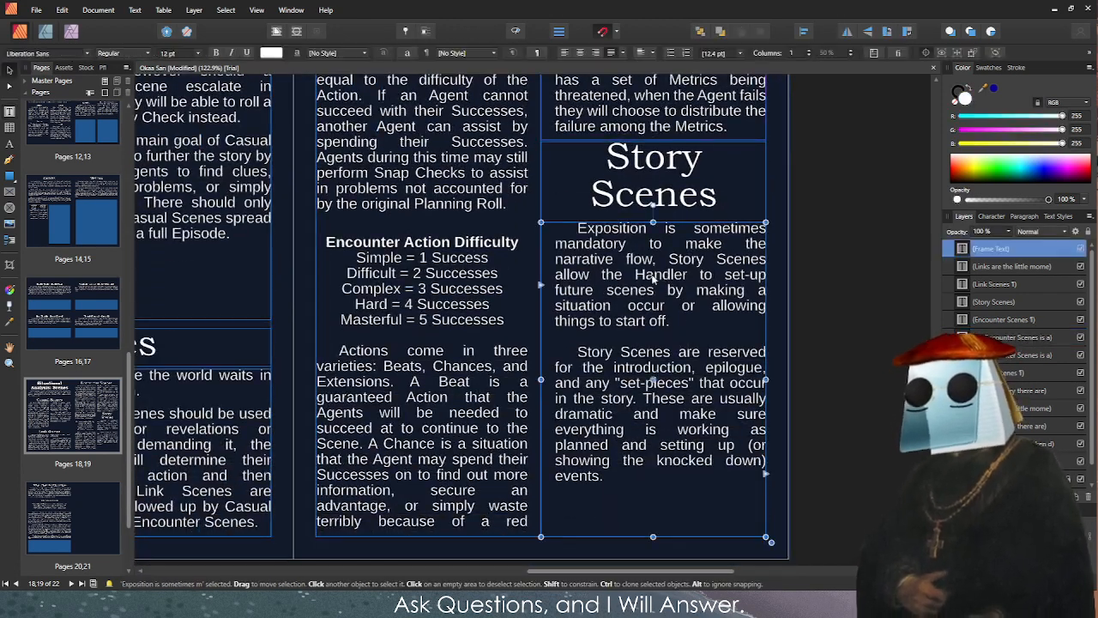
{"action": "left_click", "coordinate": [683, 207]}
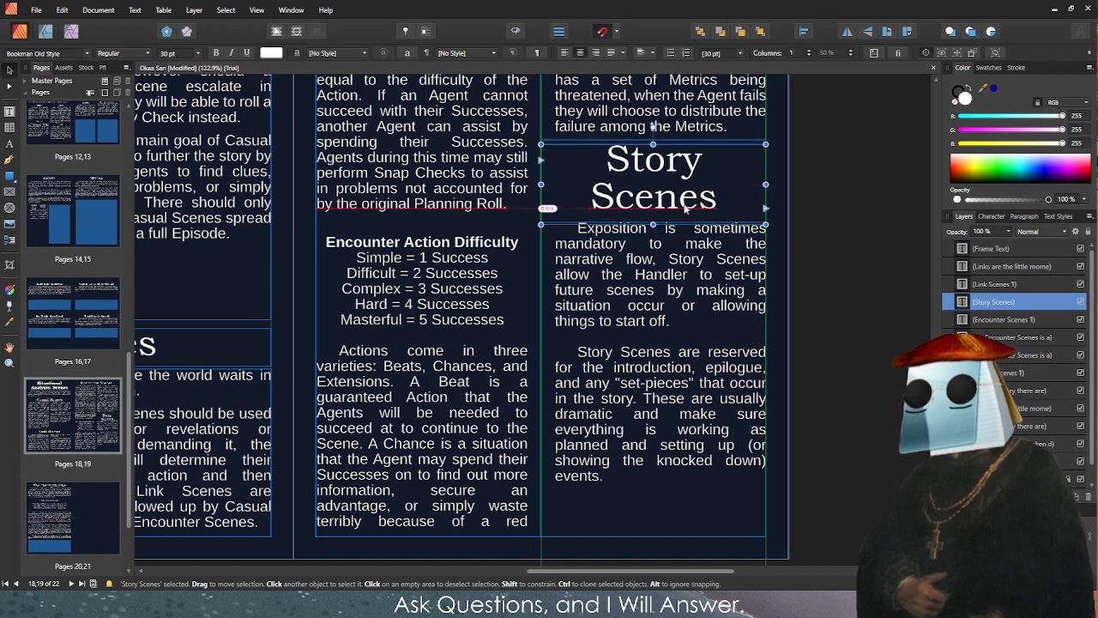
{"action": "left_click_drag", "start_coordinate": [684, 207], "coordinate": [687, 203]}
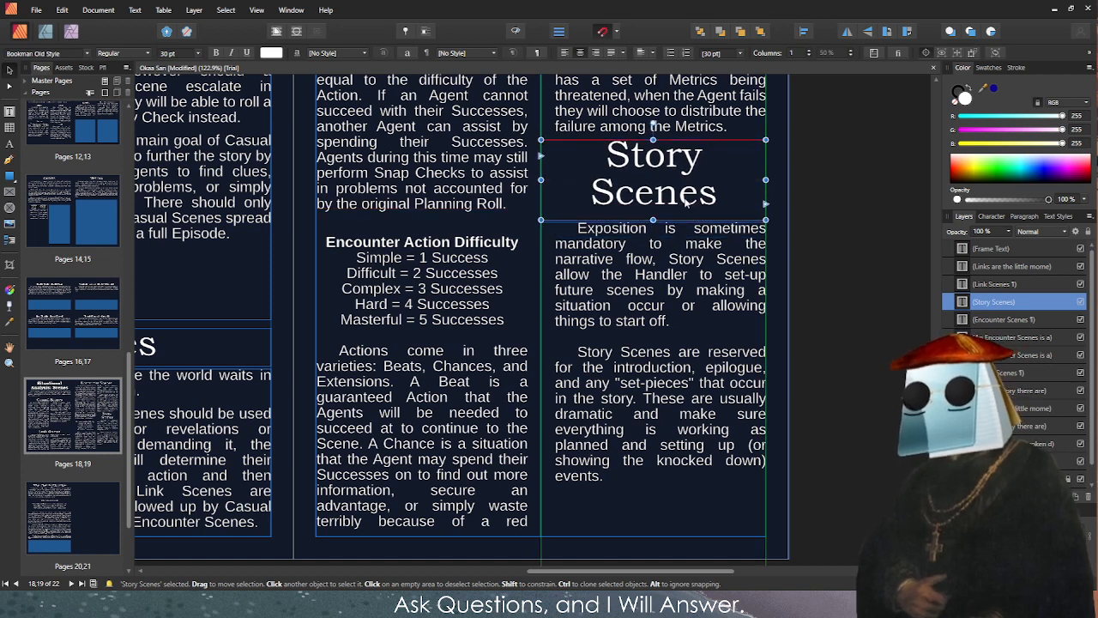
{"action": "left_click", "coordinate": [662, 226]}
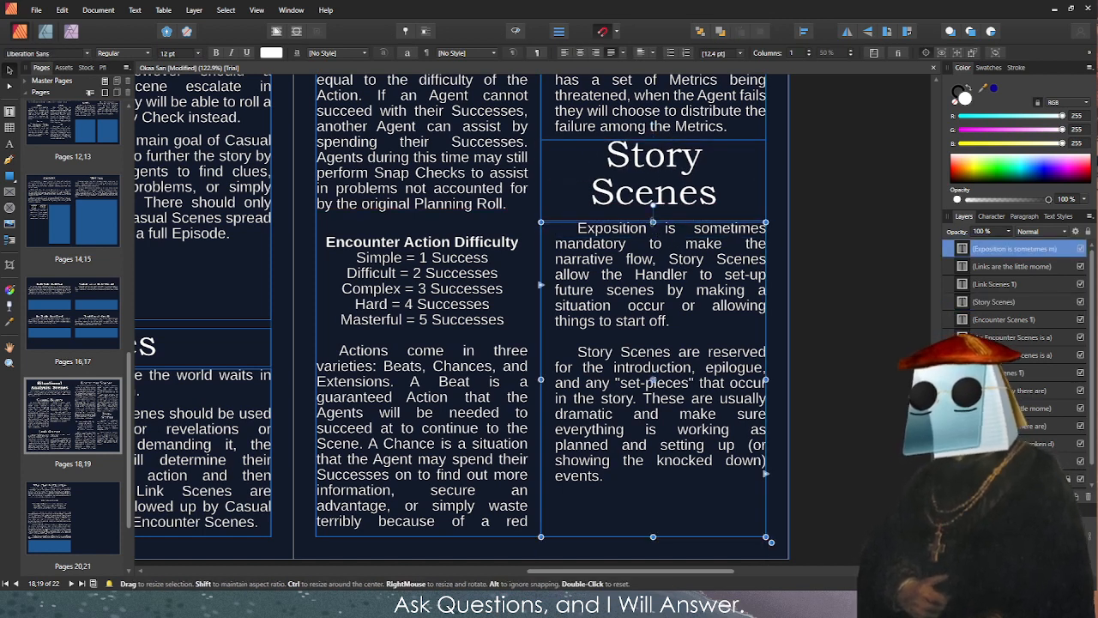
{"action": "left_click_drag", "start_coordinate": [653, 222], "coordinate": [653, 262]}
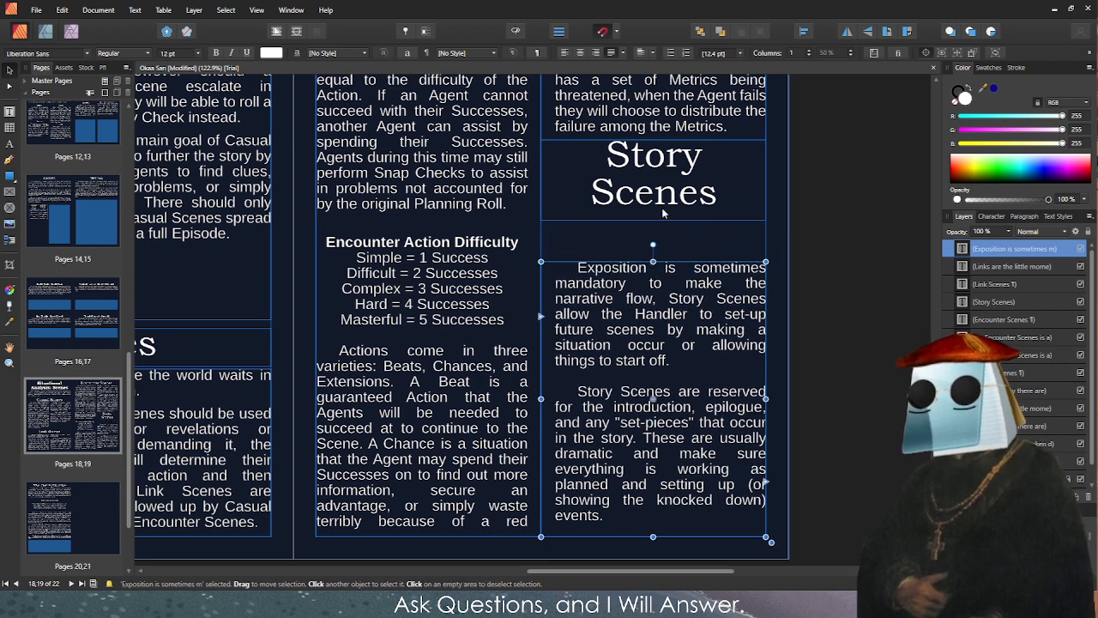
Move the Story Scenes heading down onto its body frame and extend the Encounter Scenes column above down to the heading.
{"action": "left_click", "coordinate": [663, 210]}
{"action": "left_click_drag", "start_coordinate": [664, 209], "coordinate": [664, 246]}
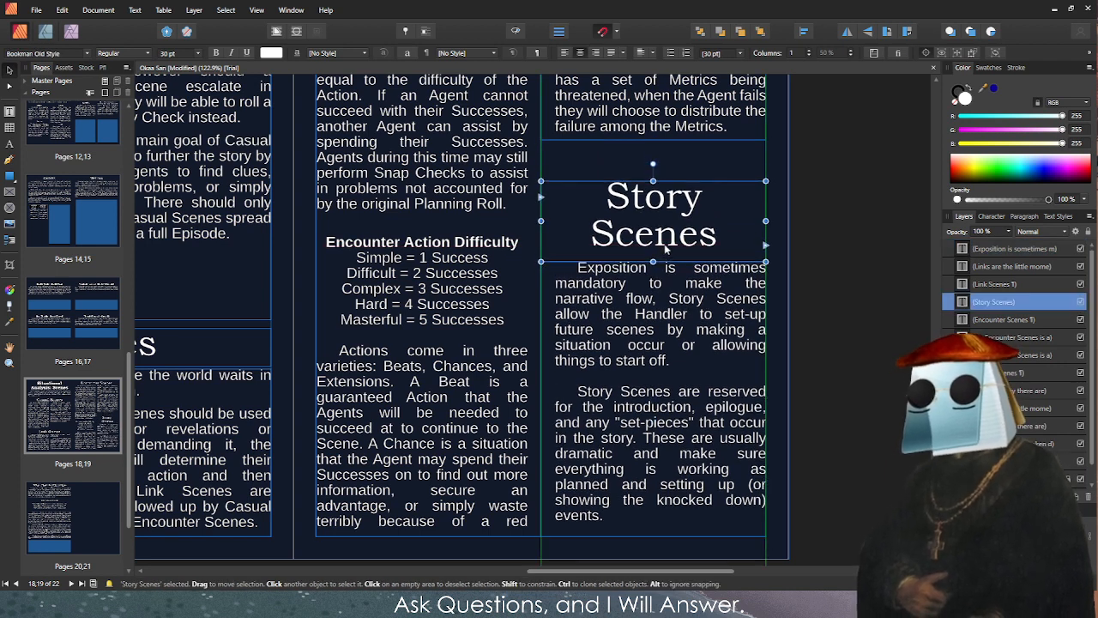
{"action": "left_click", "coordinate": [901, 216]}
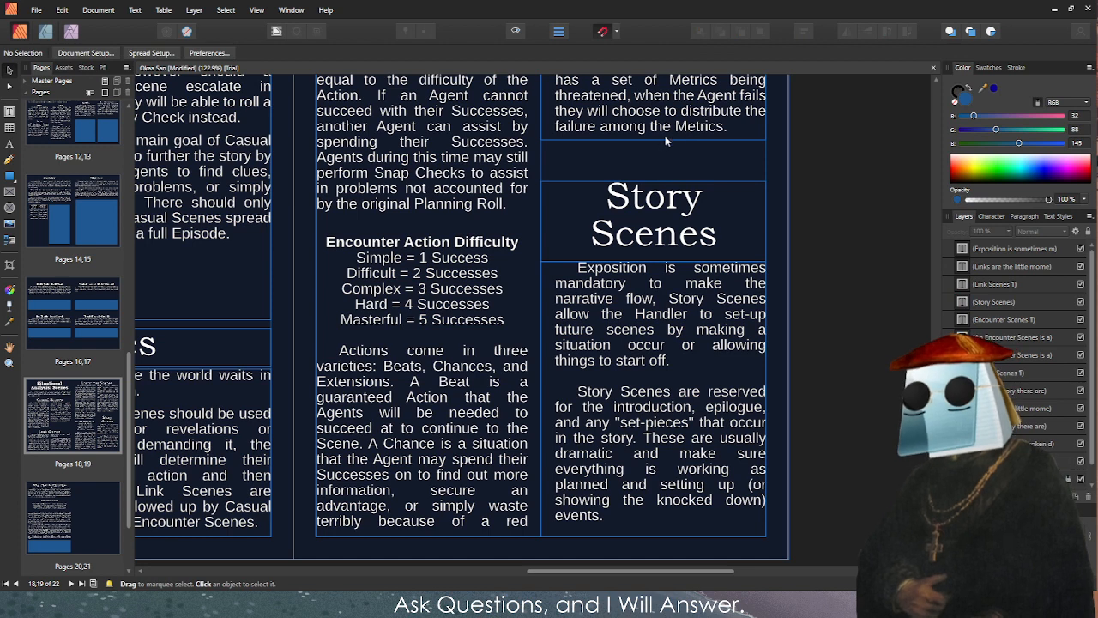
{"action": "left_click", "coordinate": [665, 148]}
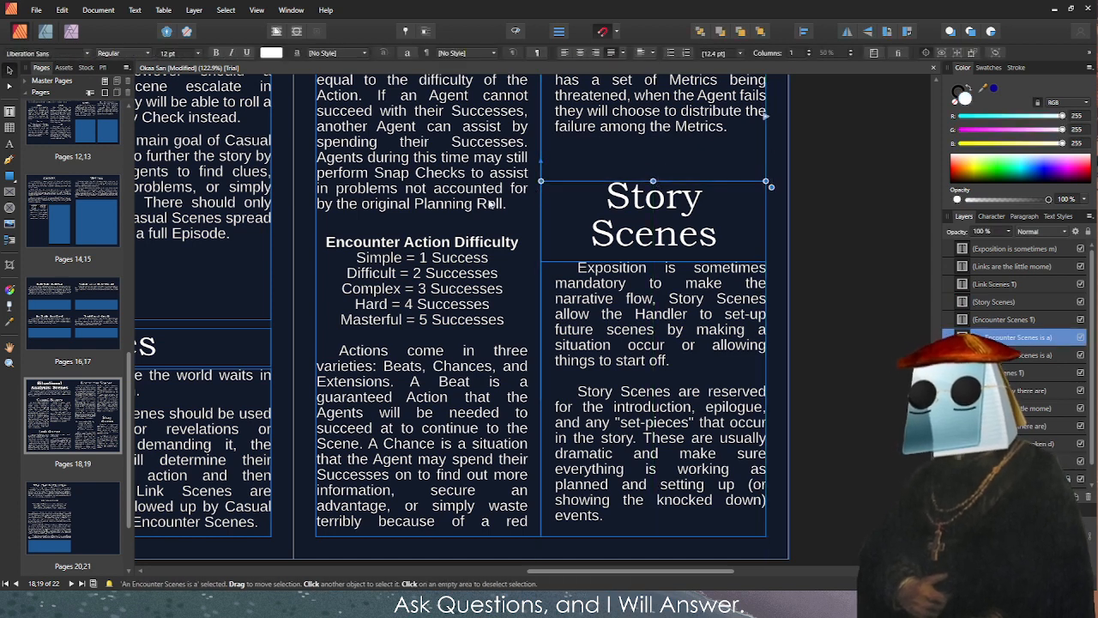
Compare the paragraph spacing settings of the Encounter Scenes and Story Scenes text frames.
{"action": "left_click", "coordinate": [526, 230]}
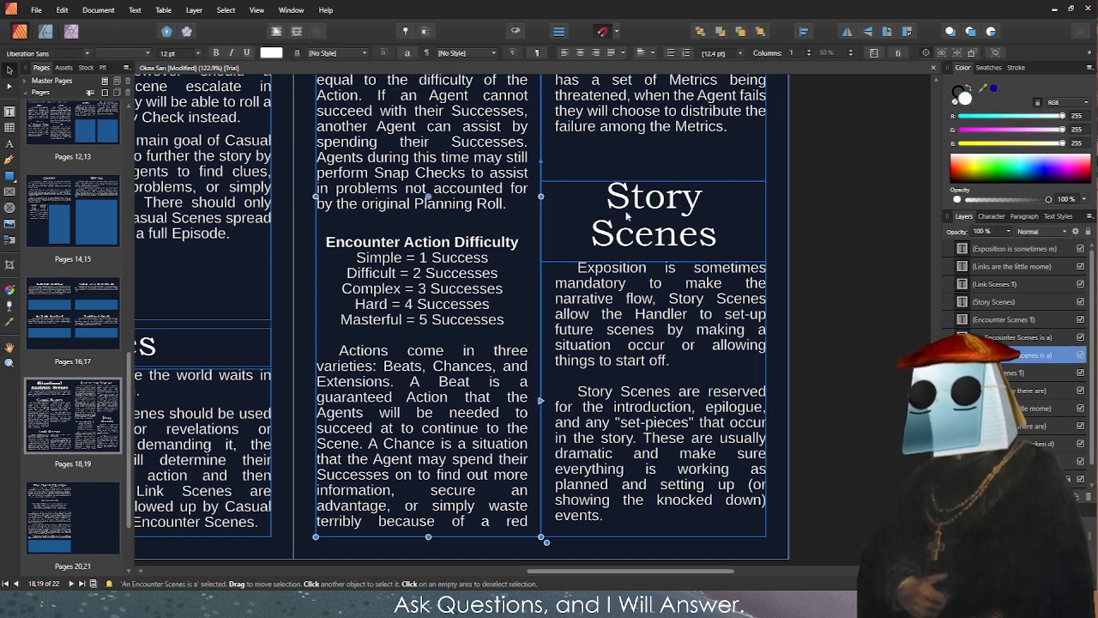
{"action": "left_click", "coordinate": [1021, 218]}
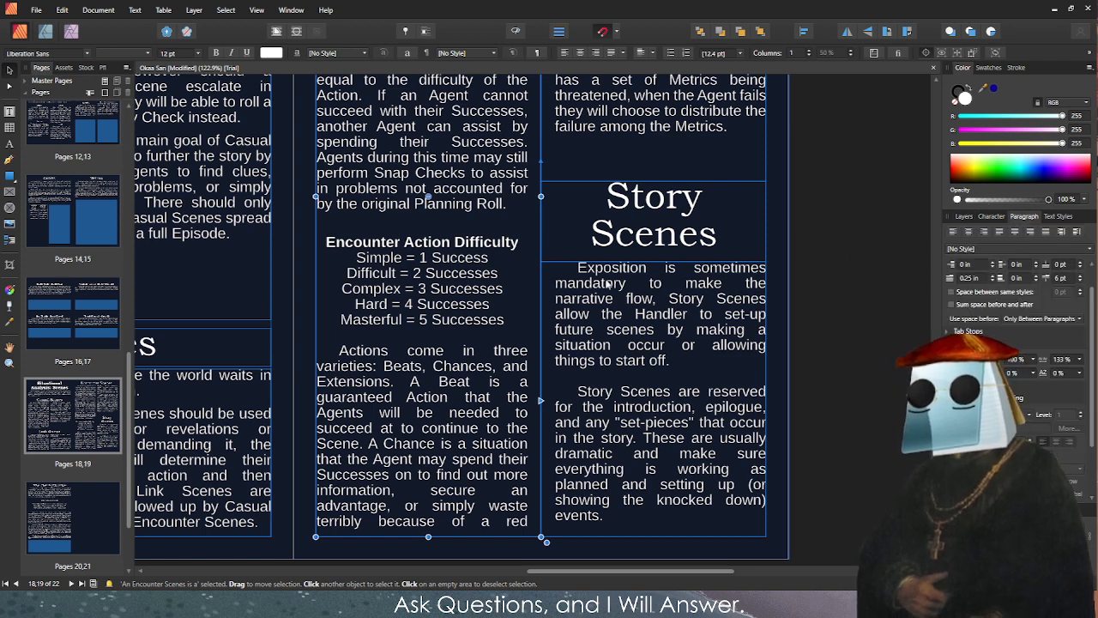
{"action": "left_click", "coordinate": [405, 288]}
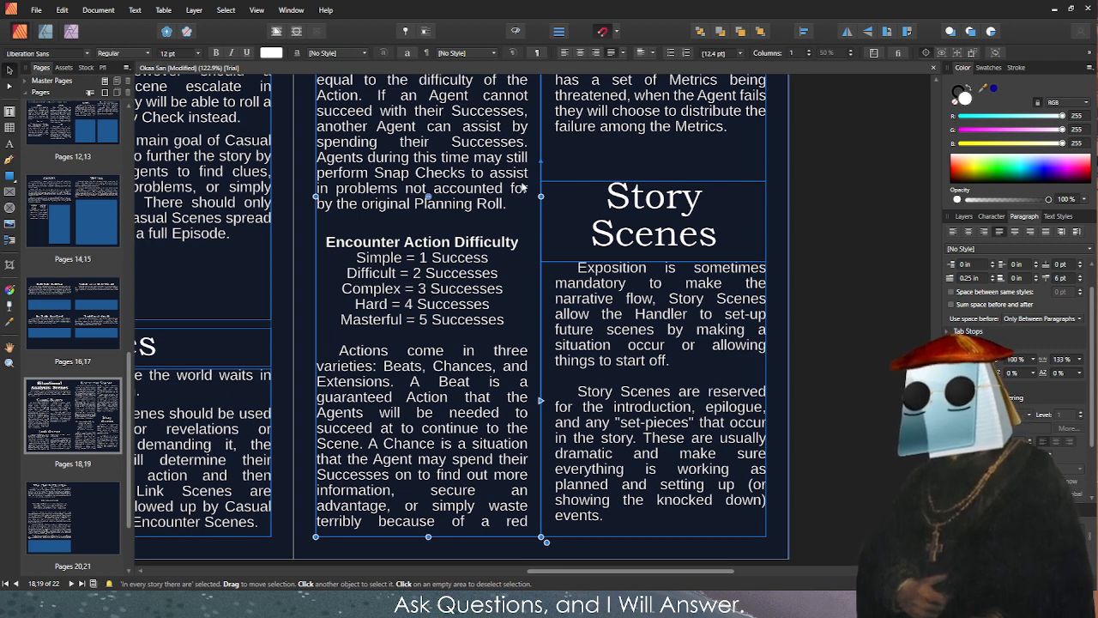
{"action": "left_click", "coordinate": [582, 152]}
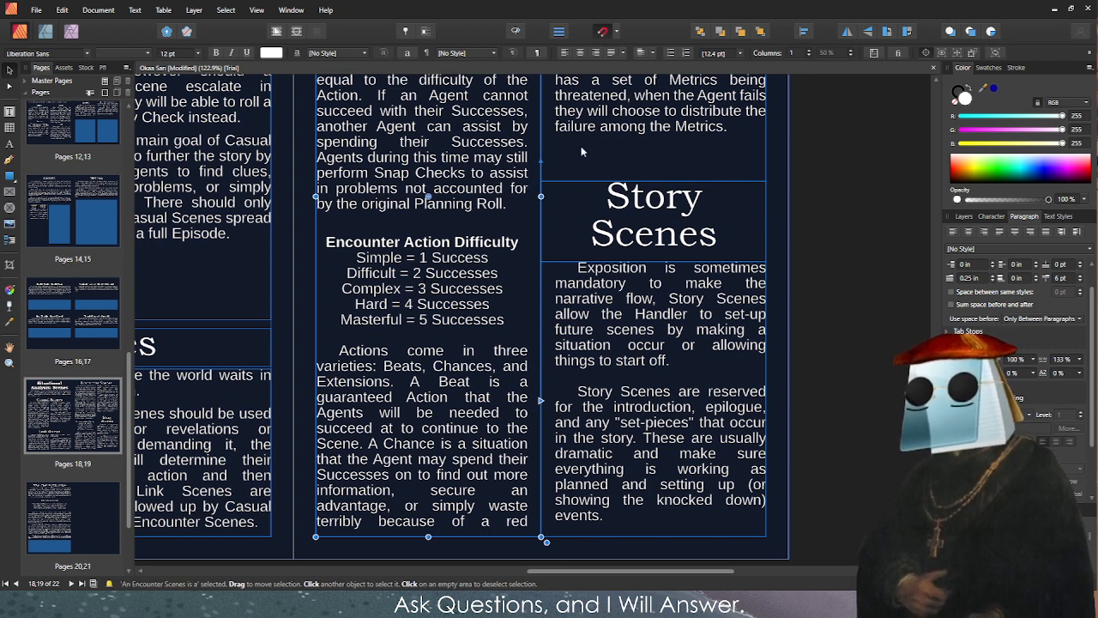
{"action": "left_click", "coordinate": [1060, 278]}
{"action": "key", "text": "Return"}
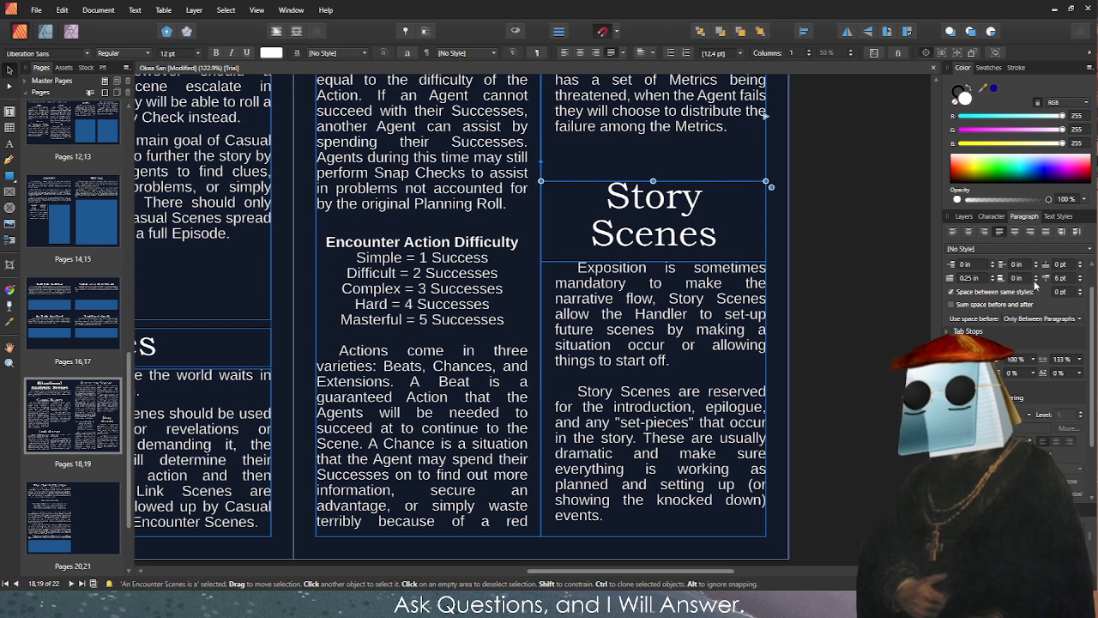
{"action": "left_click", "coordinate": [678, 458]}
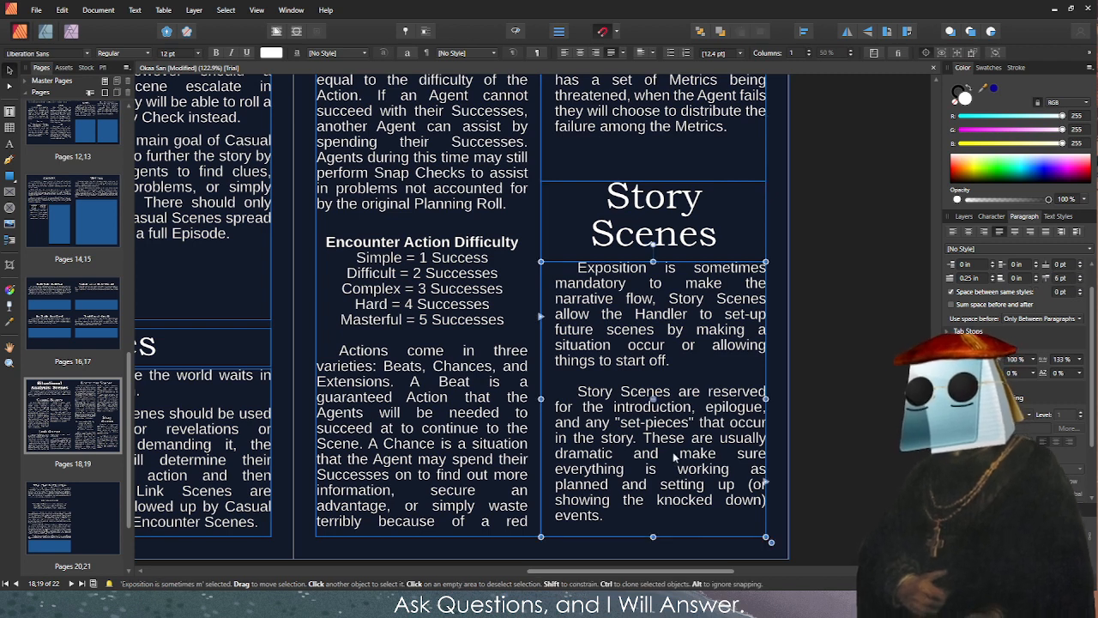
{"action": "left_click", "coordinate": [1074, 280]}
{"action": "key", "text": "Return"}
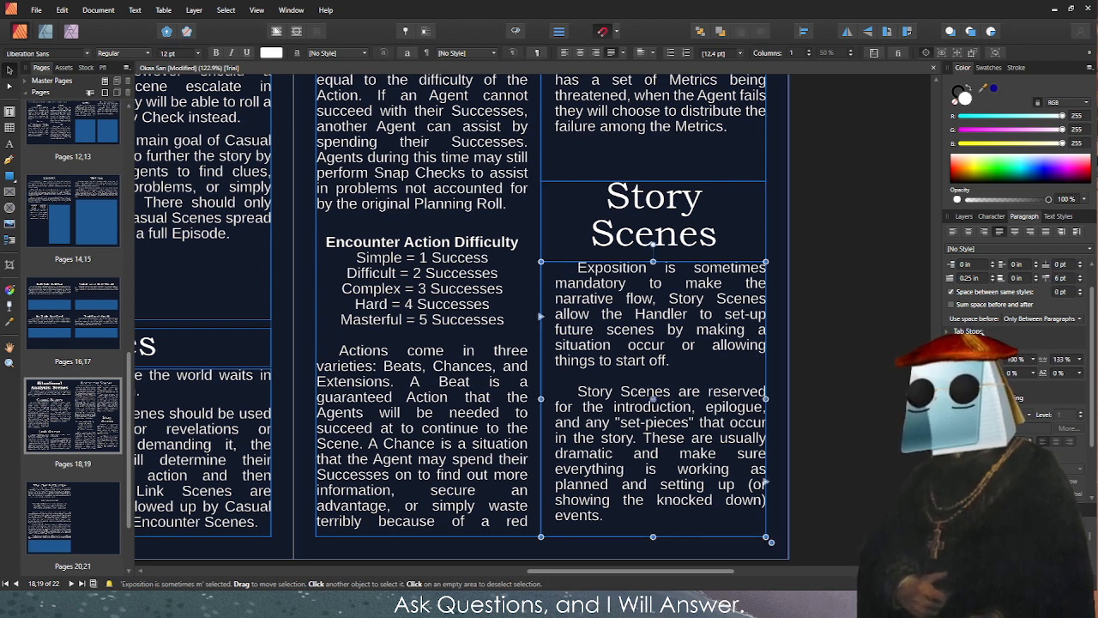
Remove the blank line between the two Story Scenes paragraphs and set the space after all of that text's paragraphs to 6 pt.
{"action": "double_click", "coordinate": [568, 379]}
{"action": "key", "text": "BackSpace"}
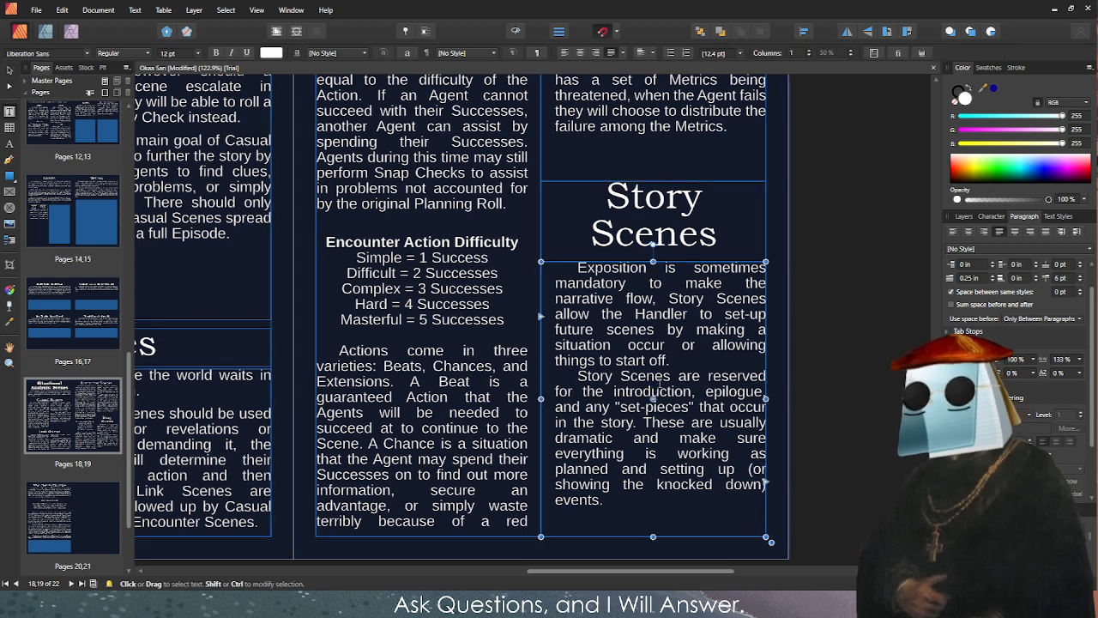
{"action": "key", "text": "ctrl+a"}
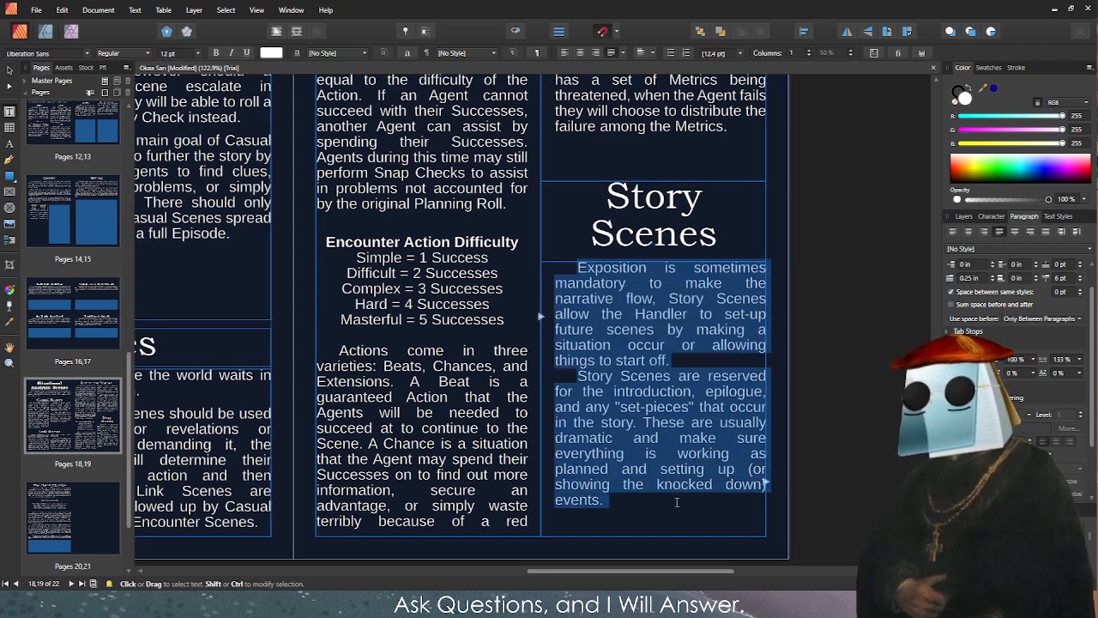
{"action": "left_click", "coordinate": [1060, 278]}
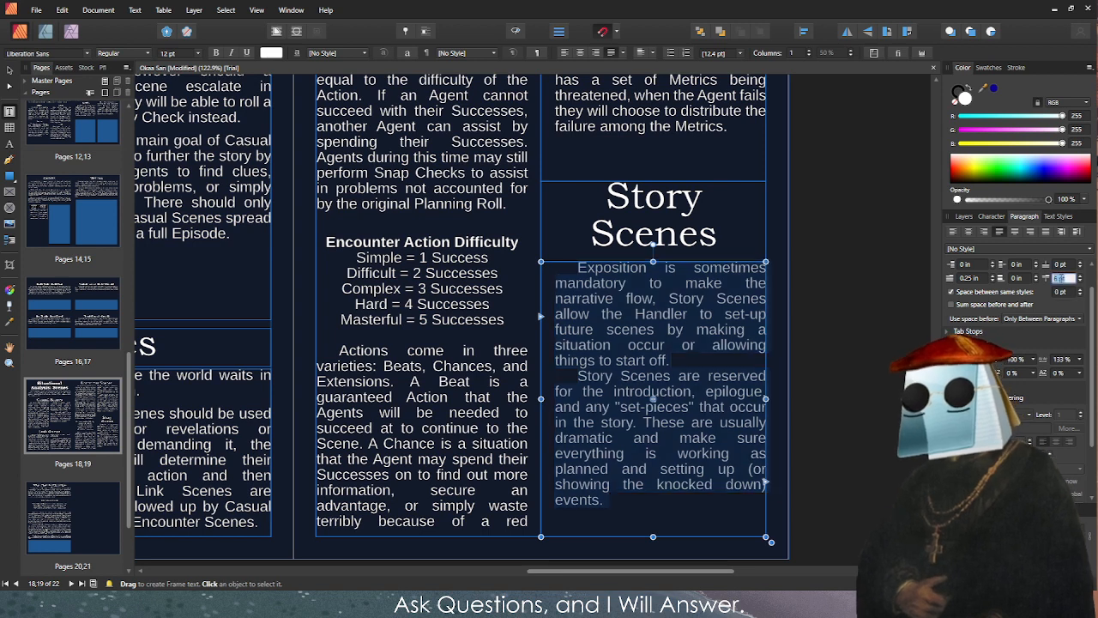
{"action": "type", "text": "6"}
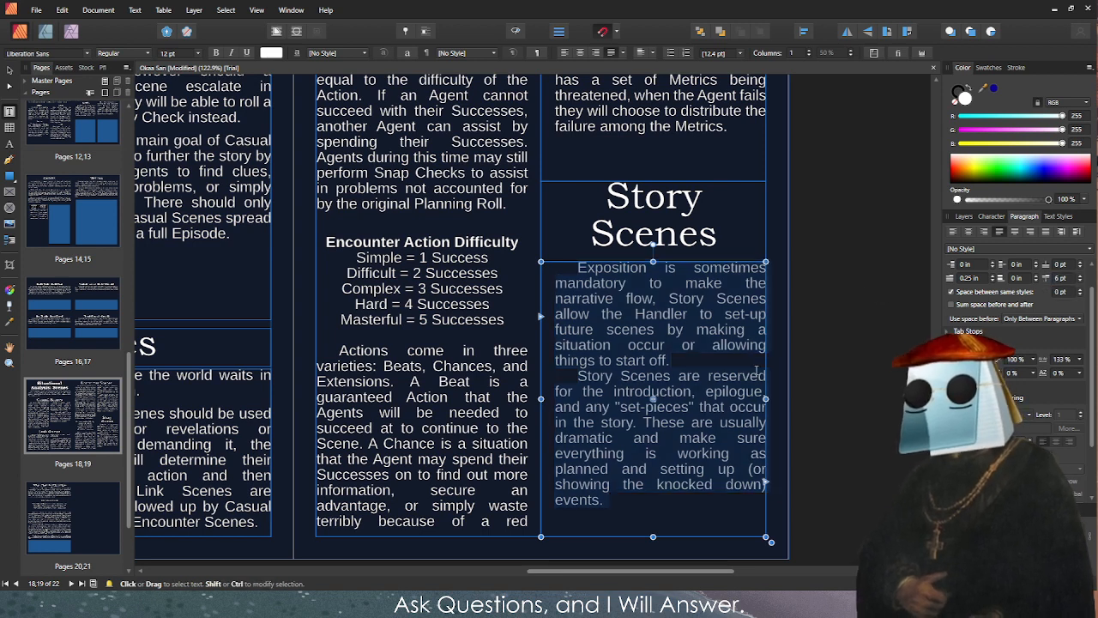
{"action": "key", "text": "Return"}
{"action": "left_click", "coordinate": [703, 374]}
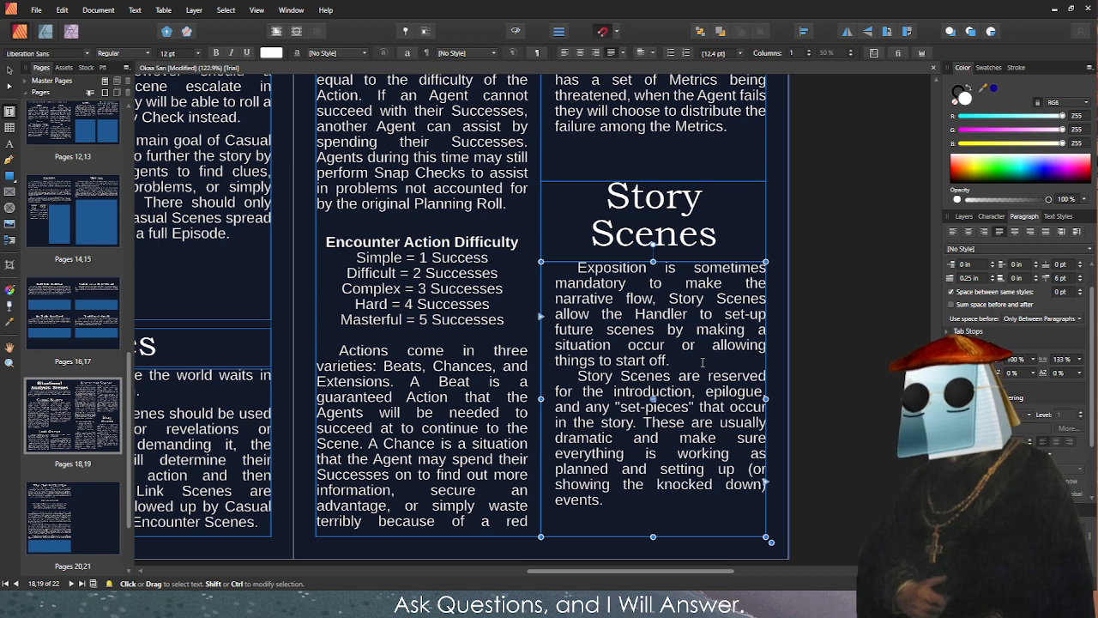
{"action": "left_click", "coordinate": [701, 362]}
{"action": "key", "text": "Escape"}
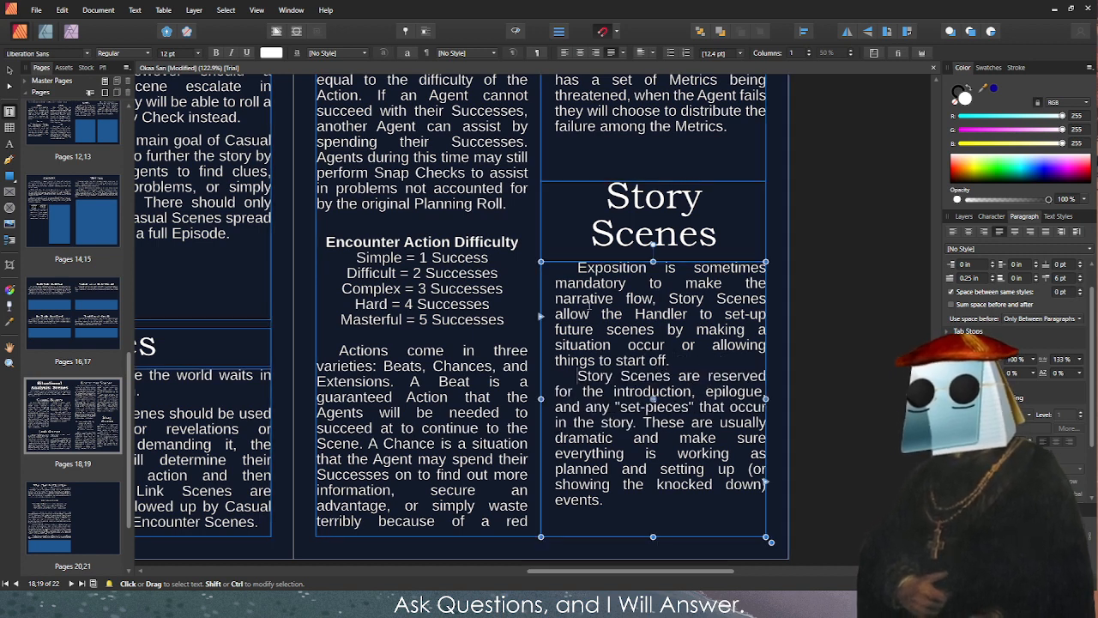
Reselect the entire Story Scenes body text and reapply 6 pt of space after its paragraphs.
{"action": "left_click_drag", "start_coordinate": [564, 273], "coordinate": [687, 544]}
{"action": "left_click", "coordinate": [633, 515]}
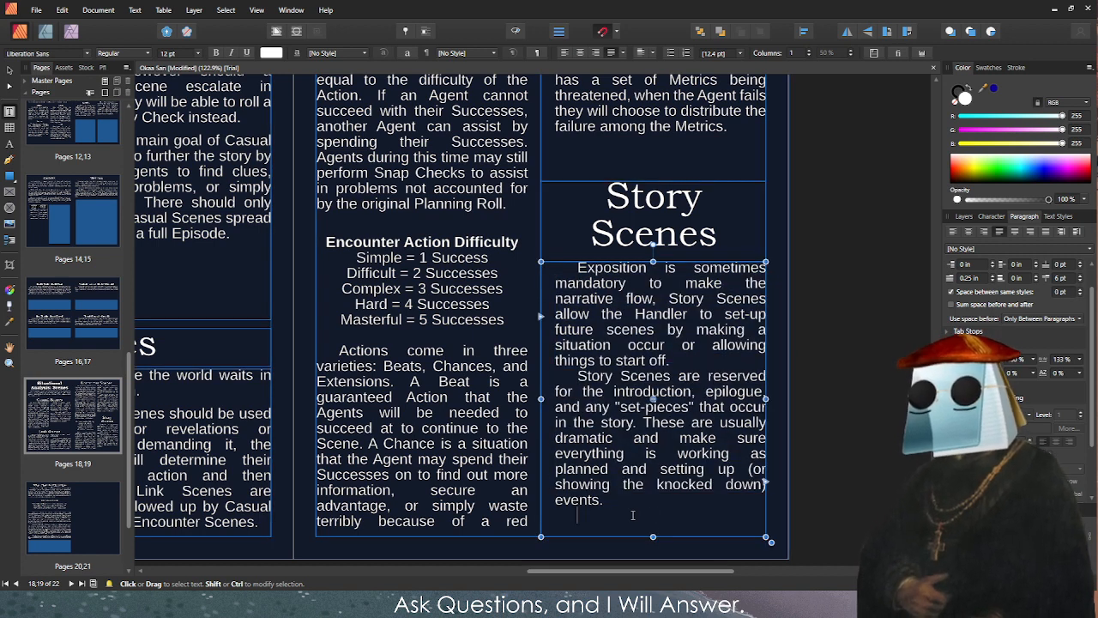
{"action": "left_click", "coordinate": [633, 515]}
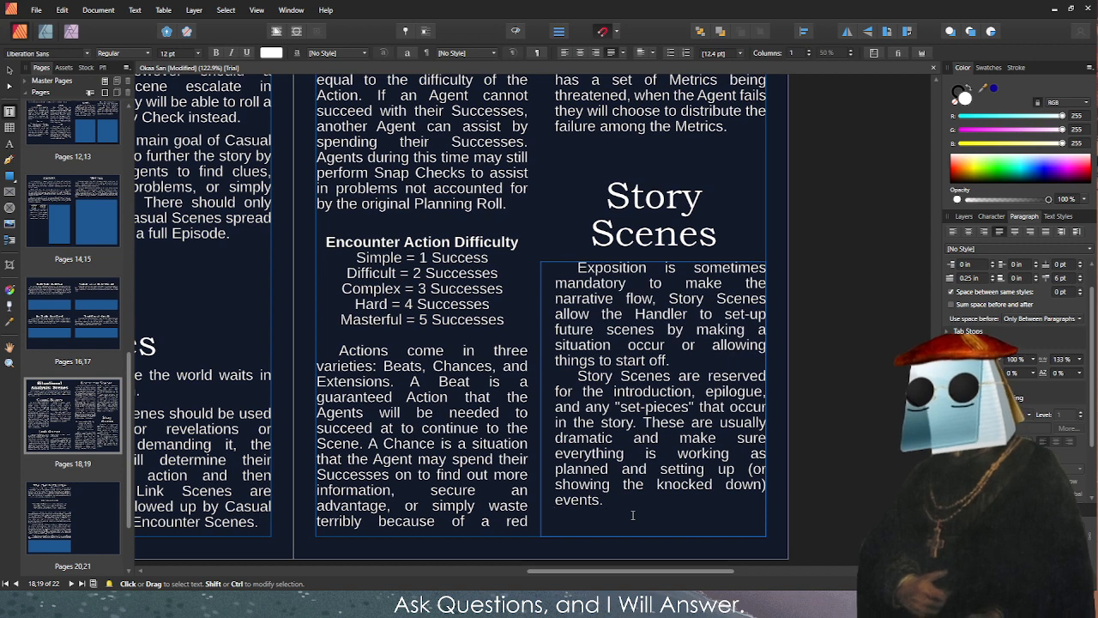
{"action": "left_click_drag", "start_coordinate": [633, 514], "coordinate": [596, 362]}
{"action": "triple_click", "coordinate": [553, 264]}
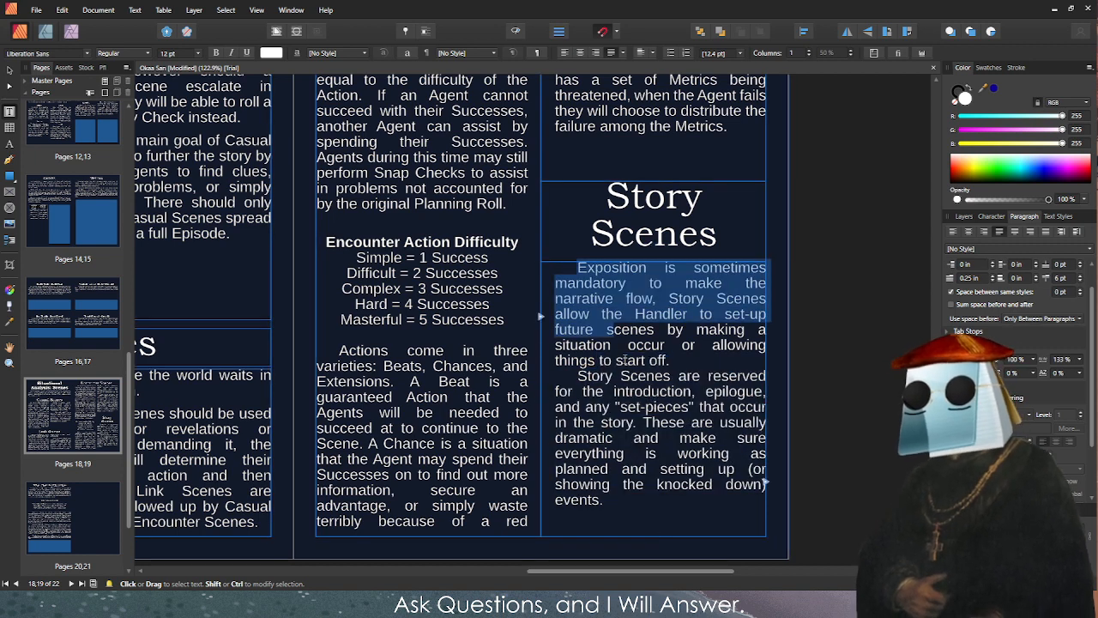
{"action": "left_click", "coordinate": [553, 264]}
{"action": "left_click", "coordinate": [1061, 278]}
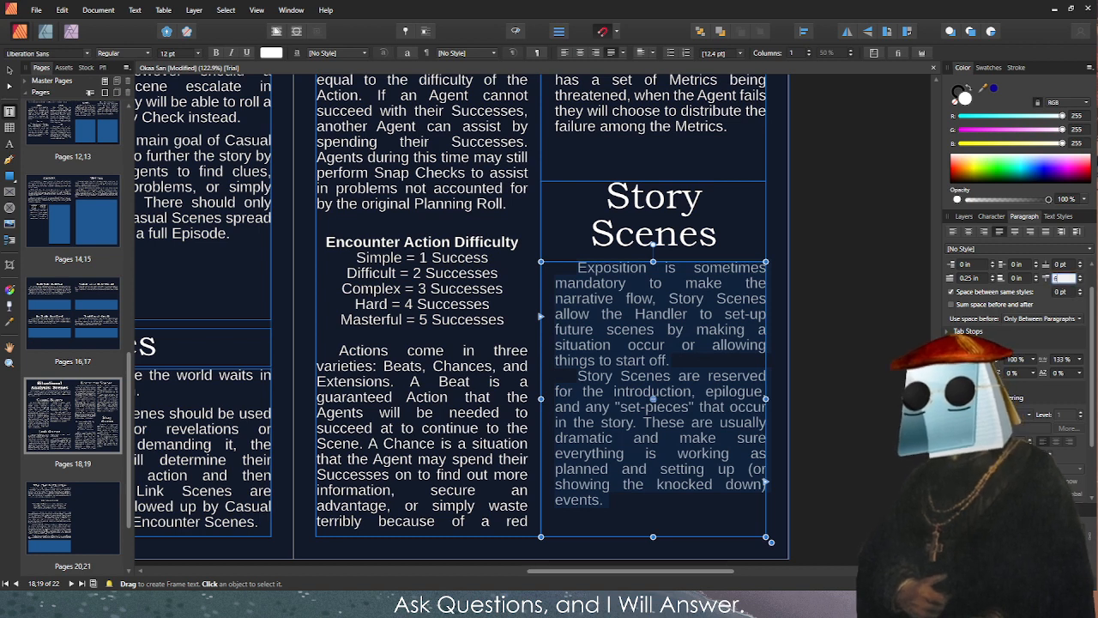
Set the space after the "Actions come in three varieties" paragraph in Encounter Scenes to 6 pt.
{"action": "left_click", "coordinate": [352, 351]}
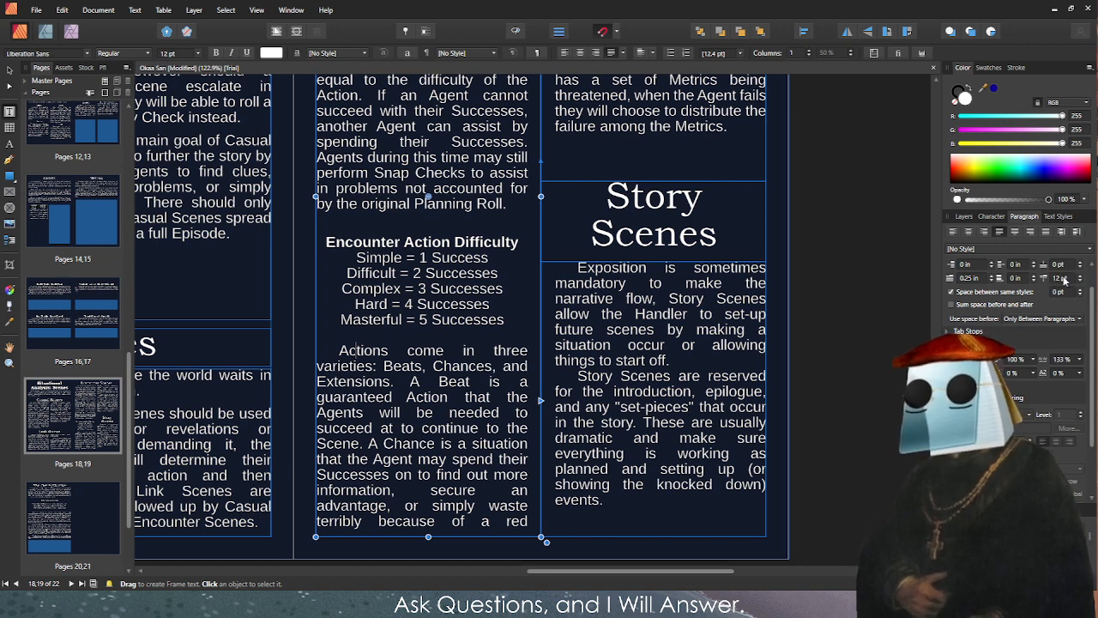
{"action": "scroll", "coordinate": [1064, 280], "scroll_direction": "down", "scroll_amount": 6}
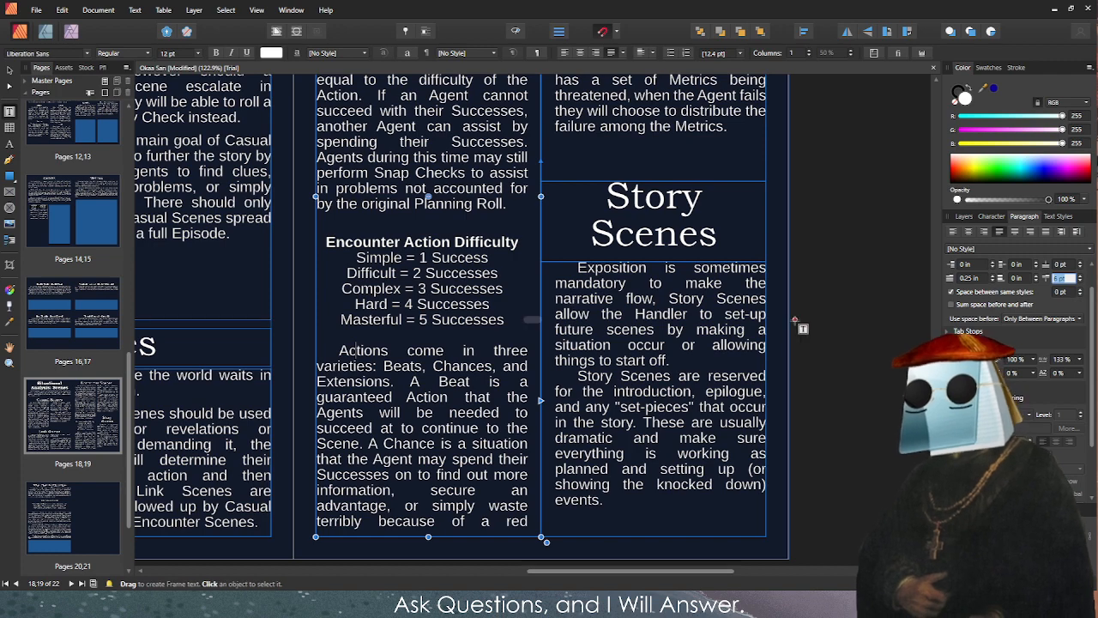
{"action": "left_click", "coordinate": [677, 316]}
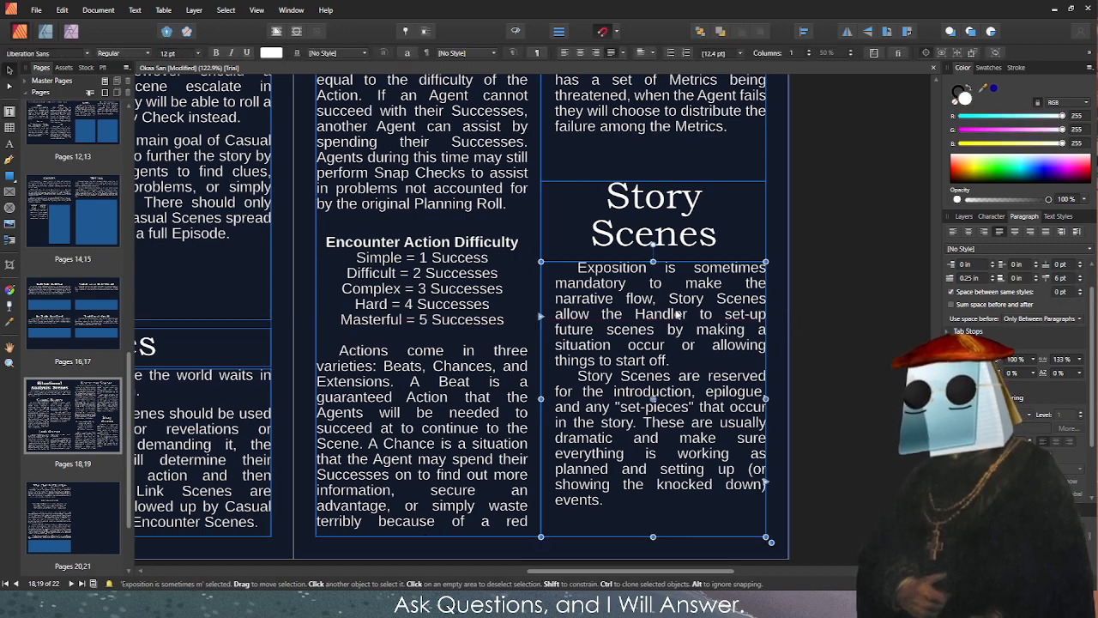
Check the Casual Scenes paragraph spacing and set the space after paragraphs in the second Link Scenes column to 6 pt.
{"action": "scroll", "coordinate": [358, 235], "scroll_direction": "down", "scroll_amount": 5}
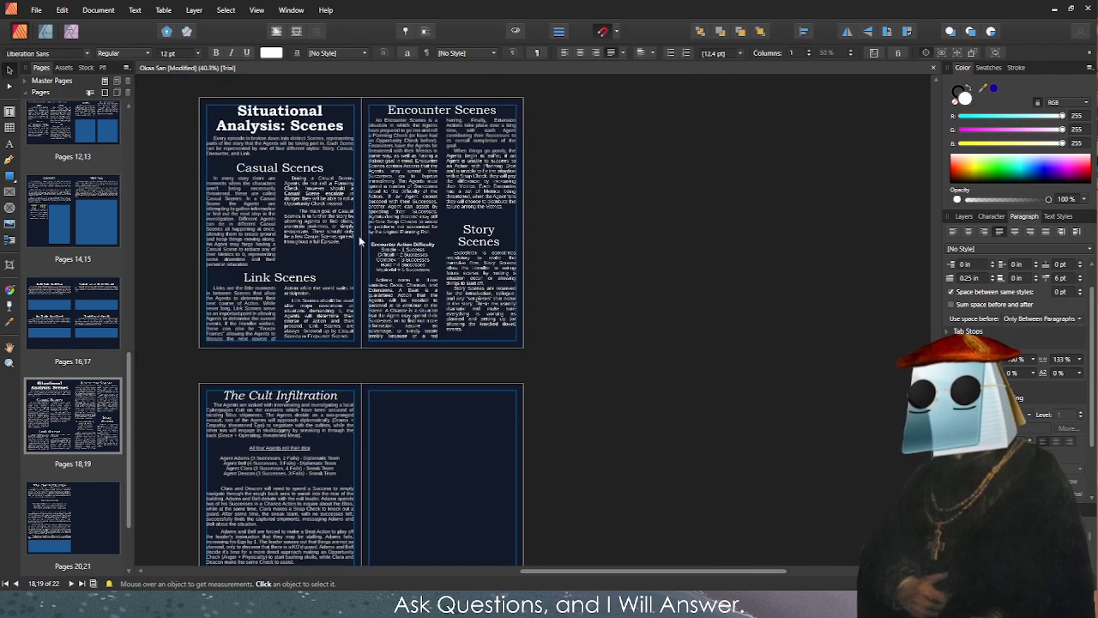
{"action": "left_click", "coordinate": [248, 231]}
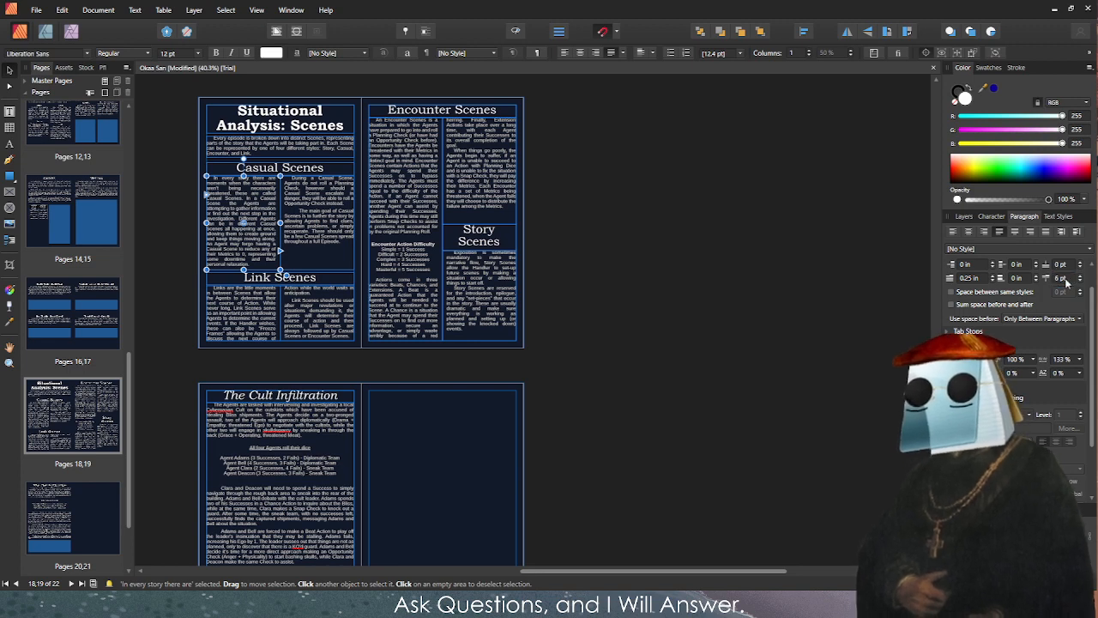
{"action": "left_click", "coordinate": [252, 342]}
{"action": "scroll", "coordinate": [253, 339], "scroll_direction": "up", "scroll_amount": 3}
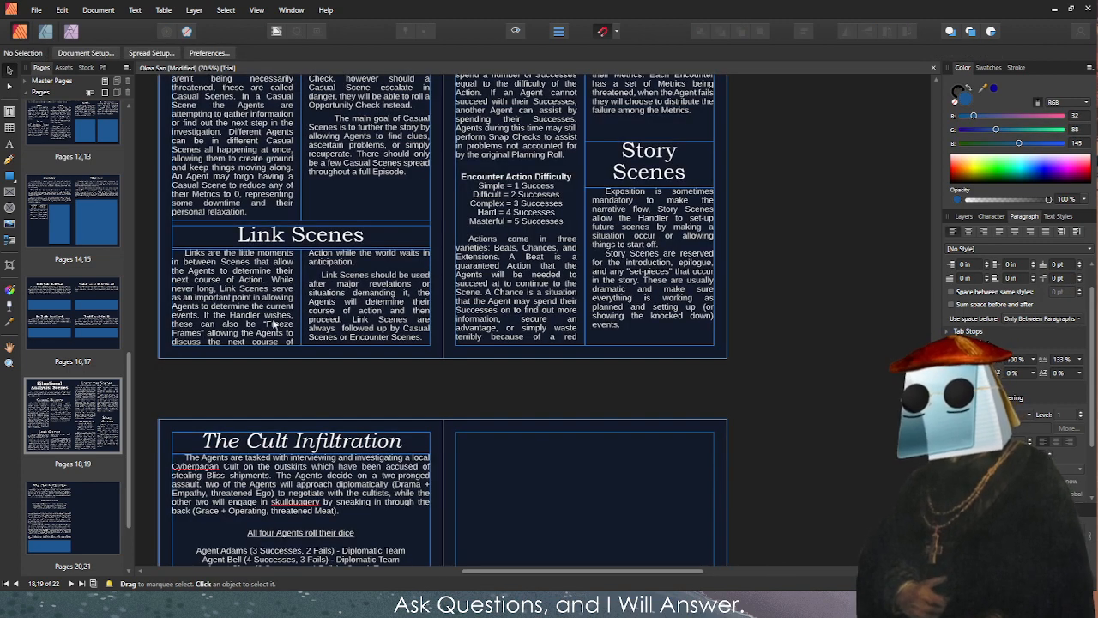
{"action": "left_click", "coordinate": [326, 288]}
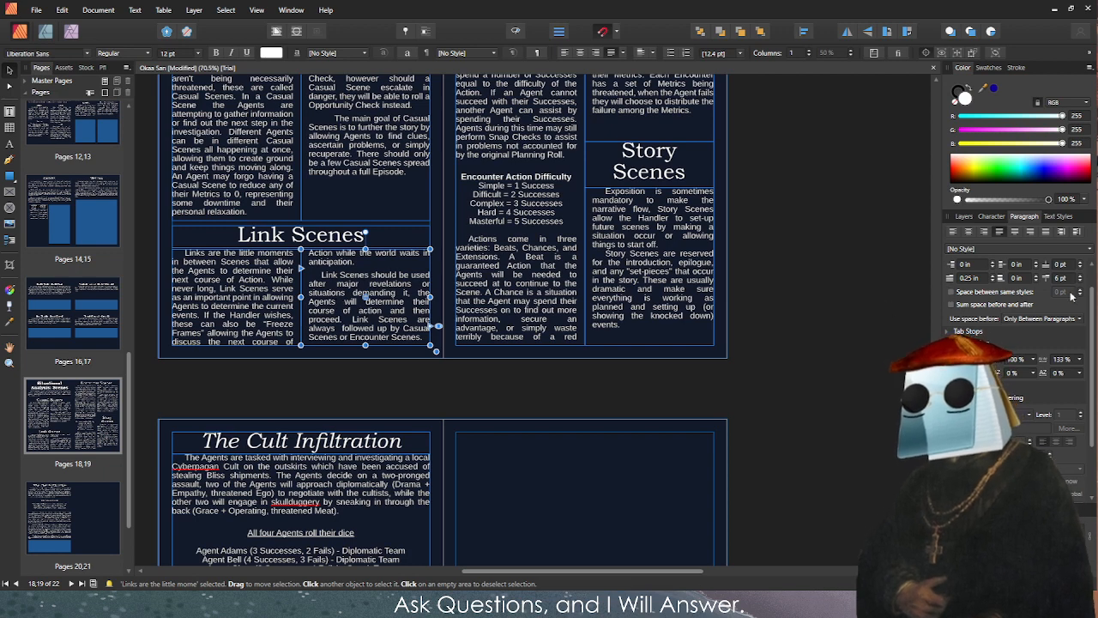
{"action": "type", "text": "6"}
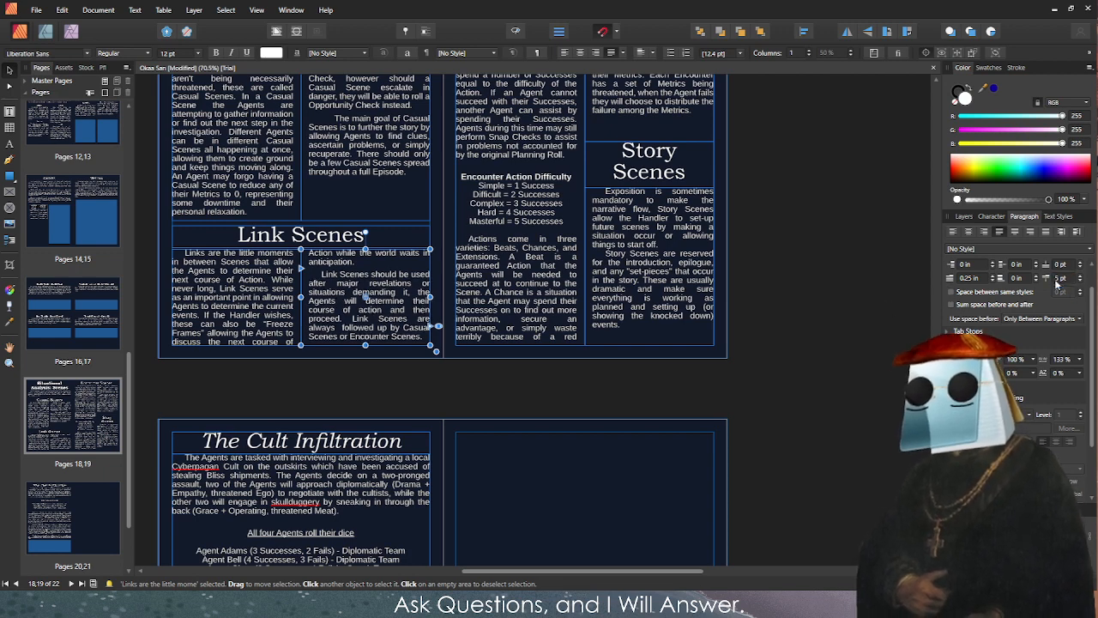
{"action": "key", "text": "Return"}
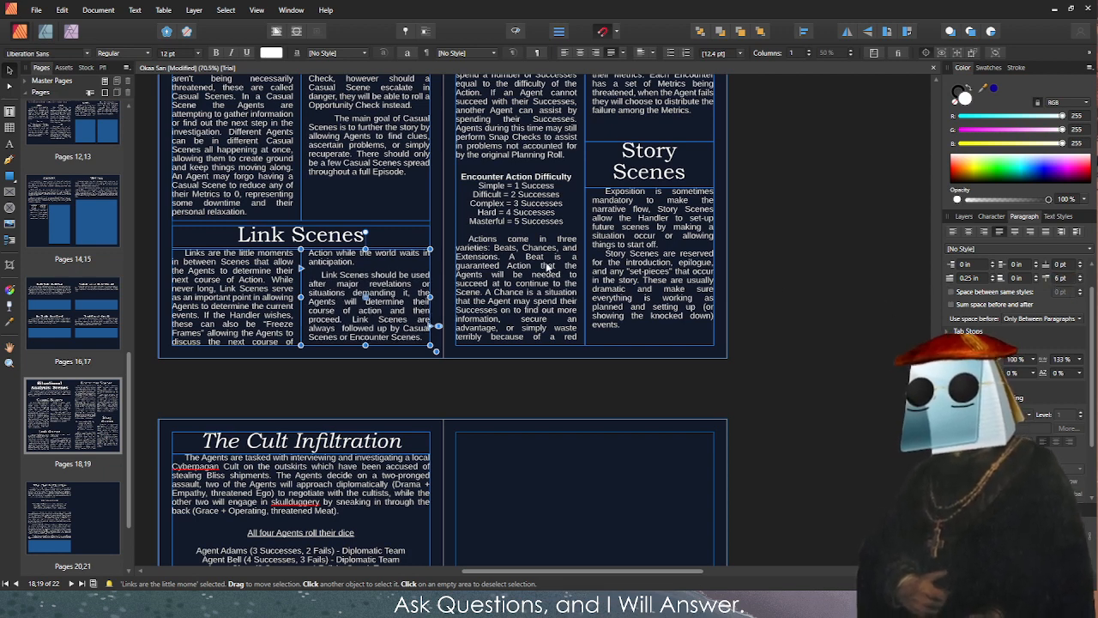
Turn off the extra spacing rule between same-style paragraphs in the Story Scenes text so its 6 pt paragraph spacing applies.
{"action": "left_click", "coordinate": [581, 310]}
{"action": "scroll", "coordinate": [766, 221], "scroll_direction": "up", "scroll_amount": 2}
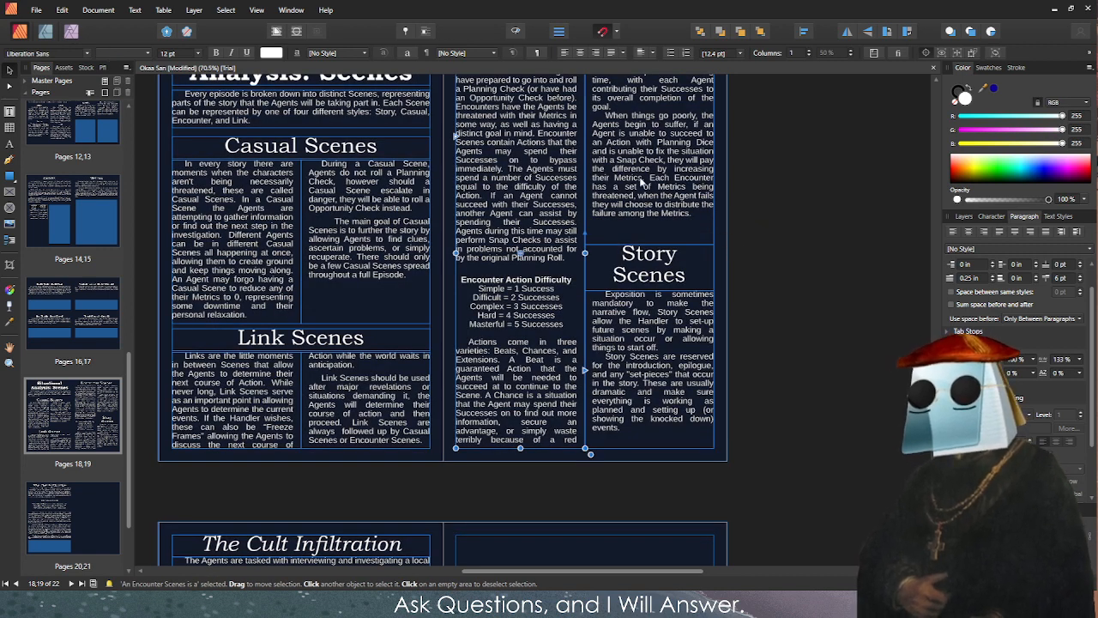
{"action": "scroll", "coordinate": [678, 201], "scroll_direction": "up", "scroll_amount": 1}
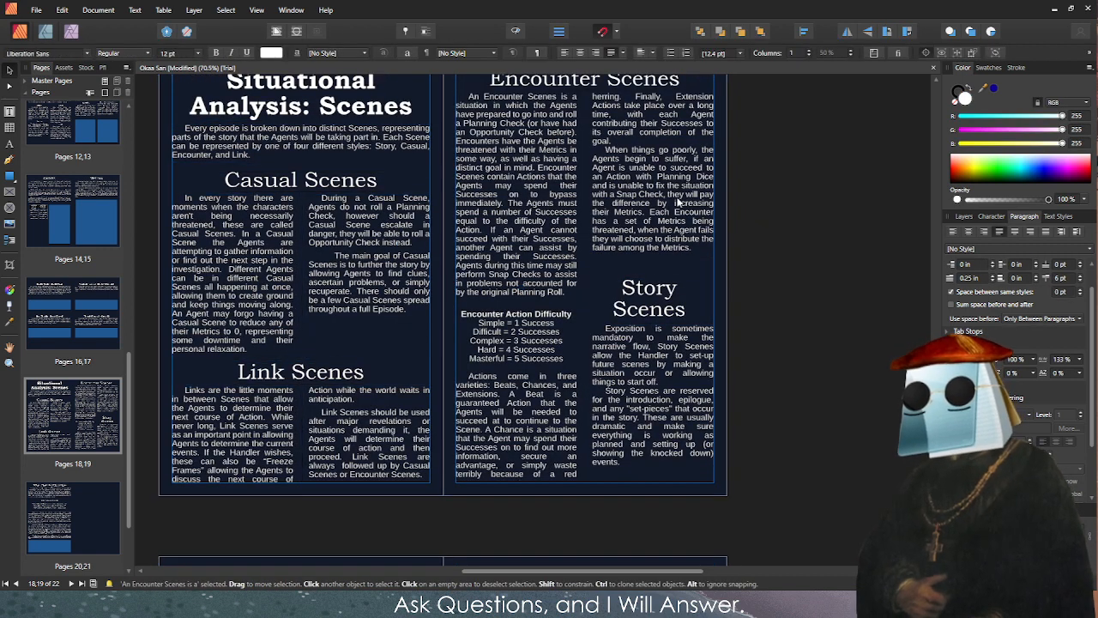
{"action": "left_click", "coordinate": [789, 240]}
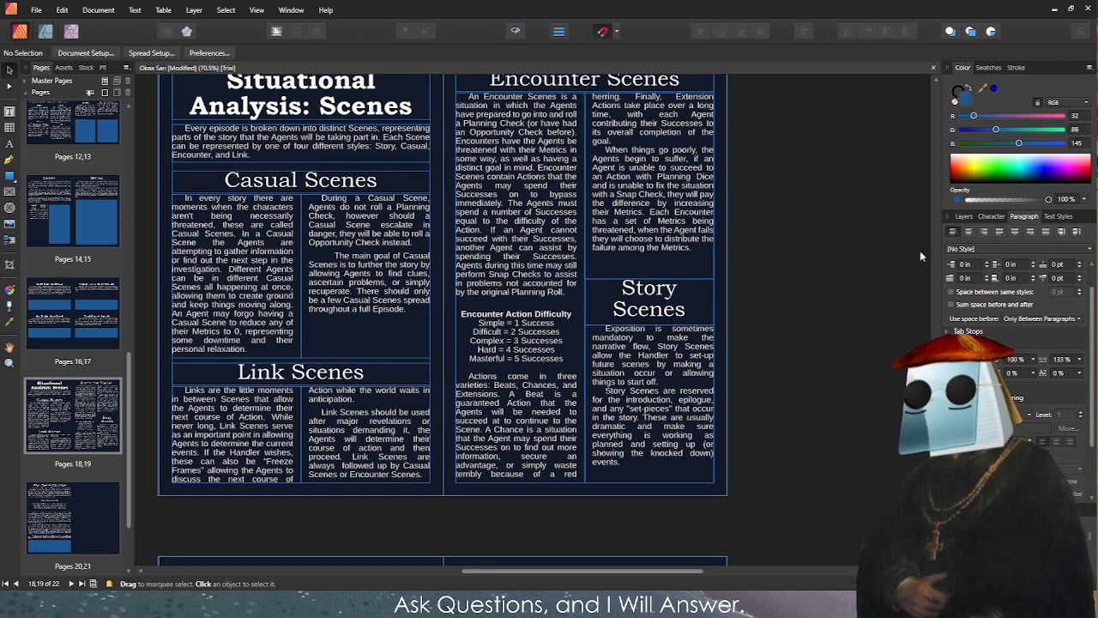
{"action": "left_click", "coordinate": [649, 185]}
{"action": "key", "text": "Return"}
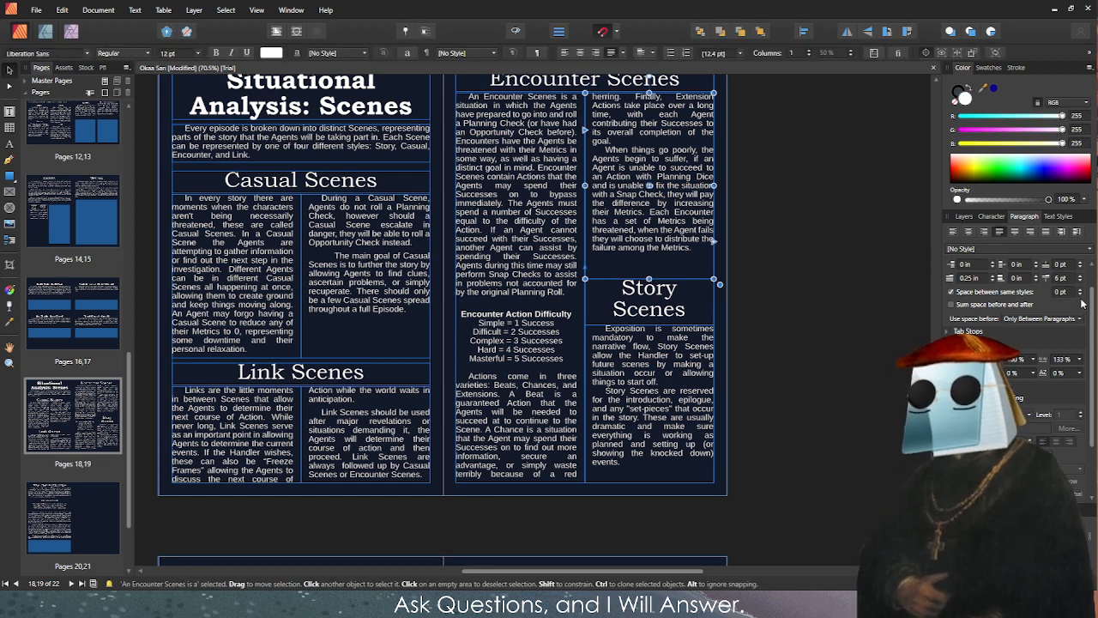
{"action": "left_click", "coordinate": [635, 403]}
{"action": "scroll", "coordinate": [635, 403], "scroll_direction": "up", "scroll_amount": 10}
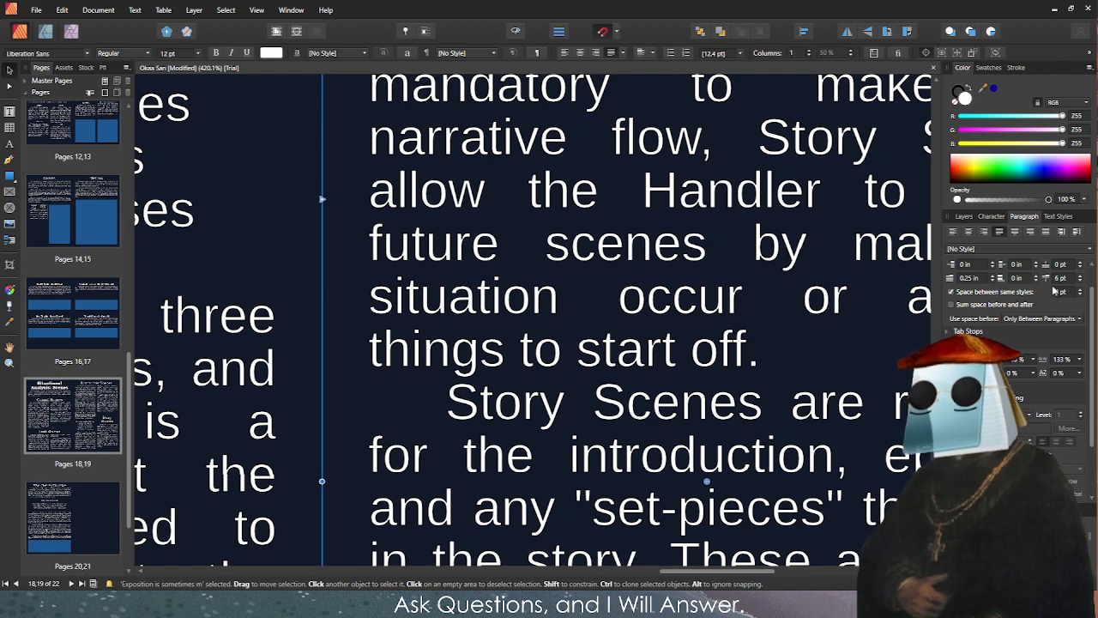
{"action": "left_click", "coordinate": [1025, 296]}
{"action": "scroll", "coordinate": [646, 309], "scroll_direction": "down", "scroll_amount": 8}
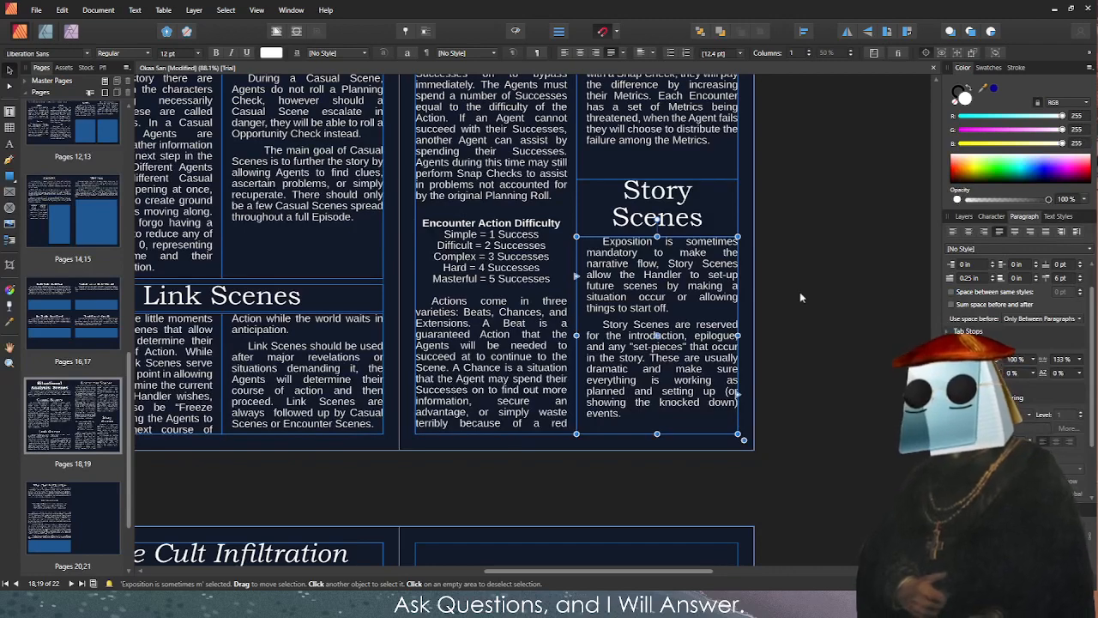
{"action": "scroll", "coordinate": [652, 292], "scroll_direction": "up", "scroll_amount": 3}
Turn off the same-style paragraph spacing rule for the Encounter Scenes text across its linked frames.
{"action": "left_click", "coordinate": [553, 313]}
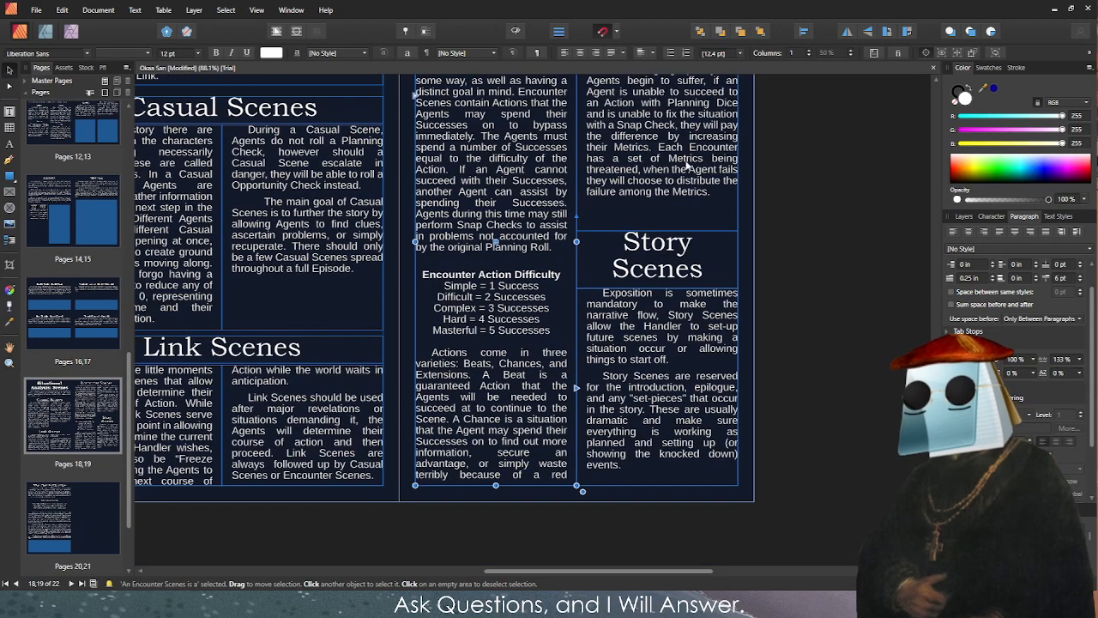
{"action": "scroll", "coordinate": [719, 197], "scroll_direction": "up", "scroll_amount": 3}
{"action": "left_click", "coordinate": [712, 204]}
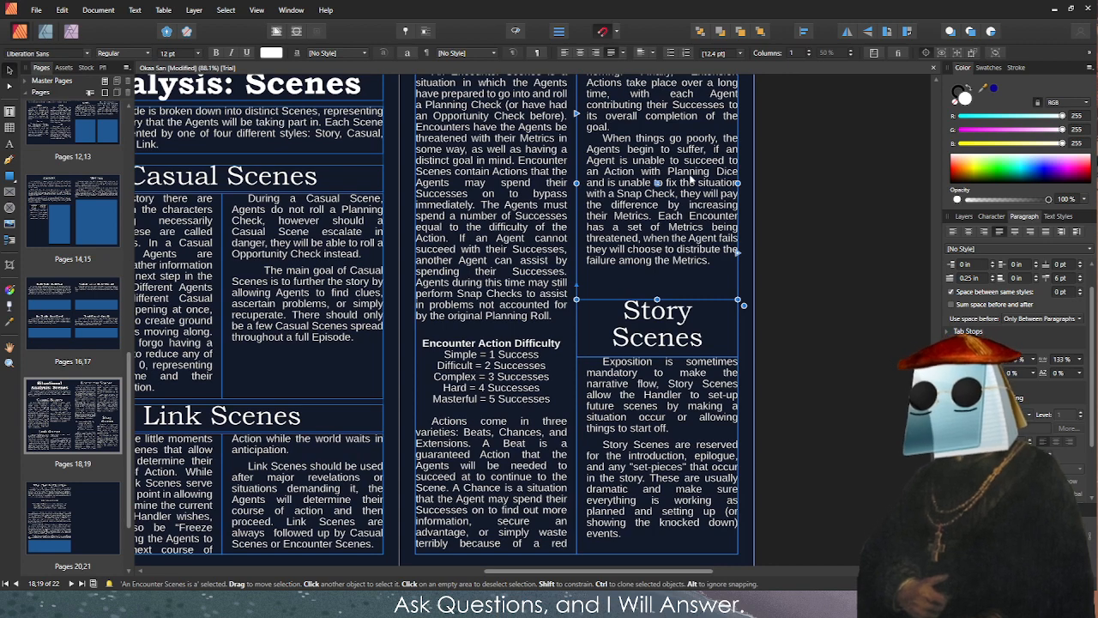
{"action": "left_click", "coordinate": [976, 292]}
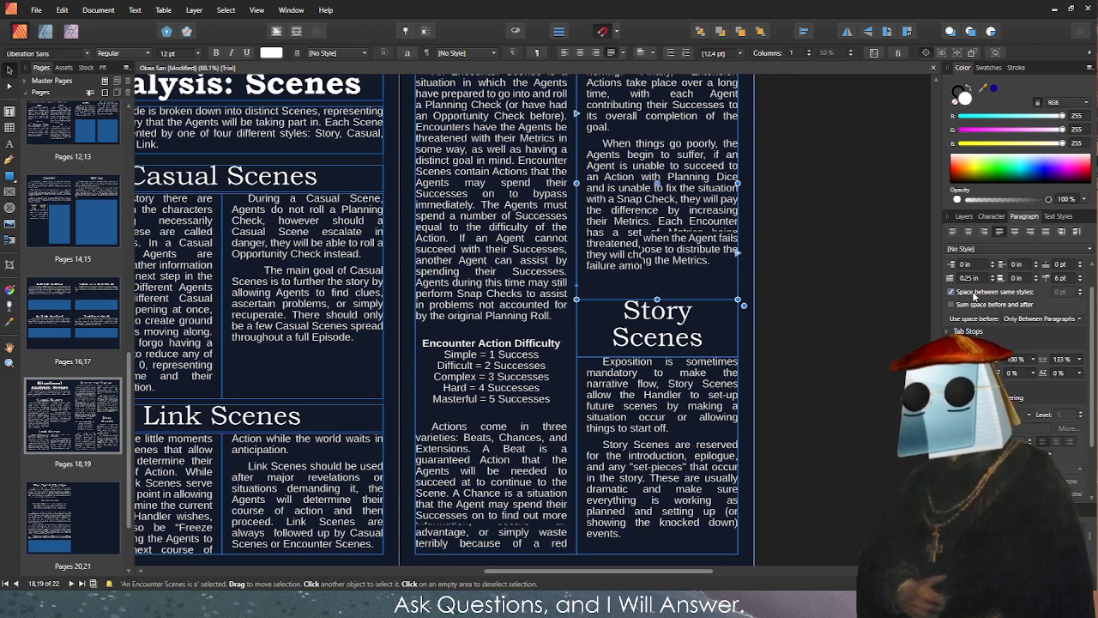
{"action": "left_click", "coordinate": [844, 306]}
{"action": "scroll", "coordinate": [842, 307], "scroll_direction": "up", "scroll_amount": 3}
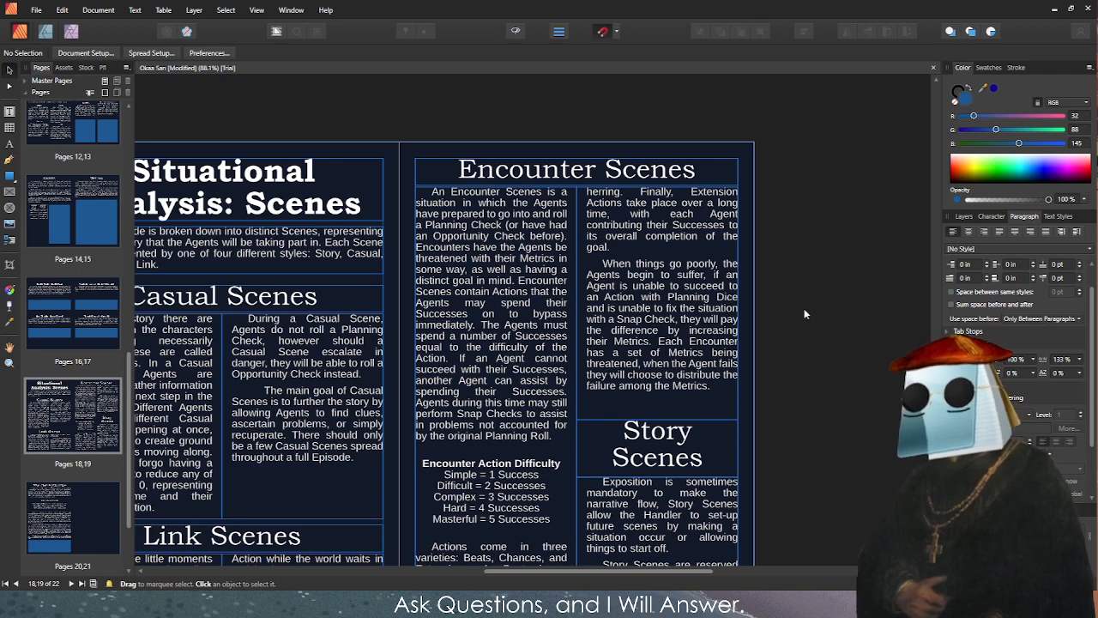
Examine the paragraph spacing of The Cult Infiltration text and the empty page facing it.
{"action": "scroll", "coordinate": [803, 308], "scroll_direction": "down", "scroll_amount": 3}
{"action": "scroll", "coordinate": [802, 308], "scroll_direction": "down", "scroll_amount": 3}
{"action": "scroll", "coordinate": [787, 325], "scroll_direction": "up", "scroll_amount": 3}
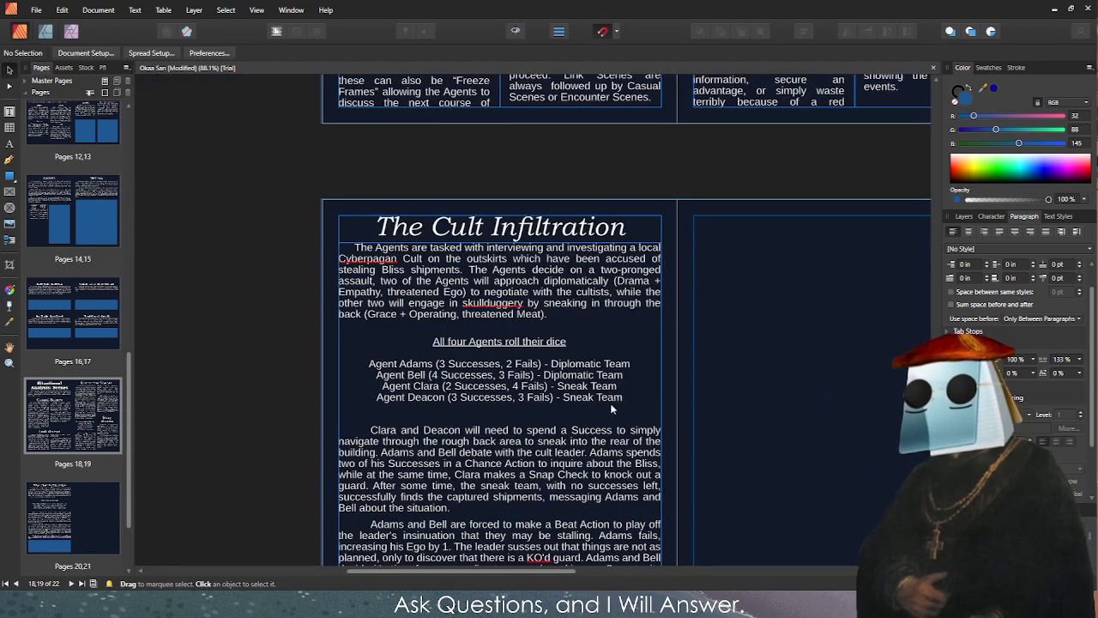
{"action": "left_click", "coordinate": [653, 381]}
{"action": "left_click", "coordinate": [734, 342]}
{"action": "scroll", "coordinate": [733, 342], "scroll_direction": "down", "scroll_amount": 5}
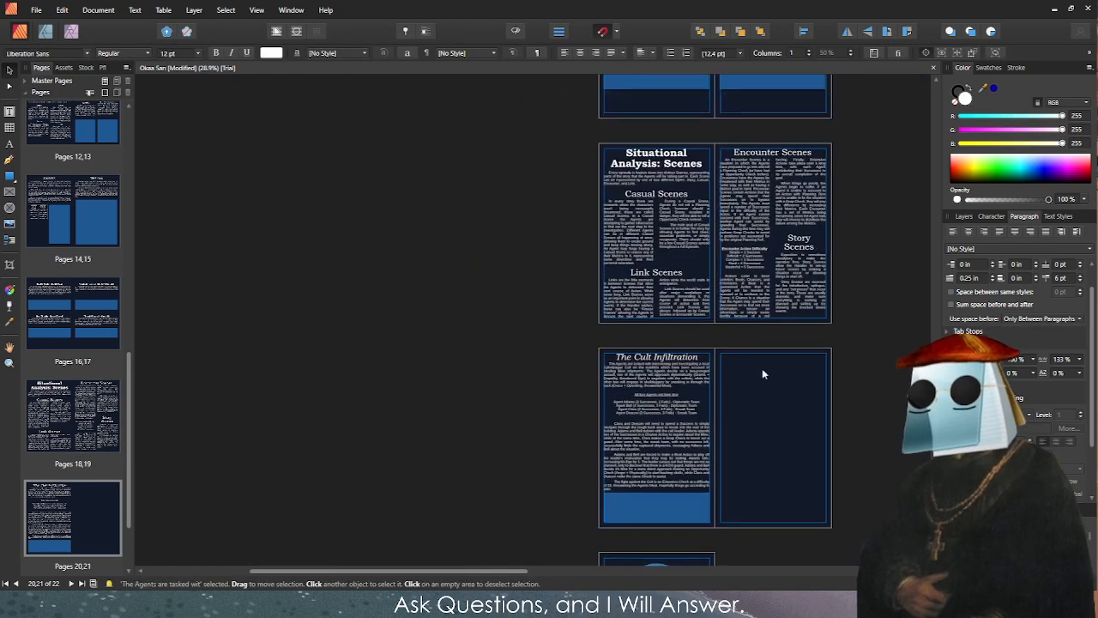
{"action": "scroll", "coordinate": [495, 358], "scroll_direction": "up", "scroll_amount": 3}
{"action": "left_click", "coordinate": [455, 297]}
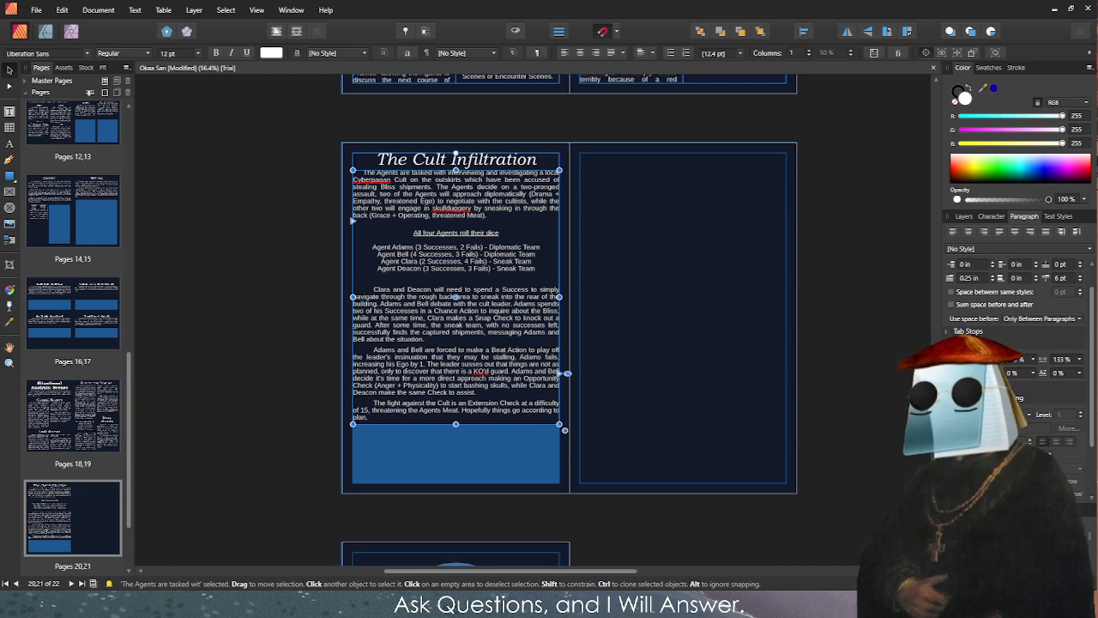
{"action": "key", "text": "Escape"}
Duplicate the "Situational Analysis: Scenes" heading and its intro text frame onto the top of the empty page facing The Cult Infiltration.
{"action": "scroll", "coordinate": [412, 293], "scroll_direction": "up", "scroll_amount": 3}
{"action": "scroll", "coordinate": [413, 294], "scroll_direction": "up", "scroll_amount": 7}
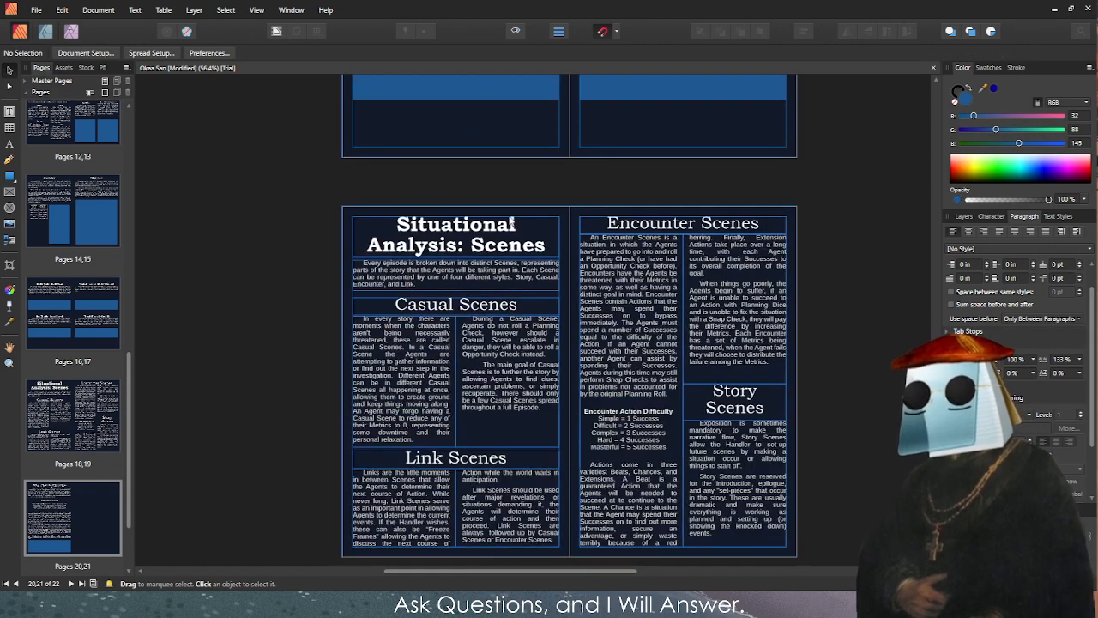
{"action": "left_click", "coordinate": [532, 273]}
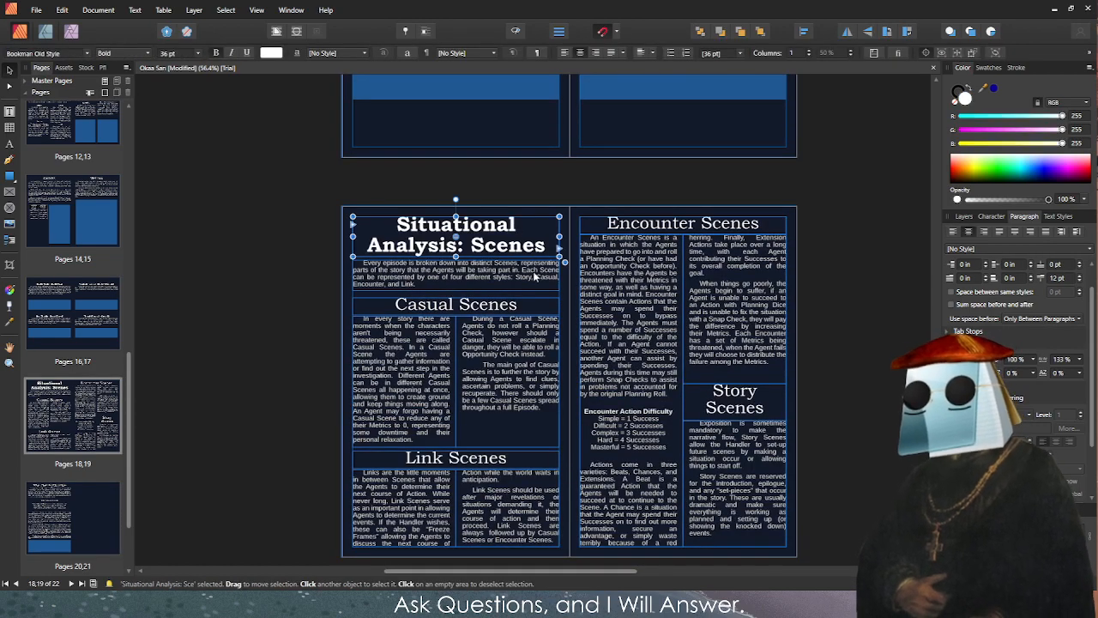
{"action": "left_click", "coordinate": [530, 274], "text": "shift"}
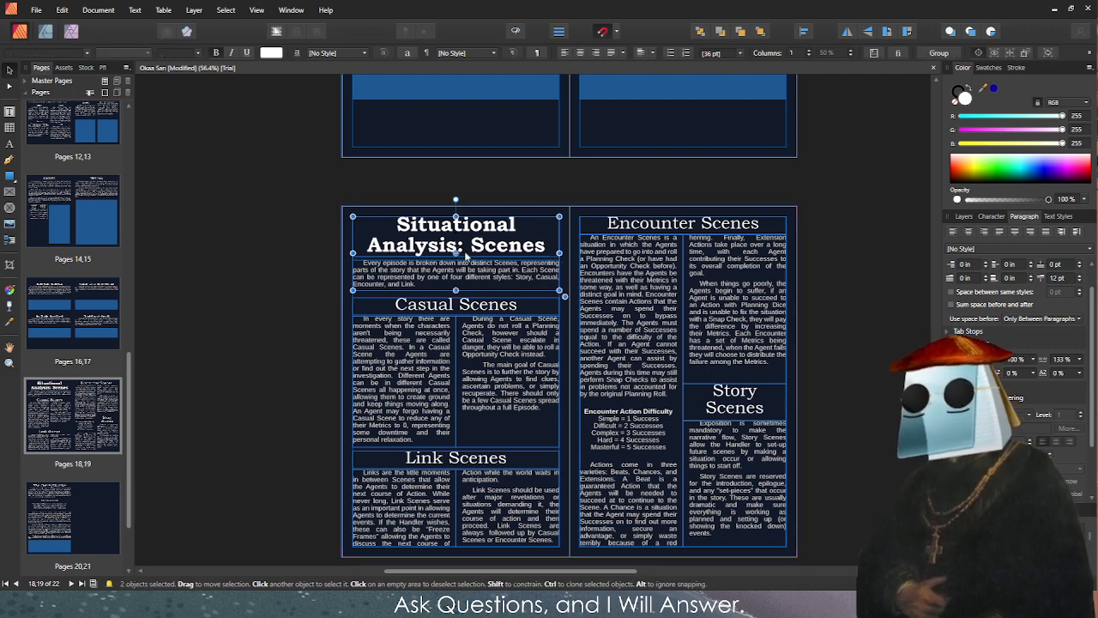
{"action": "scroll", "coordinate": [600, 425], "scroll_direction": "down", "scroll_amount": 4}
{"action": "left_click_drag", "start_coordinate": [391, 260], "coordinate": [621, 351]}
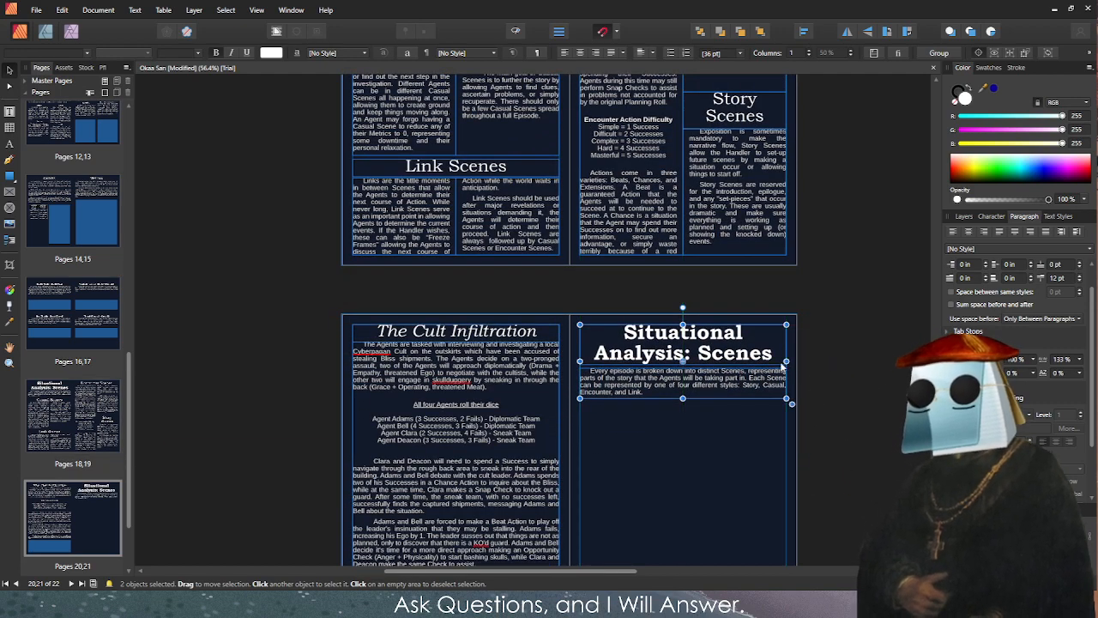
{"action": "scroll", "coordinate": [782, 367], "scroll_direction": "up", "scroll_amount": 4}
{"action": "left_click", "coordinate": [228, 530]}
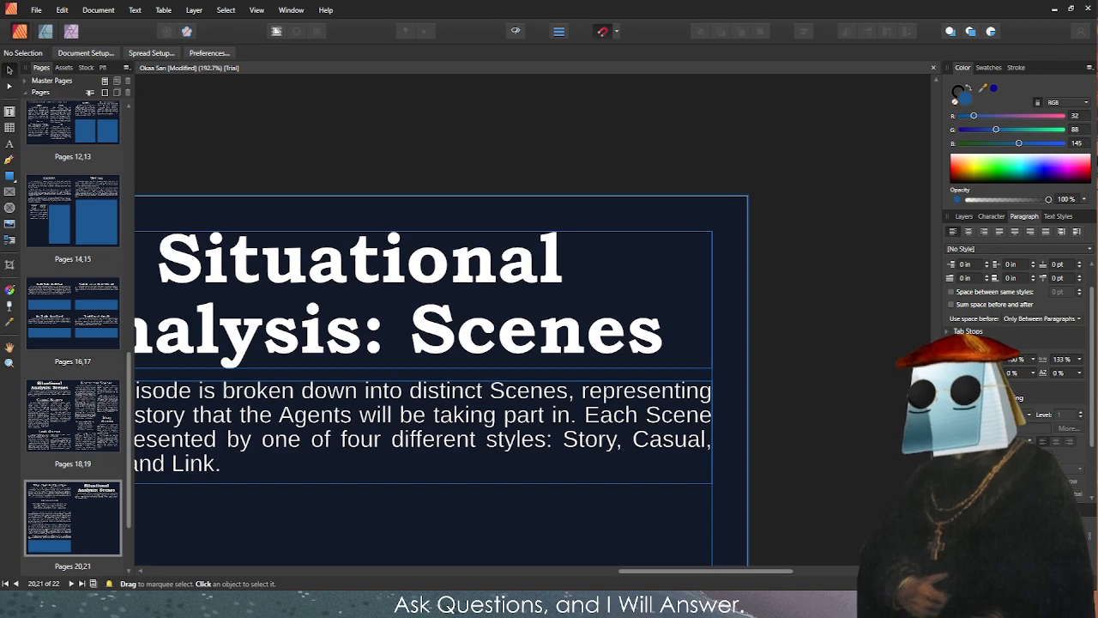
Replace the duplicated heading's text with the copied "Chrome & Memories:" title.
{"action": "scroll", "coordinate": [531, 343], "scroll_direction": "down", "scroll_amount": 3}
{"action": "scroll", "coordinate": [532, 343], "scroll_direction": "up", "scroll_amount": 3}
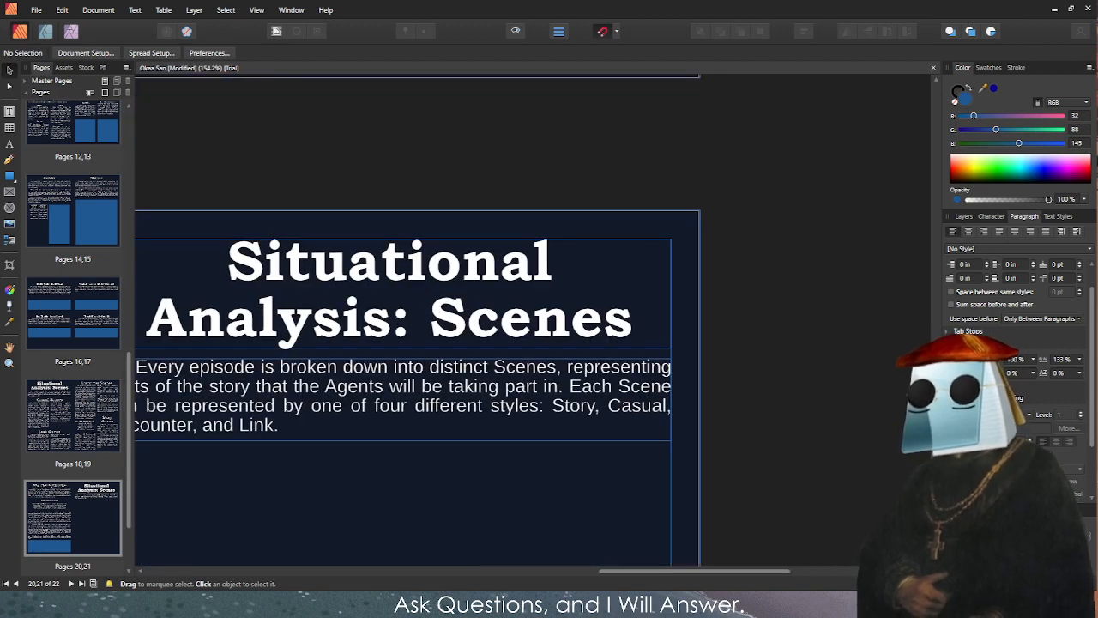
{"action": "scroll", "coordinate": [532, 343], "scroll_direction": "down", "scroll_amount": 1}
{"action": "scroll", "coordinate": [343, 360], "scroll_direction": "up", "scroll_amount": 1}
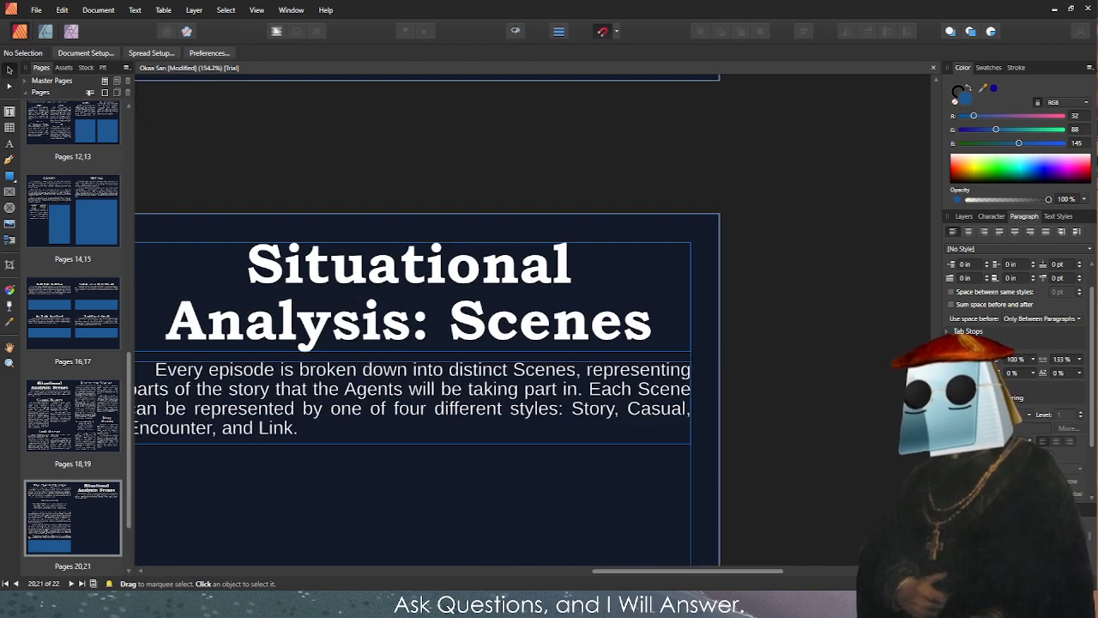
{"action": "scroll", "coordinate": [382, 214], "scroll_direction": "down", "scroll_amount": 3}
{"action": "scroll", "coordinate": [381, 215], "scroll_direction": "up", "scroll_amount": 2}
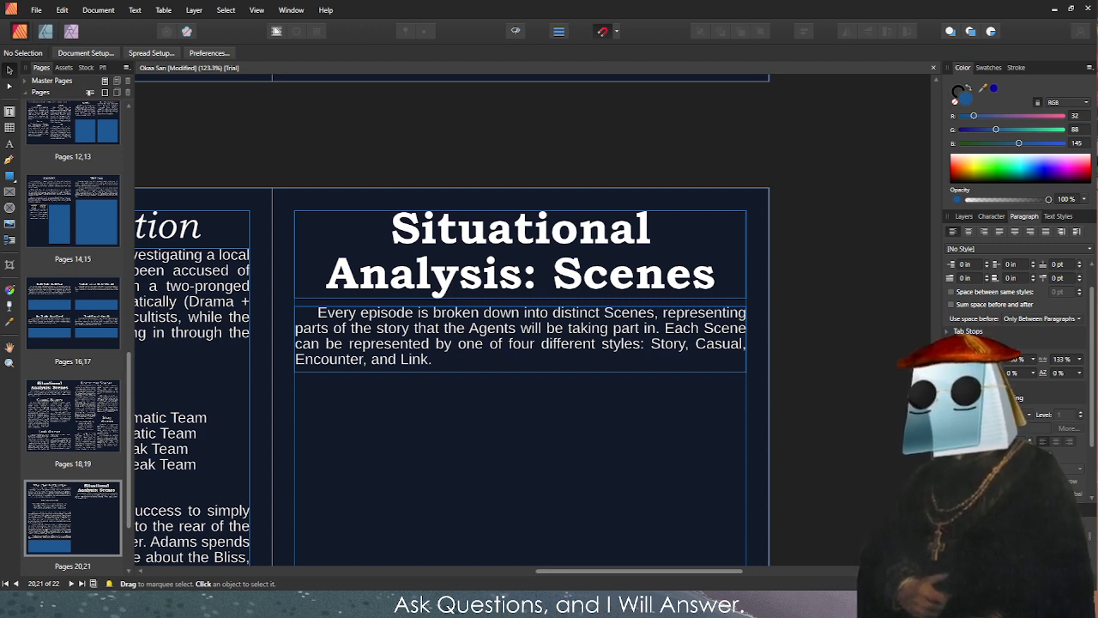
{"action": "left_click", "coordinate": [400, 229]}
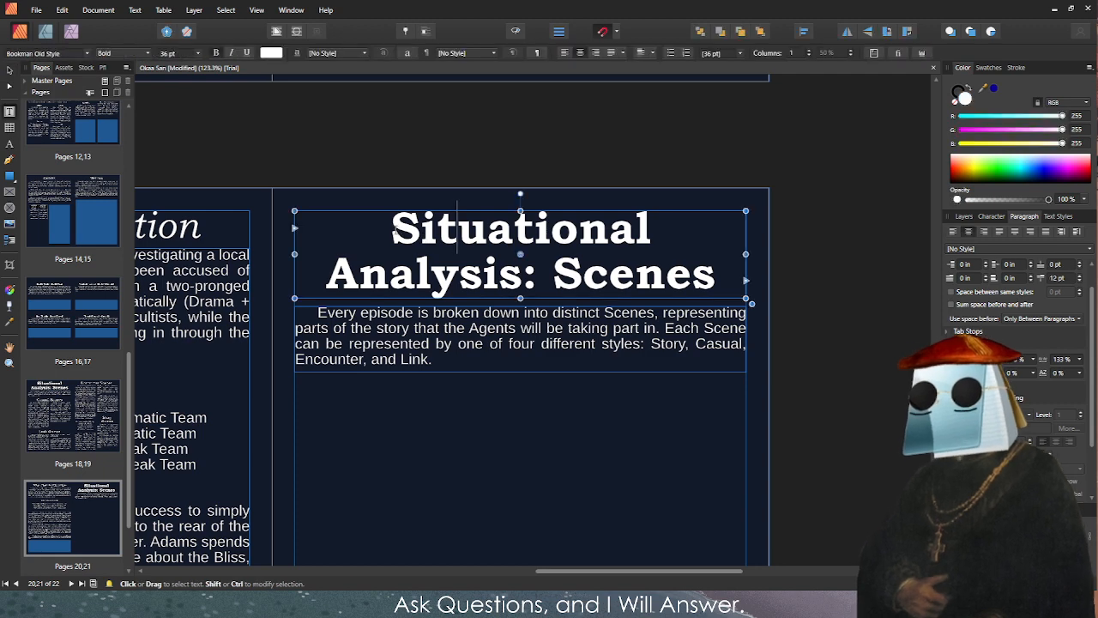
{"action": "double_click", "coordinate": [399, 230]}
{"action": "left_click_drag", "start_coordinate": [399, 230], "coordinate": [738, 276]}
{"action": "key", "text": "ctrl+v"}
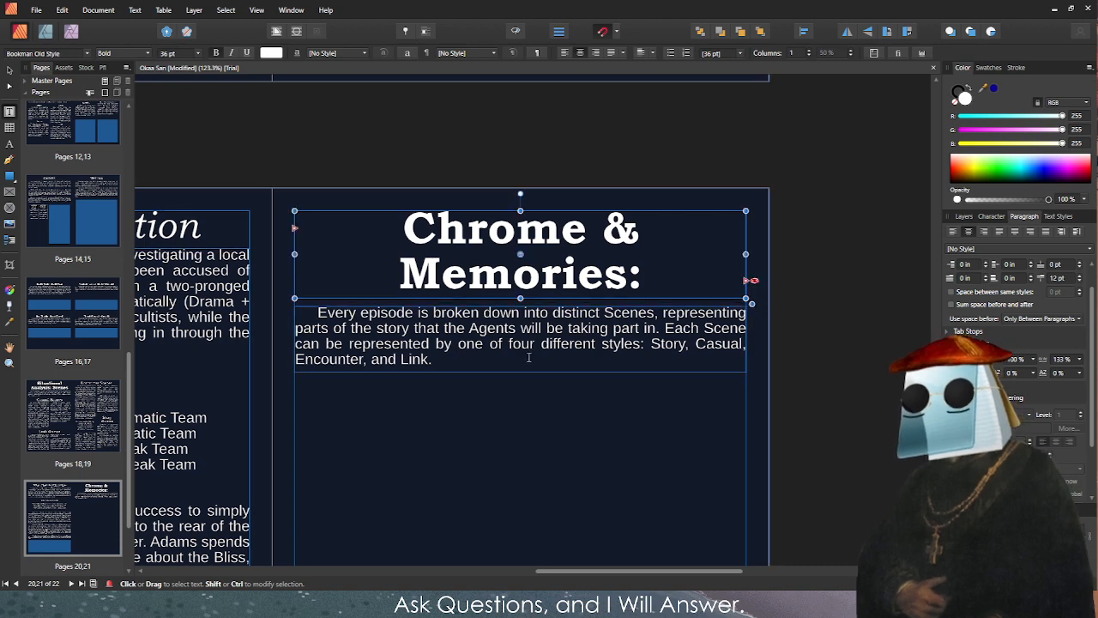
Move the intro text frame down away from the heading and delete everything after "Memories" so the heading reads "Chrome & Memories".
{"action": "left_click", "coordinate": [517, 353]}
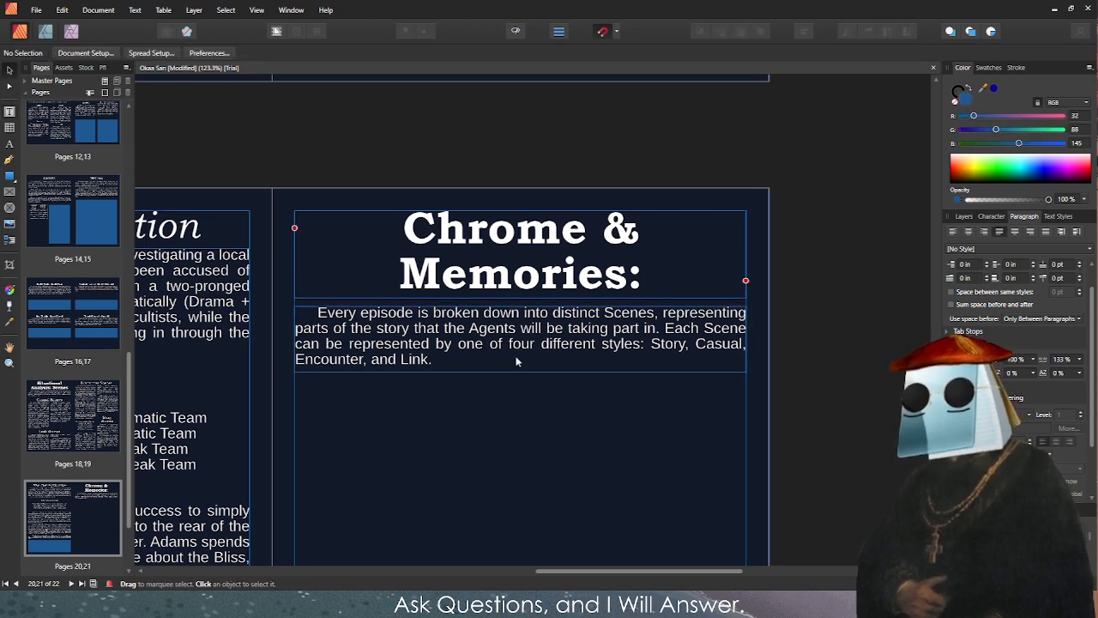
{"action": "left_click_drag", "start_coordinate": [517, 354], "coordinate": [515, 413]}
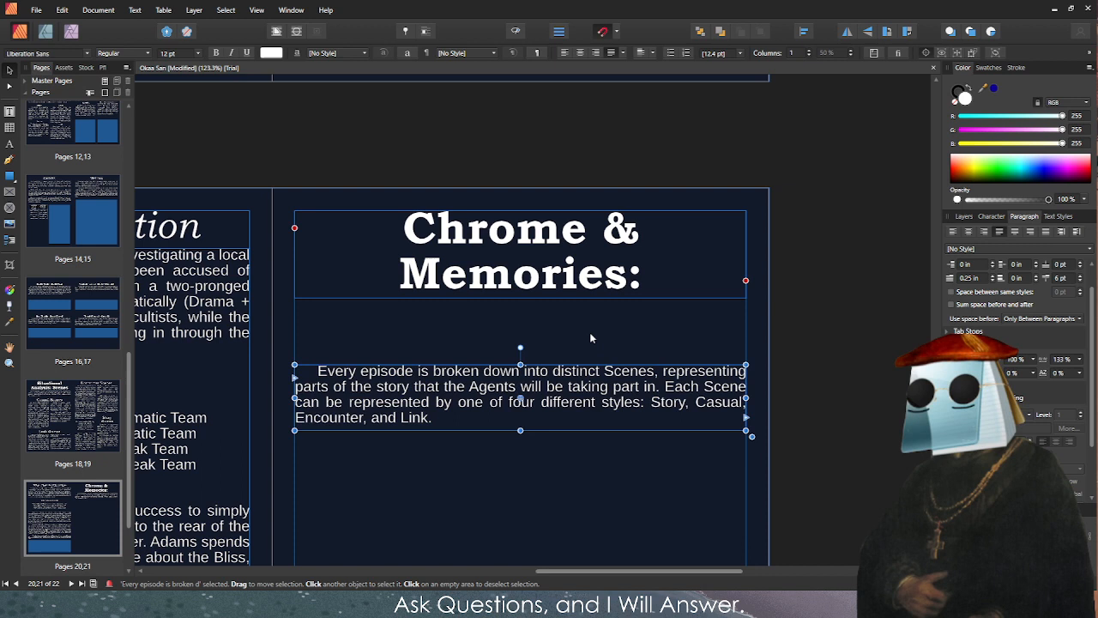
{"action": "left_click", "coordinate": [652, 290]}
{"action": "double_click", "coordinate": [651, 289]}
{"action": "left_click_drag", "start_coordinate": [659, 276], "coordinate": [629, 276]}
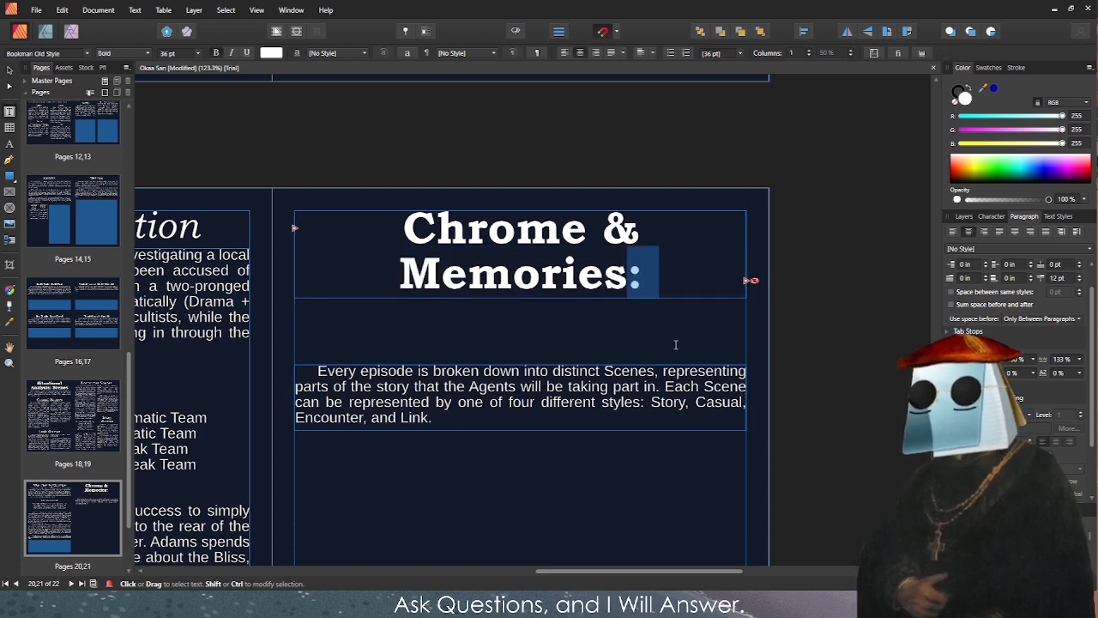
{"action": "type", "text": "Equipme"}
{"action": "type", "text": "nt"}
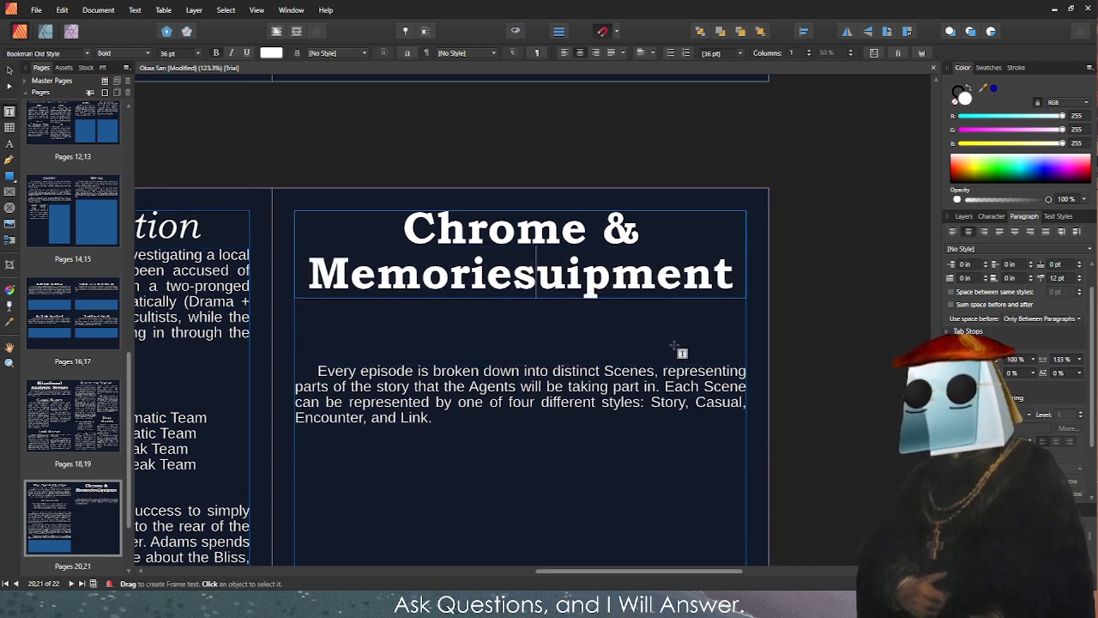
{"action": "key", "text": "Delete"}
{"action": "key", "text": "Delete"}
{"action": "key", "text": "Delete"}
{"action": "key", "text": "Delete"}
{"action": "key", "text": "Delete"}
{"action": "key", "text": "Delete"}
{"action": "key", "text": "Delete"}
{"action": "key", "text": "Delete"}
{"action": "key", "text": "Delete"}
{"action": "key", "text": "Delete"}
{"action": "key", "text": "Delete"}
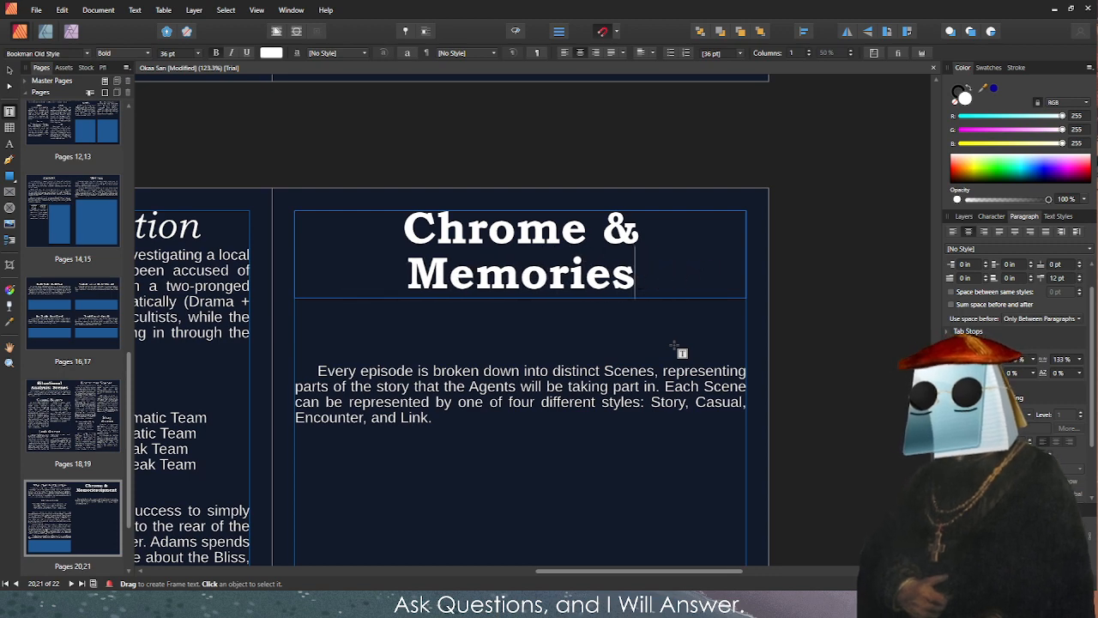
Move the intro text frame back up so it snaps directly beneath the "Chrome & Memories" heading.
{"action": "key", "text": "Escape"}
{"action": "left_click", "coordinate": [784, 315]}
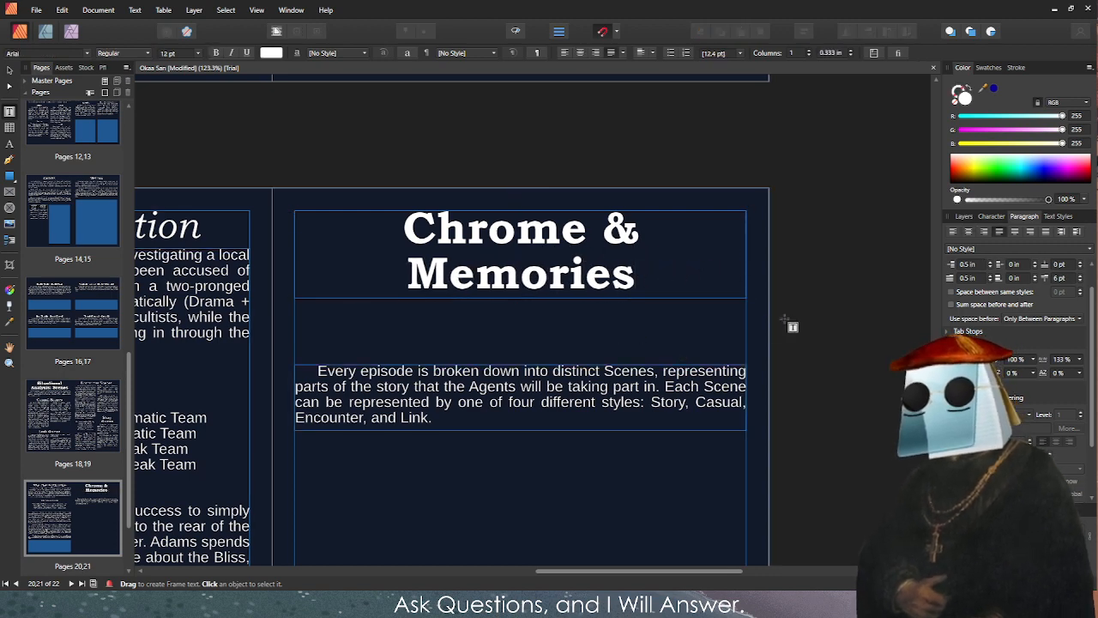
{"action": "key", "text": "v"}
{"action": "left_click_drag", "start_coordinate": [595, 403], "coordinate": [595, 337]}
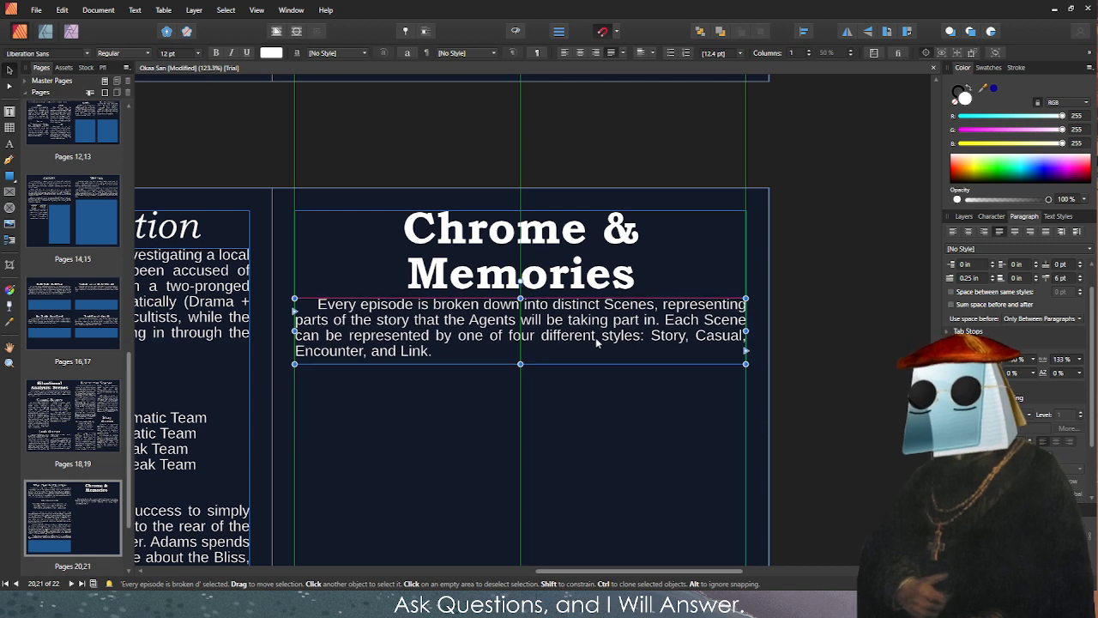
{"action": "left_click", "coordinate": [857, 341]}
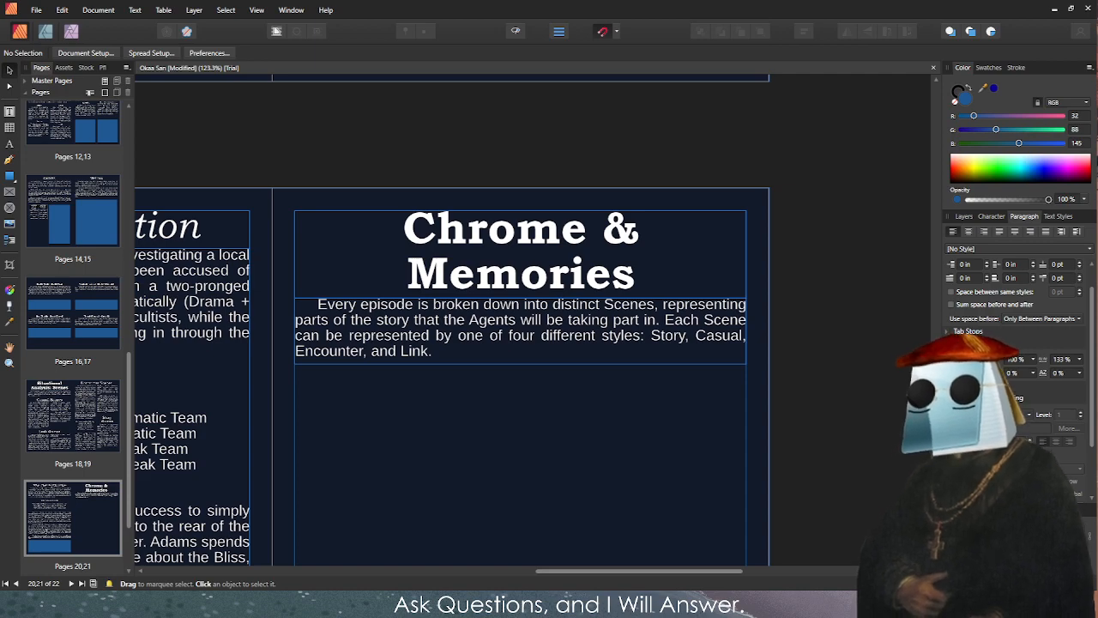
Replace the whole intro text under "Chrome & Memories" with the copied passage beginning "The Agents are dedicated field operatives of Okaa-San".
{"action": "triple_click", "coordinate": [467, 337]}
{"action": "key", "text": "ctrl+a"}
{"action": "key", "text": "ctrl+v"}
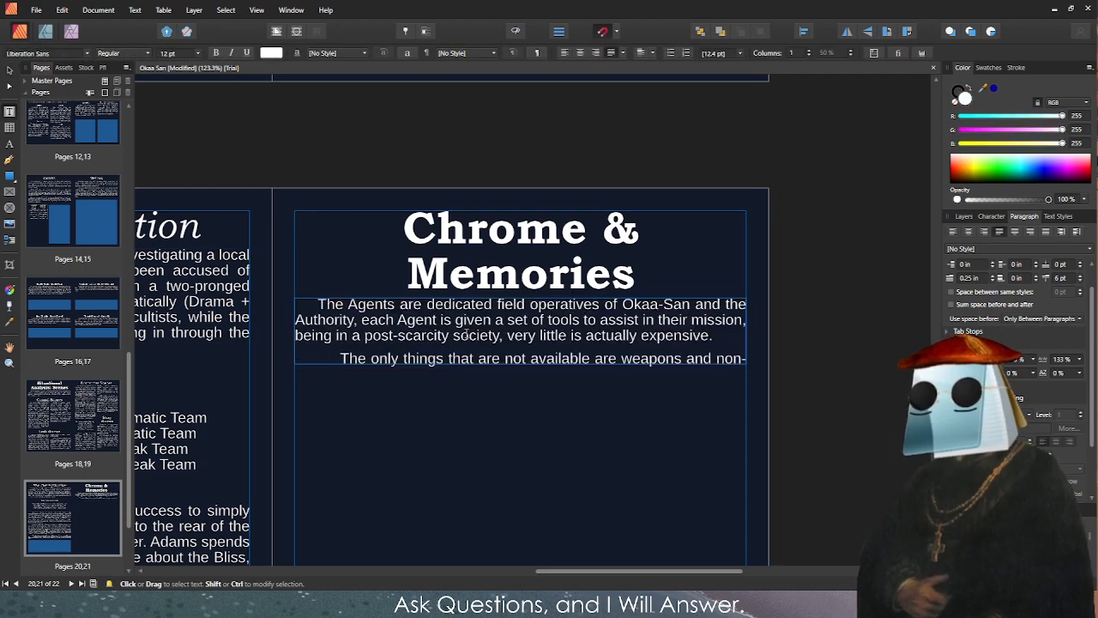
Extend the "Chrome & Memories" body frame downward to fit its text and narrow it to a left column half the margin width.
{"action": "scroll", "coordinate": [555, 387], "scroll_direction": "down", "scroll_amount": 5}
{"action": "key", "text": "Escape"}
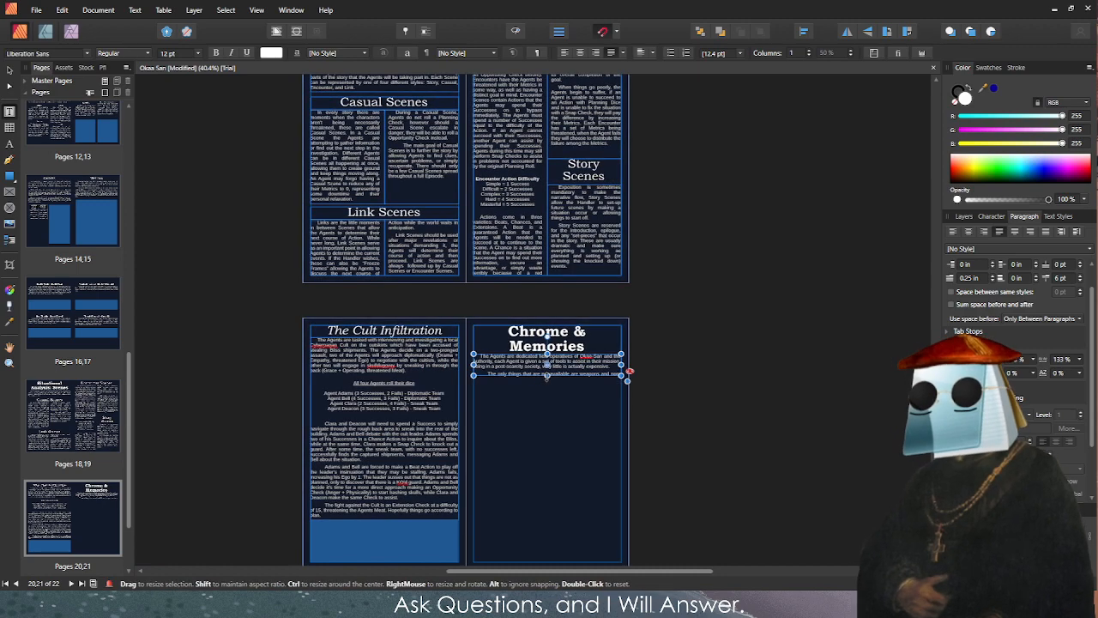
{"action": "left_click_drag", "start_coordinate": [546, 375], "coordinate": [547, 467]}
{"action": "scroll", "coordinate": [547, 466], "scroll_direction": "up", "scroll_amount": 5}
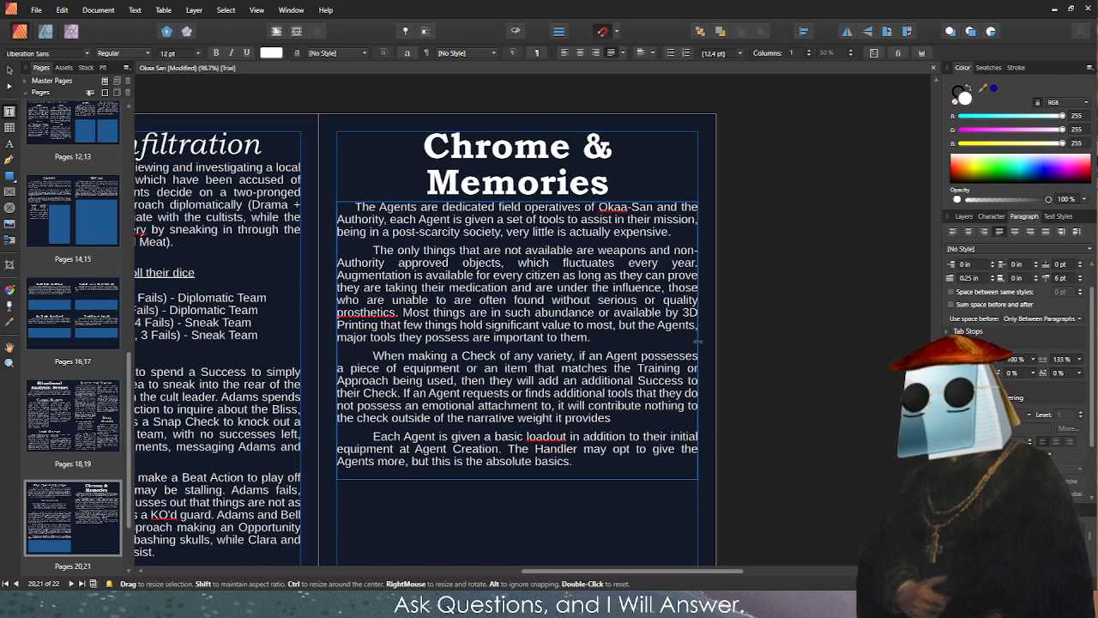
{"action": "left_click_drag", "start_coordinate": [703, 423], "coordinate": [525, 423]}
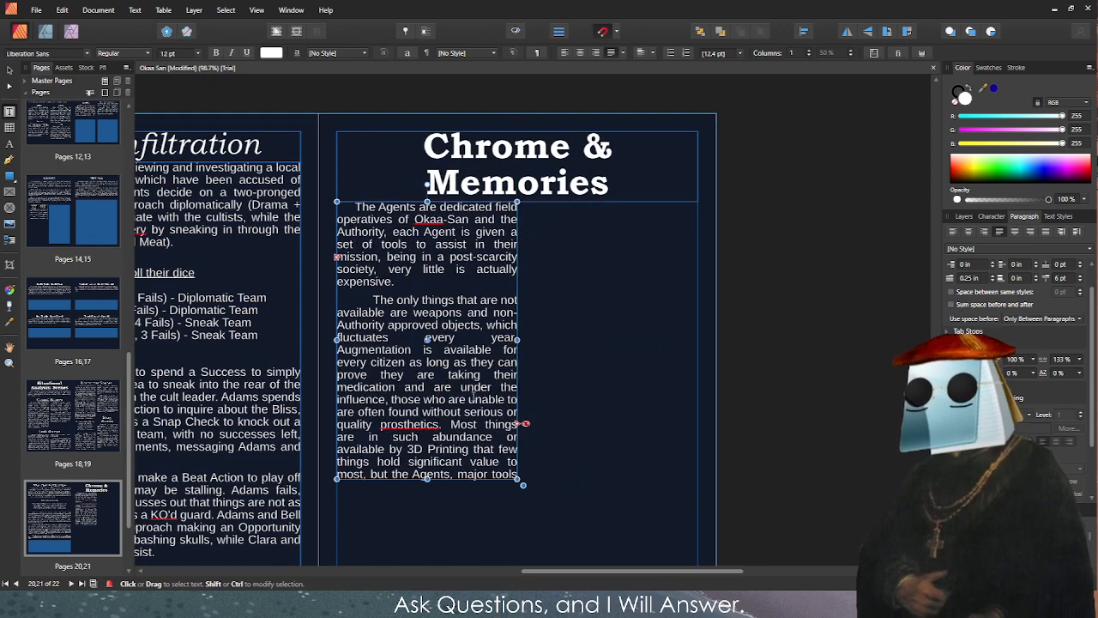
Extend the left body frame down until its second paragraph fits and draw a matching text frame beside it, reaching the outer margin.
{"action": "scroll", "coordinate": [524, 320], "scroll_direction": "down", "scroll_amount": 2}
{"action": "left_click_drag", "start_coordinate": [426, 378], "coordinate": [426, 406]}
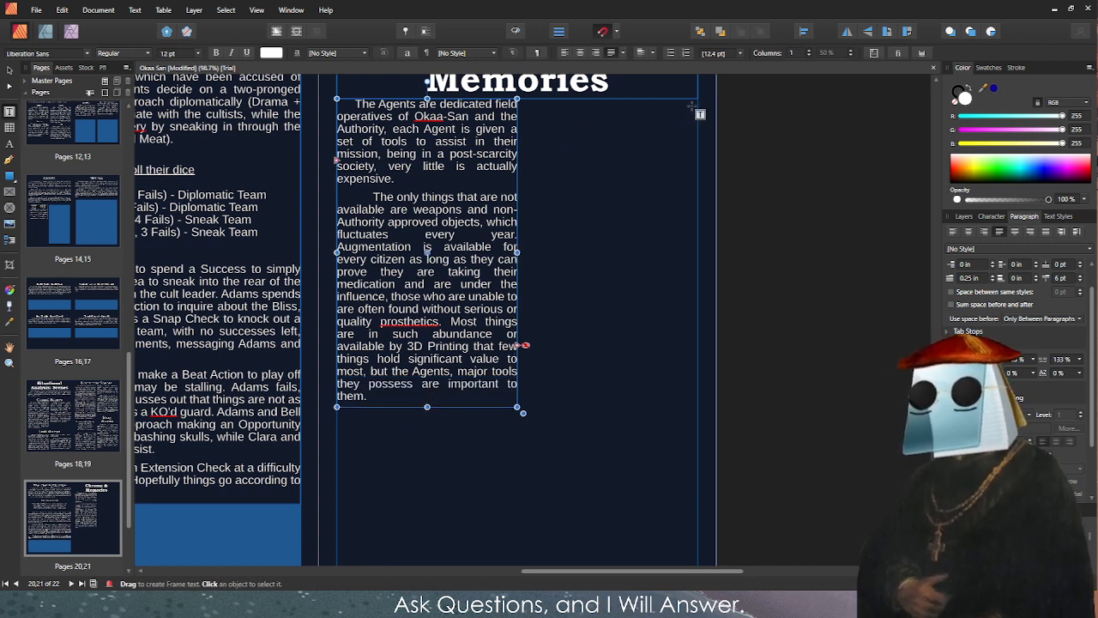
{"action": "left_click_drag", "start_coordinate": [695, 100], "coordinate": [517, 407]}
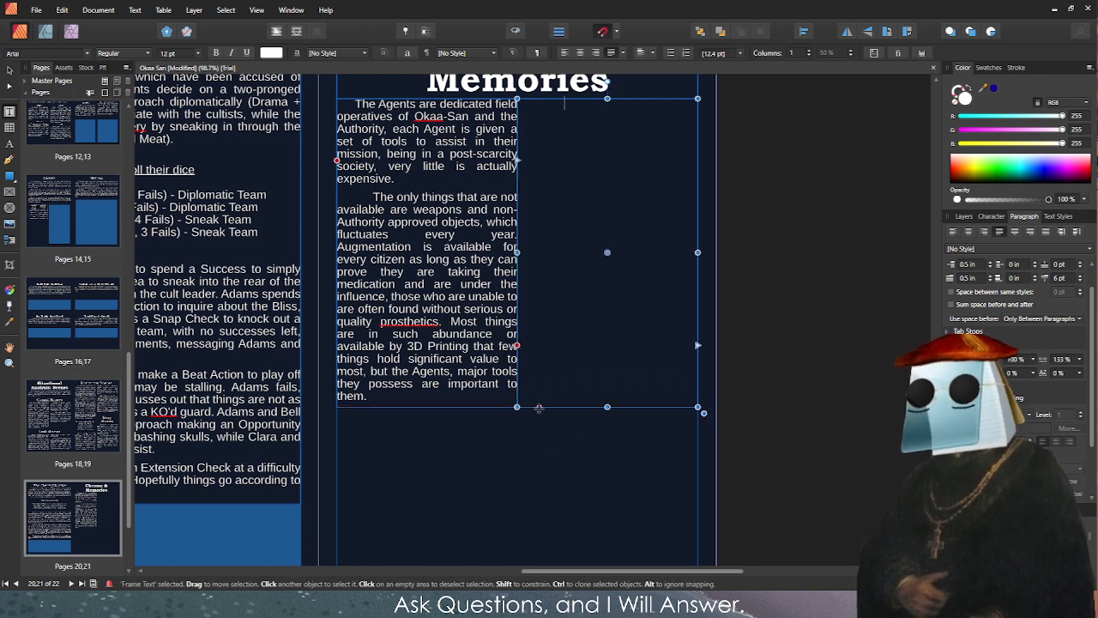
Flow the left column's overflow text into the empty text frame beside it under "Chrome & Memories".
{"action": "left_click", "coordinate": [481, 358]}
{"action": "key", "text": "Escape"}
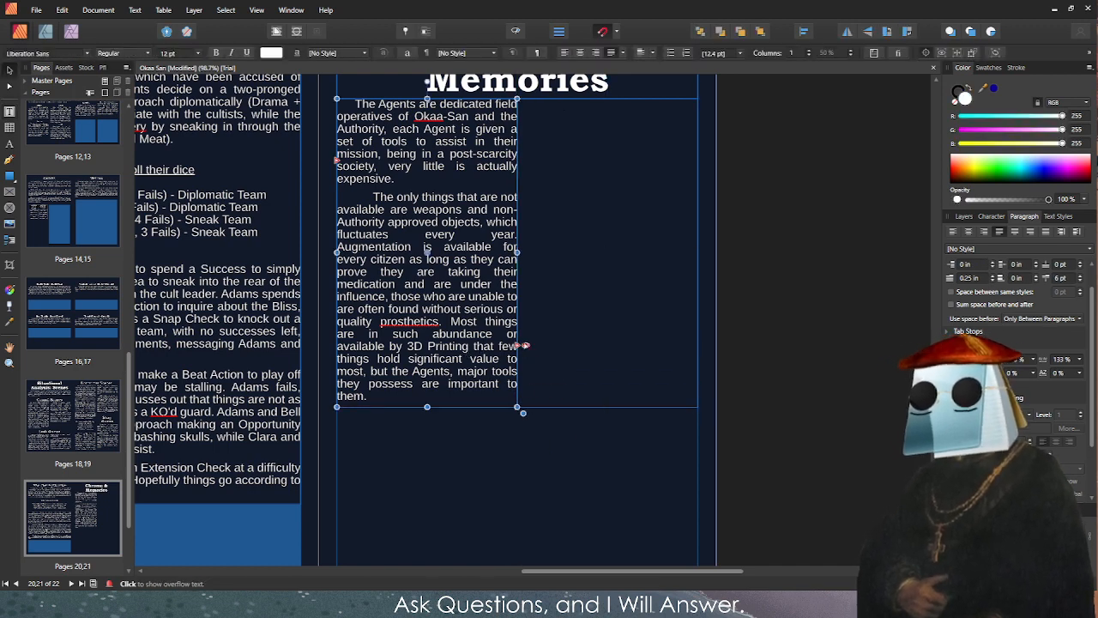
{"action": "left_click", "coordinate": [522, 346]}
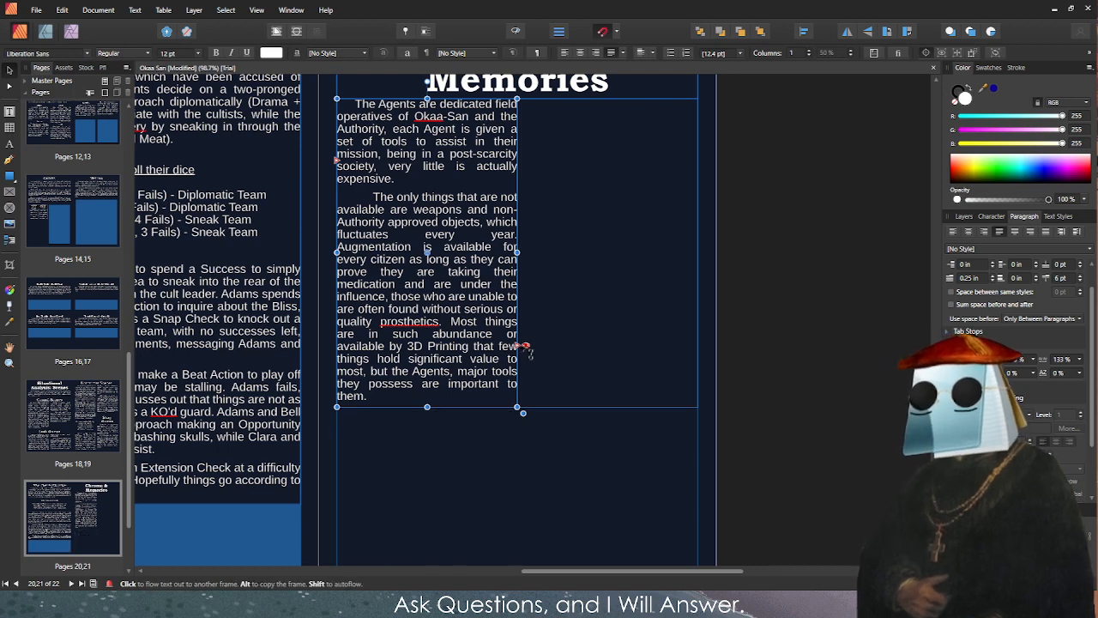
{"action": "left_click", "coordinate": [528, 351]}
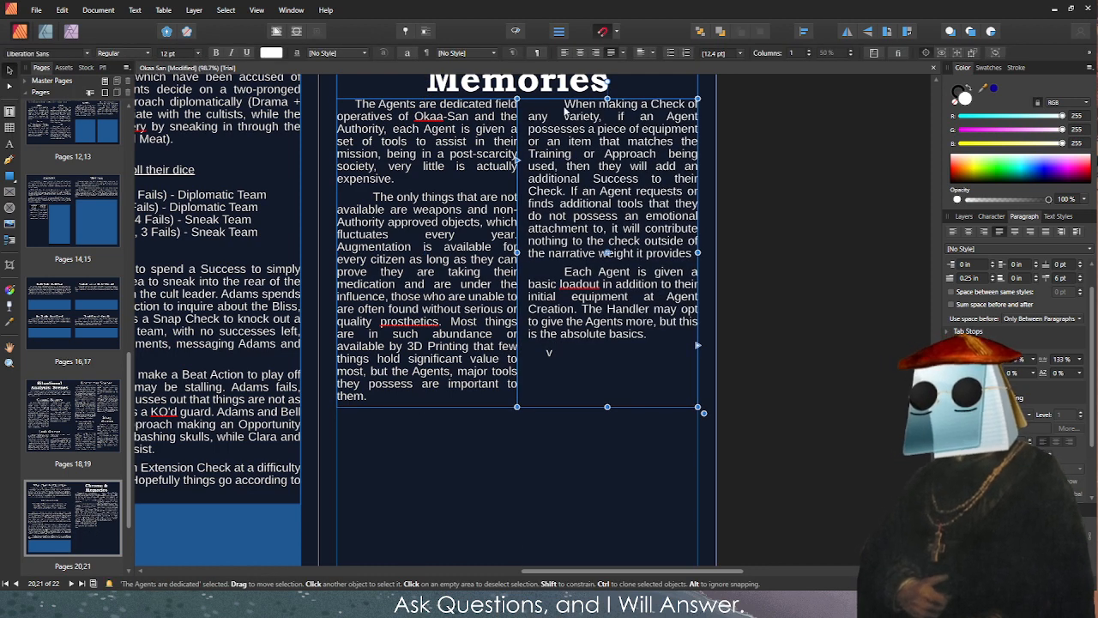
Remove the extra leading indent from the paragraphs starting "When making a Check", "Each Agent is given" and "The only things".
{"action": "key", "text": "t"}
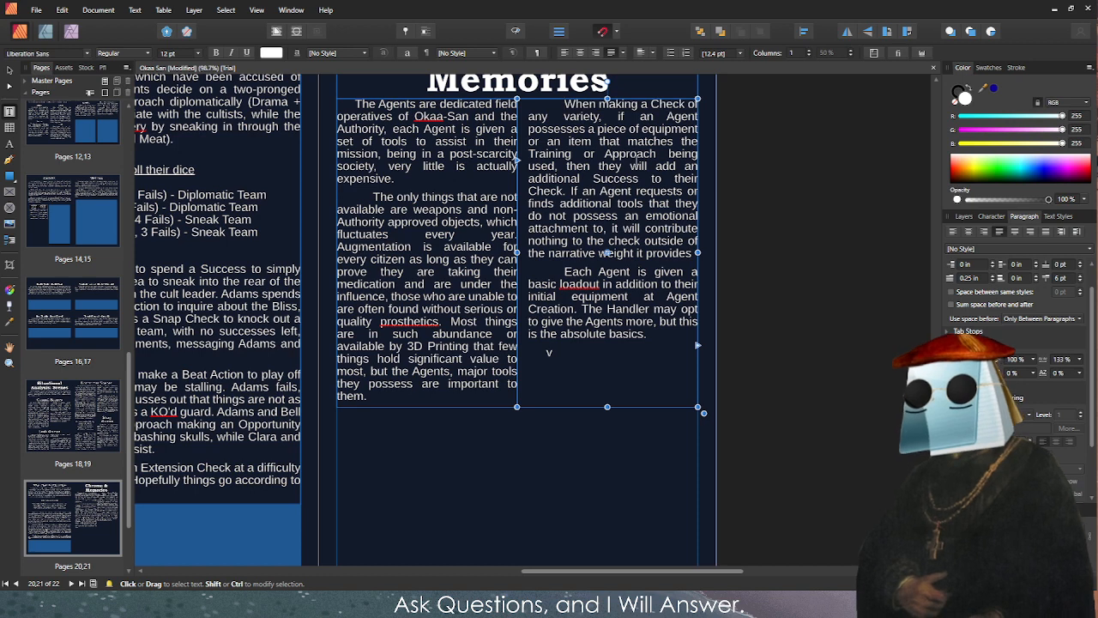
{"action": "key", "text": "BackSpace"}
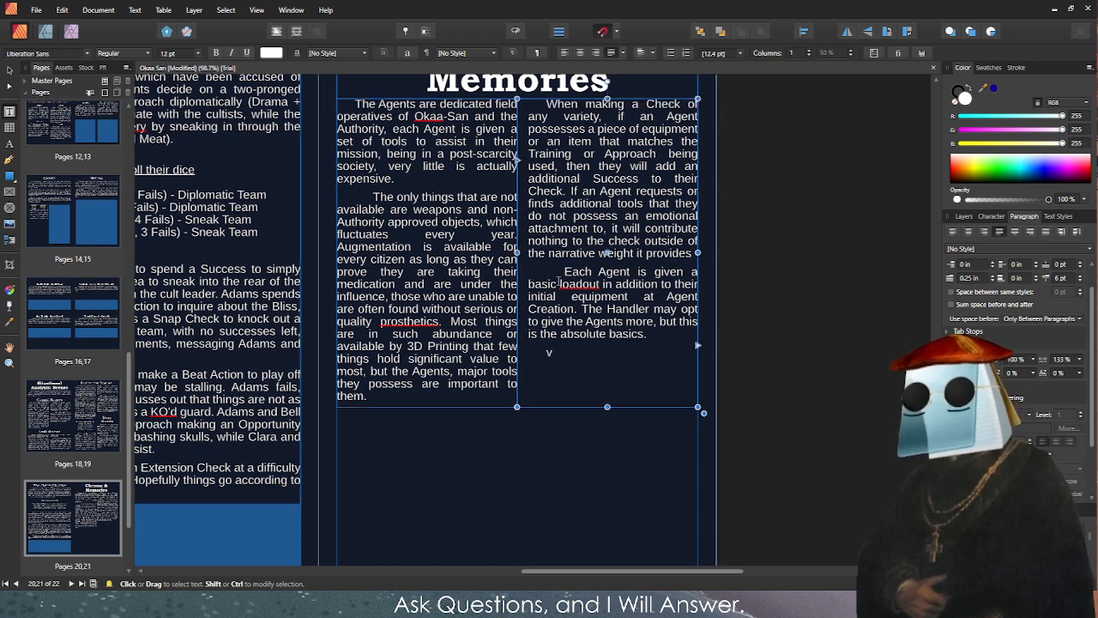
{"action": "key", "text": "BackSpace"}
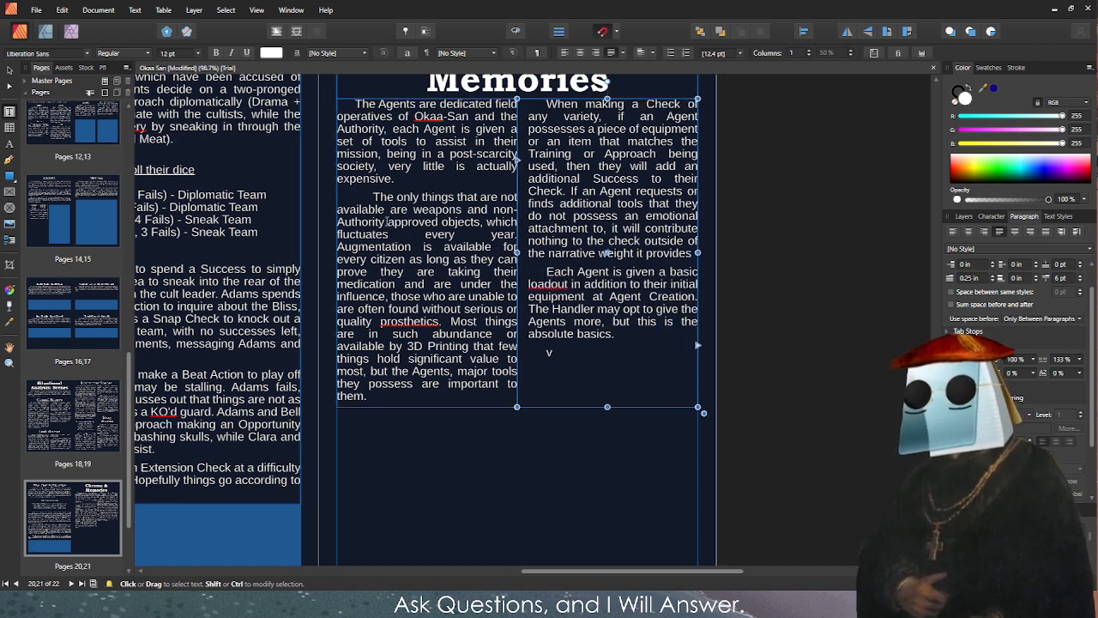
{"action": "left_click", "coordinate": [372, 198]}
{"action": "key", "text": "BackSpace"}
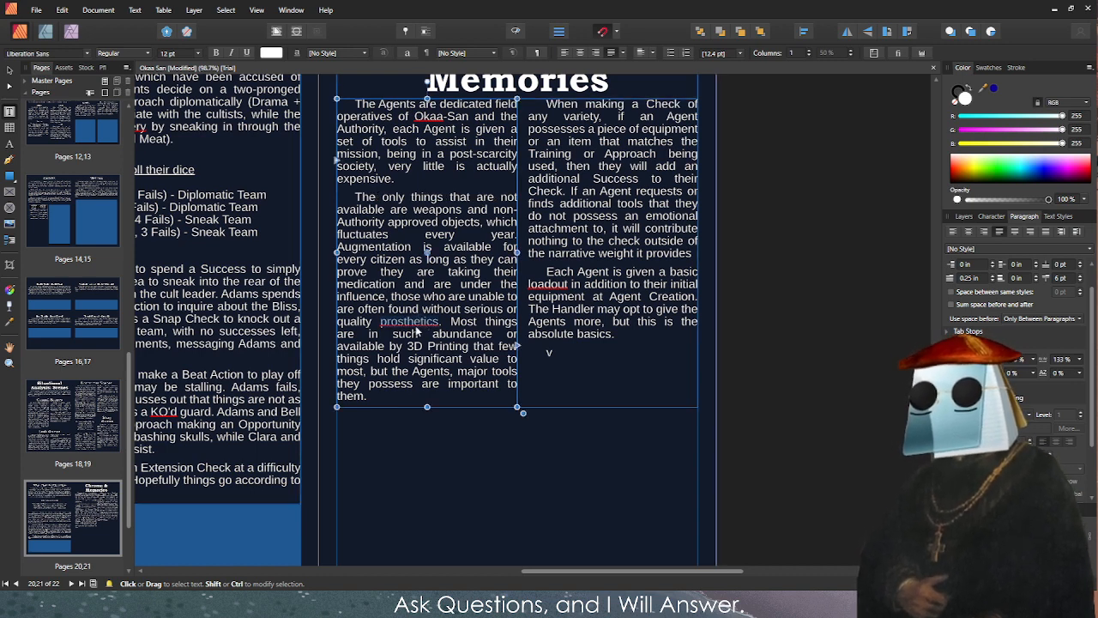
Delete the stray "v" line after "absolute basics." in the right column.
{"action": "left_click", "coordinate": [580, 401]}
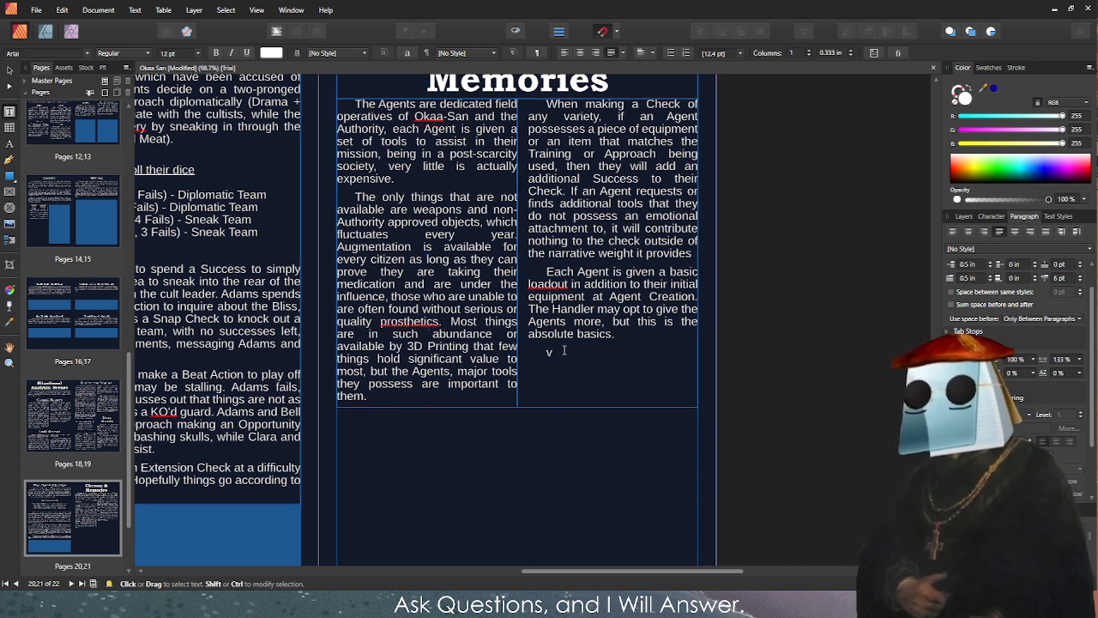
{"action": "key", "text": "BackSpace"}
{"action": "key", "text": "BackSpace"}
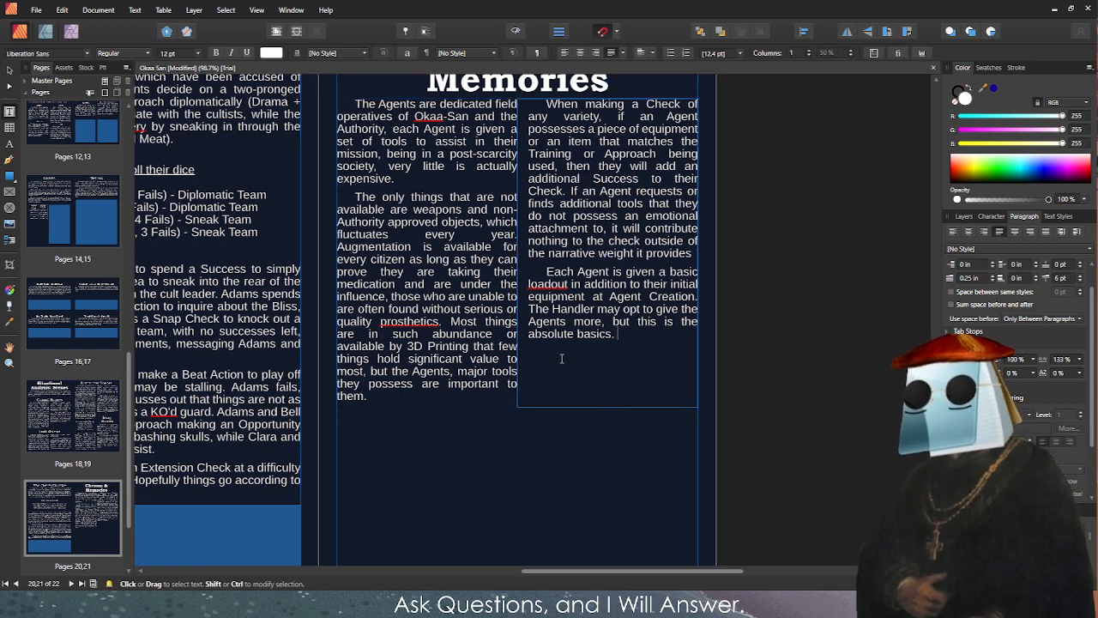
{"action": "key", "text": "Escape"}
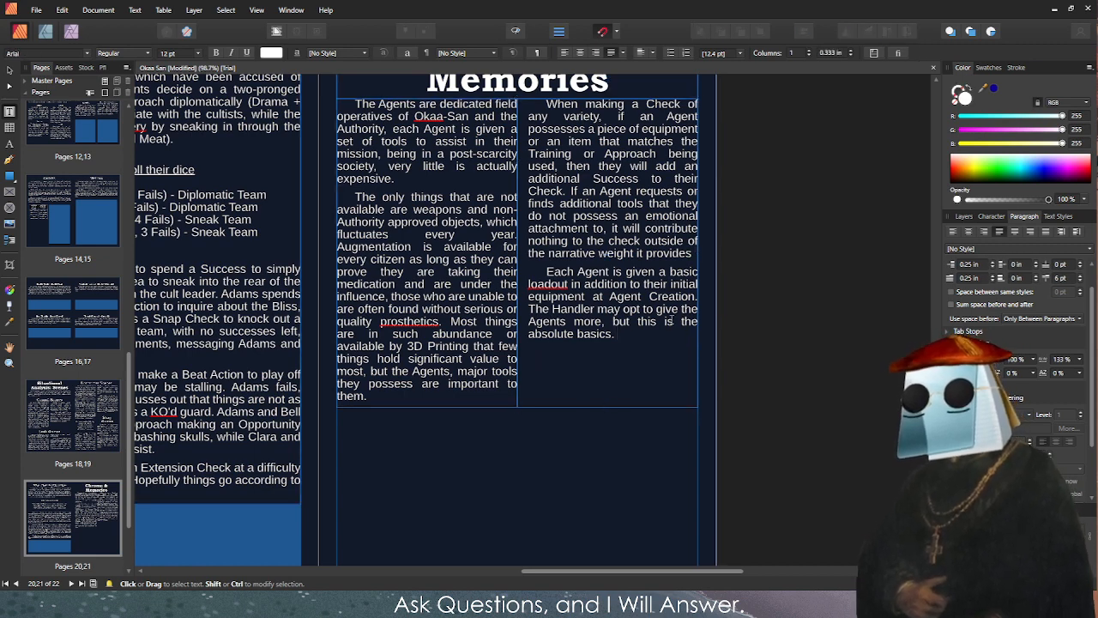
{"action": "left_click", "coordinate": [756, 310]}
Split the opening sentence after "Authority" by replacing the comma with a full stop and capitalising "Each".
{"action": "scroll", "coordinate": [506, 213], "scroll_direction": "up", "scroll_amount": 2}
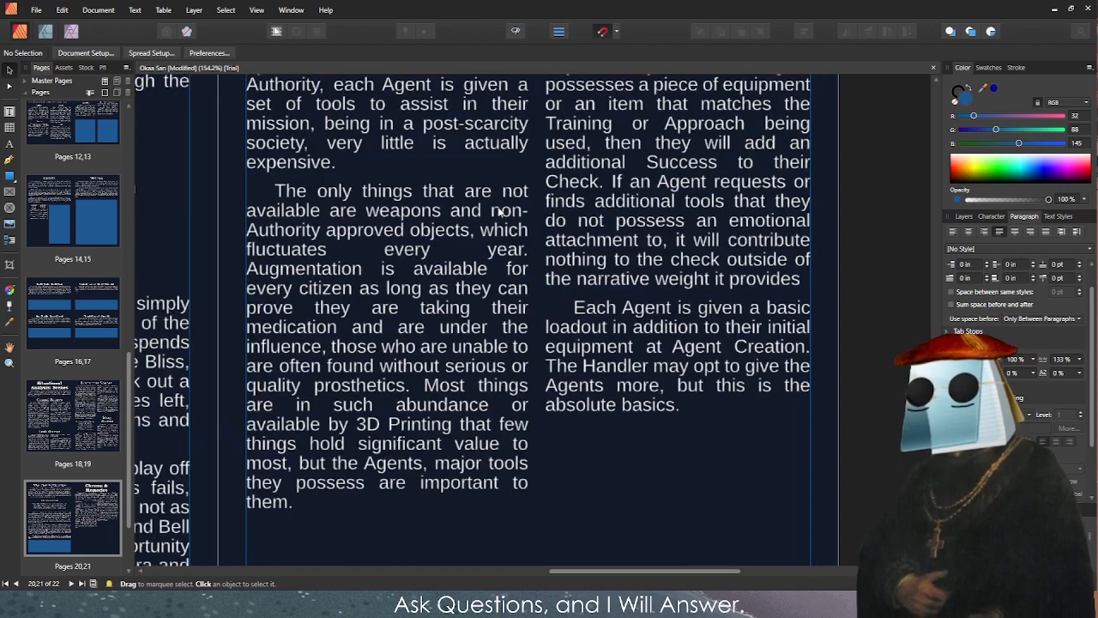
{"action": "scroll", "coordinate": [812, 168], "scroll_direction": "down", "scroll_amount": 2}
{"action": "scroll", "coordinate": [812, 167], "scroll_direction": "up", "scroll_amount": 1}
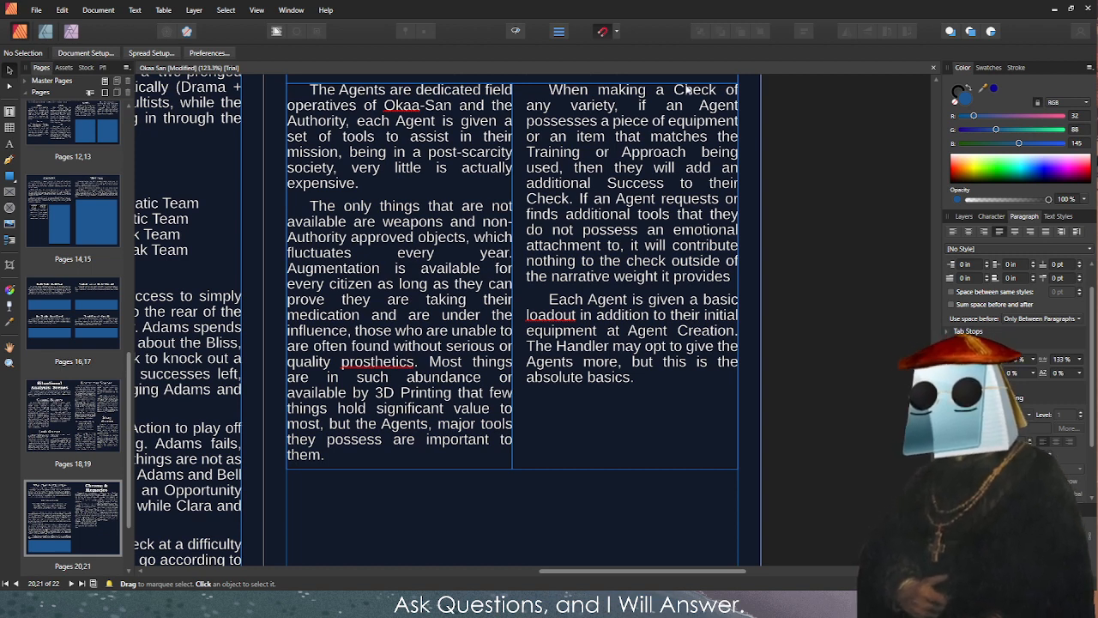
{"action": "double_click", "coordinate": [353, 124]}
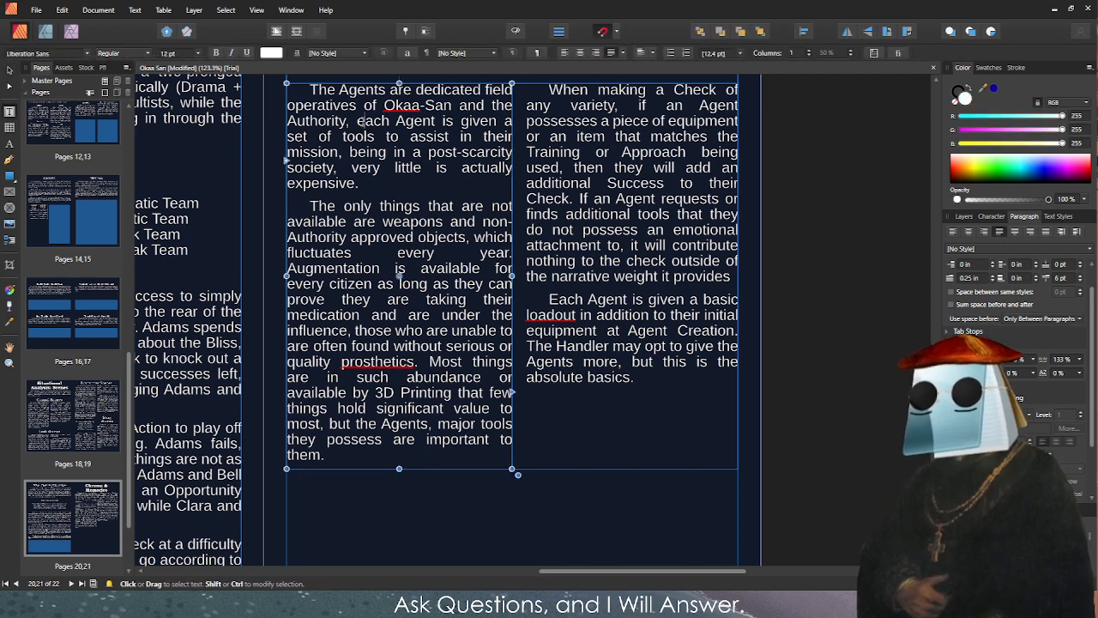
{"action": "key", "text": "BackSpace"}
{"action": "key", "text": "BackSpace"}
{"action": "key", "text": "BackSpace"}
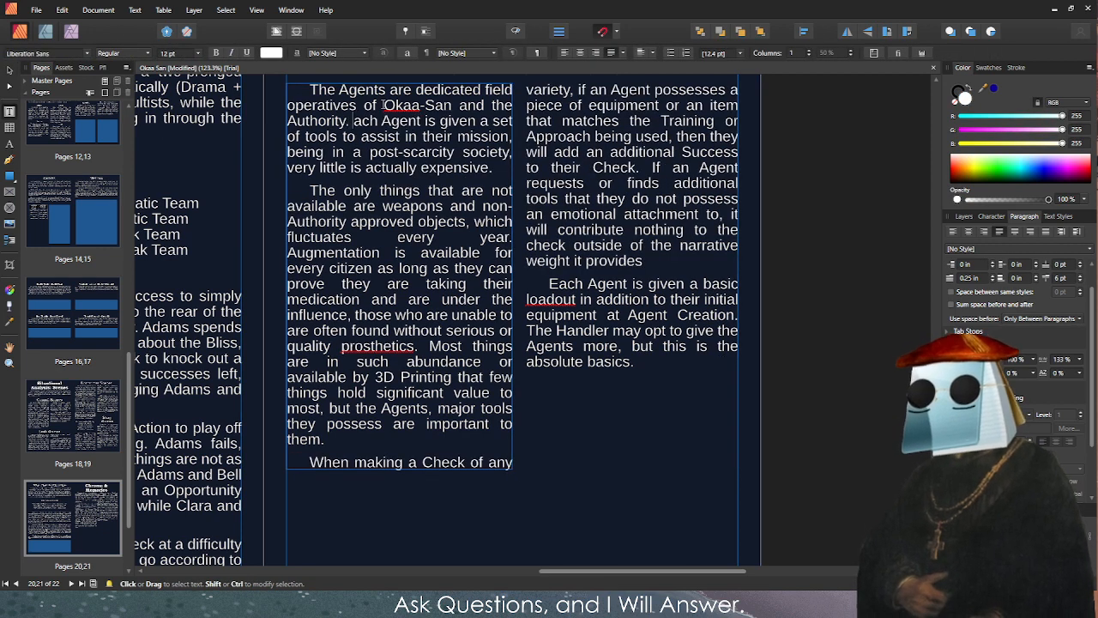
{"action": "type", "text": ". E"}
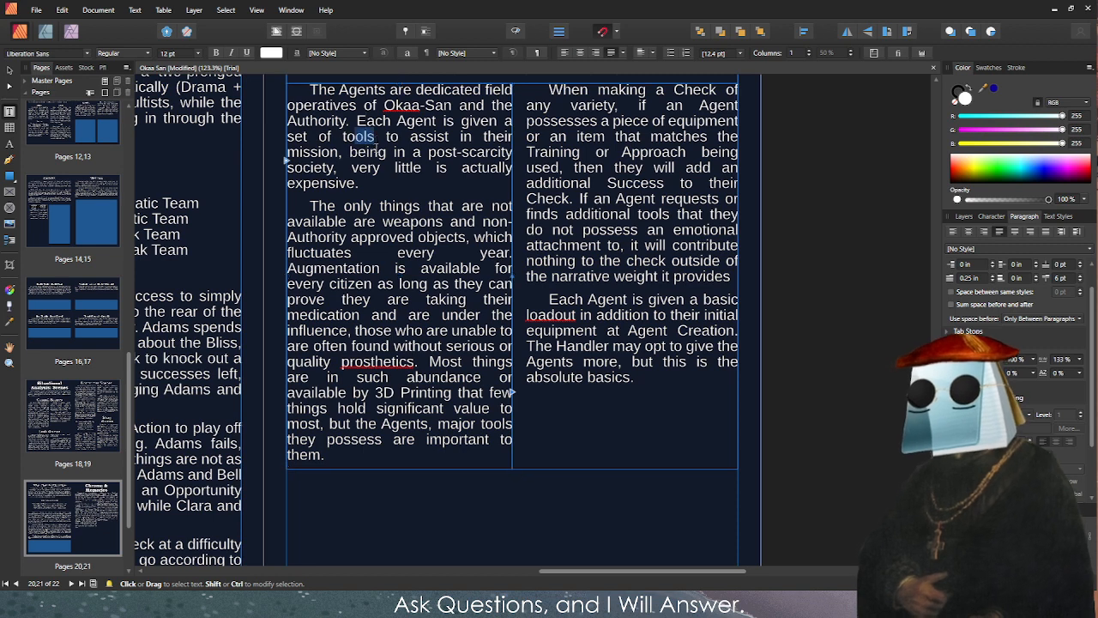
Proofread the left column and replace "every year" after "fluctuates" with "anually".
{"action": "left_click_drag", "start_coordinate": [351, 155], "coordinate": [359, 183]}
{"action": "left_click", "coordinate": [359, 183]}
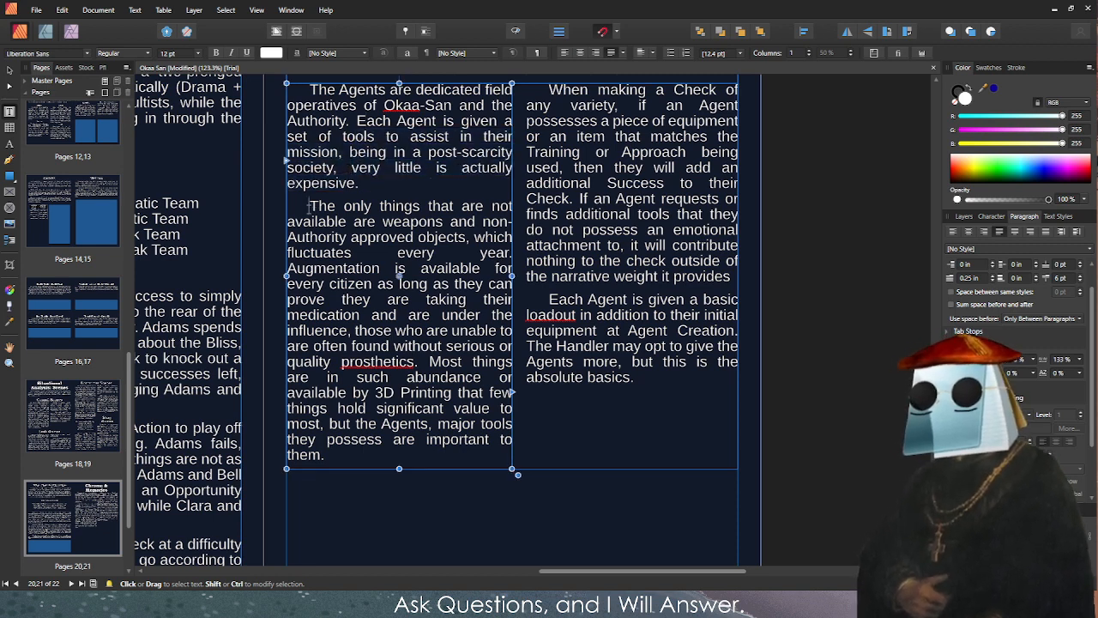
{"action": "left_click_drag", "start_coordinate": [310, 206], "coordinate": [399, 253]}
{"action": "left_click", "coordinate": [347, 236]}
{"action": "left_click", "coordinate": [341, 241]}
{"action": "left_click", "coordinate": [362, 249]}
{"action": "left_click", "coordinate": [400, 254]}
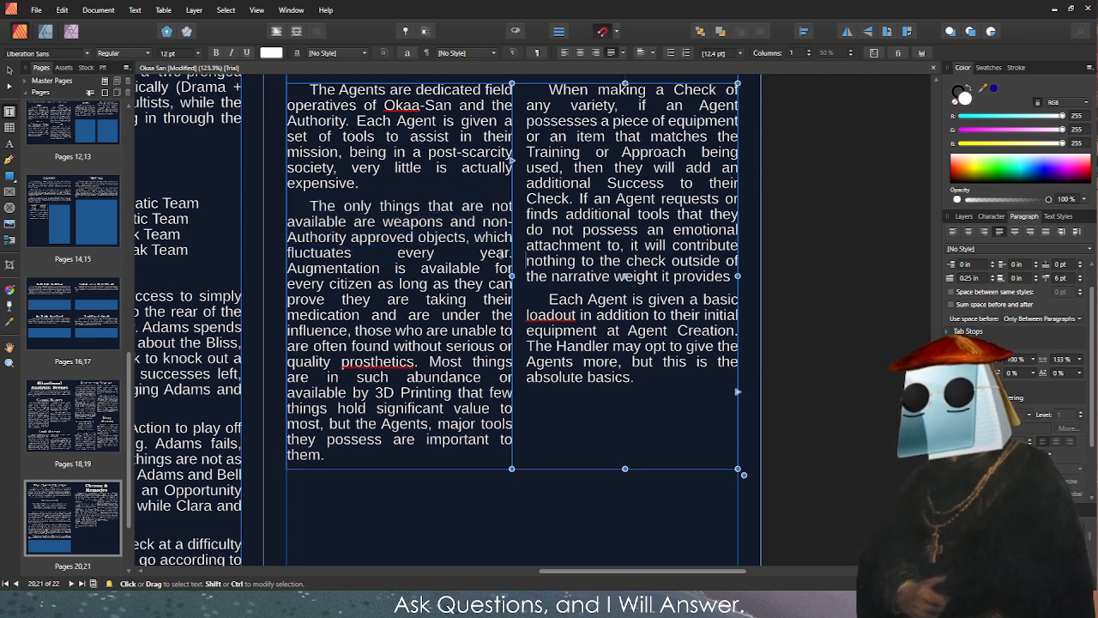
{"action": "double_click", "coordinate": [427, 252]}
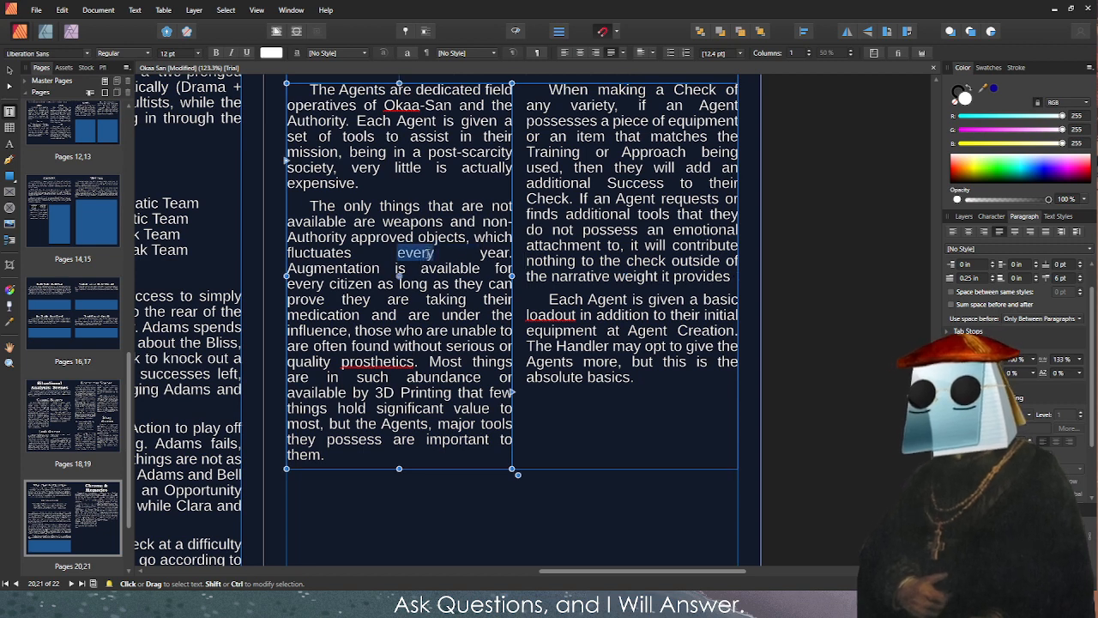
{"action": "key", "text": "Delete"}
{"action": "key", "text": "Delete"}
{"action": "key", "text": "Delete"}
{"action": "key", "text": "Delete"}
{"action": "key", "text": "Delete"}
{"action": "key", "text": "Delete"}
{"action": "key", "text": "BackSpace"}
{"action": "key", "text": "BackSpace"}
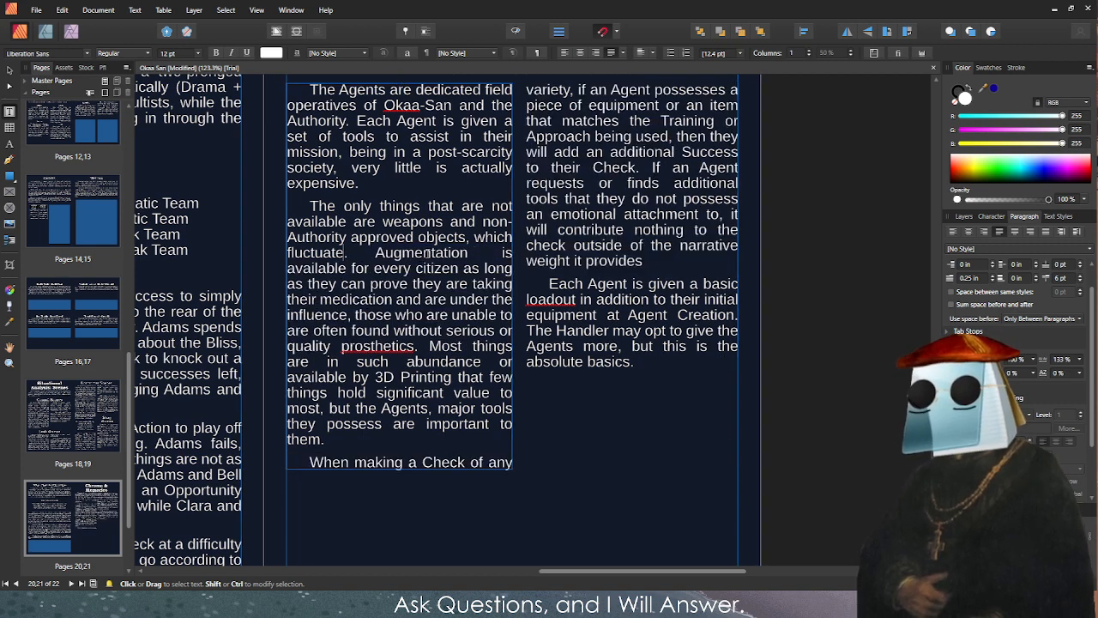
{"action": "type", "text": "s anually"}
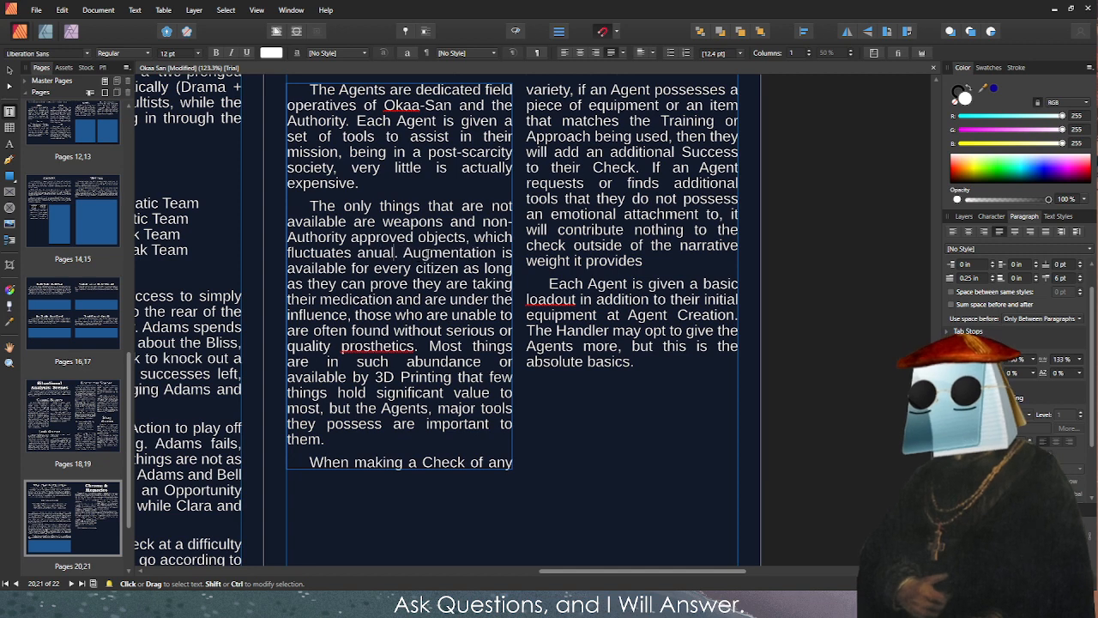
{"action": "key", "text": "Escape"}
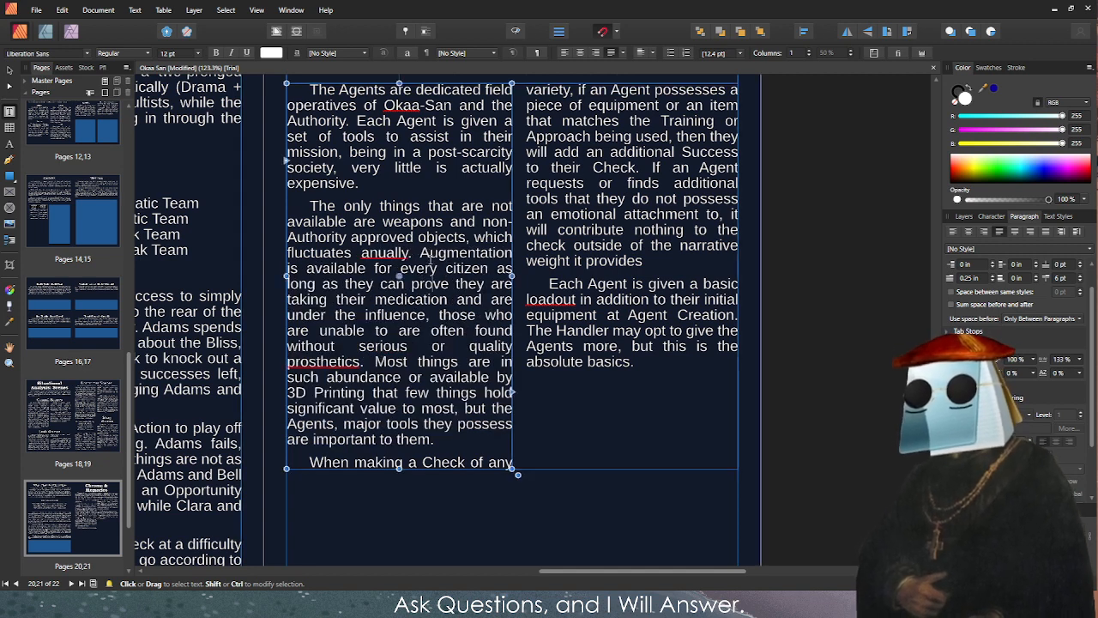
Correct the spelling of the word after "fluctuates" to "annually".
{"action": "double_click", "coordinate": [372, 253]}
{"action": "type", "text": "anally"}
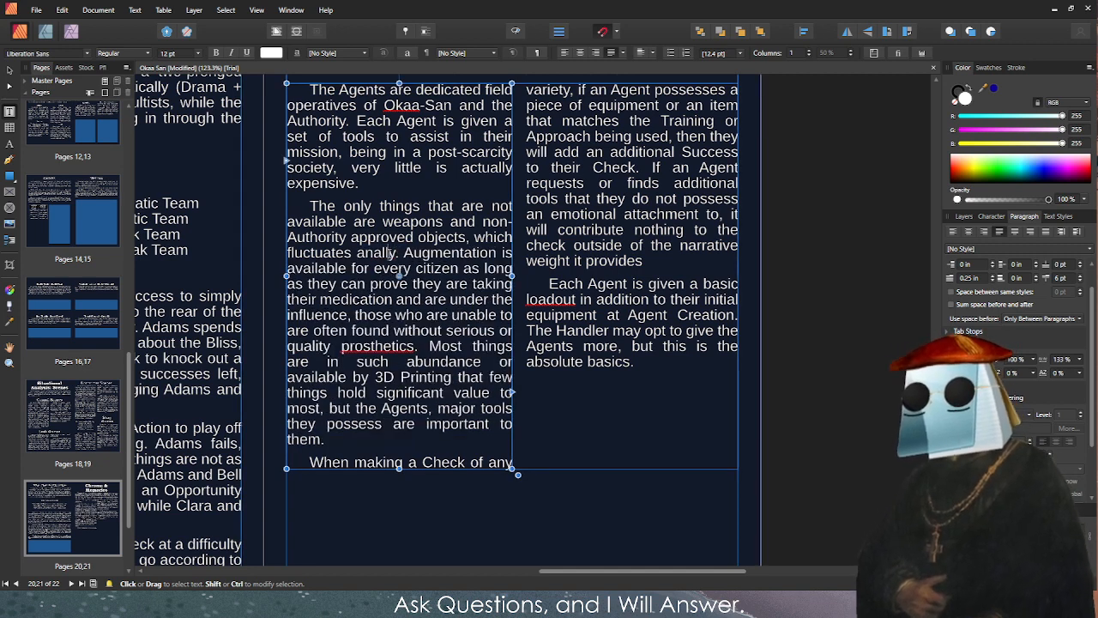
{"action": "double_click", "coordinate": [376, 253]}
{"action": "type", "text": "annually"}
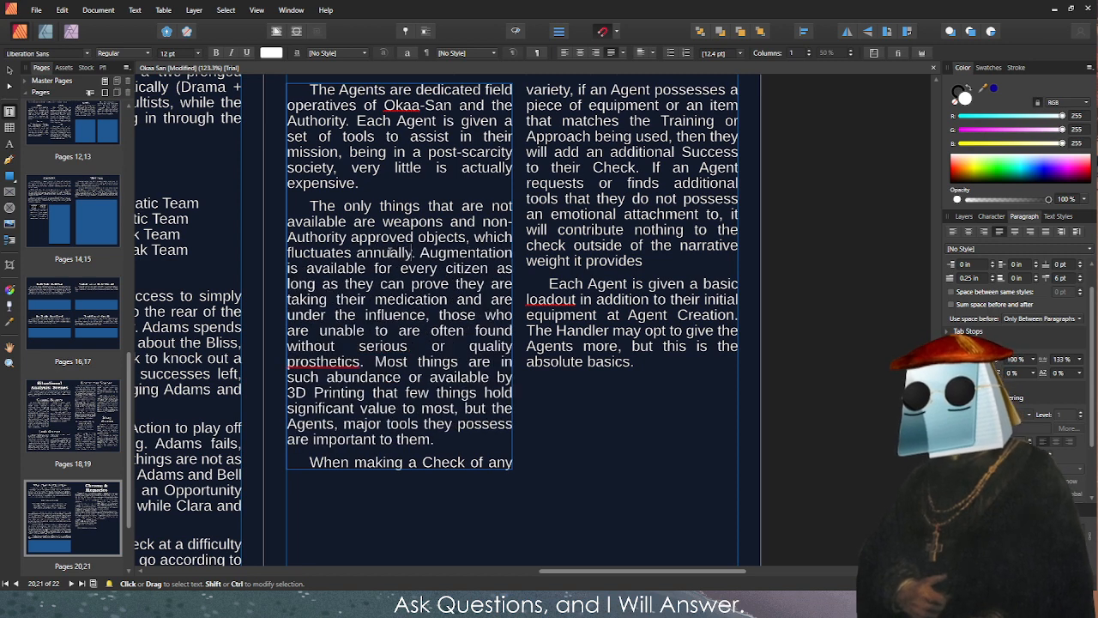
{"action": "key", "text": "Escape"}
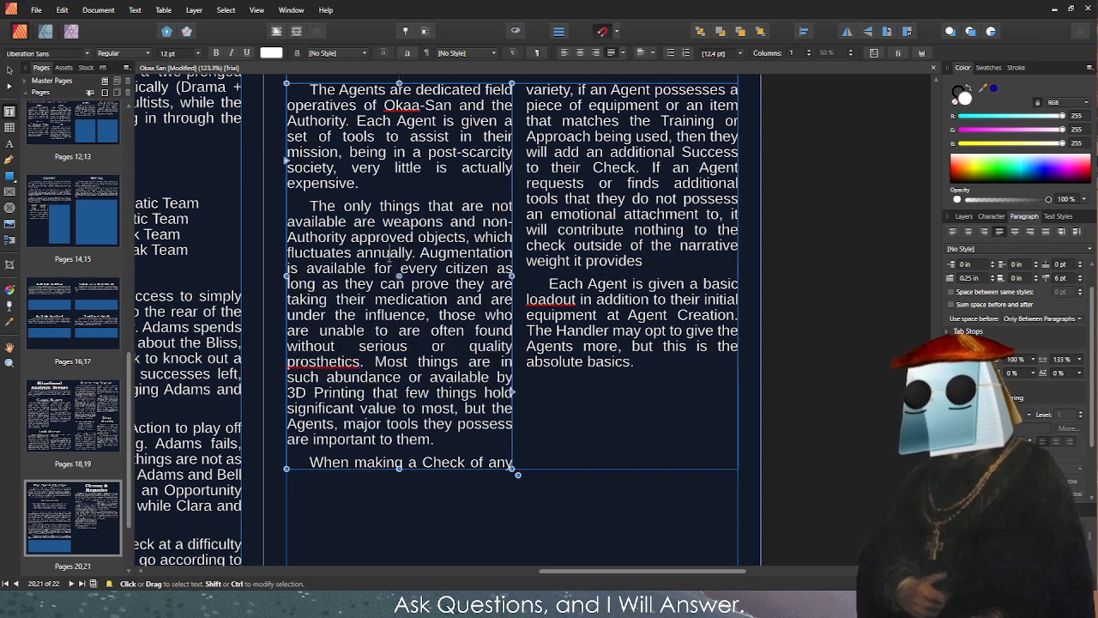
Proofread the rest of the second paragraph and inset the left column's text from its frame's inner edge to widen the gutter.
{"action": "left_click_drag", "start_coordinate": [417, 257], "coordinate": [396, 268]}
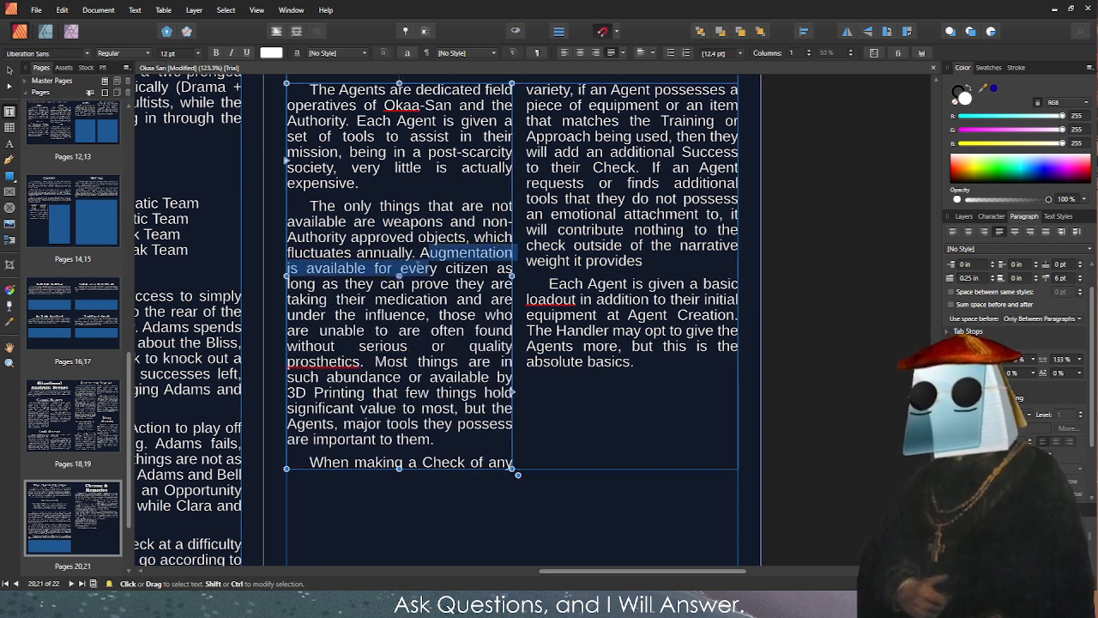
{"action": "left_click", "coordinate": [388, 267]}
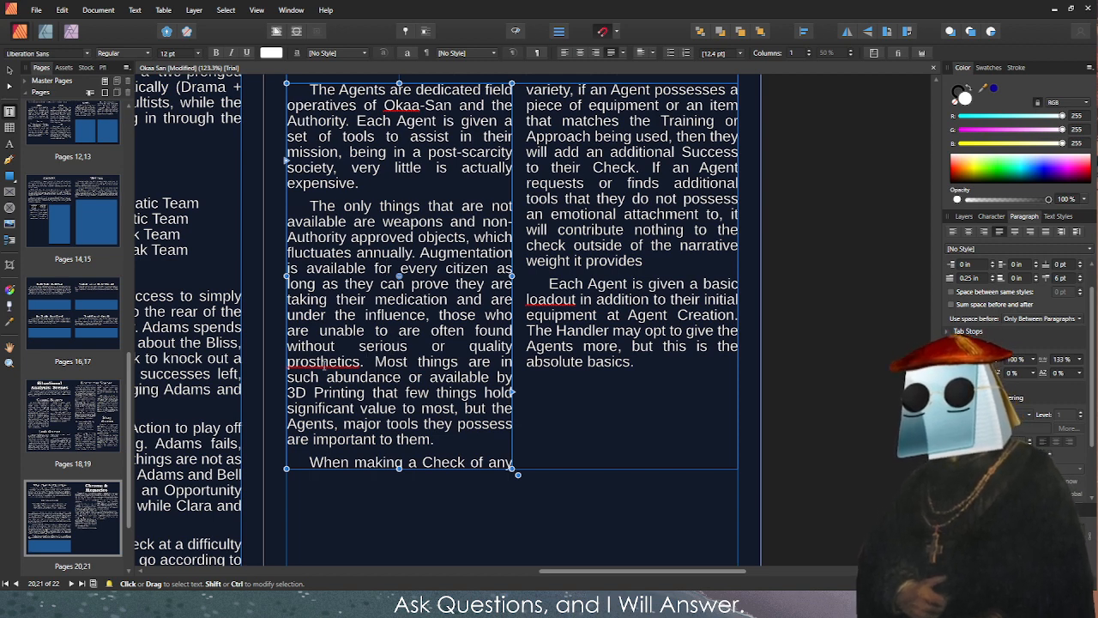
{"action": "left_click_drag", "start_coordinate": [355, 330], "coordinate": [433, 425]}
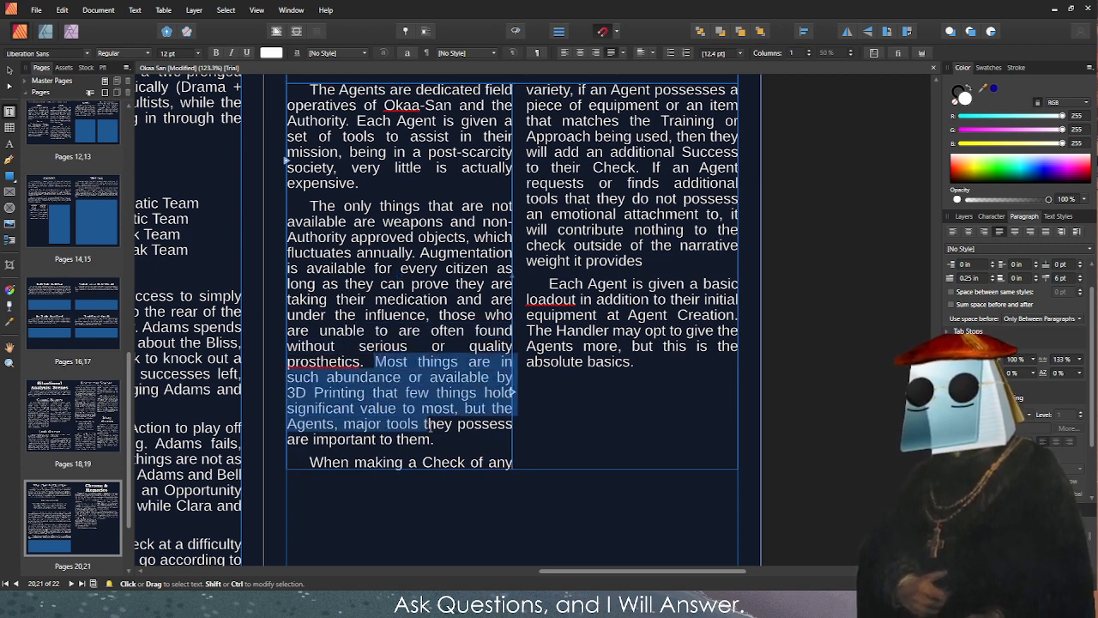
{"action": "key", "text": "Escape"}
{"action": "key", "text": "v"}
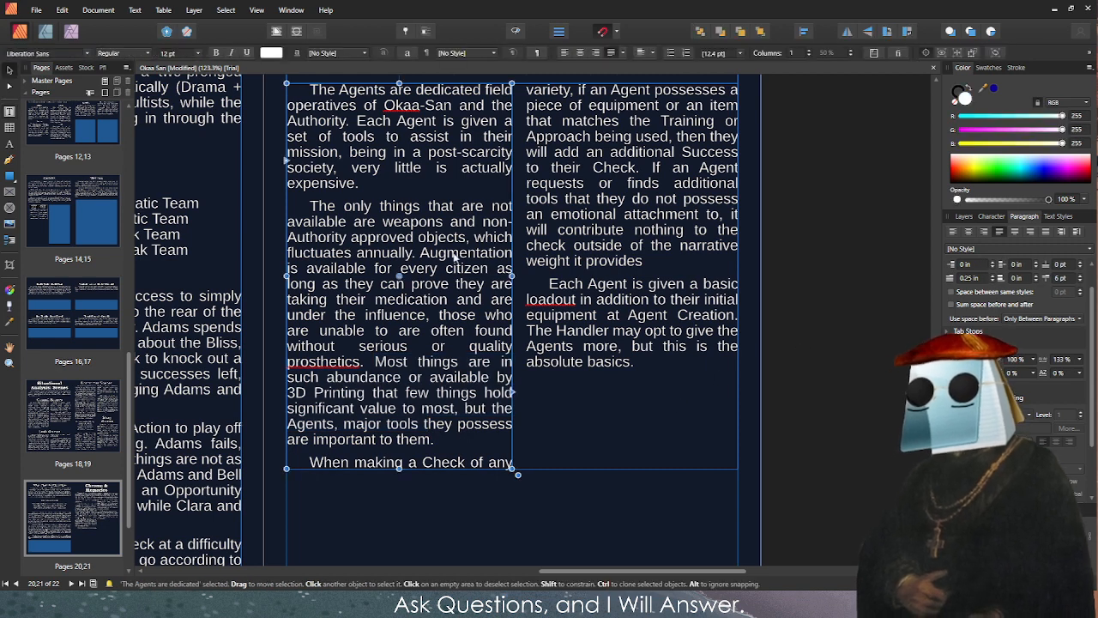
{"action": "mouse_move", "coordinate": [559, 266]}
{"action": "left_mouse_down"}
{"action": "mouse_move", "coordinate": [582, 266]}
{"action": "mouse_move", "coordinate": [559, 265]}
{"action": "left_mouse_up"}
{"action": "left_click", "coordinate": [422, 265]}
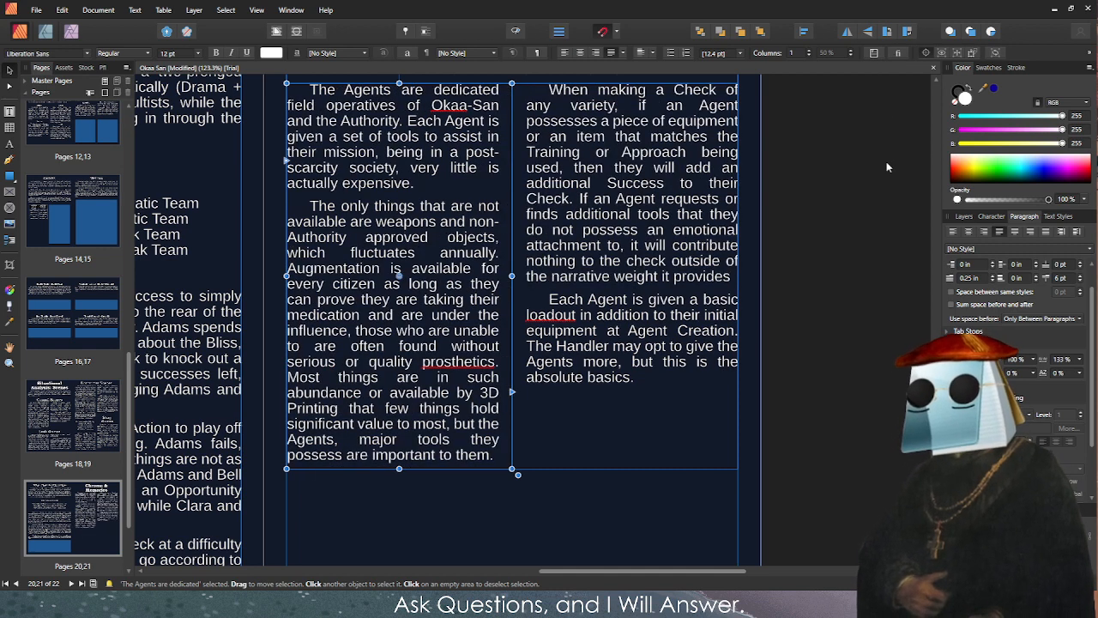
{"action": "left_click", "coordinate": [862, 137]}
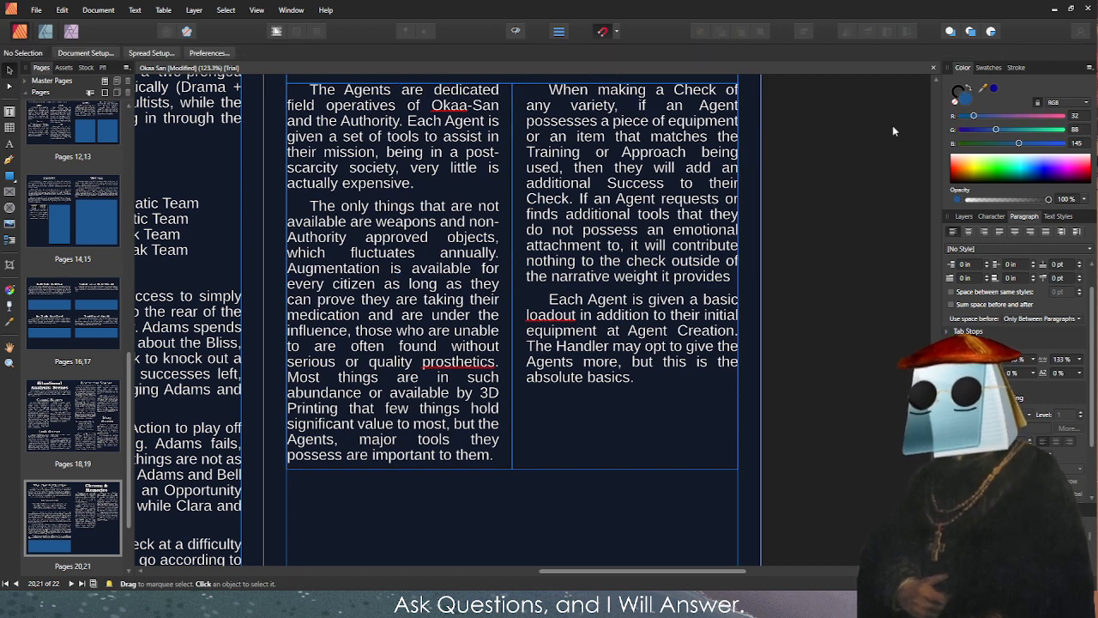
Preview the "Chrome & Memories" page without guides and frame outlines, restore them, and review the whole spread.
{"action": "scroll", "coordinate": [815, 165], "scroll_direction": "up", "scroll_amount": 2}
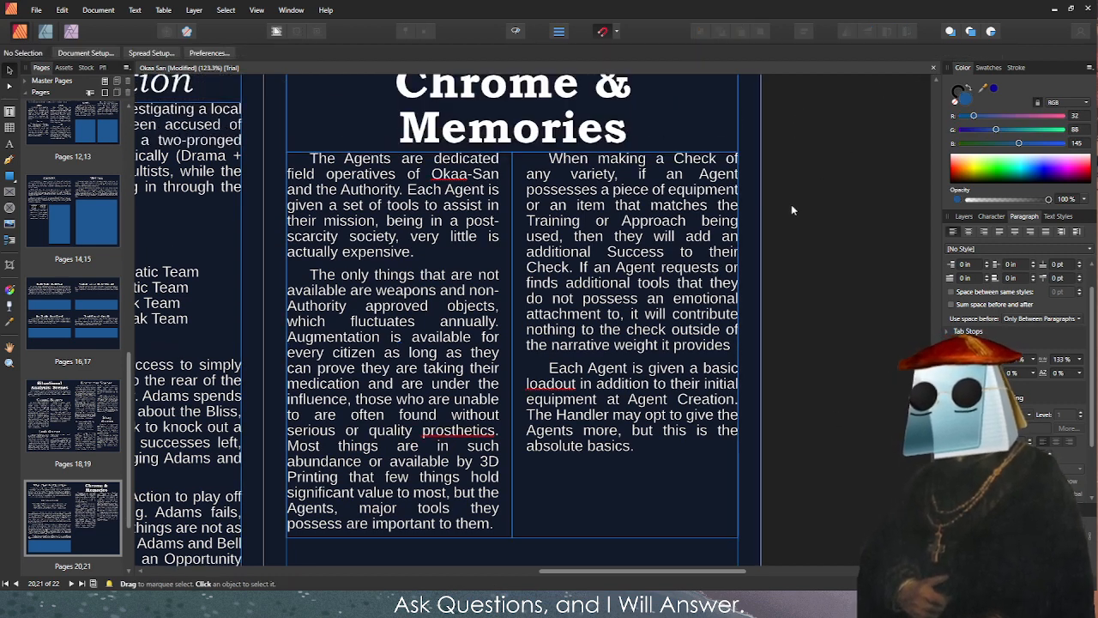
{"action": "left_click", "coordinate": [516, 31]}
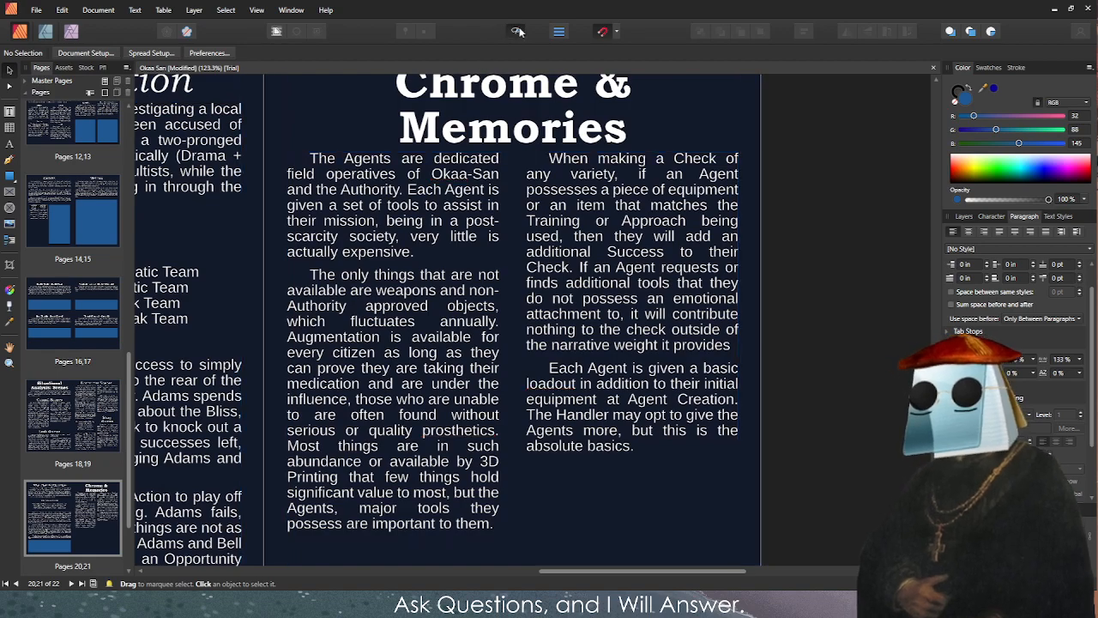
{"action": "left_click", "coordinate": [519, 32]}
{"action": "scroll", "coordinate": [591, 391], "scroll_direction": "down", "scroll_amount": 4}
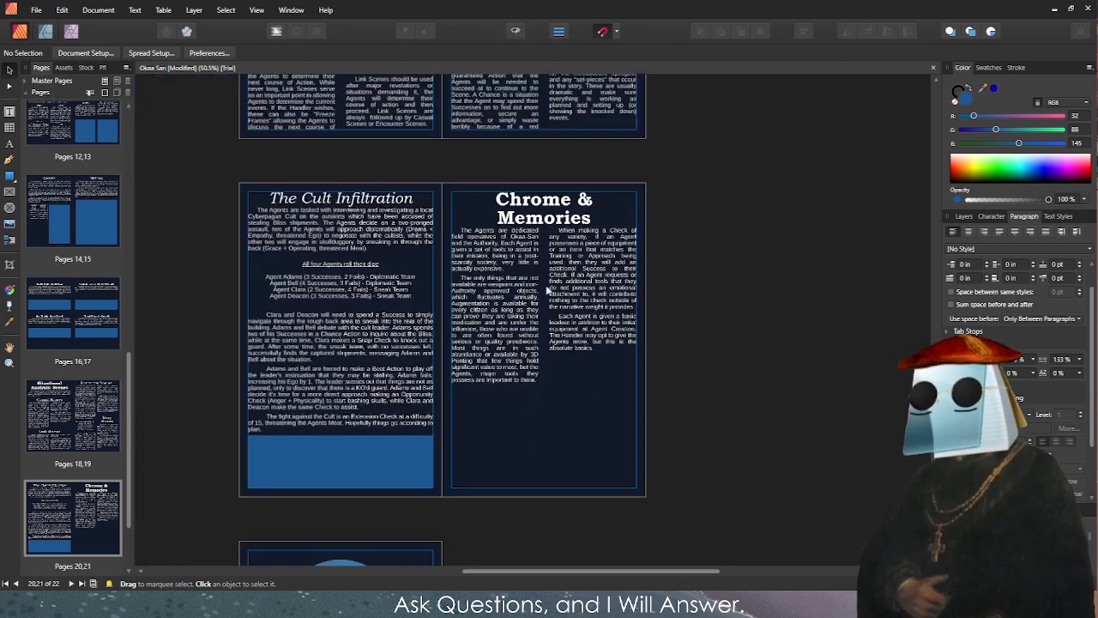
{"action": "scroll", "coordinate": [591, 392], "scroll_direction": "up", "scroll_amount": 2}
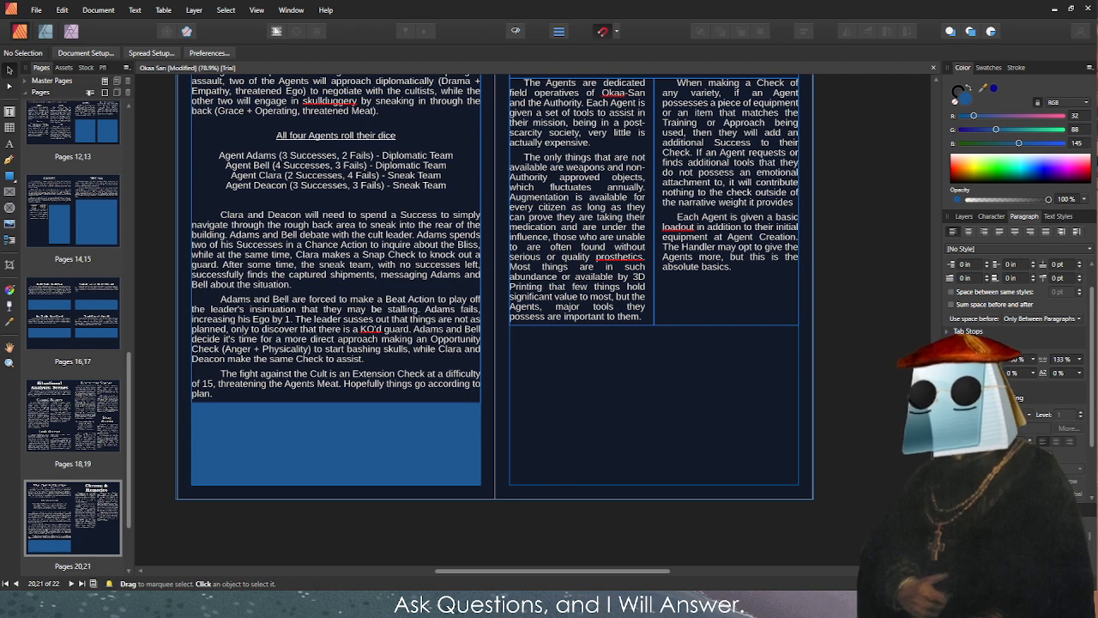
{"action": "key", "text": "t"}
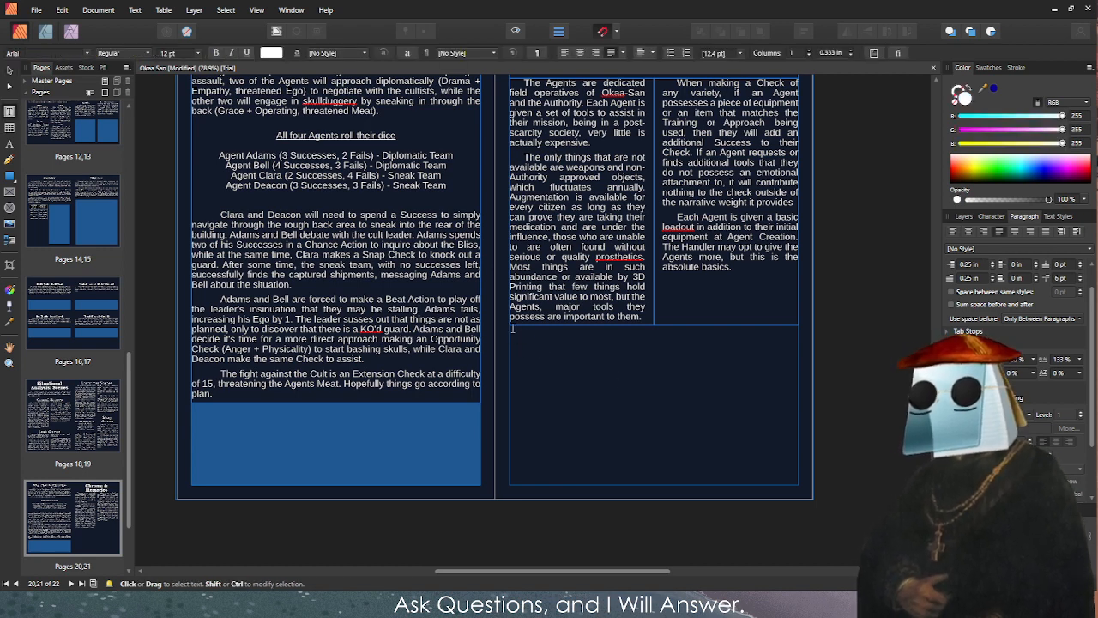
{"action": "left_click_drag", "start_coordinate": [509, 333], "coordinate": [798, 485]}
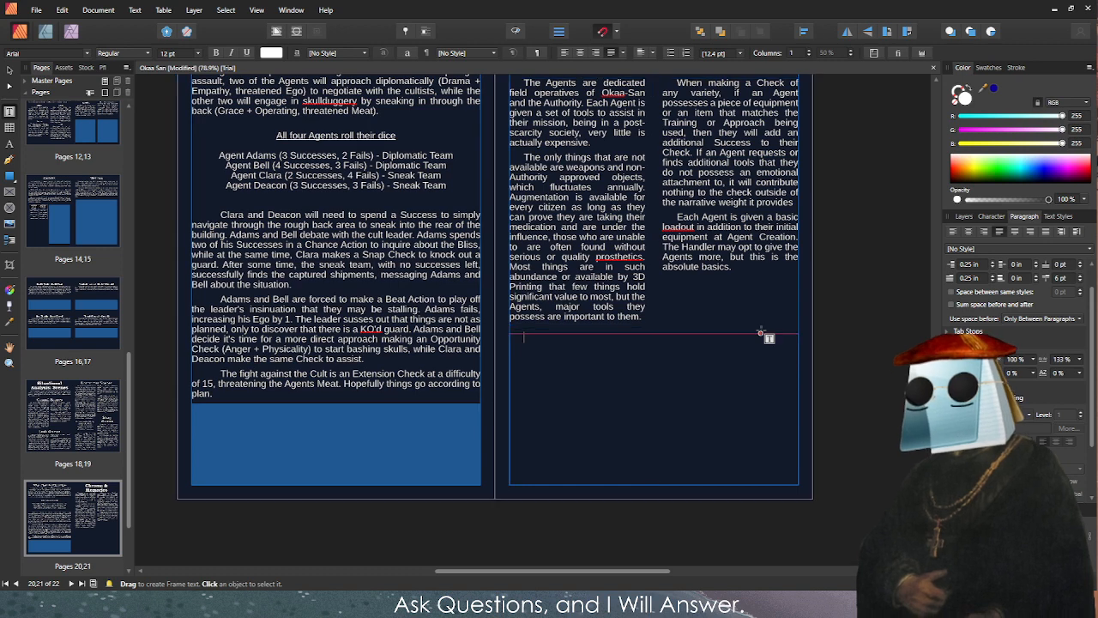
{"action": "left_click", "coordinate": [964, 217]}
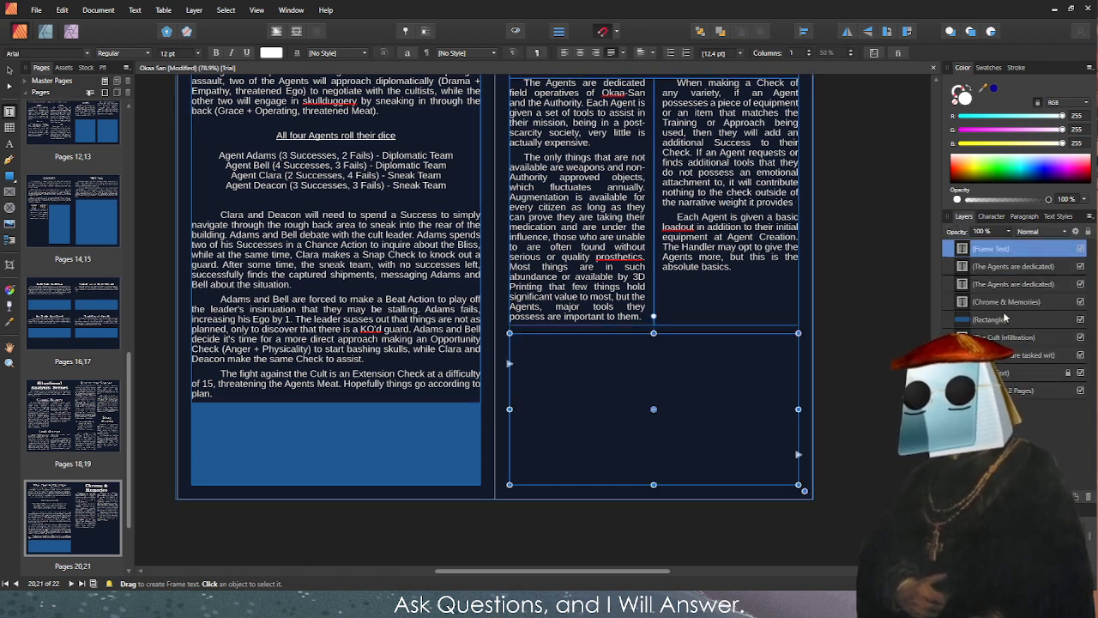
{"action": "key", "text": "Delete"}
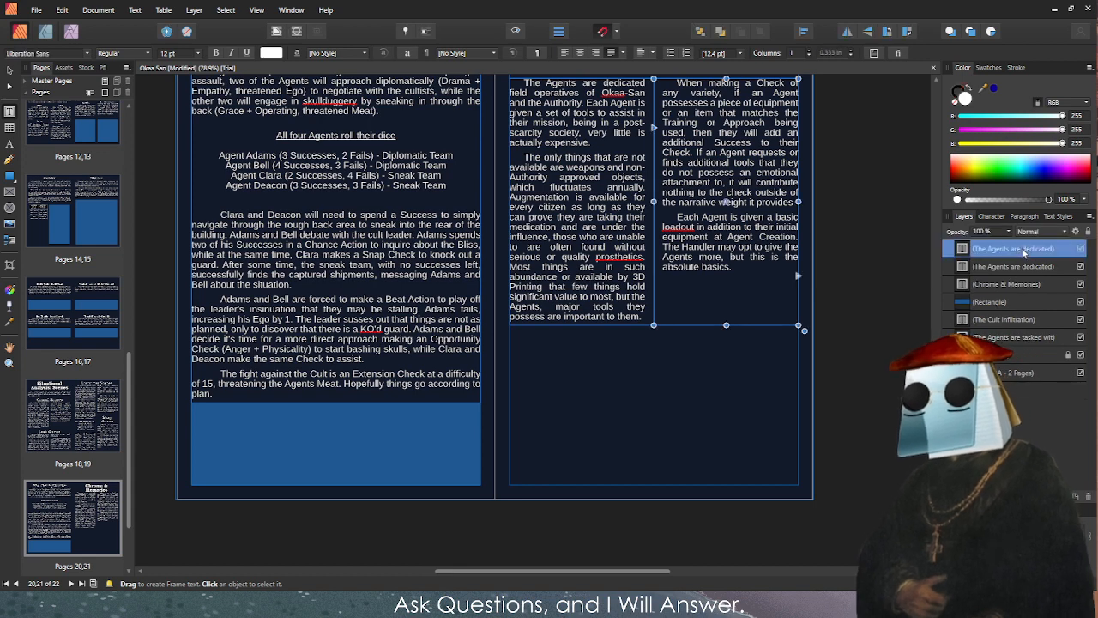
Examine the layers of spread 20,21 one by one to identify which text frame each represents.
{"action": "left_click", "coordinate": [1016, 267]}
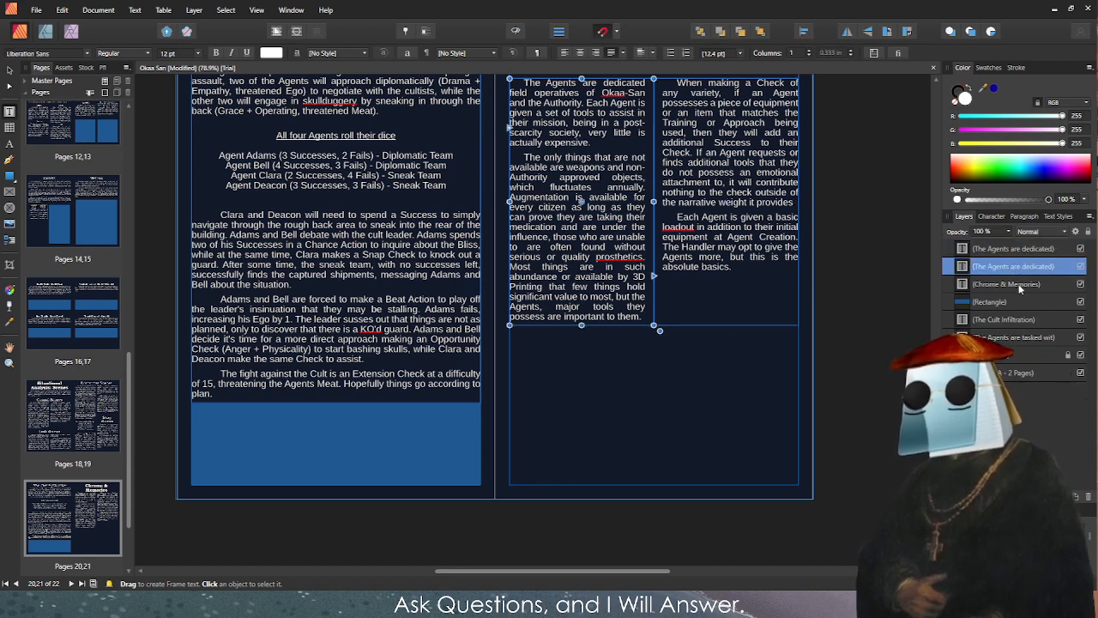
{"action": "left_click", "coordinate": [1017, 285]}
{"action": "left_click", "coordinate": [1011, 318]}
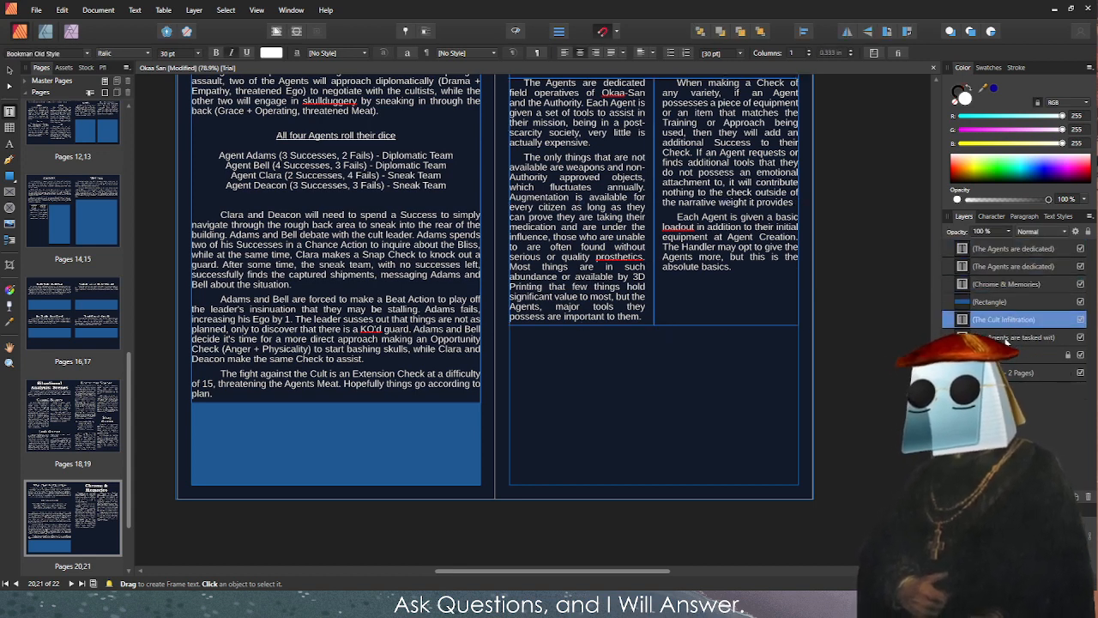
{"action": "left_click", "coordinate": [1008, 338]}
{"action": "scroll", "coordinate": [810, 371], "scroll_direction": "up", "scroll_amount": 2}
{"action": "scroll", "coordinate": [810, 372], "scroll_direction": "up", "scroll_amount": 1}
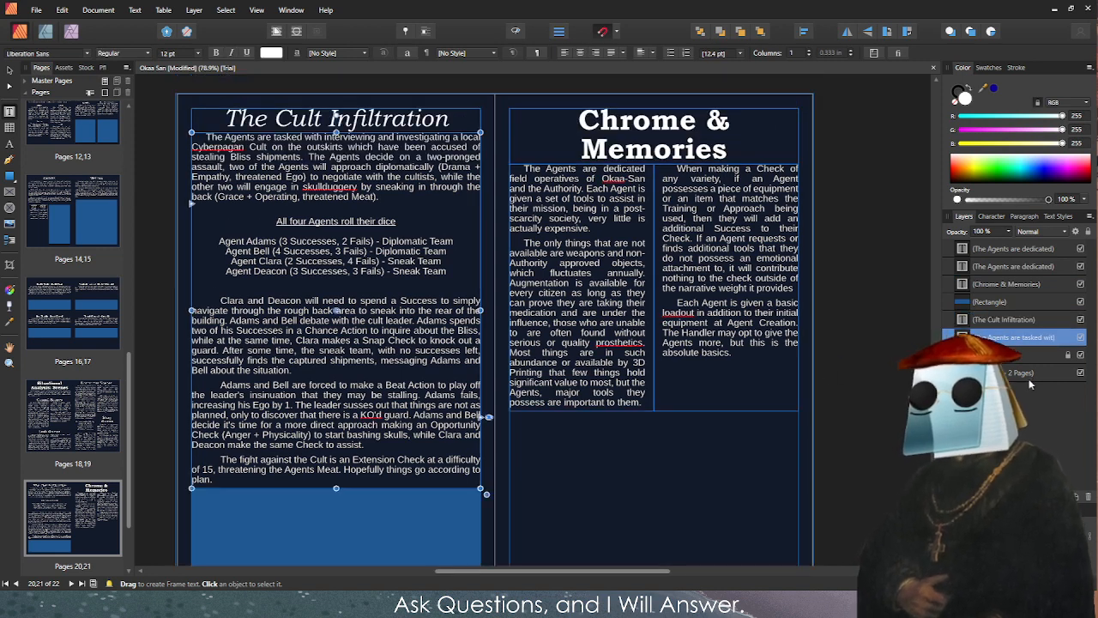
{"action": "scroll", "coordinate": [461, 487], "scroll_direction": "down", "scroll_amount": 1}
{"action": "left_click", "coordinate": [462, 486]}
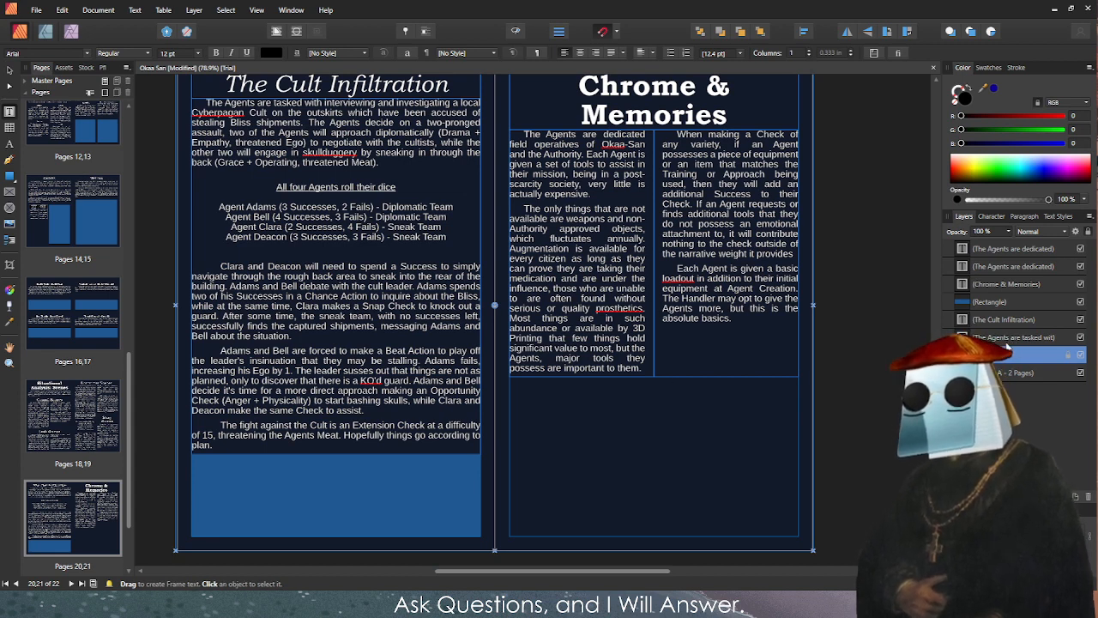
{"action": "left_click", "coordinate": [1006, 342]}
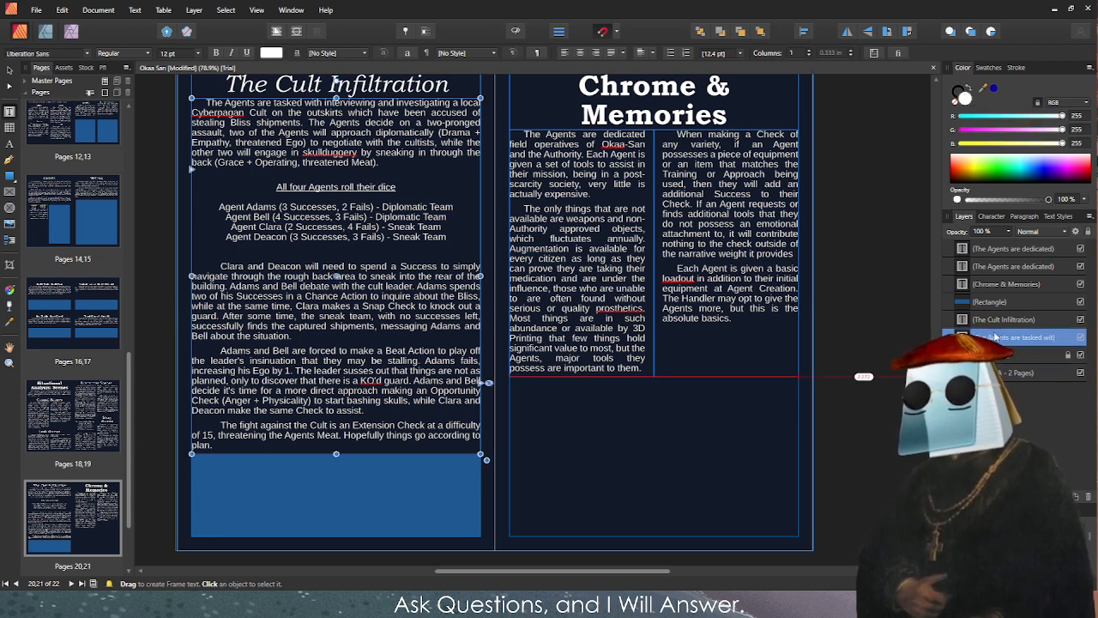
{"action": "left_click", "coordinate": [1010, 266]}
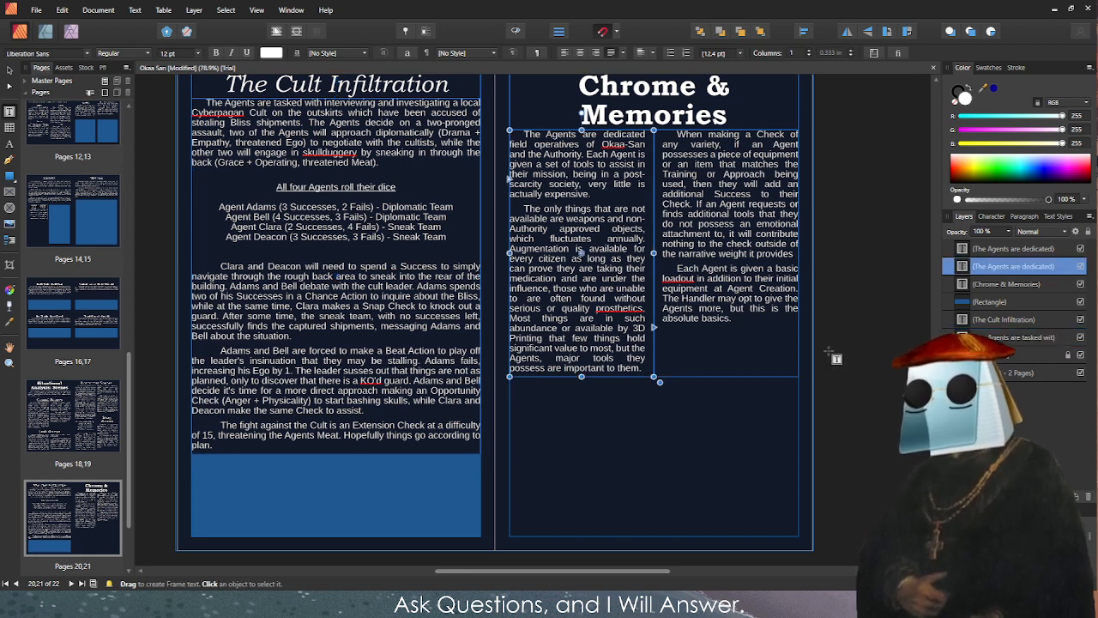
Paste the equipment list's text frame onto the spread and move it directly below the two "Chrome & Memories" intro columns.
{"action": "left_click", "coordinate": [841, 295]}
{"action": "key", "text": "ctrl+v"}
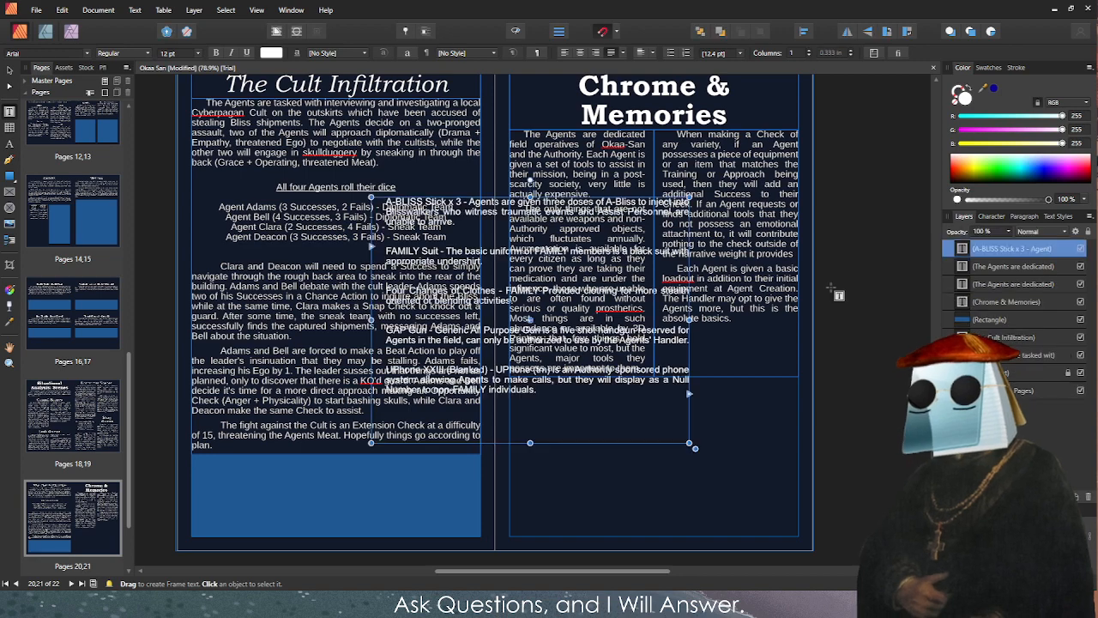
{"action": "left_click_drag", "start_coordinate": [523, 258], "coordinate": [662, 439]}
{"action": "triple_click", "coordinate": [572, 387]}
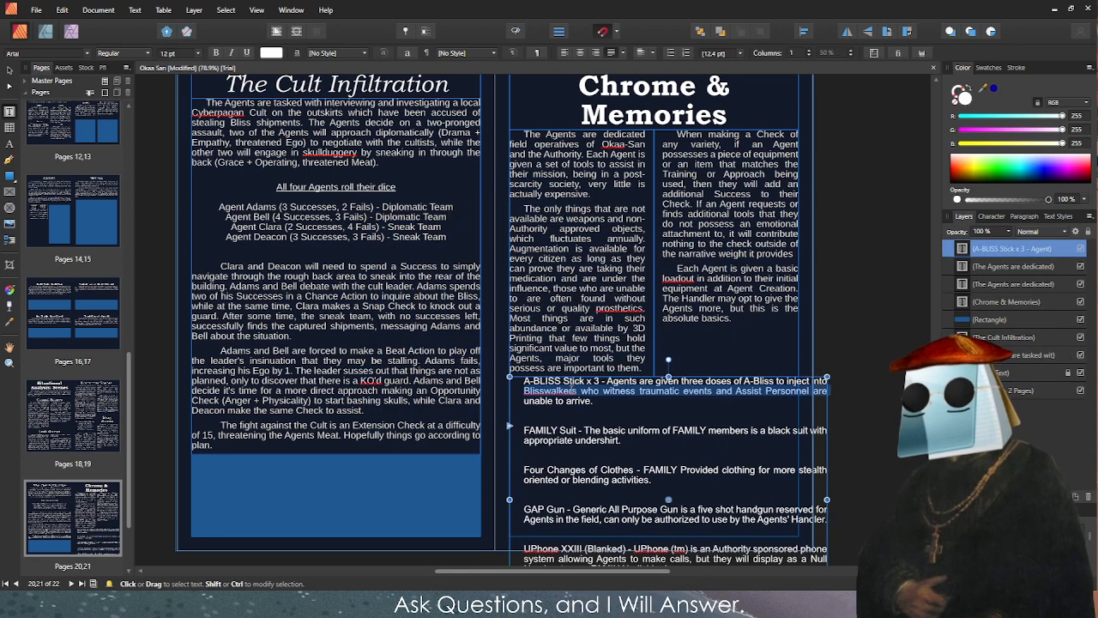
Set the font of the entire pasted equipment list to Liberation Sans.
{"action": "scroll", "coordinate": [557, 384], "scroll_direction": "down", "scroll_amount": 1}
{"action": "scroll", "coordinate": [811, 485], "scroll_direction": "down", "scroll_amount": 2}
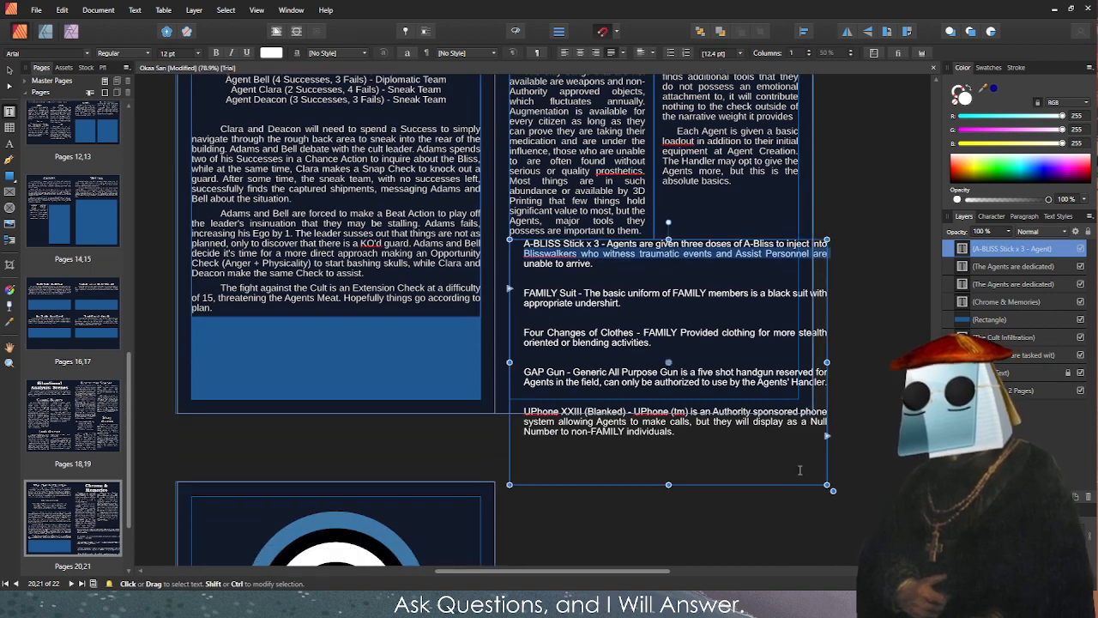
{"action": "key", "text": "ctrl+a"}
{"action": "left_click", "coordinate": [73, 54]}
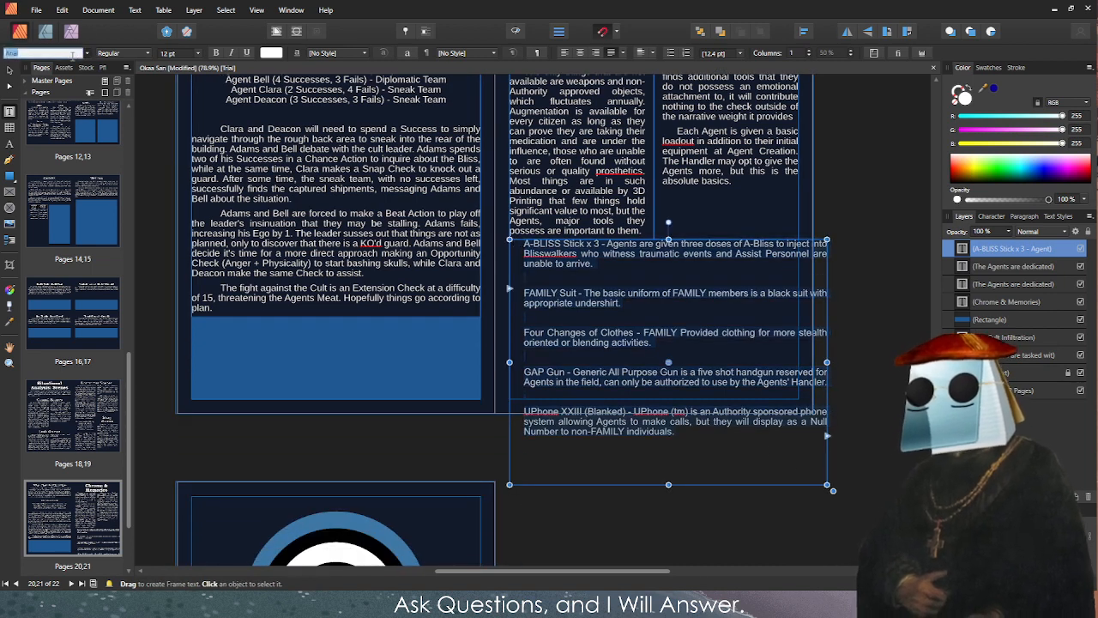
{"action": "key", "text": "BackSpace"}
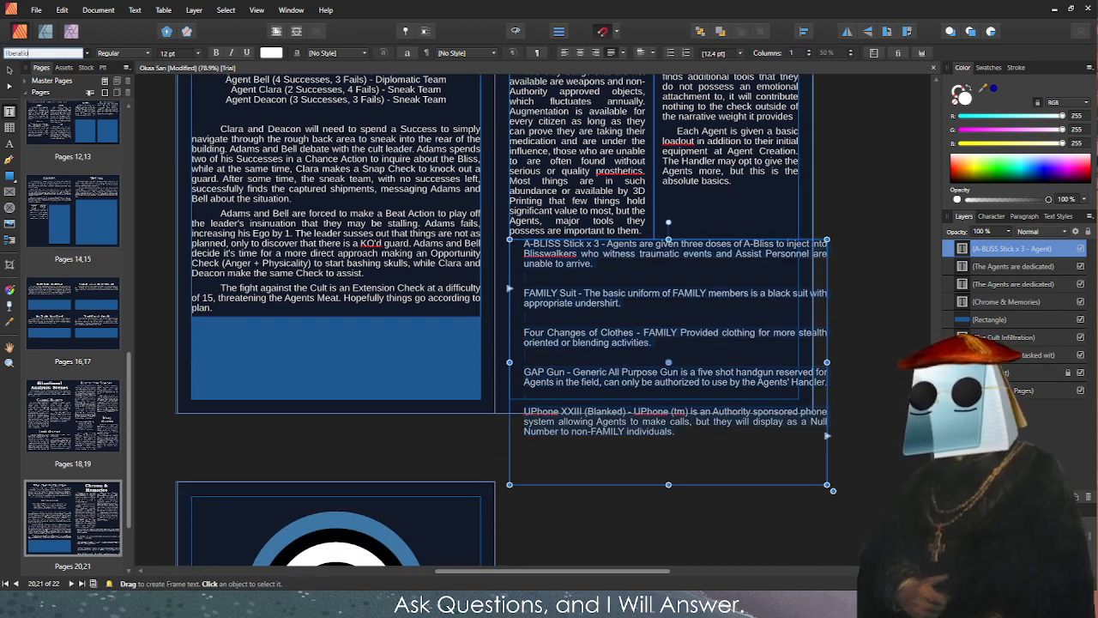
{"action": "key", "text": "Return"}
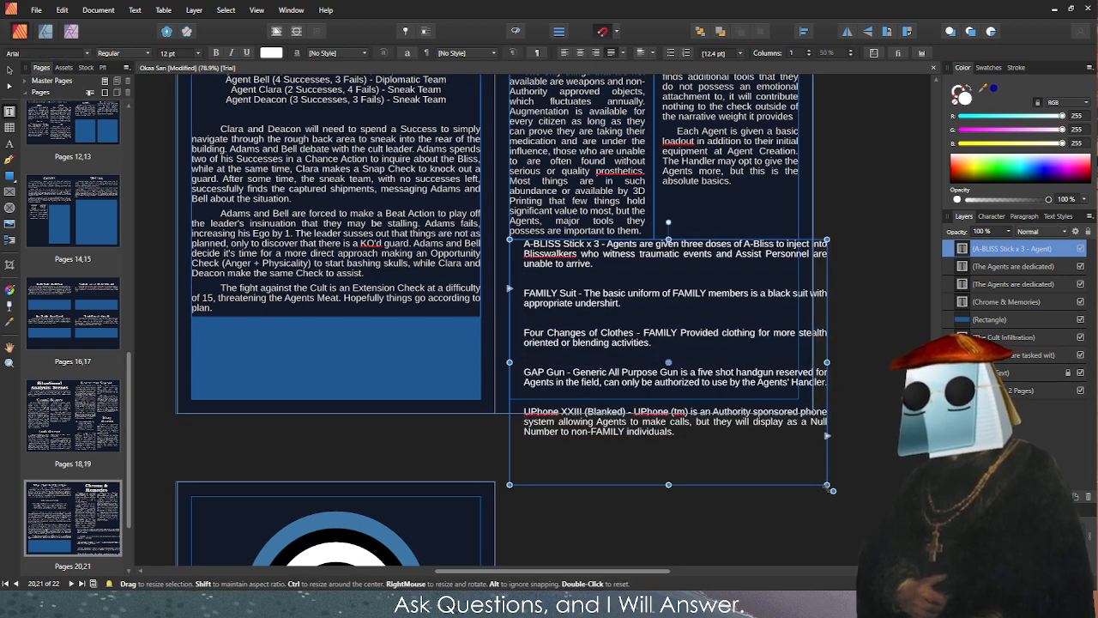
Resize the equipment frame to 5 in wide and about 2.74 in high within the margins, and remove the "A-BLISS Stick x 3" entry's indent.
{"action": "left_click_drag", "start_coordinate": [828, 486], "coordinate": [796, 391]}
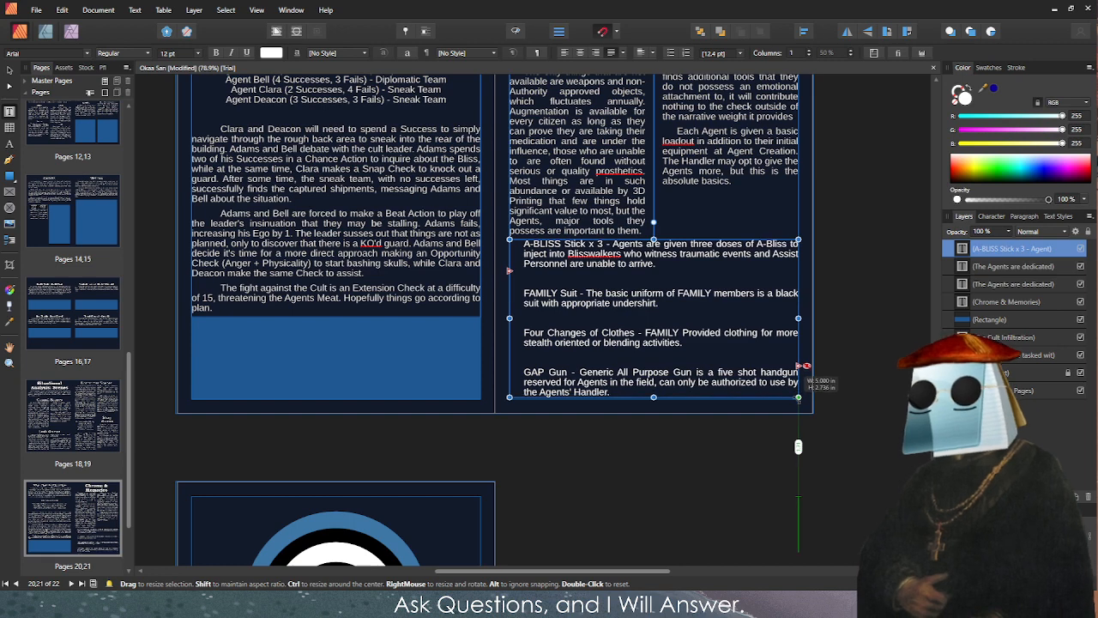
{"action": "left_click", "coordinate": [542, 276]}
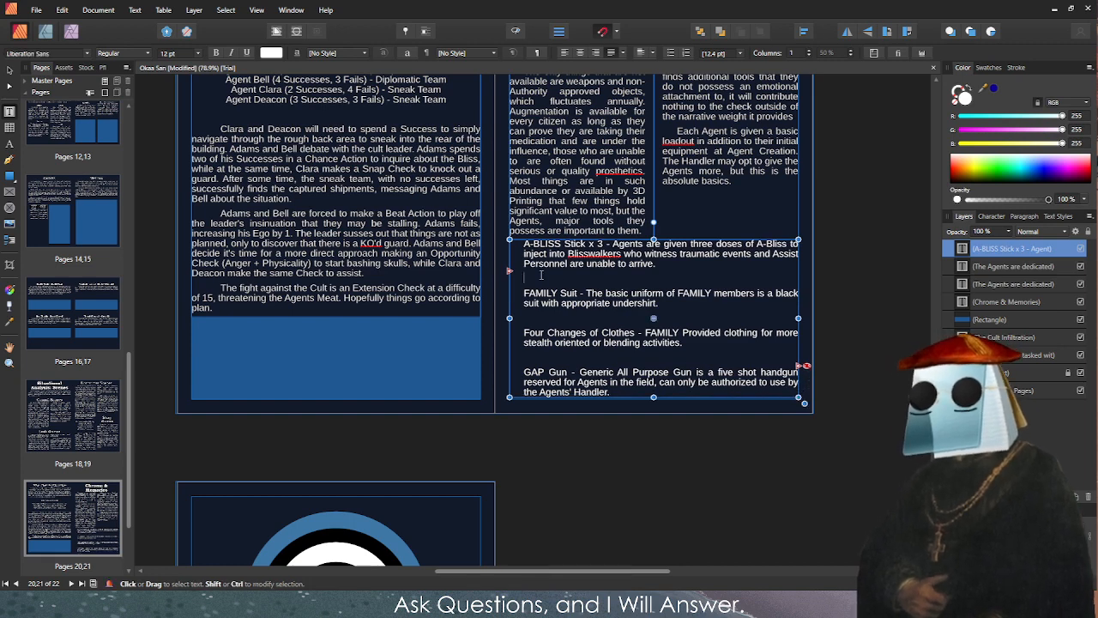
{"action": "scroll", "coordinate": [541, 275], "scroll_direction": "up", "scroll_amount": 1}
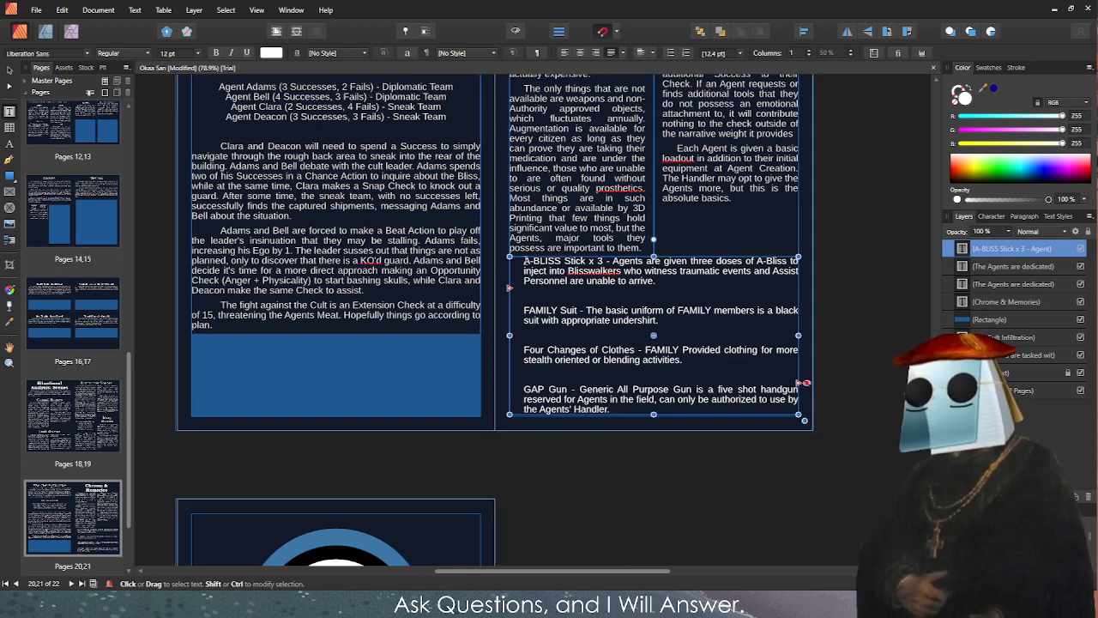
{"action": "left_click_drag", "start_coordinate": [521, 260], "coordinate": [842, 466]}
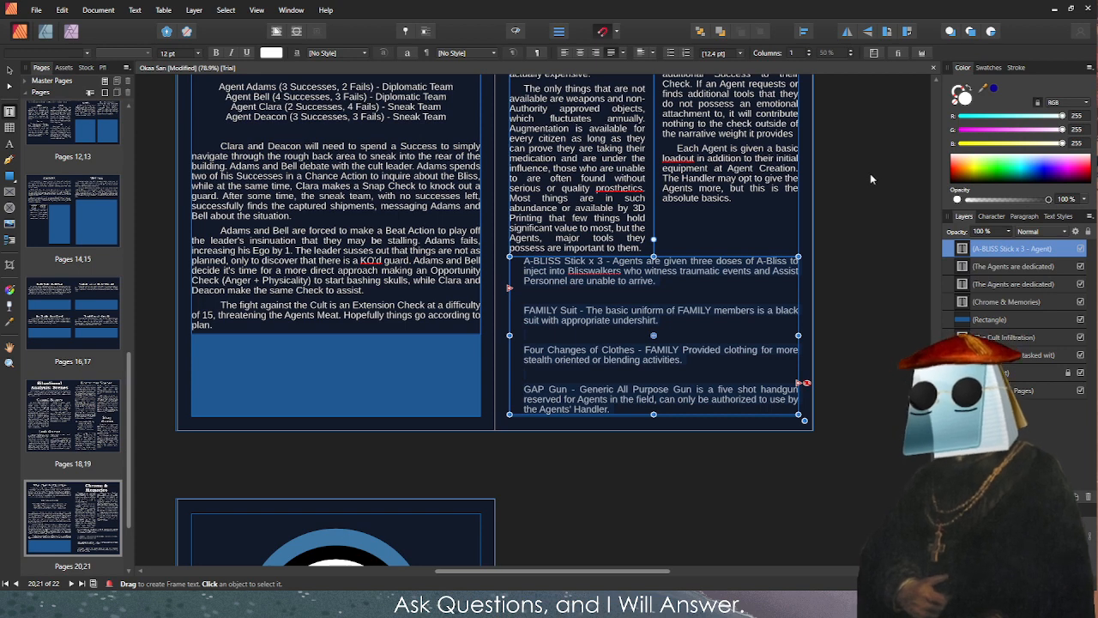
{"action": "left_click", "coordinate": [544, 288]}
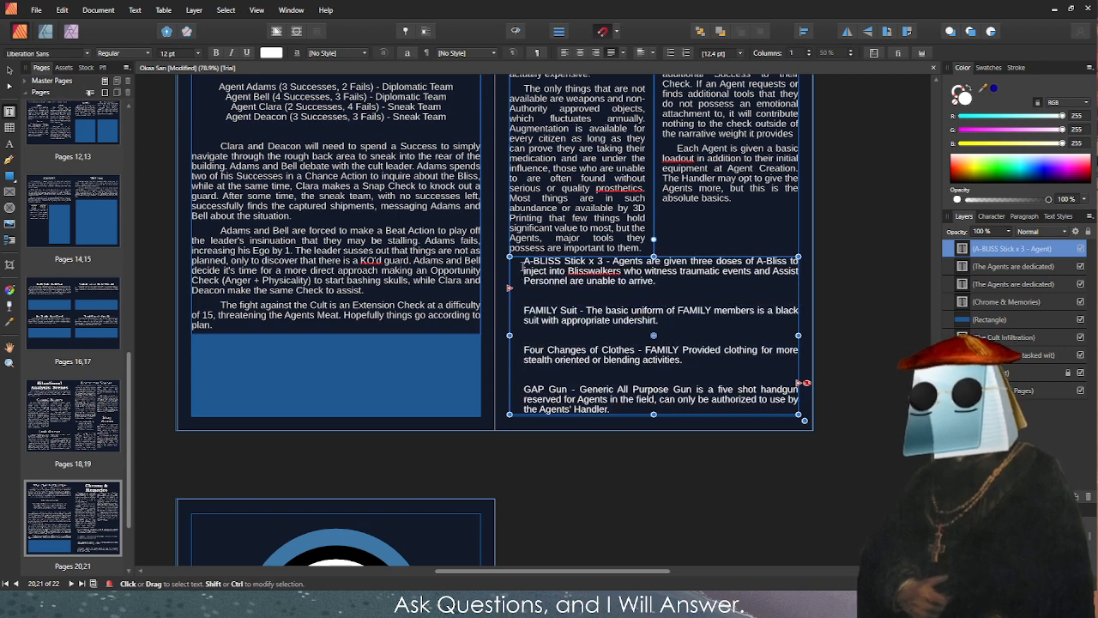
{"action": "key", "text": "BackSpace"}
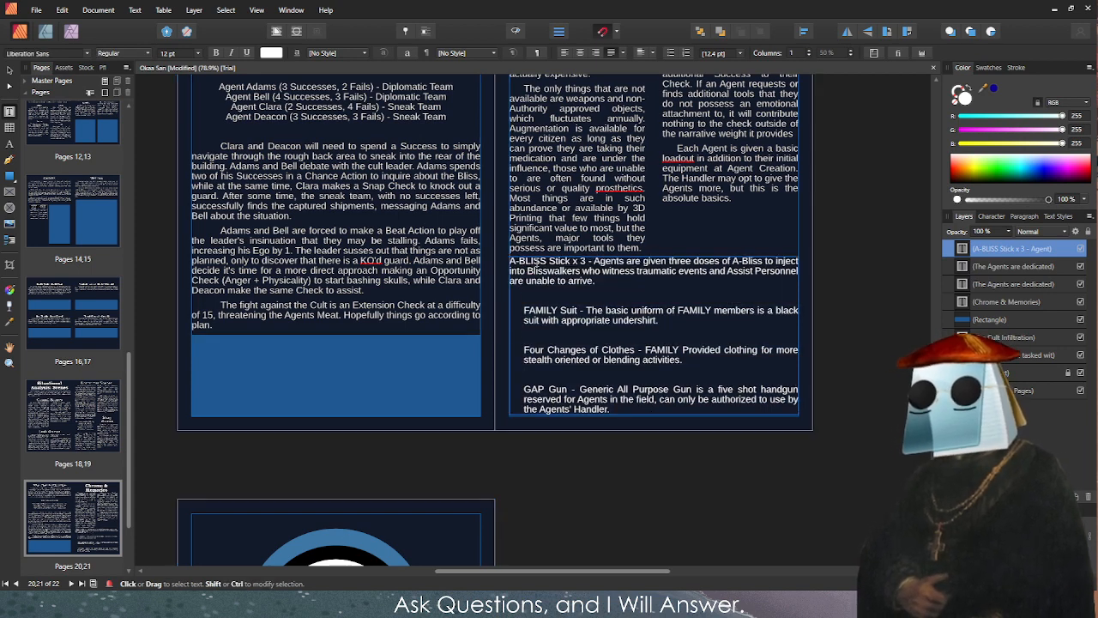
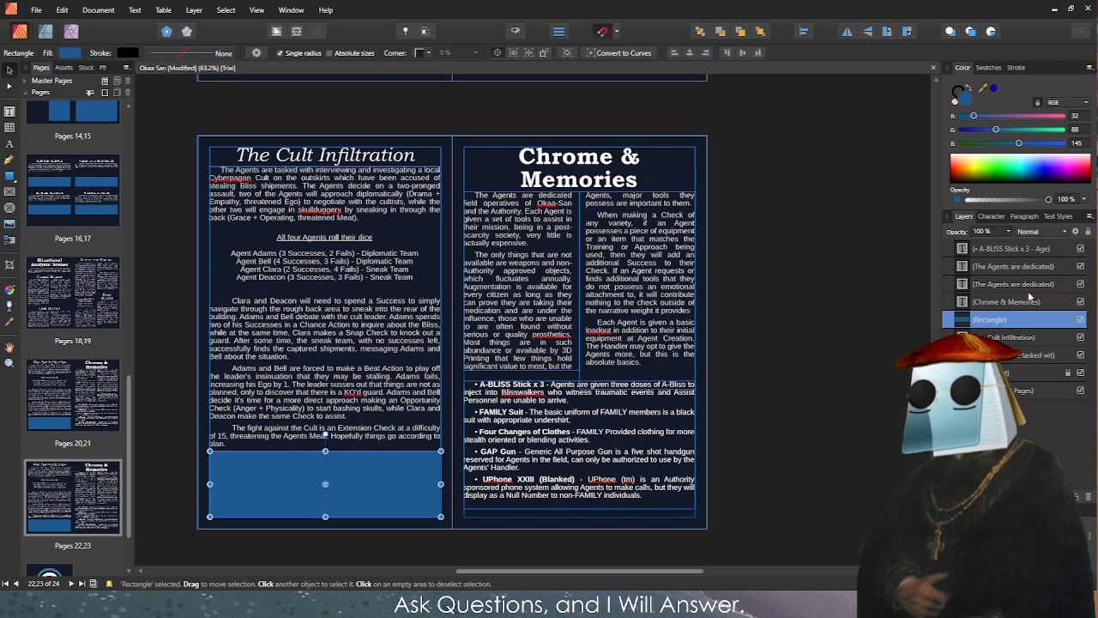
Delete all text frames and the blue rectangle from spread 22,23, keeping the locked shape text and the master layer.
{"action": "left_click", "coordinate": [1011, 250]}
{"action": "left_click", "coordinate": [1014, 374], "text": "shift"}
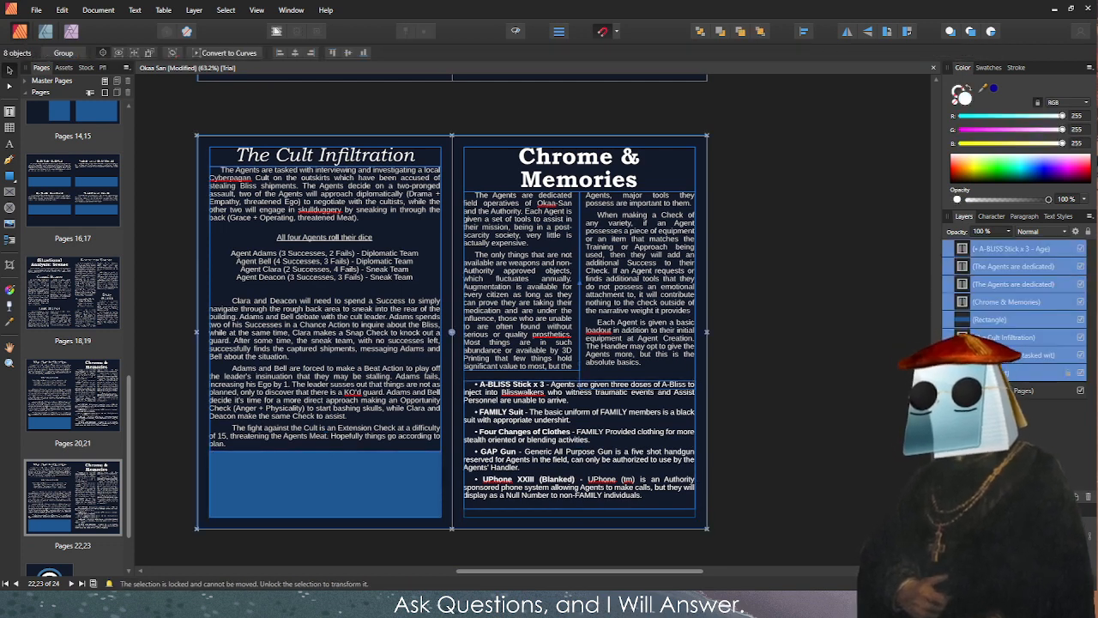
{"action": "left_click", "coordinate": [1003, 390]}
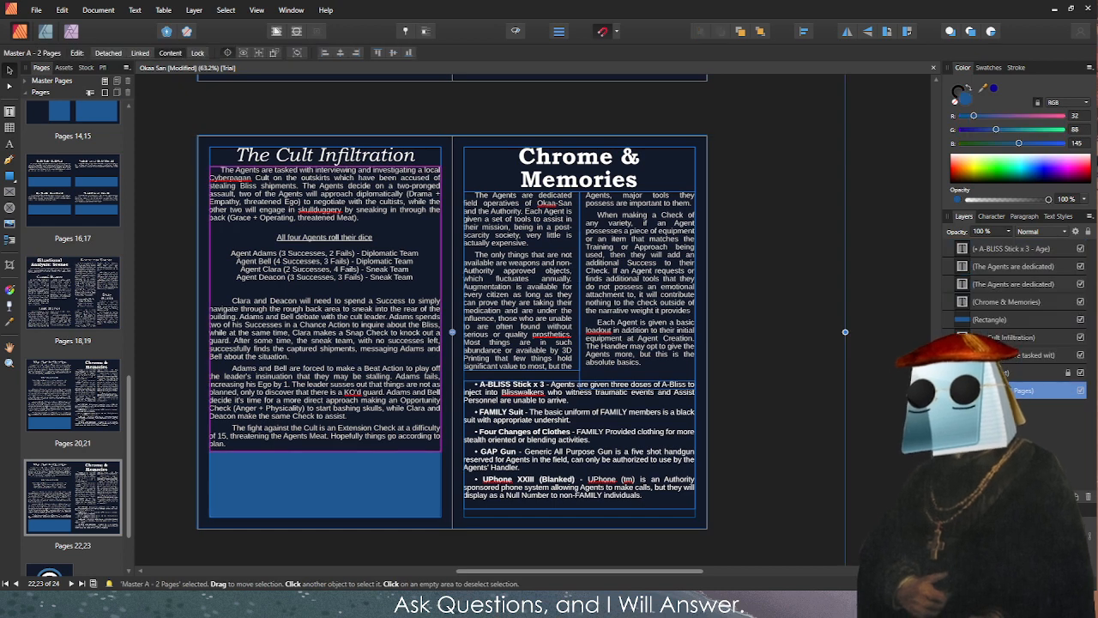
{"action": "left_click", "coordinate": [1008, 337]}
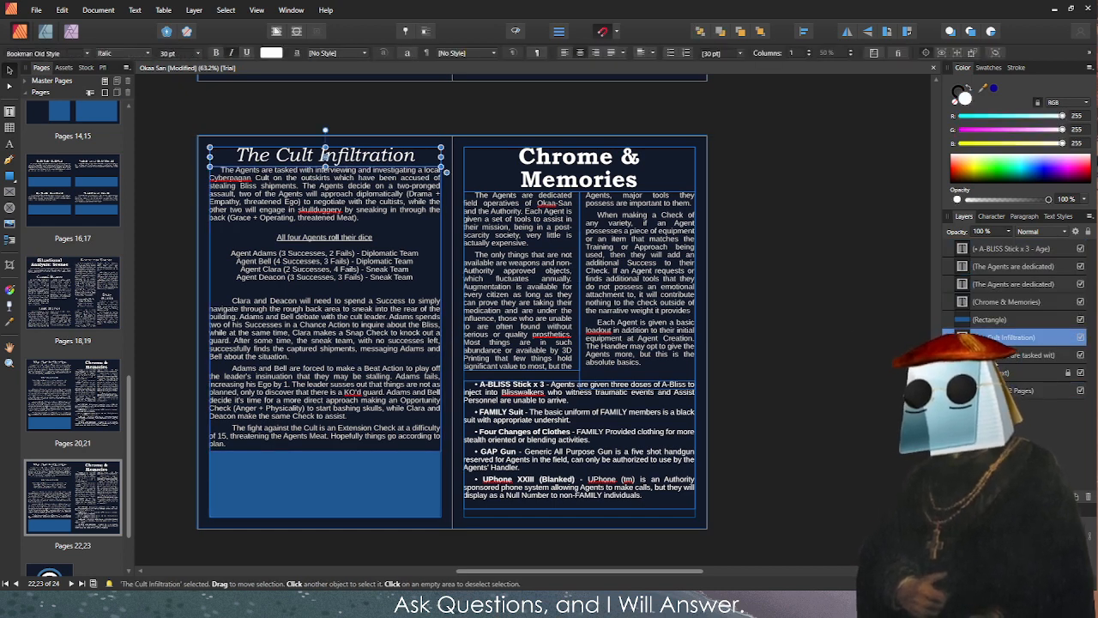
{"action": "left_click", "coordinate": [1012, 354]}
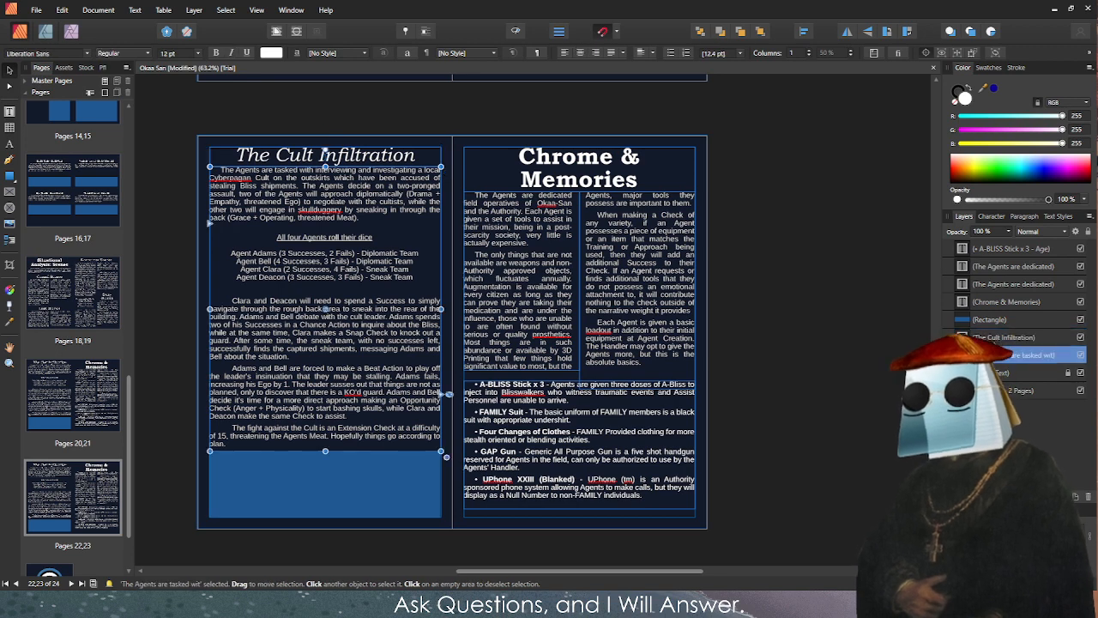
{"action": "left_click", "coordinate": [996, 249], "text": "shift"}
{"action": "key", "text": "Delete"}
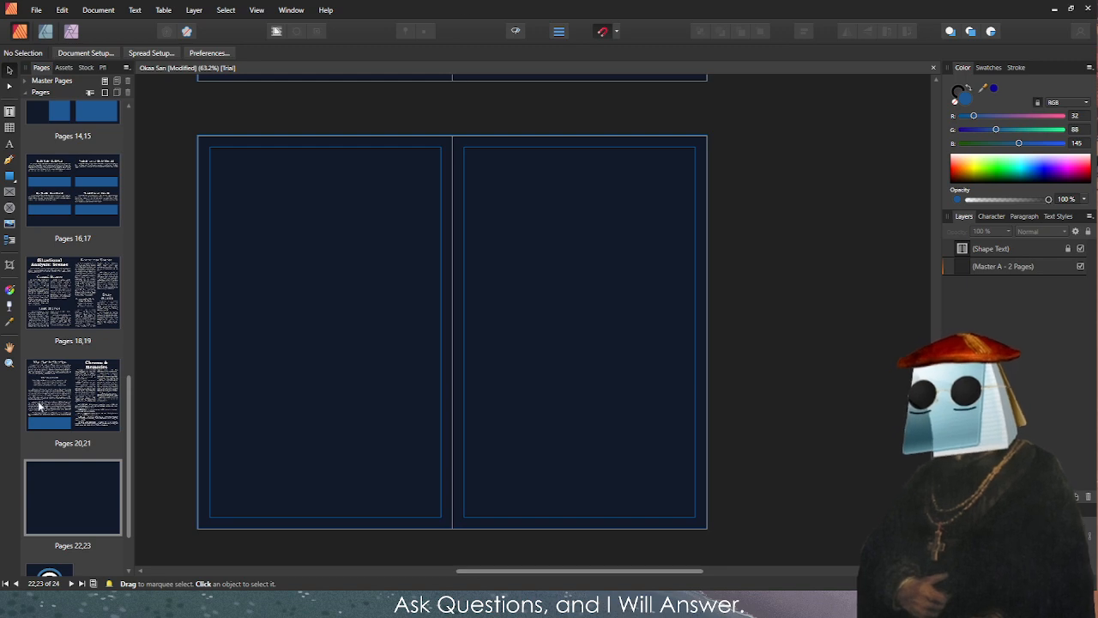
Copy the "Chrome & Memories" title and first column frame from spread 20,21 to spread 22,23 and align them within its left page's margins.
{"action": "left_click", "coordinate": [82, 386]}
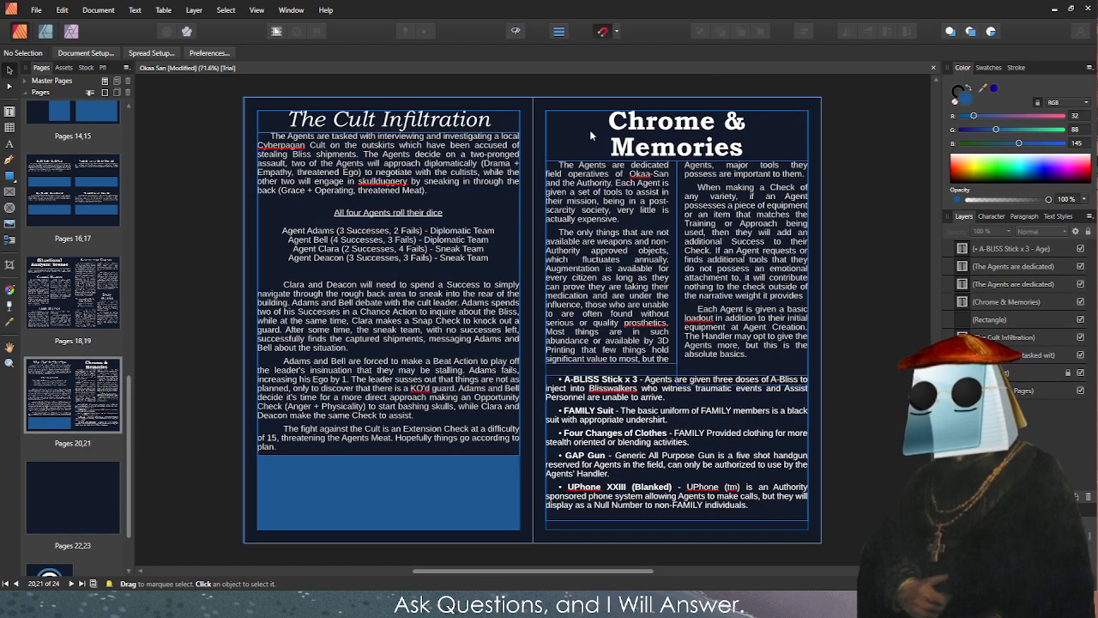
{"action": "left_click", "coordinate": [635, 222]}
{"action": "left_click", "coordinate": [635, 223]}
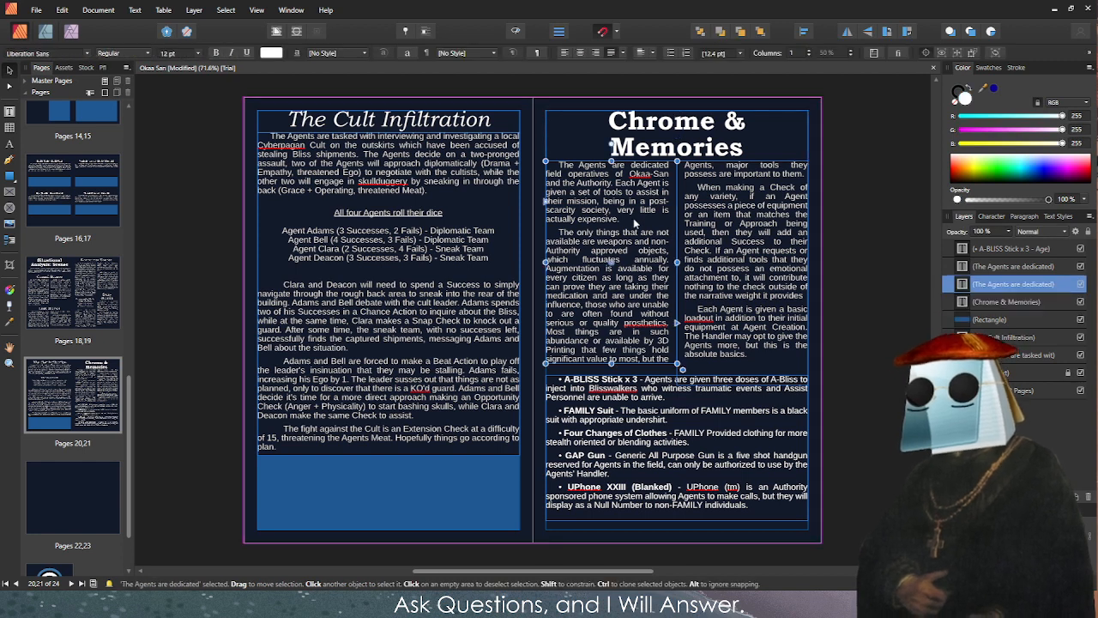
{"action": "left_click", "coordinate": [591, 136], "text": "shift"}
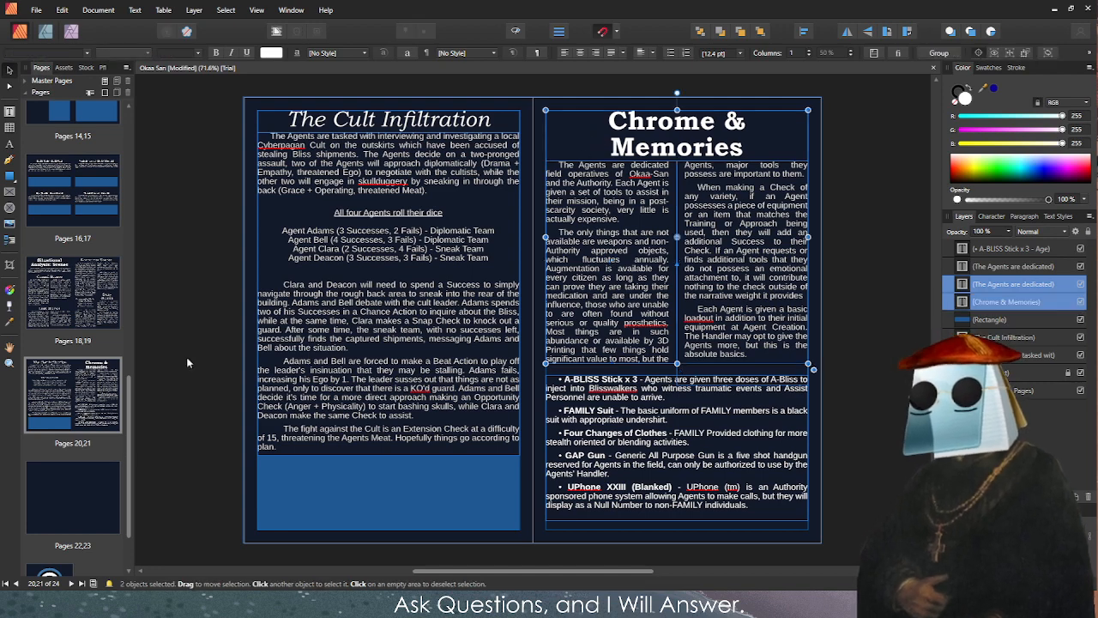
{"action": "left_click", "coordinate": [95, 493]}
{"action": "key", "text": "ctrl+v"}
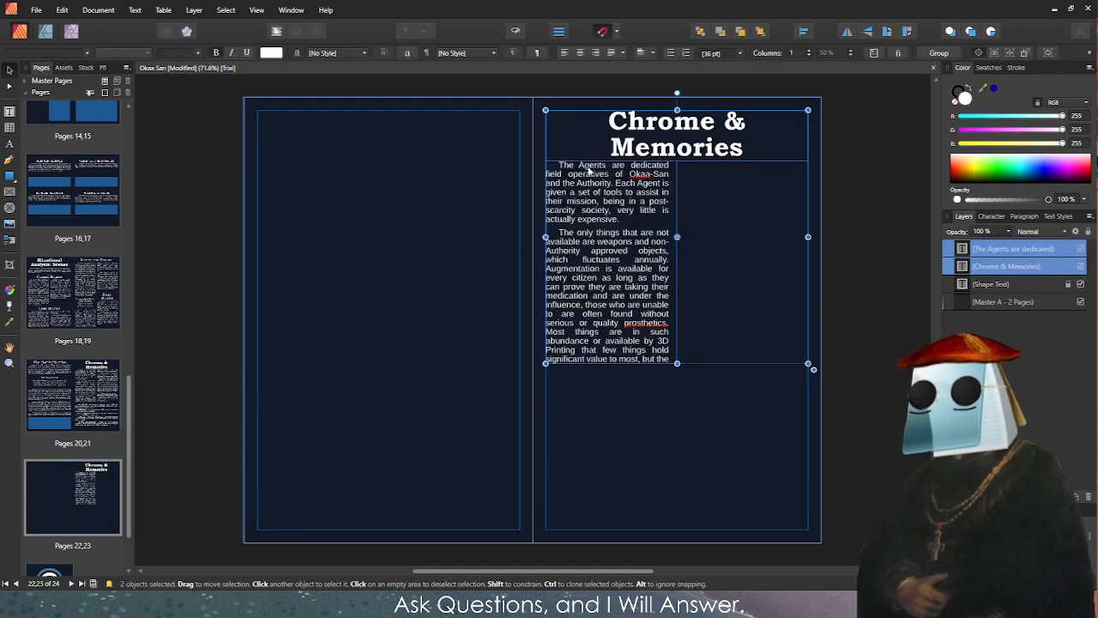
{"action": "left_click_drag", "start_coordinate": [591, 151], "coordinate": [306, 151]}
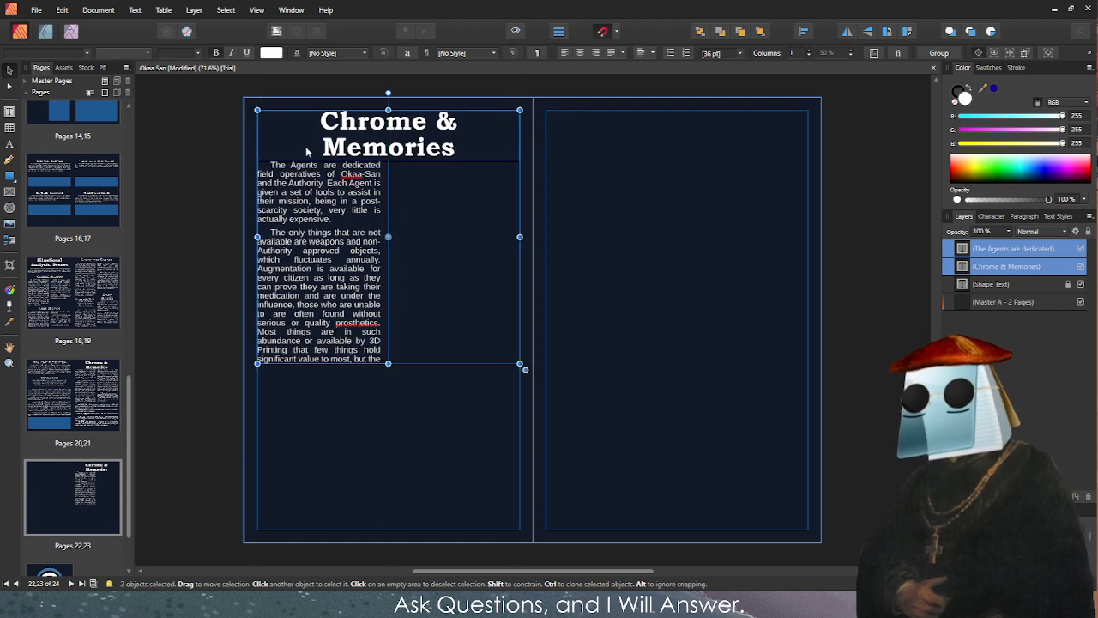
{"action": "left_click", "coordinate": [162, 416]}
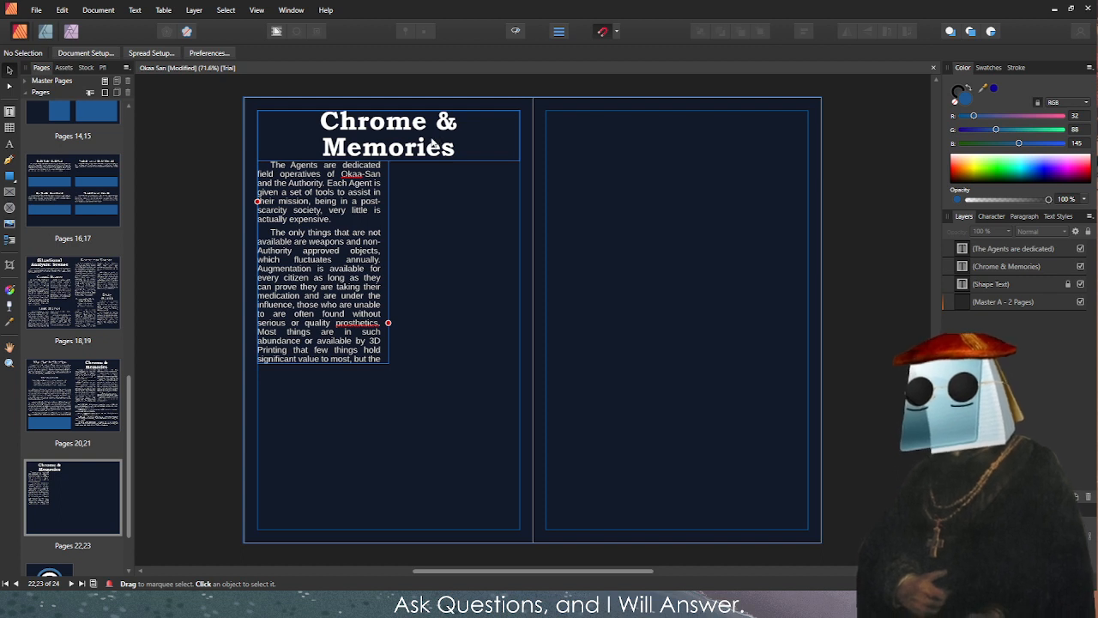
Replace the copied chapter title on spread 22,23 with "The Road Home: Seasons".
{"action": "left_click", "coordinate": [364, 133]}
{"action": "double_click", "coordinate": [365, 133]}
{"action": "key", "text": "ctrl+a"}
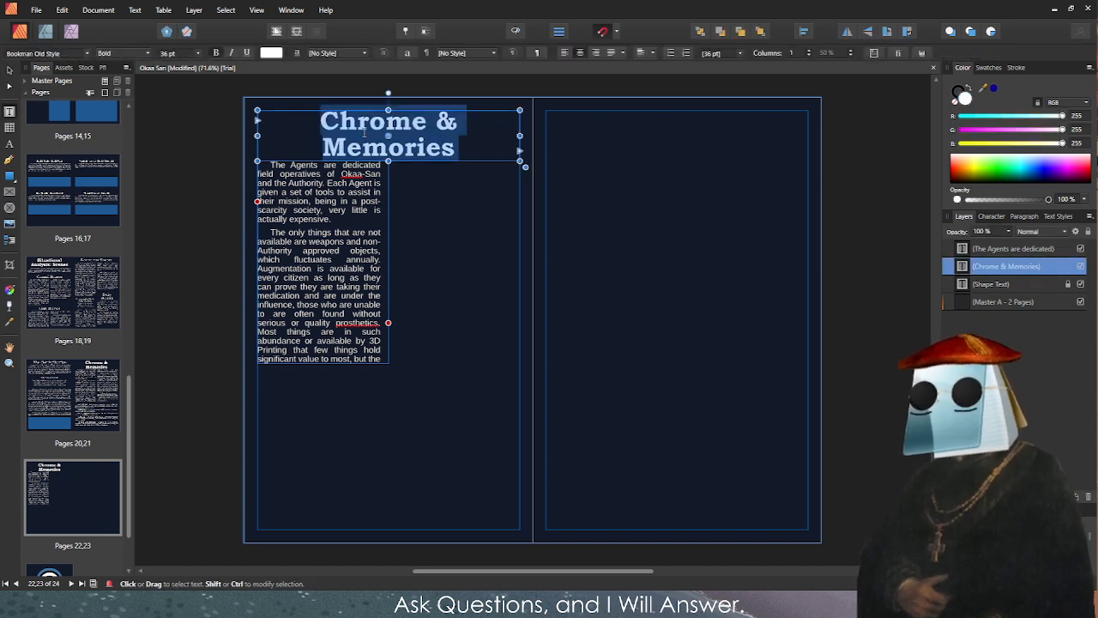
{"action": "type", "text": "The Road Home: Seasons"}
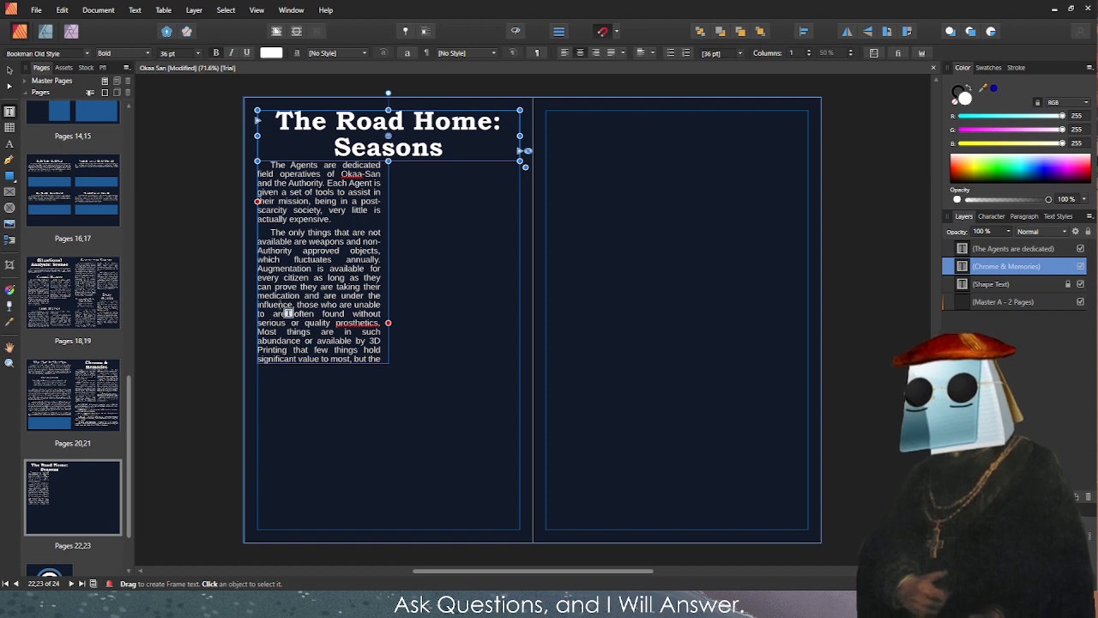
{"action": "key", "text": "Escape"}
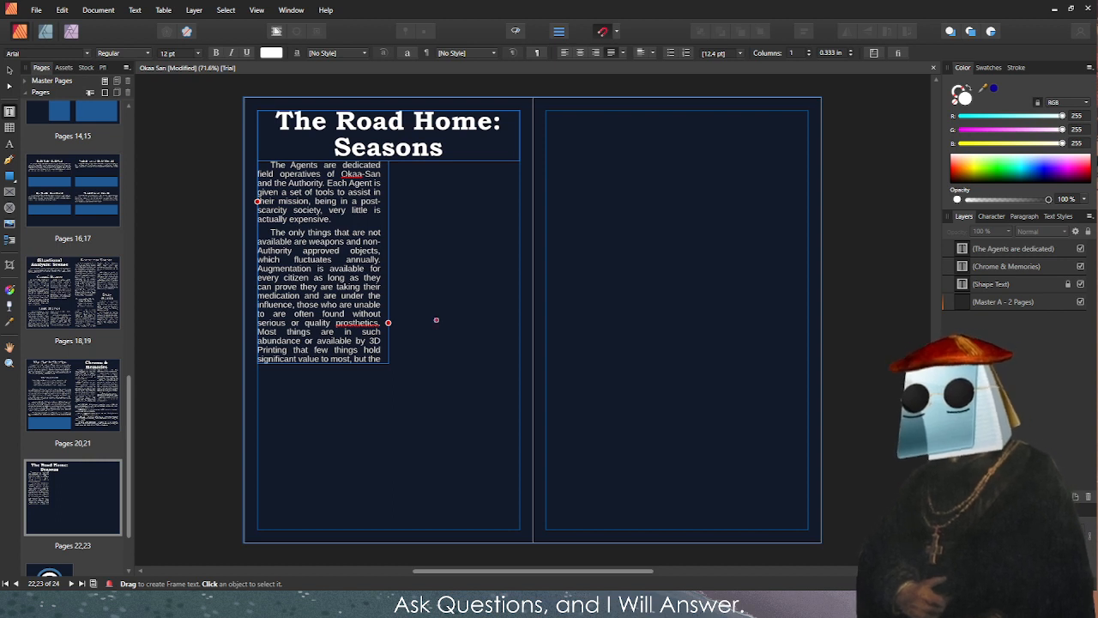
Replace the first column's text with the copied Seasons text and extend the frame downward until all of it fits.
{"action": "left_click", "coordinate": [352, 356]}
{"action": "key", "text": "ctrl+a"}
{"action": "key", "text": "ctrl+v"}
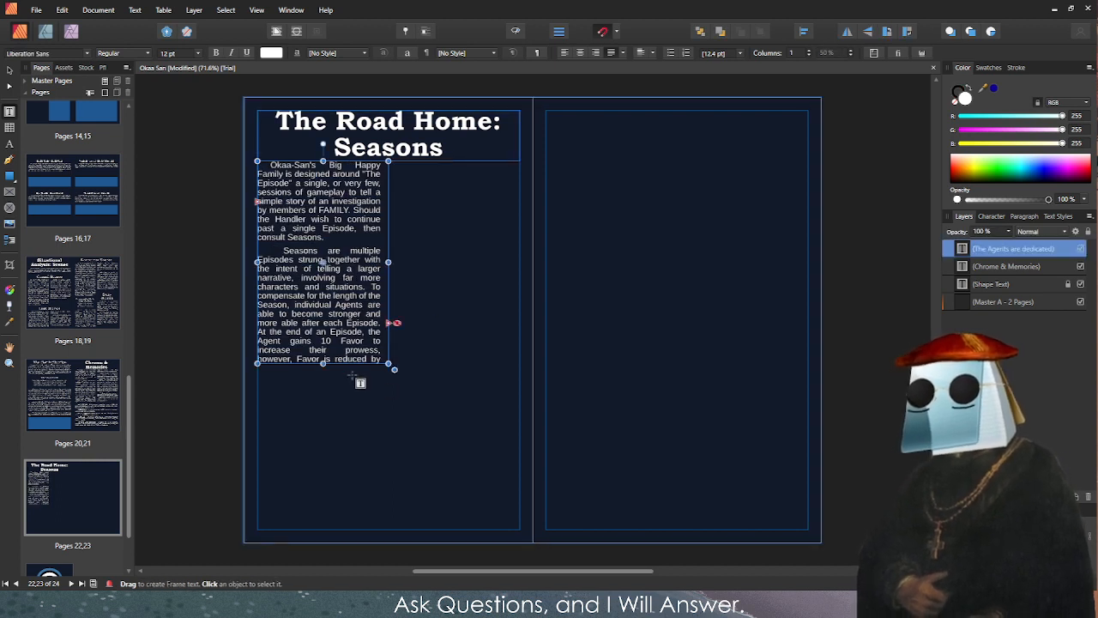
{"action": "left_click_drag", "start_coordinate": [322, 362], "coordinate": [324, 424]}
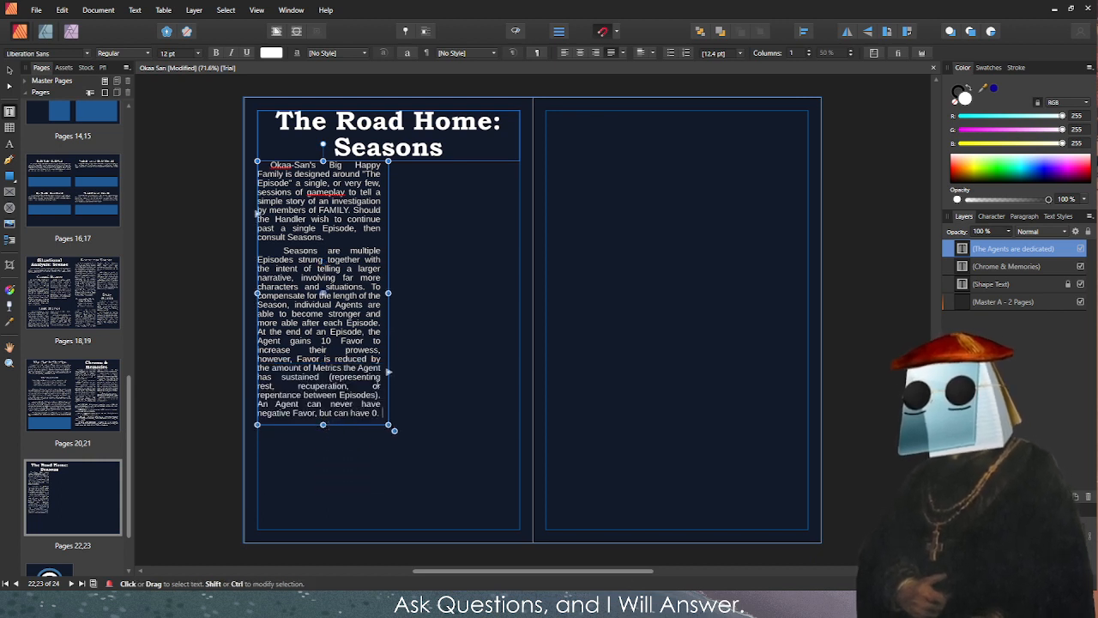
{"action": "left_click", "coordinate": [356, 400]}
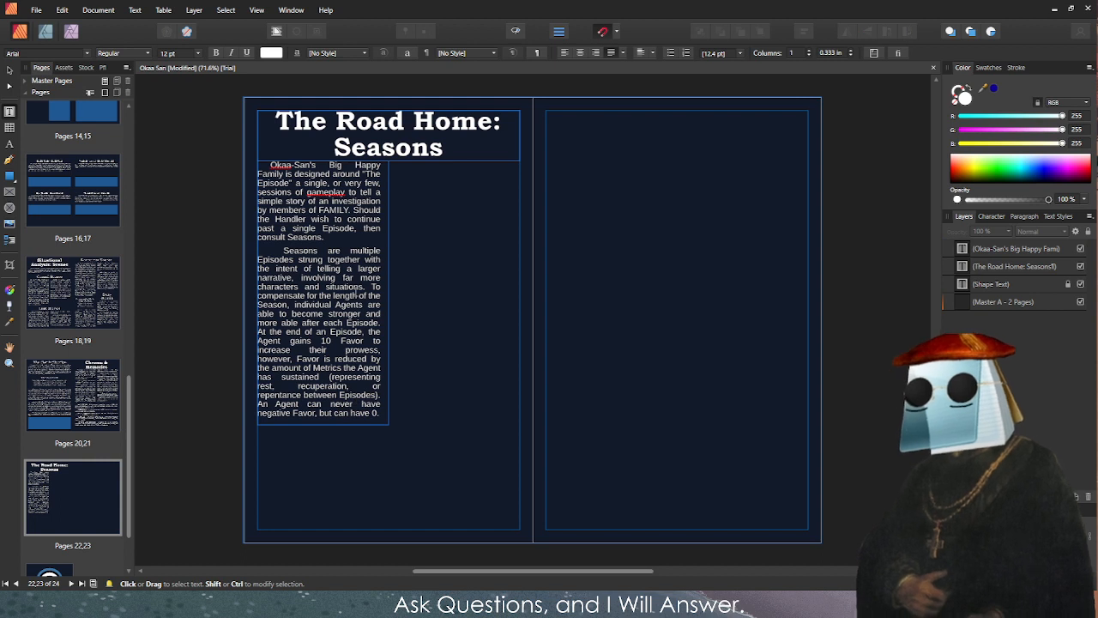
{"action": "key", "text": "Escape"}
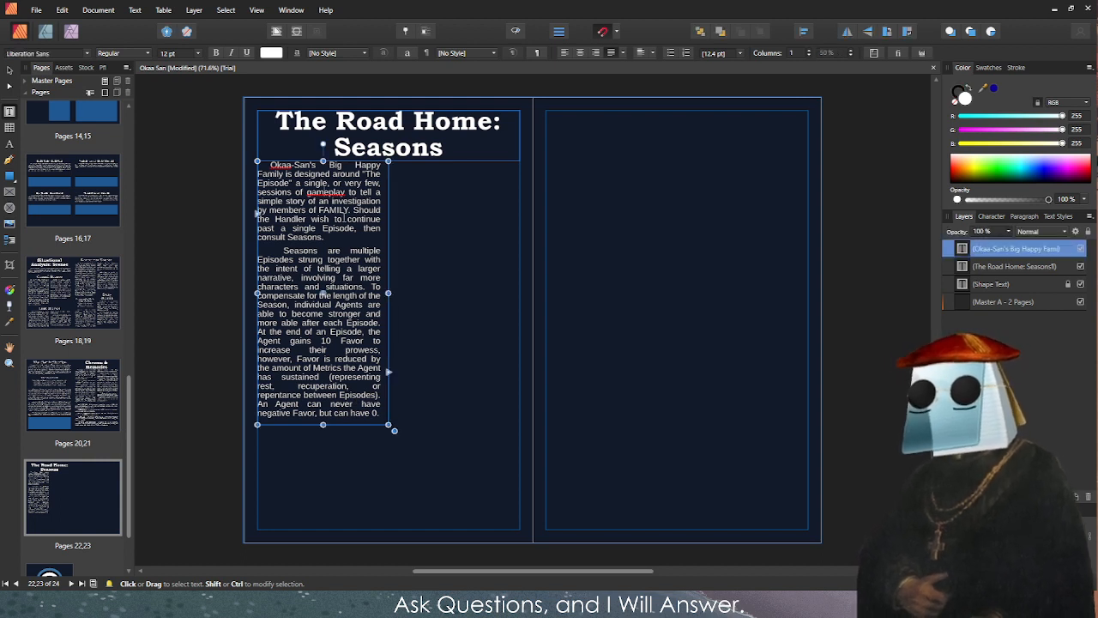
Italicize "Okaa-San's Big Happy Family" at the start of the first column.
{"action": "left_click", "coordinate": [343, 219]}
{"action": "key", "text": "Escape"}
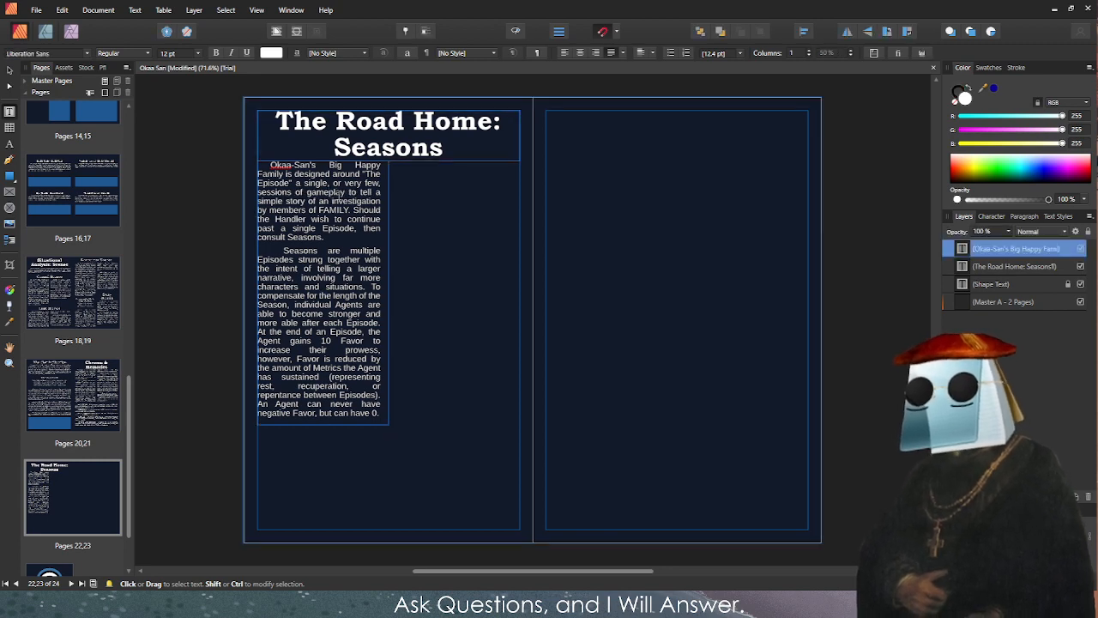
{"action": "key", "text": "ctrl+z"}
{"action": "left_click", "coordinate": [343, 204]}
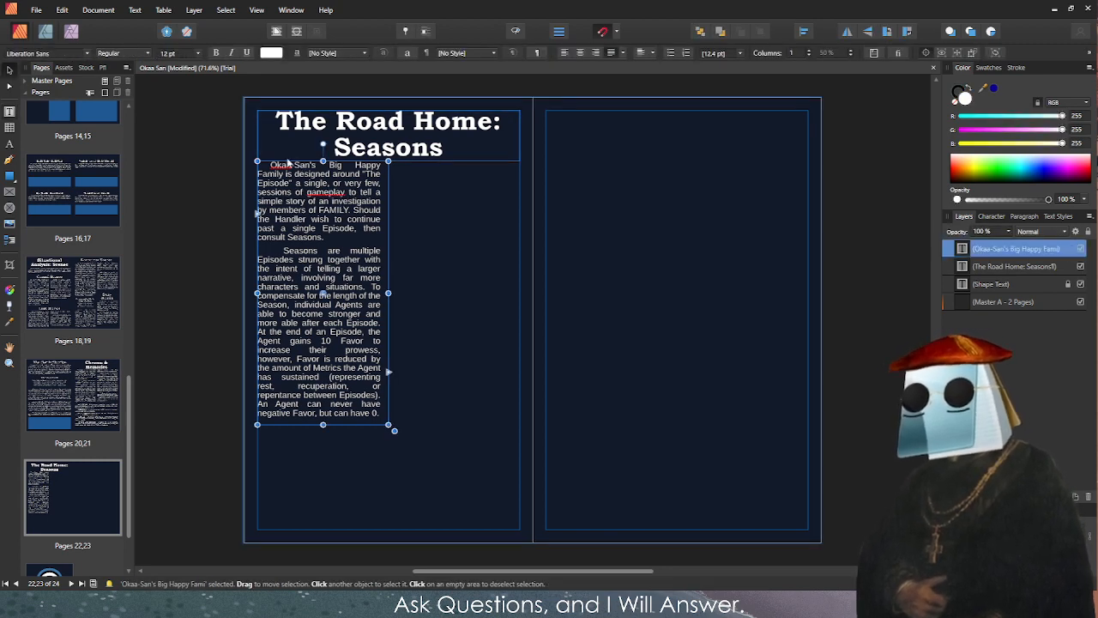
{"action": "scroll", "coordinate": [273, 168], "scroll_direction": "up", "scroll_amount": 5, "text": "ctrl"}
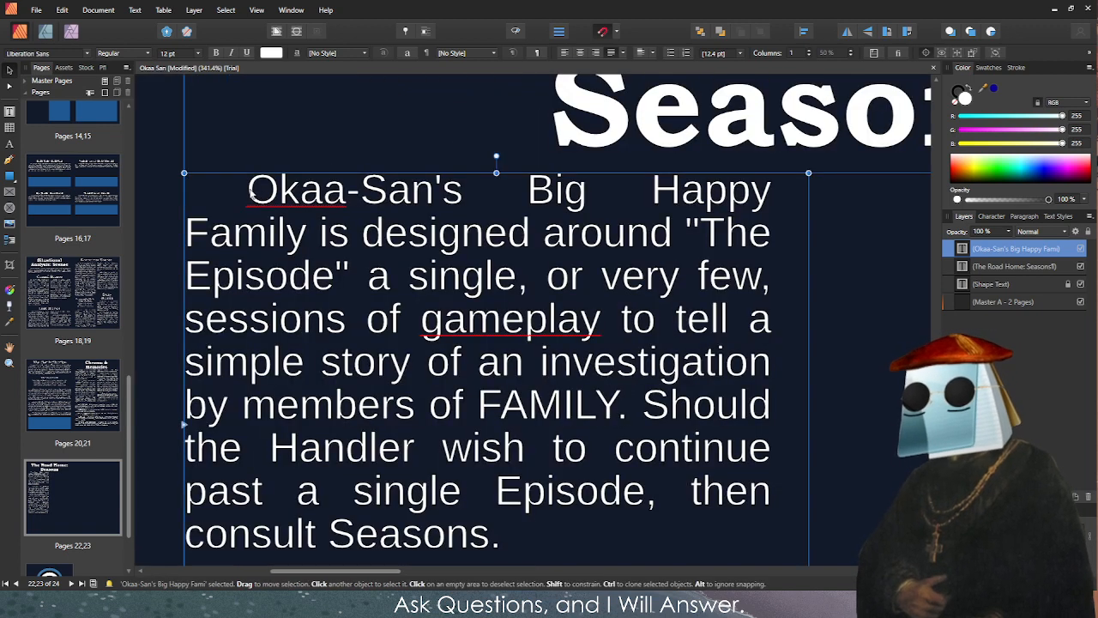
{"action": "left_click_drag", "start_coordinate": [250, 193], "coordinate": [307, 230]}
{"action": "key", "text": "ctrl+i"}
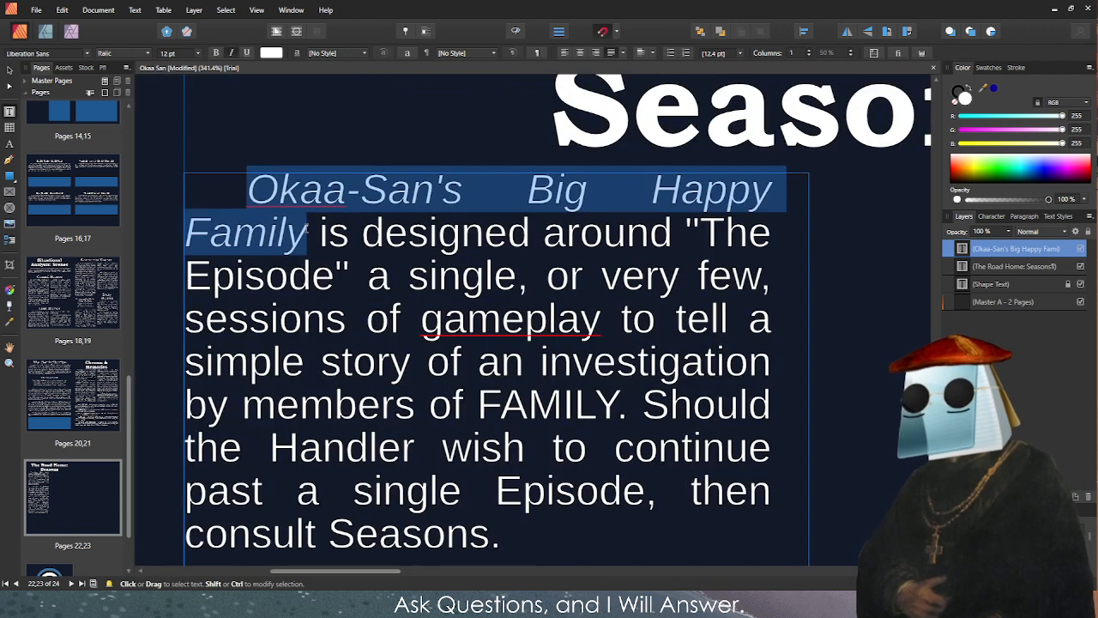
{"action": "left_click", "coordinate": [307, 230]}
{"action": "key", "text": "Escape"}
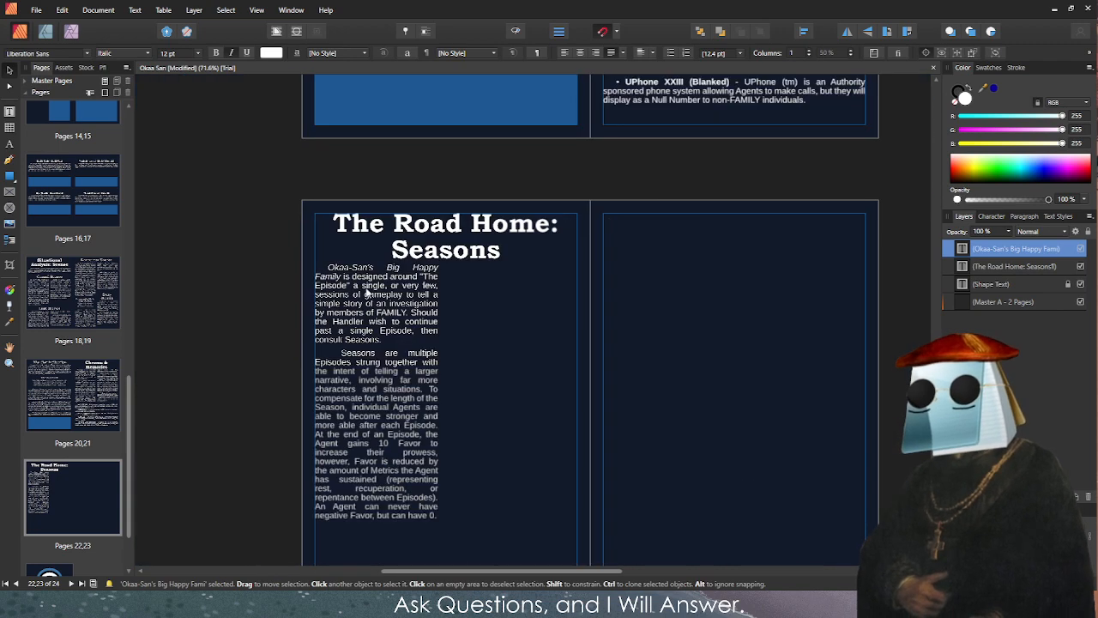
Duplicate the first column frame into the empty space beside it within the same page's margins, and clear the duplicate's text.
{"action": "scroll", "coordinate": [350, 289], "scroll_direction": "down", "scroll_amount": 5, "text": "ctrl"}
{"action": "scroll", "coordinate": [412, 356], "scroll_direction": "down", "scroll_amount": 2}
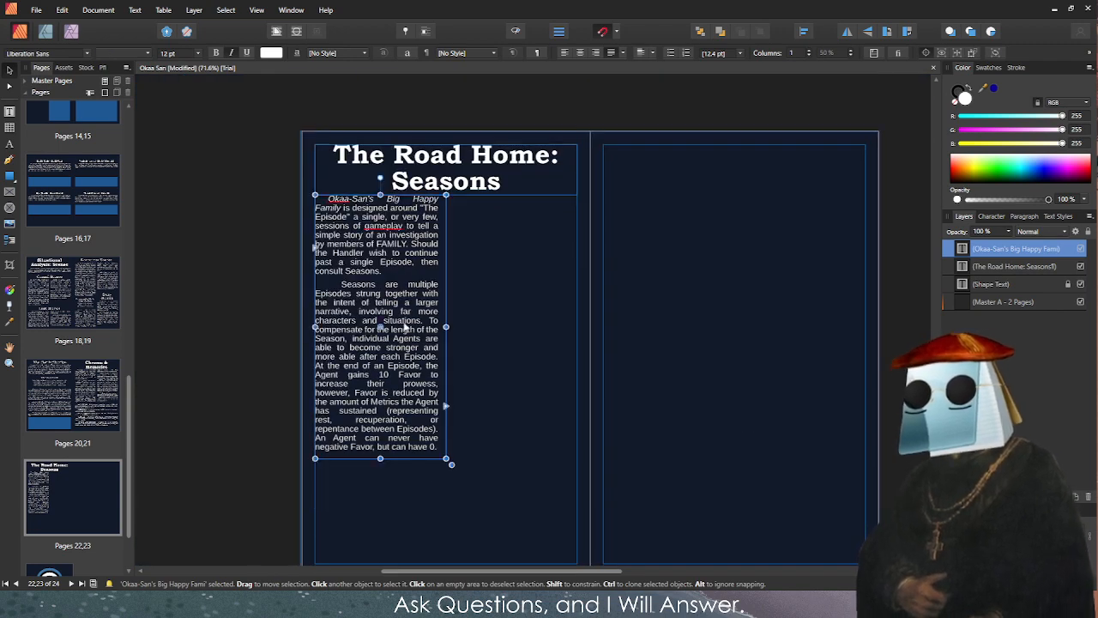
{"action": "left_click_drag", "start_coordinate": [399, 324], "coordinate": [530, 313], "text": "ctrl"}
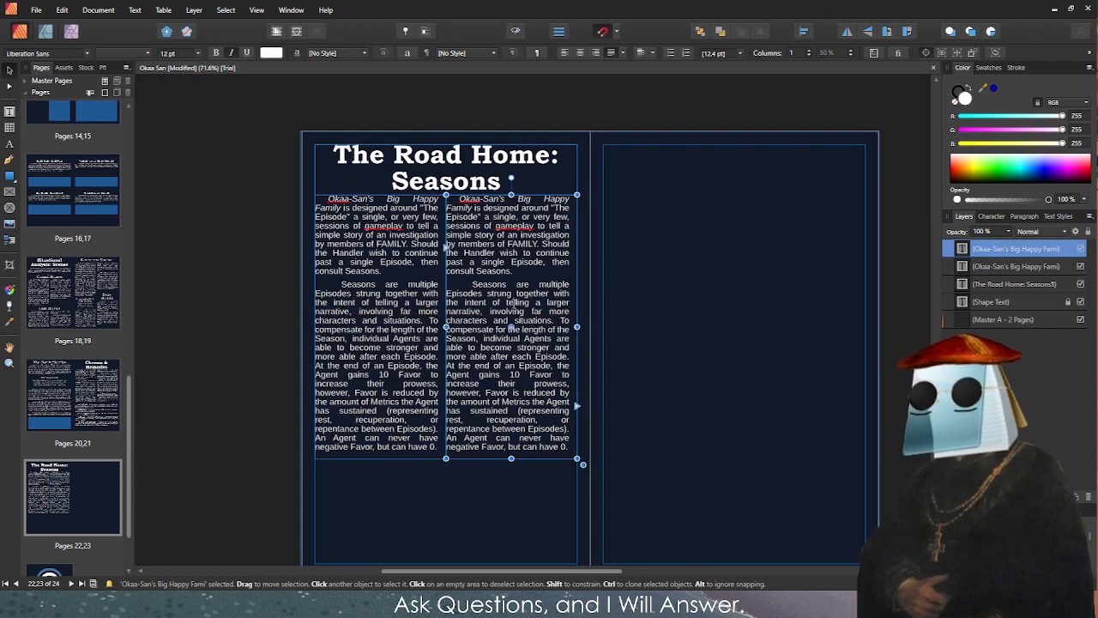
{"action": "double_click", "coordinate": [514, 303]}
{"action": "key", "text": "ctrl+a"}
{"action": "key", "text": "BackSpace"}
{"action": "key", "text": "Escape"}
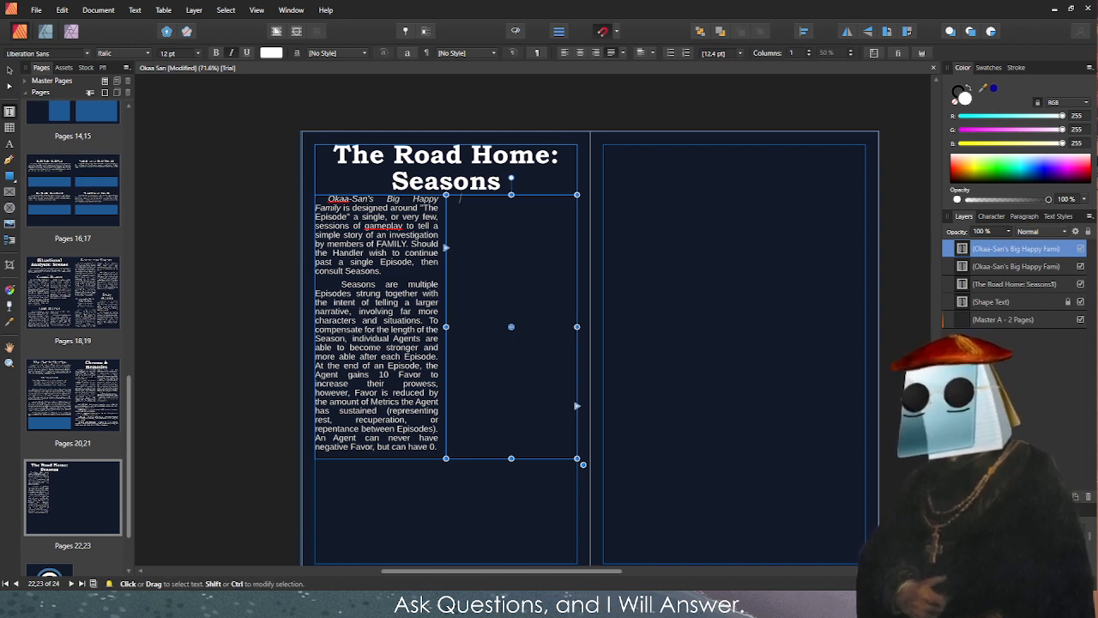
Flow the first column frame into the empty second frame, filling it with the paragraph beginning "If an Agent becomes compromised".
{"action": "left_click", "coordinate": [441, 446]}
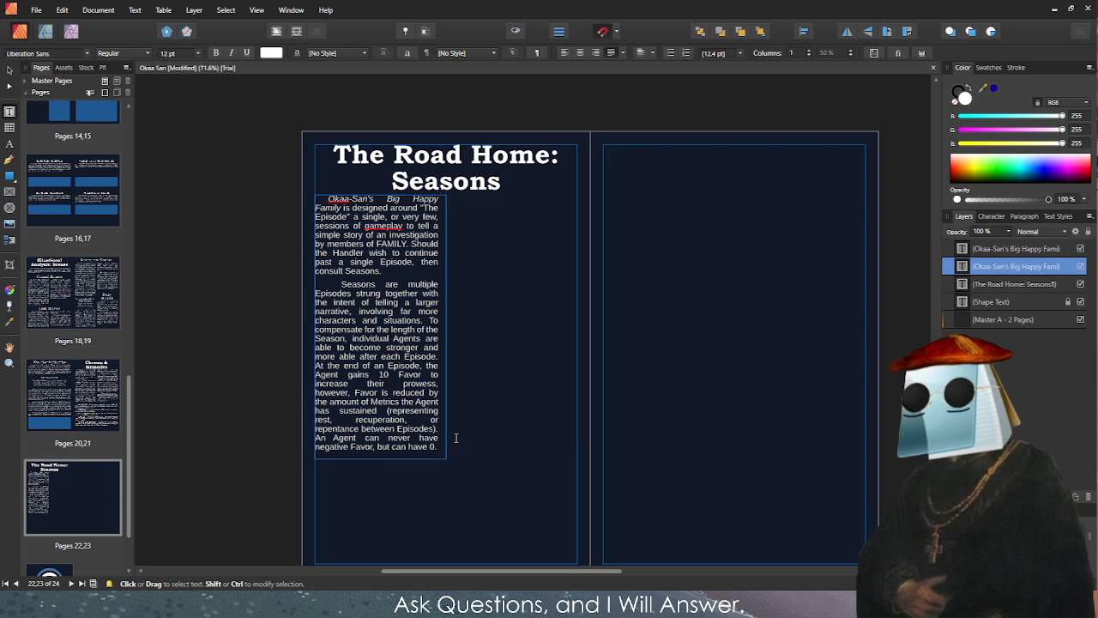
{"action": "key", "text": "Escape"}
{"action": "left_click", "coordinate": [447, 410]}
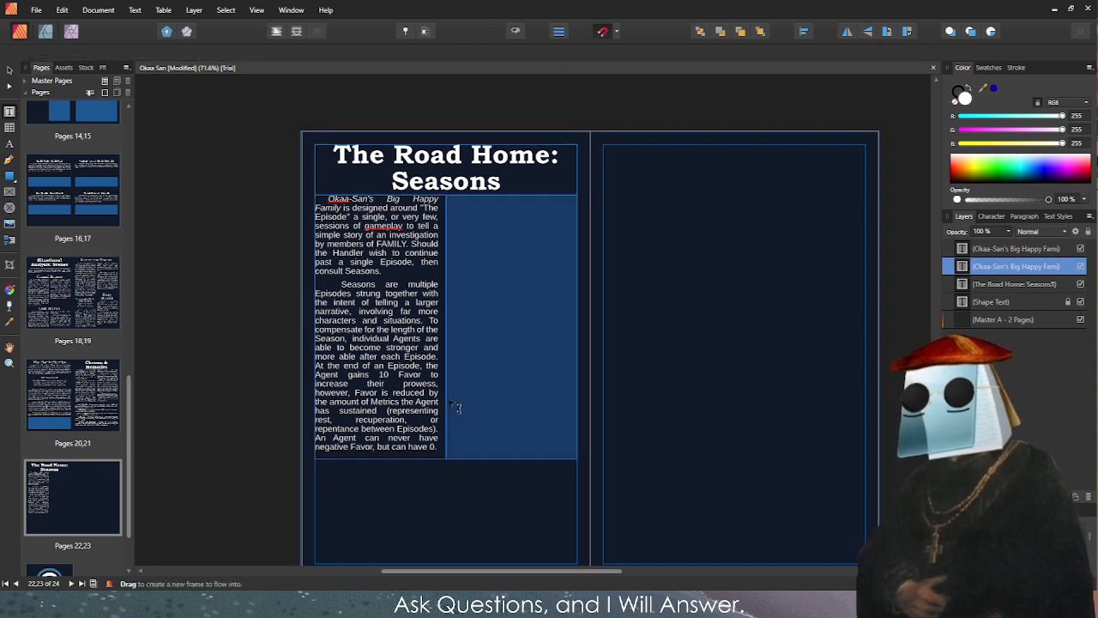
{"action": "left_click", "coordinate": [504, 238]}
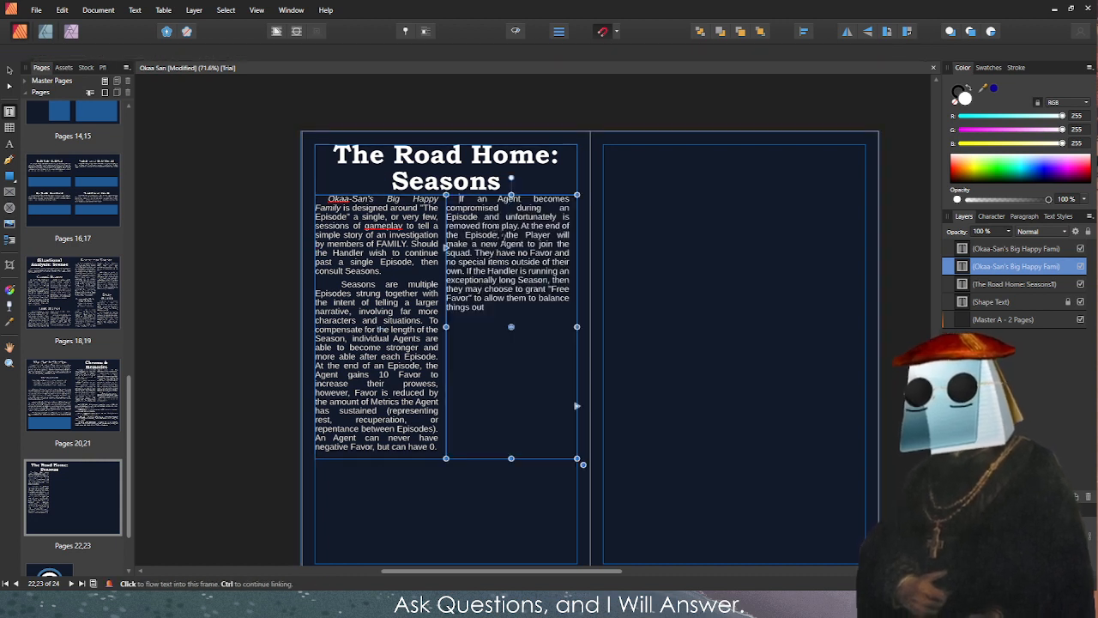
{"action": "key", "text": "Escape"}
{"action": "left_click", "coordinate": [512, 431]}
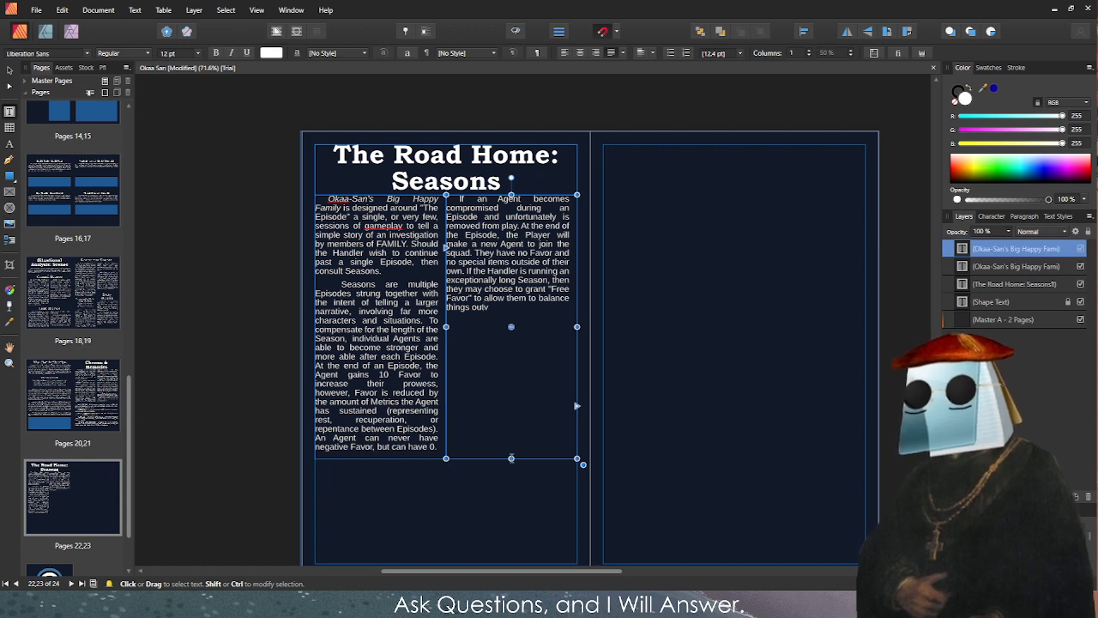
Shorten the second column frame to just below its text, and correct the paragraph's ending to "things out.".
{"action": "left_click_drag", "start_coordinate": [512, 458], "coordinate": [506, 323]}
{"action": "key", "text": "Escape"}
{"action": "scroll", "coordinate": [438, 367], "scroll_direction": "down", "scroll_amount": 1}
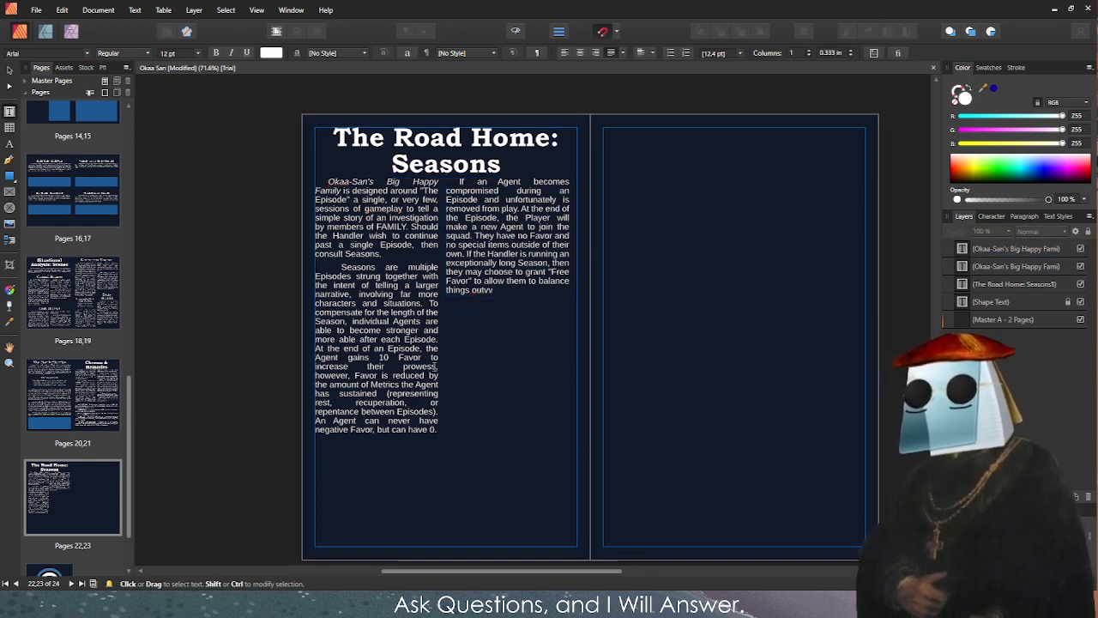
{"action": "left_click", "coordinate": [502, 291]}
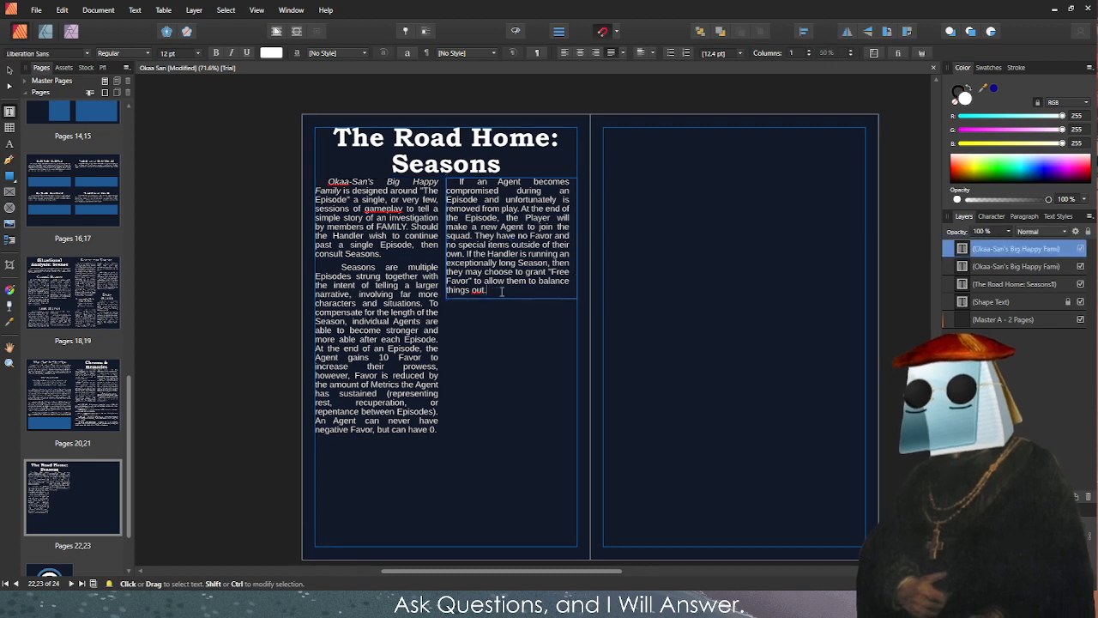
{"action": "scroll", "coordinate": [502, 290], "scroll_direction": "up", "scroll_amount": 3}
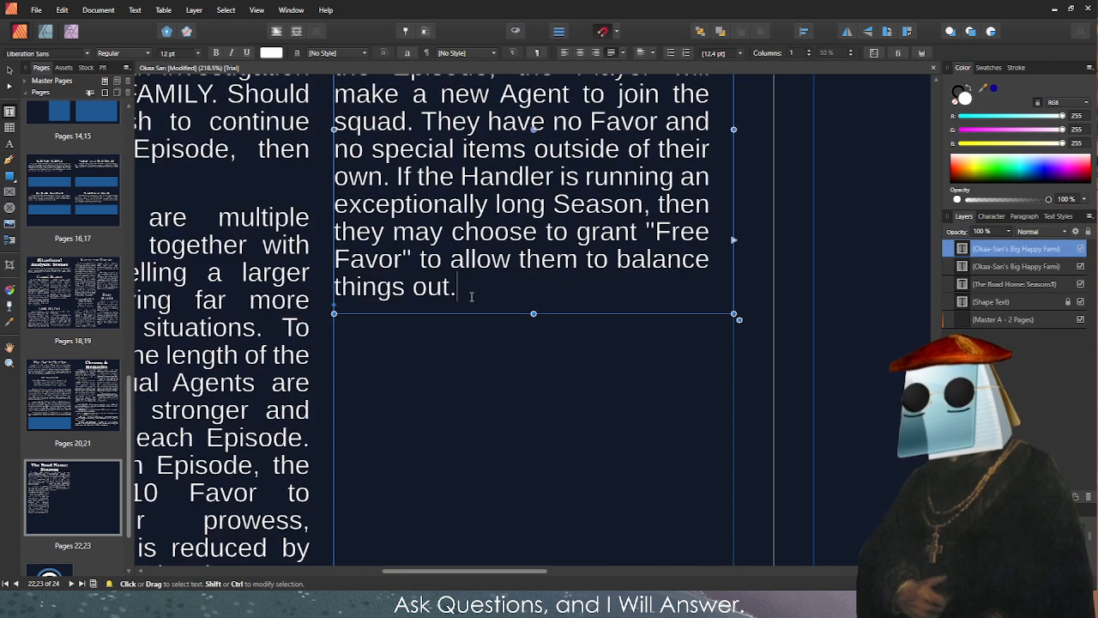
{"action": "key", "text": "Escape"}
Copy the Example Quirks and Example Detriments table from spread 14,15 to spread 22,23.
{"action": "scroll", "coordinate": [446, 348], "scroll_direction": "down", "scroll_amount": 4}
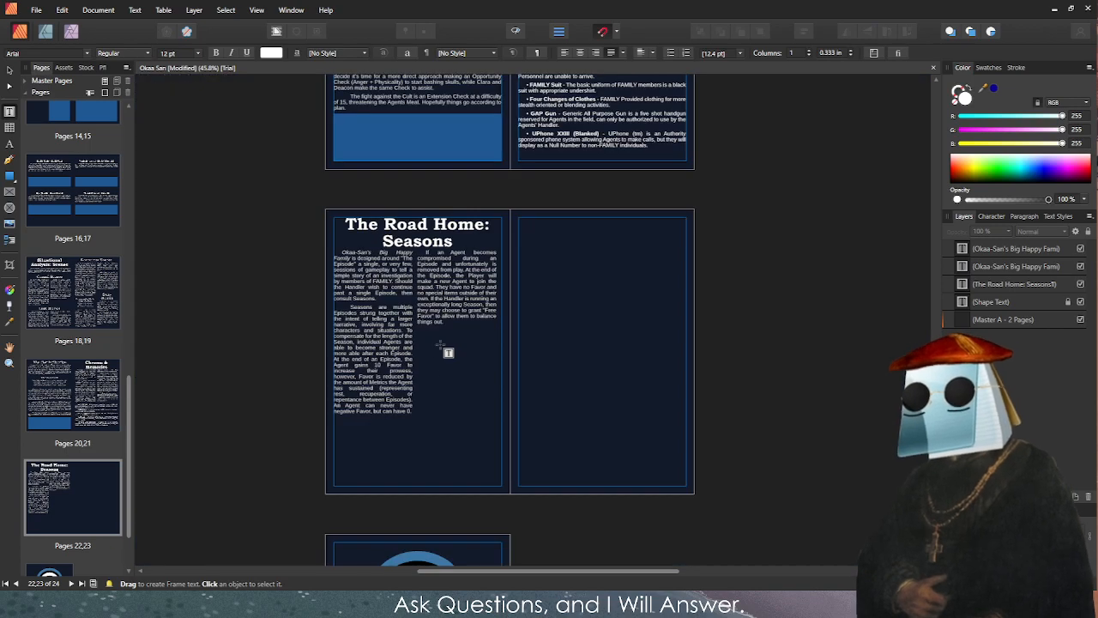
{"action": "scroll", "coordinate": [429, 397], "scroll_direction": "up", "scroll_amount": 2}
{"action": "scroll", "coordinate": [371, 348], "scroll_direction": "up", "scroll_amount": 1}
{"action": "scroll", "coordinate": [371, 347], "scroll_direction": "up", "scroll_amount": 3}
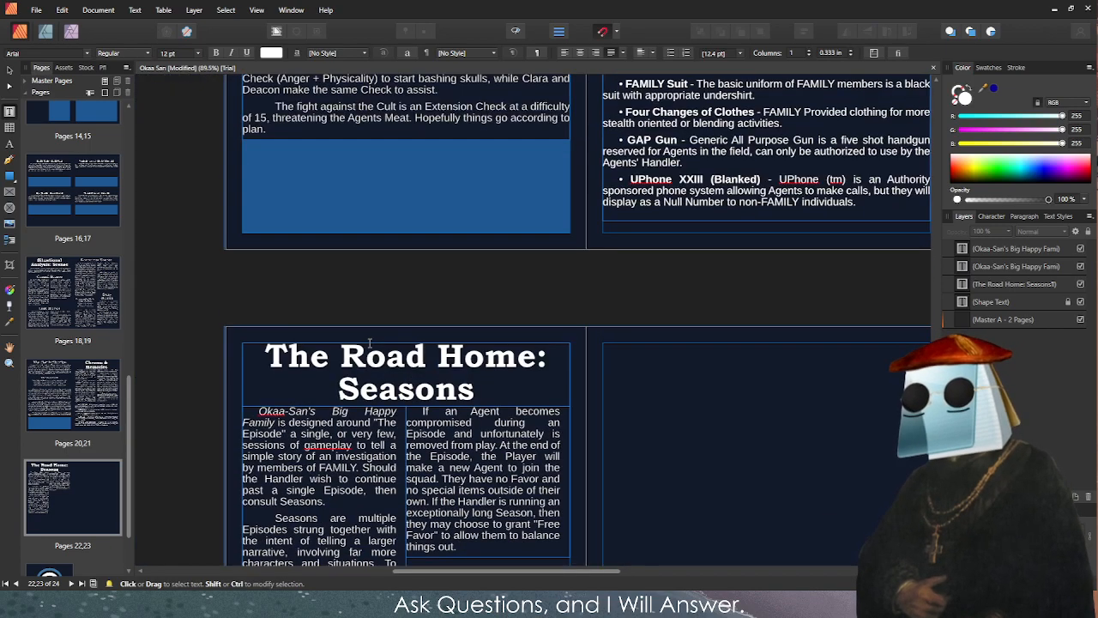
{"action": "scroll", "coordinate": [371, 347], "scroll_direction": "down", "scroll_amount": 4}
{"action": "scroll", "coordinate": [309, 272], "scroll_direction": "up", "scroll_amount": 8}
{"action": "scroll", "coordinate": [378, 375], "scroll_direction": "up", "scroll_amount": 2}
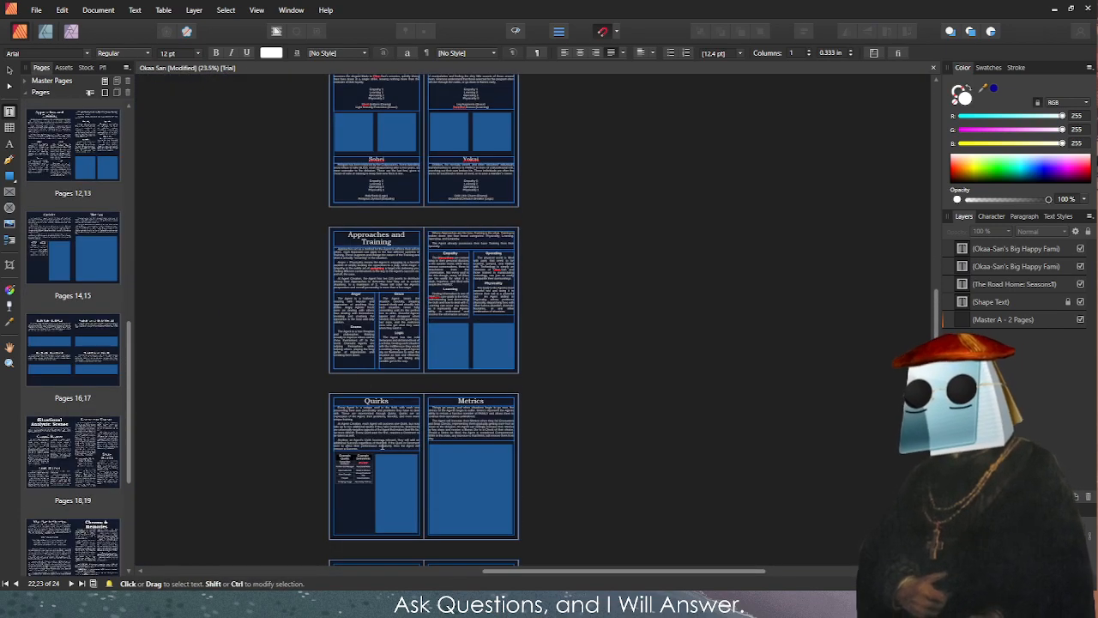
{"action": "scroll", "coordinate": [377, 374], "scroll_direction": "up", "scroll_amount": 5}
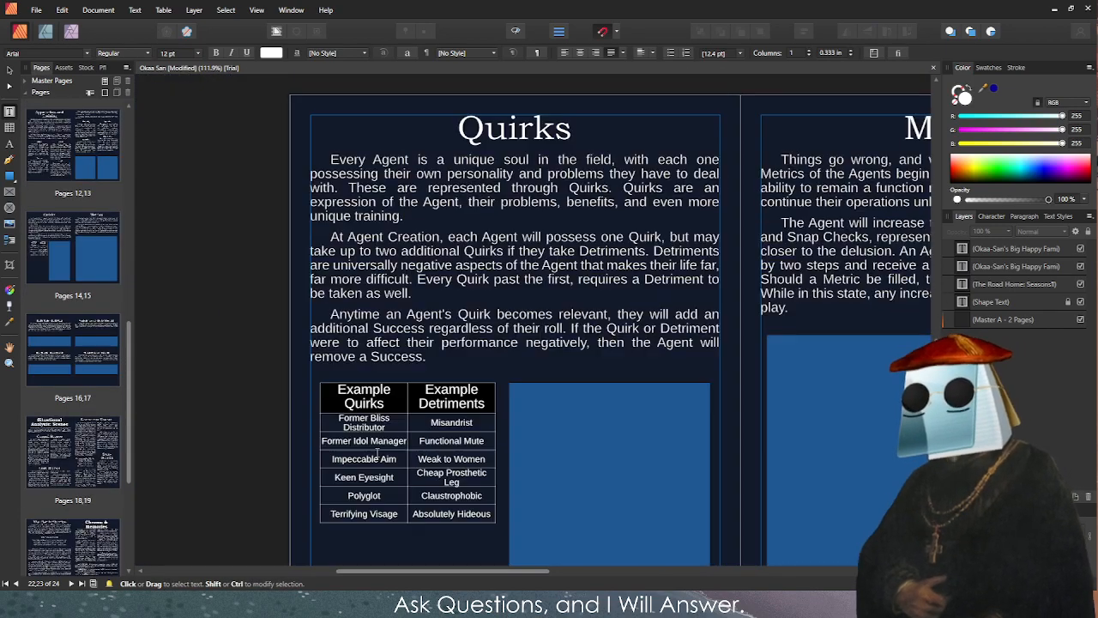
{"action": "left_click", "coordinate": [448, 512]}
{"action": "scroll", "coordinate": [343, 463], "scroll_direction": "down", "scroll_amount": 5}
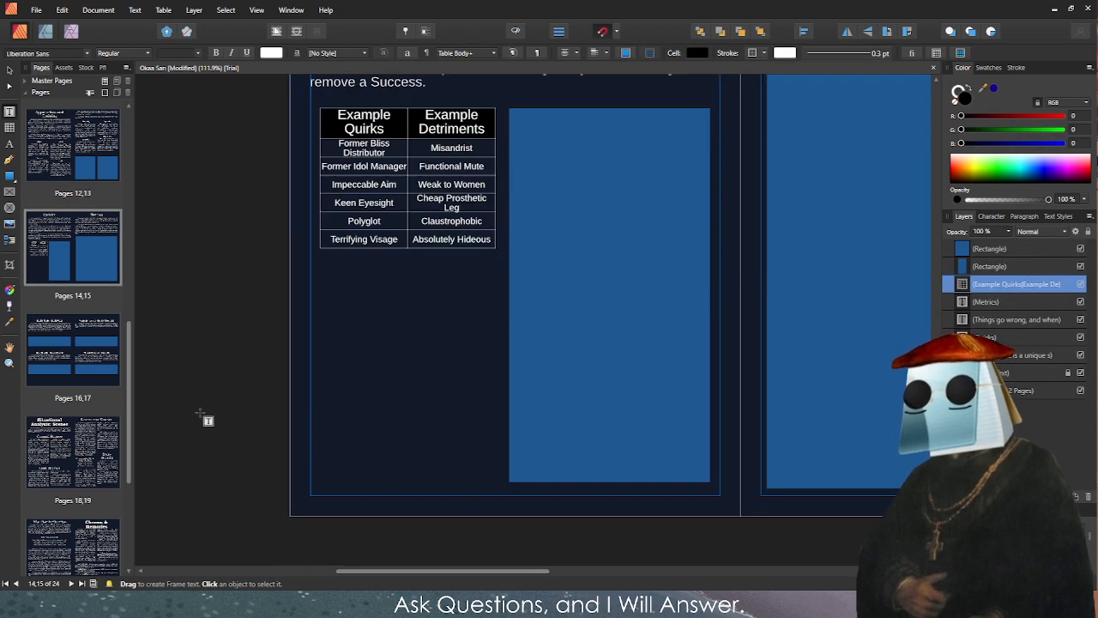
{"action": "scroll", "coordinate": [73, 386], "scroll_direction": "down", "scroll_amount": 4}
{"action": "left_click", "coordinate": [69, 484]}
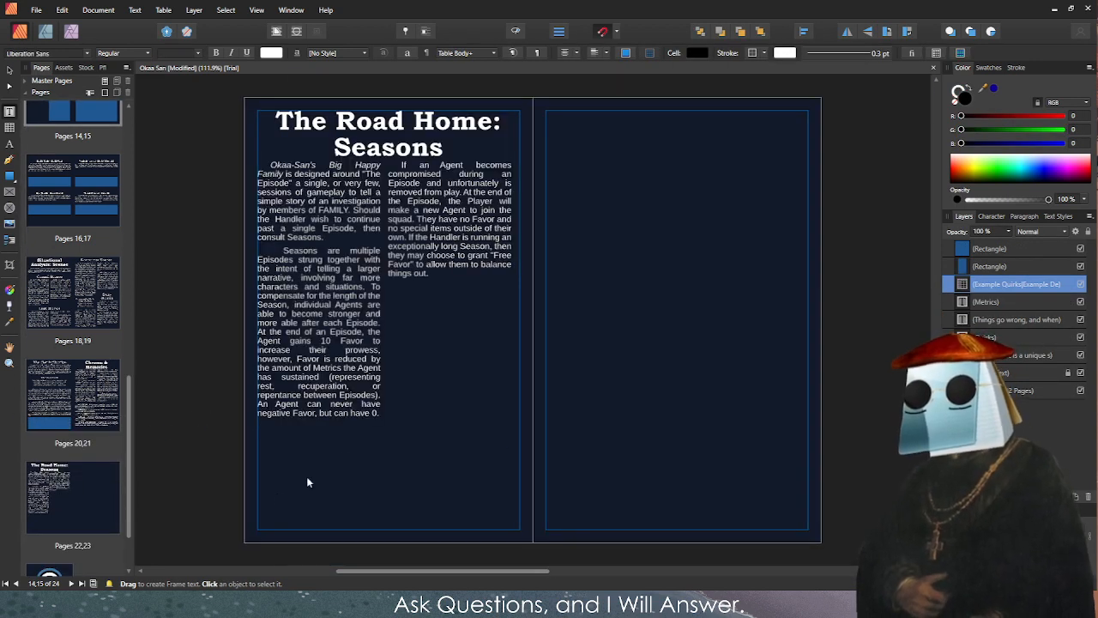
{"action": "key", "text": "ctrl+v"}
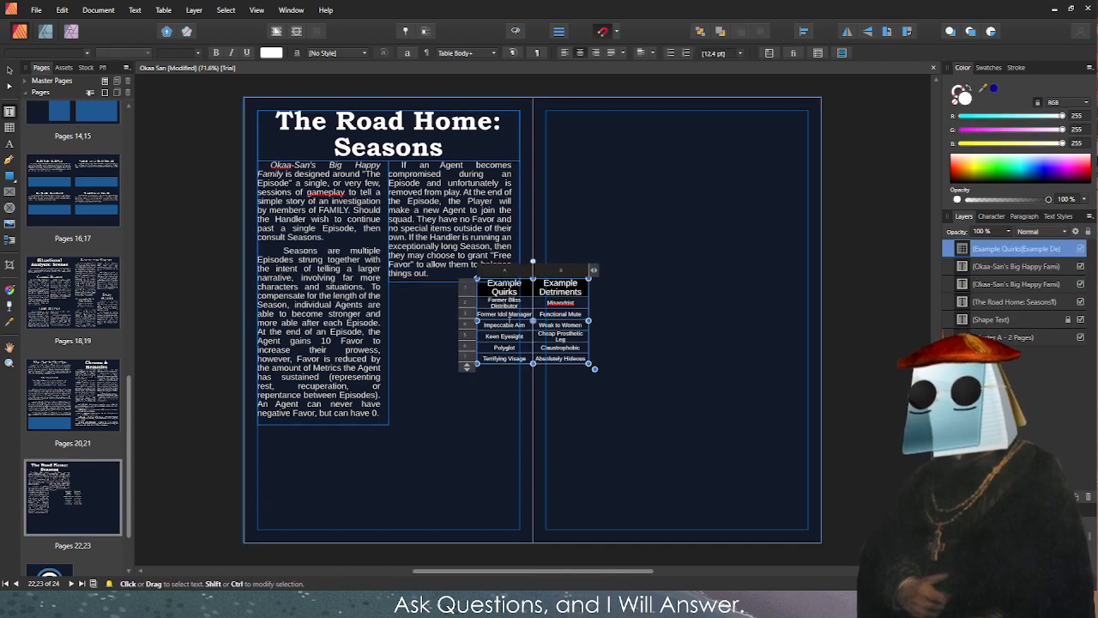
Move the copied table beneath the second column's text, enlarge it slightly, and center it within the column width.
{"action": "left_click", "coordinate": [506, 271]}
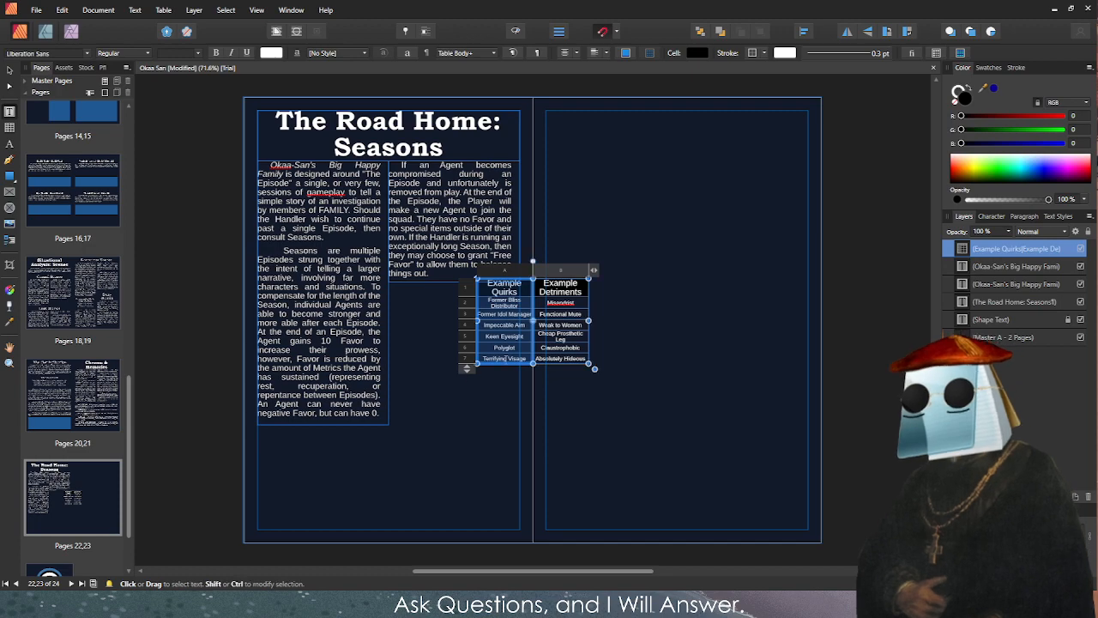
{"action": "scroll", "coordinate": [537, 304], "scroll_direction": "up", "scroll_amount": 4, "text": "ctrl"}
{"action": "key", "text": "v"}
{"action": "left_click_drag", "start_coordinate": [544, 270], "coordinate": [335, 287]}
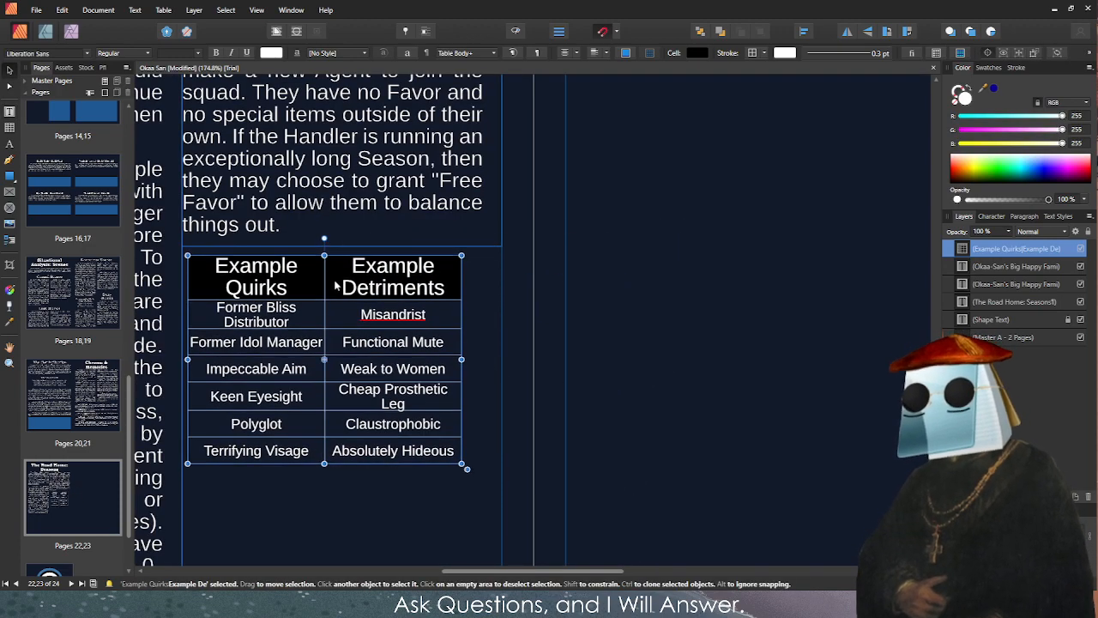
{"action": "mouse_move", "coordinate": [466, 468]}
{"action": "left_mouse_down"}
{"action": "mouse_move", "coordinate": [484, 486]}
{"action": "mouse_move", "coordinate": [502, 483]}
{"action": "mouse_move", "coordinate": [467, 468]}
{"action": "left_mouse_up"}
{"action": "mouse_move", "coordinate": [339, 291]}
{"action": "left_mouse_down"}
{"action": "mouse_move", "coordinate": [359, 311]}
{"action": "mouse_move", "coordinate": [355, 302]}
{"action": "left_mouse_up"}
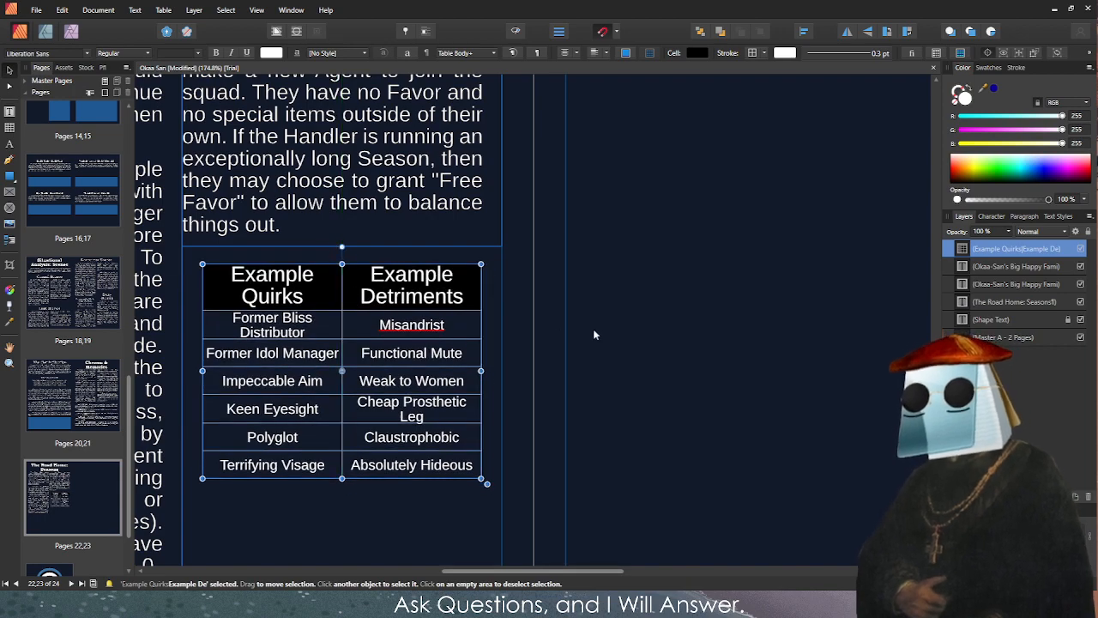
Replace the "Example Quirks" header of the copied table with "Advancement".
{"action": "scroll", "coordinate": [593, 328], "scroll_direction": "down", "scroll_amount": 4}
{"action": "scroll", "coordinate": [647, 338], "scroll_direction": "up", "scroll_amount": 2}
{"action": "scroll", "coordinate": [647, 339], "scroll_direction": "up", "scroll_amount": 3}
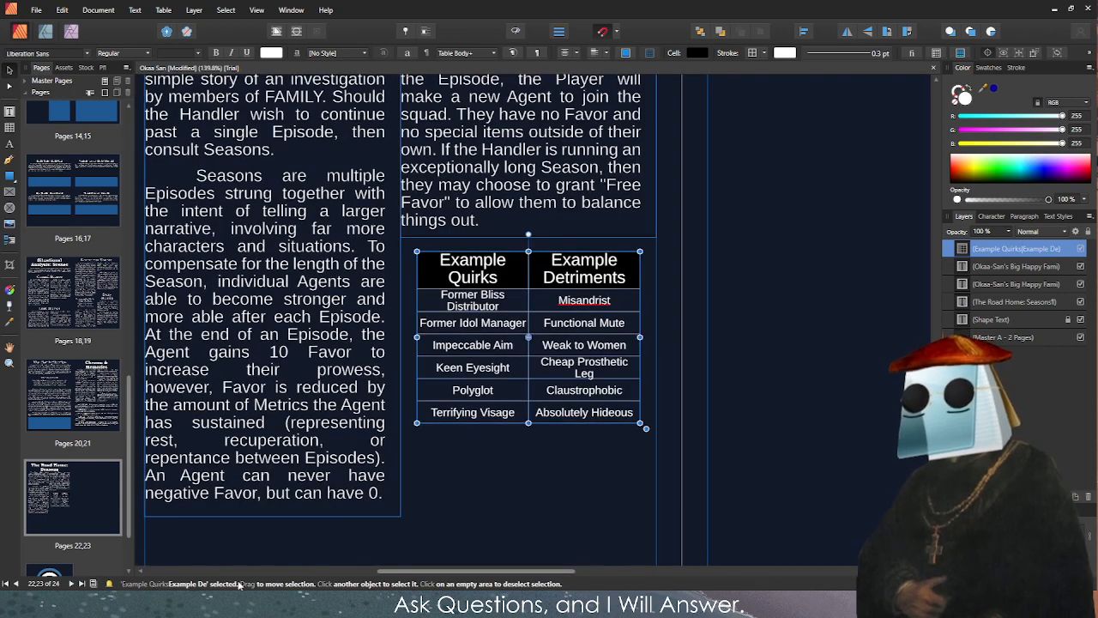
{"action": "key", "text": "Escape"}
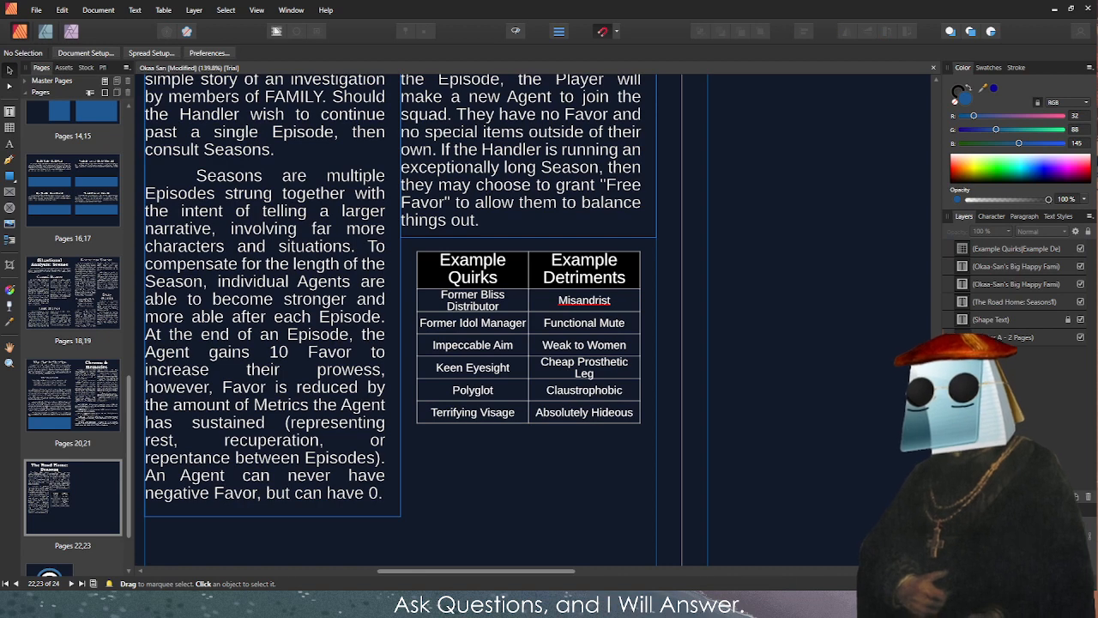
{"action": "double_click", "coordinate": [504, 272]}
{"action": "type", "text": "ADva"}
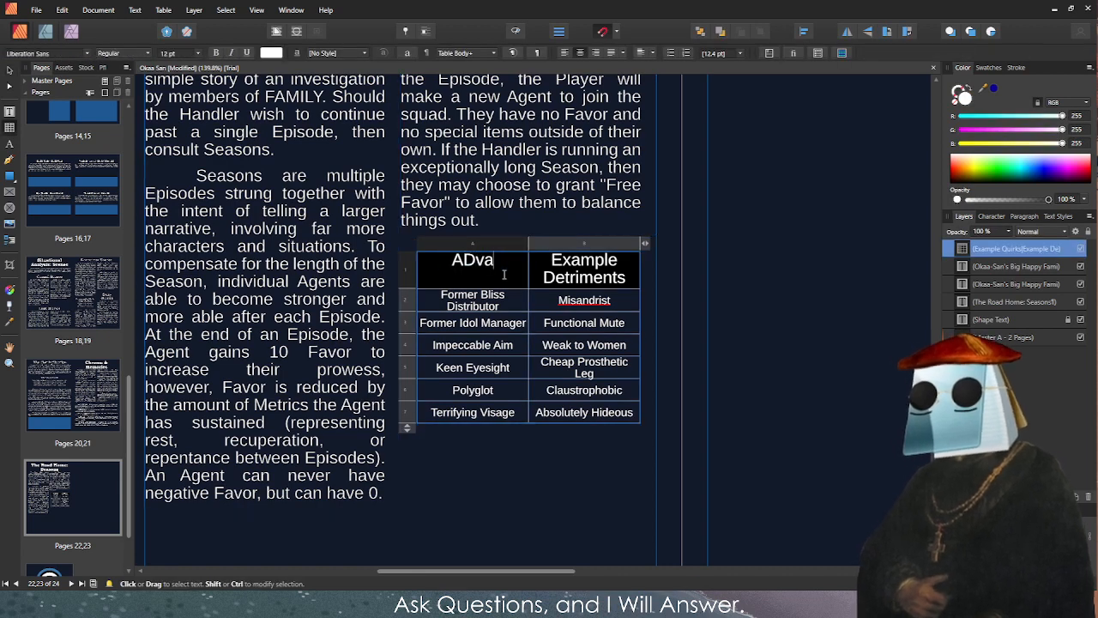
{"action": "key", "text": "BackSpace"}
{"action": "key", "text": "BackSpace"}
{"action": "key", "text": "BackSpace"}
{"action": "type", "text": "dvancement"}
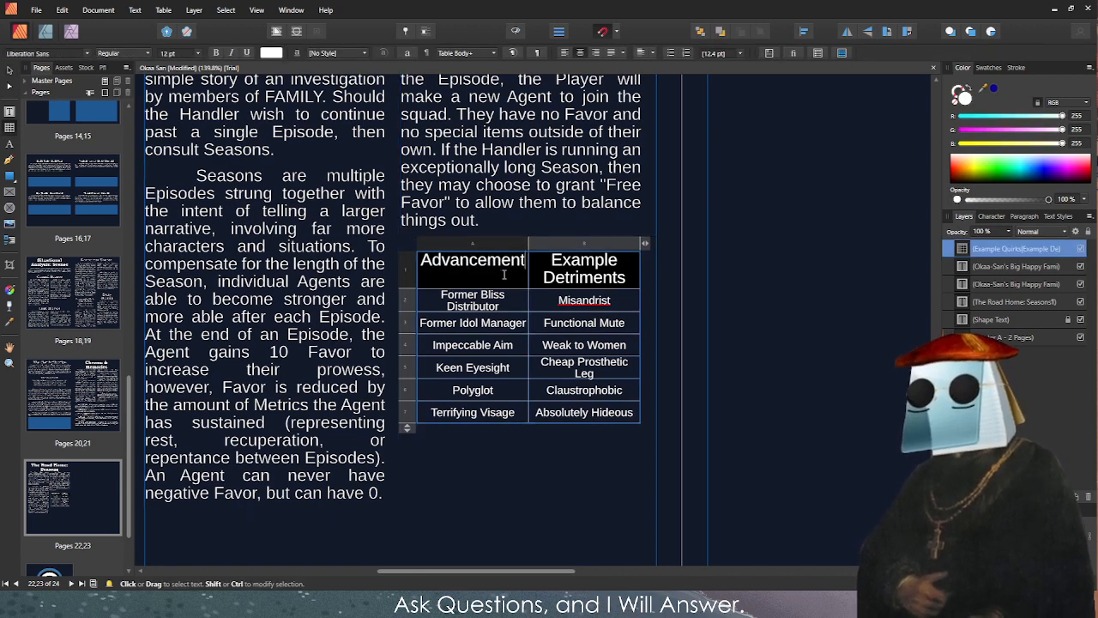
{"action": "key", "text": "Escape"}
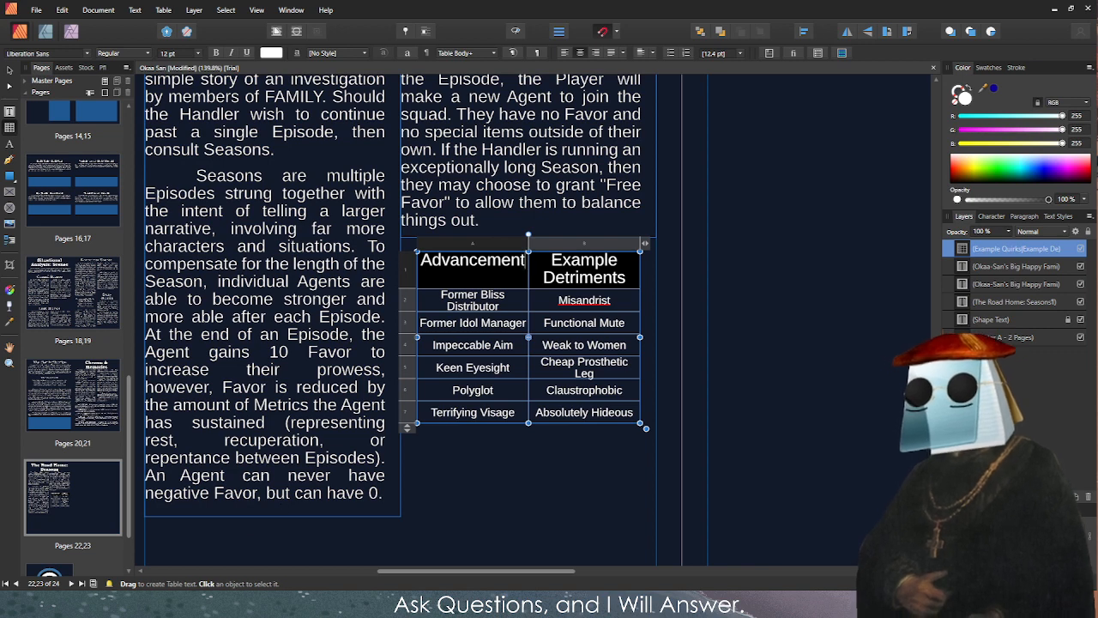
Replace the "Example Detriments" header with "Favor Cost".
{"action": "left_click", "coordinate": [641, 279]}
{"action": "key", "text": "ctrl+shift+Left"}
{"action": "key", "text": "ctrl+shift+Left"}
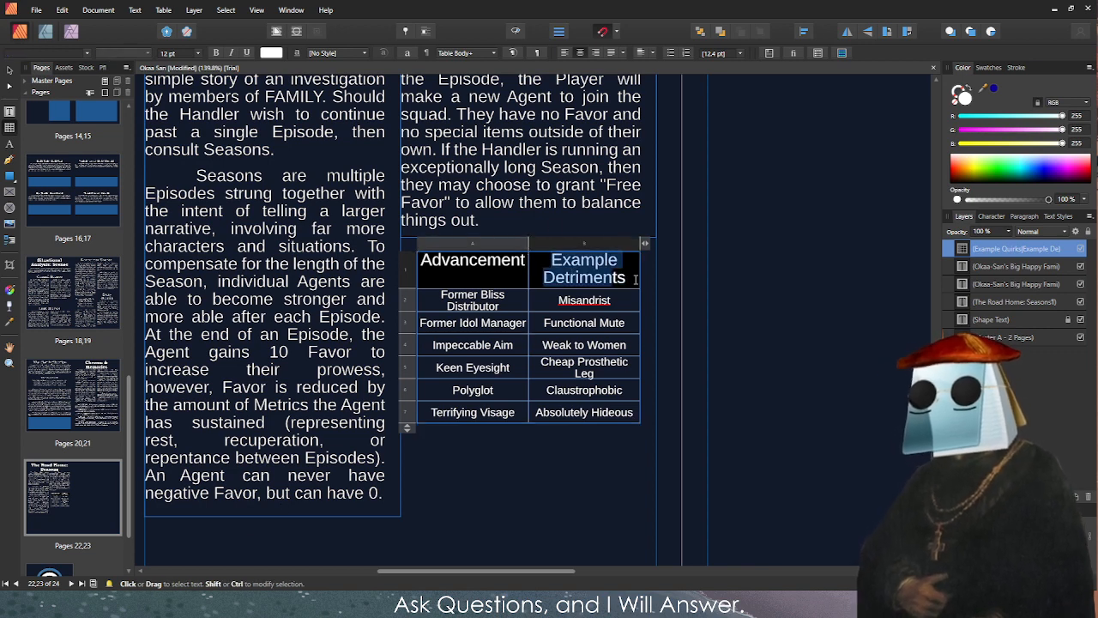
{"action": "type", "text": "Favor Cost"}
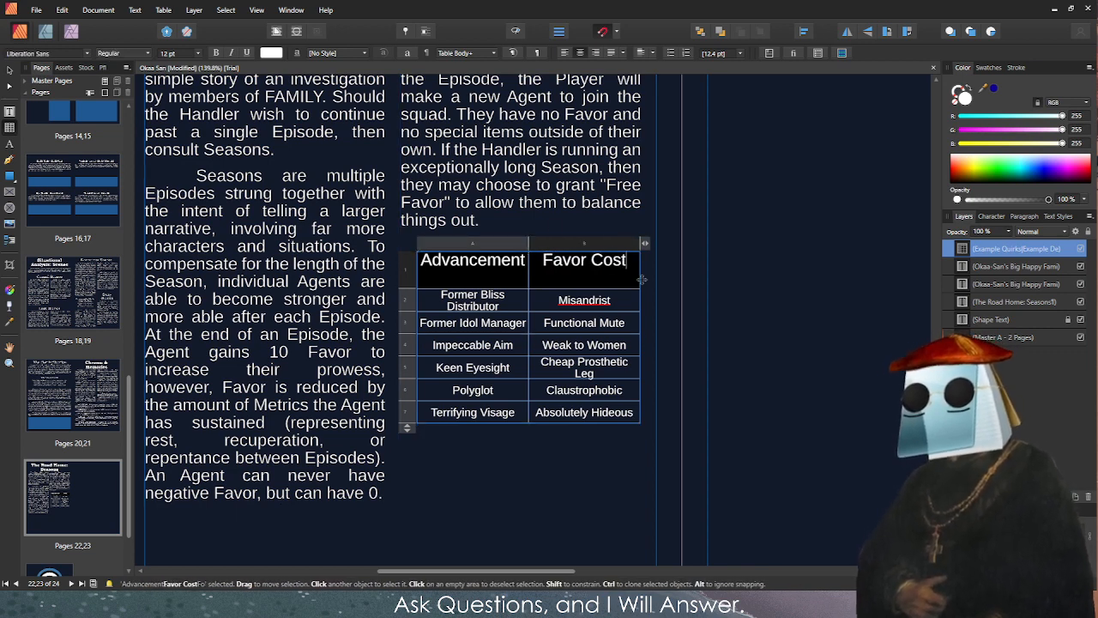
Reduce the height of the table's header row to fit its single line of text.
{"action": "left_click", "coordinate": [538, 286]}
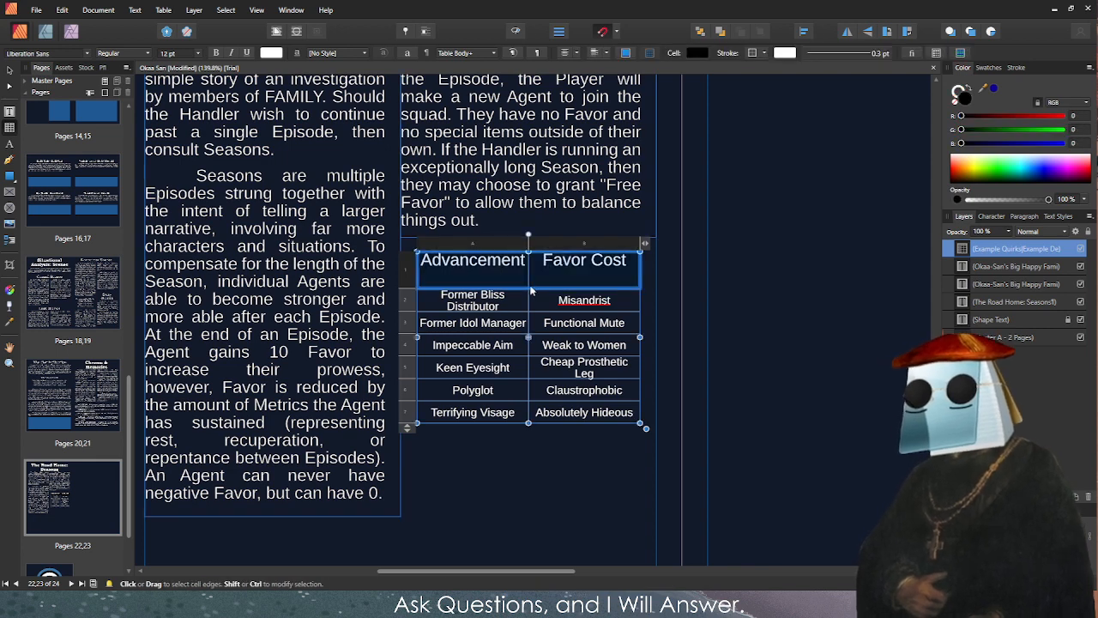
{"action": "left_click", "coordinate": [536, 287]}
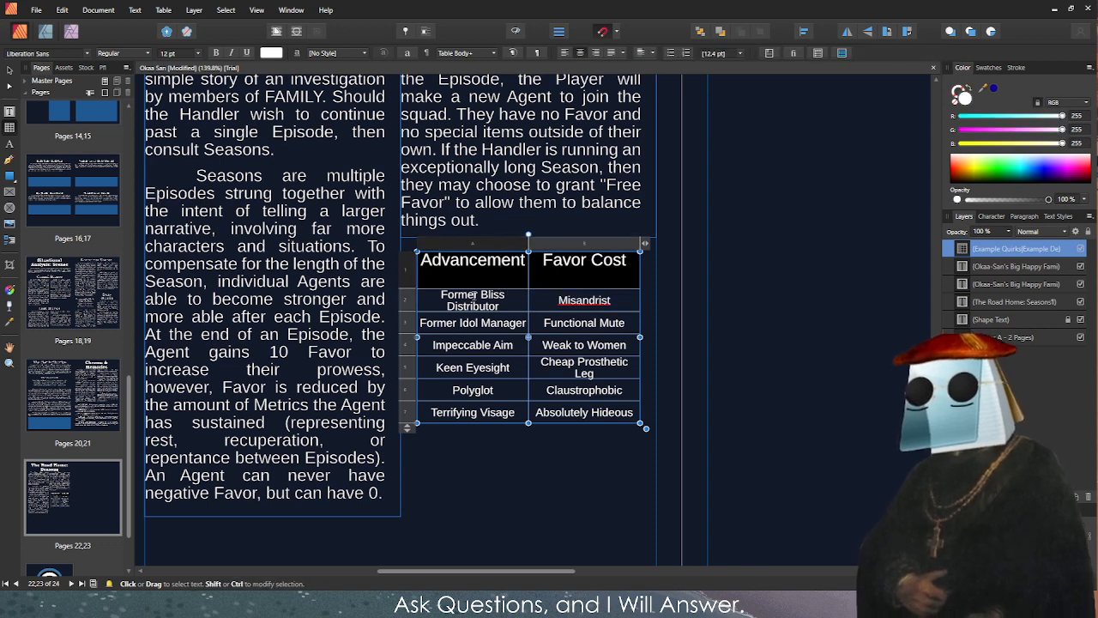
{"action": "key", "text": "Escape"}
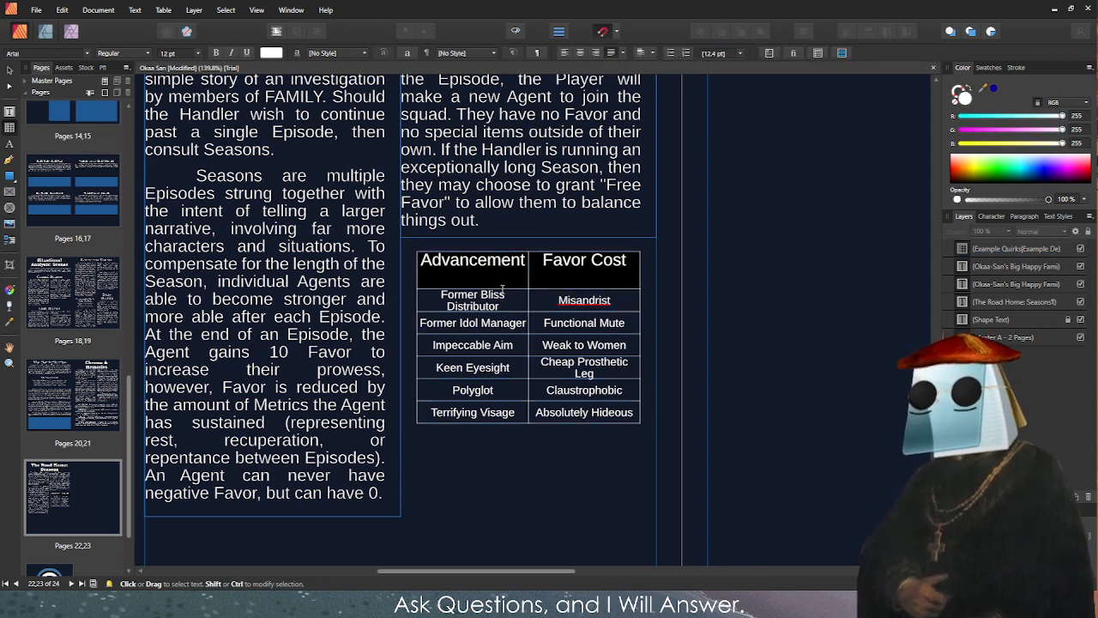
{"action": "left_click", "coordinate": [505, 291]}
{"action": "left_click", "coordinate": [505, 291]}
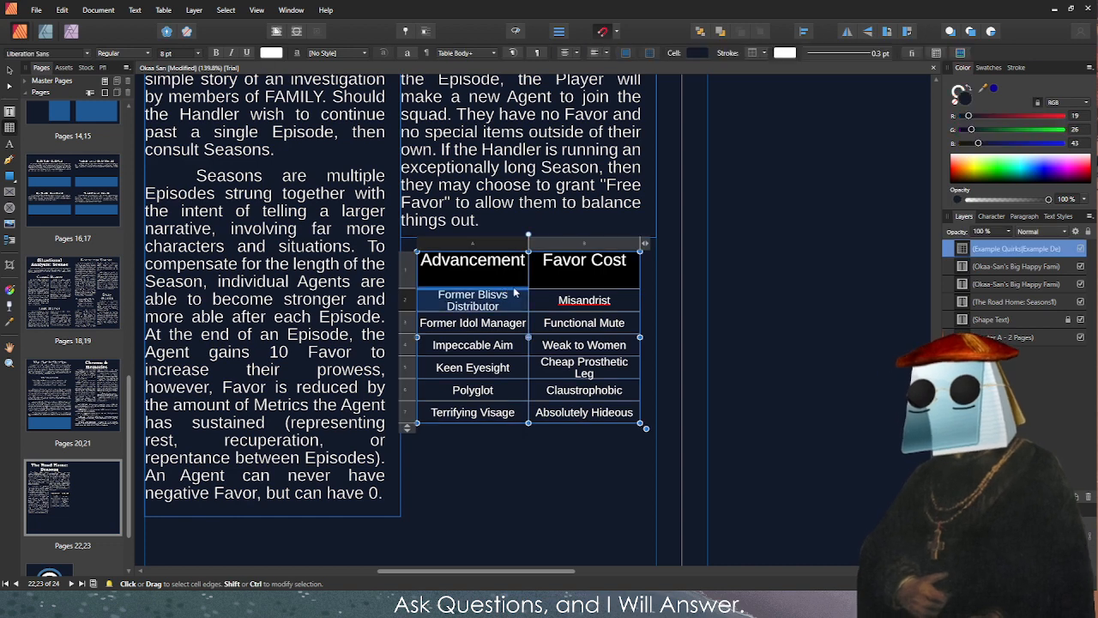
{"action": "left_click", "coordinate": [408, 270]}
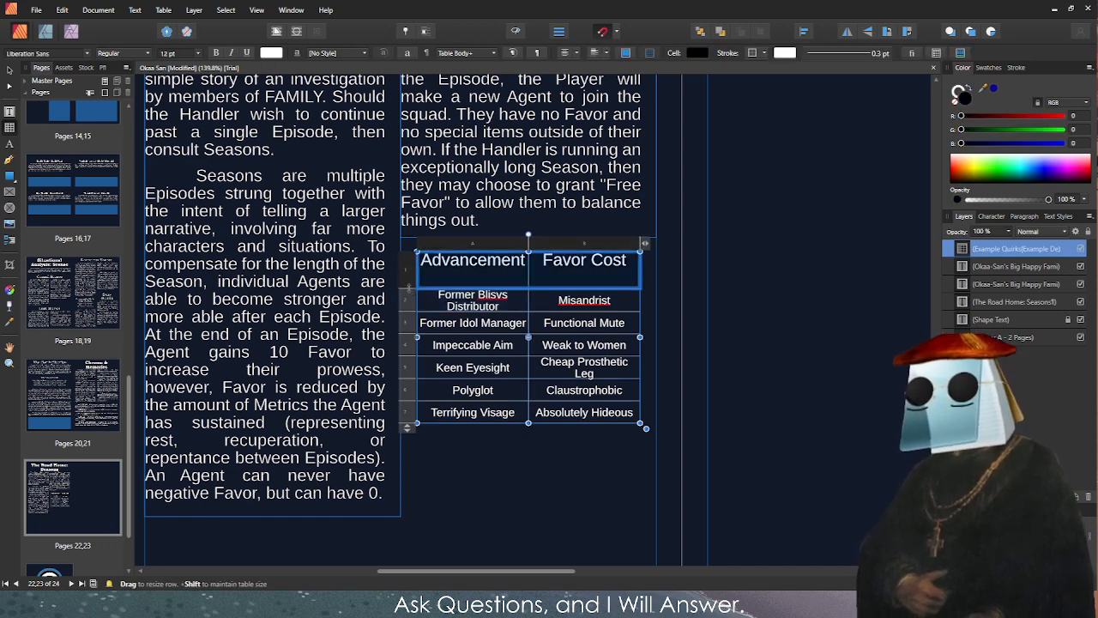
{"action": "scroll", "coordinate": [409, 293], "scroll_direction": "up", "scroll_amount": 5}
{"action": "left_click_drag", "start_coordinate": [427, 286], "coordinate": [427, 216]}
{"action": "scroll", "coordinate": [564, 249], "scroll_direction": "down", "scroll_amount": 5}
{"action": "scroll", "coordinate": [563, 249], "scroll_direction": "up", "scroll_amount": 3}
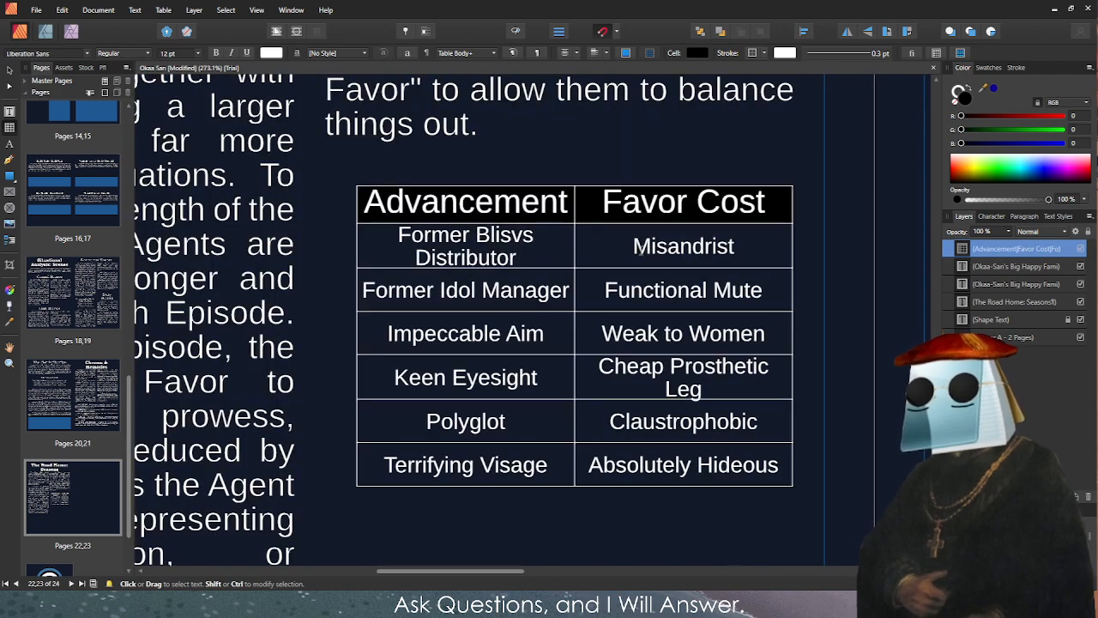
Clear the old text from all table cells below the header row.
{"action": "left_click_drag", "start_coordinate": [431, 234], "coordinate": [447, 257]}
{"action": "key", "text": "ctrl+a"}
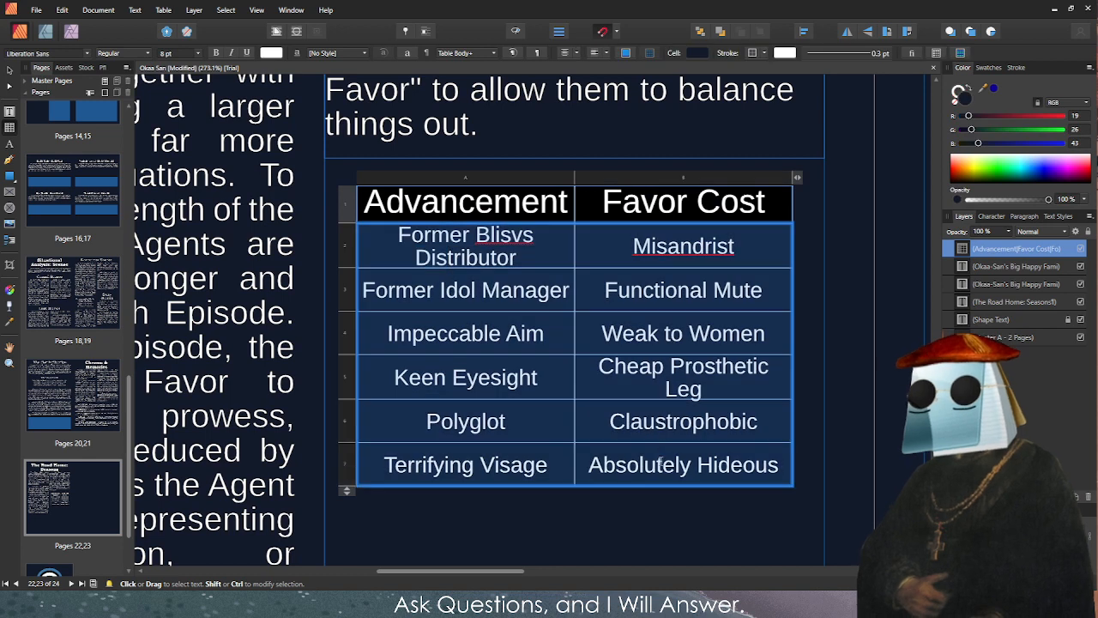
{"action": "key", "text": "Delete"}
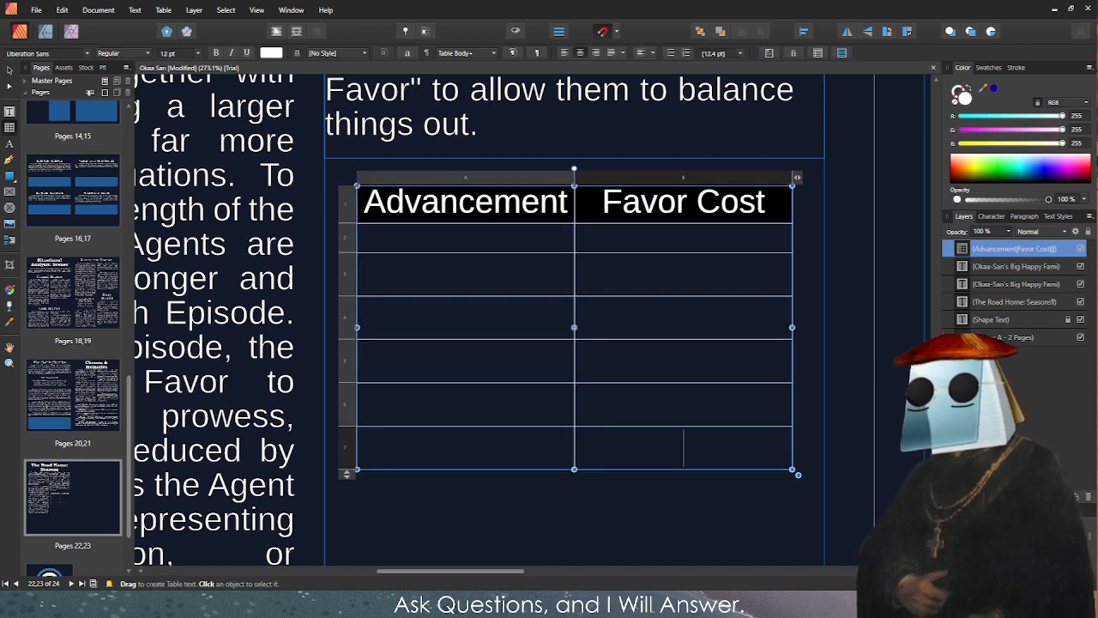
Fill the first row below the header with "Attach to a New Item" and a Favor Cost of 5.
{"action": "left_click", "coordinate": [480, 237]}
{"action": "type", "text": "Attach to a New Item"}
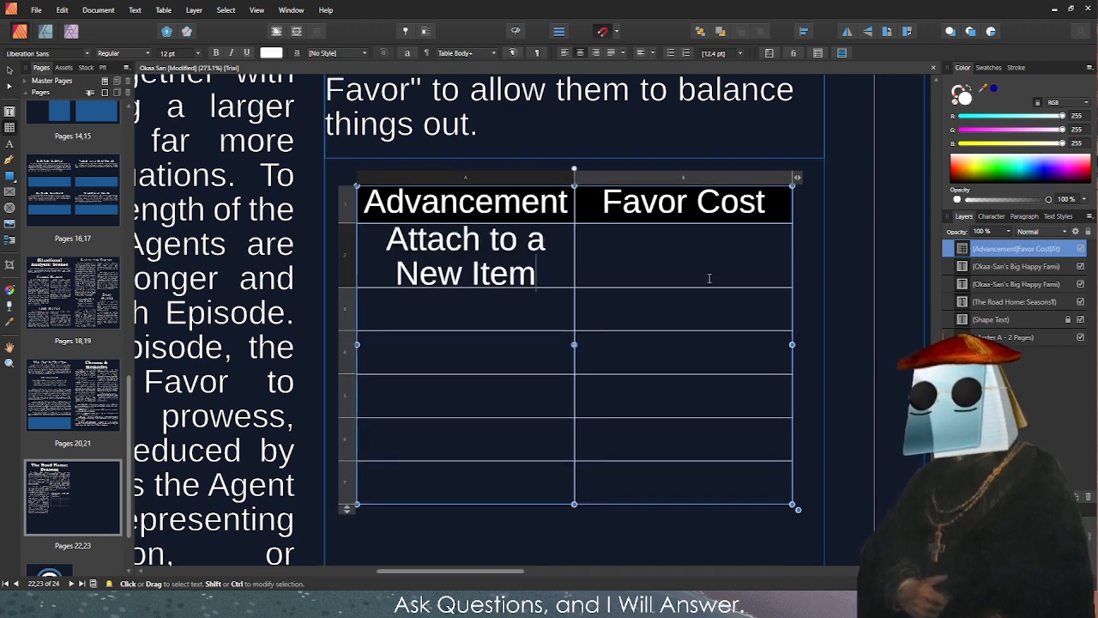
{"action": "left_click", "coordinate": [706, 272]}
{"action": "type", "text": "4"}
{"action": "key", "text": "BackSpace"}
{"action": "type", "text": "5"}
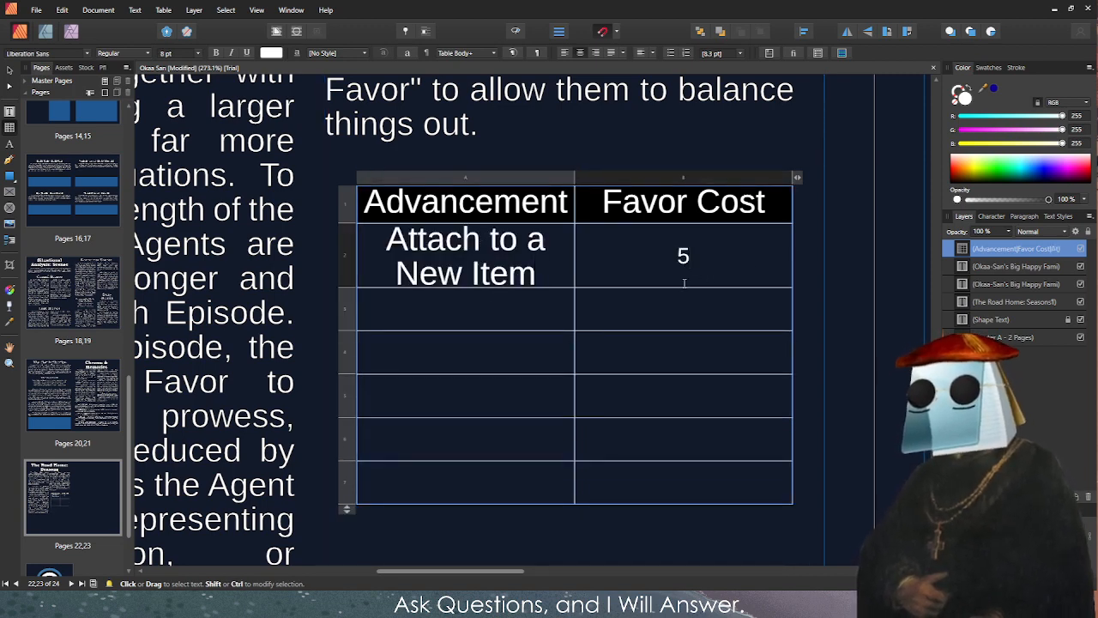
Set the font size of the Advancement column's cells below the header to 8 pt.
{"action": "left_click_drag", "start_coordinate": [394, 239], "coordinate": [522, 482]}
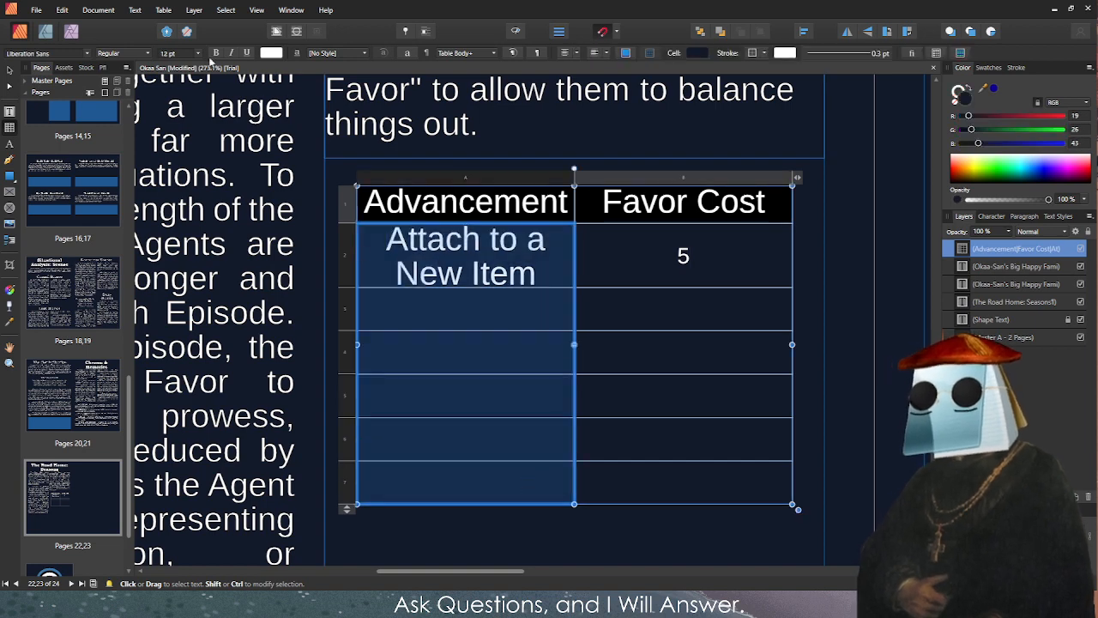
{"action": "left_click", "coordinate": [176, 53]}
{"action": "type", "text": "8"}
{"action": "key", "text": "Return"}
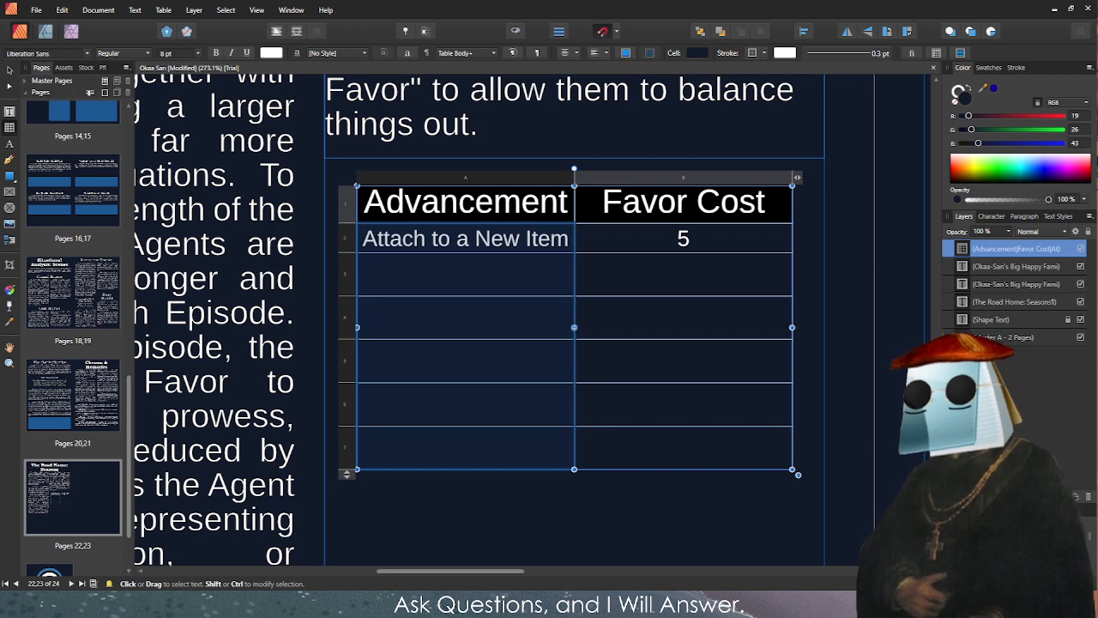
Enter "Change a Detriment to a Quirk" as the second entry in the Advancement column.
{"action": "left_click", "coordinate": [486, 277]}
{"action": "type", "text": "Cjam"}
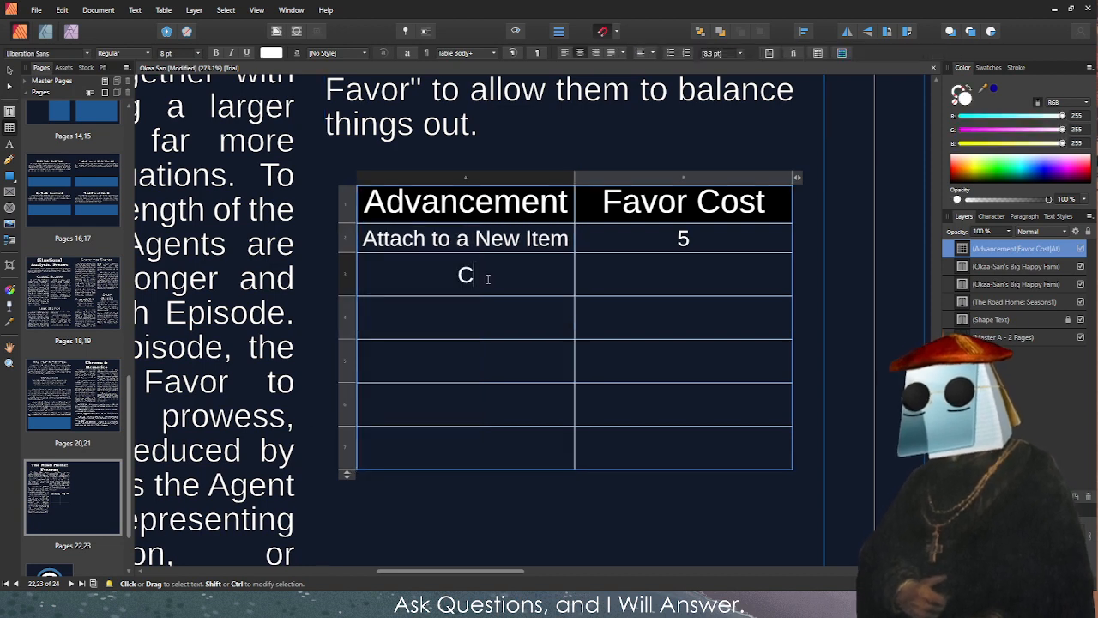
{"action": "key", "text": "BackSpace"}
{"action": "key", "text": "BackSpace"}
{"action": "key", "text": "BackSpace"}
{"action": "type", "text": "hange "}
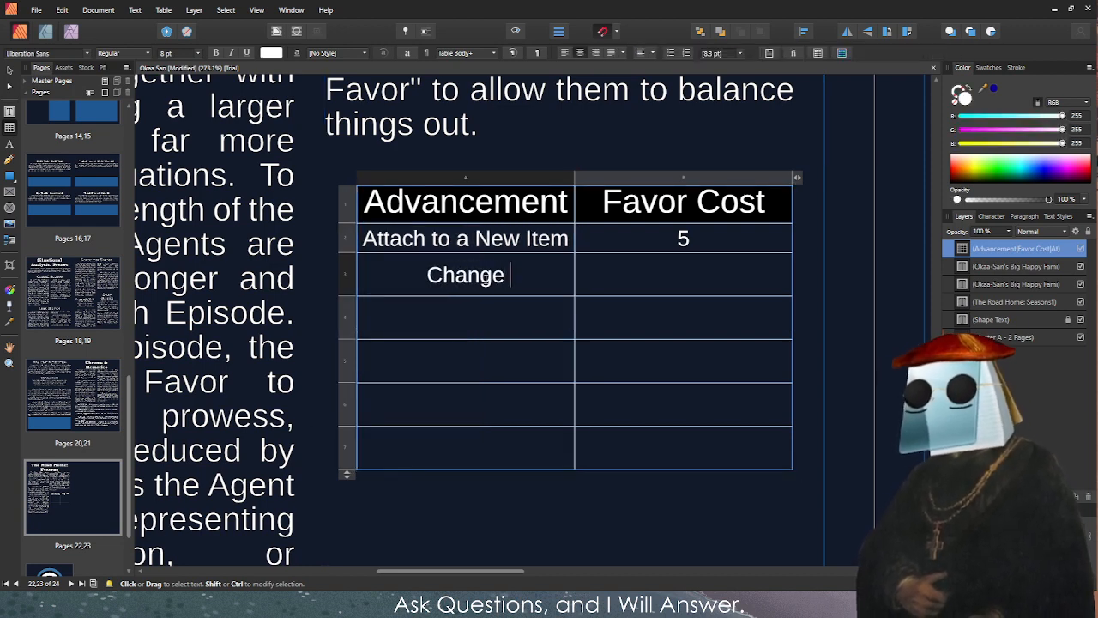
{"action": "type", "text": "a Detriment to A"}
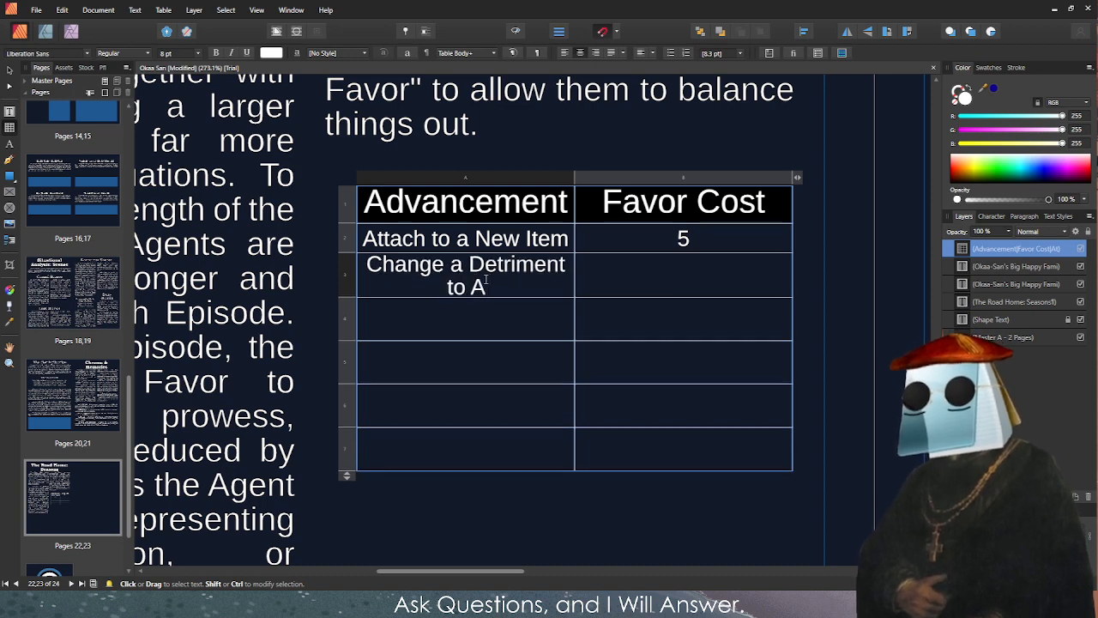
{"action": "key", "text": "BackSpace"}
{"action": "type", "text": "a QUir"}
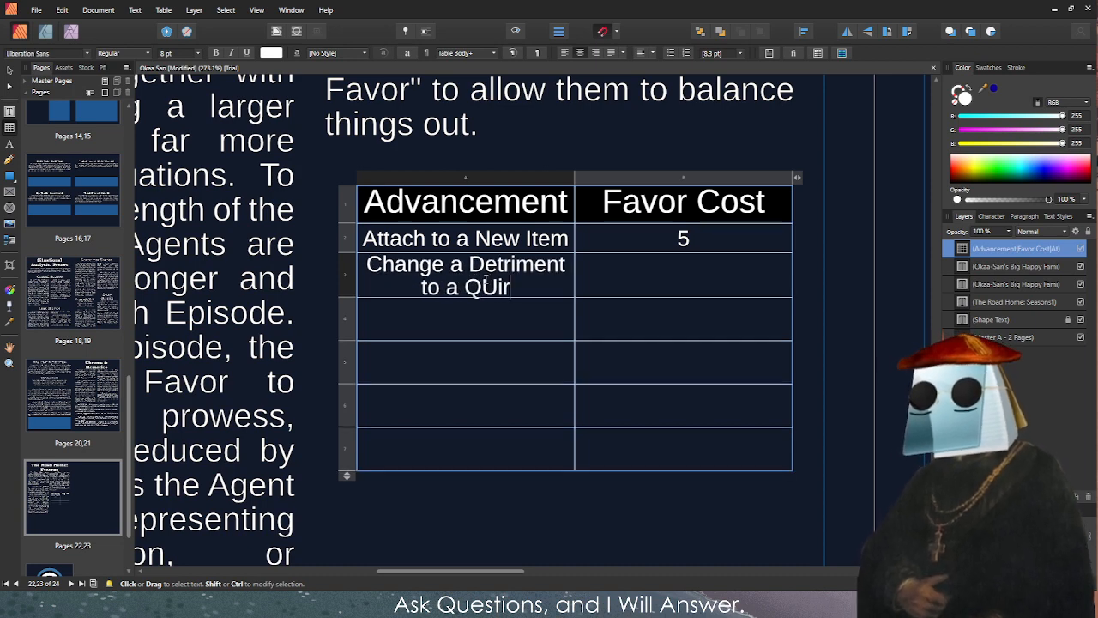
{"action": "key", "text": "BackSpace"}
{"action": "key", "text": "BackSpace"}
{"action": "type", "text": "uirk"}
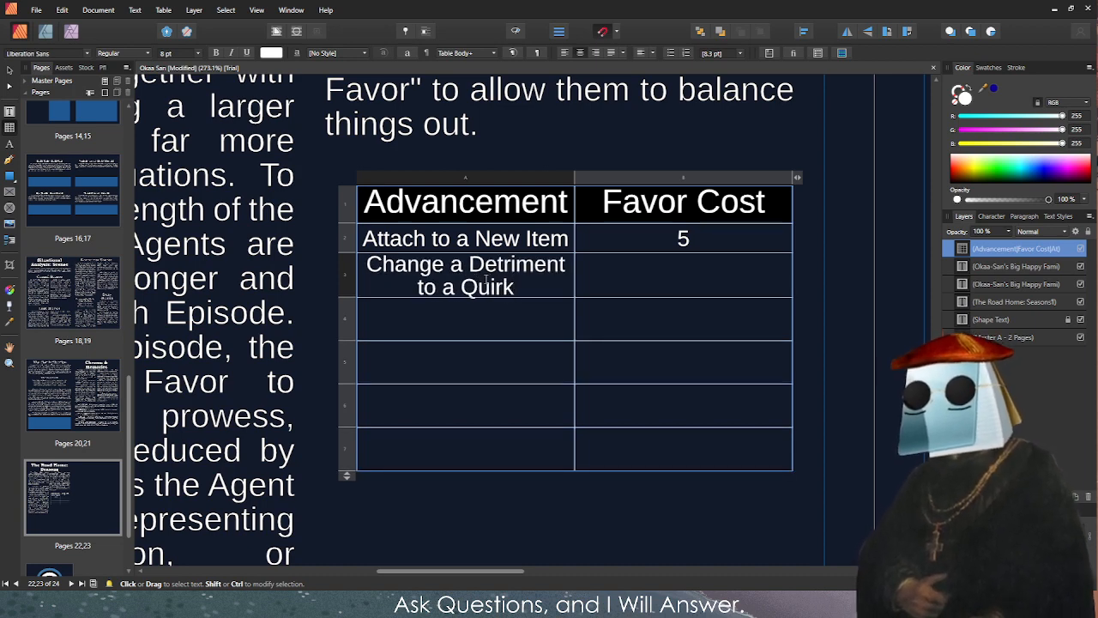
{"action": "key", "text": "Escape"}
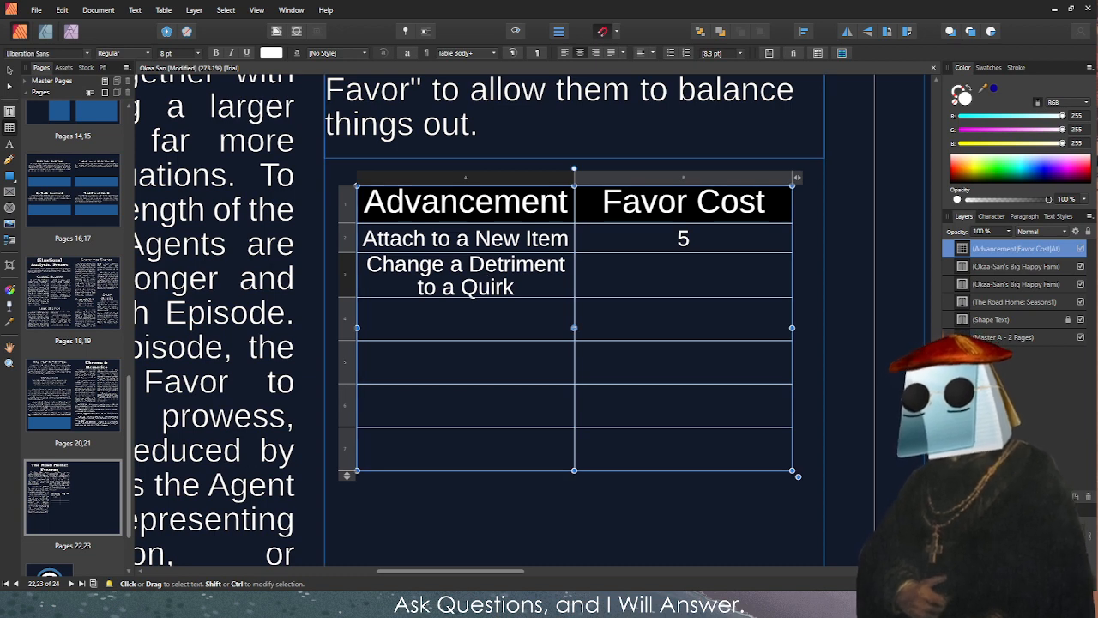
Enter 7 as the Favor Cost for changing a Detriment to a Quirk.
{"action": "left_click", "coordinate": [690, 276]}
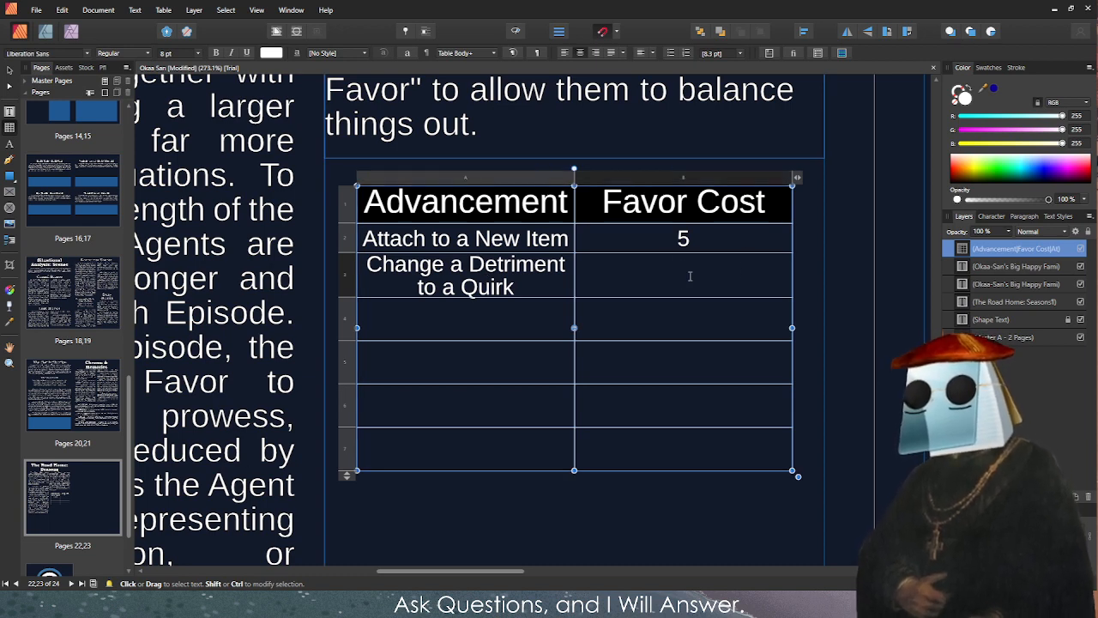
{"action": "type", "text": "7"}
{"action": "key", "text": "Escape"}
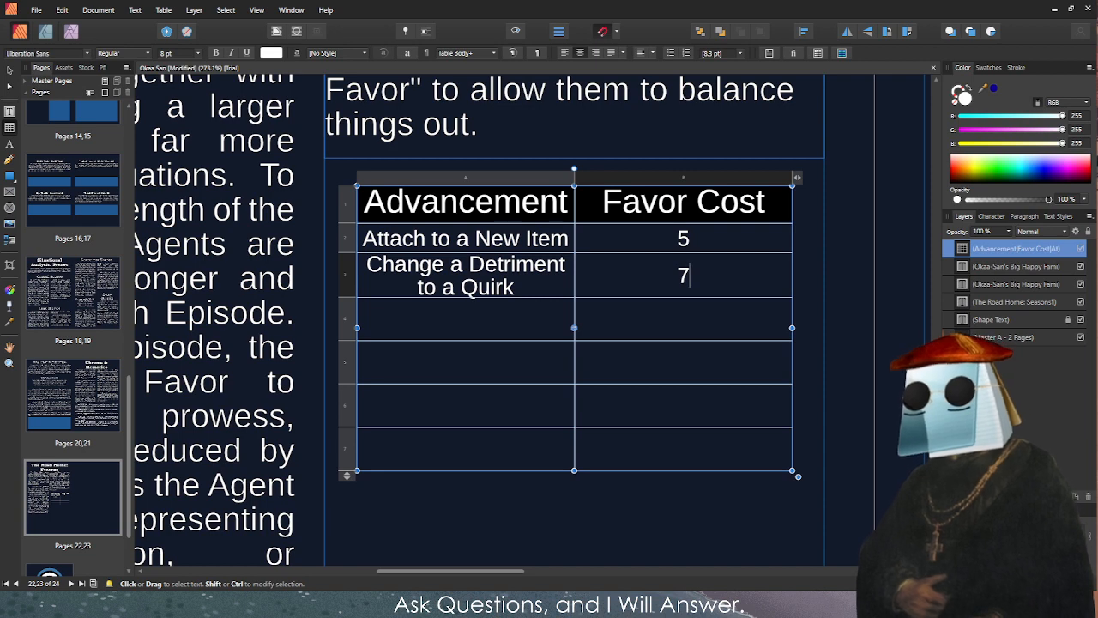
{"action": "left_click", "coordinate": [689, 275]}
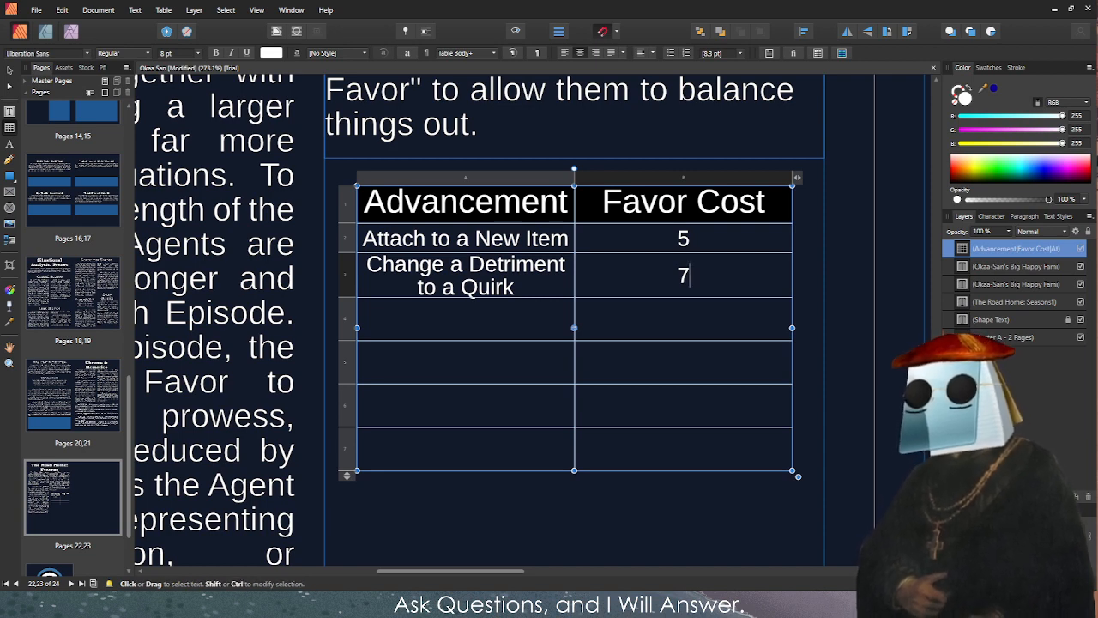